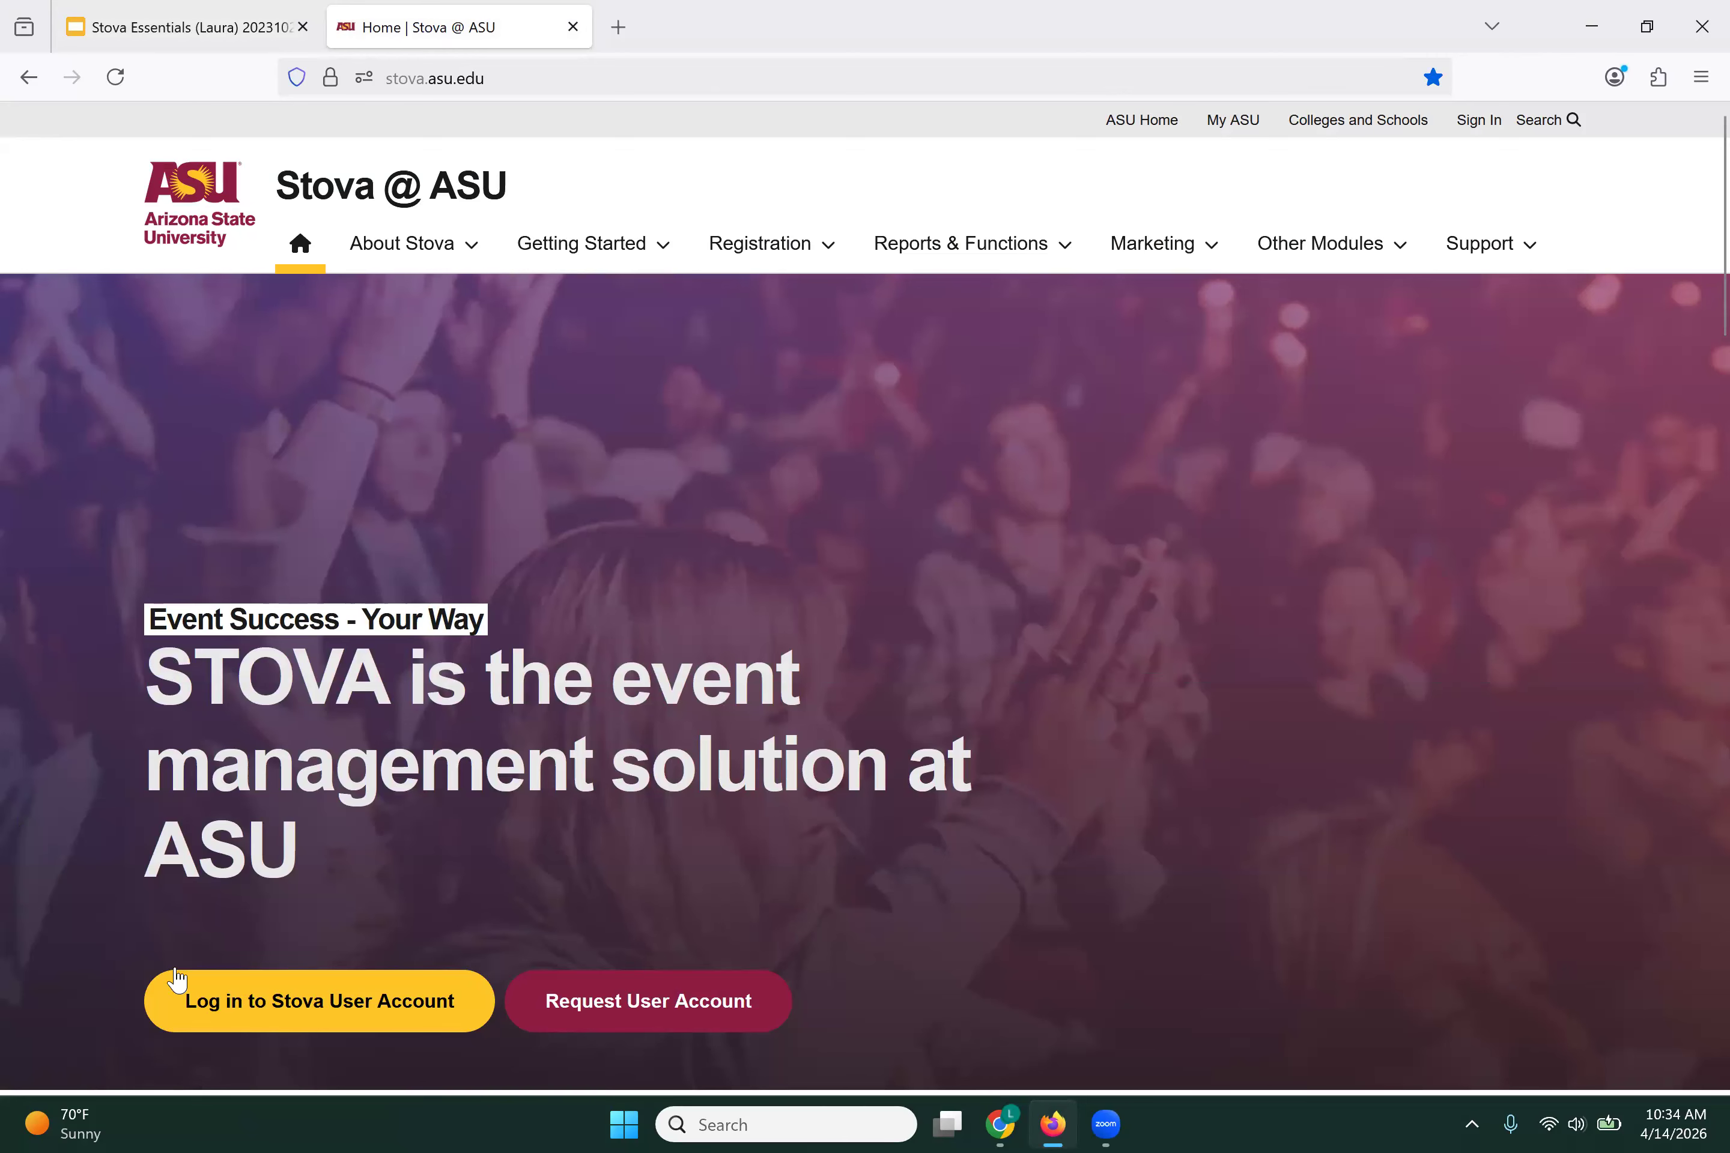
Step: Log in to the Stova user account with its username to reach the Events admin page
{"action": "left_click", "coordinate": [283, 1016]}
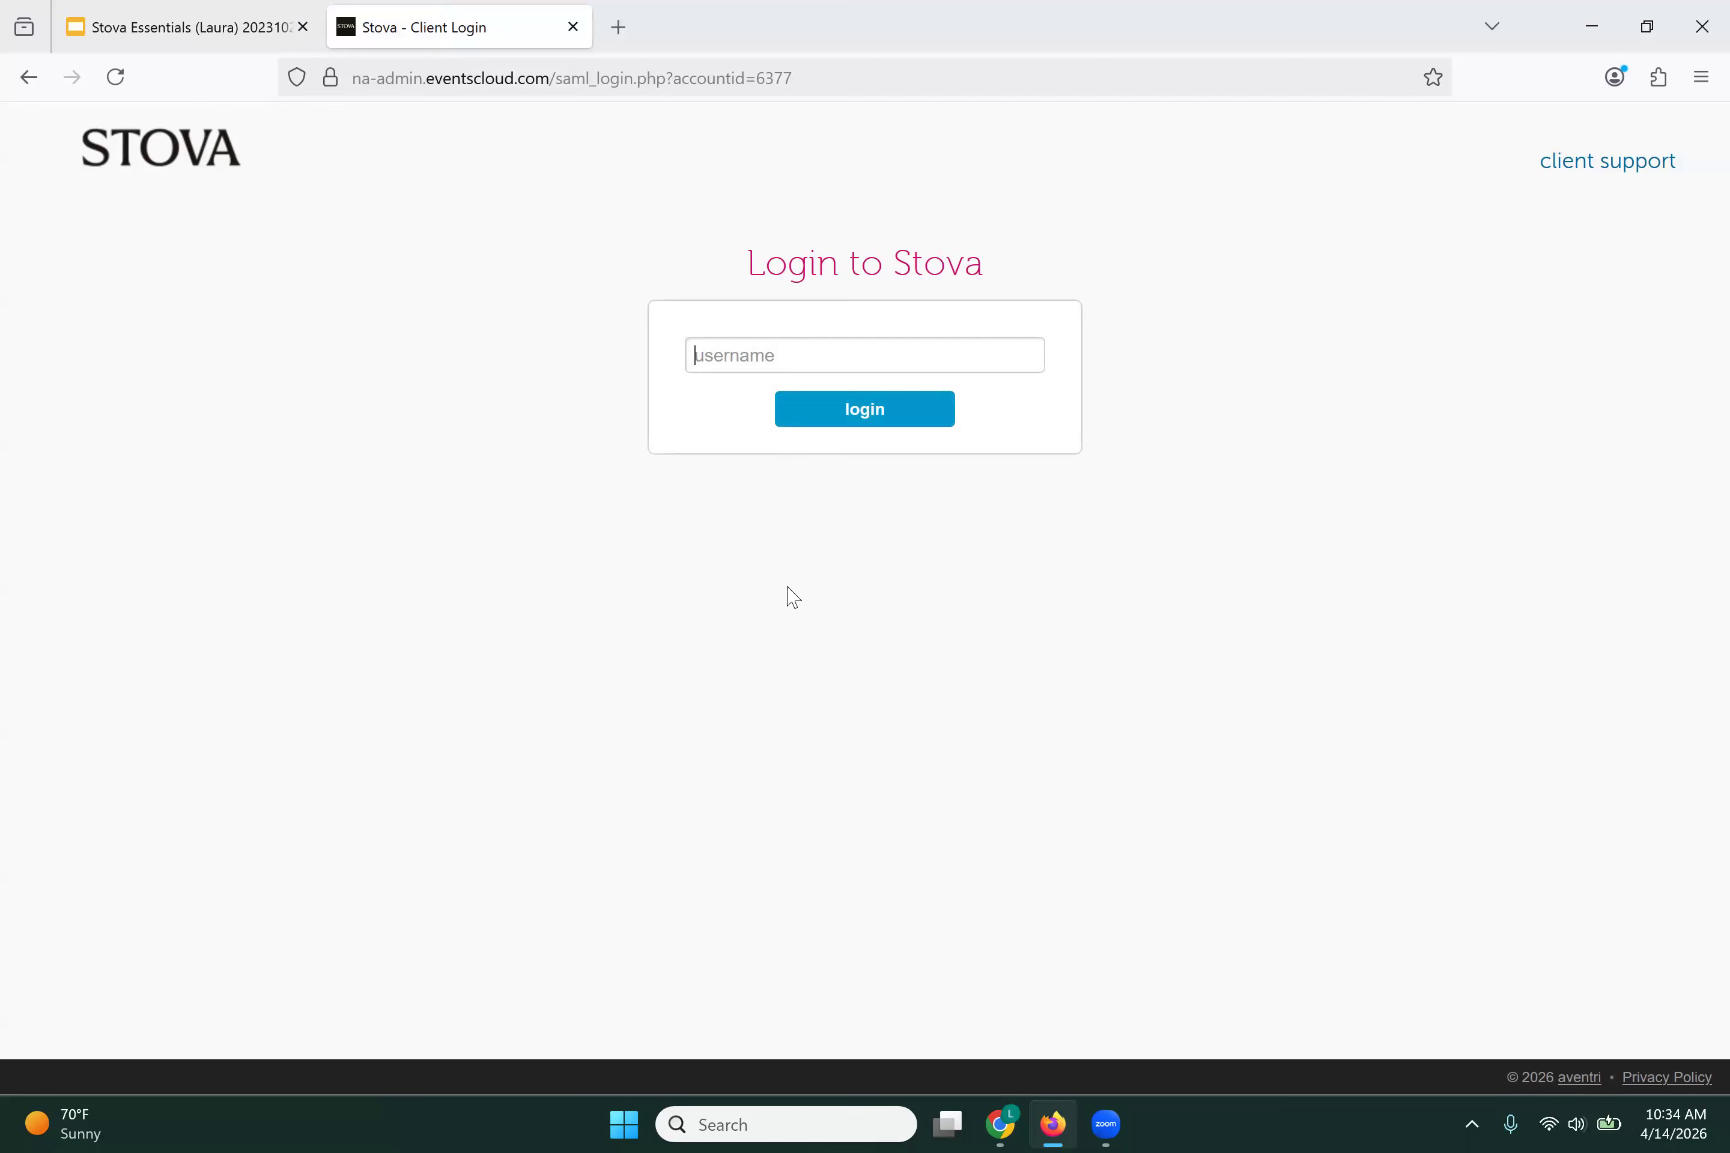
{"action": "left_click", "coordinate": [880, 418]}
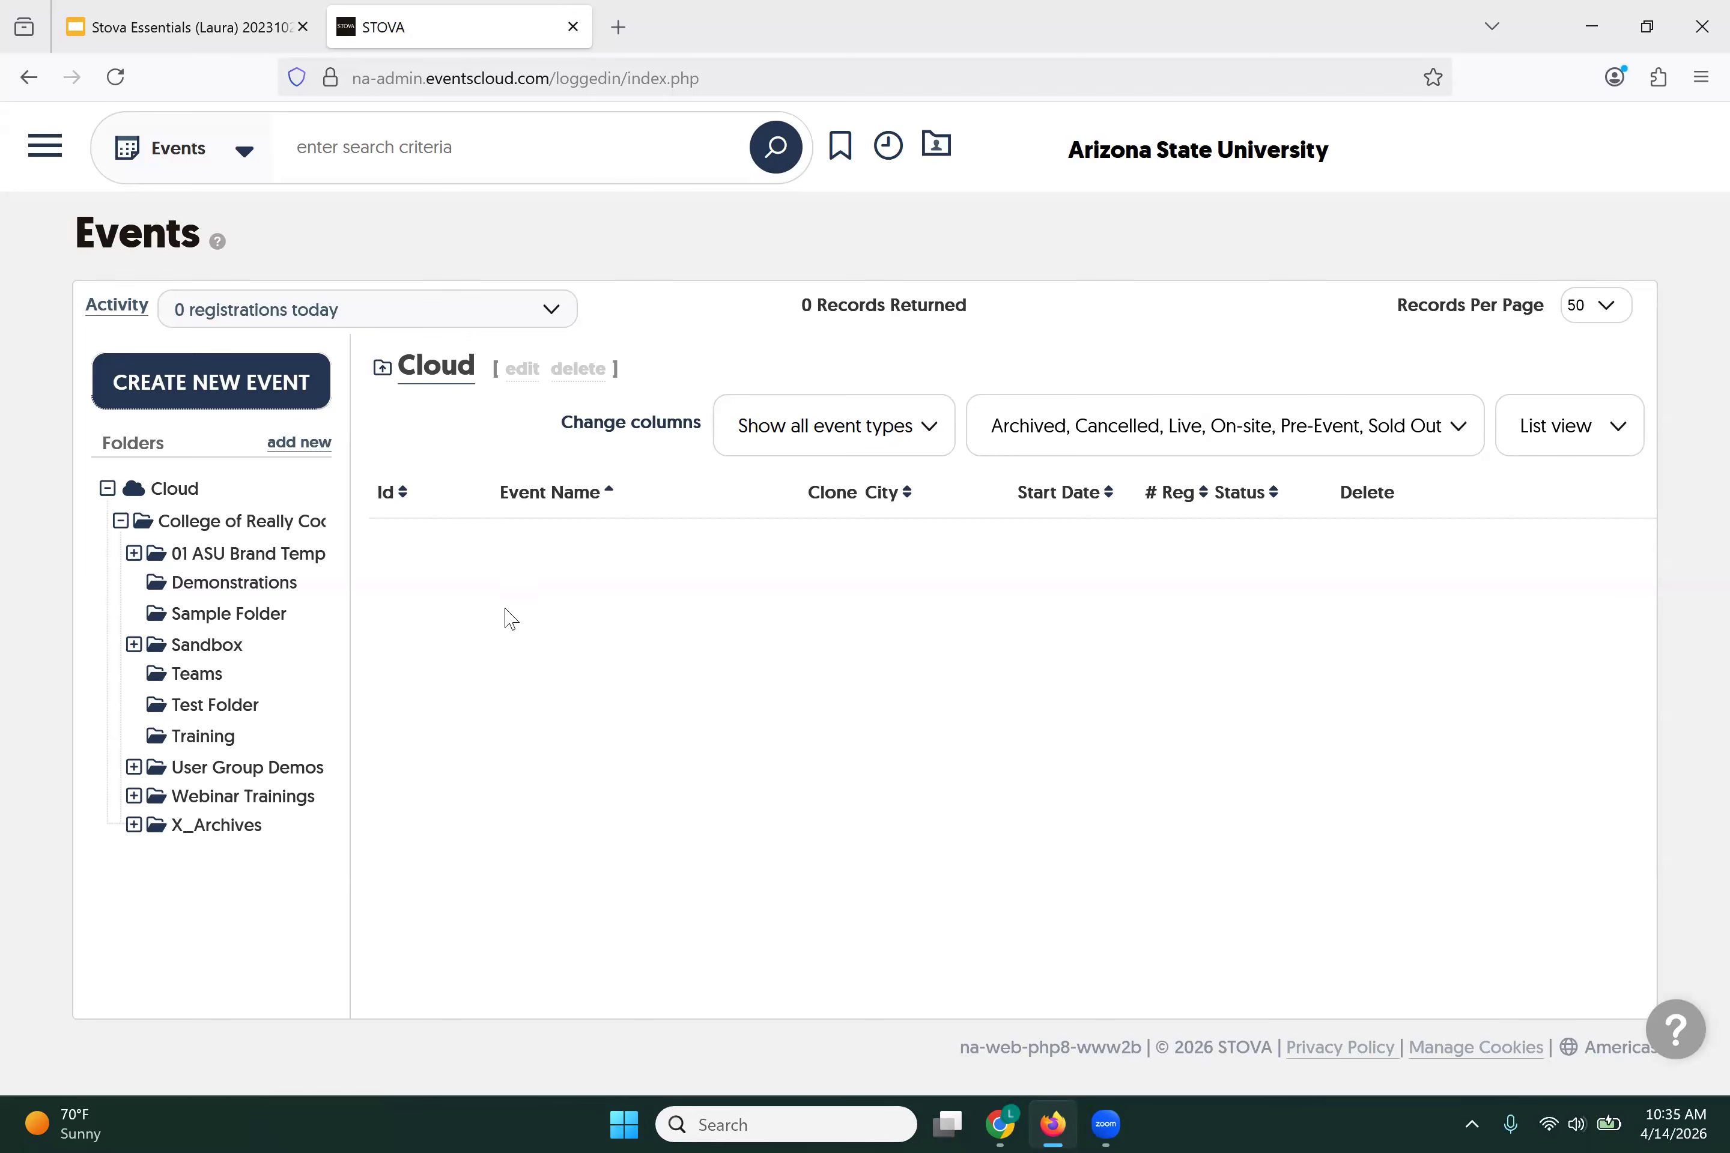
{"action": "left_click", "coordinate": [121, 523]}
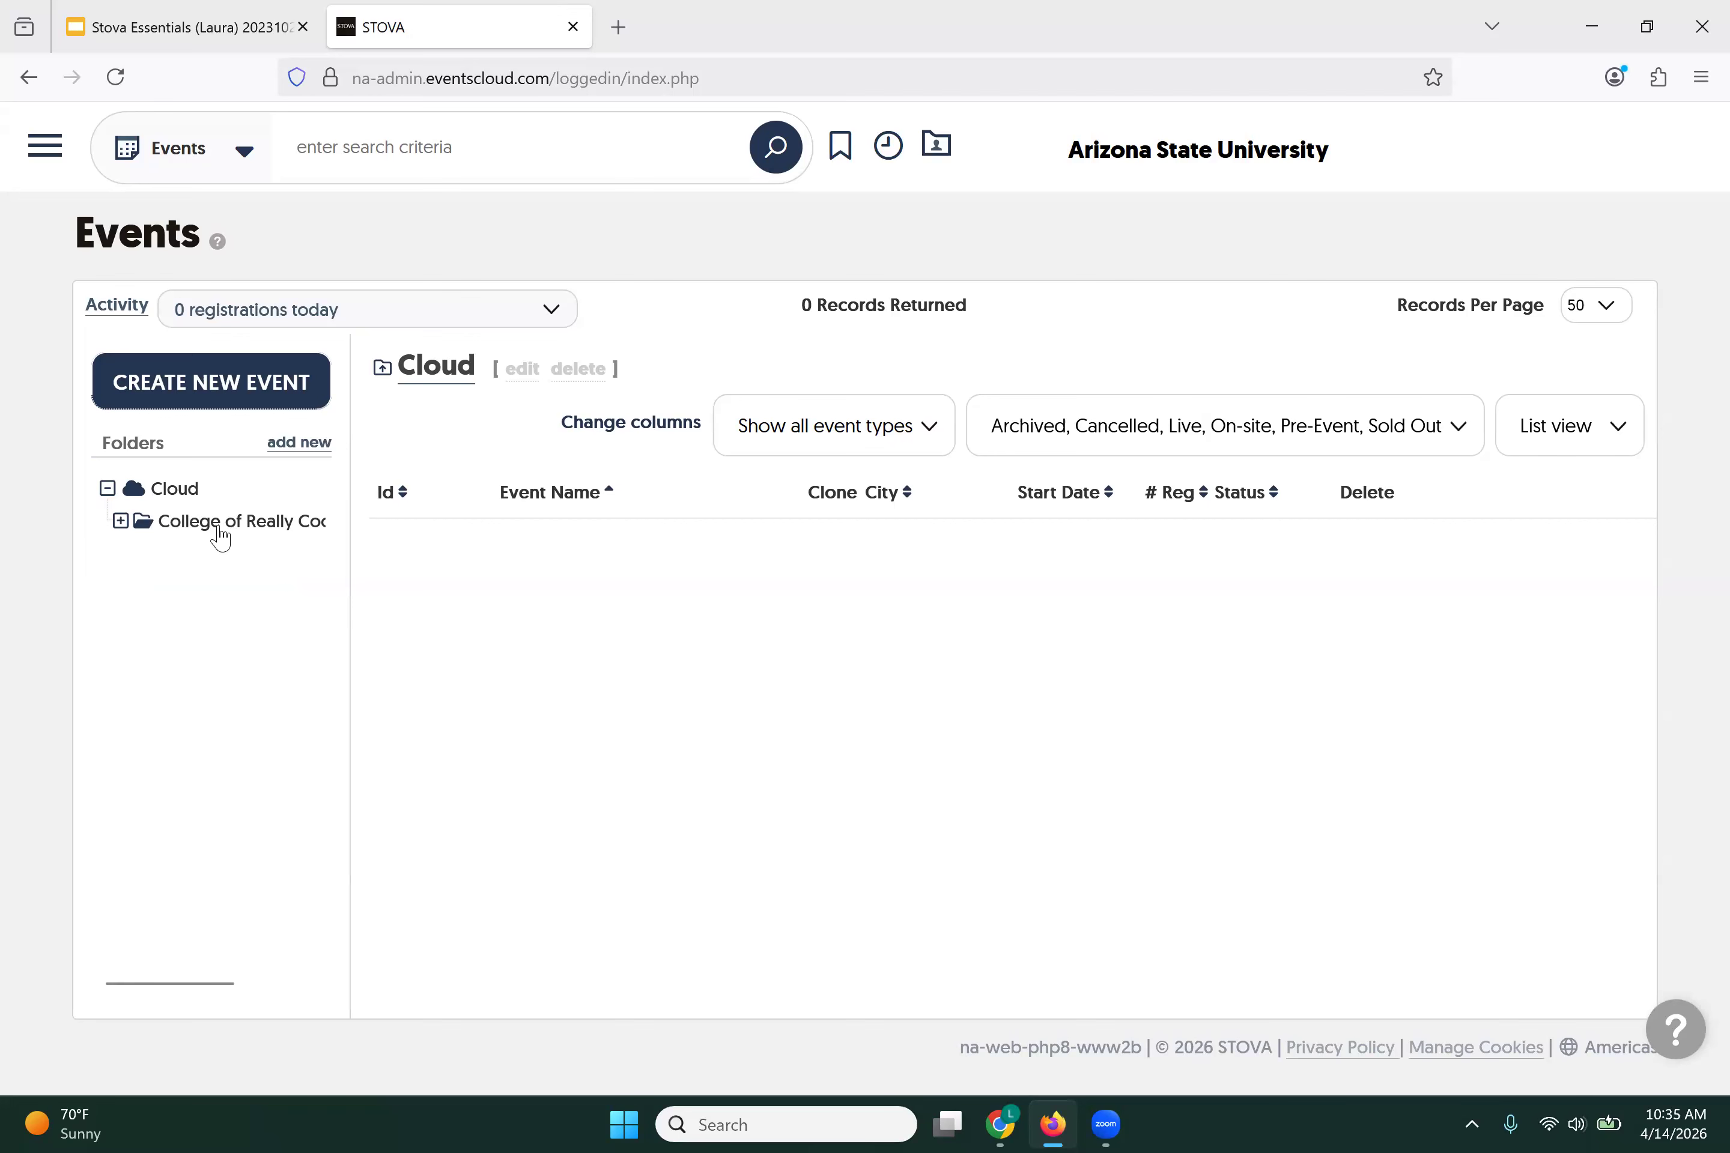
{"action": "left_click", "coordinate": [121, 522]}
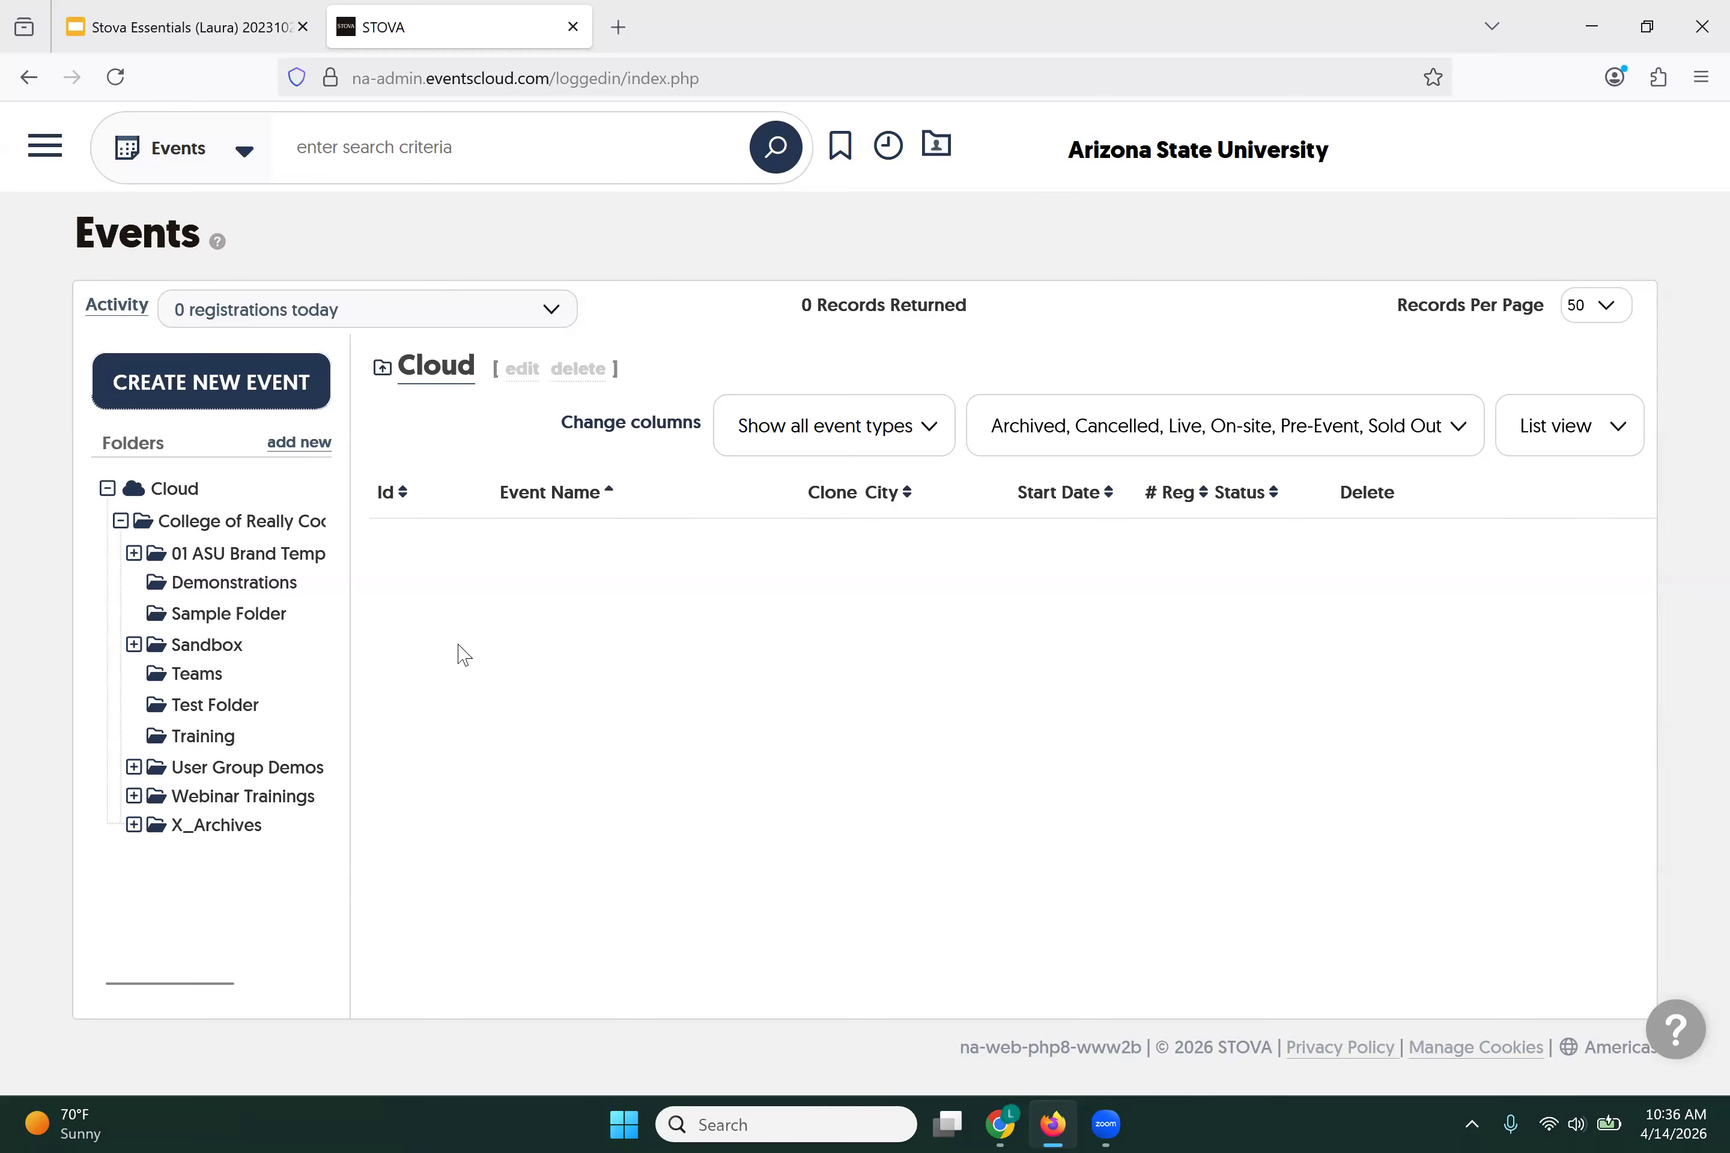
{"action": "left_click", "coordinate": [158, 406]}
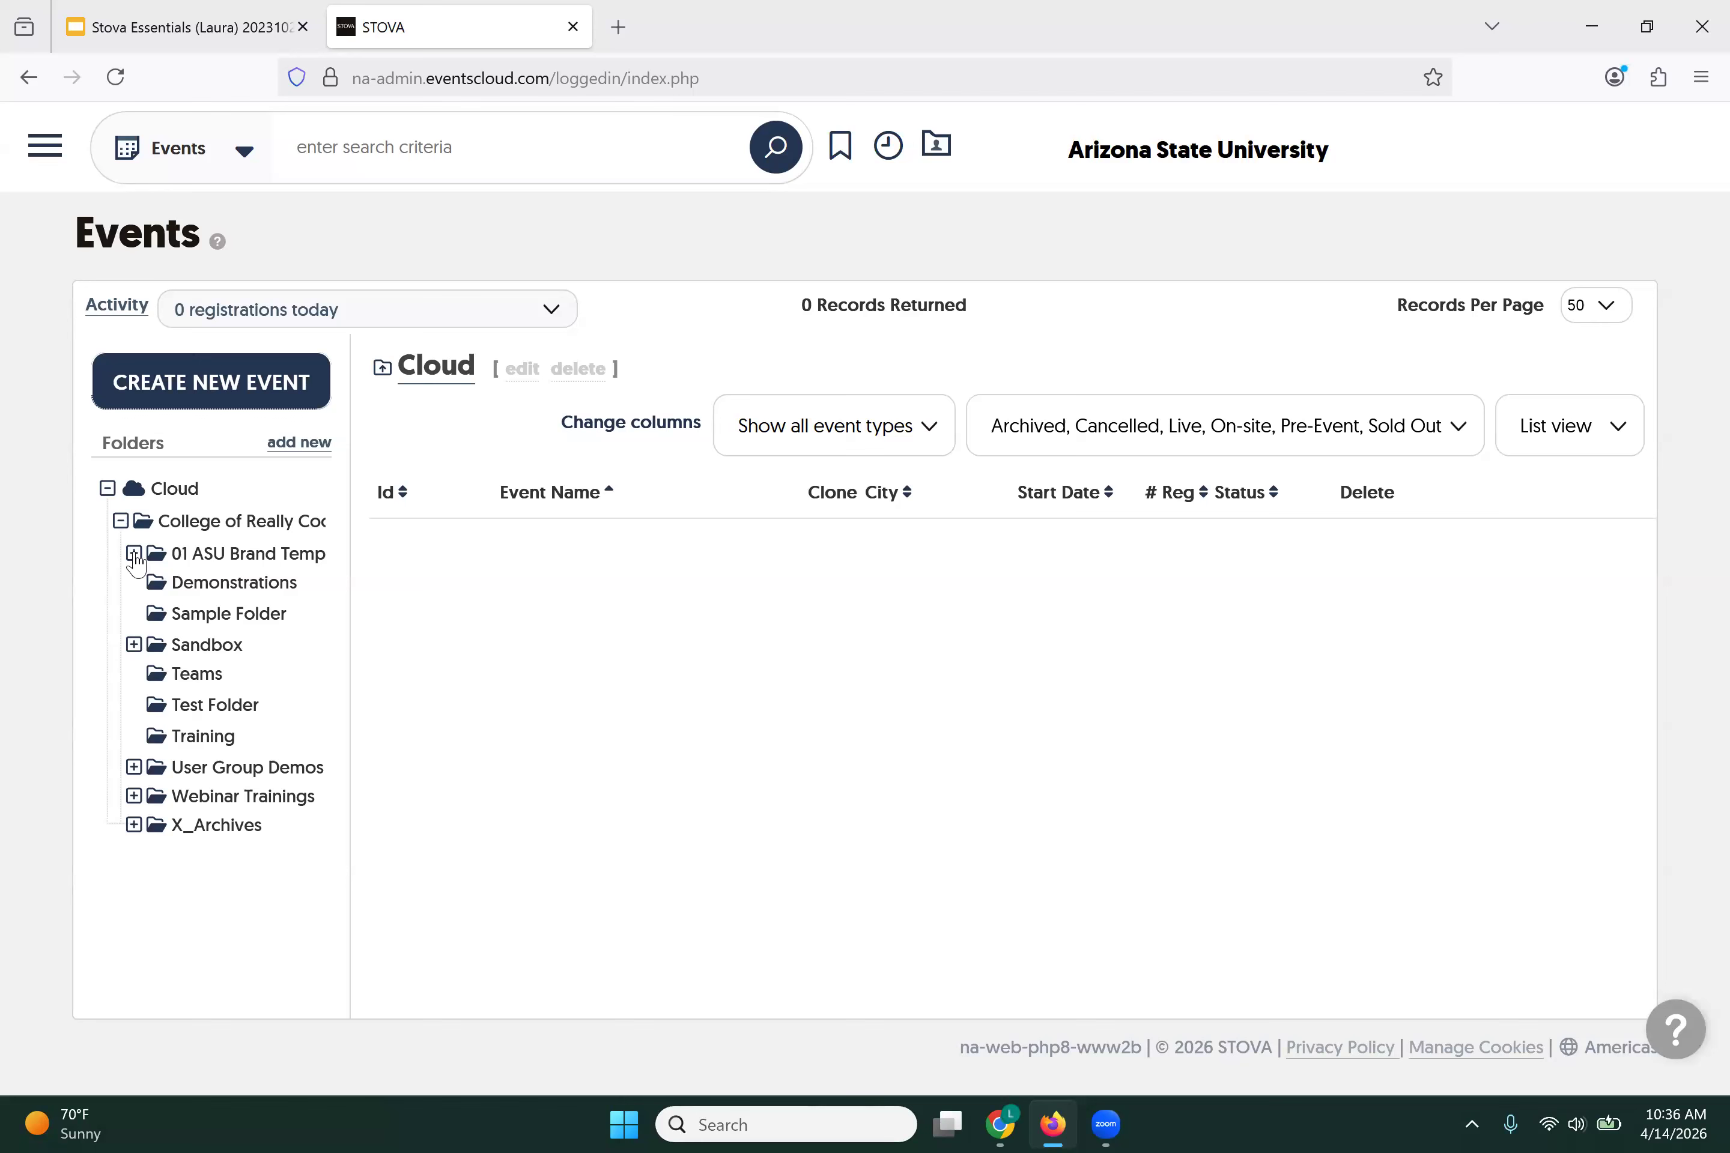
Step: Open the 01 ASU Brand Templates folder to list the ASU Template - Basic Event v.4.3.4
{"action": "left_click", "coordinate": [231, 555]}
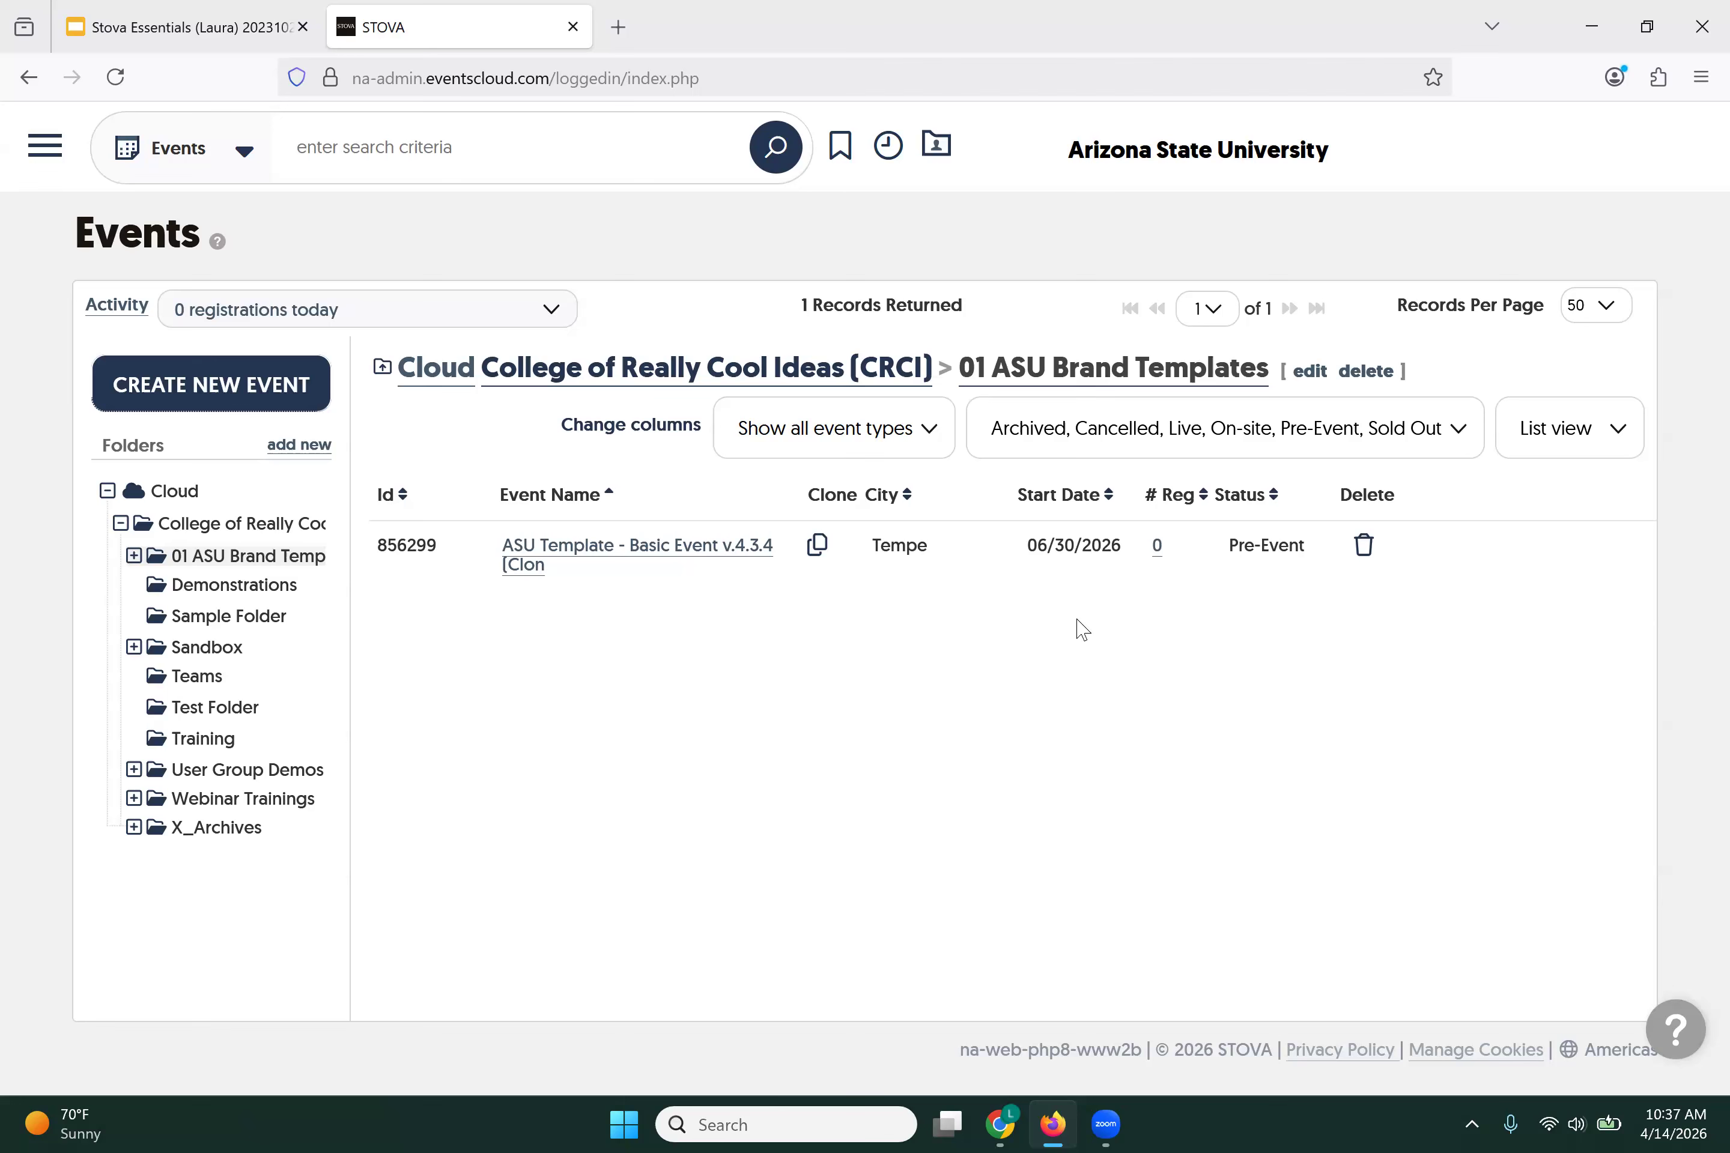
Step: Clone the basic event template as 'May New Directors Reception' into the CRCI folder
{"action": "left_click", "coordinate": [819, 547]}
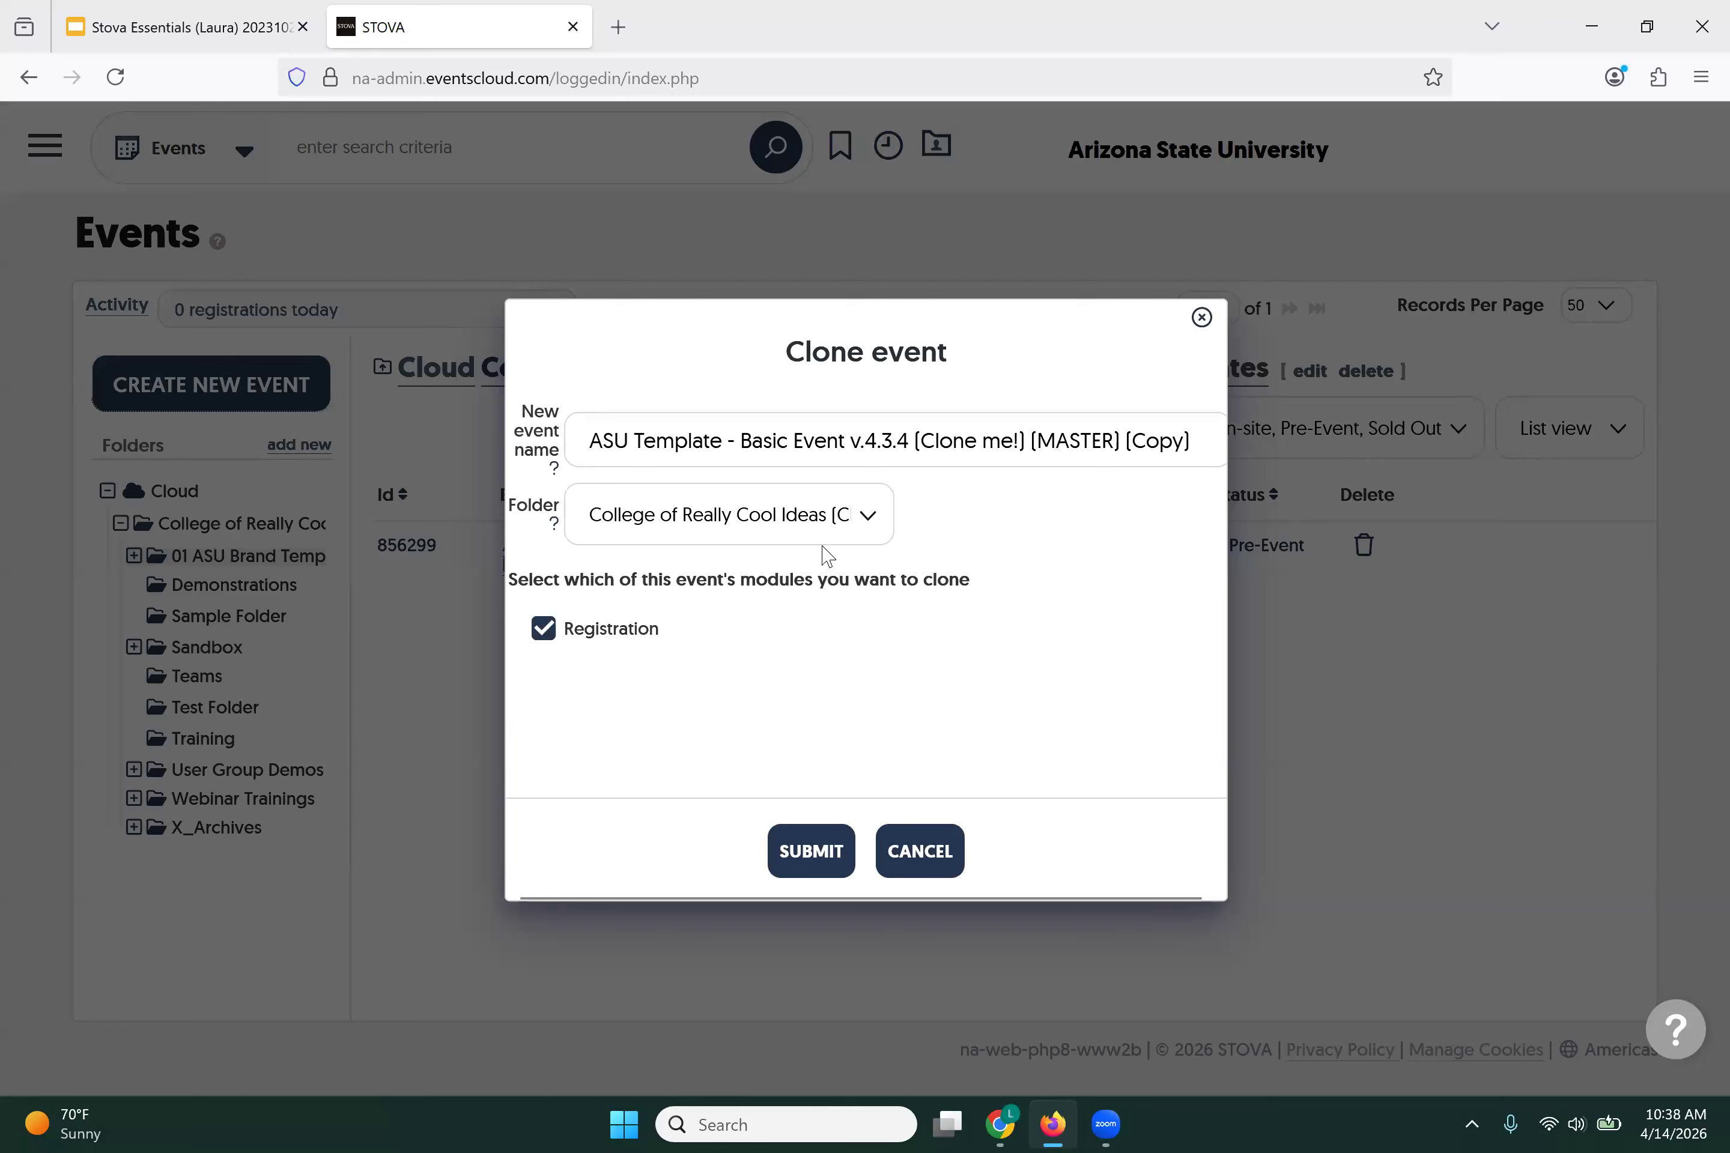
{"action": "left_click_drag", "start_coordinate": [582, 441], "coordinate": [1264, 440]}
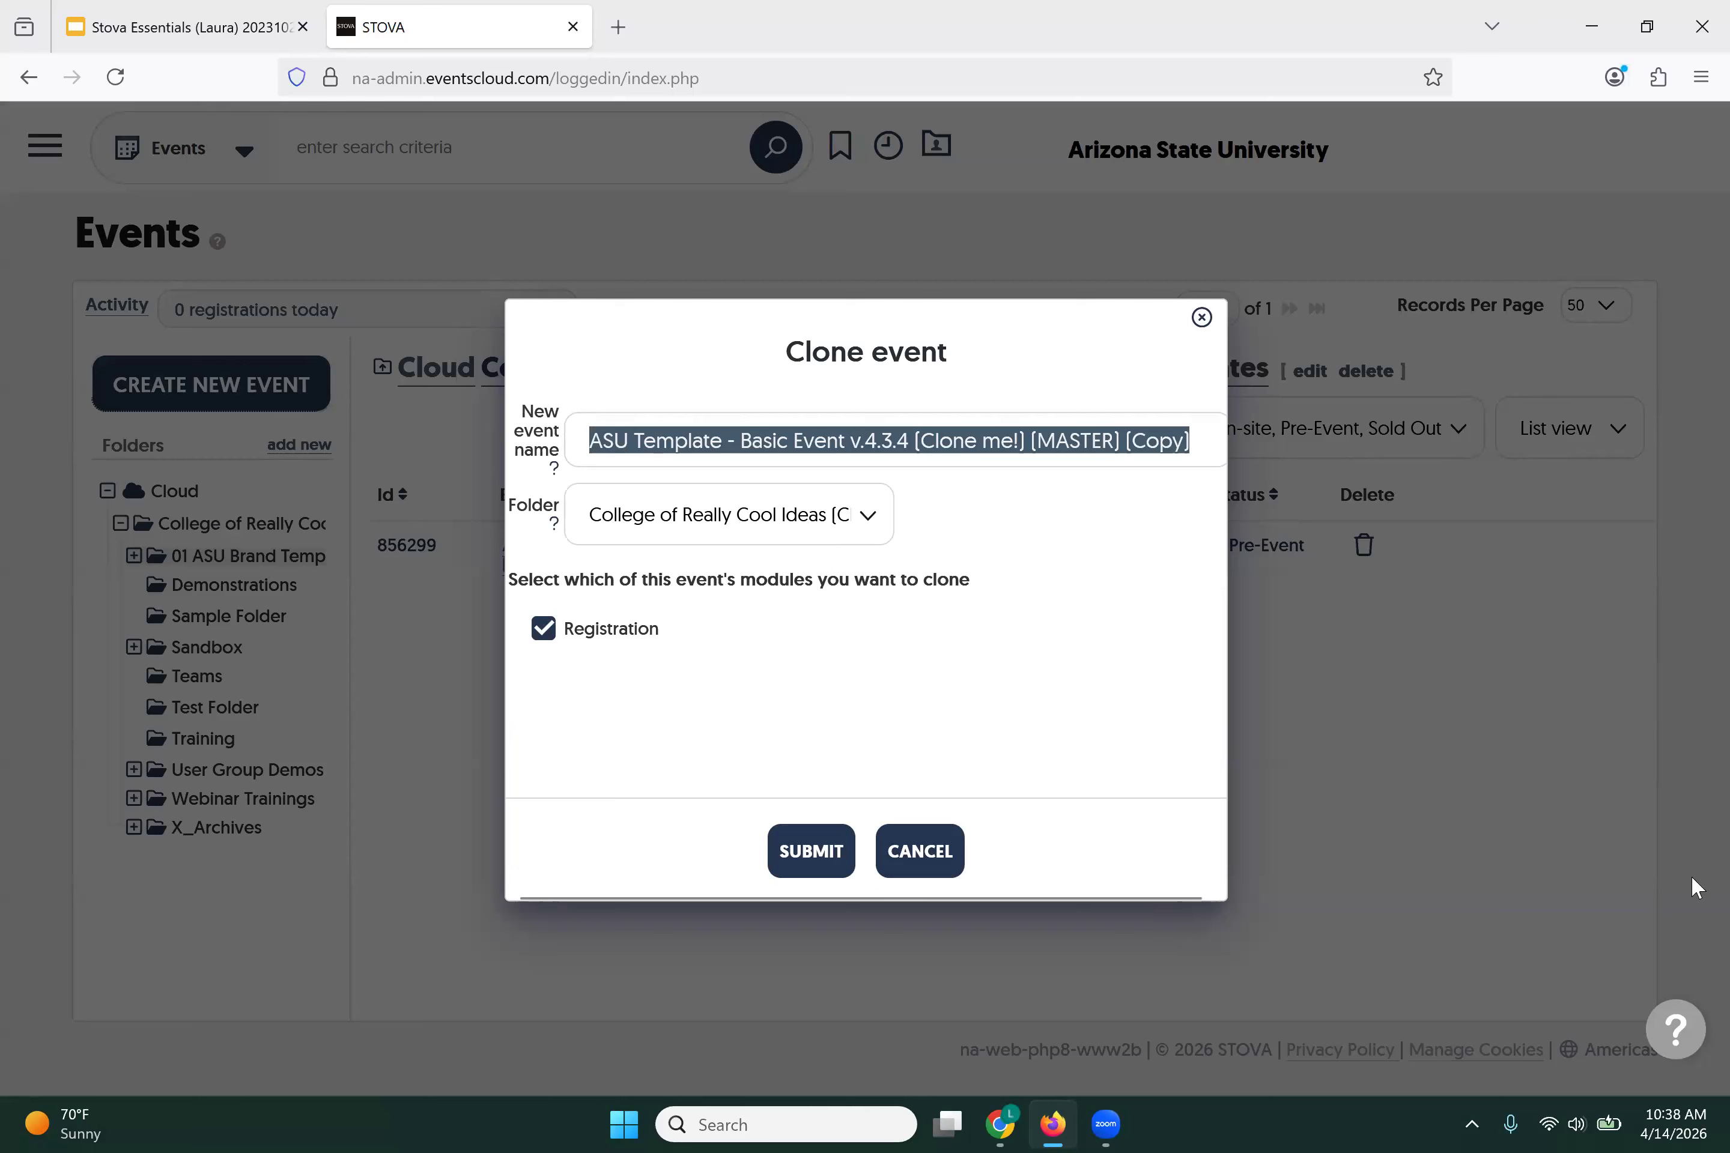
{"action": "type", "text": "Ap"}
{"action": "key", "text": "BackSpace"}
{"action": "key", "text": "BackSpace"}
{"action": "type", "text": "Ma"}
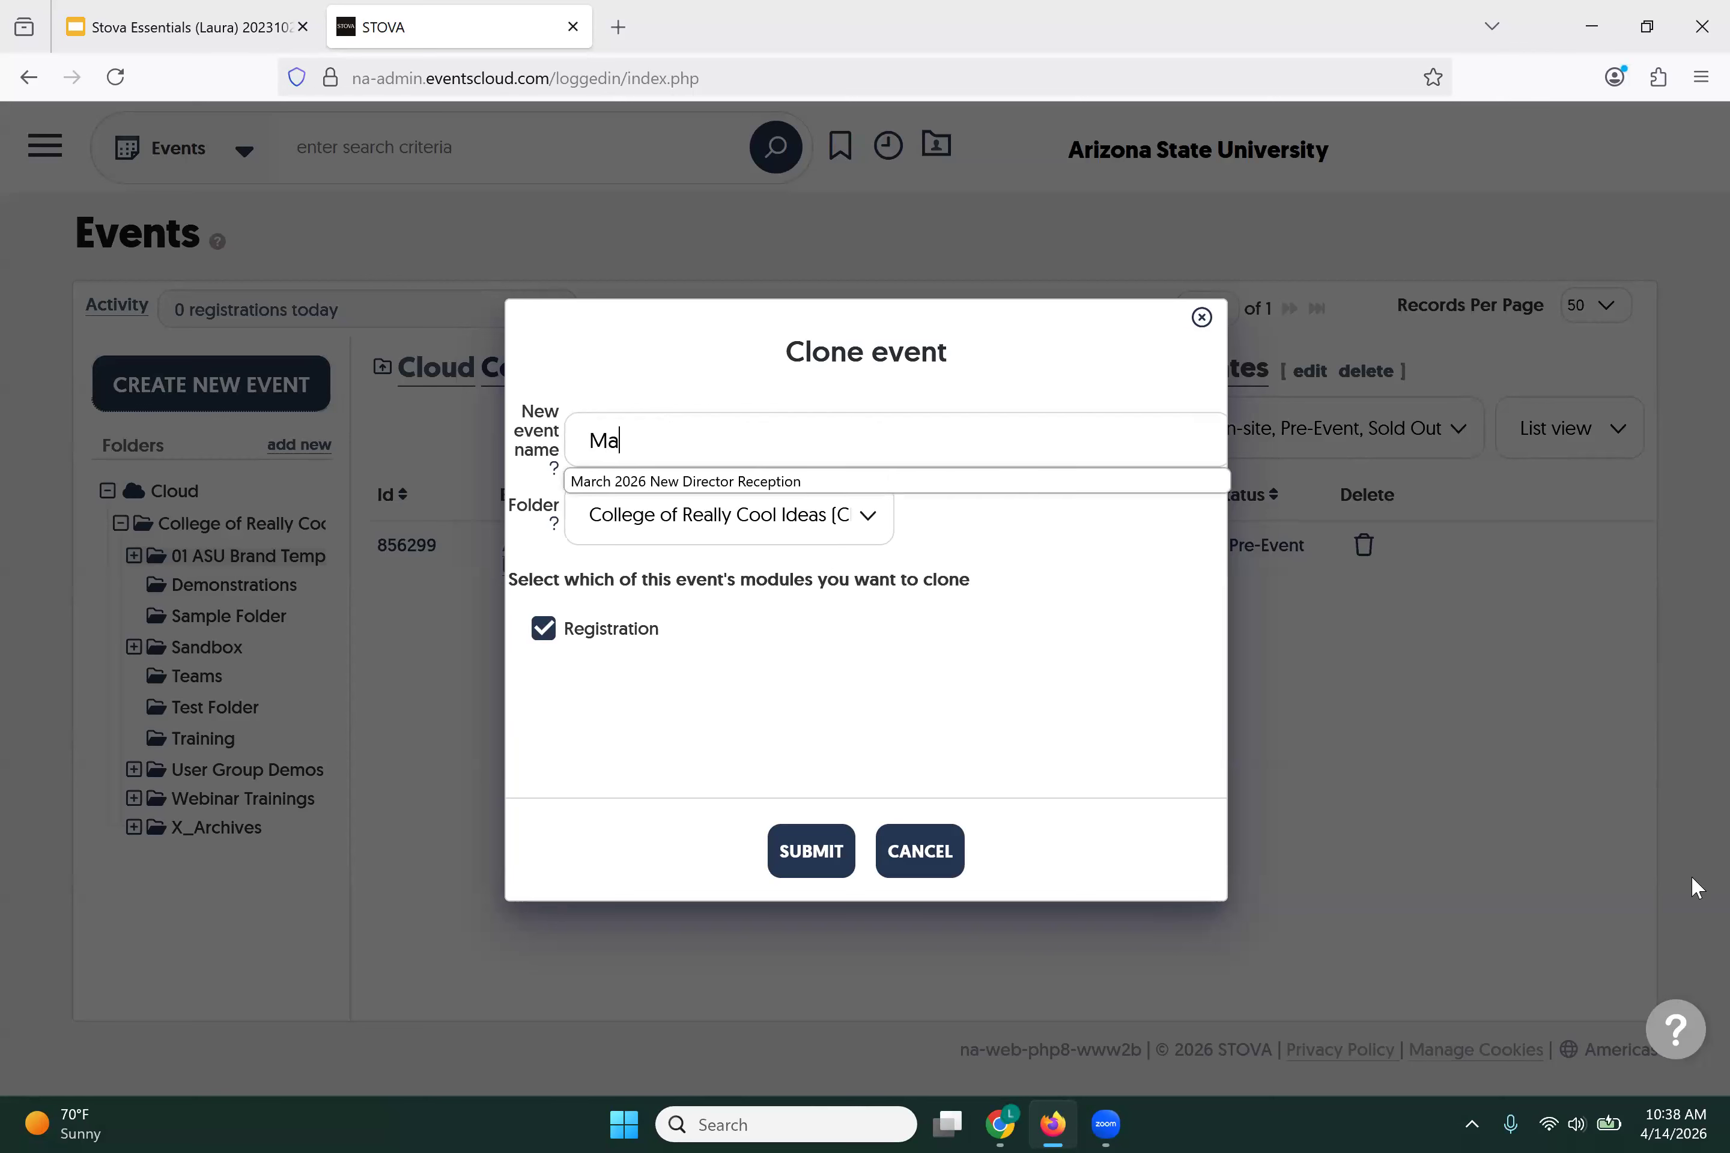
{"action": "type", "text": "y Ne"}
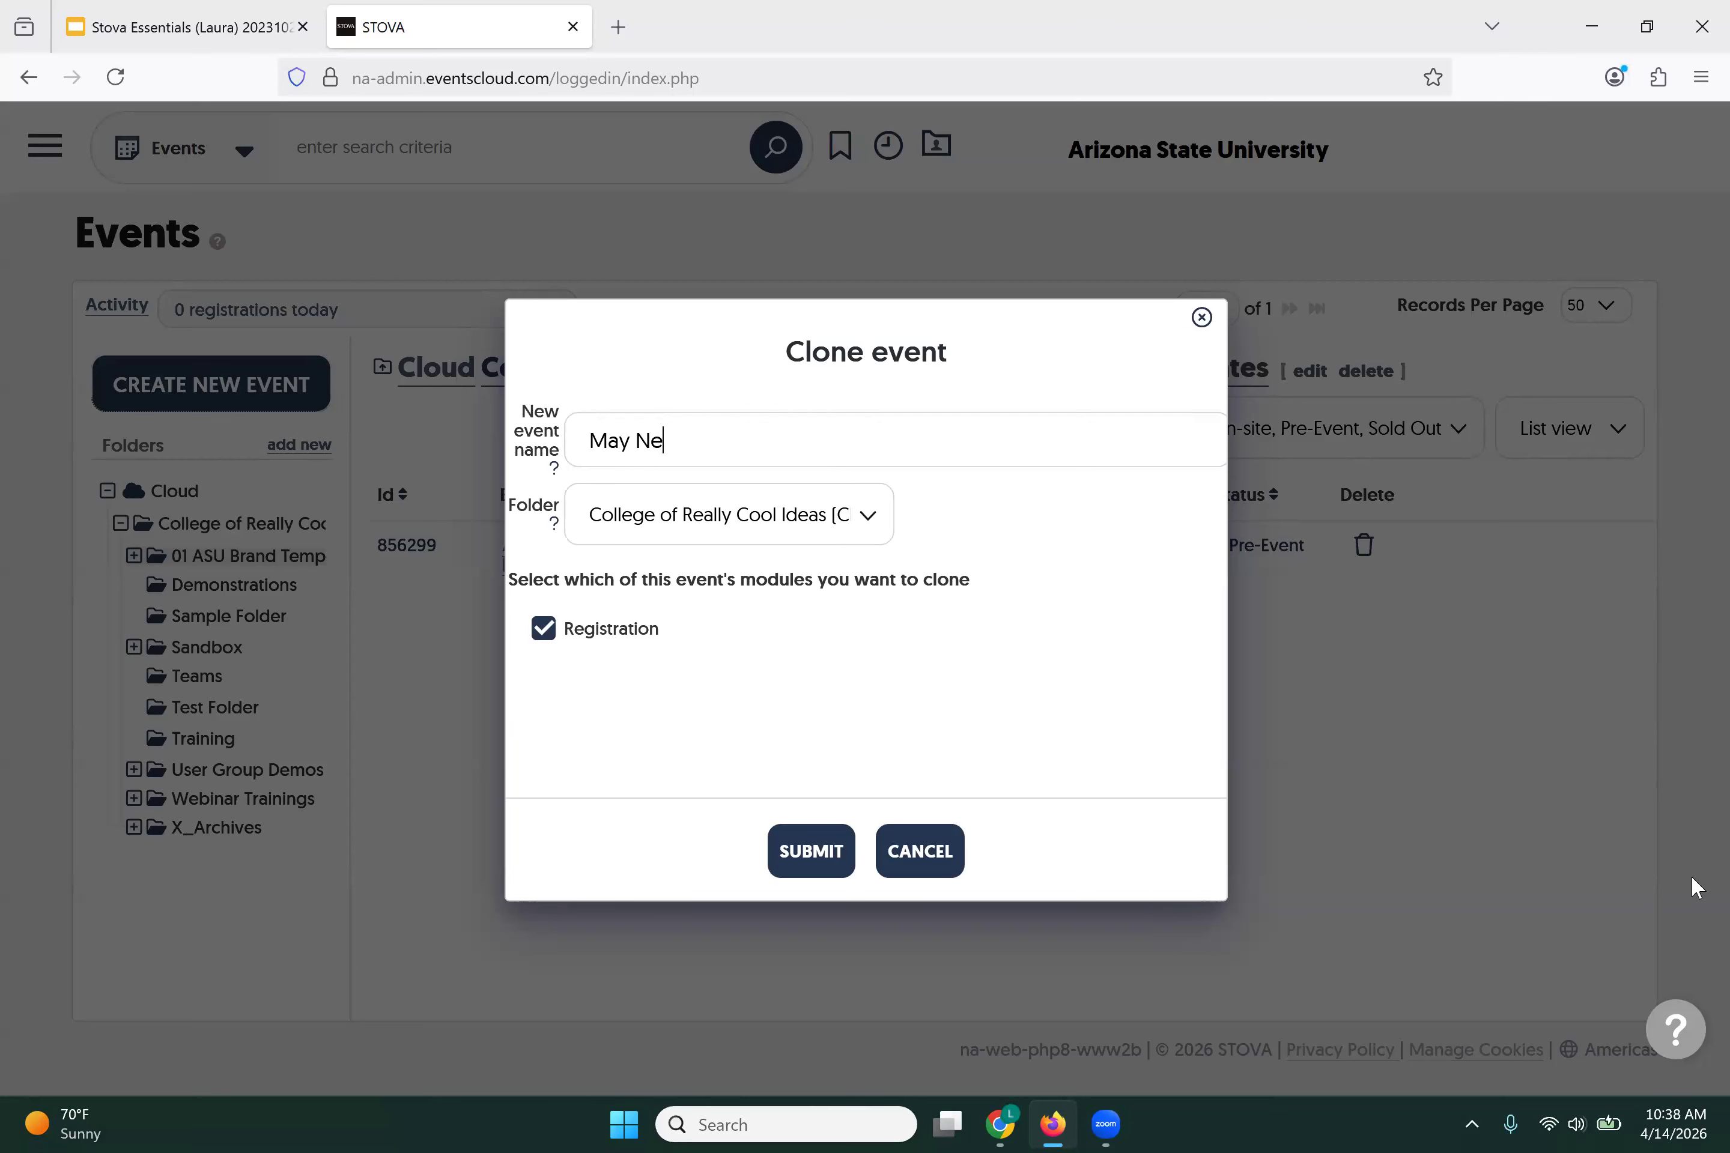
{"action": "type", "text": "w Directors Reception"}
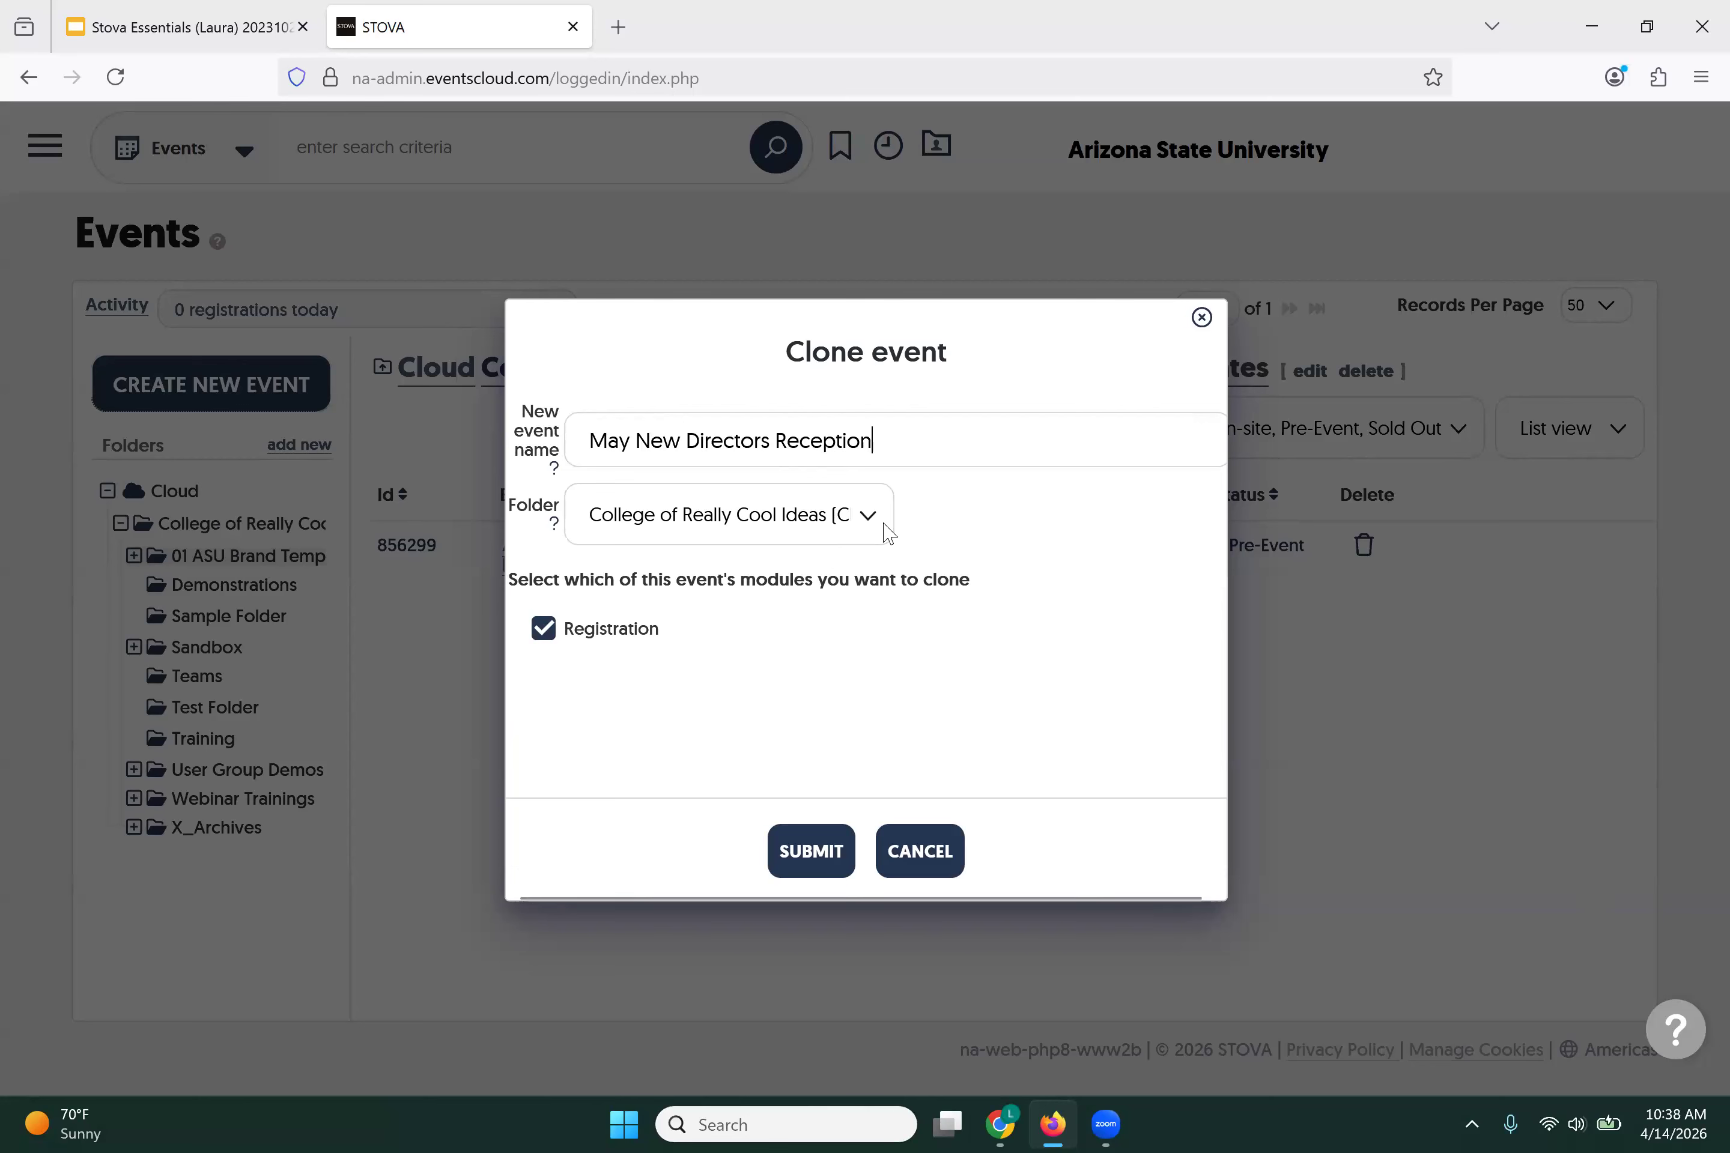
{"action": "left_click", "coordinate": [868, 534]}
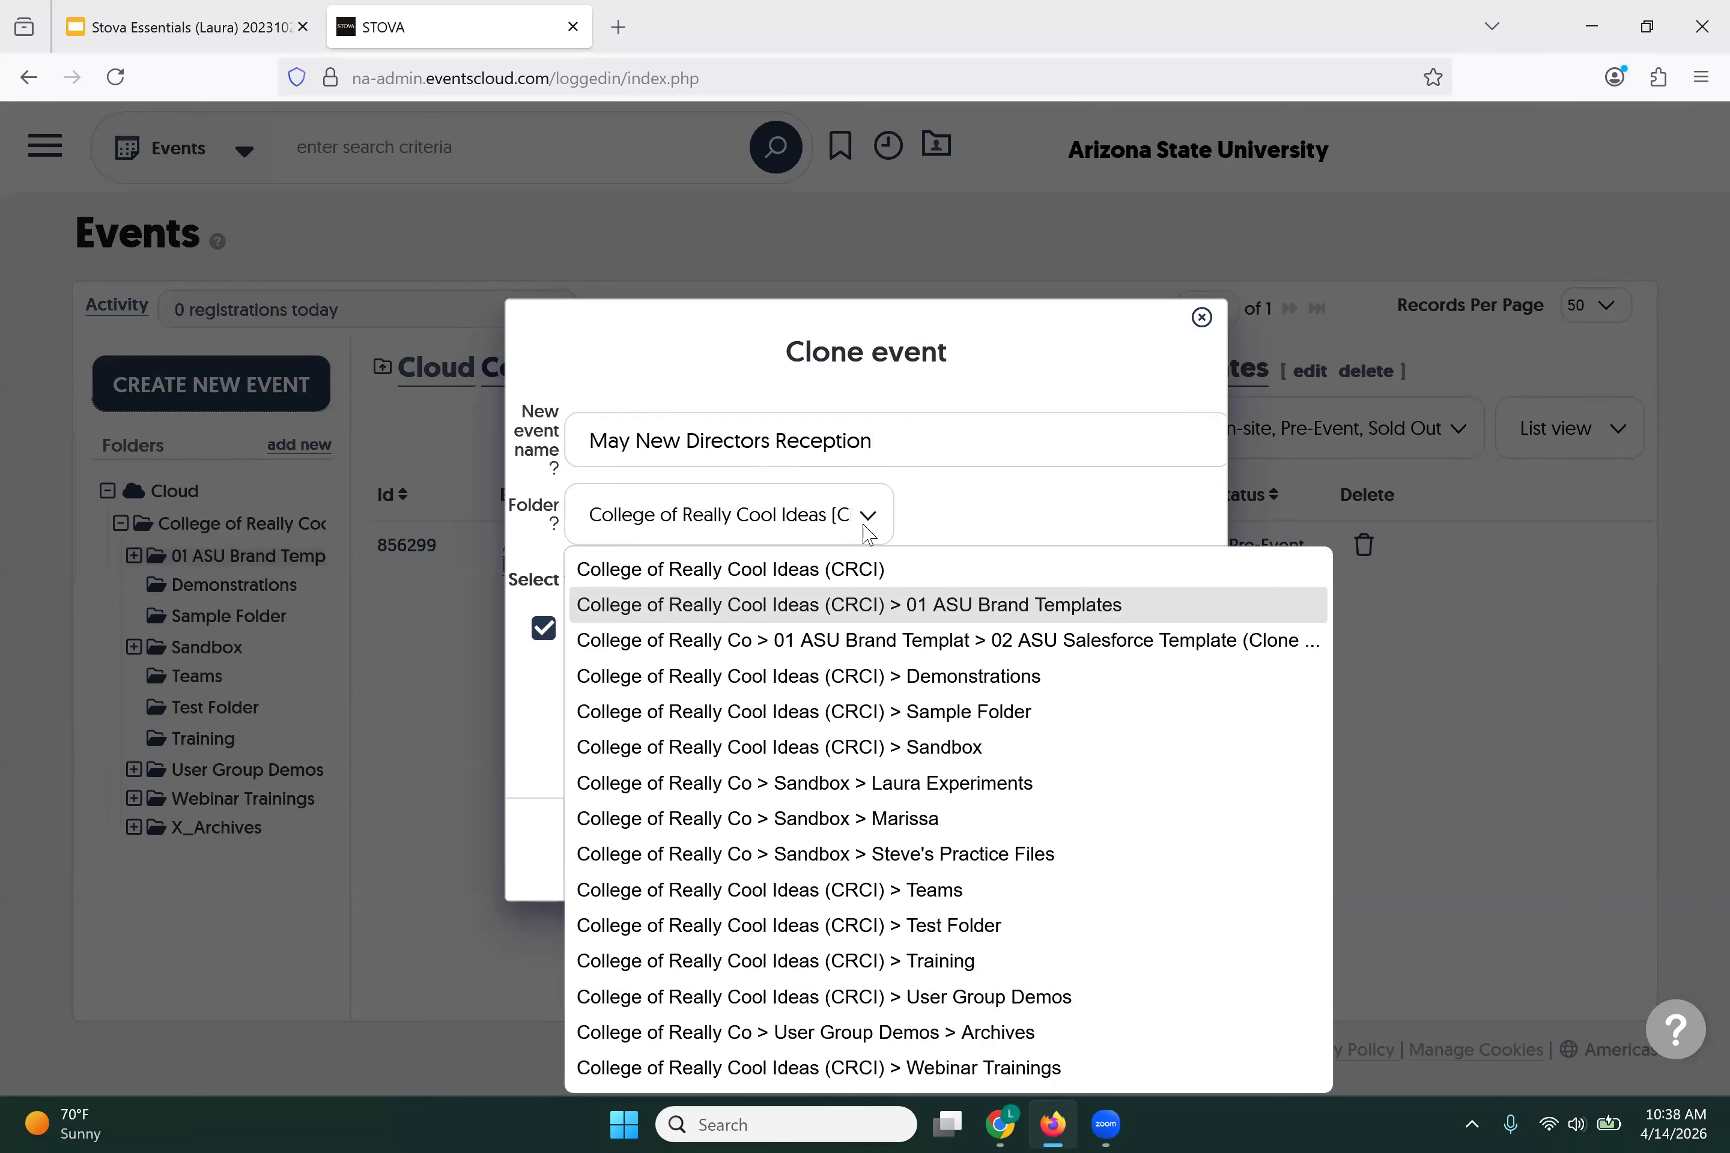
{"action": "left_click", "coordinate": [799, 571]}
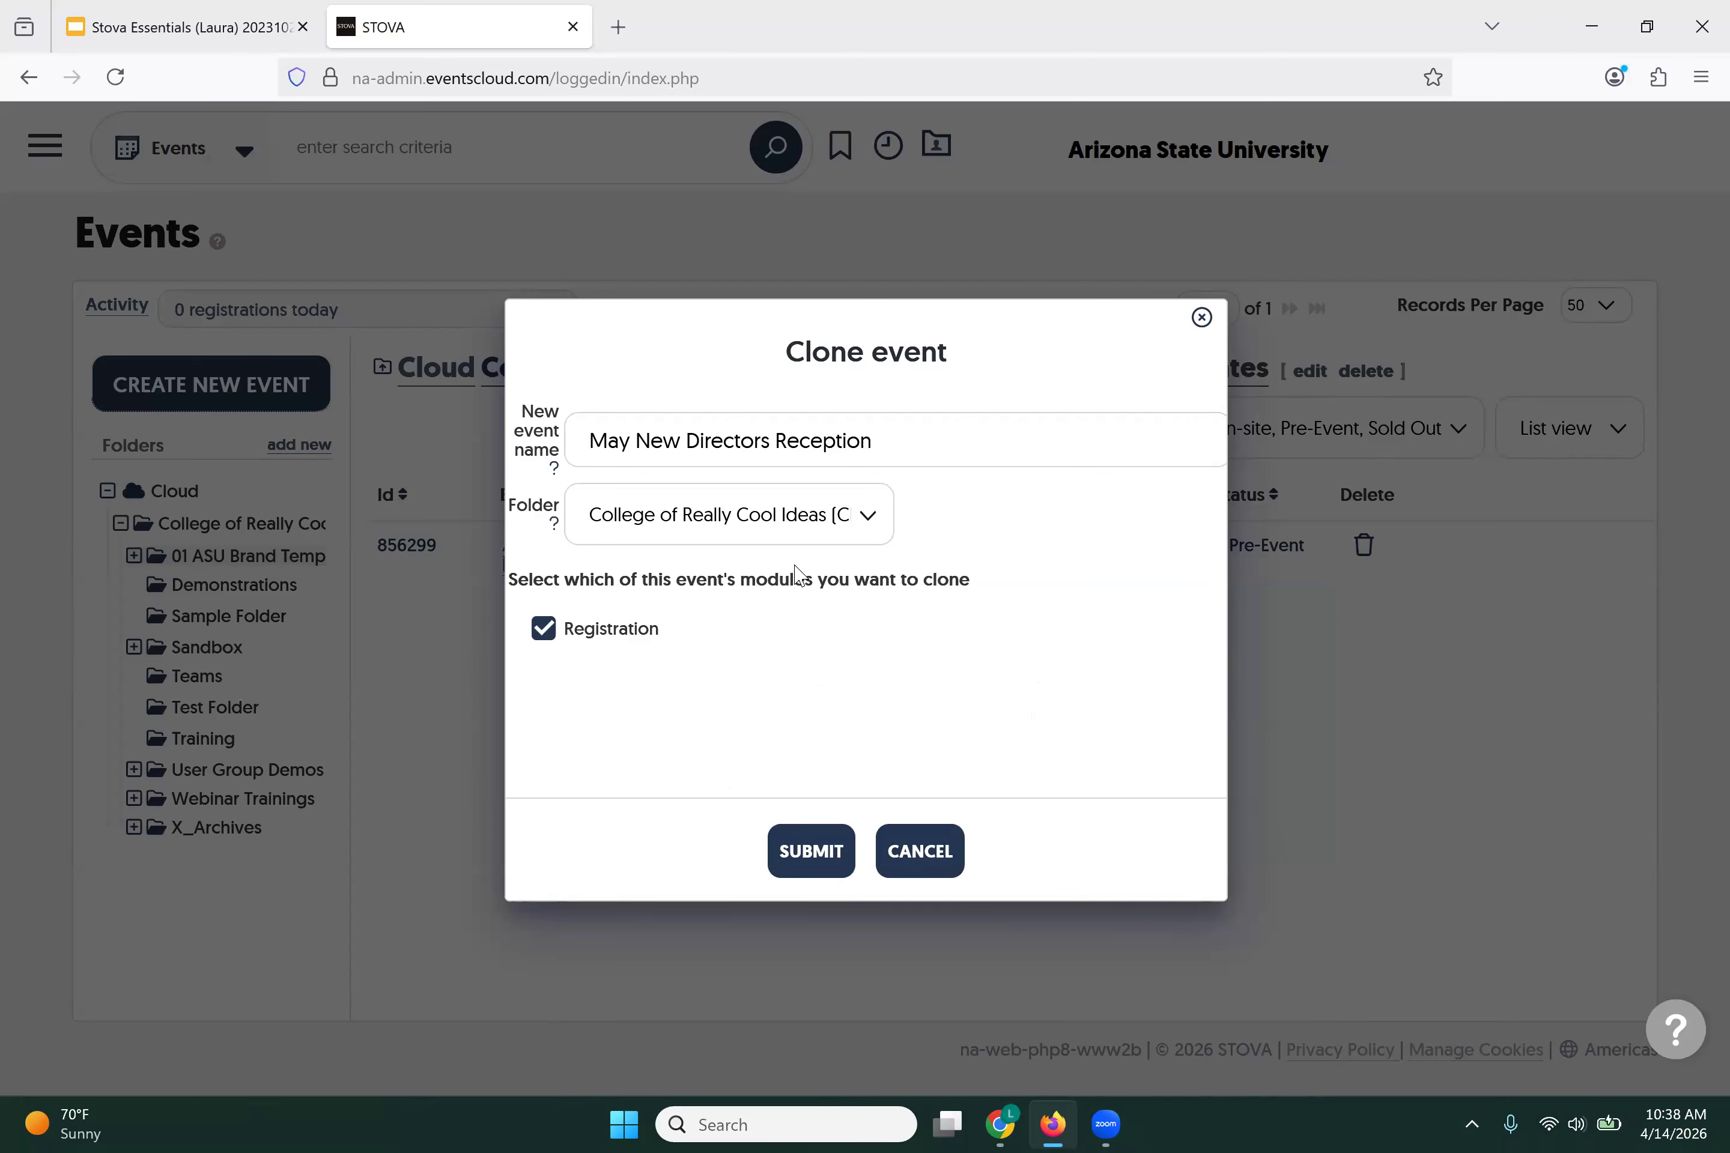
{"action": "left_click", "coordinate": [817, 854]}
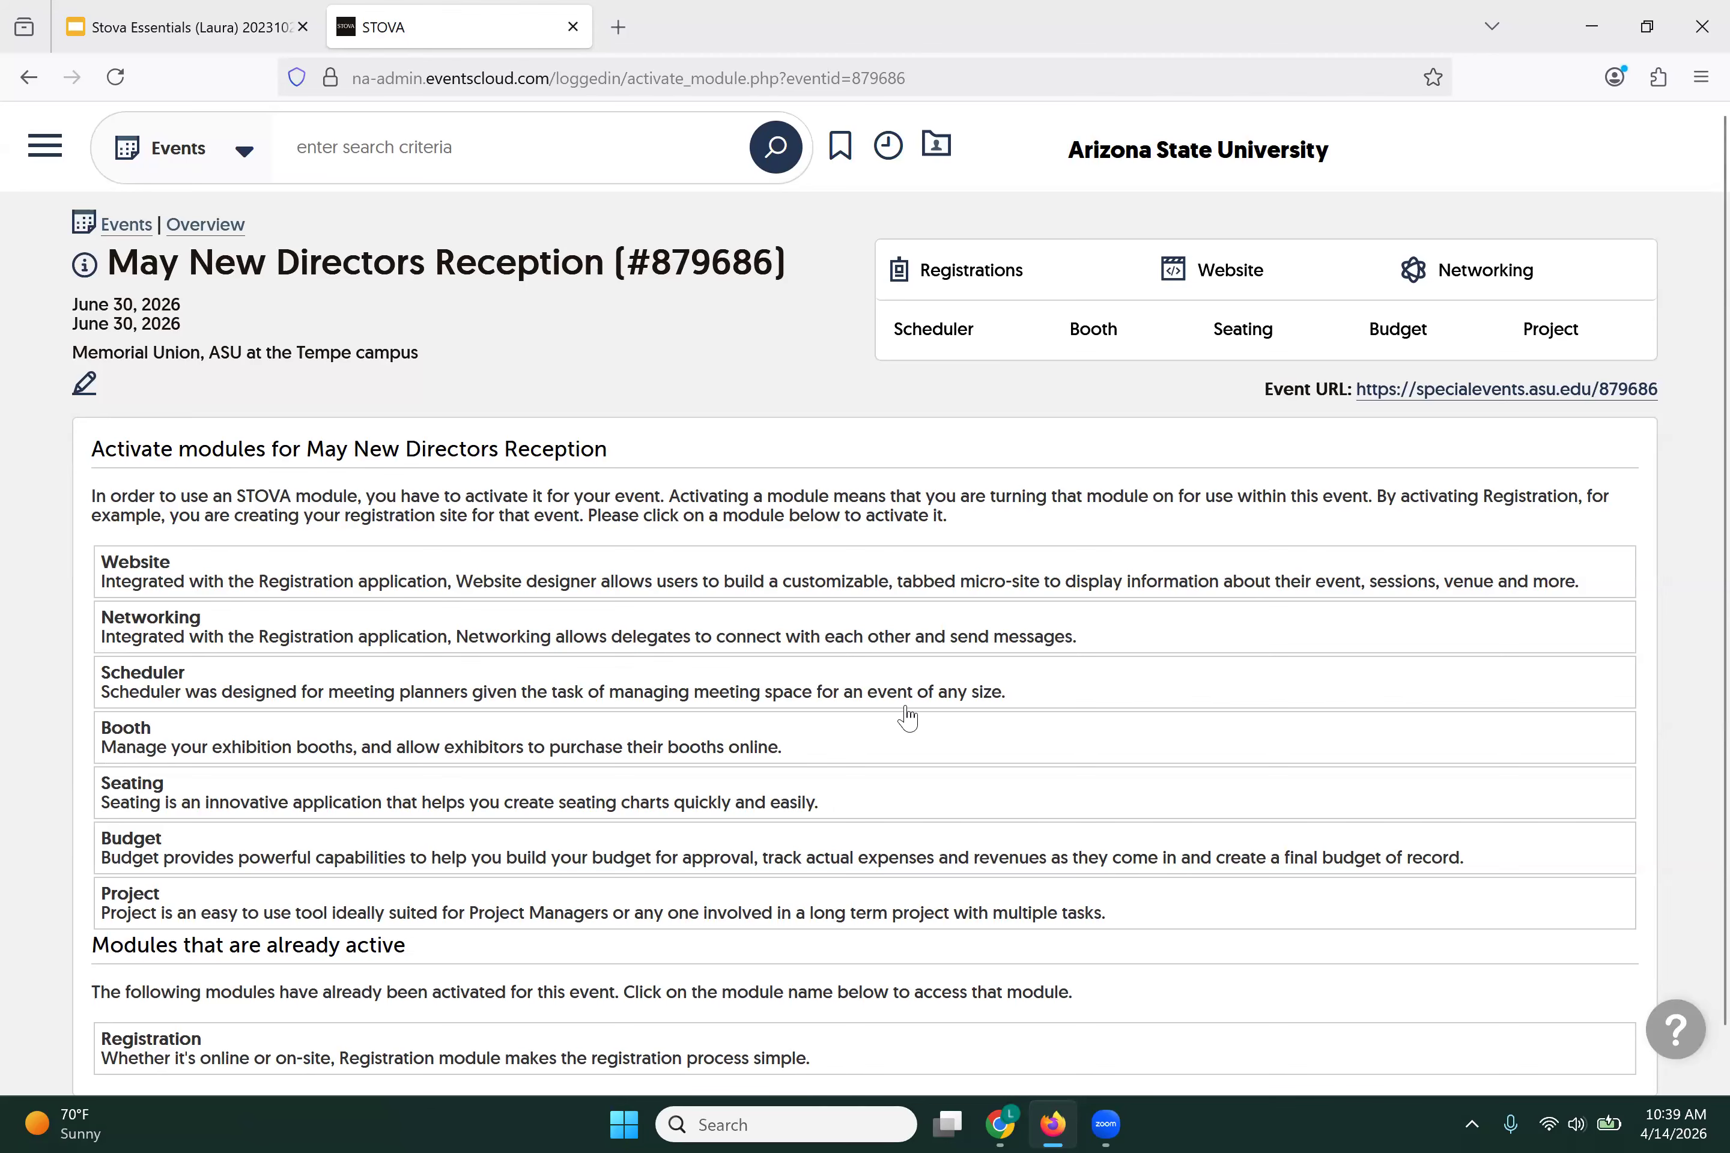
Step: From the event's overview page, scroll down to the ASU Merge Fields and their placeholder values
{"action": "left_click", "coordinate": [214, 1051]}
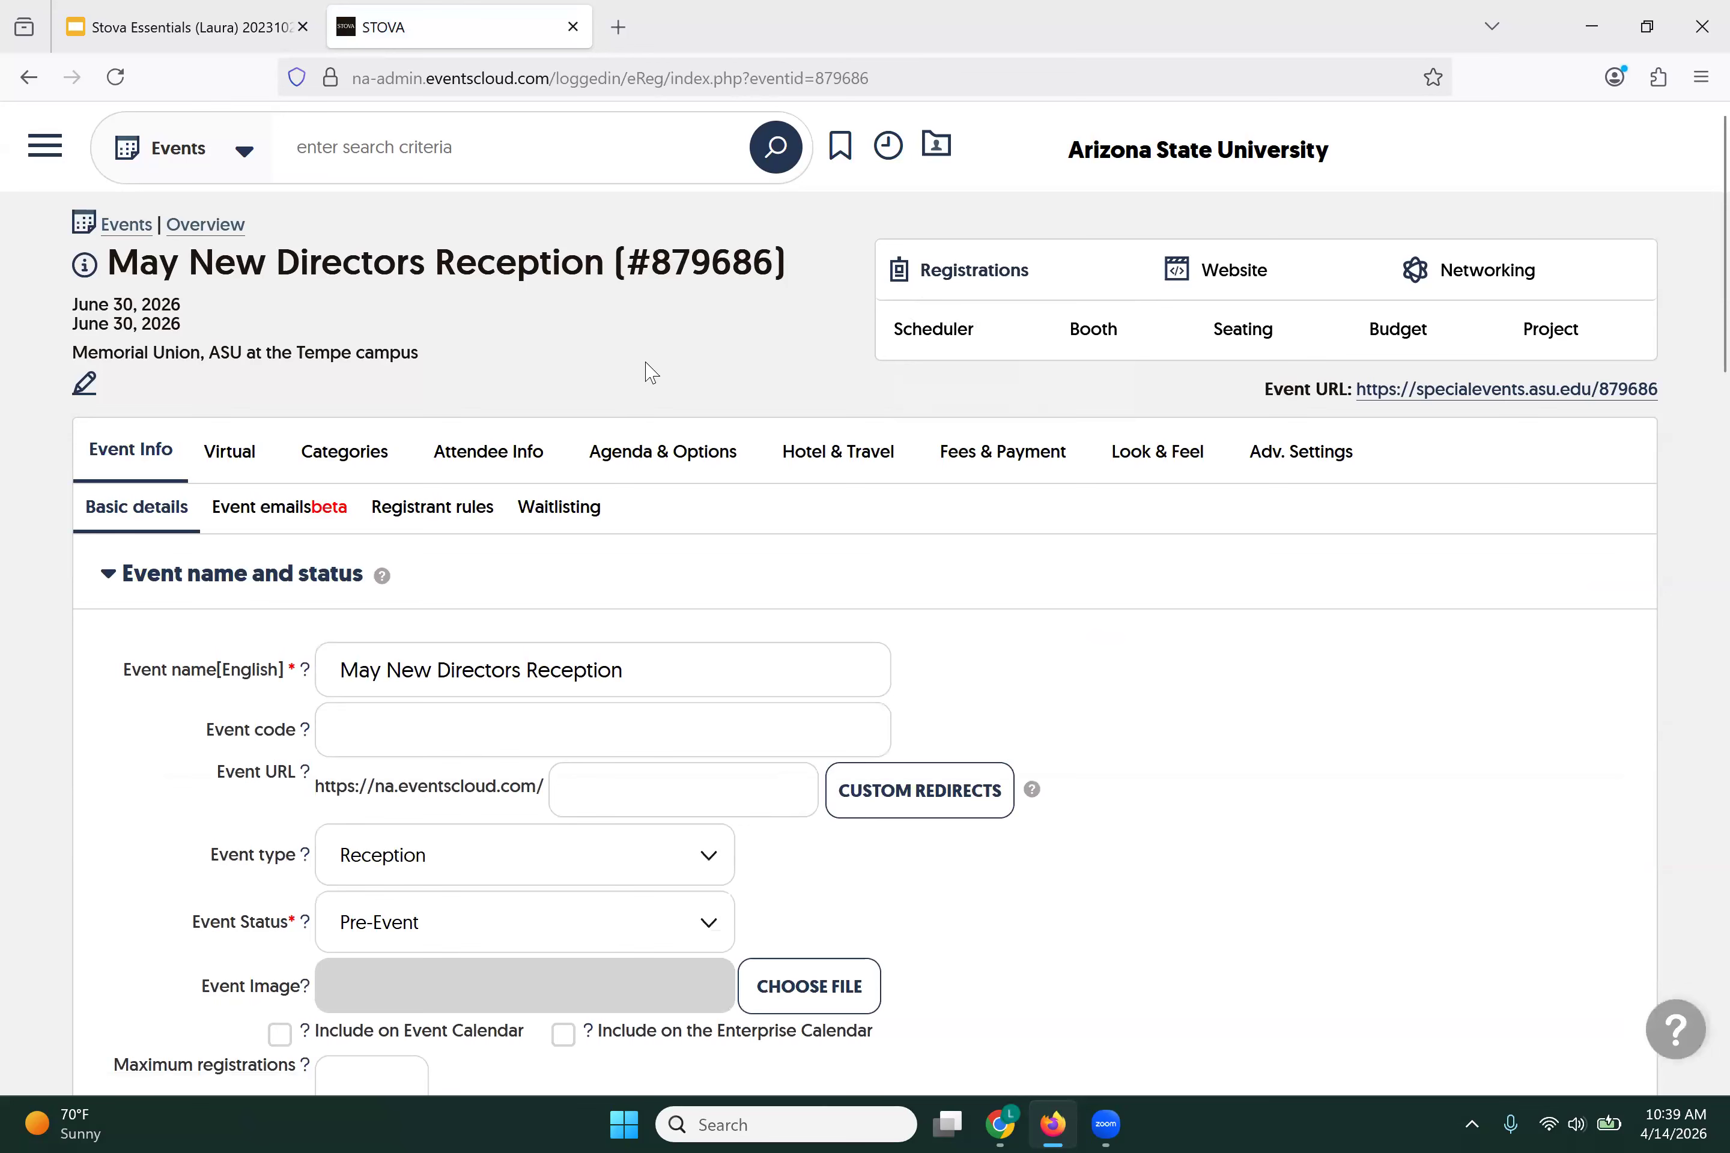
{"action": "left_click", "coordinate": [207, 226]}
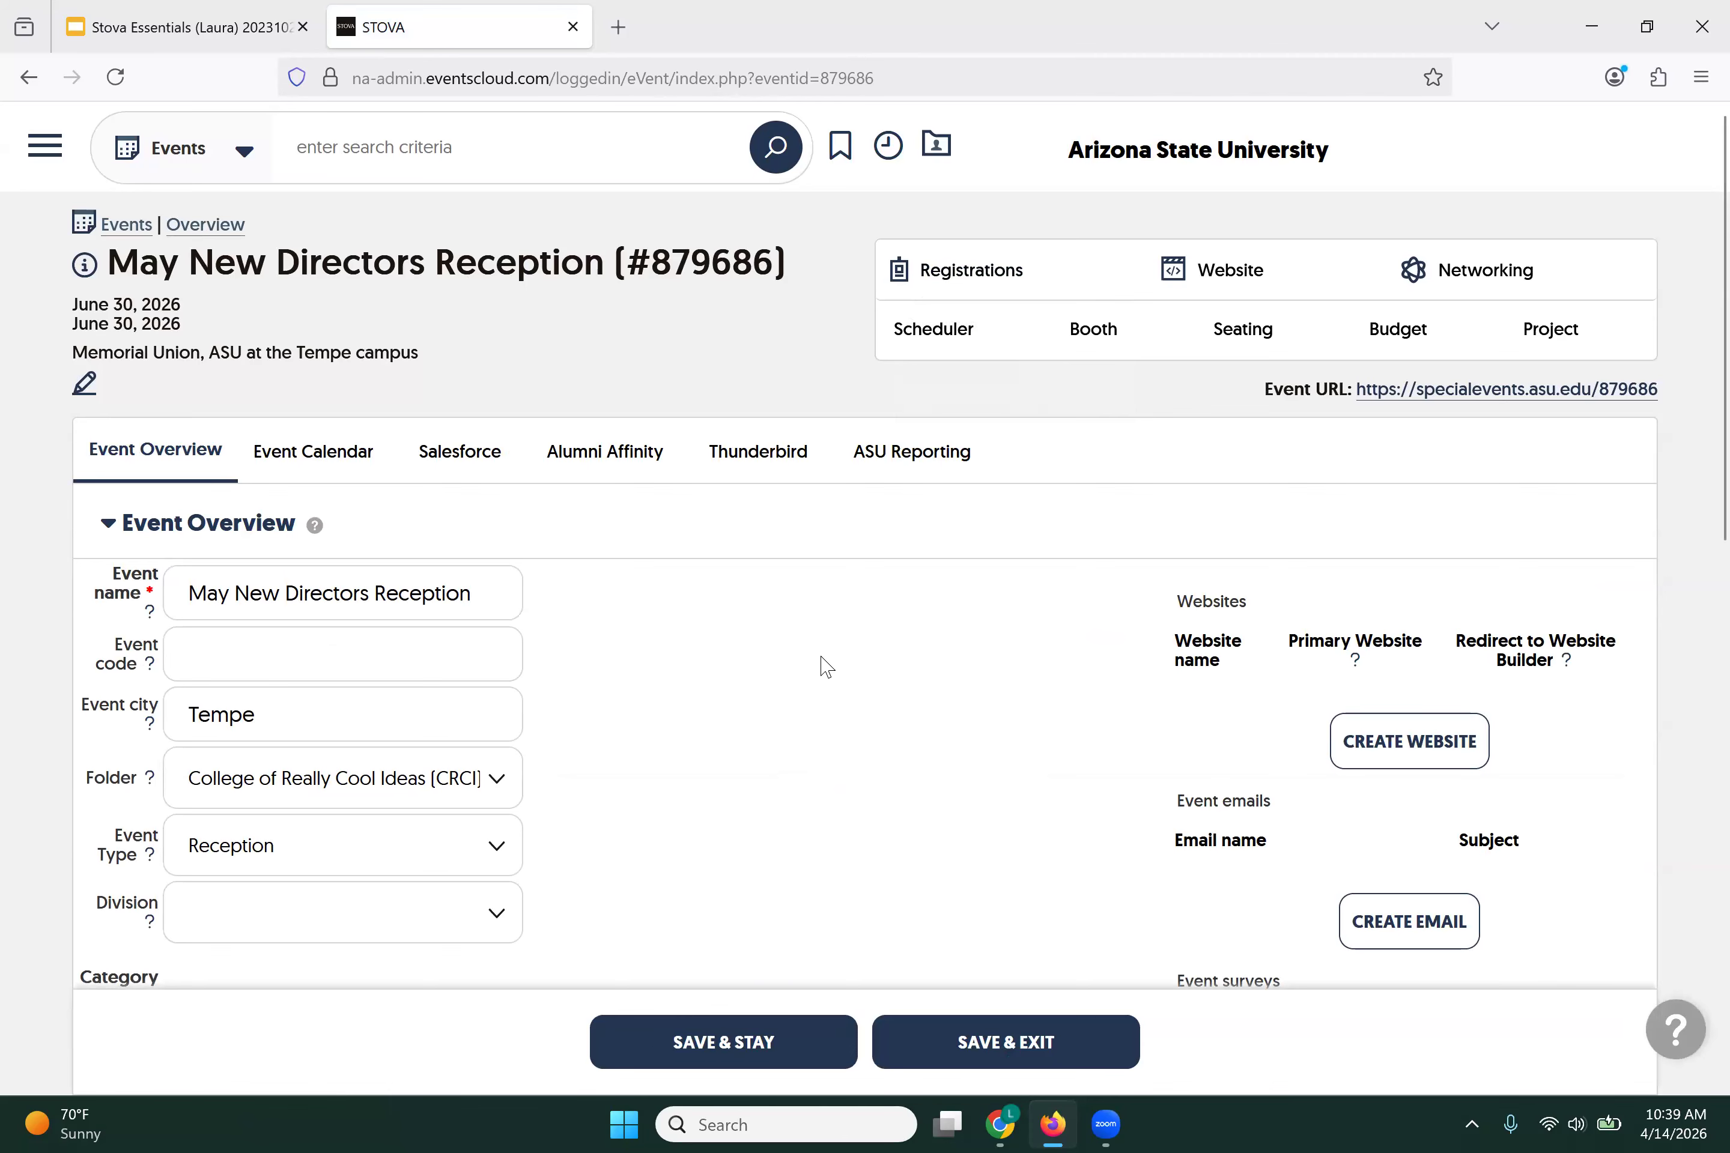
{"action": "scroll", "coordinate": [826, 667], "scroll_direction": "down", "scroll_amount": 2}
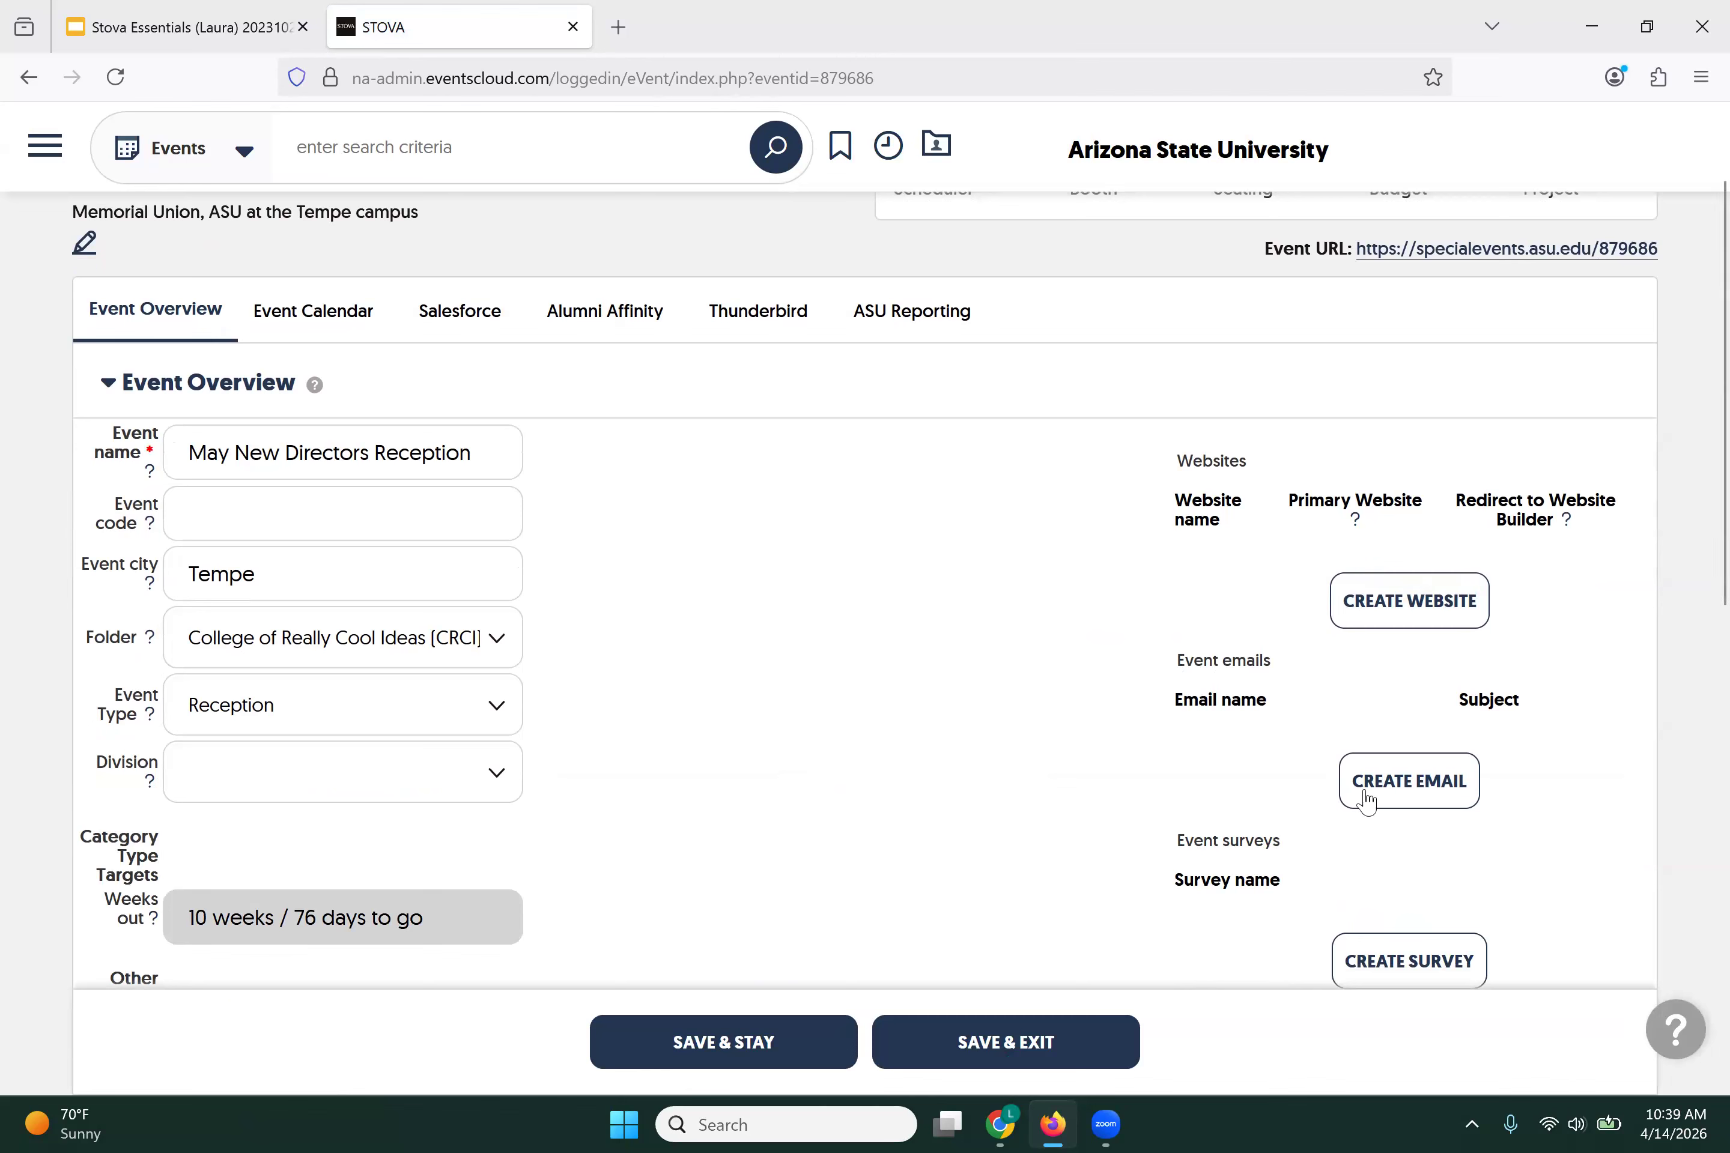
{"action": "left_click", "coordinate": [1384, 966]}
{"action": "left_click", "coordinate": [1400, 966]}
{"action": "left_click", "coordinate": [1374, 592]}
{"action": "scroll", "coordinate": [864, 530], "scroll_direction": "down", "scroll_amount": 5}
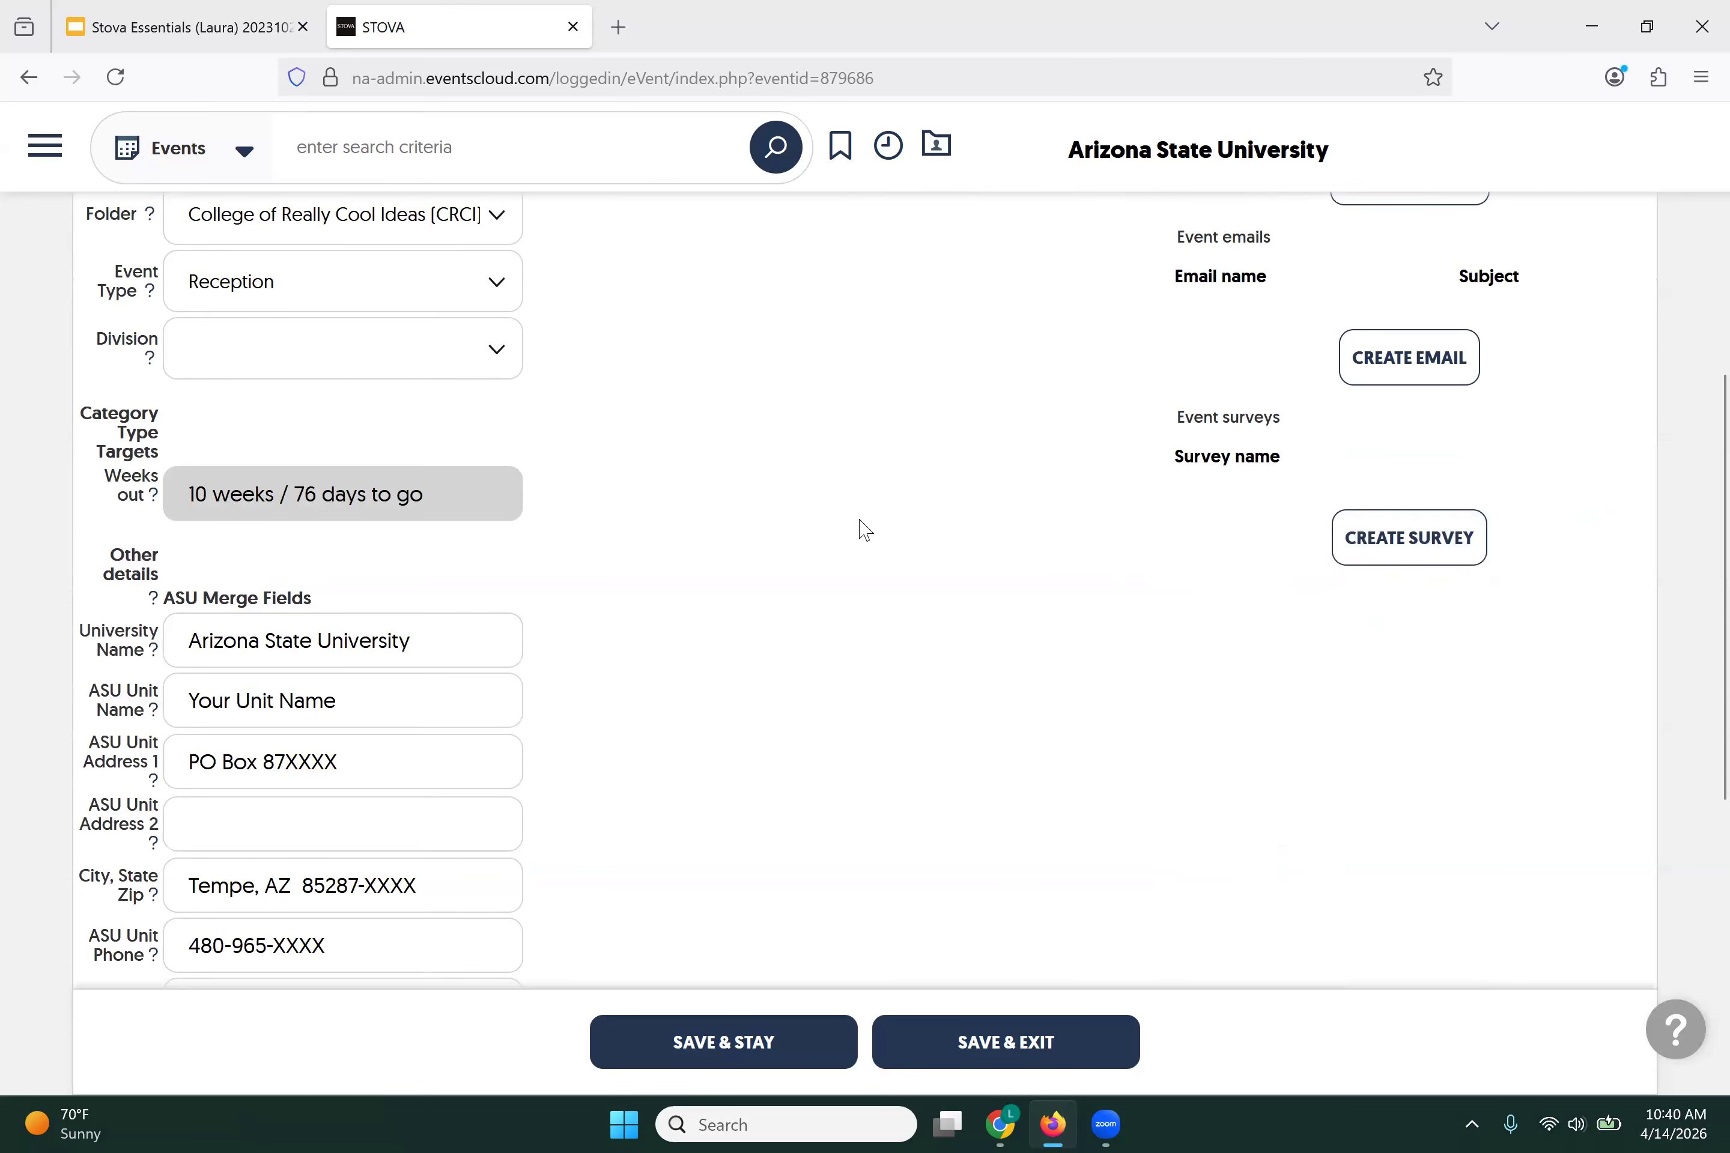
{"action": "scroll", "coordinate": [864, 530], "scroll_direction": "down", "scroll_amount": 2}
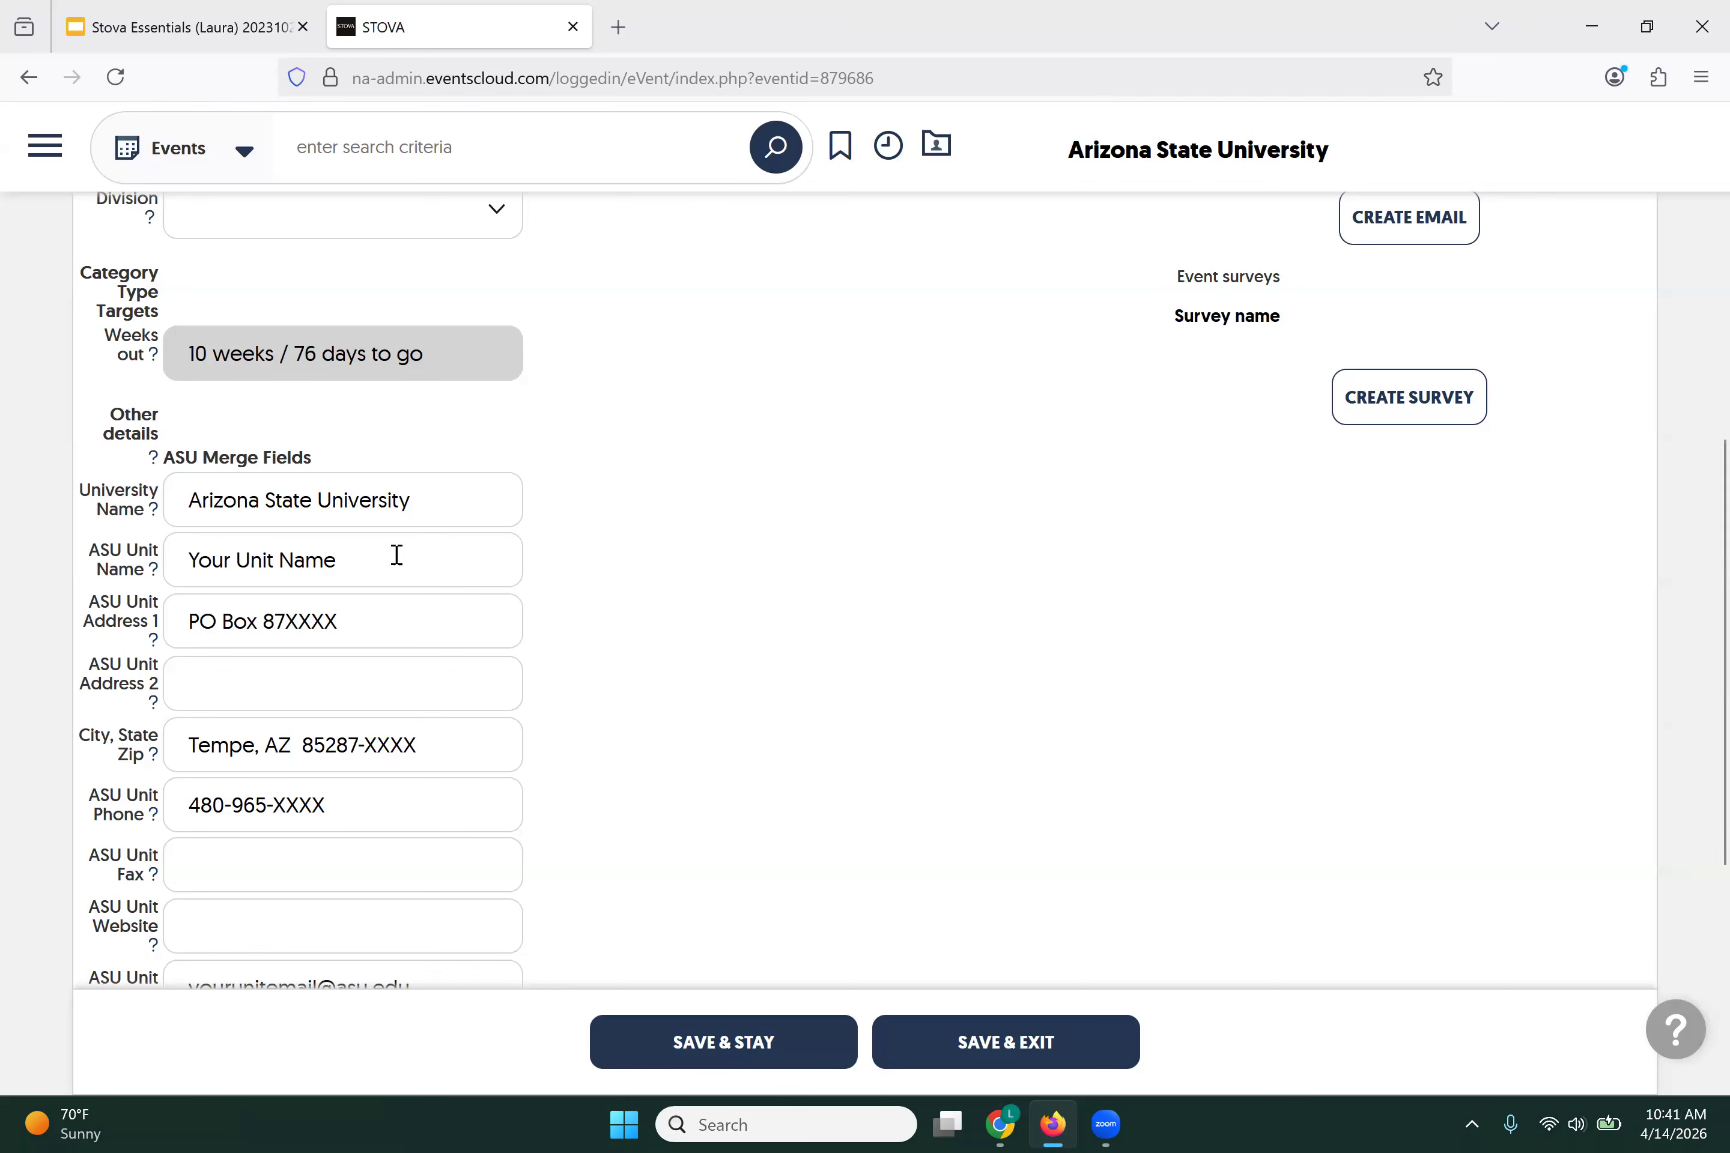
Step: Set ASU Unit Name to College of Really Cool Ideas and Address 1's XXXX placeholder to 0402
{"action": "left_click", "coordinate": [187, 566]}
{"action": "left_click_drag", "start_coordinate": [346, 560], "coordinate": [183, 563]}
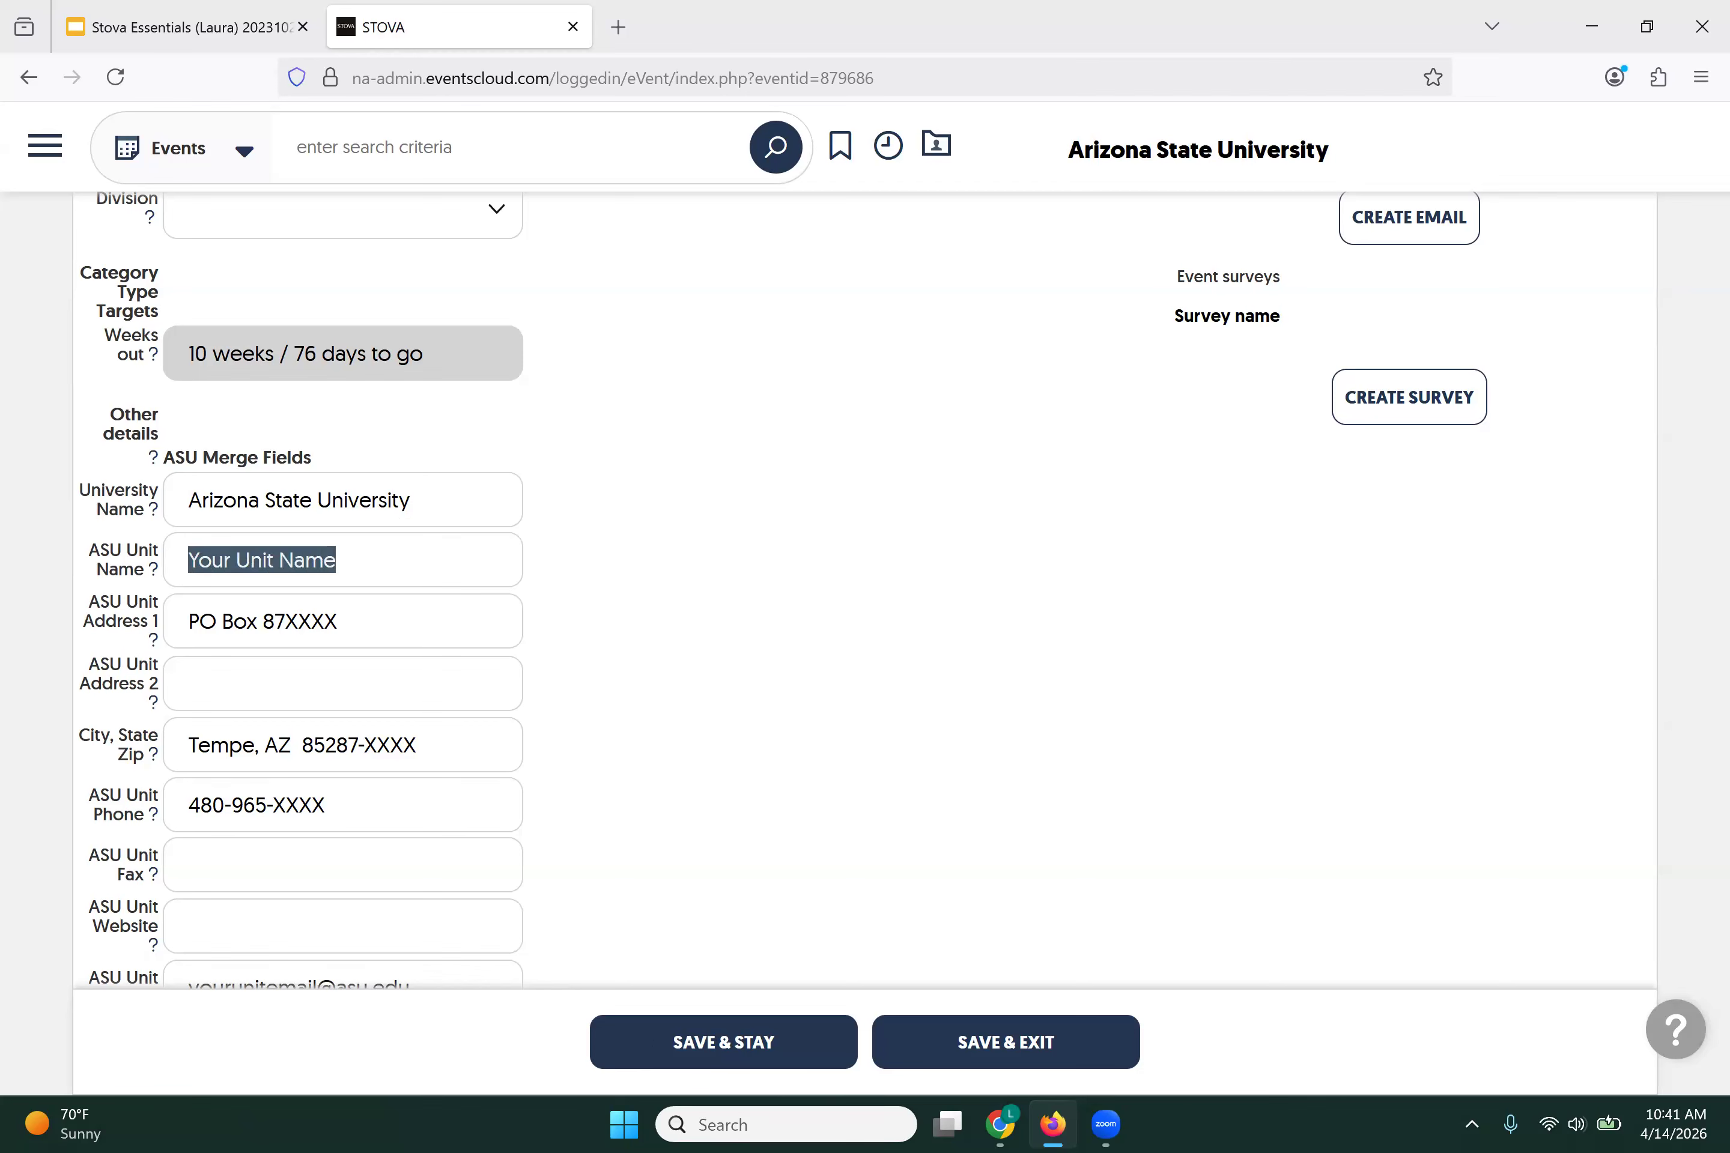
{"action": "type", "text": "Coll"}
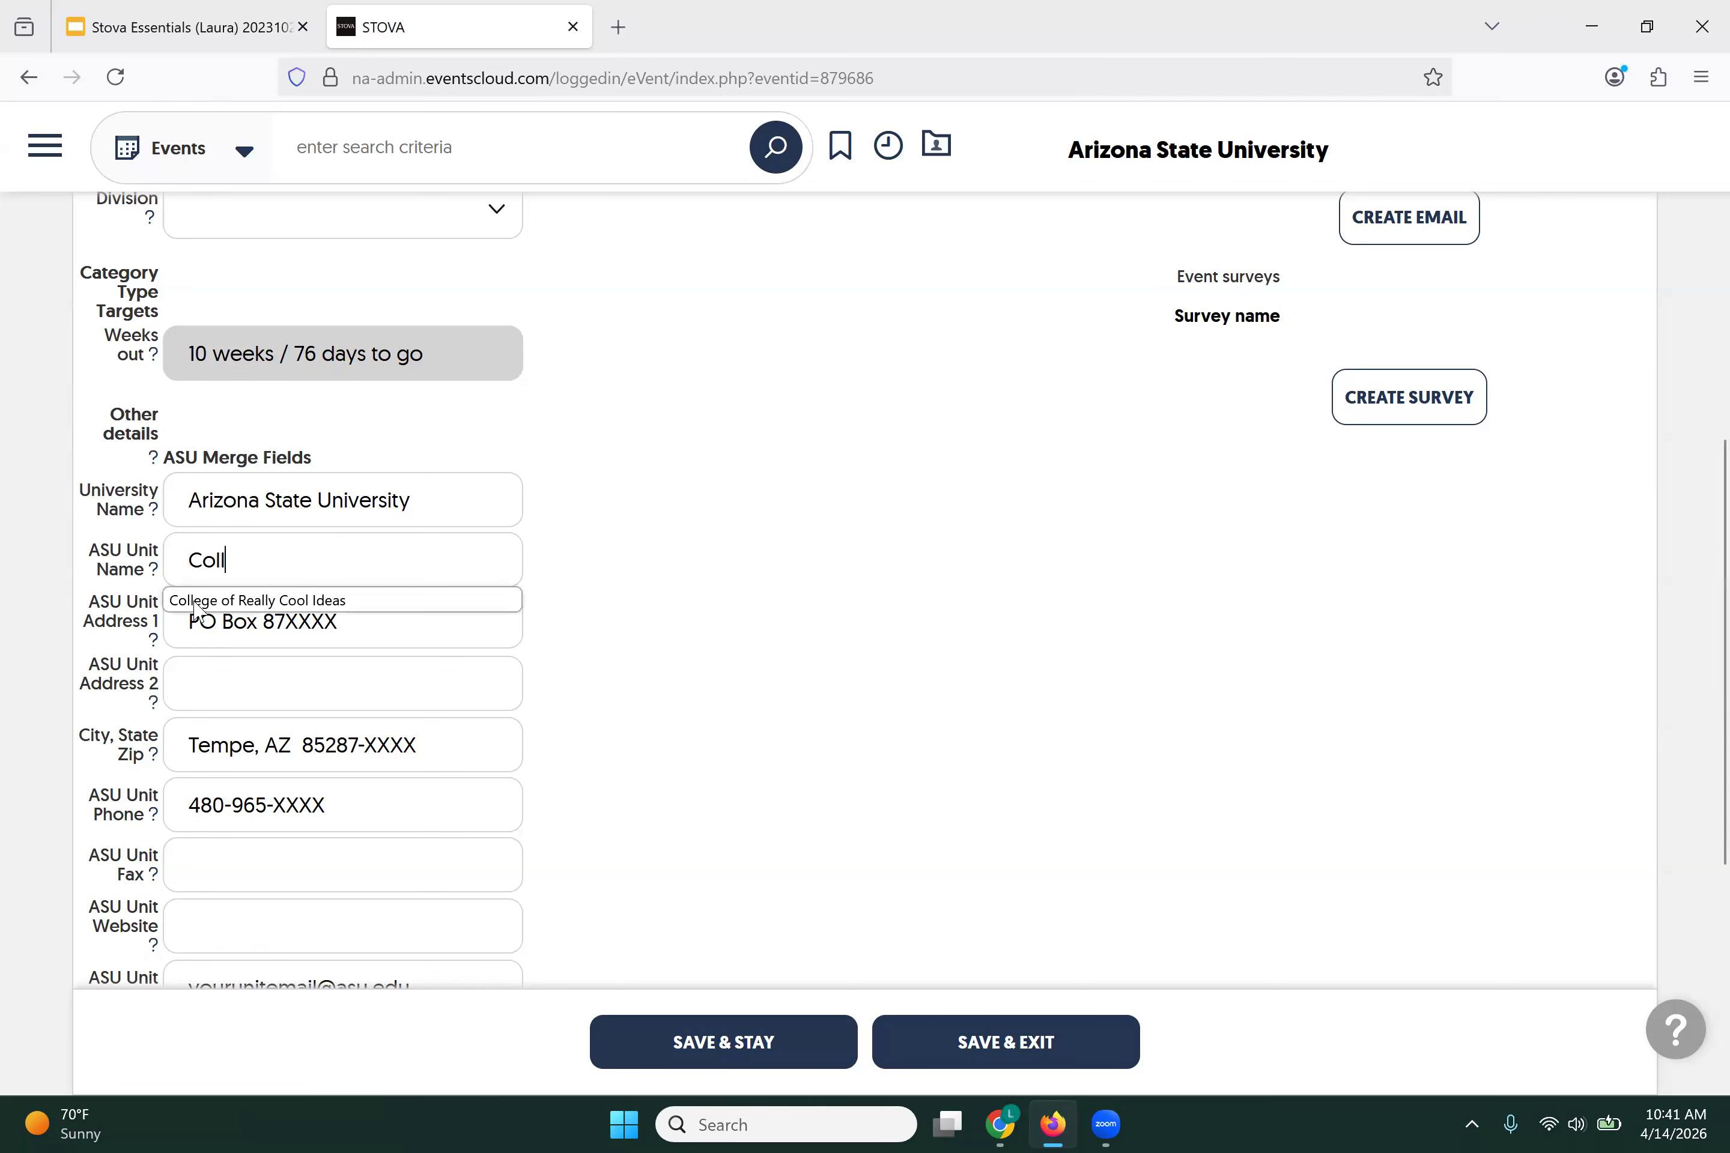
{"action": "left_click", "coordinate": [261, 600]}
{"action": "left_click", "coordinate": [285, 621]}
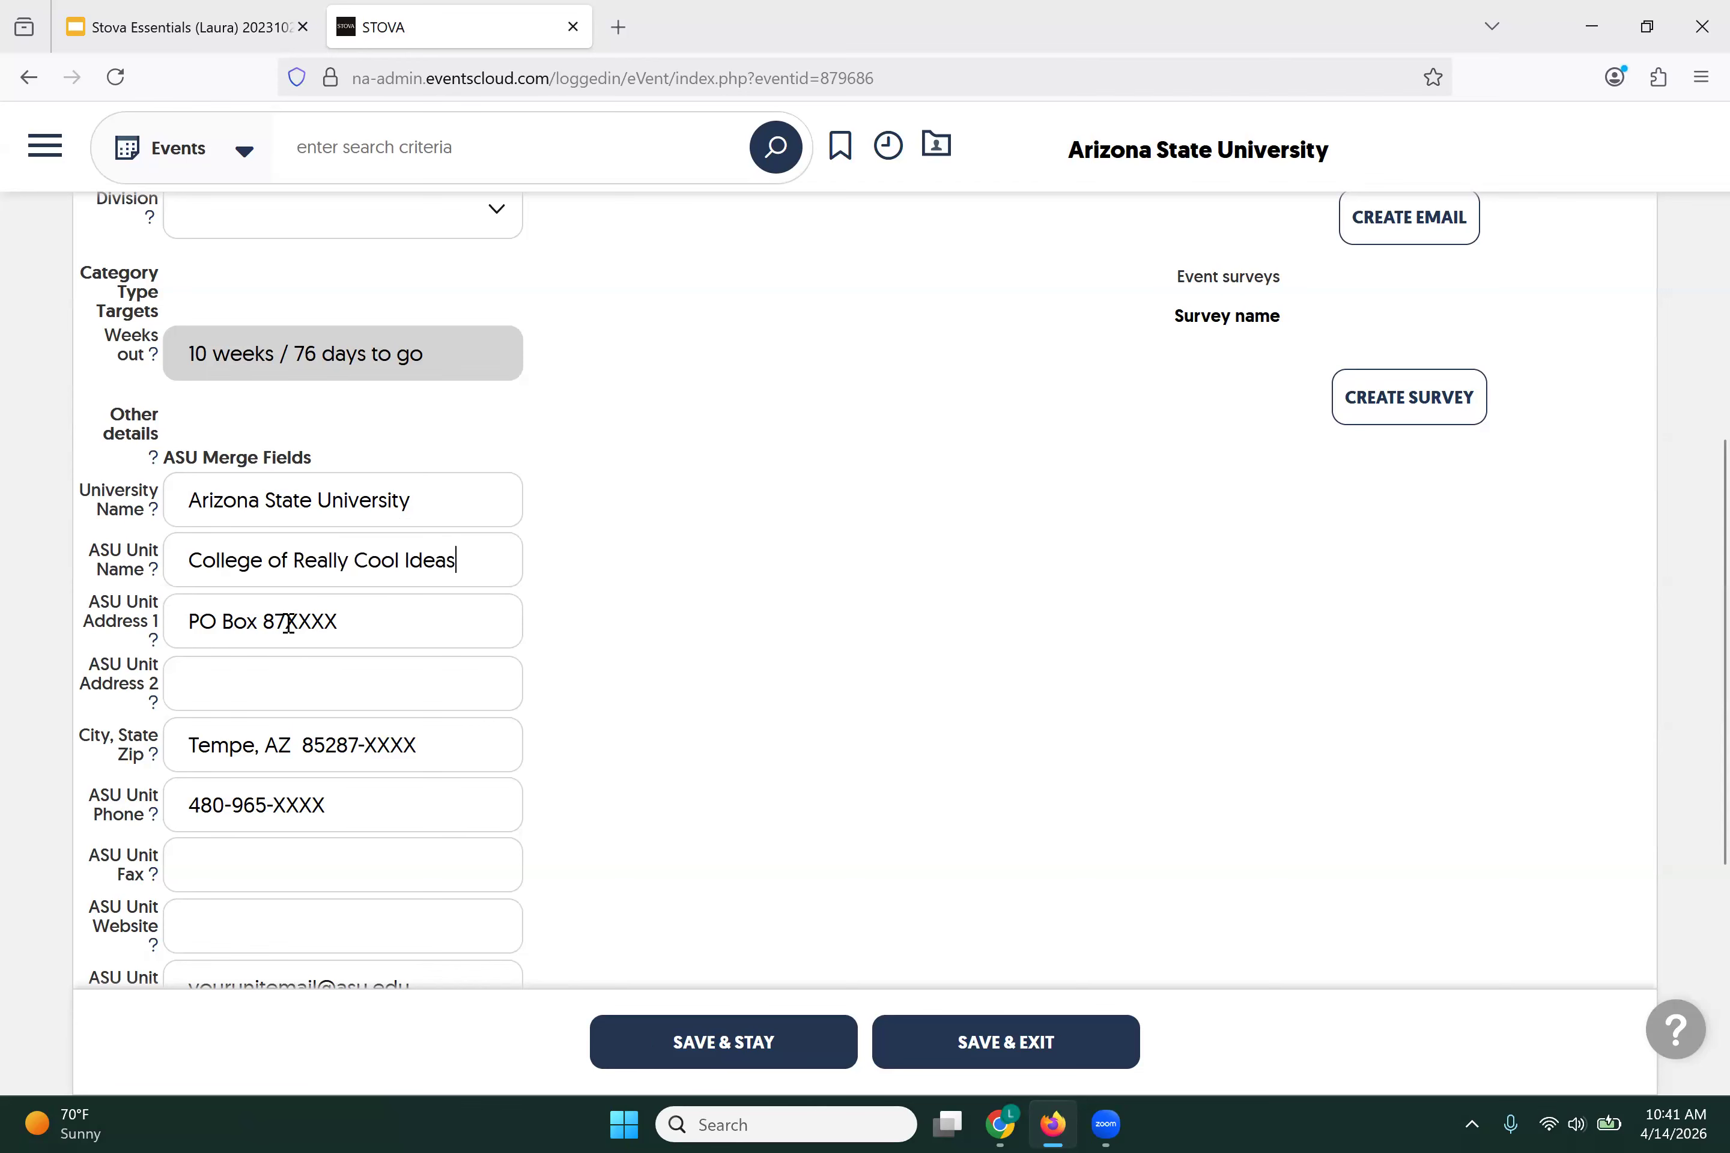
{"action": "left_click", "coordinate": [344, 623], "text": "shift"}
{"action": "type", "text": "0402"}
Step: Replace the zip code placeholder with 0402, then fill in the unit phone number and unit e-mail
{"action": "double_click", "coordinate": [405, 745]}
{"action": "type", "text": "0402"}
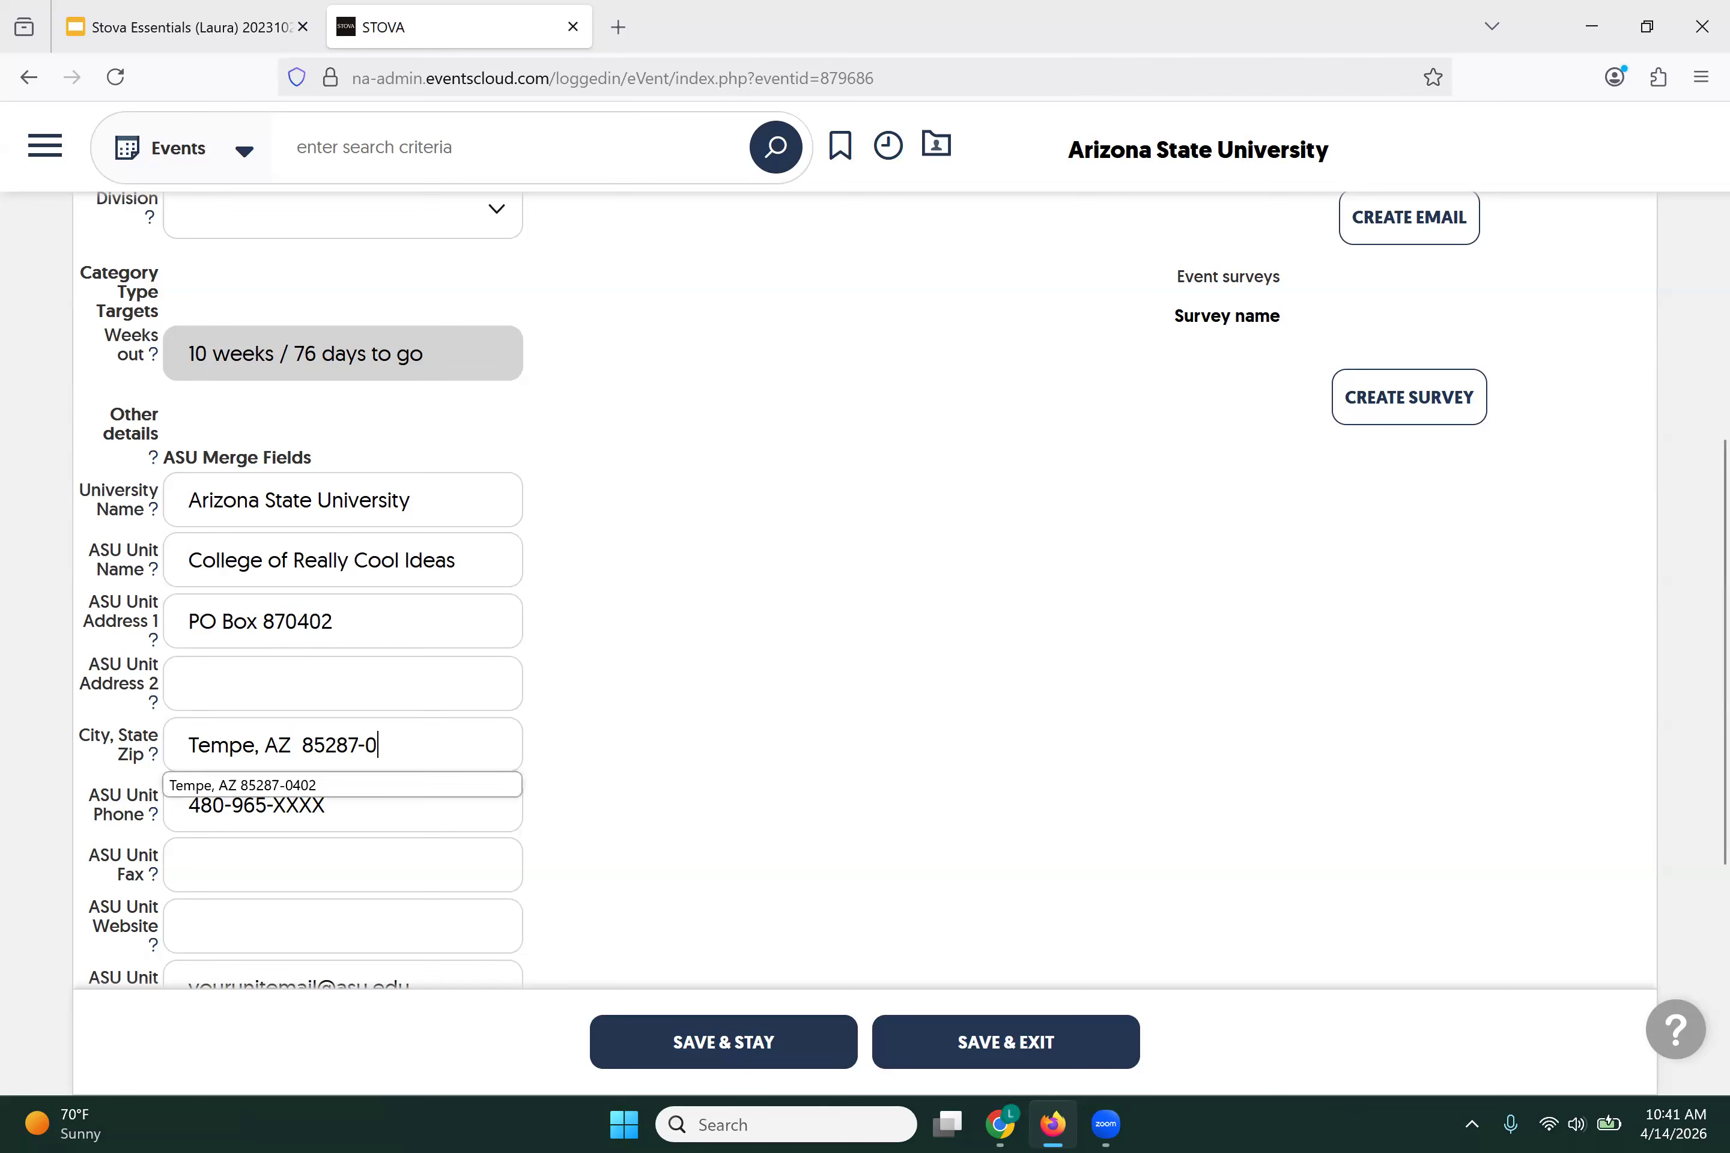
{"action": "double_click", "coordinate": [309, 806]}
{"action": "type", "text": "1985"}
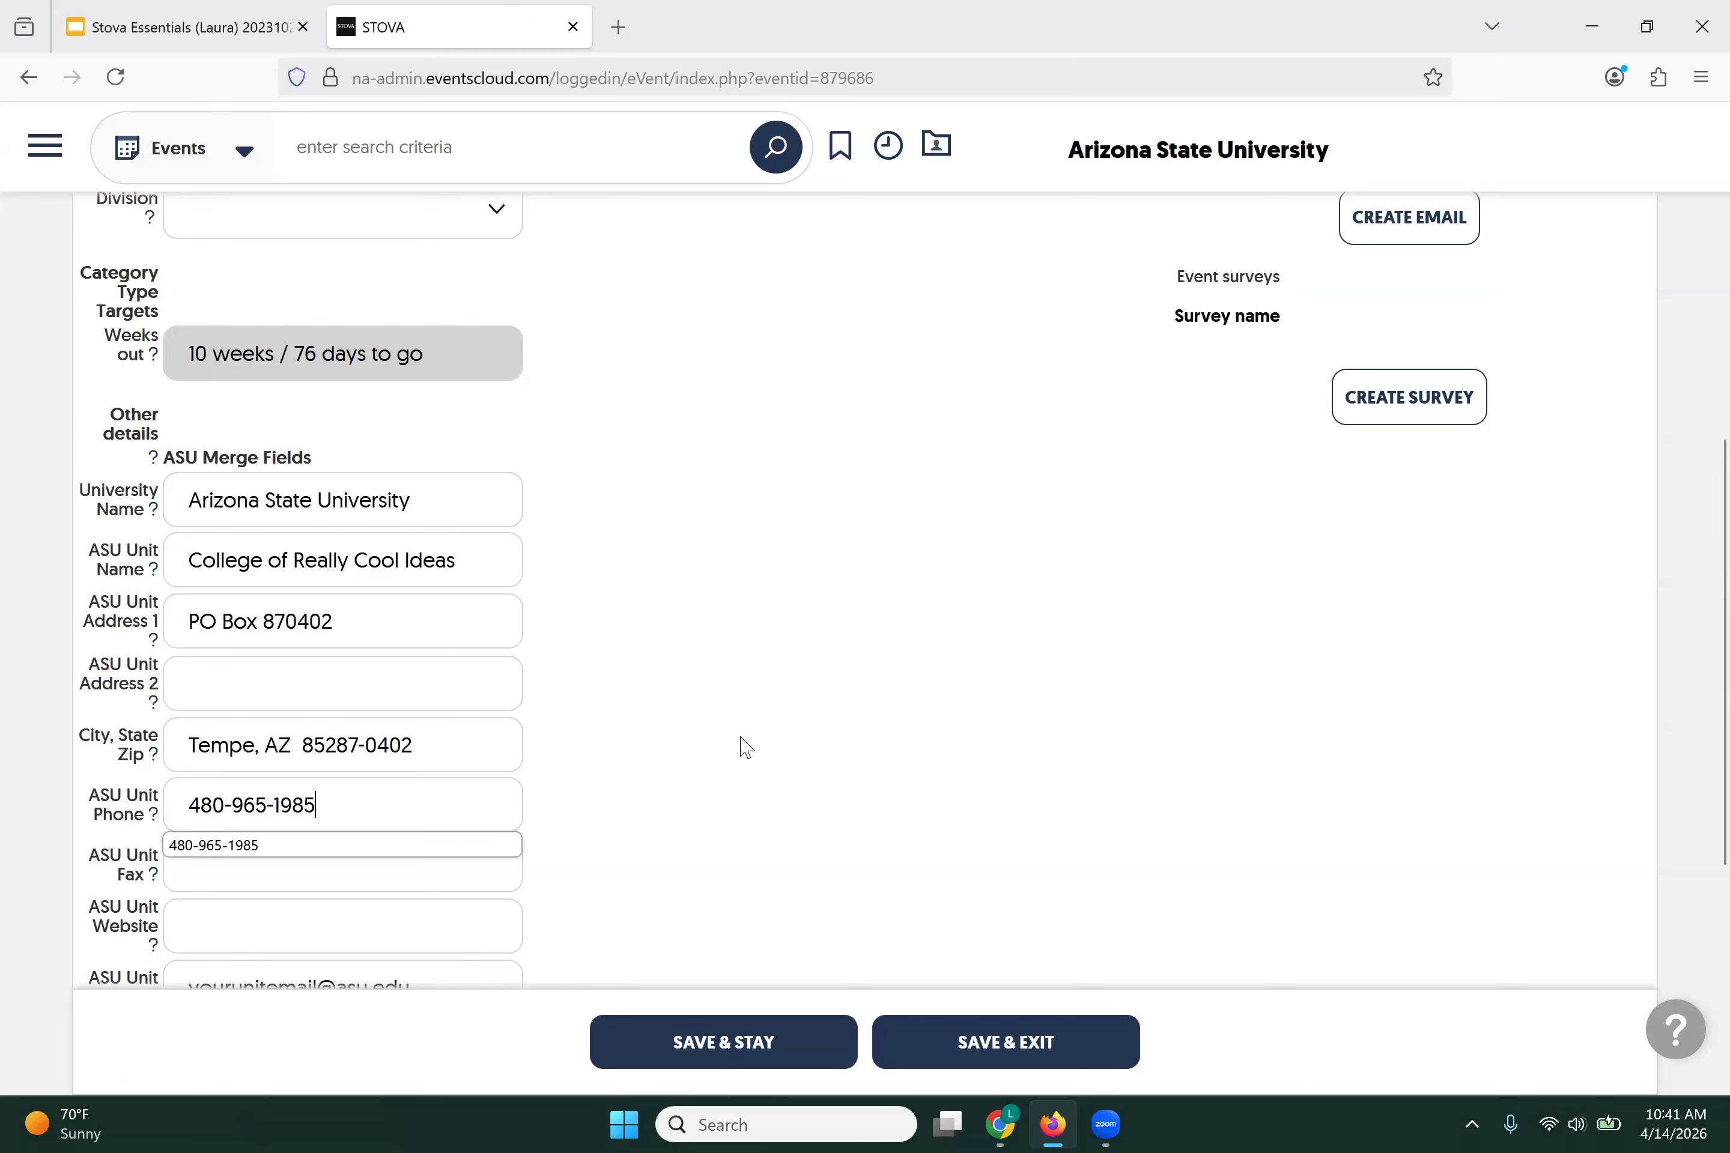
{"action": "scroll", "coordinate": [741, 745], "scroll_direction": "down", "scroll_amount": 5}
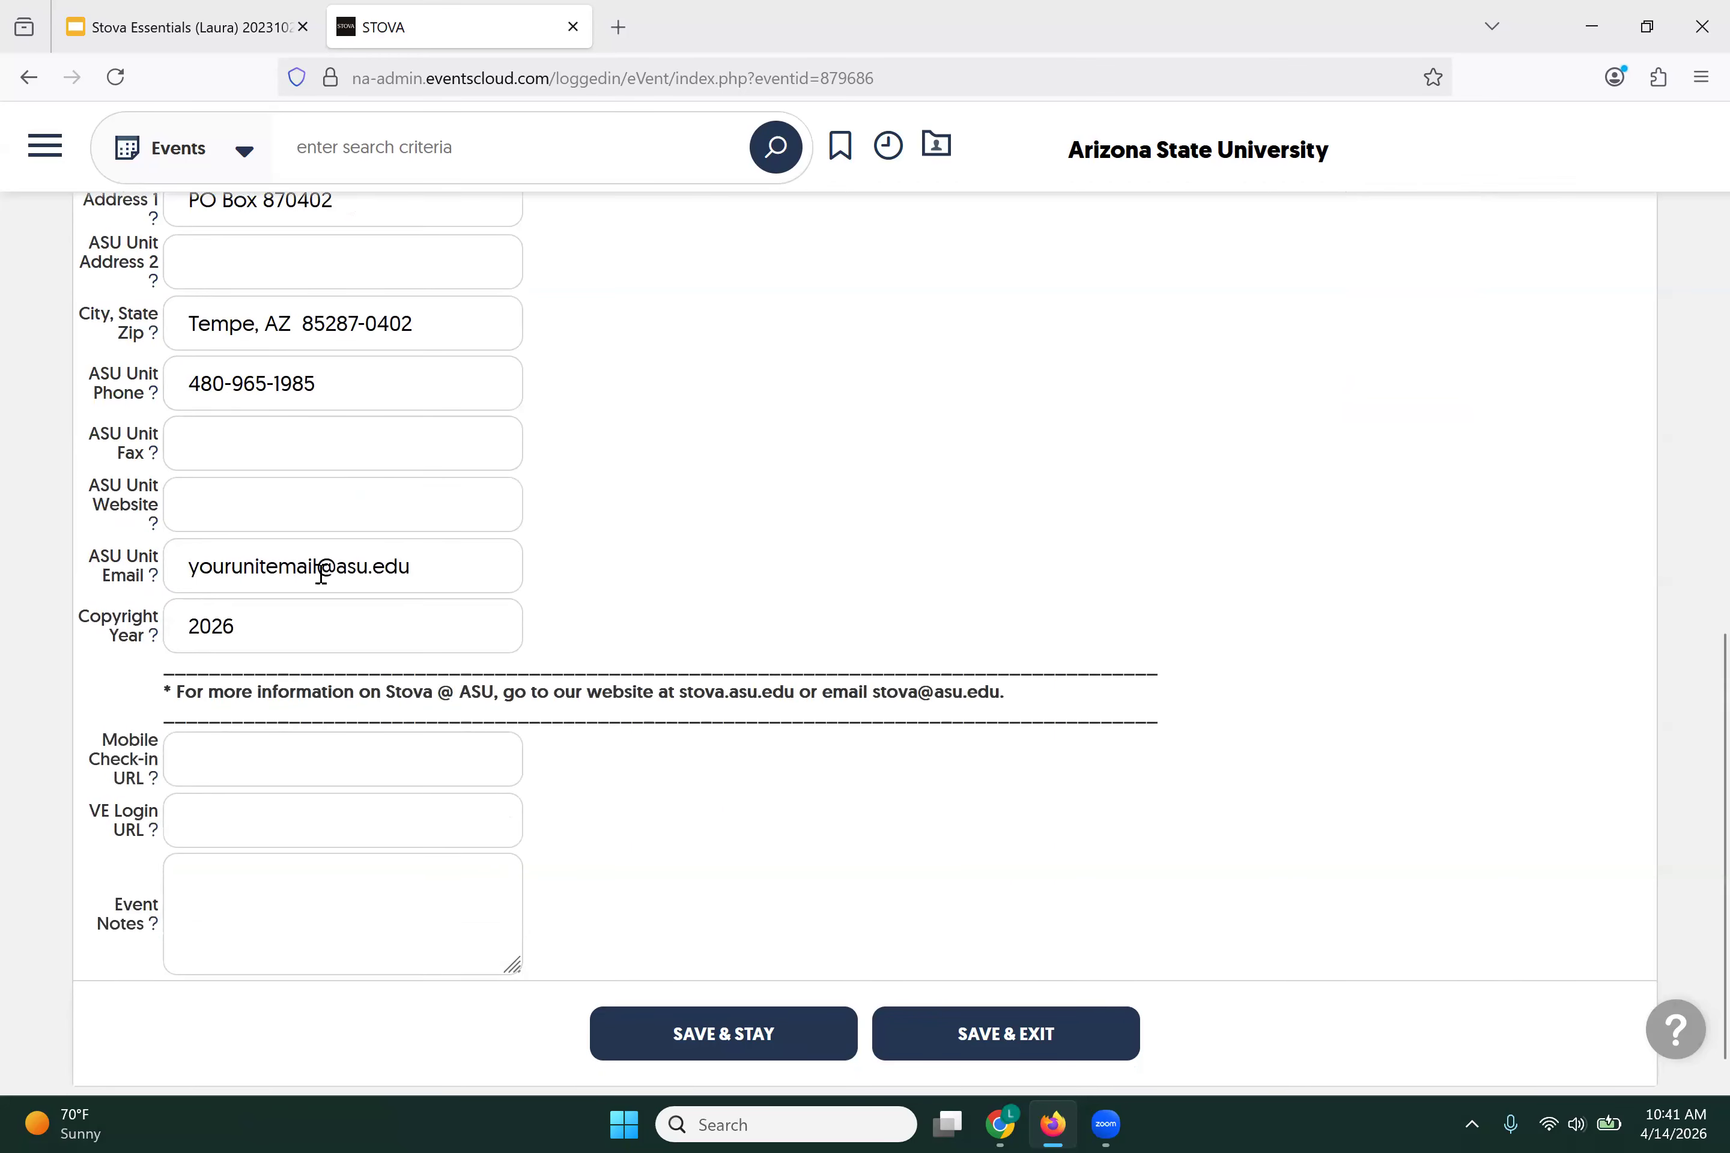
{"action": "left_click_drag", "start_coordinate": [318, 568], "coordinate": [165, 563]}
{"action": "type", "text": "CRCI"}
{"action": "left_click", "coordinate": [804, 552]}
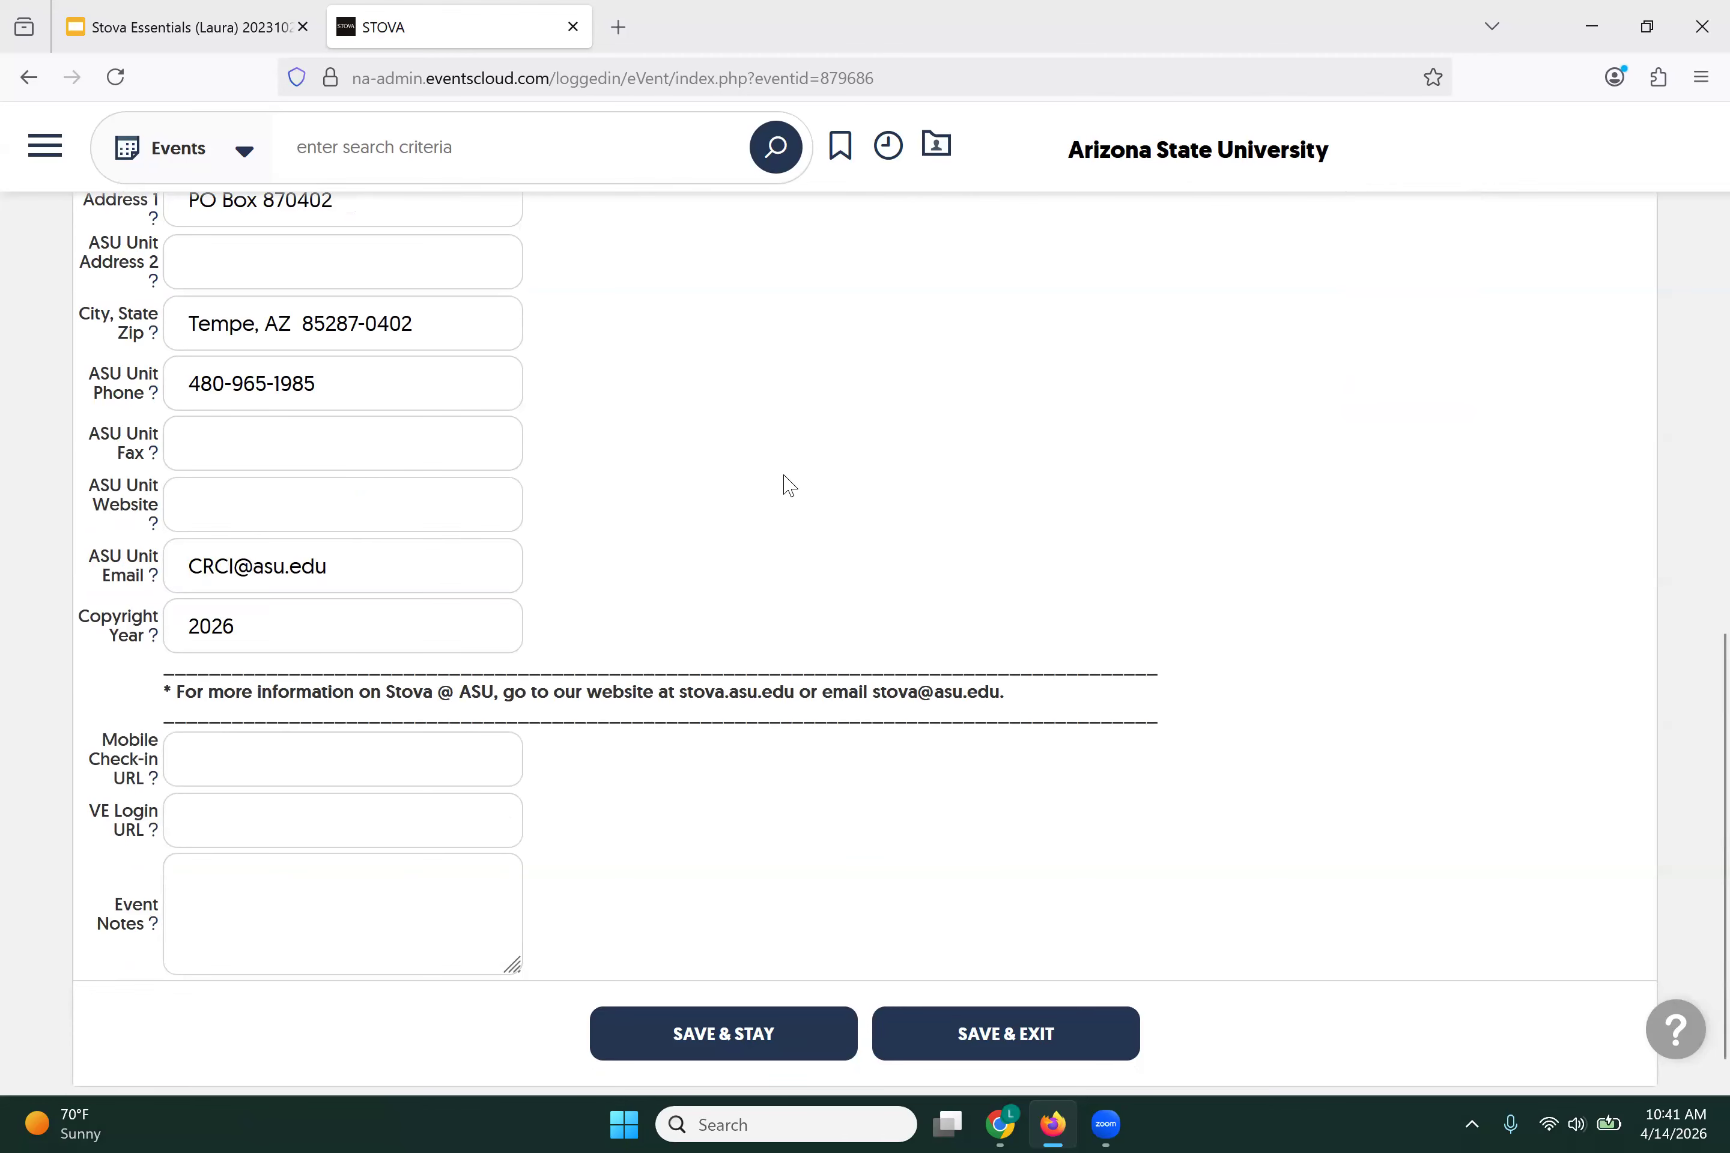
{"action": "scroll", "coordinate": [790, 486], "scroll_direction": "up", "scroll_amount": 10}
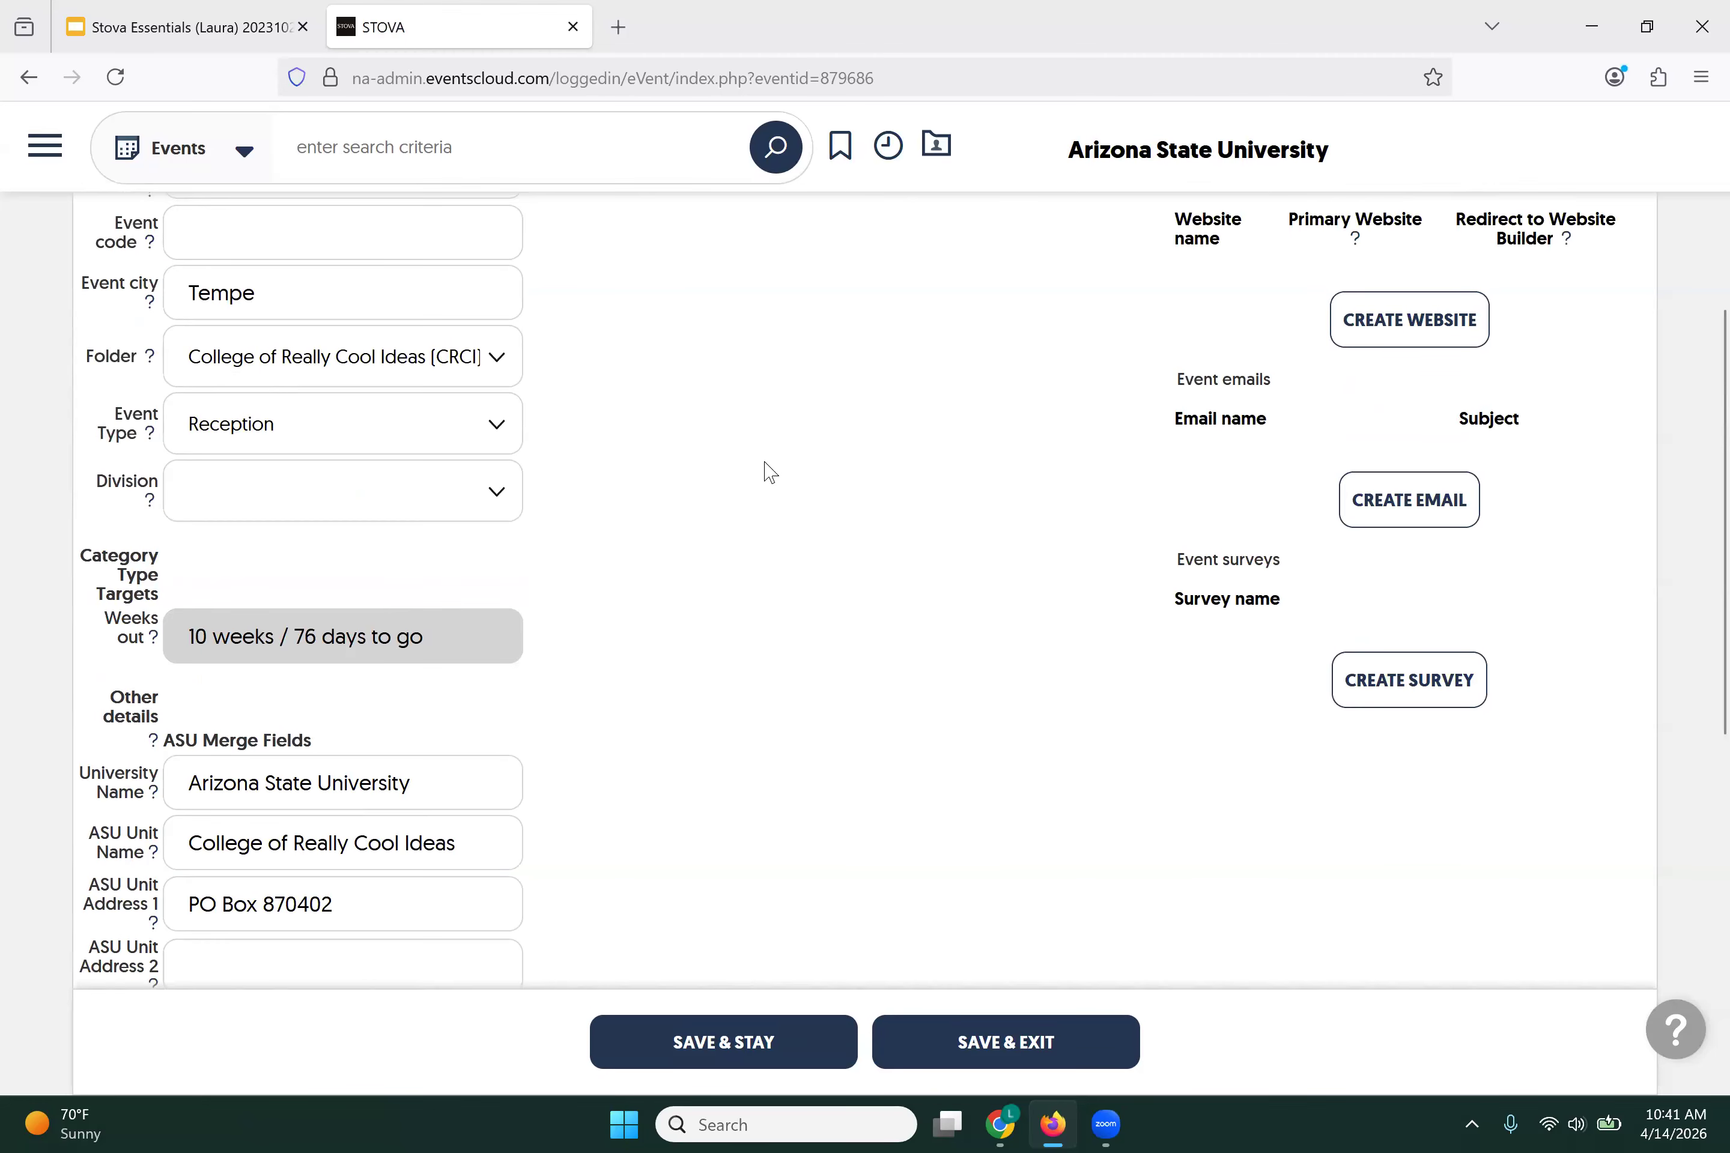
{"action": "scroll", "coordinate": [812, 533], "scroll_direction": "down", "scroll_amount": 10}
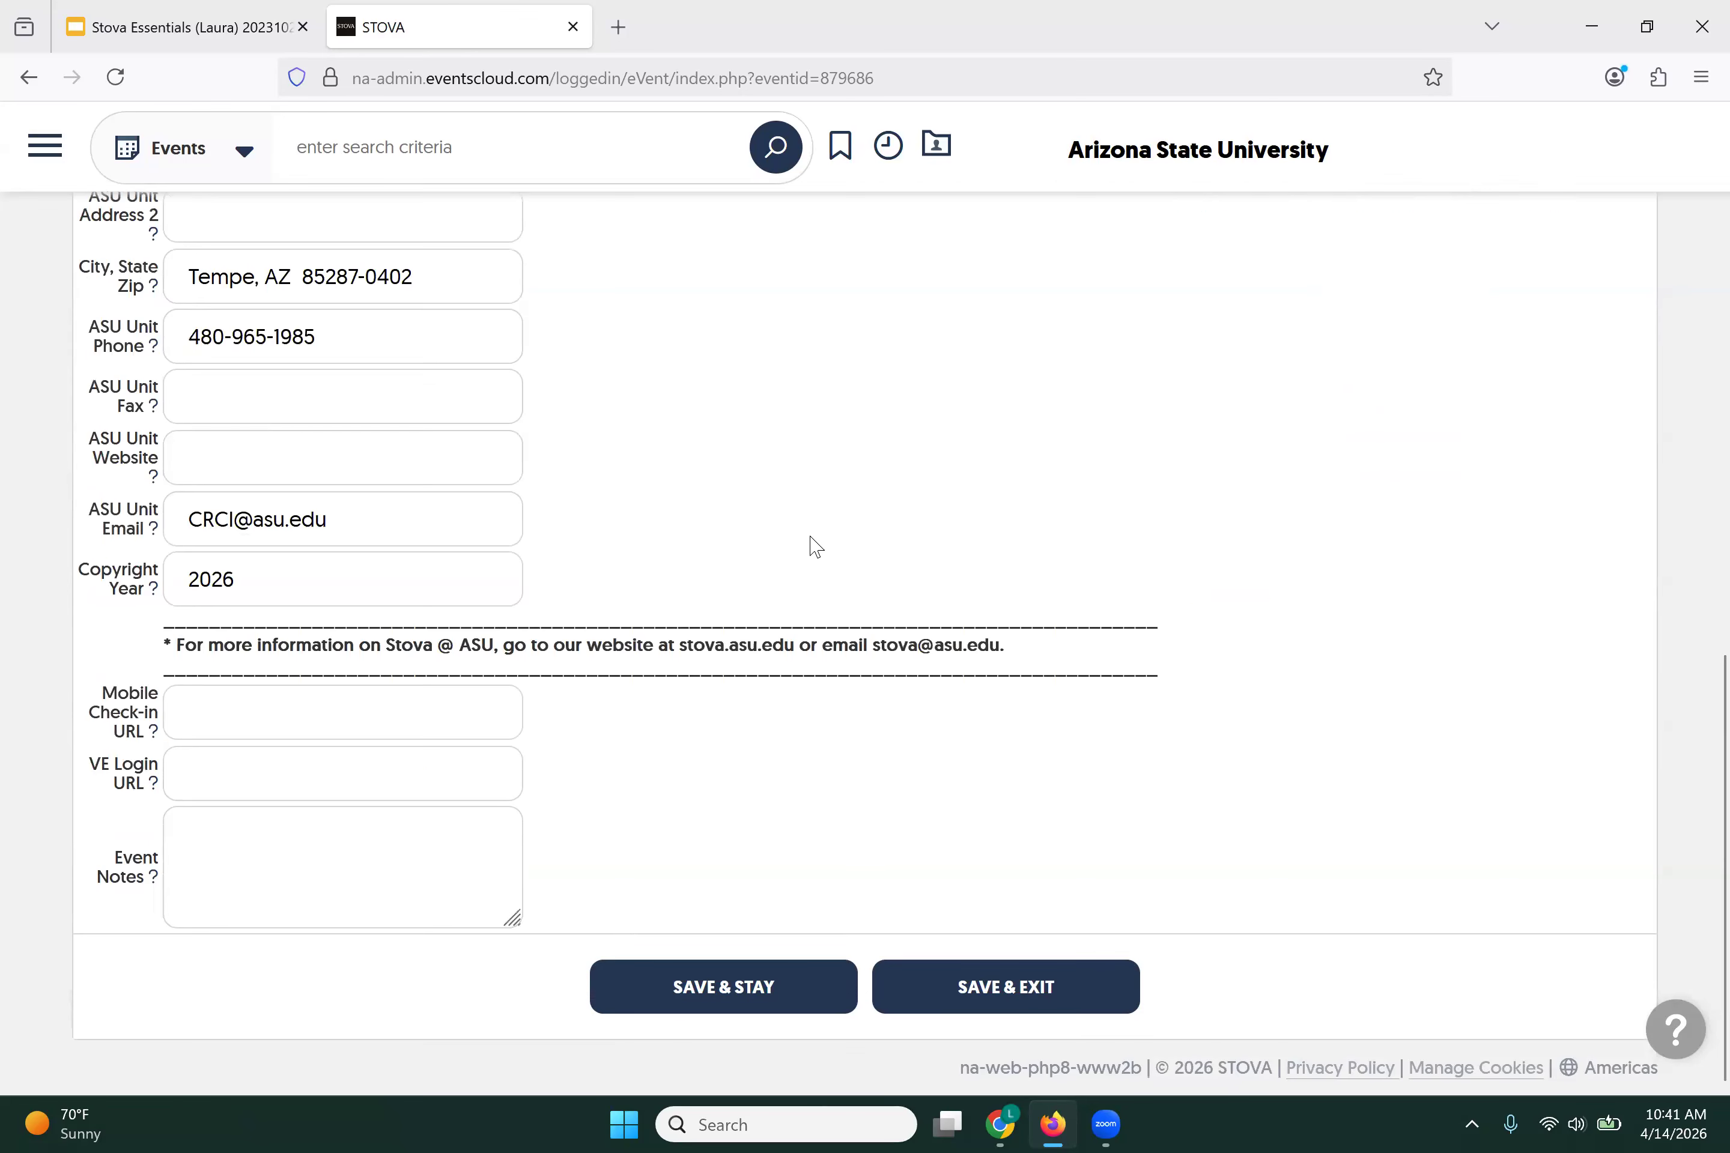
Step: Save the overview and merge field changes with SAVE & STAY
{"action": "left_click", "coordinate": [642, 992]}
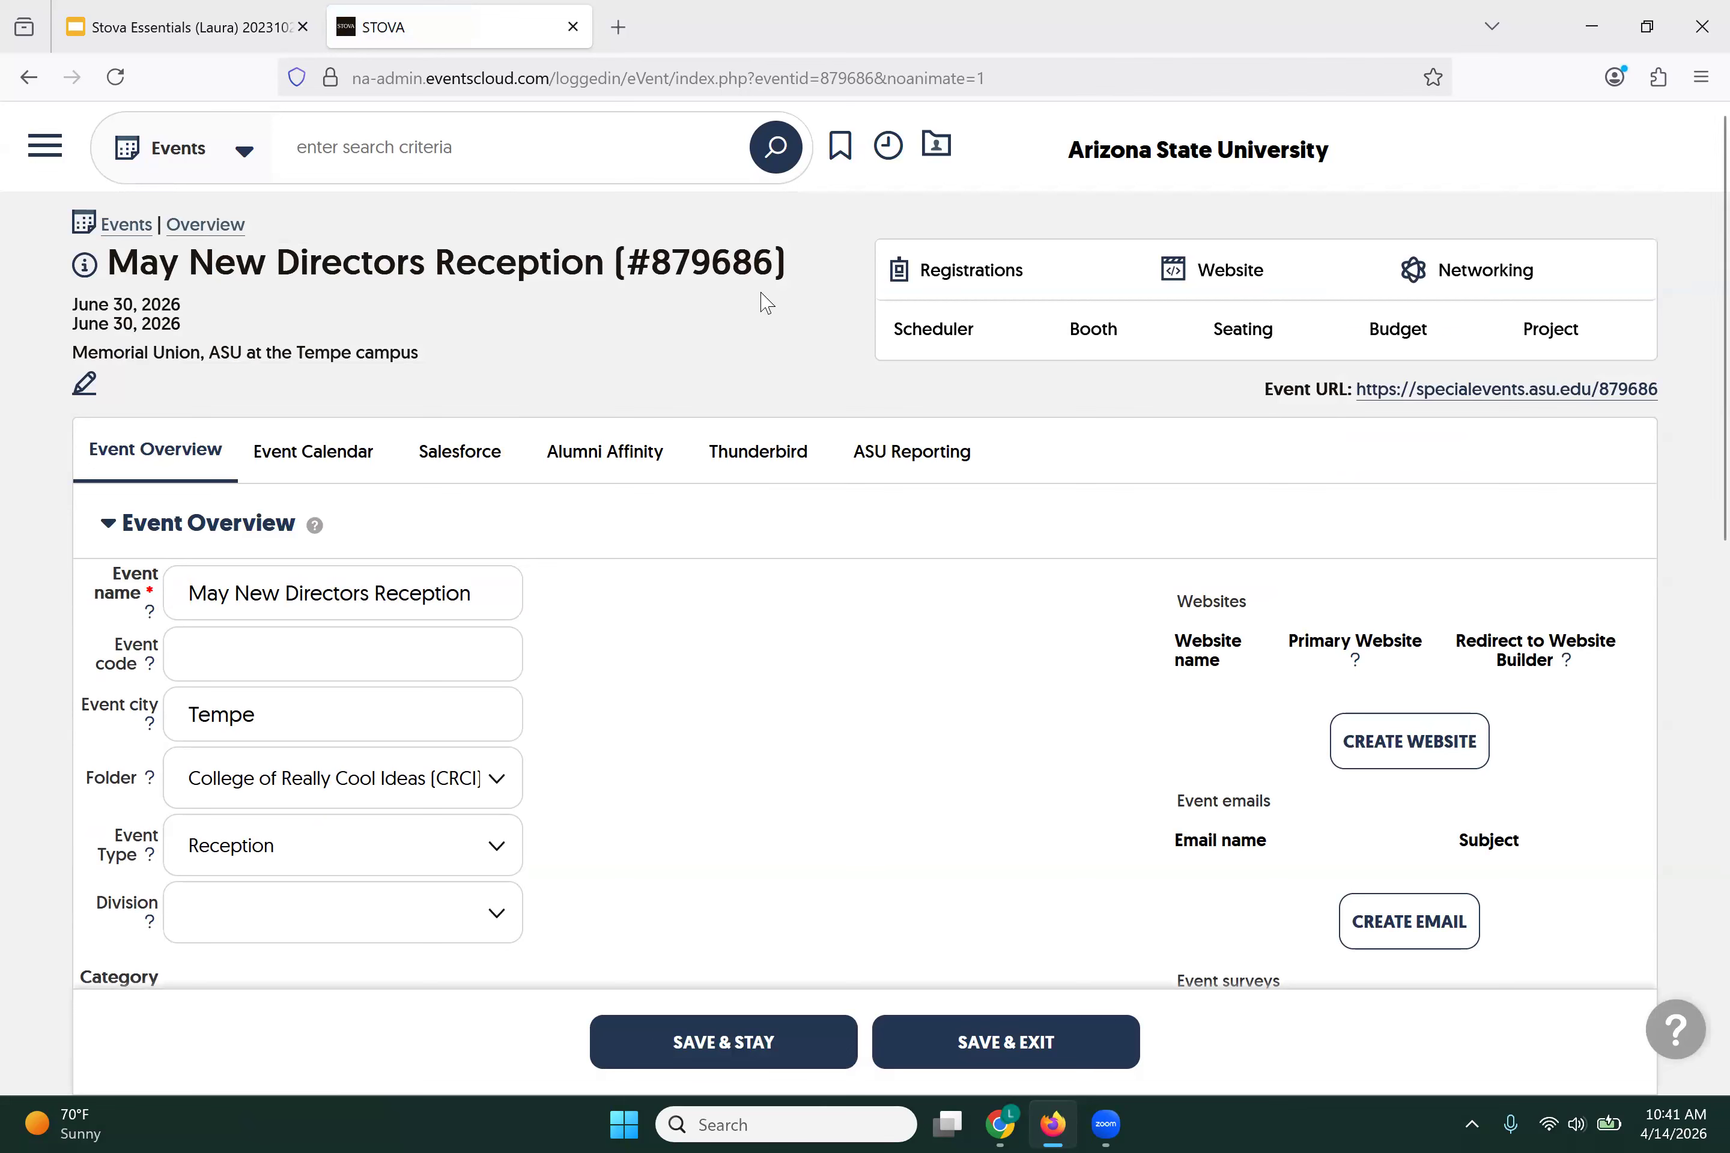
{"action": "mouse_move", "coordinate": [990, 283]}
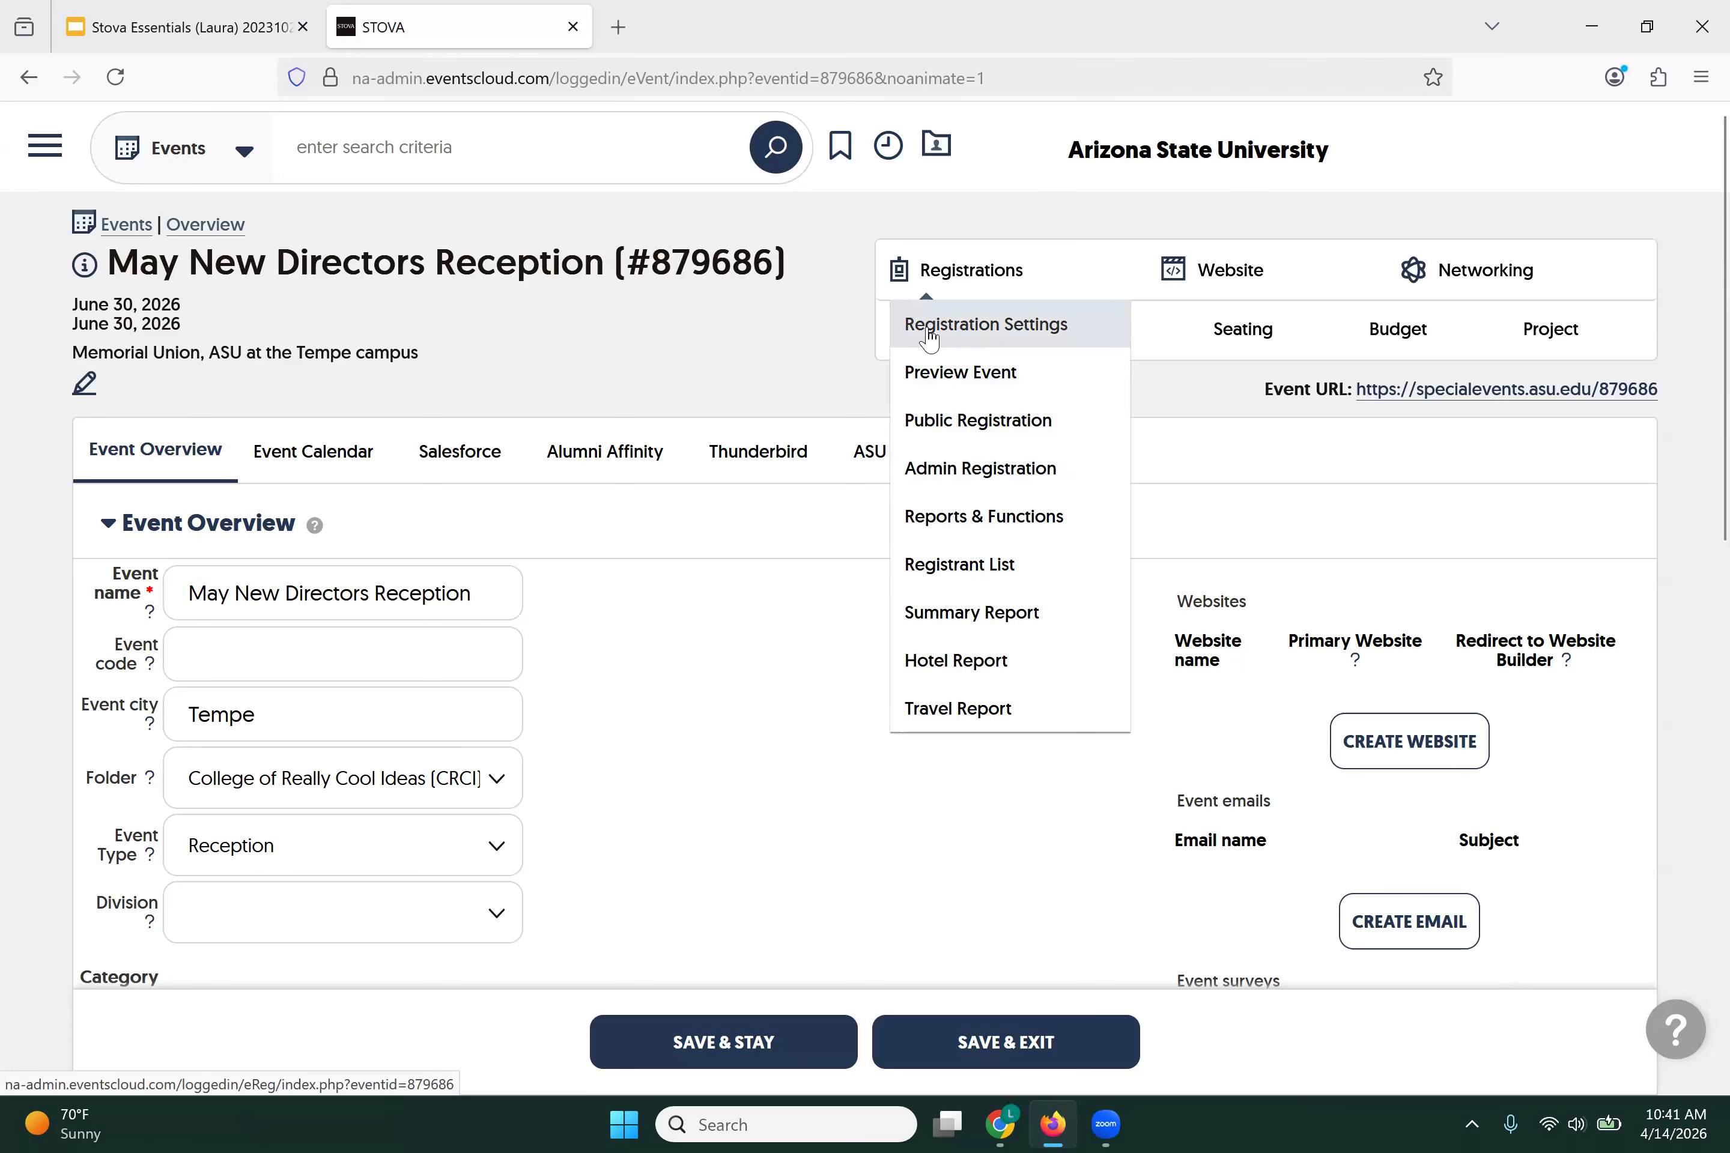
Step: Open the event's Event Info > Basic details for editing and show the main navigation panel
{"action": "left_click", "coordinate": [87, 387]}
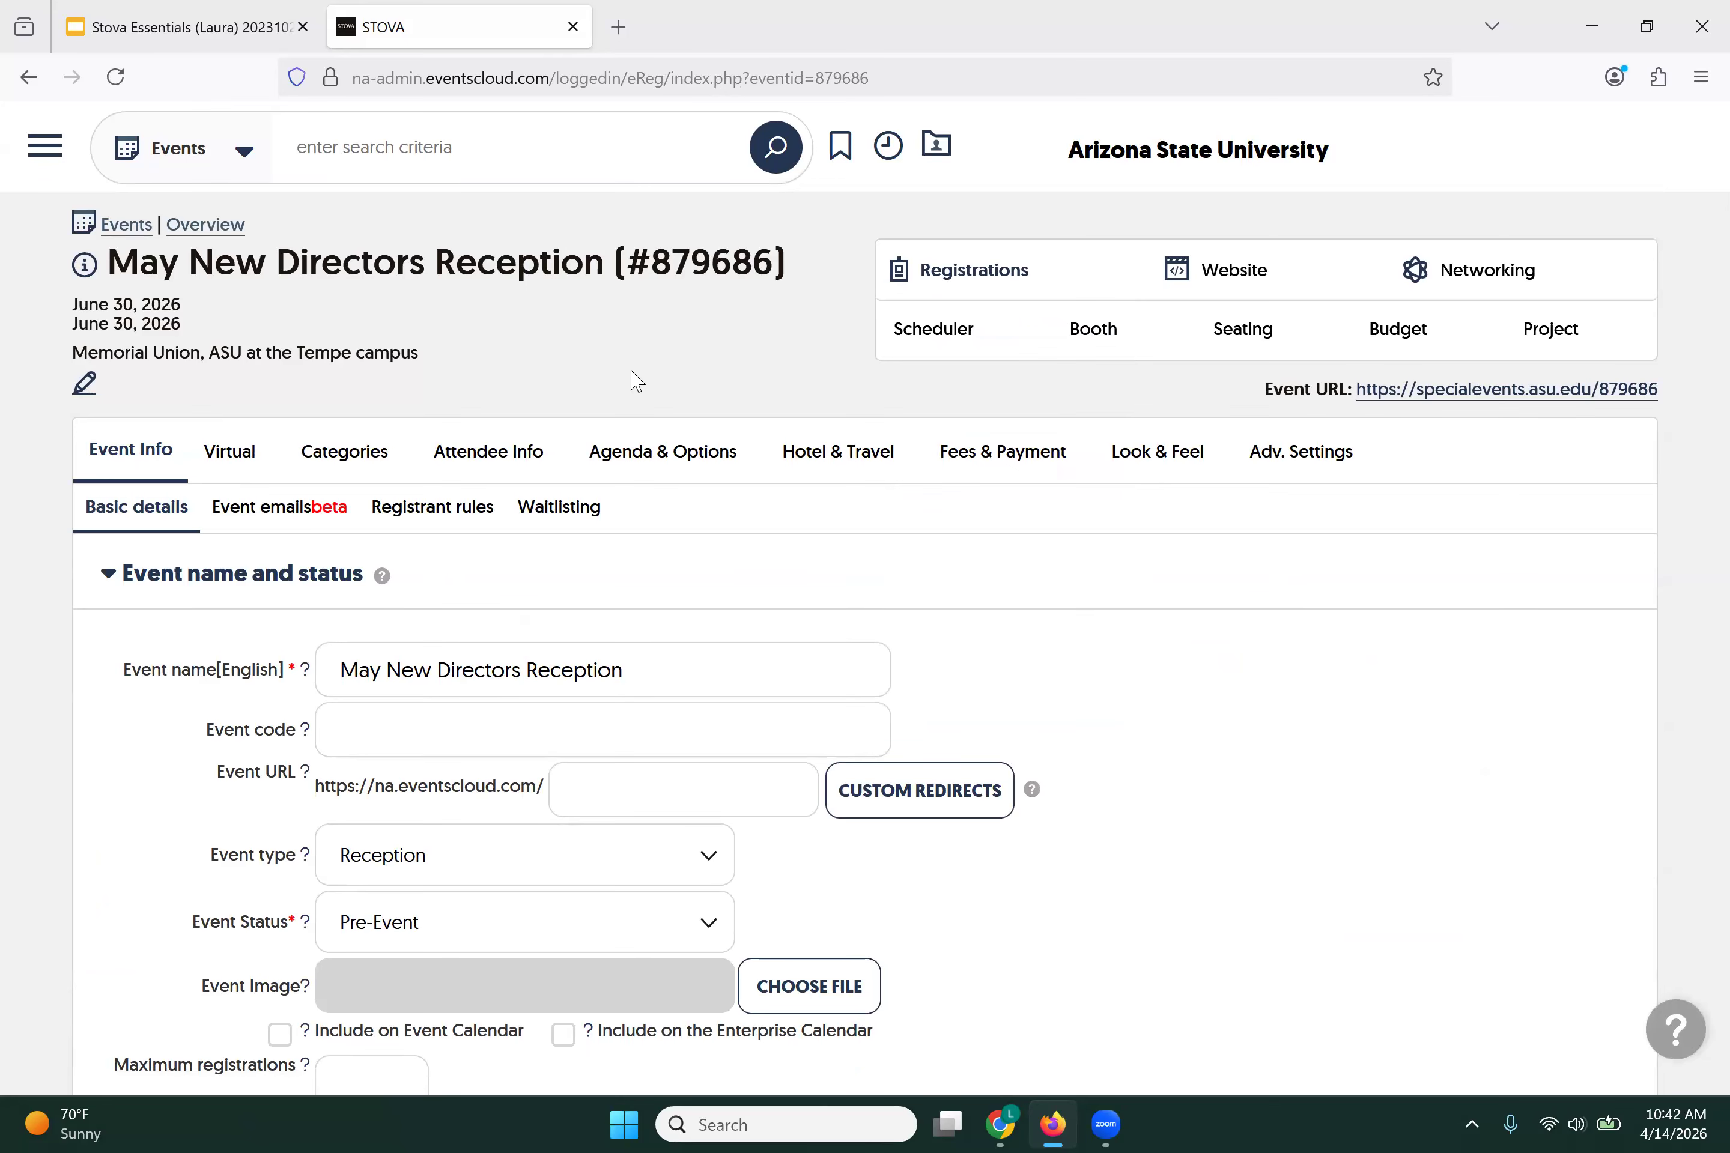
{"action": "scroll", "coordinate": [637, 381], "scroll_direction": "down", "scroll_amount": 4}
{"action": "scroll", "coordinate": [636, 381], "scroll_direction": "up", "scroll_amount": 4}
{"action": "left_click", "coordinate": [43, 156]}
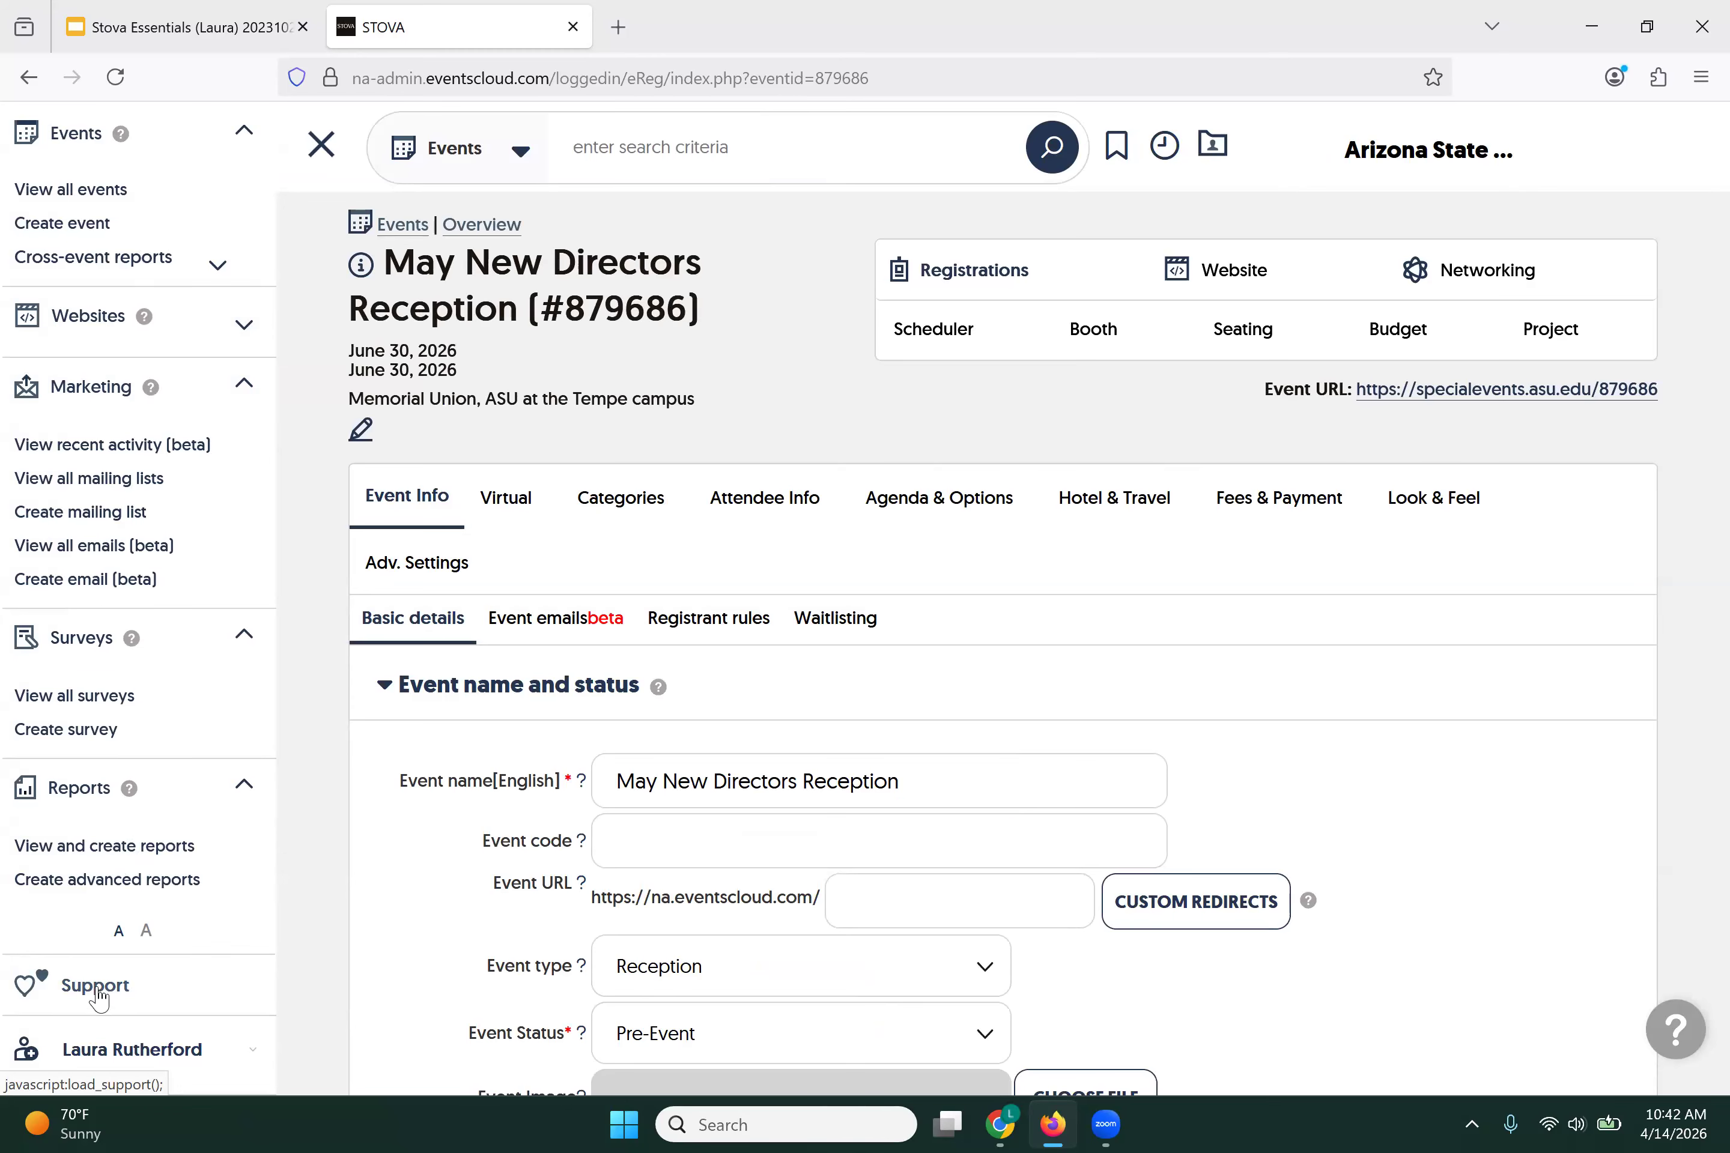
Step: Collapse the navigation sidebar and scroll to the registration close date, 06/30/2026 at 5:00 pm
{"action": "left_click", "coordinate": [321, 144]}
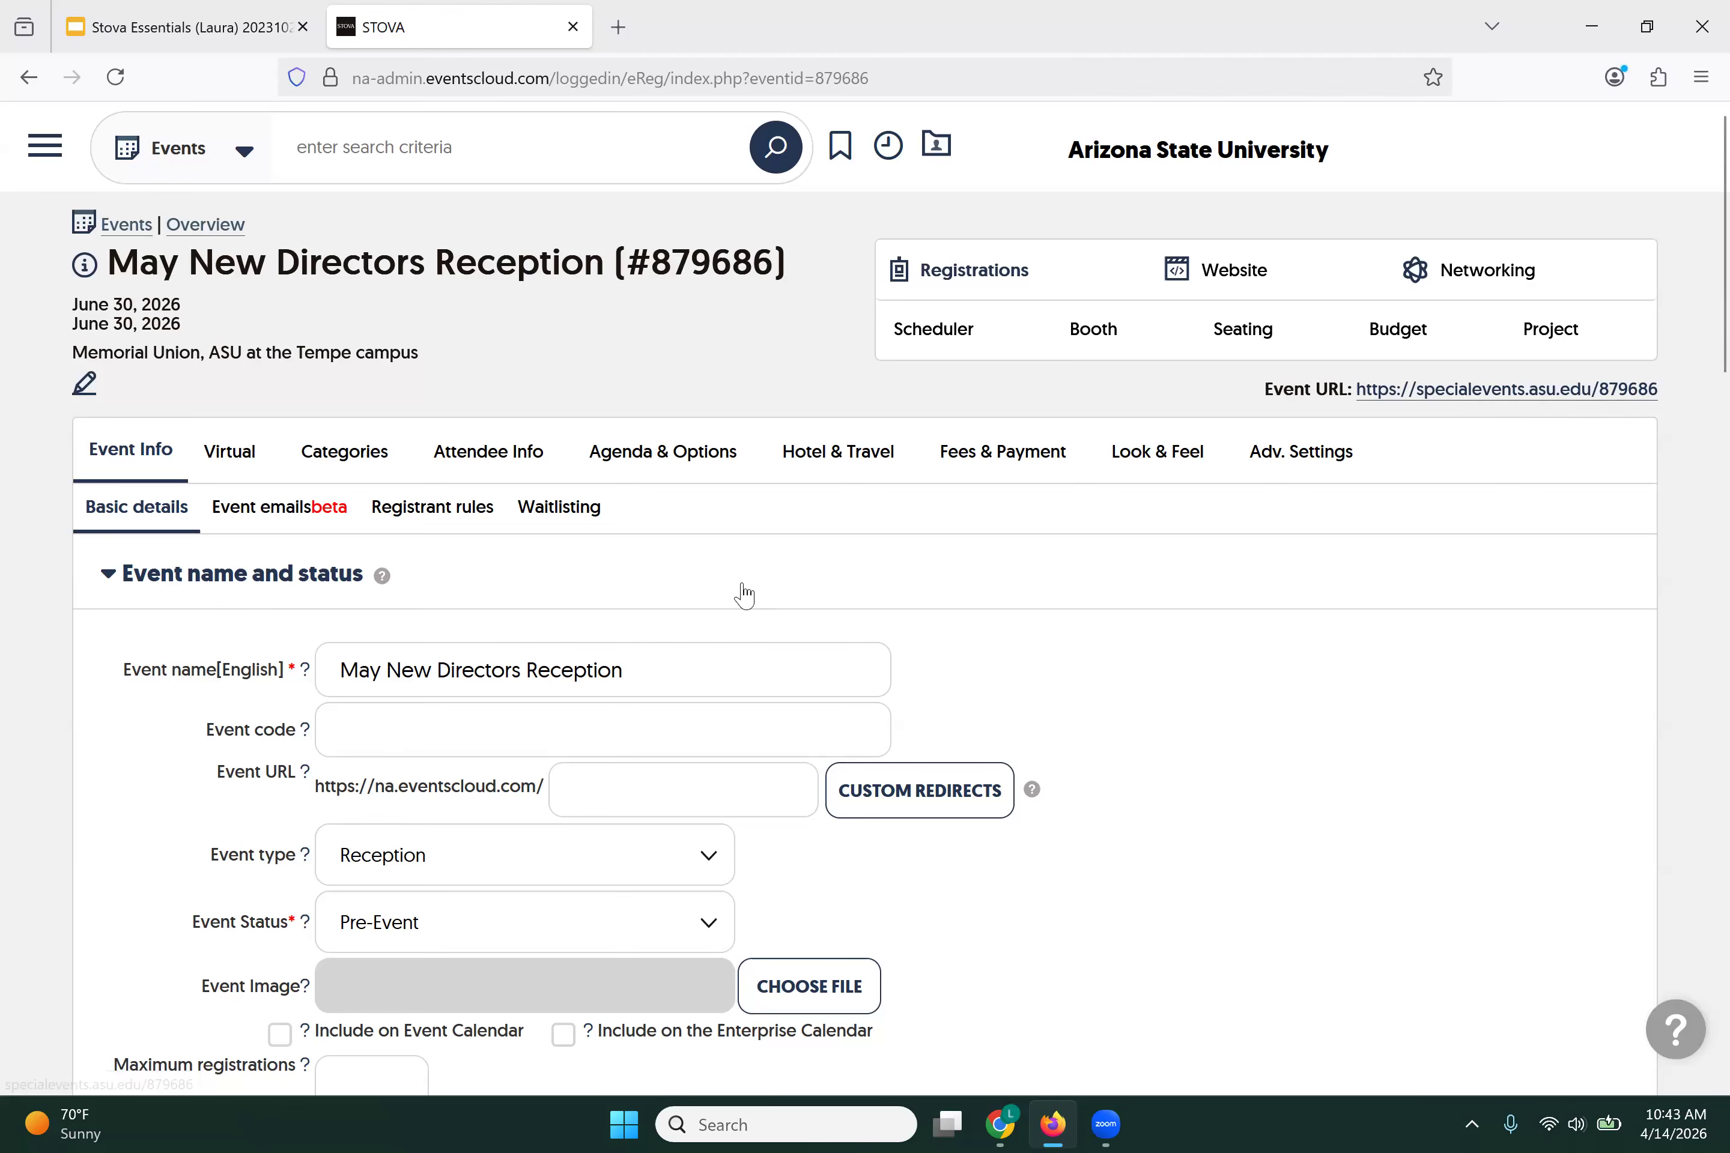
{"action": "scroll", "coordinate": [732, 590], "scroll_direction": "down", "scroll_amount": 3}
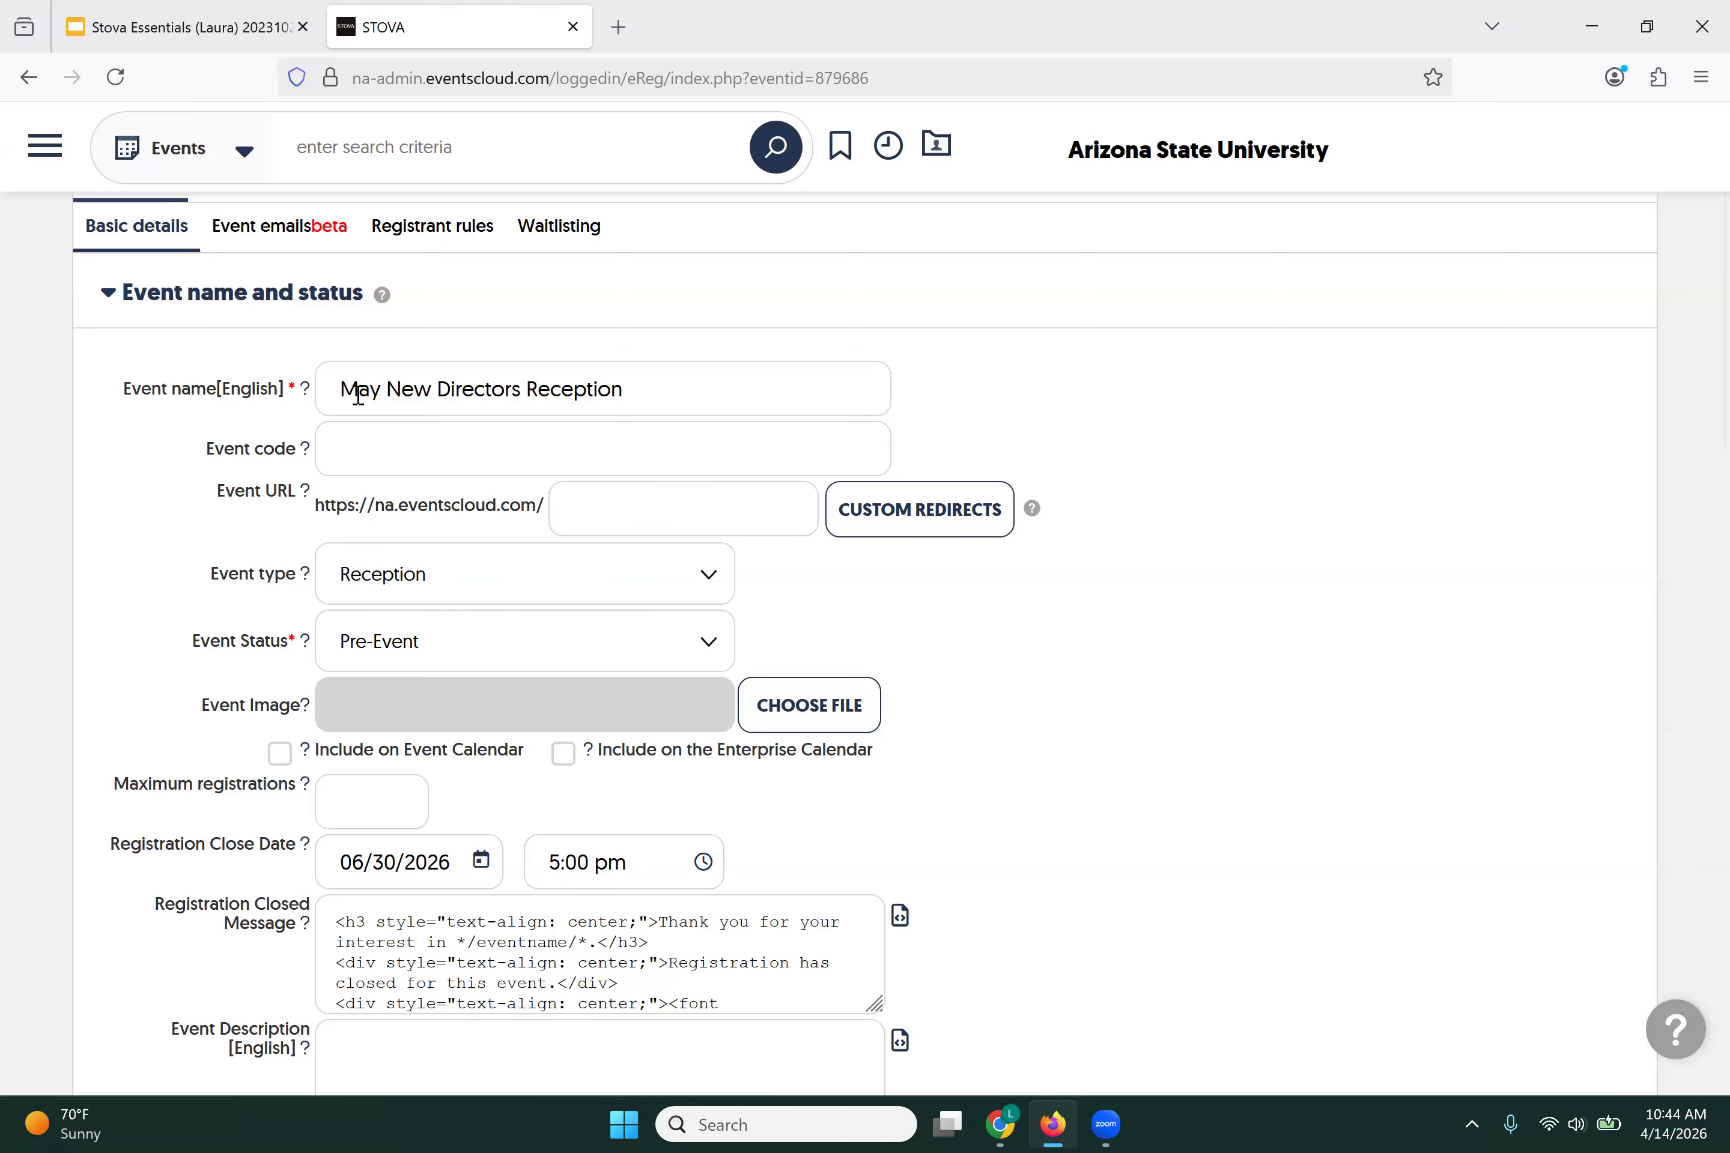
Step: Enter insandoutsmay as the custom Event URL and save once it shows as available
{"action": "scroll", "coordinate": [1068, 401], "scroll_direction": "up", "scroll_amount": 3}
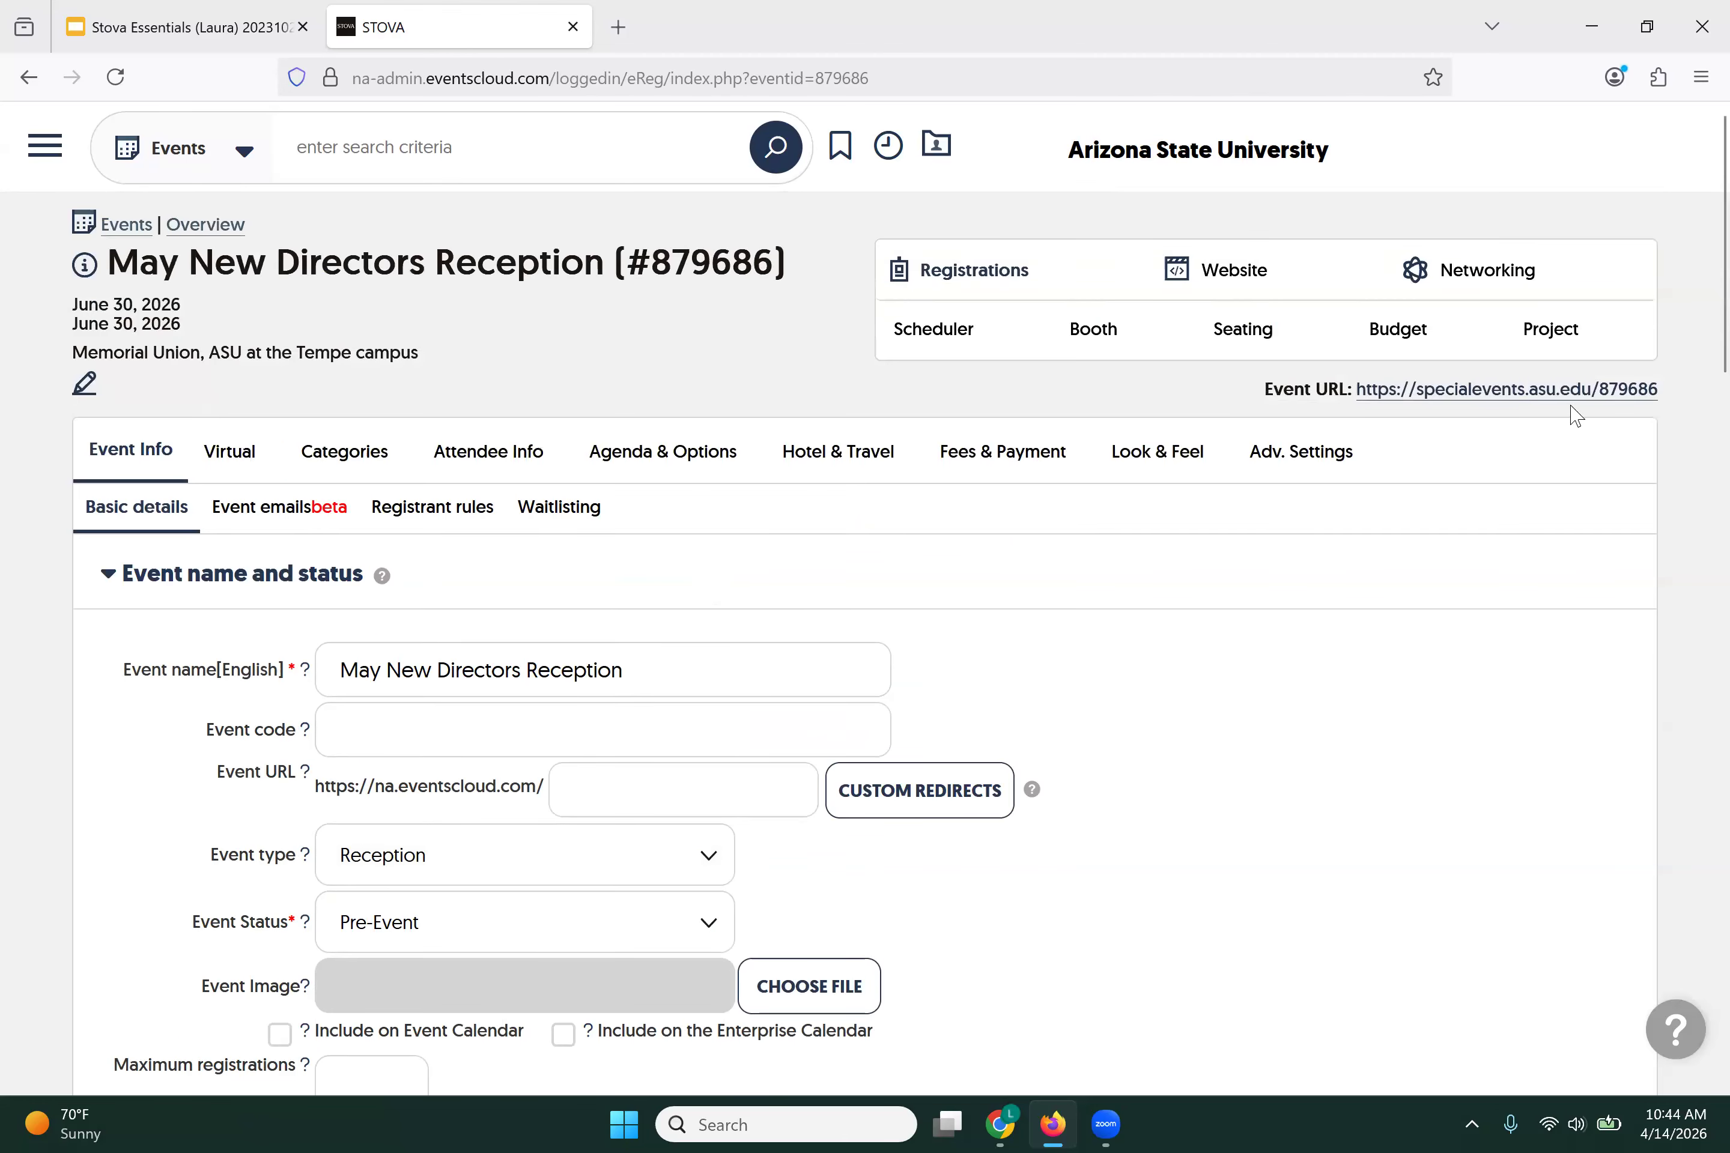
{"action": "scroll", "coordinate": [823, 621], "scroll_direction": "down", "scroll_amount": 3}
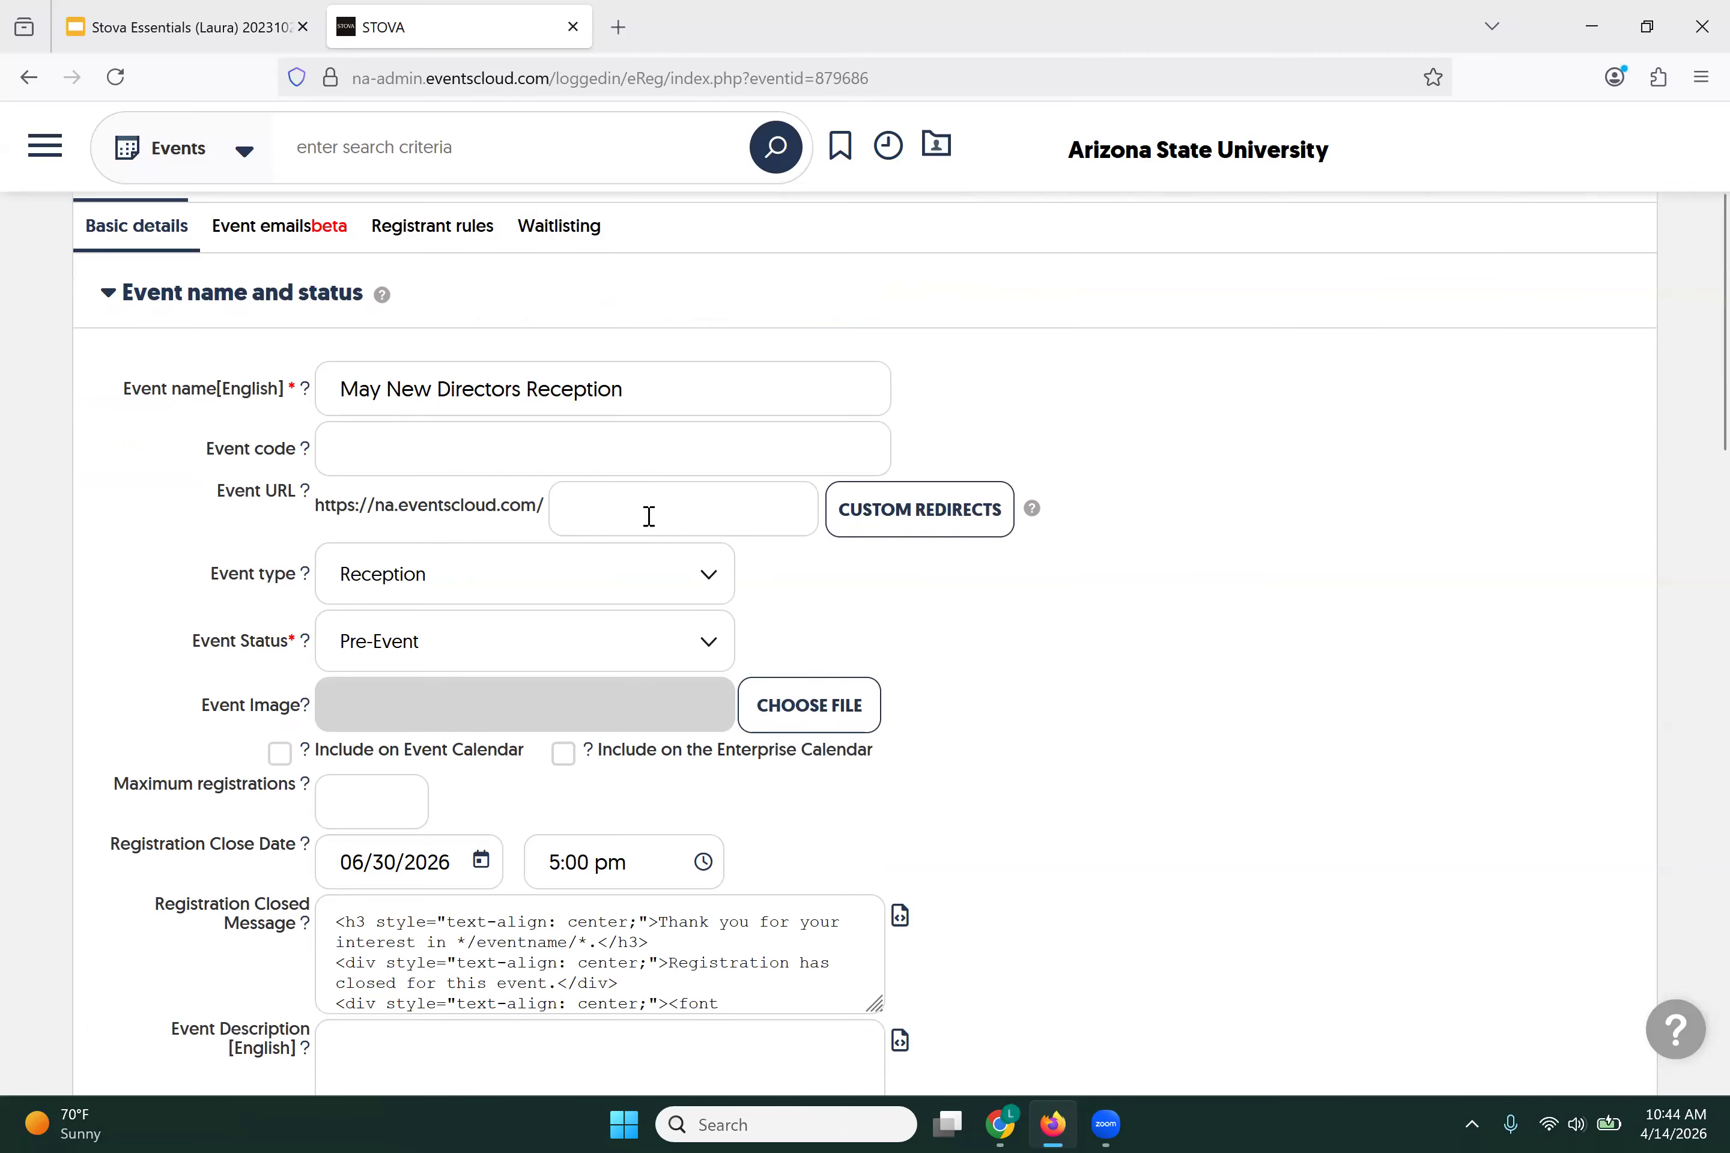
{"action": "left_click", "coordinate": [649, 515]}
{"action": "scroll", "coordinate": [1437, 490], "scroll_direction": "up", "scroll_amount": 4}
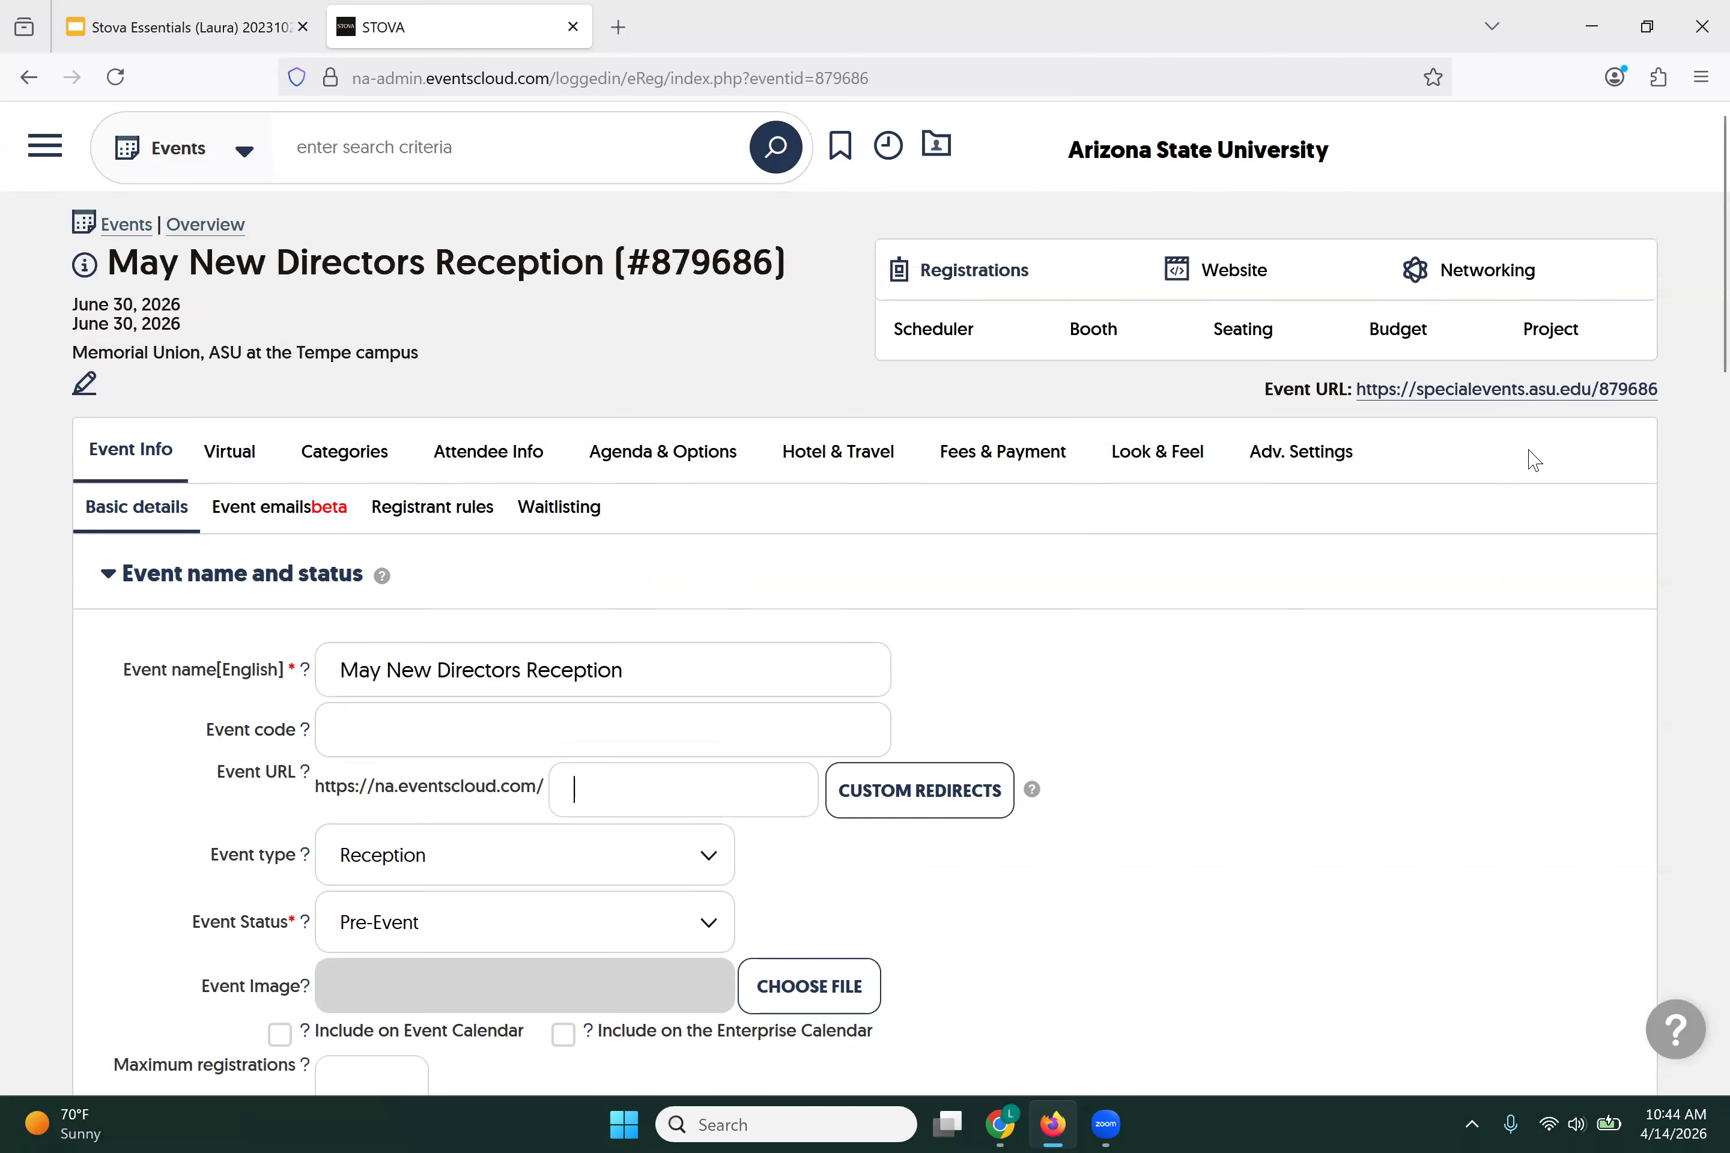
{"action": "scroll", "coordinate": [1109, 691], "scroll_direction": "down", "scroll_amount": 1}
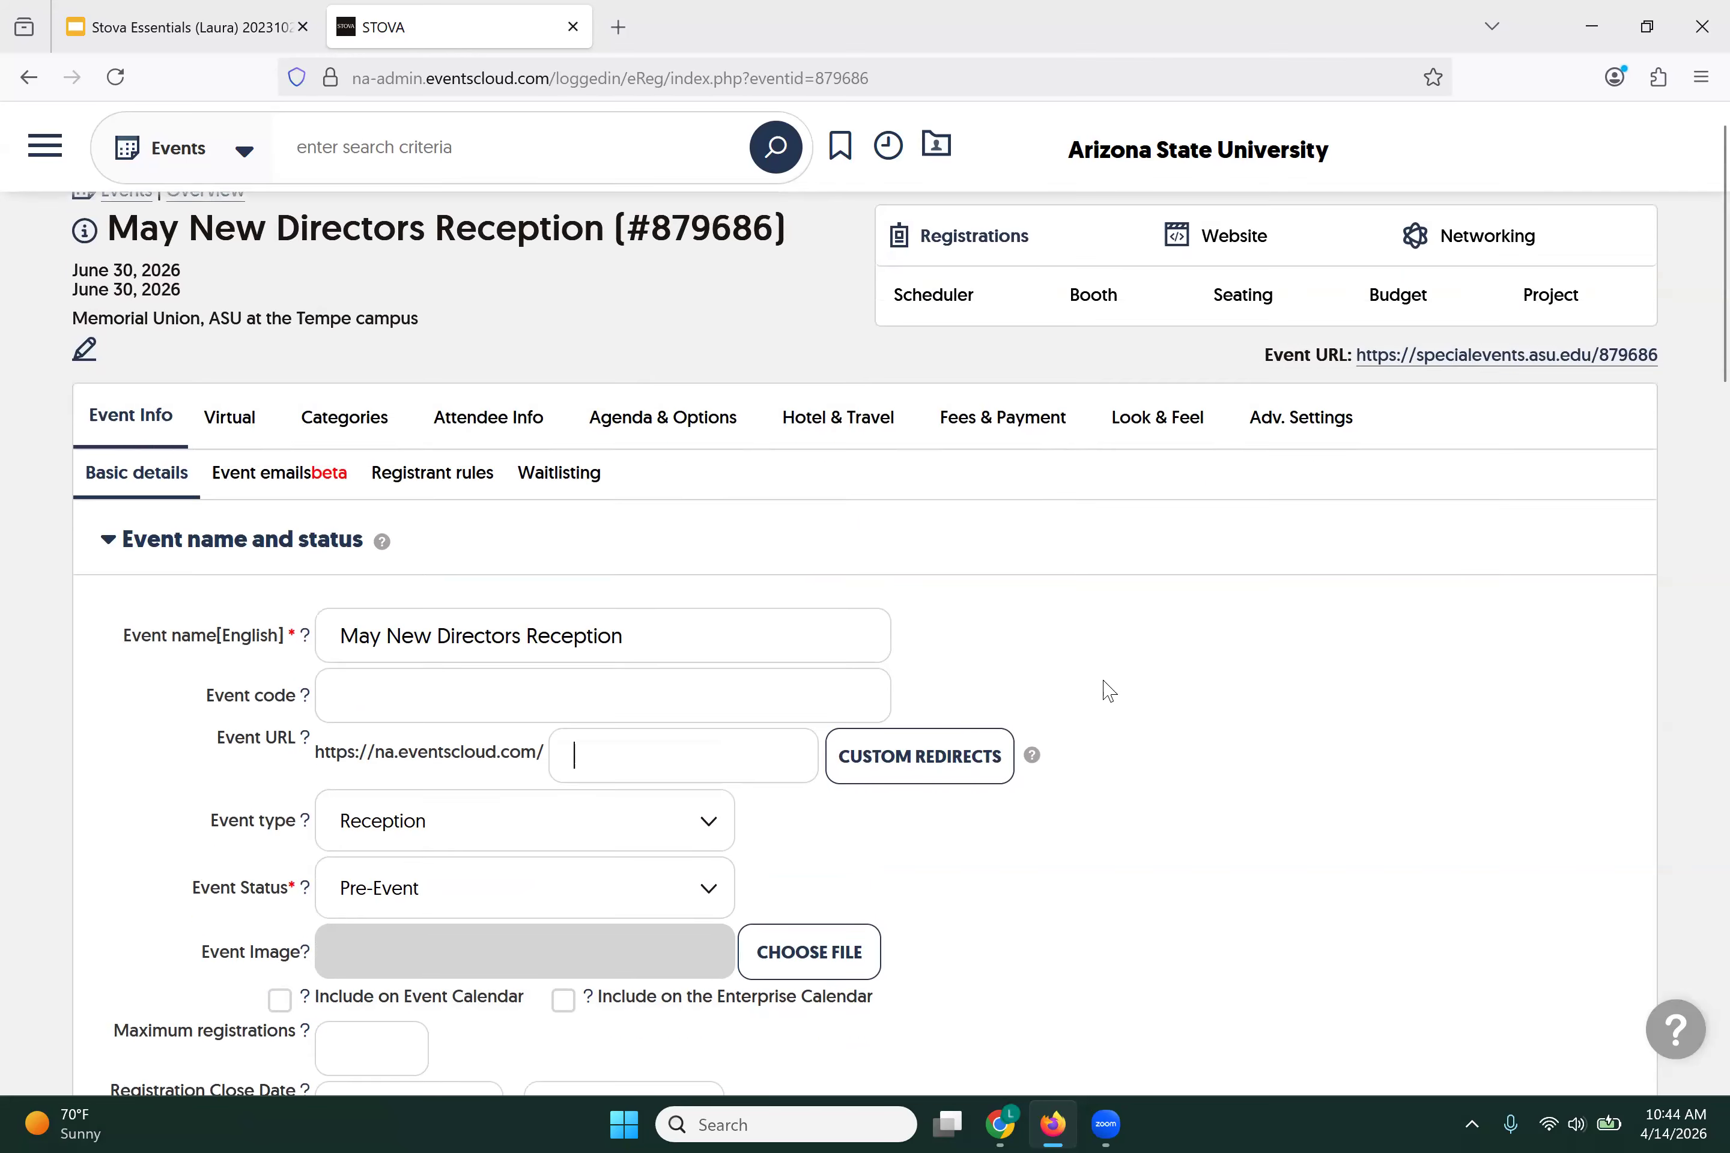
{"action": "scroll", "coordinate": [1108, 691], "scroll_direction": "down", "scroll_amount": 3}
{"action": "scroll", "coordinate": [944, 691], "scroll_direction": "down", "scroll_amount": 4}
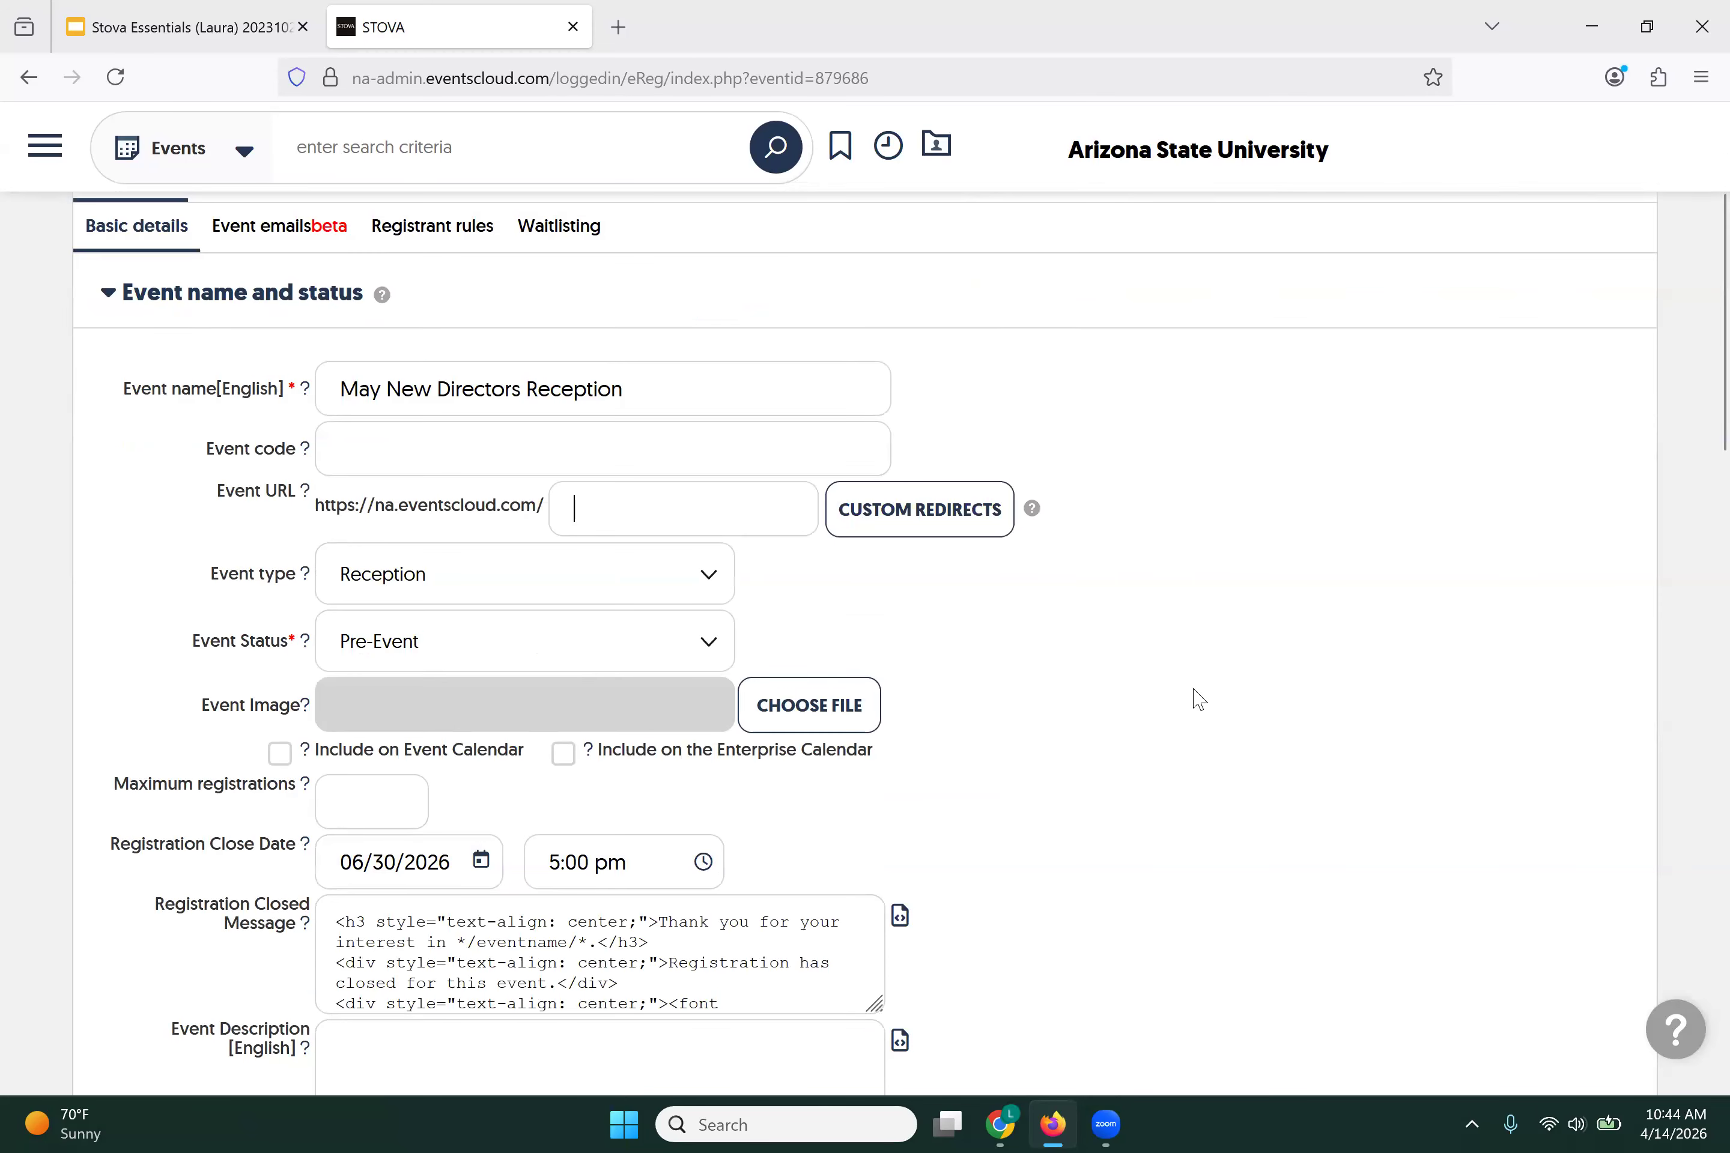
{"action": "type", "text": "ins"}
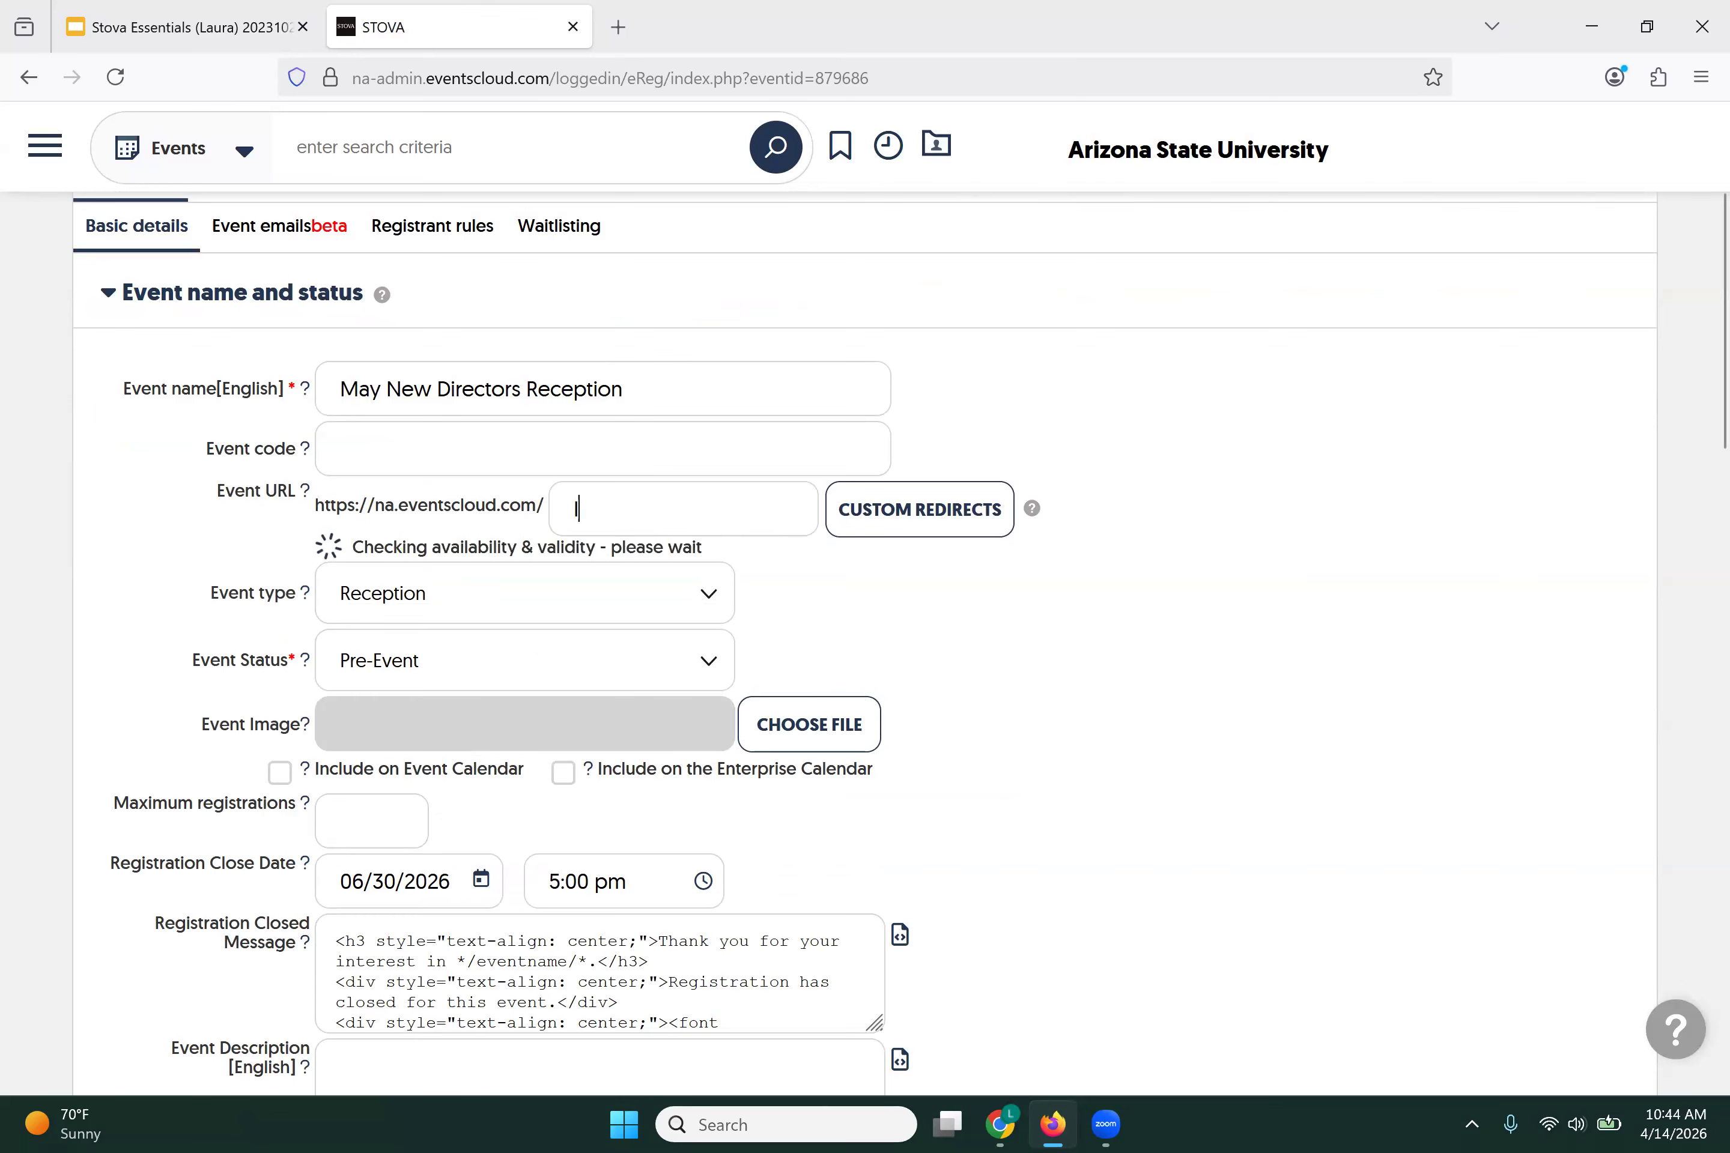
{"action": "type", "text": "andoutsmay"}
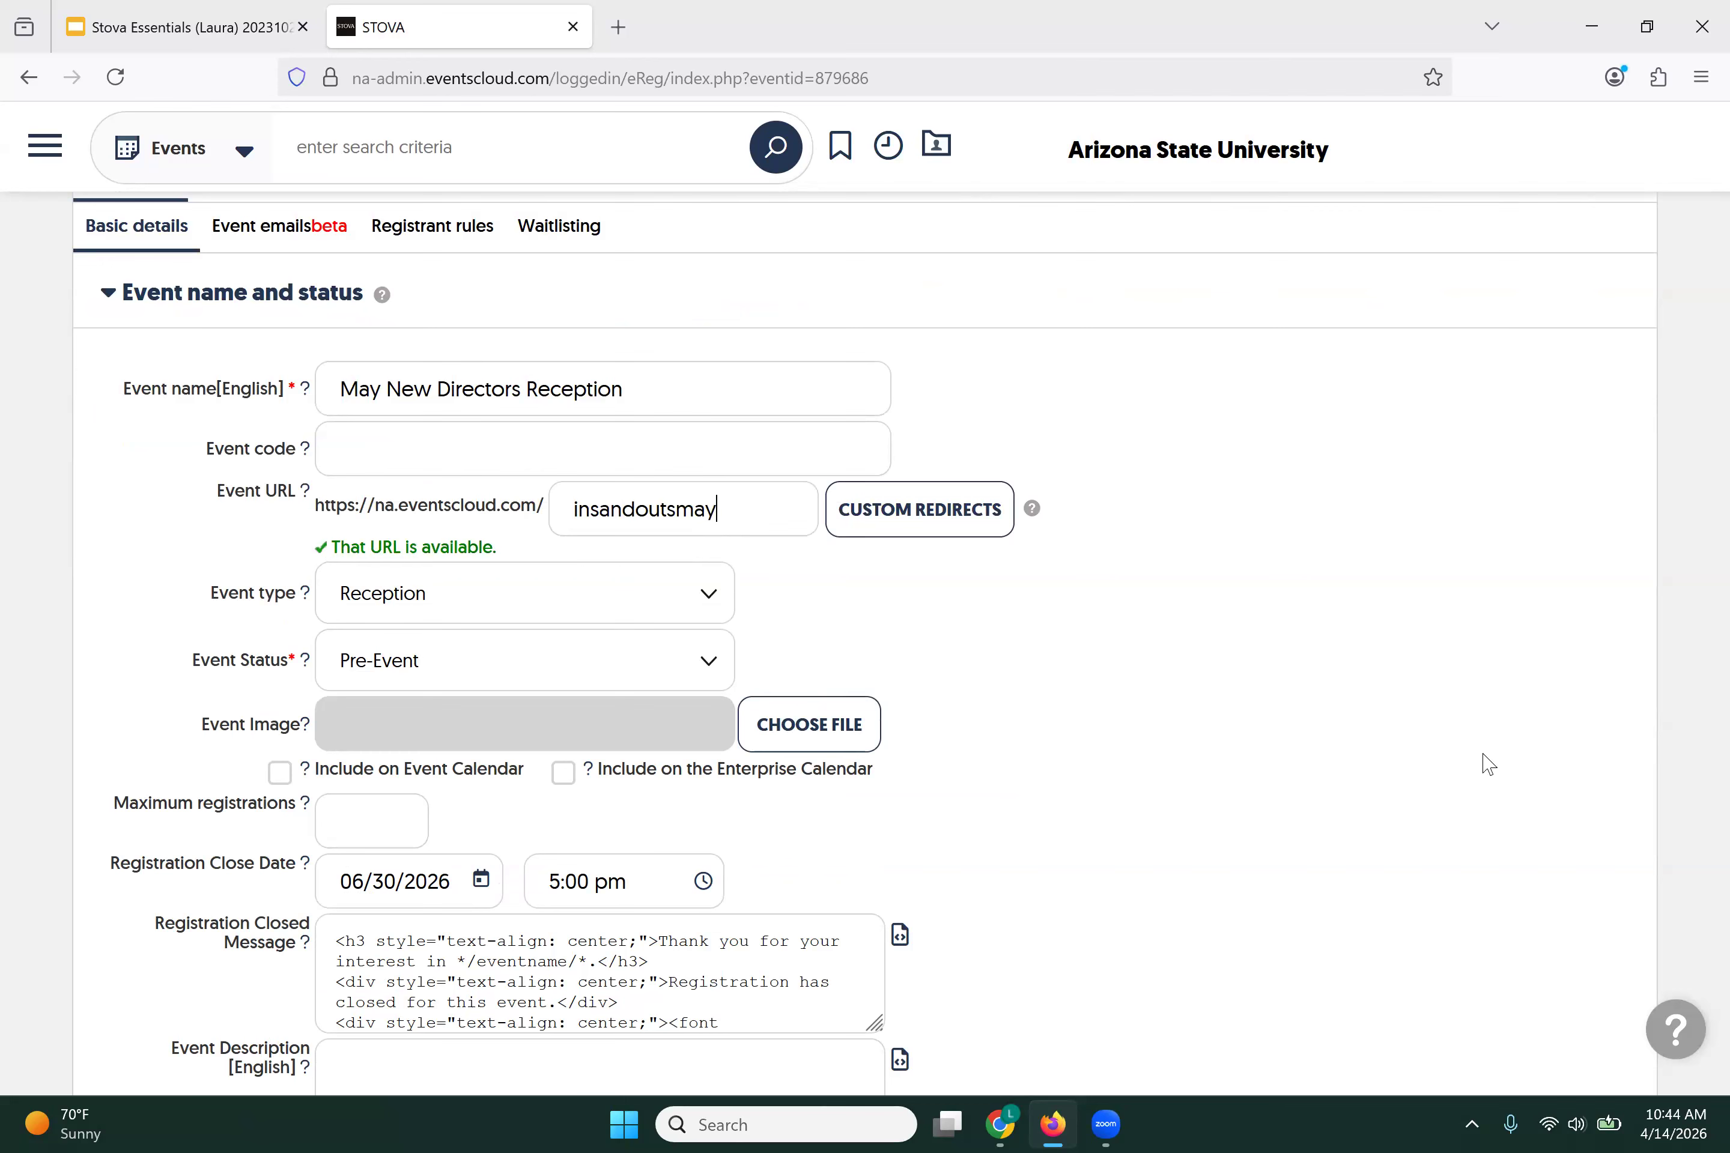
{"action": "scroll", "coordinate": [1530, 876], "scroll_direction": "down", "scroll_amount": 10}
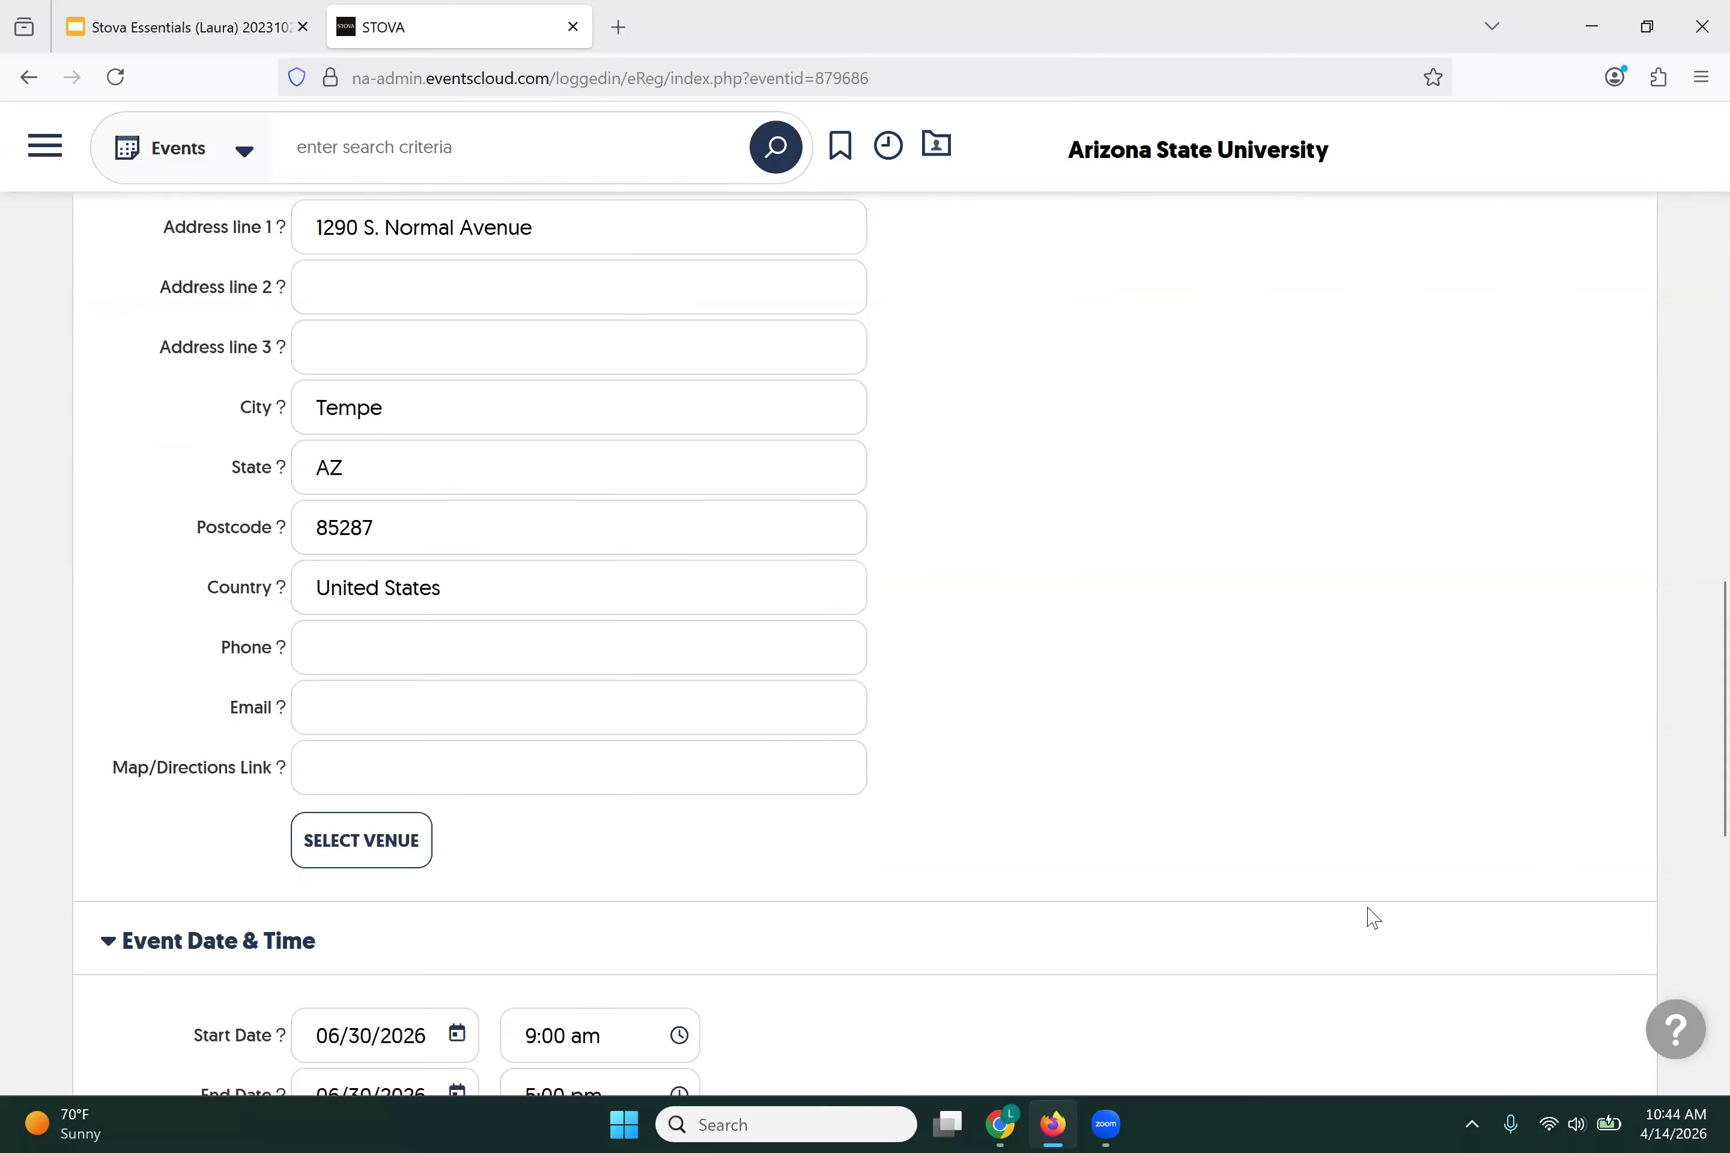
{"action": "scroll", "coordinate": [1373, 919], "scroll_direction": "down", "scroll_amount": 10}
{"action": "left_click", "coordinate": [626, 988]}
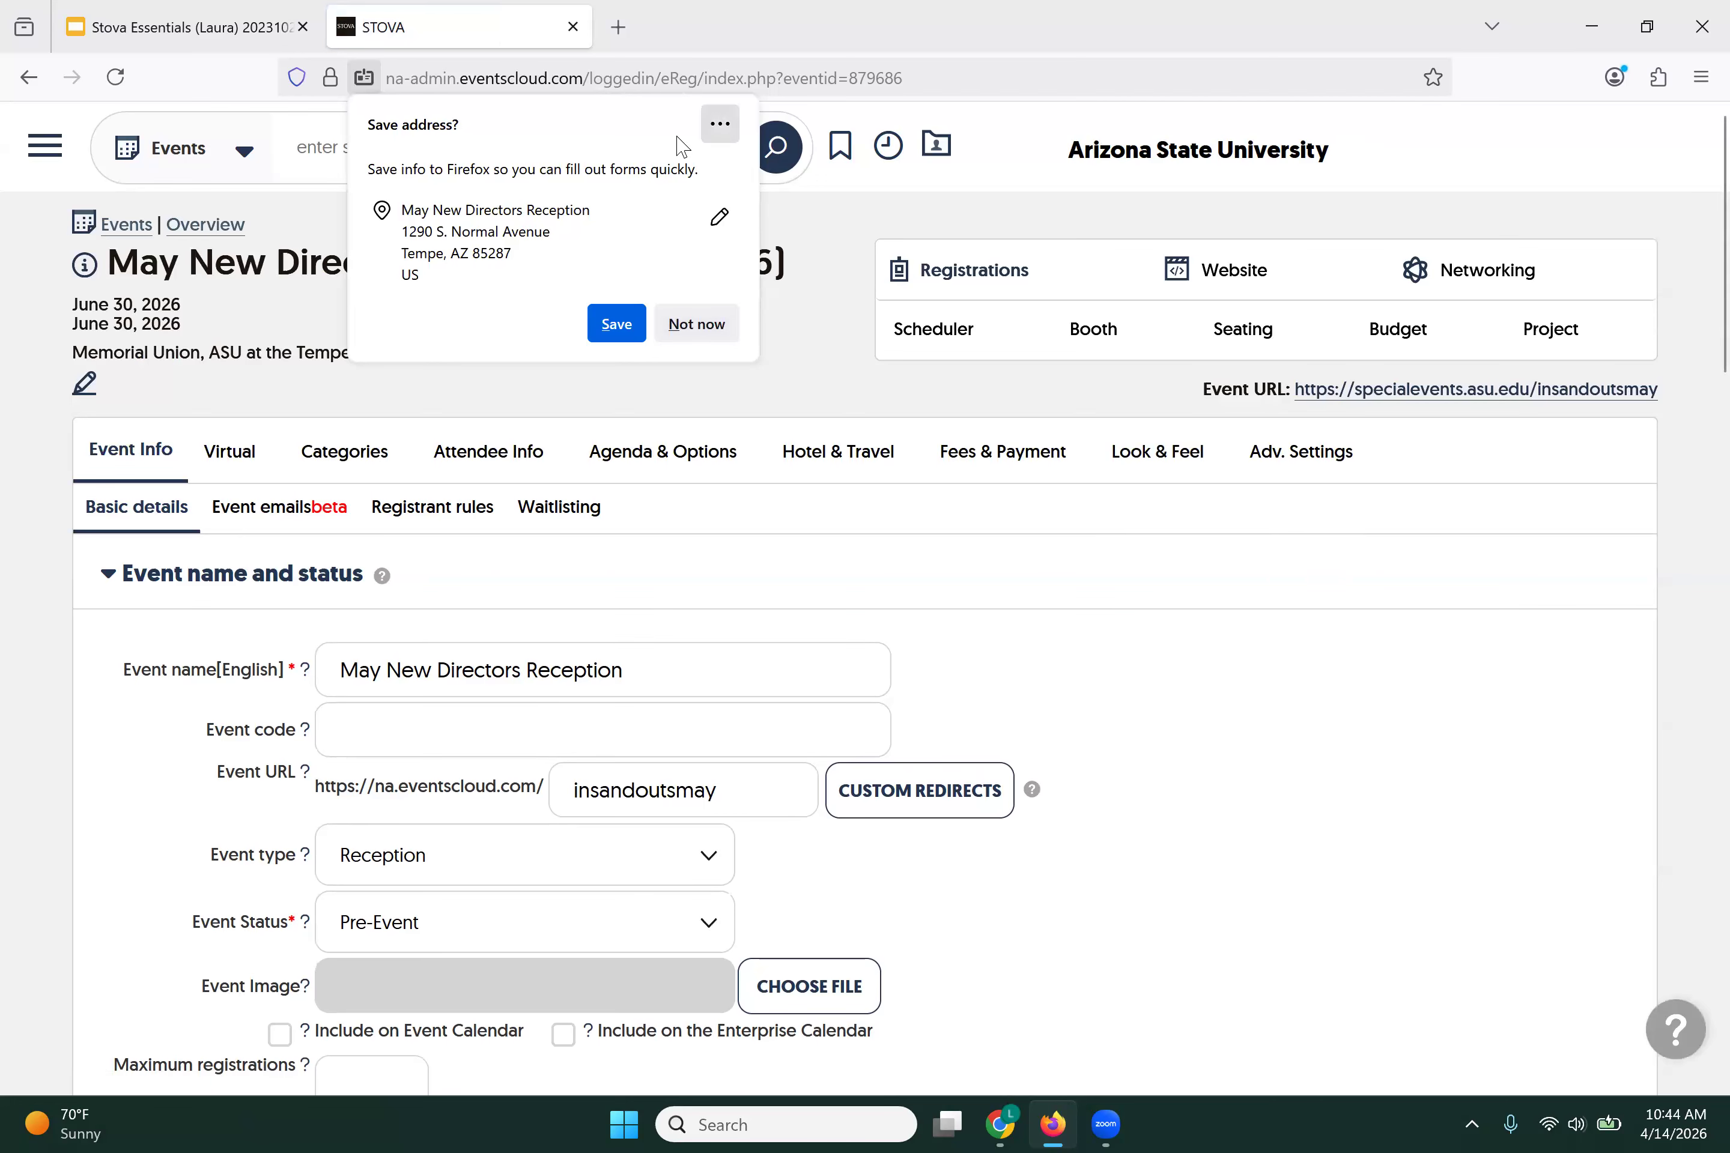
Step: Decline Firefox's Save address popup and delete insandoutsmay from the Event URL field
{"action": "left_click", "coordinate": [695, 324]}
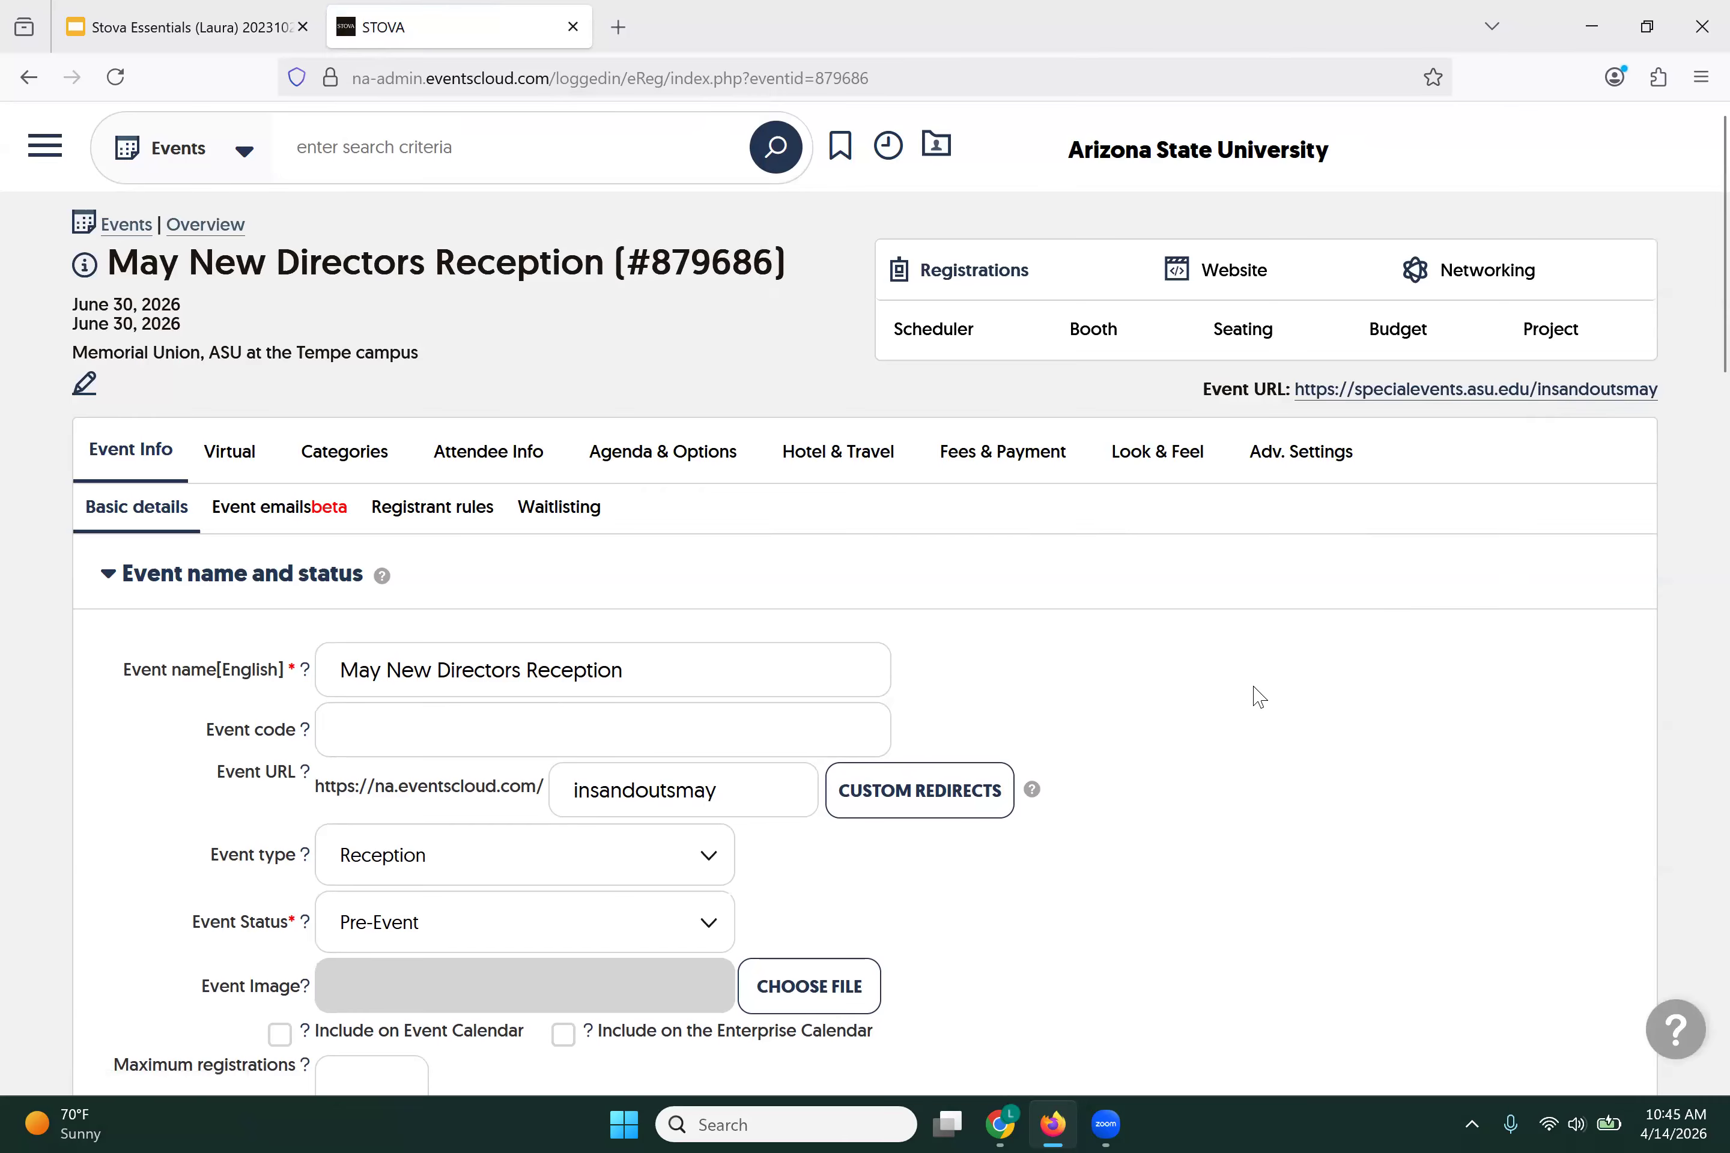
{"action": "scroll", "coordinate": [1257, 697], "scroll_direction": "down", "scroll_amount": 3}
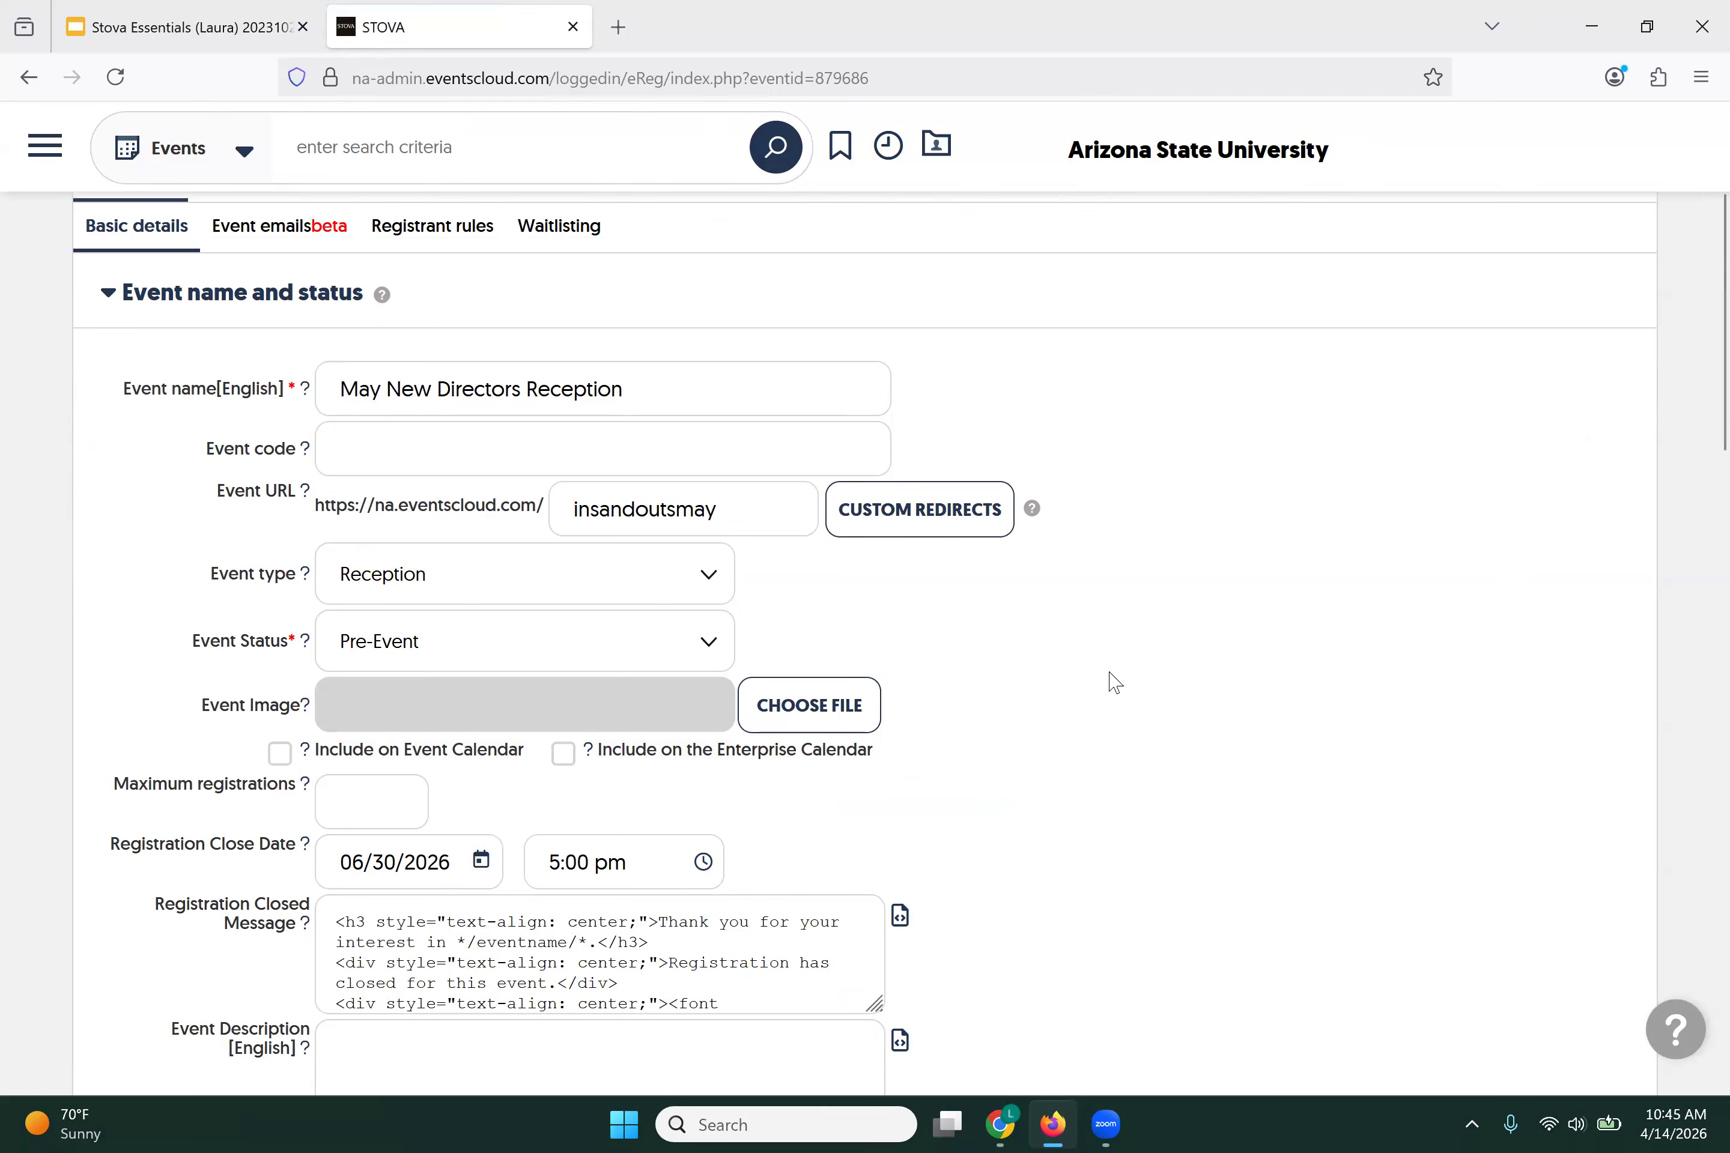
{"action": "left_click_drag", "start_coordinate": [733, 520], "coordinate": [568, 514]}
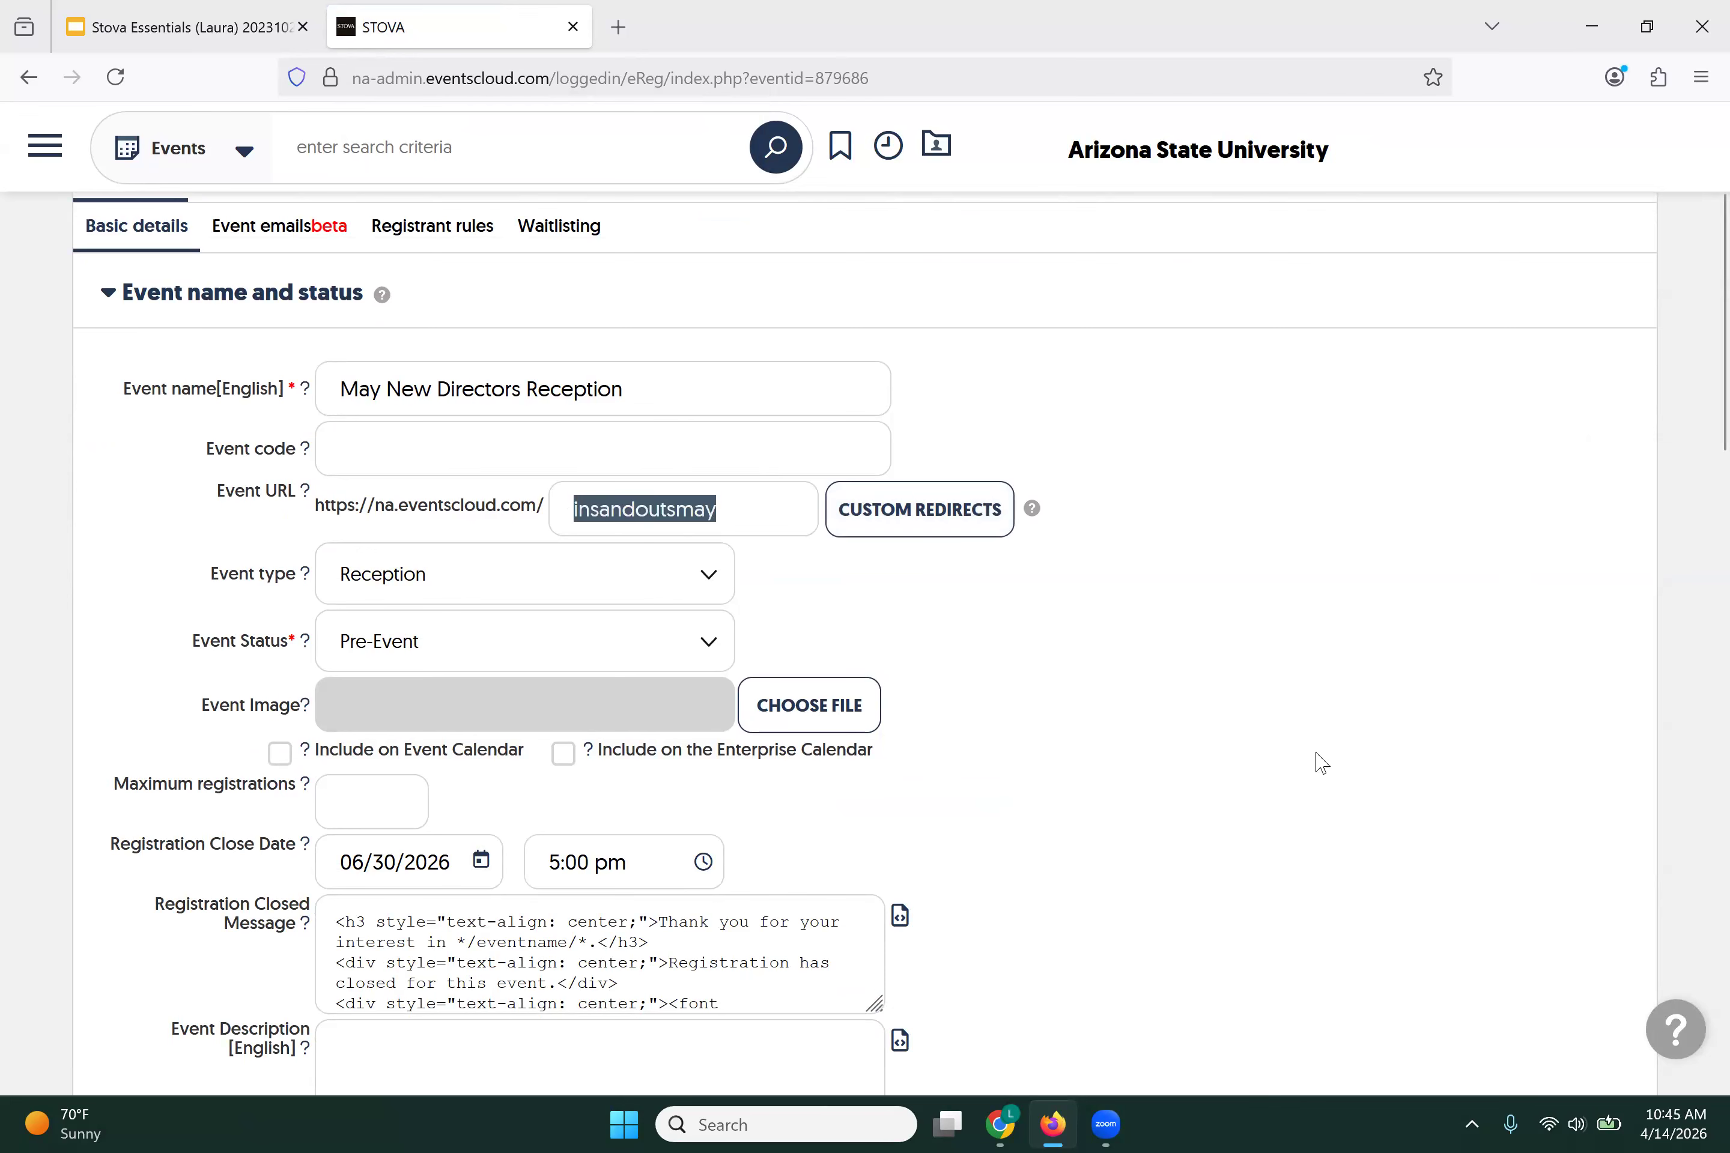
{"action": "key", "text": "BackSpace"}
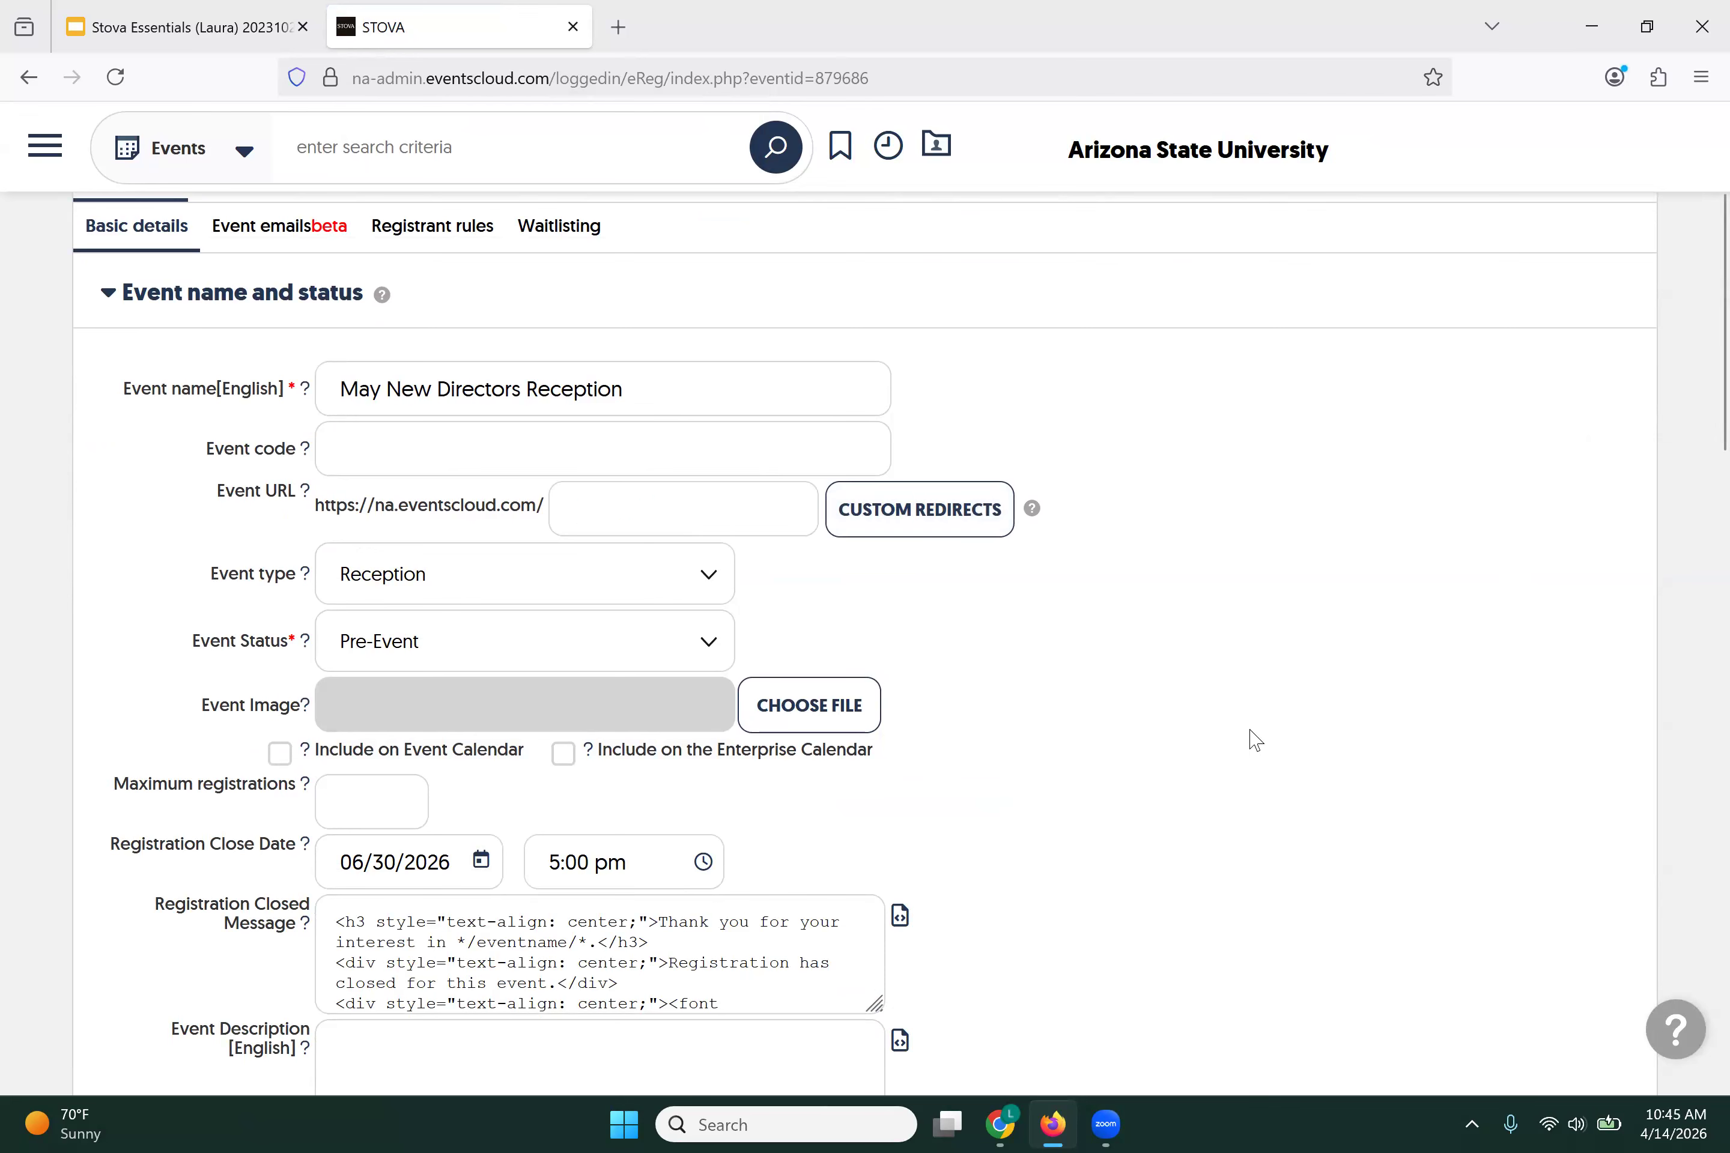
{"action": "scroll", "coordinate": [1248, 733], "scroll_direction": "down", "scroll_amount": 10}
{"action": "scroll", "coordinate": [1045, 748], "scroll_direction": "down", "scroll_amount": 10}
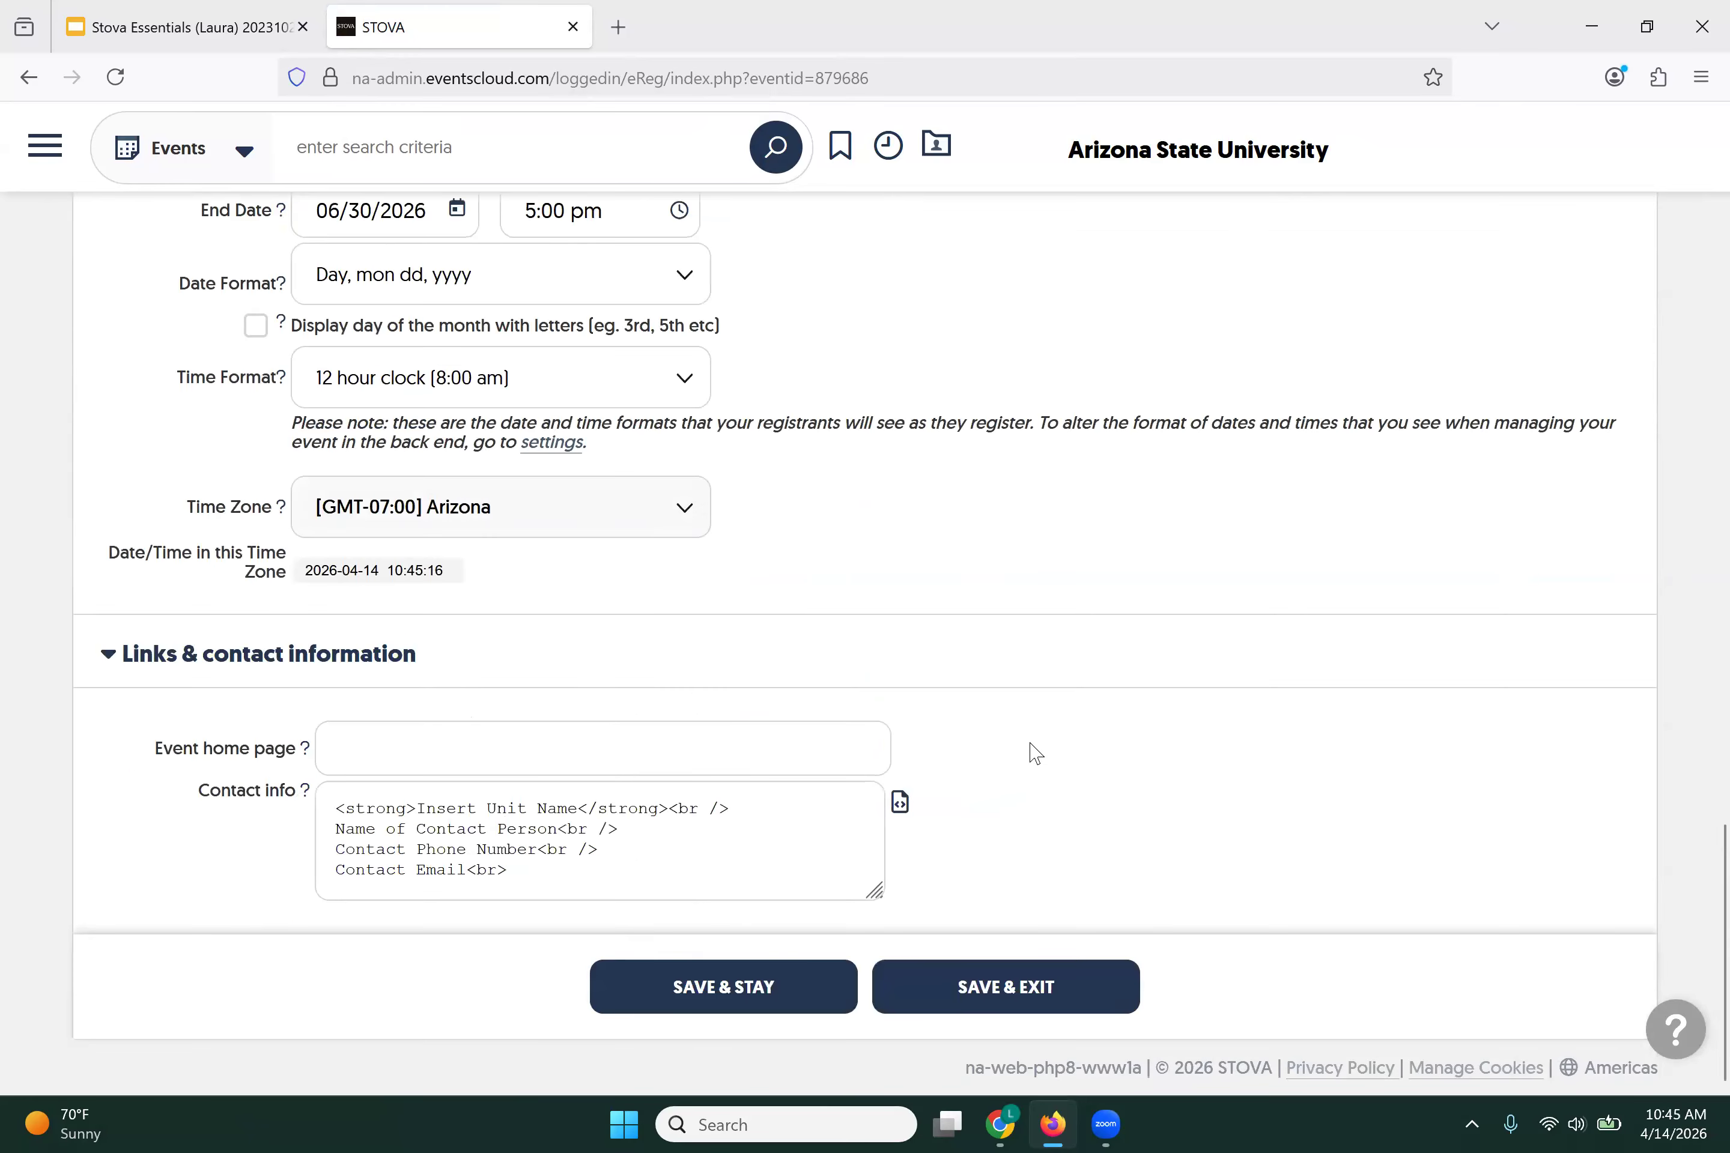
Step: Save the event with Save & Stay and decline Firefox's offer to save the address
{"action": "left_click", "coordinate": [654, 964]}
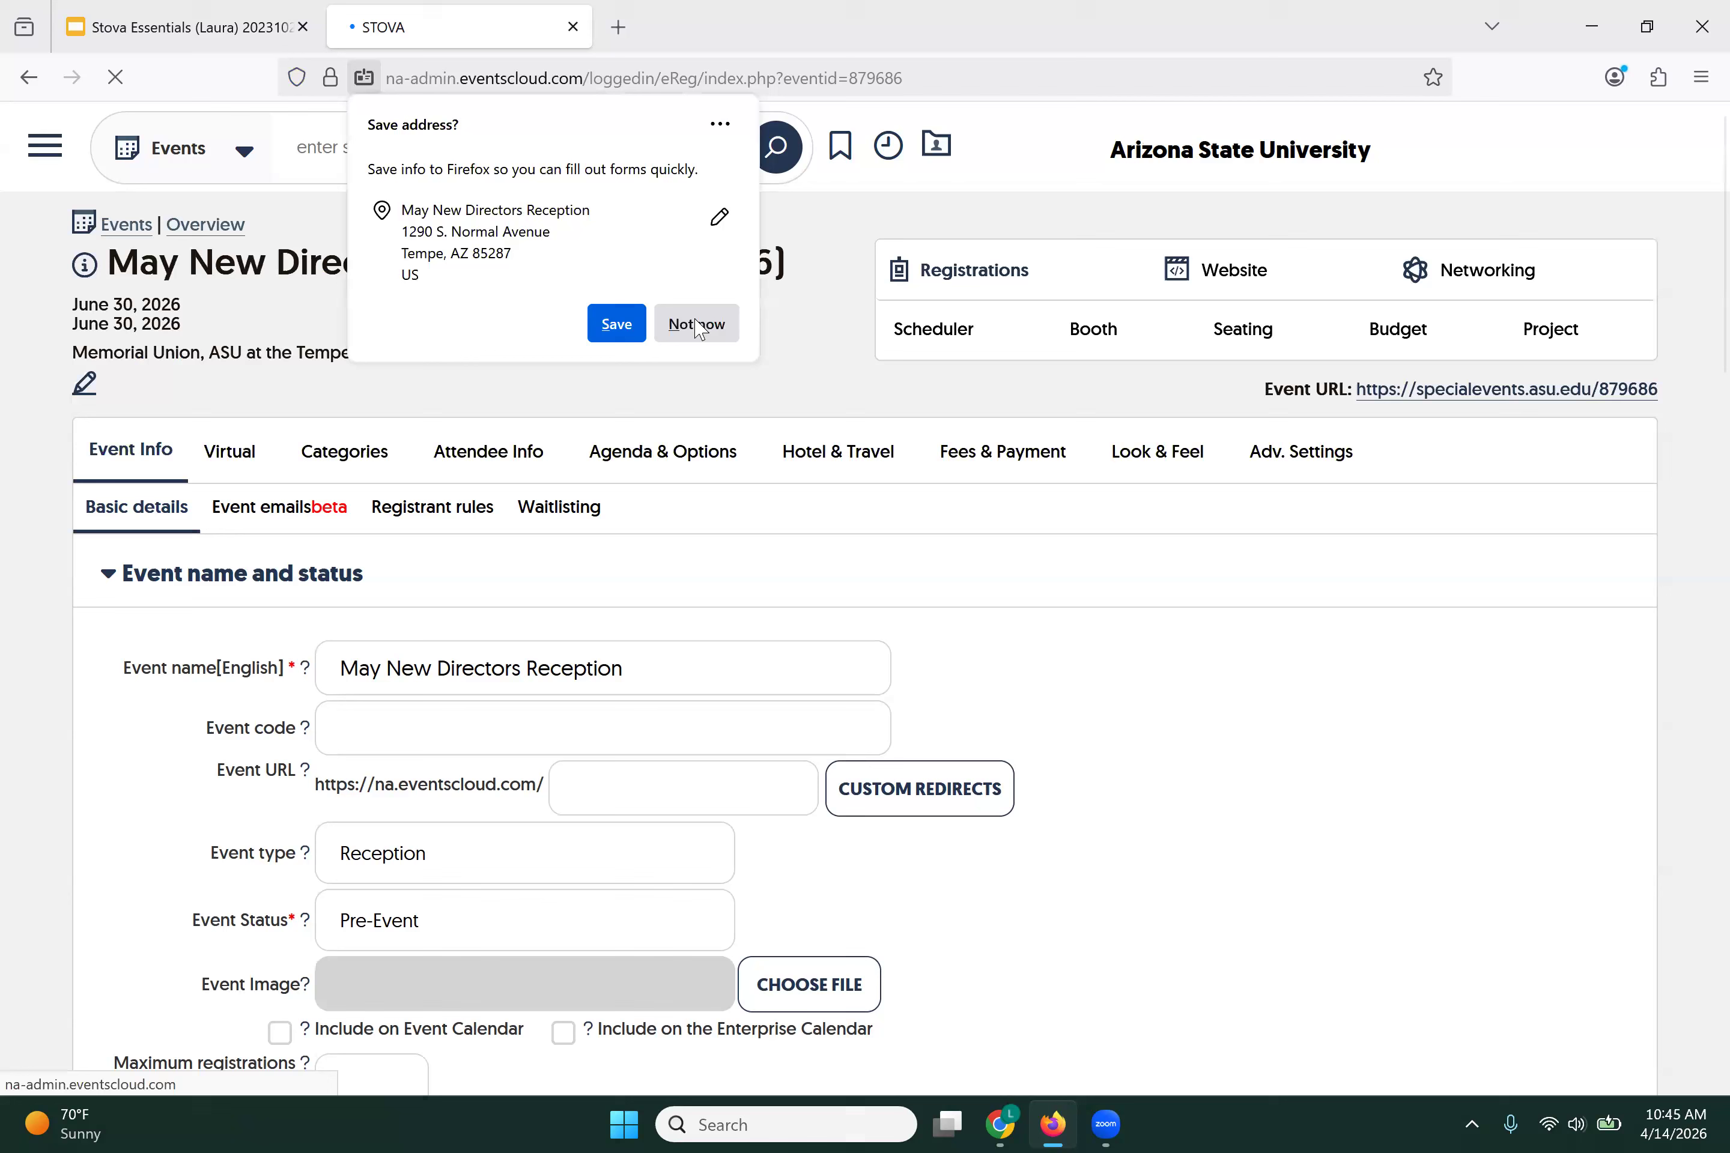
{"action": "left_click", "coordinate": [696, 325]}
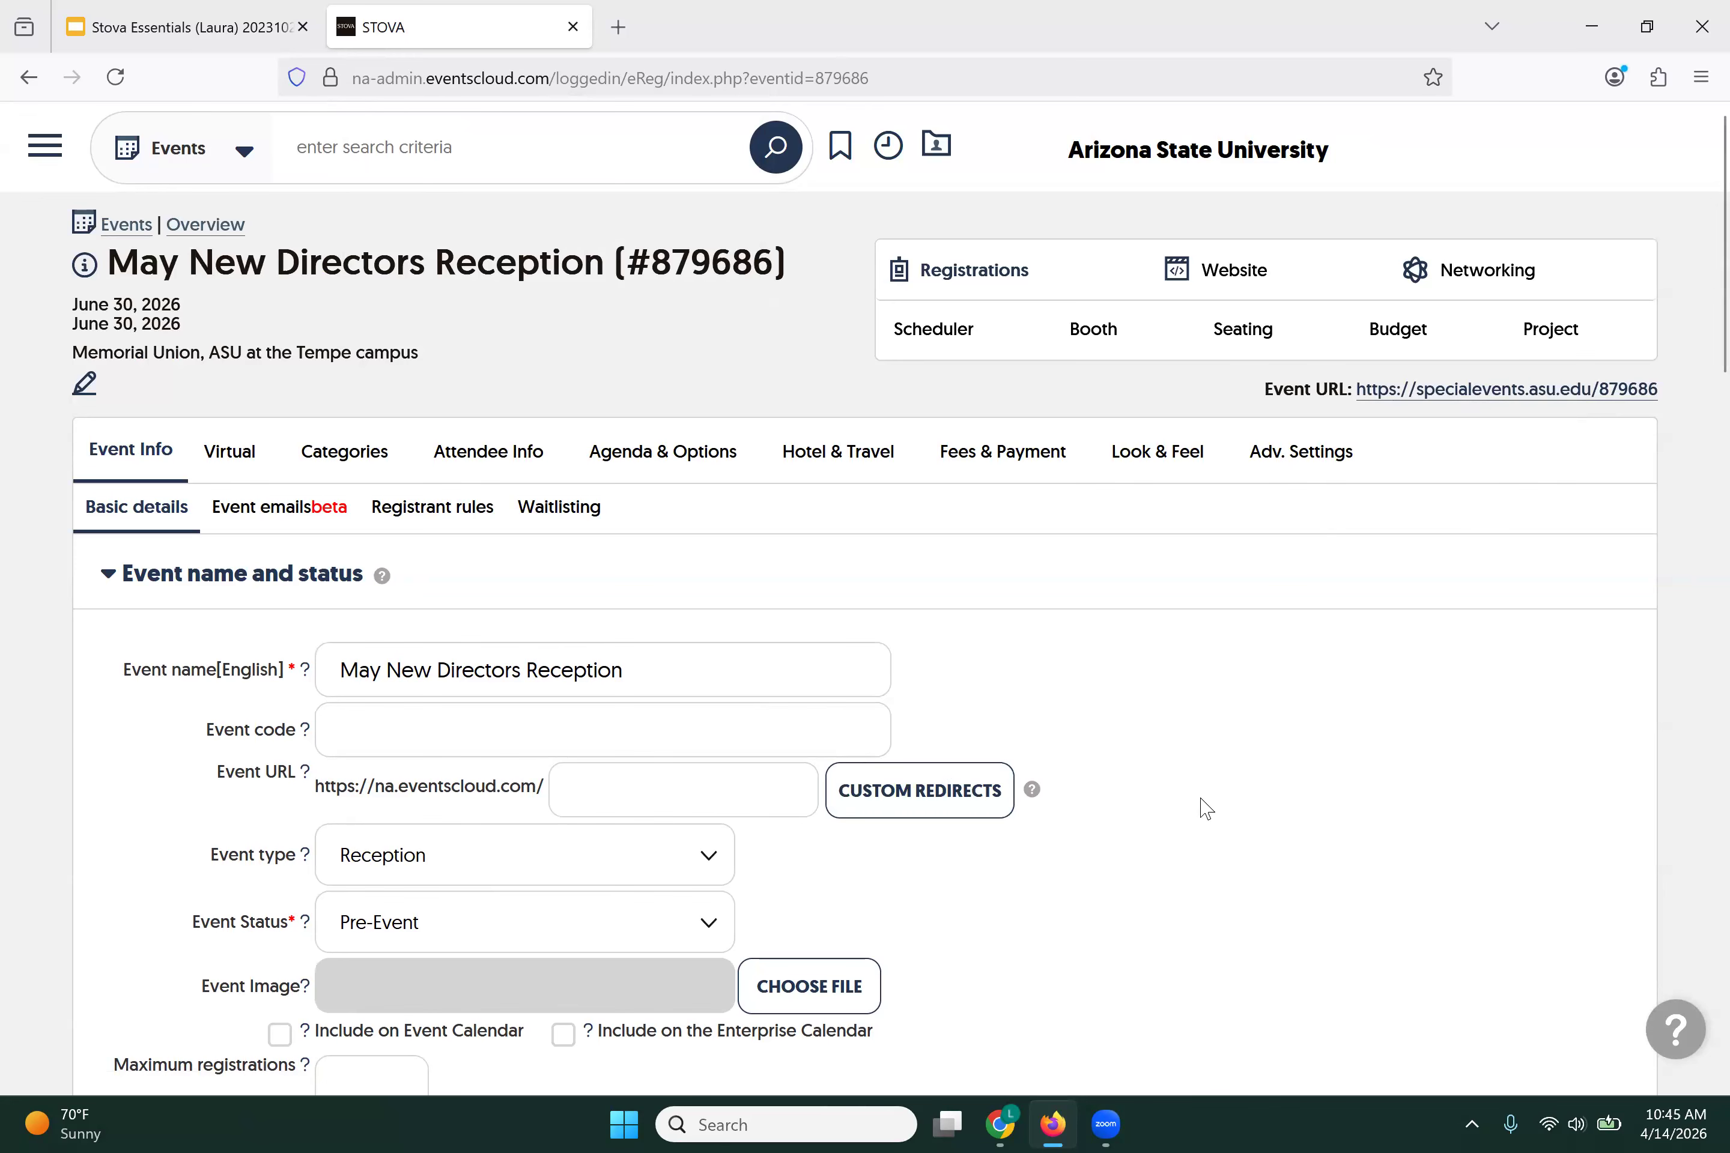
{"action": "scroll", "coordinate": [1206, 808], "scroll_direction": "down", "scroll_amount": 2}
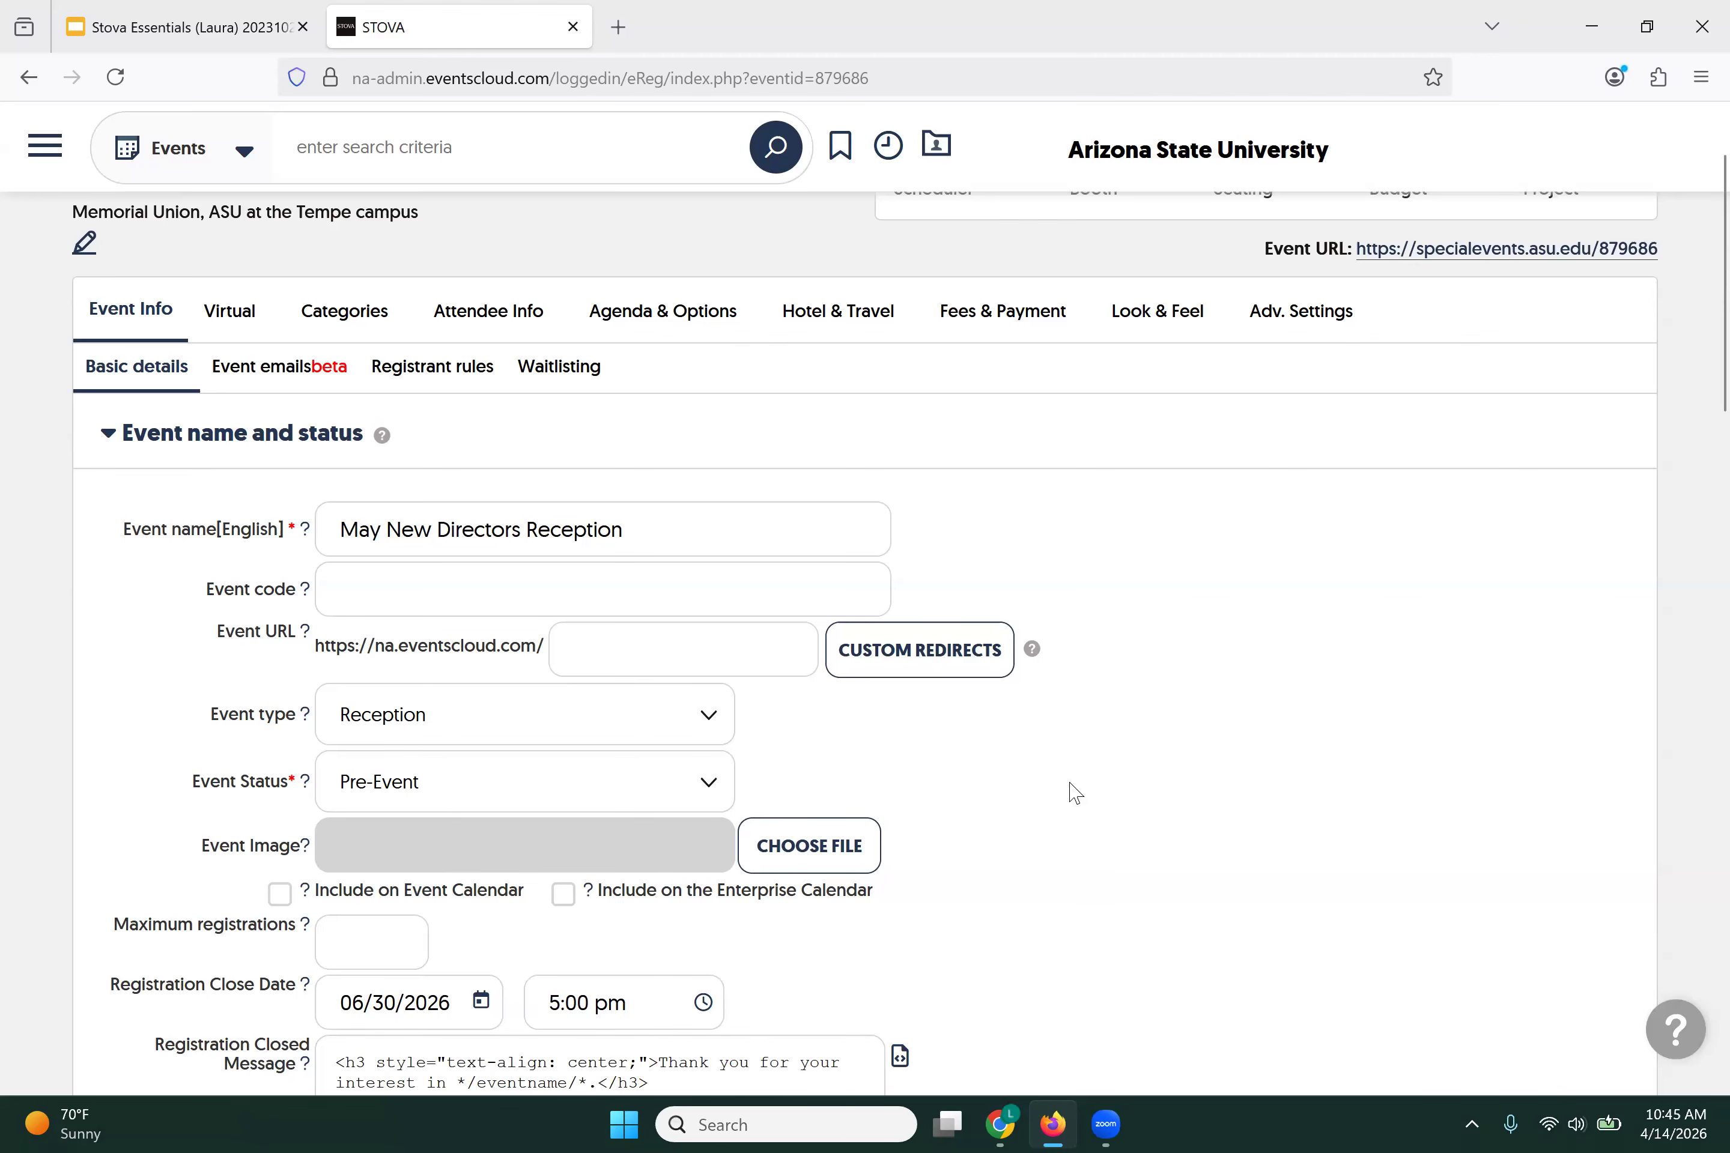
{"action": "scroll", "coordinate": [1074, 793], "scroll_direction": "down", "scroll_amount": 2}
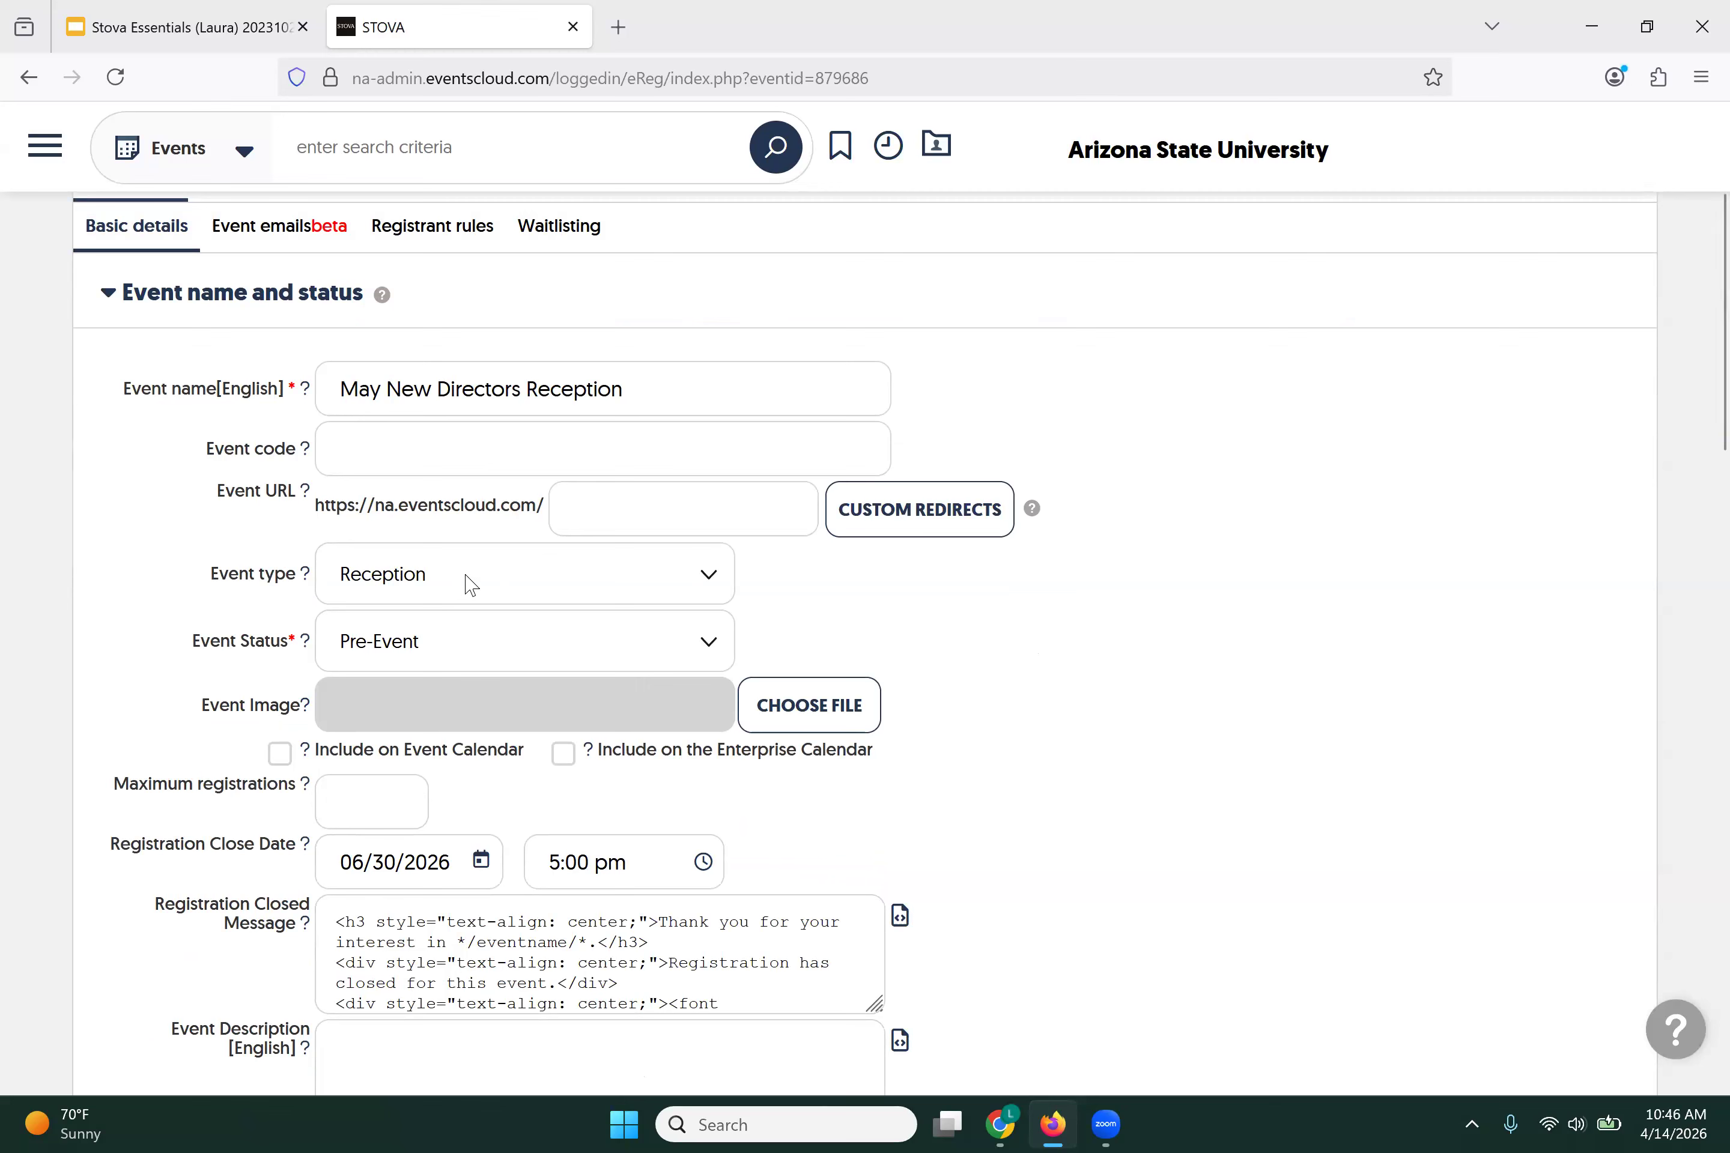
{"action": "left_click", "coordinate": [719, 592]}
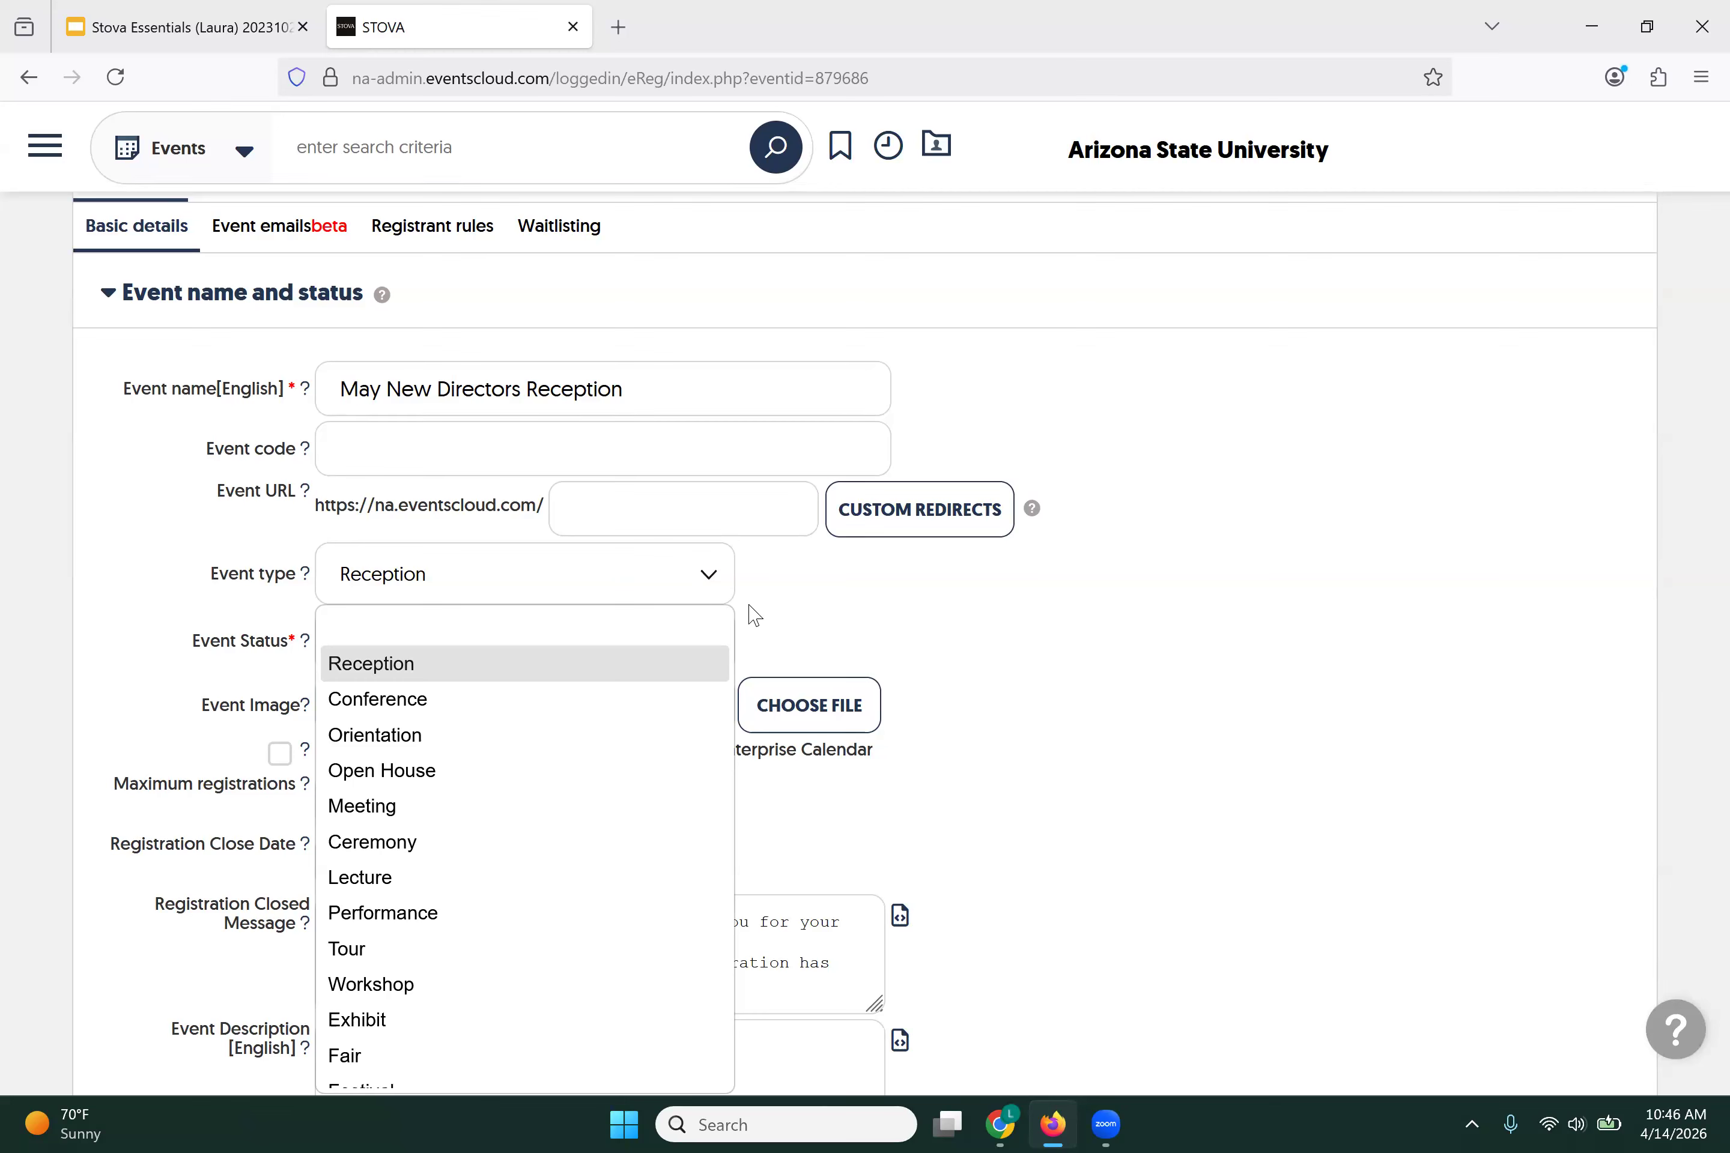
{"action": "left_click", "coordinate": [754, 615]}
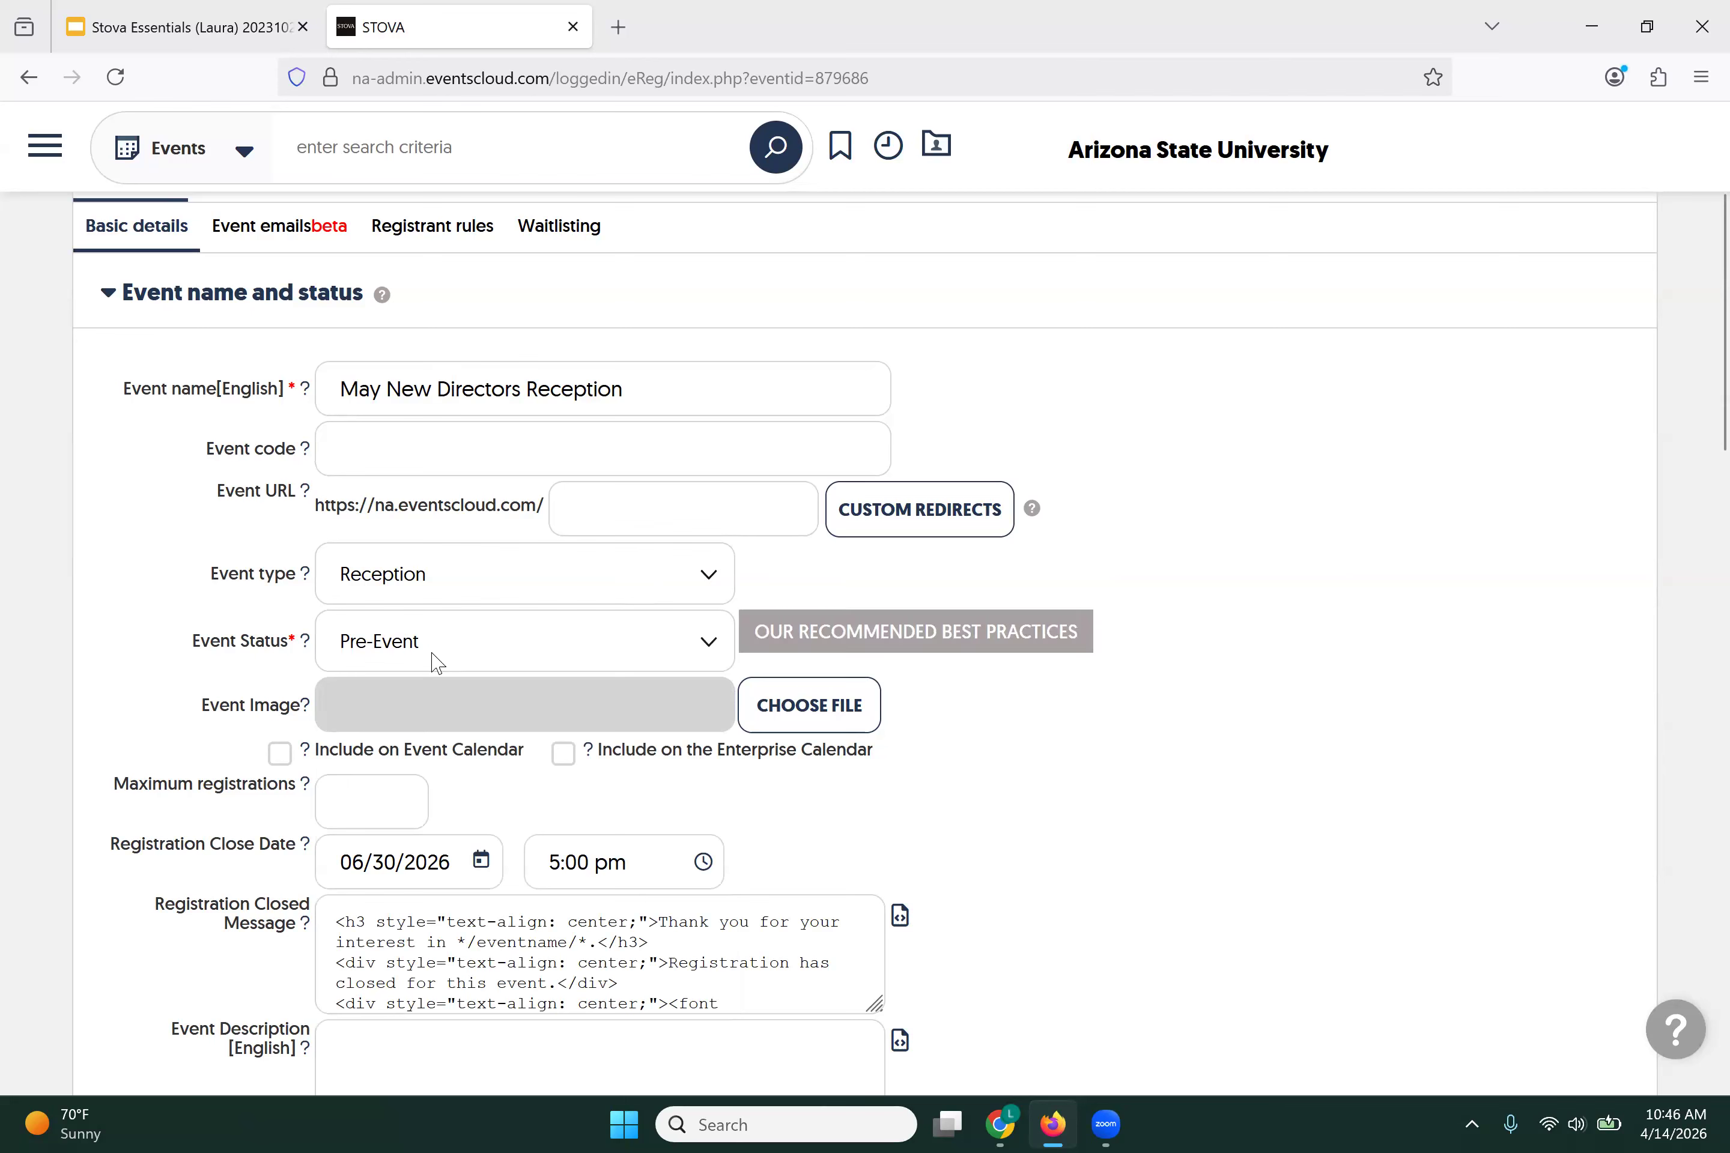
{"action": "left_click", "coordinate": [712, 649]}
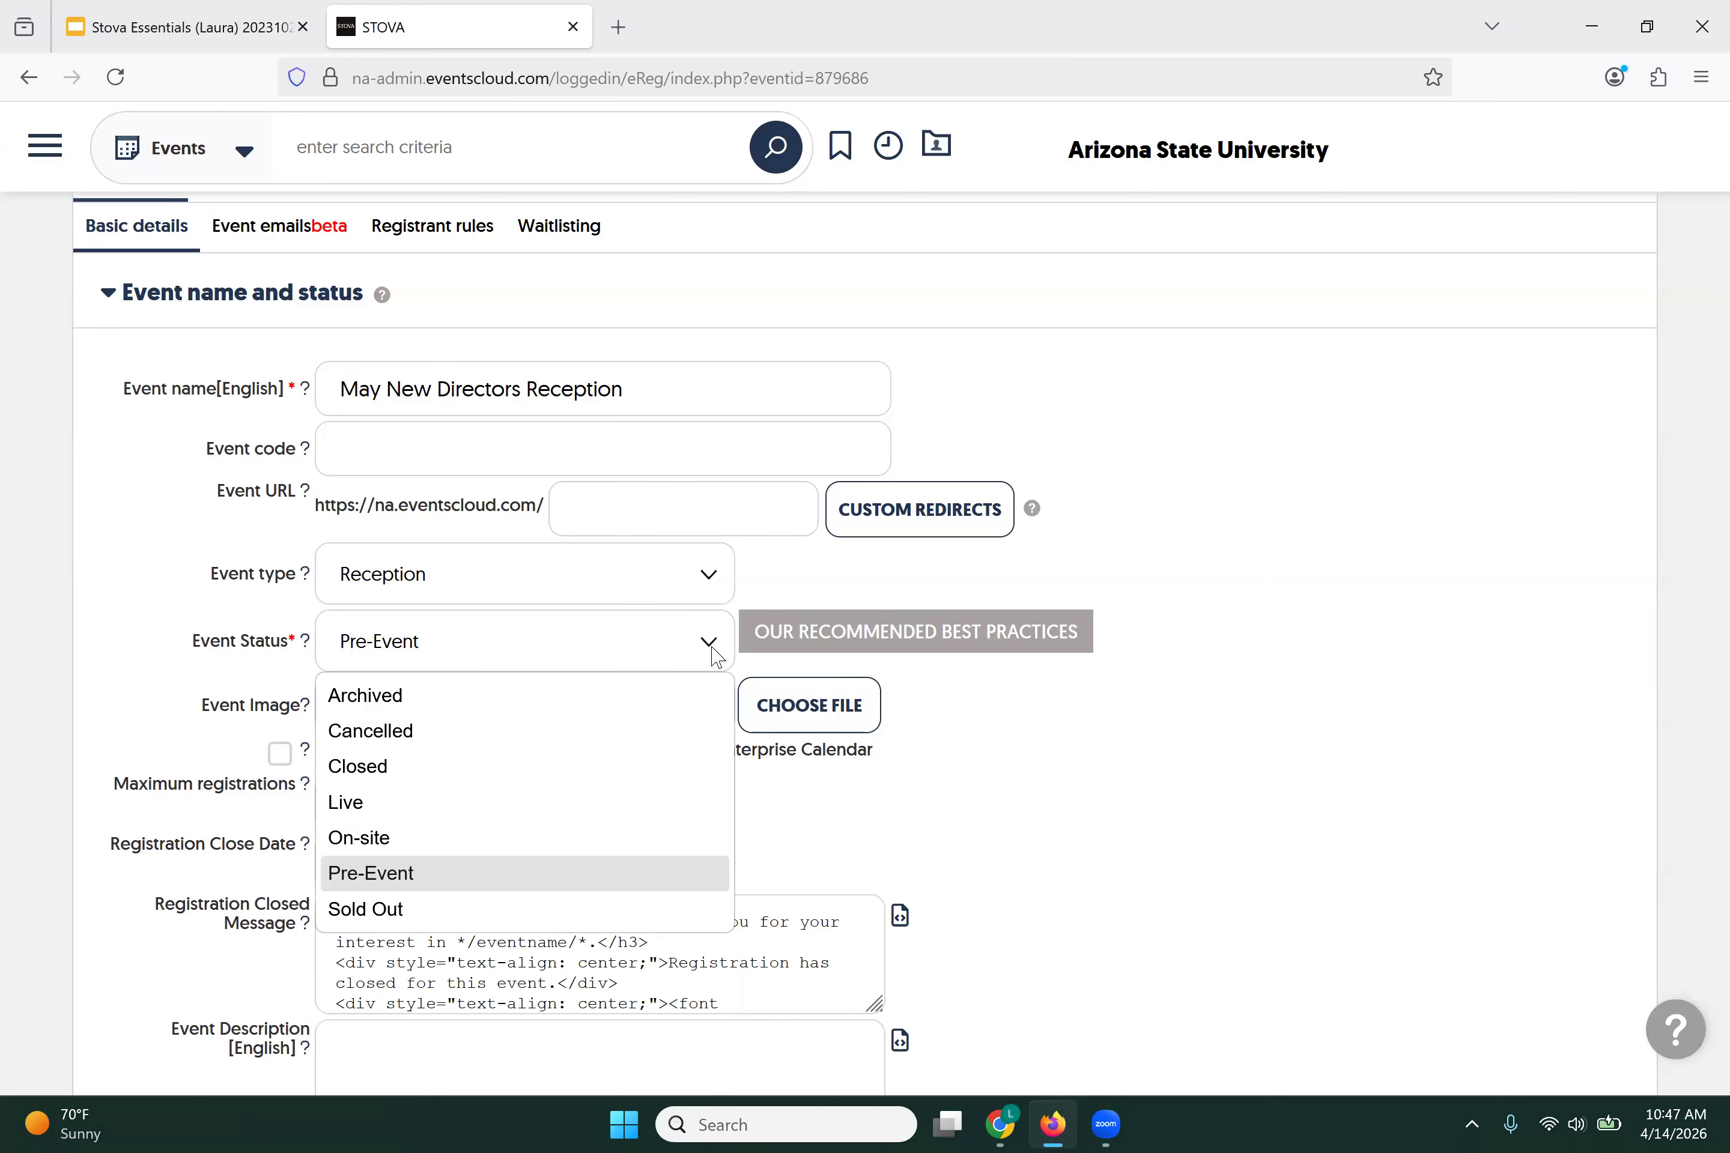
{"action": "left_click", "coordinate": [715, 653]}
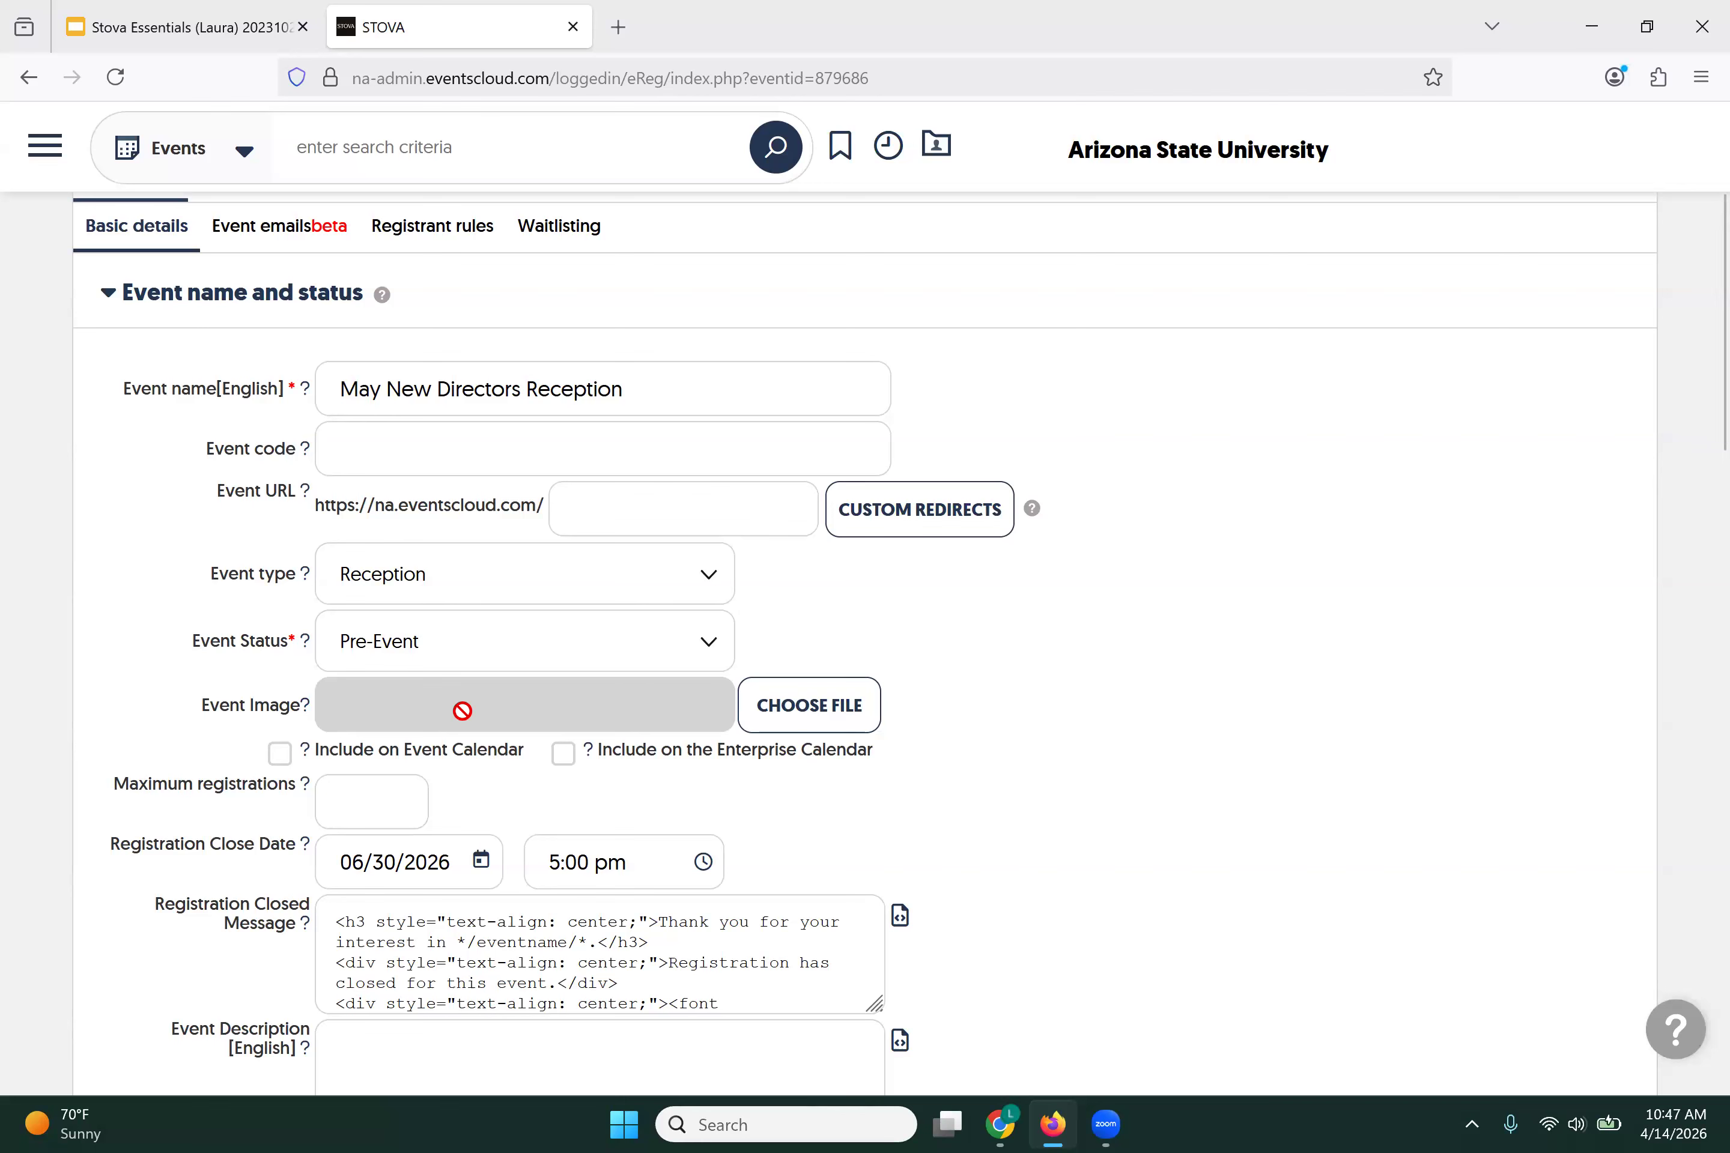
{"action": "left_click", "coordinate": [711, 661]}
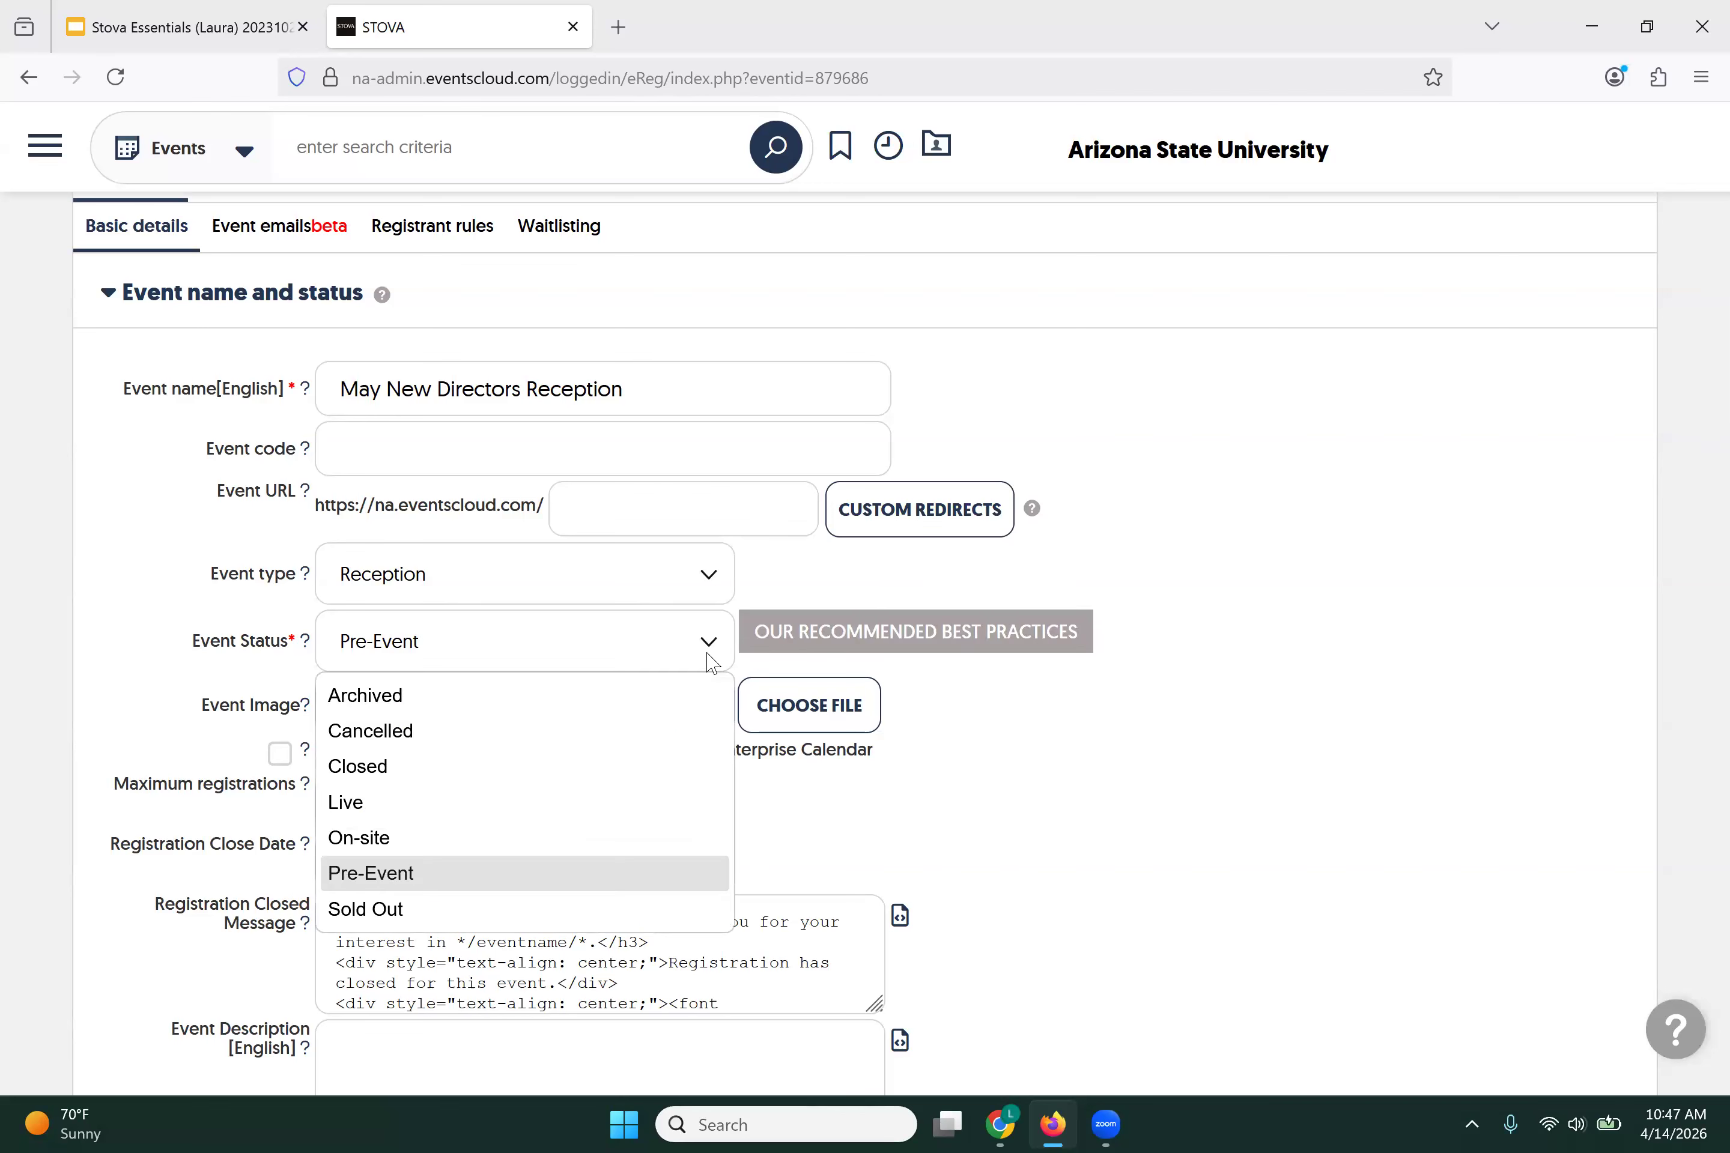
{"action": "left_click", "coordinate": [1043, 748]}
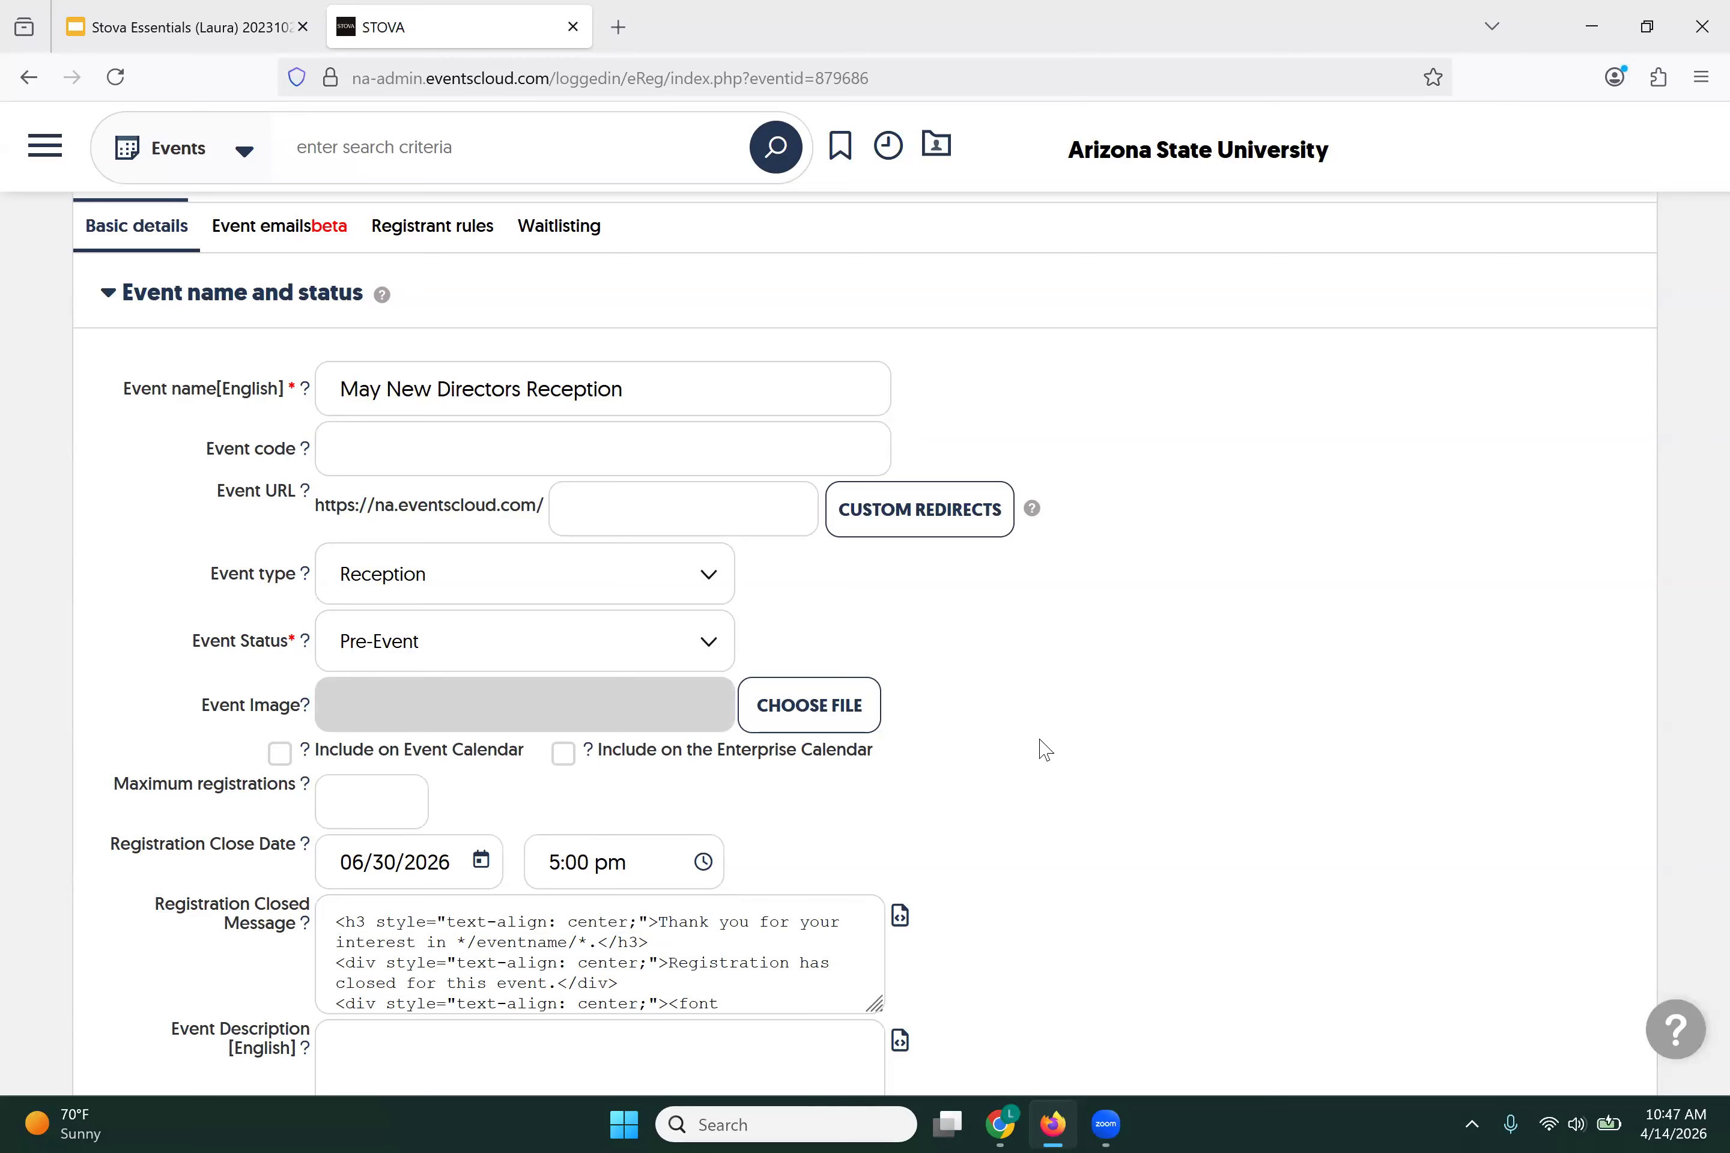
{"action": "scroll", "coordinate": [1045, 748], "scroll_direction": "down", "scroll_amount": 2}
{"action": "scroll", "coordinate": [1045, 747], "scroll_direction": "down", "scroll_amount": 2}
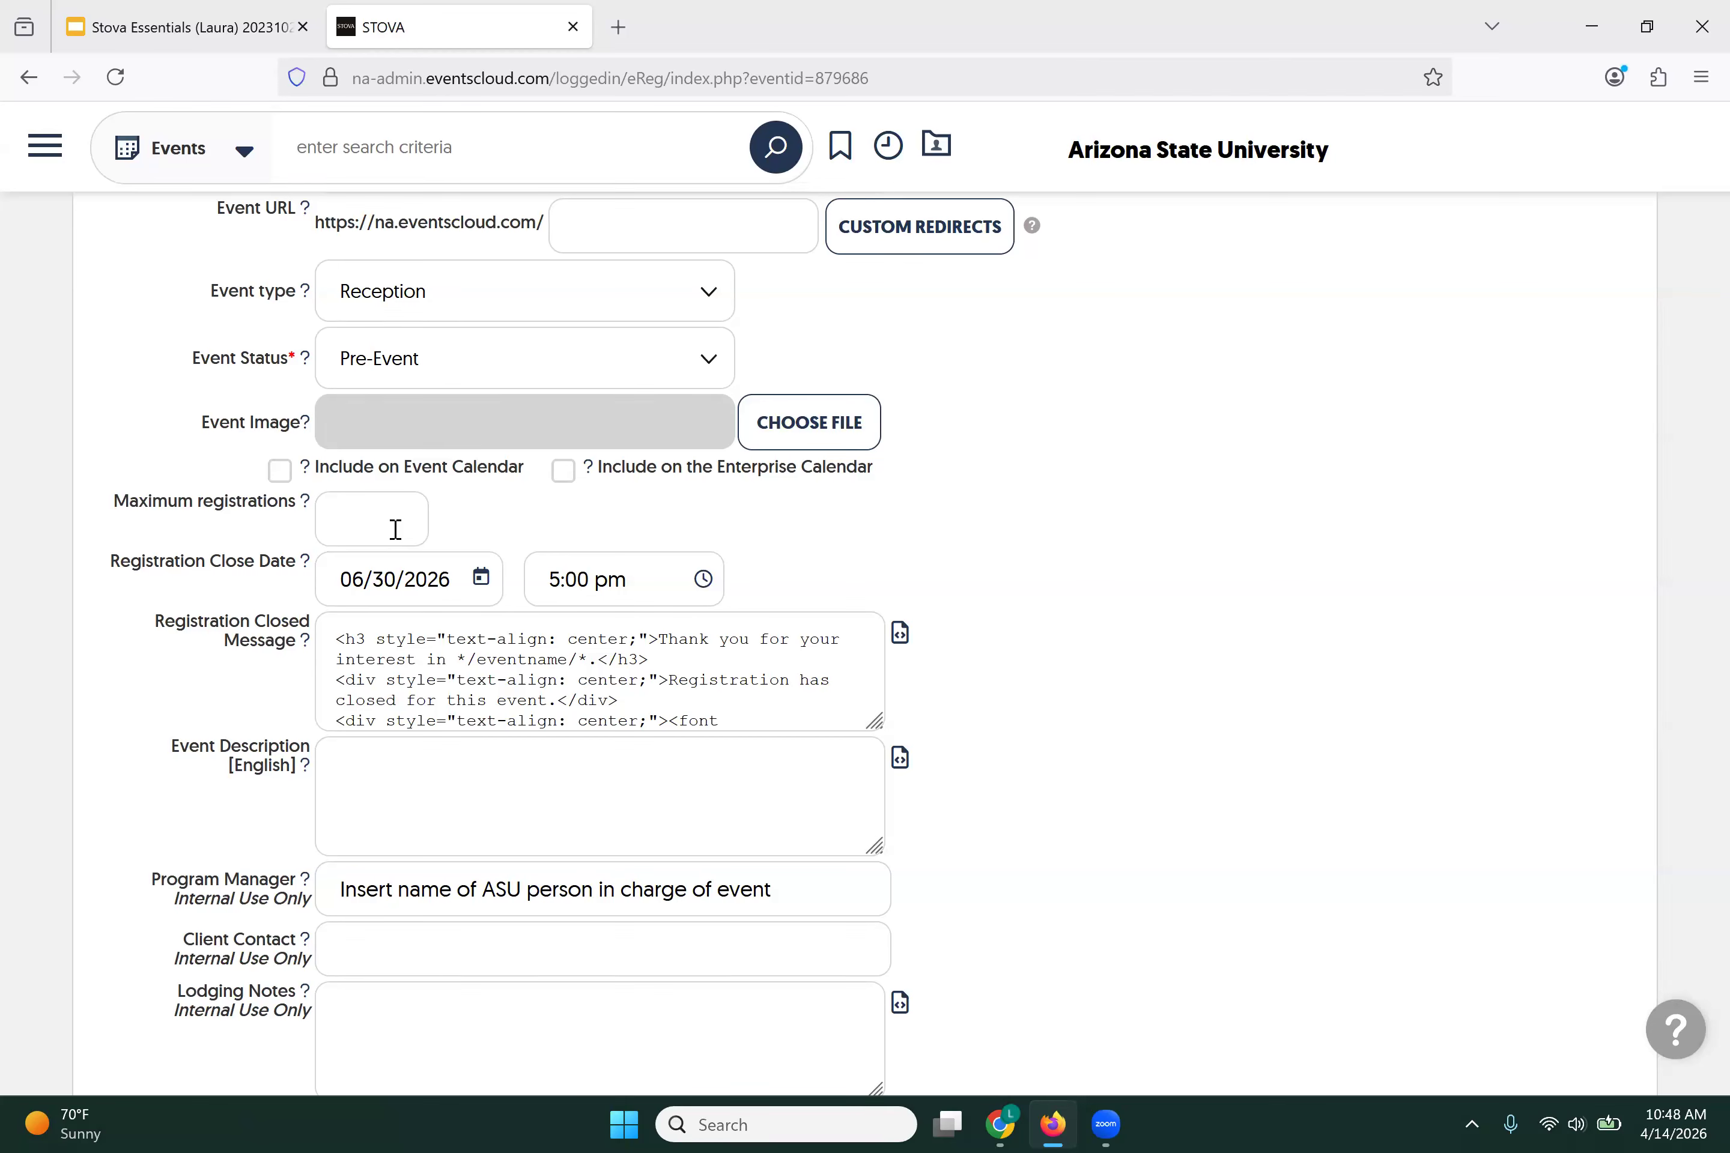
Step: Set maximum registrations to 100 and the registration close date to May 12, 2026
{"action": "left_click", "coordinate": [395, 530]}
{"action": "type", "text": "1"}
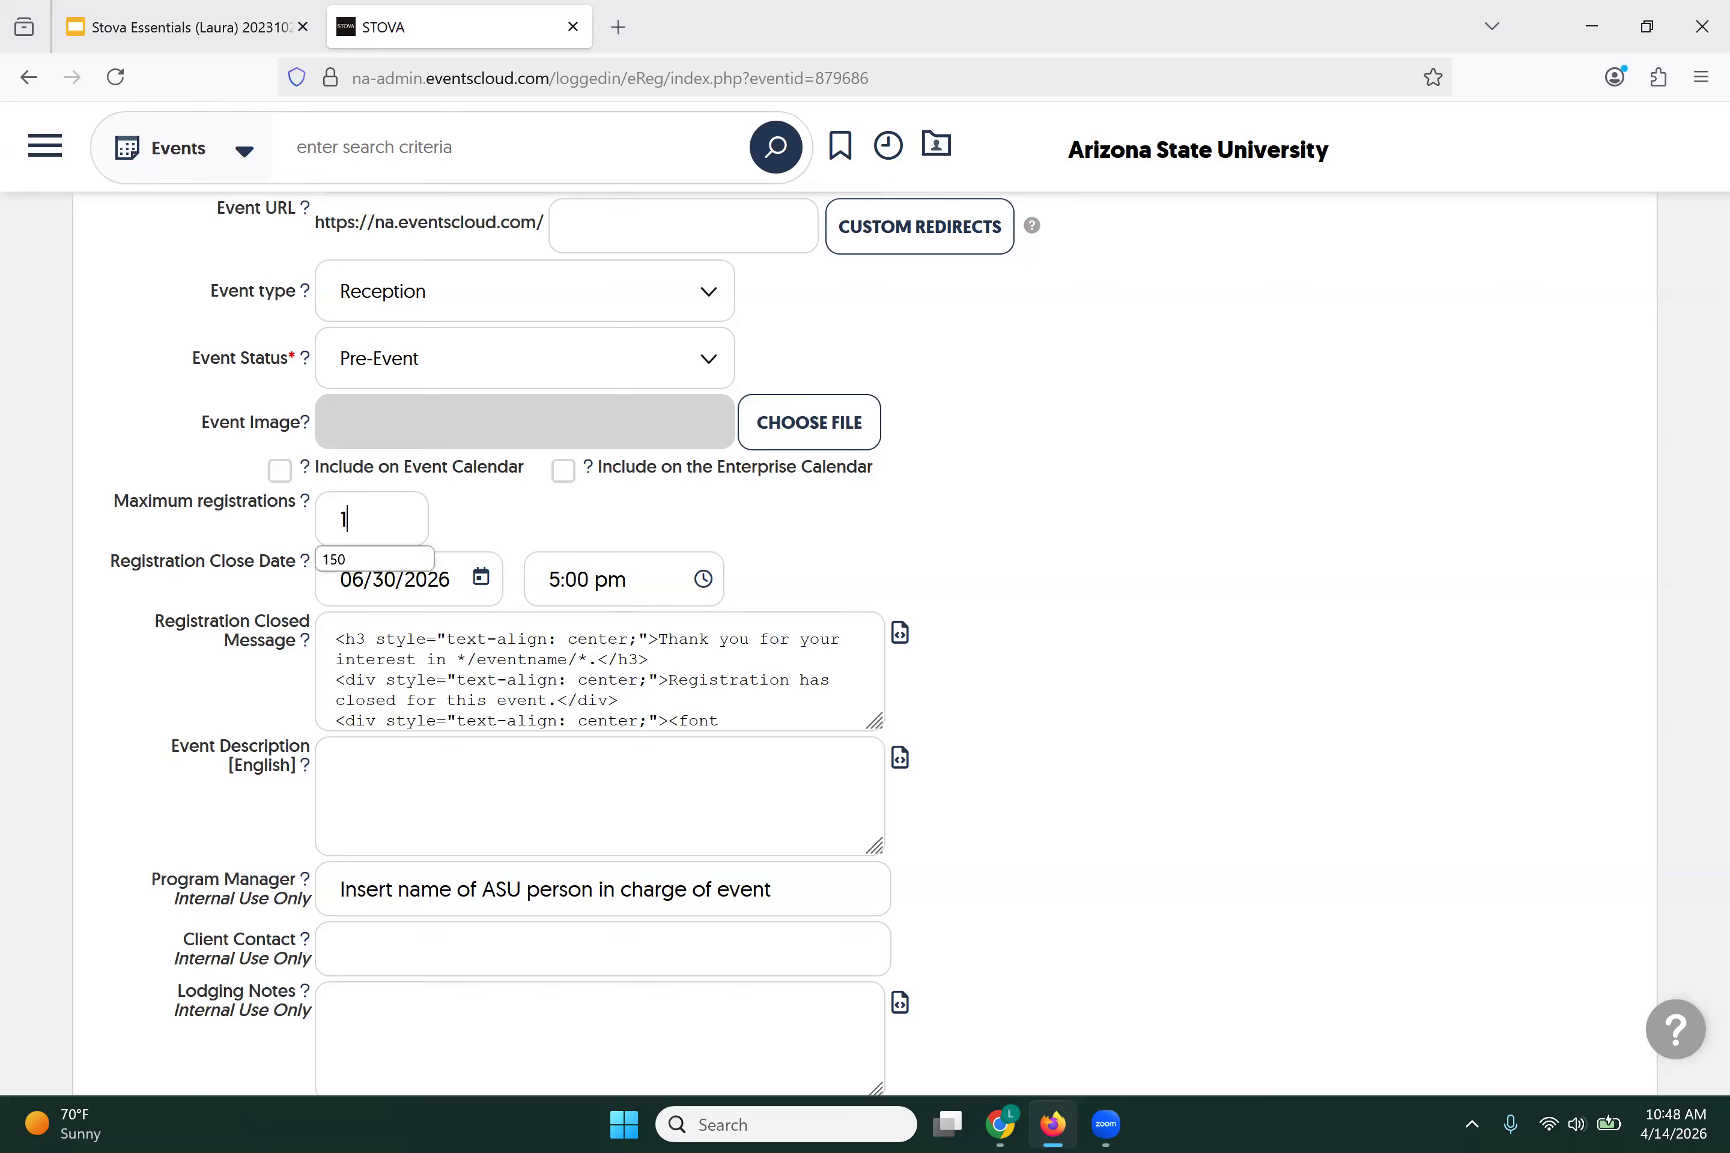
{"action": "type", "text": "00"}
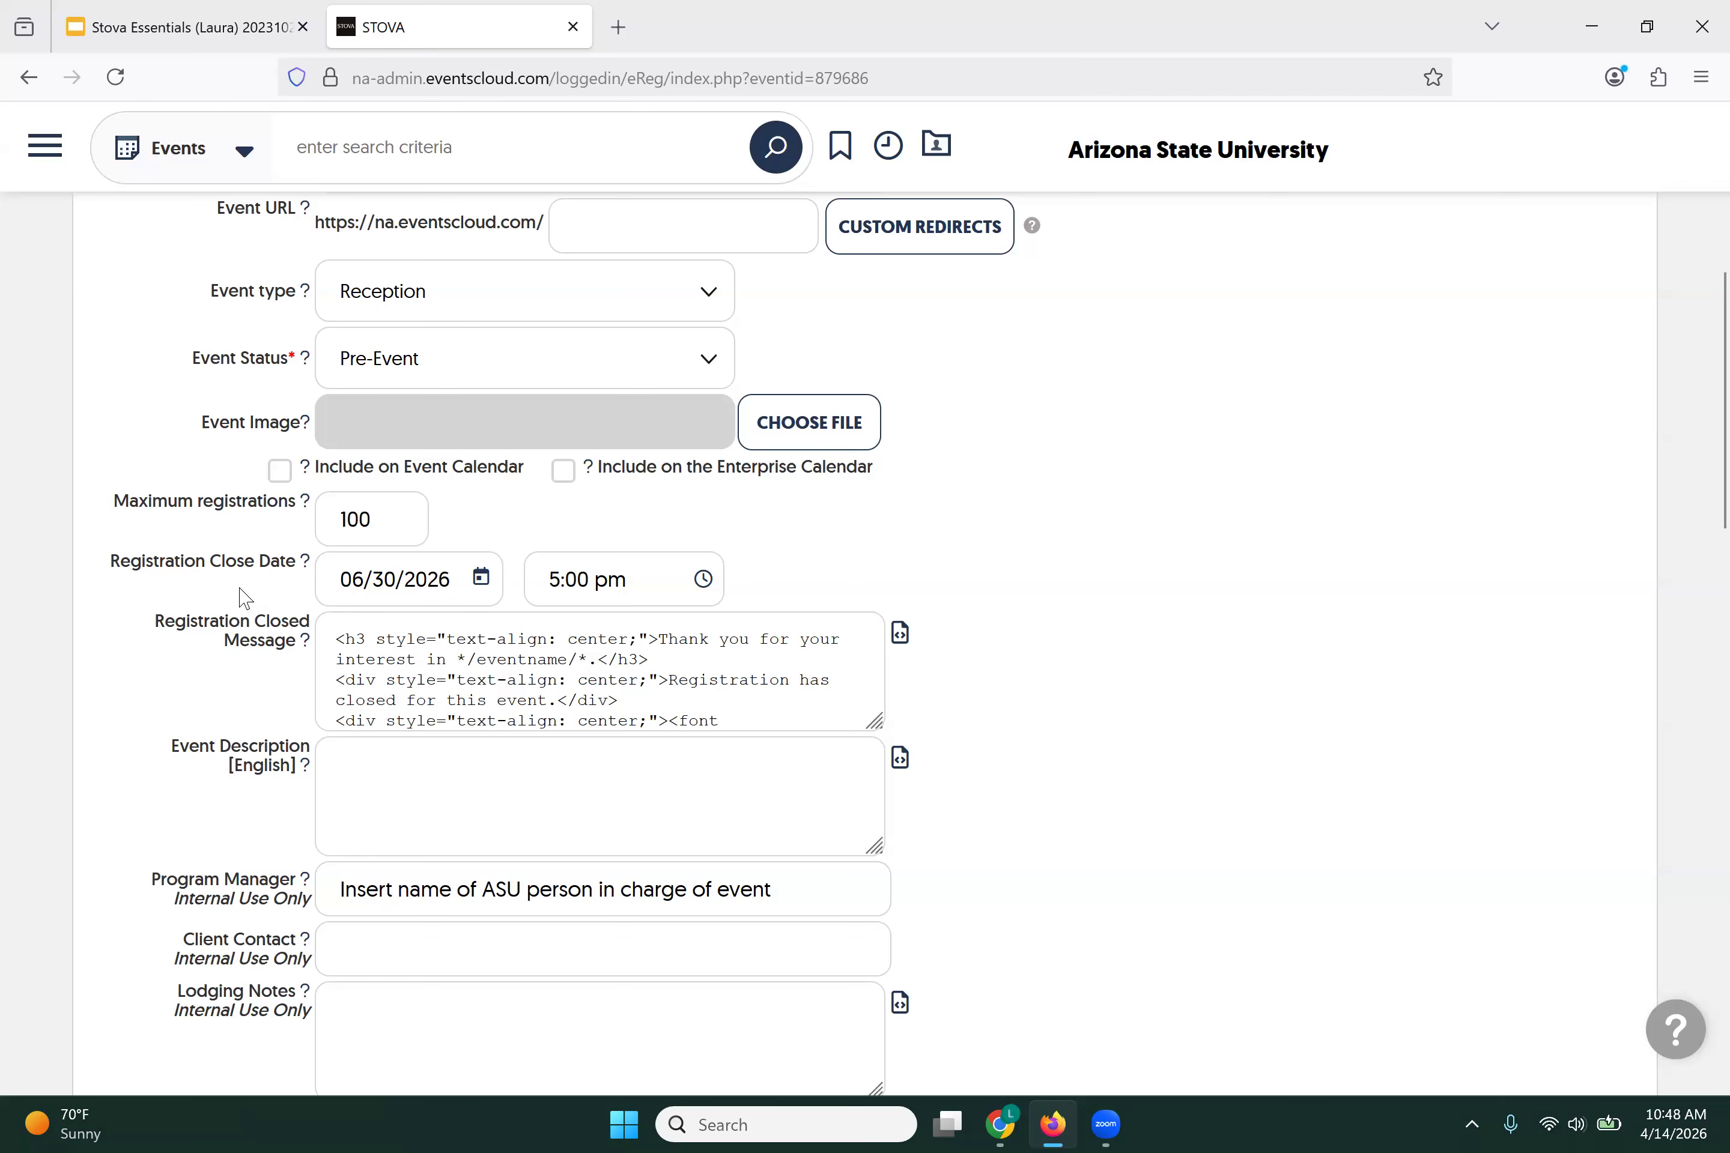
{"action": "left_click", "coordinate": [481, 578]}
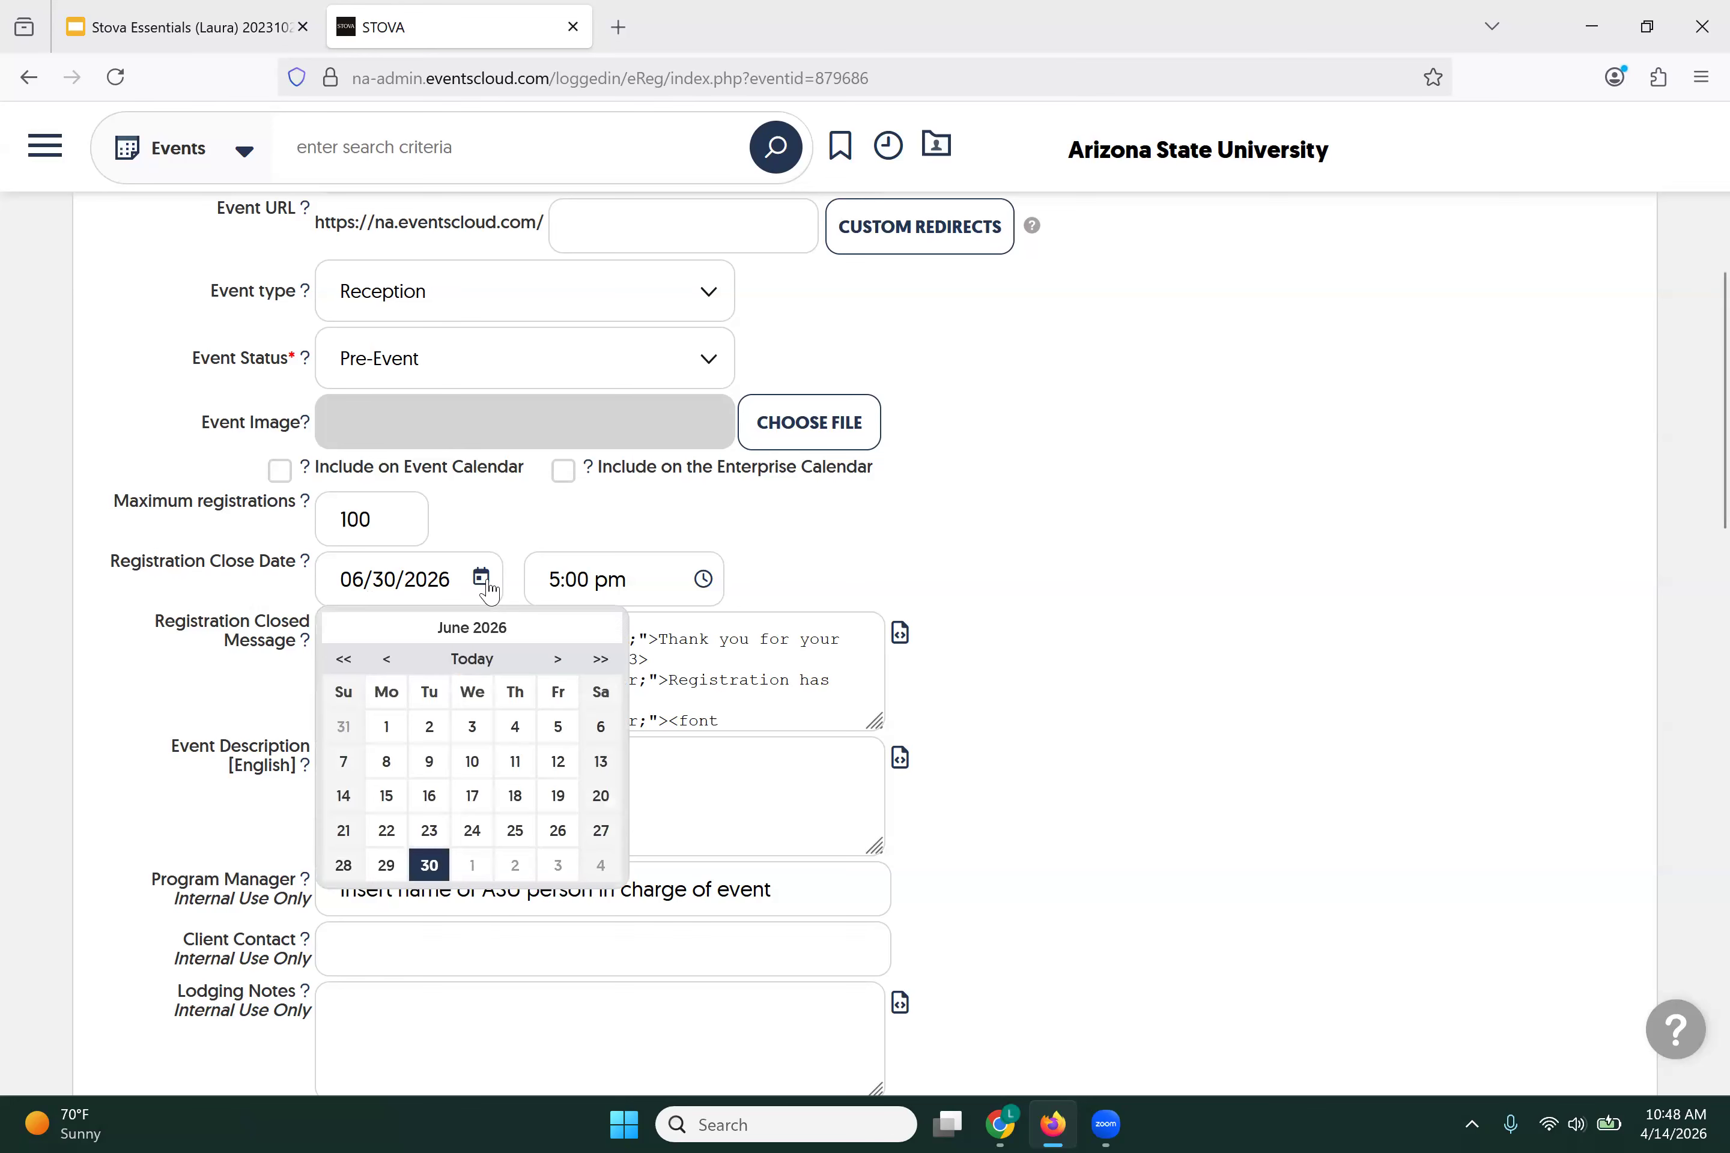
{"action": "left_click", "coordinate": [386, 660]}
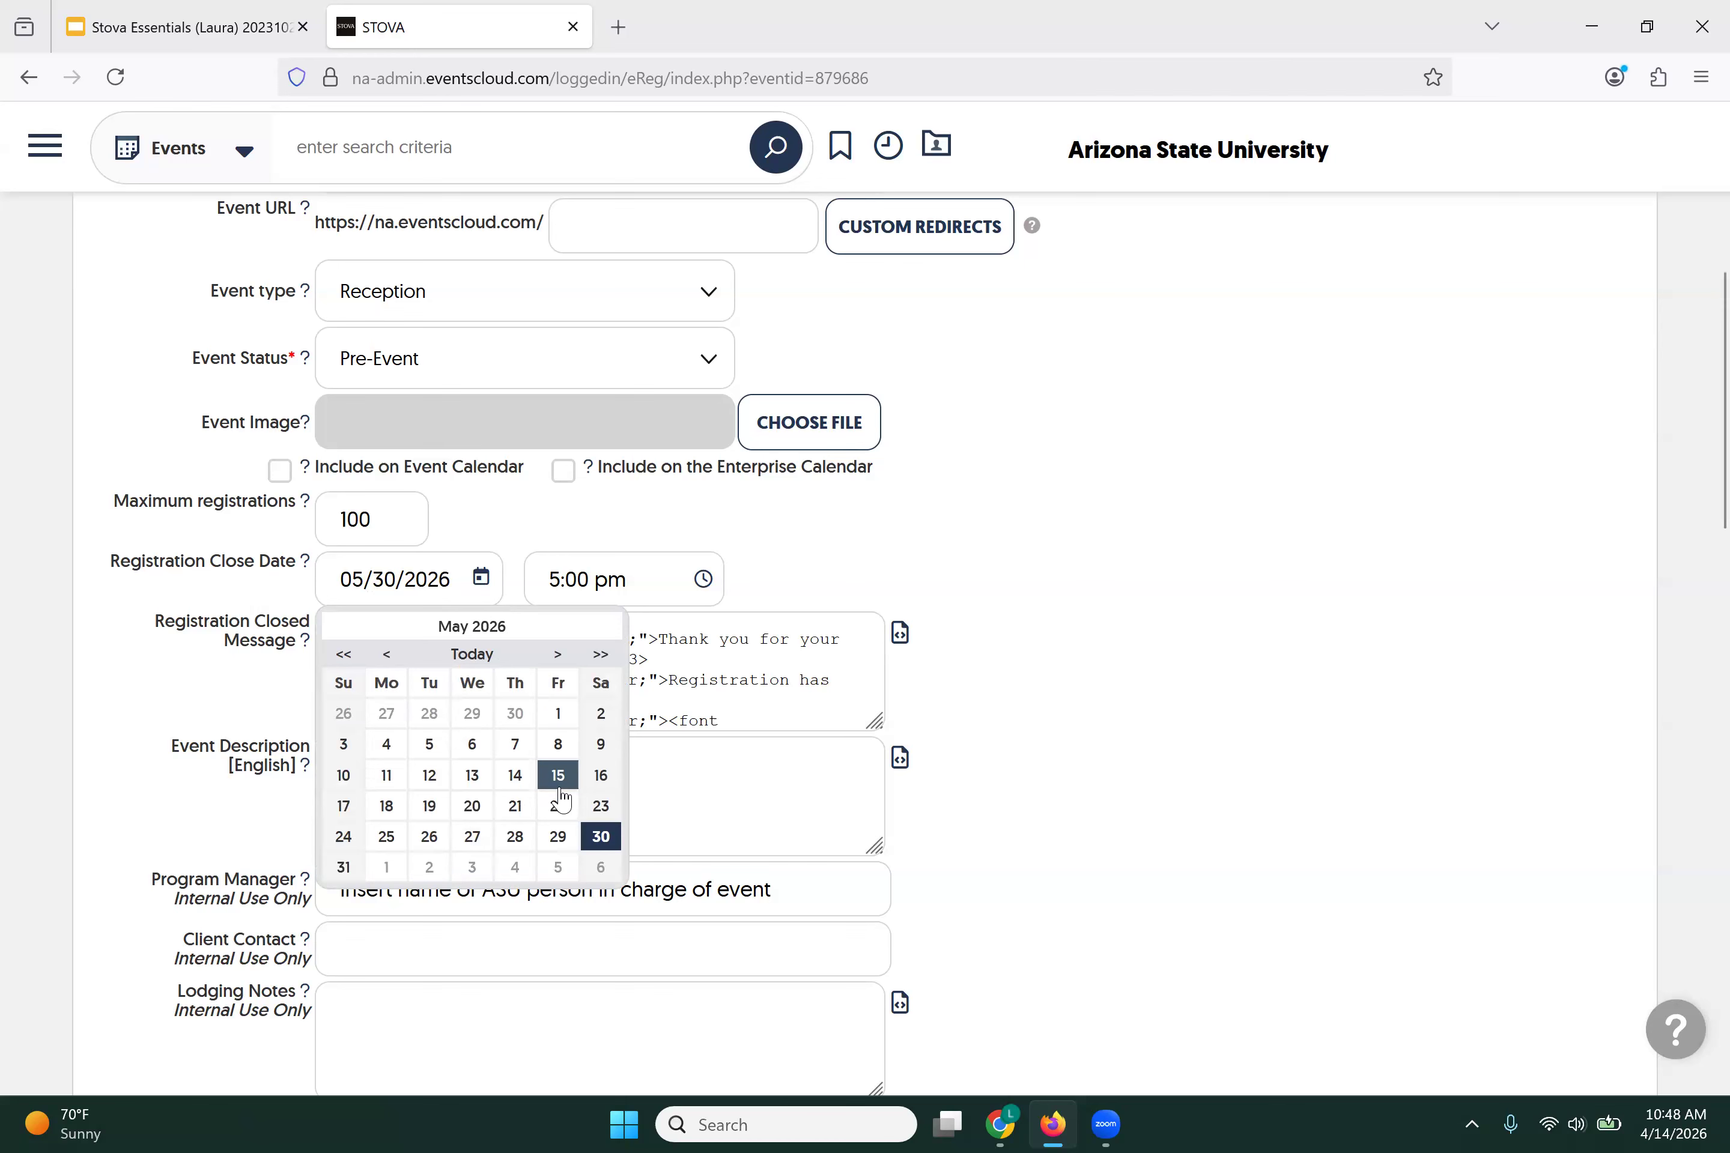
{"action": "left_click", "coordinate": [419, 773]}
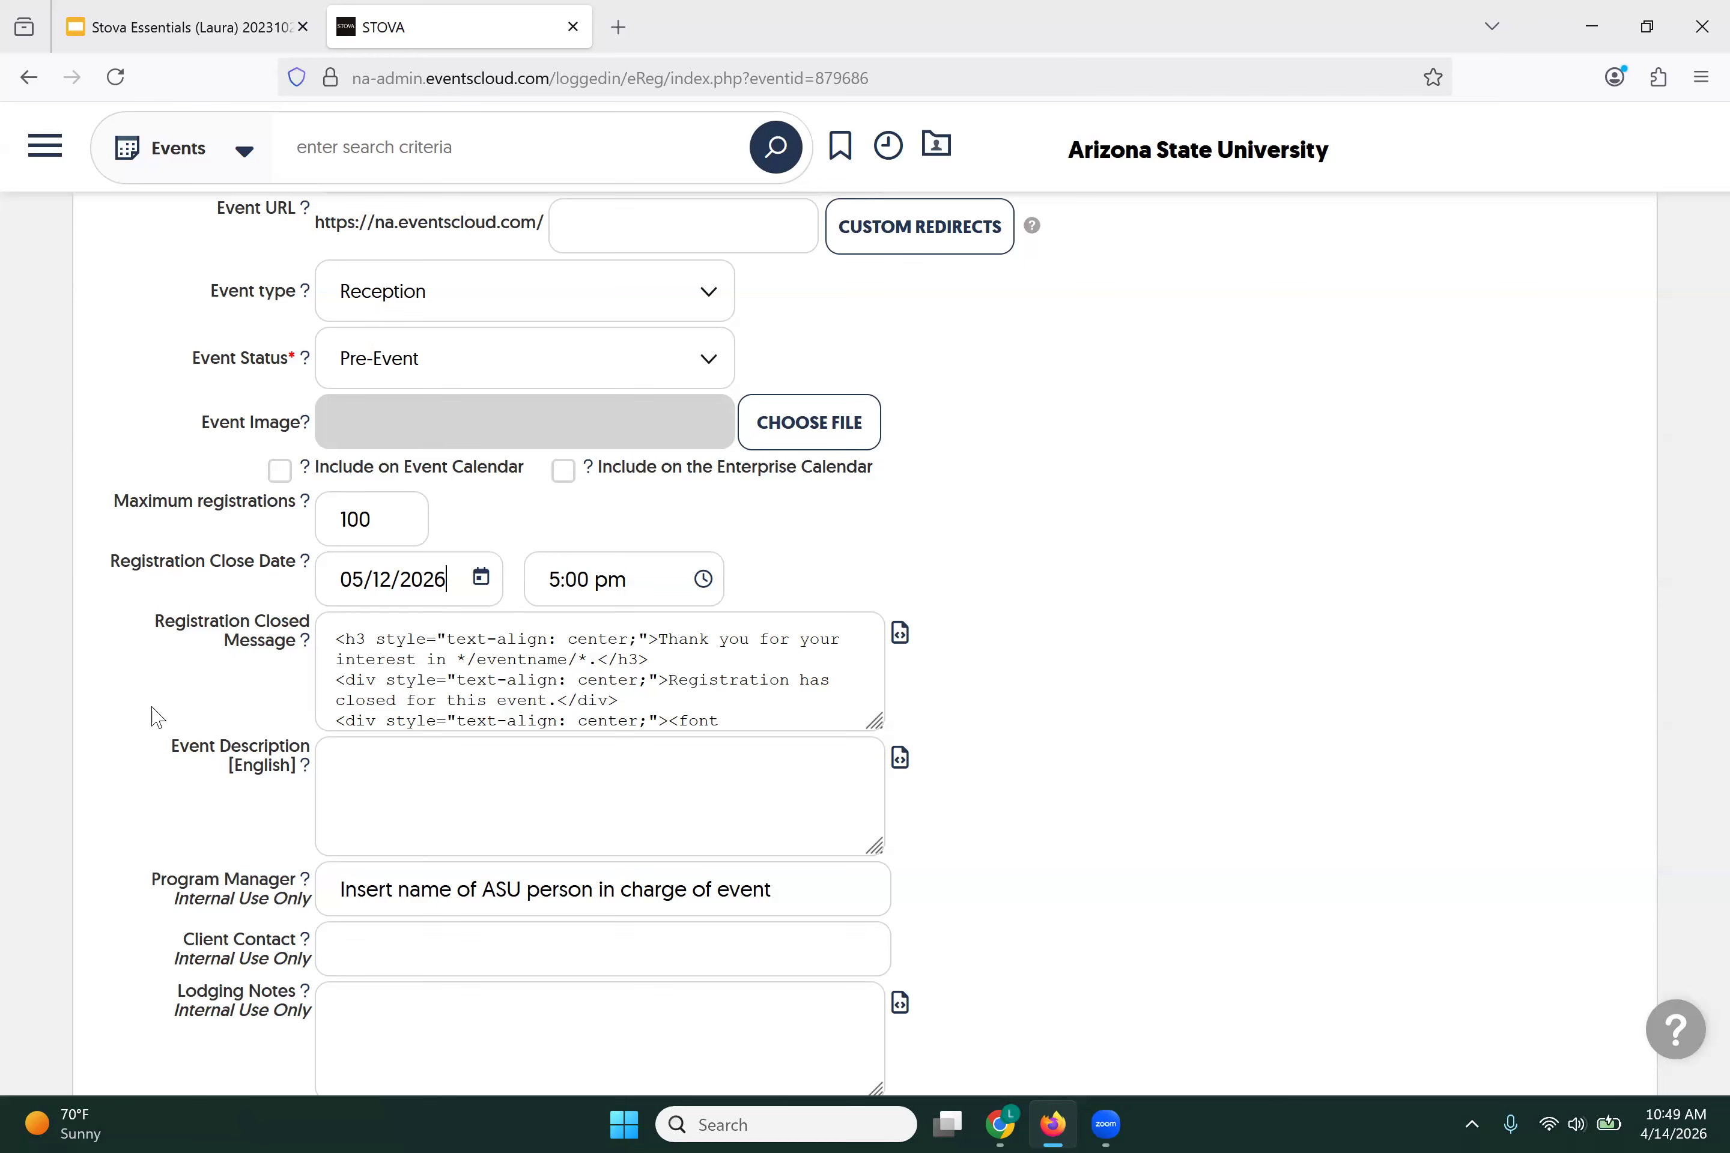
Step: Choose 11:45 pm as the registration close time
{"action": "left_click", "coordinate": [705, 591]}
{"action": "scroll", "coordinate": [560, 733], "scroll_direction": "down", "scroll_amount": 2}
{"action": "scroll", "coordinate": [560, 736], "scroll_direction": "down", "scroll_amount": 8}
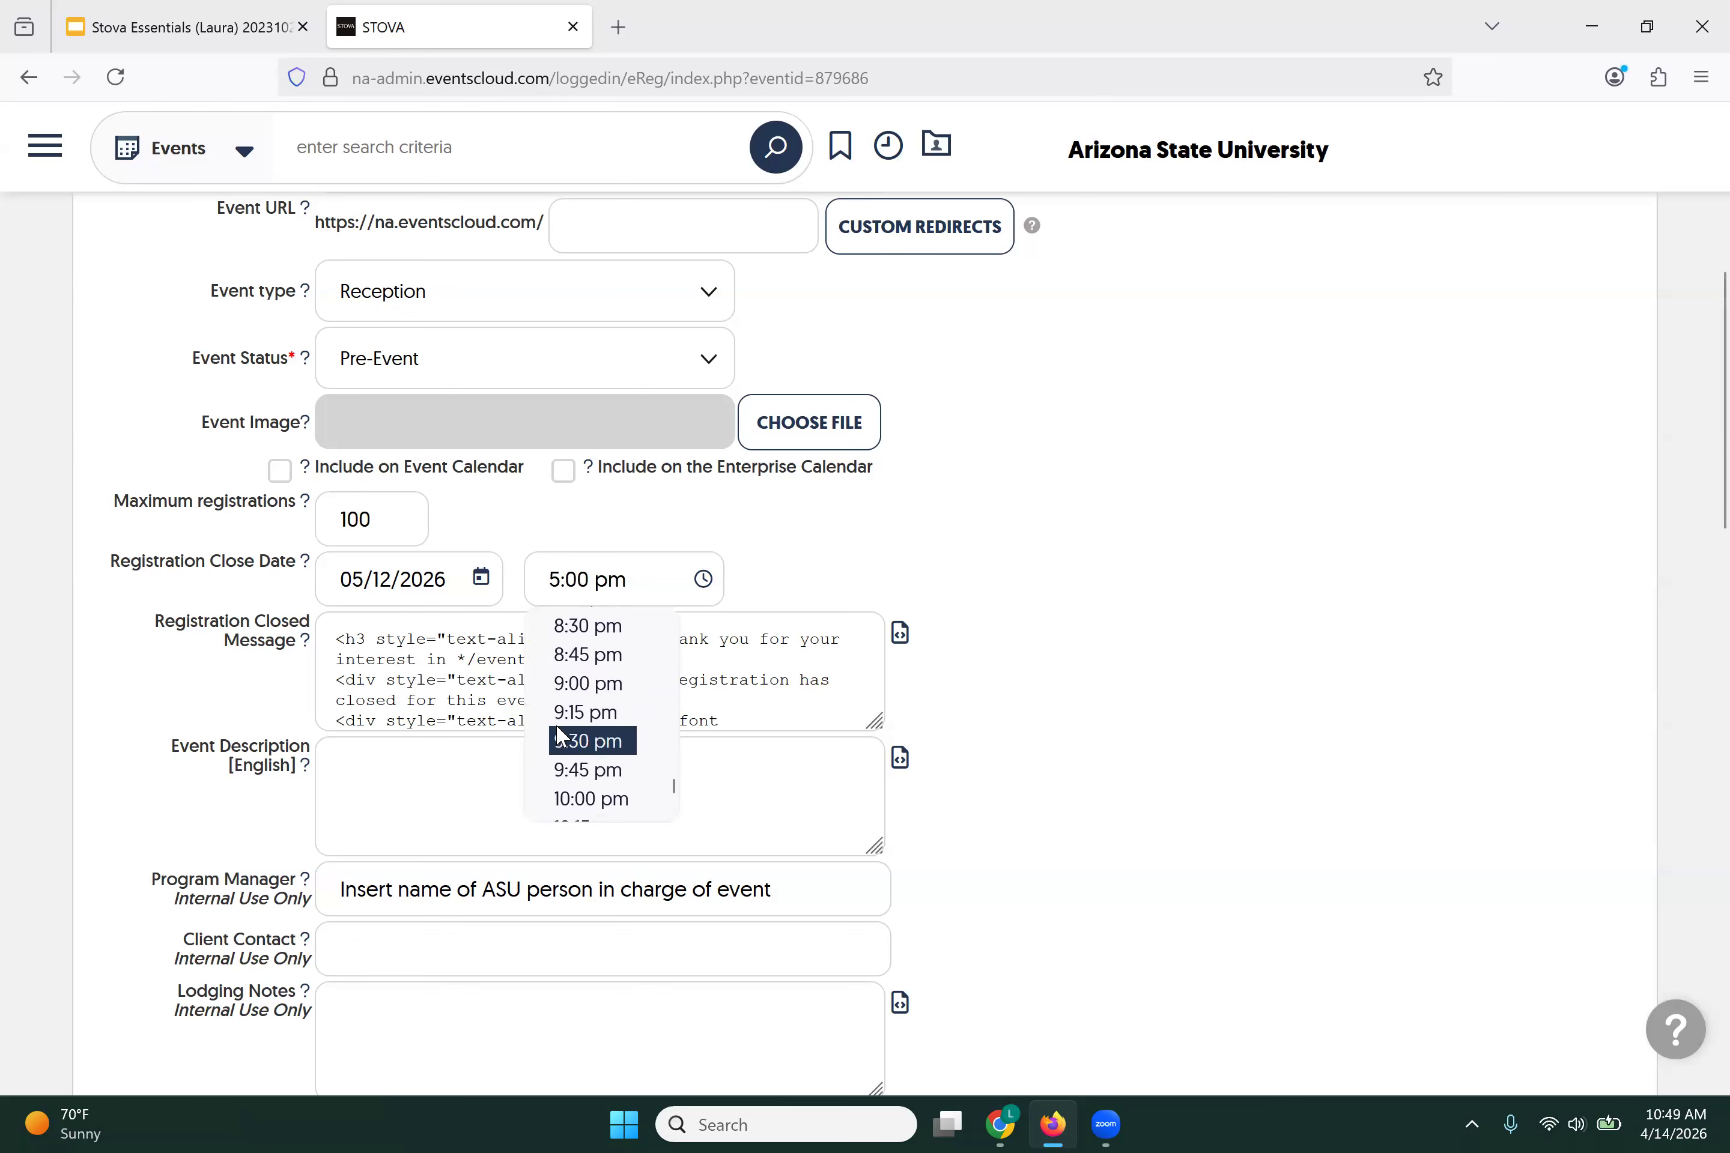
{"action": "left_click", "coordinate": [588, 792]}
{"action": "left_click", "coordinate": [133, 678]}
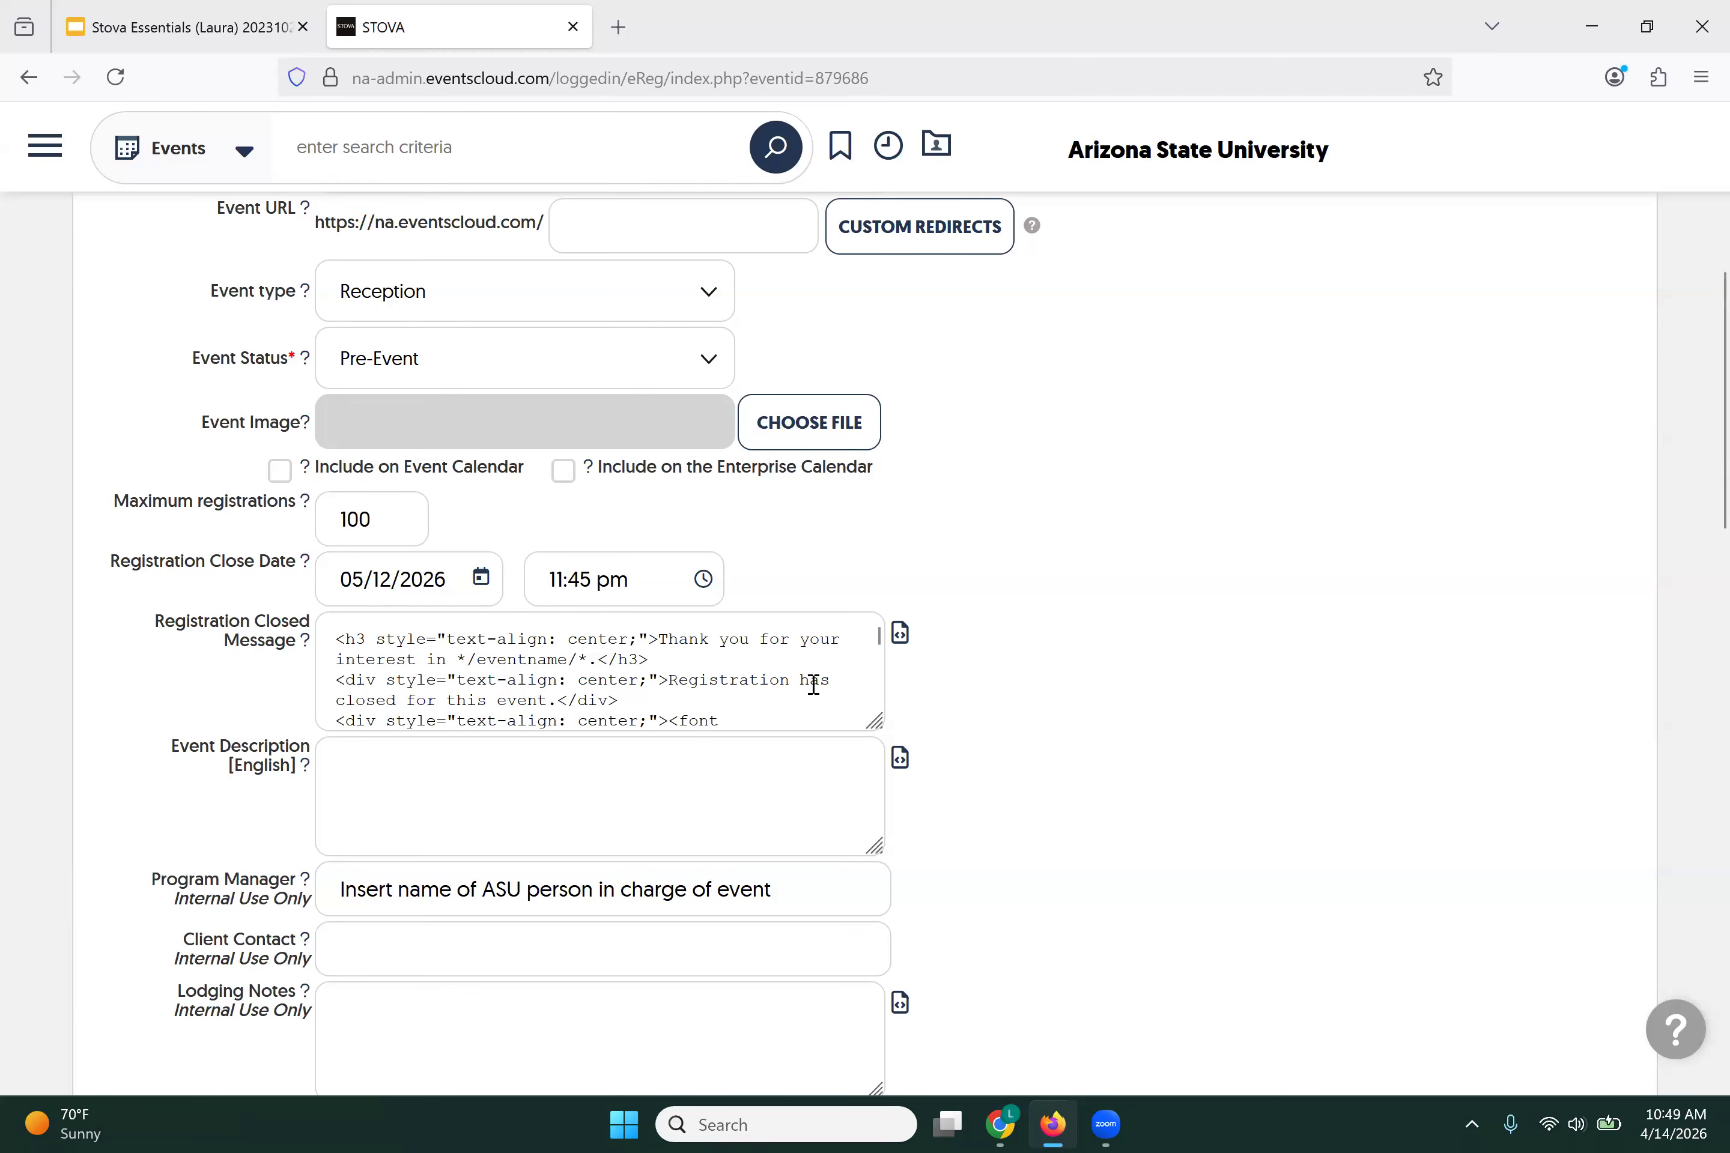
Step: Open the Registration Closed Message in the Content Editor, toggling Source view on and back off
{"action": "left_click", "coordinate": [899, 634]}
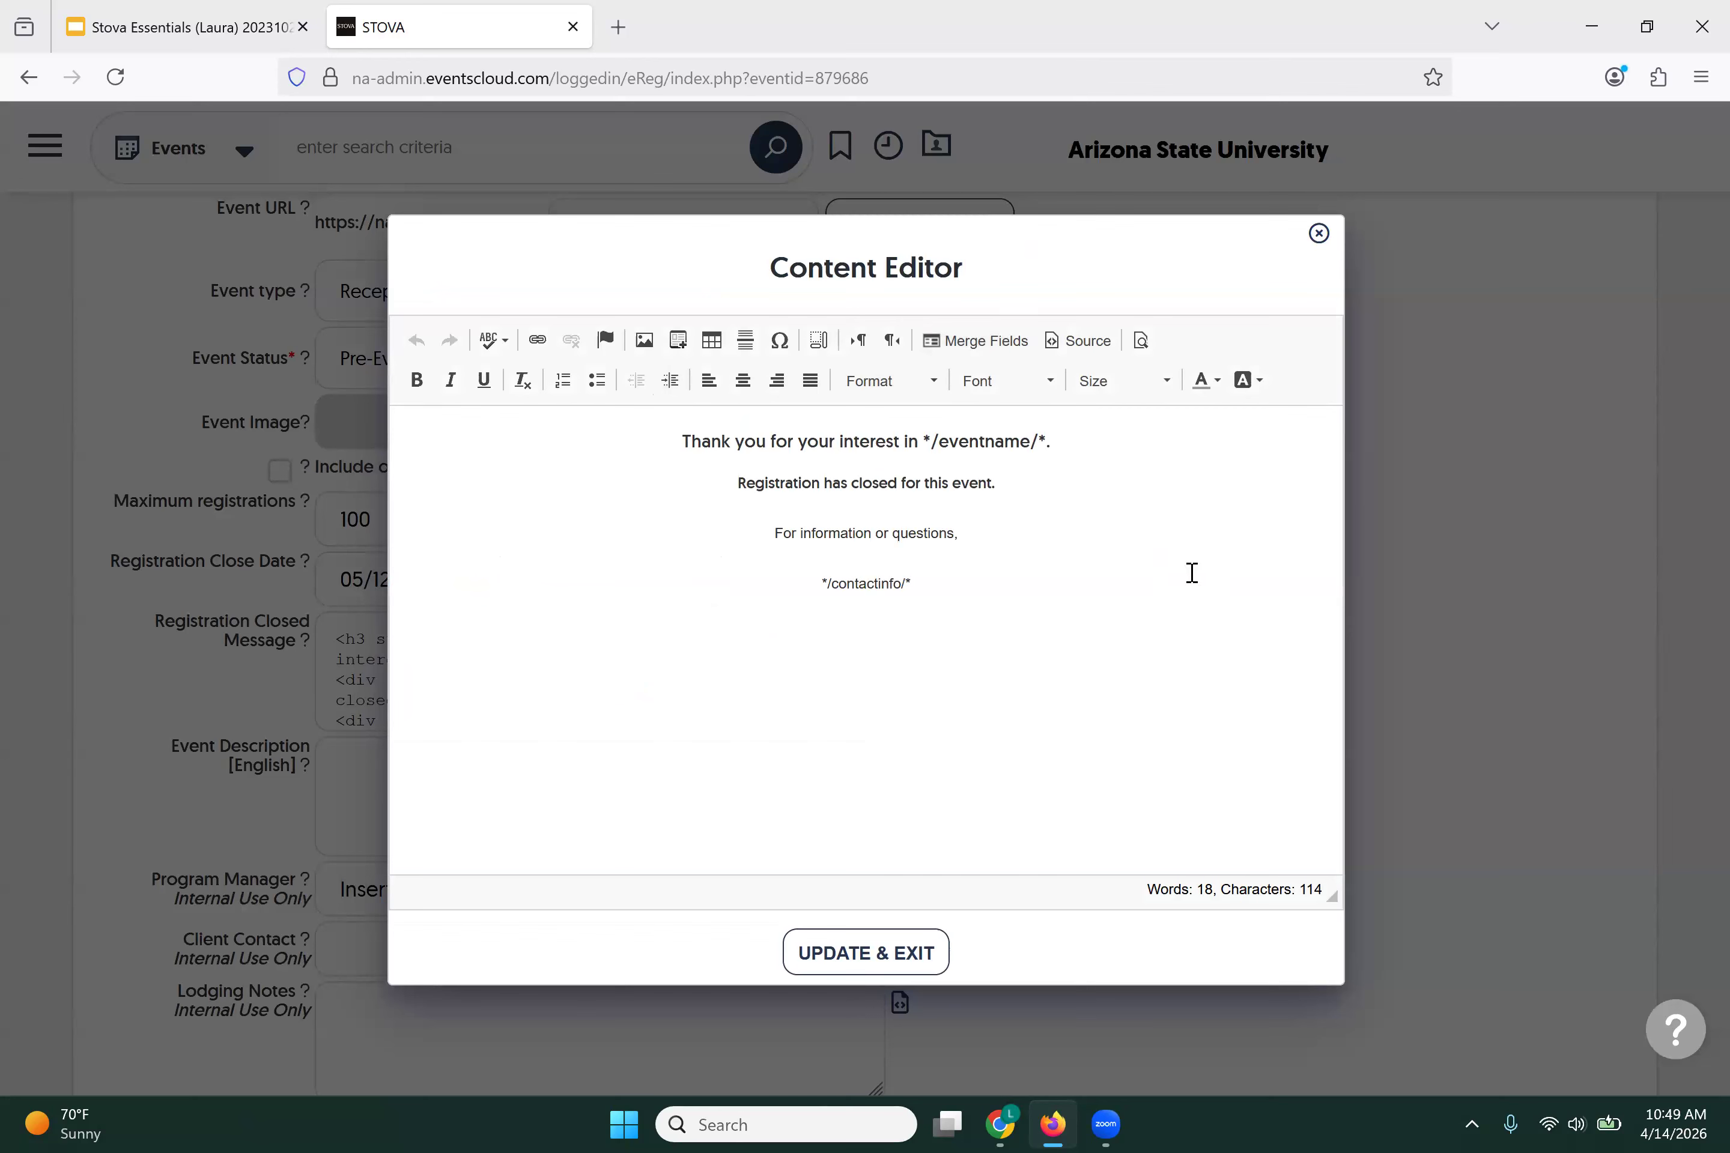
{"action": "left_click", "coordinate": [1088, 342]}
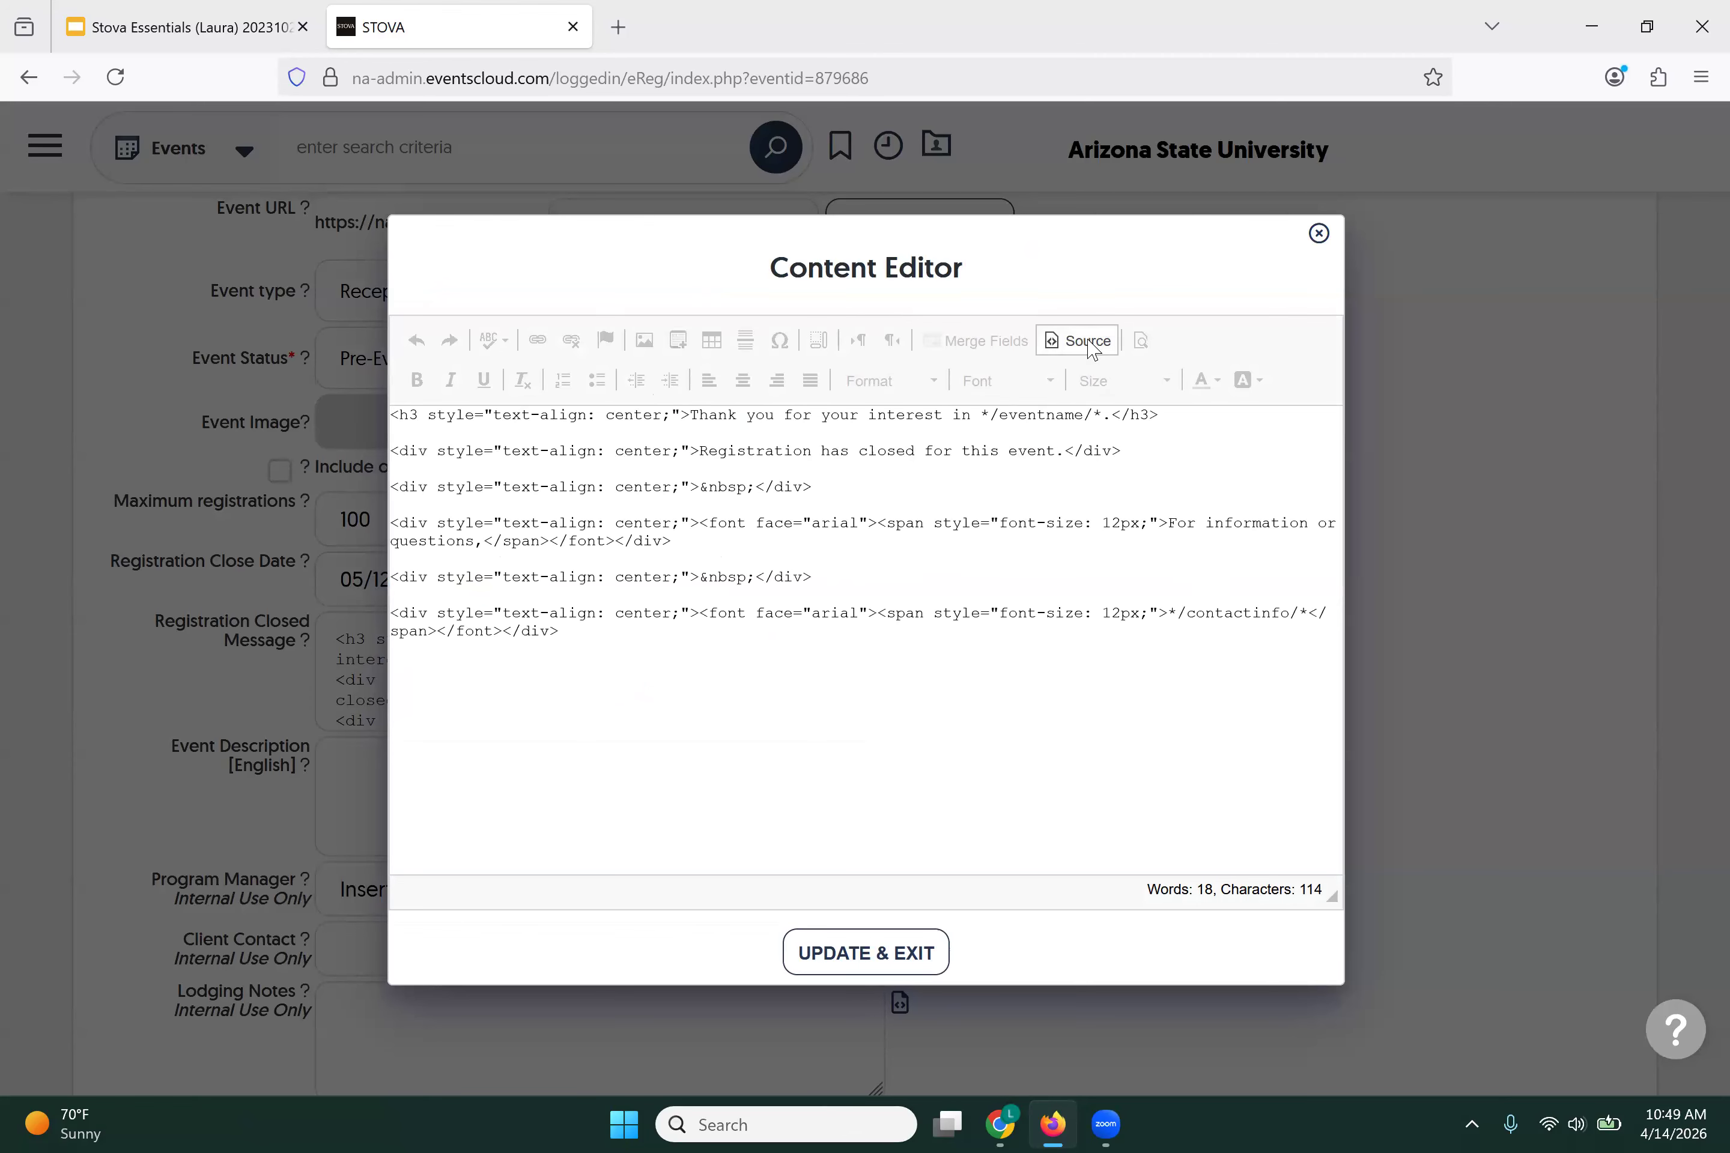
{"action": "left_click", "coordinate": [1088, 342]}
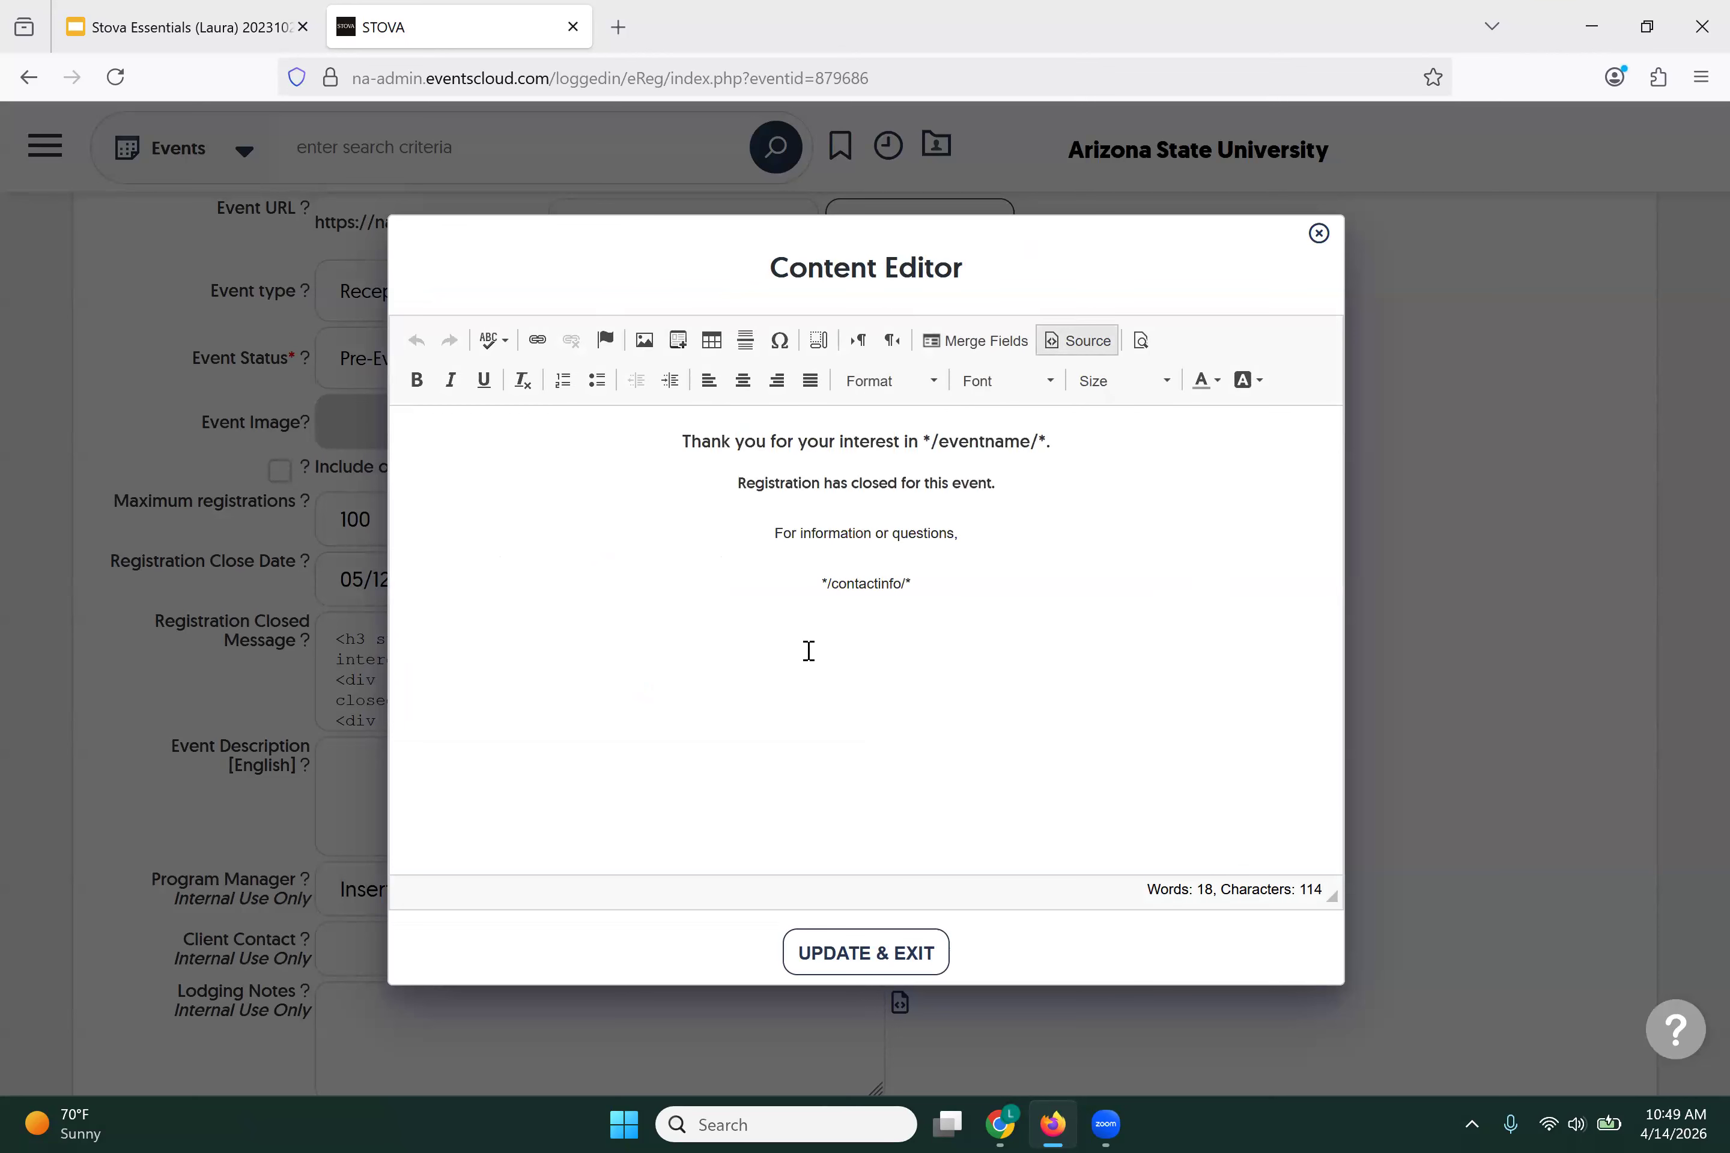
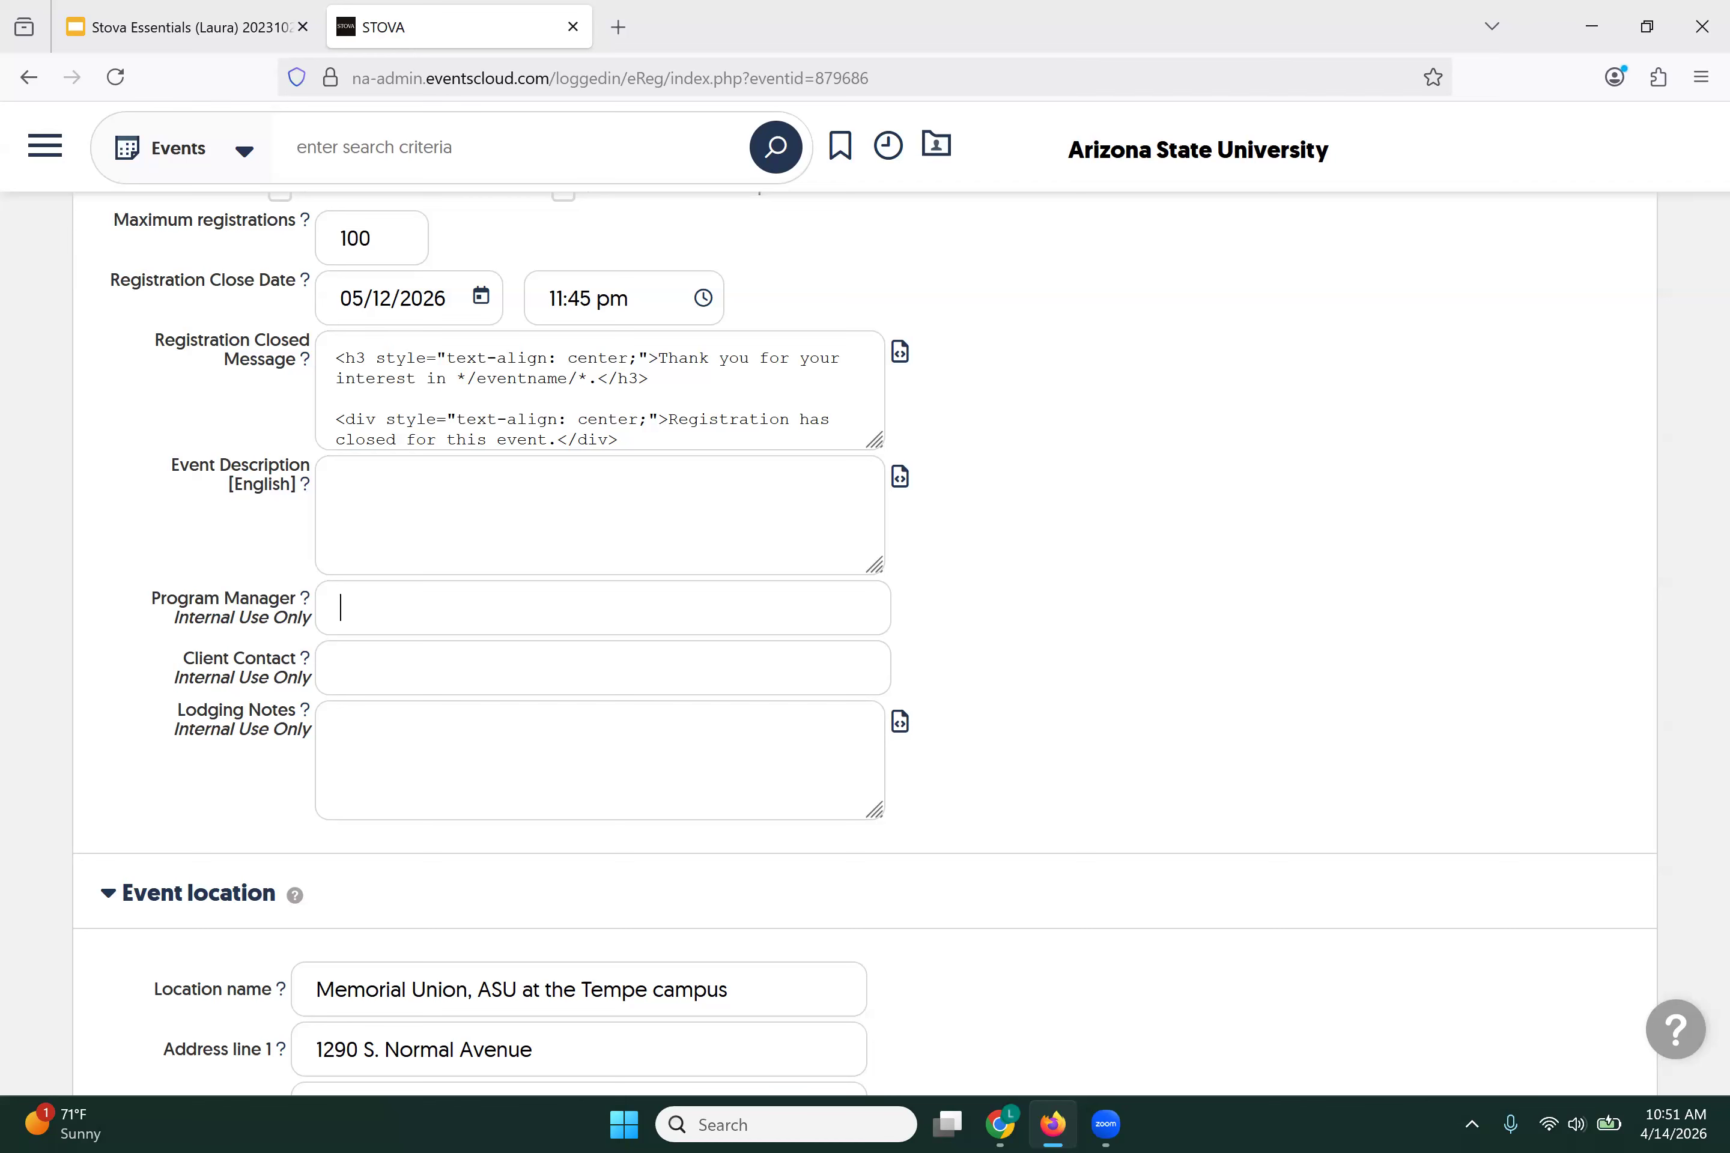
Step: Fill the Program Manager field with the organiser's name from the autocomplete suggestion
{"action": "type", "text": "Laura"}
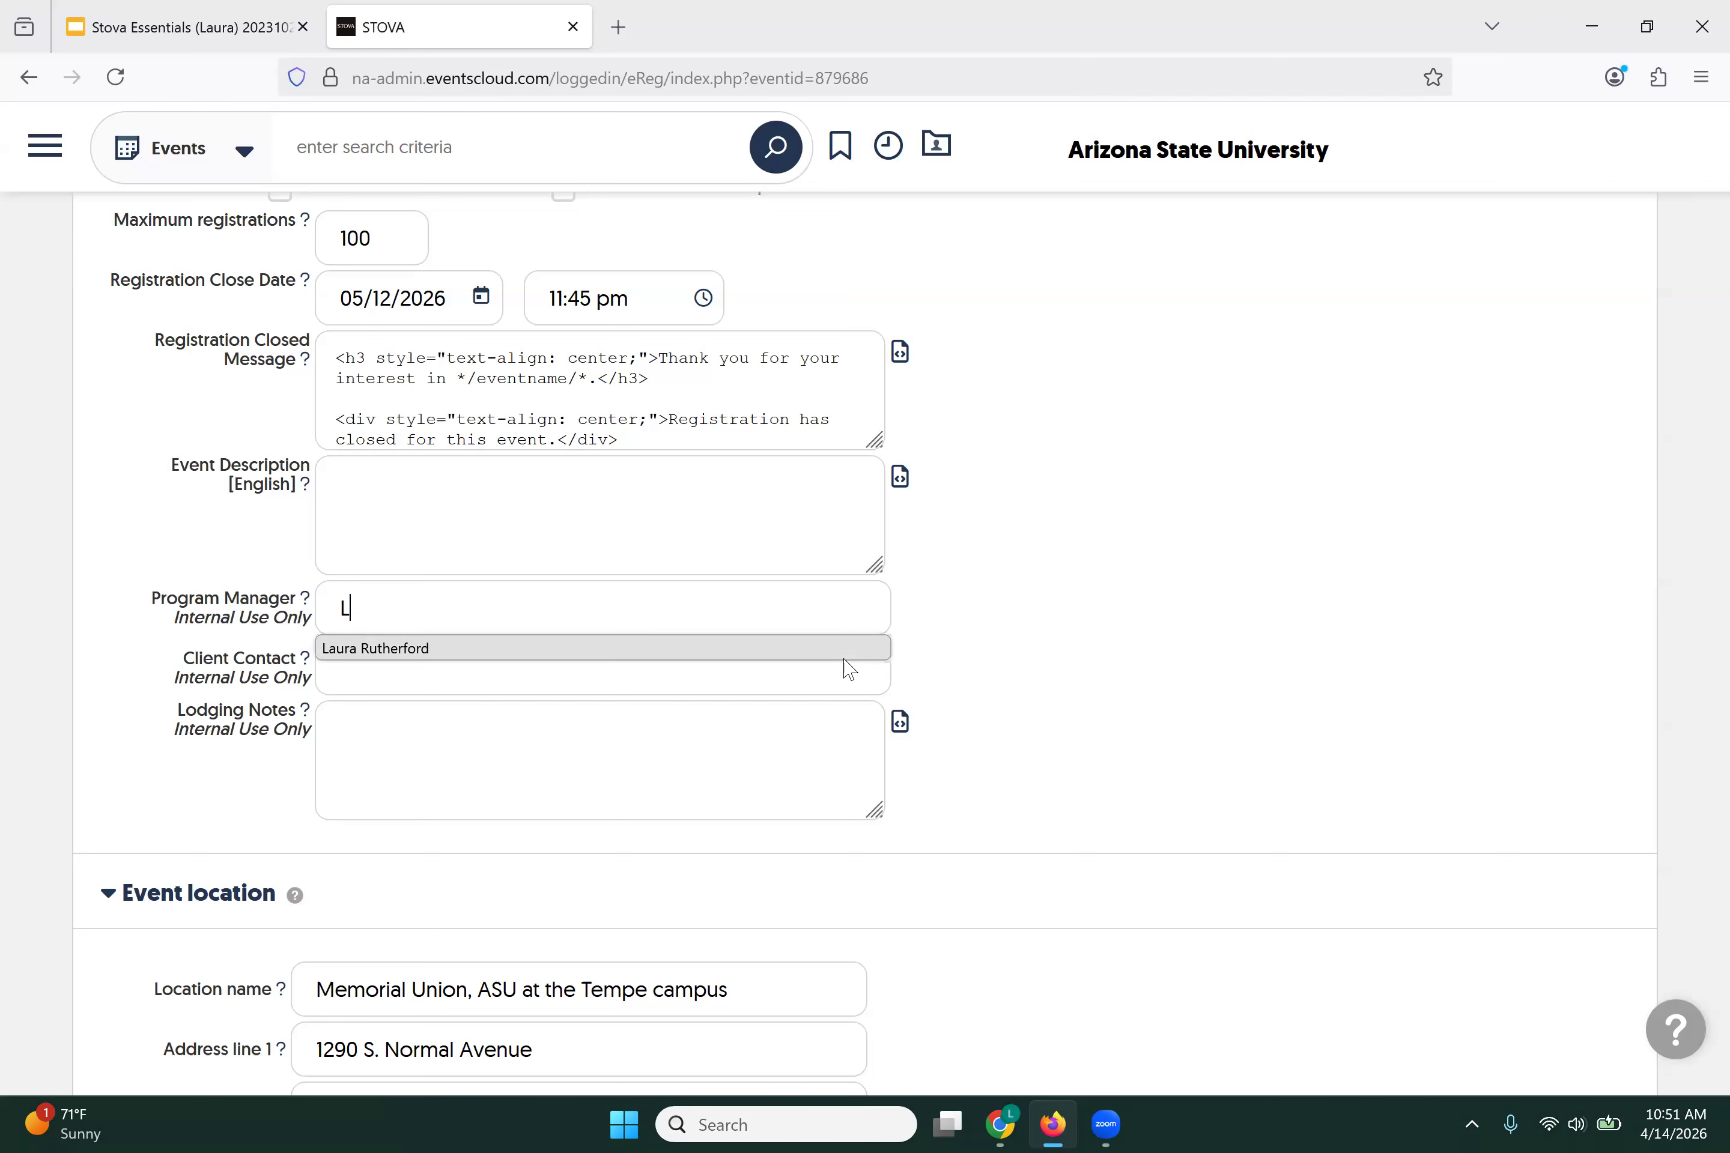
{"action": "left_click", "coordinate": [701, 648]}
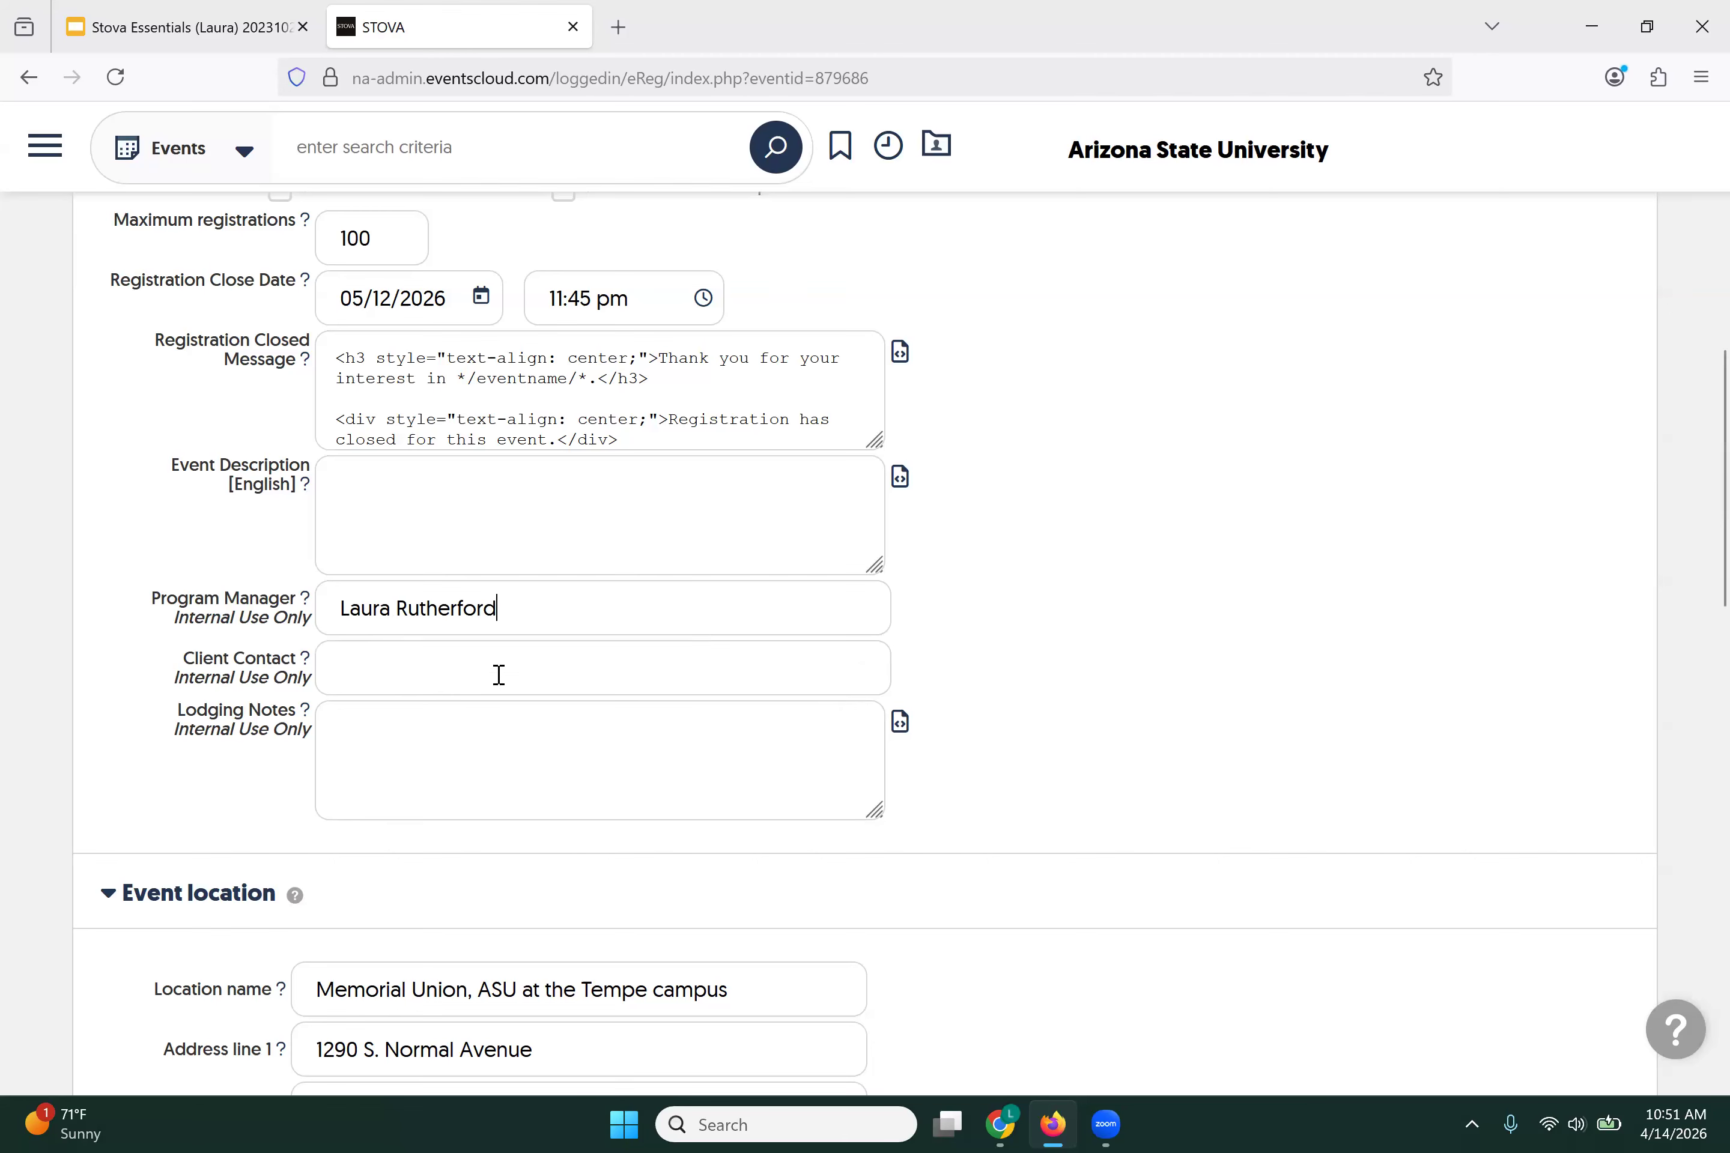
{"action": "scroll", "coordinate": [526, 696], "scroll_direction": "down", "scroll_amount": 5}
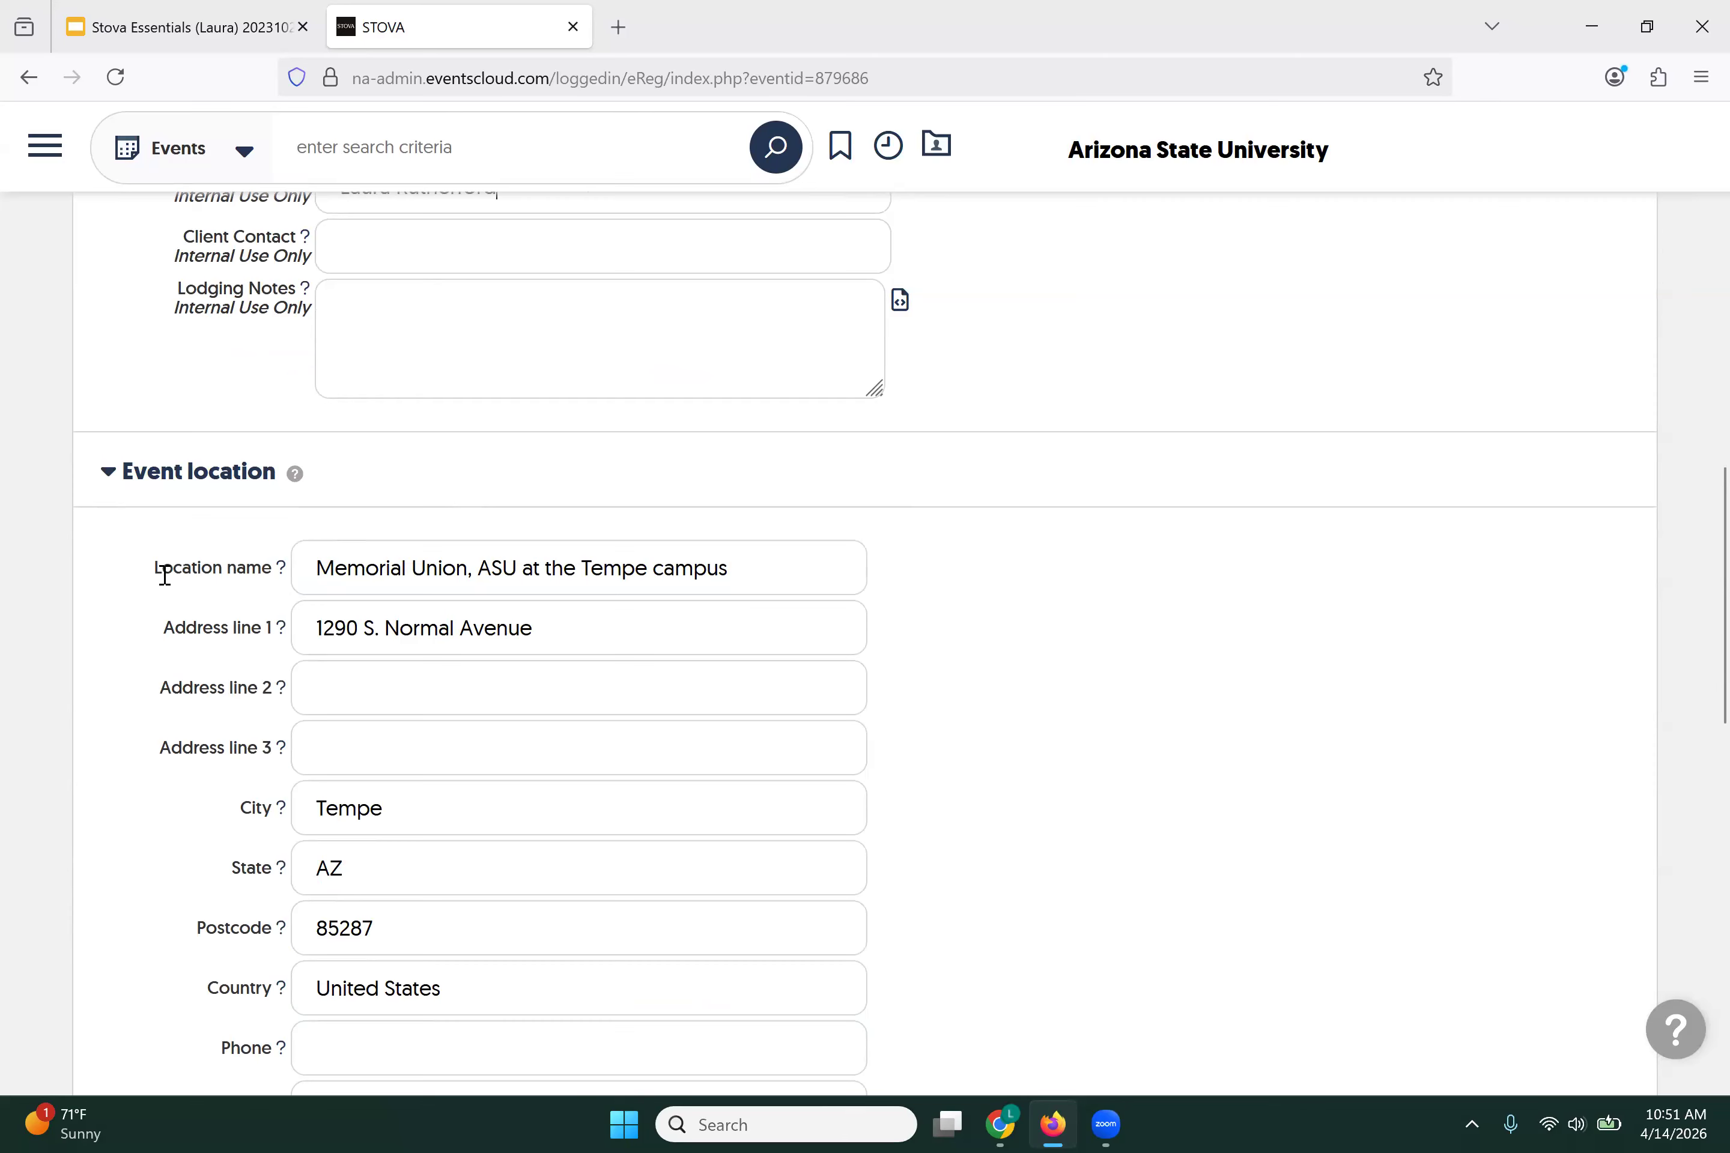
{"action": "scroll", "coordinate": [179, 573], "scroll_direction": "down", "scroll_amount": 2}
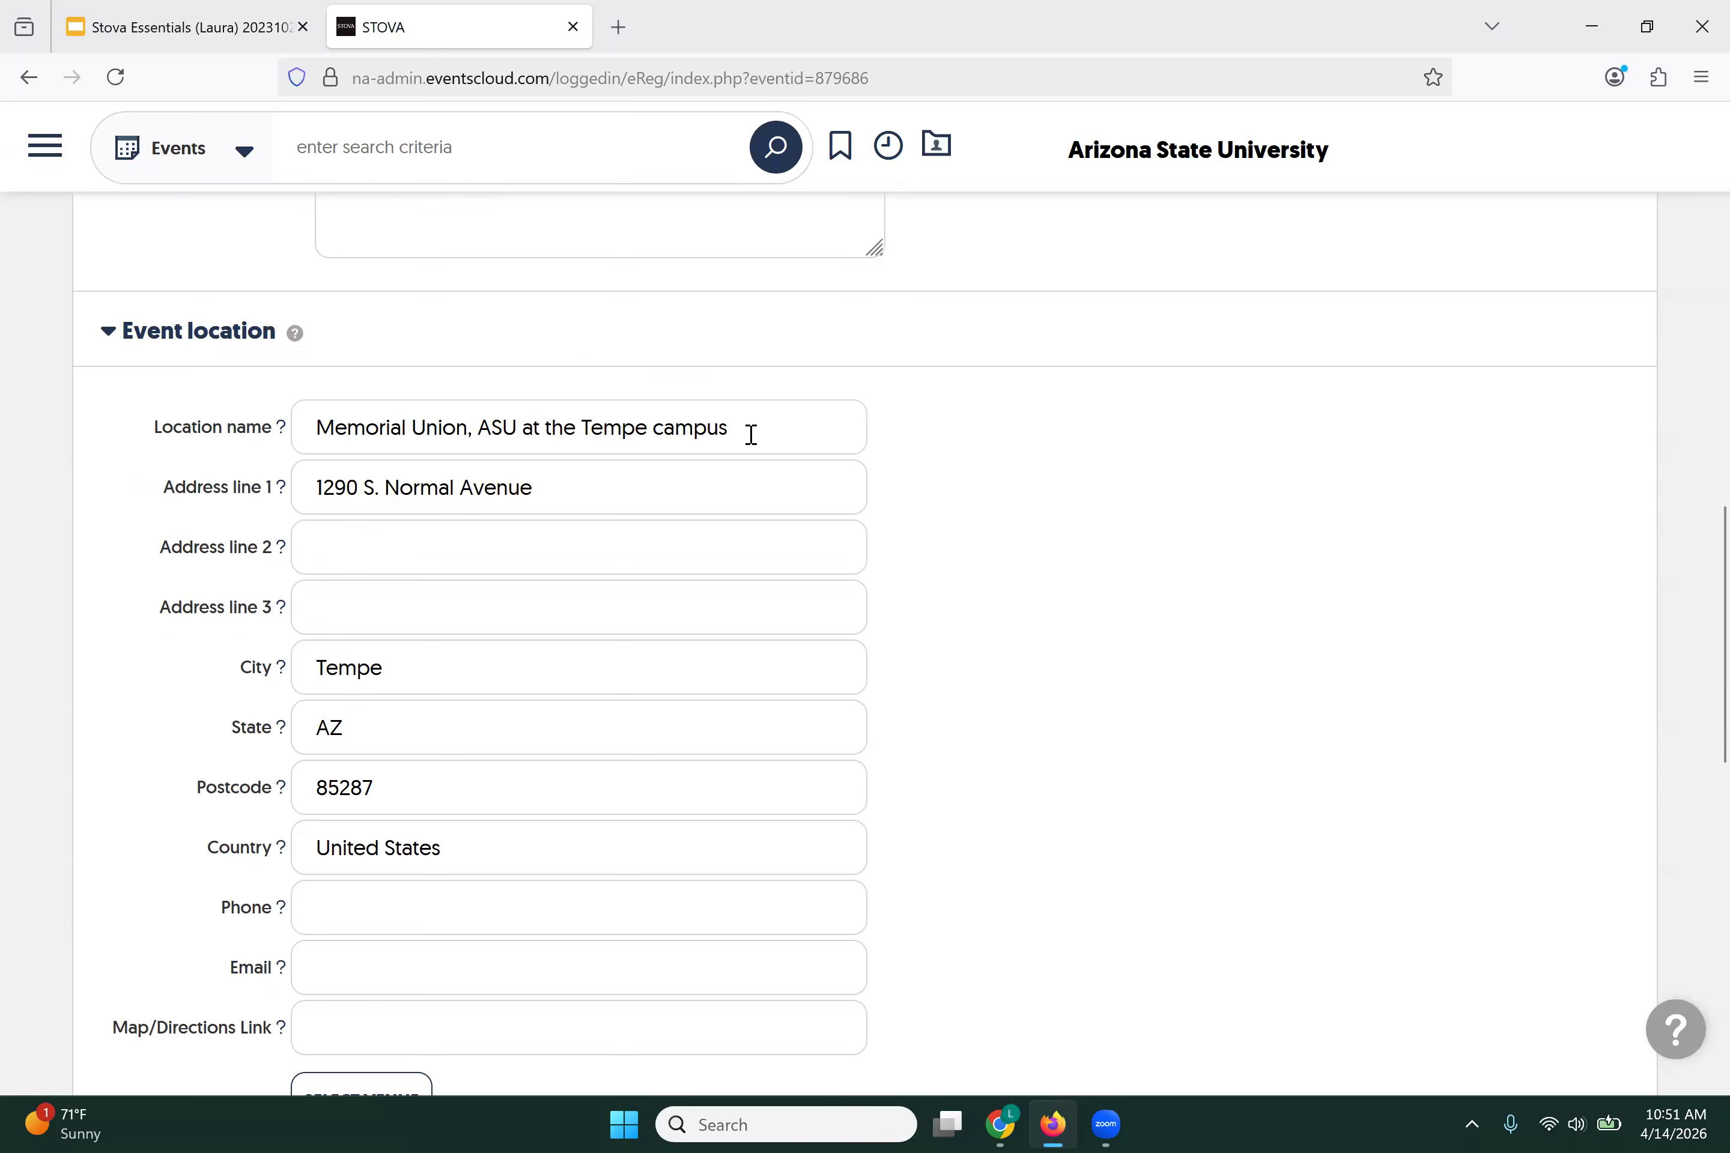
Step: Set address line 1 to Alumni Lounge and address line 2 to 1290 S. Normal Avenue
{"action": "left_click_drag", "start_coordinate": [308, 486], "coordinate": [552, 489]}
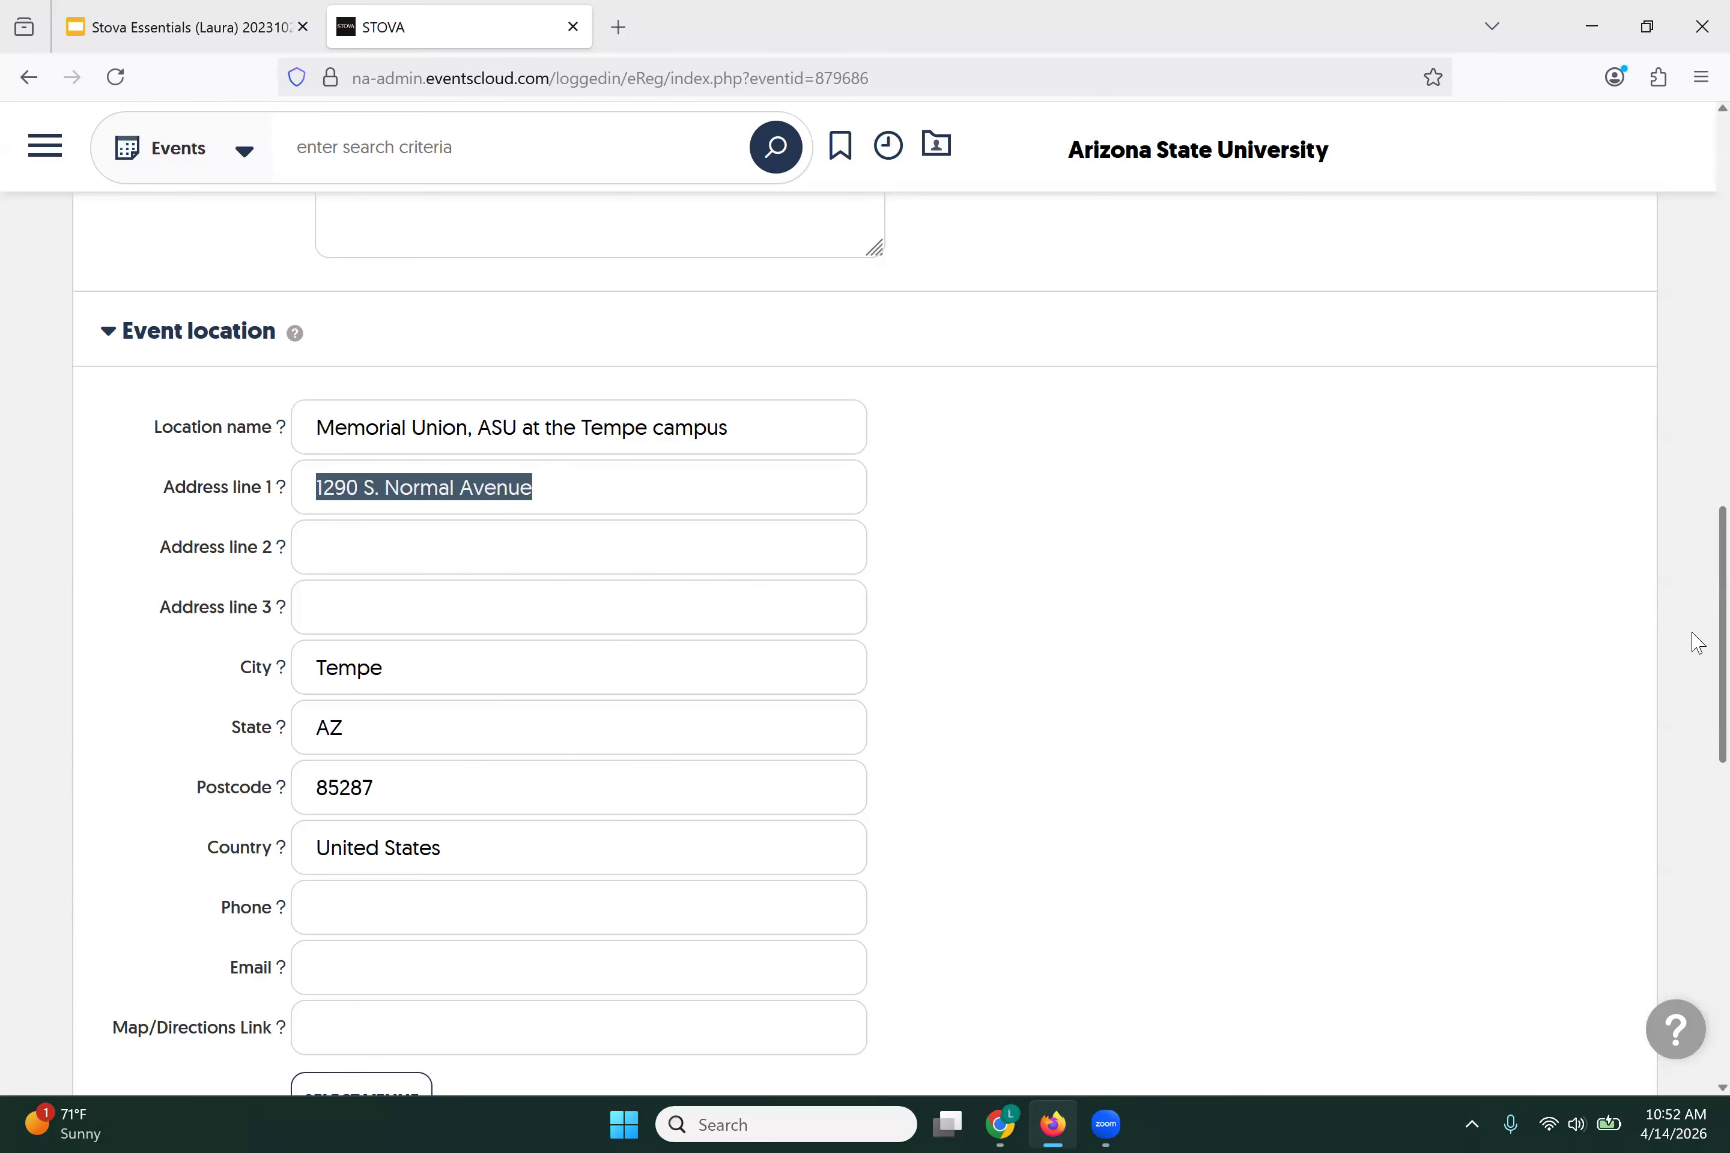
{"action": "type", "text": "Alu"}
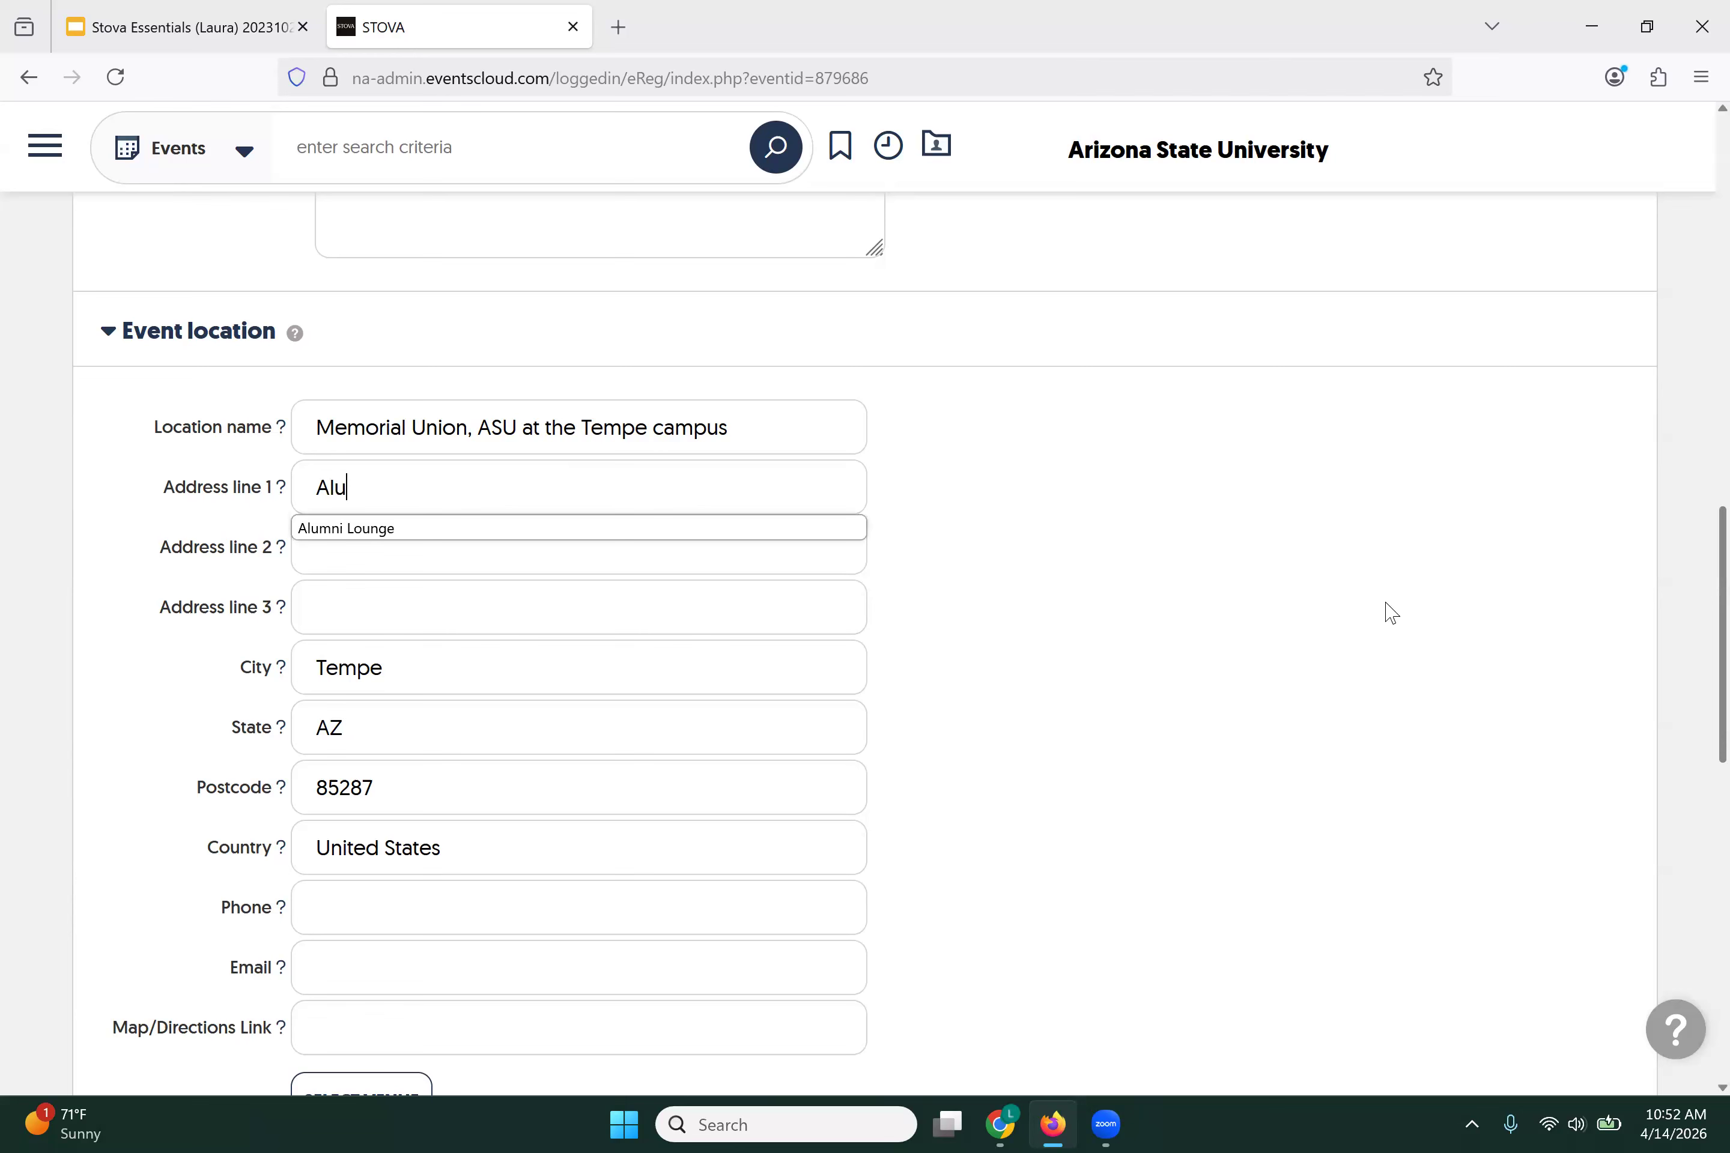
{"action": "left_click", "coordinate": [373, 531]}
{"action": "left_click", "coordinate": [364, 547]}
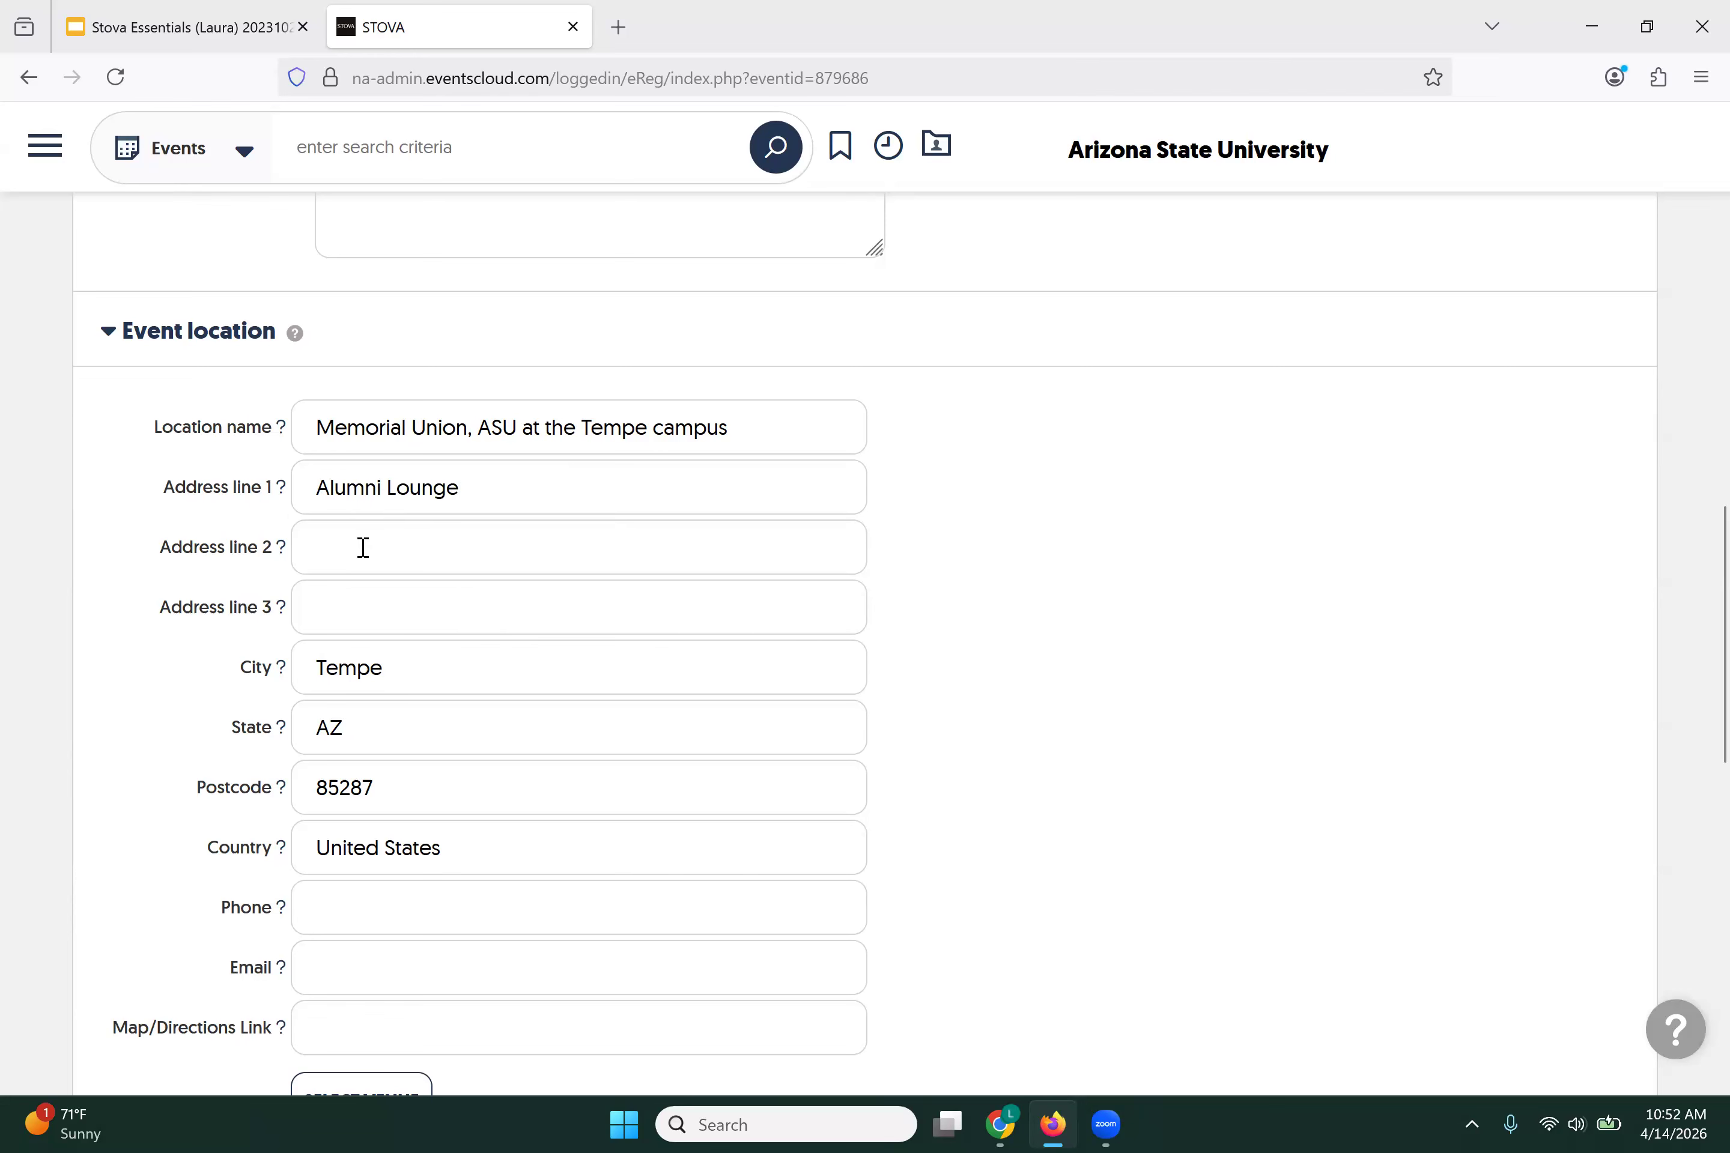
{"action": "type", "text": "12"}
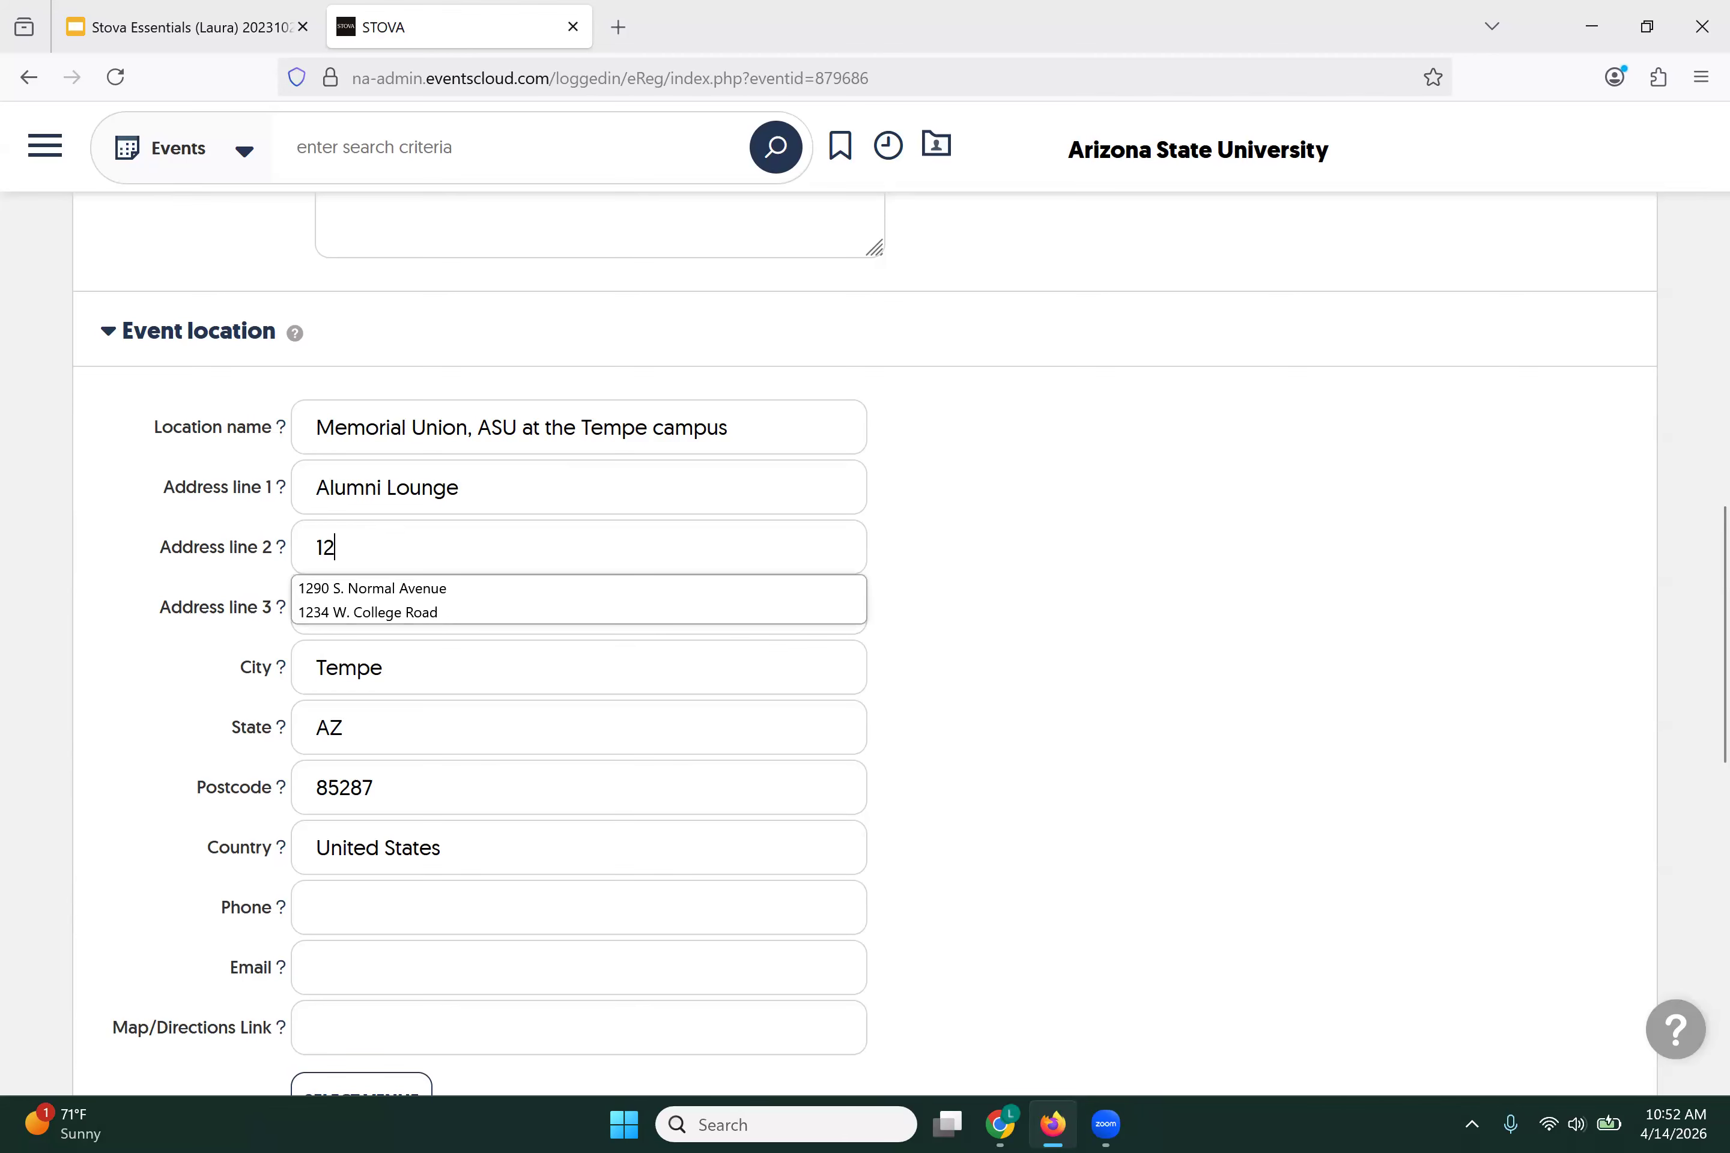
{"action": "left_click", "coordinate": [447, 592]}
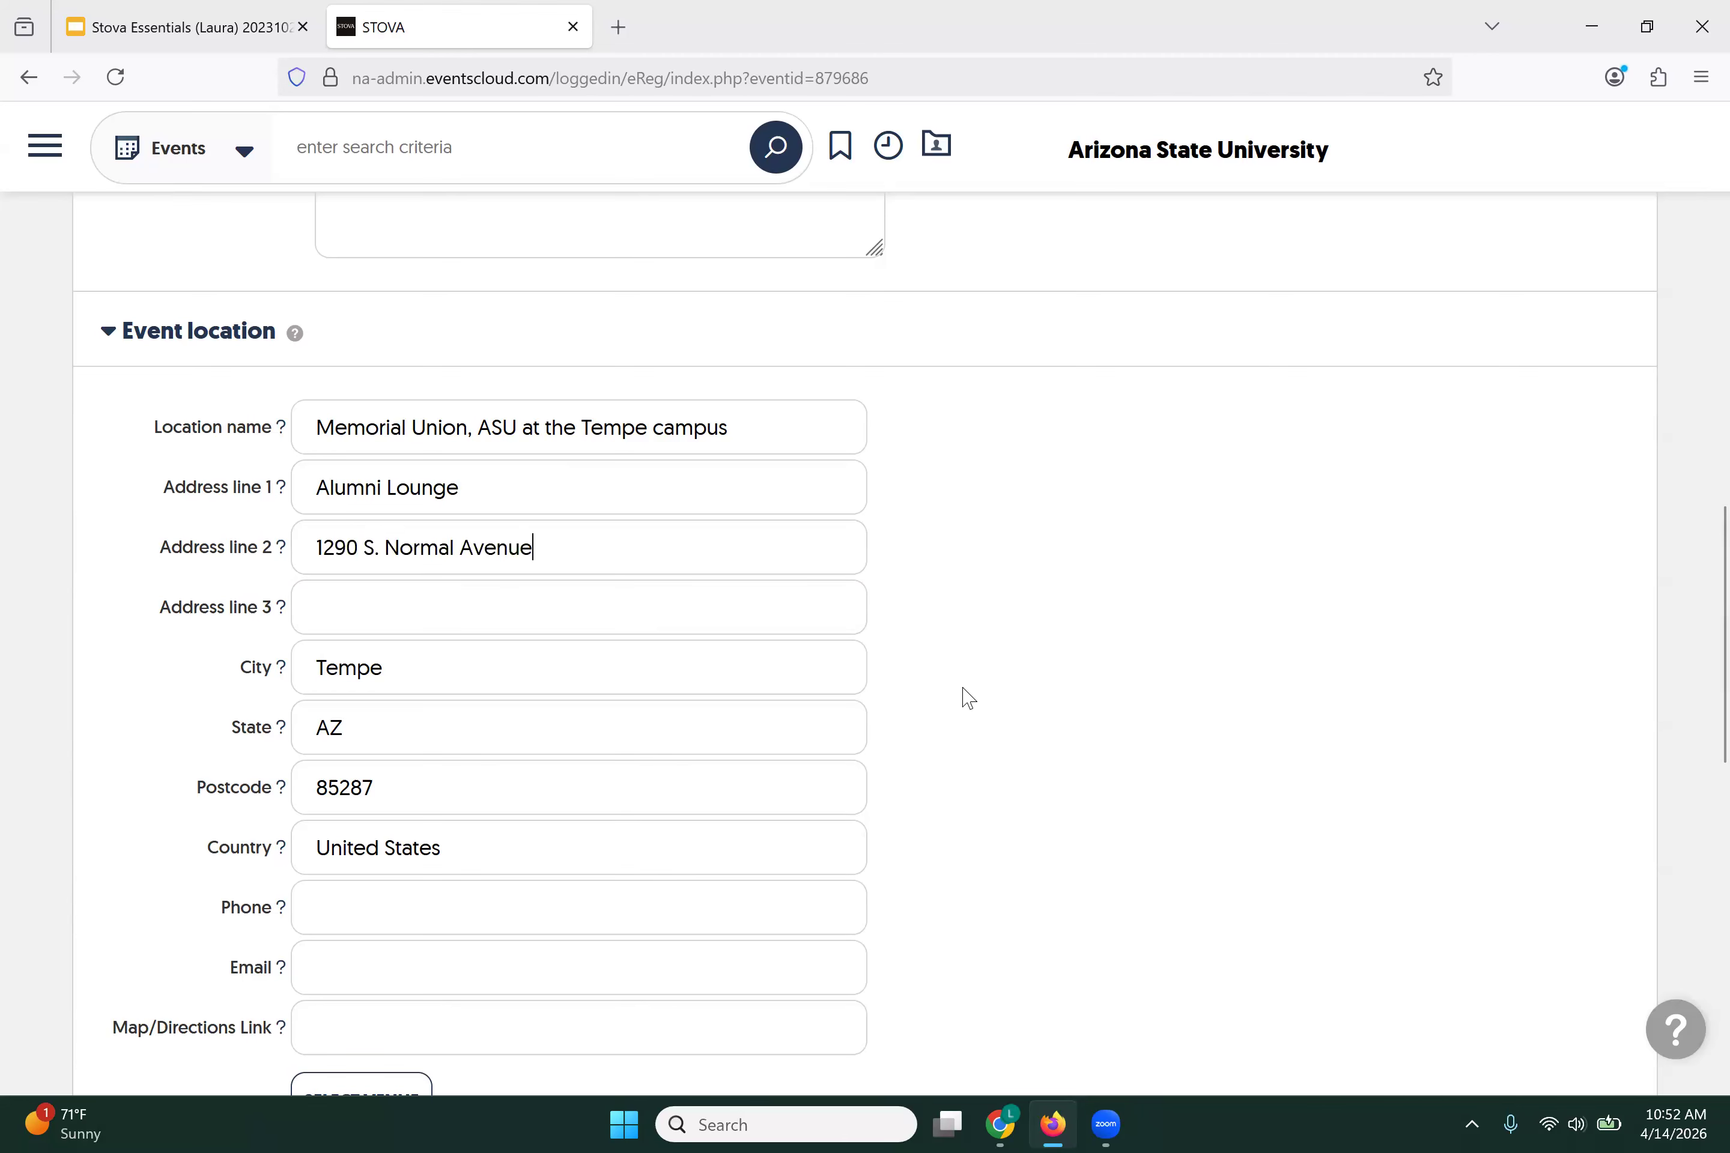
Step: Correct the postcode to 85281
{"action": "scroll", "coordinate": [930, 699], "scroll_direction": "down", "scroll_amount": 2}
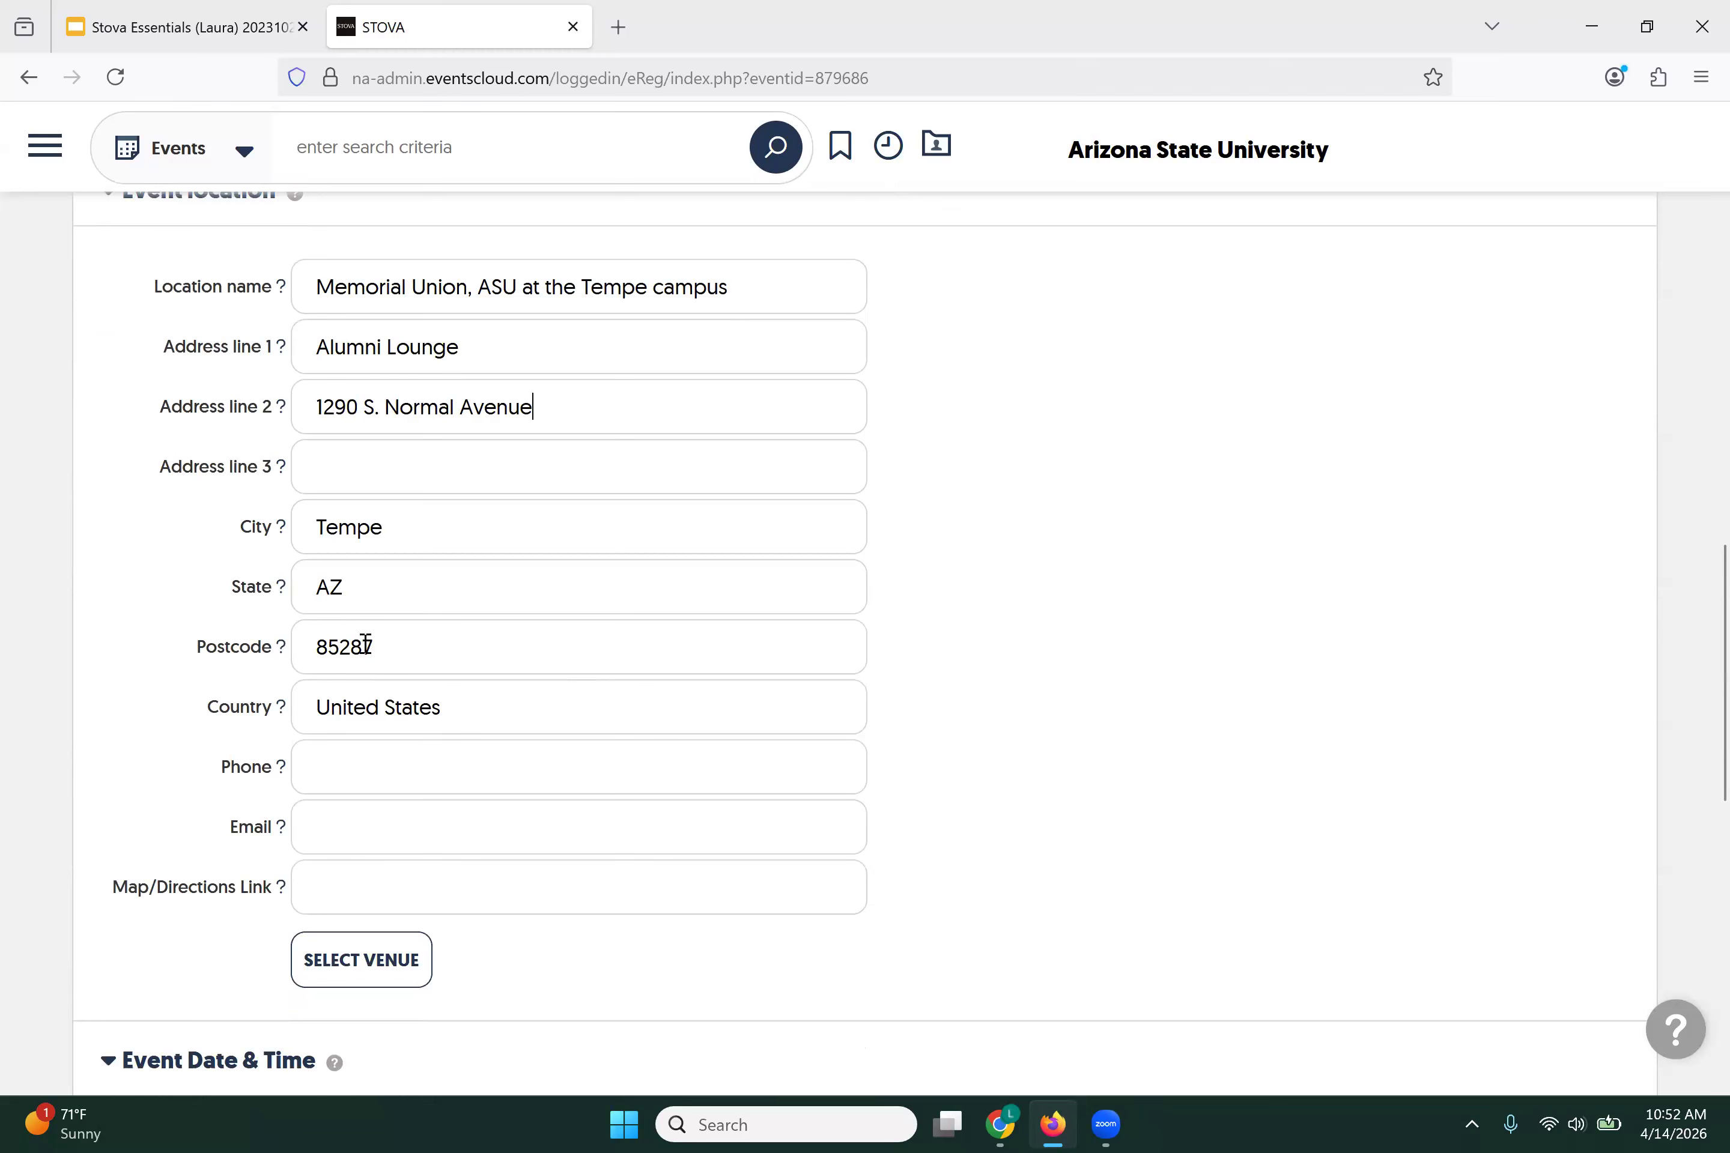
{"action": "left_click_drag", "start_coordinate": [364, 646], "coordinate": [379, 647]}
{"action": "type", "text": "1"}
{"action": "left_click", "coordinate": [965, 674]}
{"action": "scroll", "coordinate": [966, 674], "scroll_direction": "down", "scroll_amount": 2}
{"action": "scroll", "coordinate": [965, 673], "scroll_direction": "down", "scroll_amount": 2}
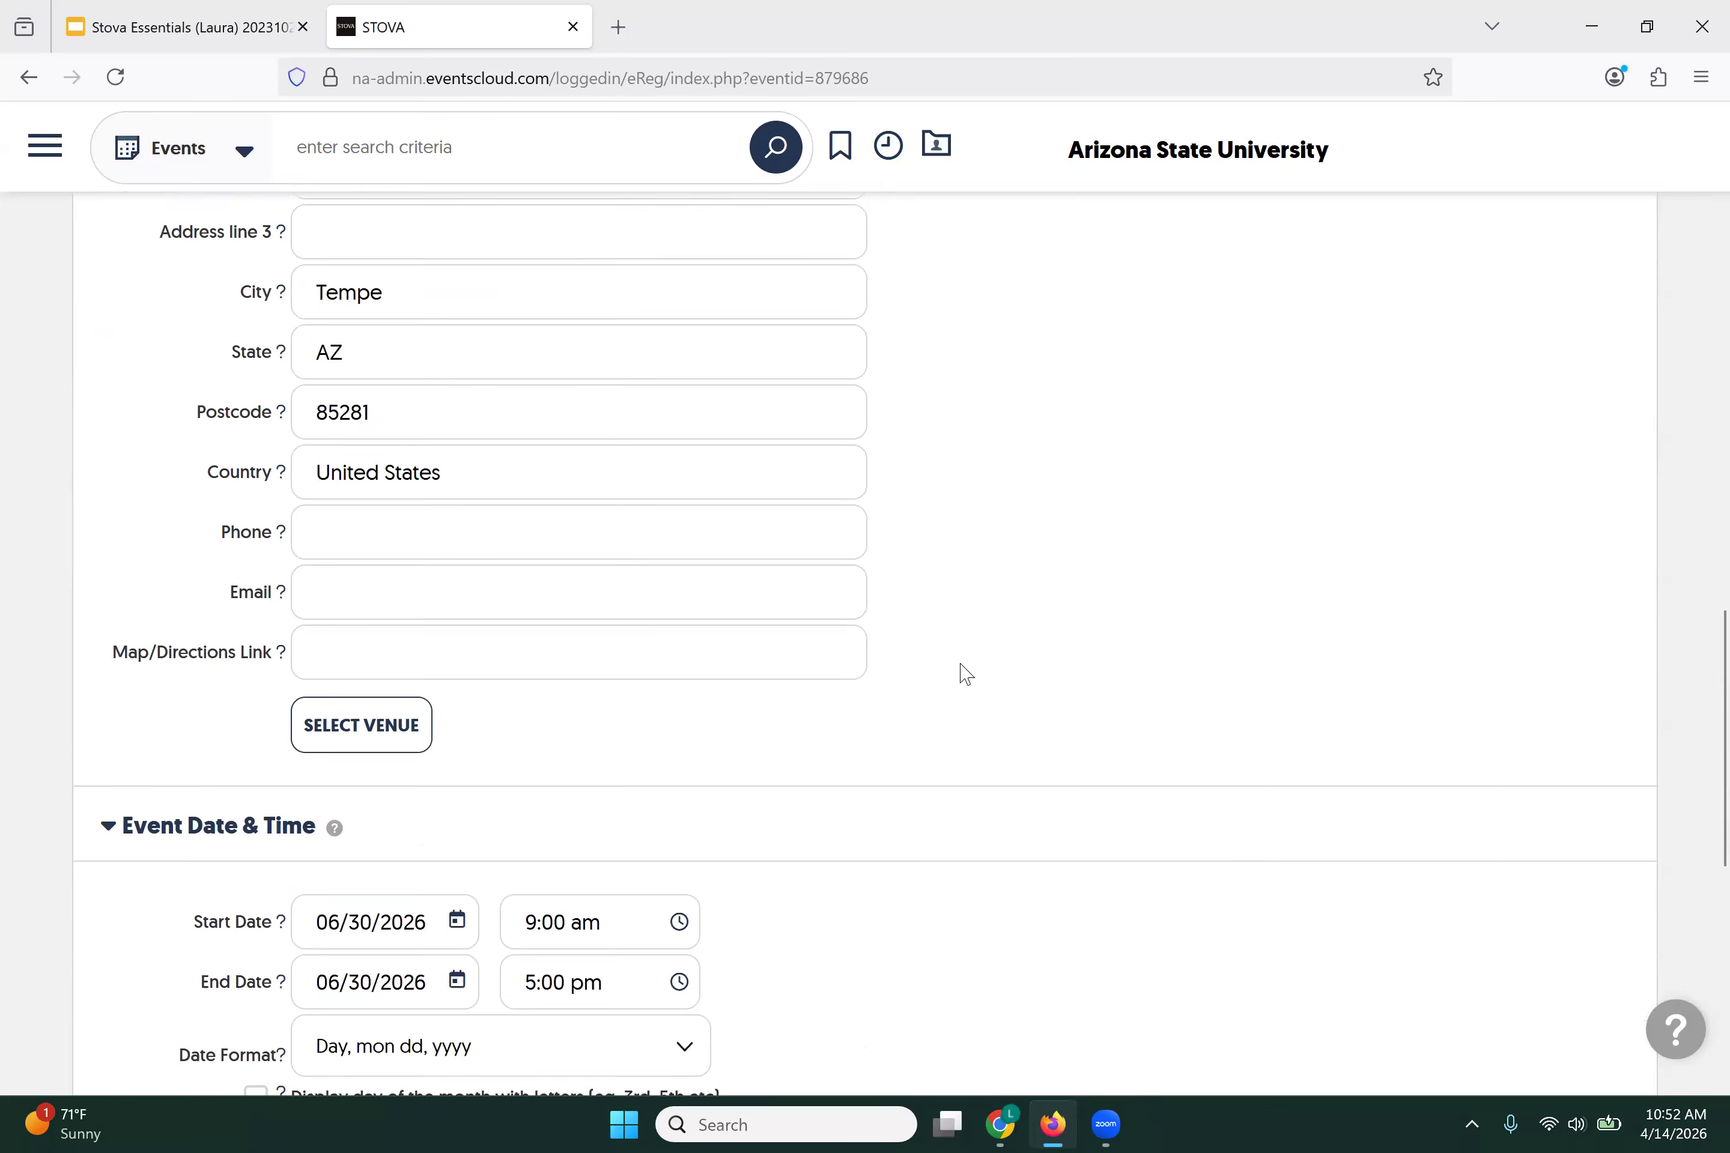
{"action": "scroll", "coordinate": [964, 670], "scroll_direction": "up", "scroll_amount": 2}
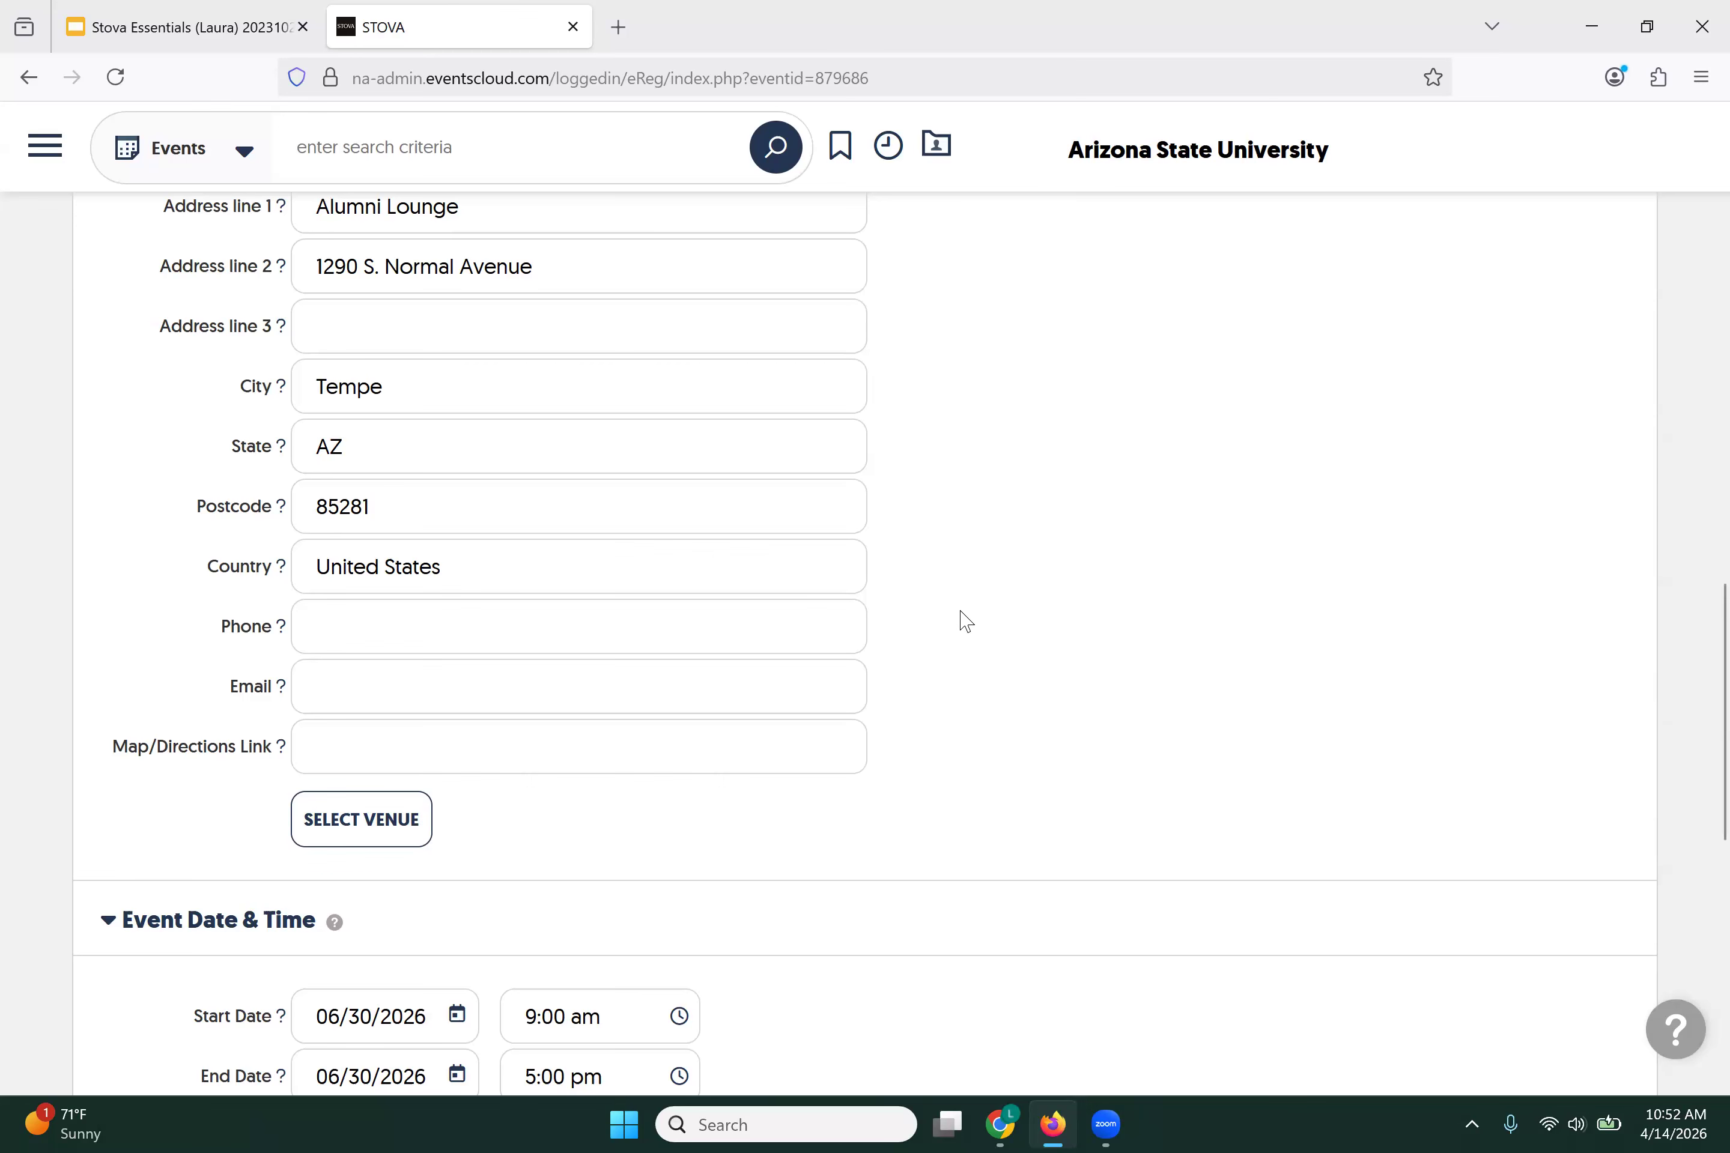
{"action": "scroll", "coordinate": [966, 621], "scroll_direction": "down", "scroll_amount": 2}
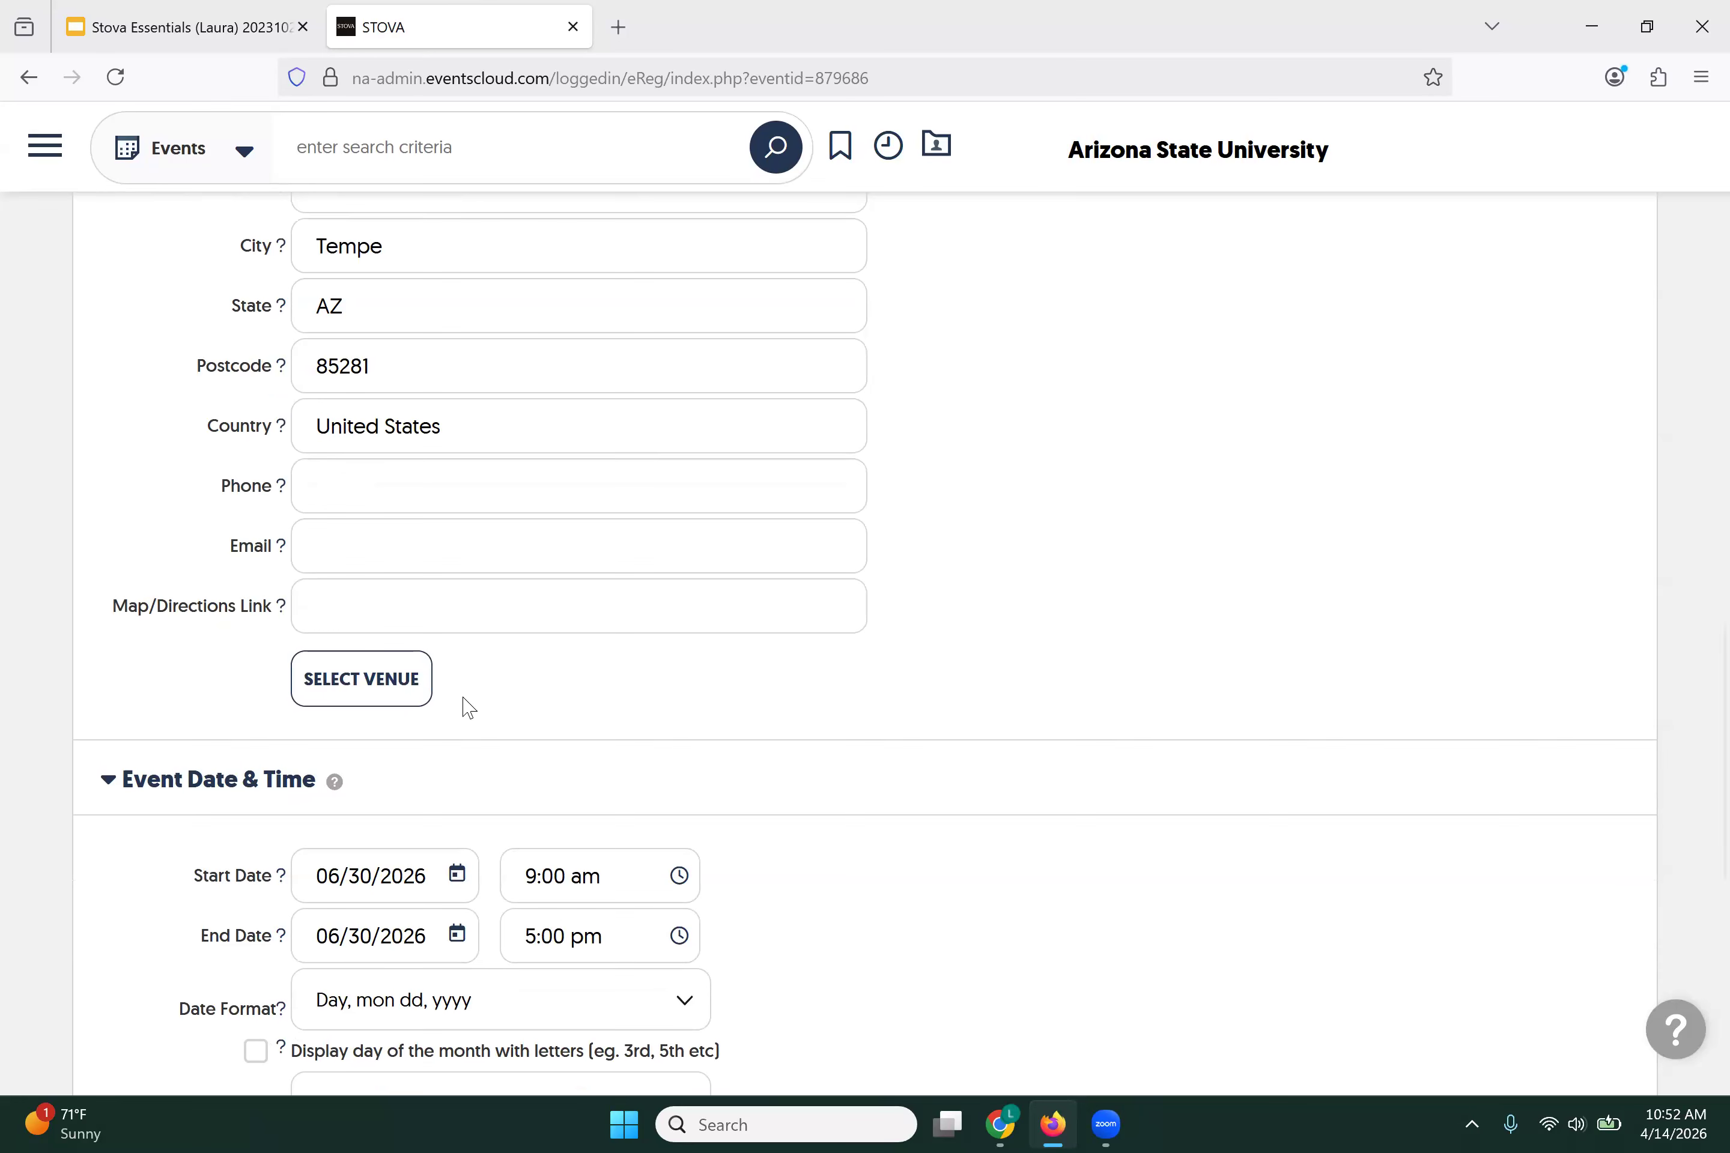
Step: Set the start to May 15, 2026 at 5:30 pm
{"action": "scroll", "coordinate": [464, 706], "scroll_direction": "down", "scroll_amount": 6}
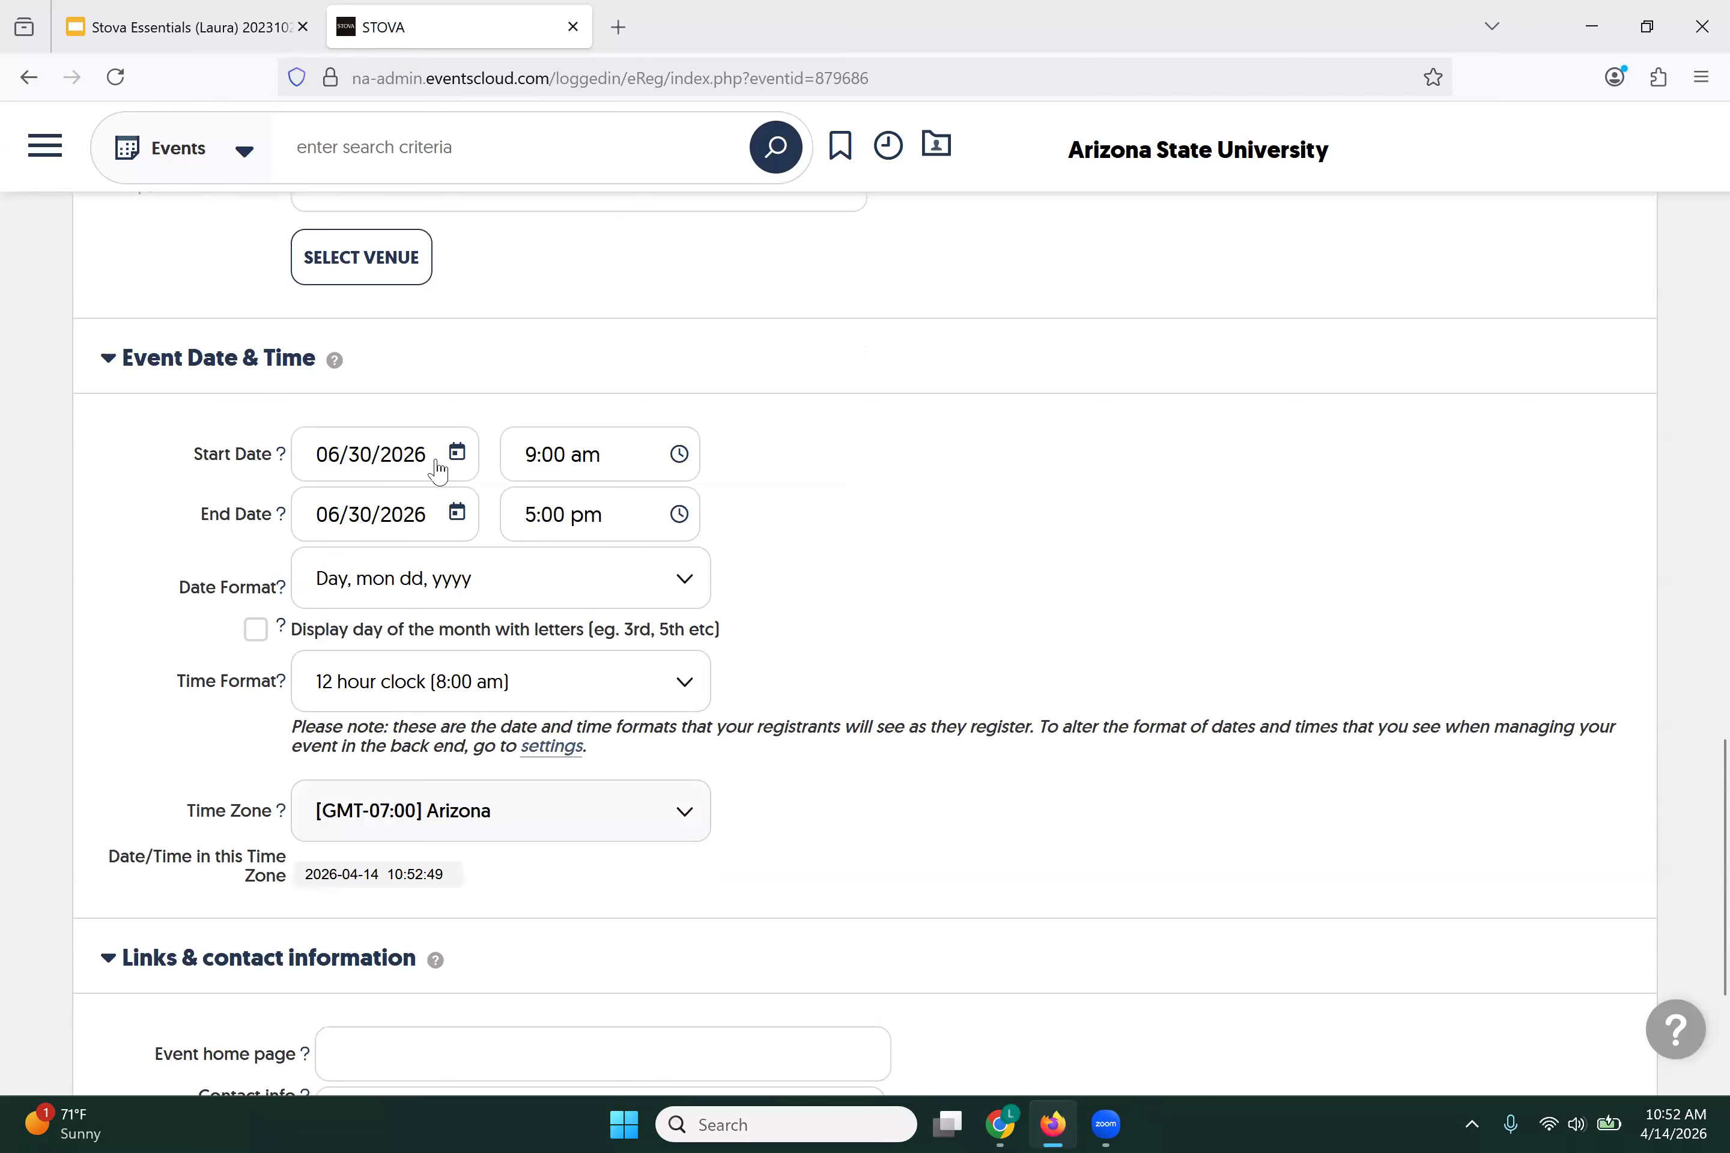
{"action": "left_click", "coordinate": [455, 456]}
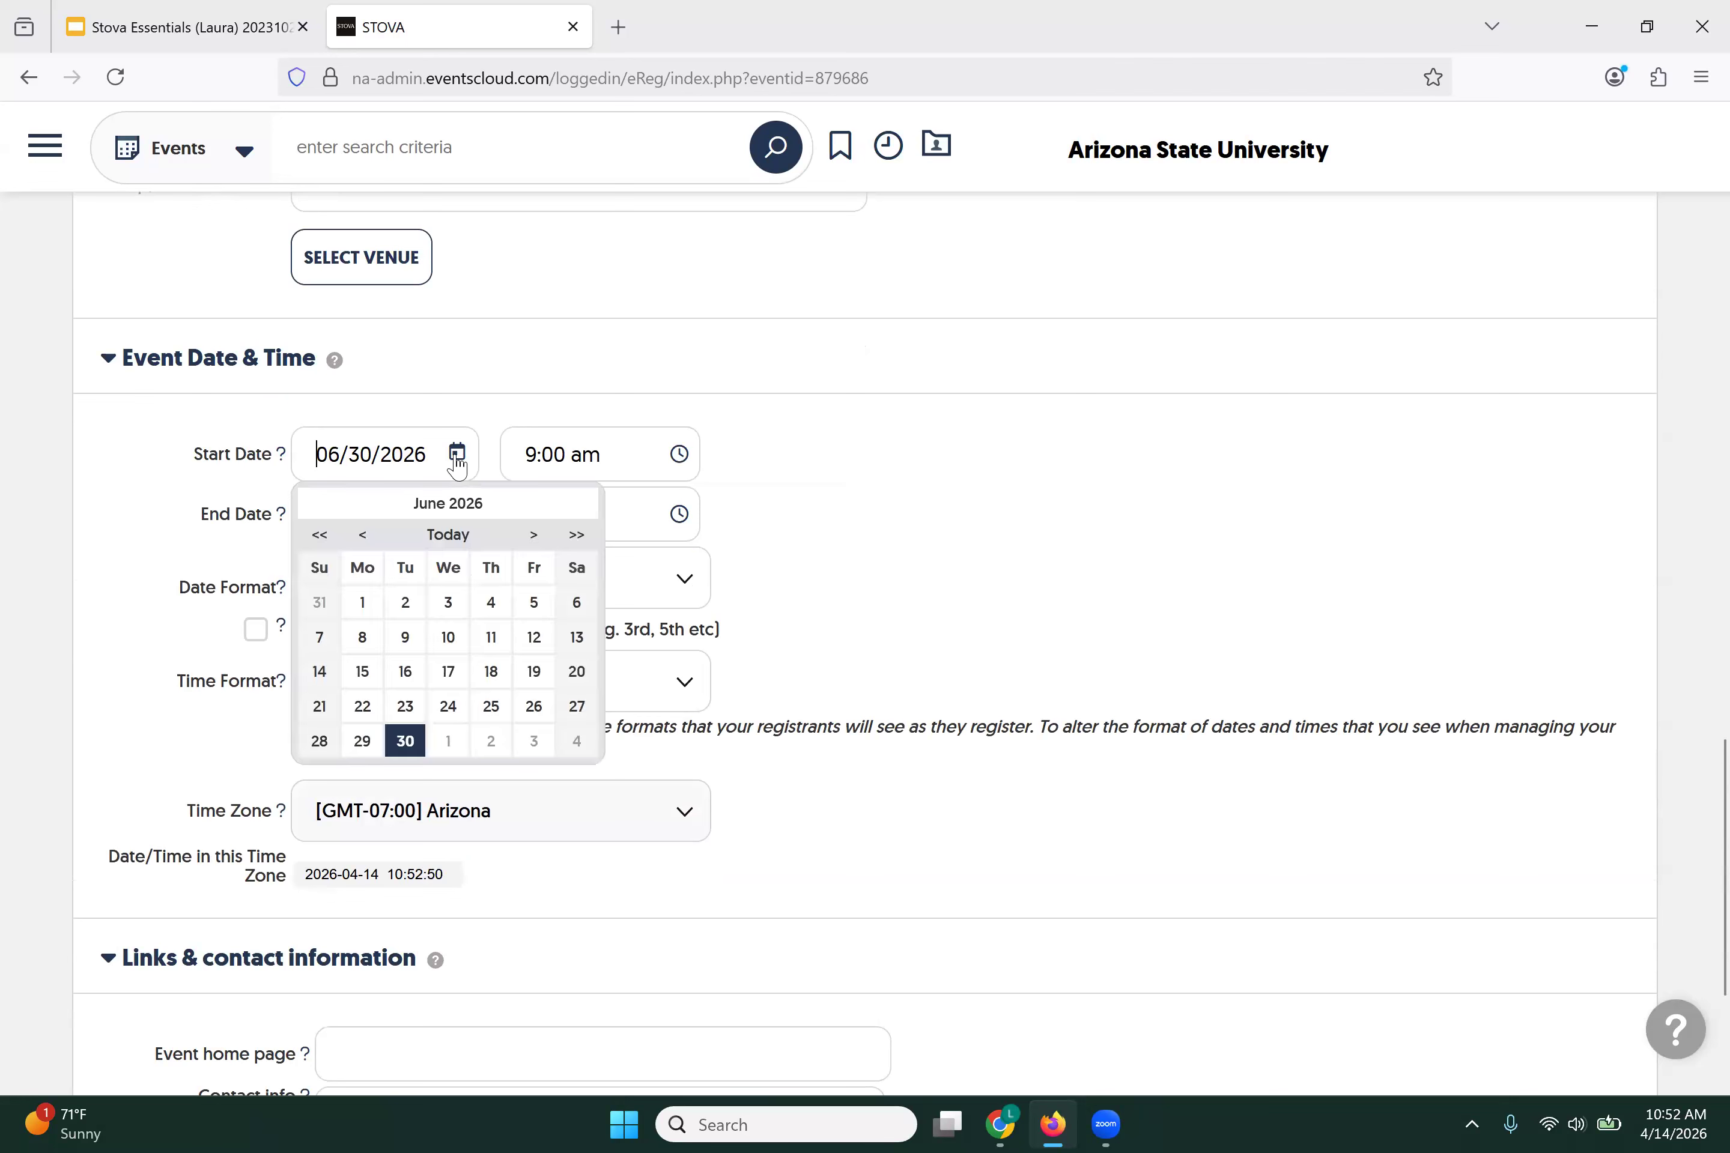
{"action": "left_click", "coordinate": [365, 535]}
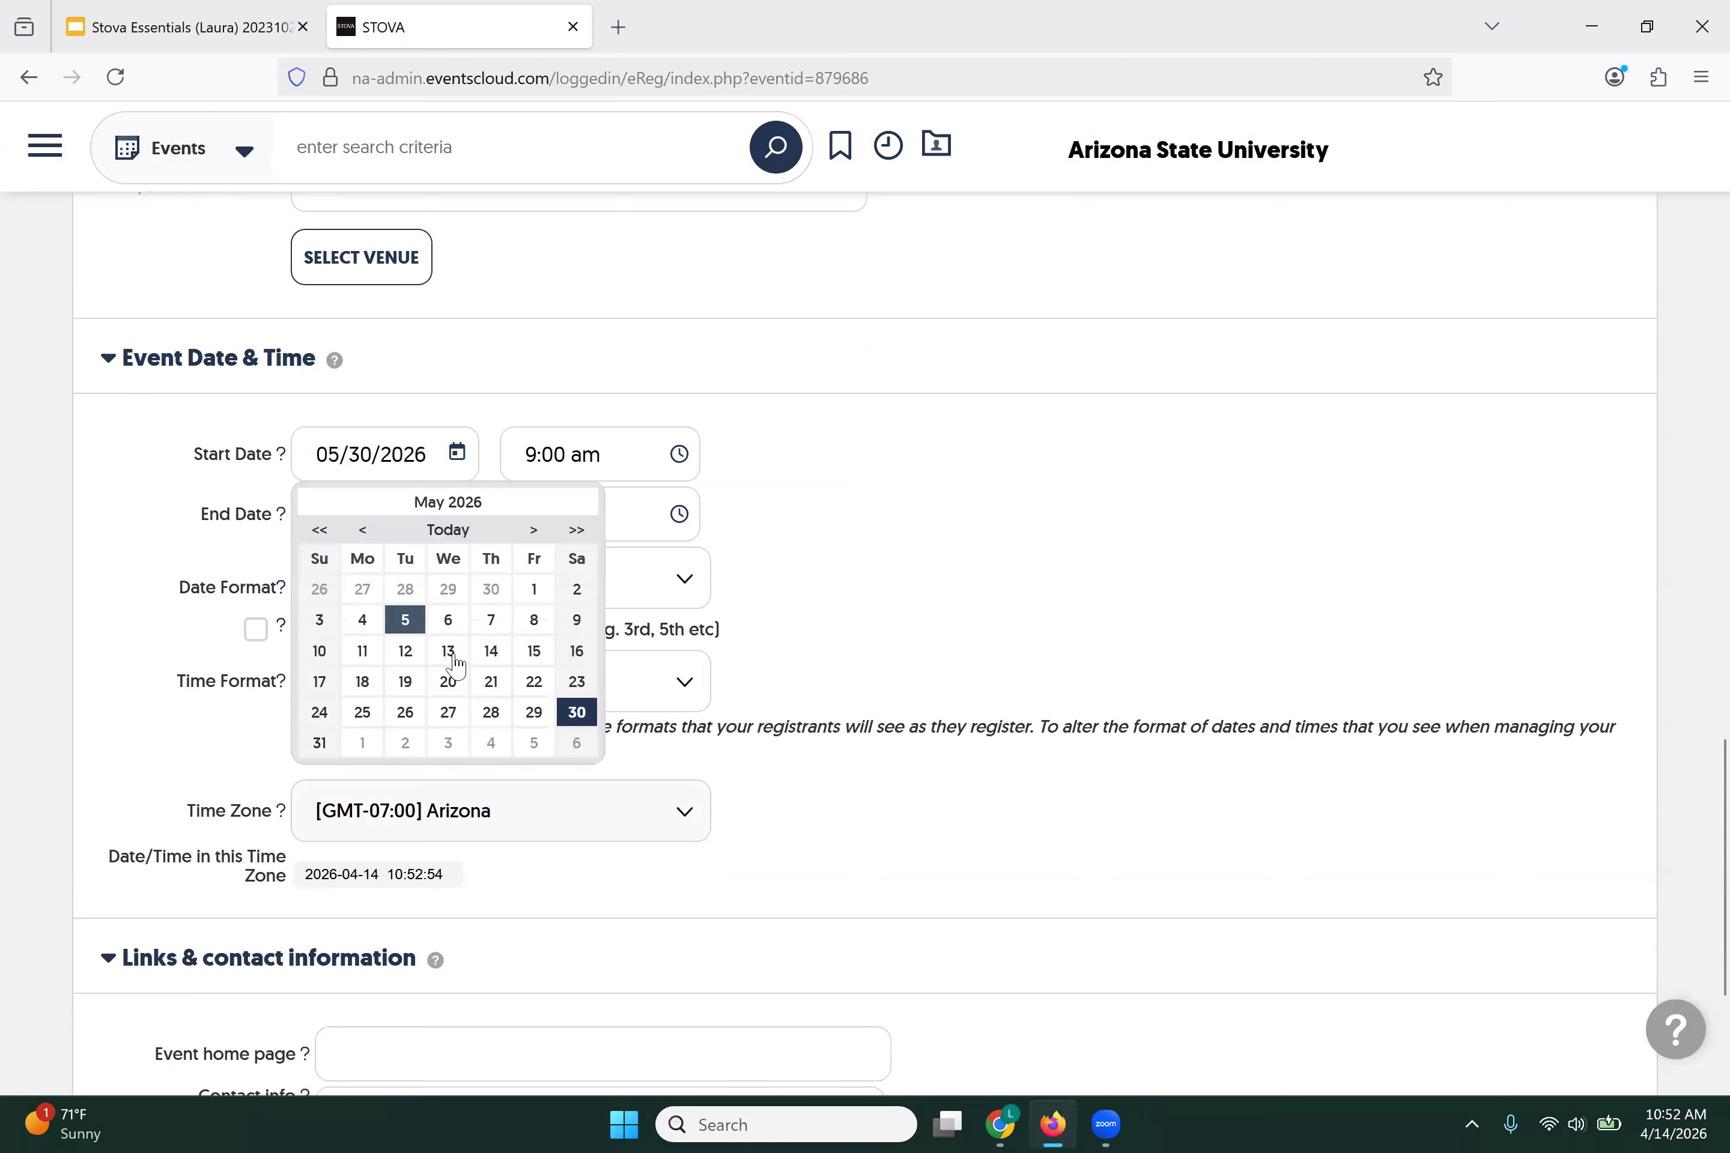
{"action": "left_click", "coordinate": [528, 659]}
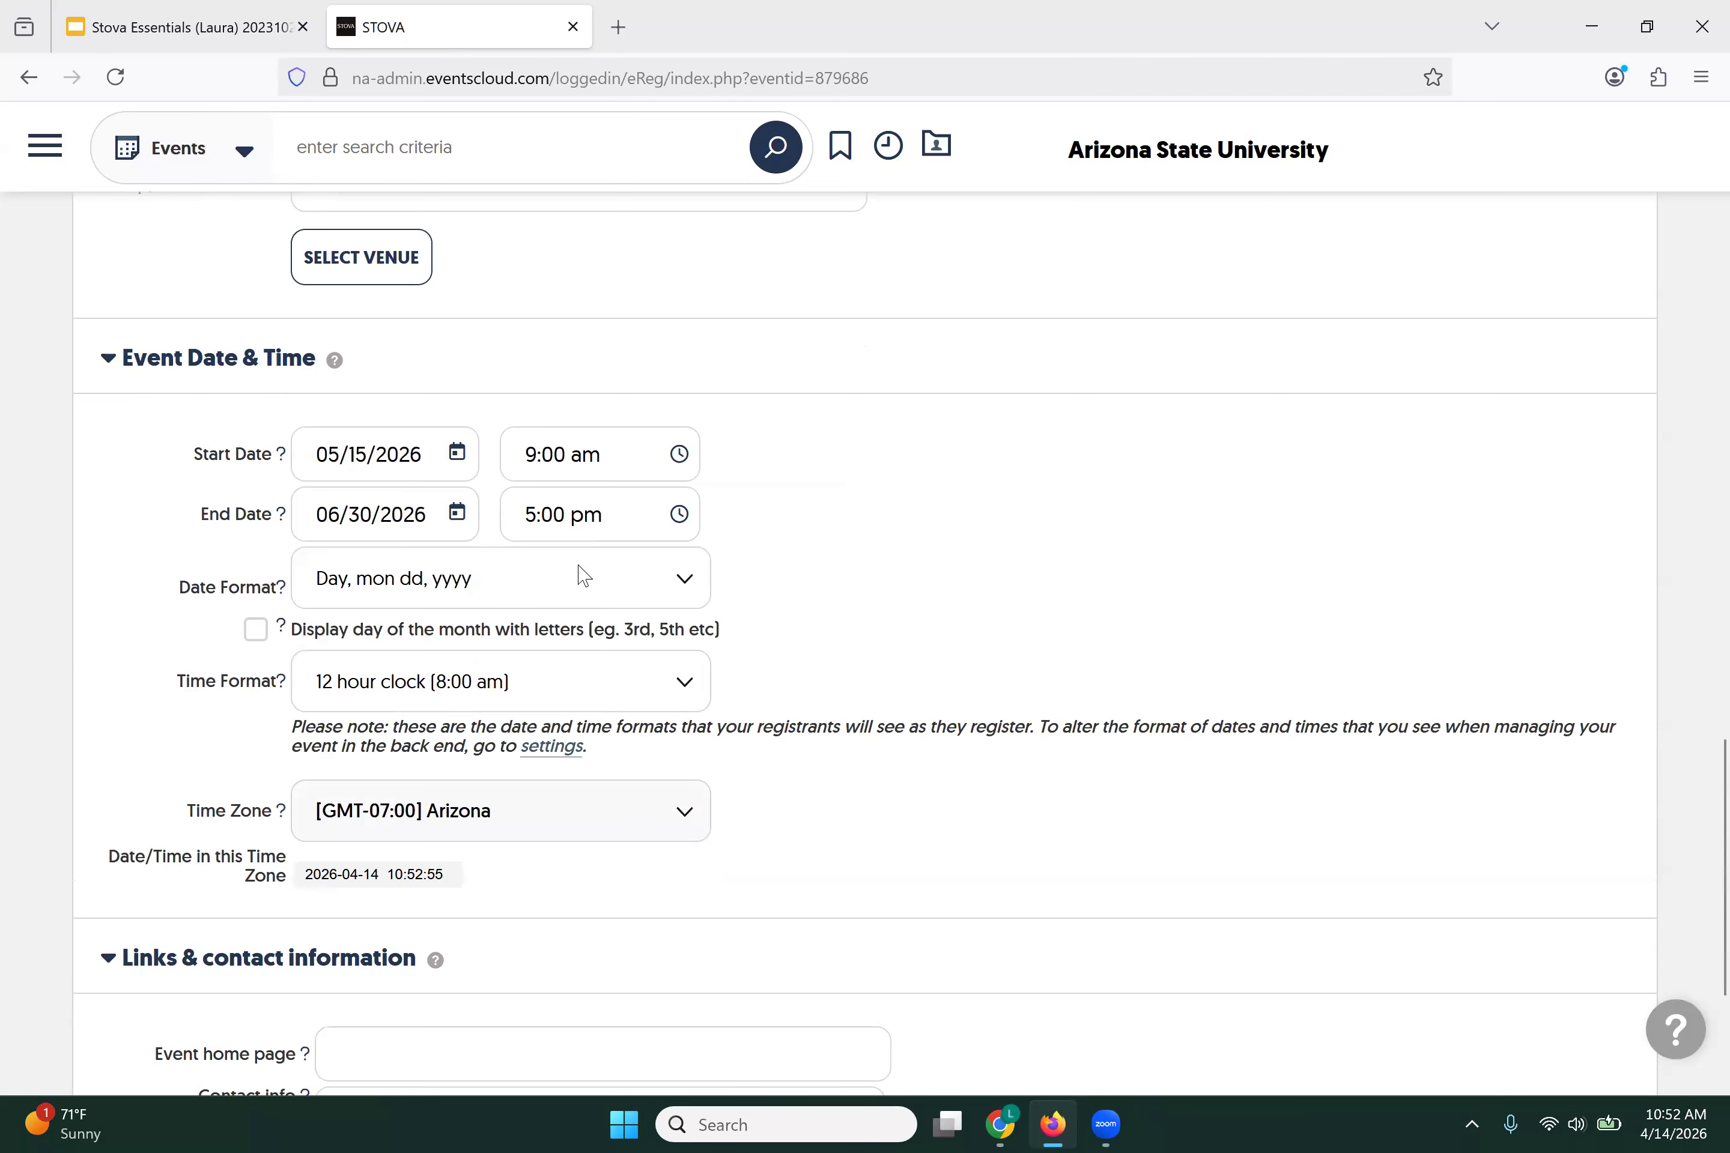
{"action": "left_click", "coordinate": [678, 455]}
{"action": "scroll", "coordinate": [585, 588], "scroll_direction": "down", "scroll_amount": 5}
{"action": "scroll", "coordinate": [585, 588], "scroll_direction": "down", "scroll_amount": 12}
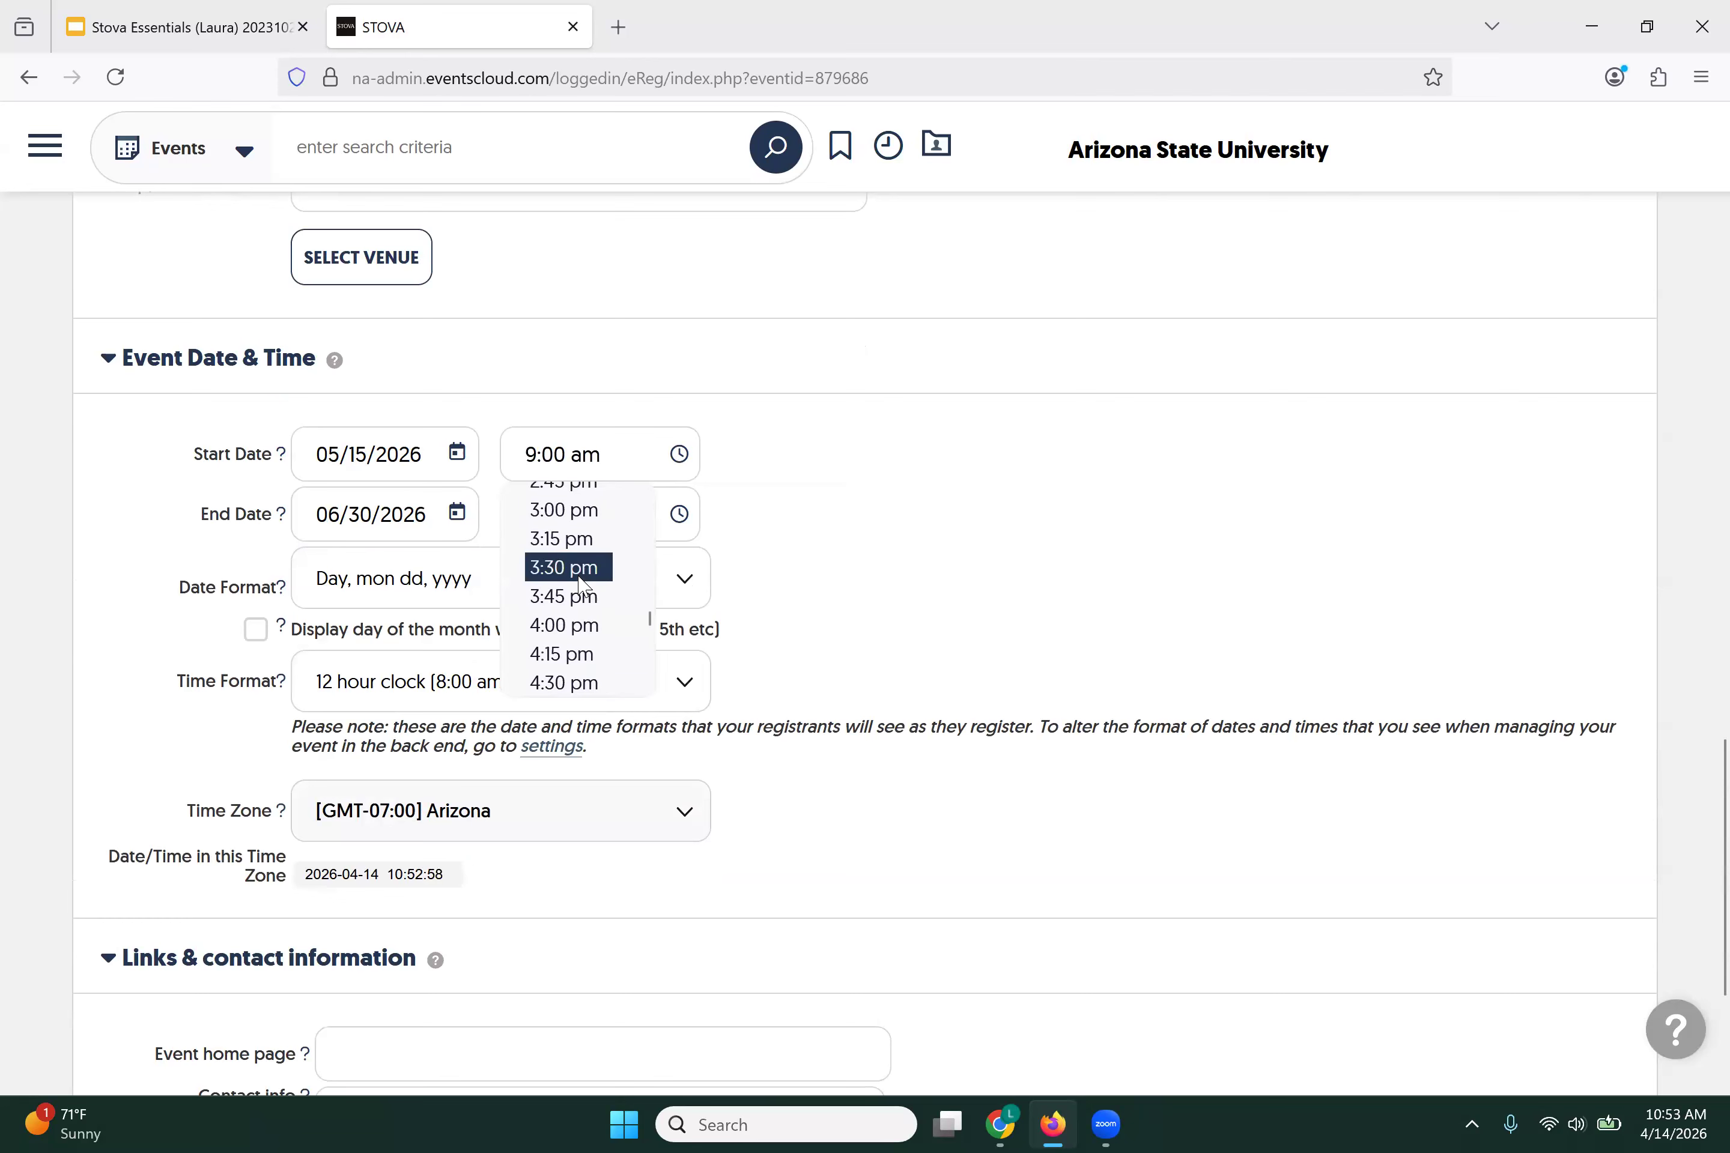
{"action": "scroll", "coordinate": [585, 588], "scroll_direction": "up", "scroll_amount": 4}
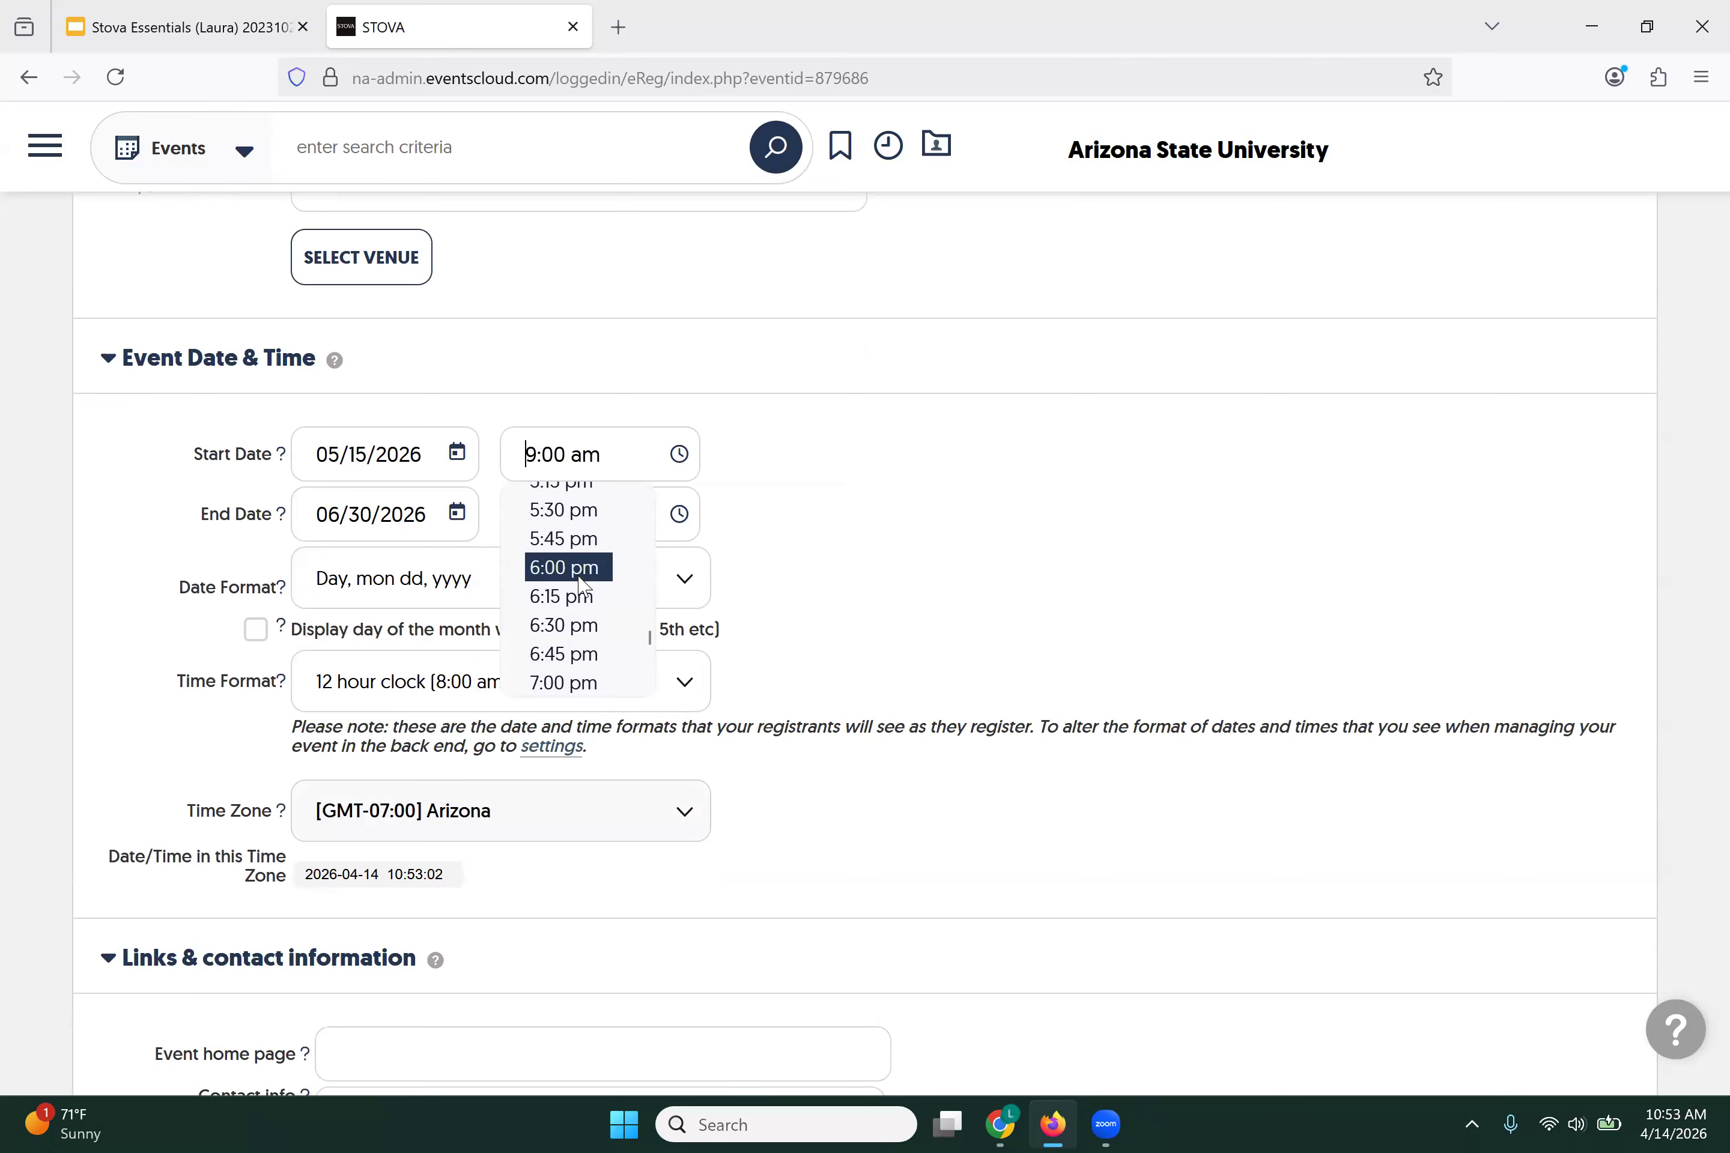
{"action": "left_click", "coordinate": [575, 511]}
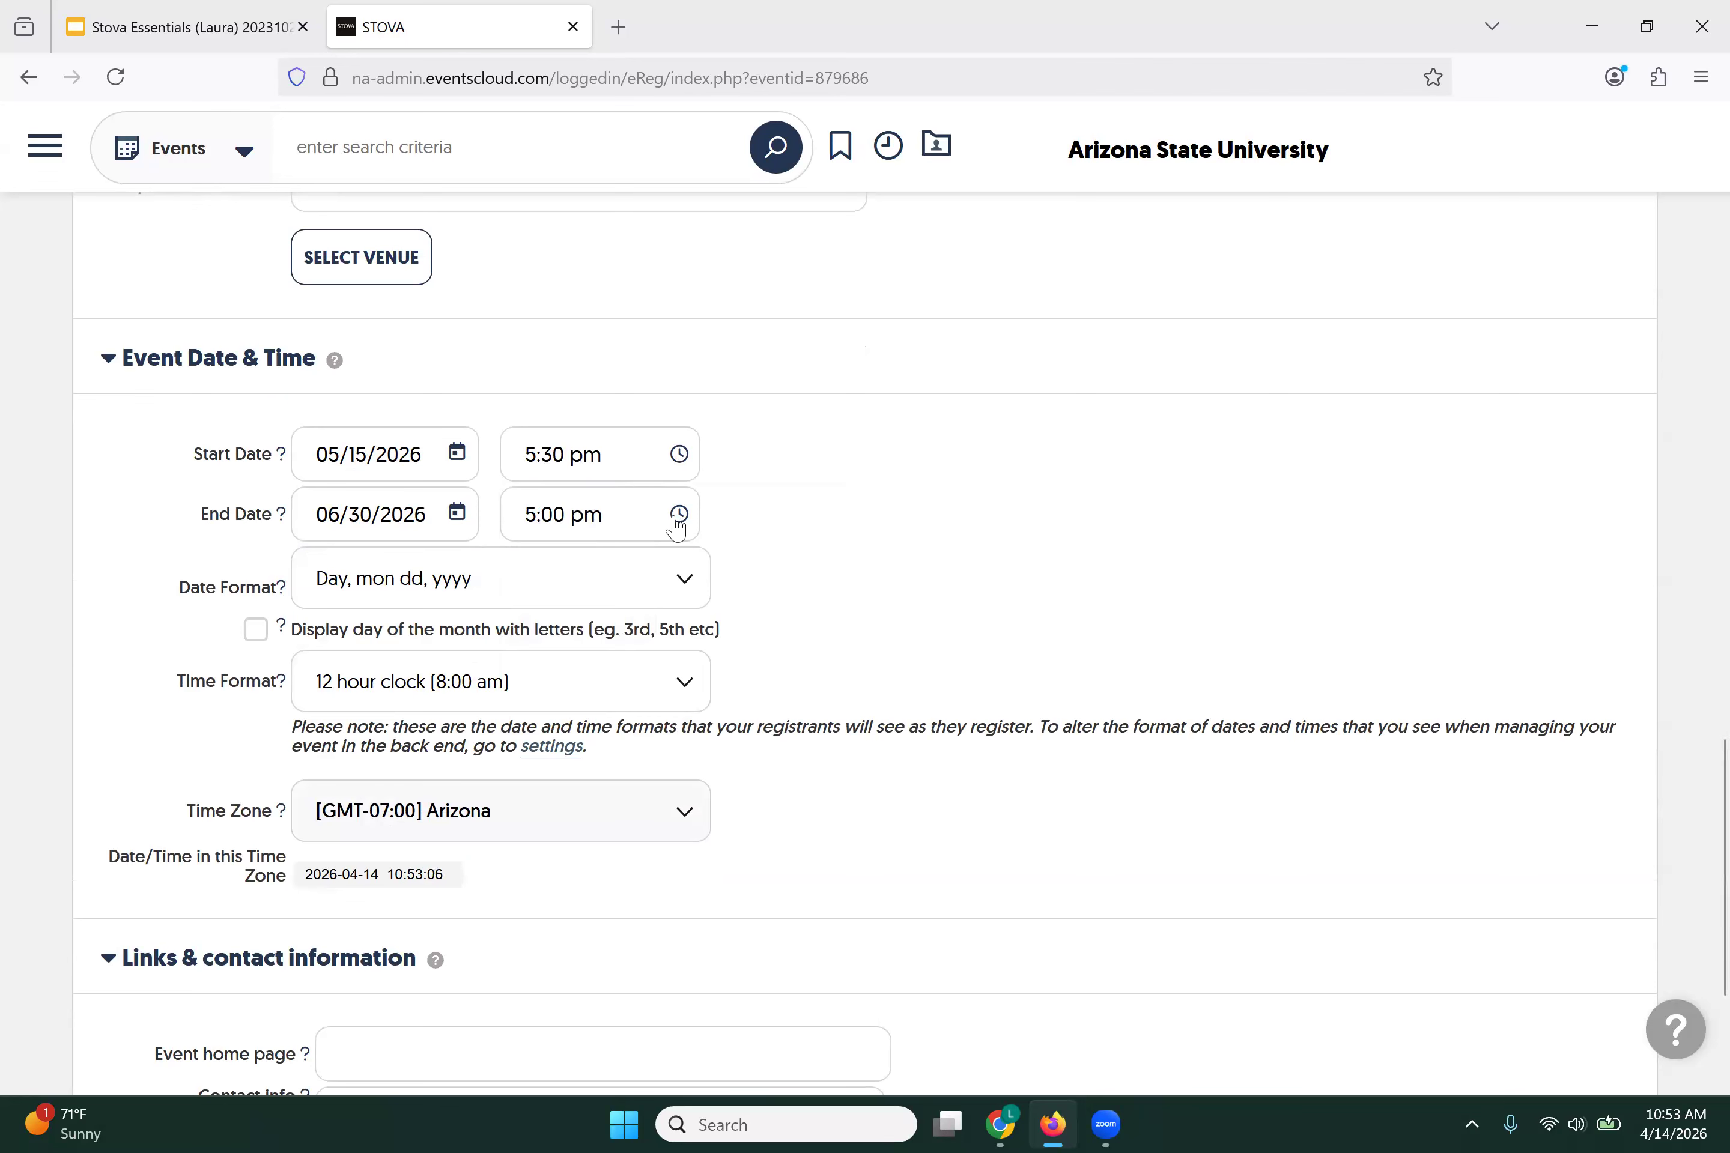
Step: Set the end to May 15, 2026 at 7:00 pm
{"action": "left_click", "coordinate": [456, 514]}
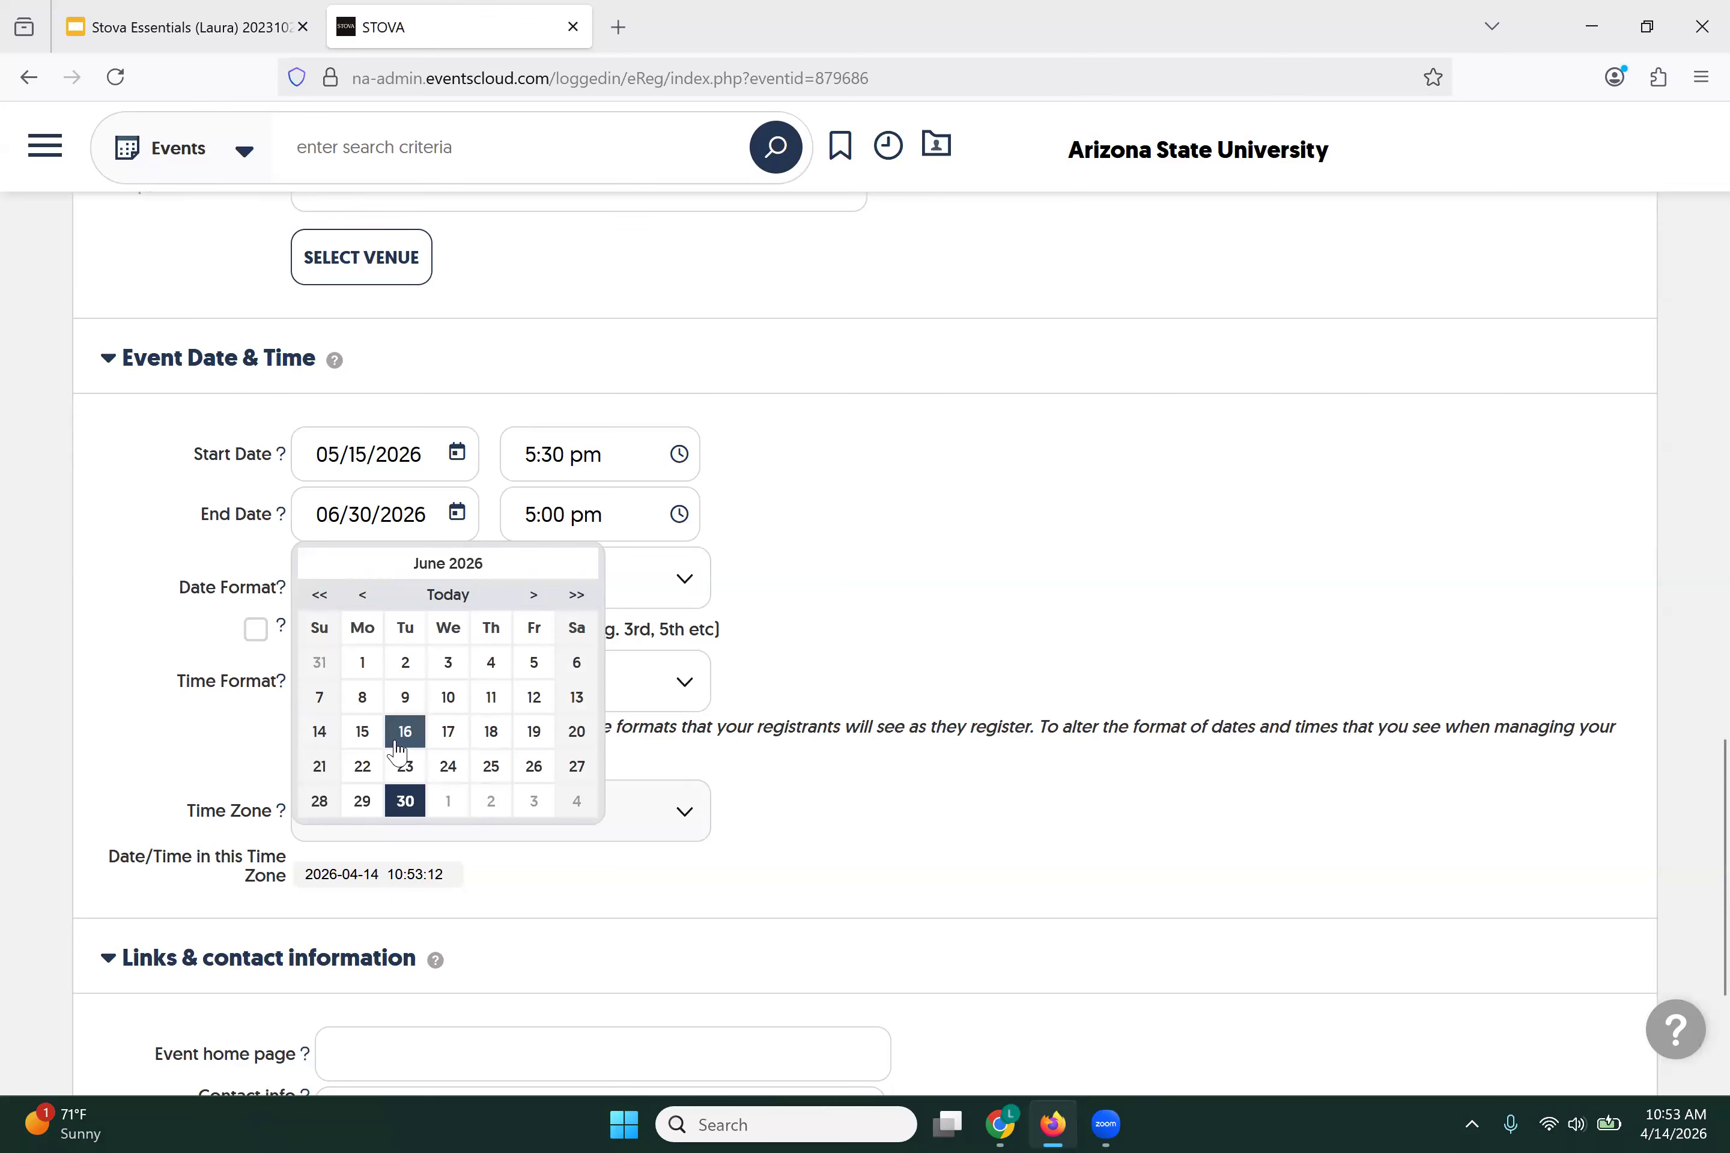
{"action": "left_click", "coordinate": [360, 599]}
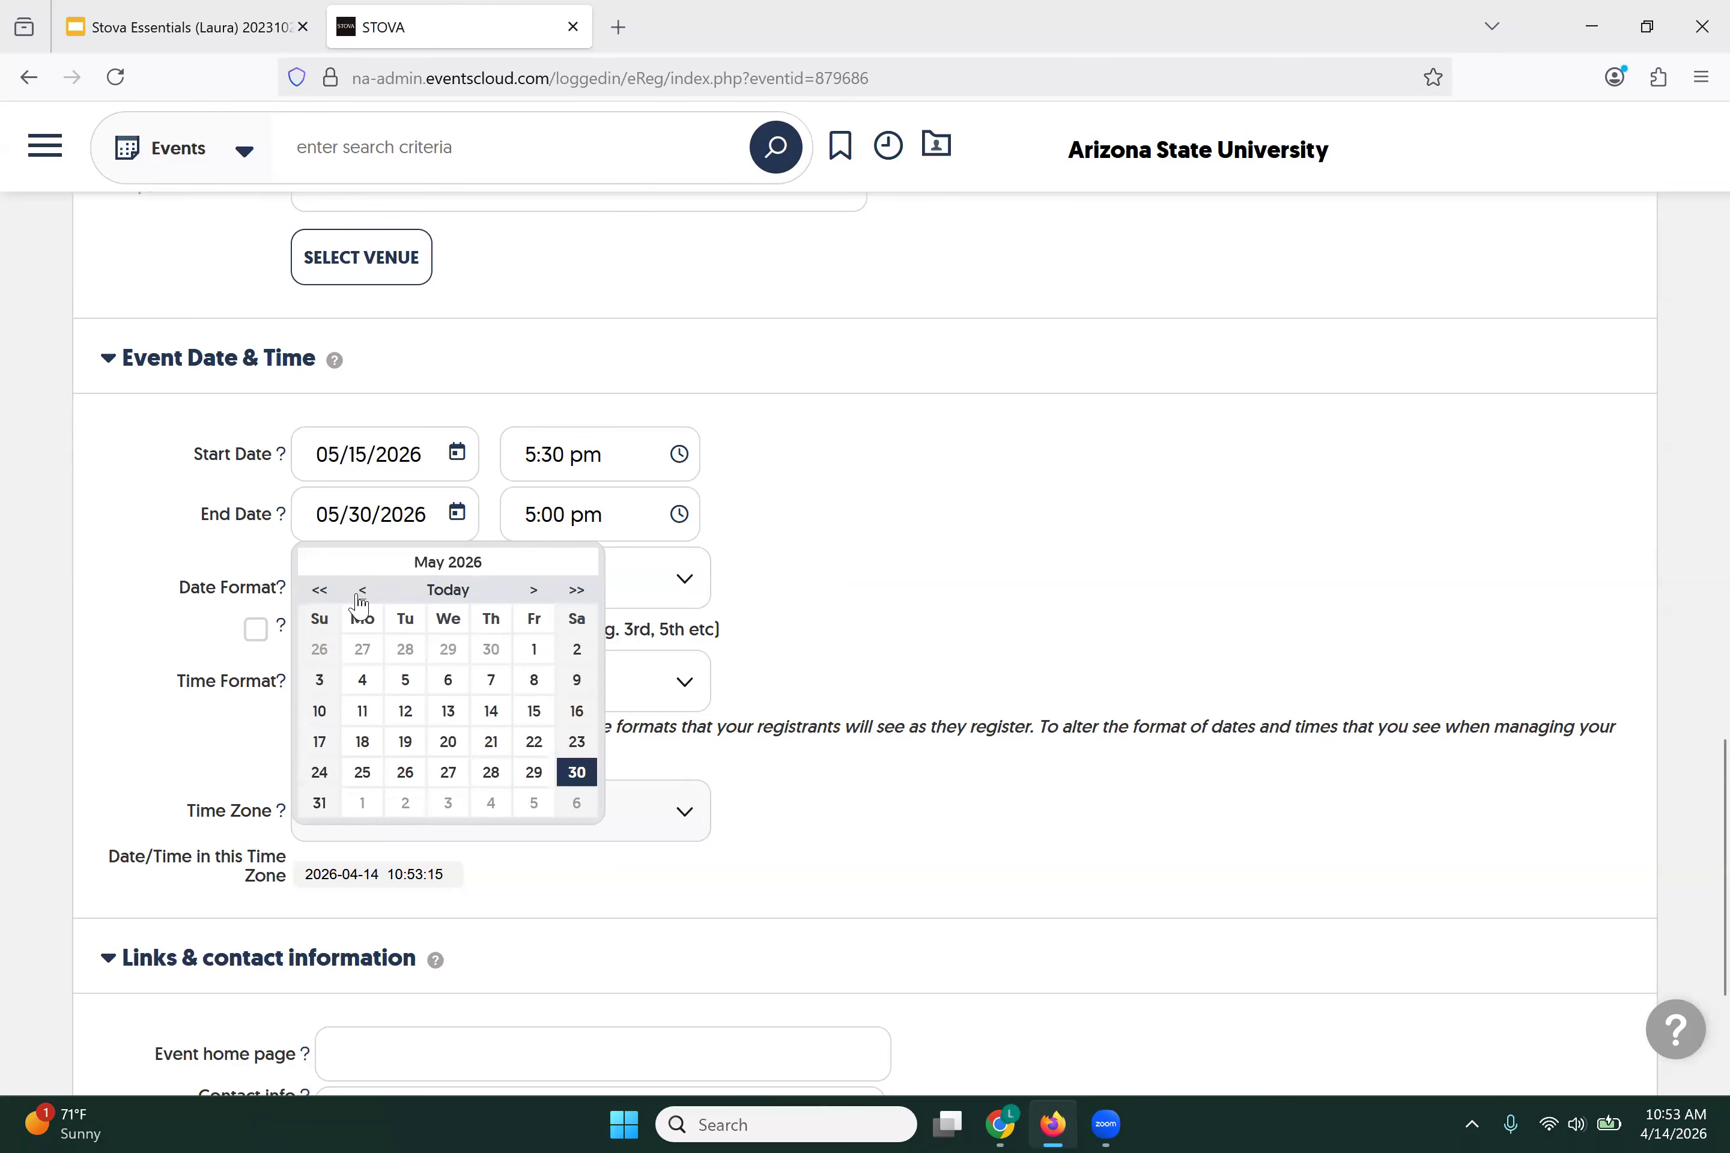
{"action": "left_click", "coordinate": [534, 697]}
{"action": "left_click", "coordinate": [679, 514]}
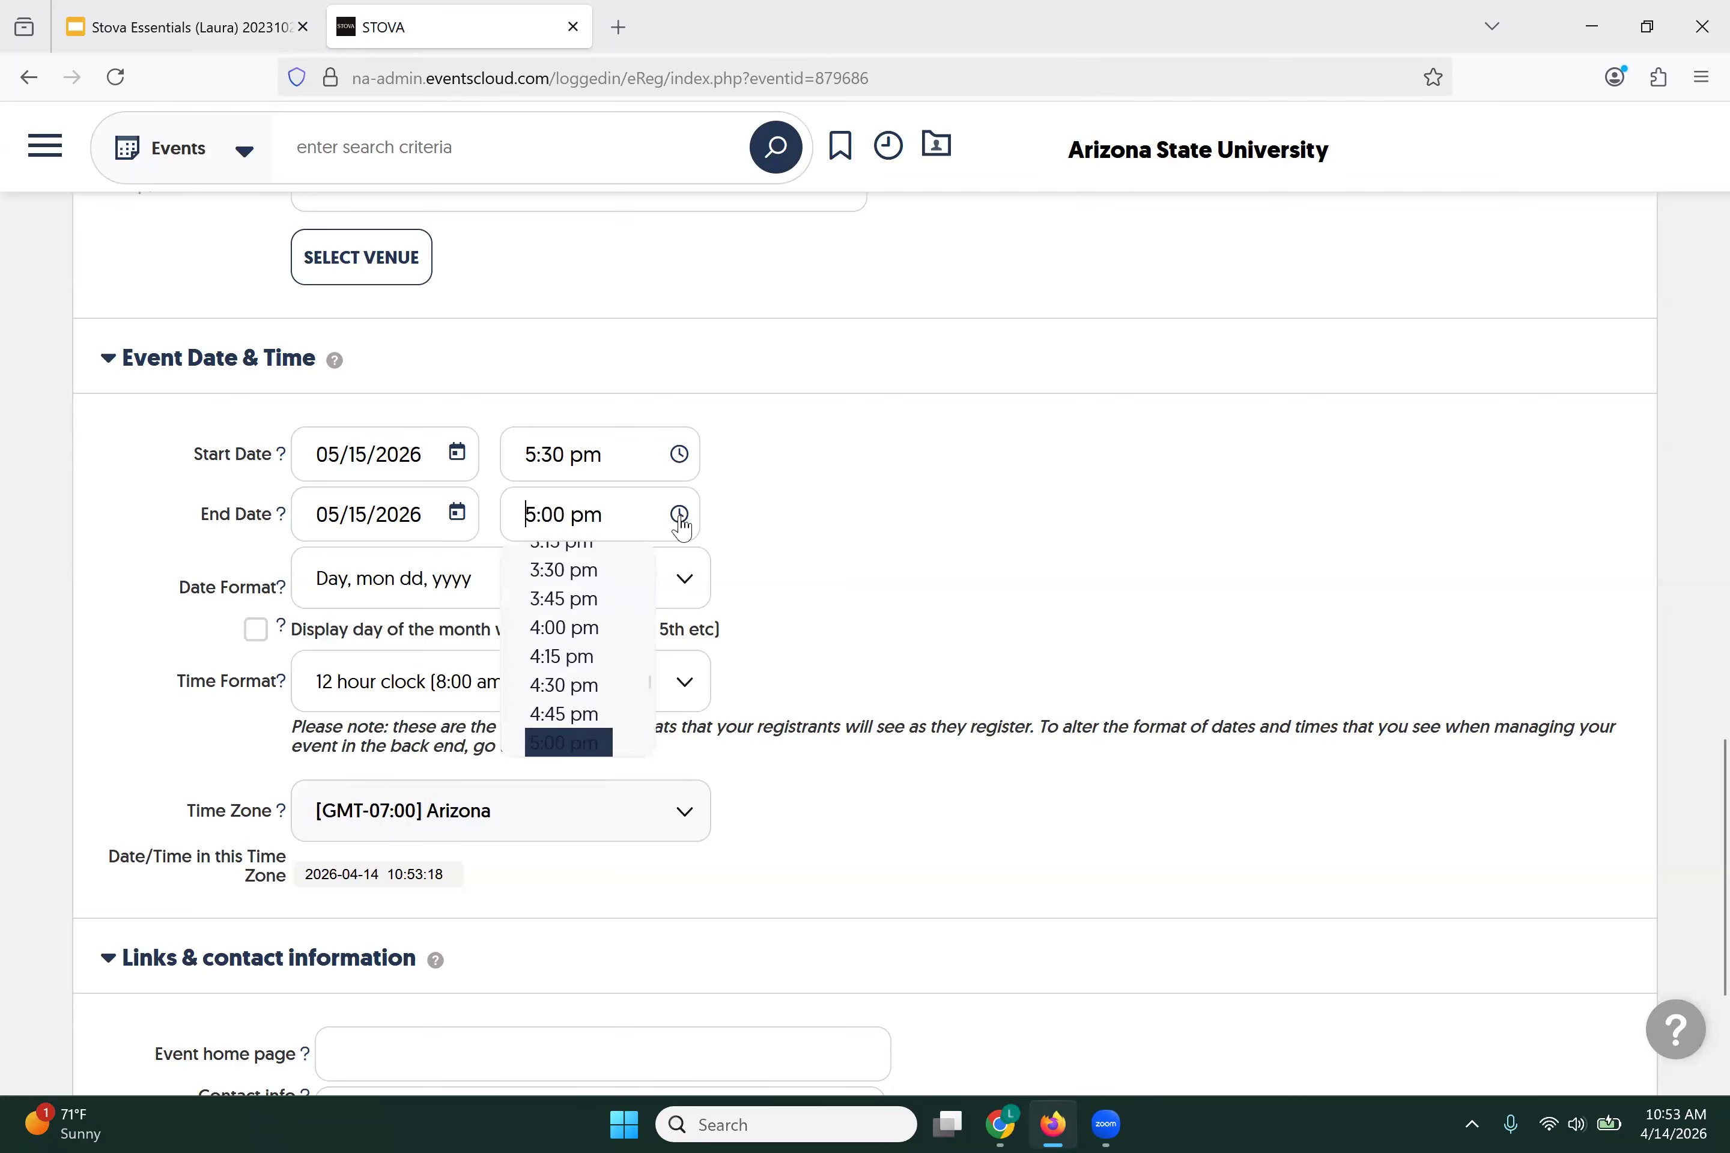
{"action": "scroll", "coordinate": [567, 700], "scroll_direction": "down", "scroll_amount": 5}
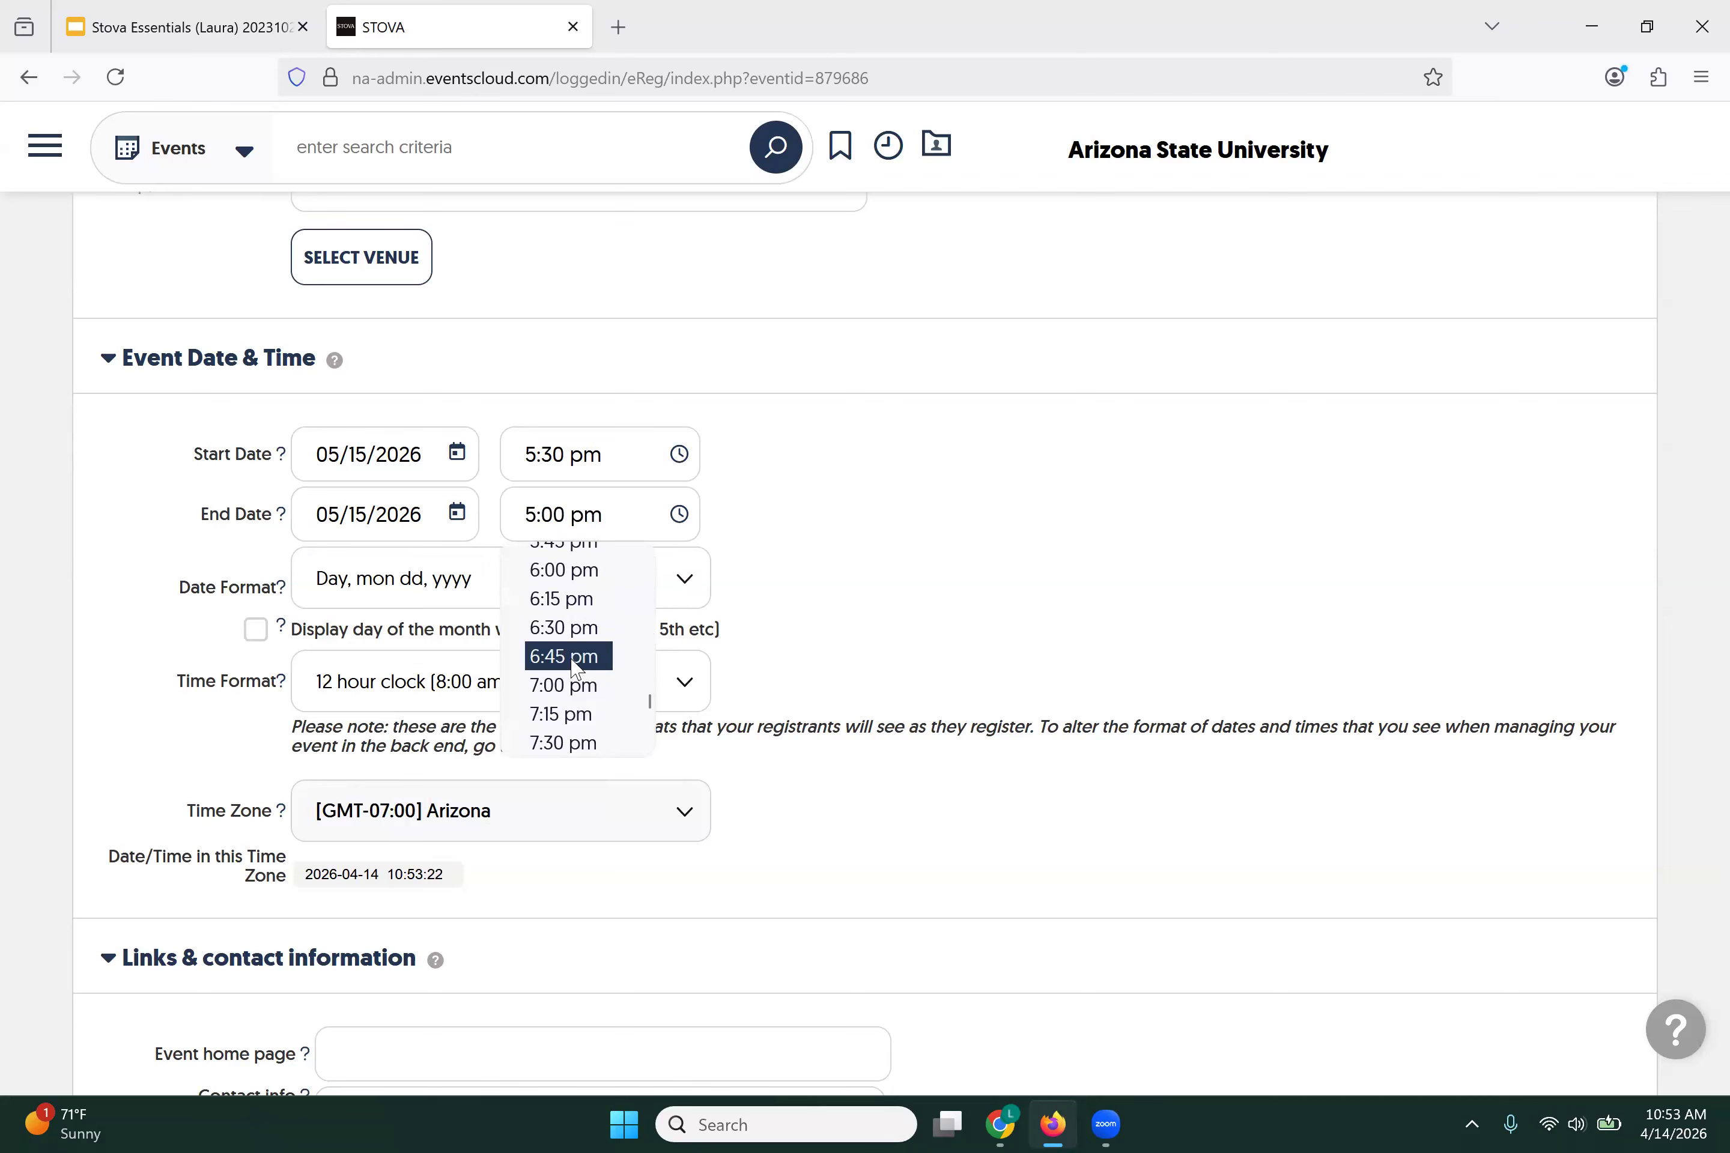
{"action": "left_click", "coordinate": [567, 686]}
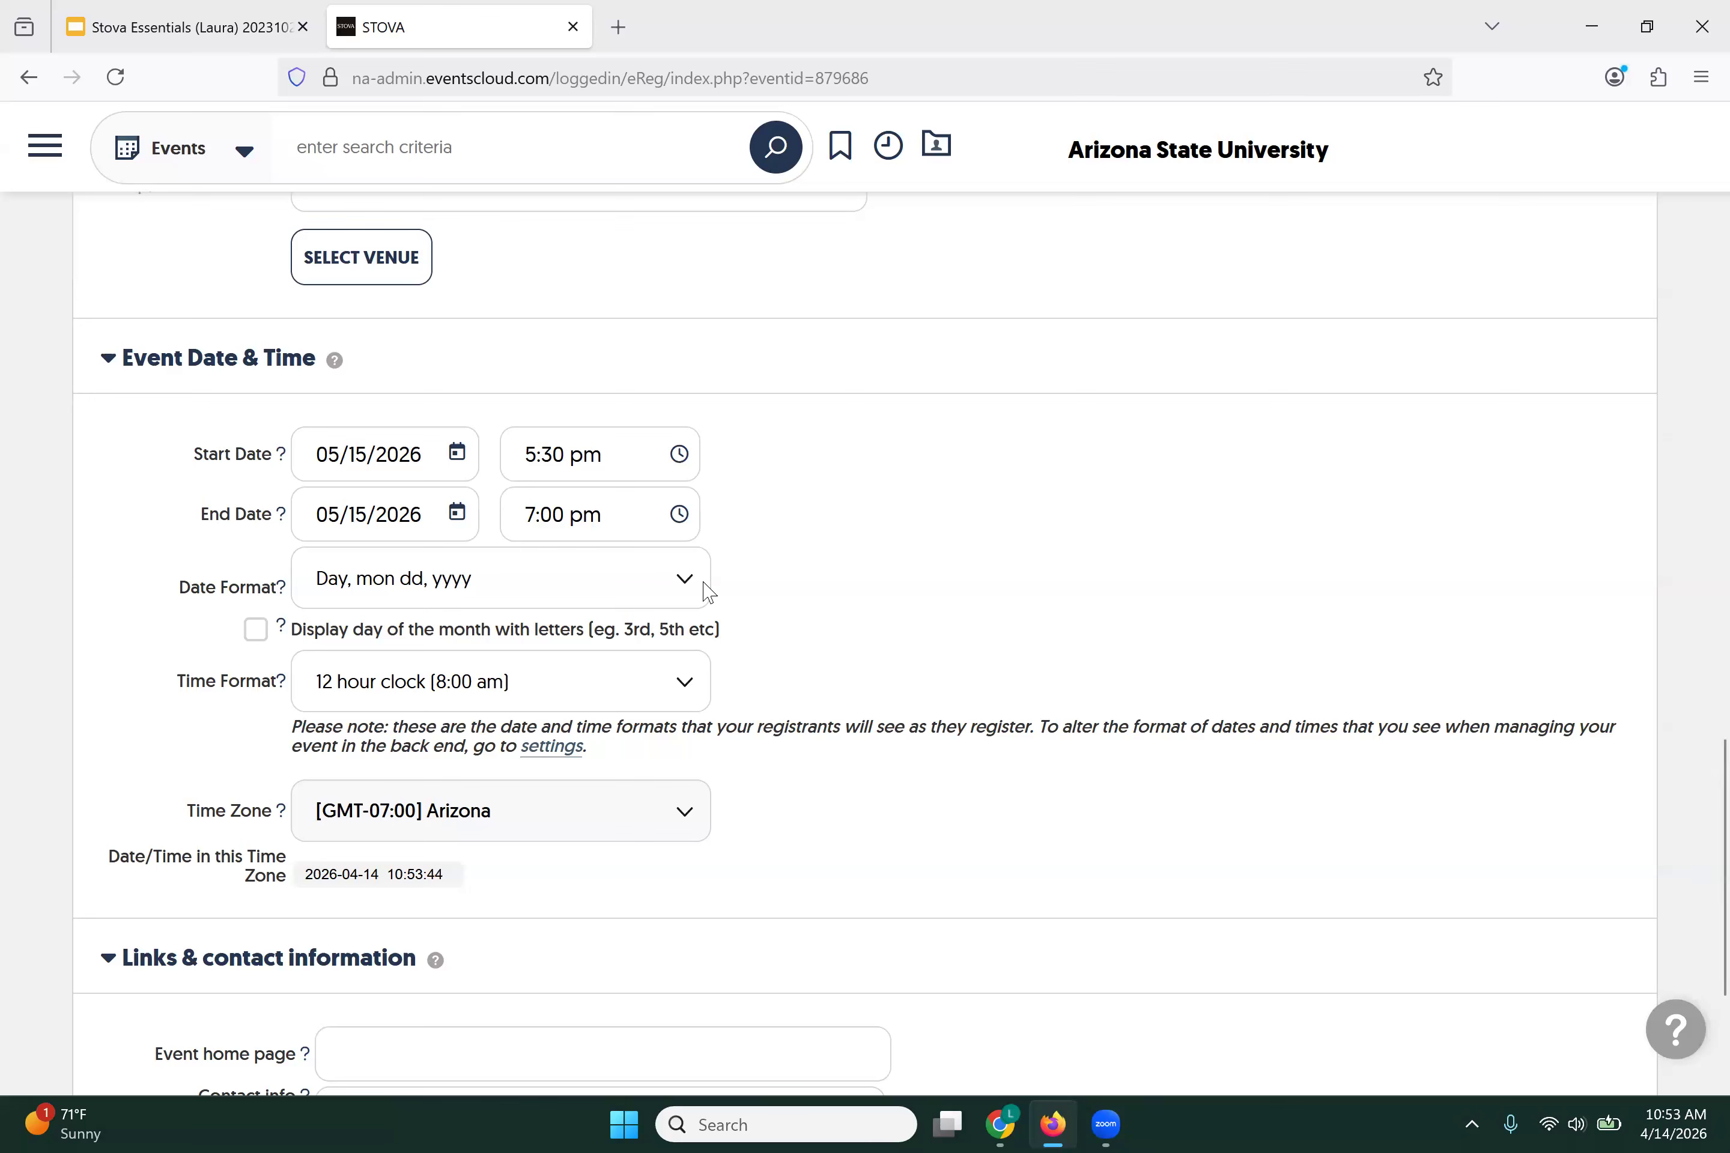
{"action": "left_click", "coordinate": [687, 589]}
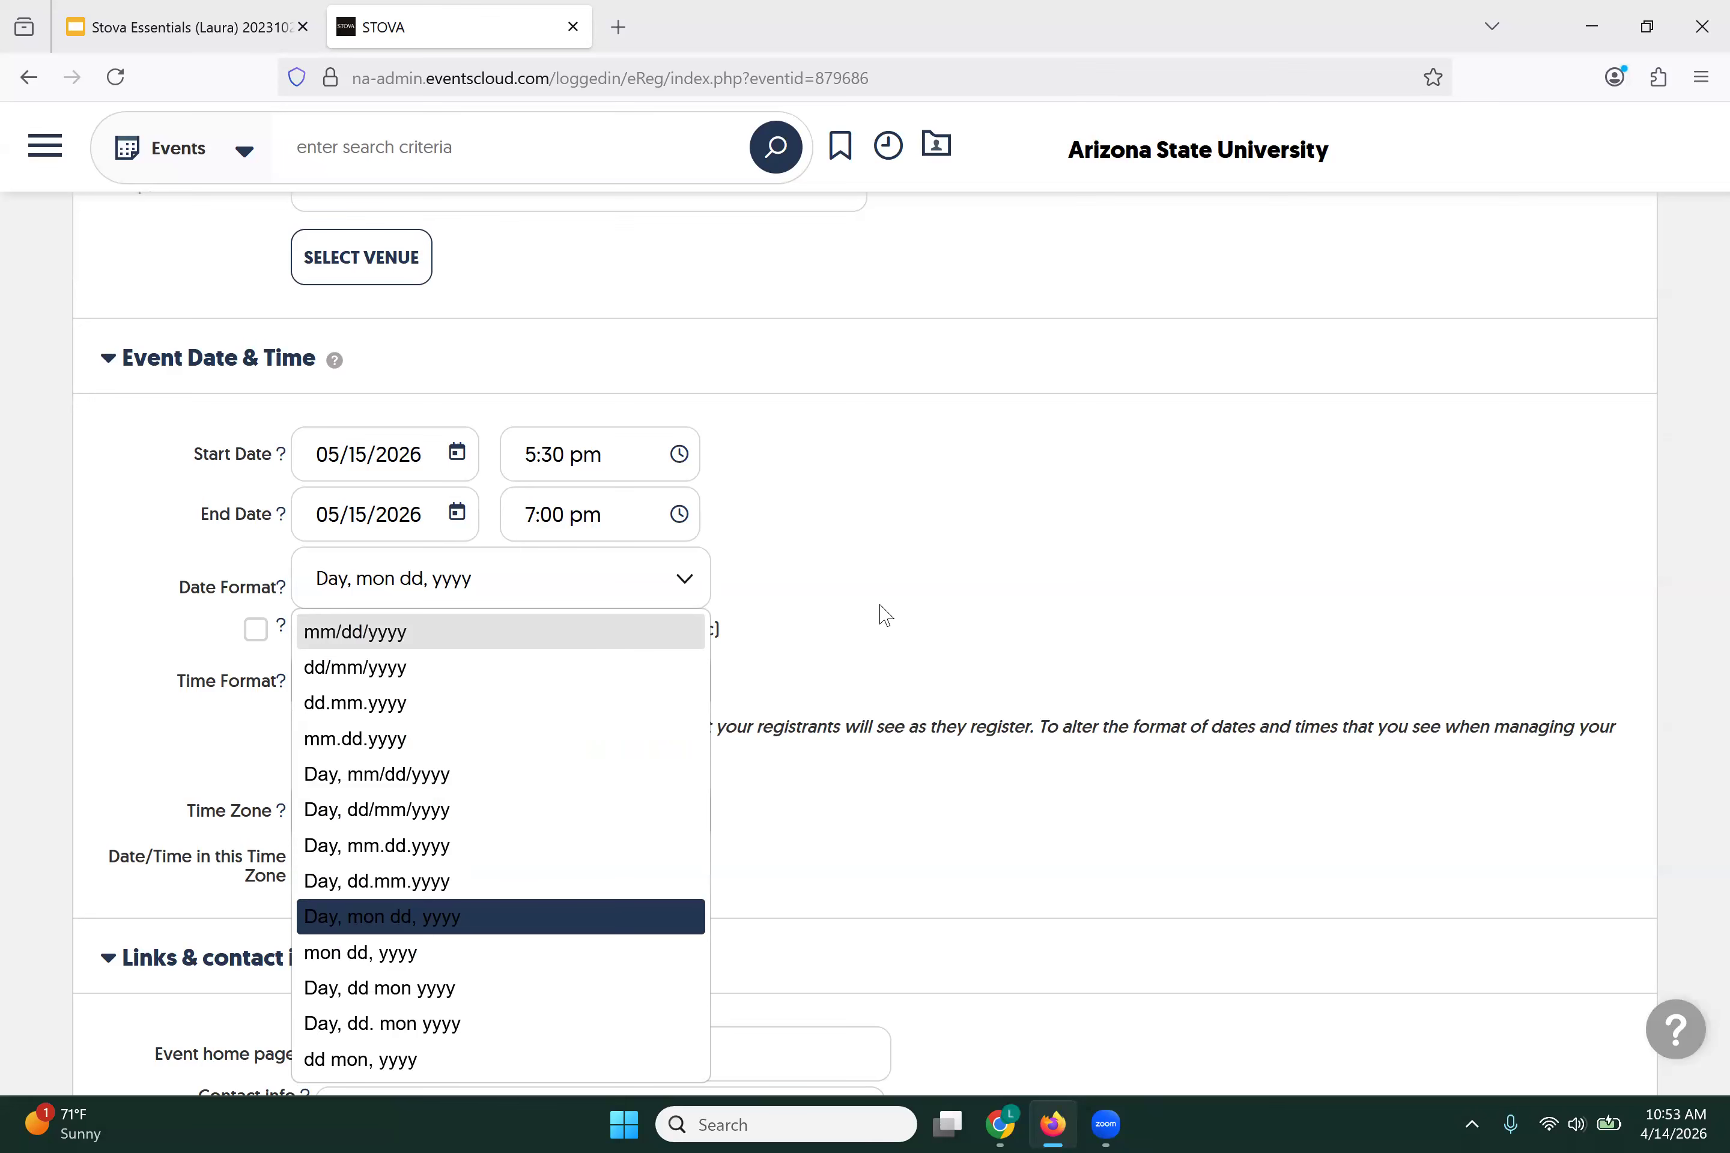
{"action": "left_click", "coordinate": [1002, 620]}
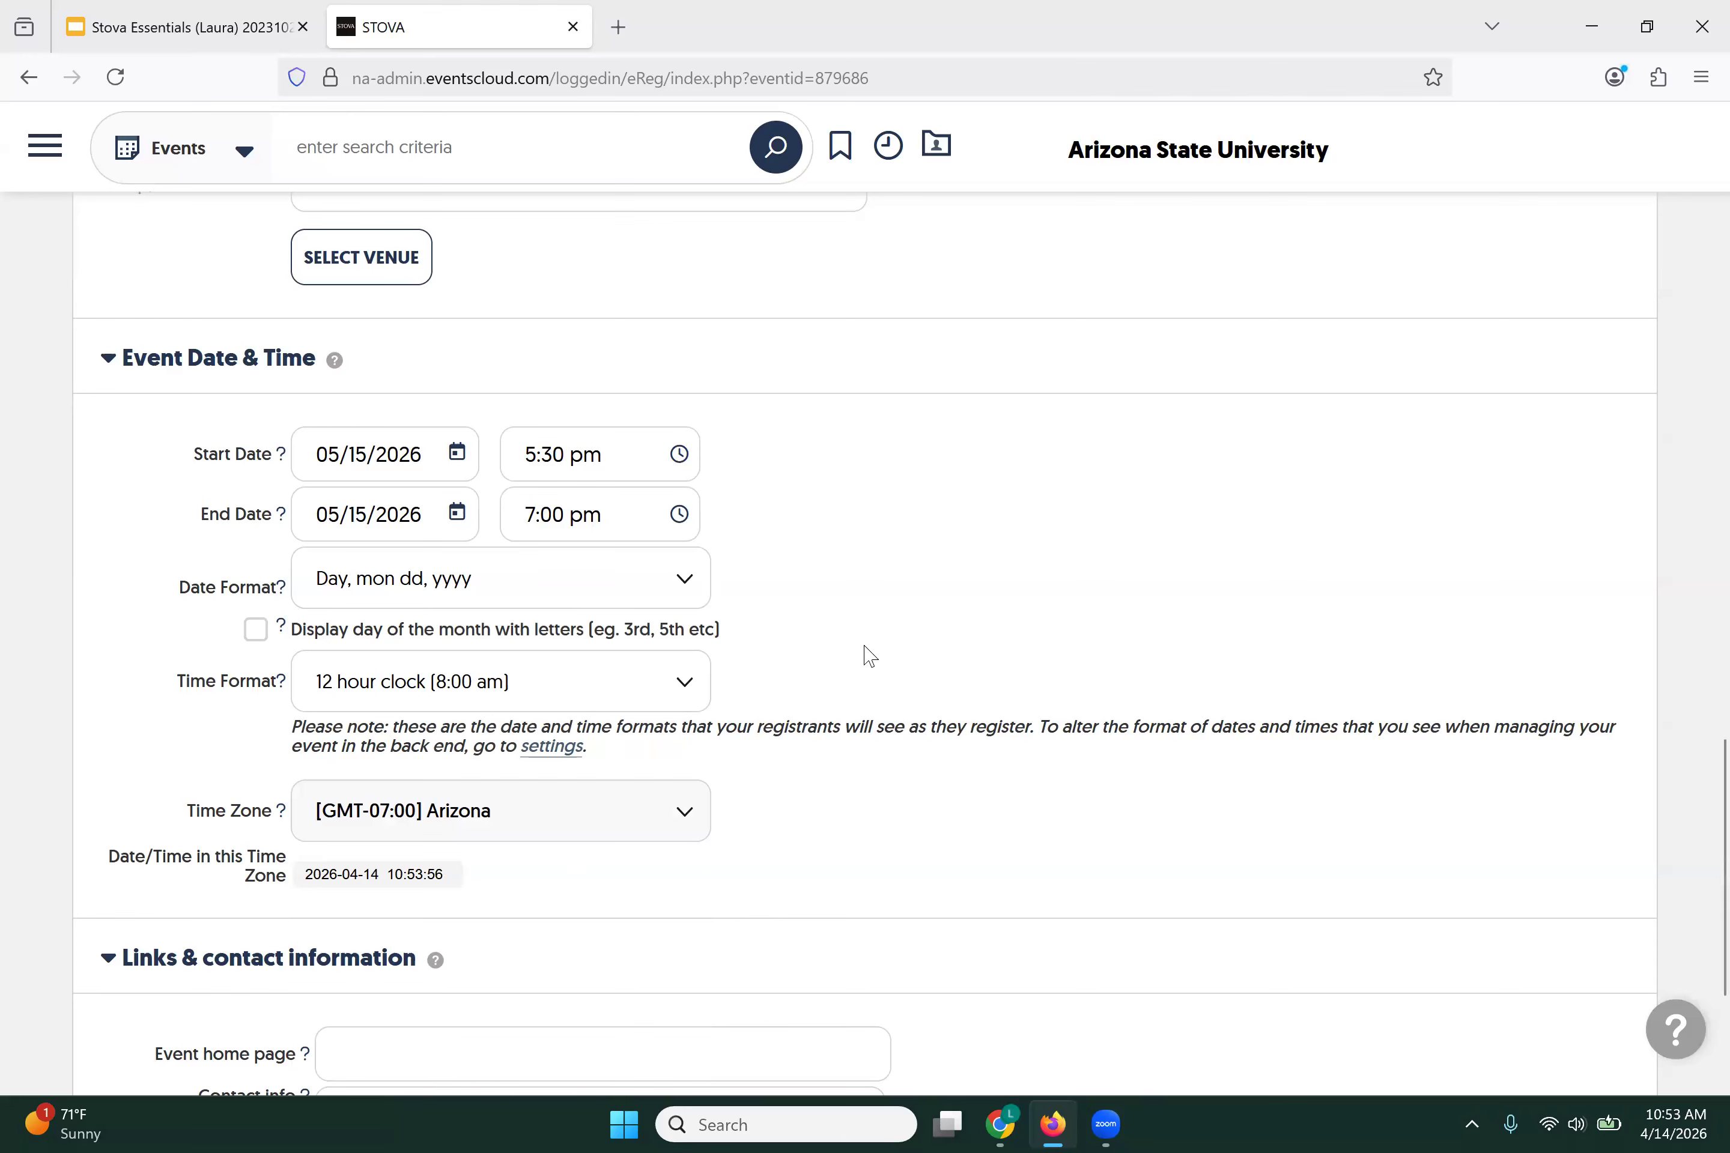
{"action": "scroll", "coordinate": [865, 657], "scroll_direction": "down", "scroll_amount": 1}
{"action": "scroll", "coordinate": [865, 656], "scroll_direction": "down", "scroll_amount": 2}
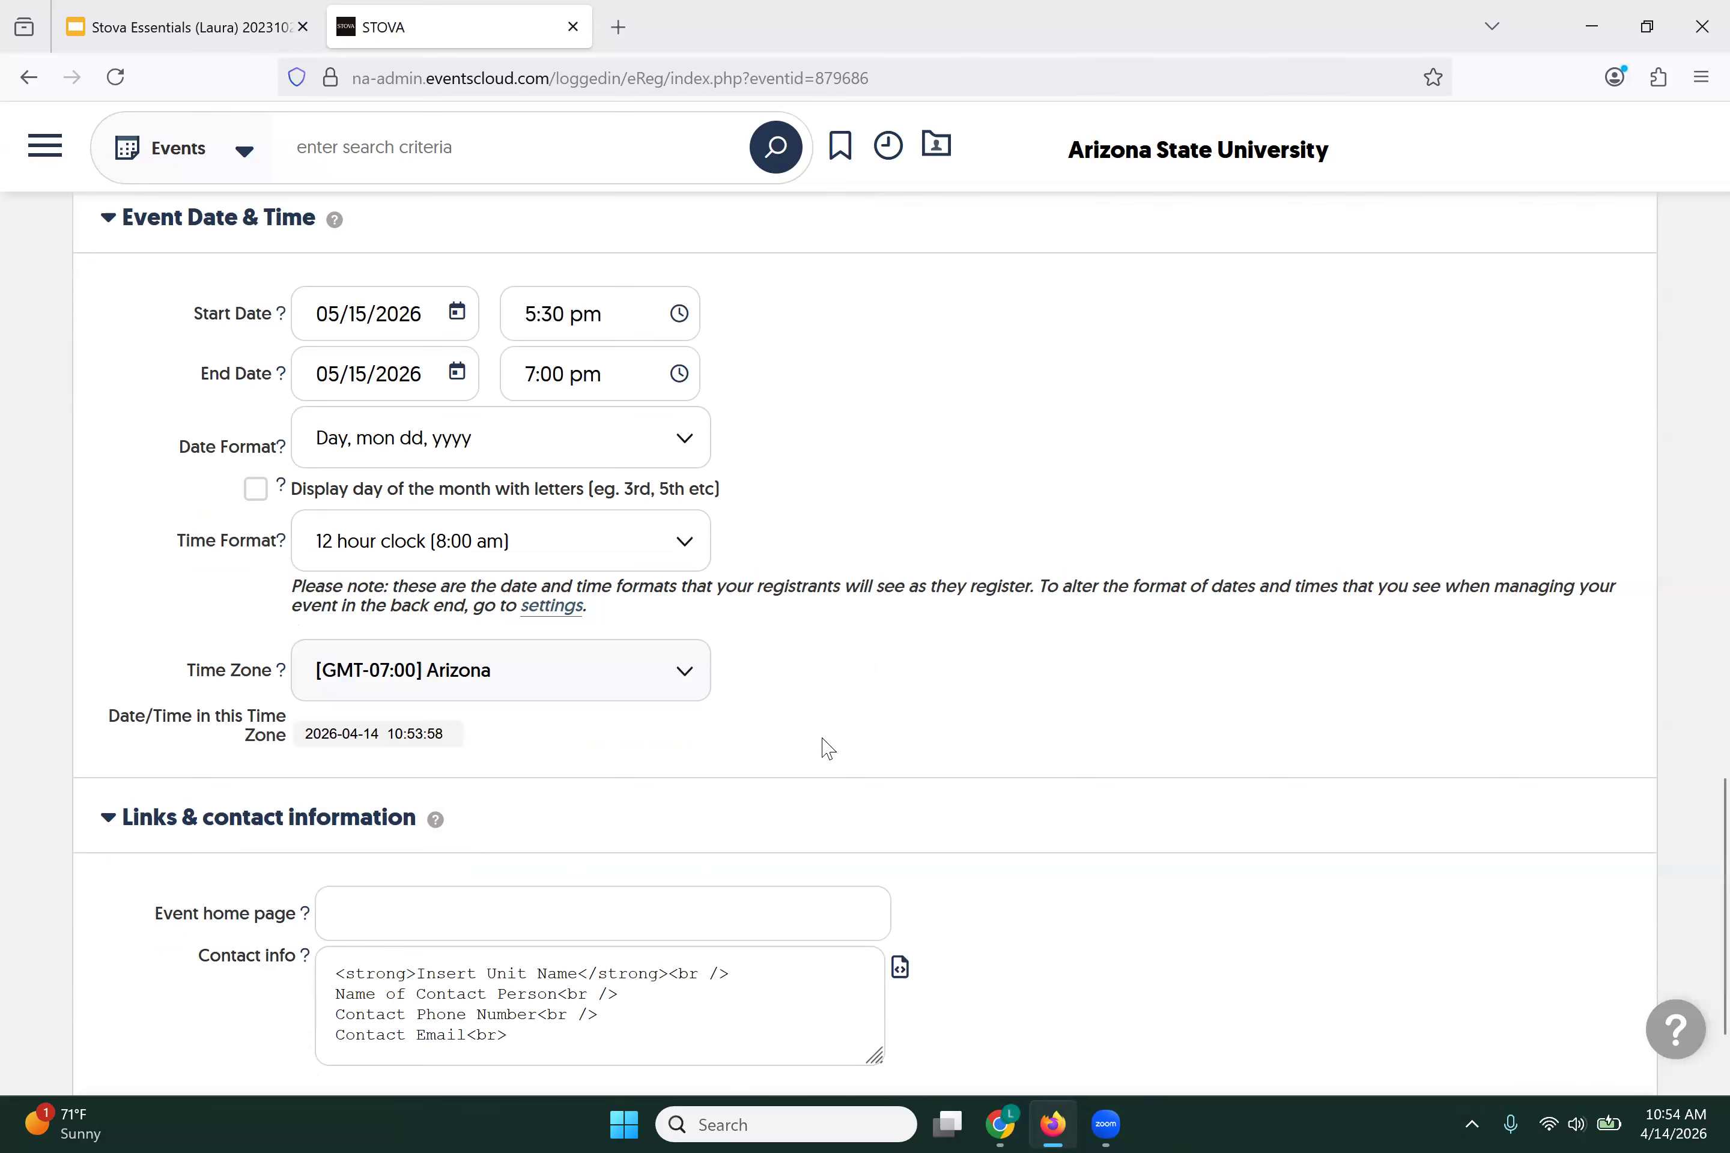
{"action": "left_click", "coordinate": [686, 553]}
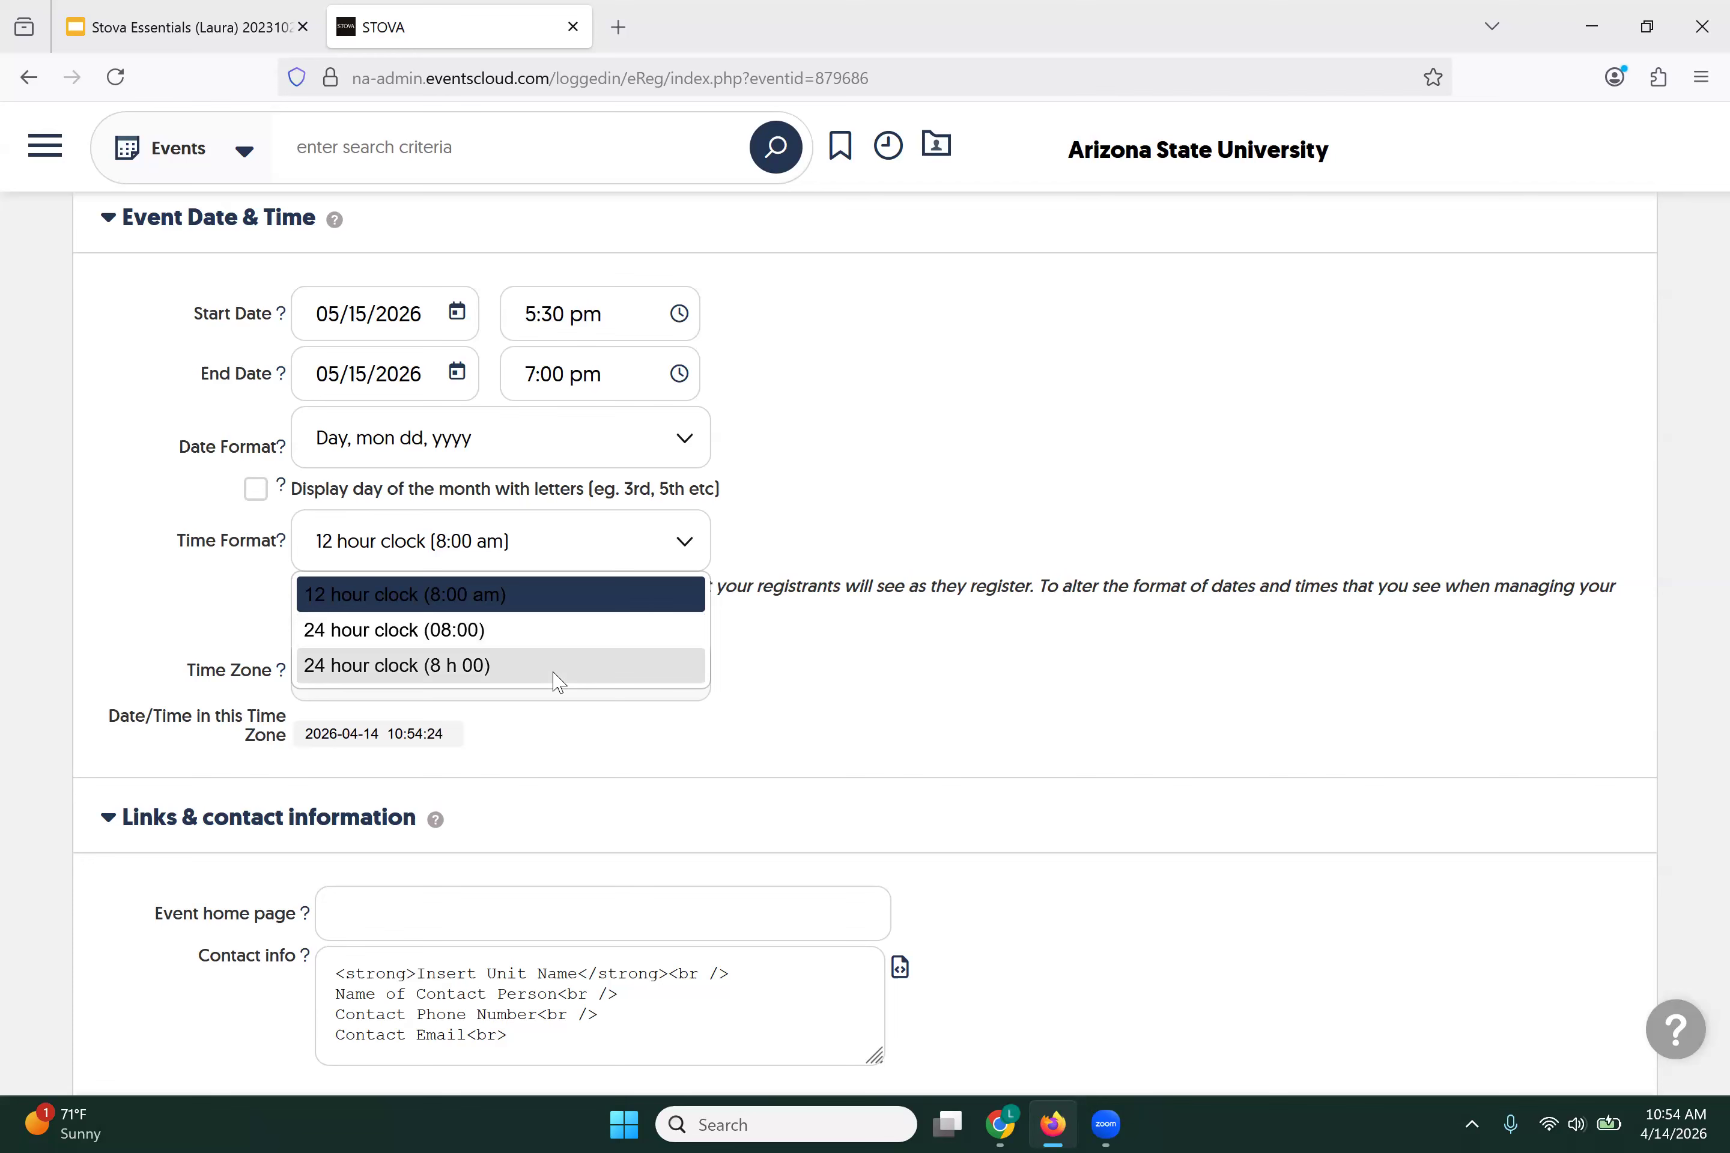
{"action": "left_click", "coordinate": [835, 689]}
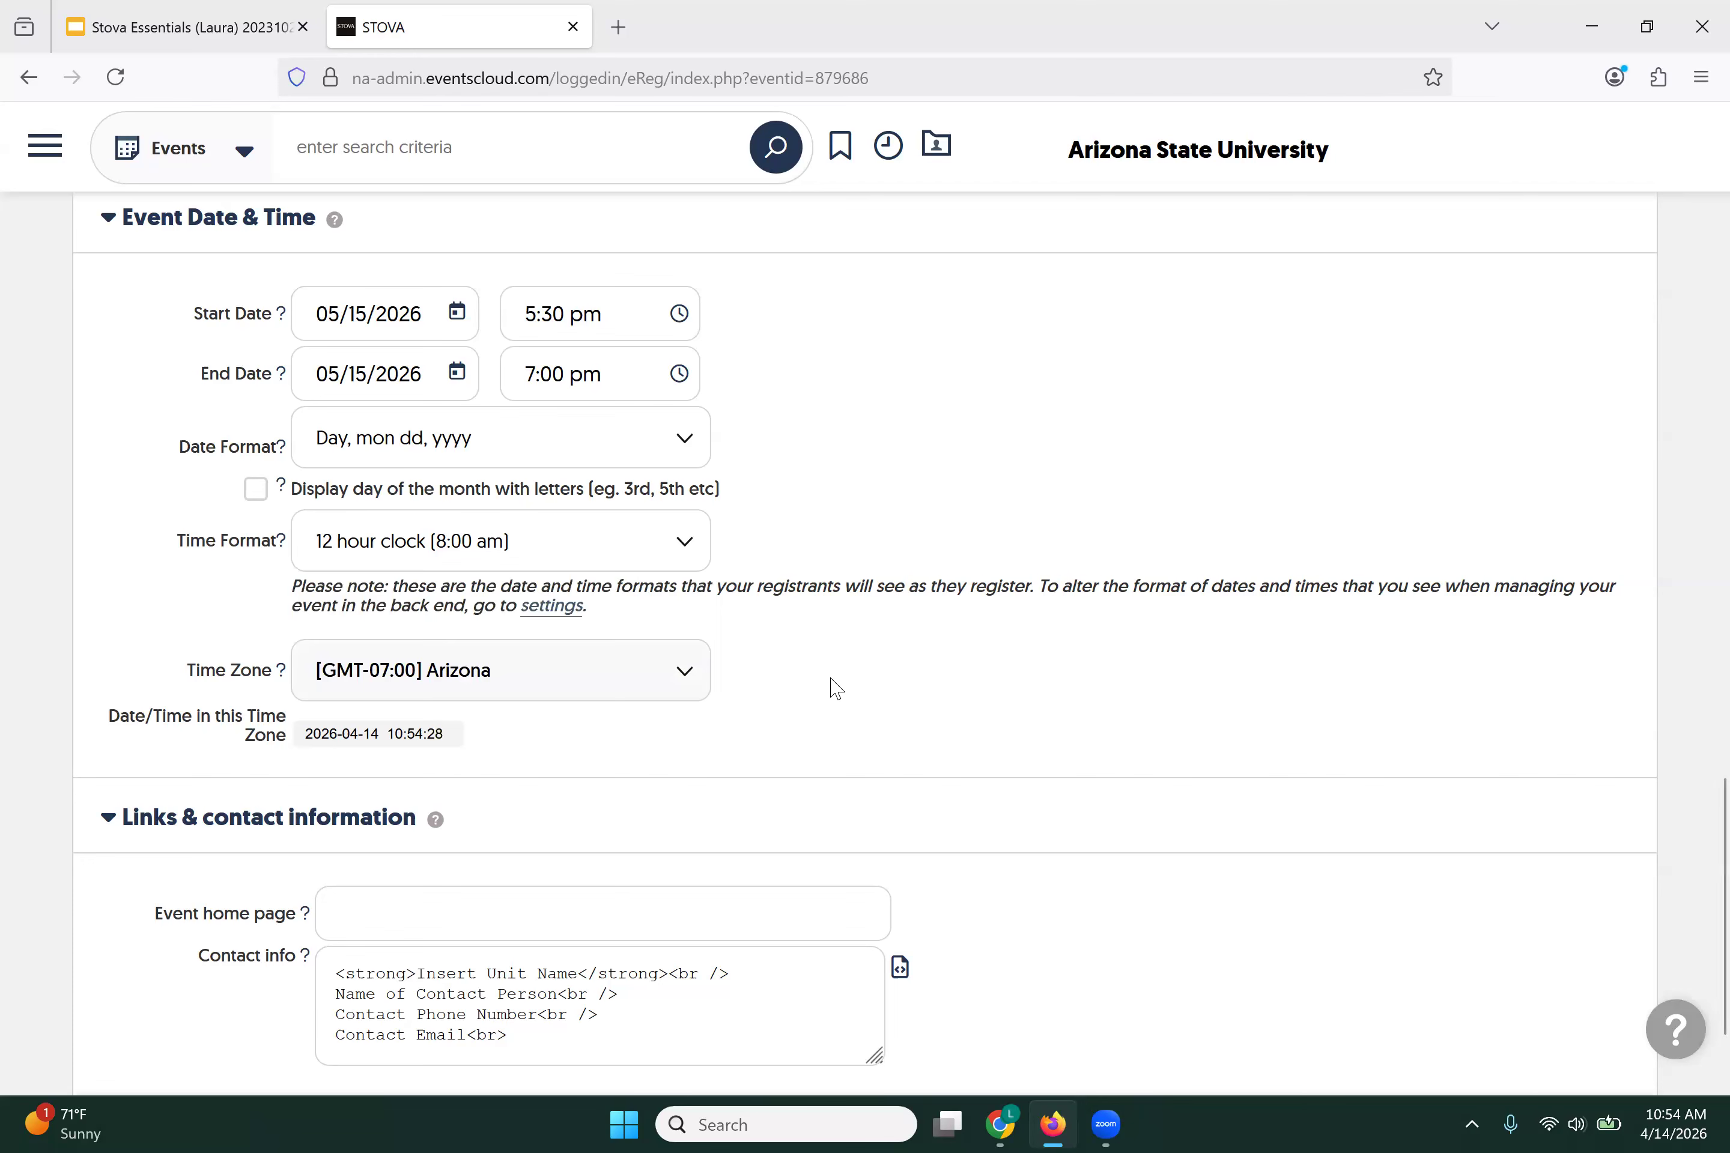
{"action": "scroll", "coordinate": [822, 660], "scroll_direction": "down", "scroll_amount": 2}
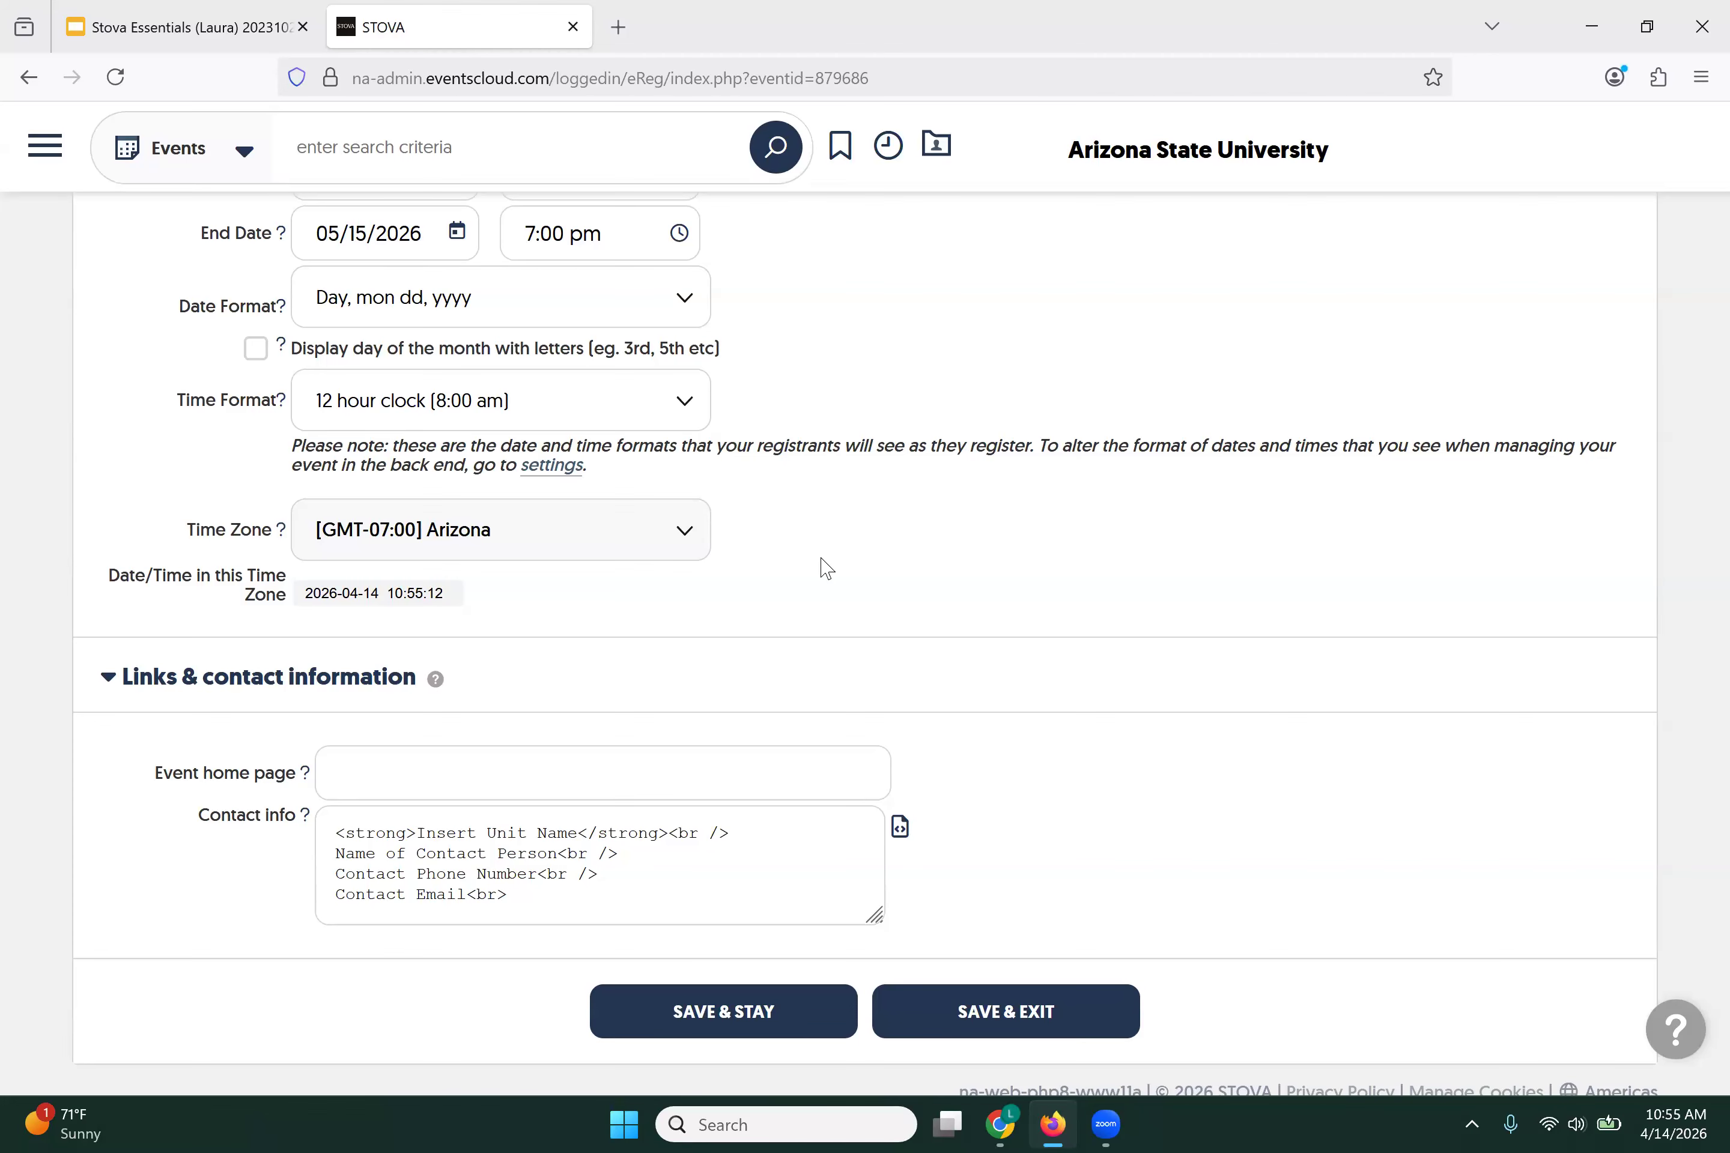
{"action": "scroll", "coordinate": [827, 570], "scroll_direction": "down", "scroll_amount": 1}
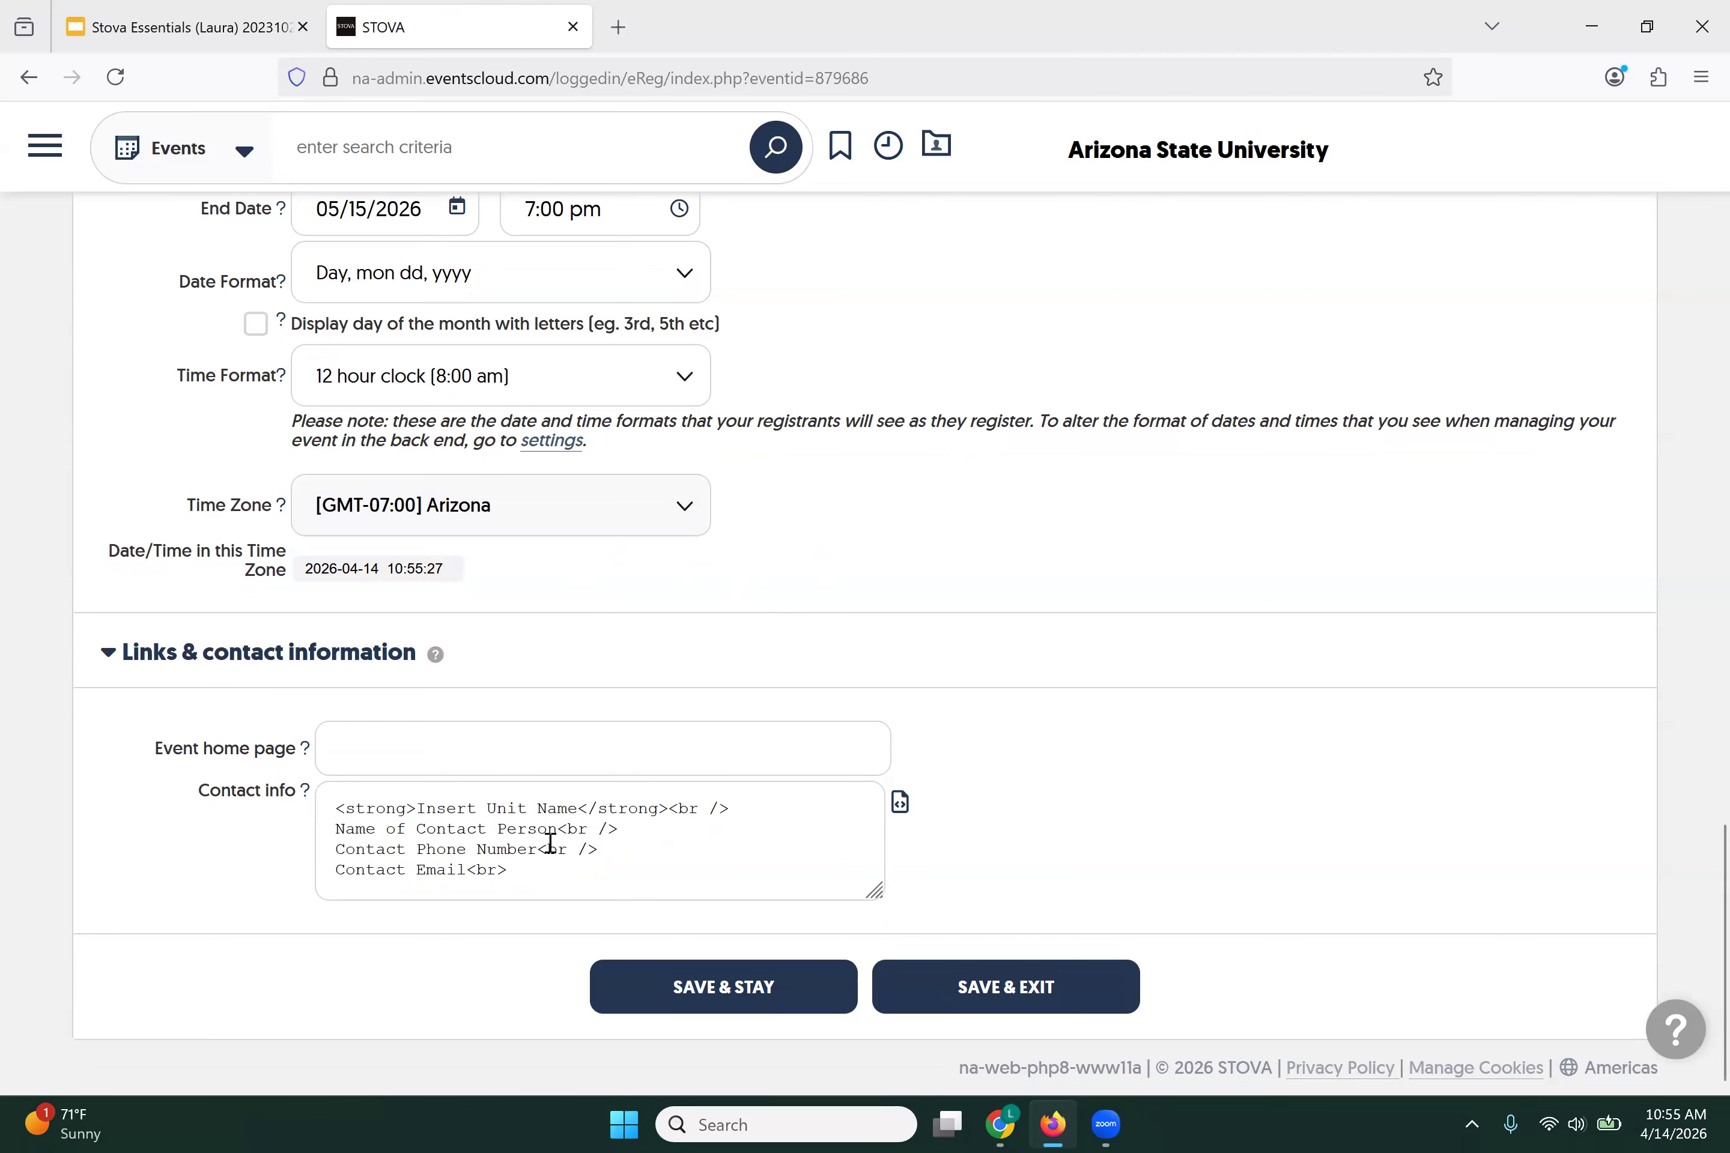
{"action": "scroll", "coordinate": [1024, 621], "scroll_direction": "up", "scroll_amount": 15}
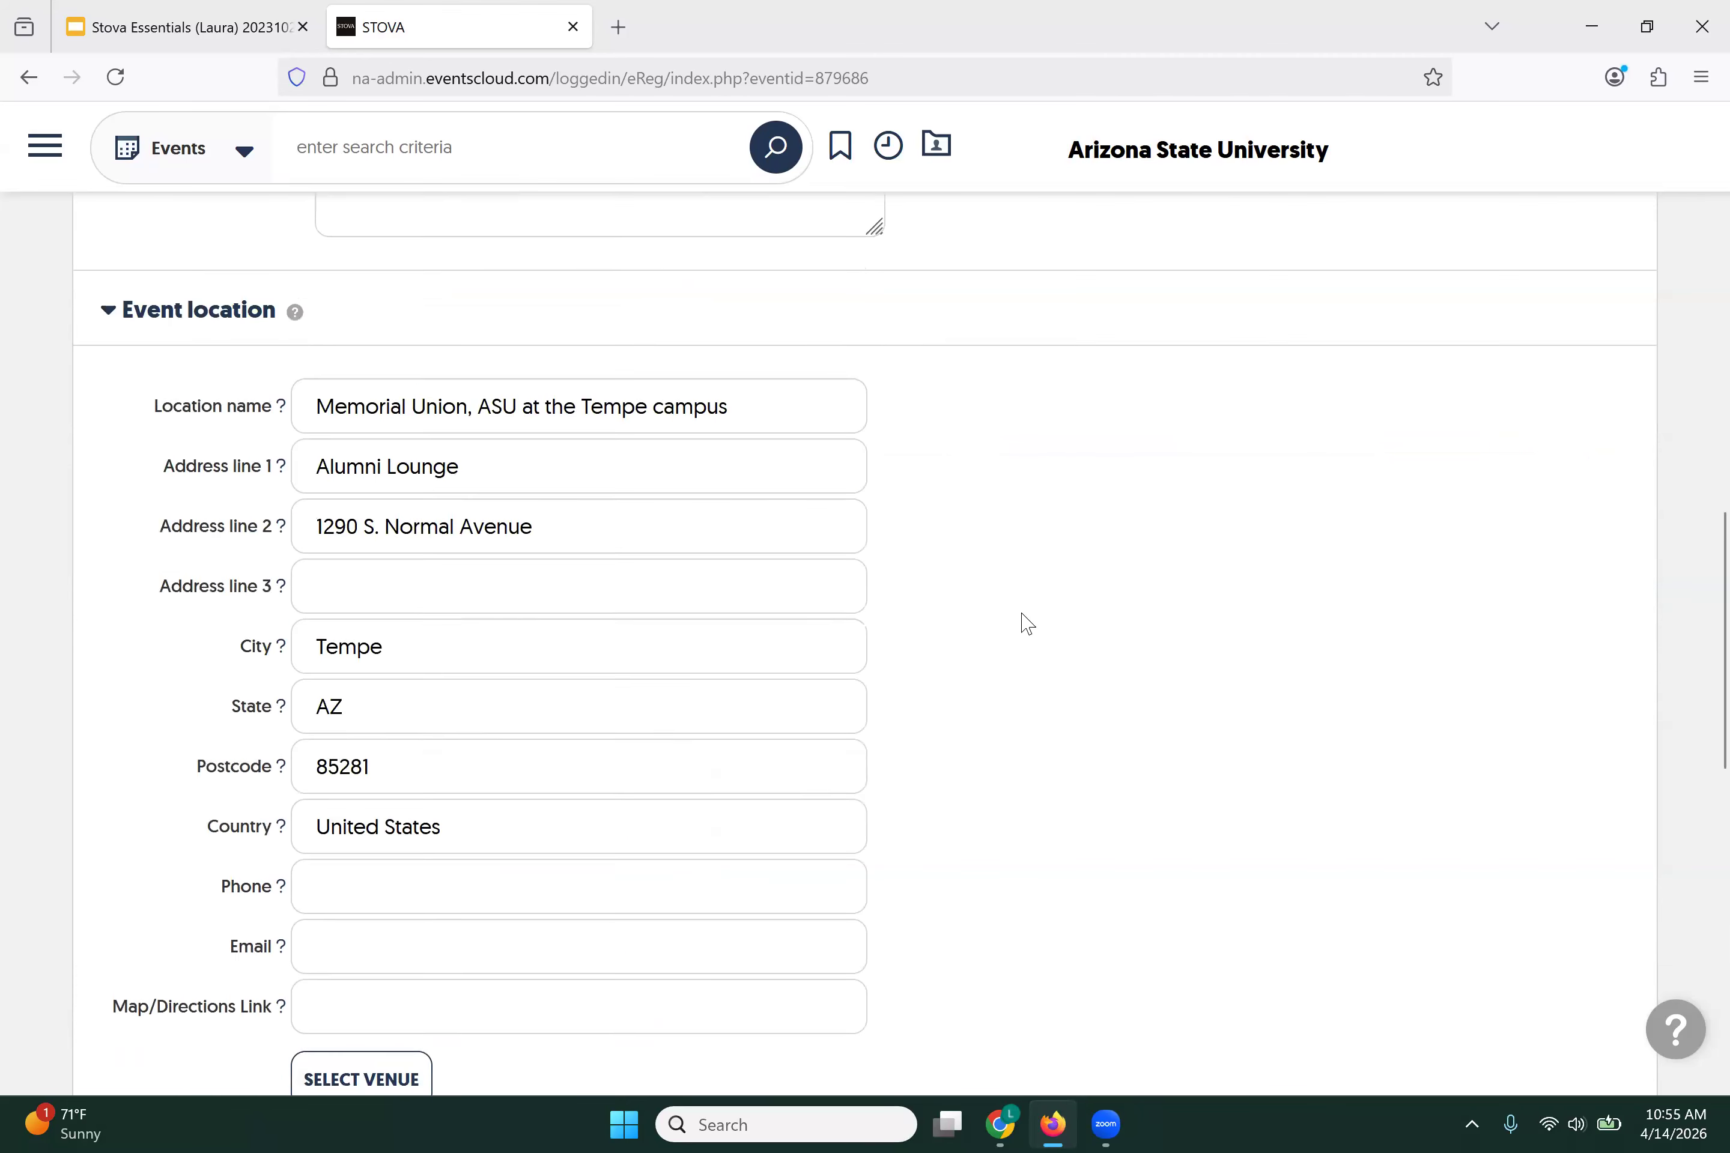
{"action": "scroll", "coordinate": [1026, 621], "scroll_direction": "up", "scroll_amount": 4}
{"action": "scroll", "coordinate": [975, 551], "scroll_direction": "down", "scroll_amount": 2}
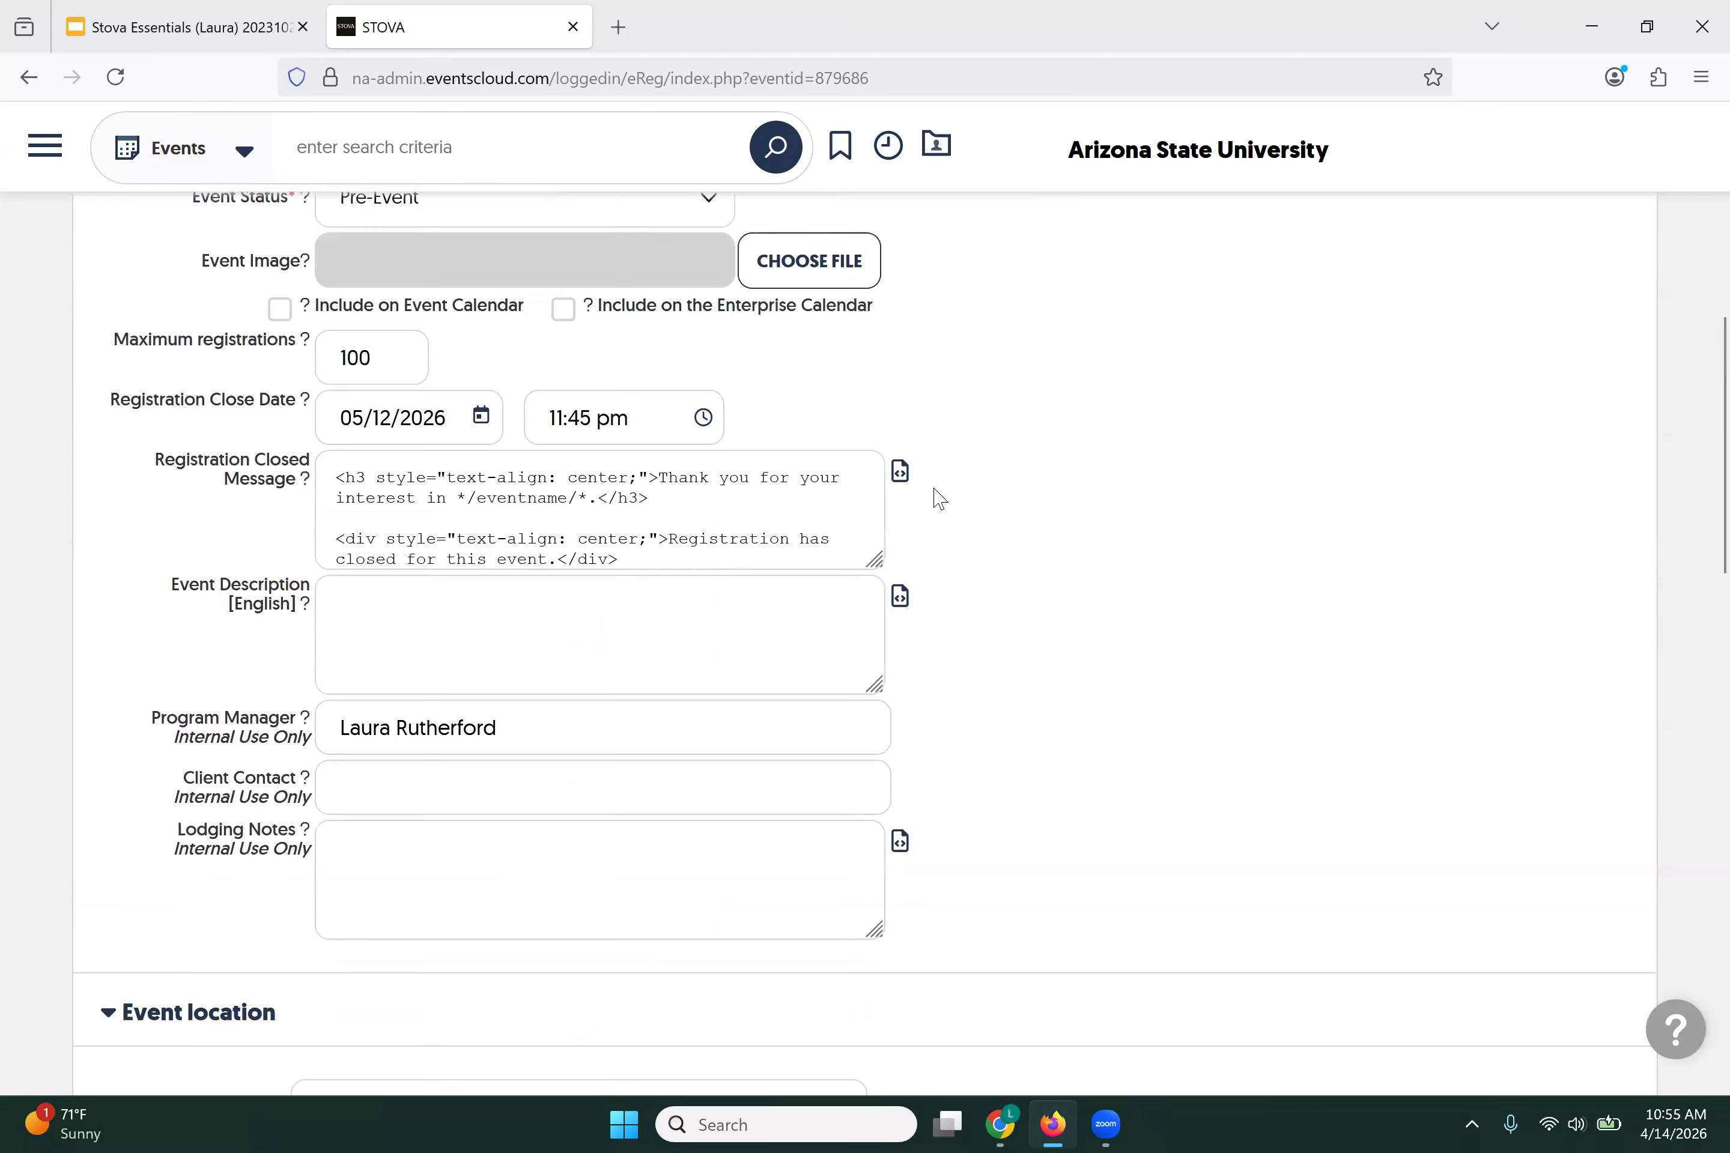
{"action": "left_click", "coordinate": [900, 474]}
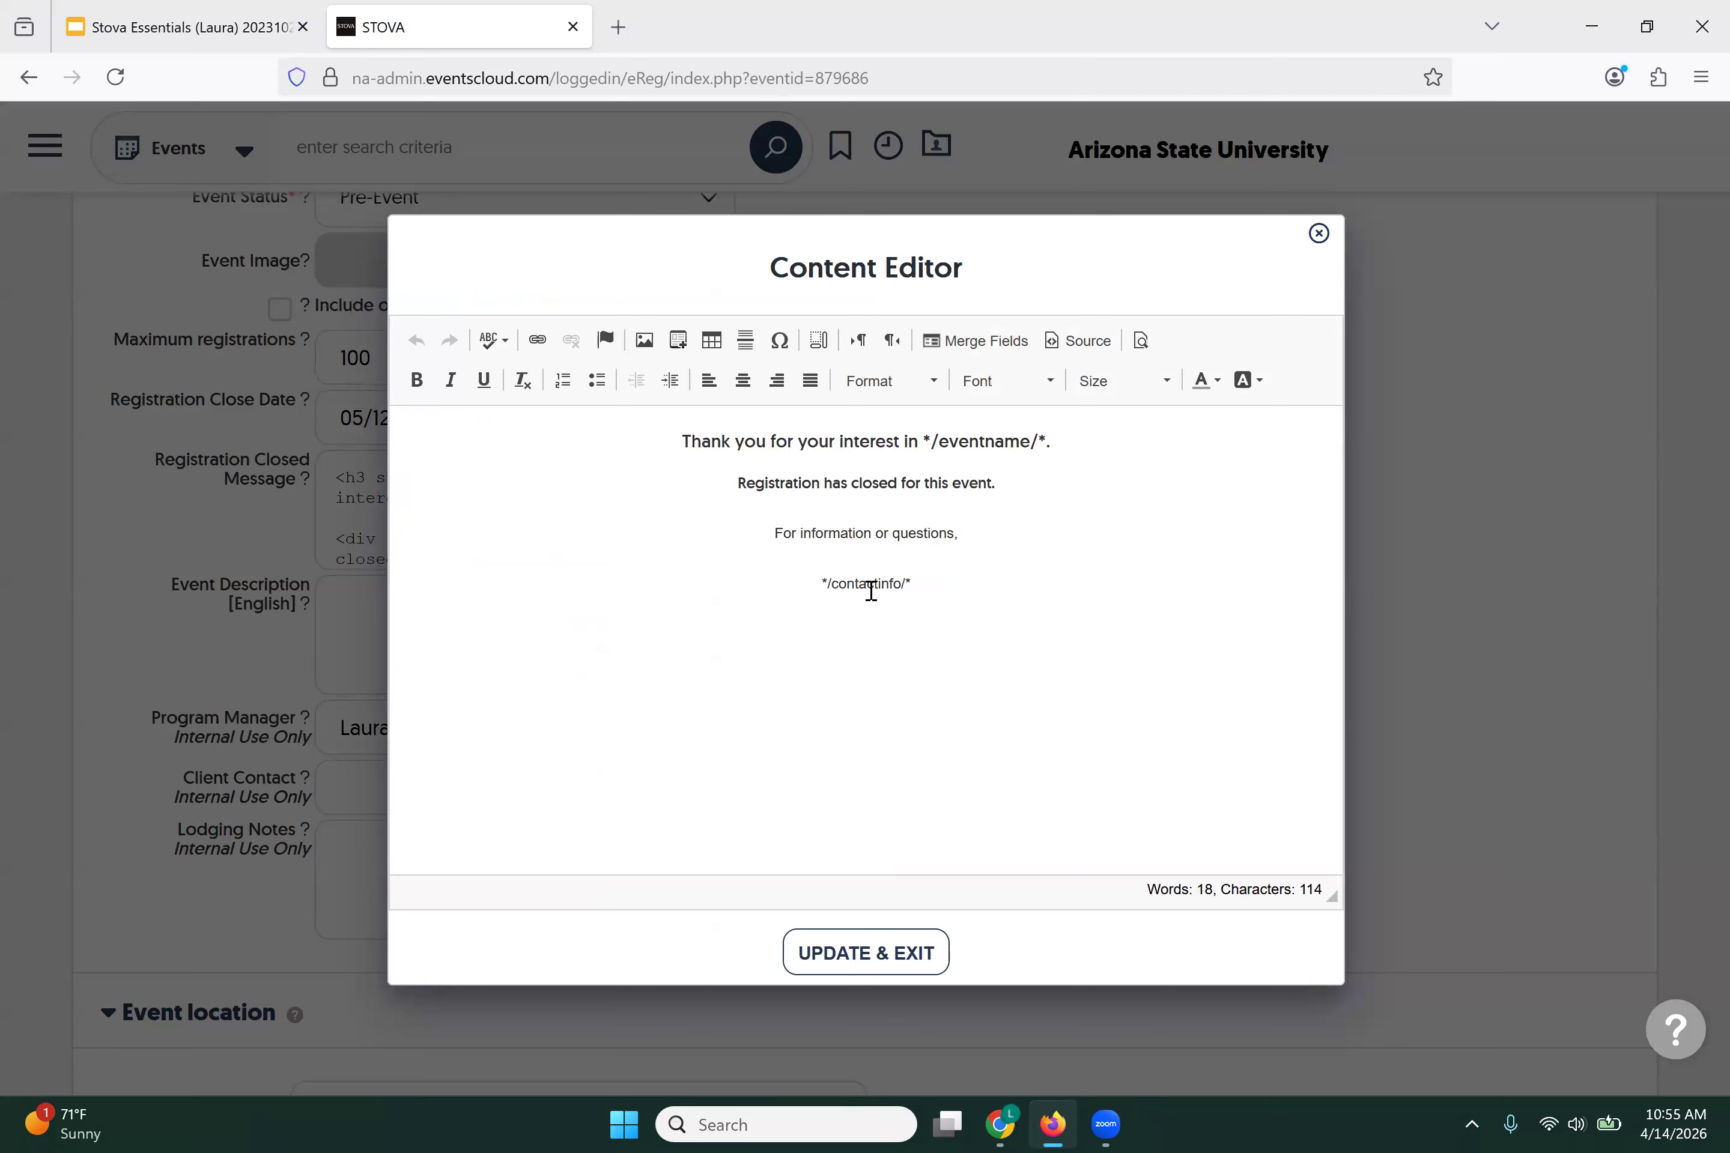
{"action": "left_click", "coordinate": [1319, 235]}
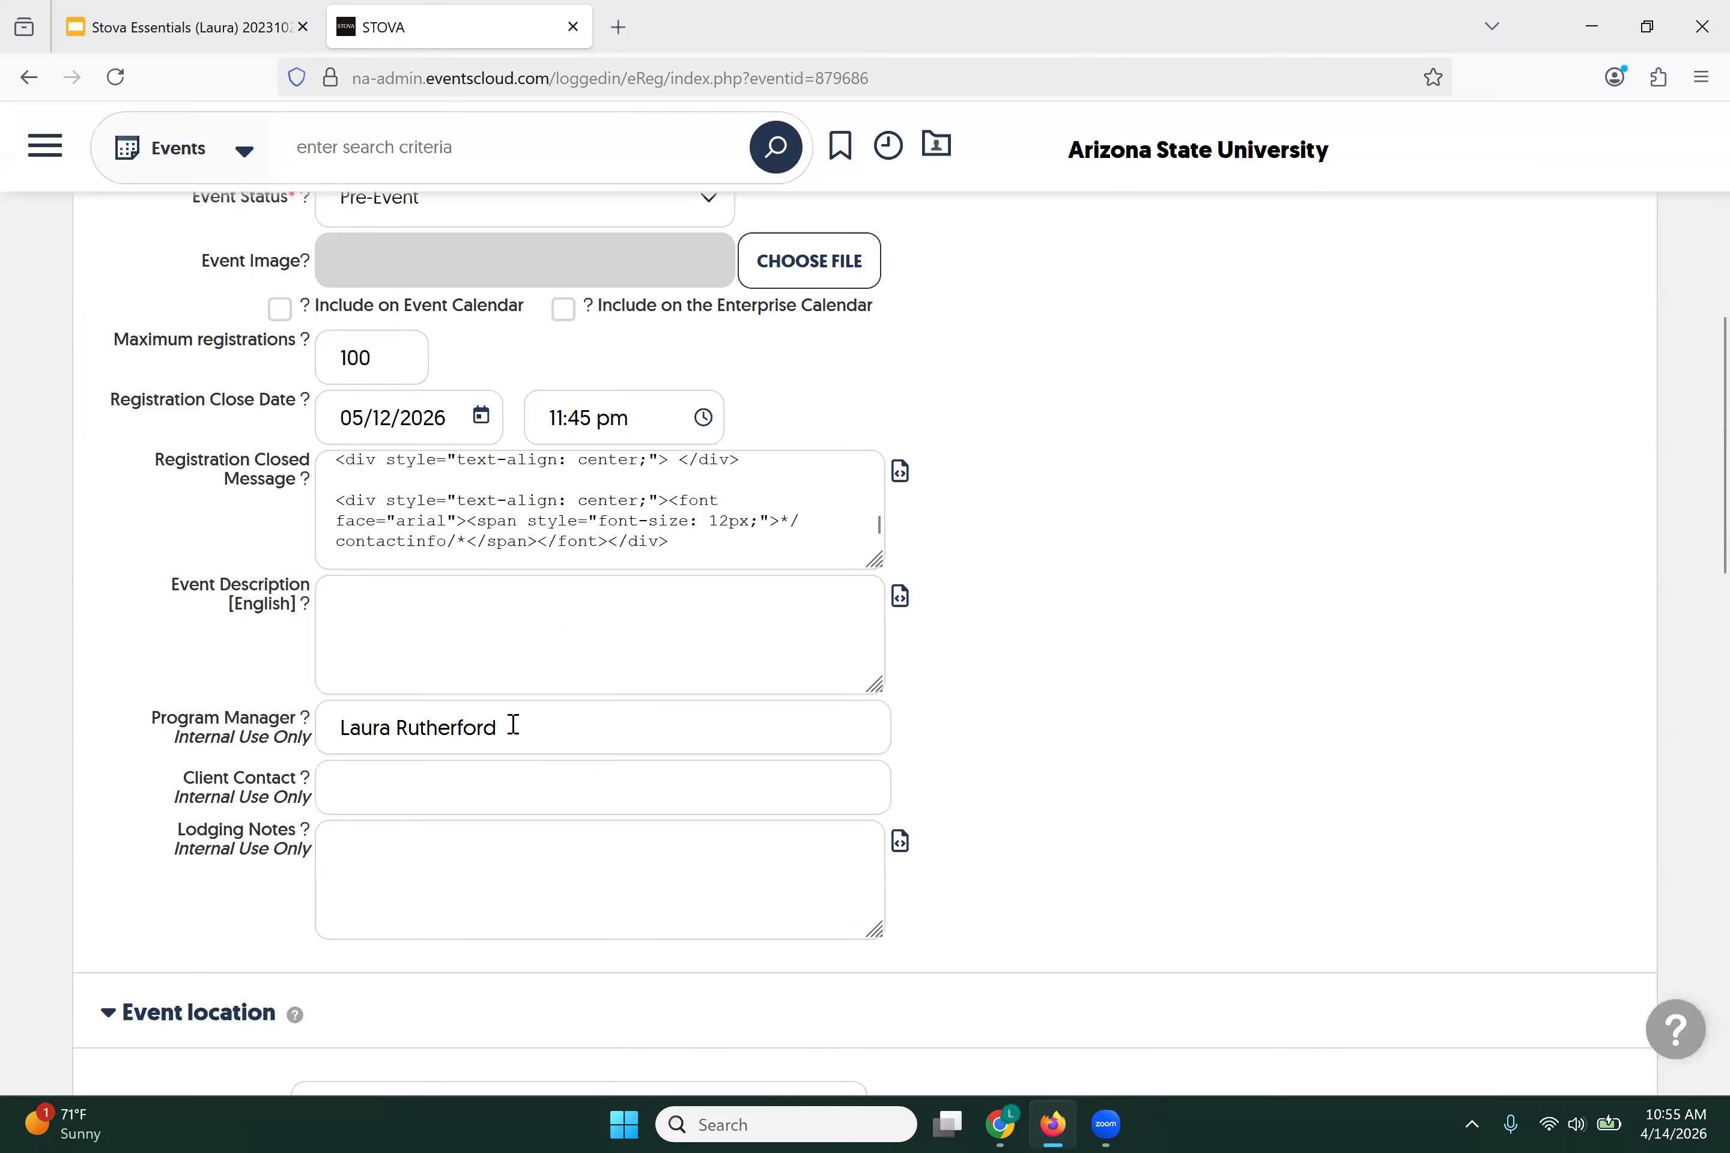
{"action": "scroll", "coordinate": [140, 758], "scroll_direction": "down", "scroll_amount": 15}
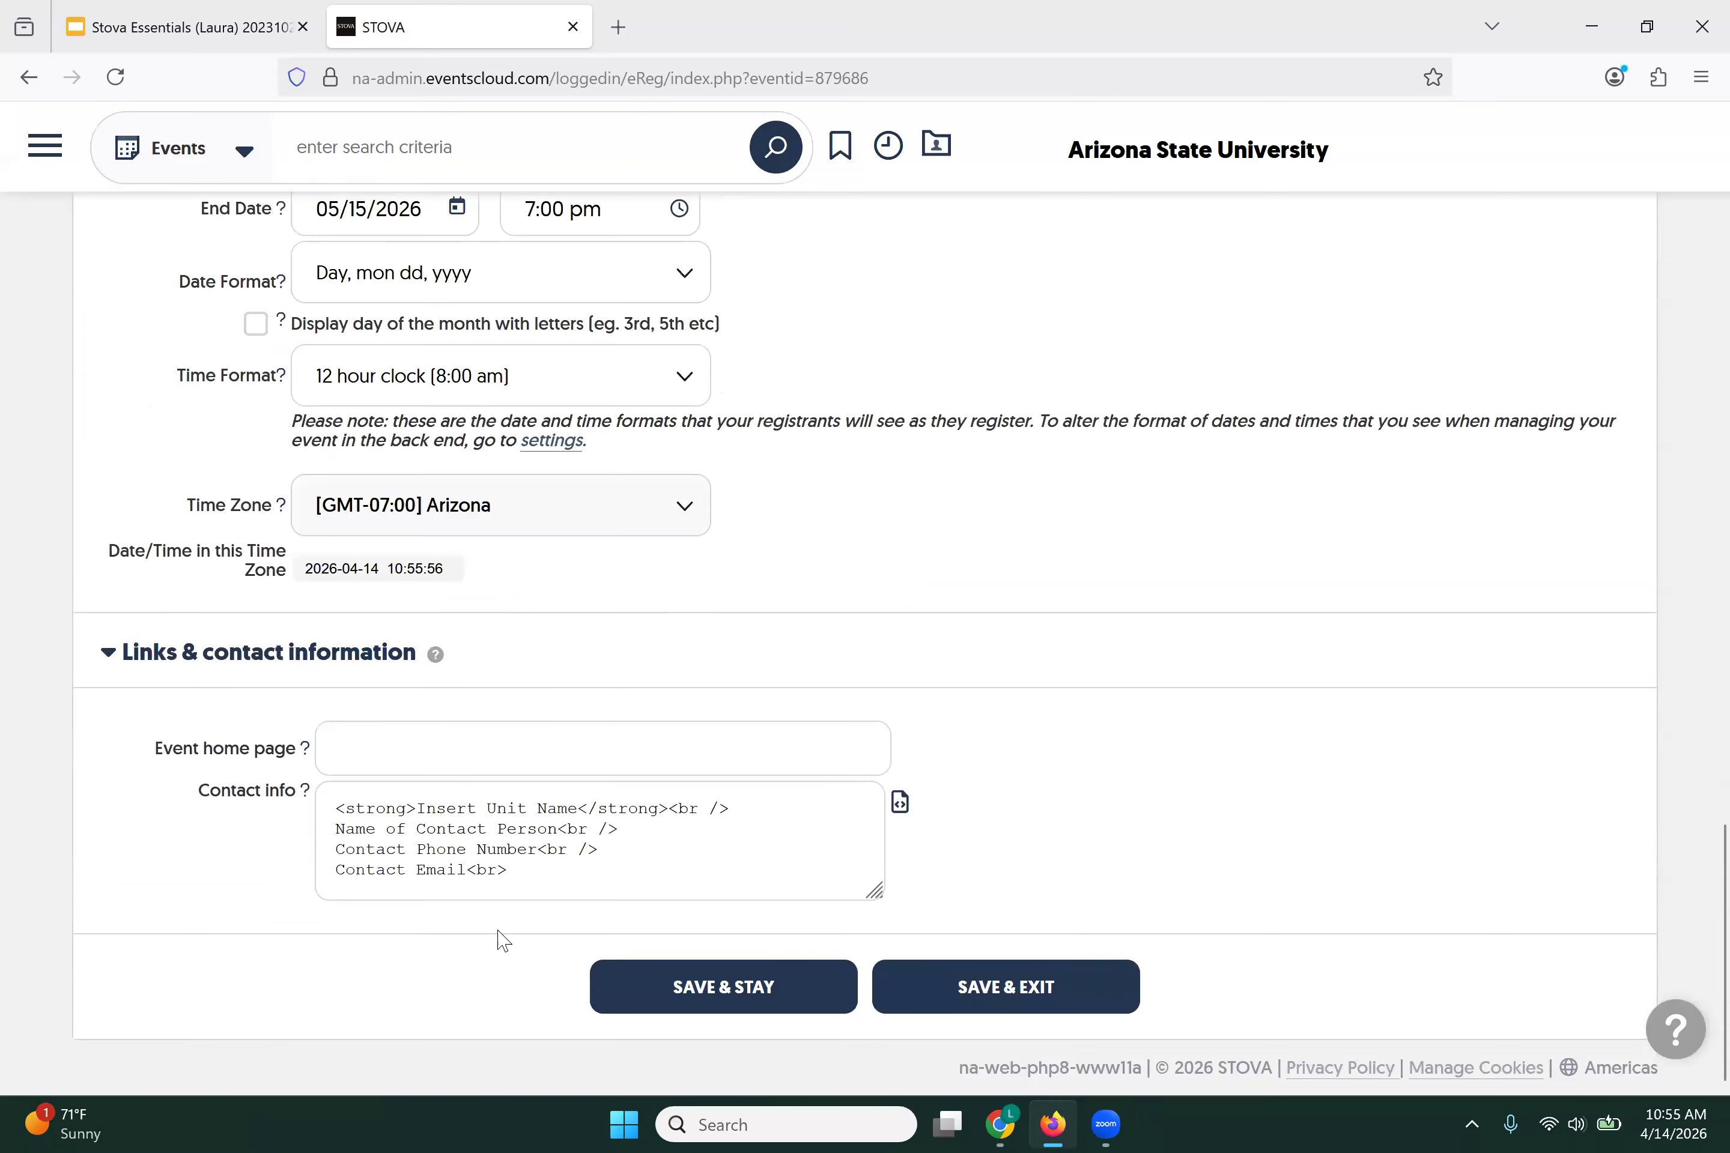
Step: Overwrite the contact info placeholders with College of Really Cool Ideas, the contact's full name and e-mail
{"action": "left_click", "coordinate": [900, 802]}
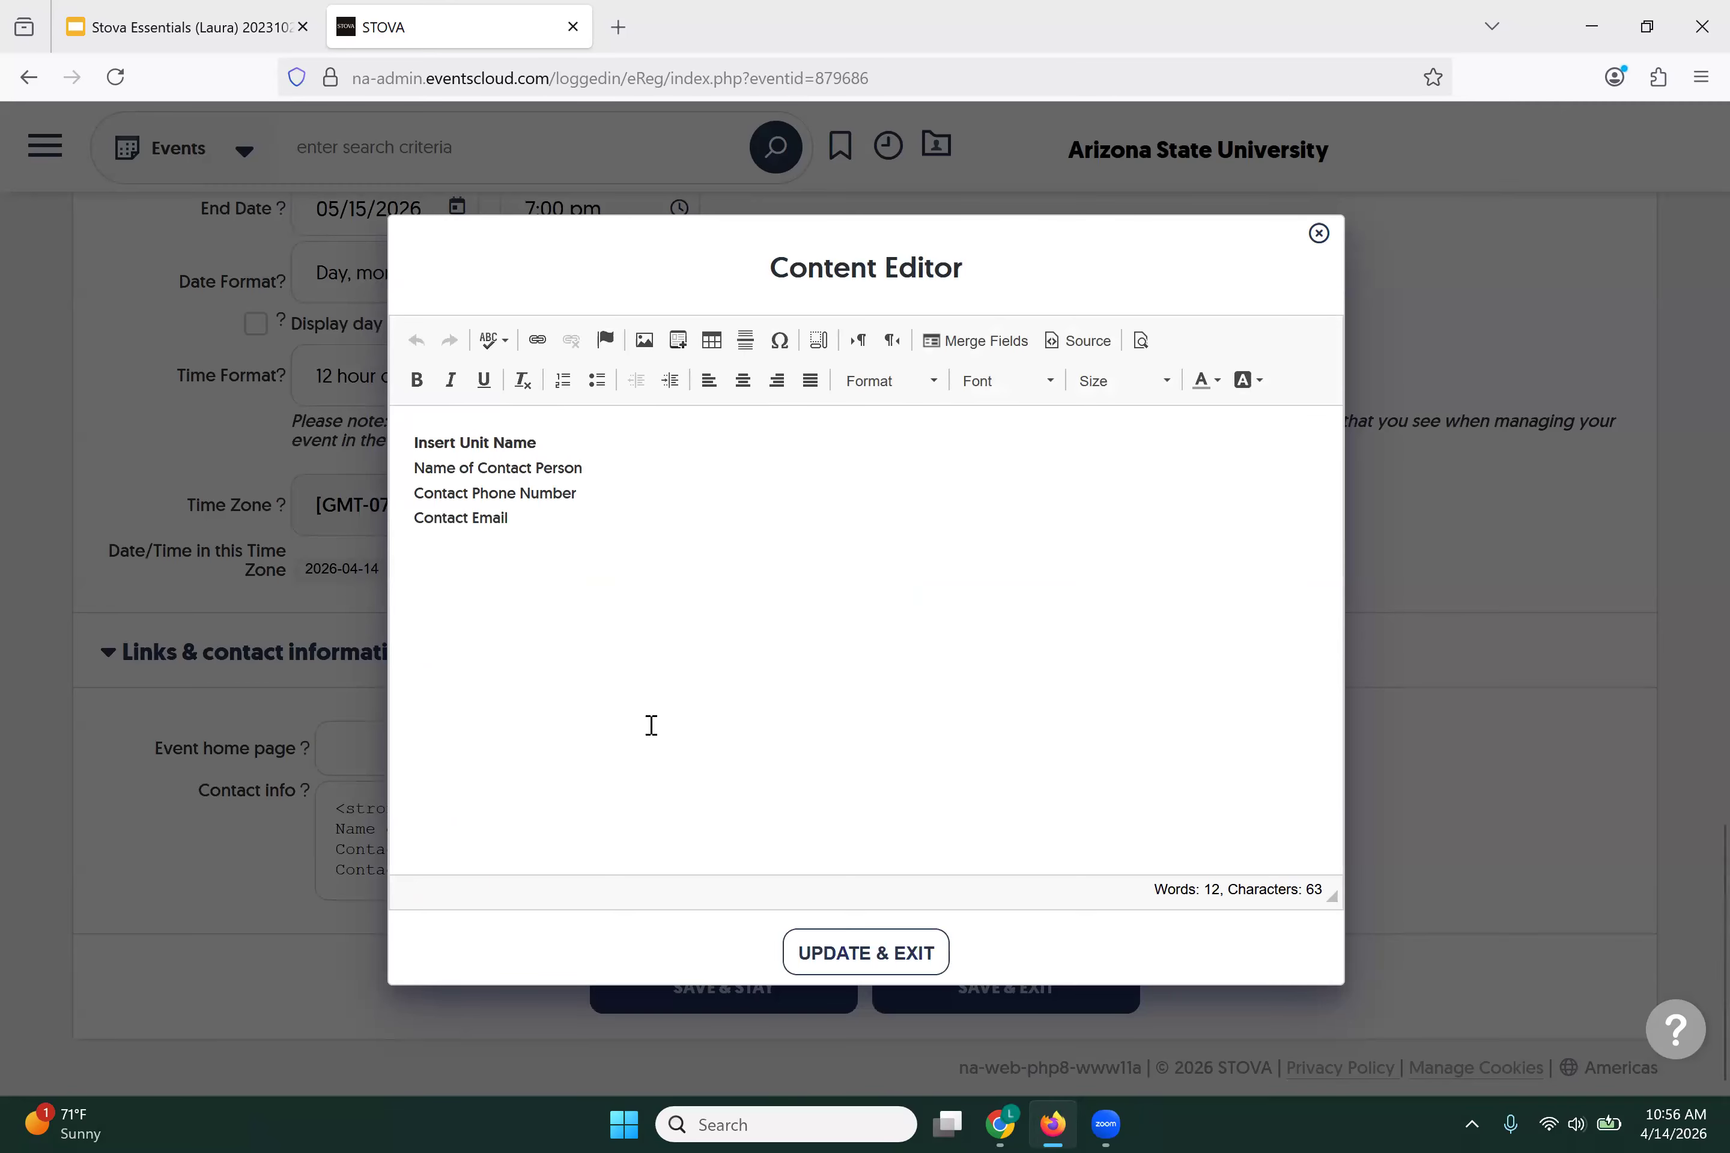
{"action": "left_click_drag", "start_coordinate": [415, 440], "coordinate": [579, 440]}
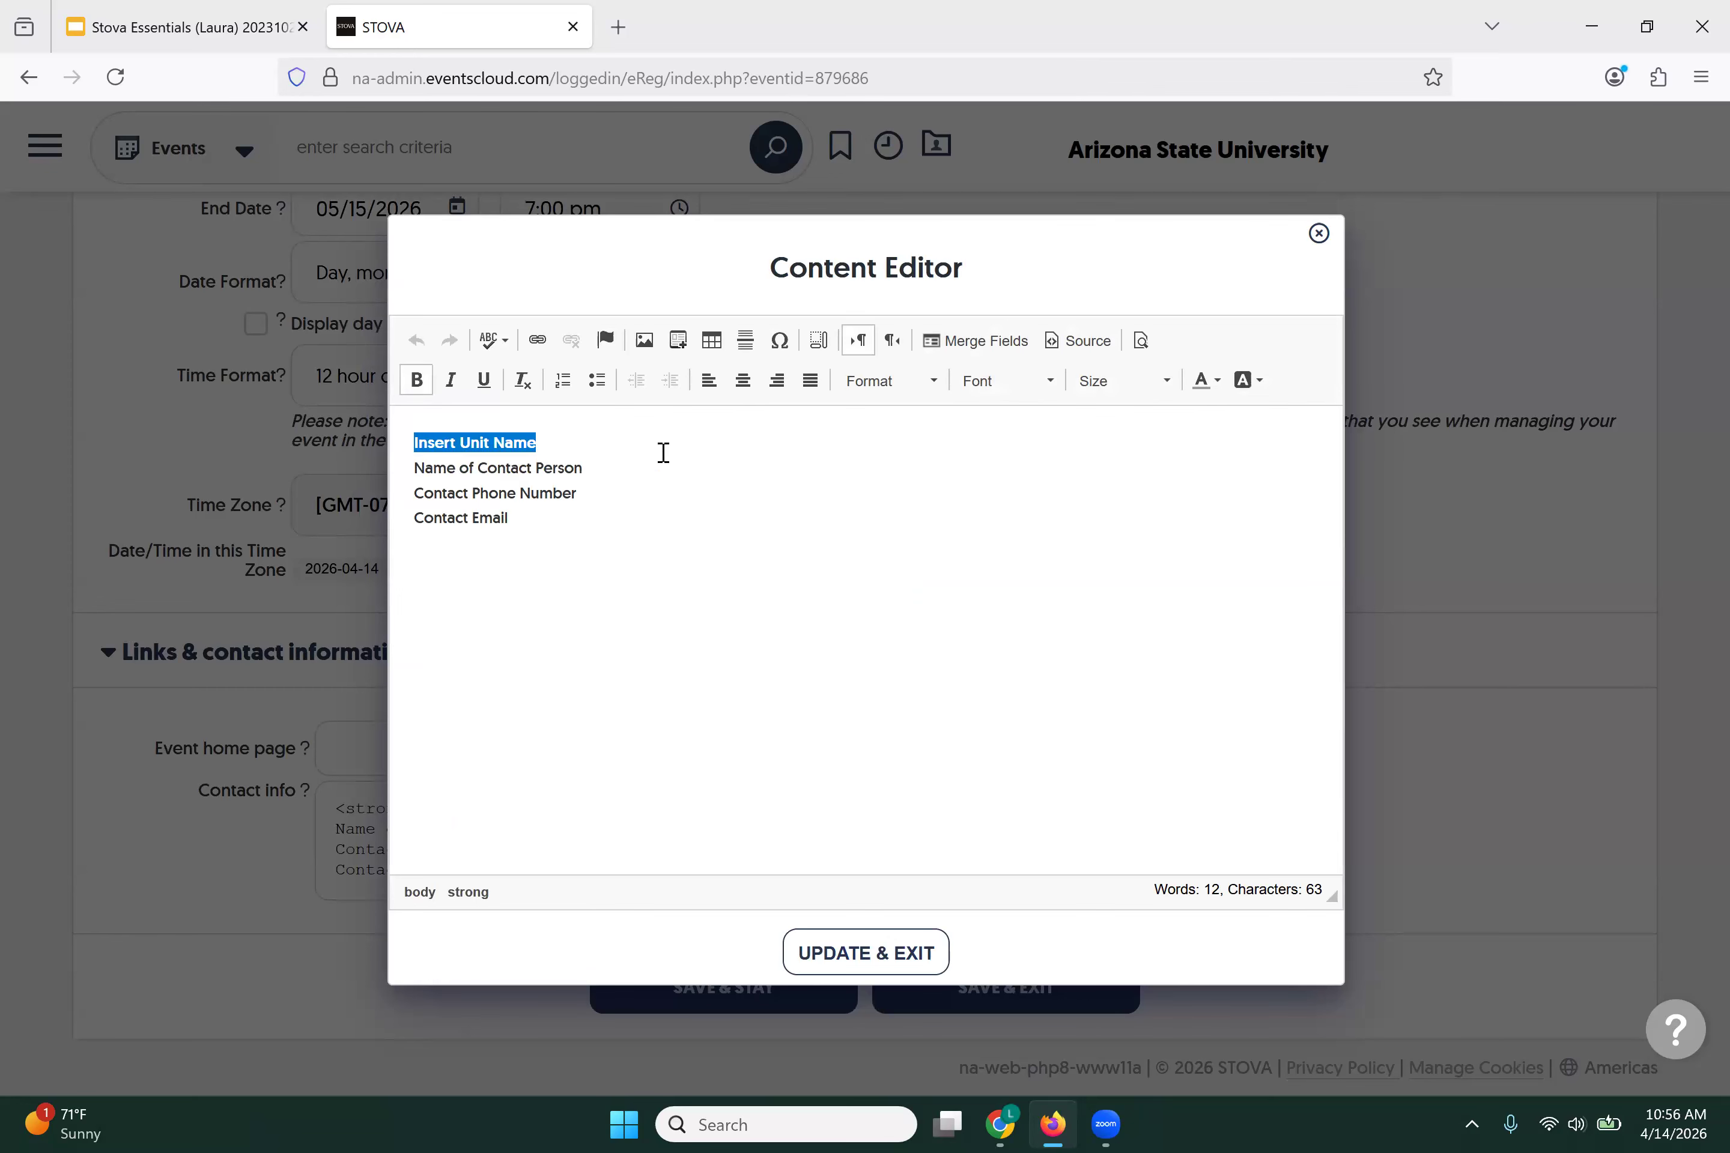
{"action": "type", "text": "College"}
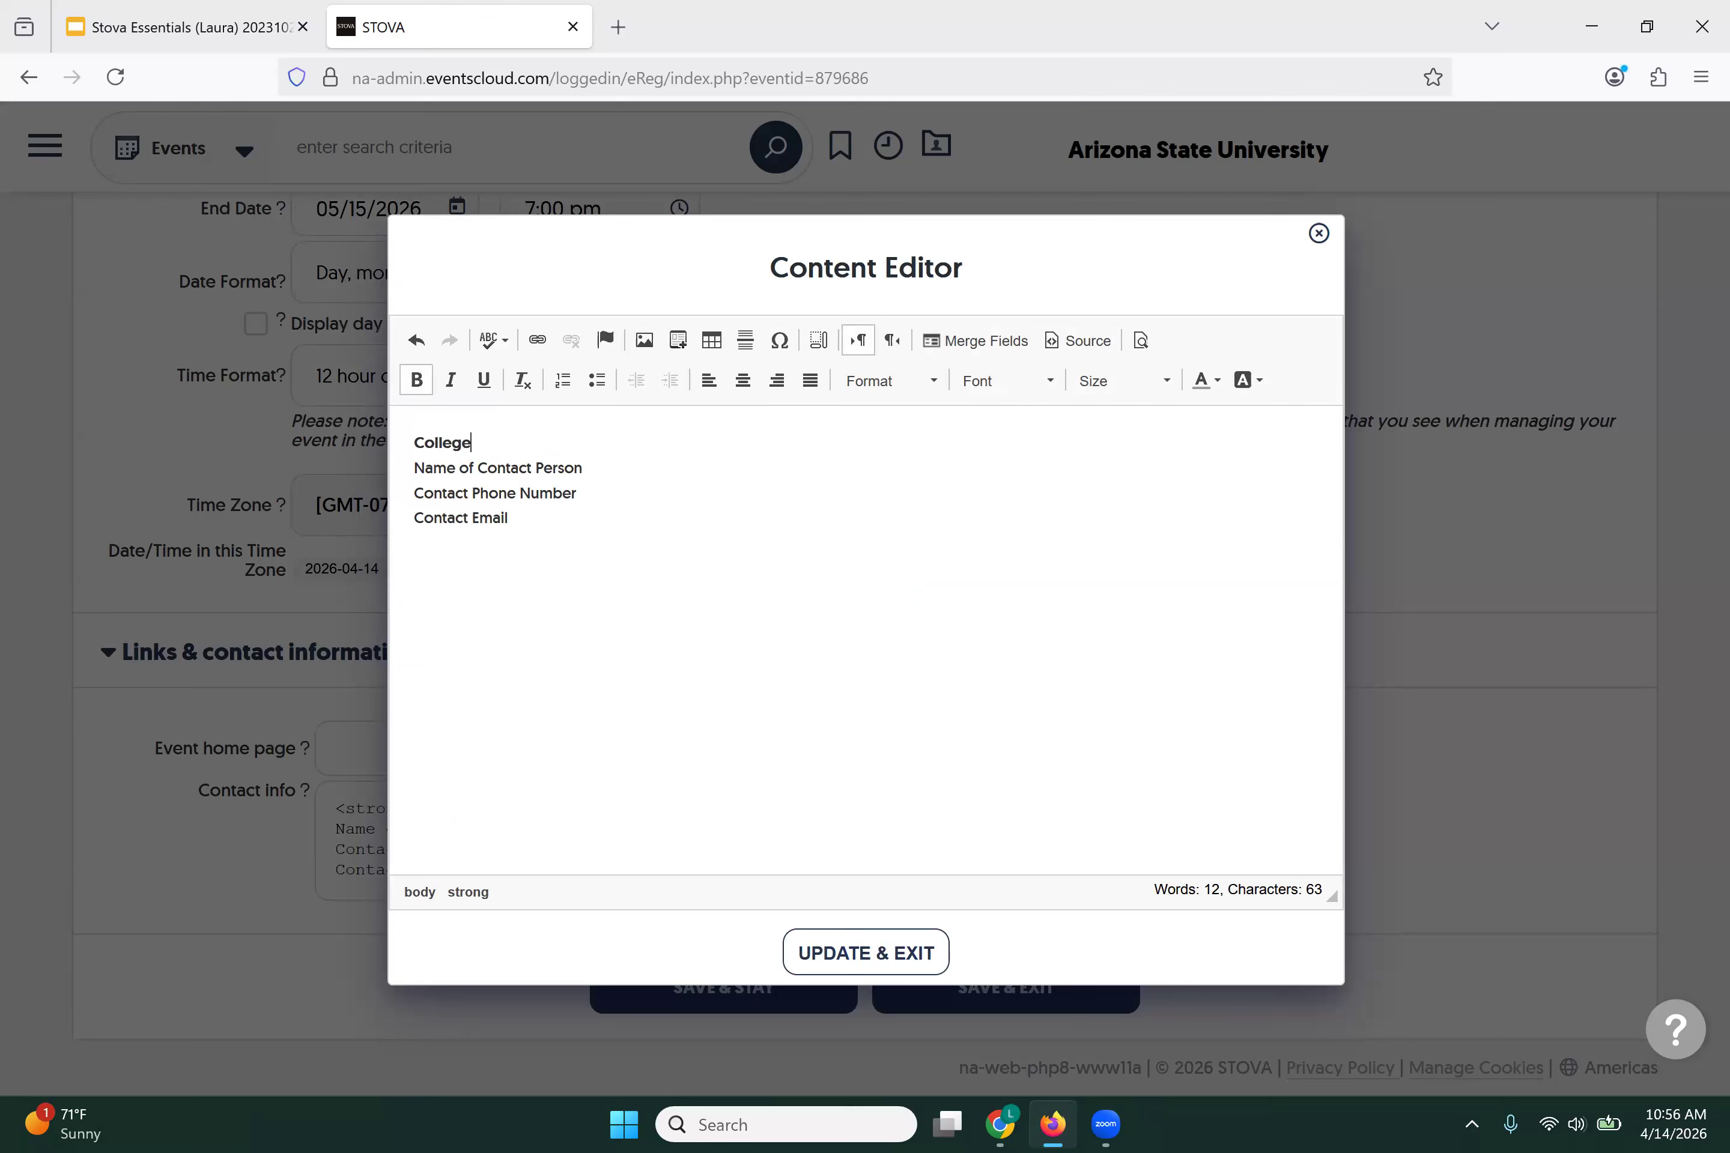
{"action": "type", "text": " of Really Cool Ideas"}
{"action": "left_click_drag", "start_coordinate": [409, 469], "coordinate": [587, 469]}
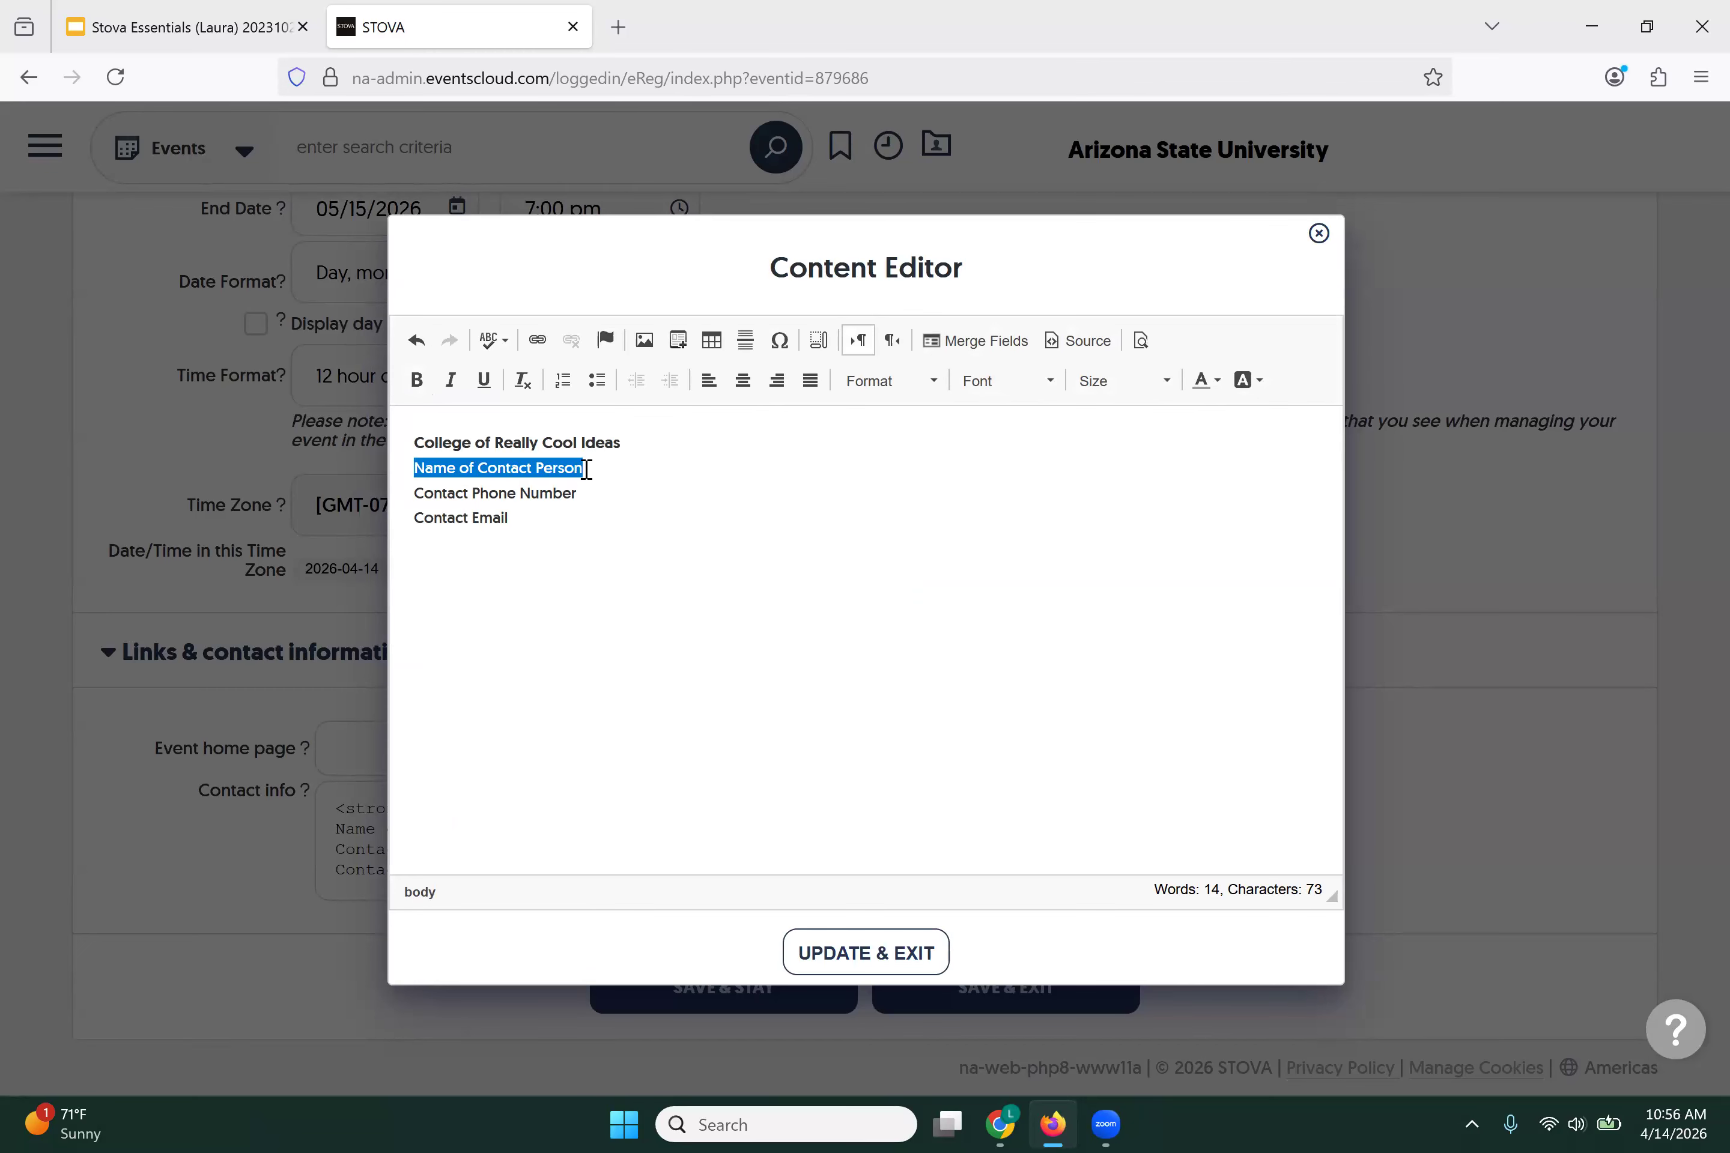
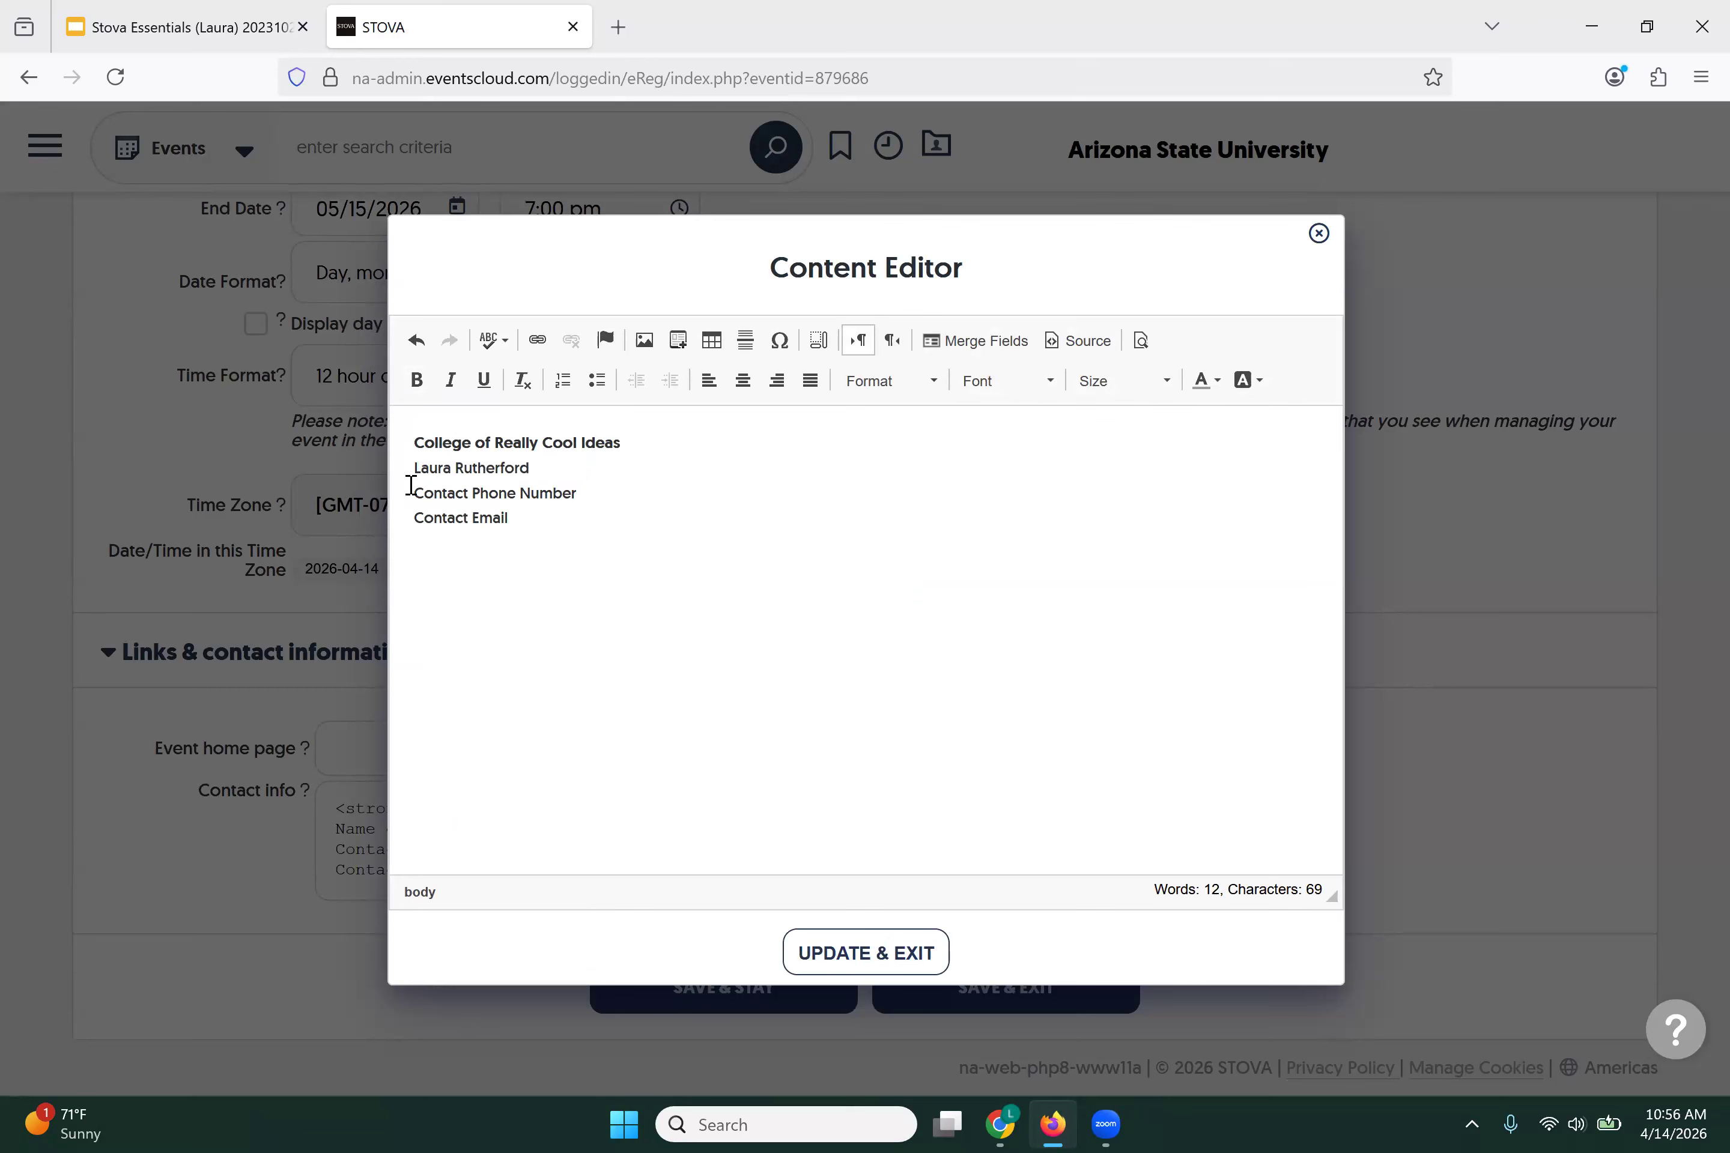
{"action": "left_click_drag", "start_coordinate": [414, 490], "coordinate": [568, 553]}
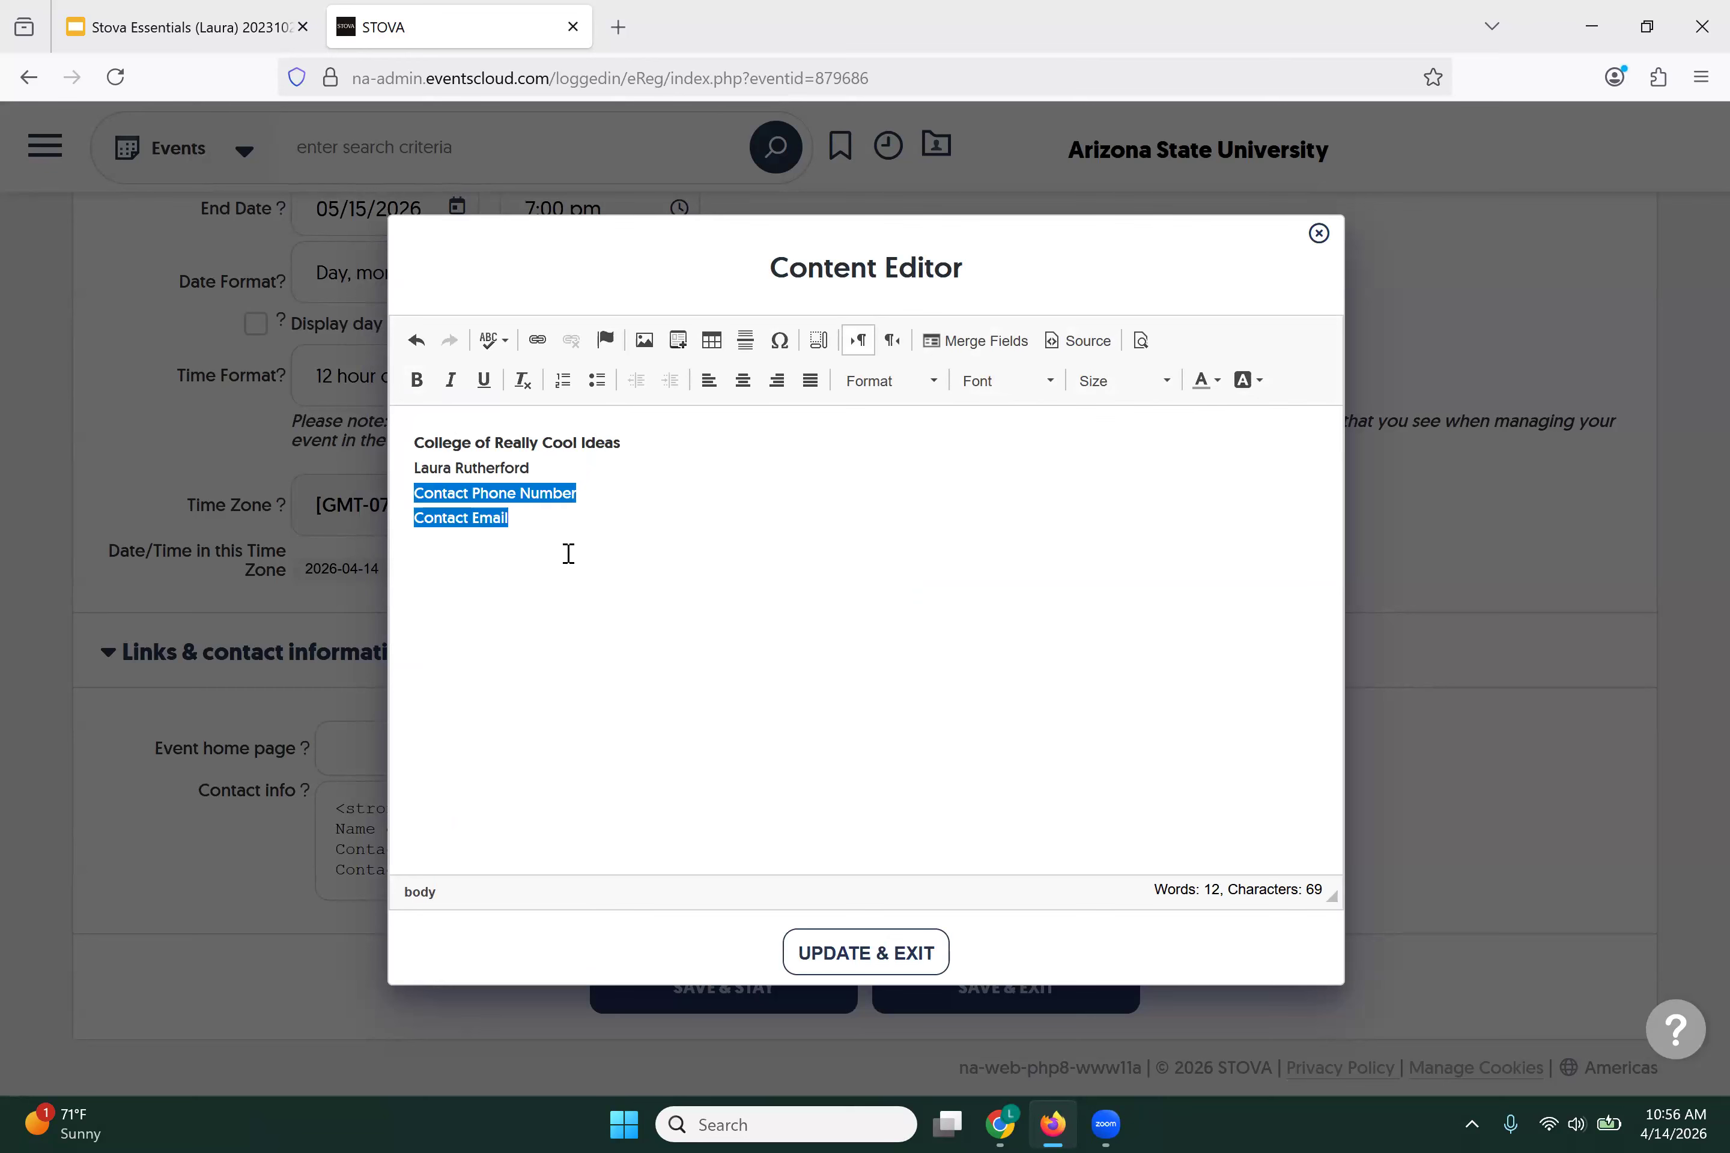
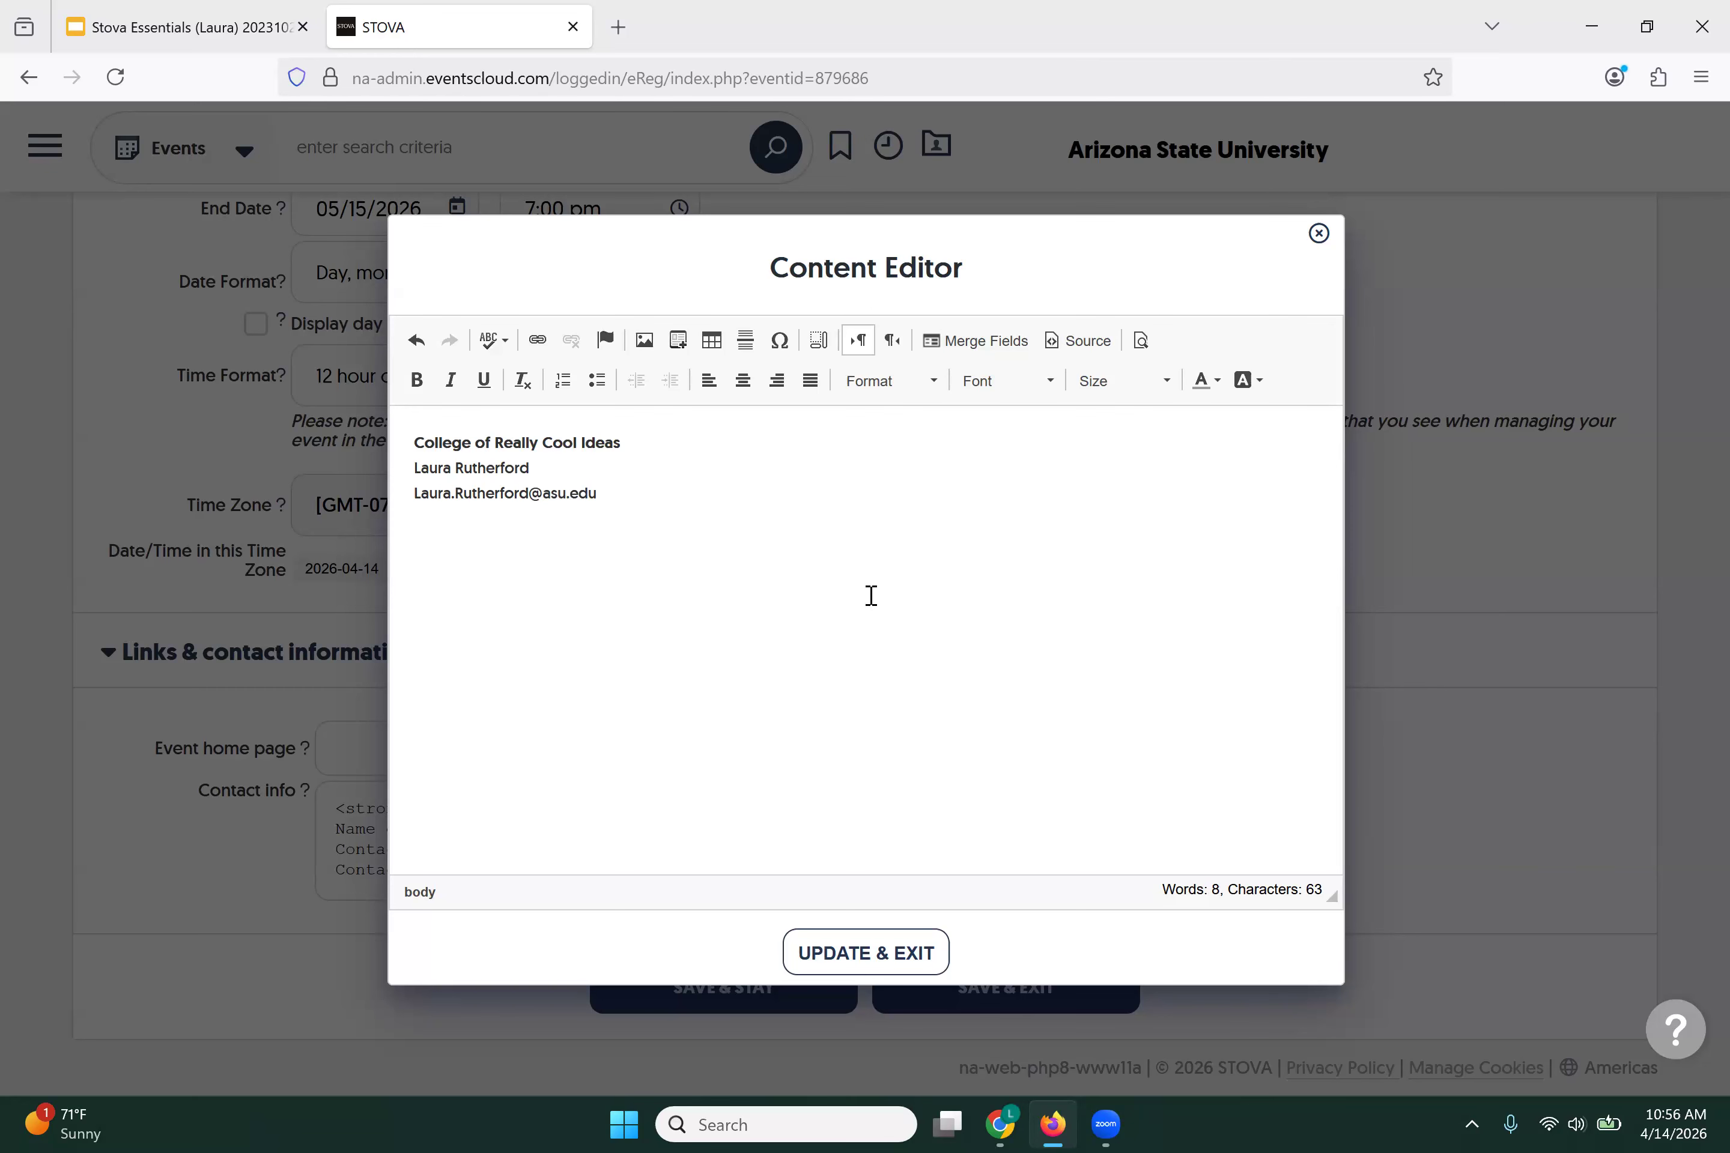
Step: Apply the contact info, save the event, decline the browser's address prompt, and exit settings
{"action": "left_click", "coordinate": [849, 958]}
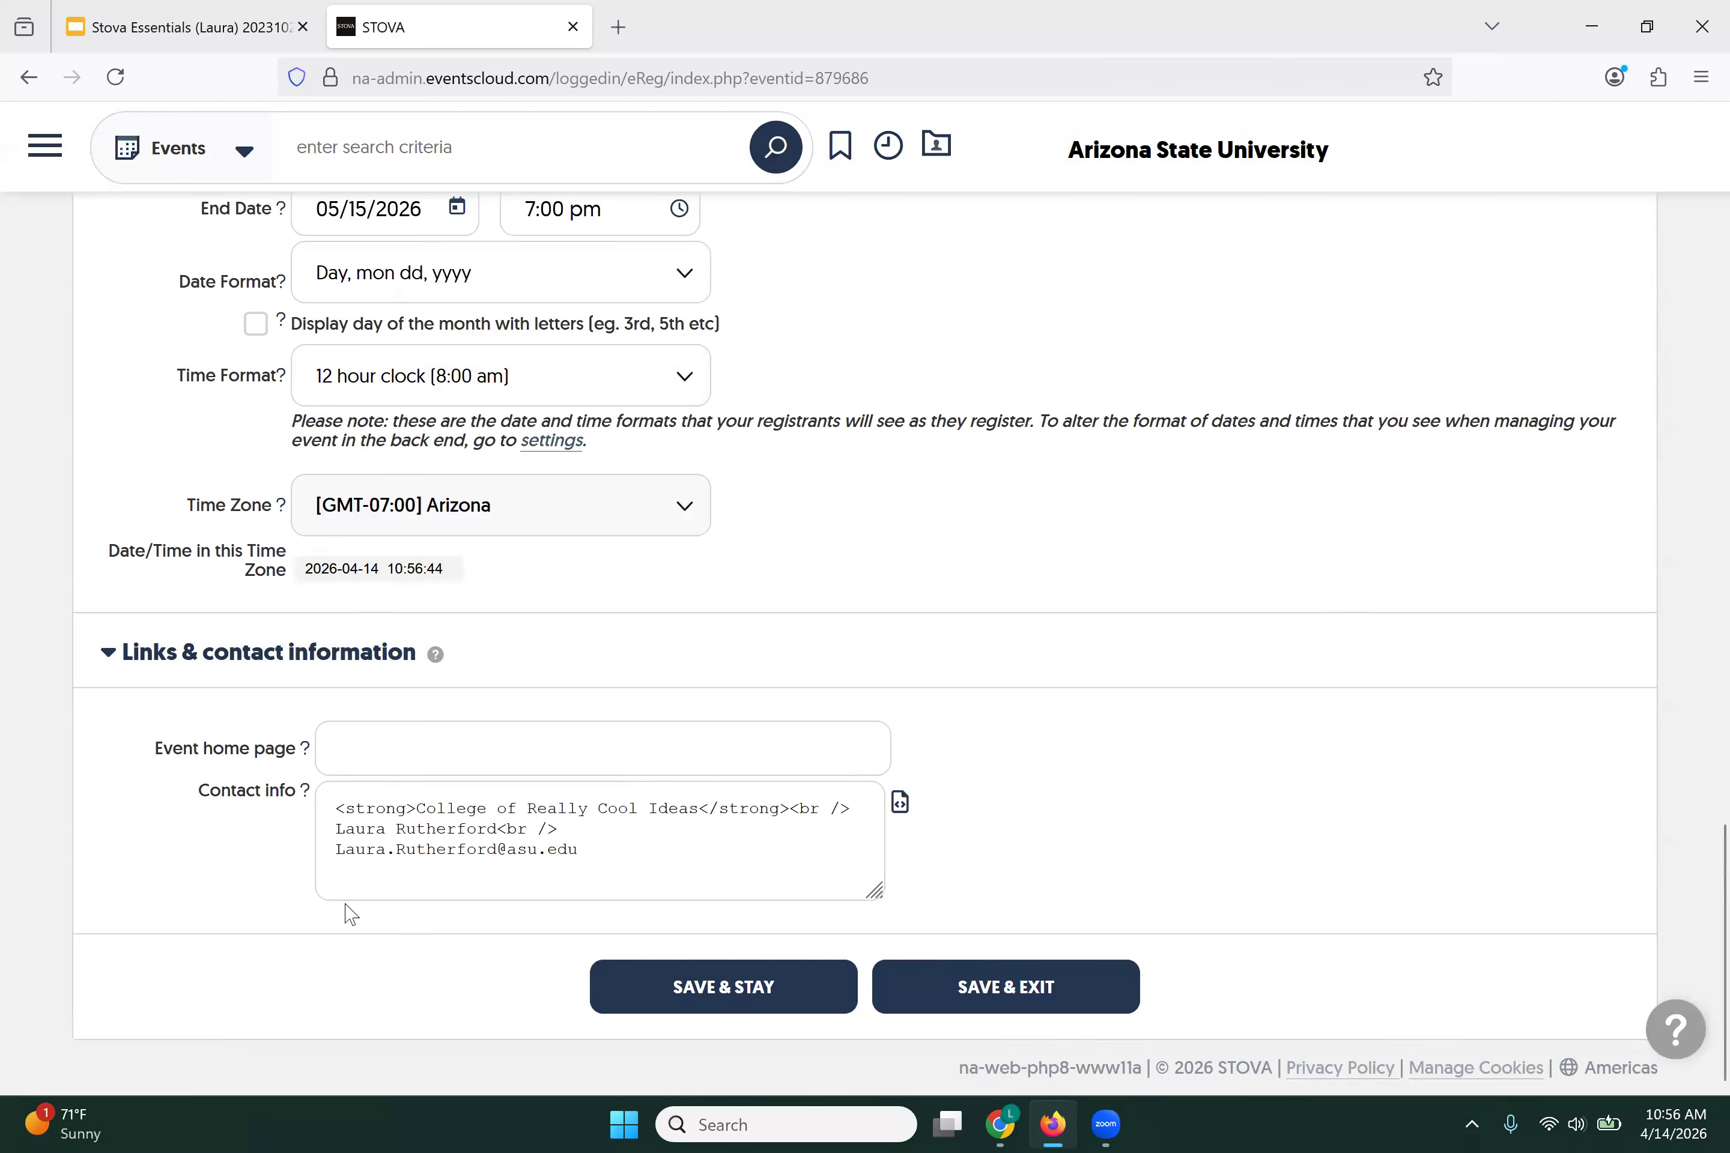
{"action": "left_click", "coordinate": [623, 988]}
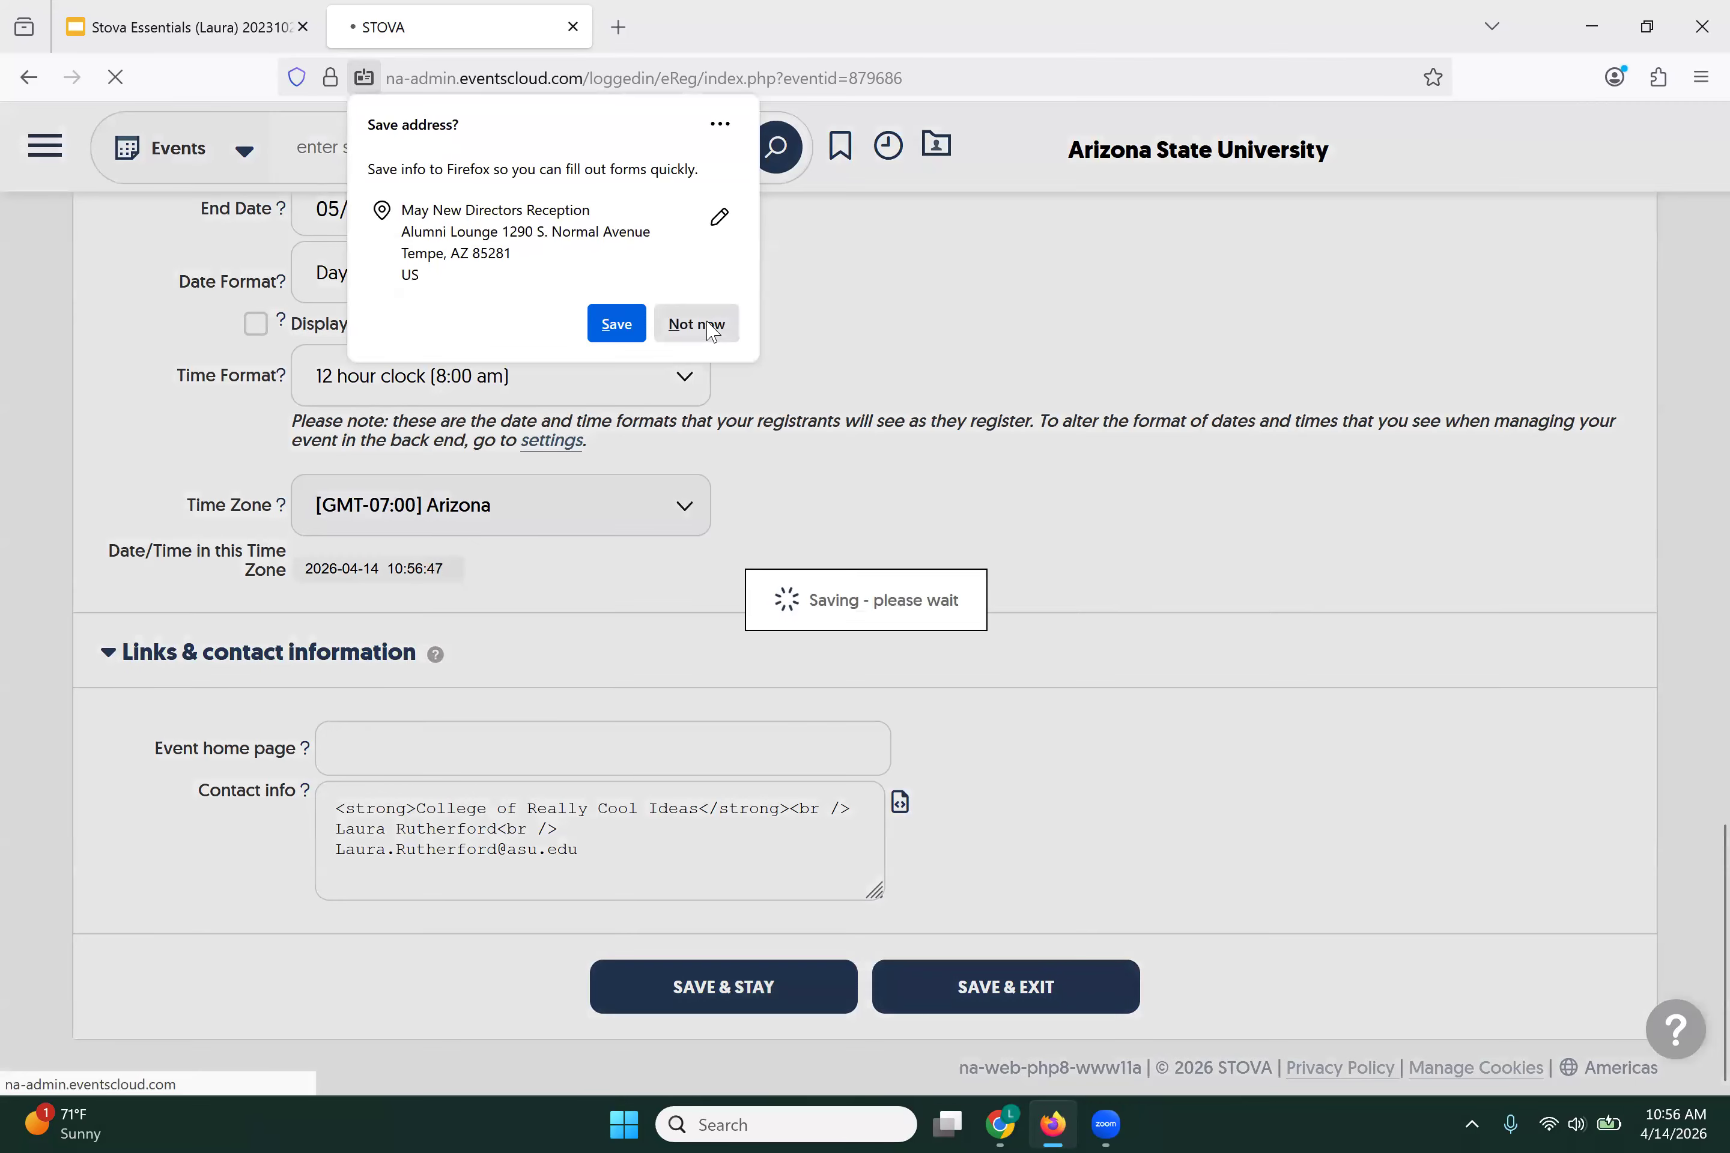
{"action": "left_click", "coordinate": [709, 327]}
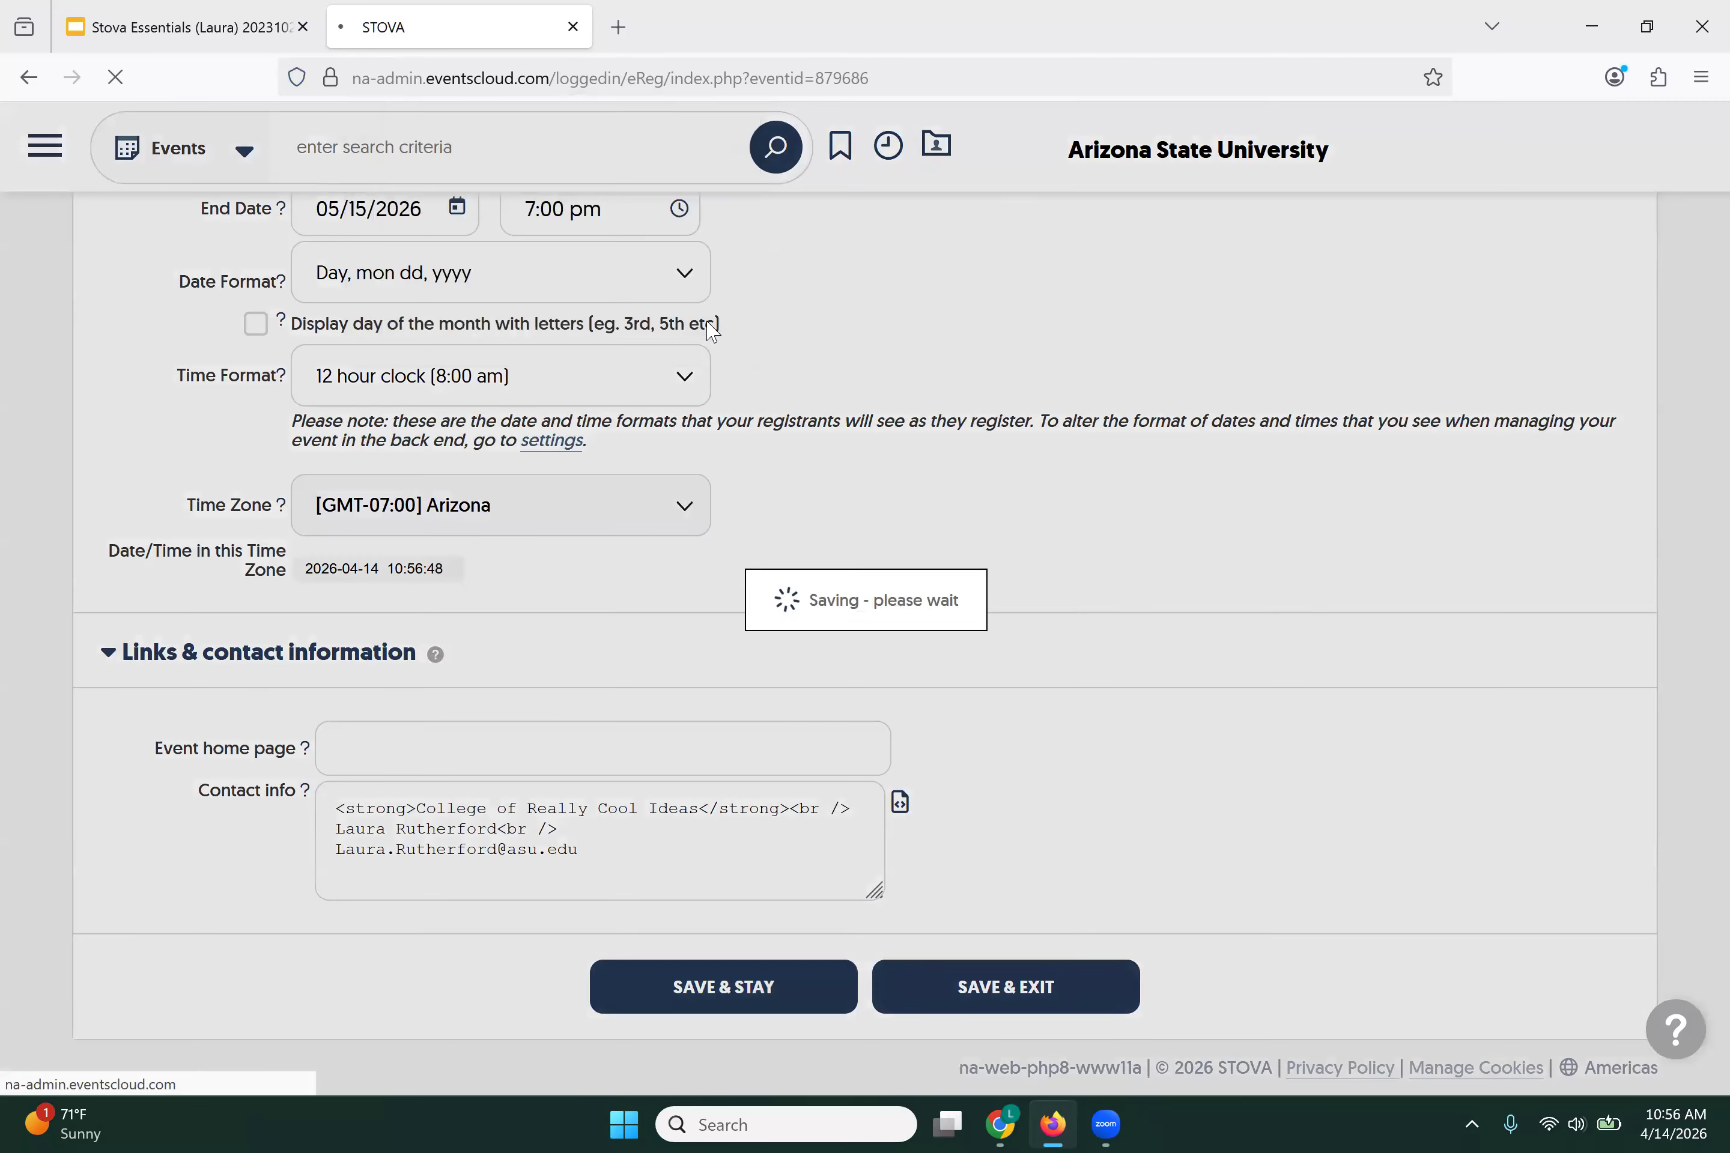
{"action": "scroll", "coordinate": [1030, 699], "scroll_direction": "down", "scroll_amount": 5}
{"action": "scroll", "coordinate": [1030, 699], "scroll_direction": "down", "scroll_amount": 10}
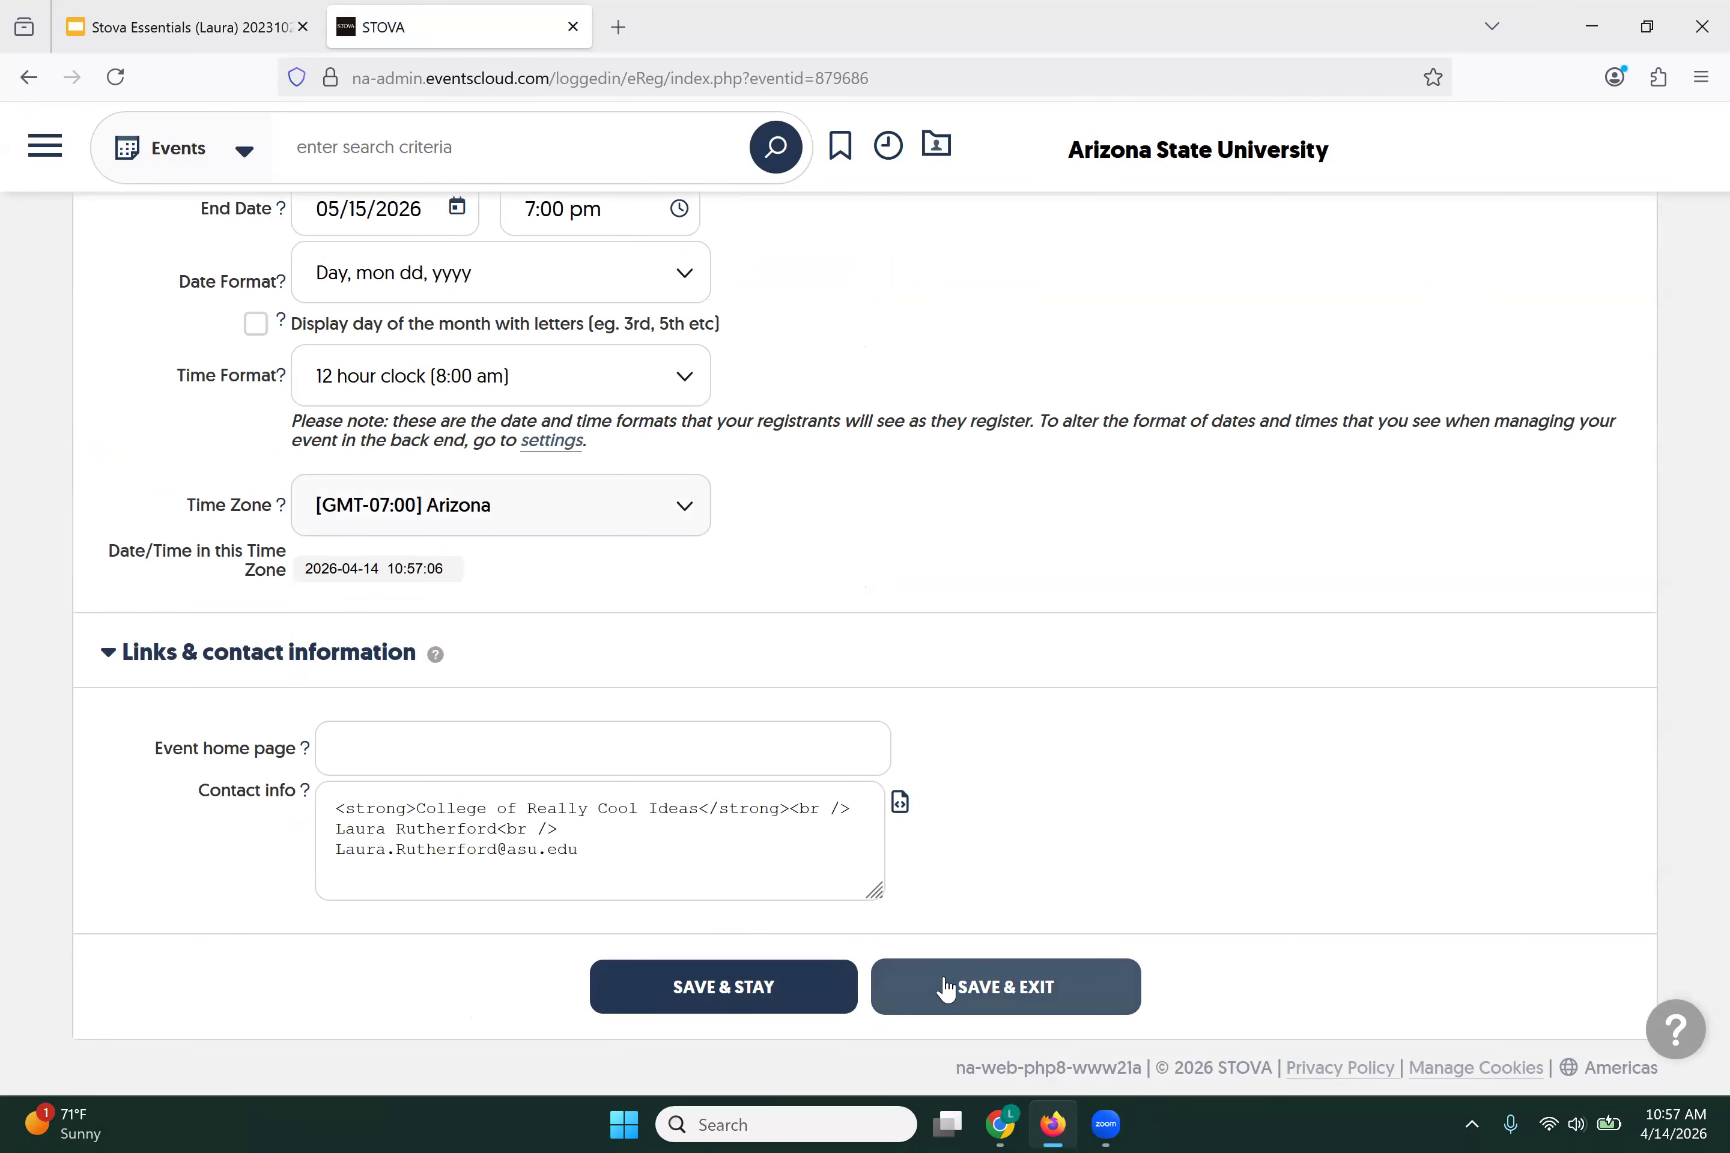
{"action": "left_click", "coordinate": [925, 983]}
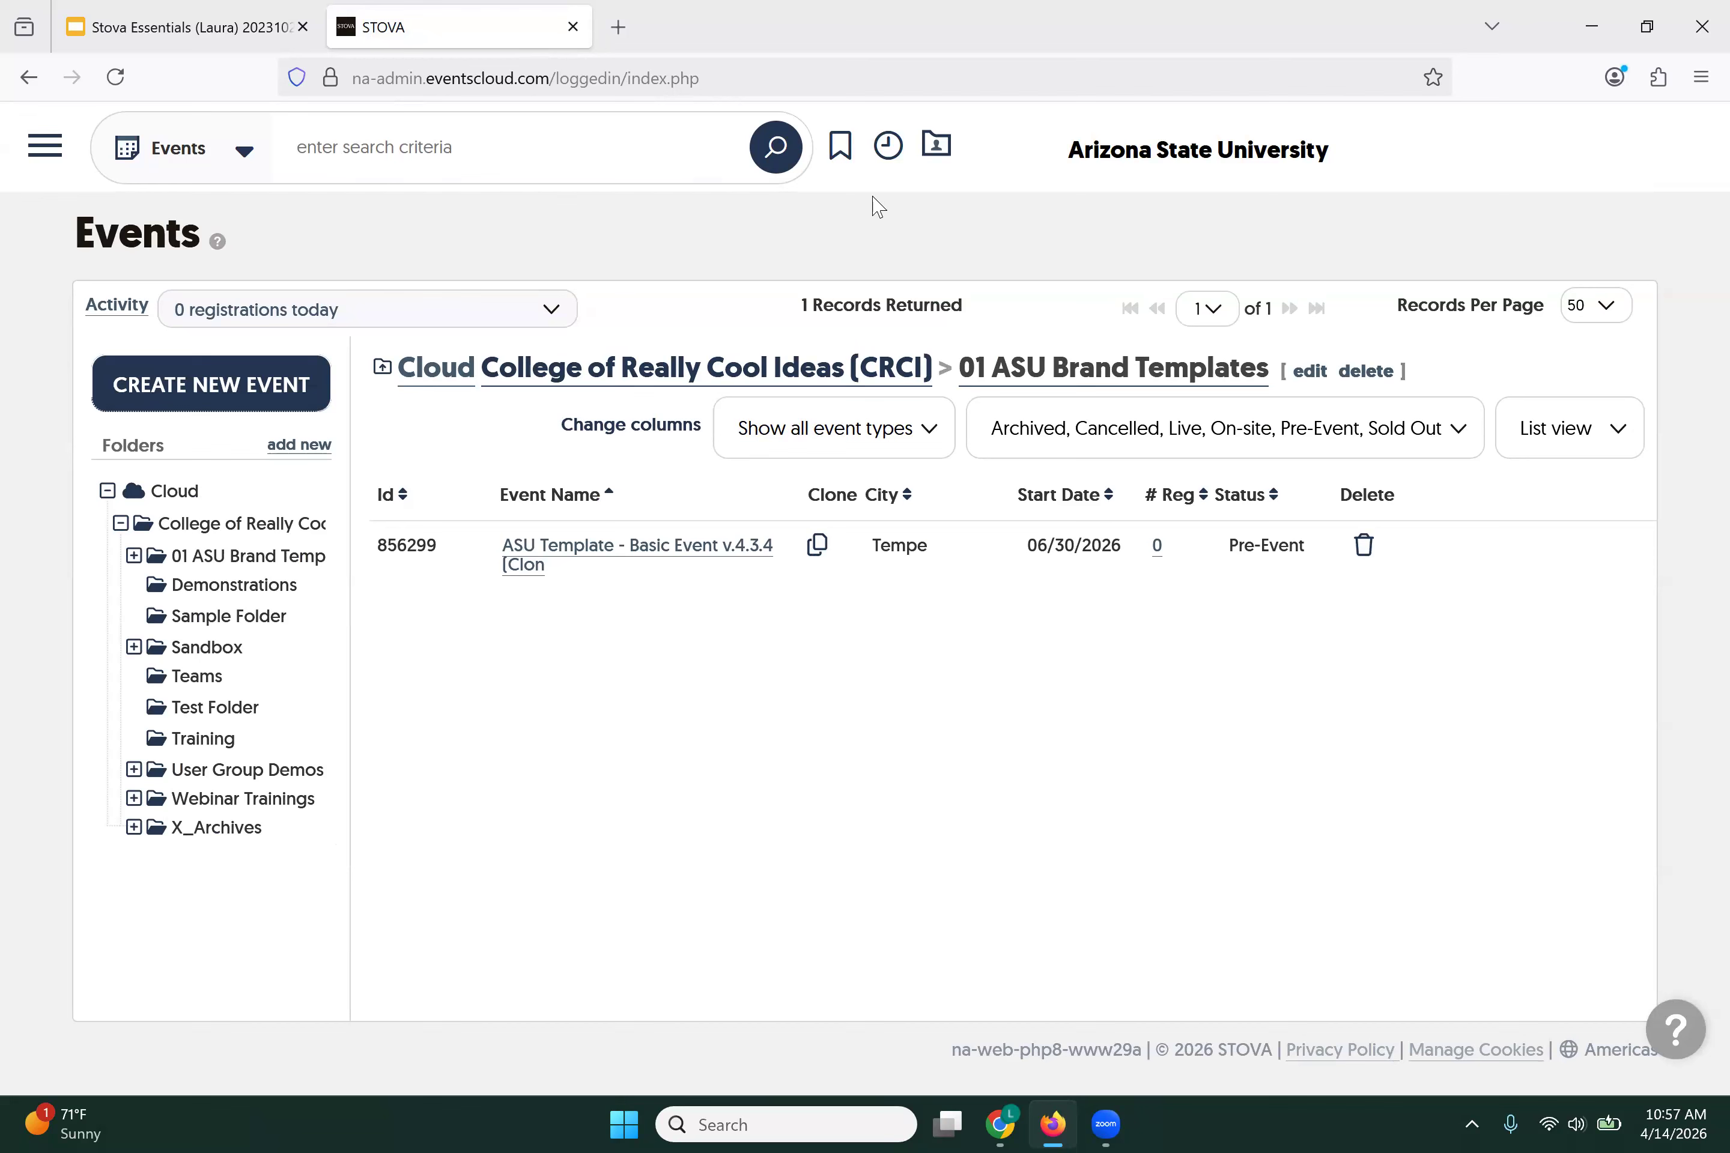
Step: Reopen May New Directors Reception from recent items and view its attendee categories
{"action": "left_click", "coordinate": [890, 151]}
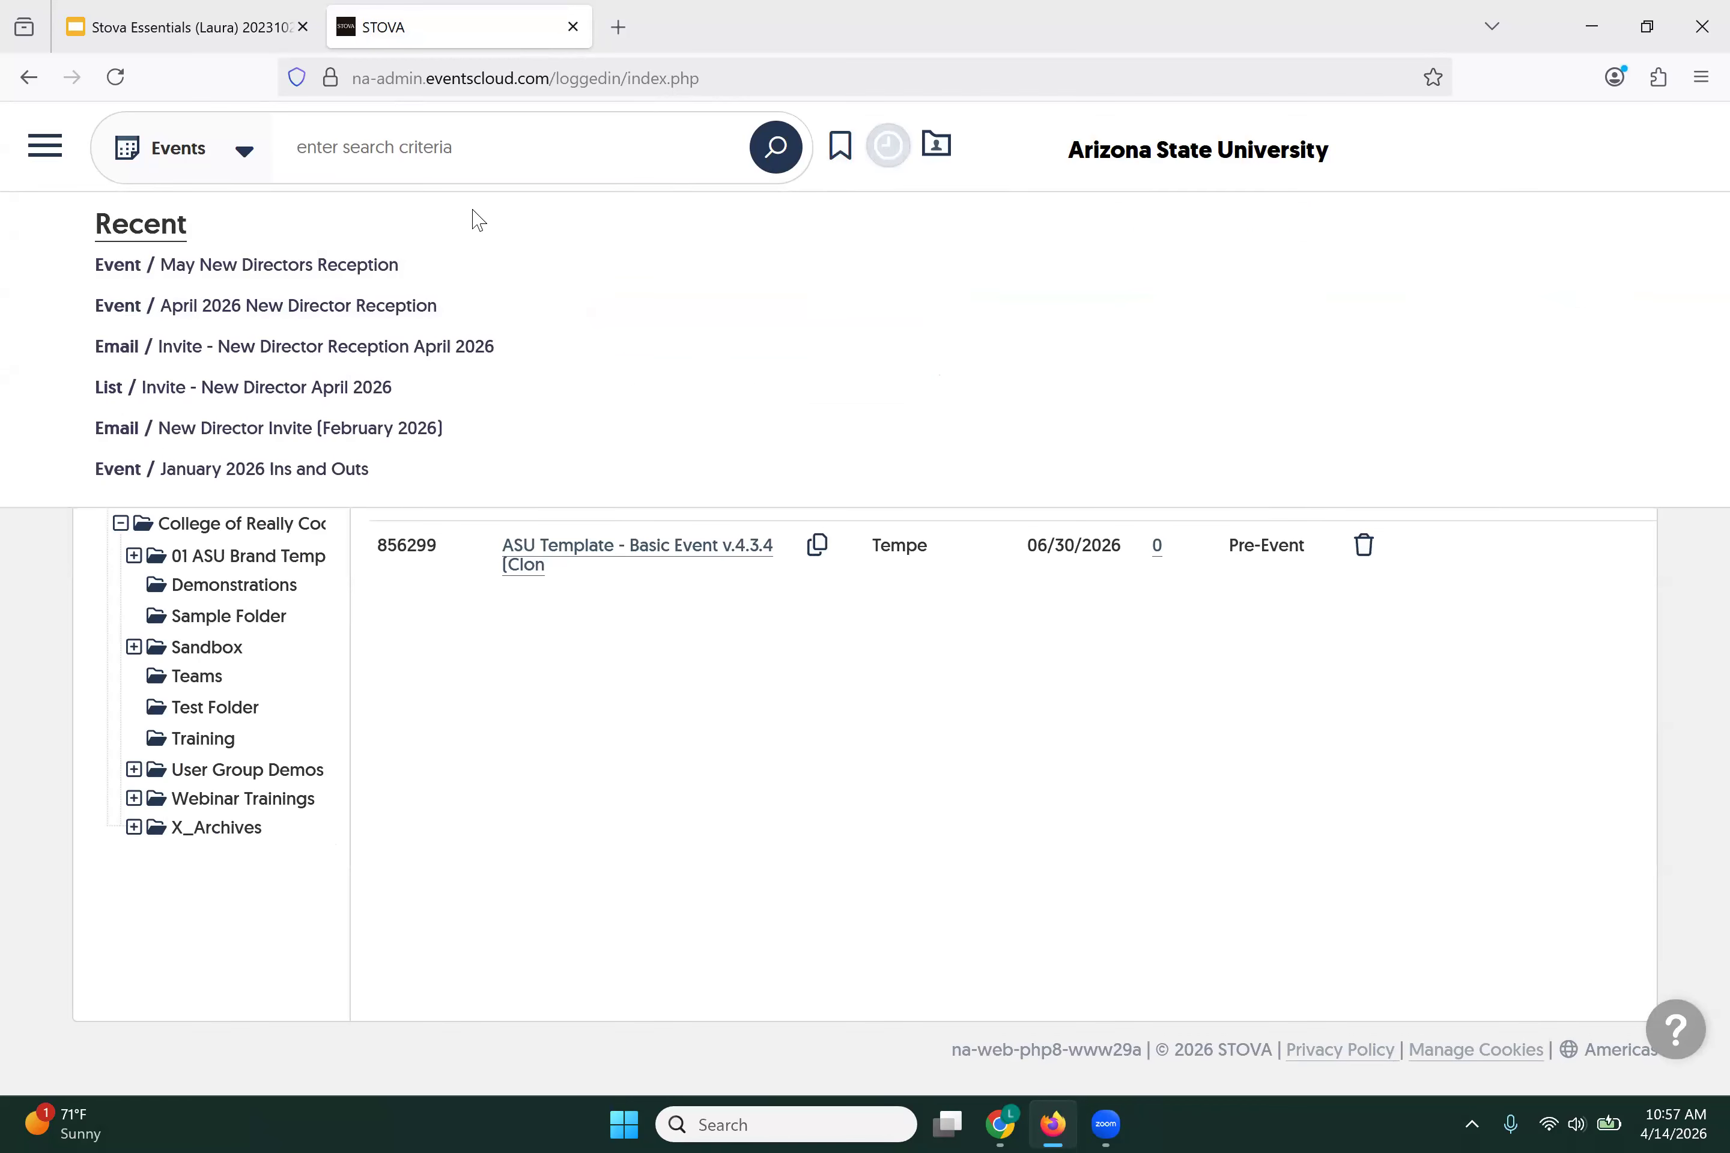
{"action": "left_click", "coordinate": [334, 262]}
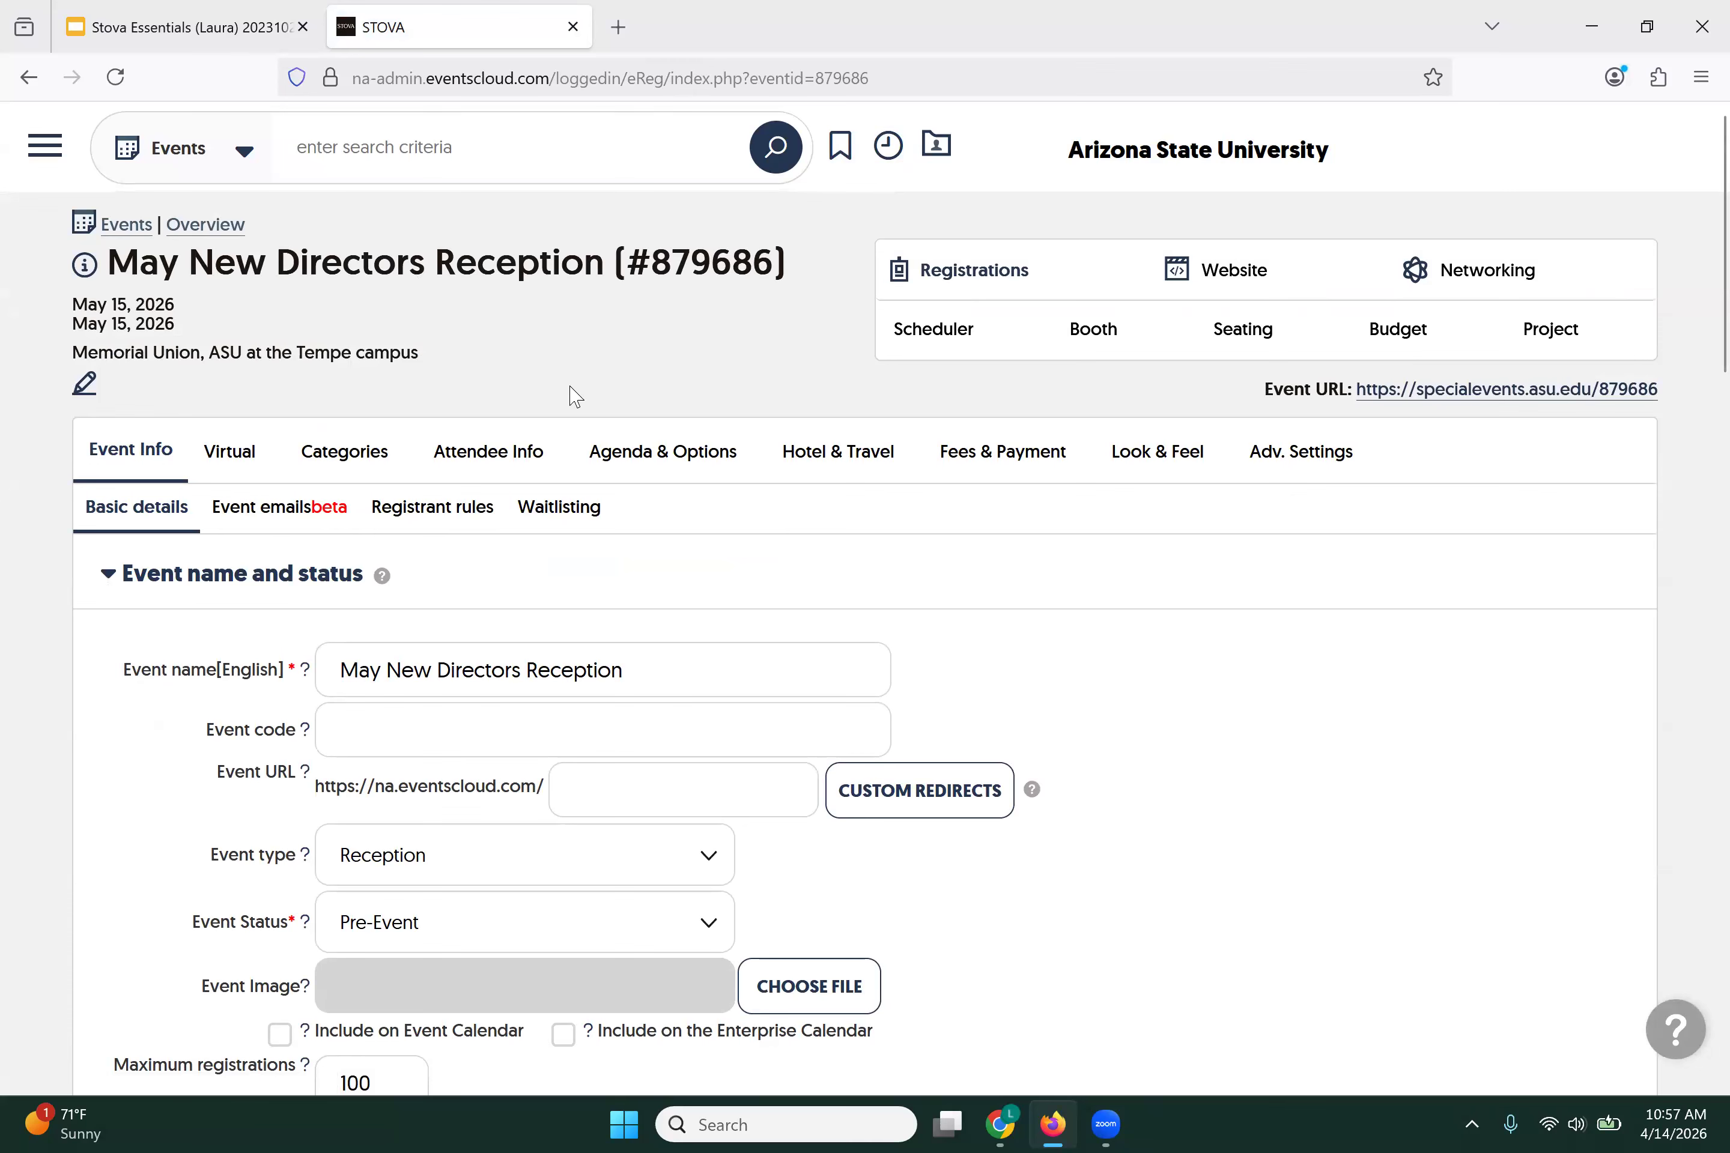
{"action": "left_click", "coordinate": [327, 461]}
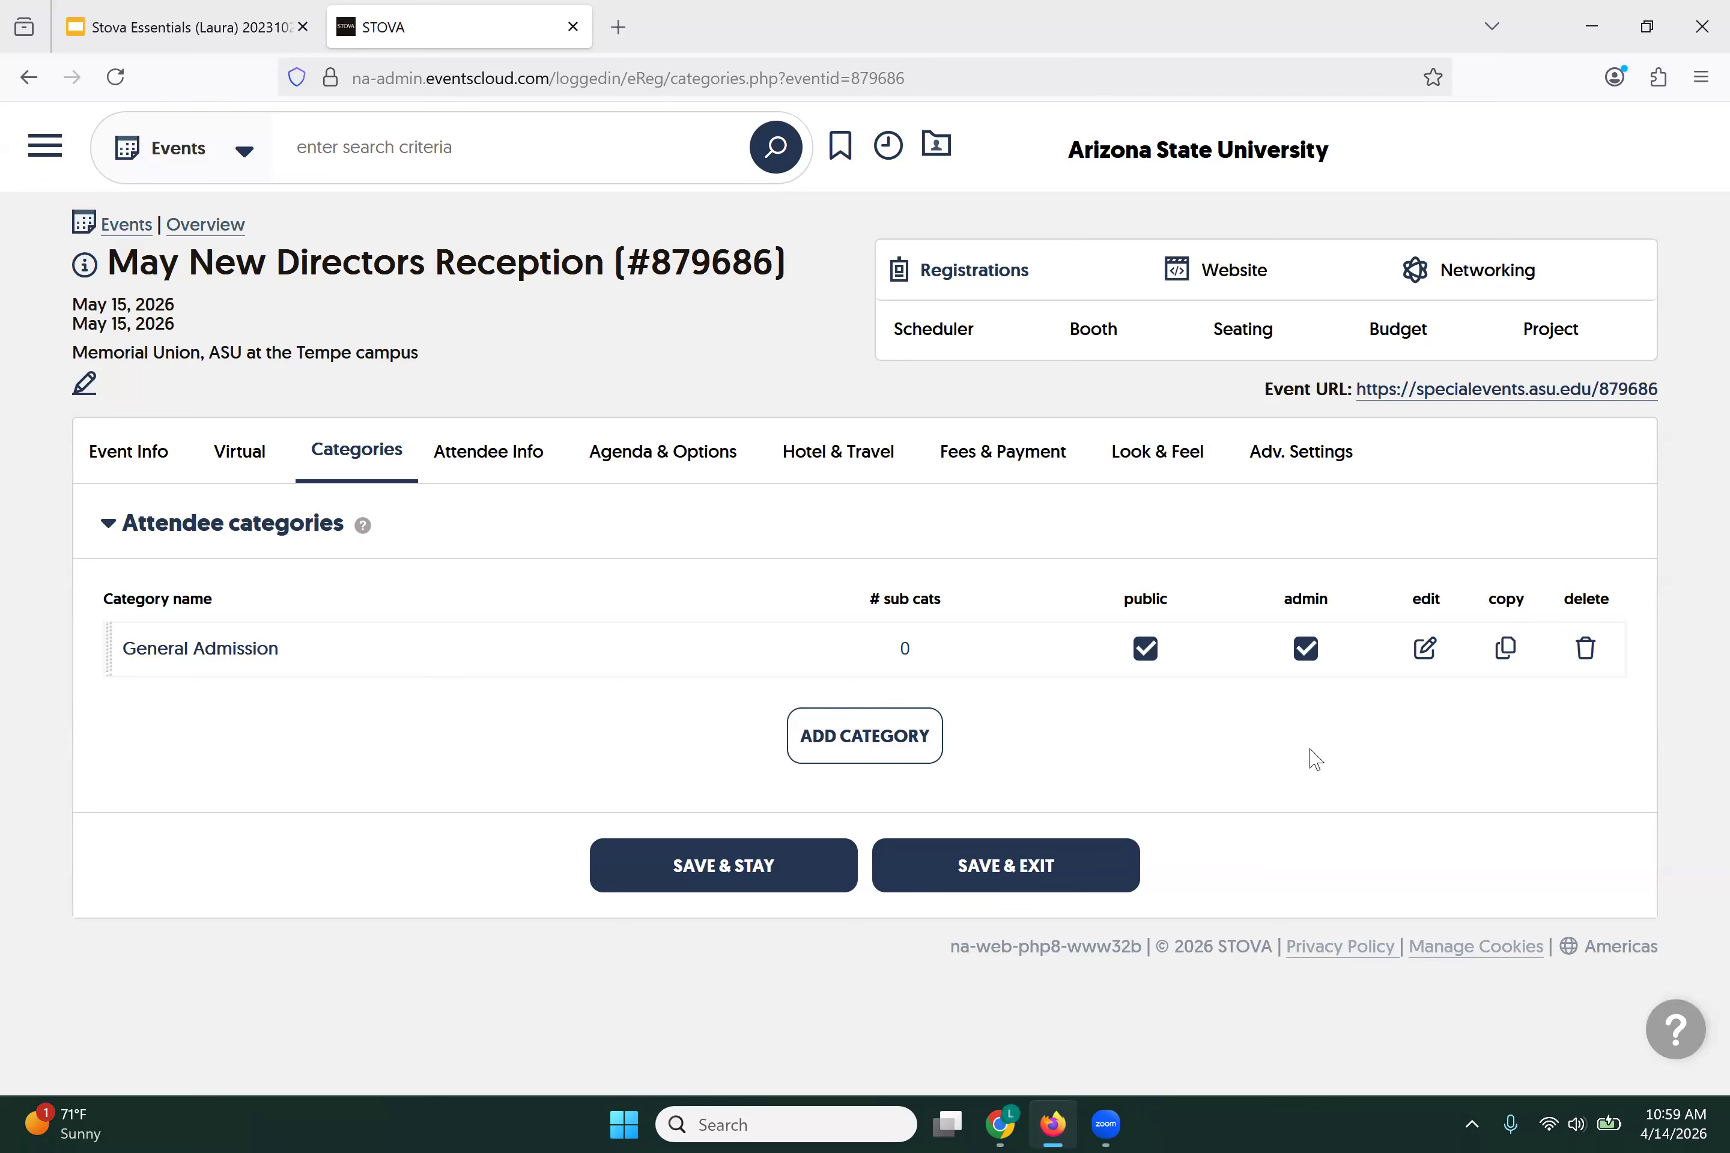
Step: Rename the General Admission category to Faculty and save it, staying in the editor
{"action": "left_click", "coordinate": [1425, 649]}
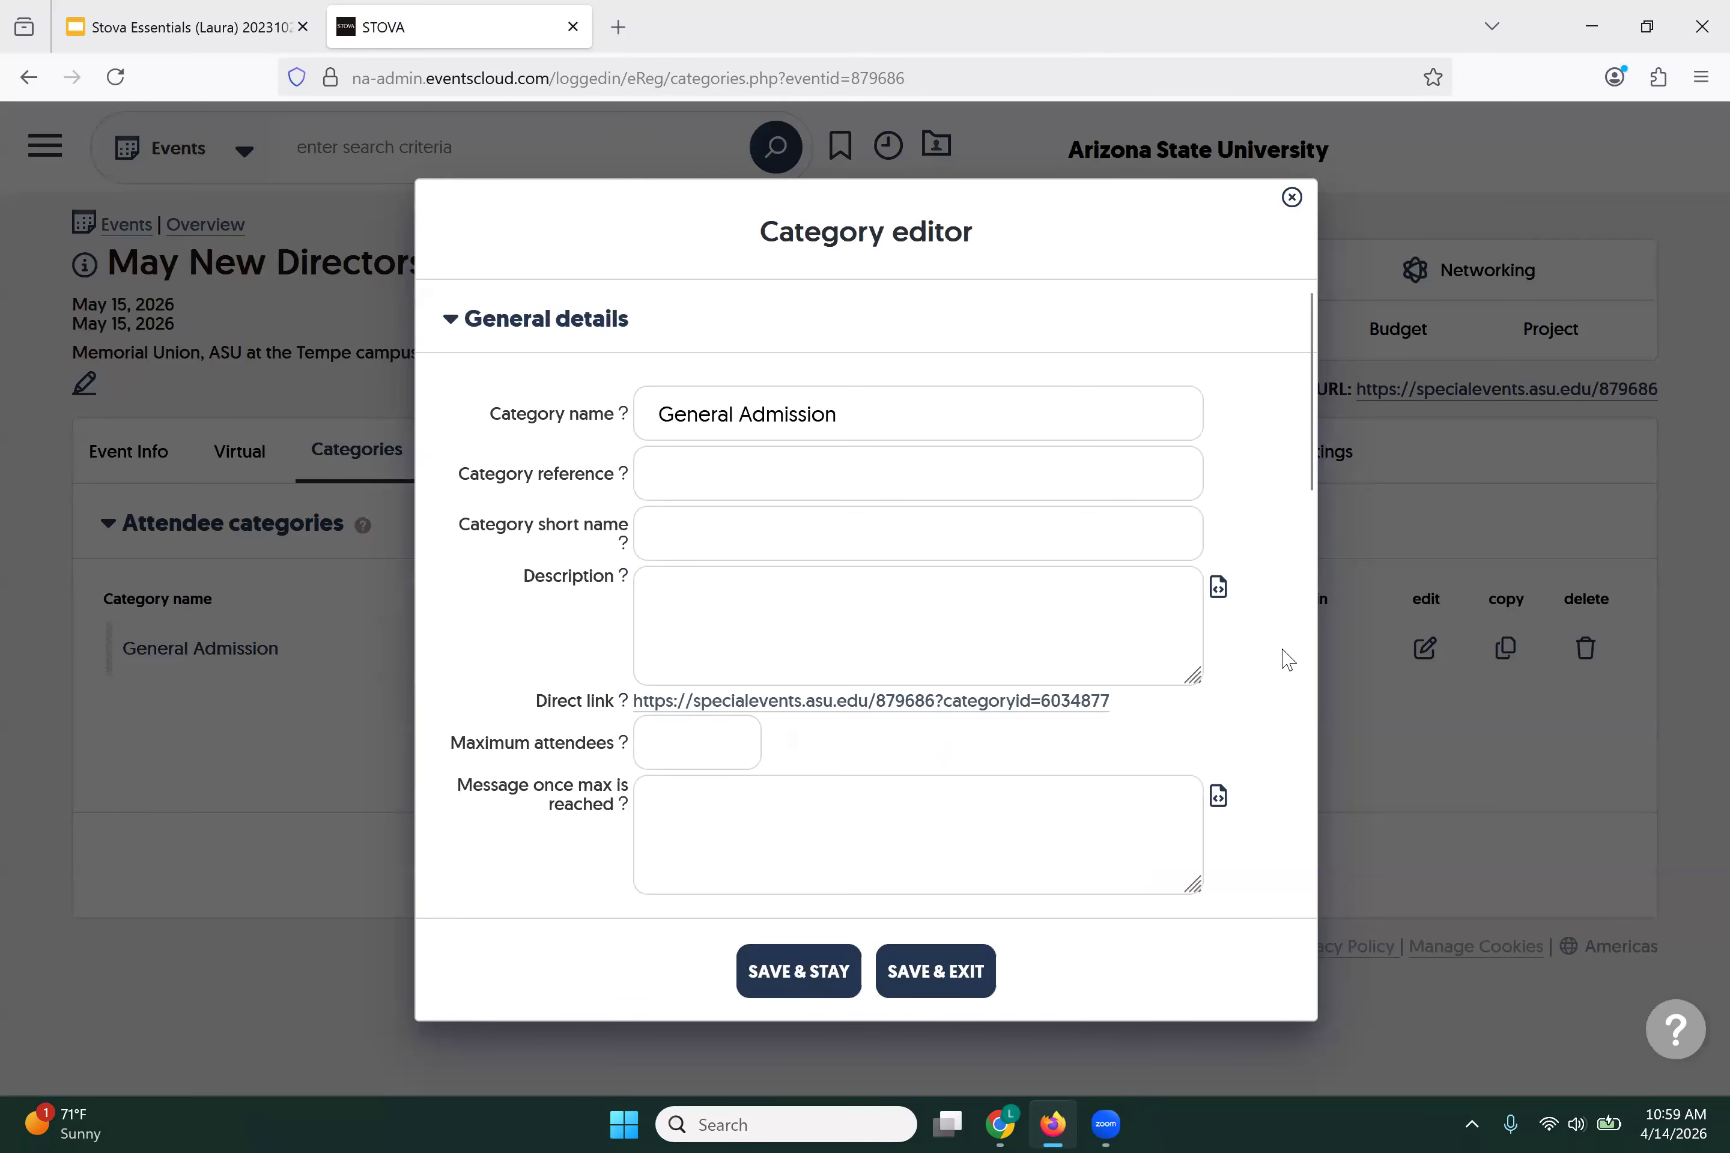
{"action": "left_click_drag", "start_coordinate": [838, 414], "coordinate": [662, 411]}
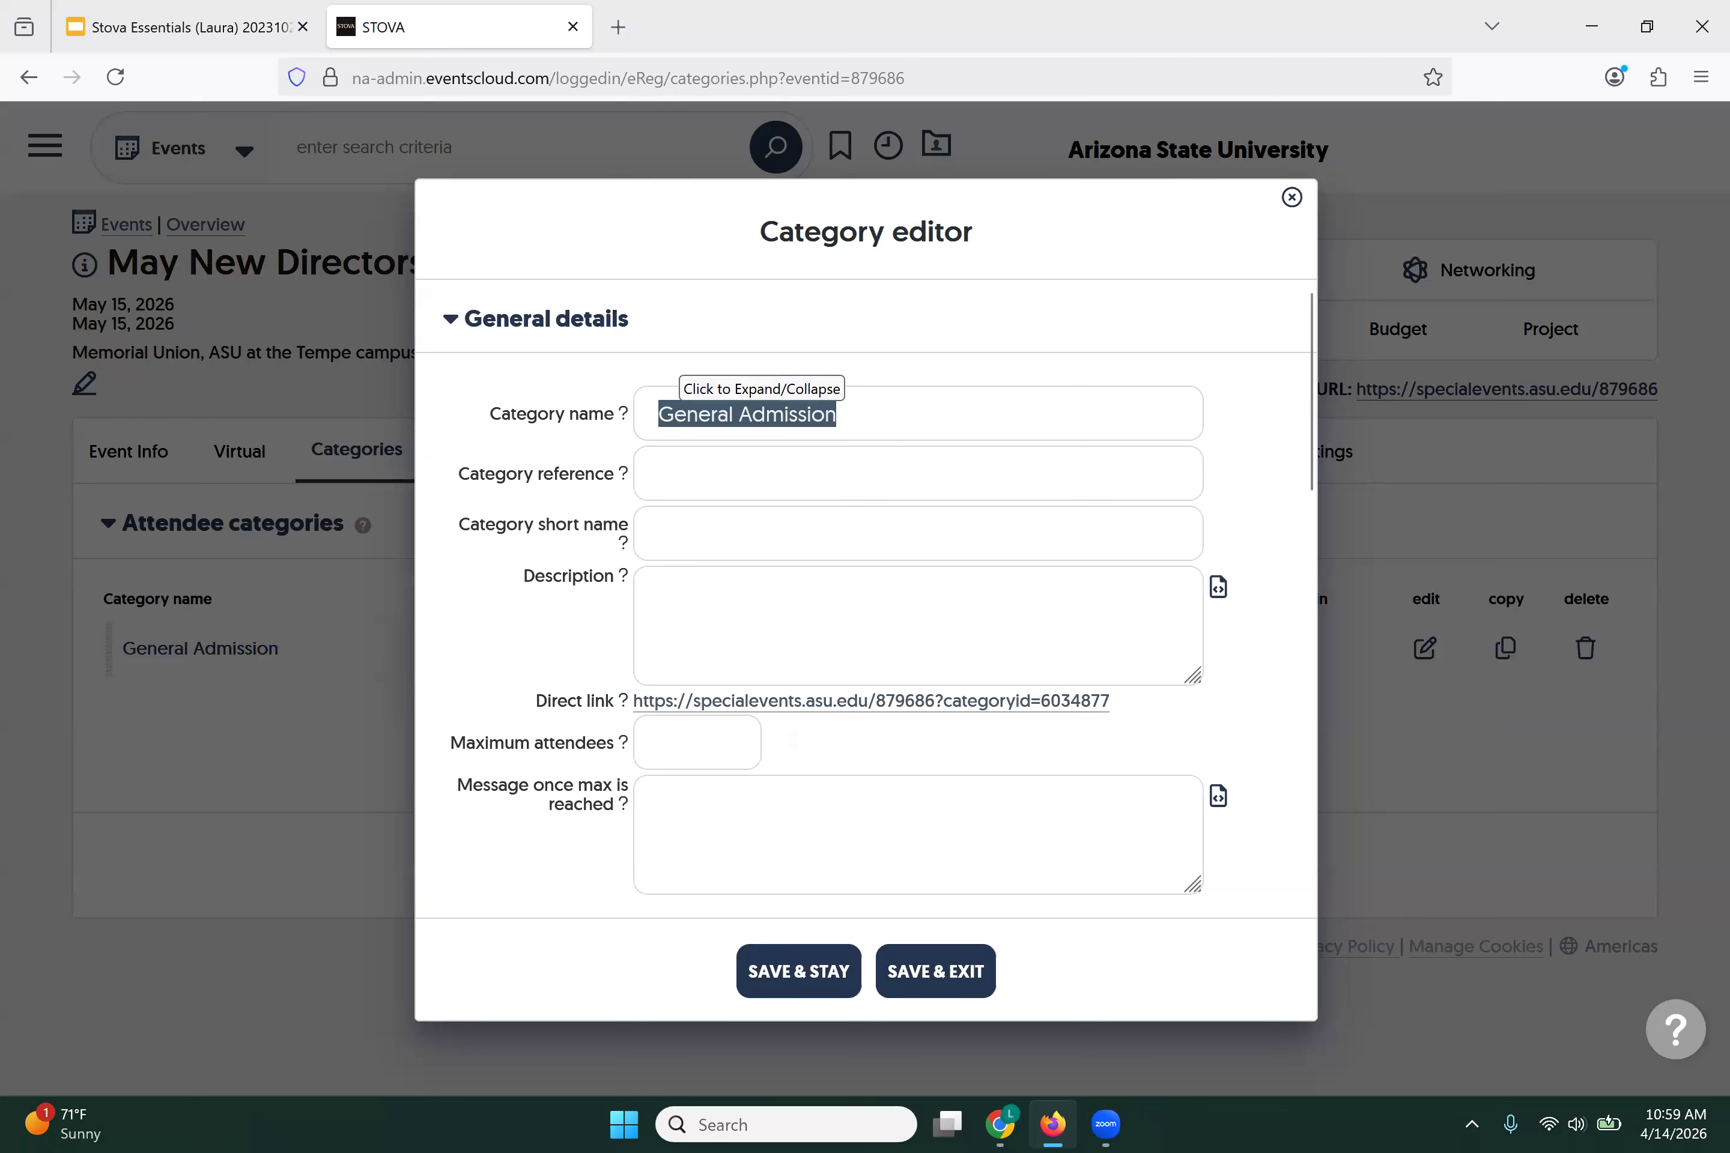
{"action": "type", "text": "Faculty"}
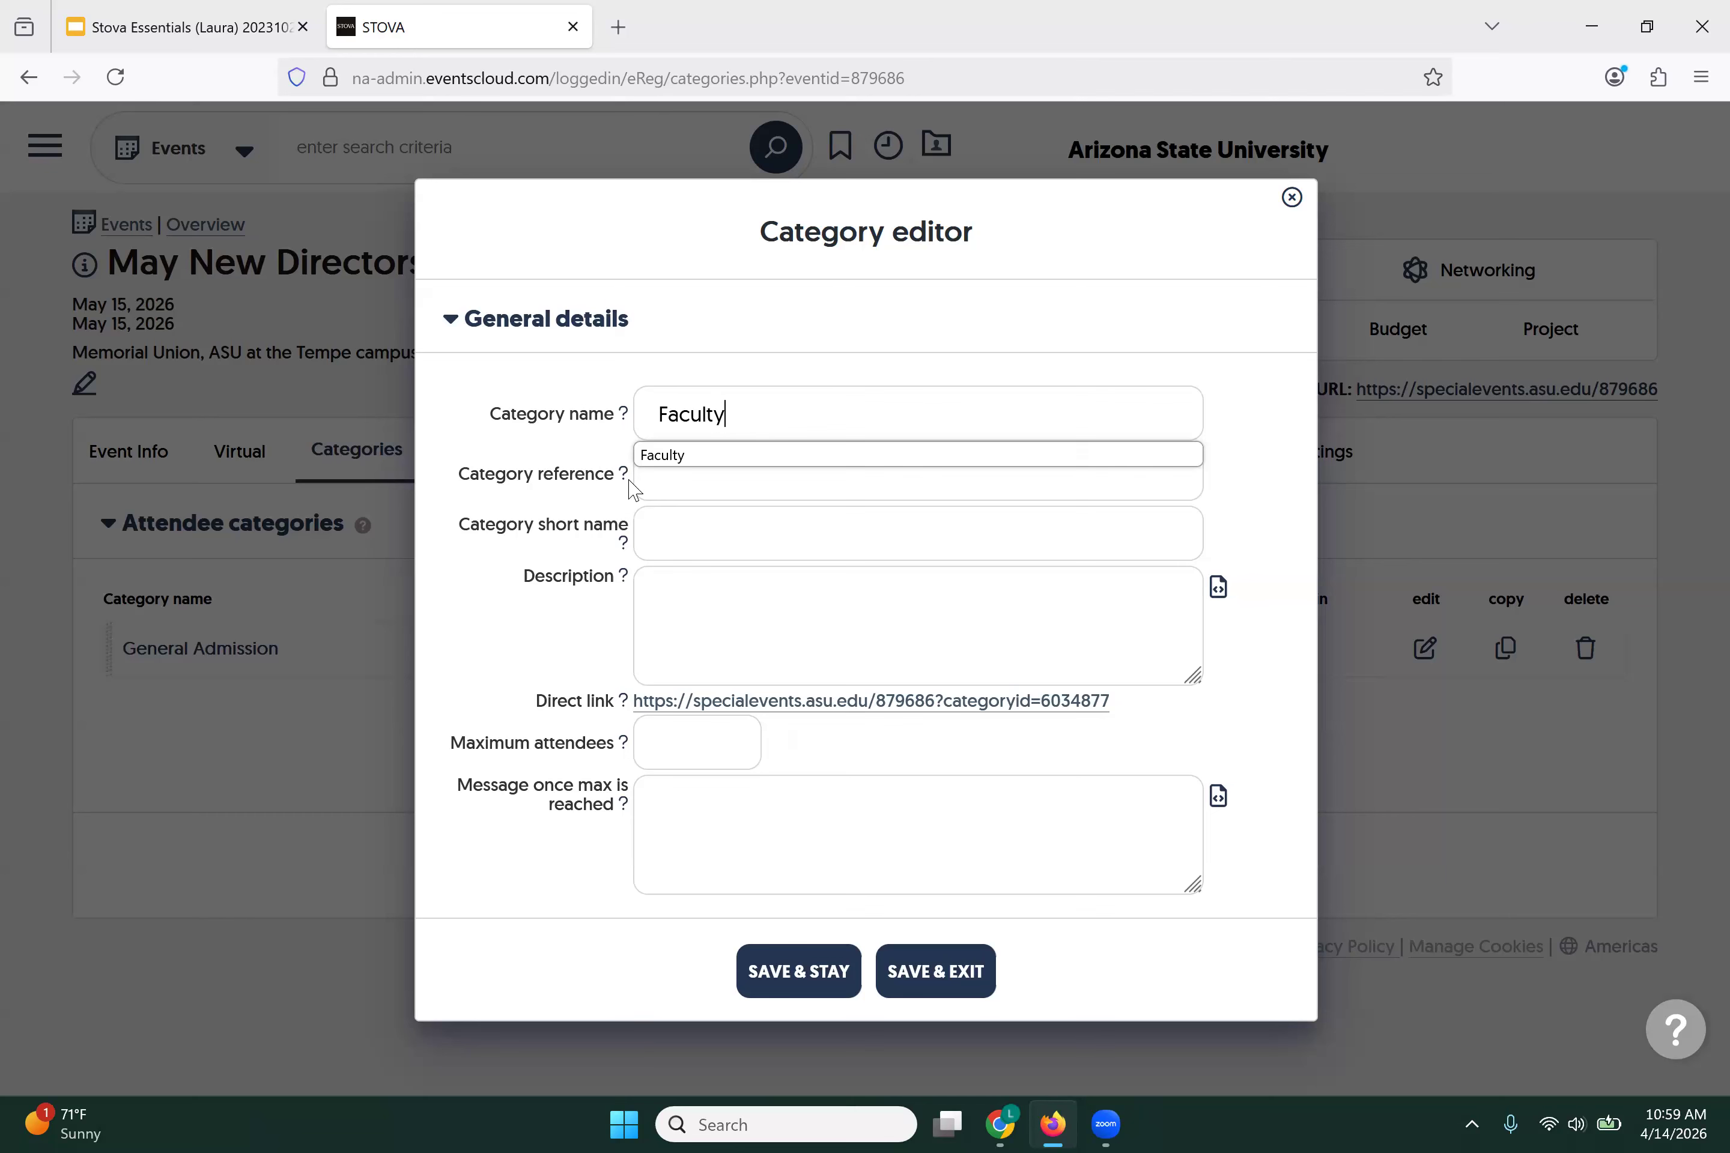
{"action": "left_click", "coordinate": [649, 465]}
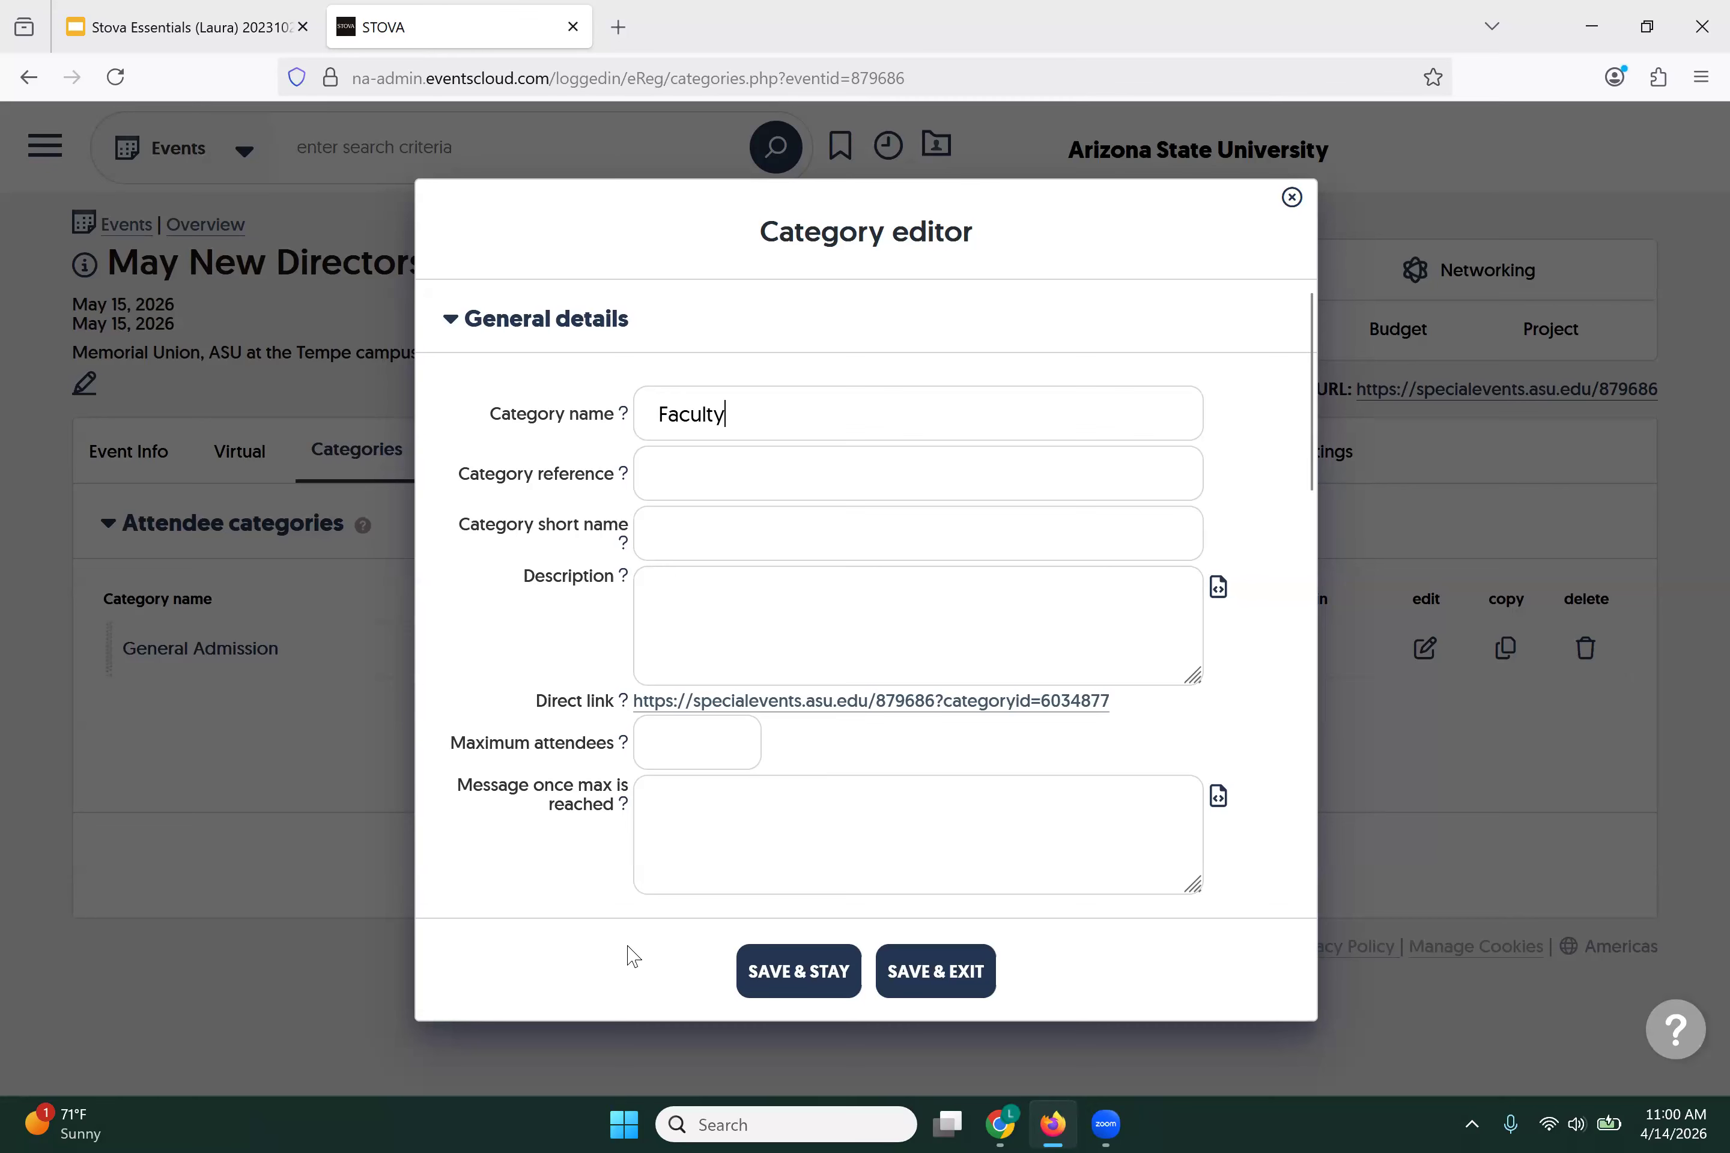
{"action": "left_click", "coordinate": [758, 967]}
Step: Save the Faculty category and close the Category editor
{"action": "left_click", "coordinate": [946, 977]}
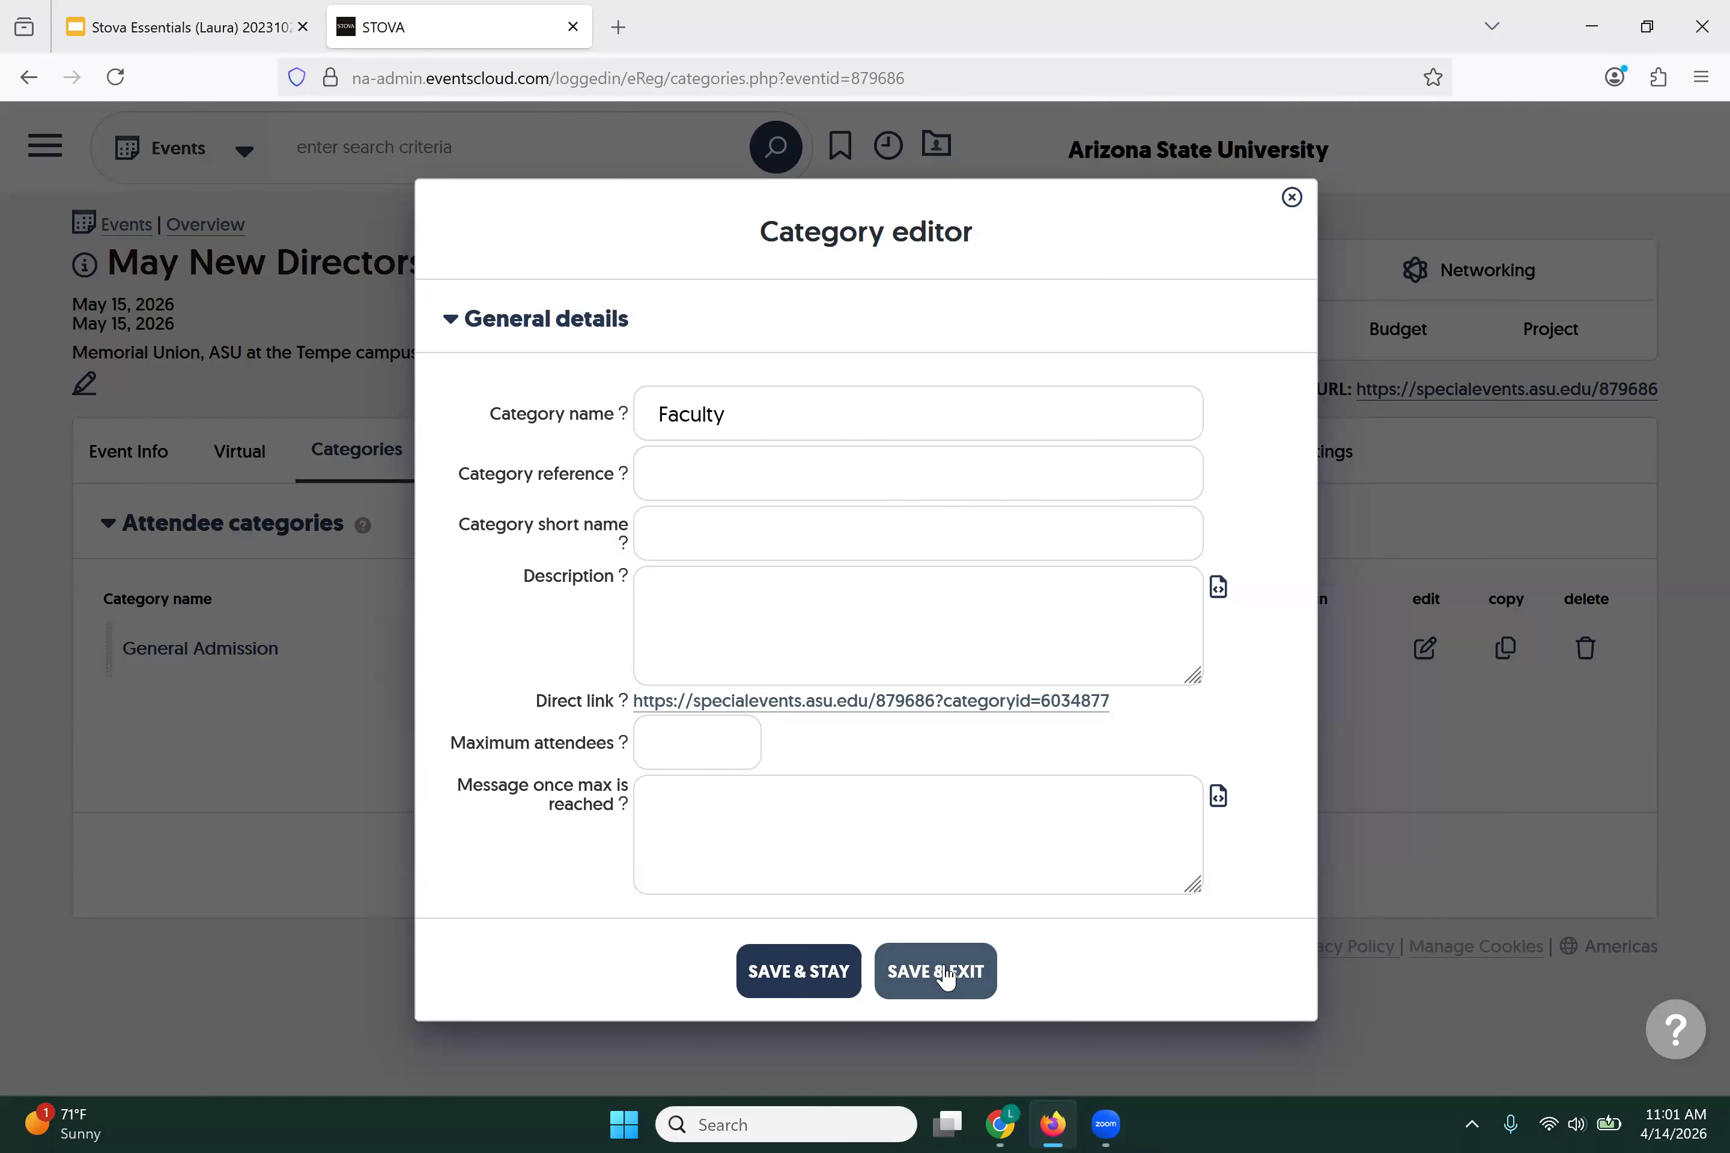
{"action": "left_click", "coordinate": [945, 977]}
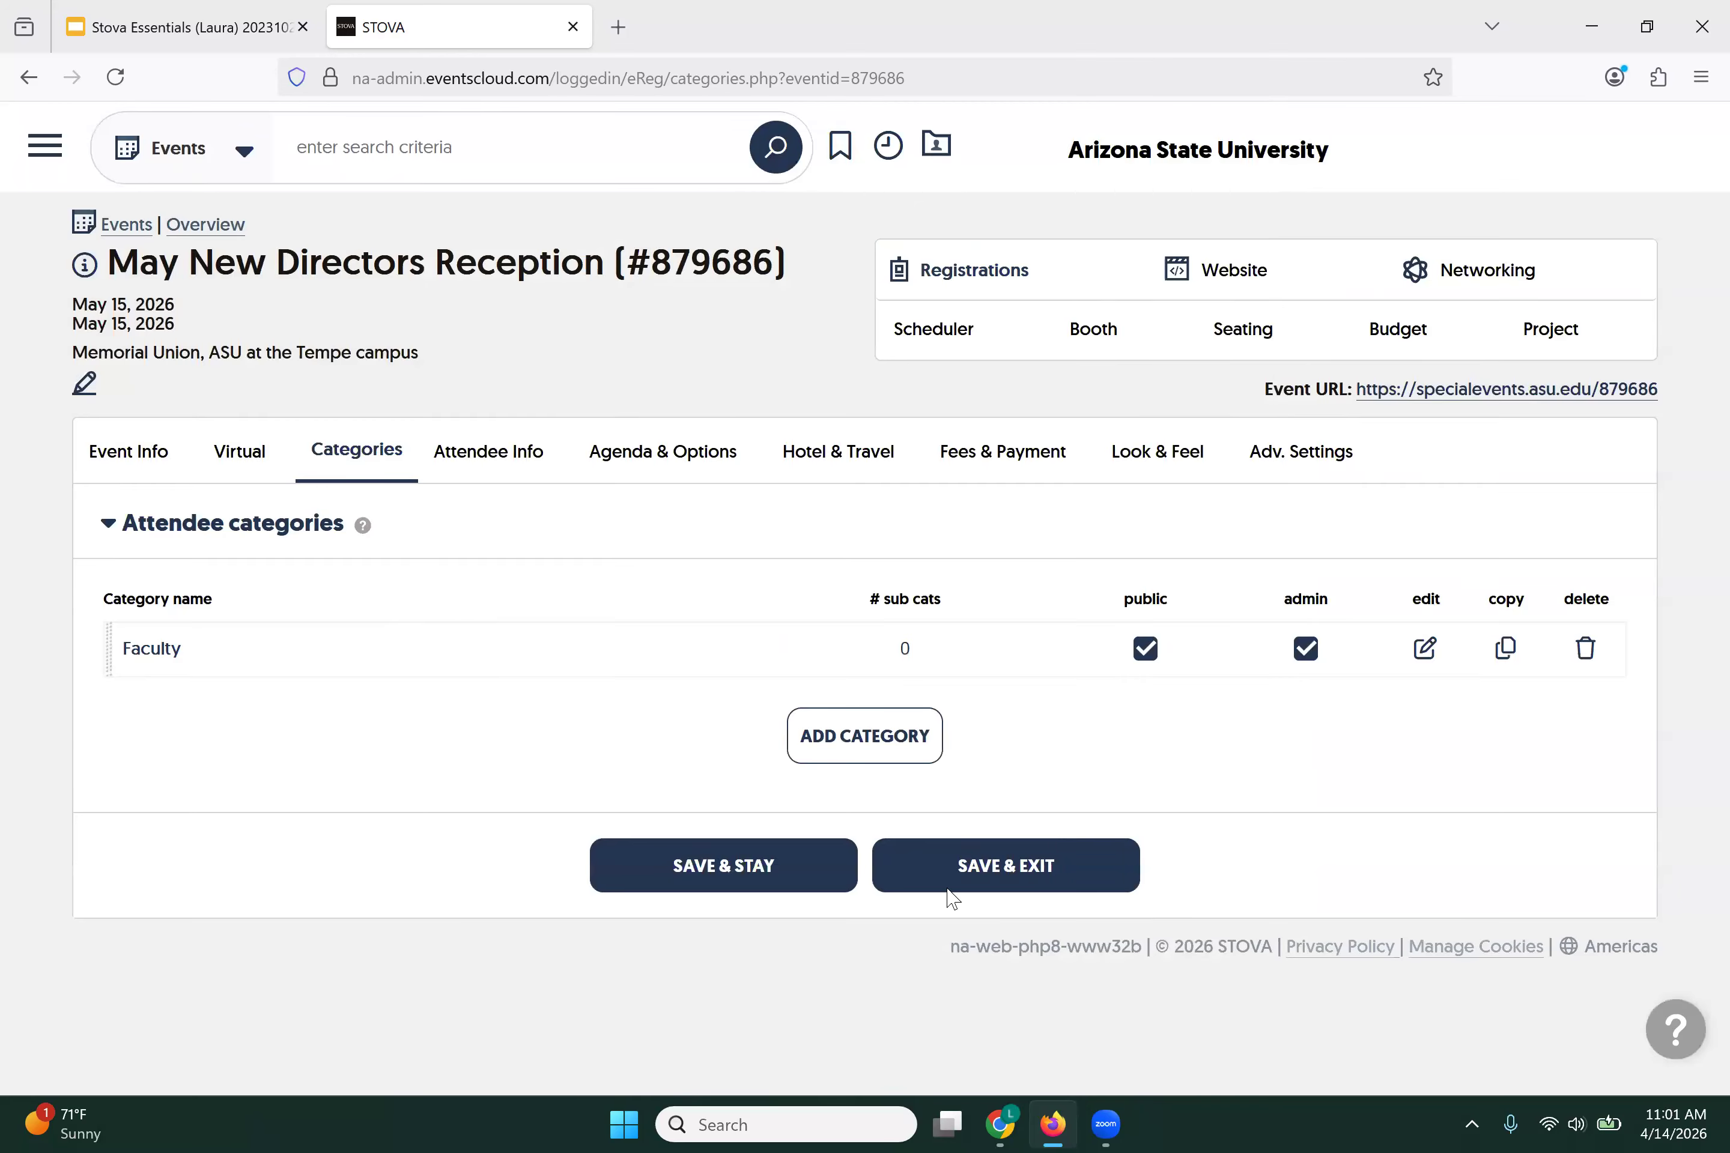
Step: Add a Staff attendee category
{"action": "left_click", "coordinate": [893, 736]}
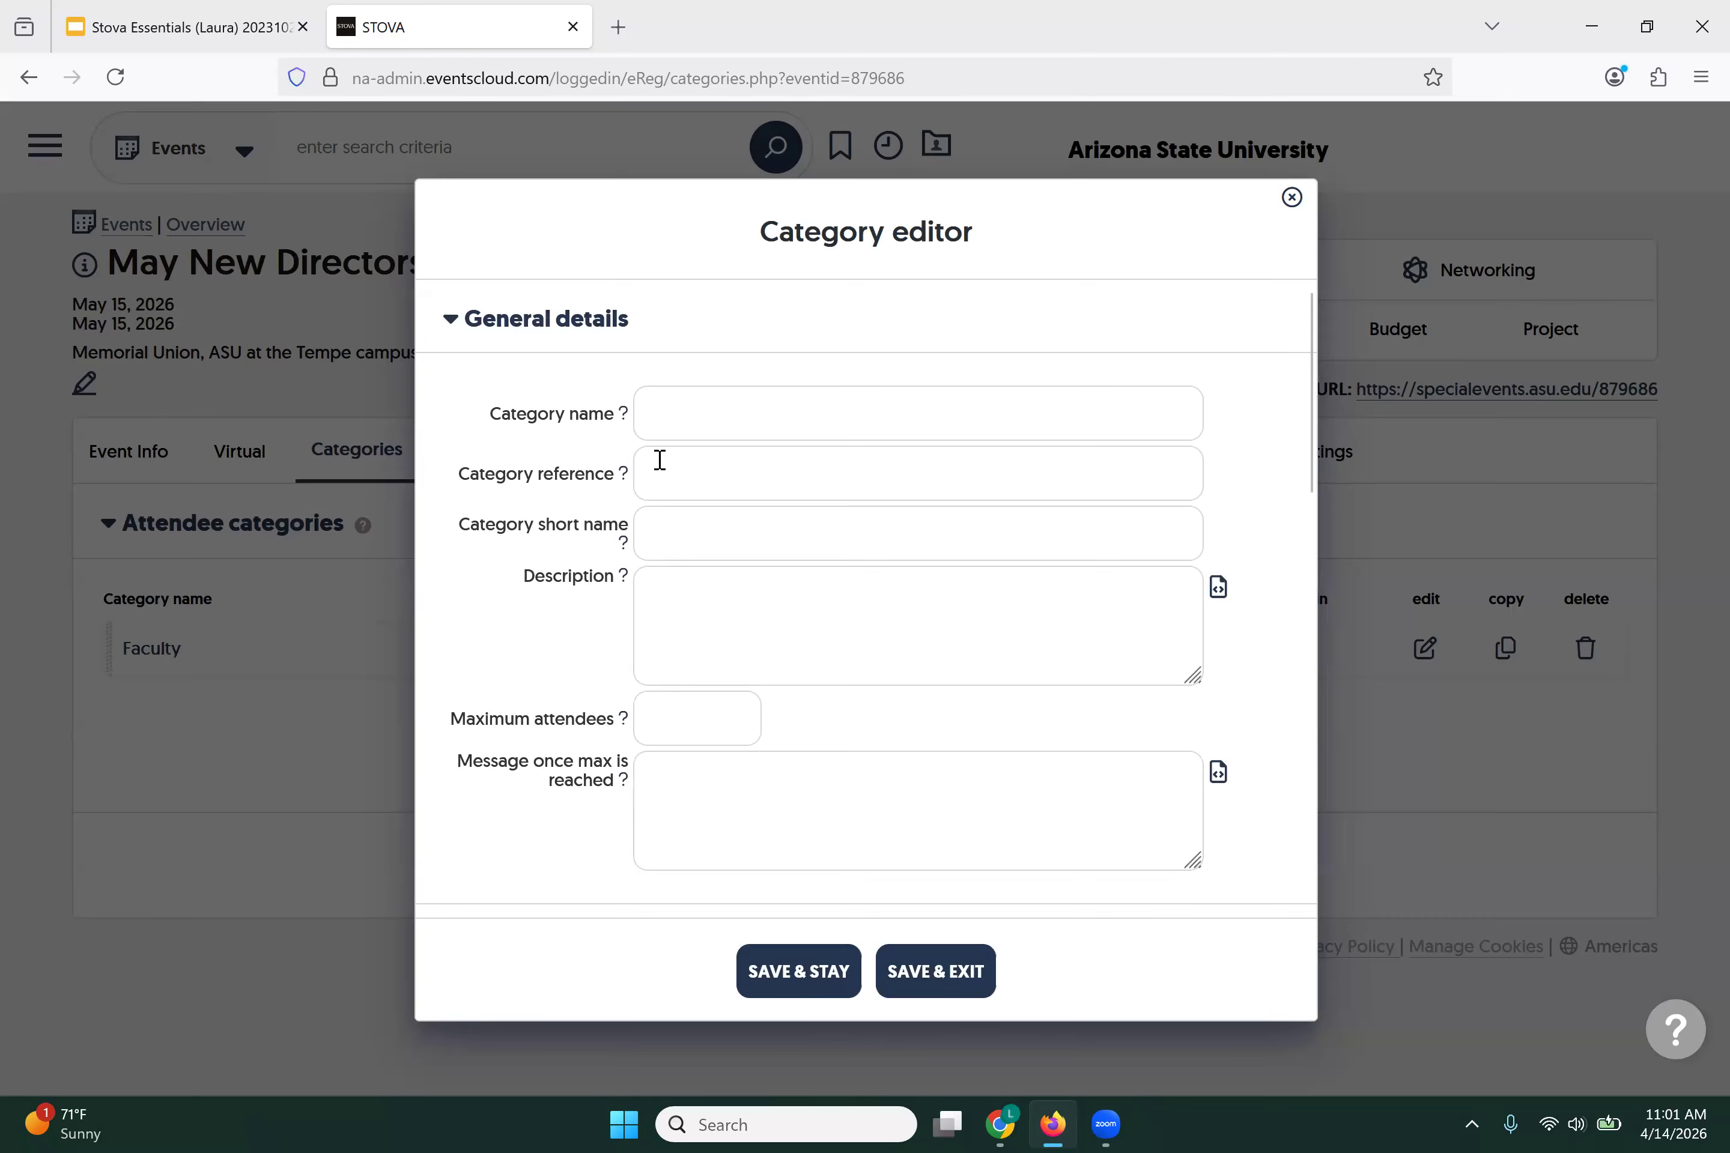
{"action": "left_click", "coordinate": [682, 427]}
{"action": "type", "text": "Staff"}
{"action": "left_click", "coordinate": [645, 457]}
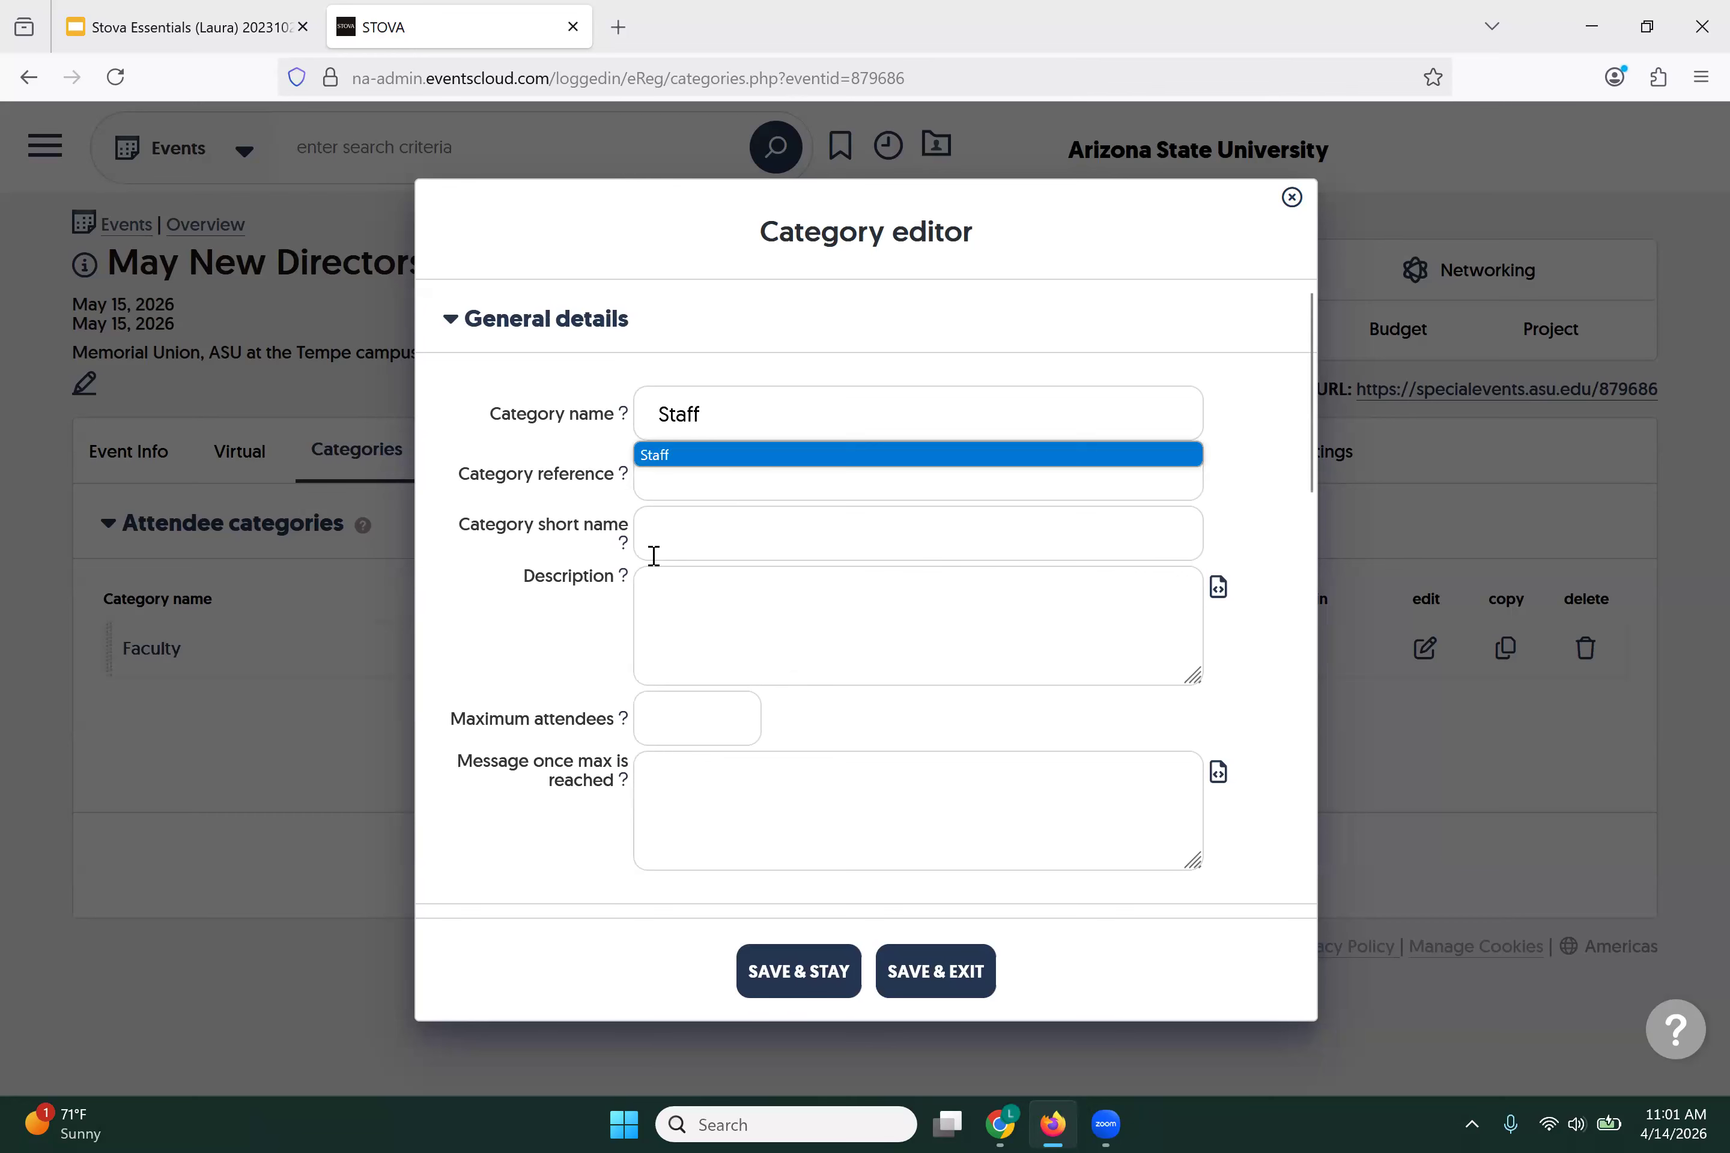
{"action": "left_click", "coordinate": [961, 974]}
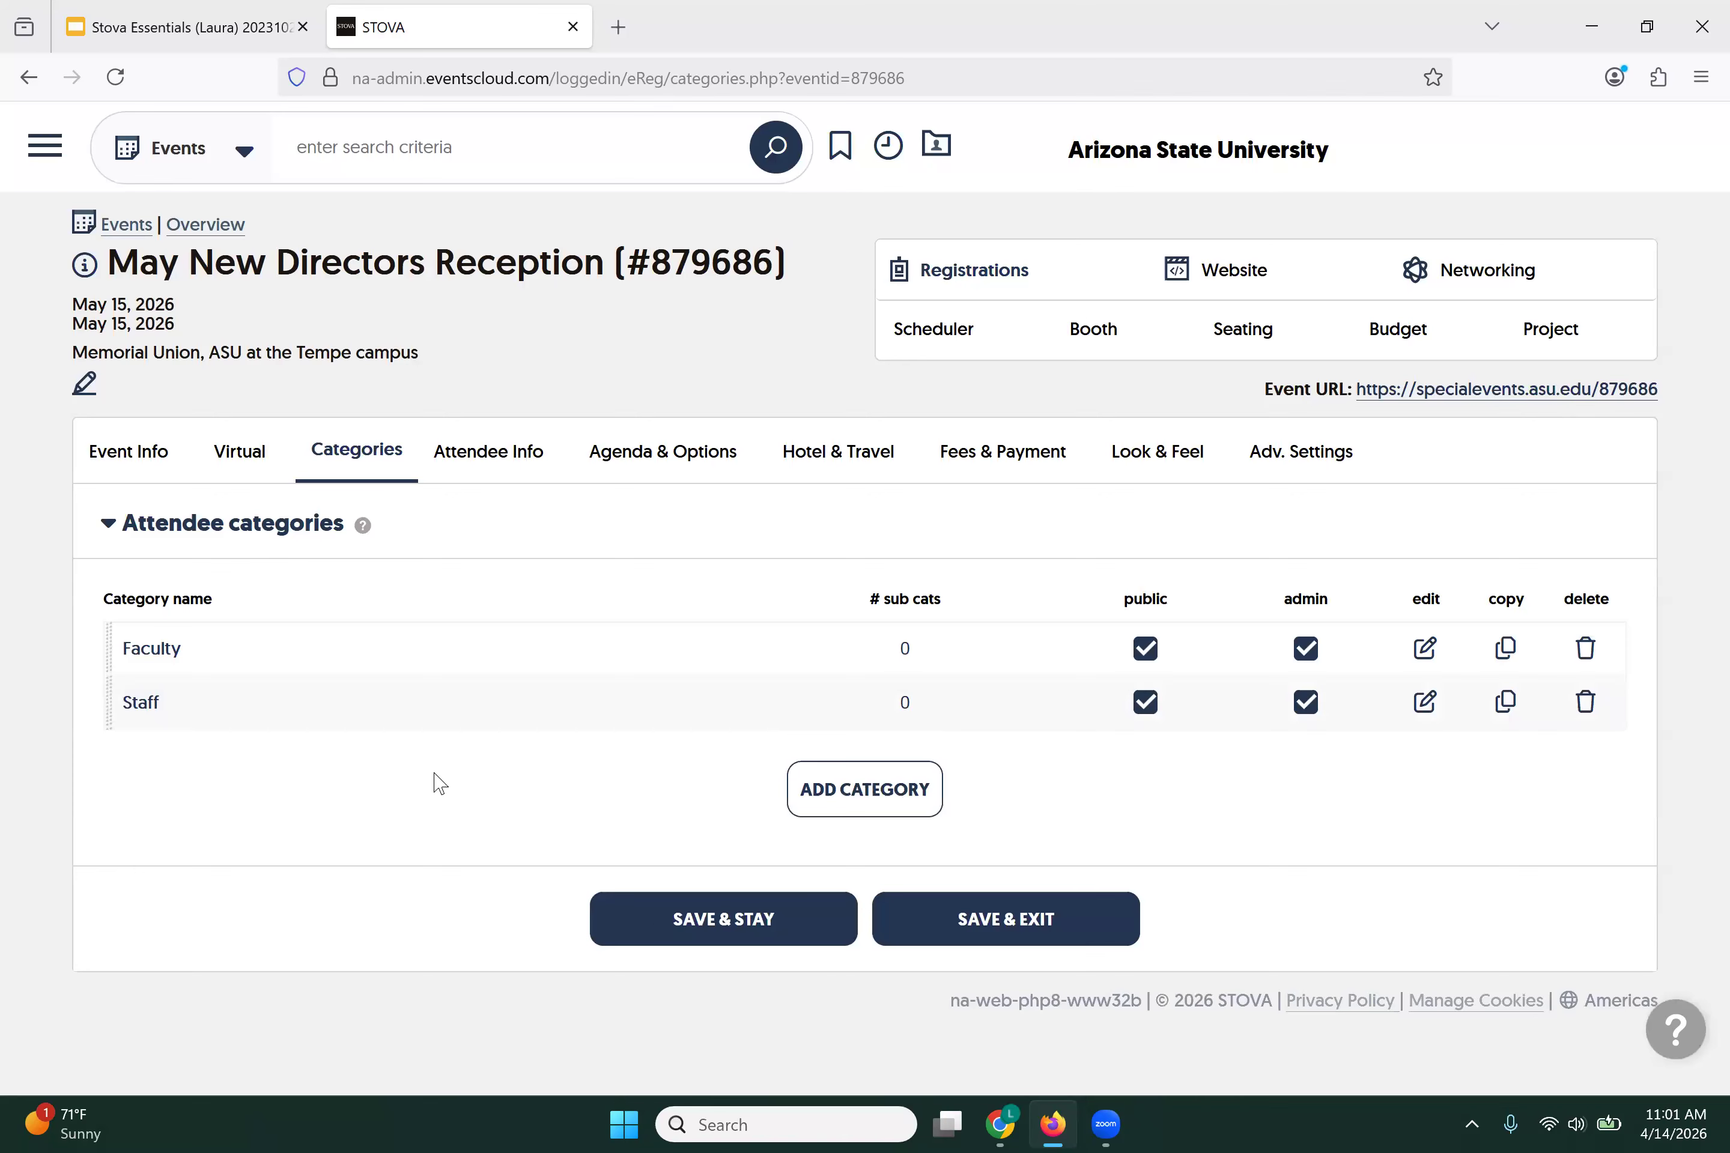
Step: Add a Student attendee category
{"action": "left_click", "coordinate": [889, 807]}
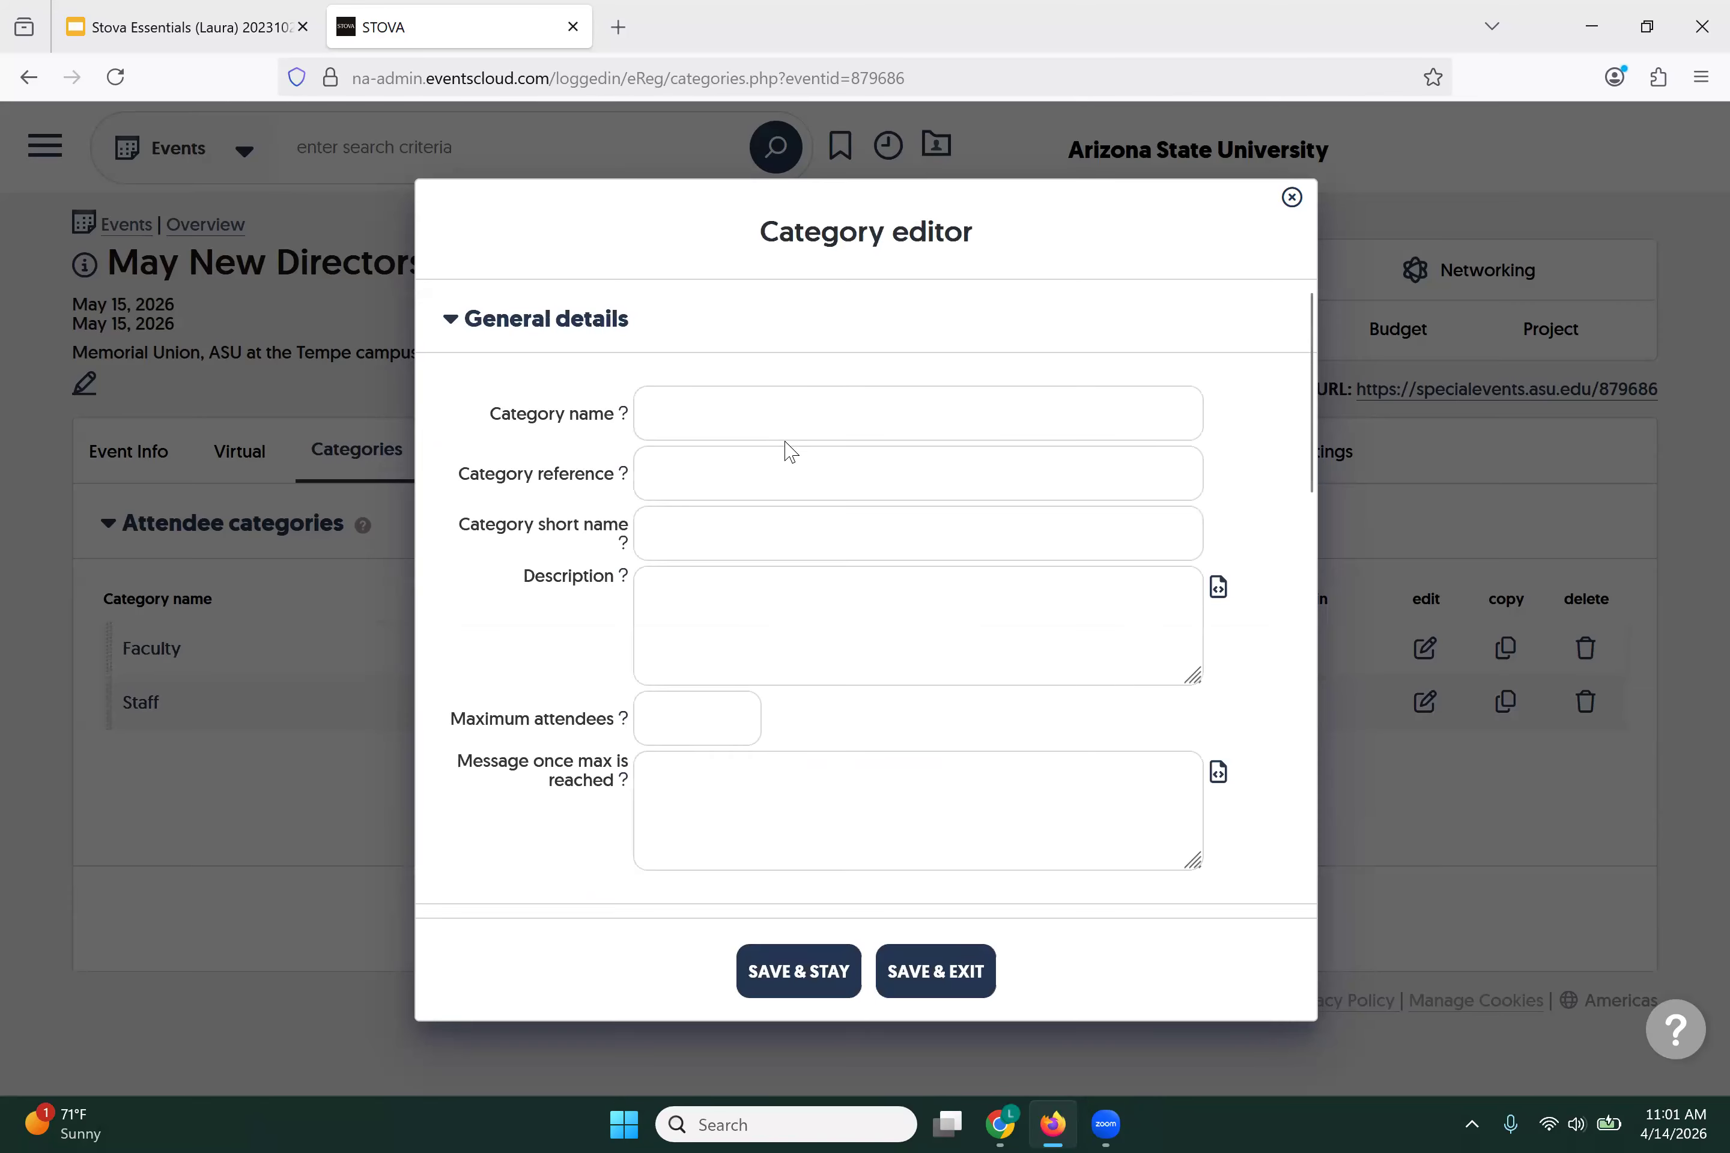
{"action": "type", "text": "Student"}
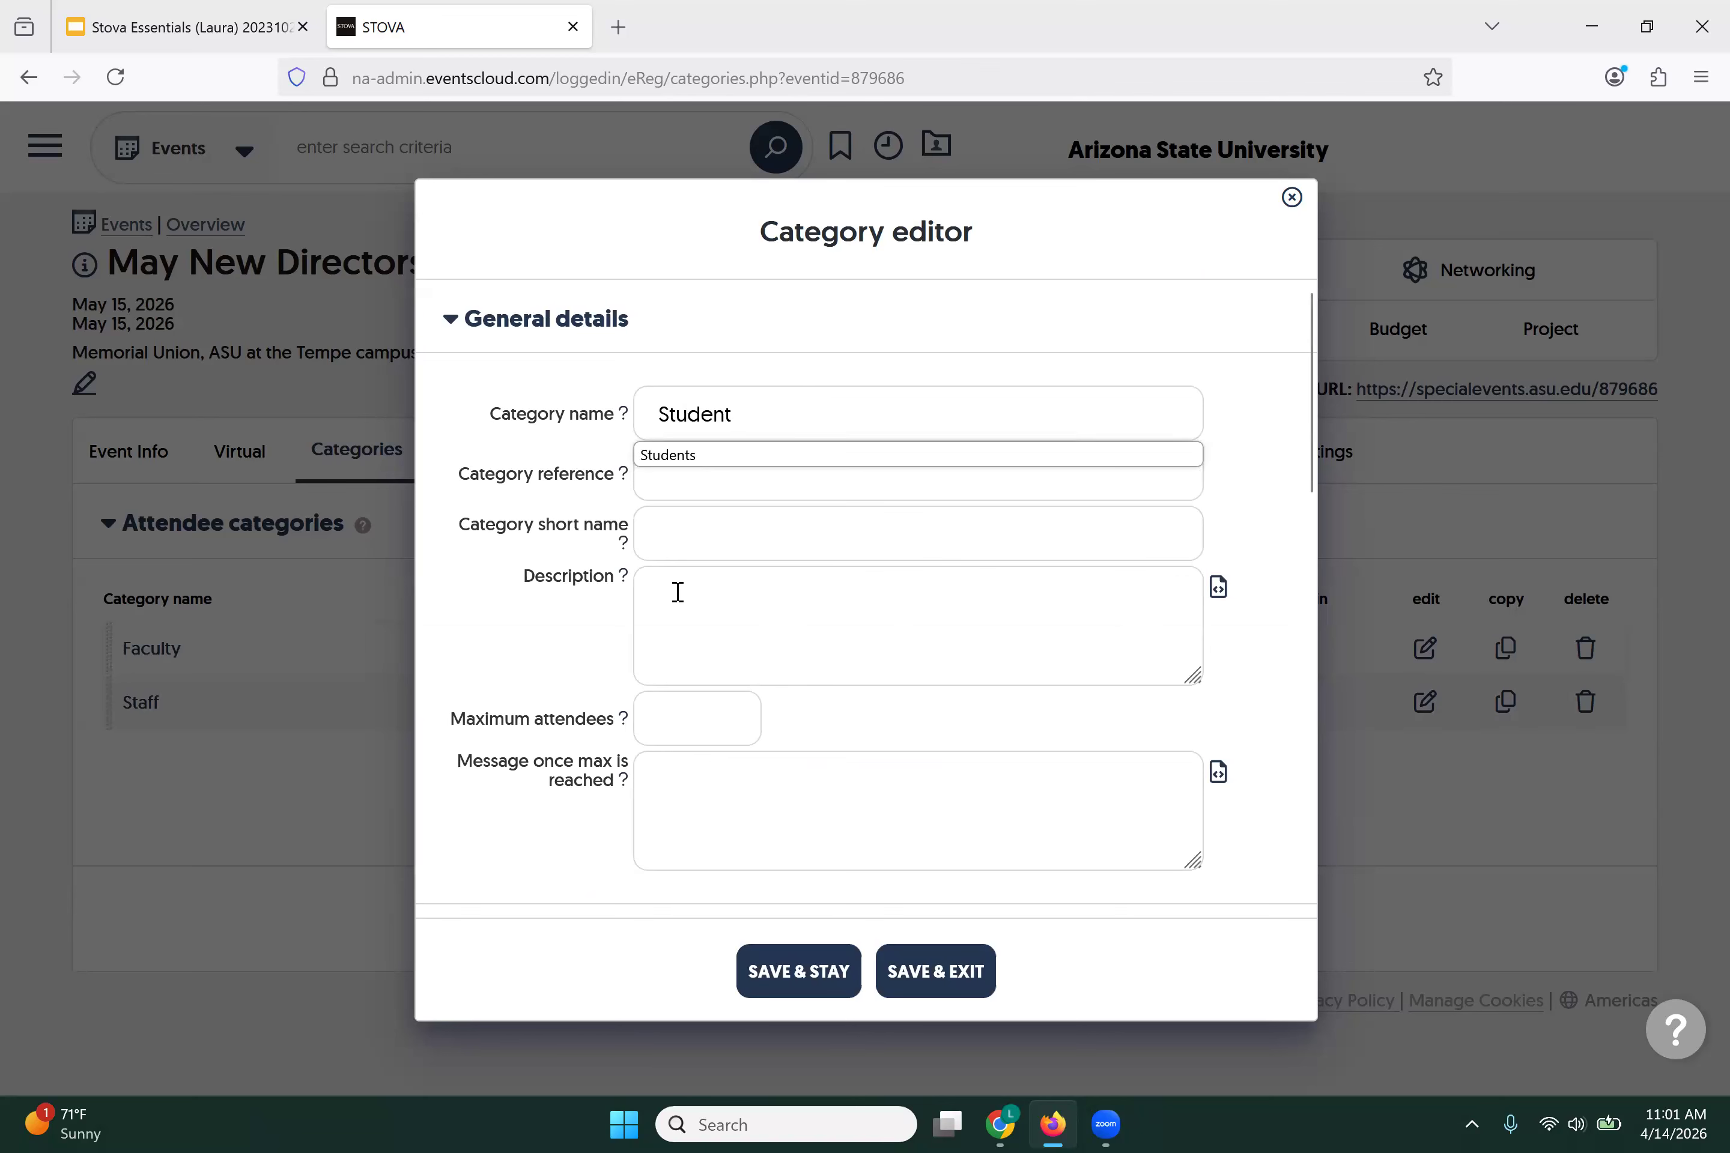
{"action": "left_click", "coordinate": [797, 972]}
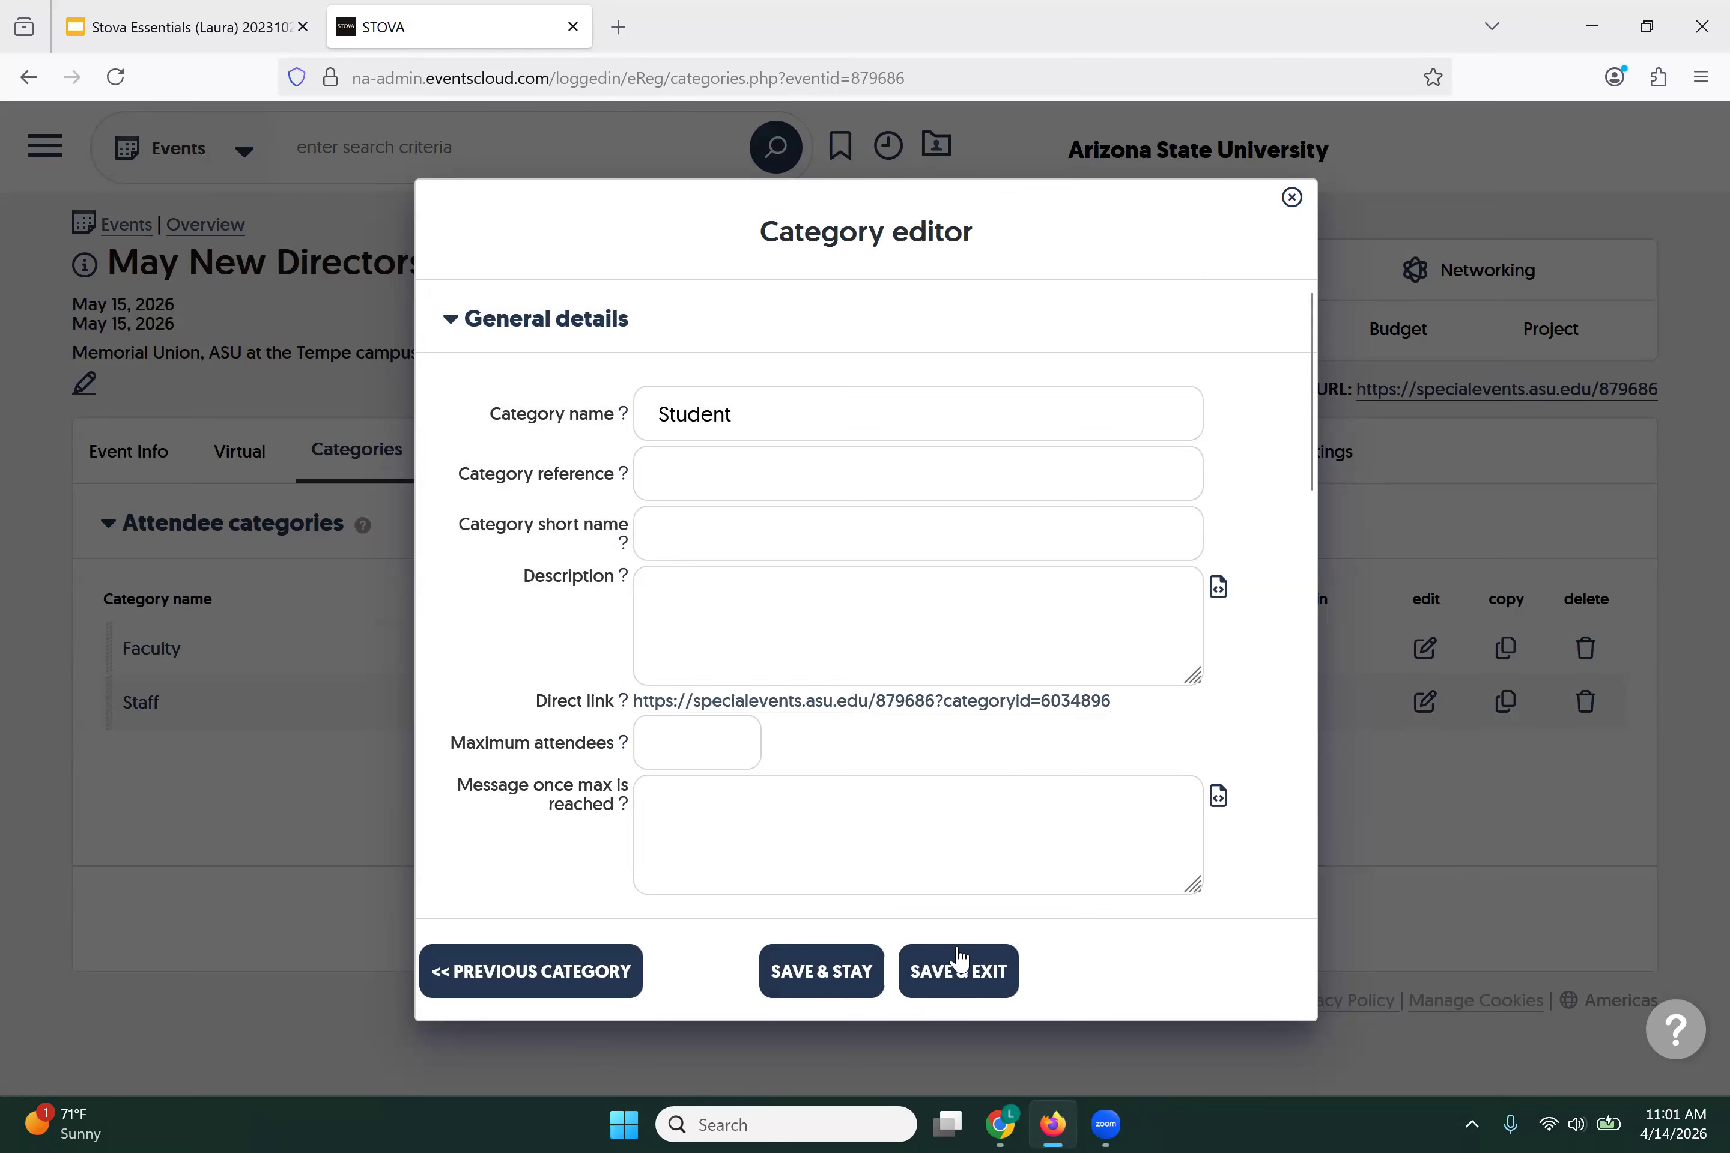
{"action": "left_click", "coordinate": [965, 979]}
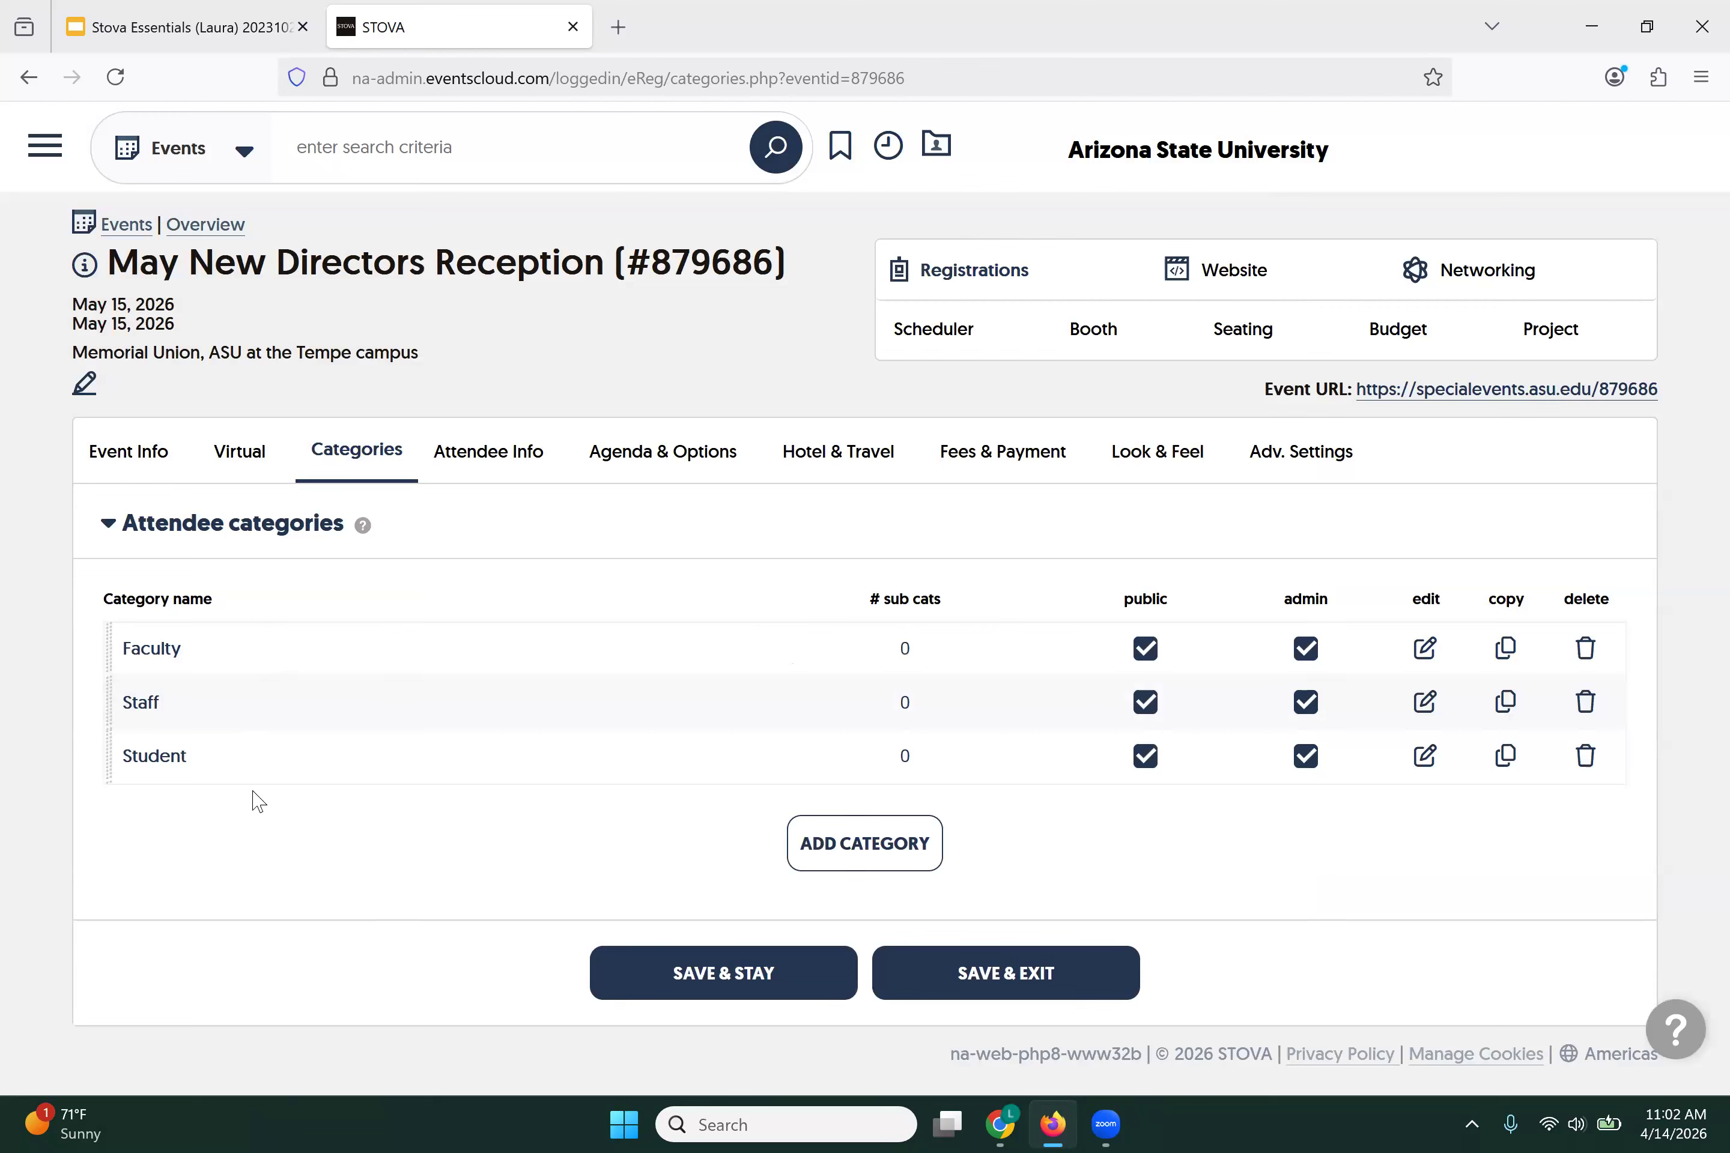
Step: Open the Attendee Info tab and scroll through the Active questions list
{"action": "left_click", "coordinate": [473, 459]}
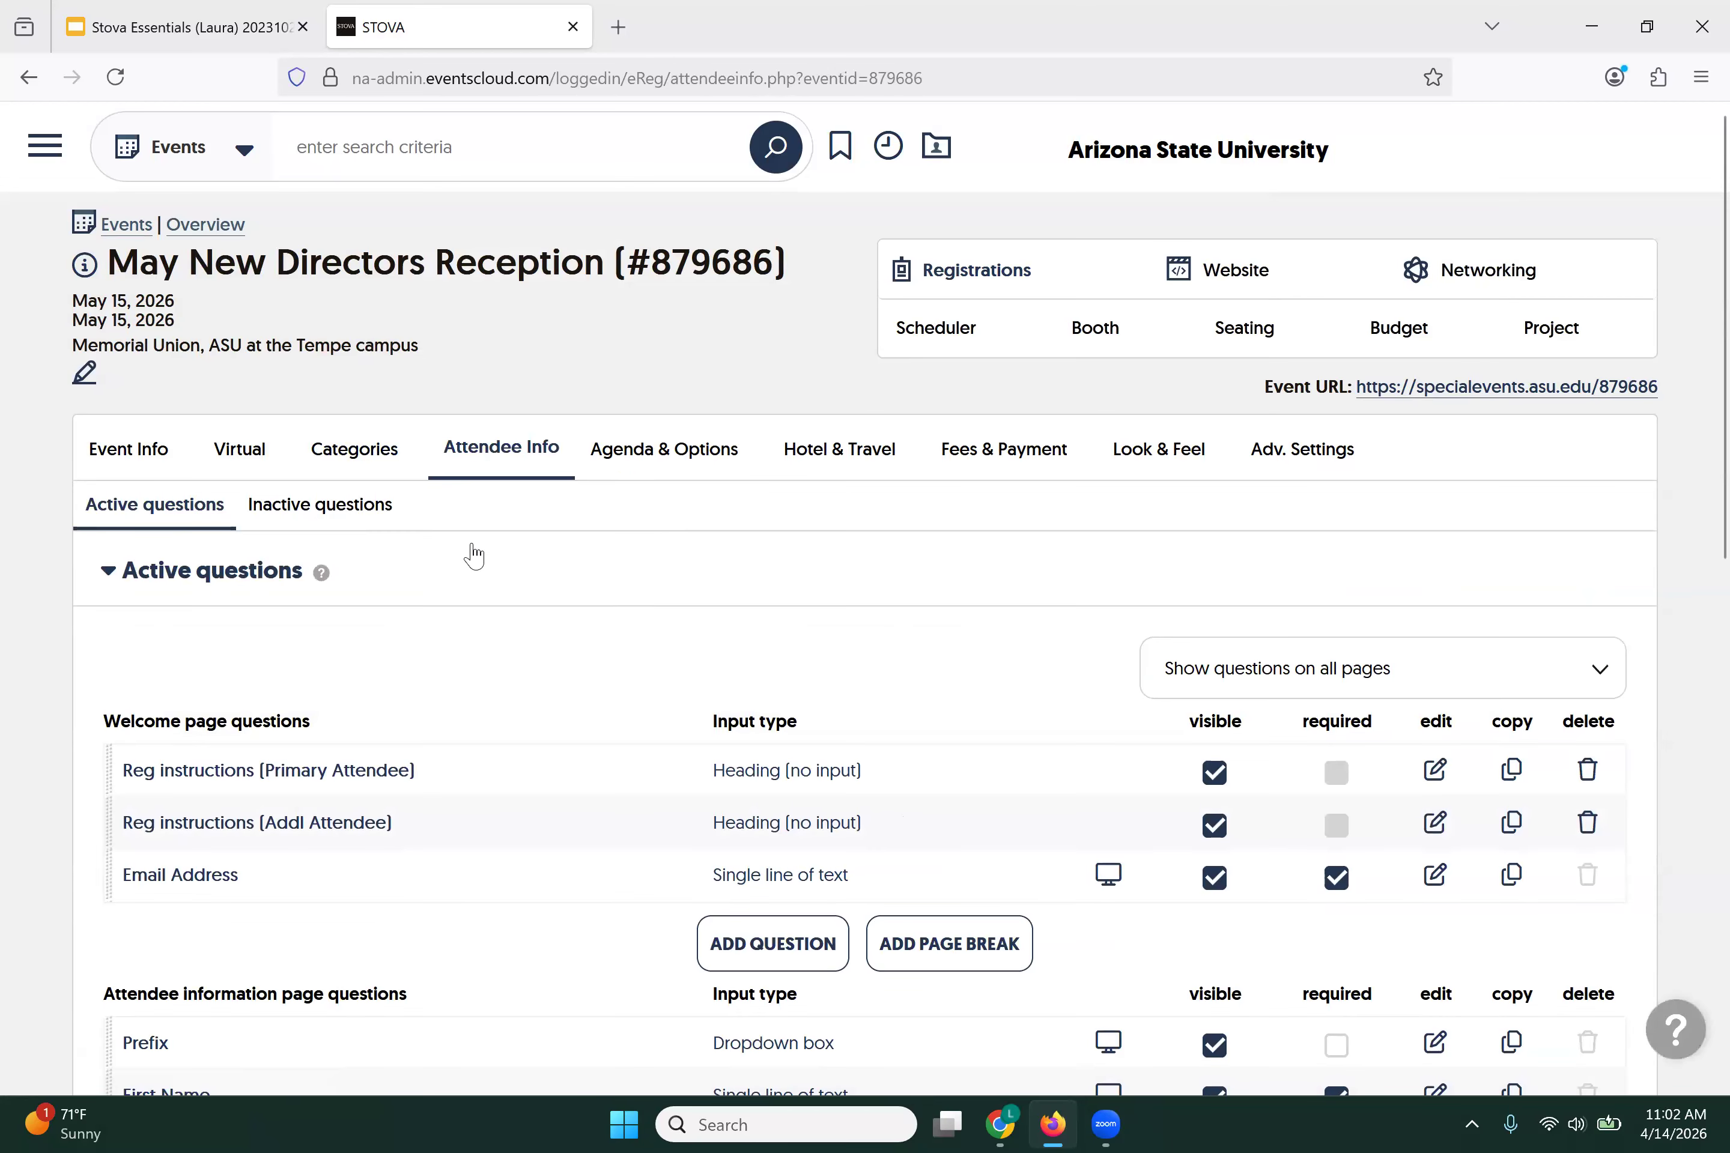
{"action": "scroll", "coordinate": [473, 555], "scroll_direction": "down", "scroll_amount": 4}
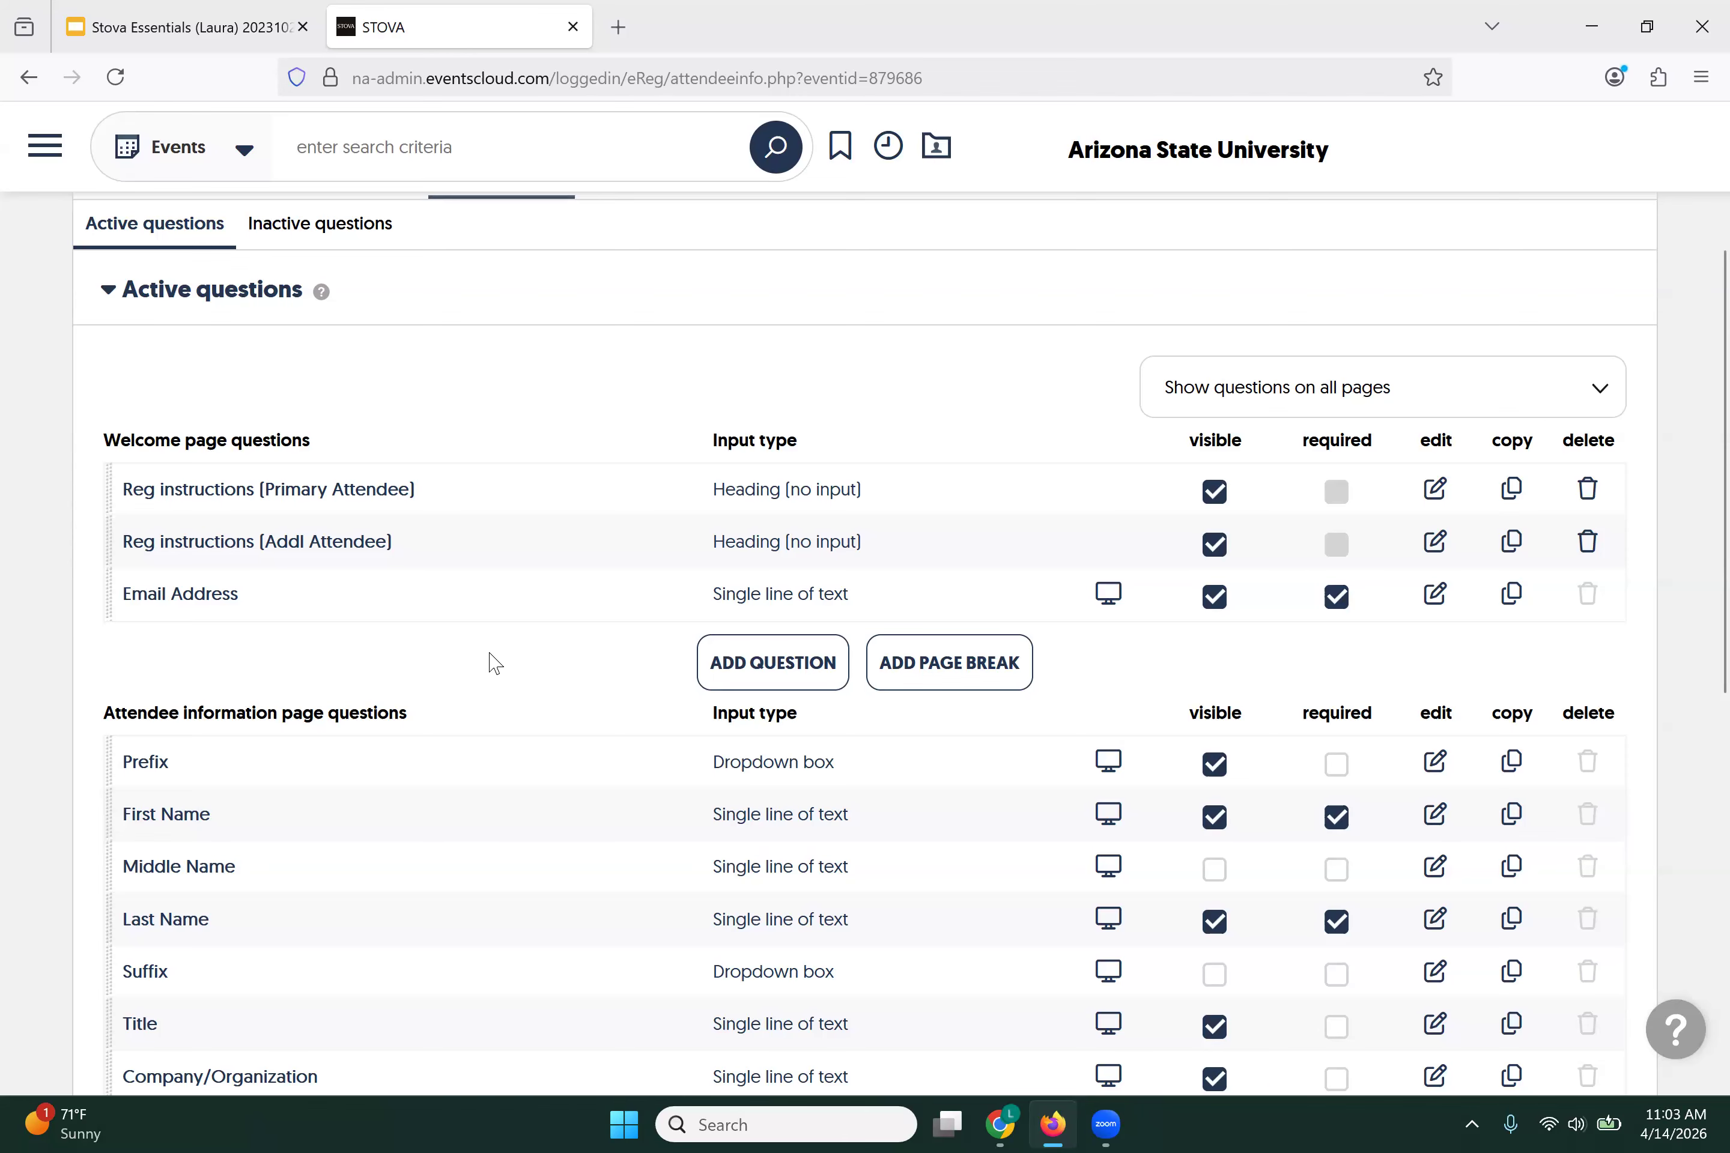
{"action": "scroll", "coordinate": [495, 661], "scroll_direction": "down", "scroll_amount": 3}
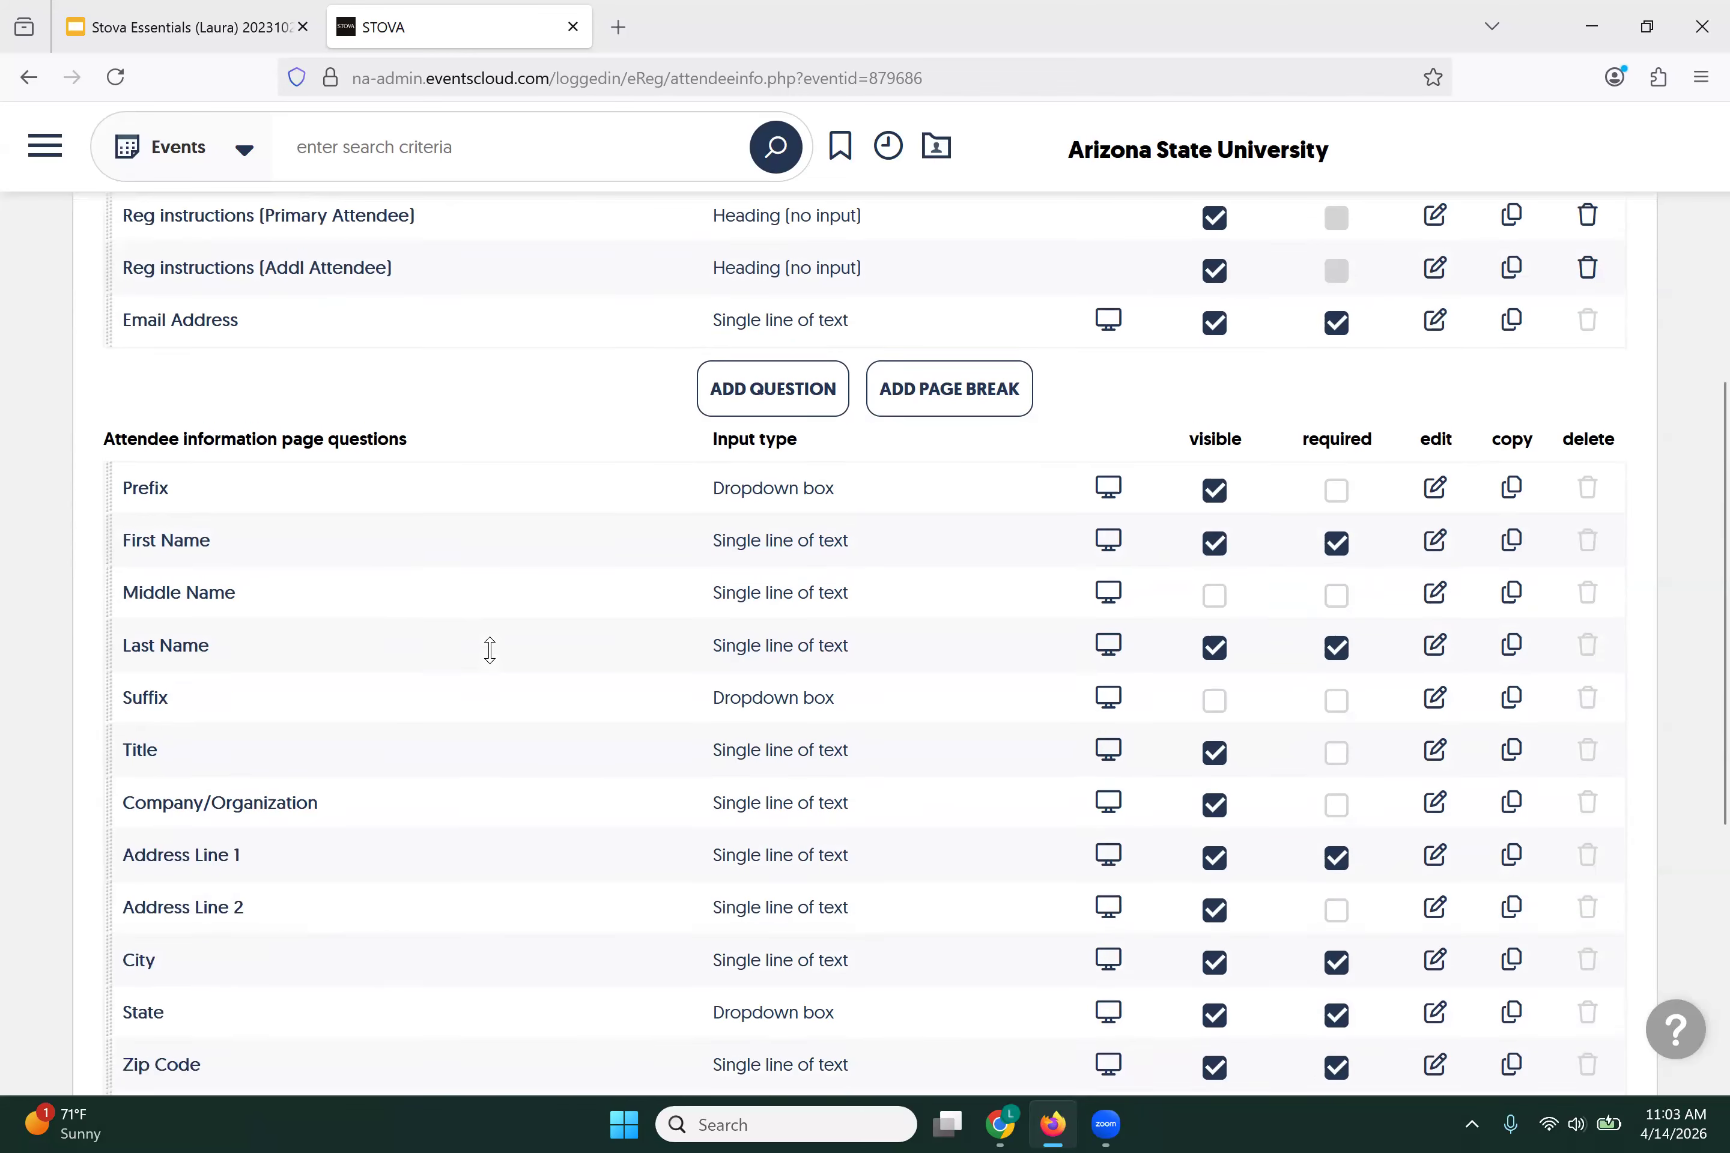
{"action": "scroll", "coordinate": [489, 650], "scroll_direction": "down", "scroll_amount": 2}
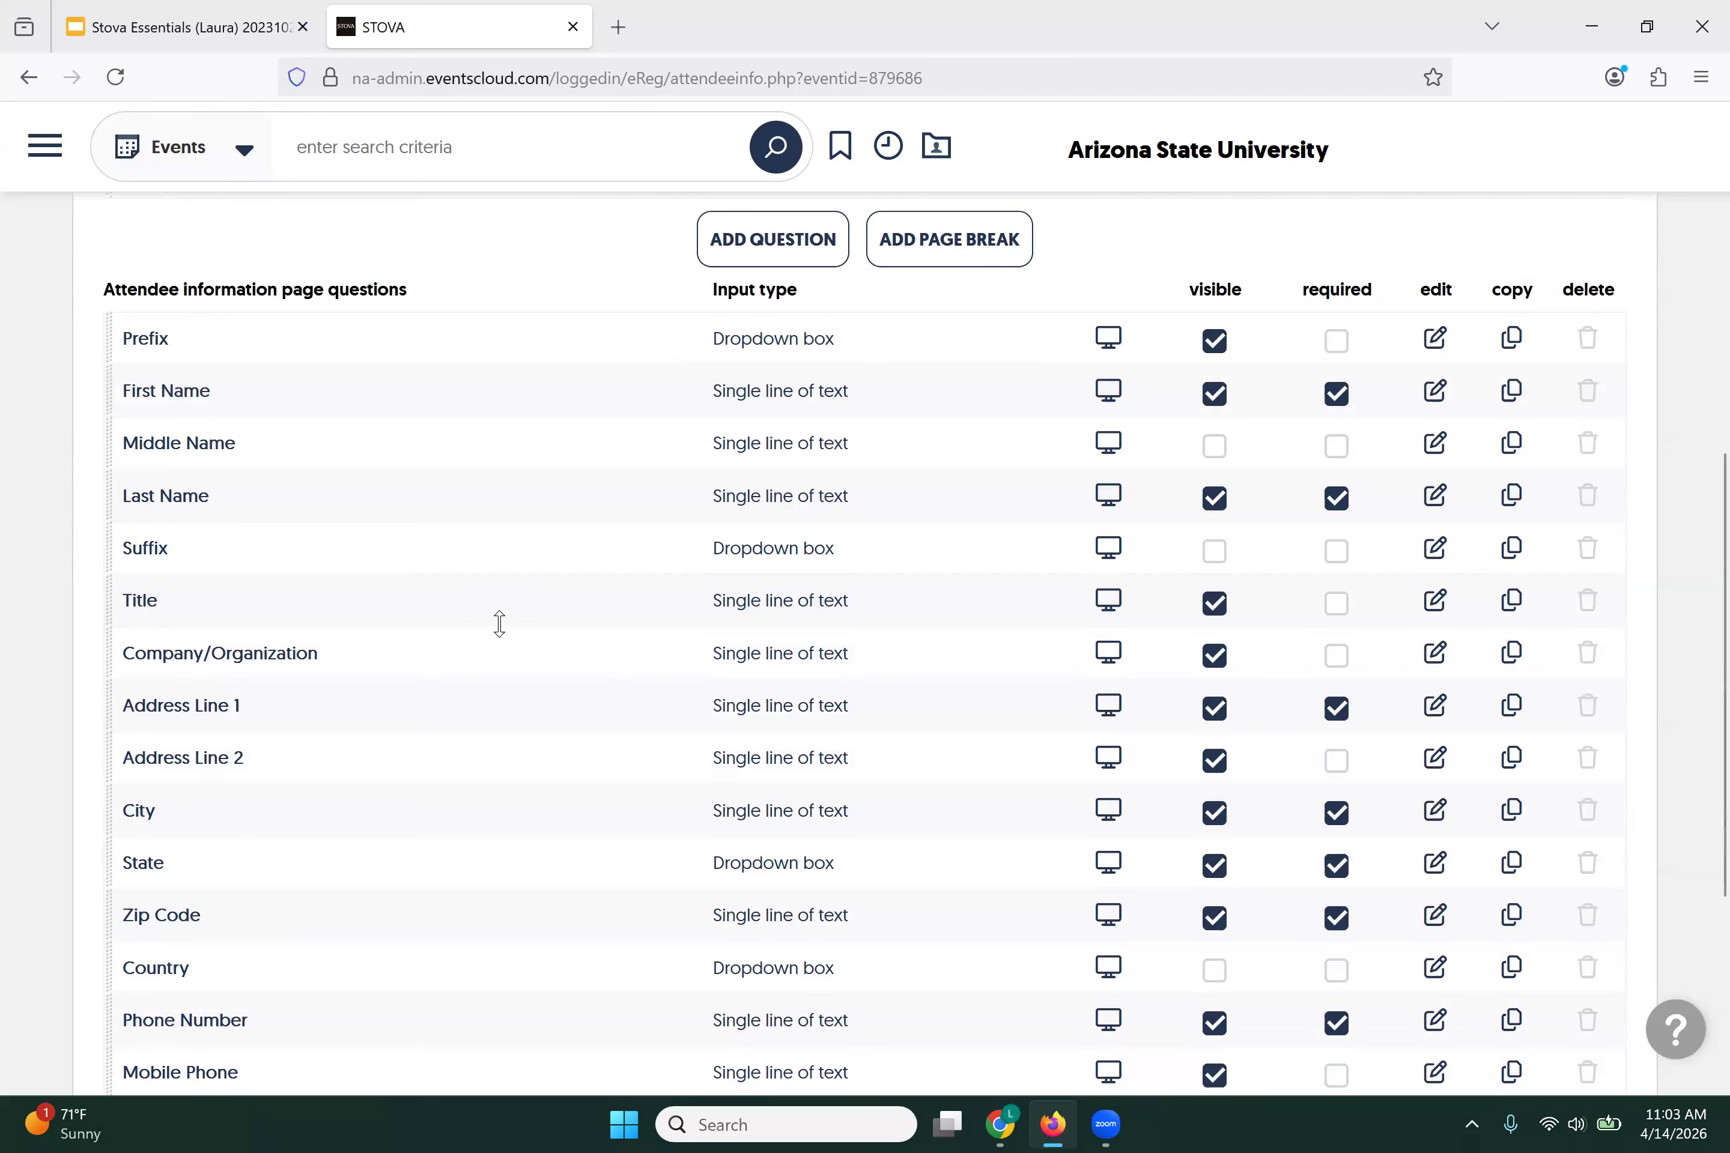
Step: Turn off Prefix's Visible box and leave Suffix visible with Required unchecked
{"action": "left_click", "coordinate": [1218, 345]}
{"action": "scroll", "coordinate": [1010, 556], "scroll_direction": "down", "scroll_amount": 1}
{"action": "scroll", "coordinate": [1011, 556], "scroll_direction": "down", "scroll_amount": 1}
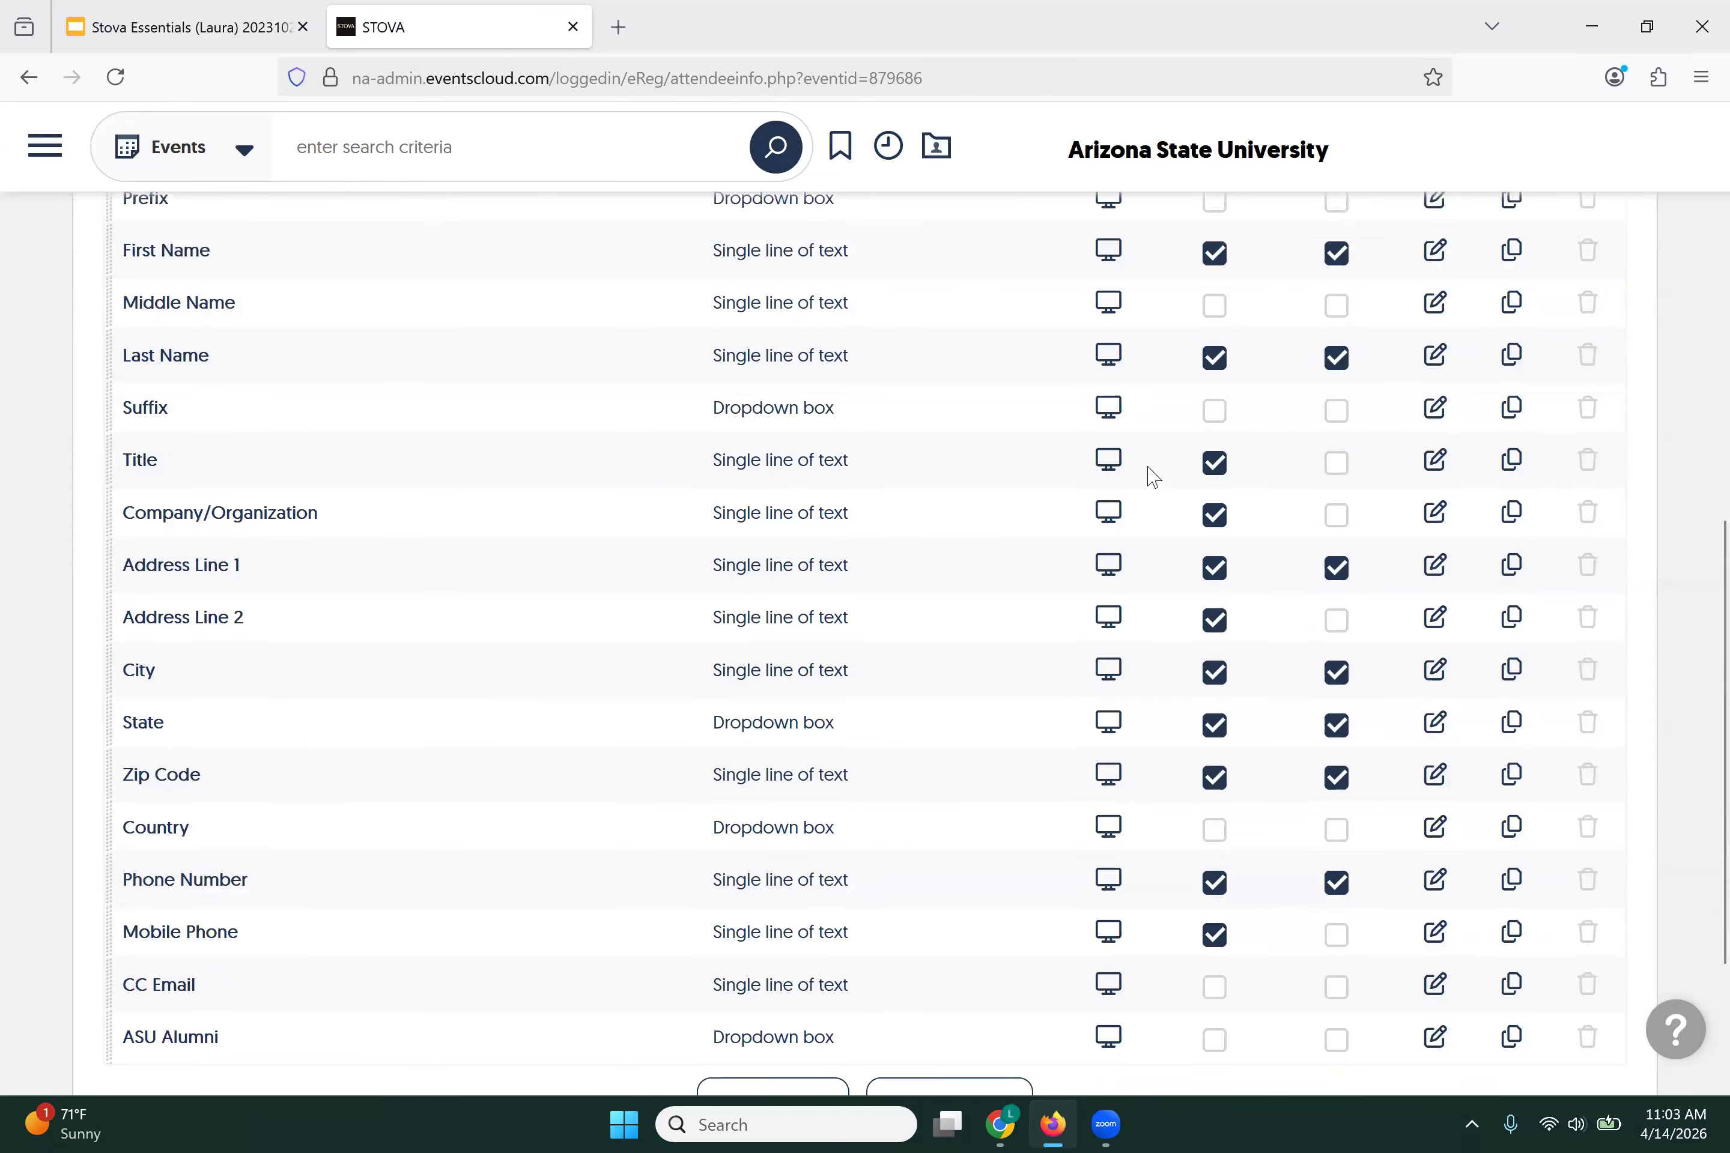
{"action": "left_click", "coordinate": [1214, 411]}
{"action": "scroll", "coordinate": [1020, 508], "scroll_direction": "up", "scroll_amount": 2}
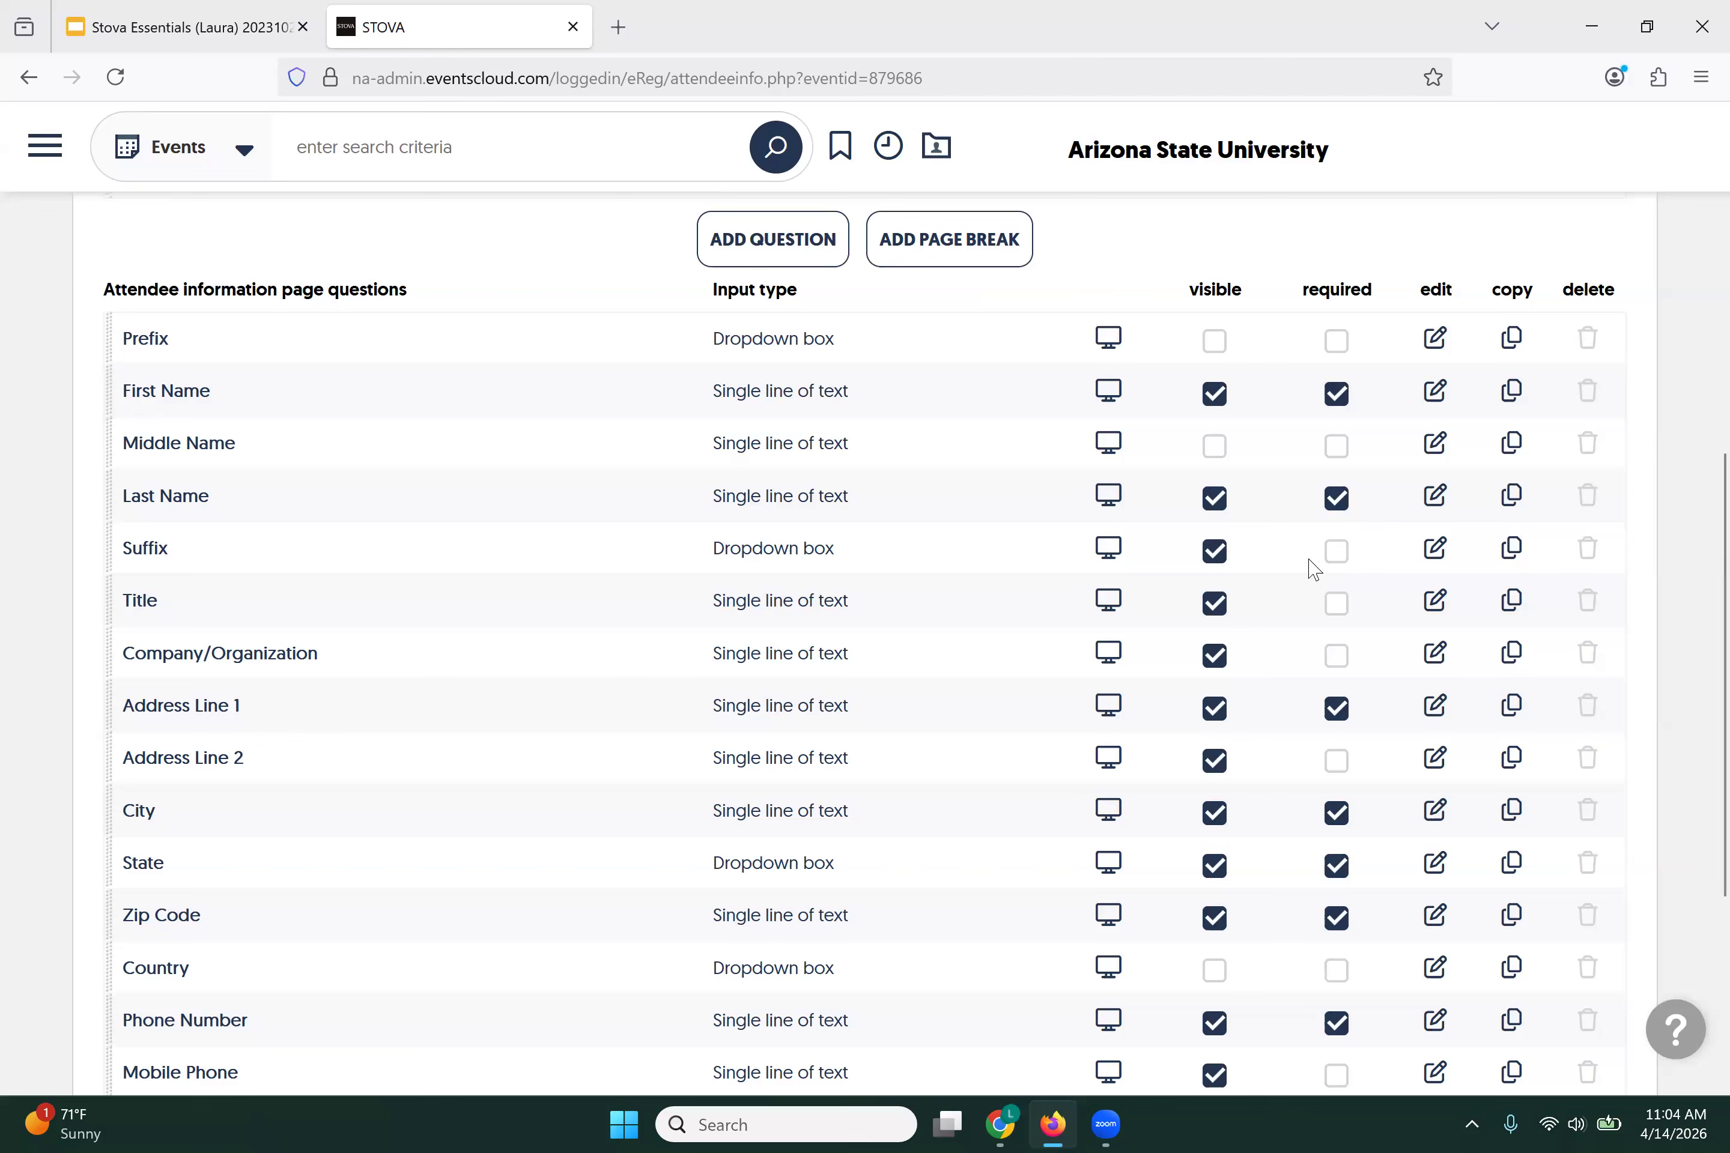
{"action": "left_click", "coordinate": [1337, 561]}
{"action": "left_click", "coordinate": [1222, 562]}
{"action": "left_click", "coordinate": [1216, 561]}
{"action": "left_click", "coordinate": [1347, 551]}
{"action": "scroll", "coordinate": [704, 654], "scroll_direction": "down", "scroll_amount": 2}
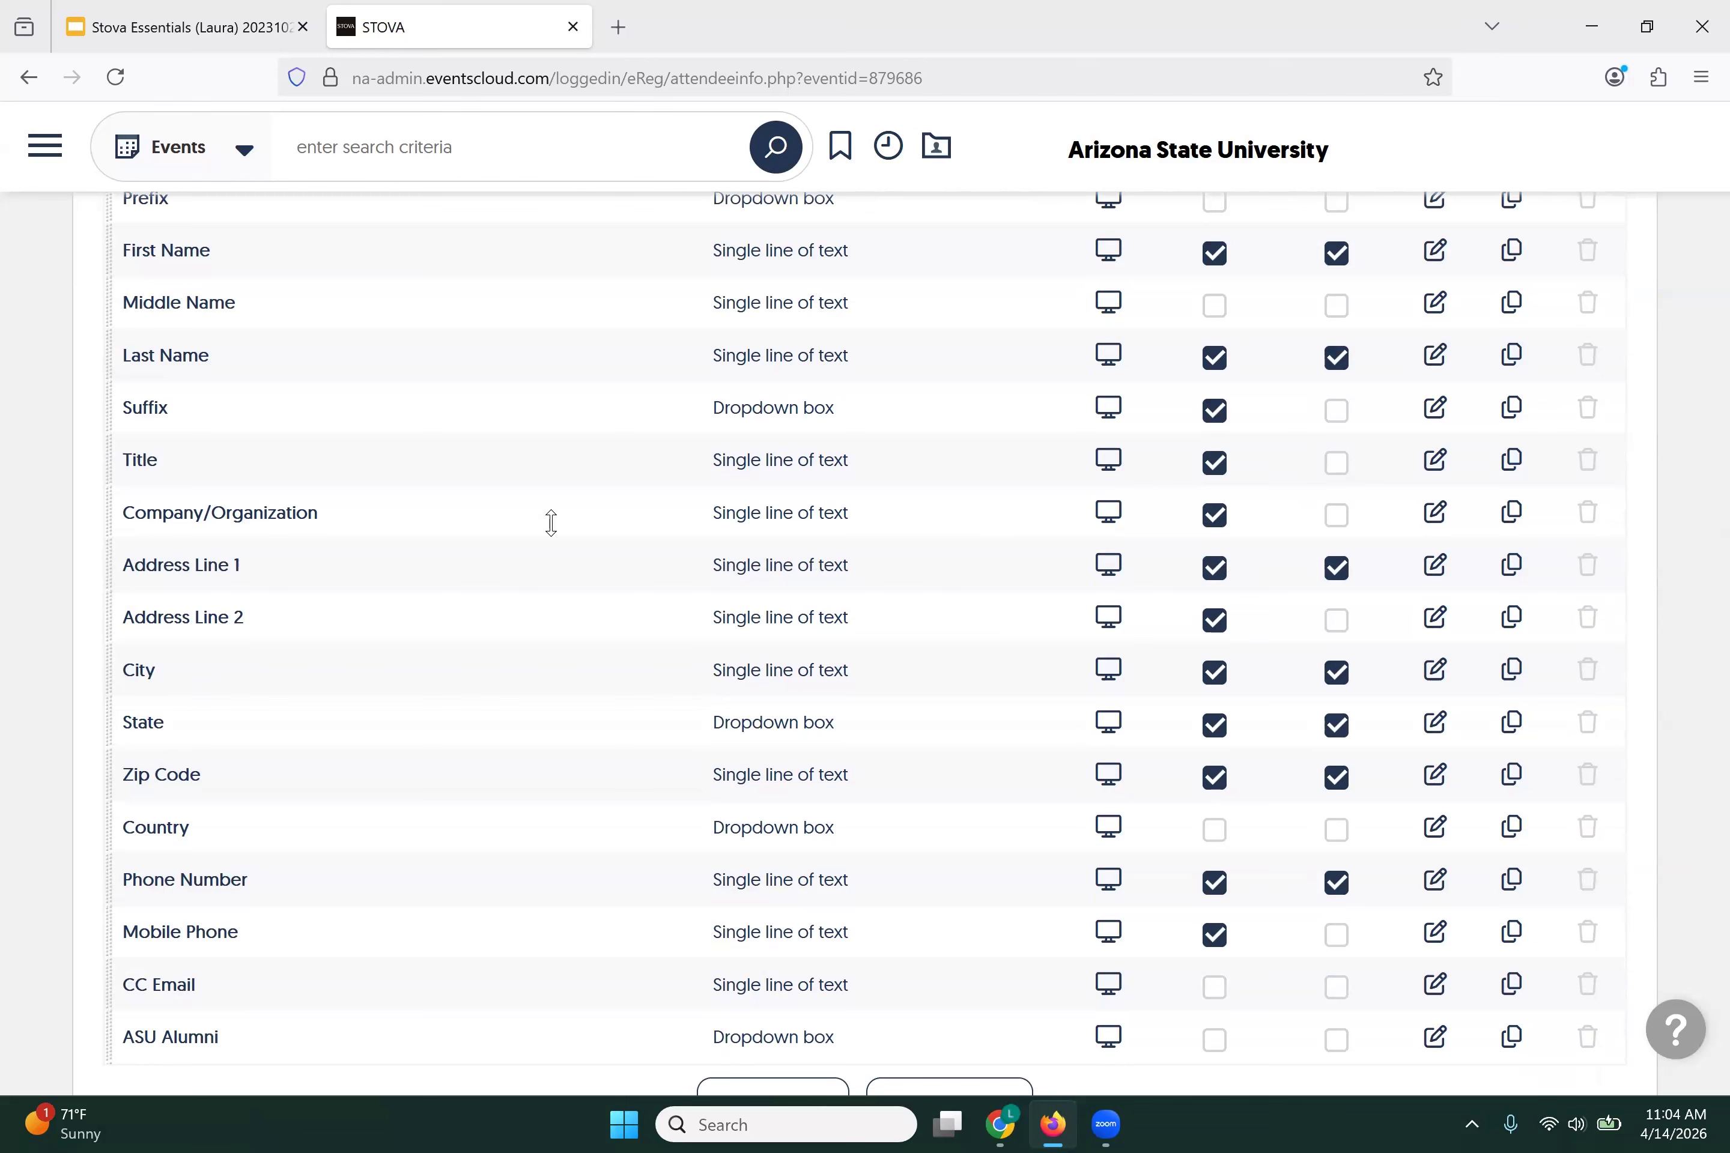
{"action": "scroll", "coordinate": [551, 523], "scroll_direction": "up", "scroll_amount": 7}
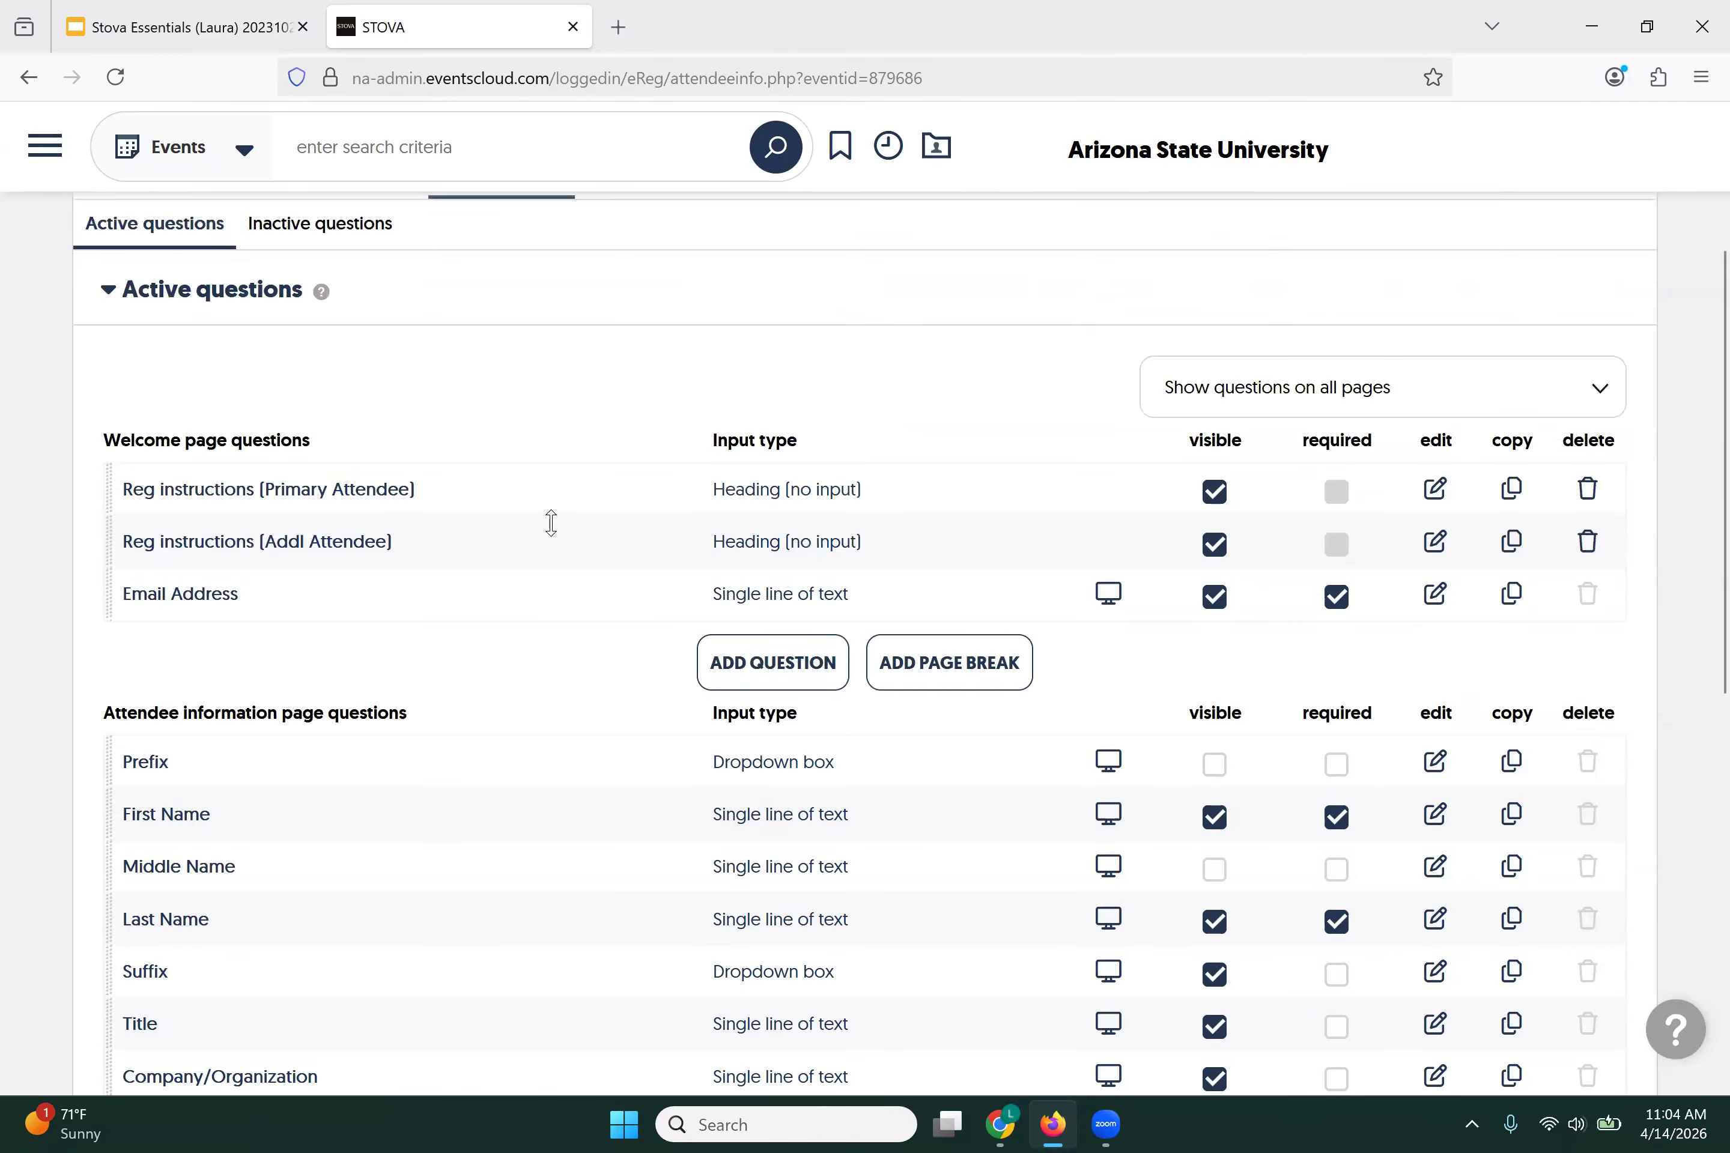
{"action": "scroll", "coordinate": [551, 523], "scroll_direction": "up", "scroll_amount": 2}
Step: Assign the inactive Department/Unit question to the Attendee information page and save it
{"action": "left_click", "coordinate": [360, 378]}
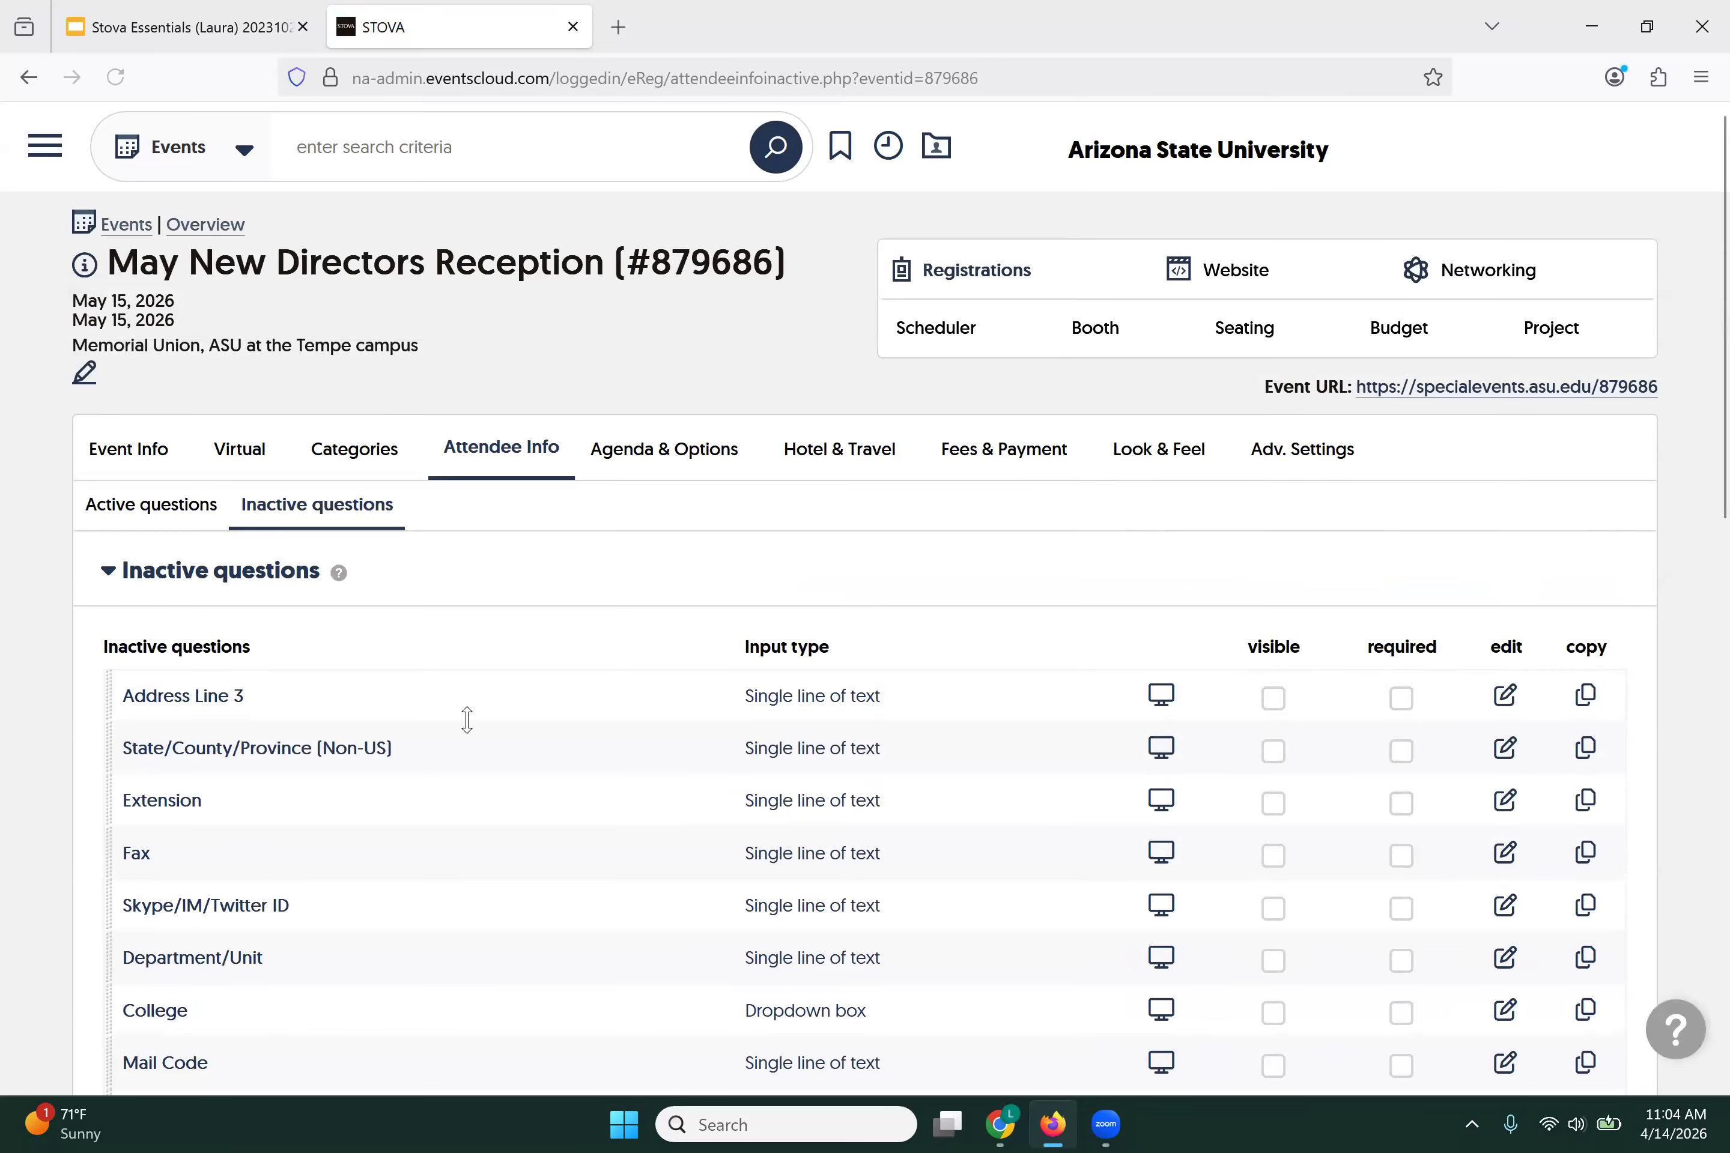
{"action": "scroll", "coordinate": [464, 715], "scroll_direction": "down", "scroll_amount": 3}
{"action": "scroll", "coordinate": [279, 667], "scroll_direction": "down", "scroll_amount": 1}
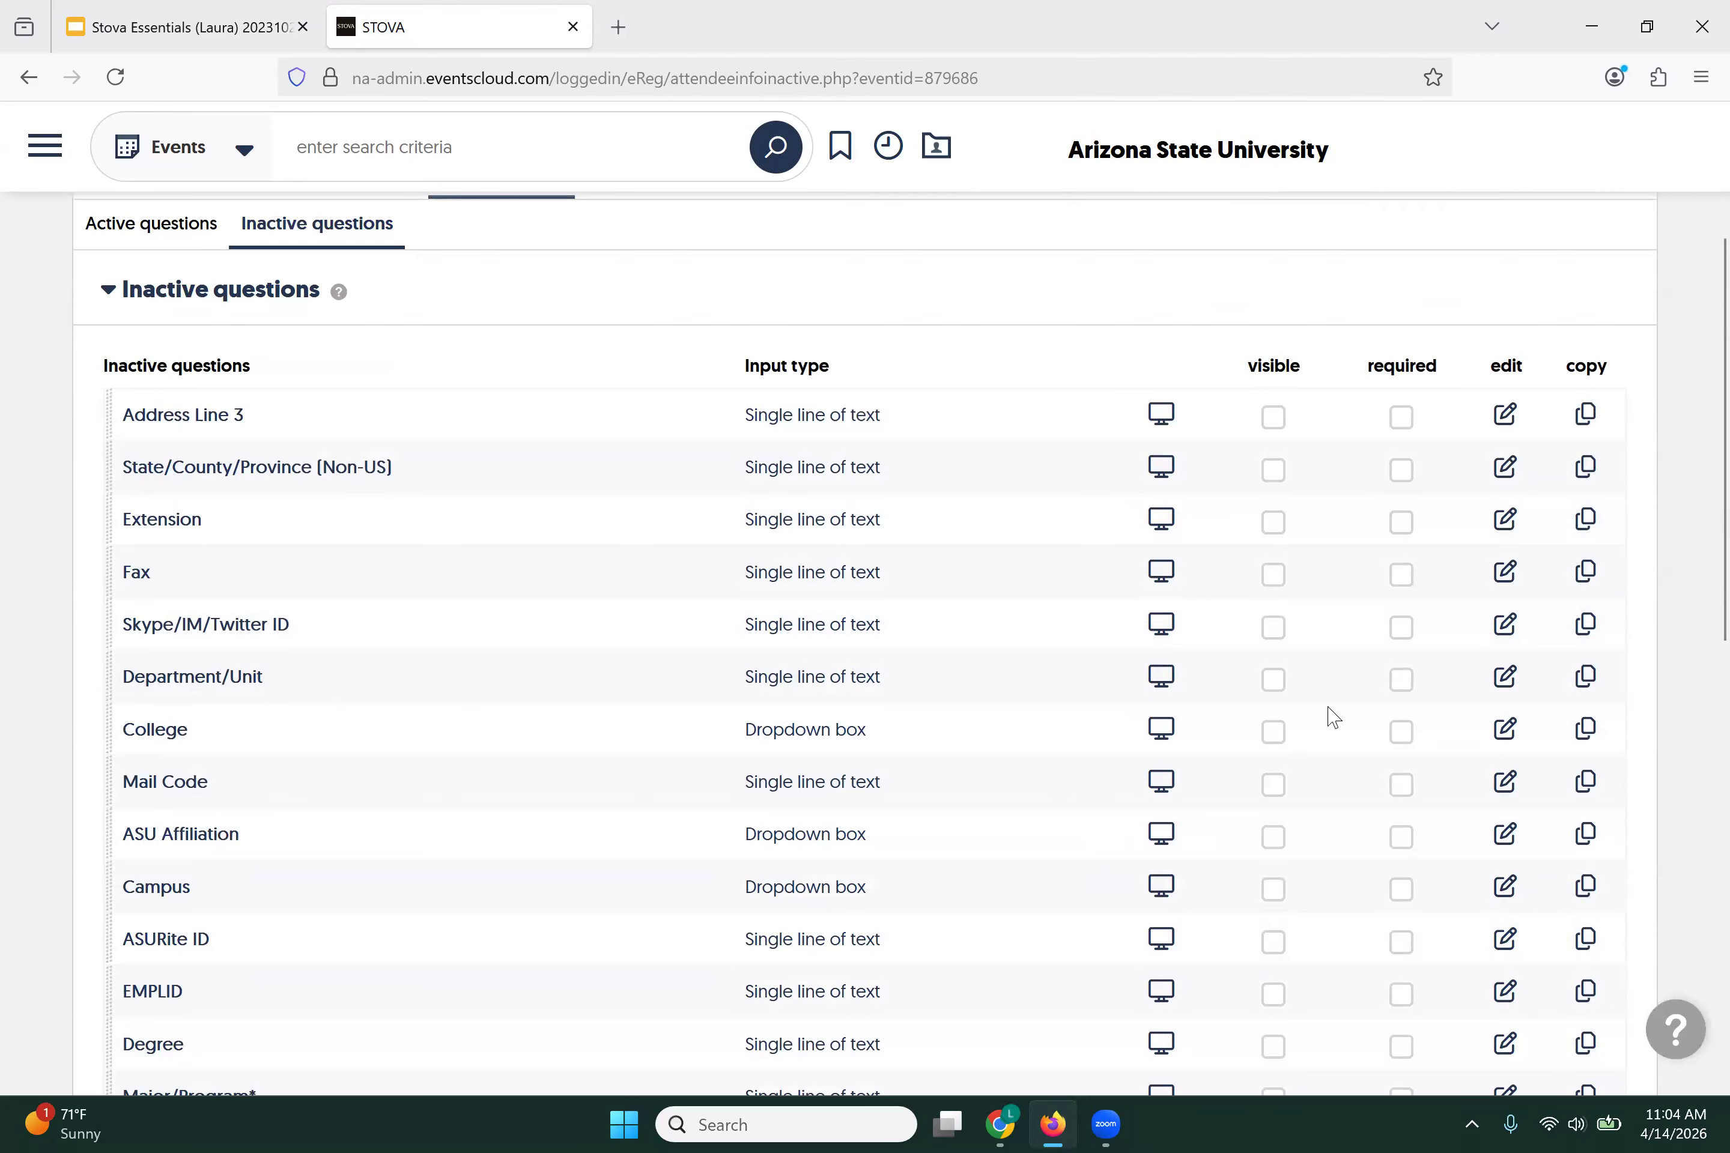
{"action": "left_click", "coordinate": [1503, 679]}
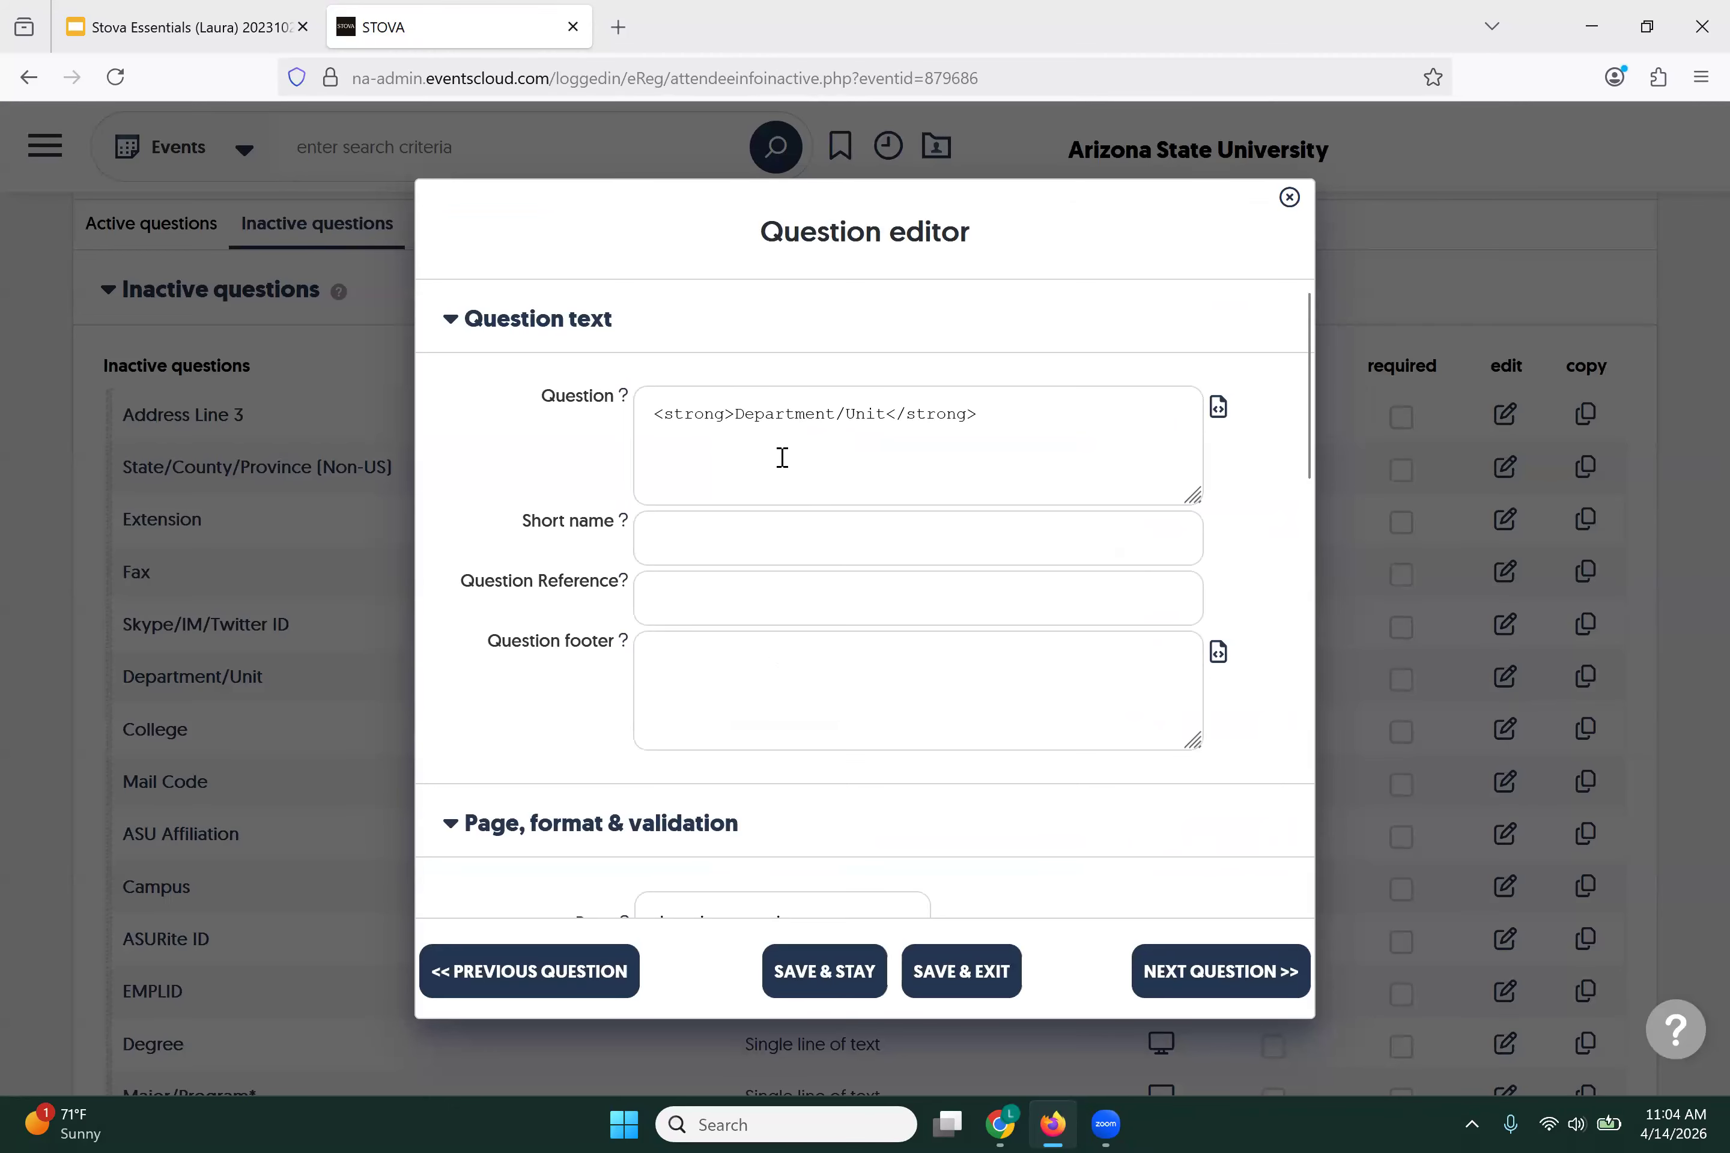
{"action": "scroll", "coordinate": [782, 458], "scroll_direction": "down", "scroll_amount": 7}
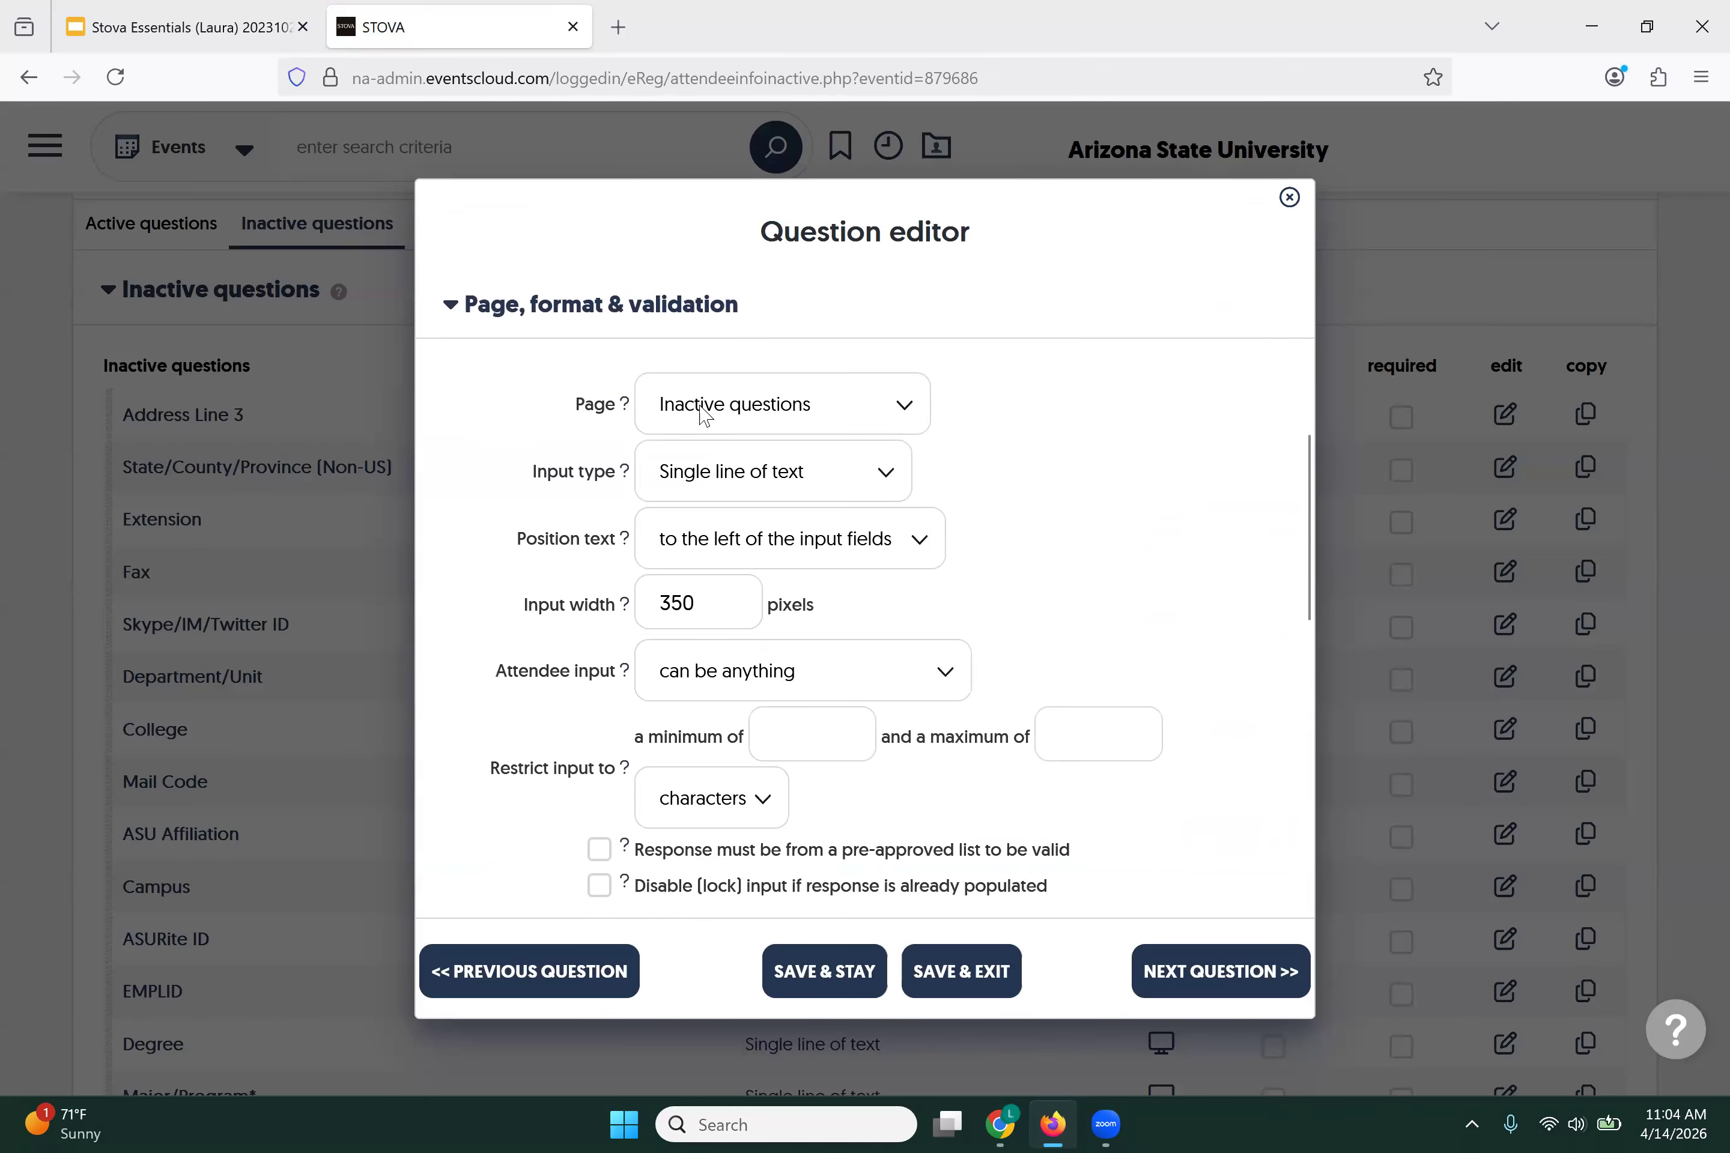
{"action": "left_click", "coordinate": [704, 415]}
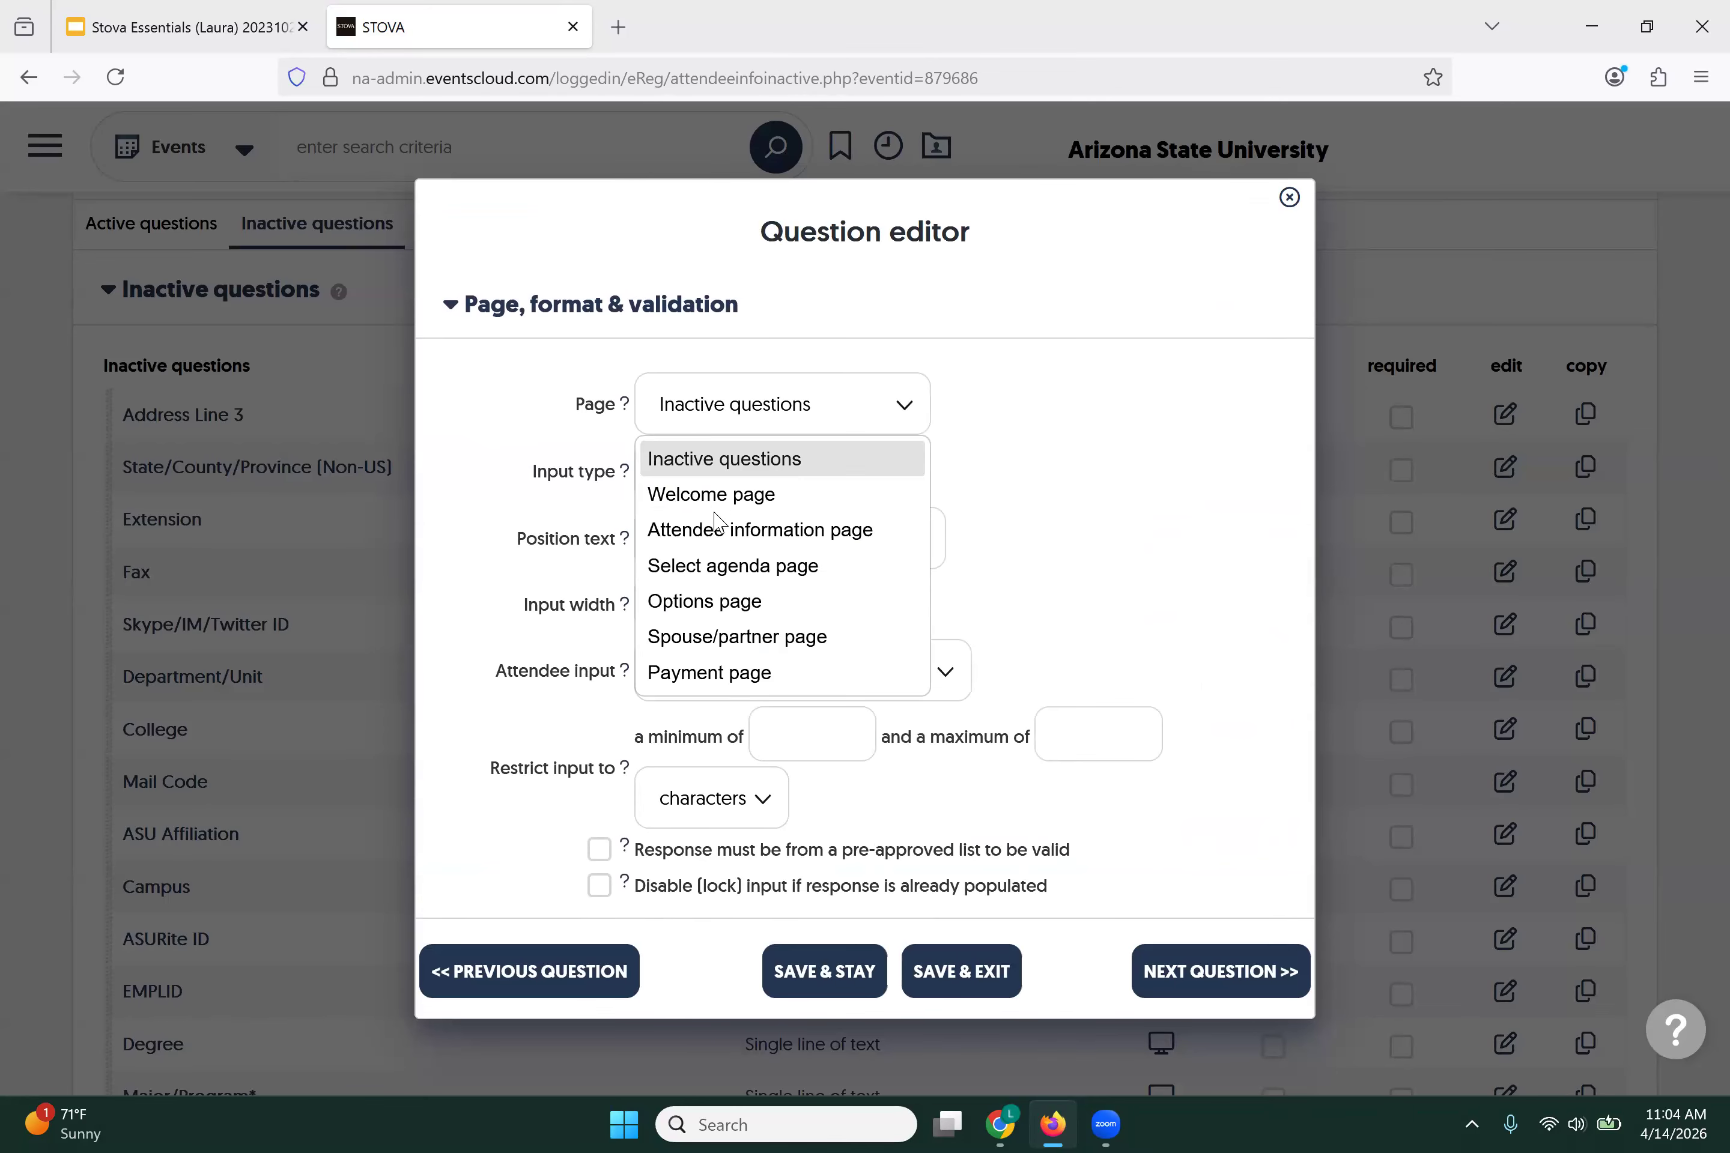
{"action": "left_click", "coordinate": [716, 537]}
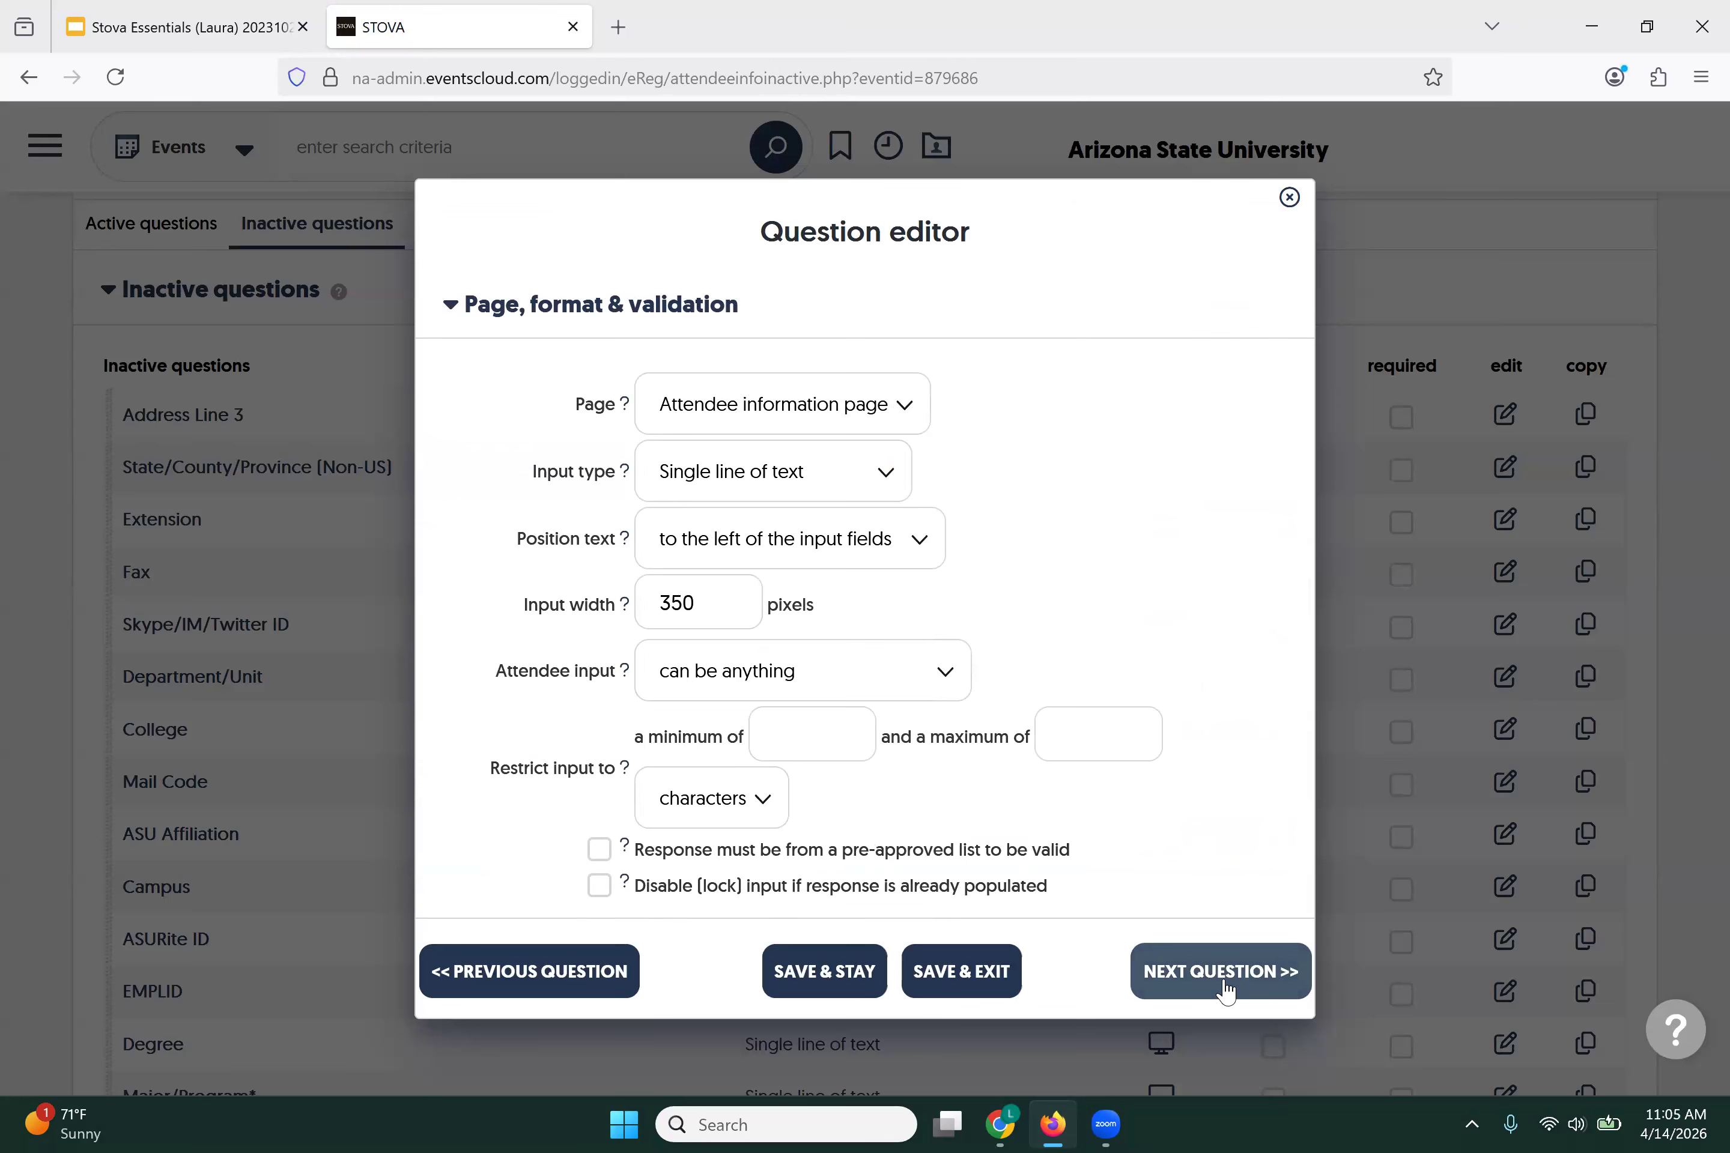
{"action": "left_click", "coordinate": [969, 976]}
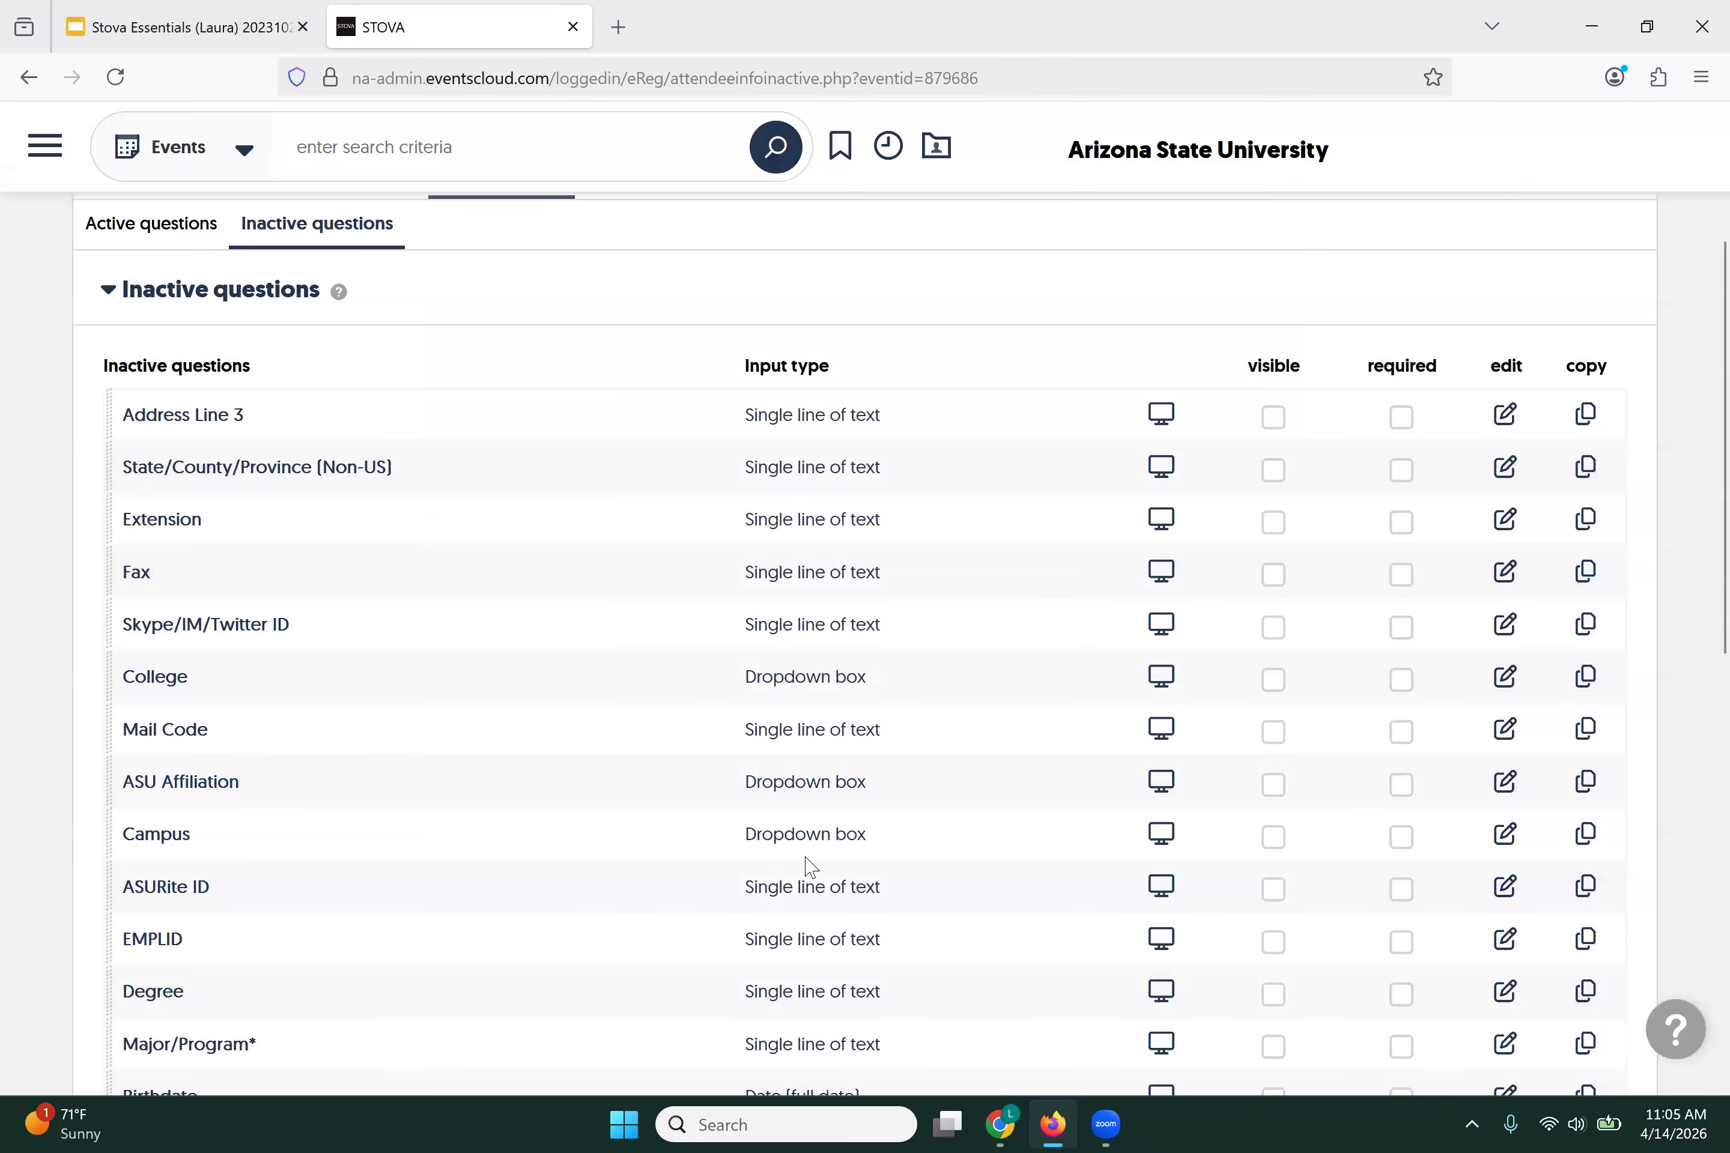
Step: Assign the inactive Campus question to the Attendee information page and save it
{"action": "left_click", "coordinate": [1505, 834]}
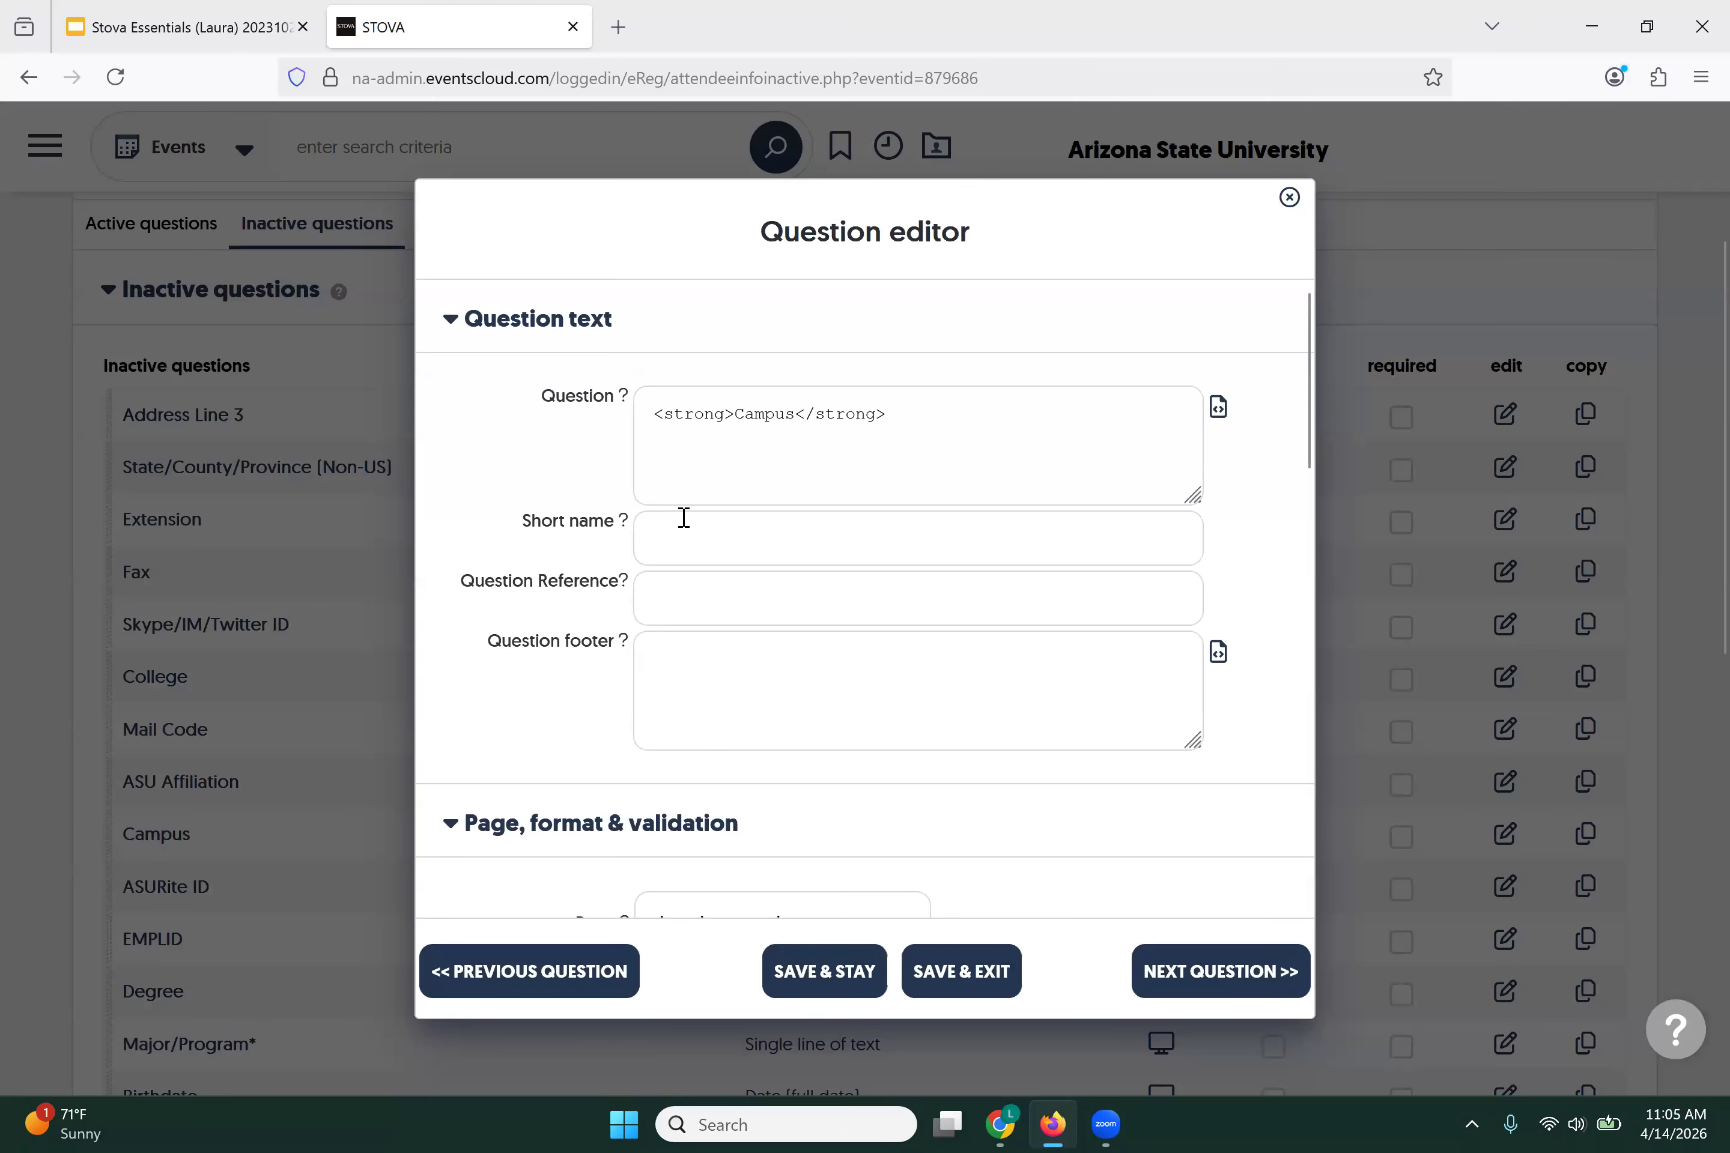
{"action": "scroll", "coordinate": [679, 548], "scroll_direction": "down", "scroll_amount": 5}
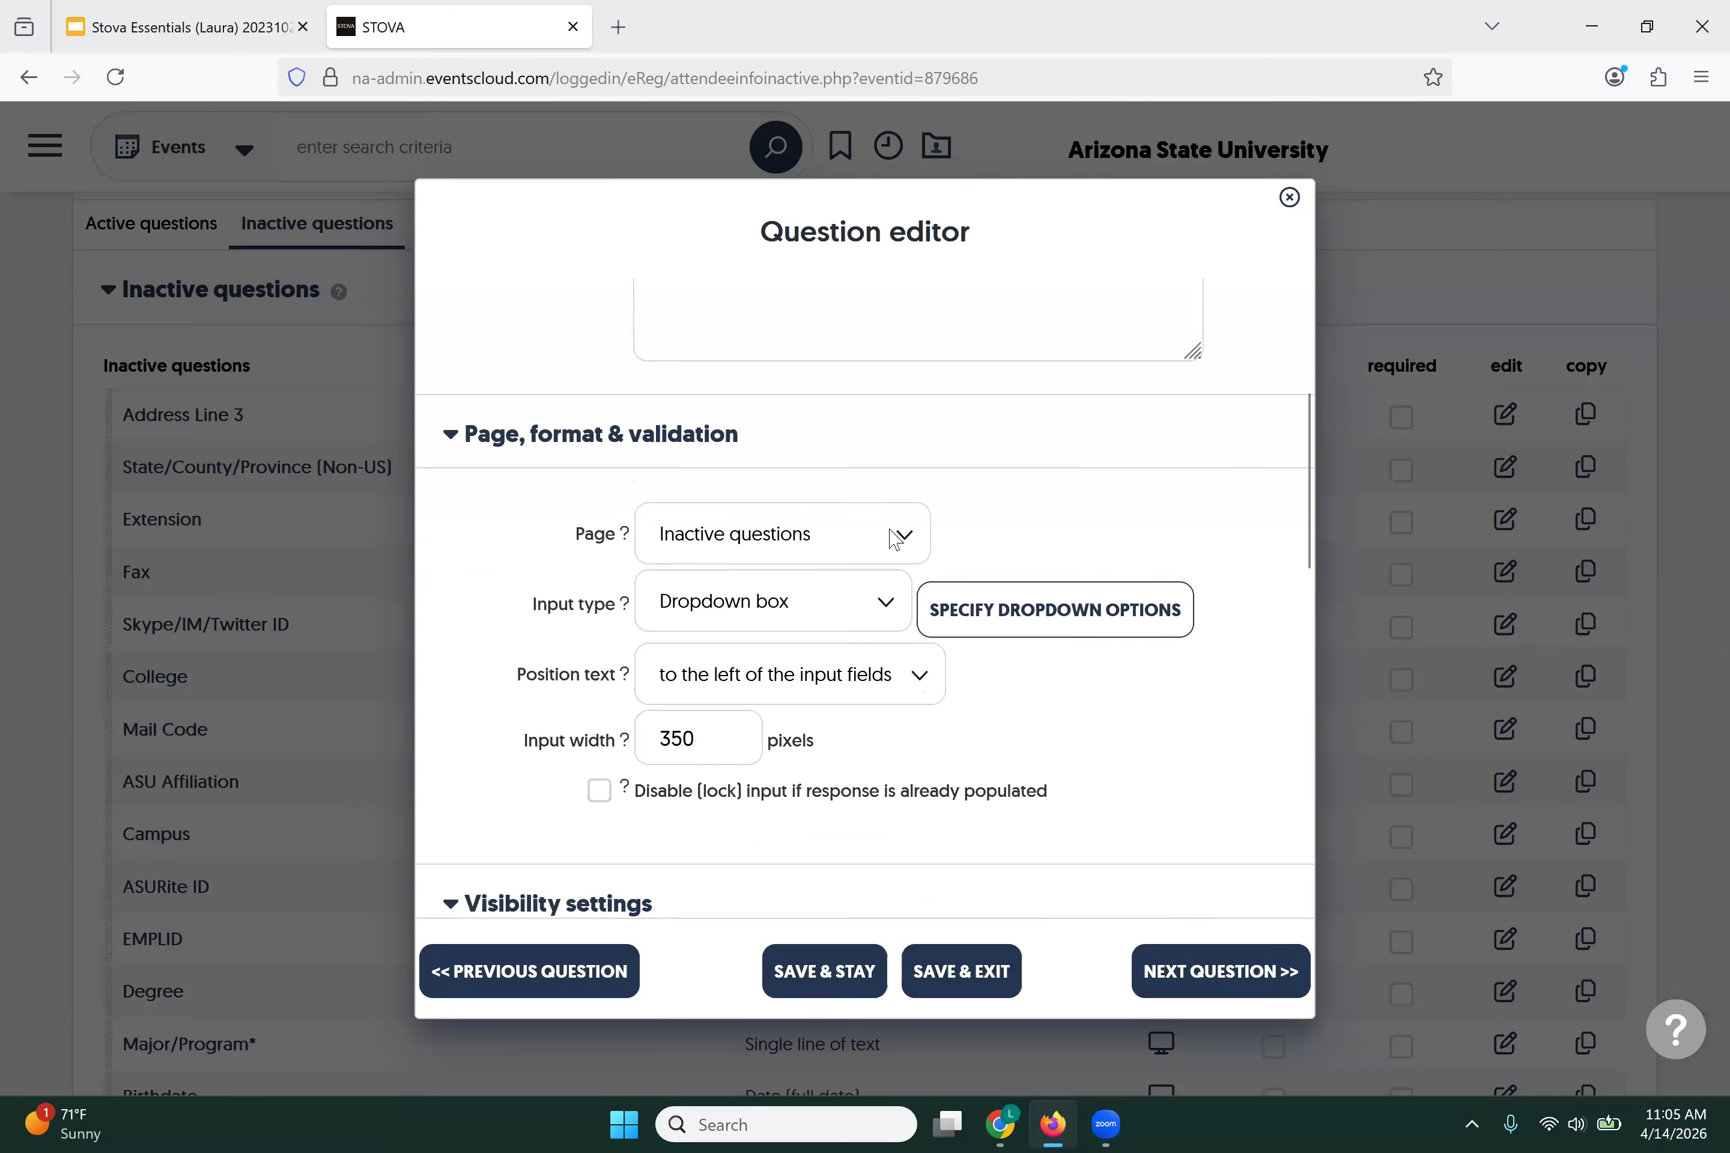
{"action": "left_click", "coordinate": [896, 539]}
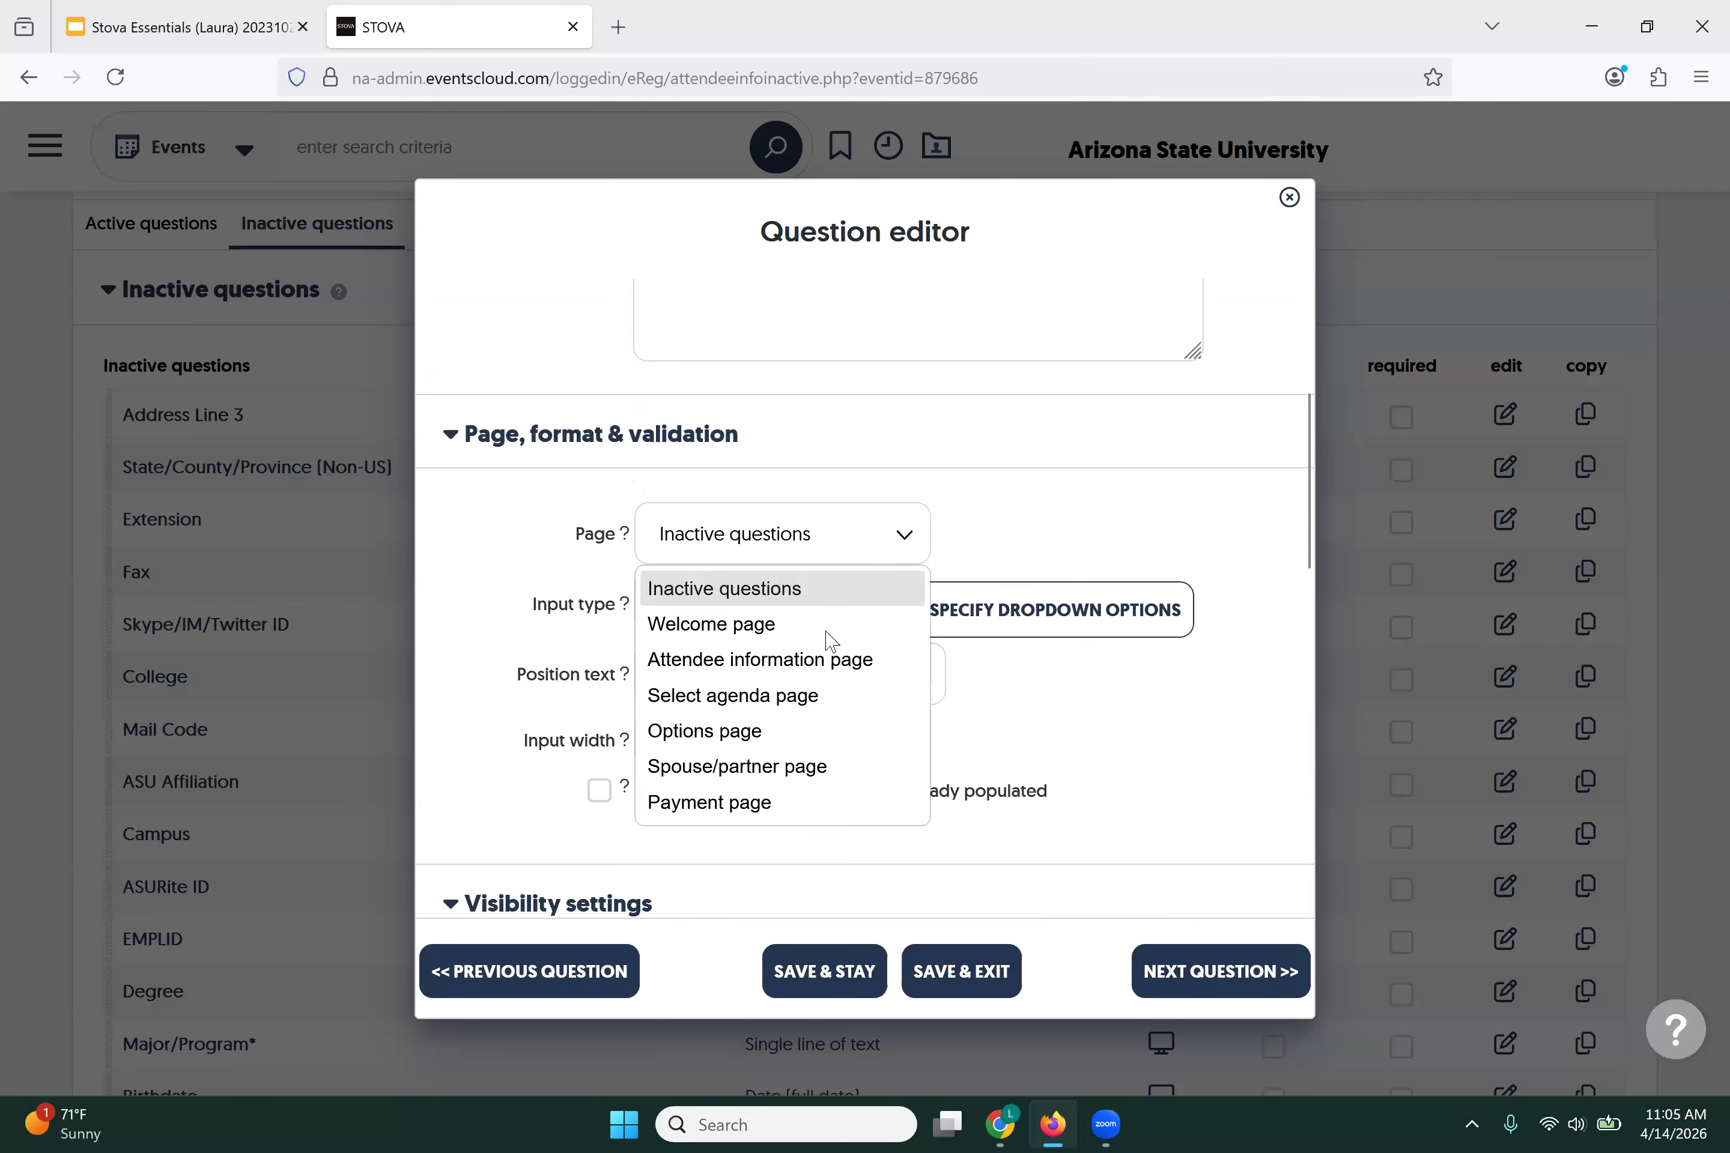
{"action": "left_click", "coordinate": [818, 670]}
{"action": "left_click", "coordinate": [964, 971]}
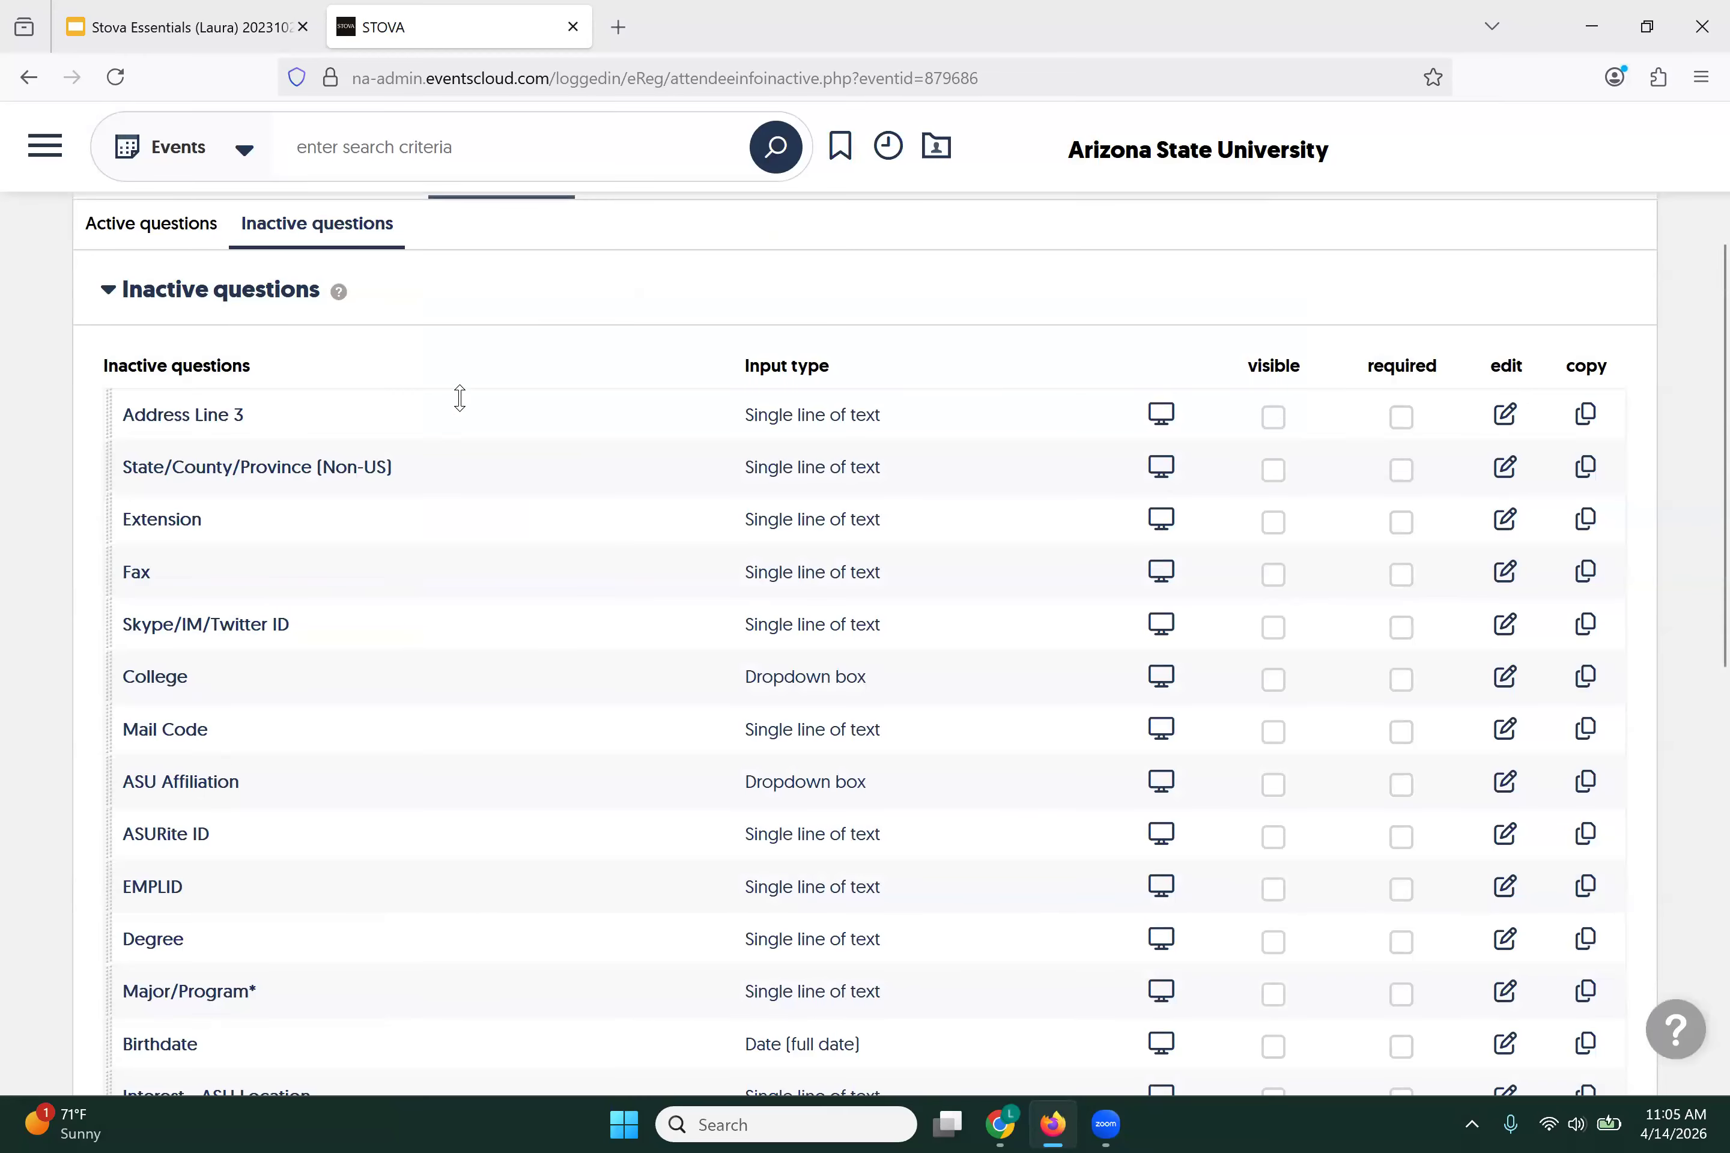
{"action": "scroll", "coordinate": [399, 615], "scroll_direction": "down", "scroll_amount": 2}
{"action": "scroll", "coordinate": [402, 615], "scroll_direction": "down", "scroll_amount": 6}
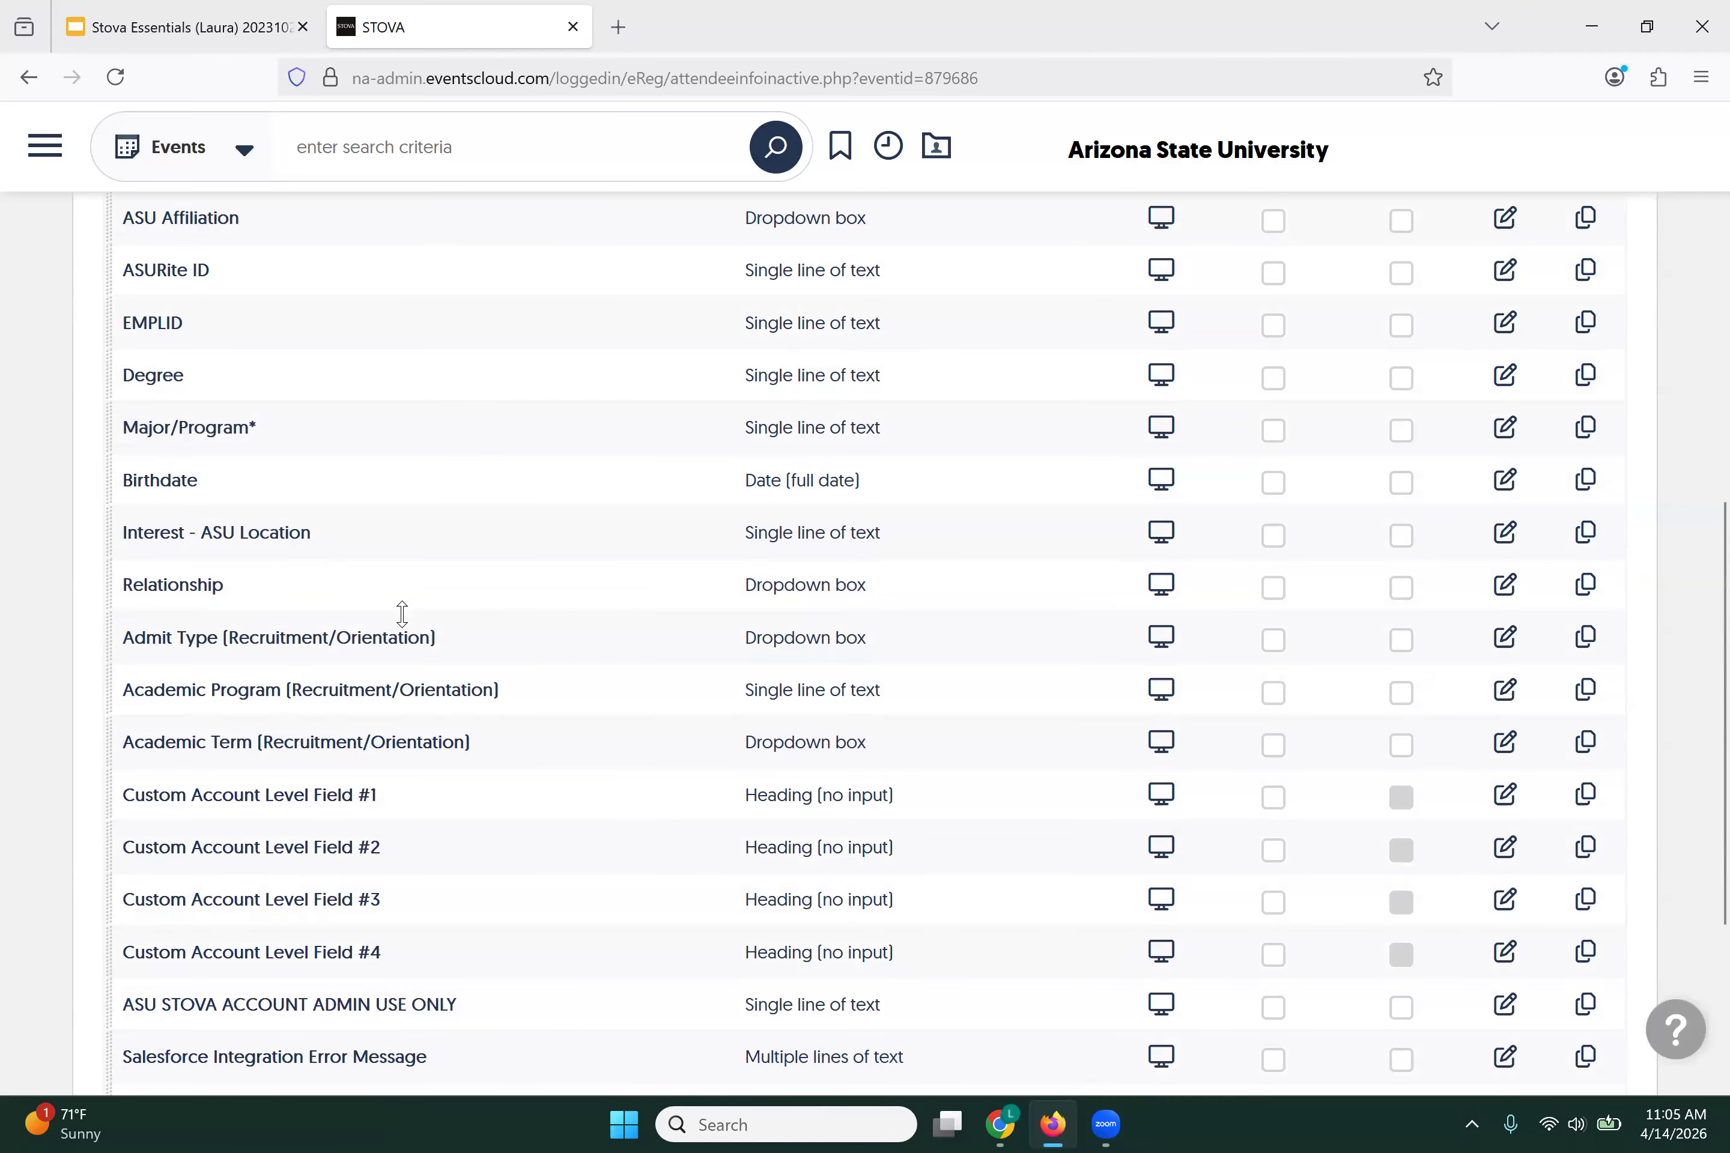
{"action": "scroll", "coordinate": [402, 614], "scroll_direction": "up", "scroll_amount": 6}
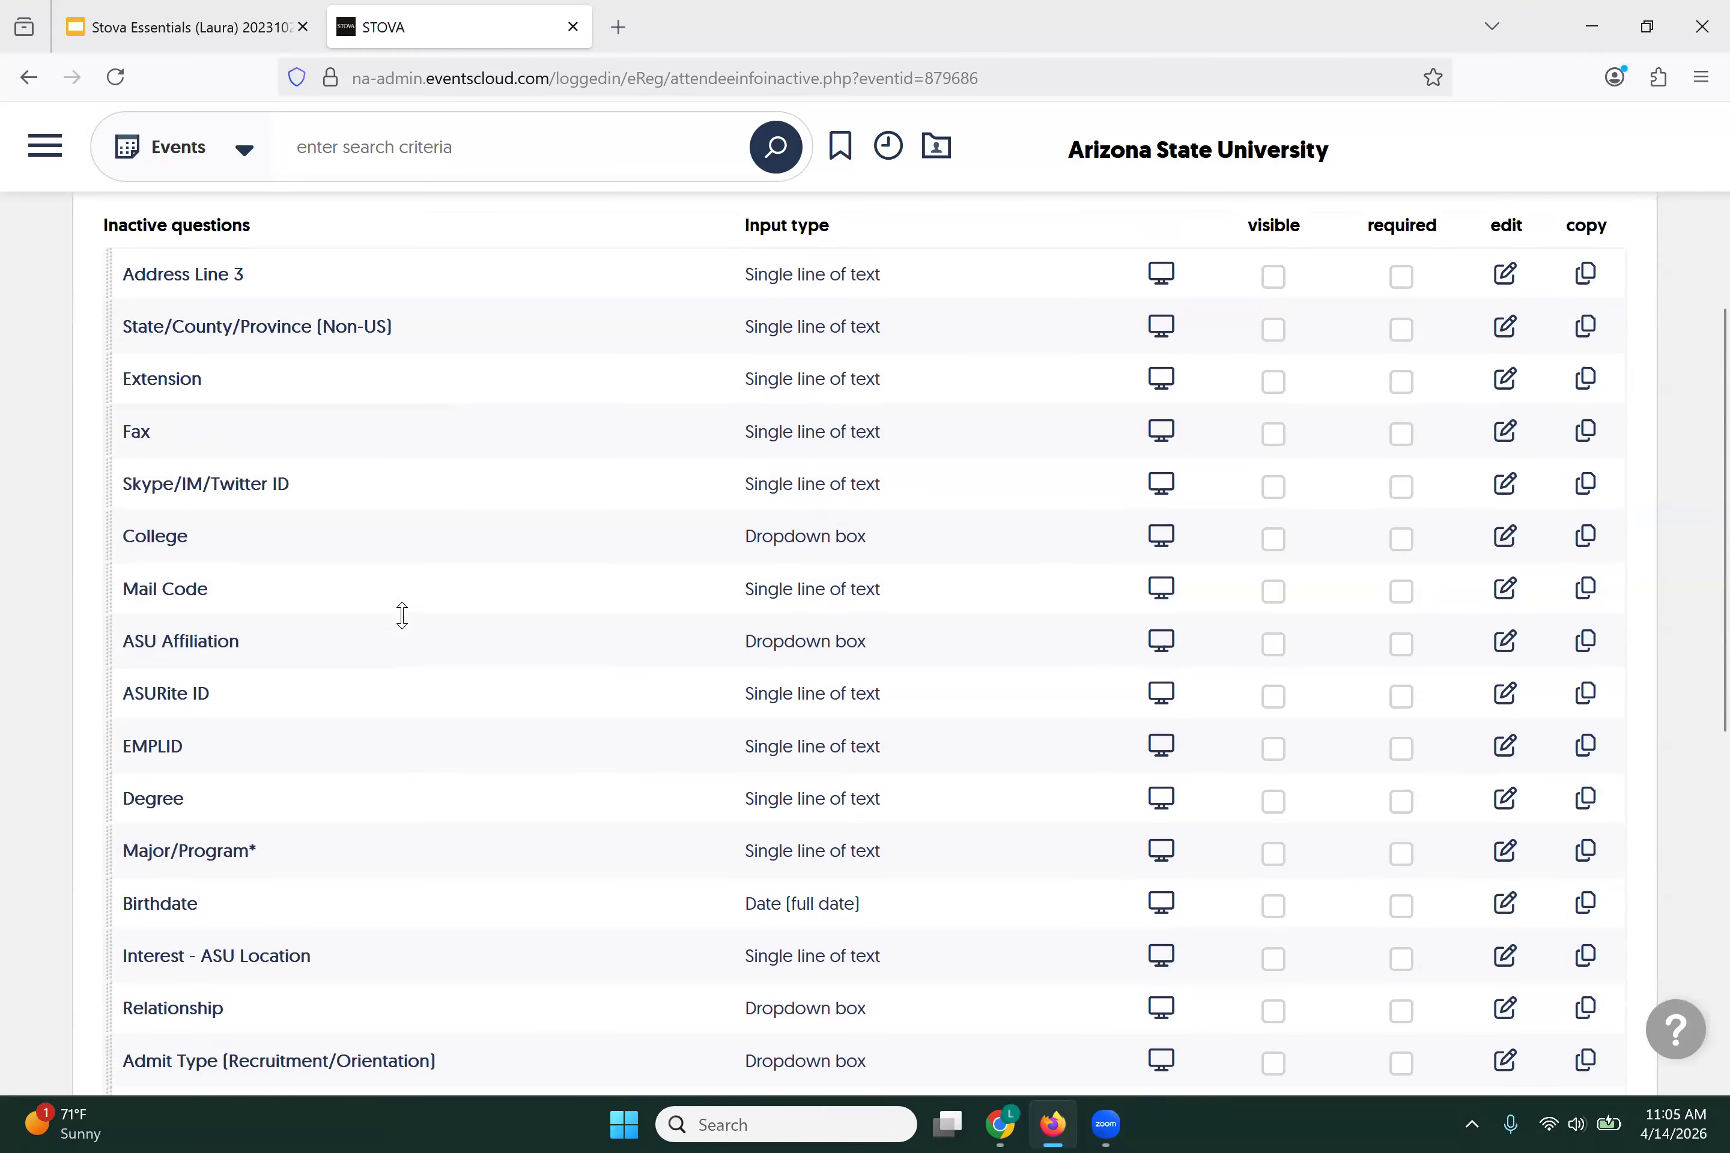
{"action": "scroll", "coordinate": [402, 614], "scroll_direction": "up", "scroll_amount": 2}
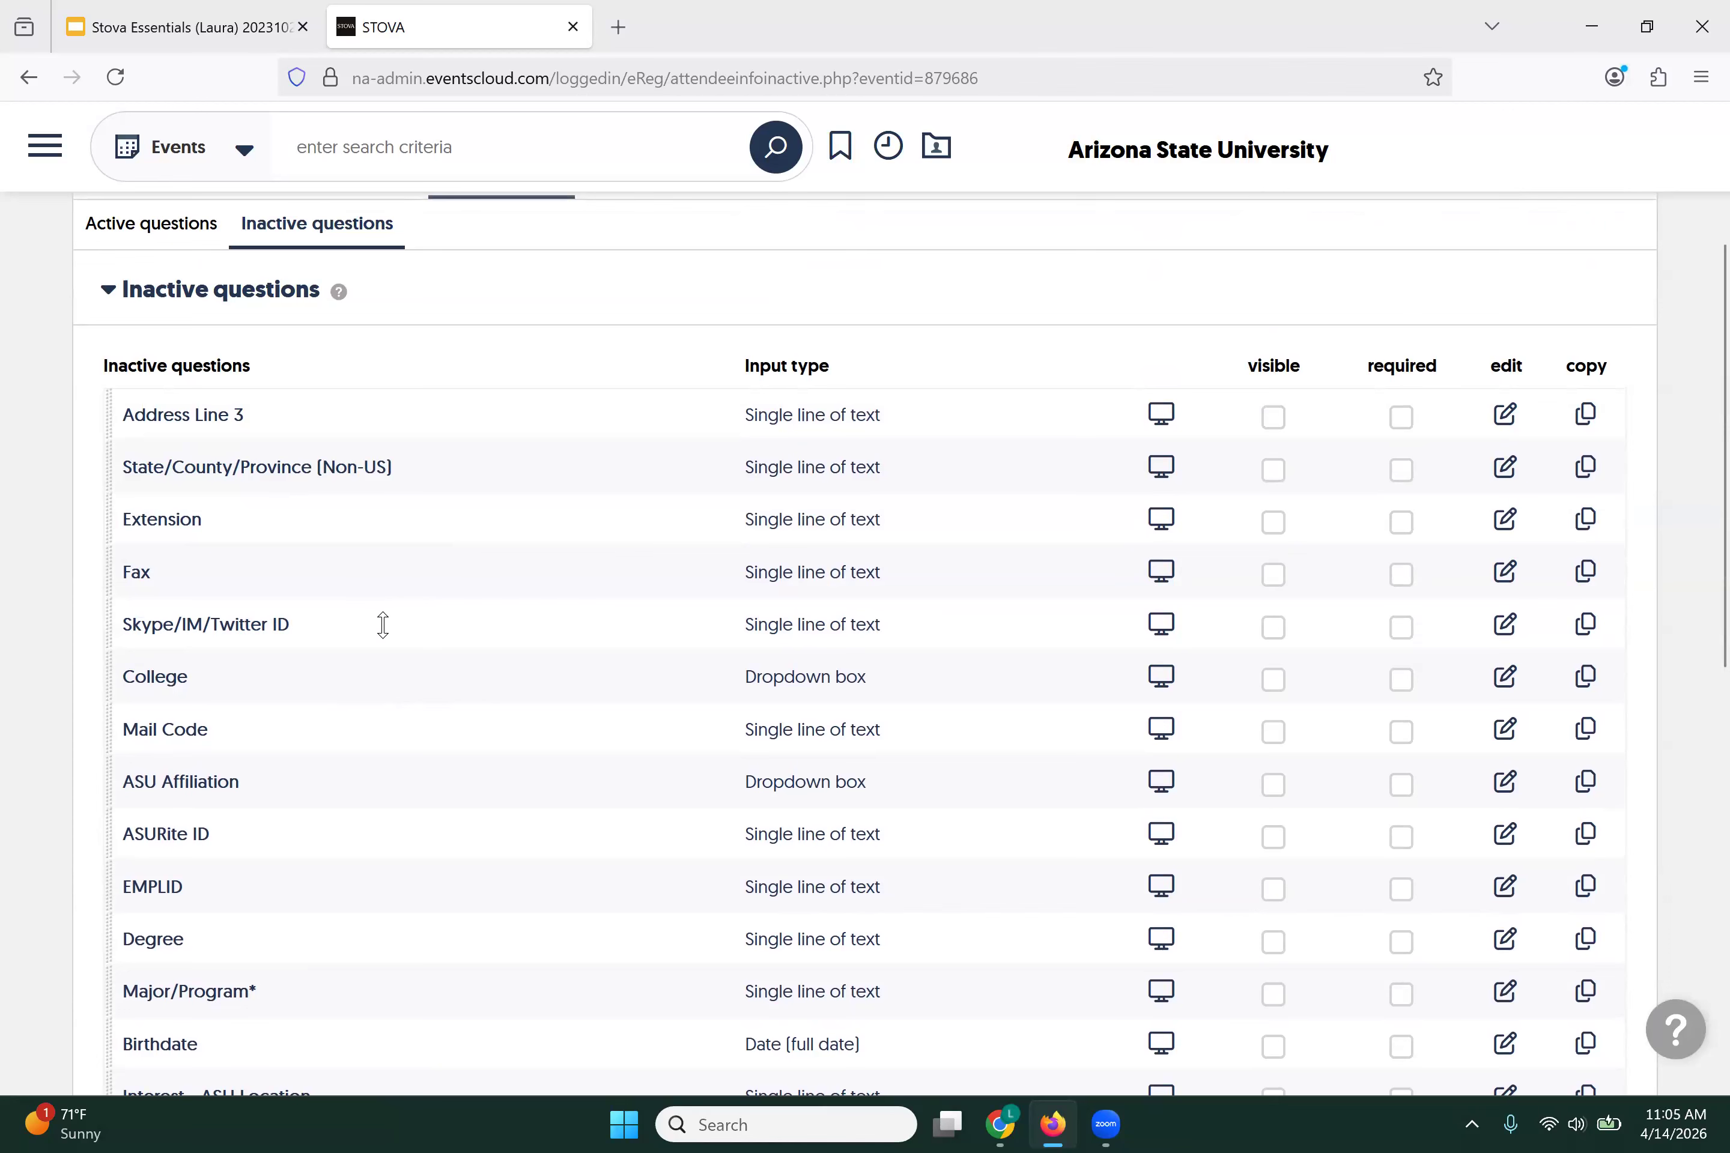
{"action": "scroll", "coordinate": [383, 625], "scroll_direction": "up", "scroll_amount": 5}
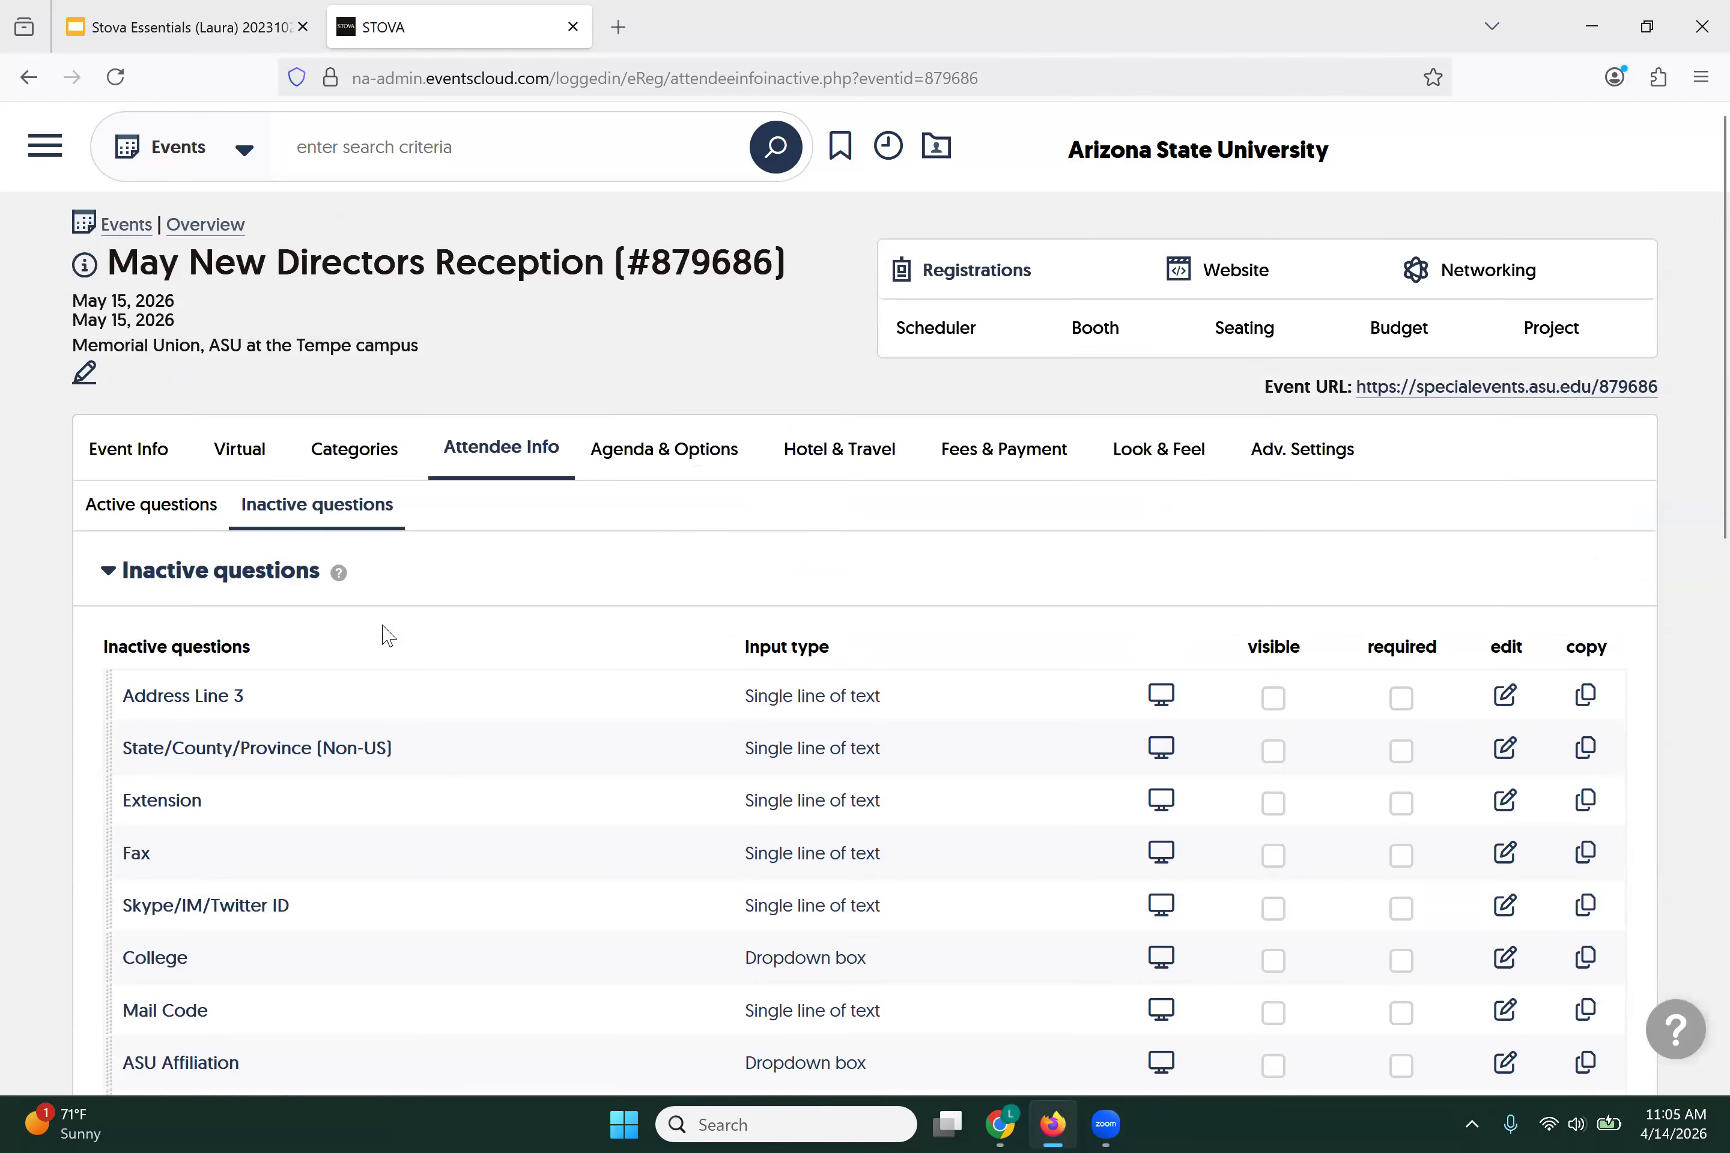
Step: Move Department/Unit directly below Title in the active questions and make it visible
{"action": "left_click", "coordinate": [173, 515]}
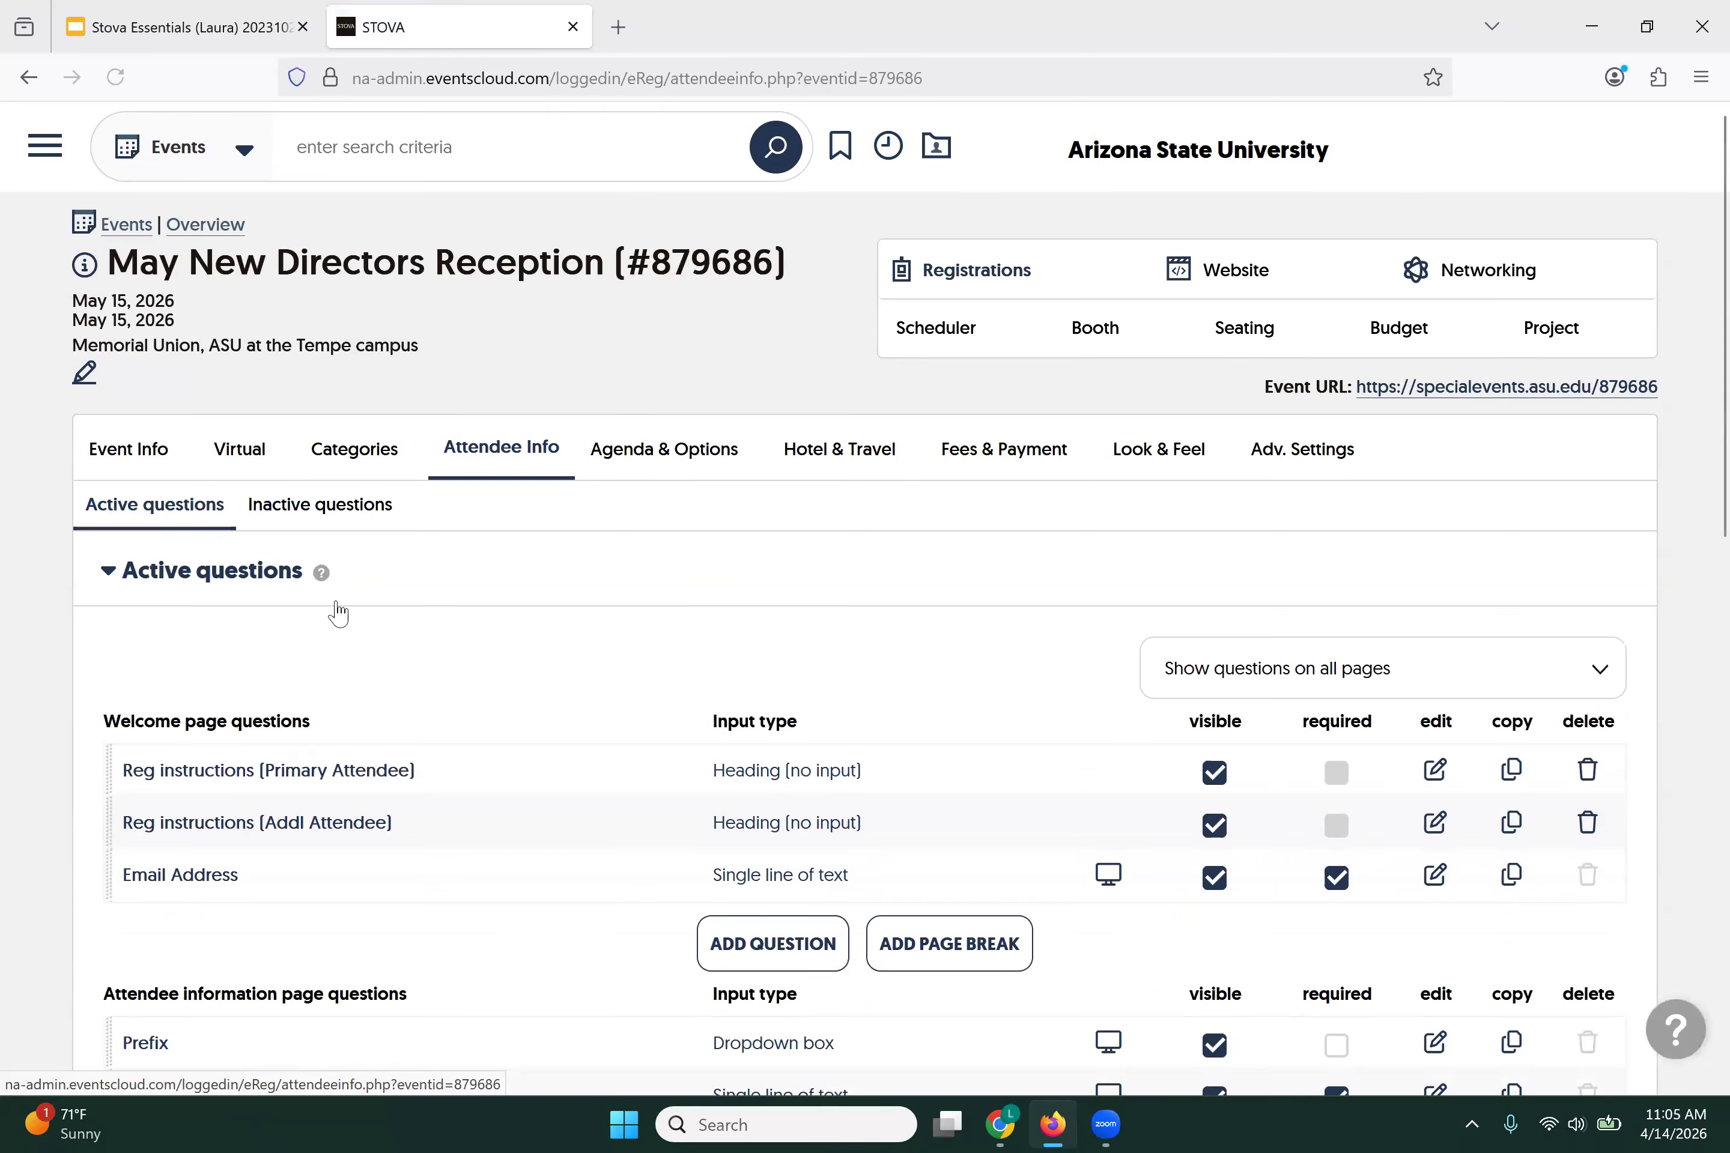
{"action": "scroll", "coordinate": [588, 659], "scroll_direction": "down", "scroll_amount": 7}
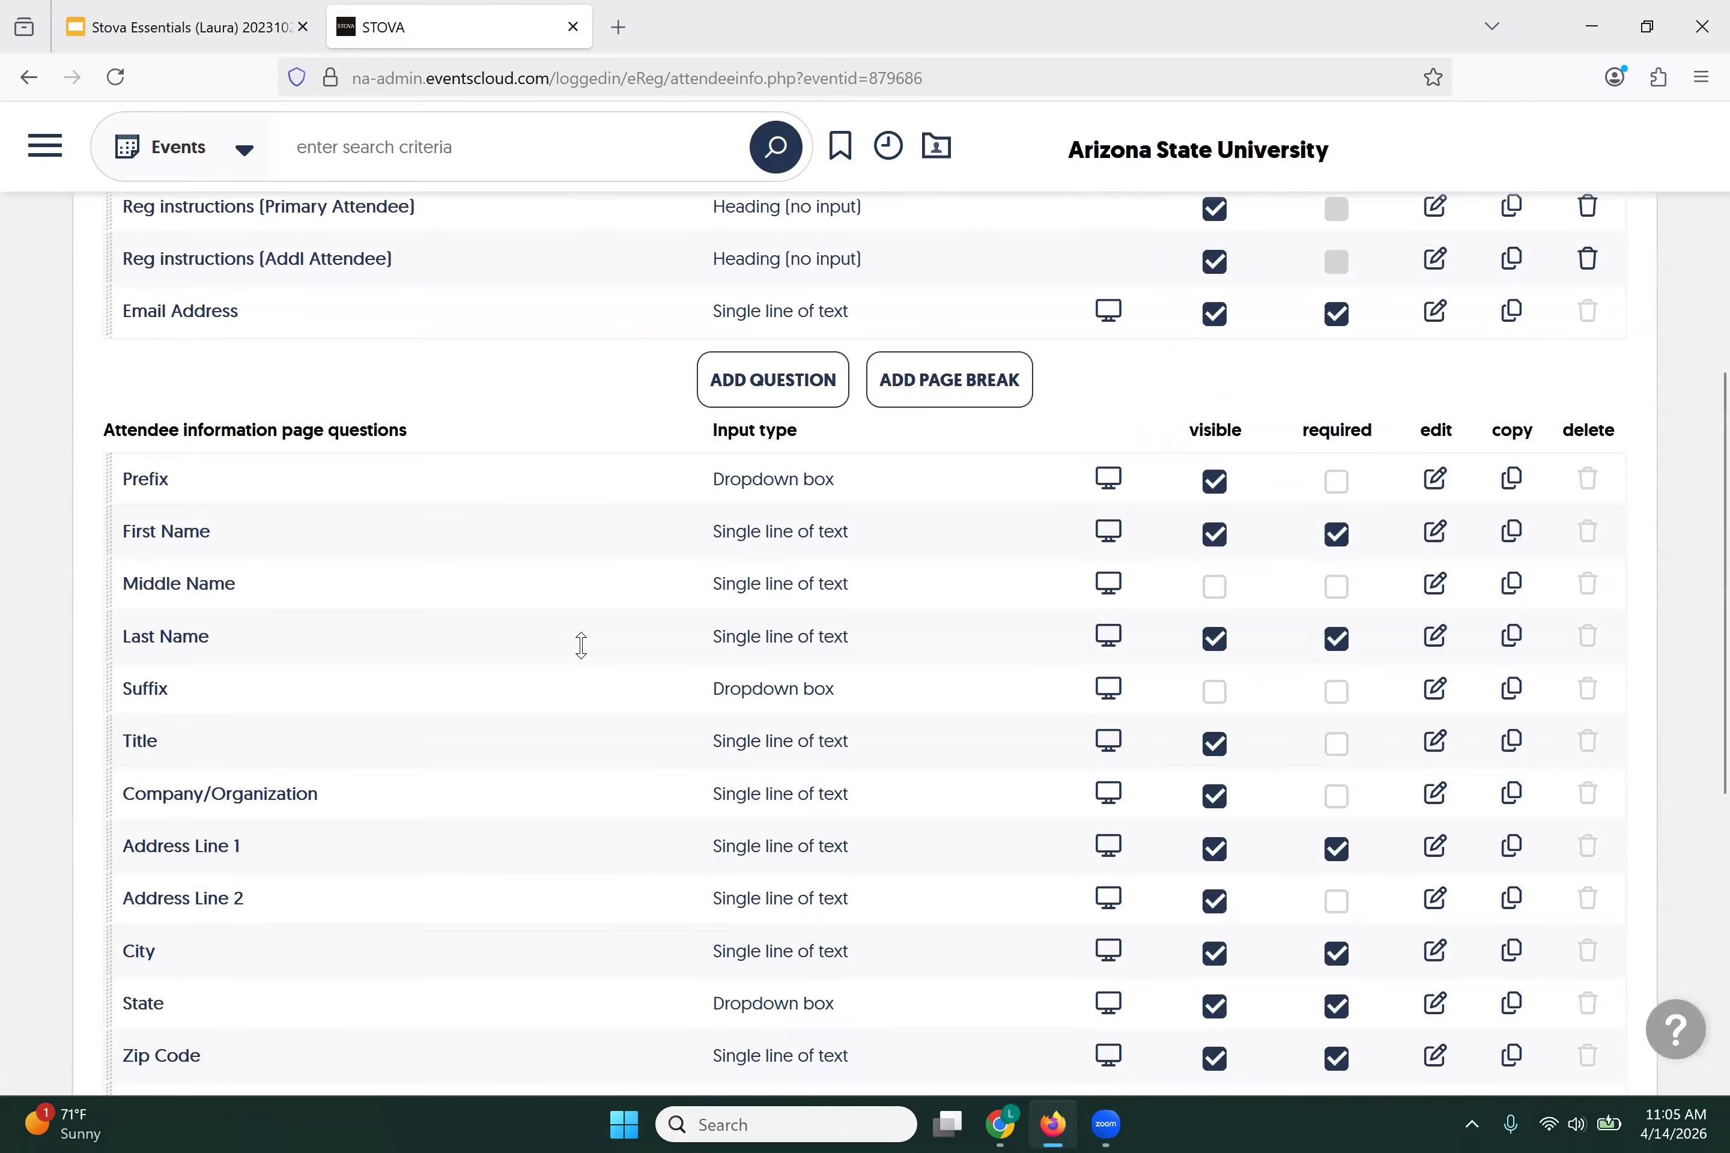
{"action": "scroll", "coordinate": [581, 645], "scroll_direction": "down", "scroll_amount": 8}
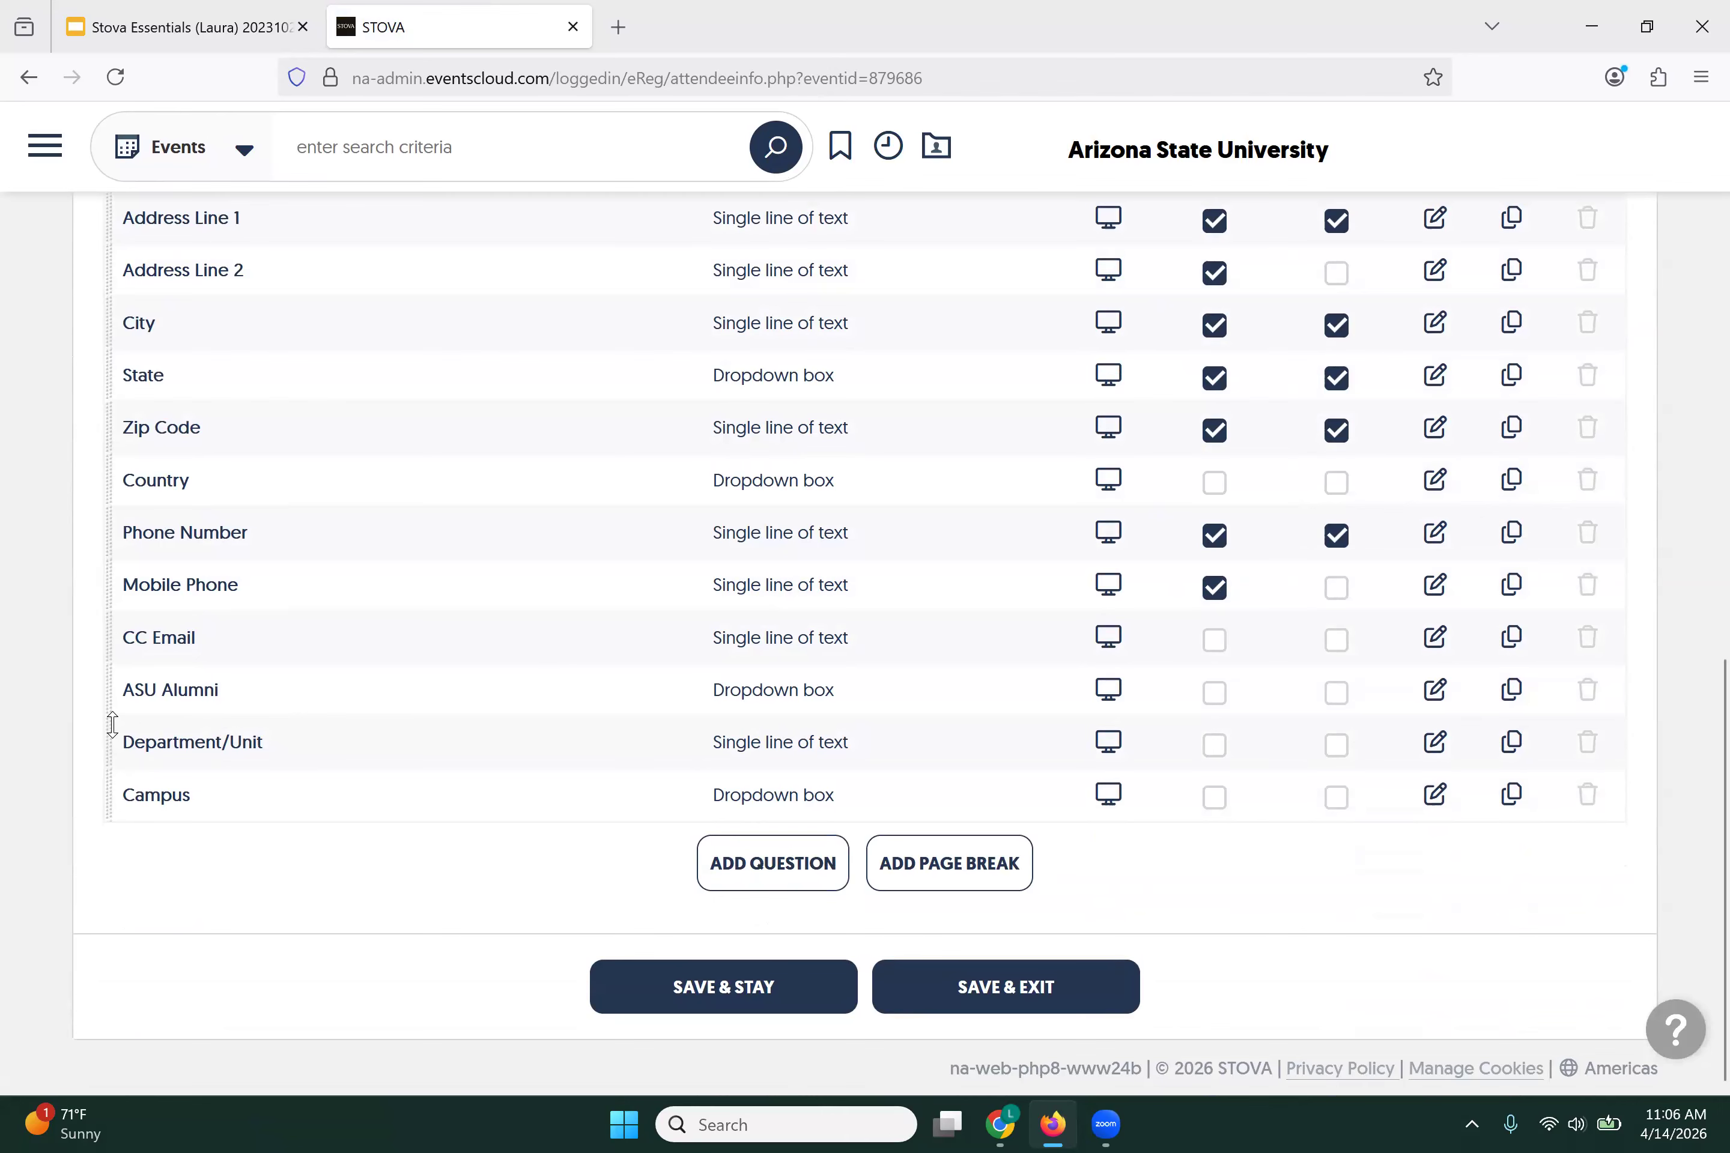
{"action": "left_click_drag", "start_coordinate": [128, 726], "coordinate": [122, 246]}
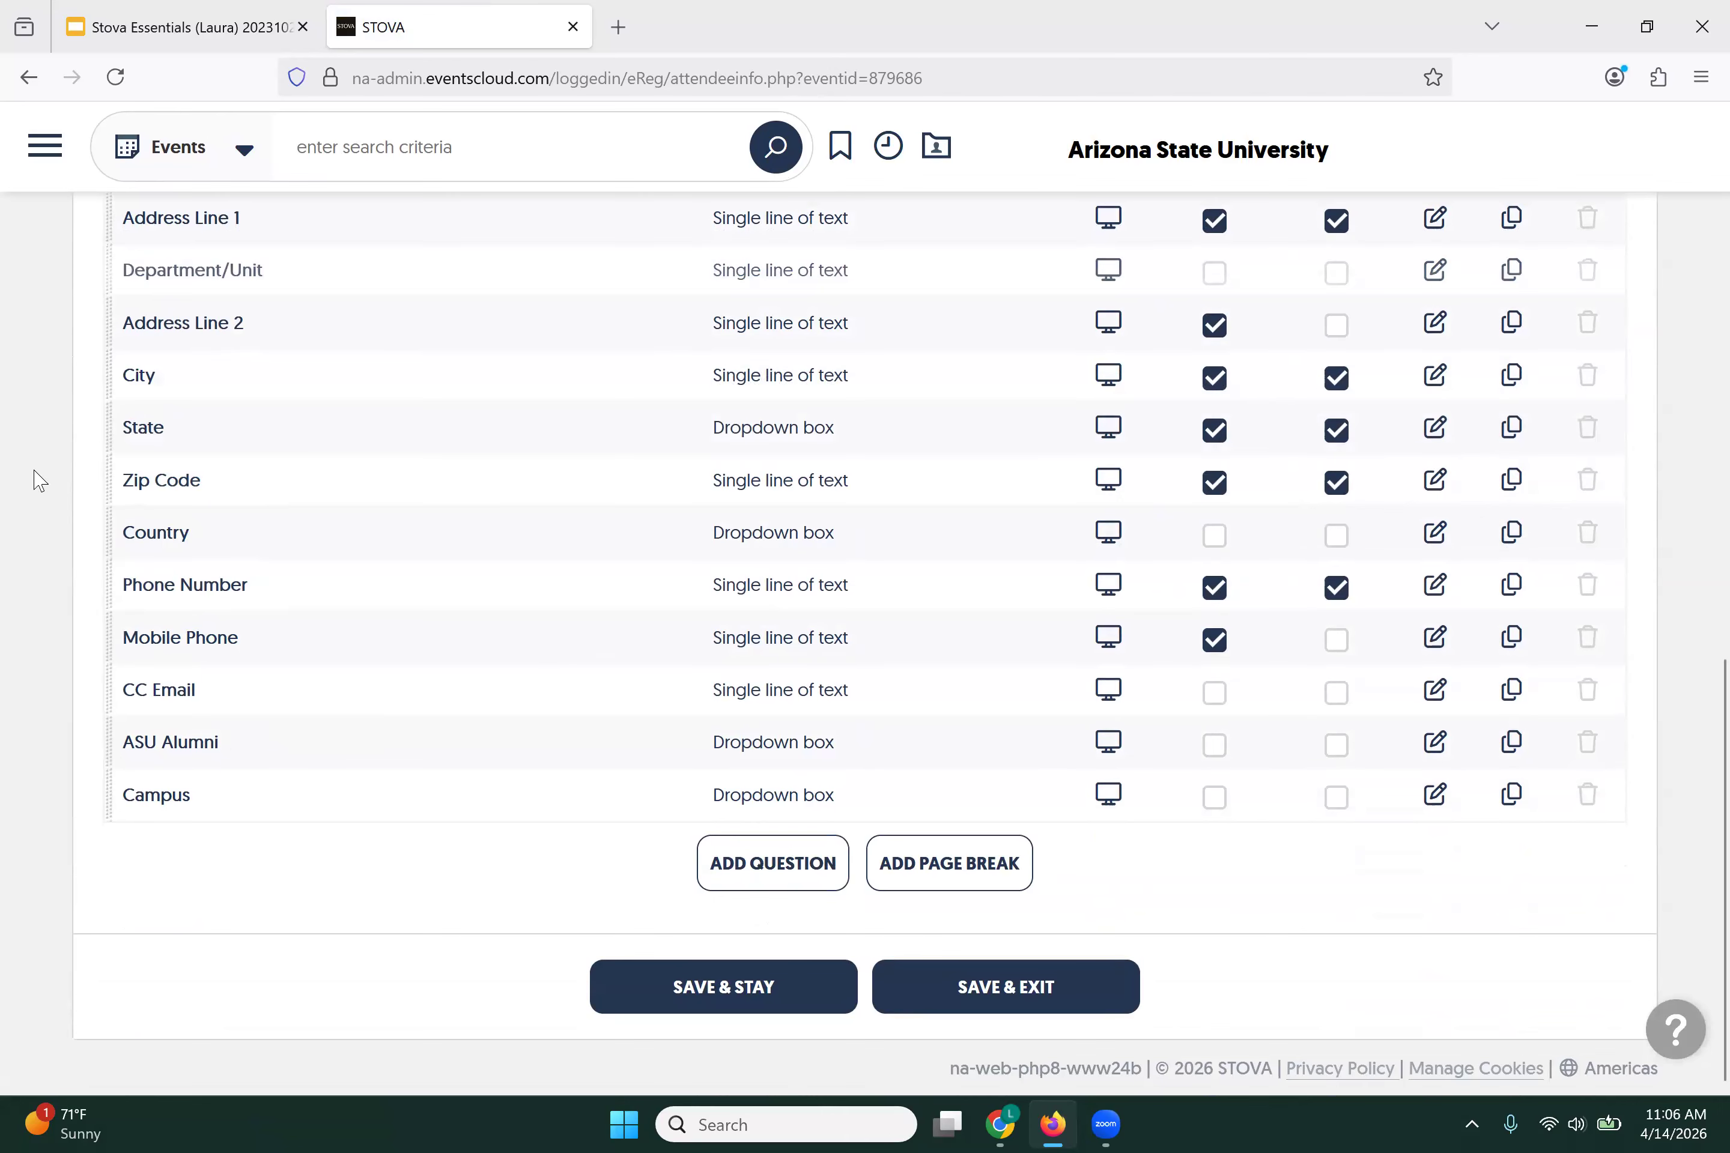
{"action": "scroll", "coordinate": [46, 575], "scroll_direction": "up", "scroll_amount": 4}
{"action": "left_click_drag", "start_coordinate": [112, 556], "coordinate": [107, 451]}
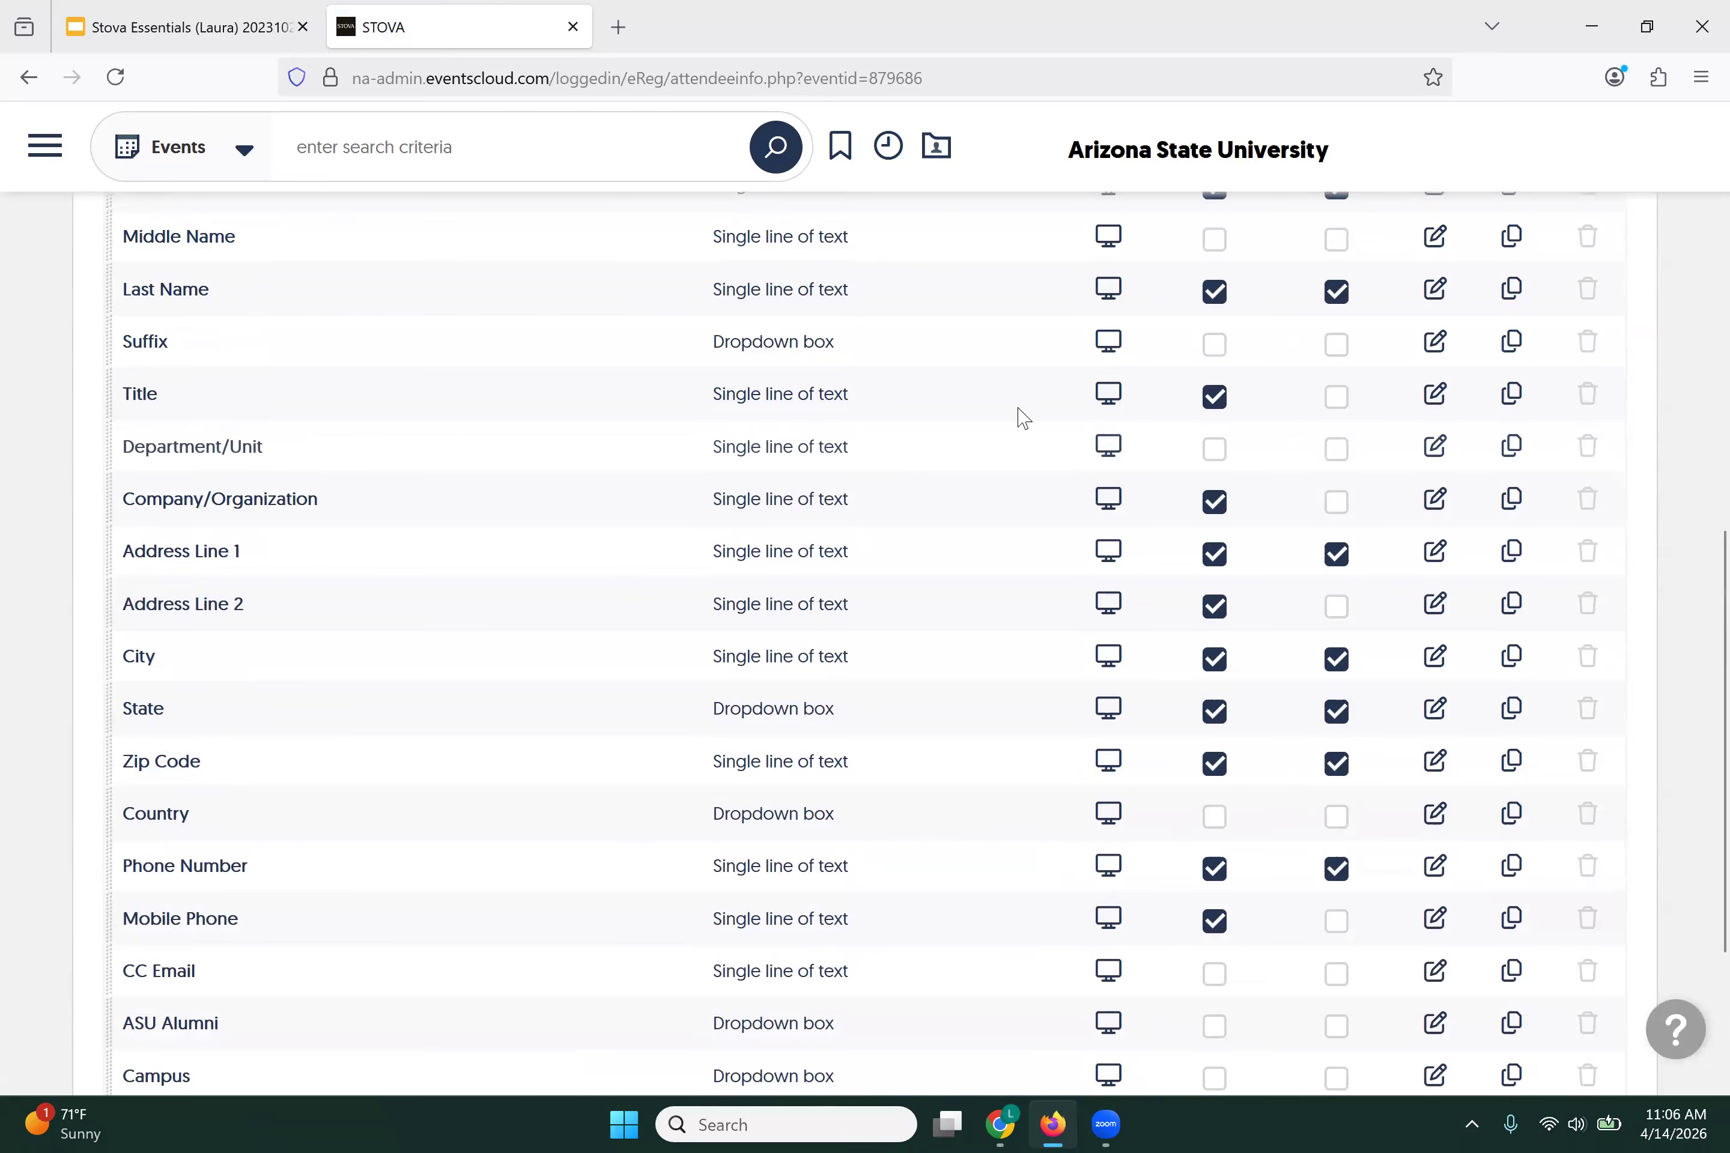
{"action": "left_click", "coordinate": [1217, 452]}
Step: Hide Company/Organization, Address Lines 1–2, City, State and Zip Code, clearing their required flags
{"action": "left_click", "coordinate": [1212, 507]}
{"action": "left_click", "coordinate": [1221, 555]}
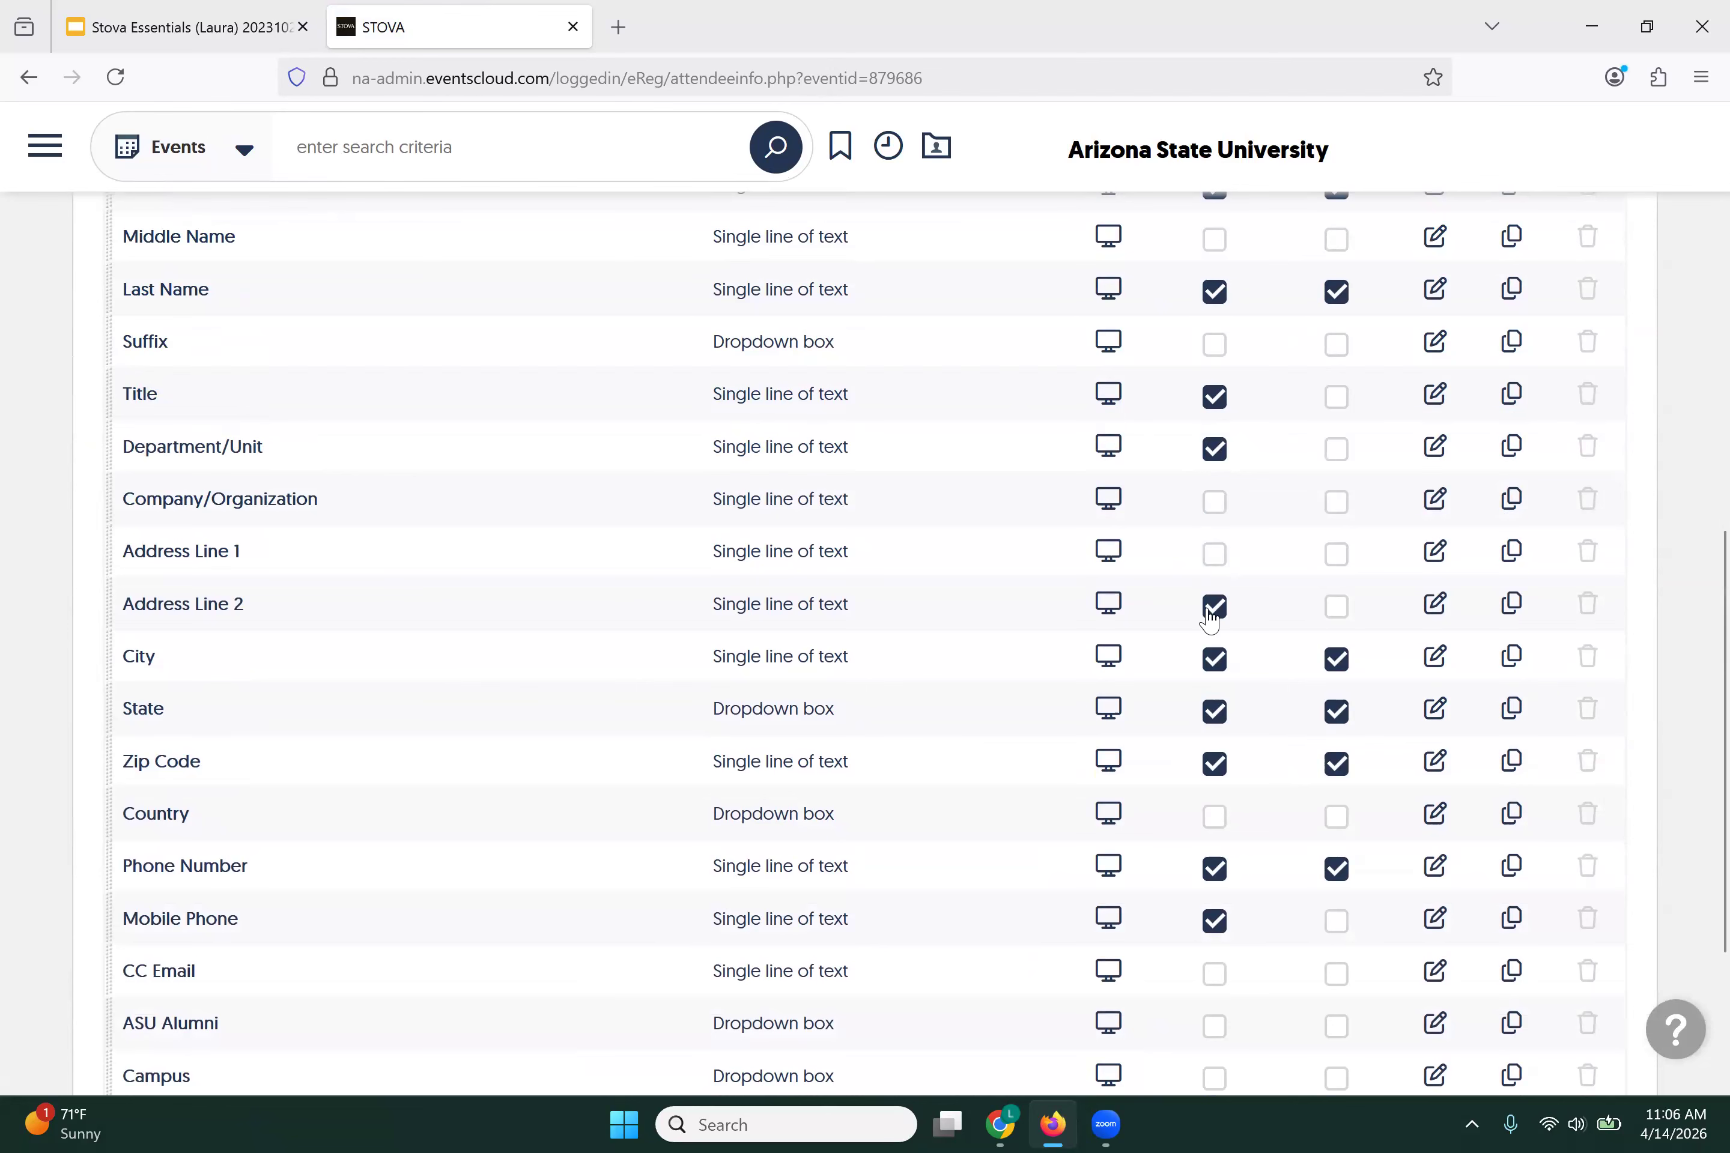
{"action": "left_click", "coordinate": [1214, 605]}
{"action": "left_click", "coordinate": [1215, 660]}
{"action": "left_click", "coordinate": [1215, 711]}
{"action": "left_click", "coordinate": [1214, 764]}
Step: Place Campus directly below Department/Unit and make it visible and required
{"action": "scroll", "coordinate": [332, 741], "scroll_direction": "down", "scroll_amount": 5}
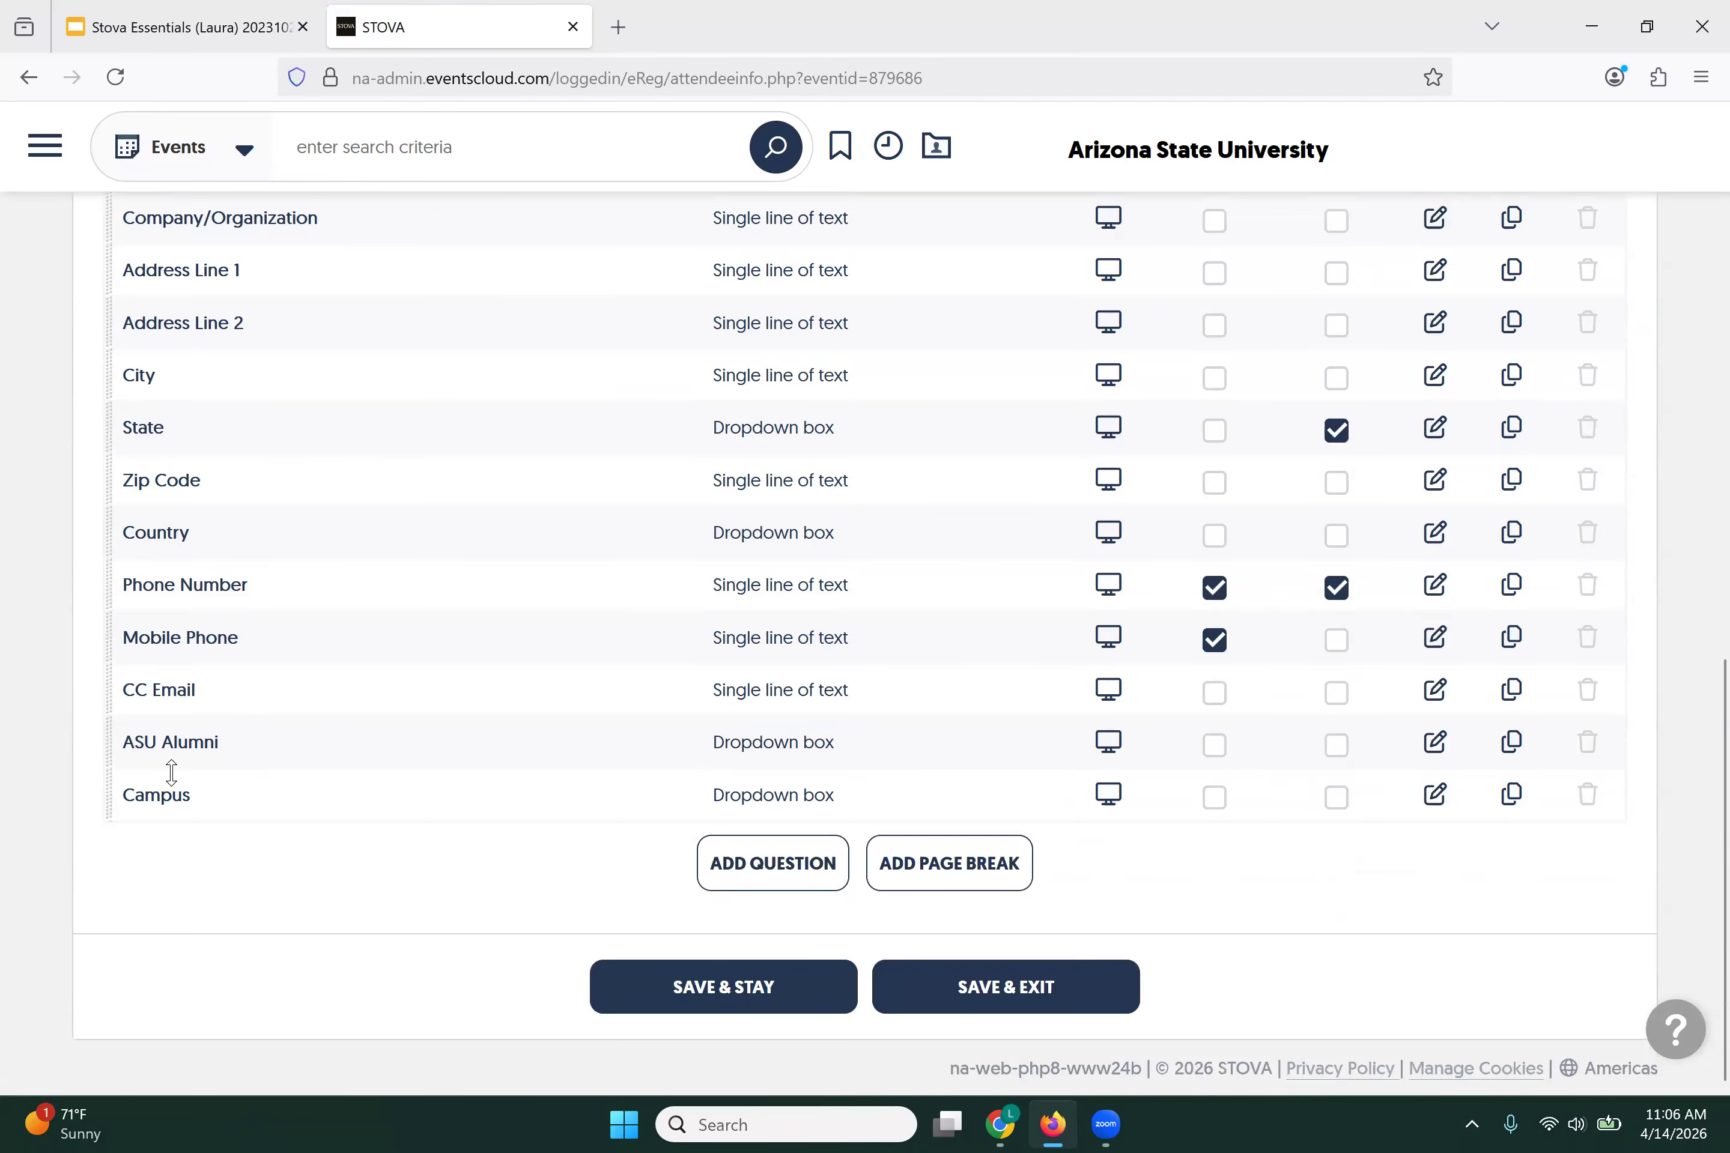
{"action": "left_click_drag", "start_coordinate": [119, 808], "coordinate": [103, 286]}
{"action": "scroll", "coordinate": [100, 354], "scroll_direction": "up", "scroll_amount": 4}
{"action": "left_click_drag", "start_coordinate": [111, 562], "coordinate": [125, 498]}
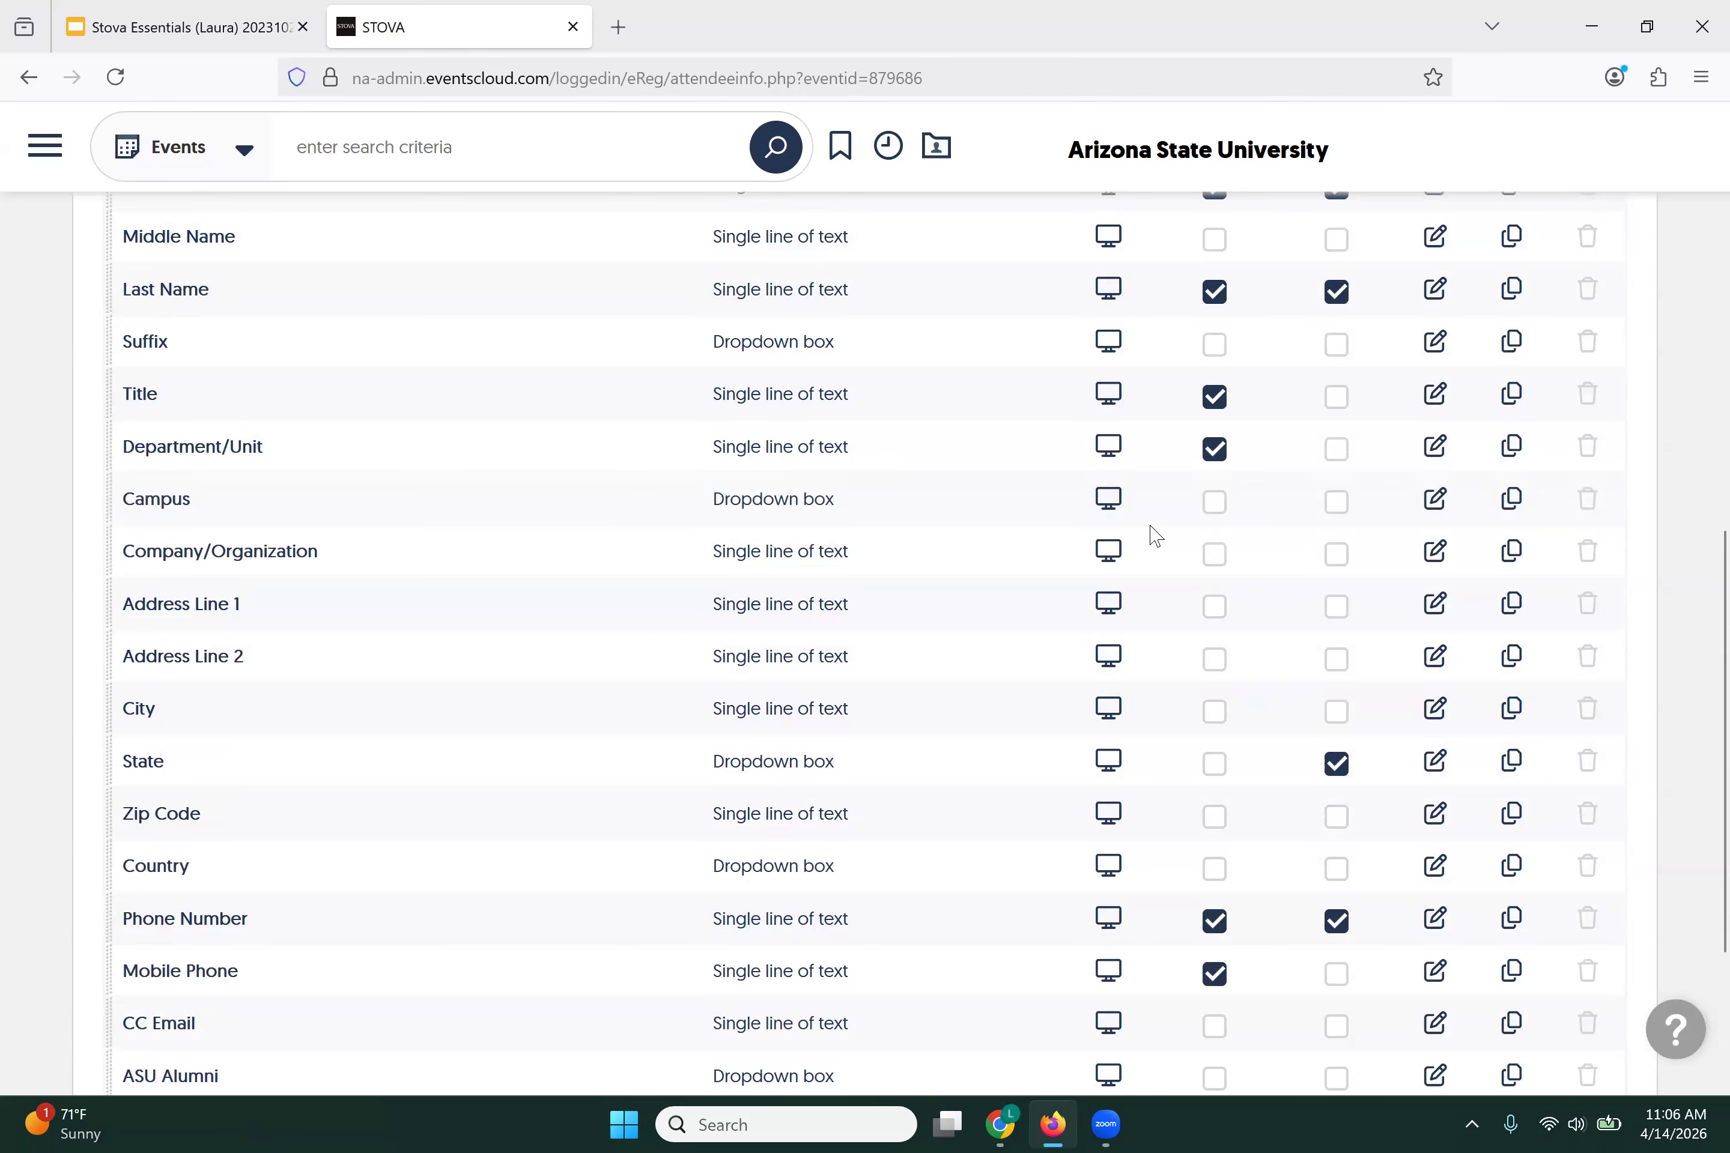
{"action": "left_click", "coordinate": [1214, 502]}
{"action": "left_click", "coordinate": [1334, 505]}
{"action": "scroll", "coordinate": [517, 646], "scroll_direction": "down", "scroll_amount": 4}
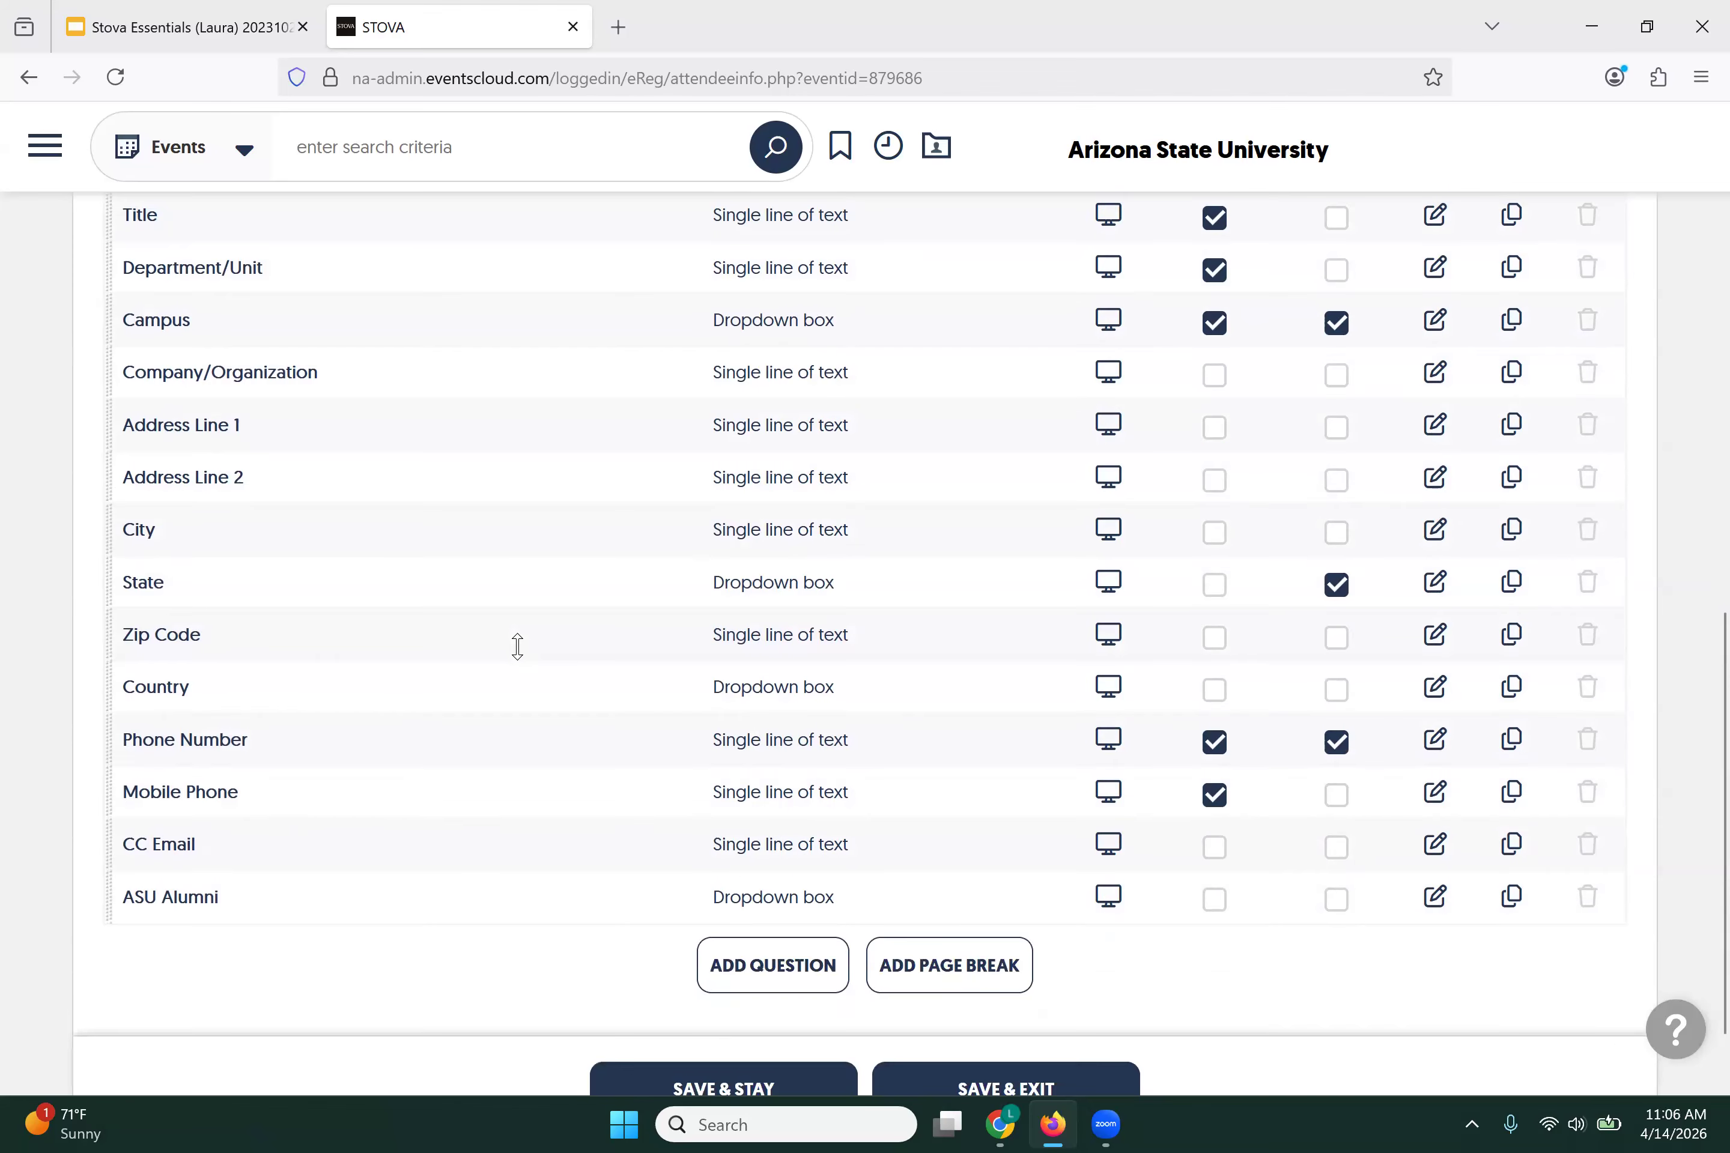
Step: Save the updated attendee questions with SAVE & STAY, then start a new question
{"action": "left_click", "coordinate": [648, 997]}
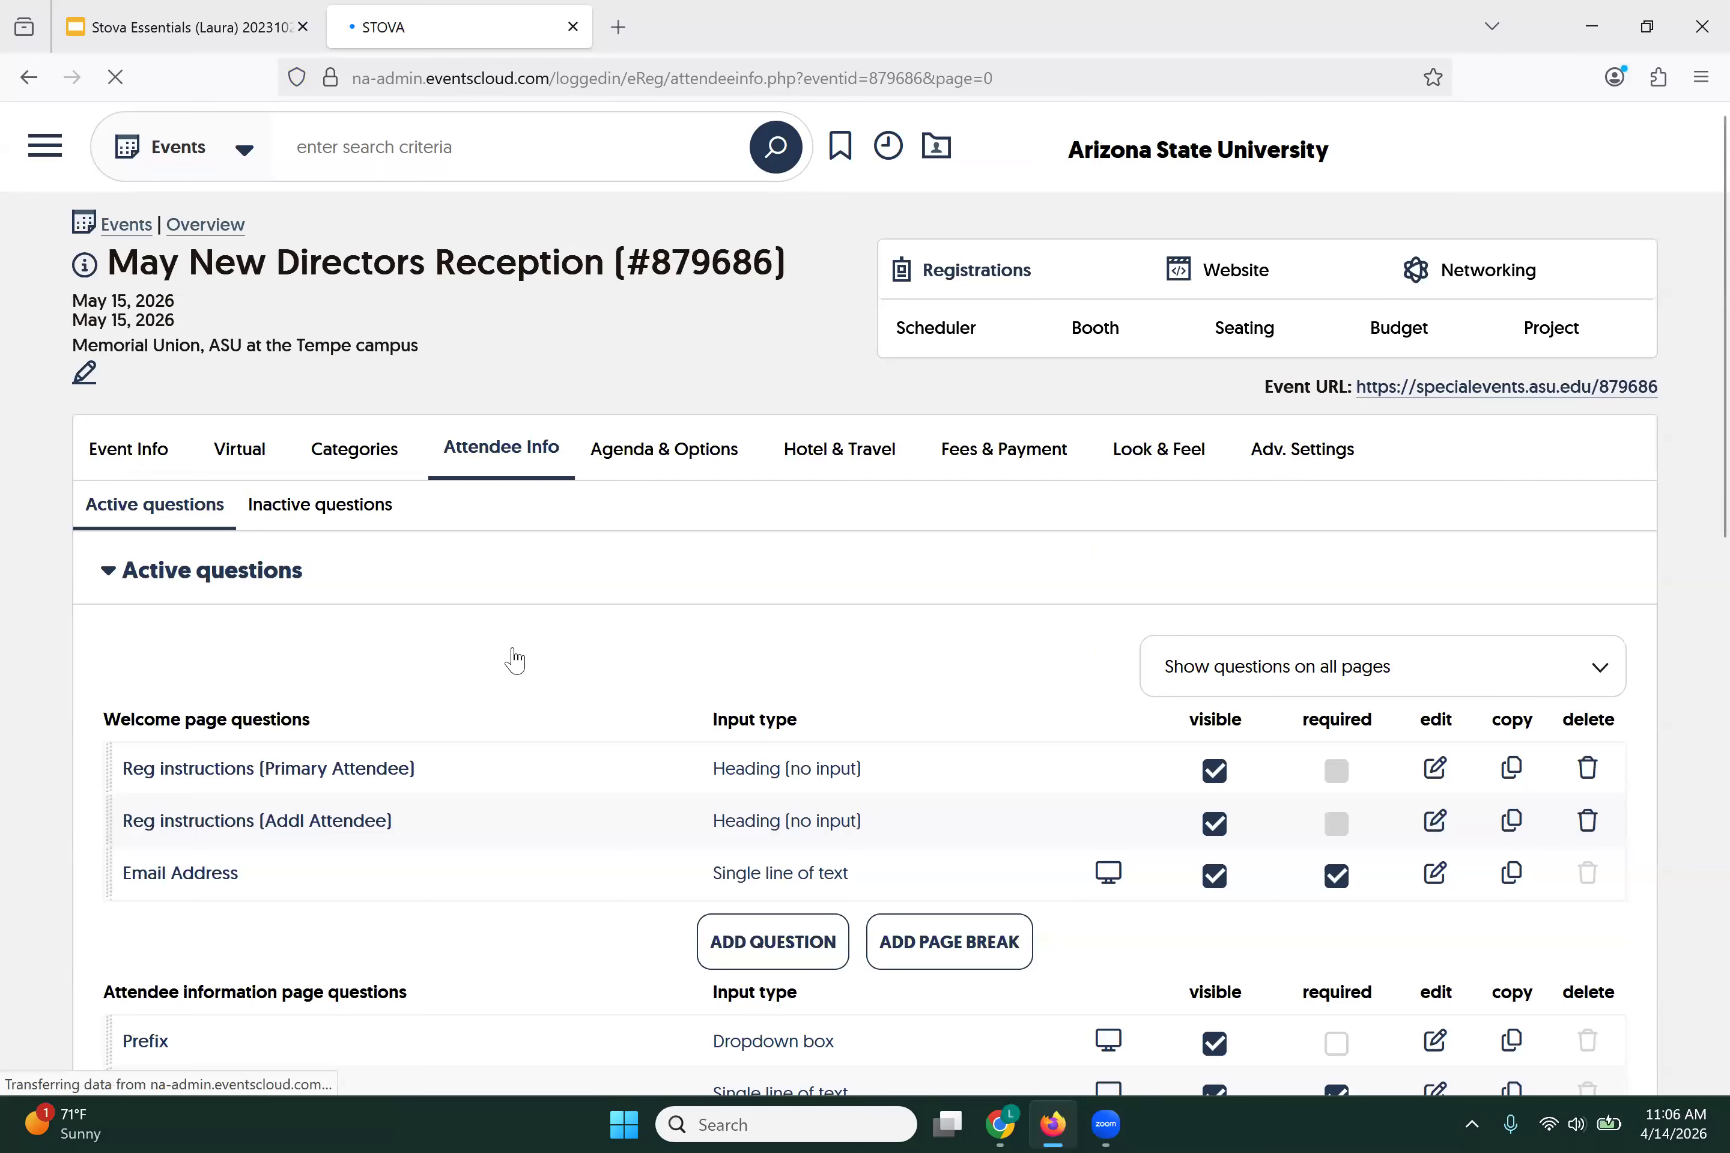
{"action": "scroll", "coordinate": [558, 662], "scroll_direction": "down", "scroll_amount": 6}
{"action": "scroll", "coordinate": [557, 658], "scroll_direction": "down", "scroll_amount": 5}
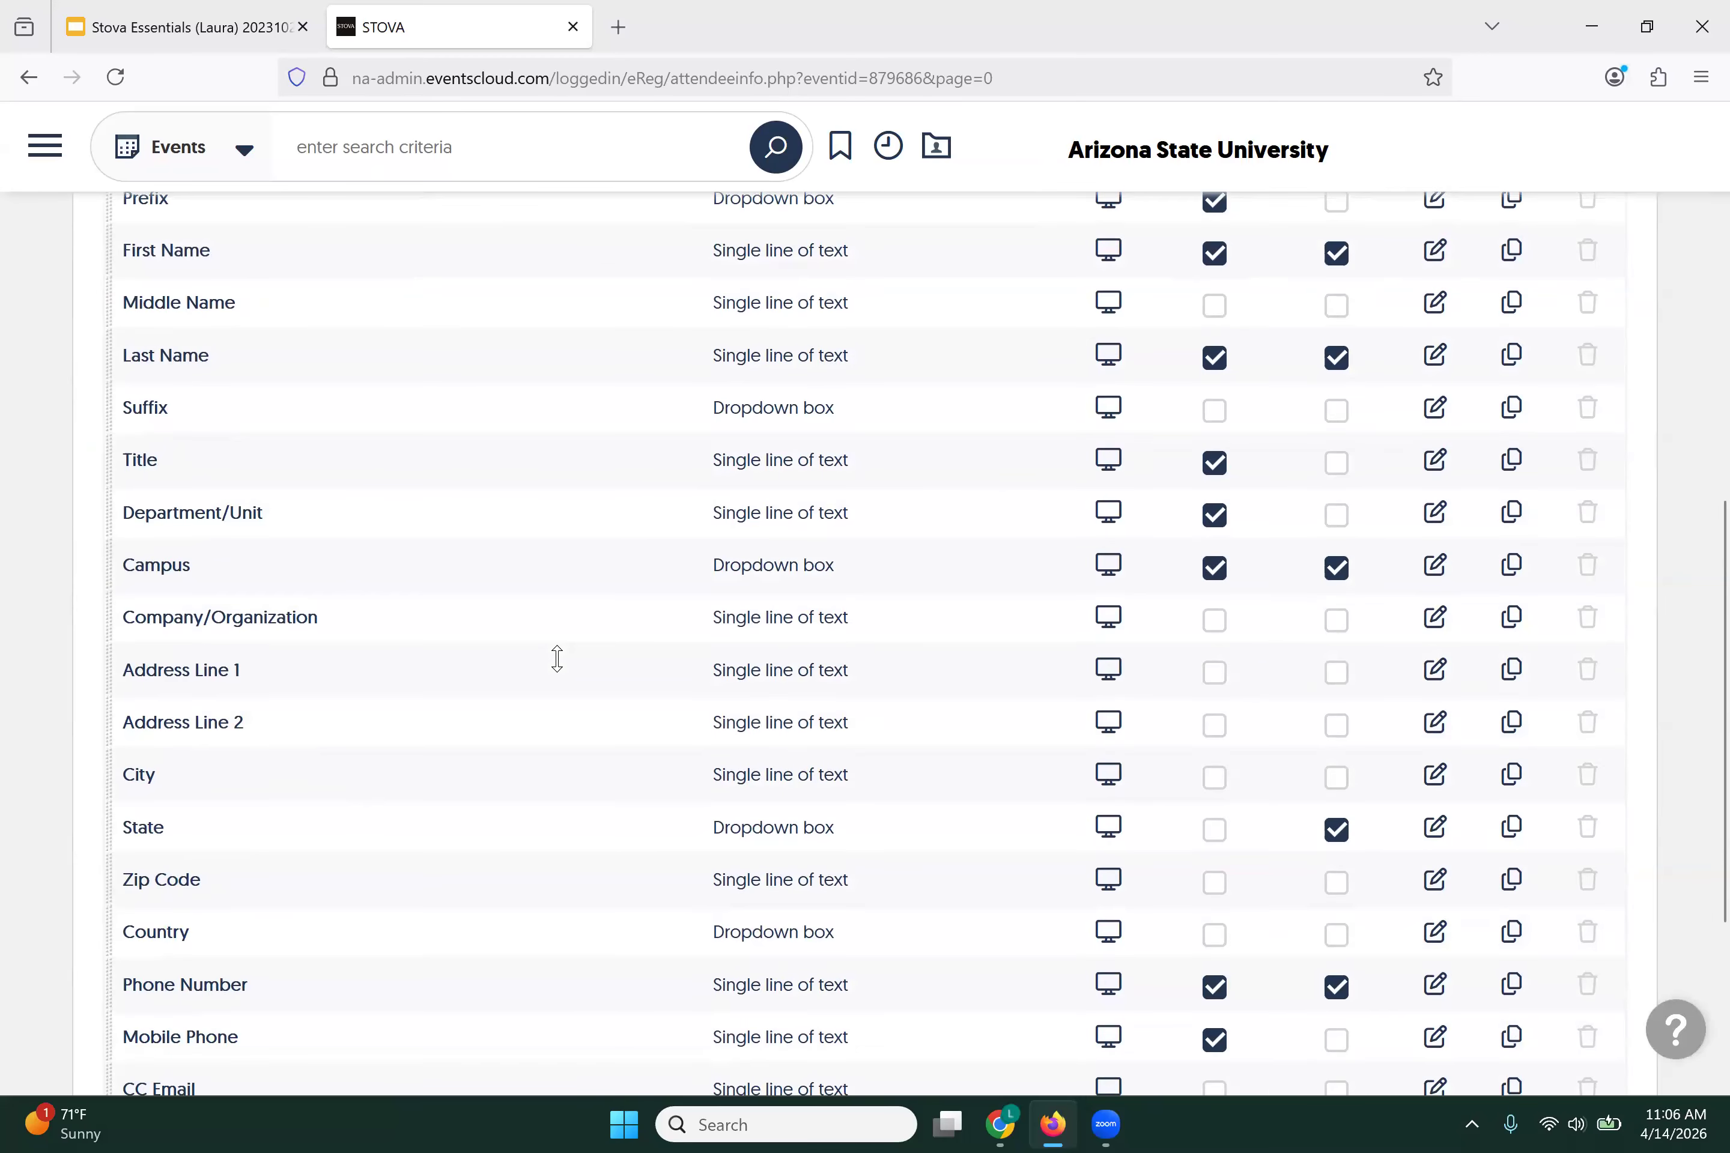
{"action": "scroll", "coordinate": [659, 614], "scroll_direction": "down", "scroll_amount": 4}
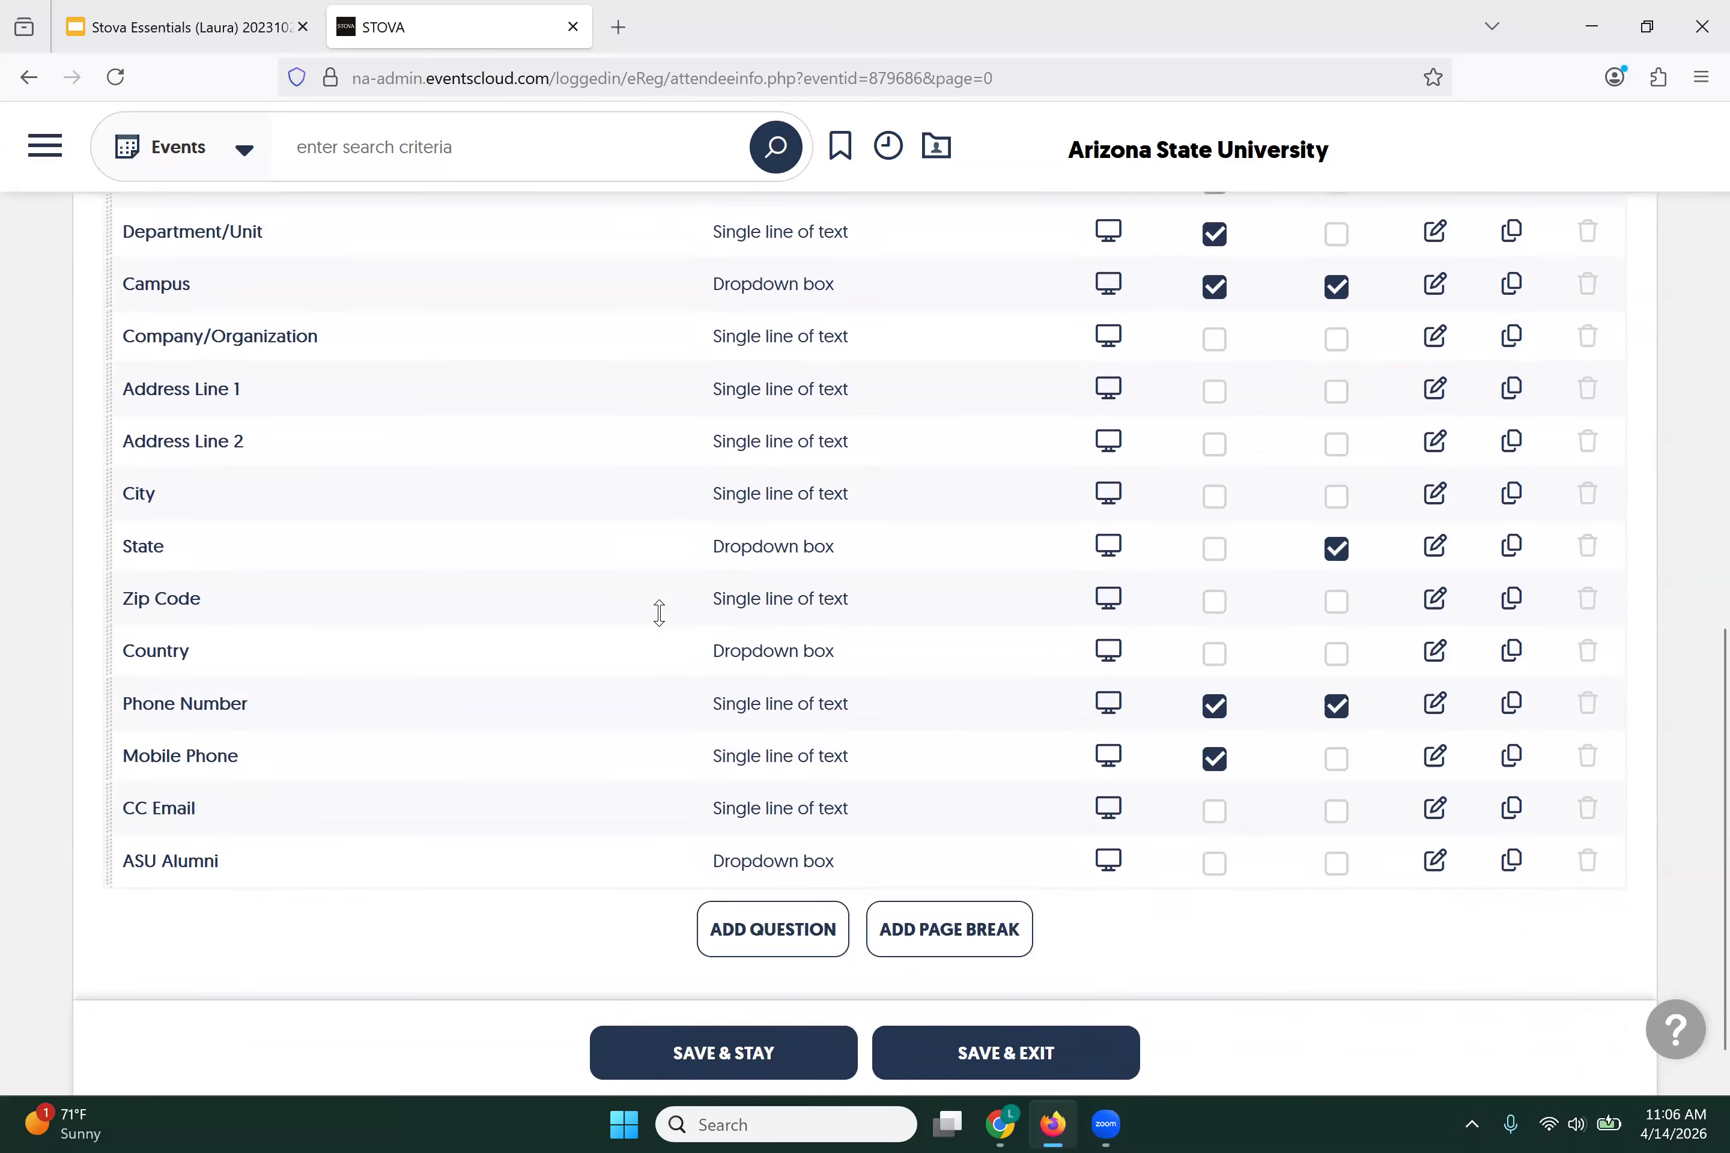
{"action": "scroll", "coordinate": [659, 613], "scroll_direction": "down", "scroll_amount": 1}
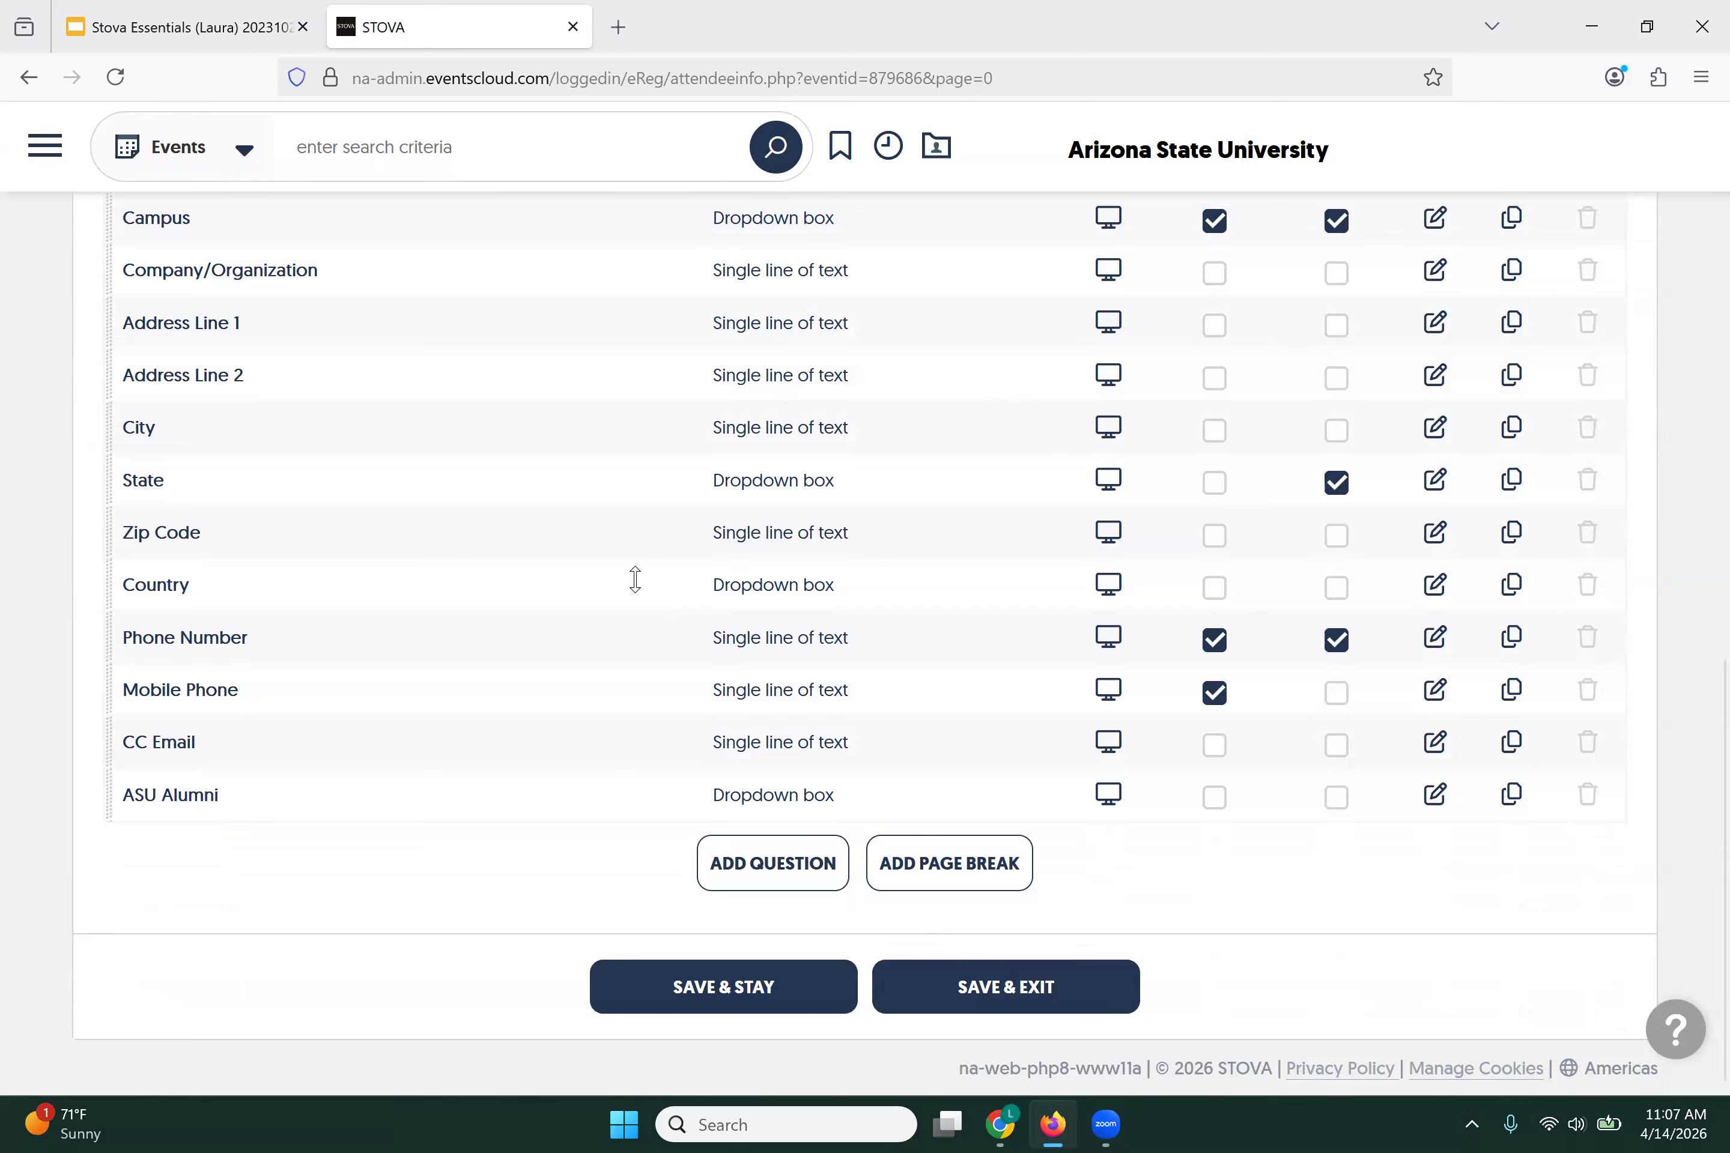
{"action": "left_click", "coordinate": [757, 884]}
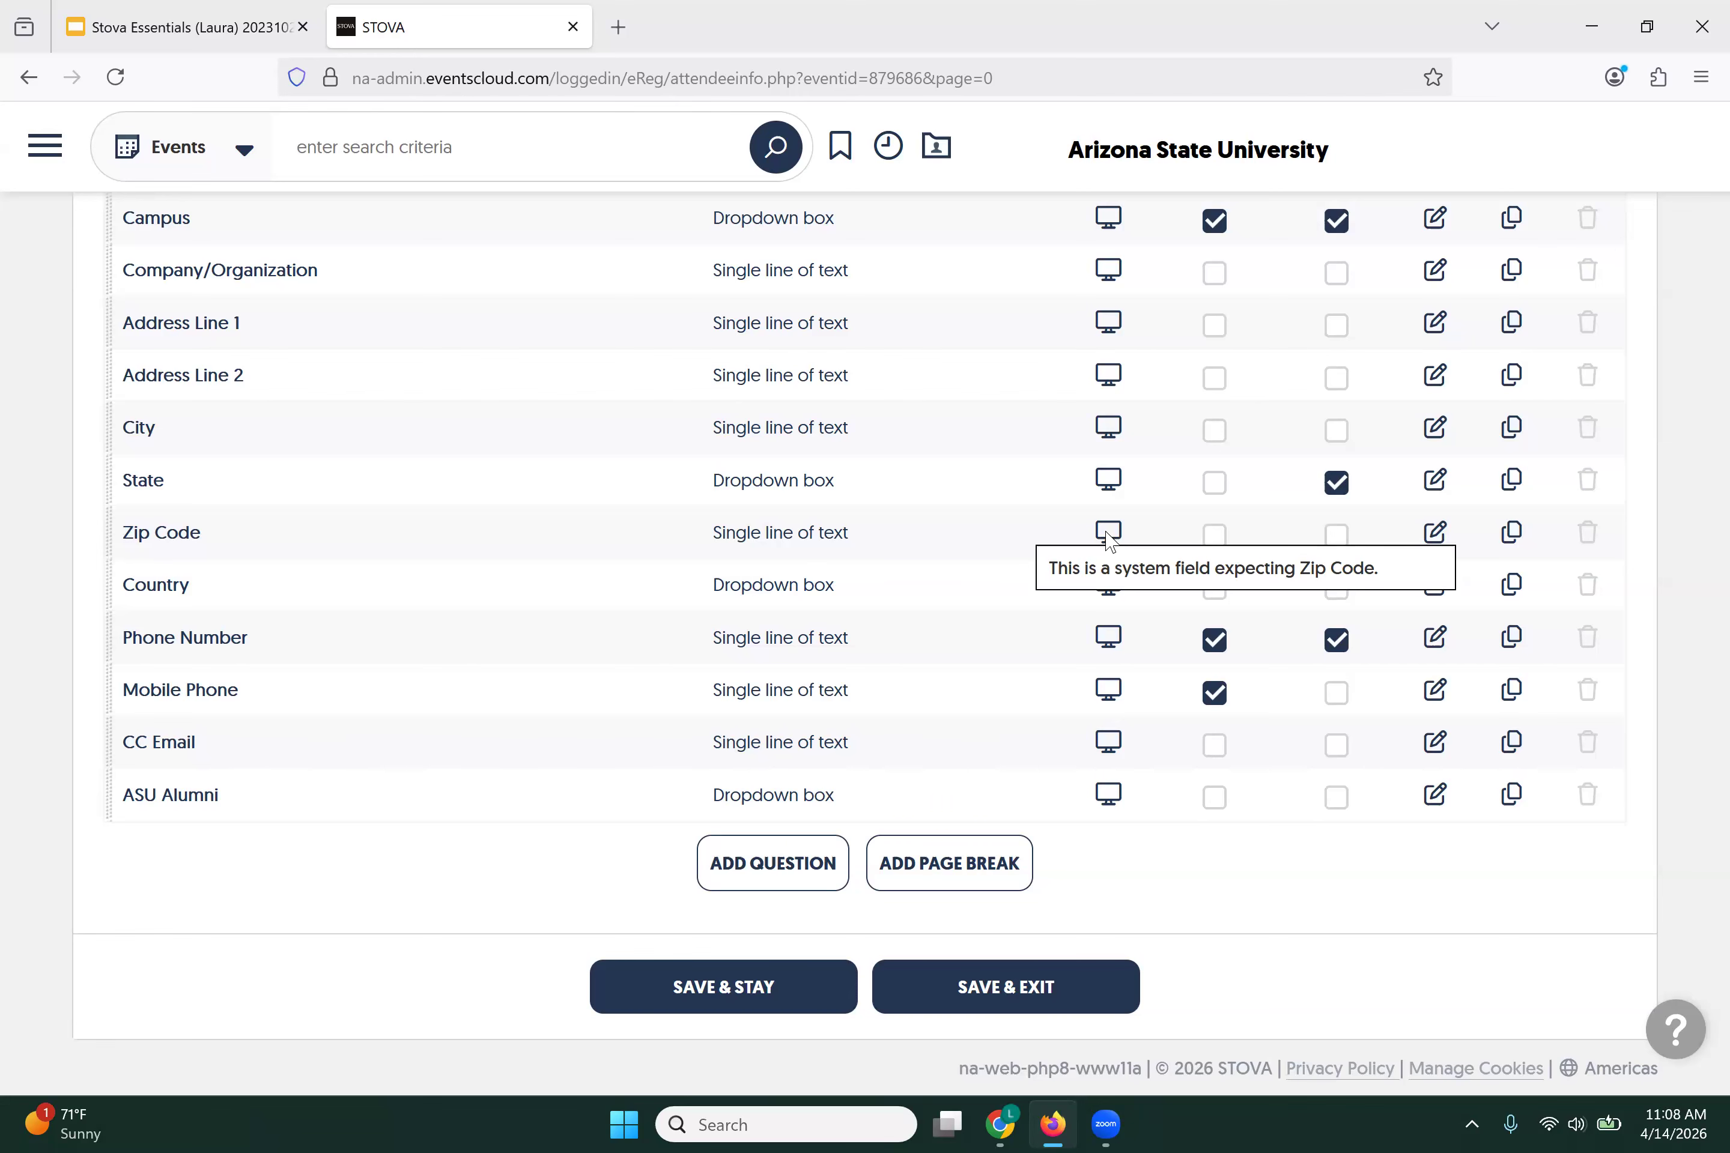
Step: Create a new question whose text reads 'Dietary Restrictions' in bold
{"action": "left_click", "coordinate": [752, 873]}
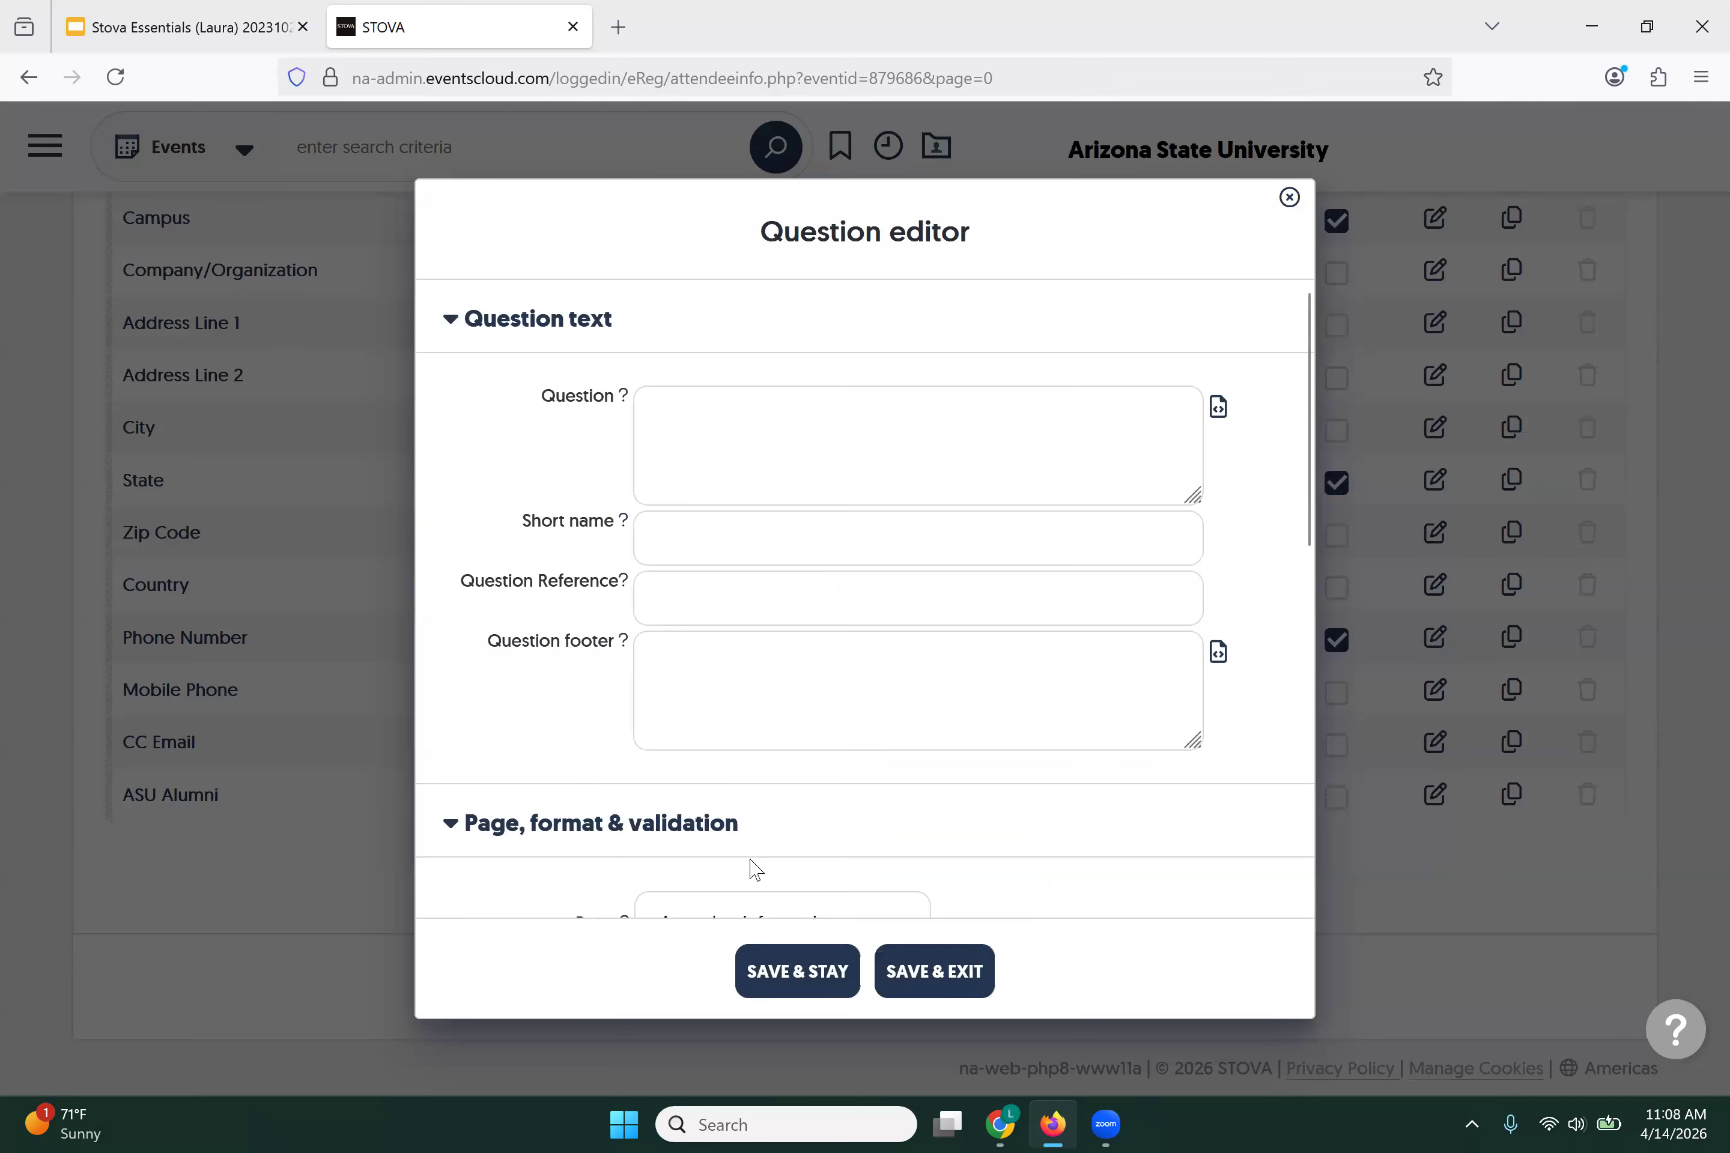
{"action": "left_click", "coordinate": [1221, 414]}
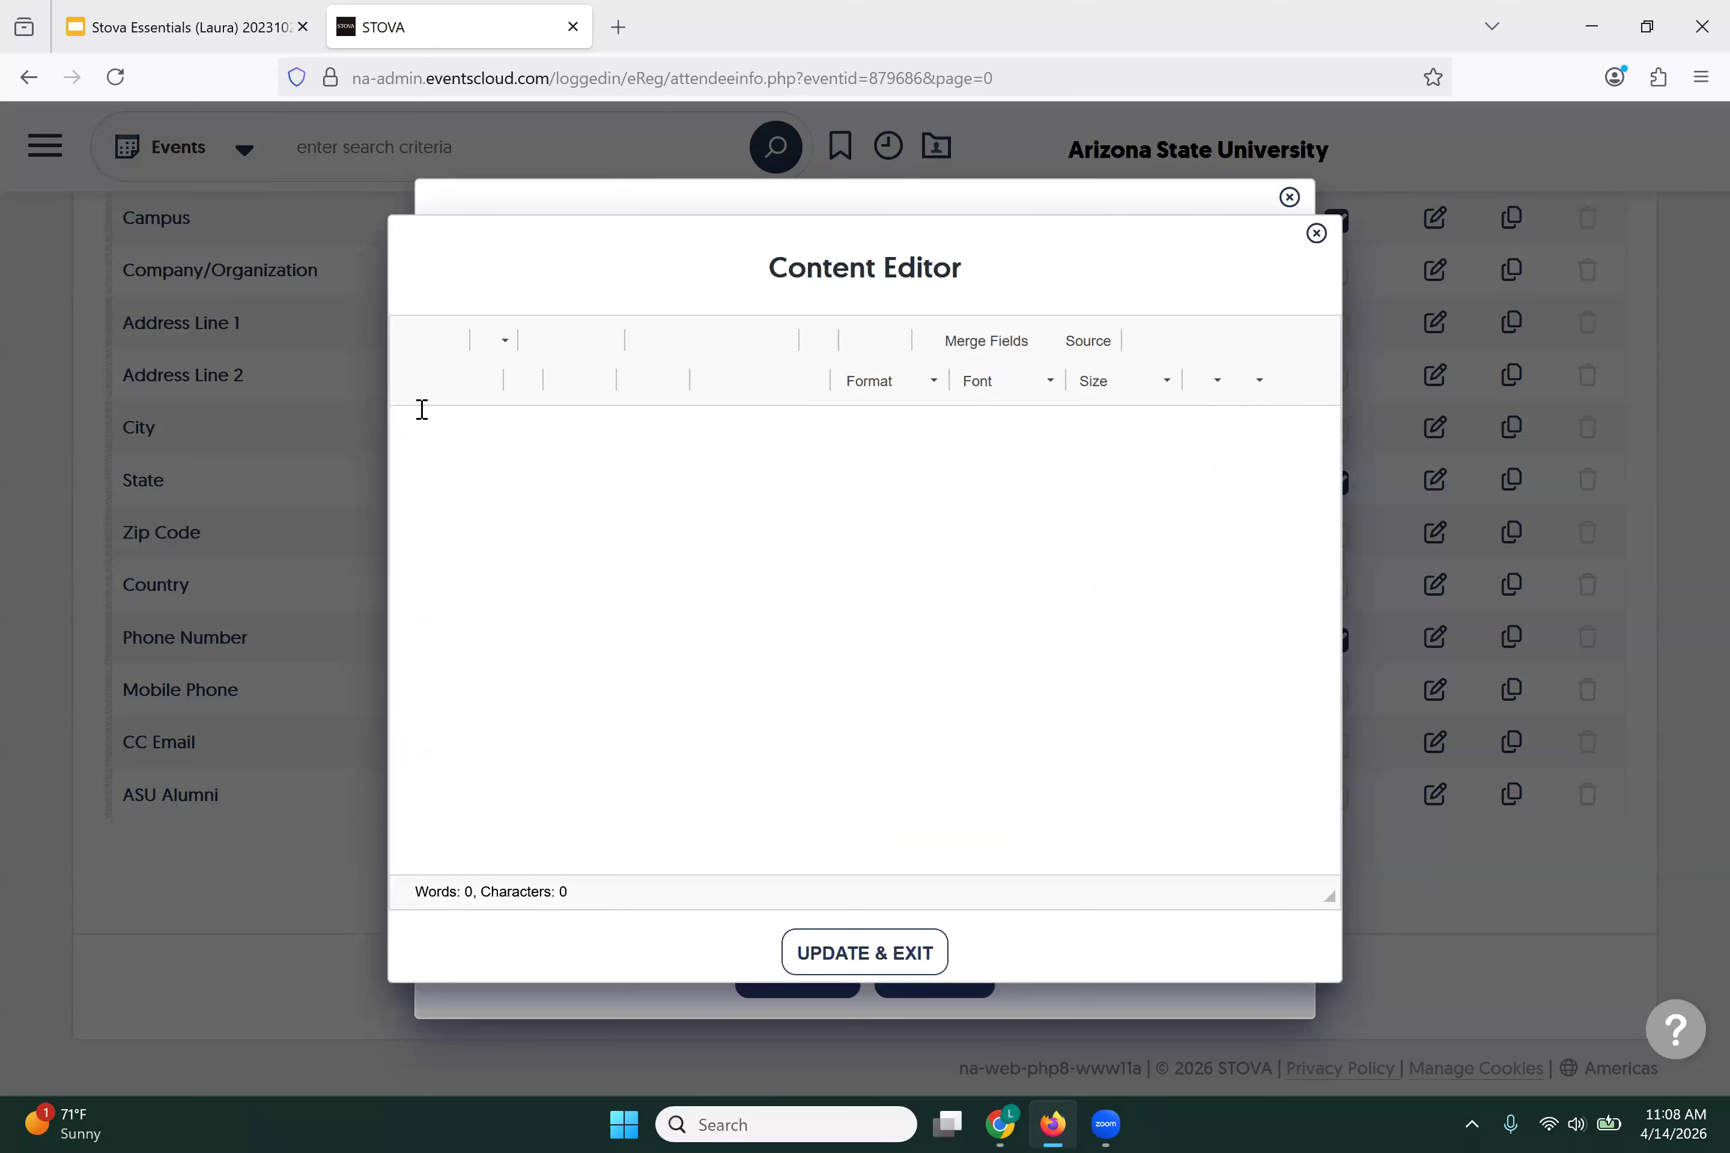
{"action": "left_click", "coordinate": [416, 381]}
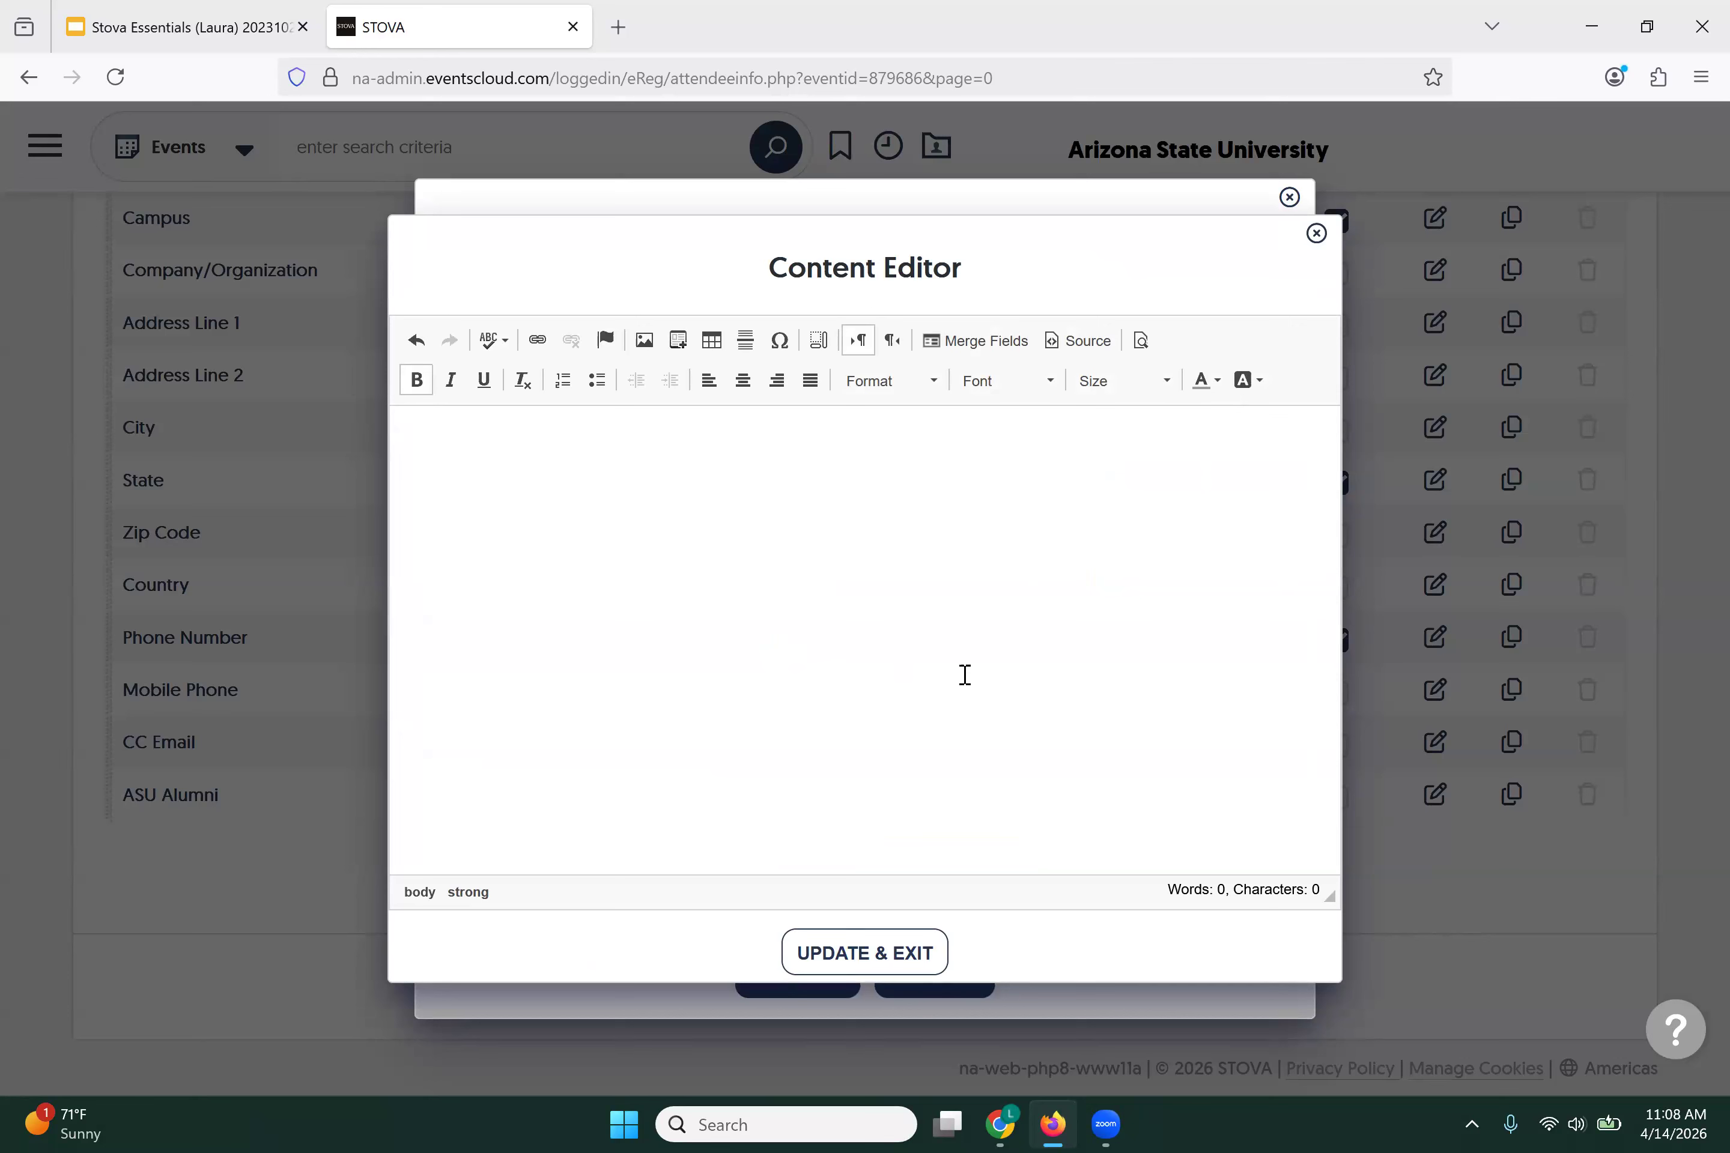
{"action": "type", "text": "Dietary Restrictions</strong>"}
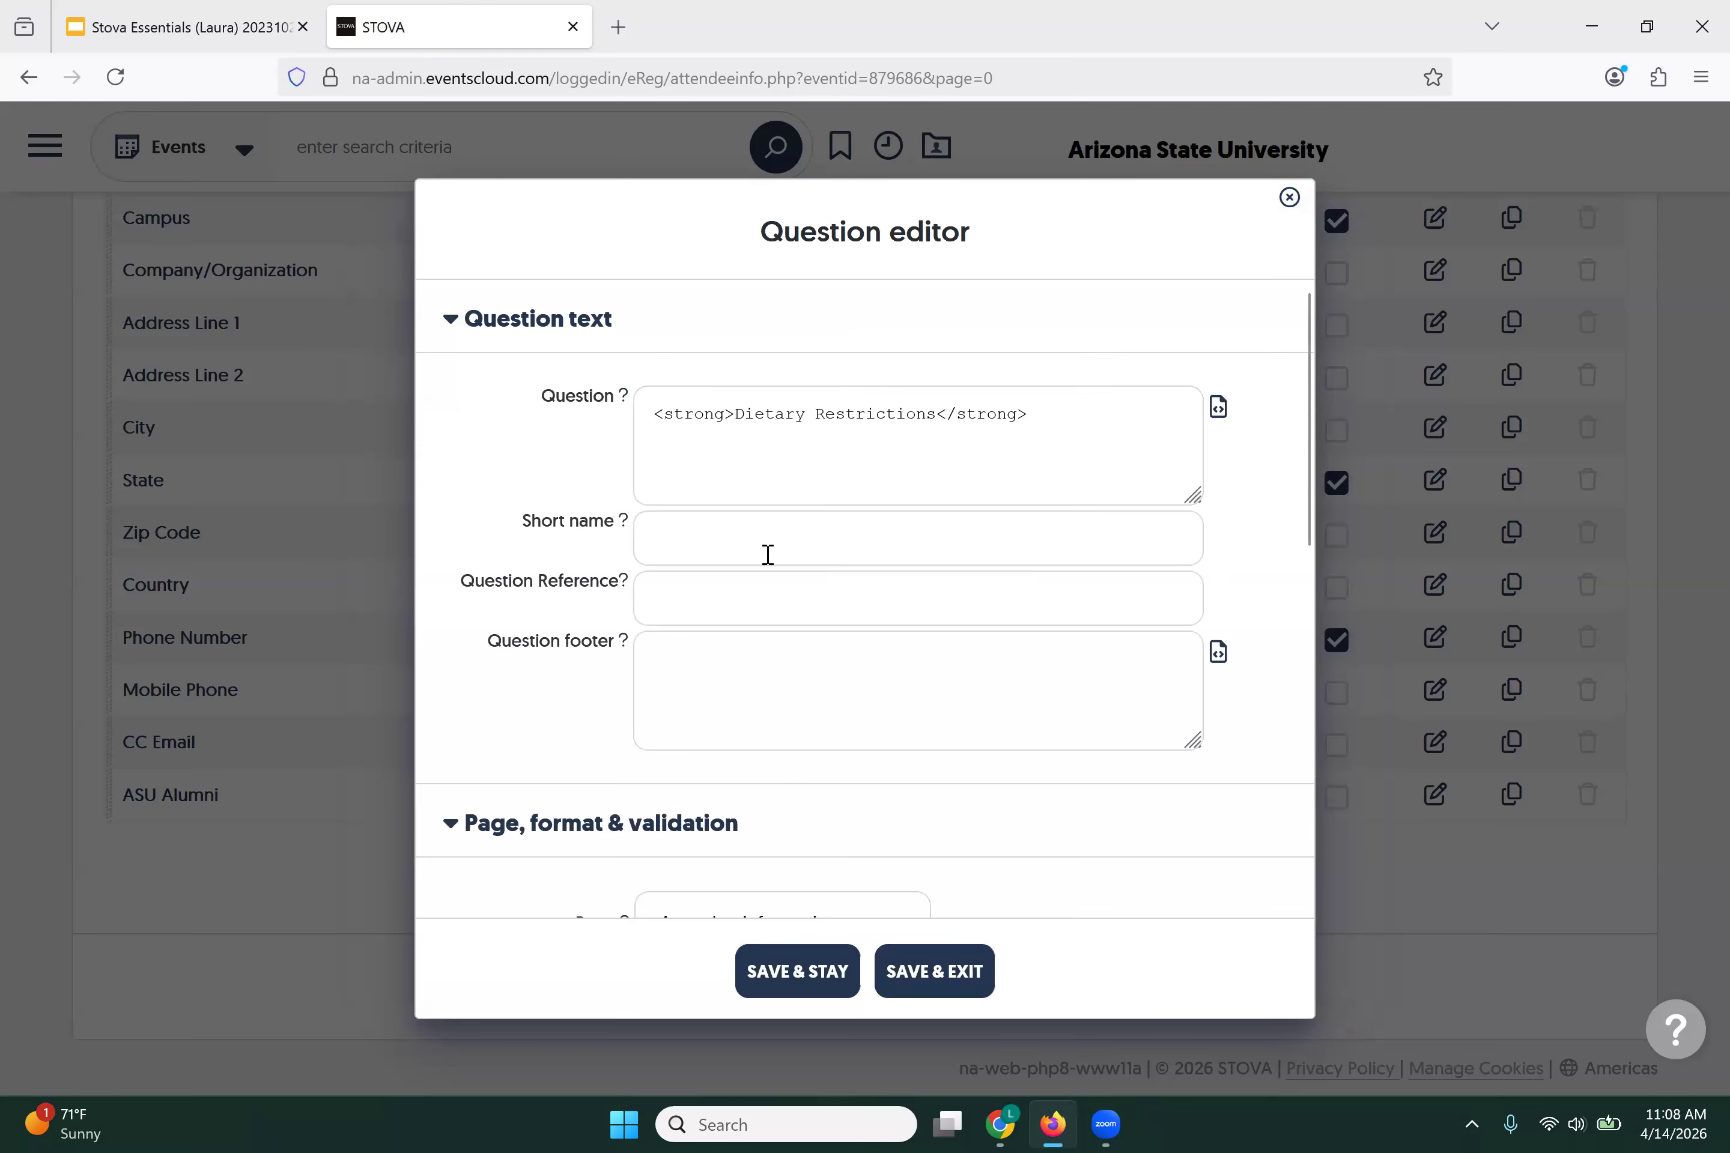
{"action": "scroll", "coordinate": [766, 561], "scroll_direction": "down", "scroll_amount": 7}
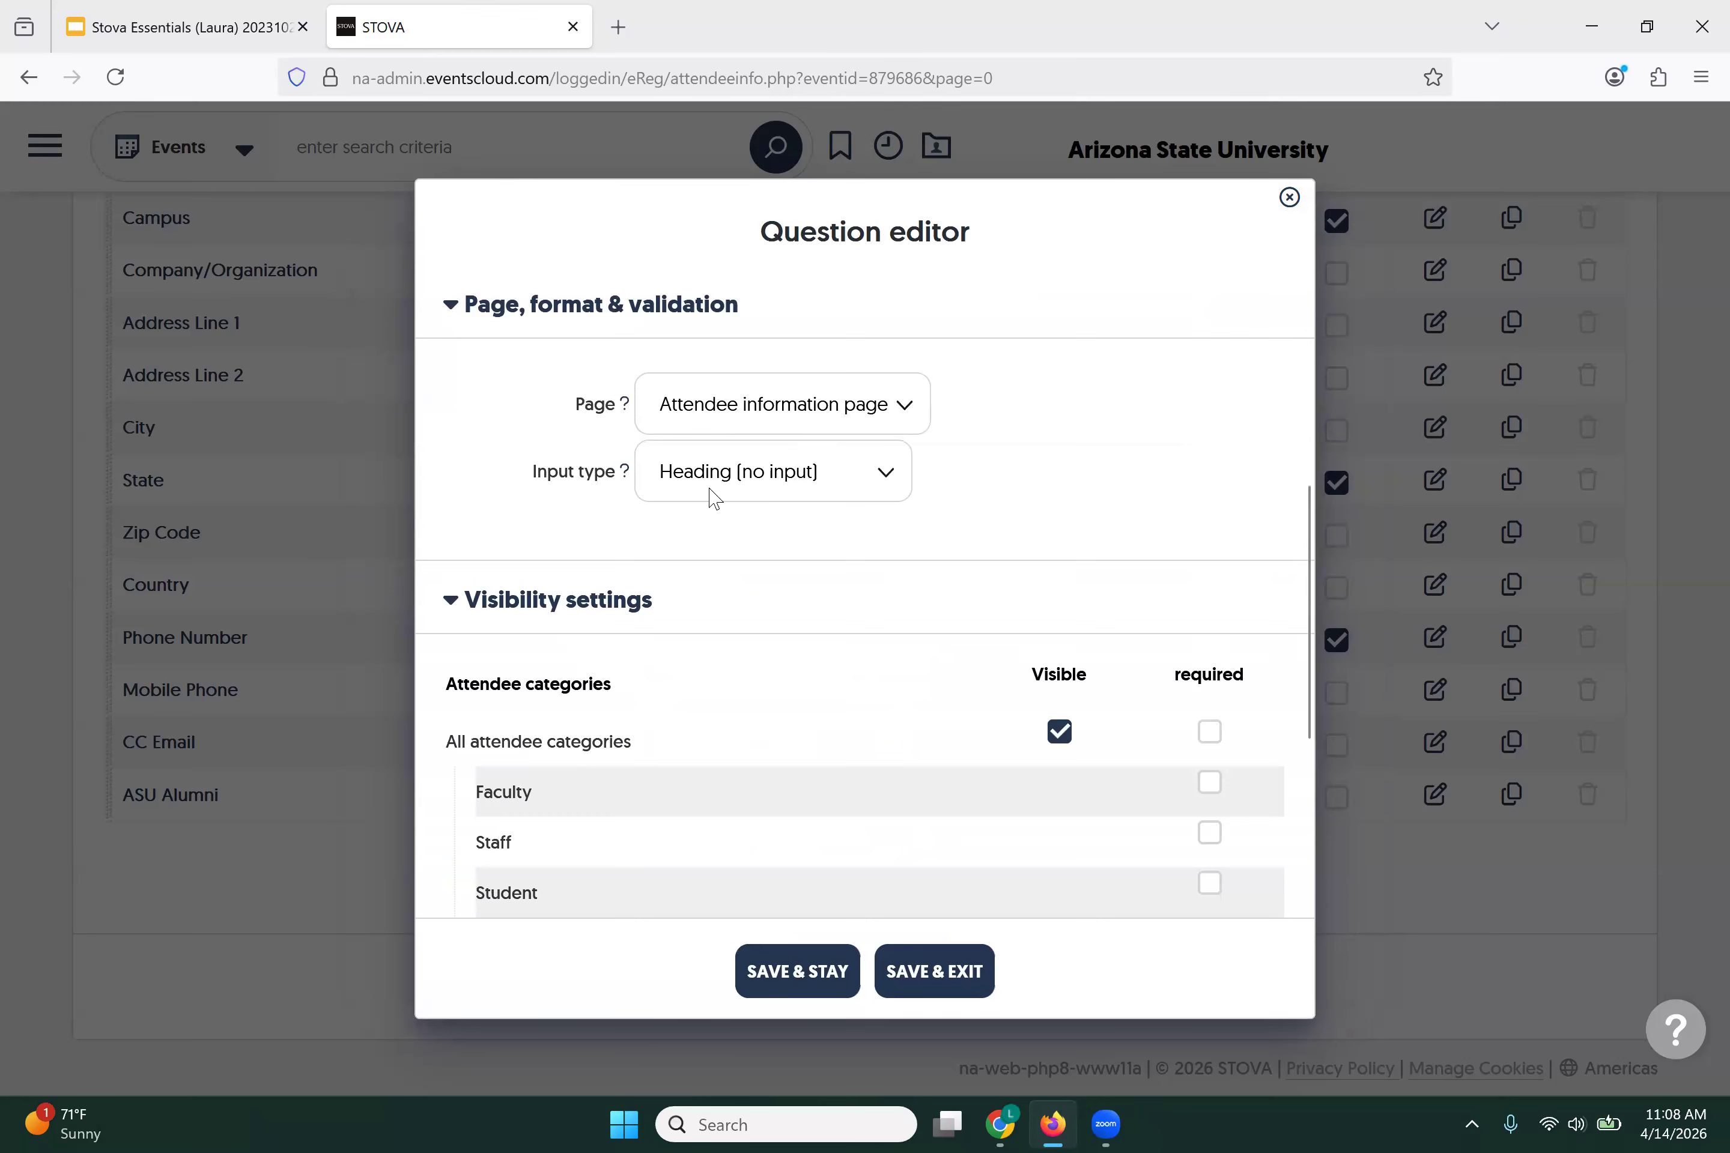
Step: Set the Dietary Restrictions question's input type to Multiple checkboxes
{"action": "left_click", "coordinate": [821, 494]}
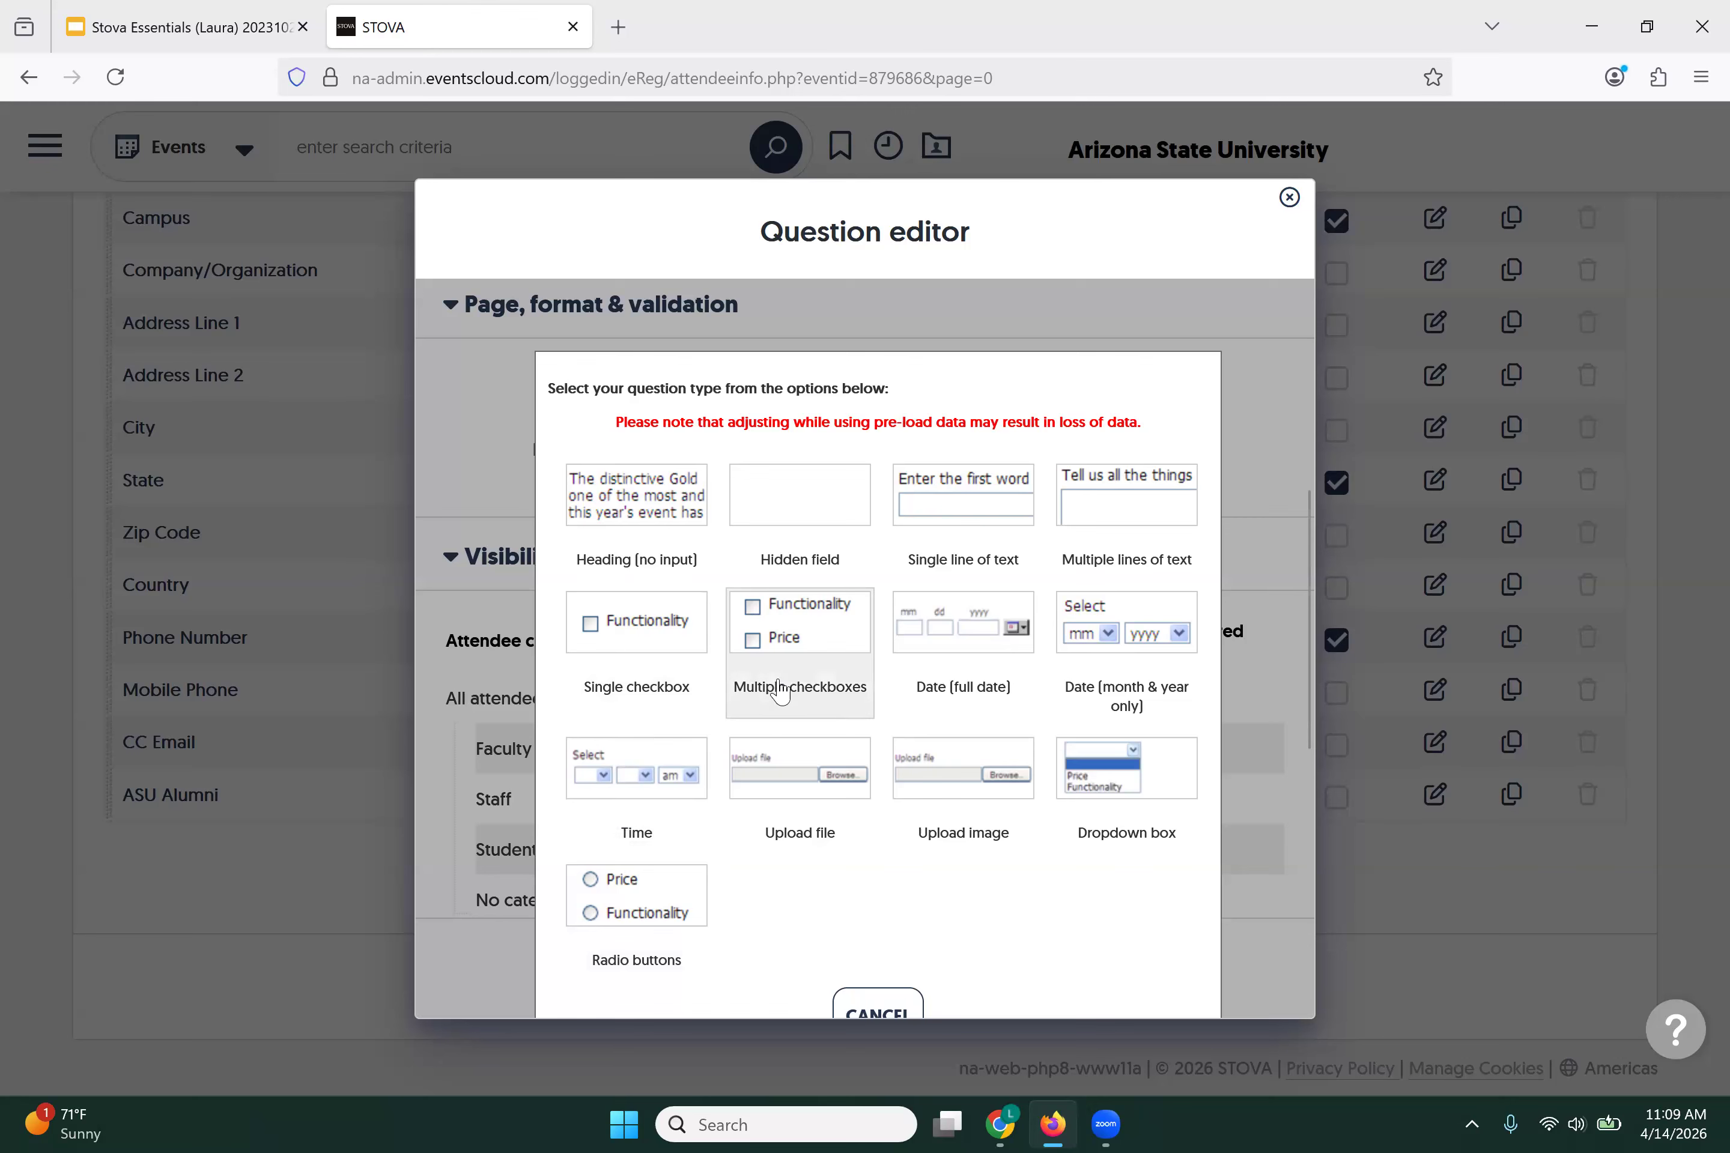
{"action": "left_click", "coordinate": [790, 633]}
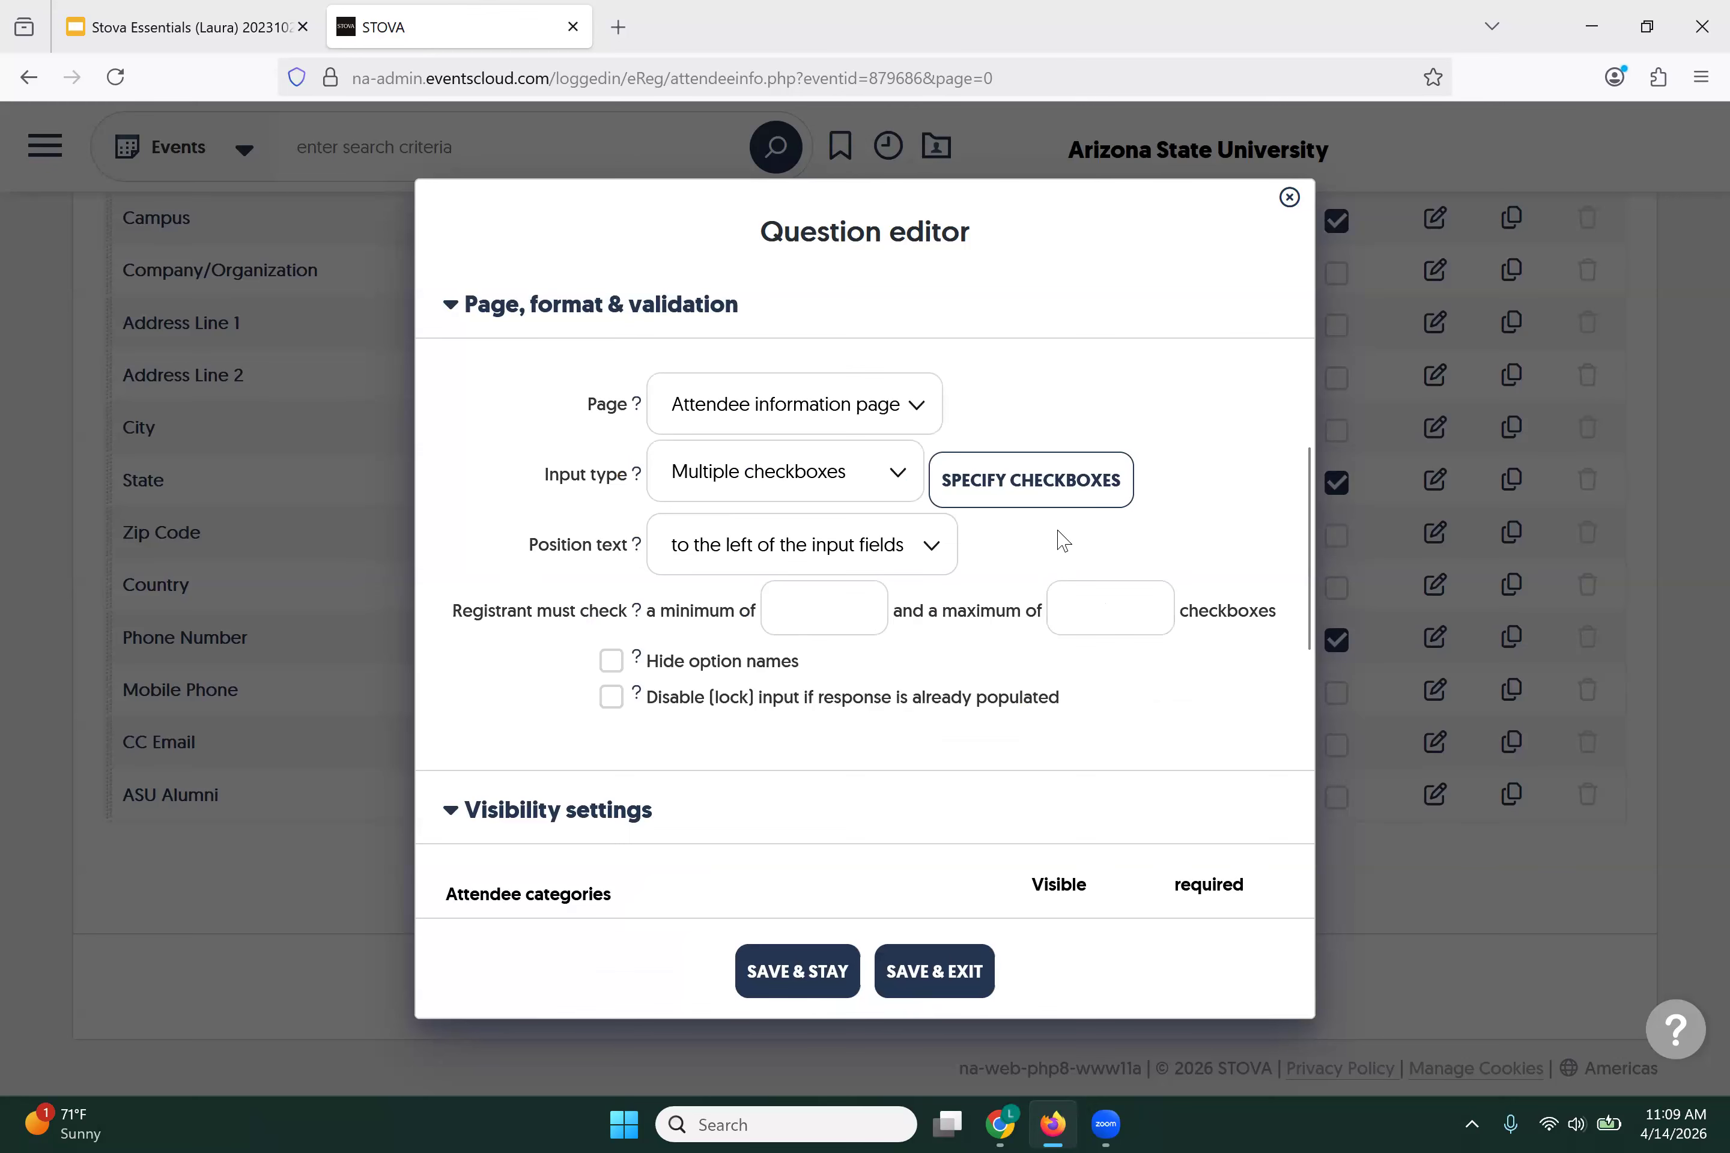
Step: Add Vegetarian, Vegan and Gluten Free as the first checkbox options
{"action": "left_click", "coordinate": [1052, 490]}
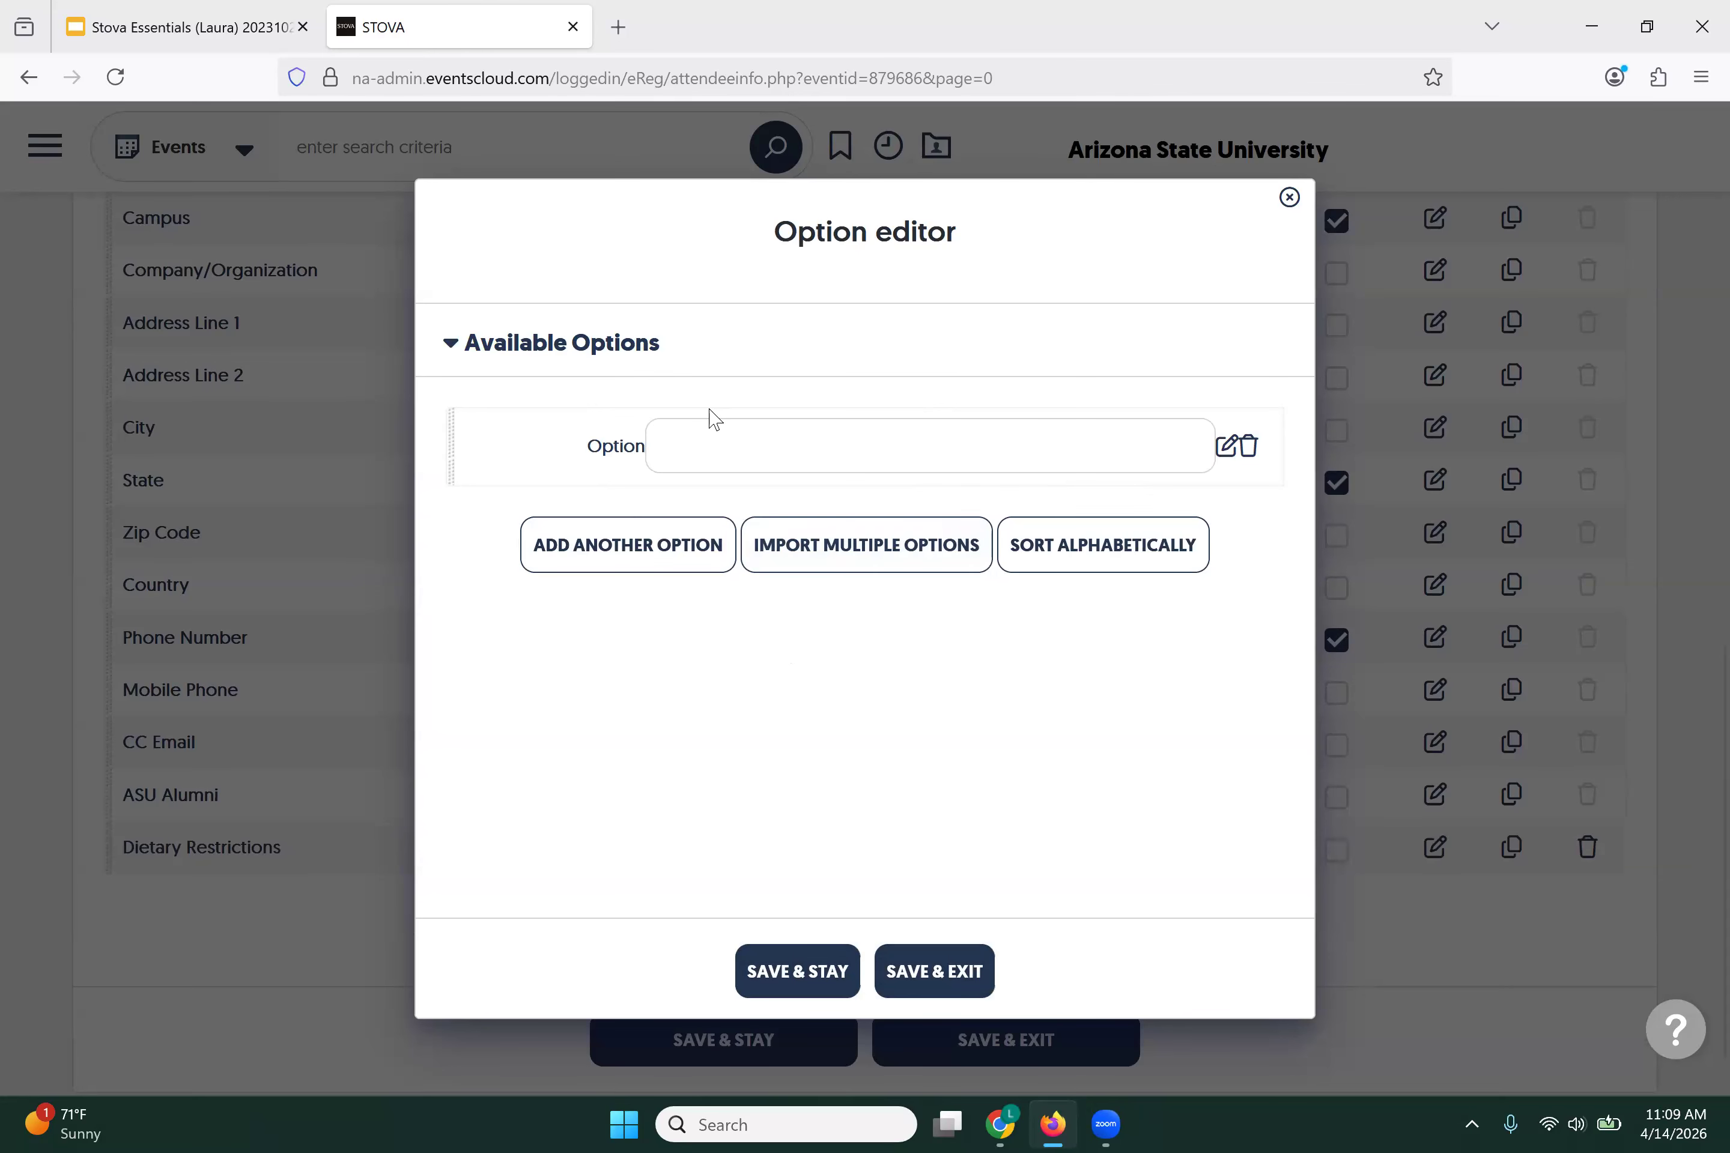
{"action": "type", "text": "V"}
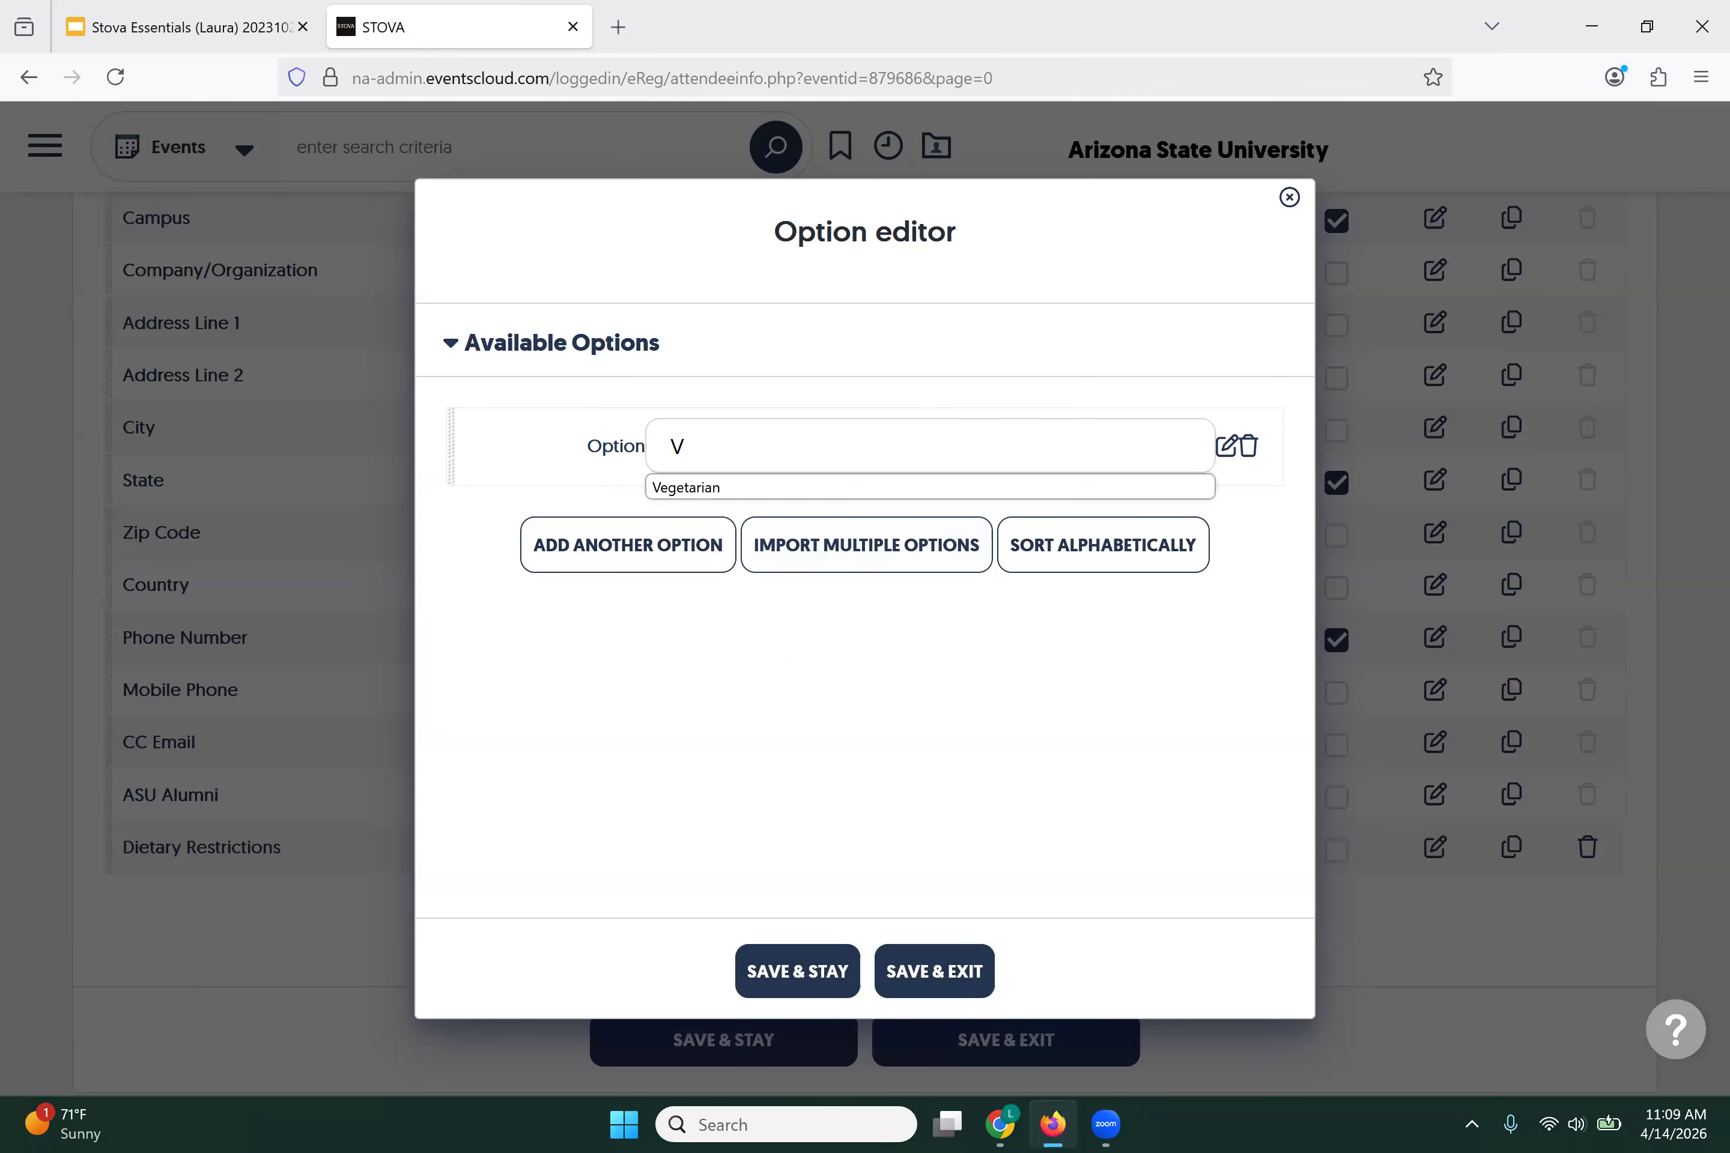
{"action": "left_click", "coordinate": [695, 490]}
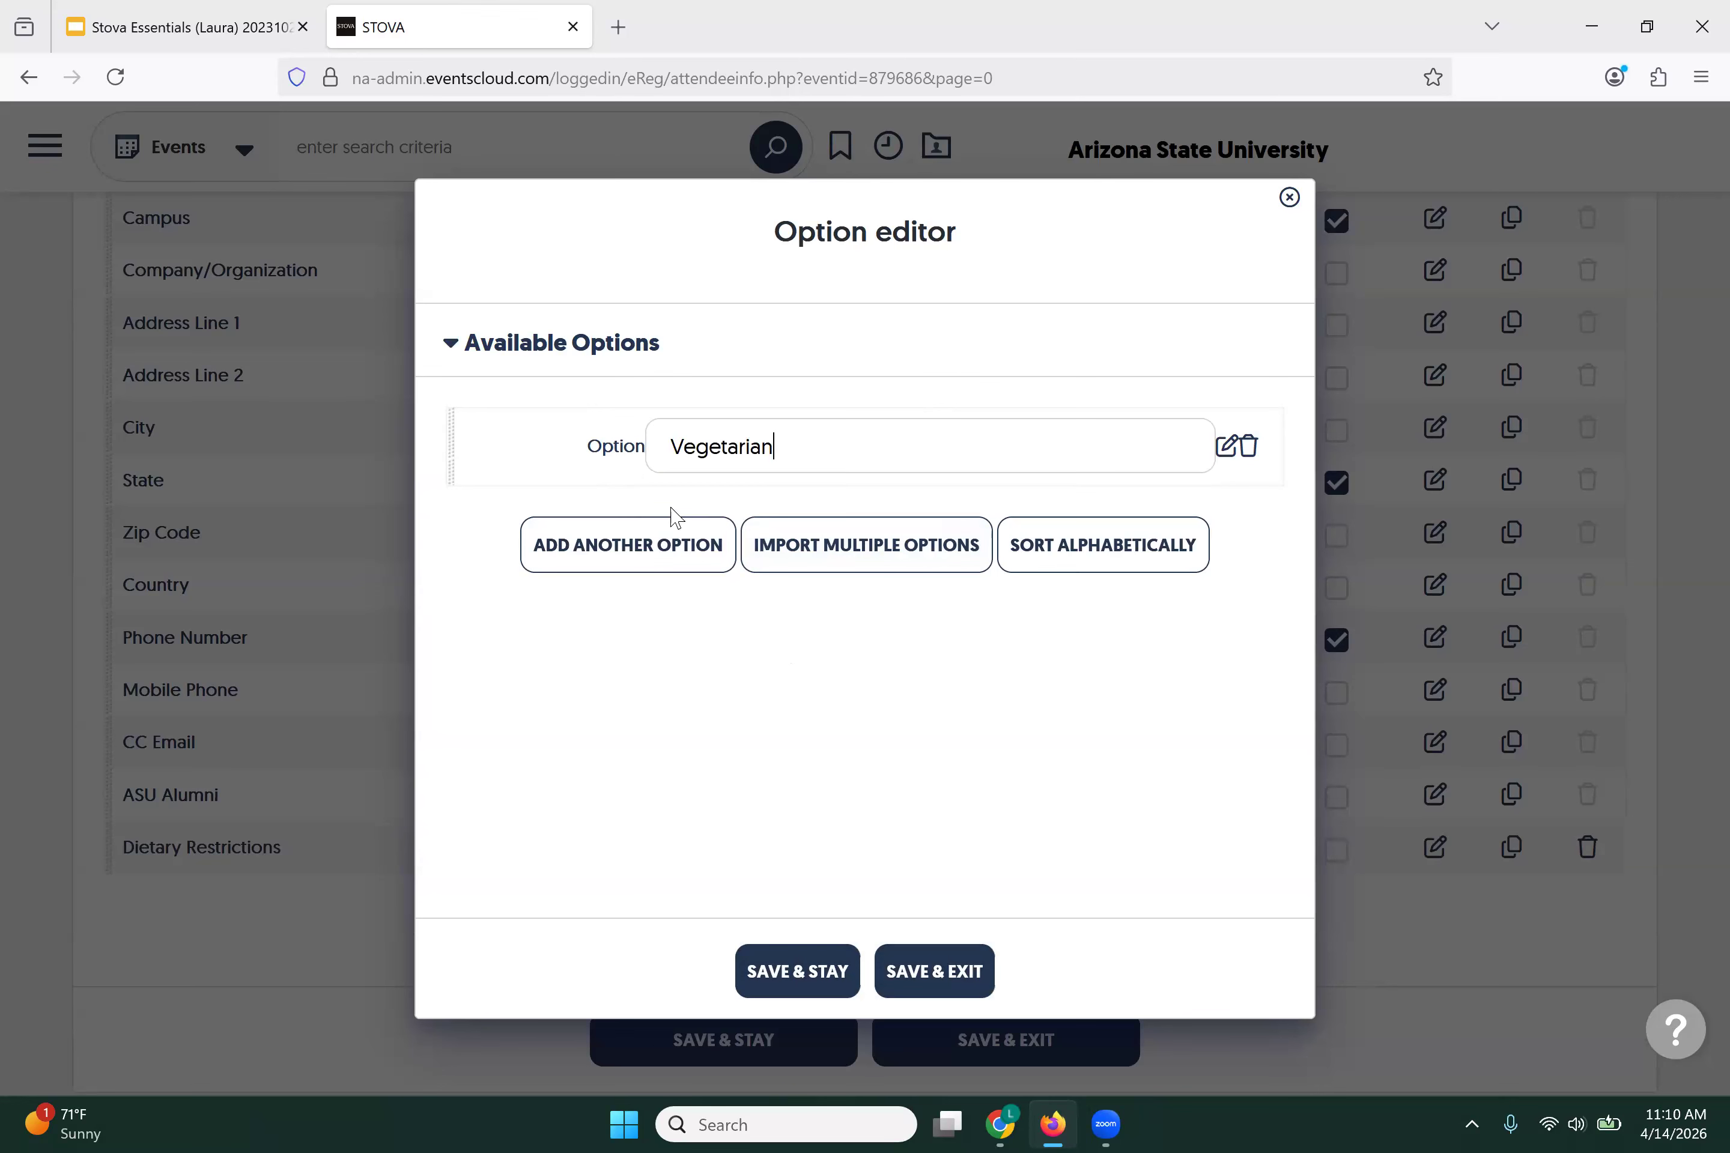
{"action": "left_click", "coordinate": [653, 549]}
{"action": "left_click", "coordinate": [675, 521]}
{"action": "type", "text": "V"}
{"action": "left_click", "coordinate": [679, 585]}
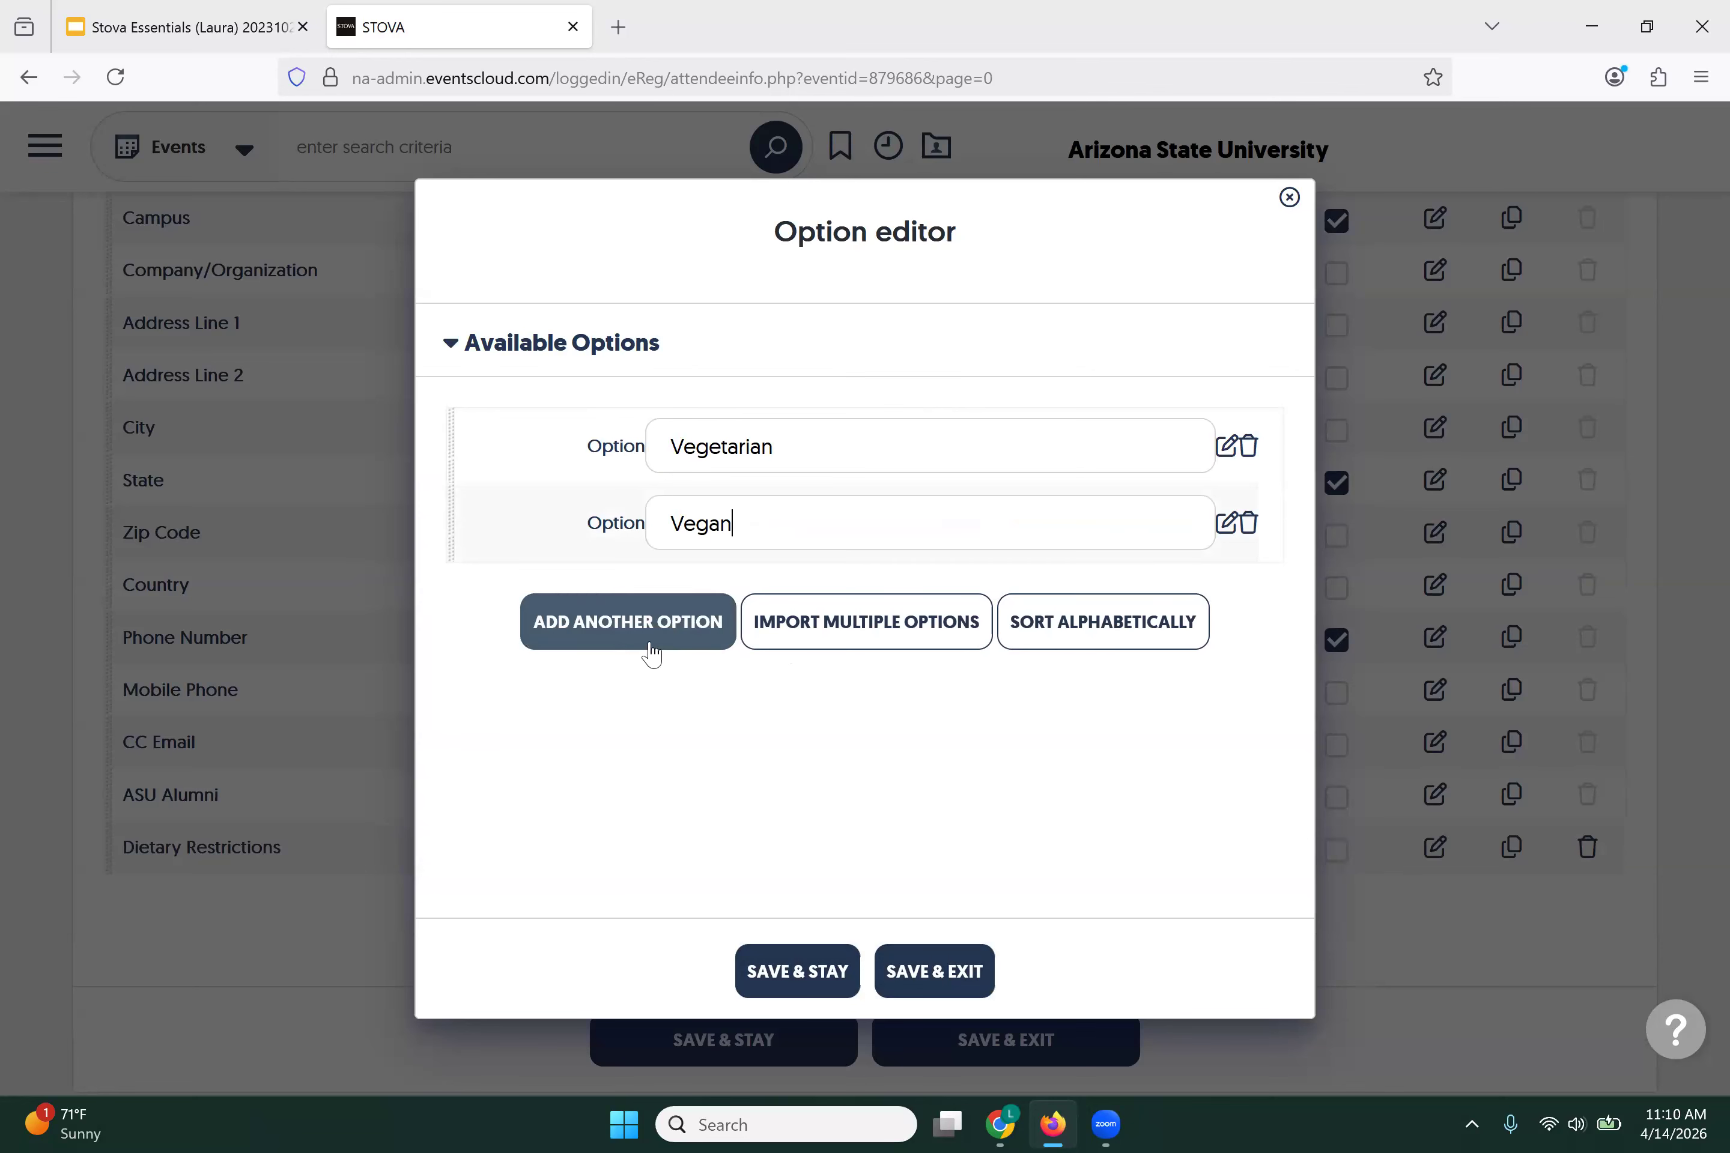
{"action": "left_click", "coordinate": [688, 599]}
{"action": "type", "text": "G"}
{"action": "left_click", "coordinate": [692, 642]}
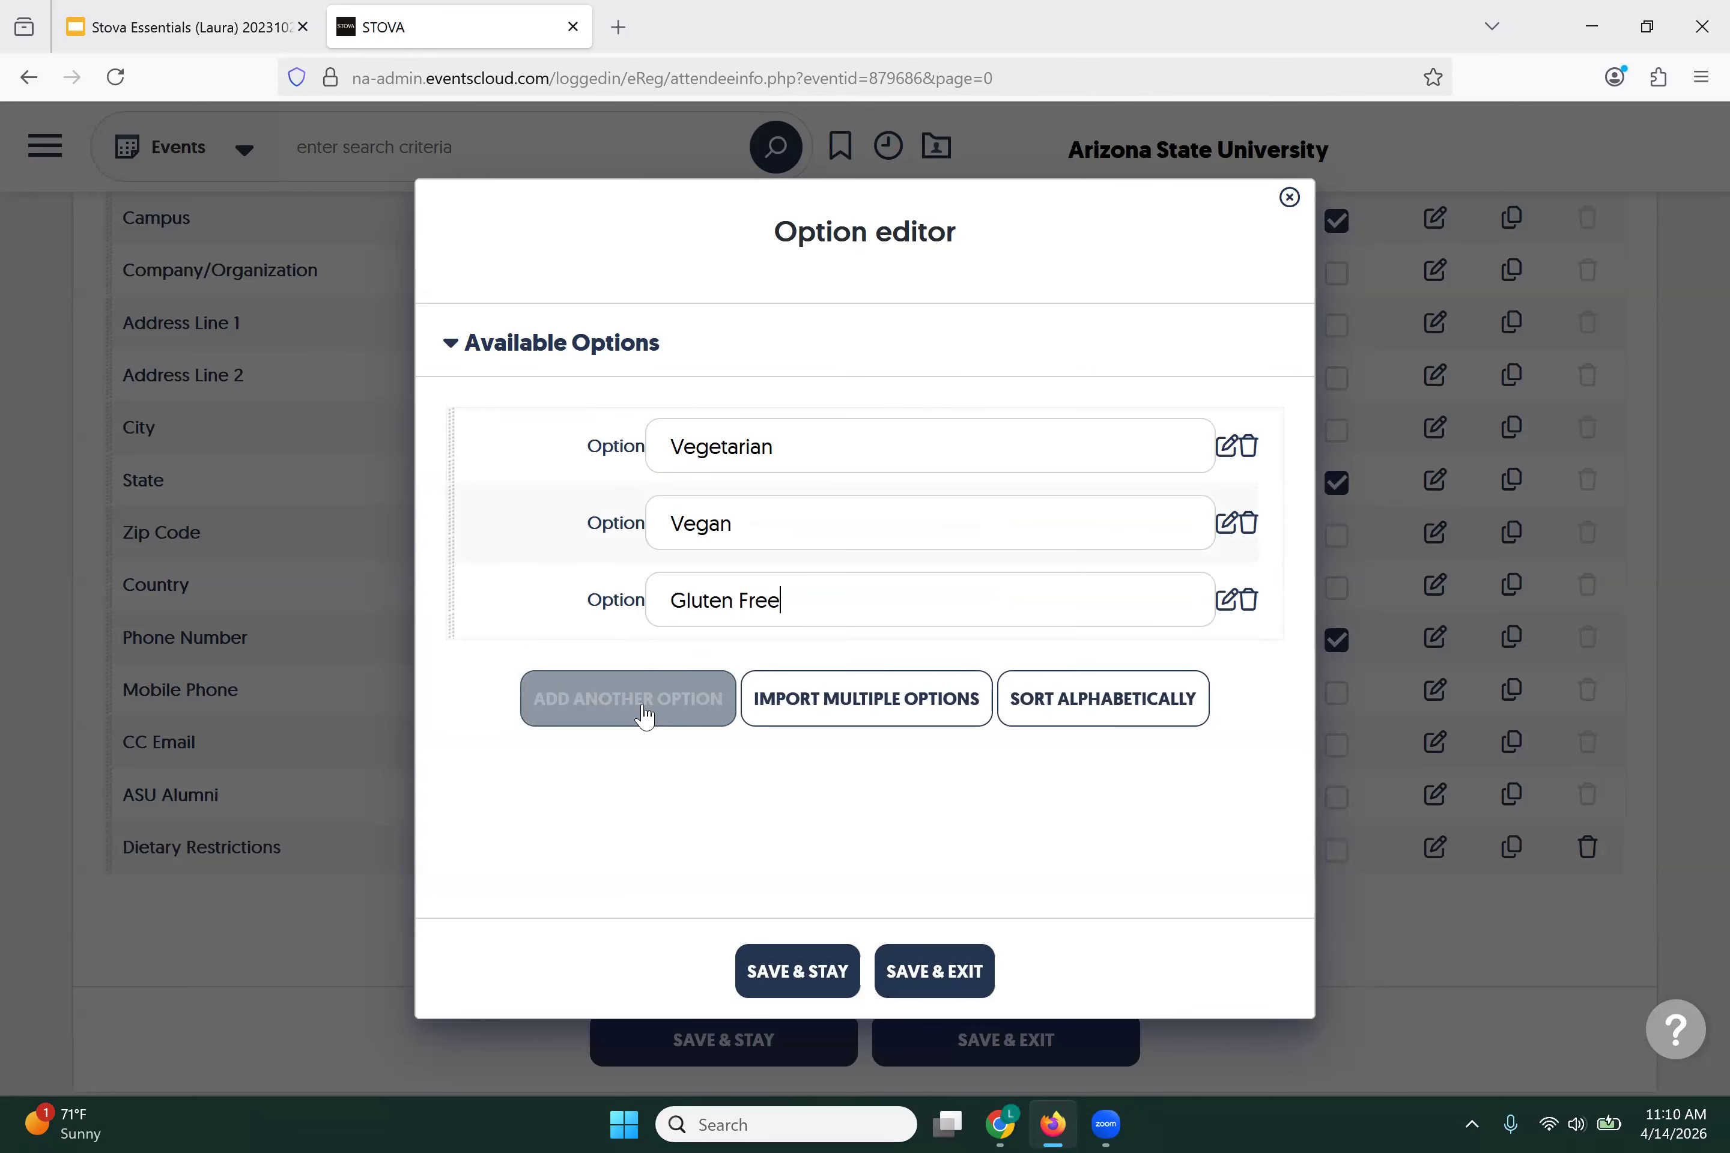
Step: Add Religious Exception and N/A options, then save the options and the question
{"action": "left_click", "coordinate": [645, 713]}
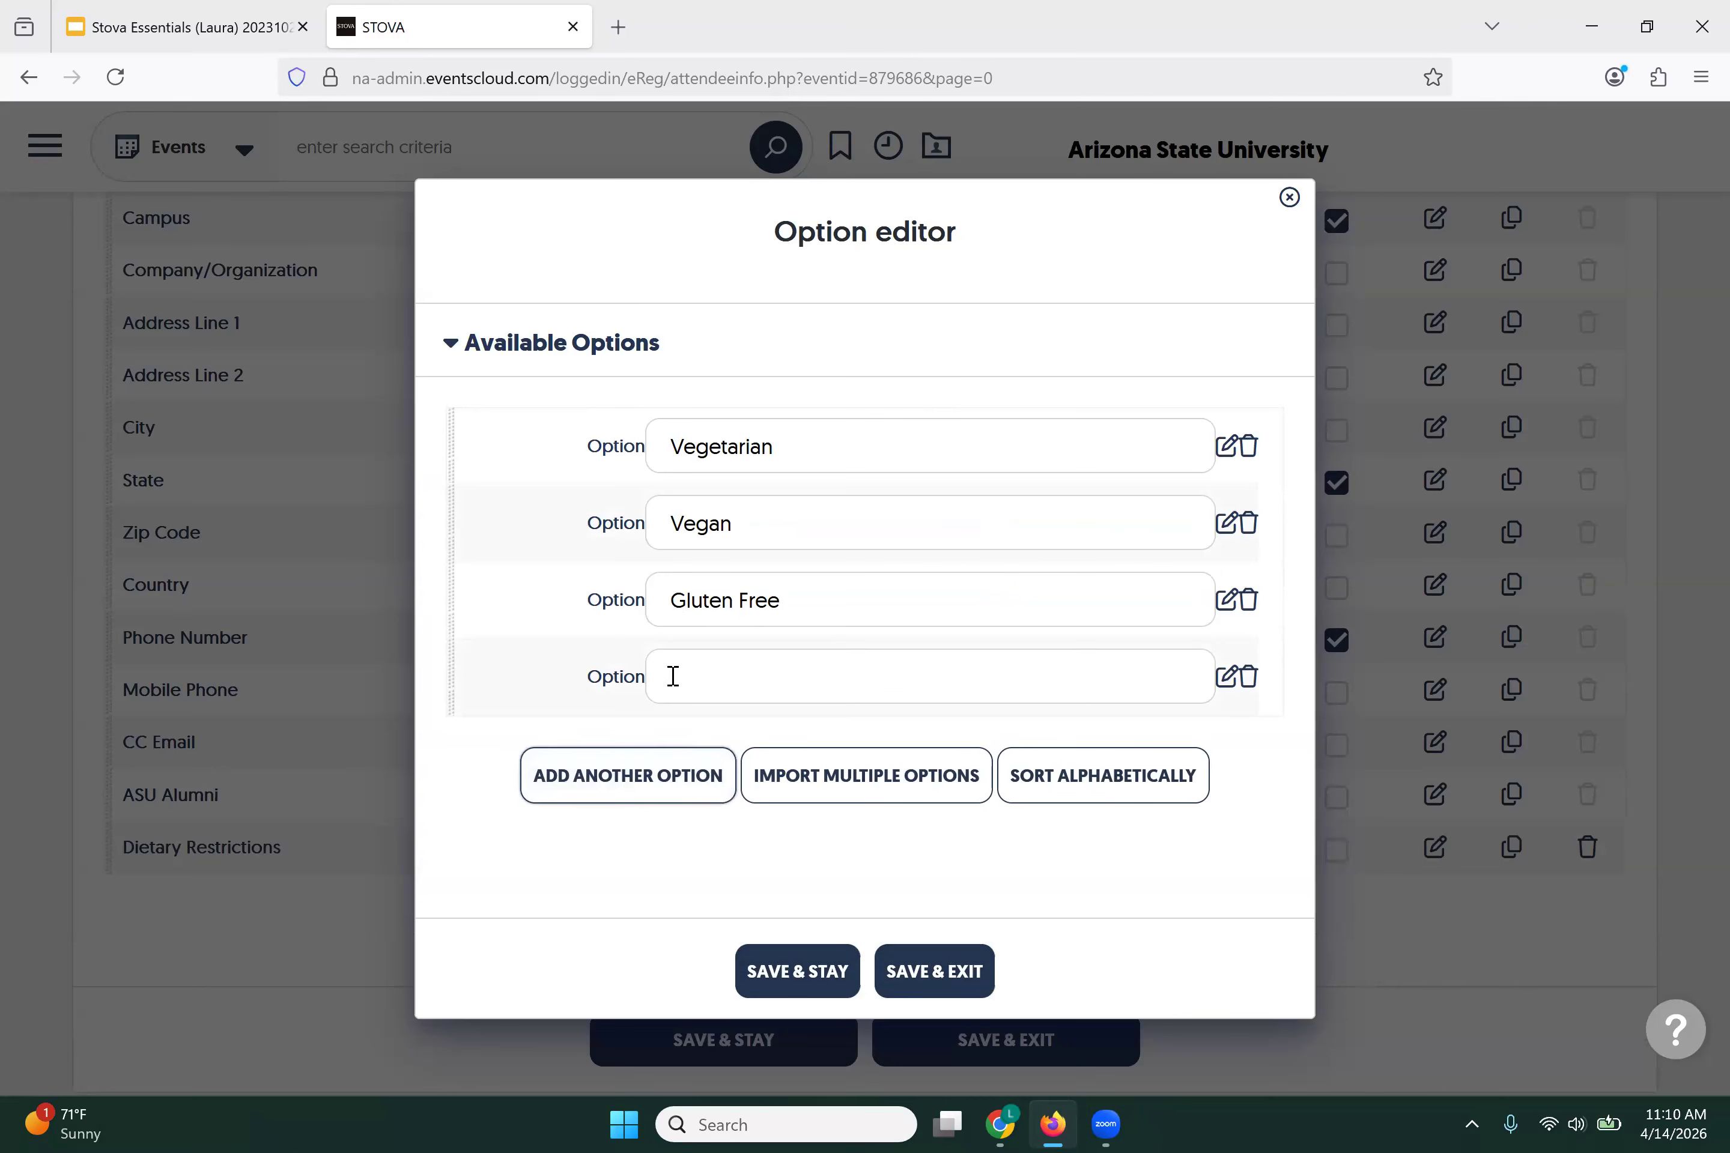
{"action": "type", "text": "F"}
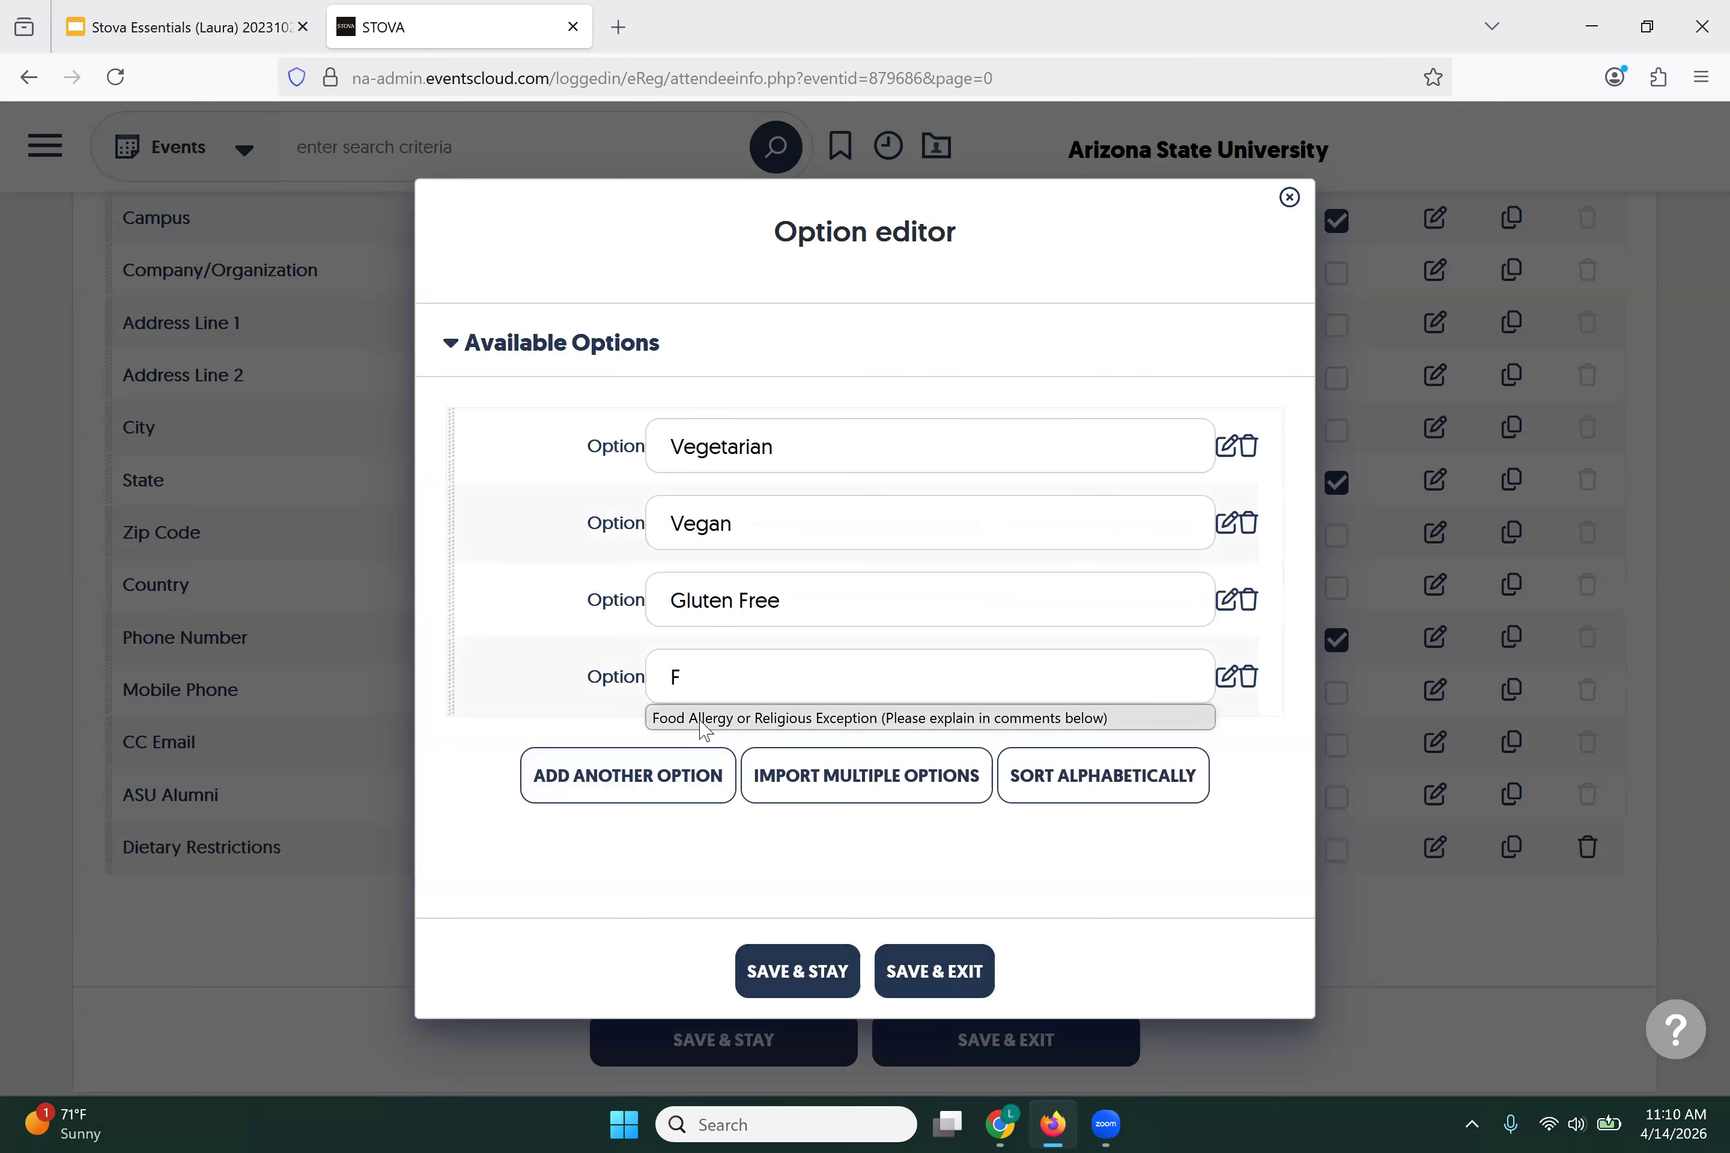
{"action": "left_click", "coordinate": [704, 719]}
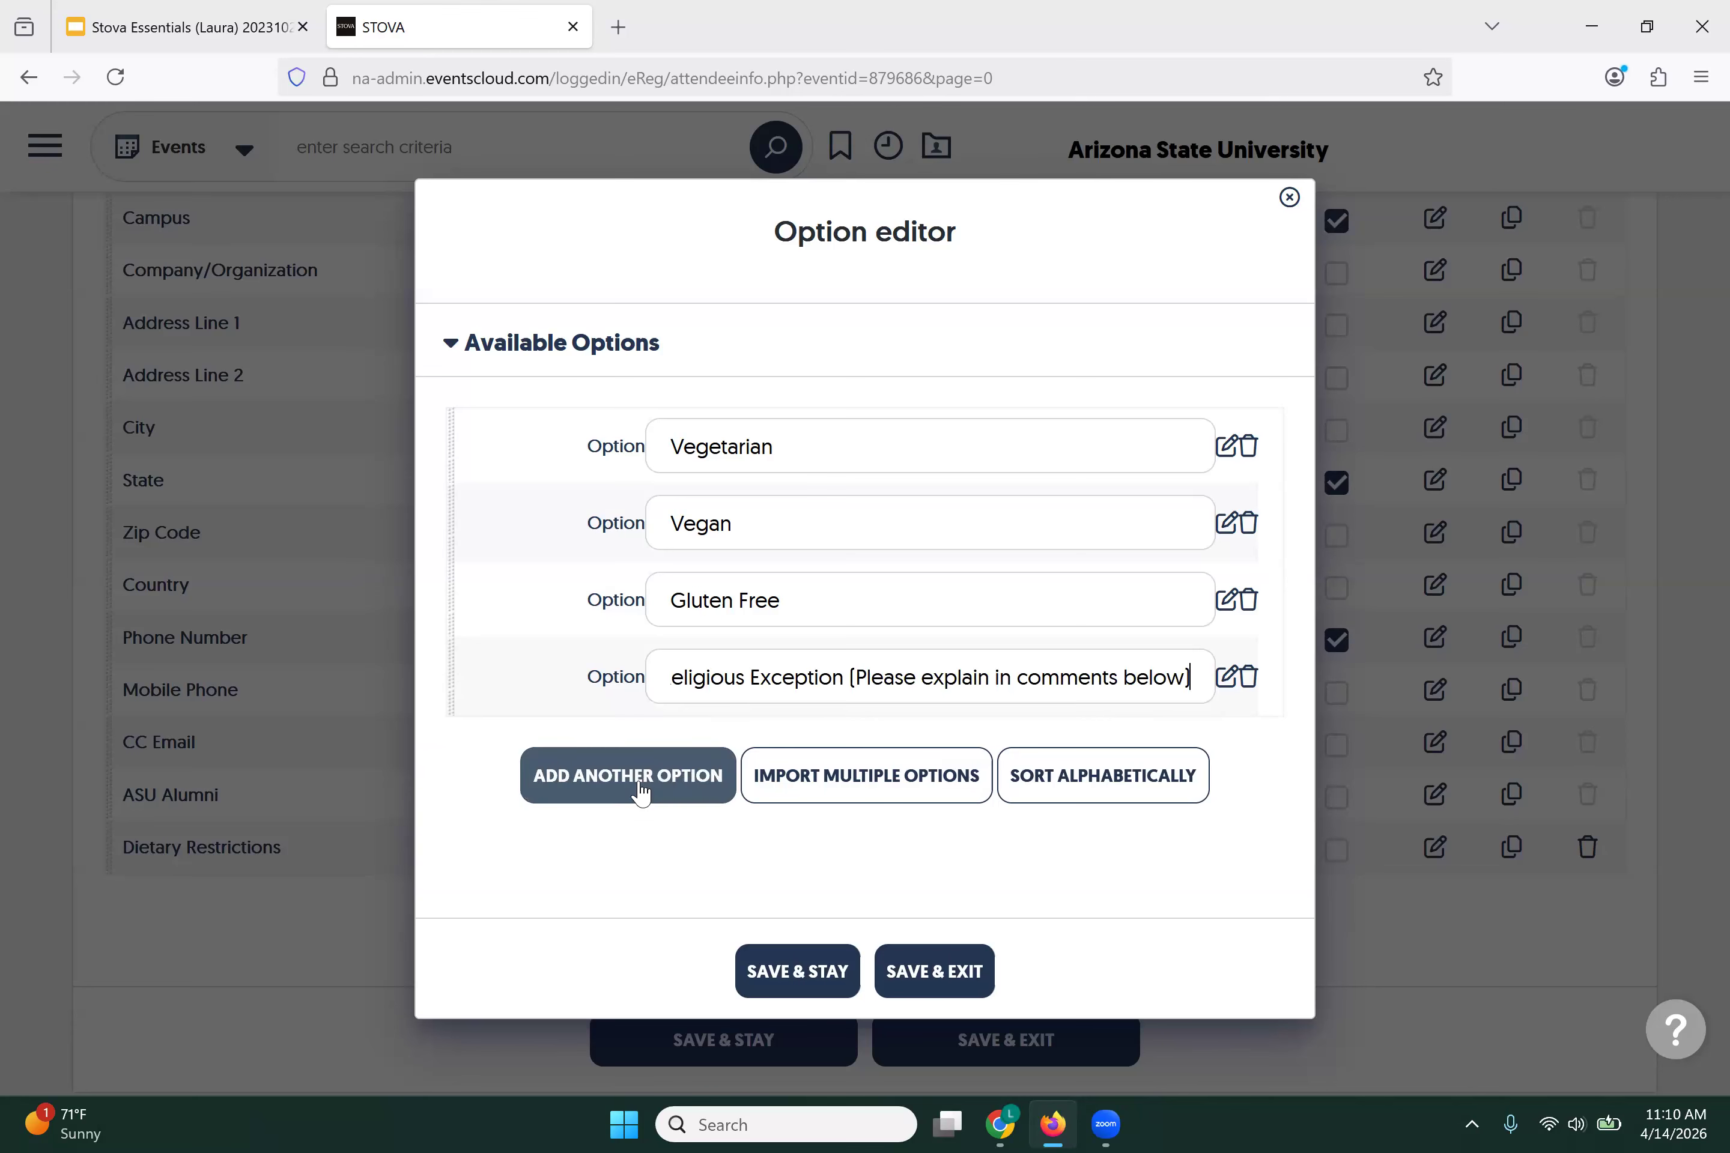
{"action": "left_click", "coordinate": [638, 789]}
{"action": "left_click", "coordinate": [698, 746]}
{"action": "type", "text": "N"}
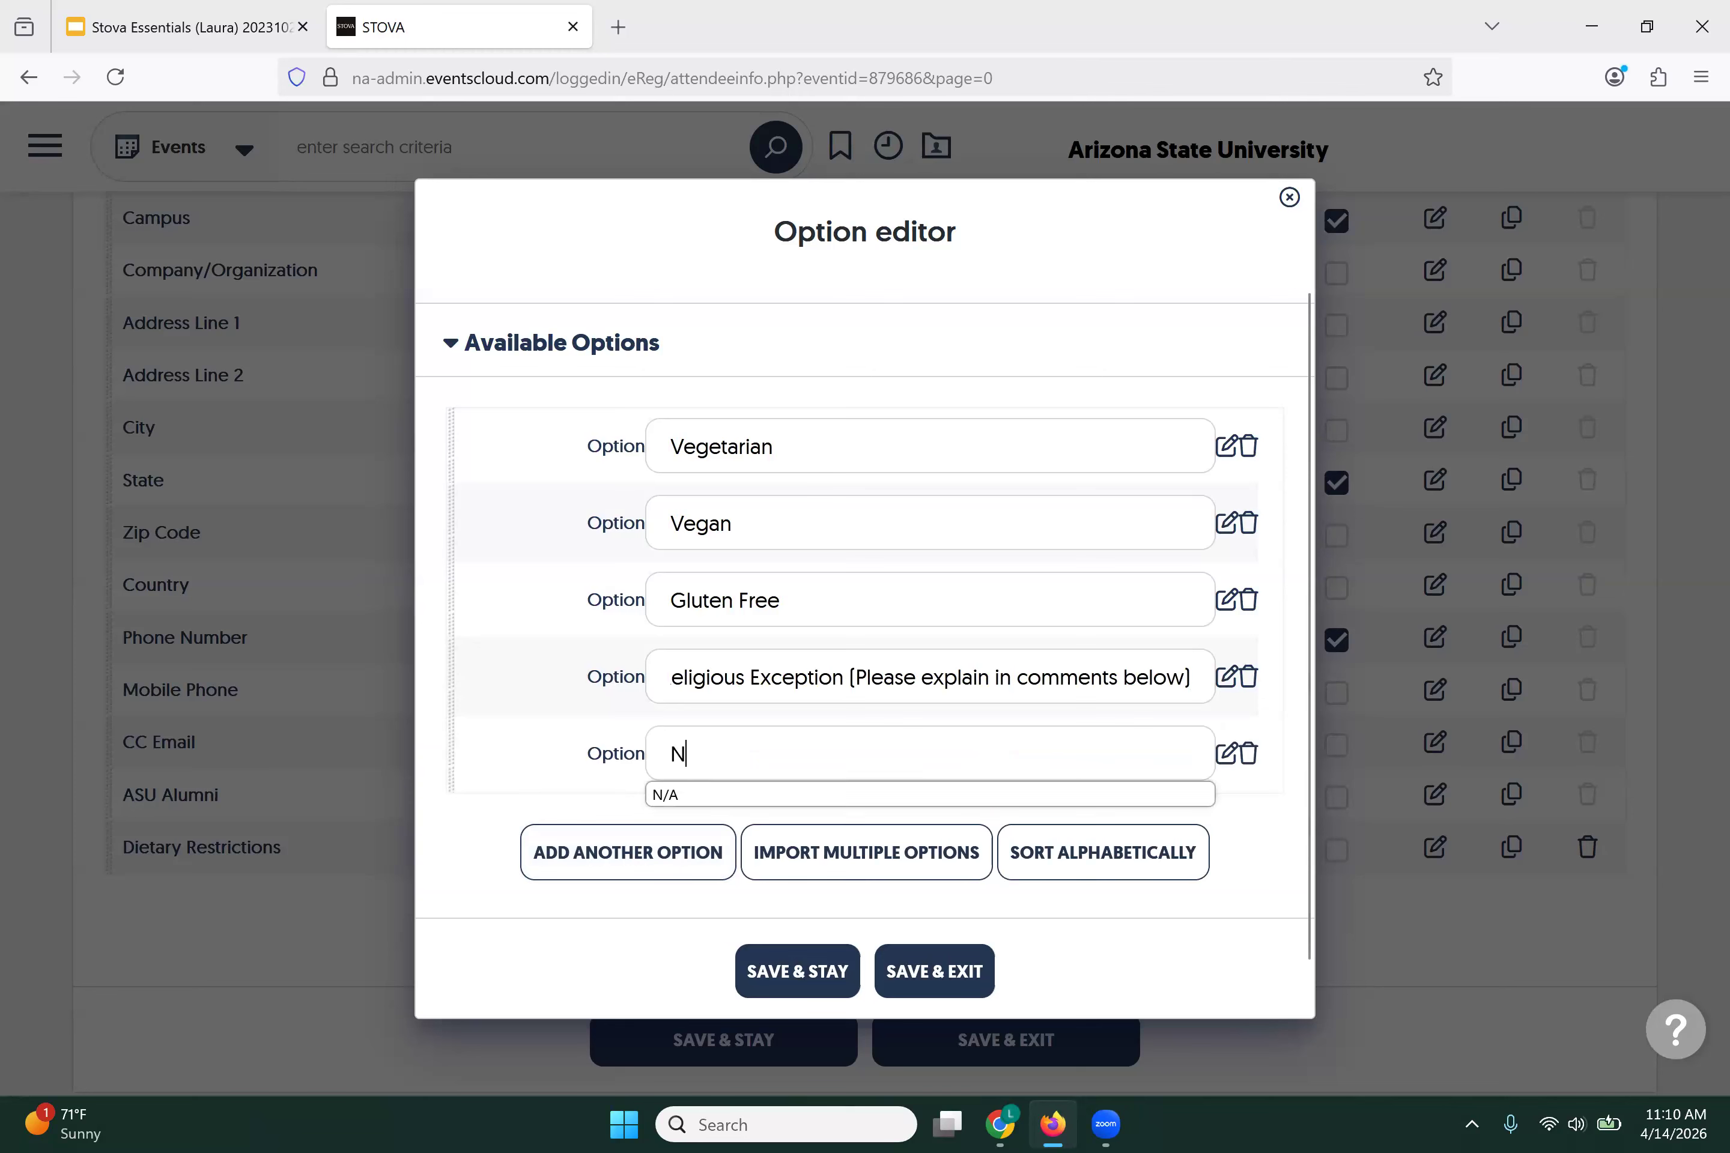
{"action": "left_click", "coordinate": [663, 795]}
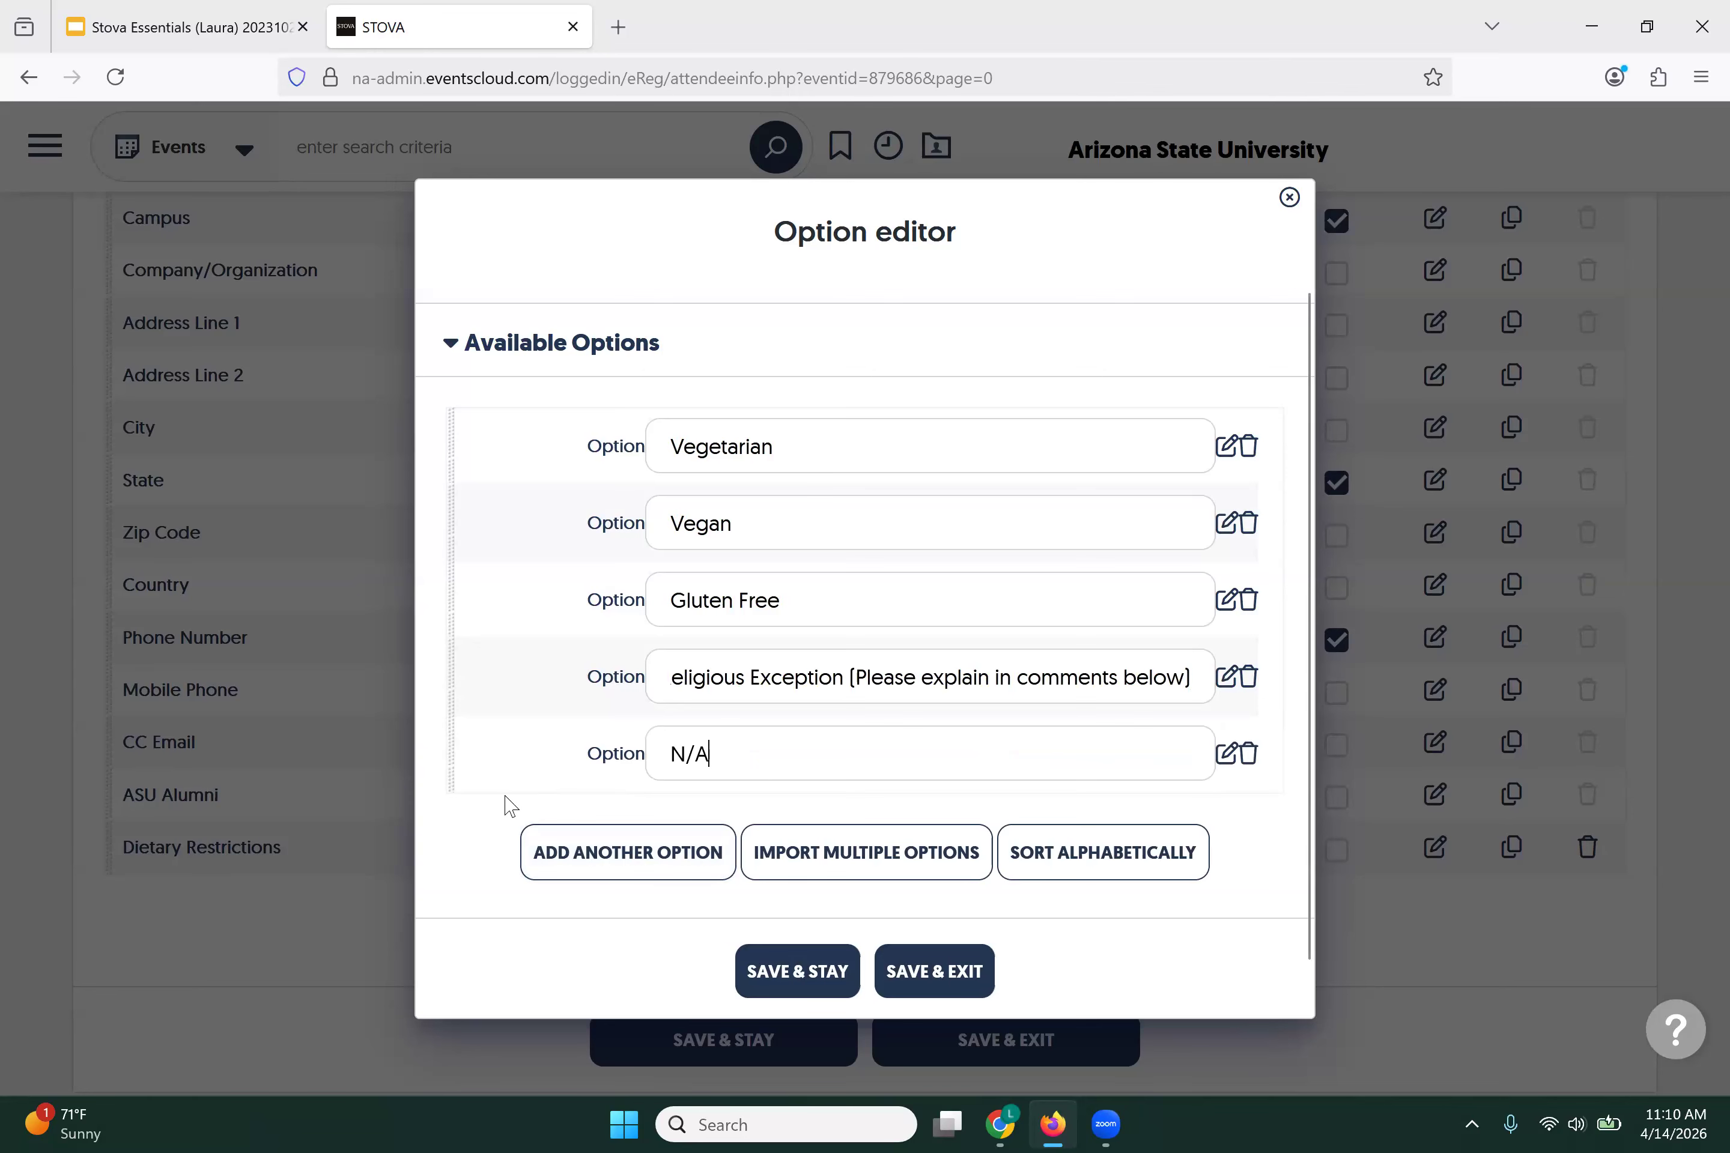
{"action": "left_click_drag", "start_coordinate": [461, 787], "coordinate": [399, 413]}
{"action": "left_click_drag", "start_coordinate": [422, 541], "coordinate": [395, 979]}
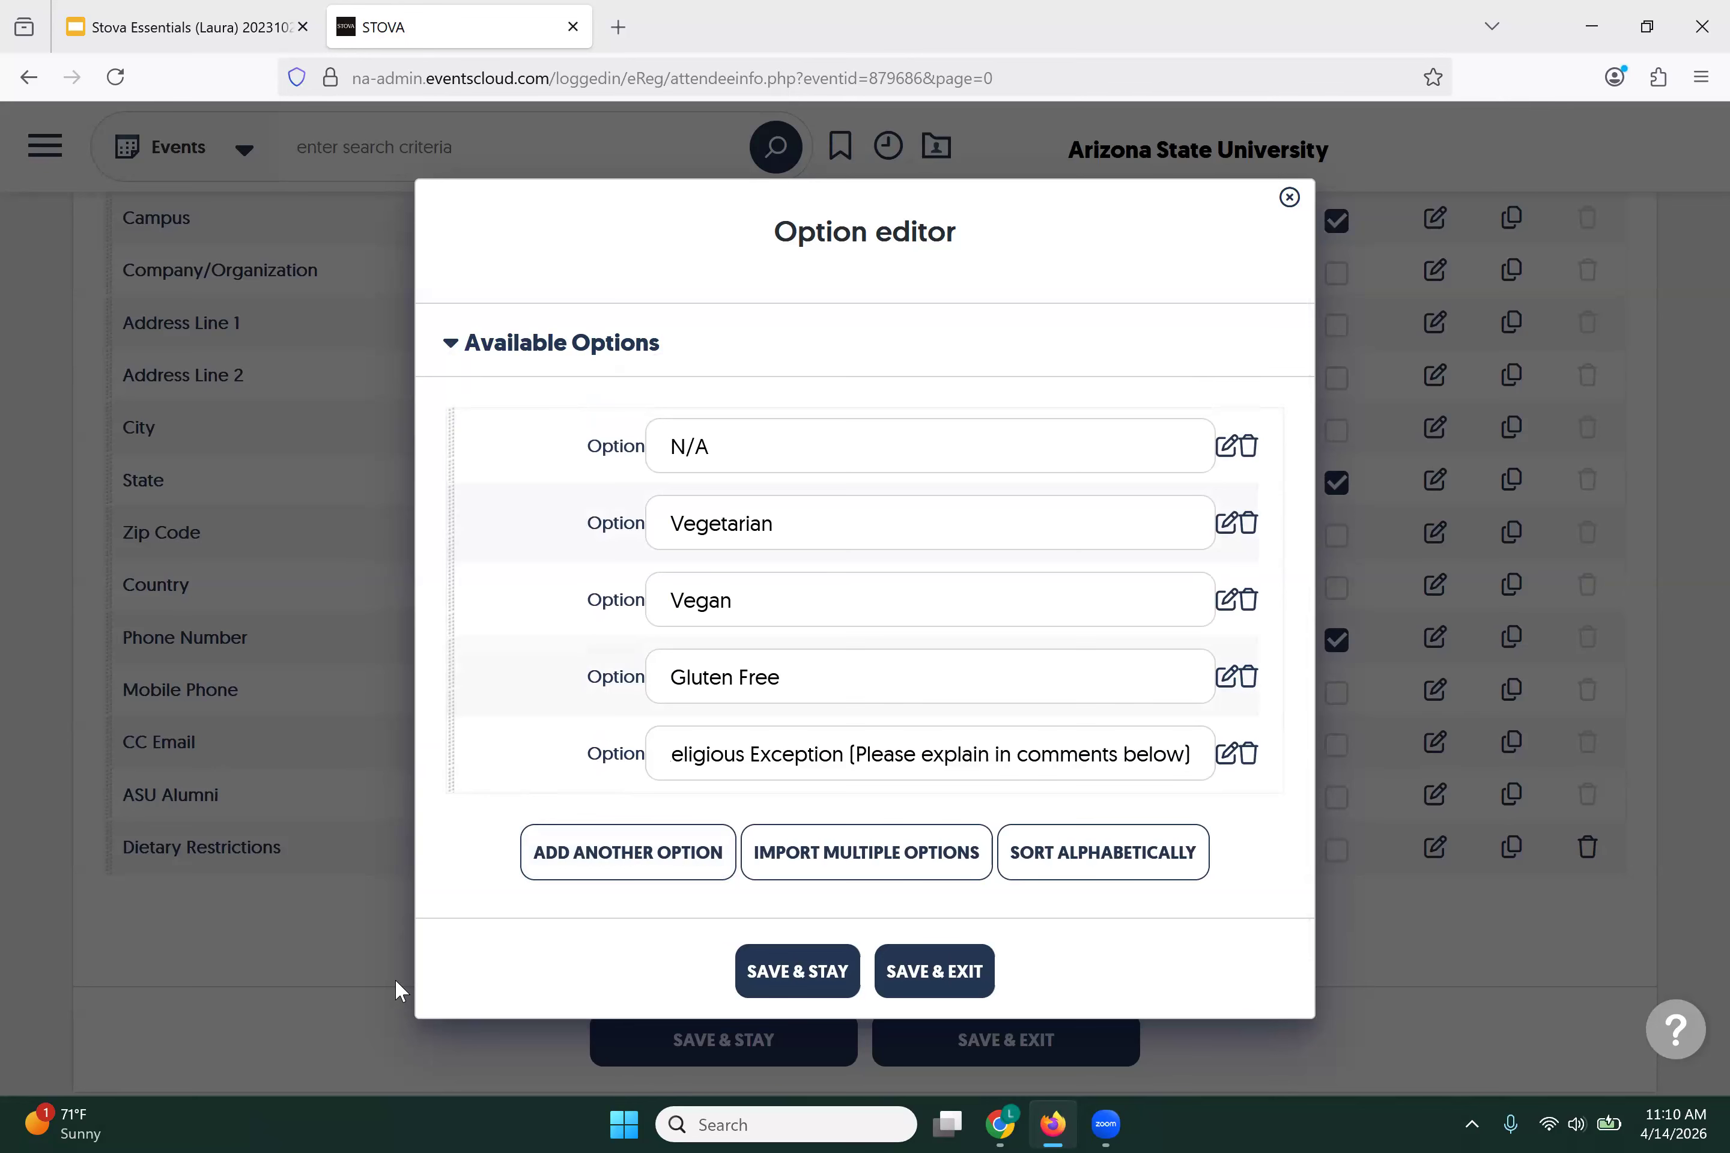
{"action": "left_click", "coordinate": [935, 972]}
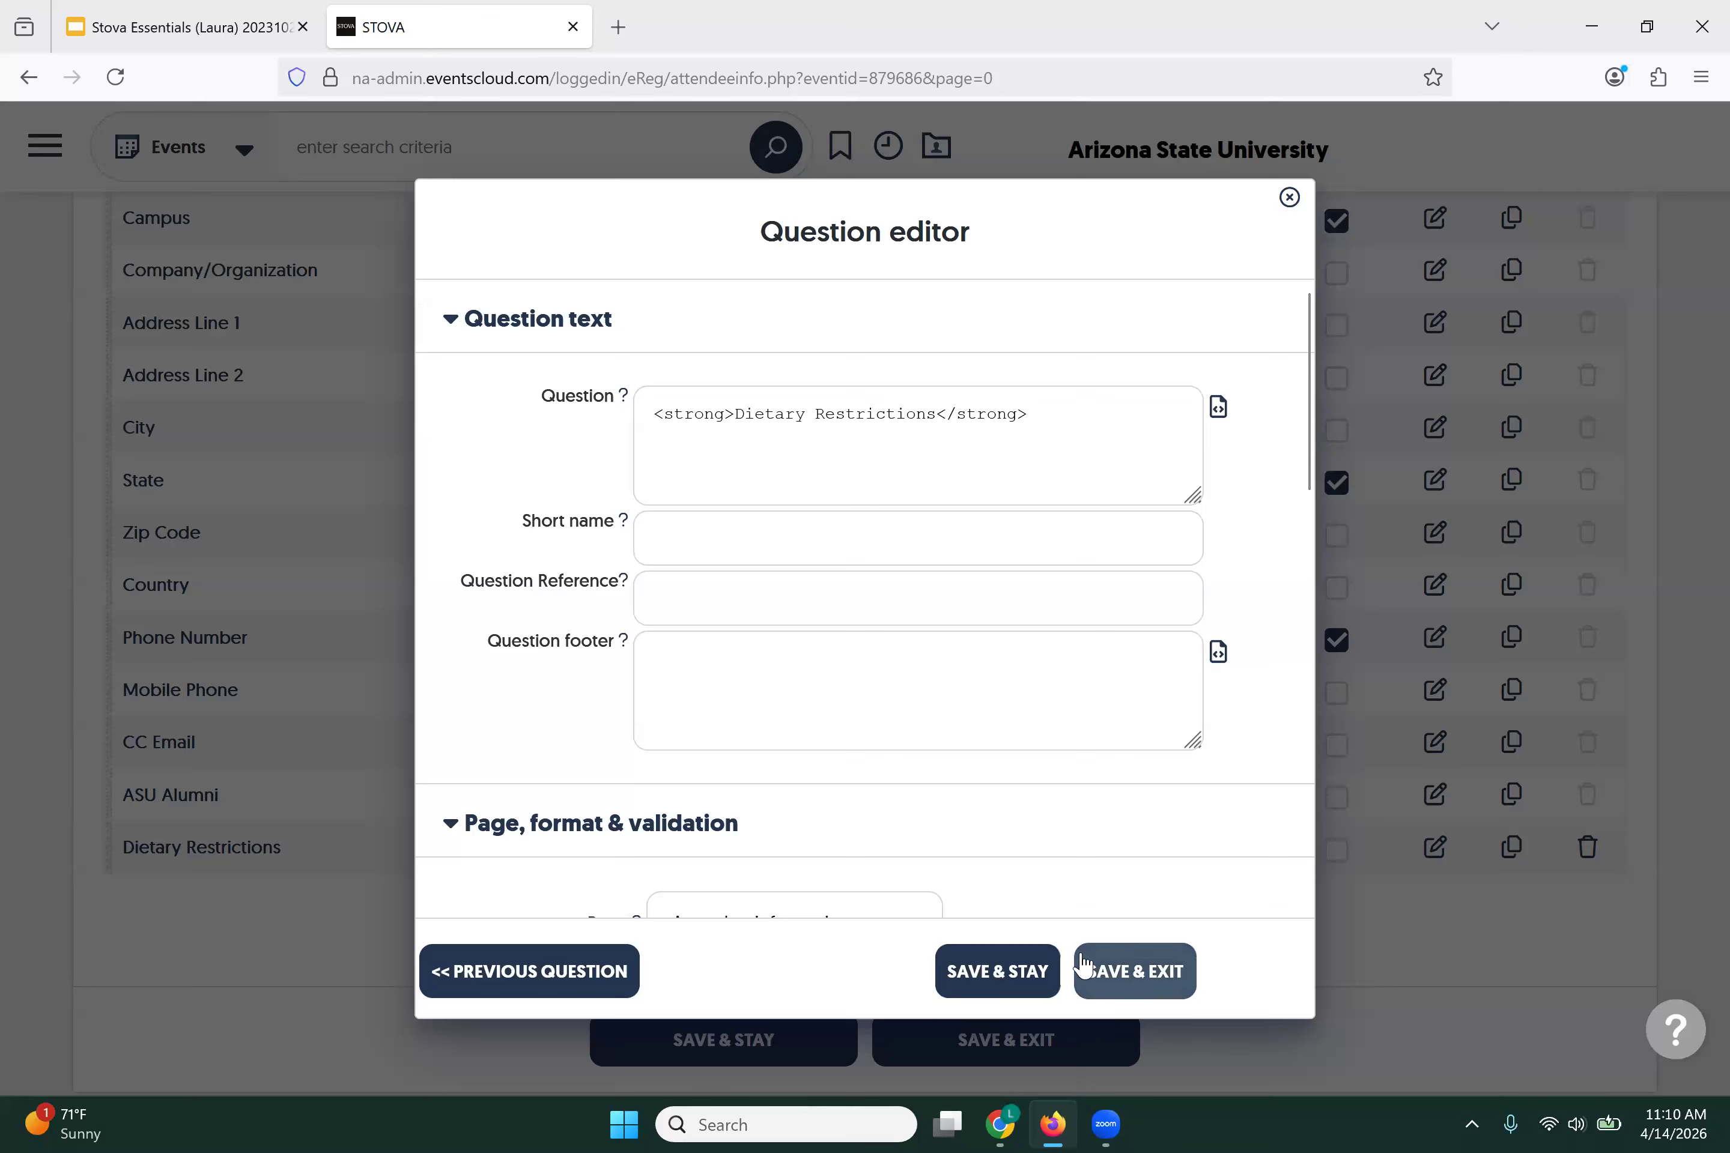
{"action": "left_click", "coordinate": [1120, 972]}
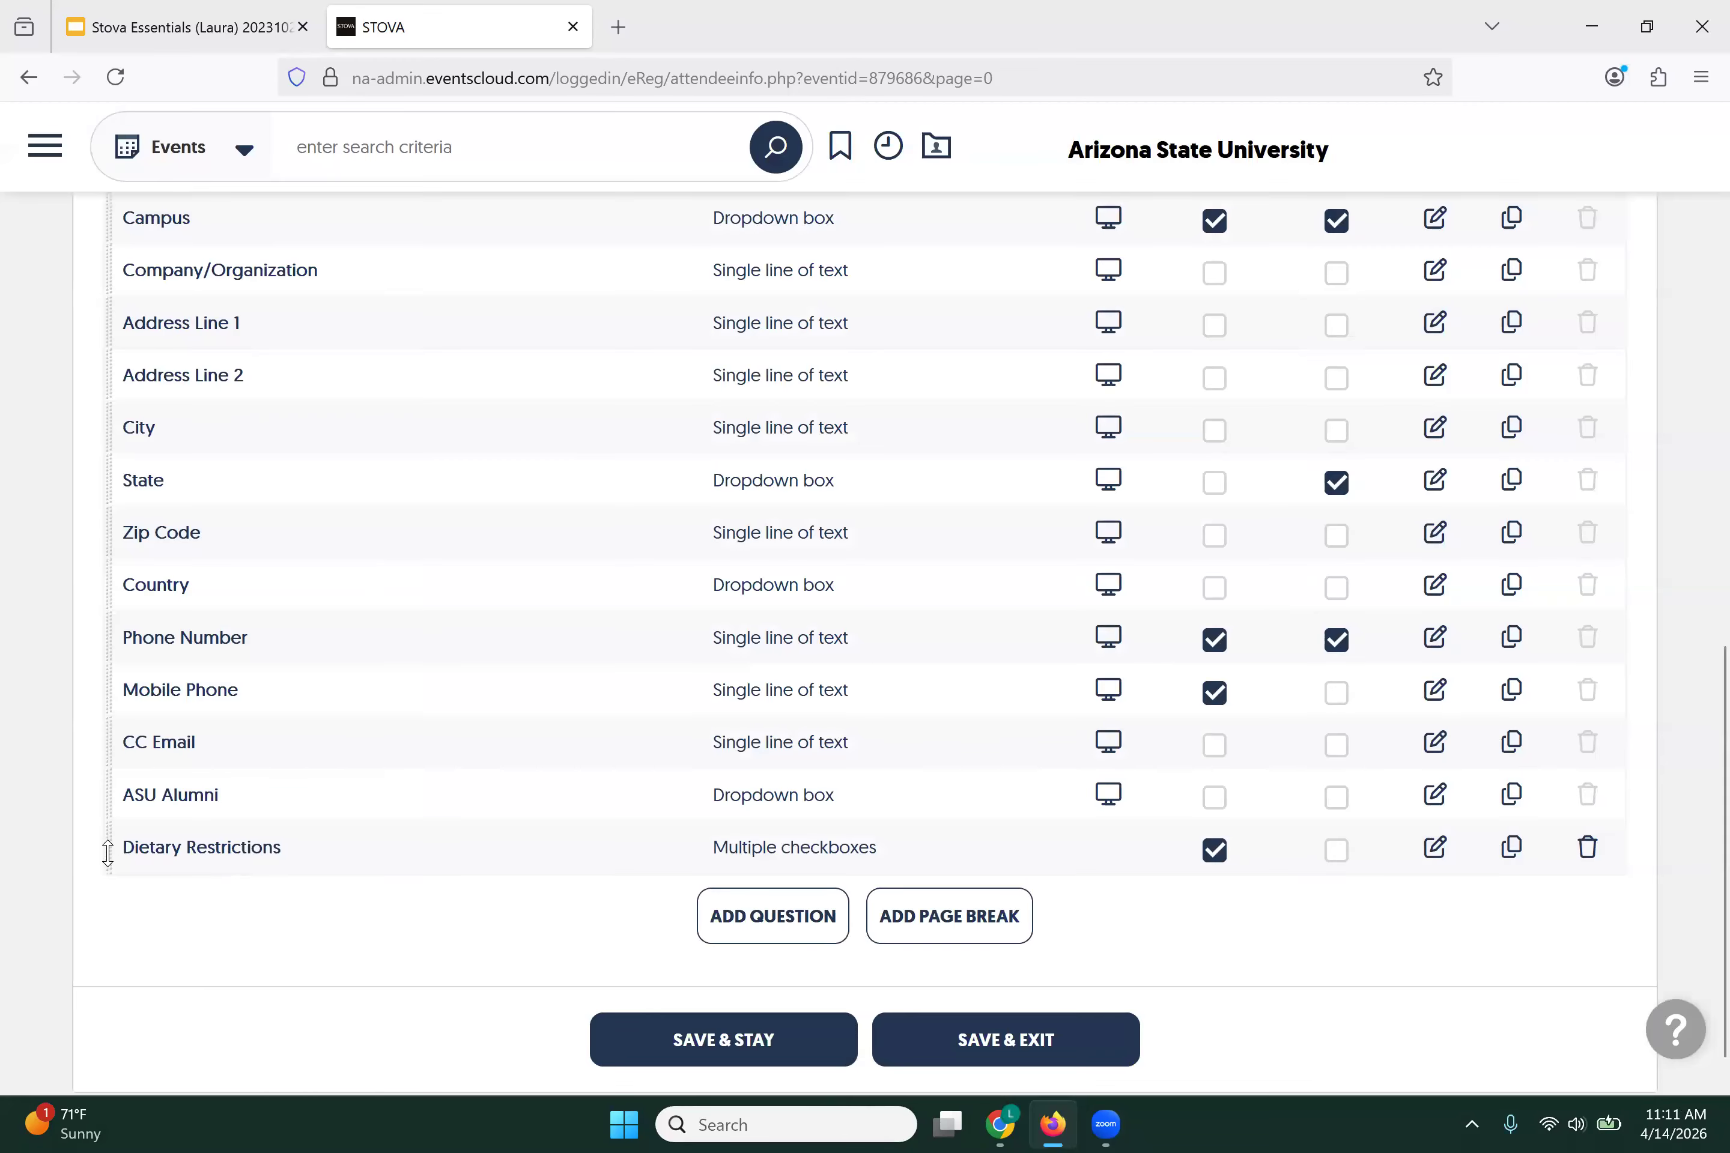
Step: Drag the Dietary Restrictions row up, dropping it between Phone Number and Mobile Phone
{"action": "left_click_drag", "start_coordinate": [107, 854], "coordinate": [108, 320]}
{"action": "left_click_drag", "start_coordinate": [107, 319], "coordinate": [115, 268]}
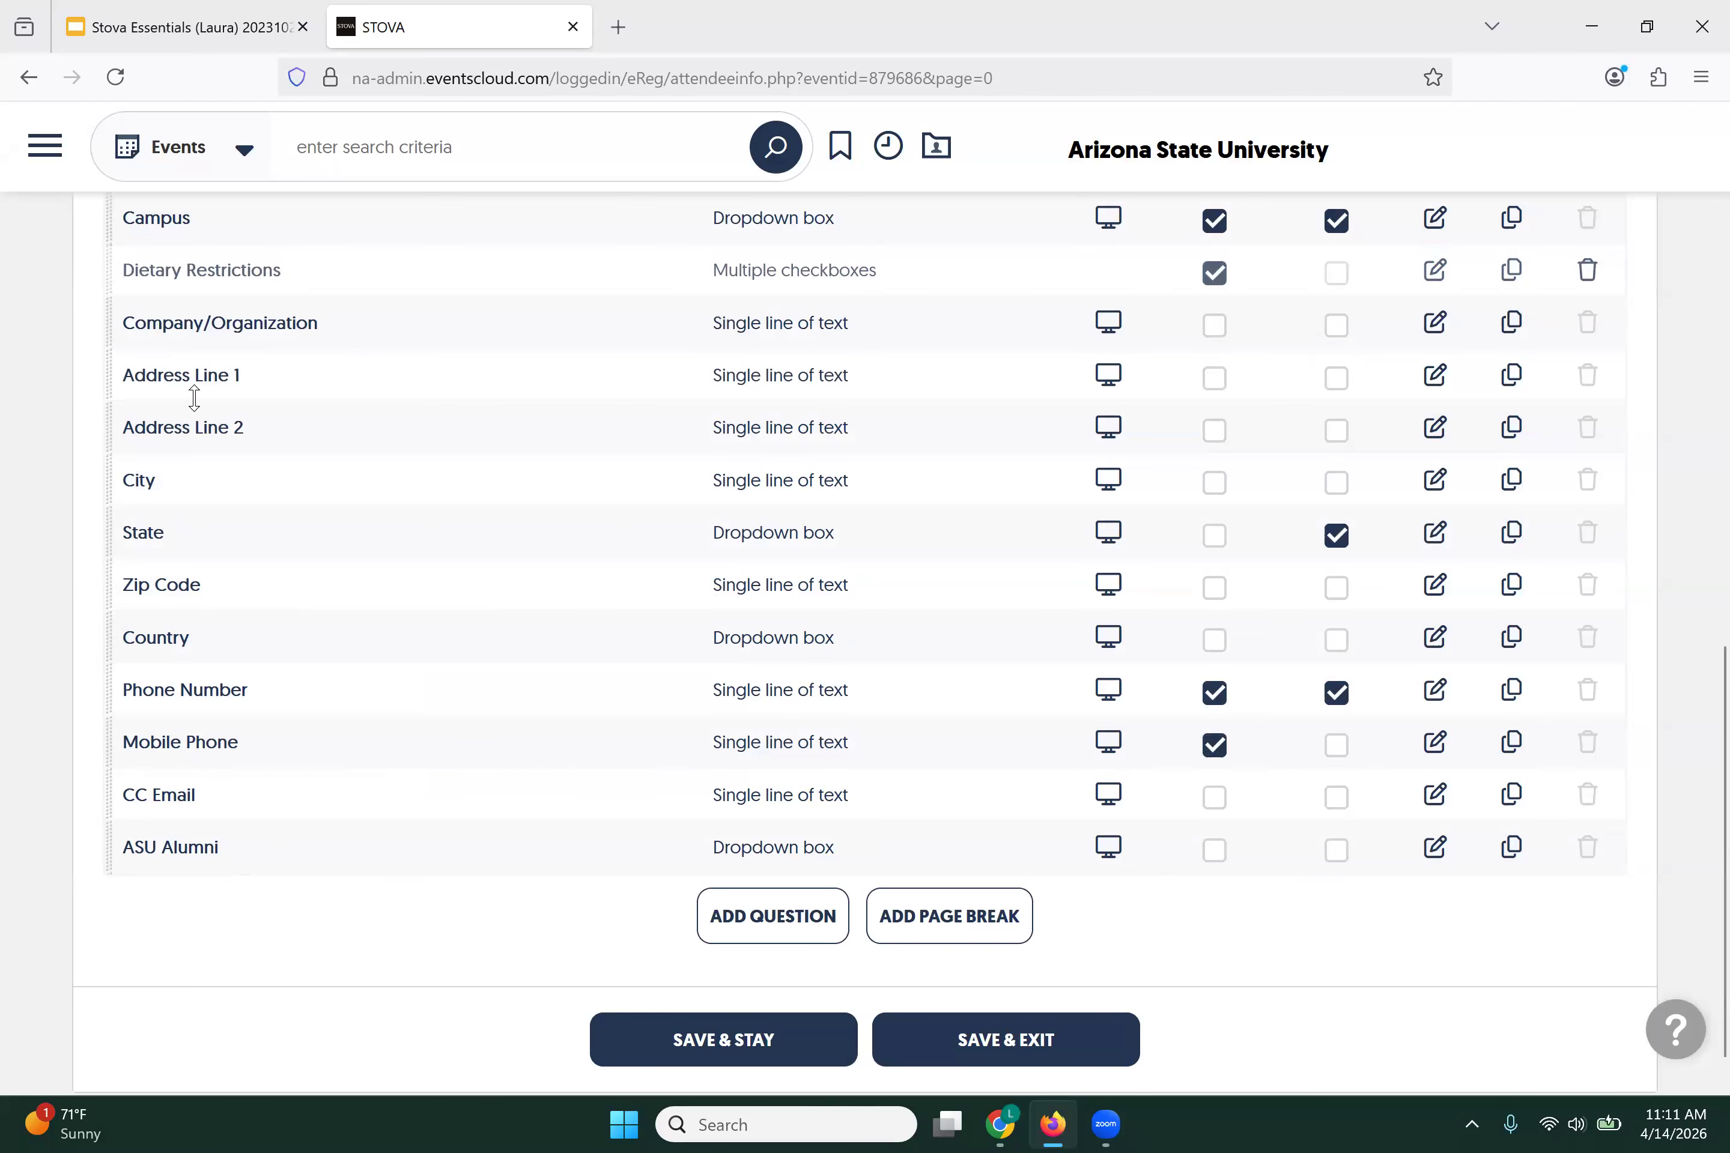
{"action": "left_click", "coordinate": [799, 919]}
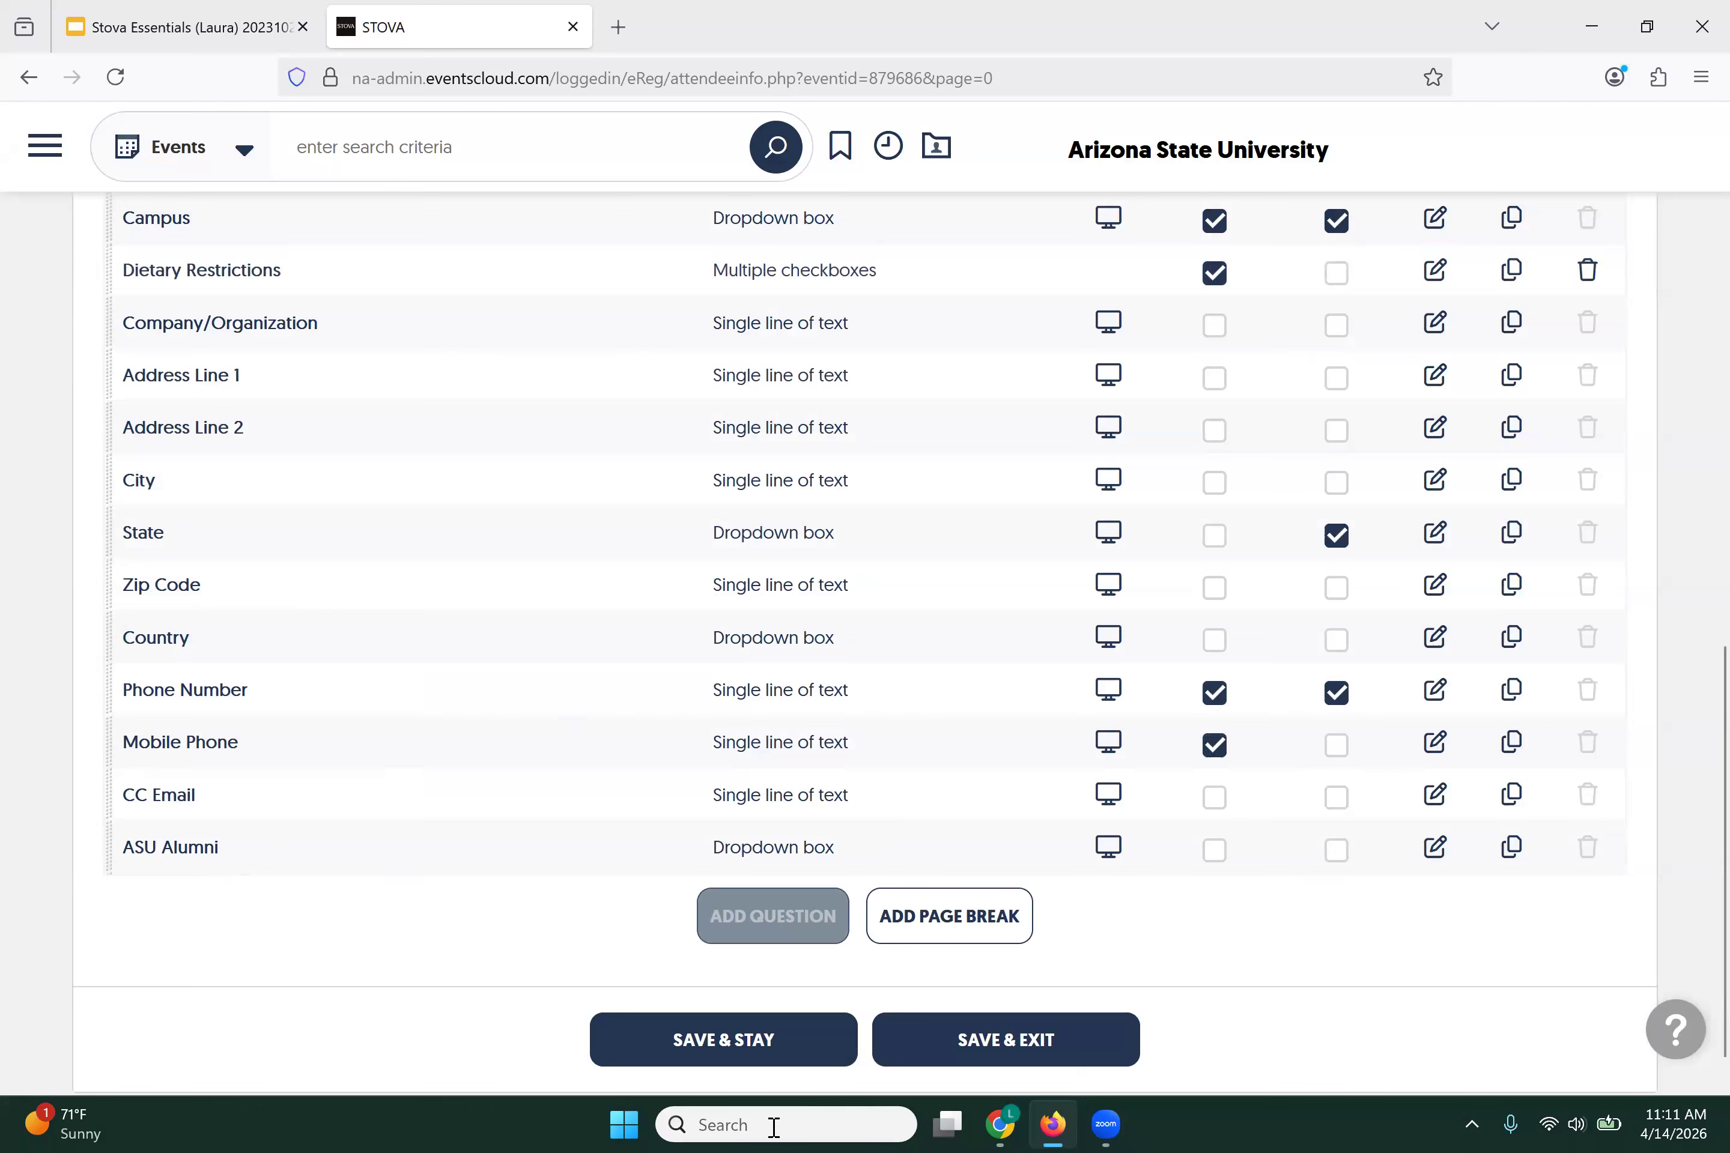
{"action": "left_click_drag", "start_coordinate": [108, 264], "coordinate": [109, 692]}
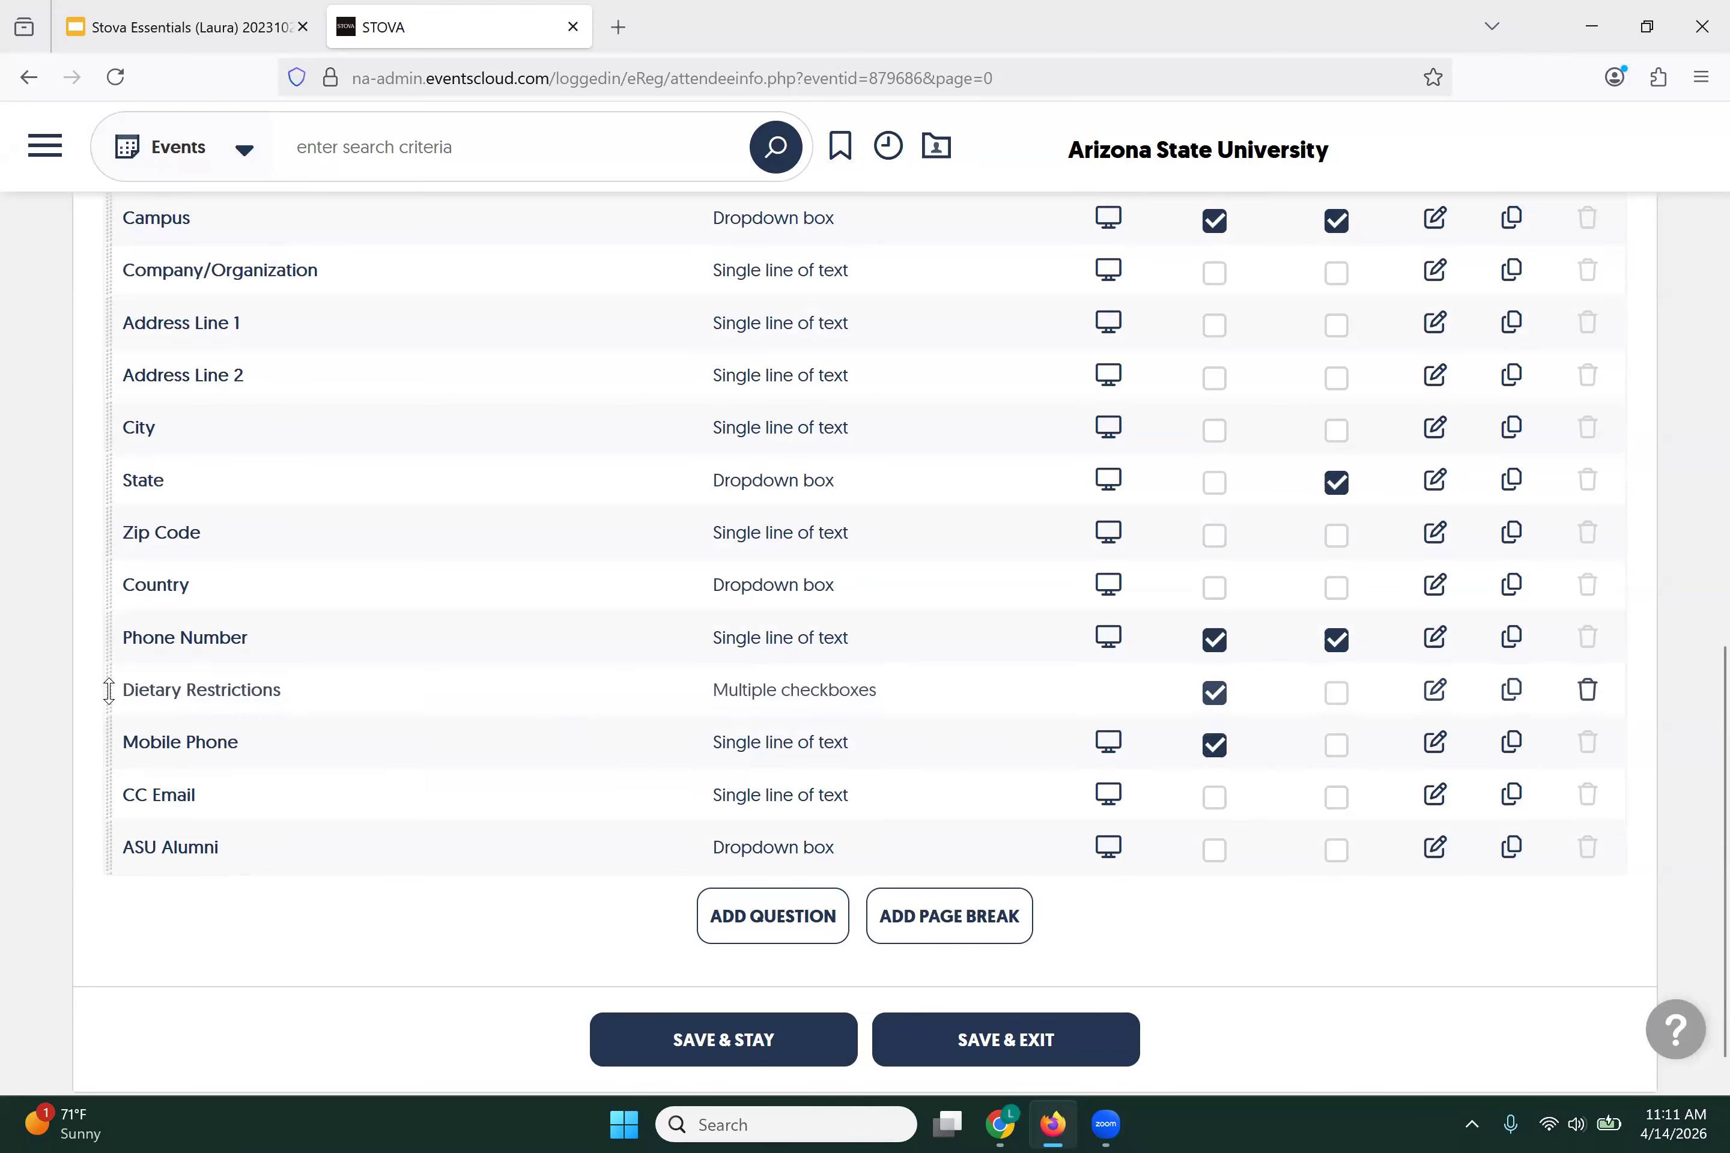
Step: Add a new question with bold 'Comments/Questions' text and save it
{"action": "left_click", "coordinate": [782, 935]}
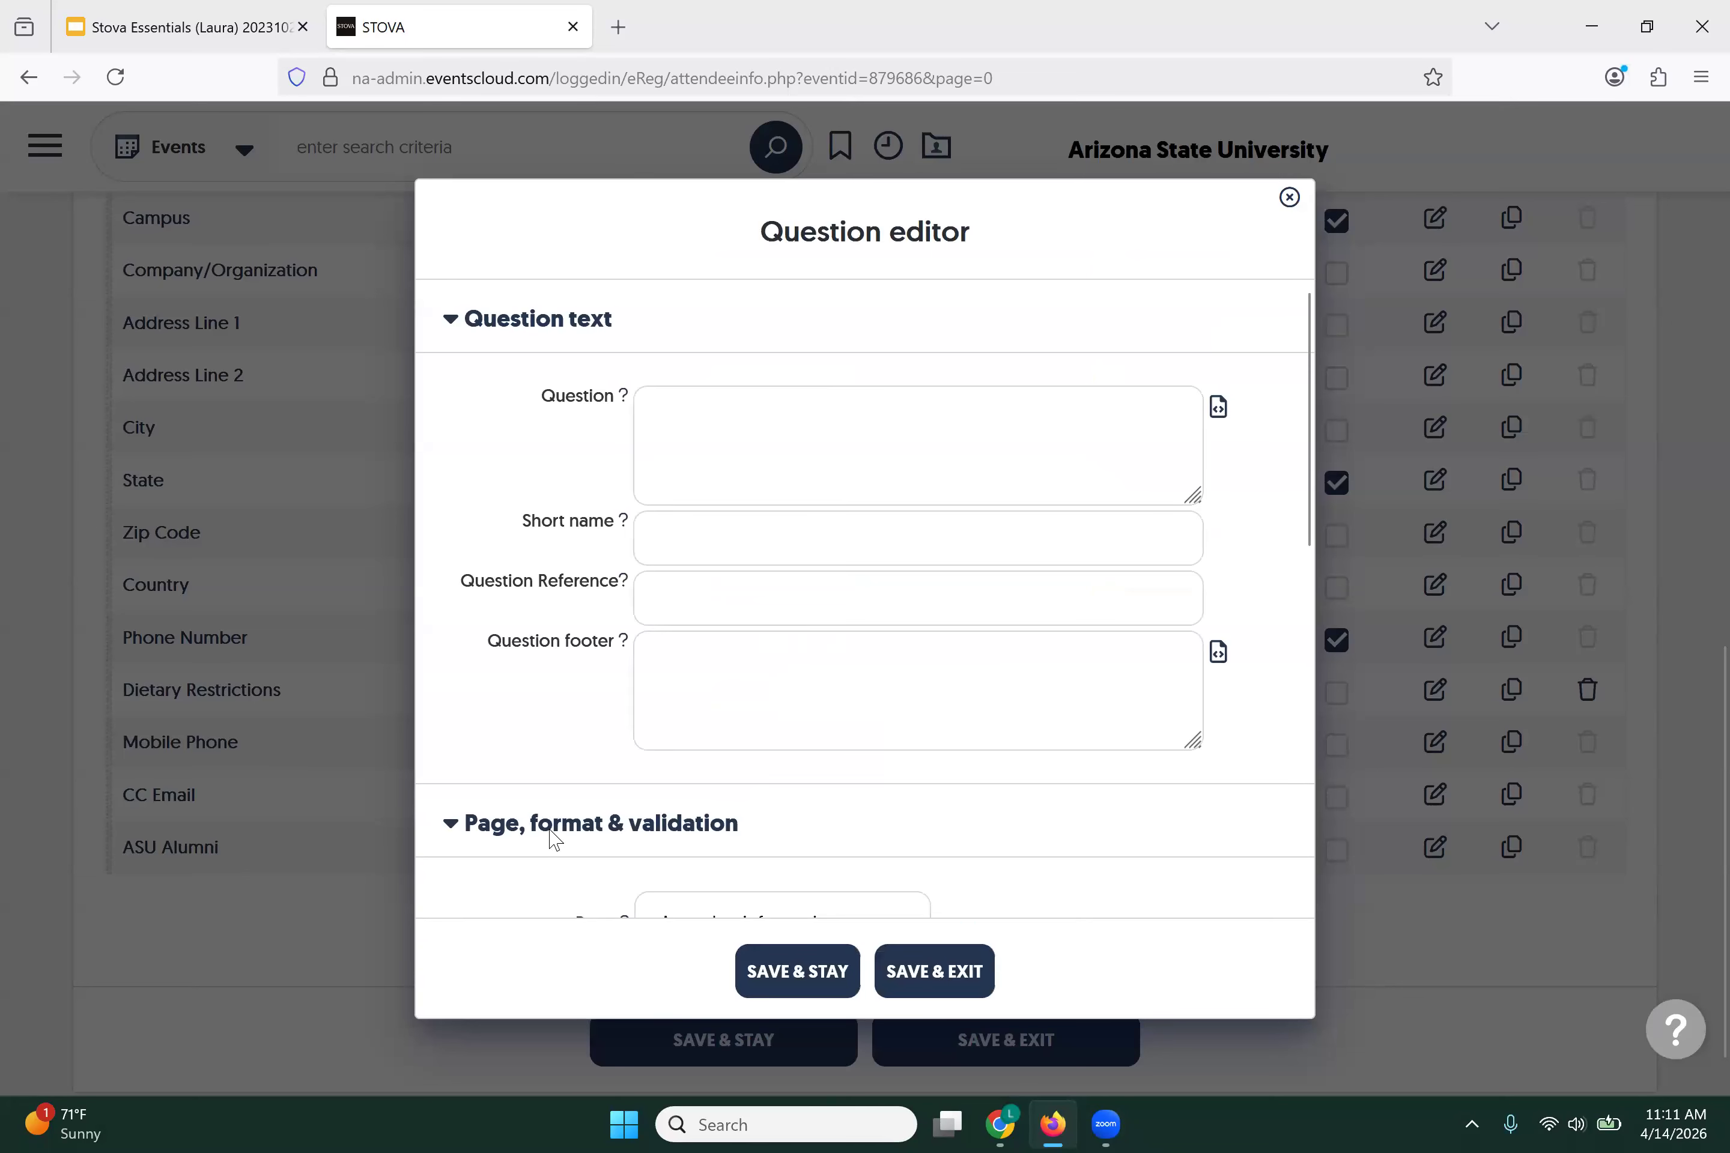
{"action": "left_click", "coordinate": [1218, 409]}
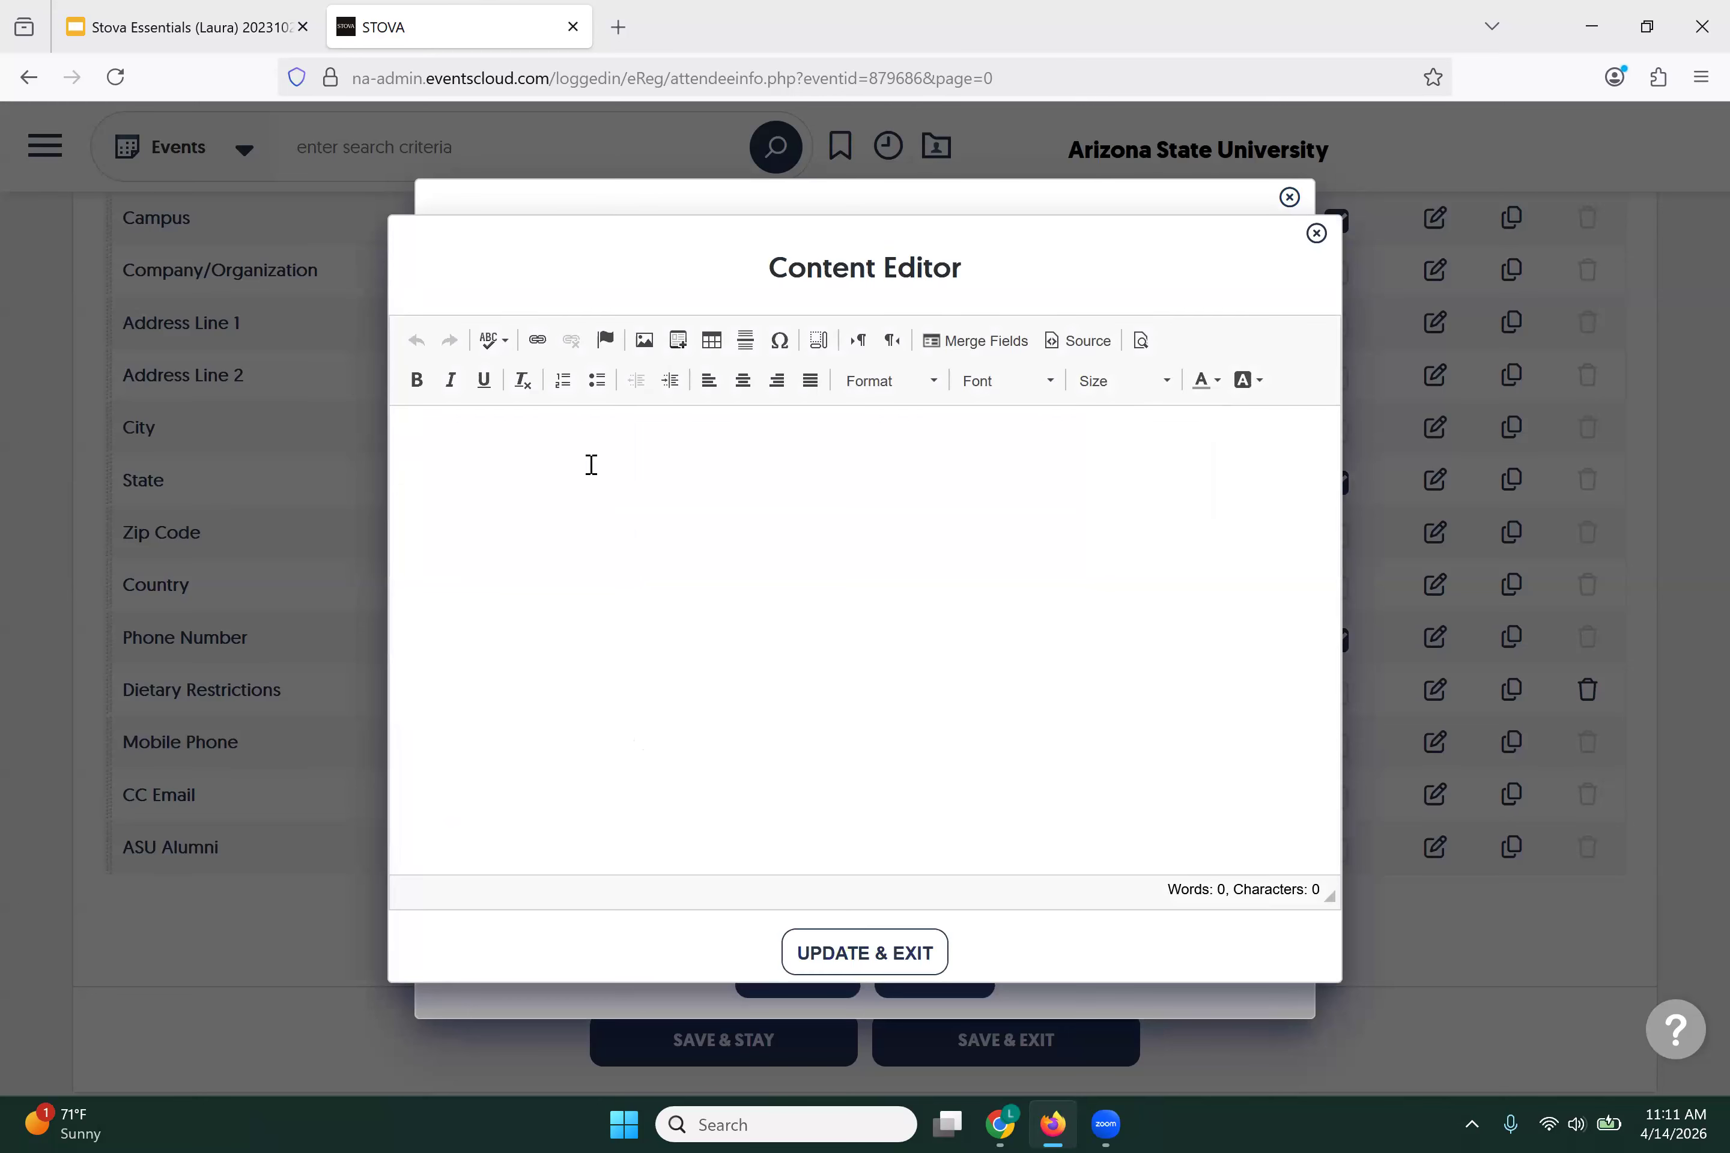
{"action": "left_click", "coordinate": [418, 381]}
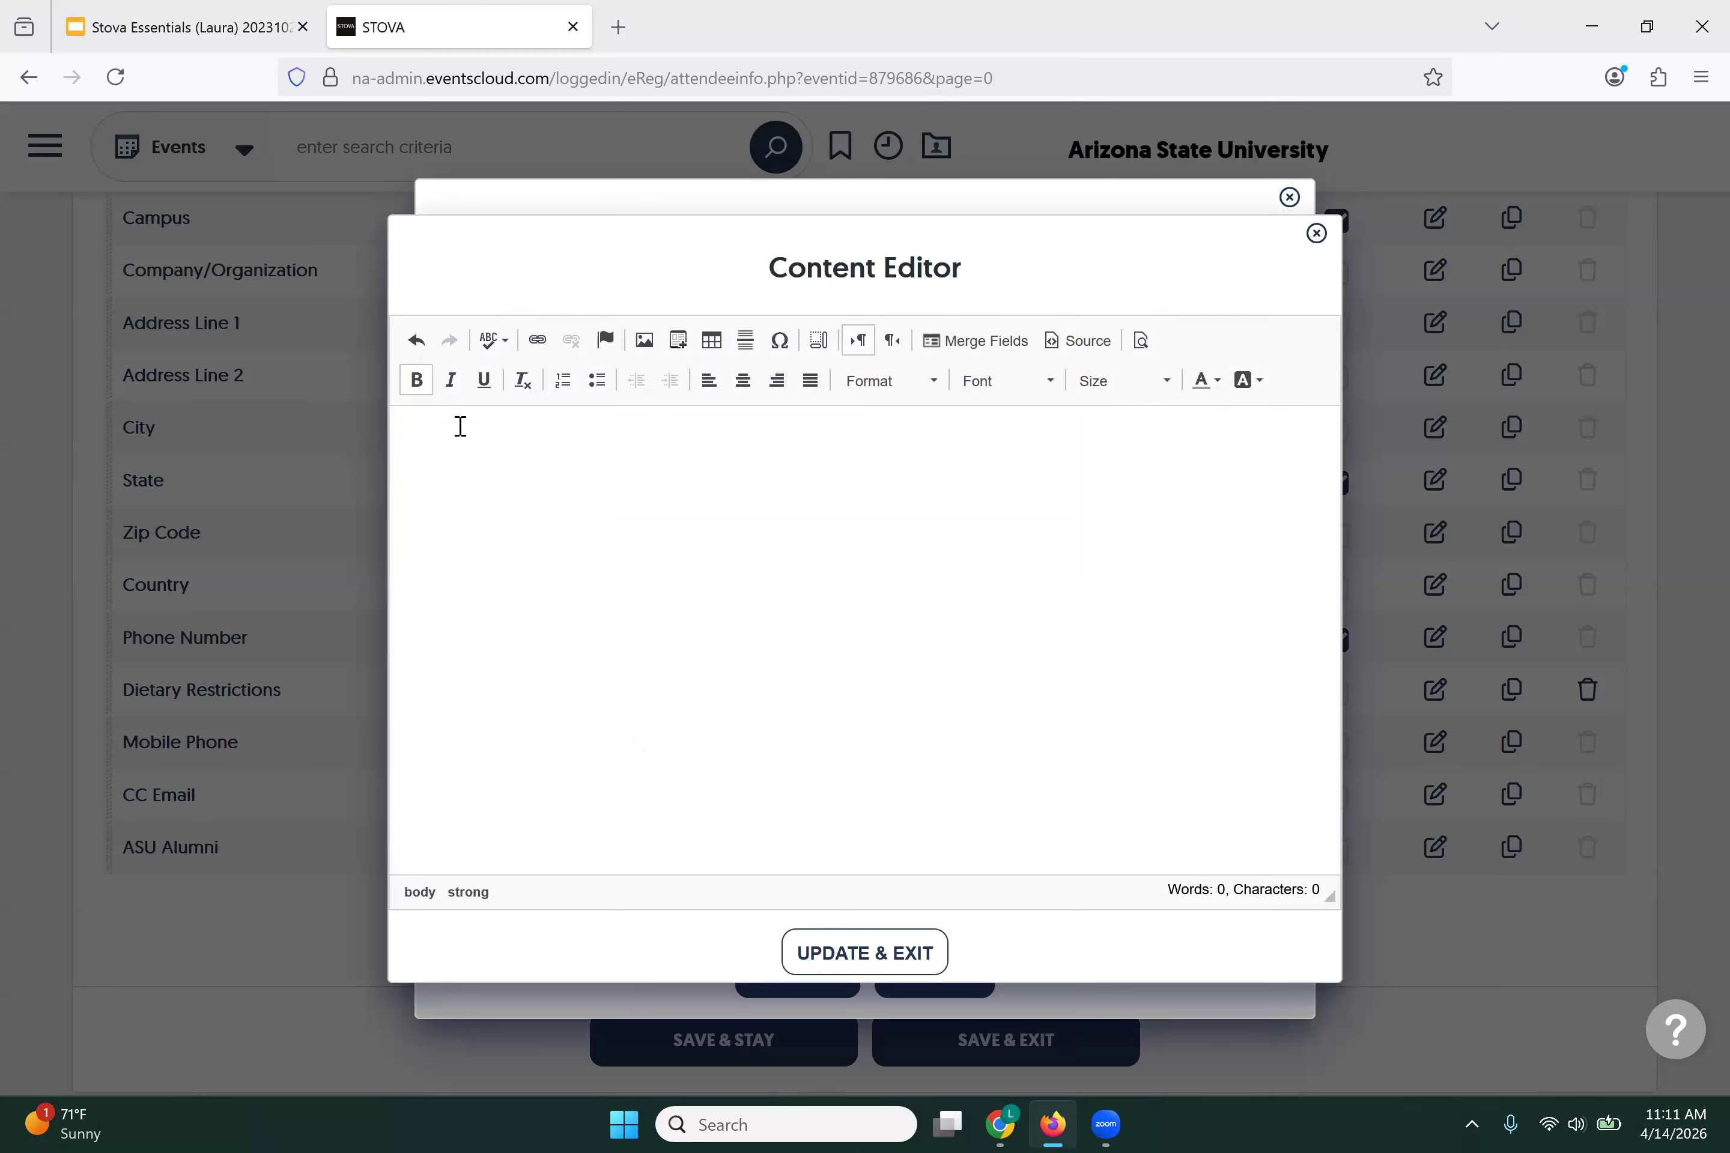
{"action": "type", "text": "Comments/Questions"}
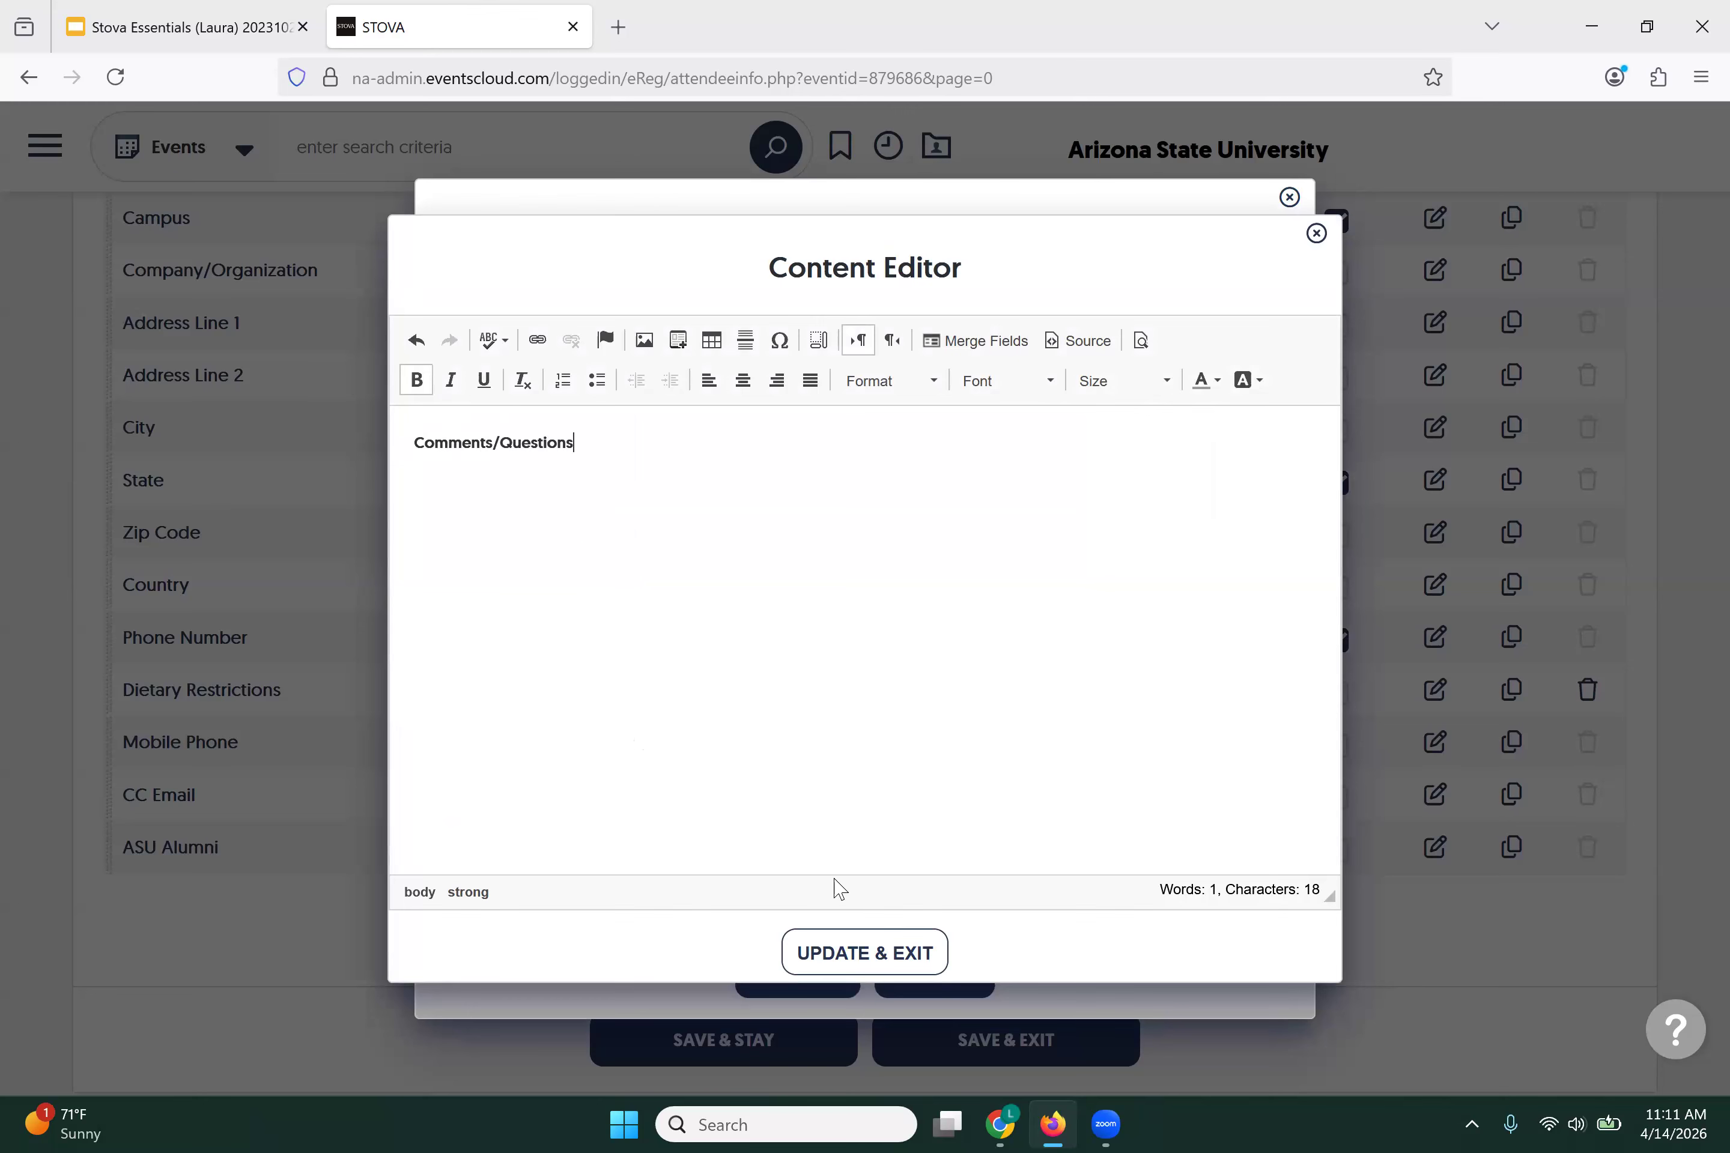
{"action": "left_click", "coordinate": [863, 953]}
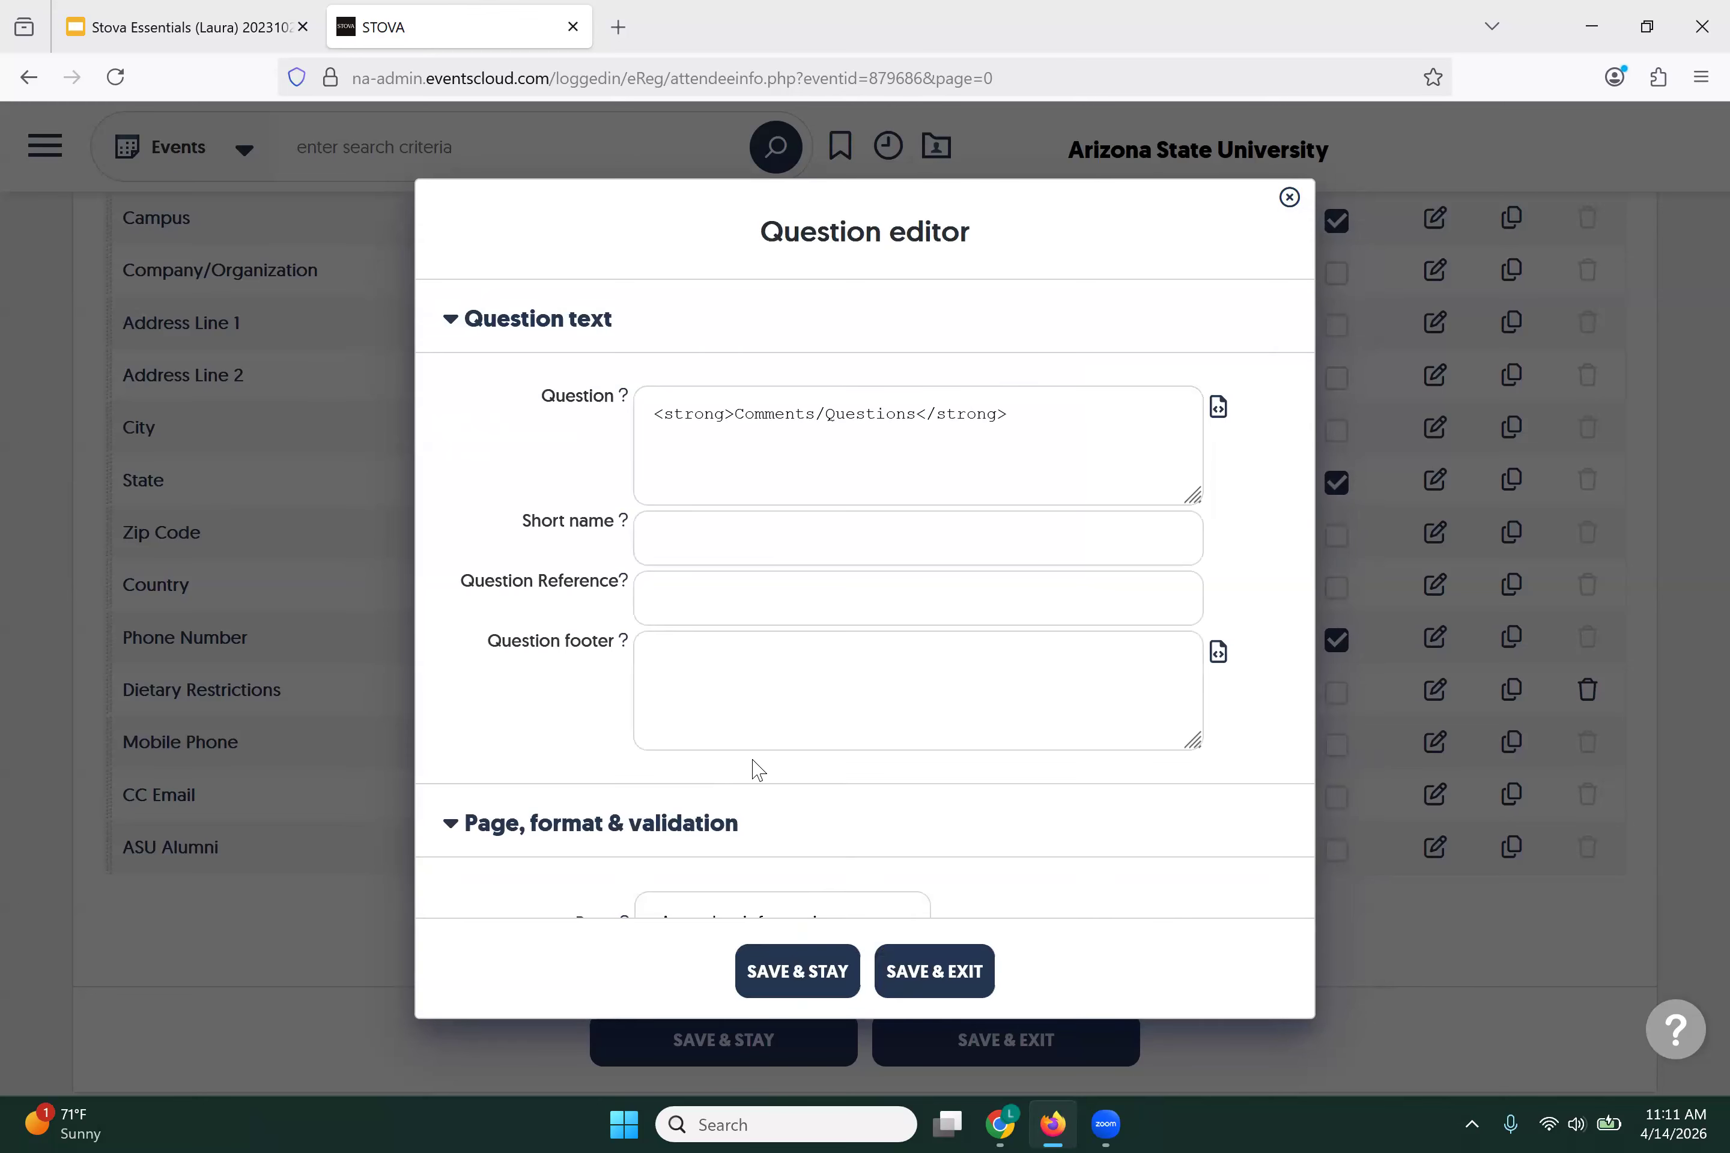
{"action": "left_click", "coordinate": [937, 975]}
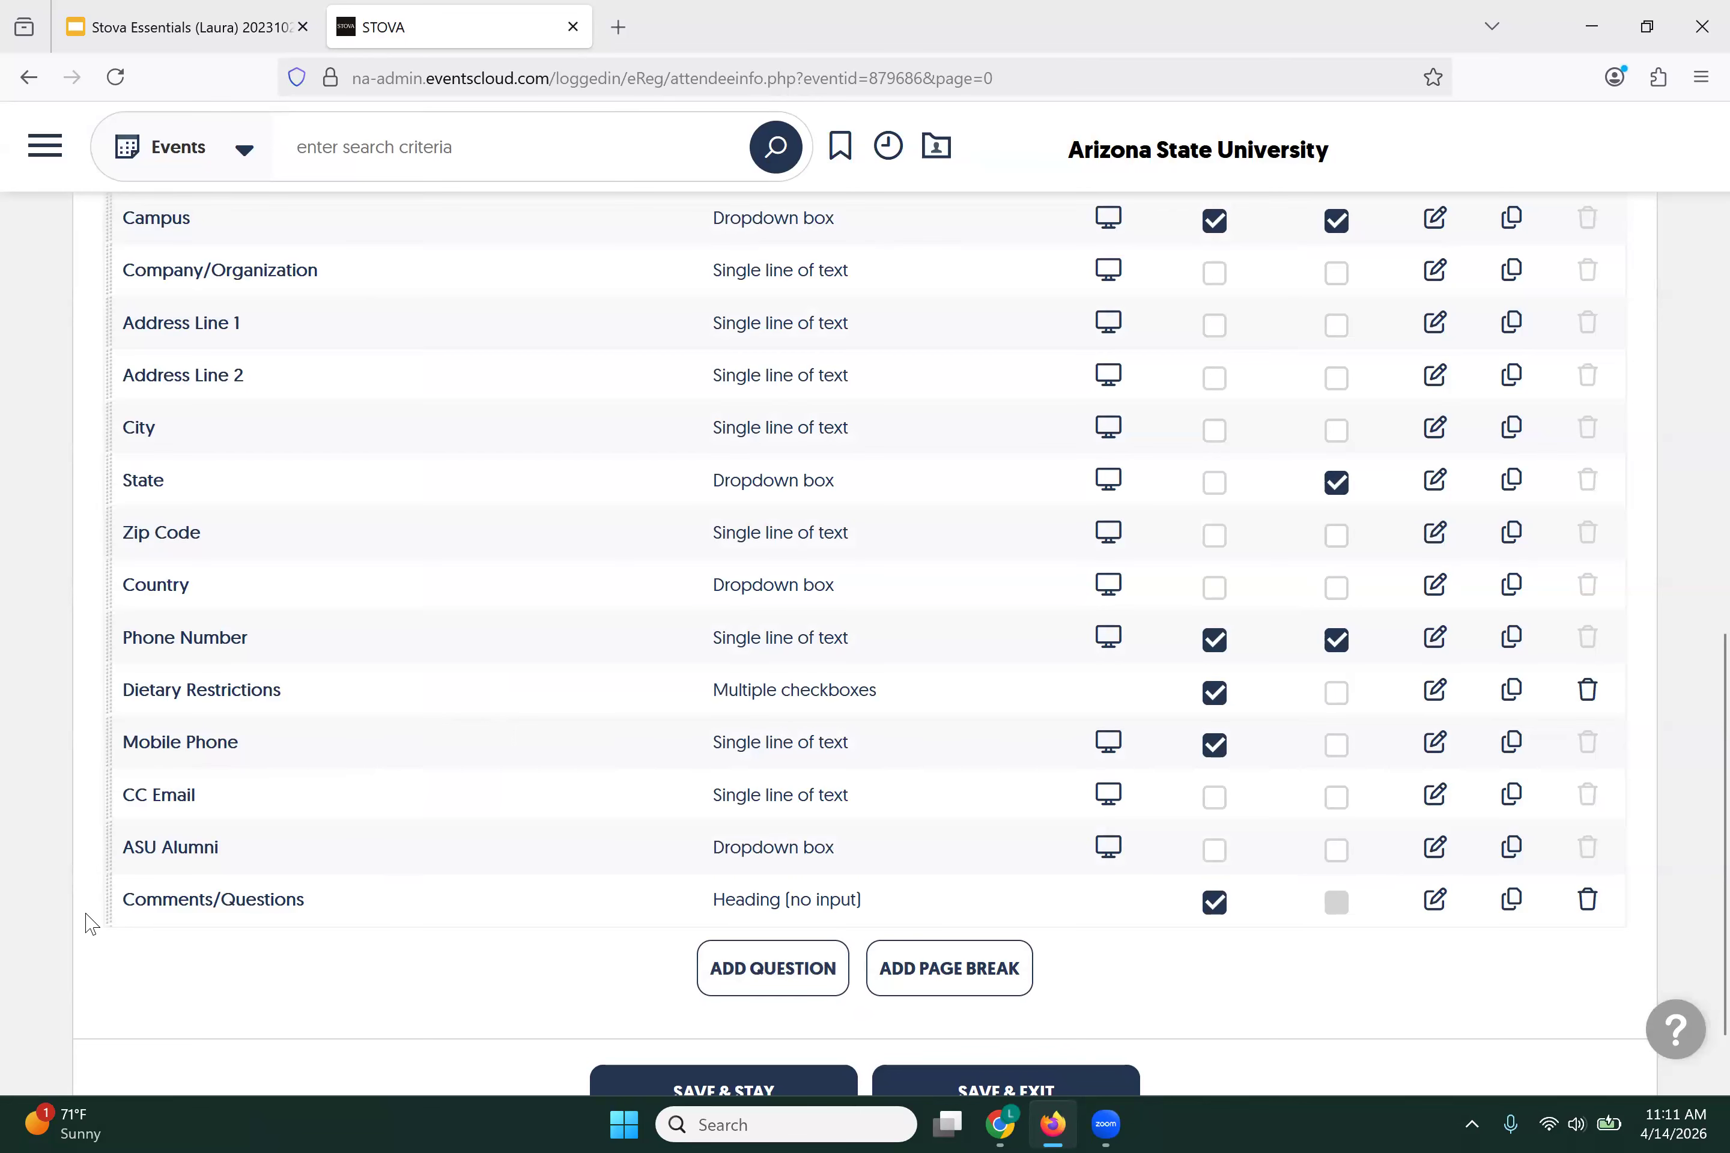
Step: Move the Comments/Questions heading below Dietary Restrictions and mark Dietary Restrictions as required
{"action": "left_click_drag", "start_coordinate": [109, 898], "coordinate": [186, 760]}
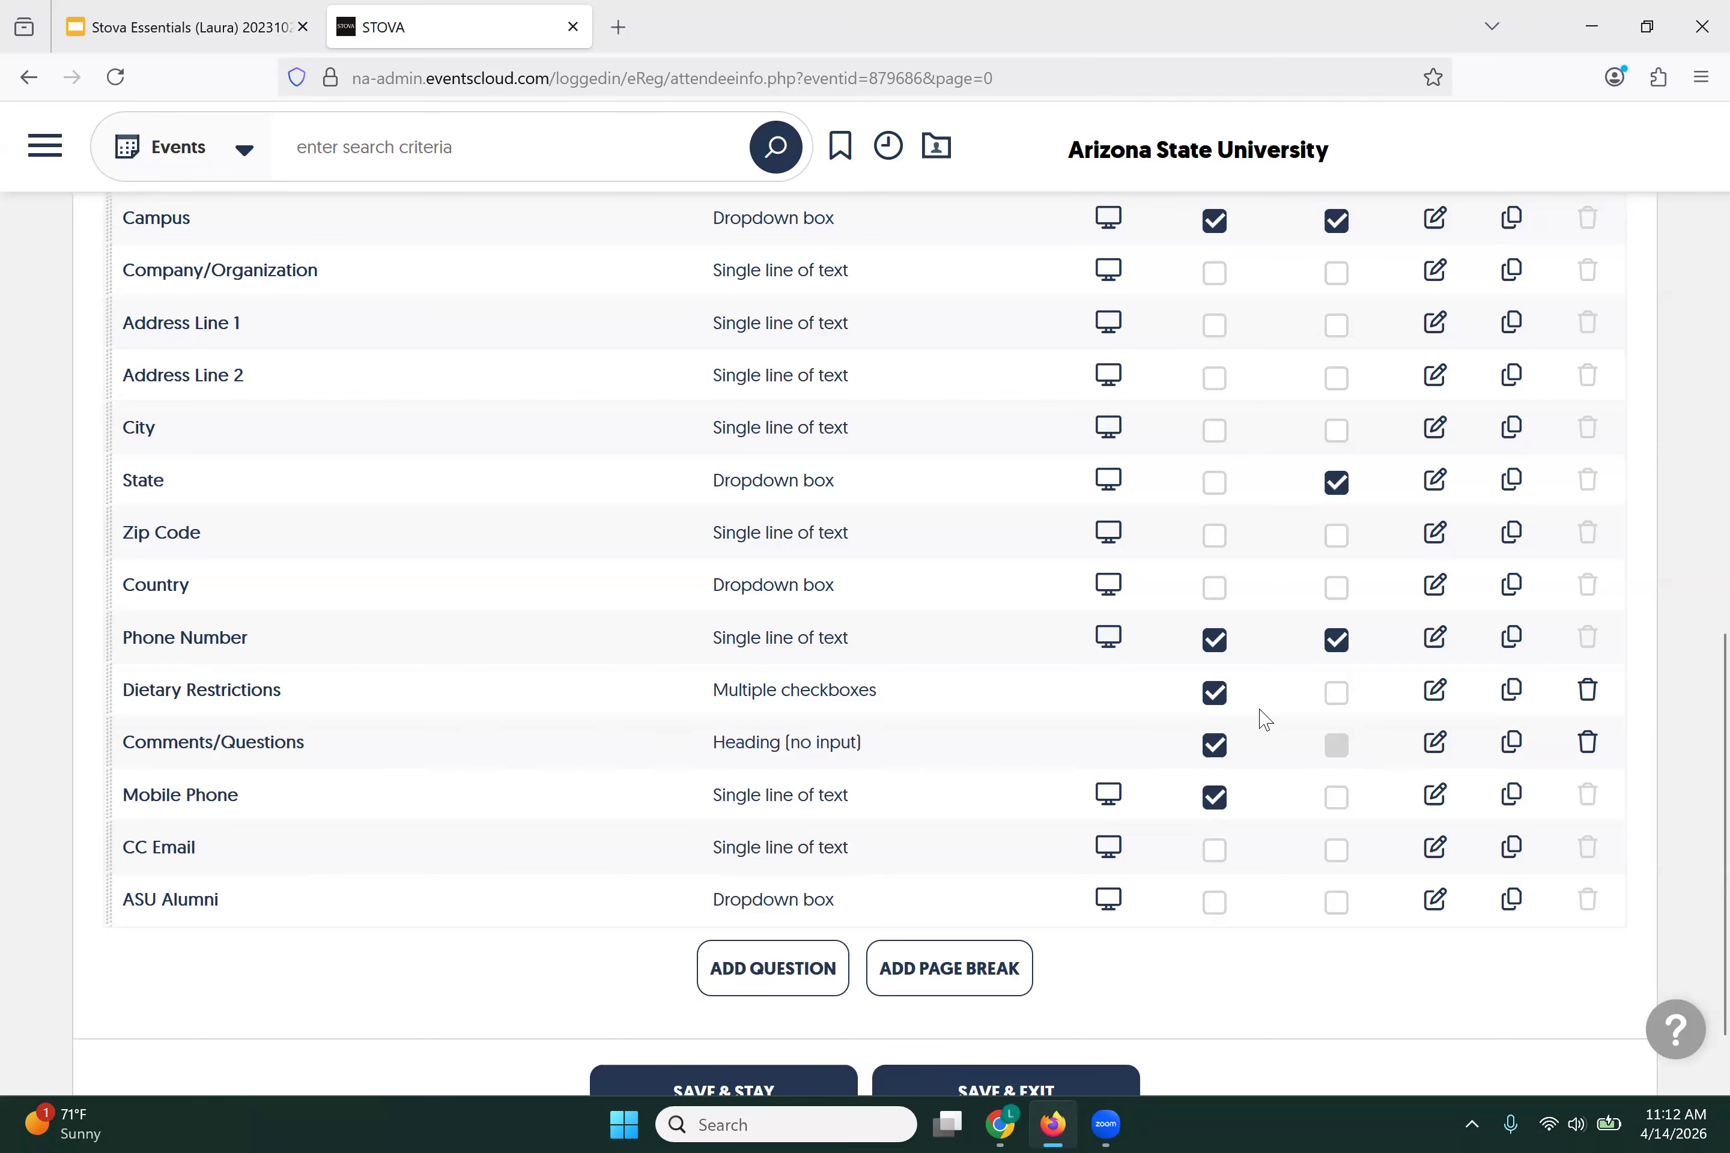
{"action": "left_click", "coordinate": [1336, 694]}
{"action": "left_click", "coordinate": [1435, 692]}
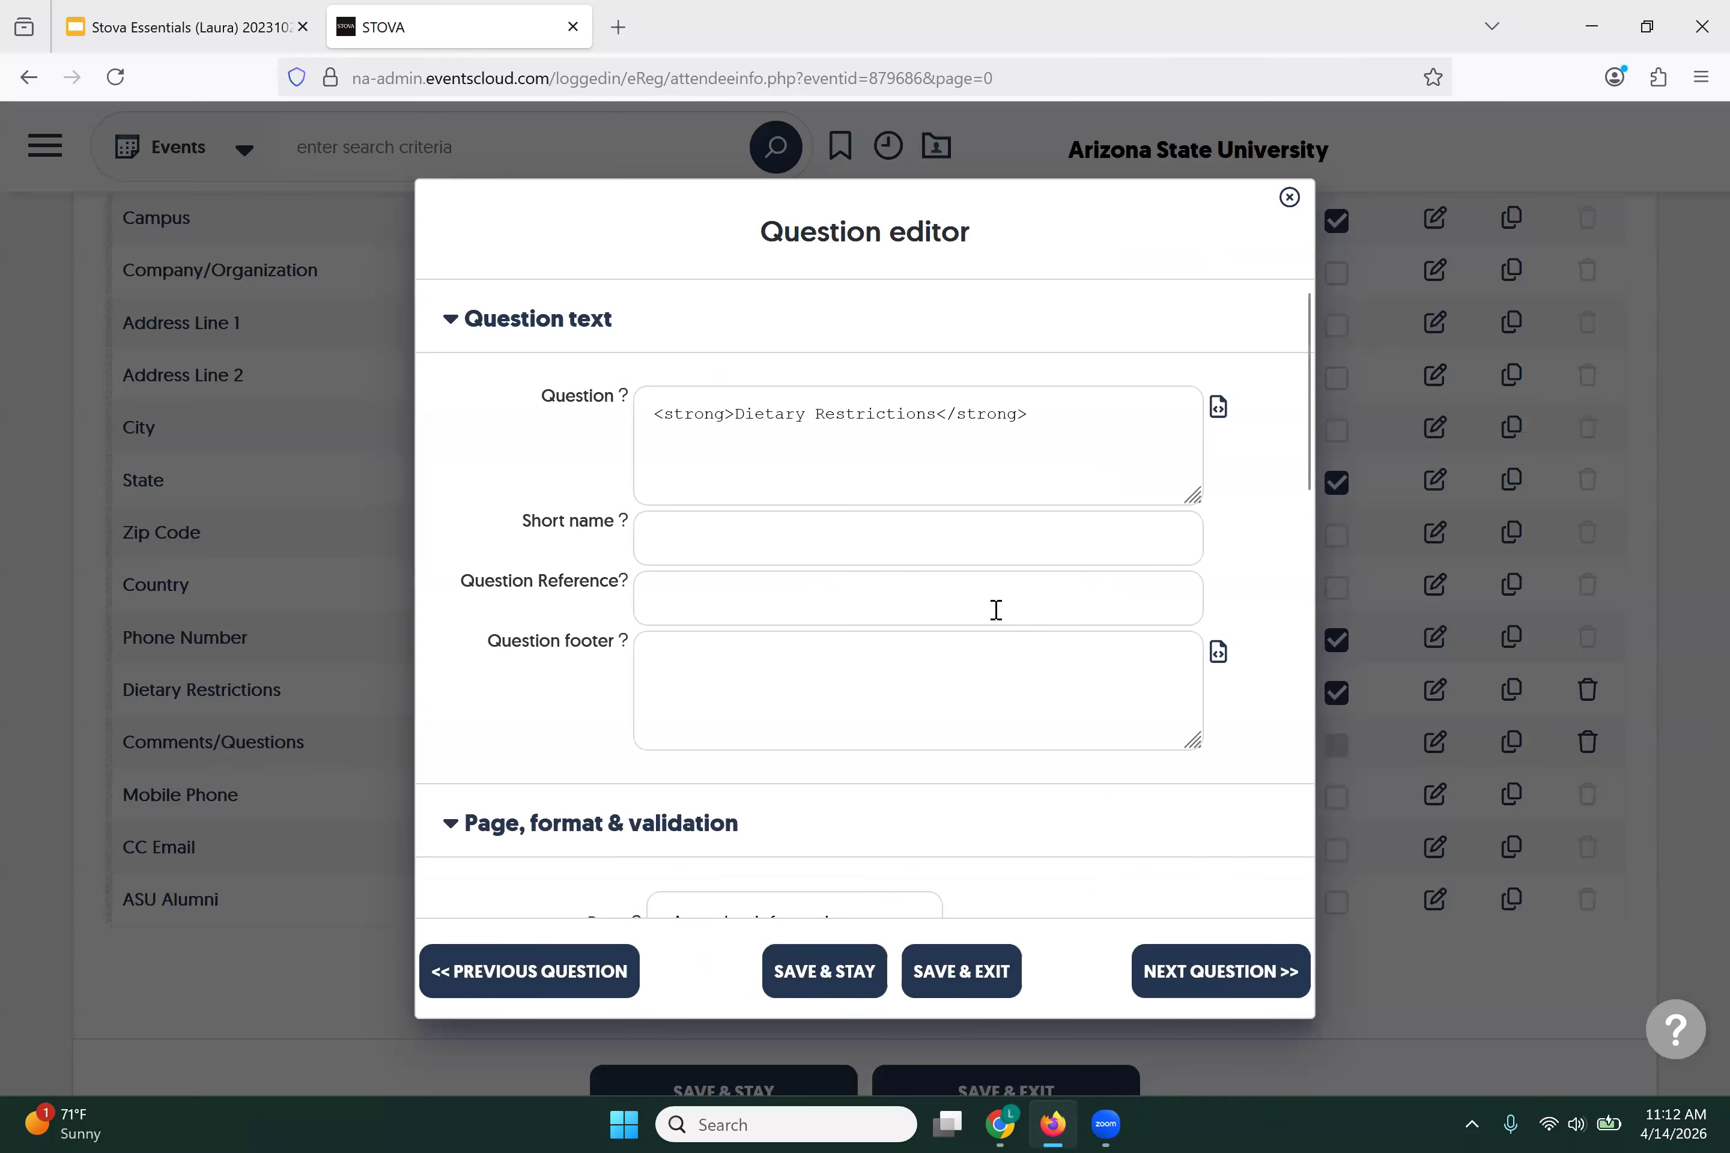
{"action": "left_click", "coordinate": [1290, 197]}
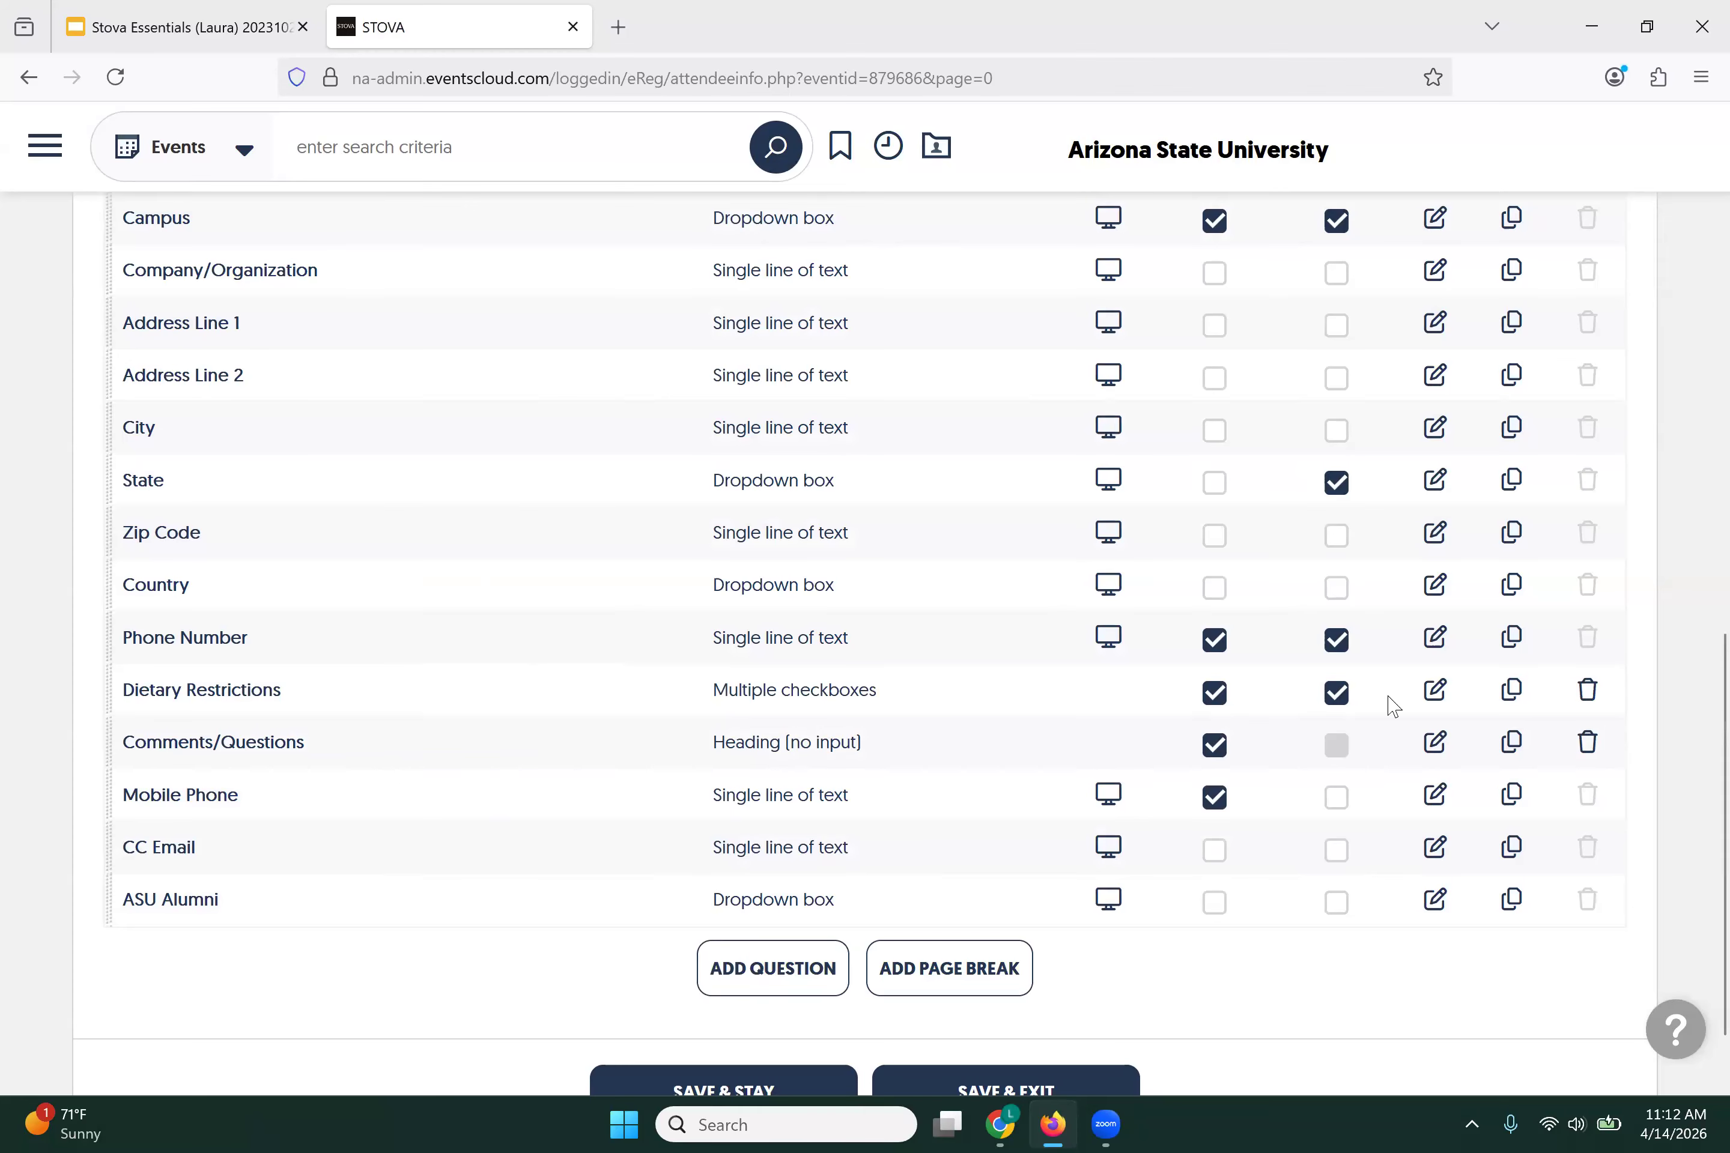
Step: Restrict Dietary Restrictions to the Faculty category, visible and required, and save the question
{"action": "left_click", "coordinate": [1437, 691]}
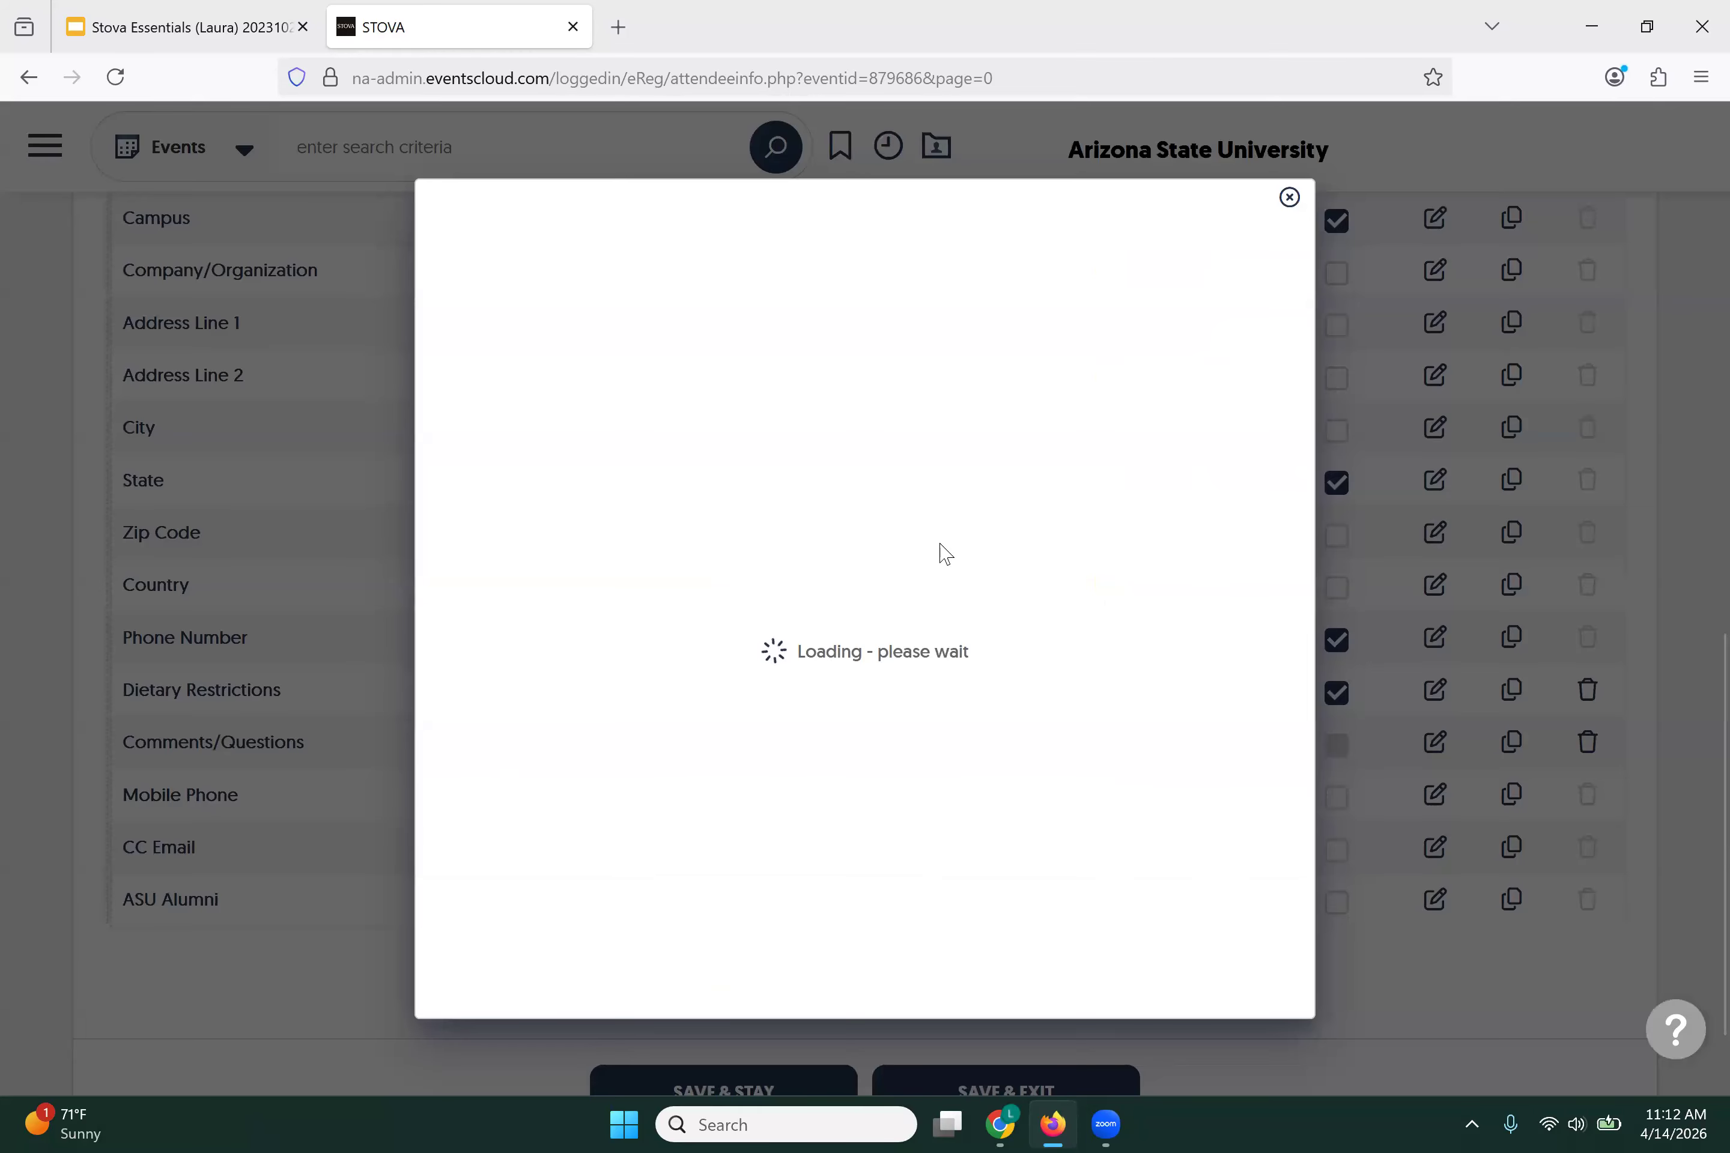
{"action": "scroll", "coordinate": [940, 551], "scroll_direction": "down", "scroll_amount": 5}
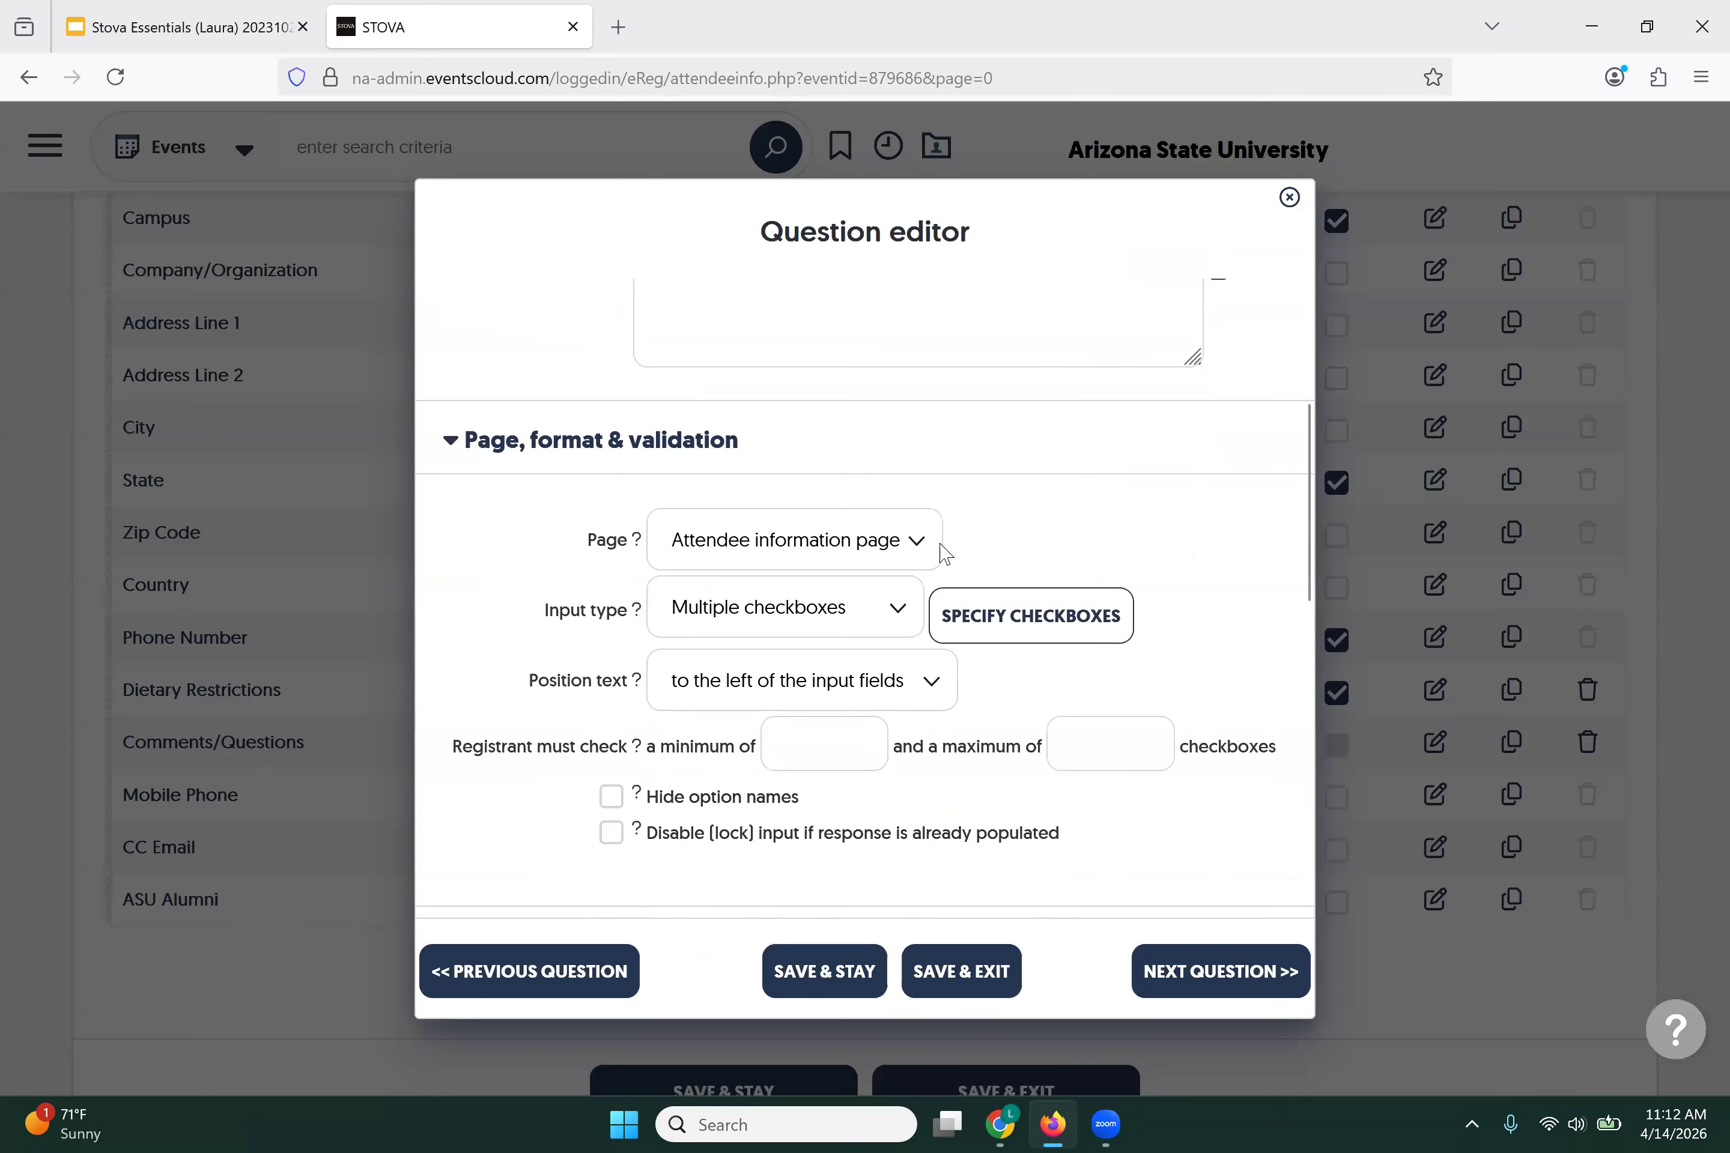
{"action": "scroll", "coordinate": [939, 551], "scroll_direction": "down", "scroll_amount": 5}
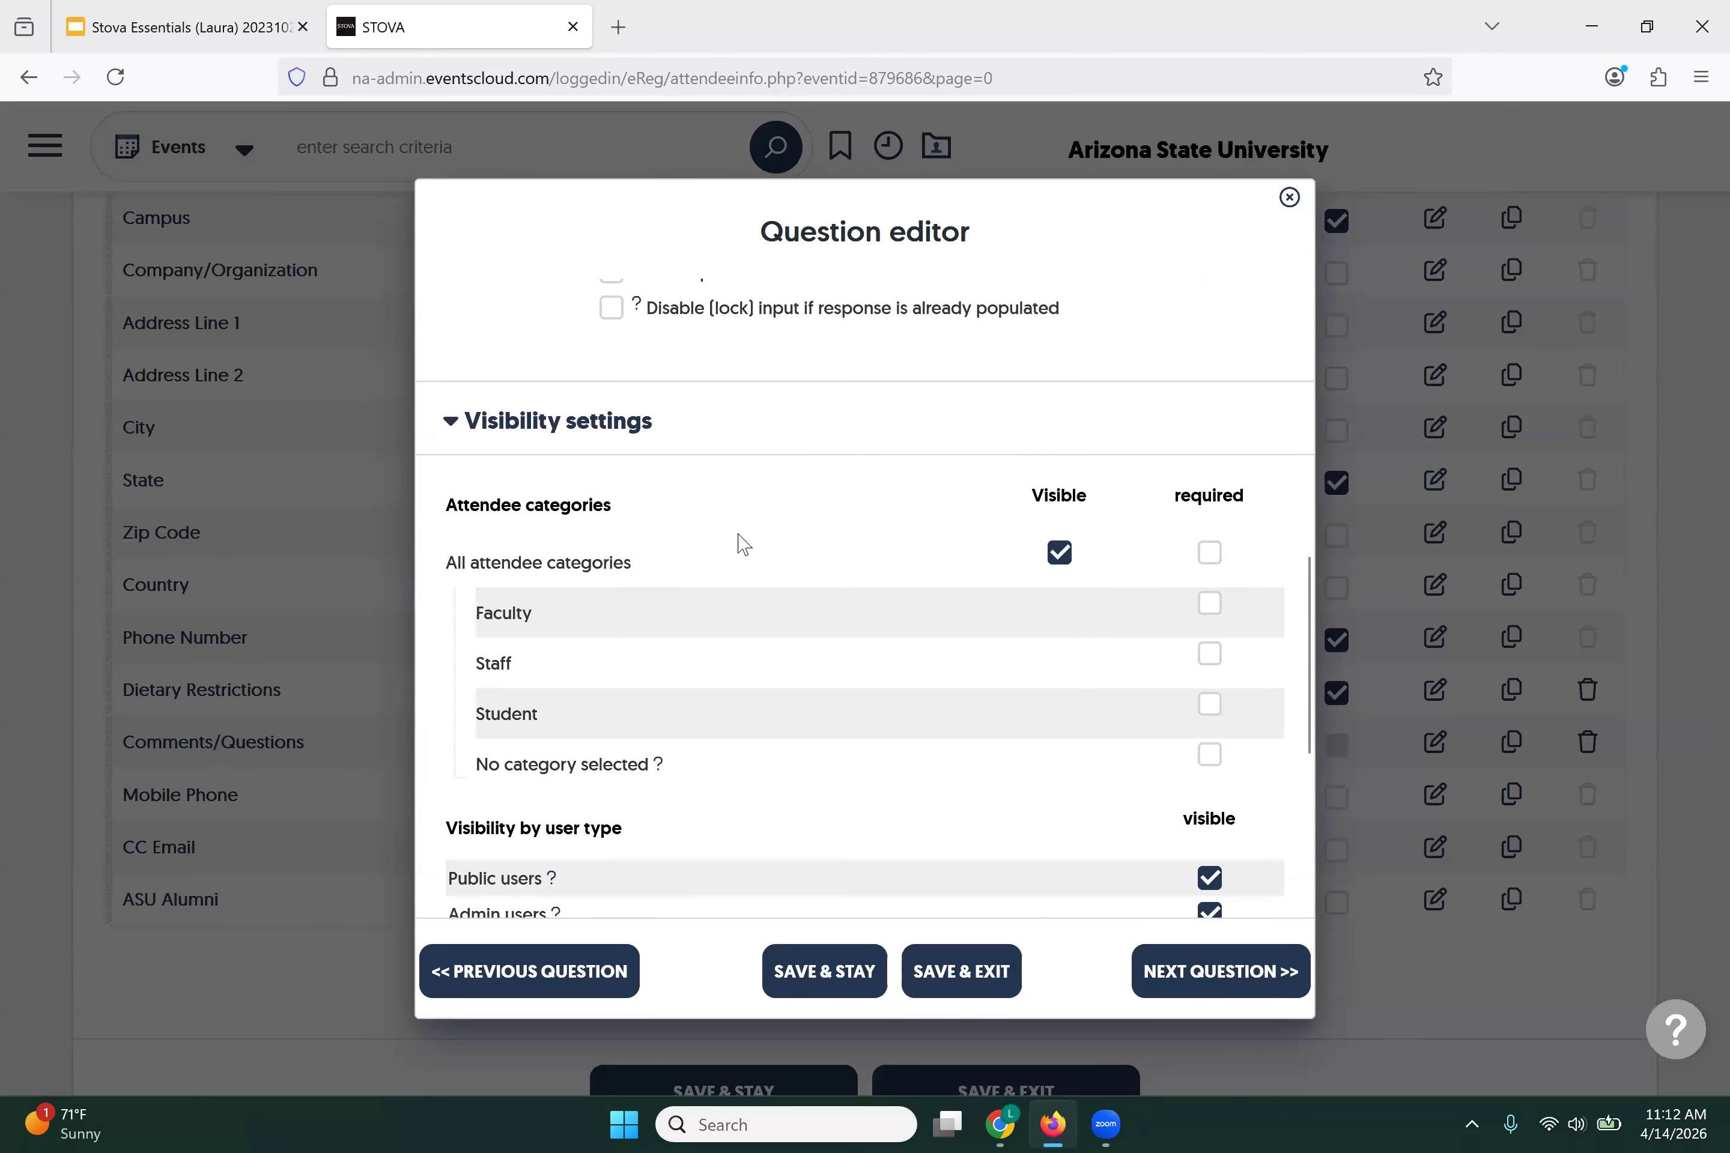
{"action": "left_click", "coordinate": [1059, 553]}
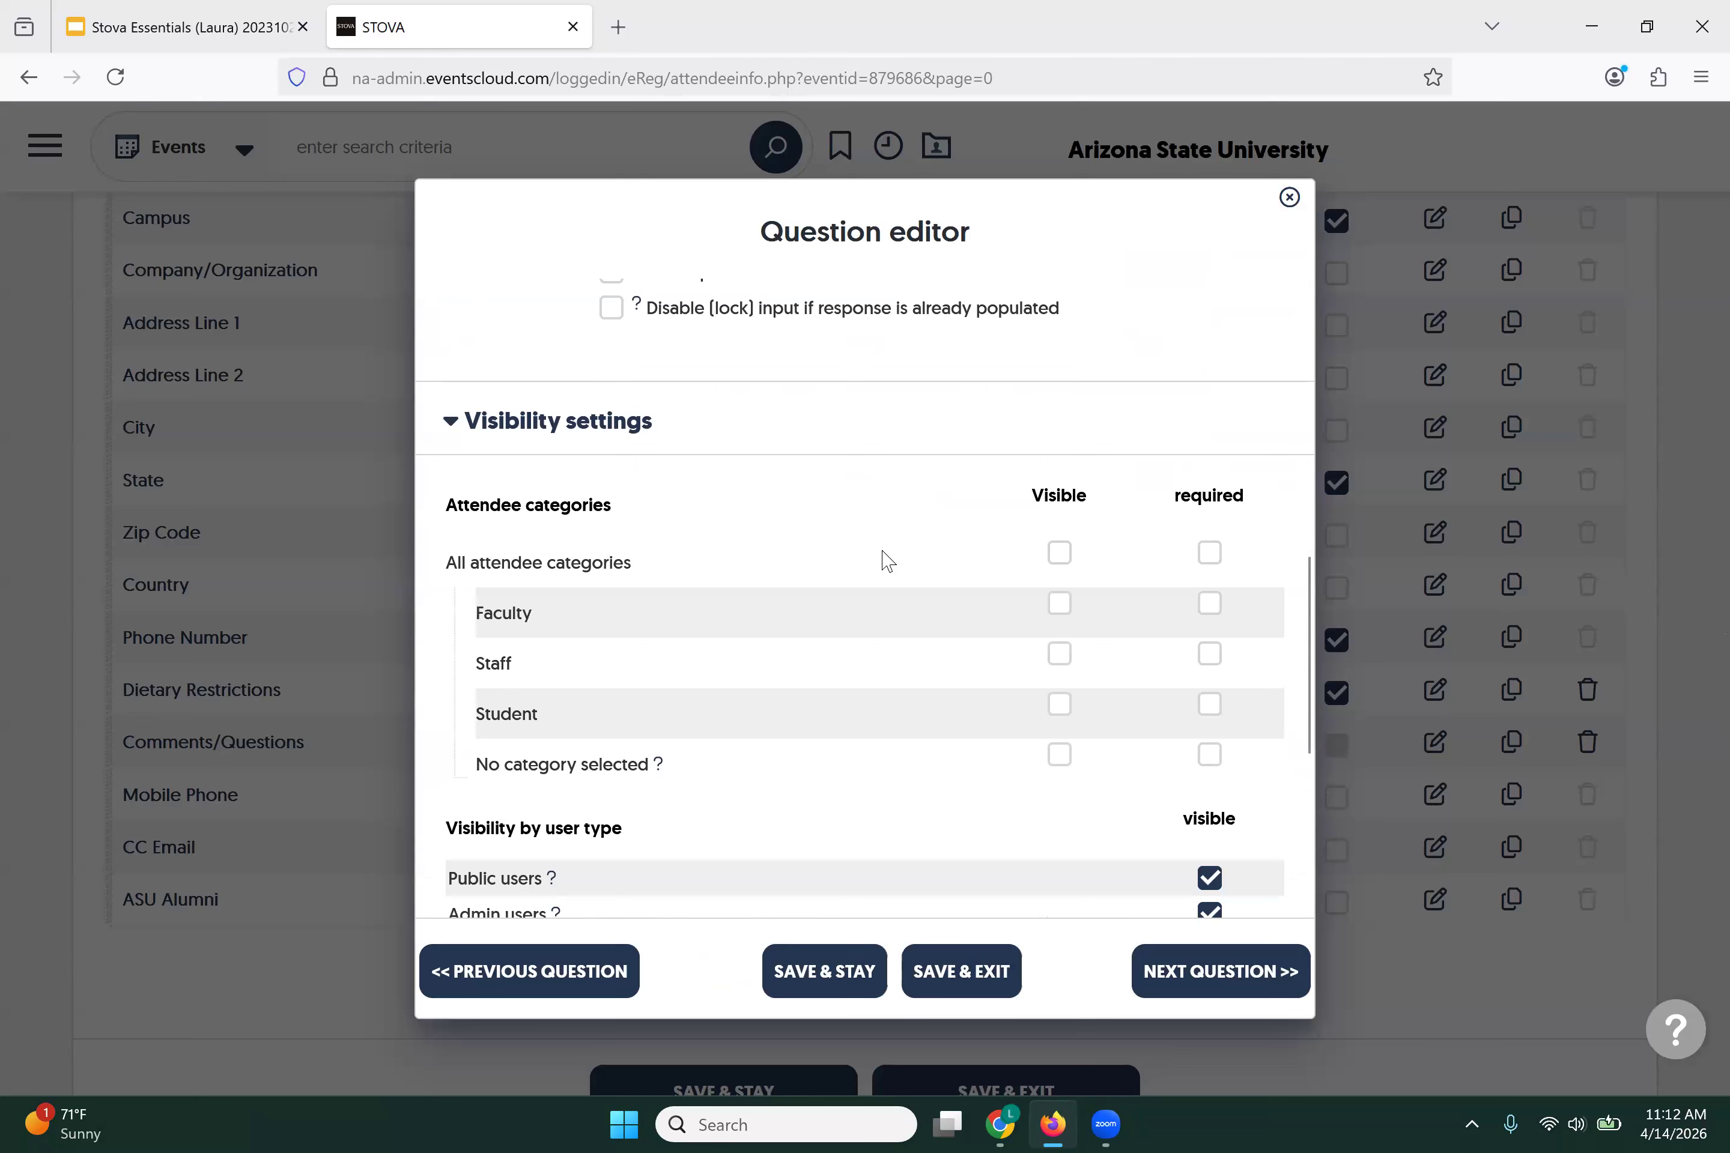
{"action": "left_click", "coordinate": [1059, 605]}
{"action": "left_click", "coordinate": [1209, 604]}
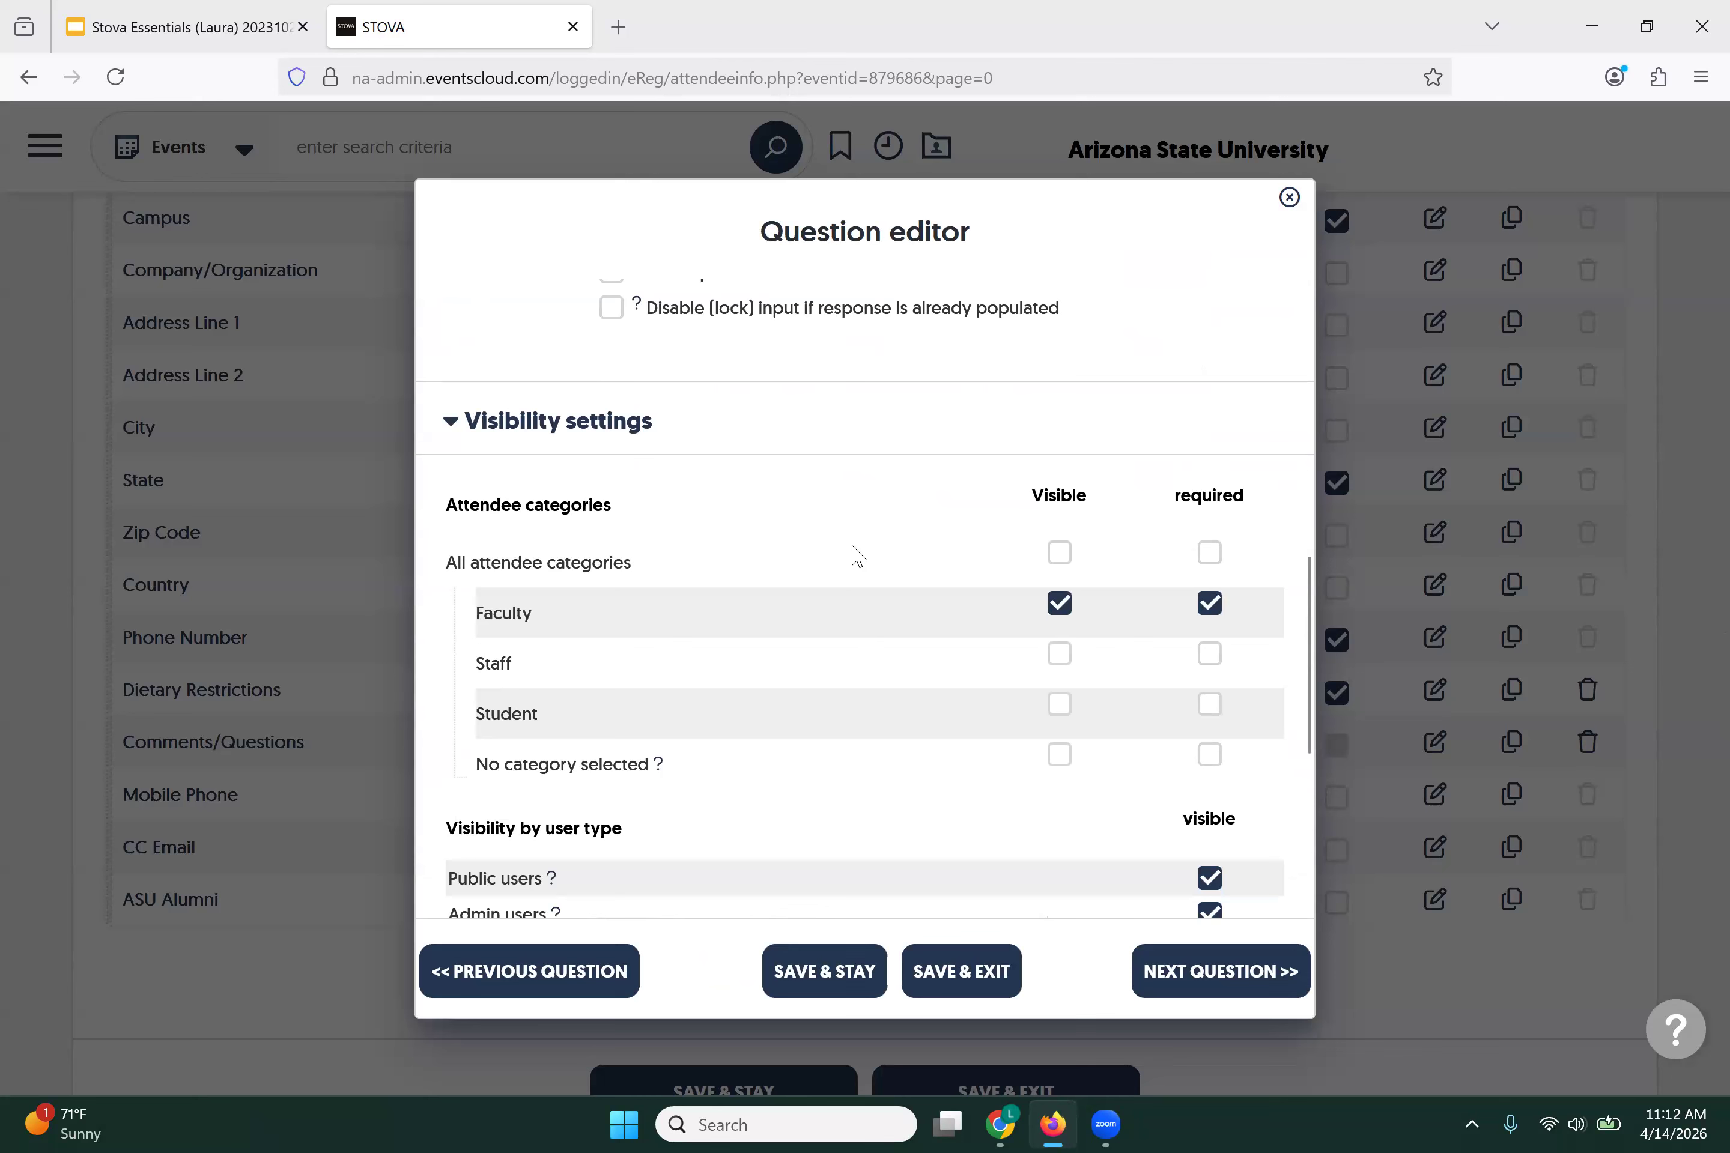
{"action": "left_click", "coordinate": [958, 966]}
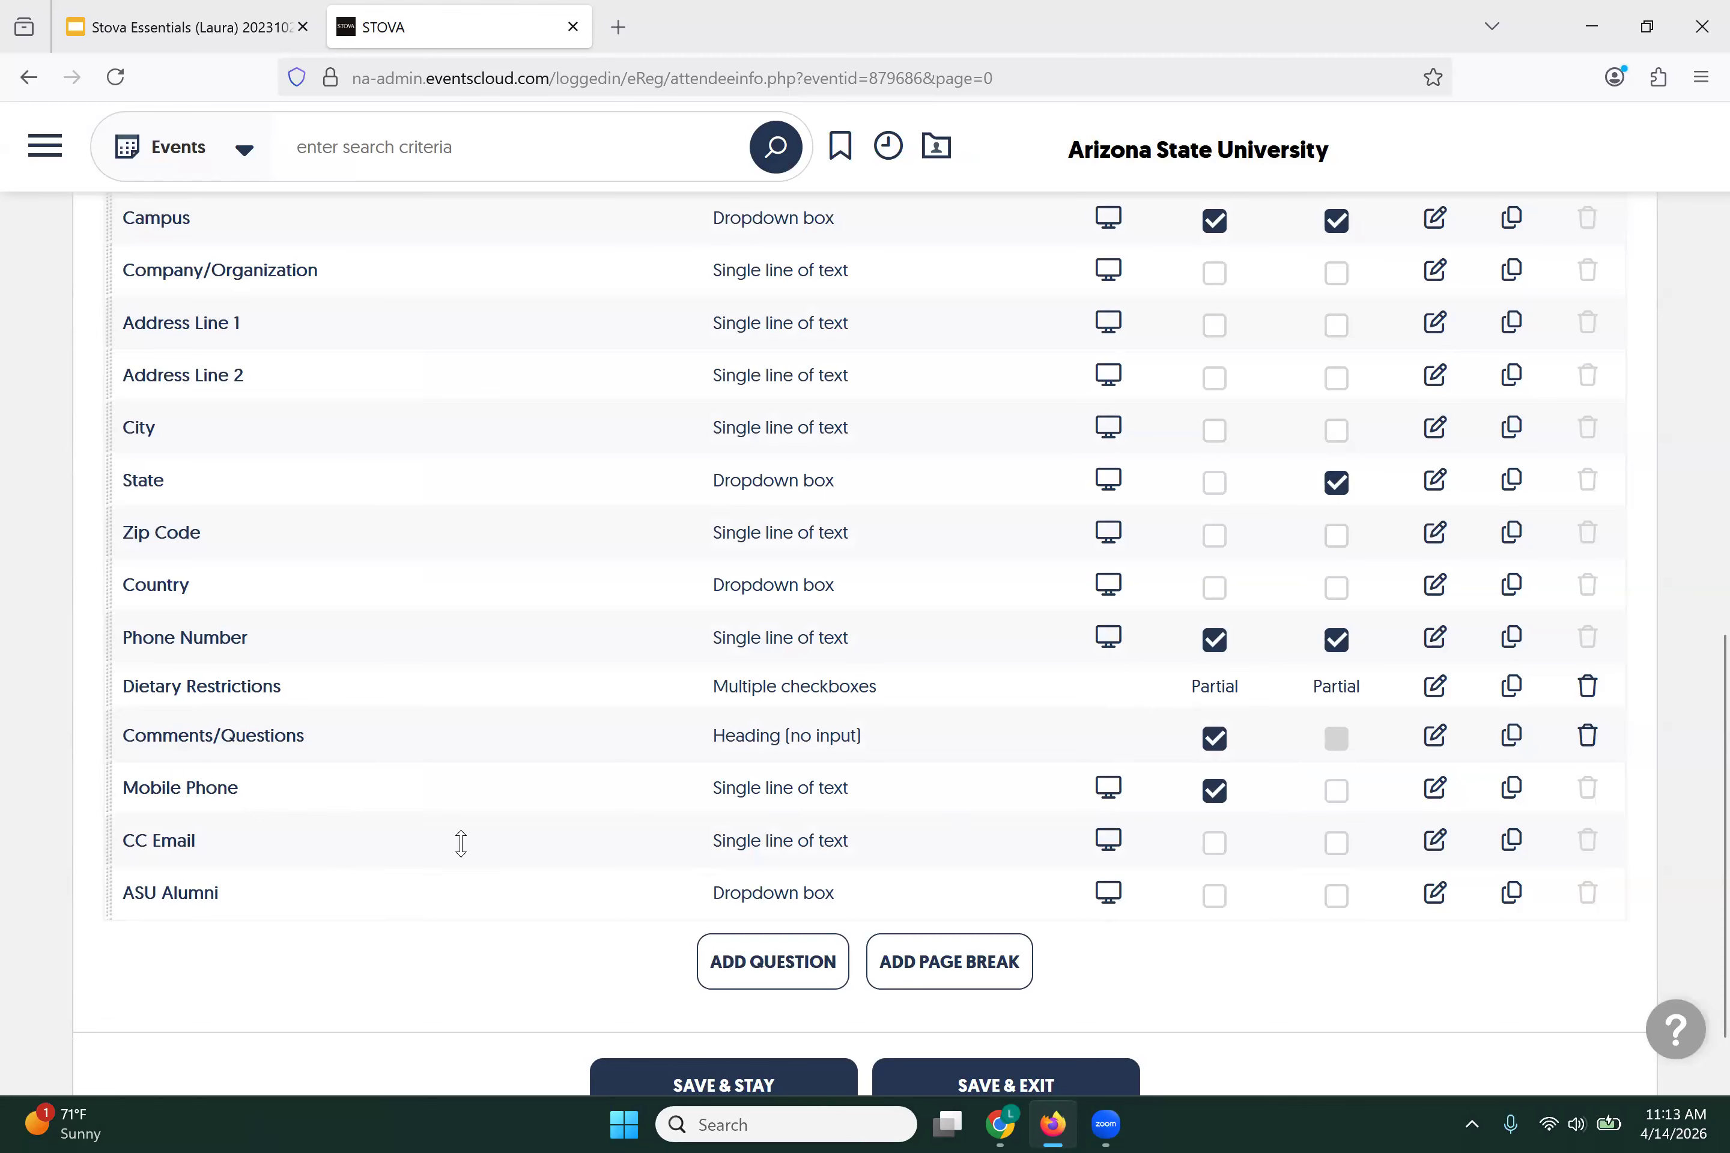
{"action": "scroll", "coordinate": [460, 842], "scroll_direction": "down", "scroll_amount": 2}
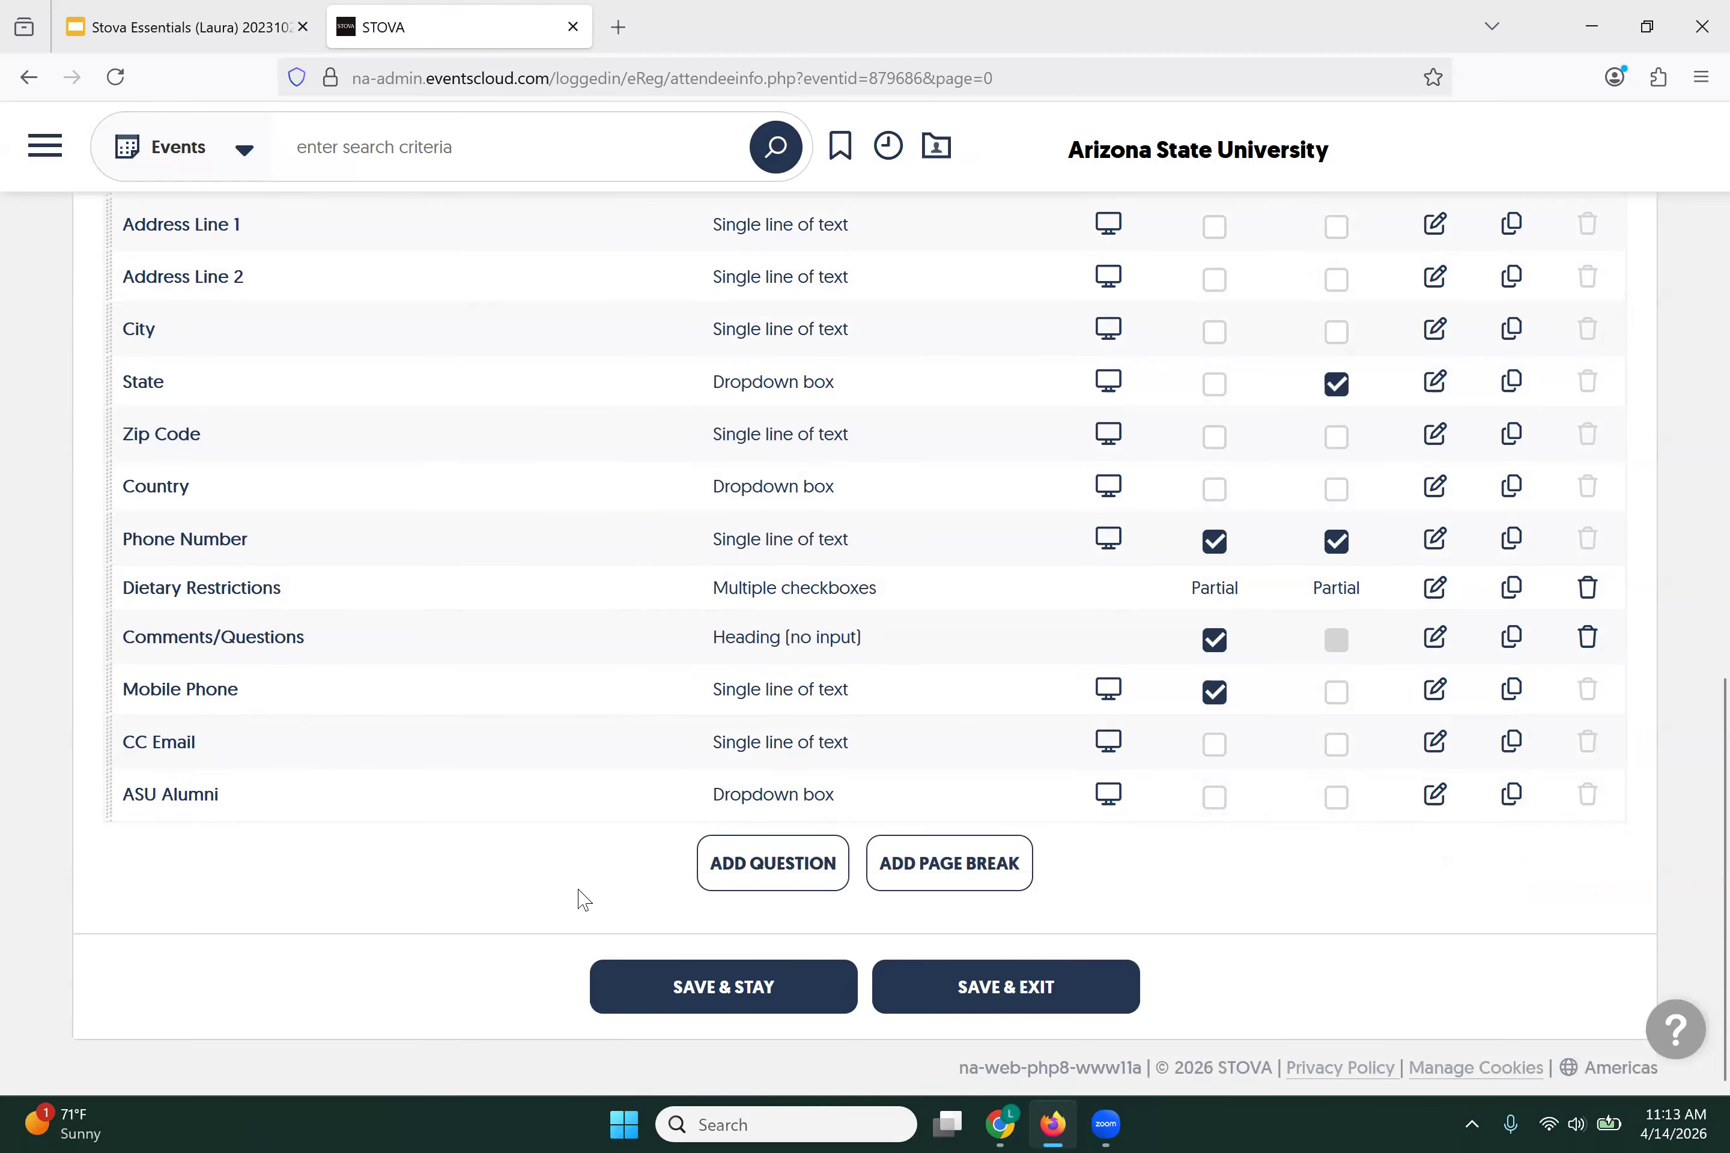
Step: Save the attendee question list and open the event's registration preview
{"action": "left_click", "coordinate": [650, 975]}
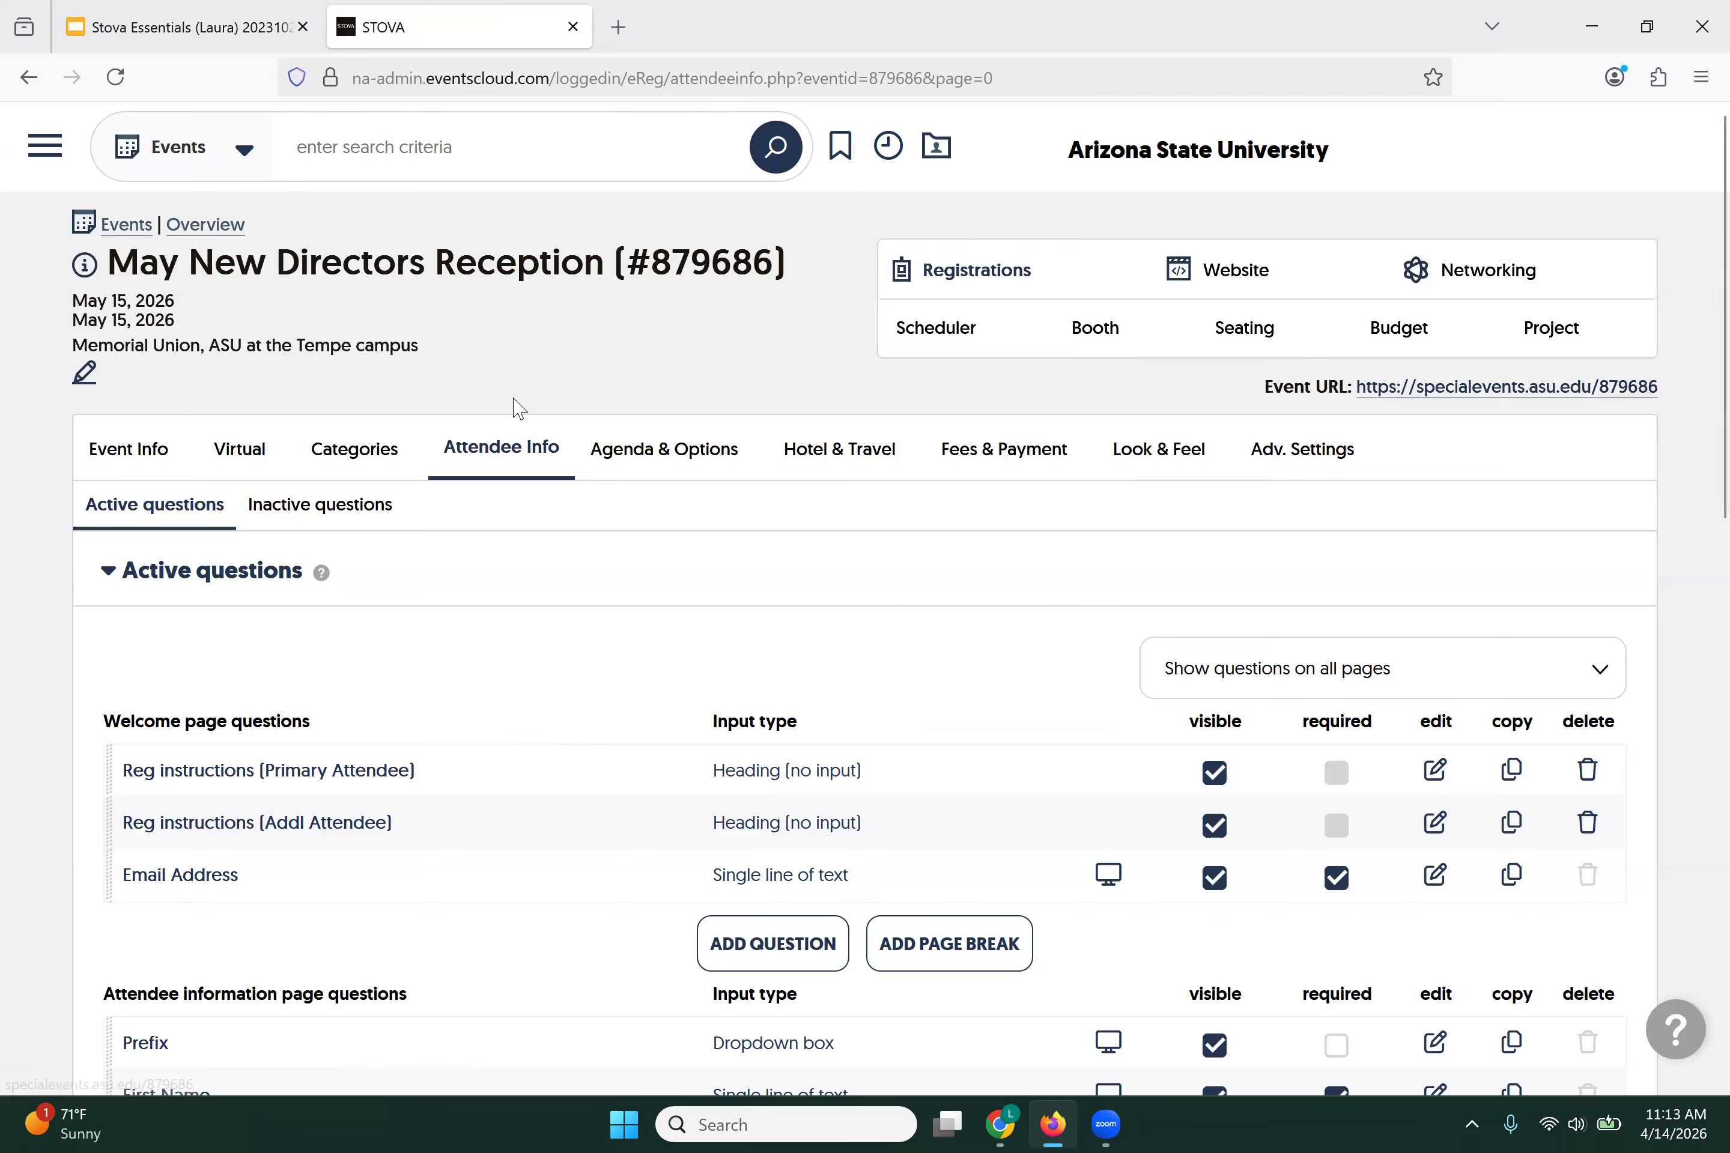
{"action": "mouse_move", "coordinate": [975, 265]}
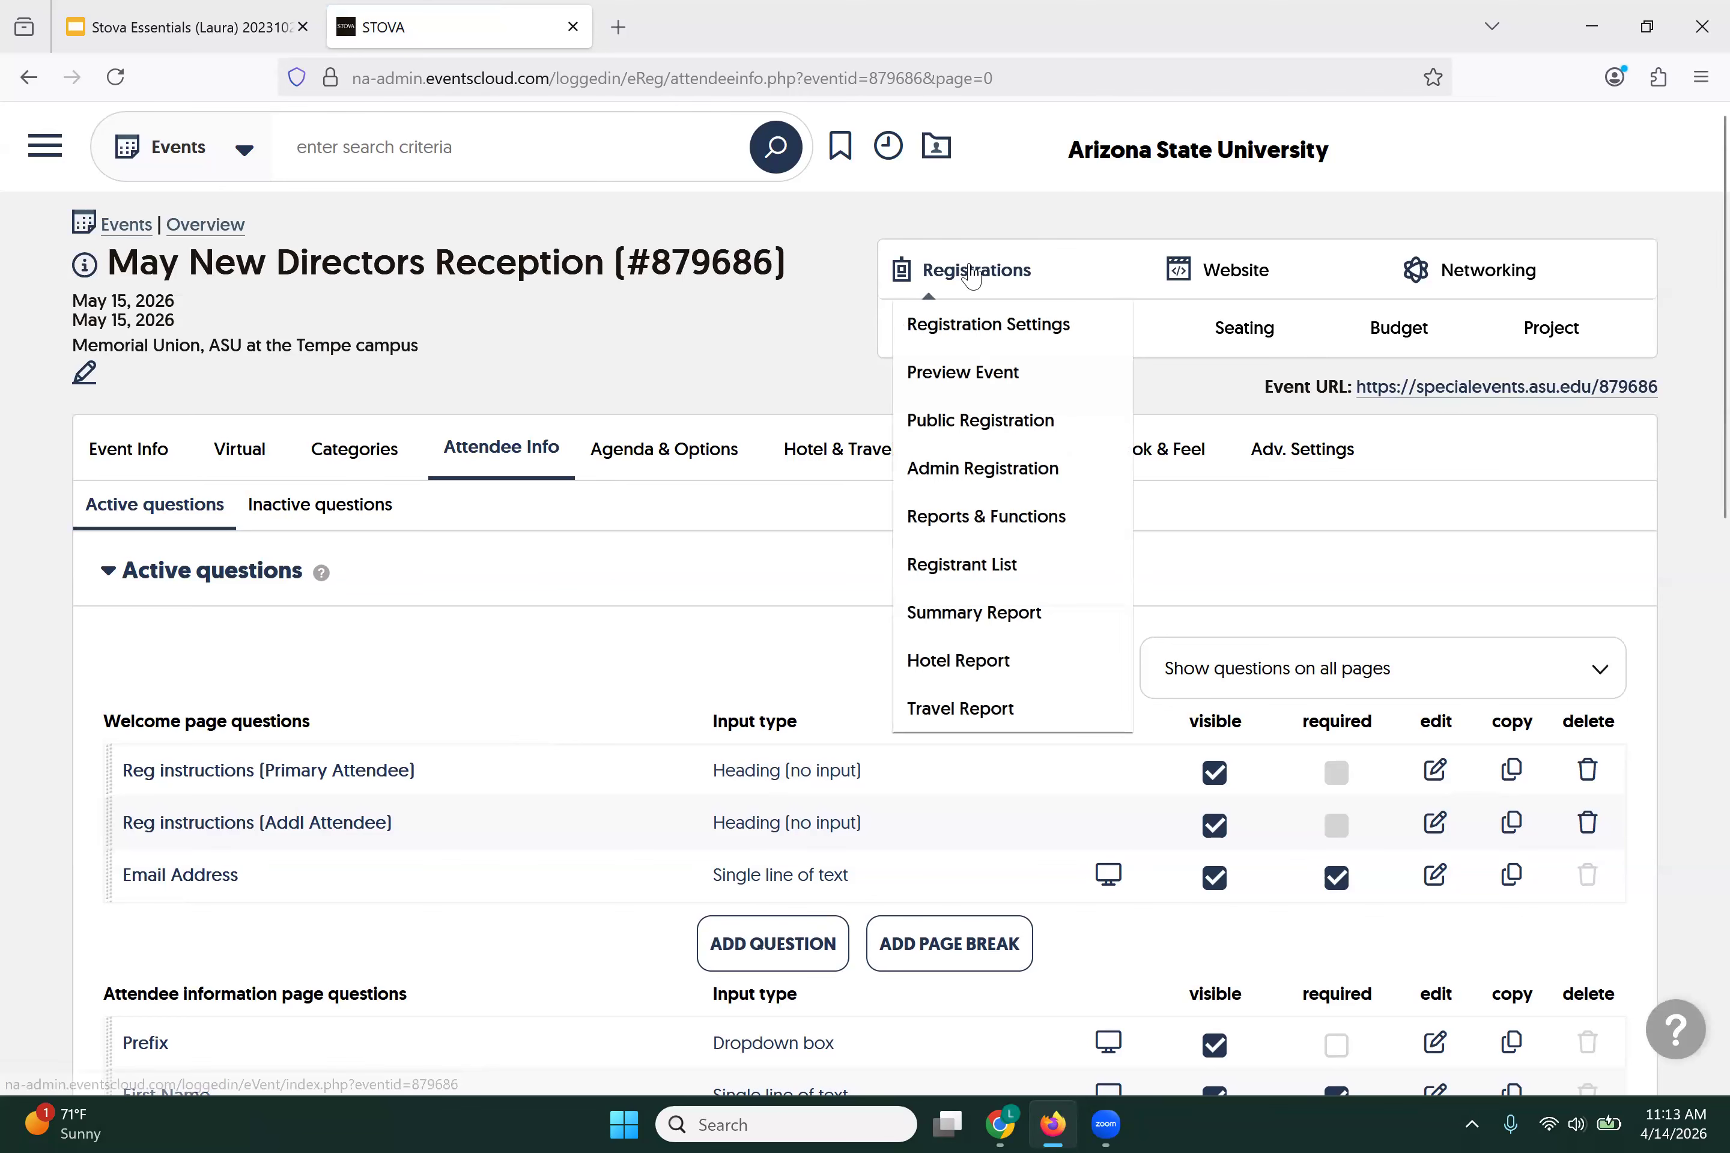
{"action": "left_click", "coordinate": [962, 372]}
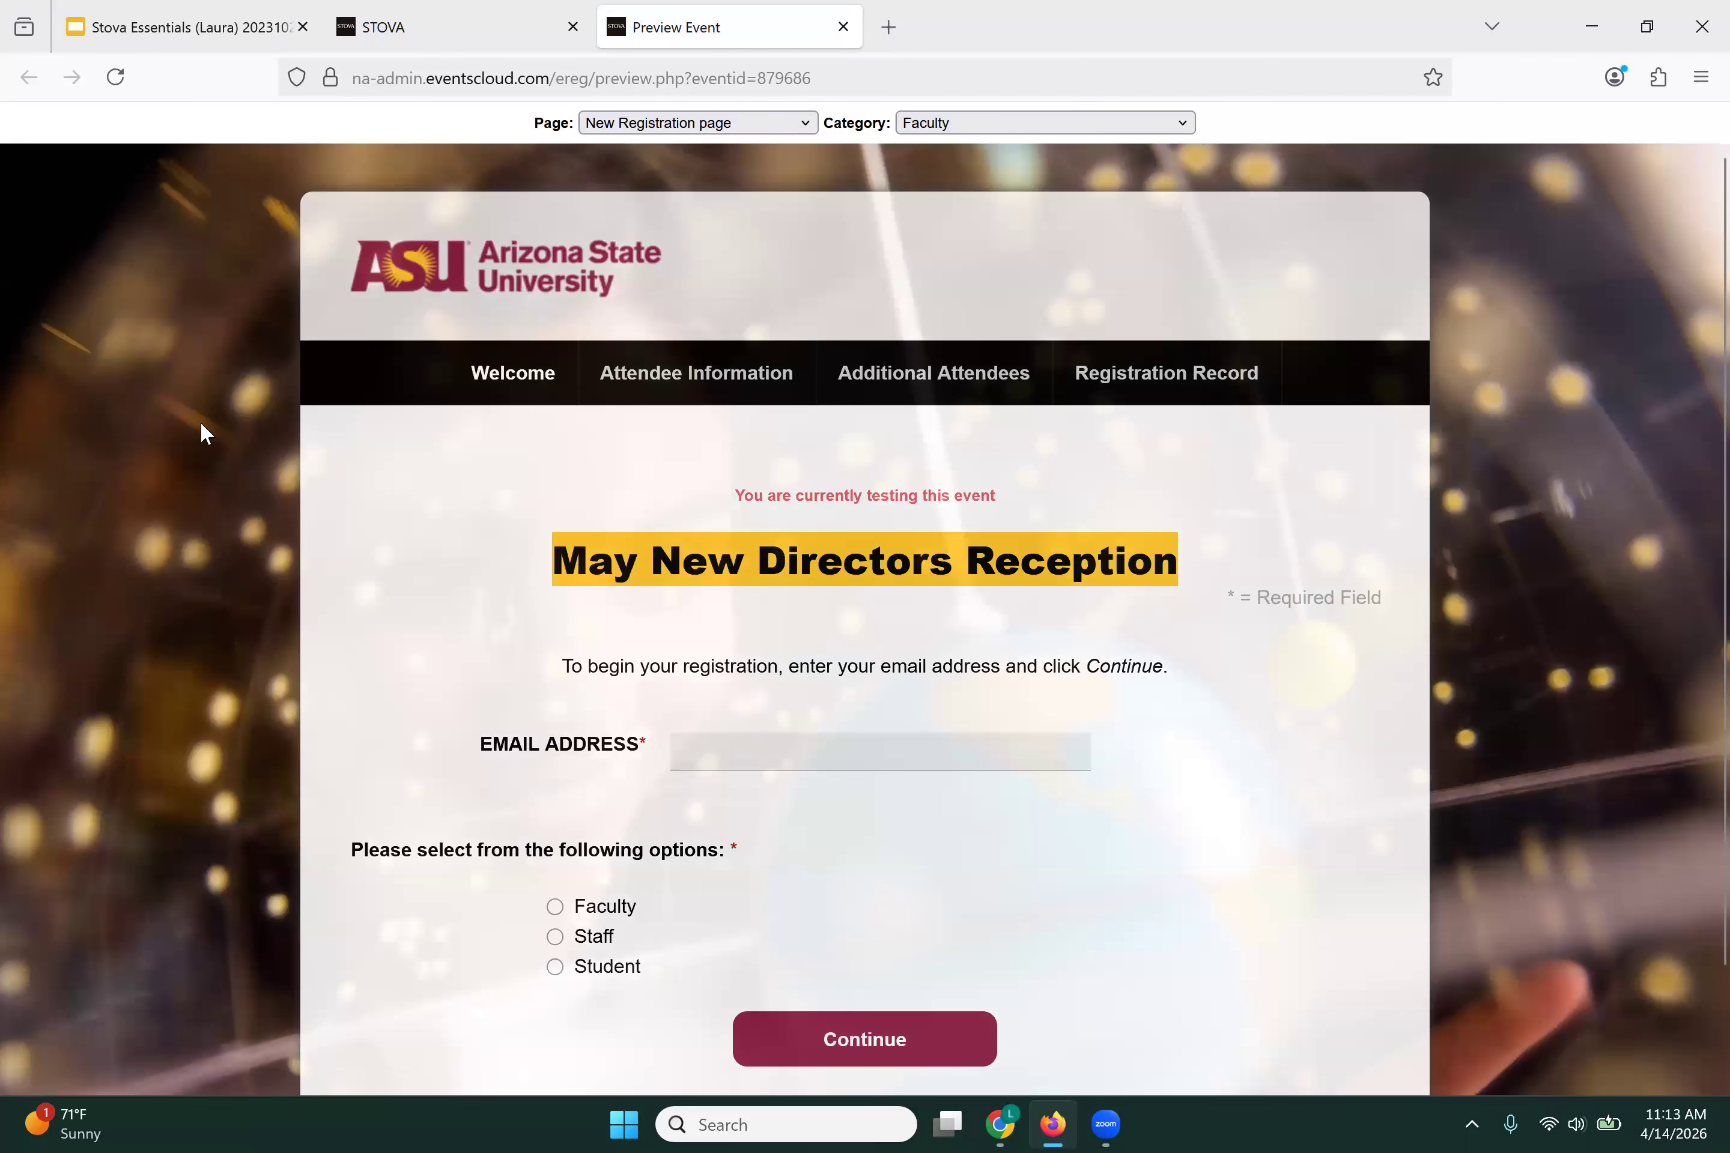
{"action": "scroll", "coordinate": [444, 505], "scroll_direction": "down", "scroll_amount": 3}
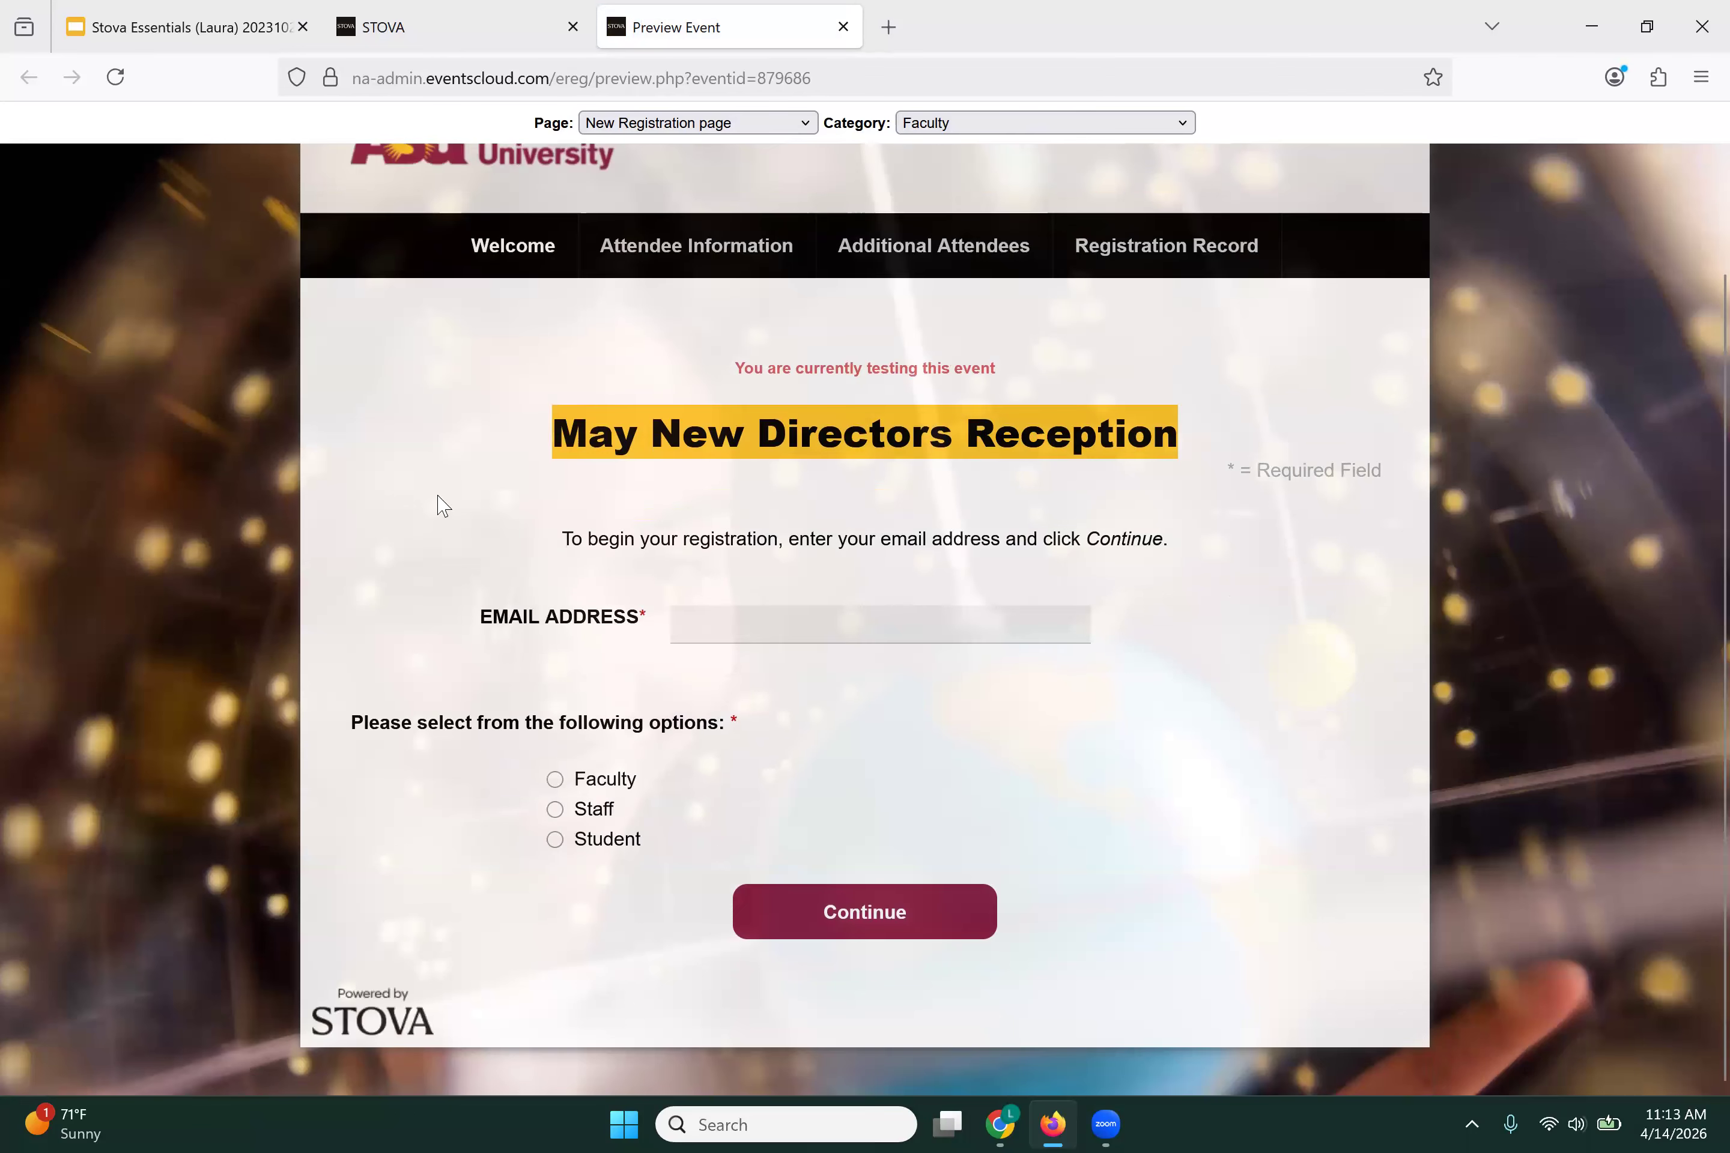
{"action": "scroll", "coordinate": [391, 312], "scroll_direction": "up", "scroll_amount": 3}
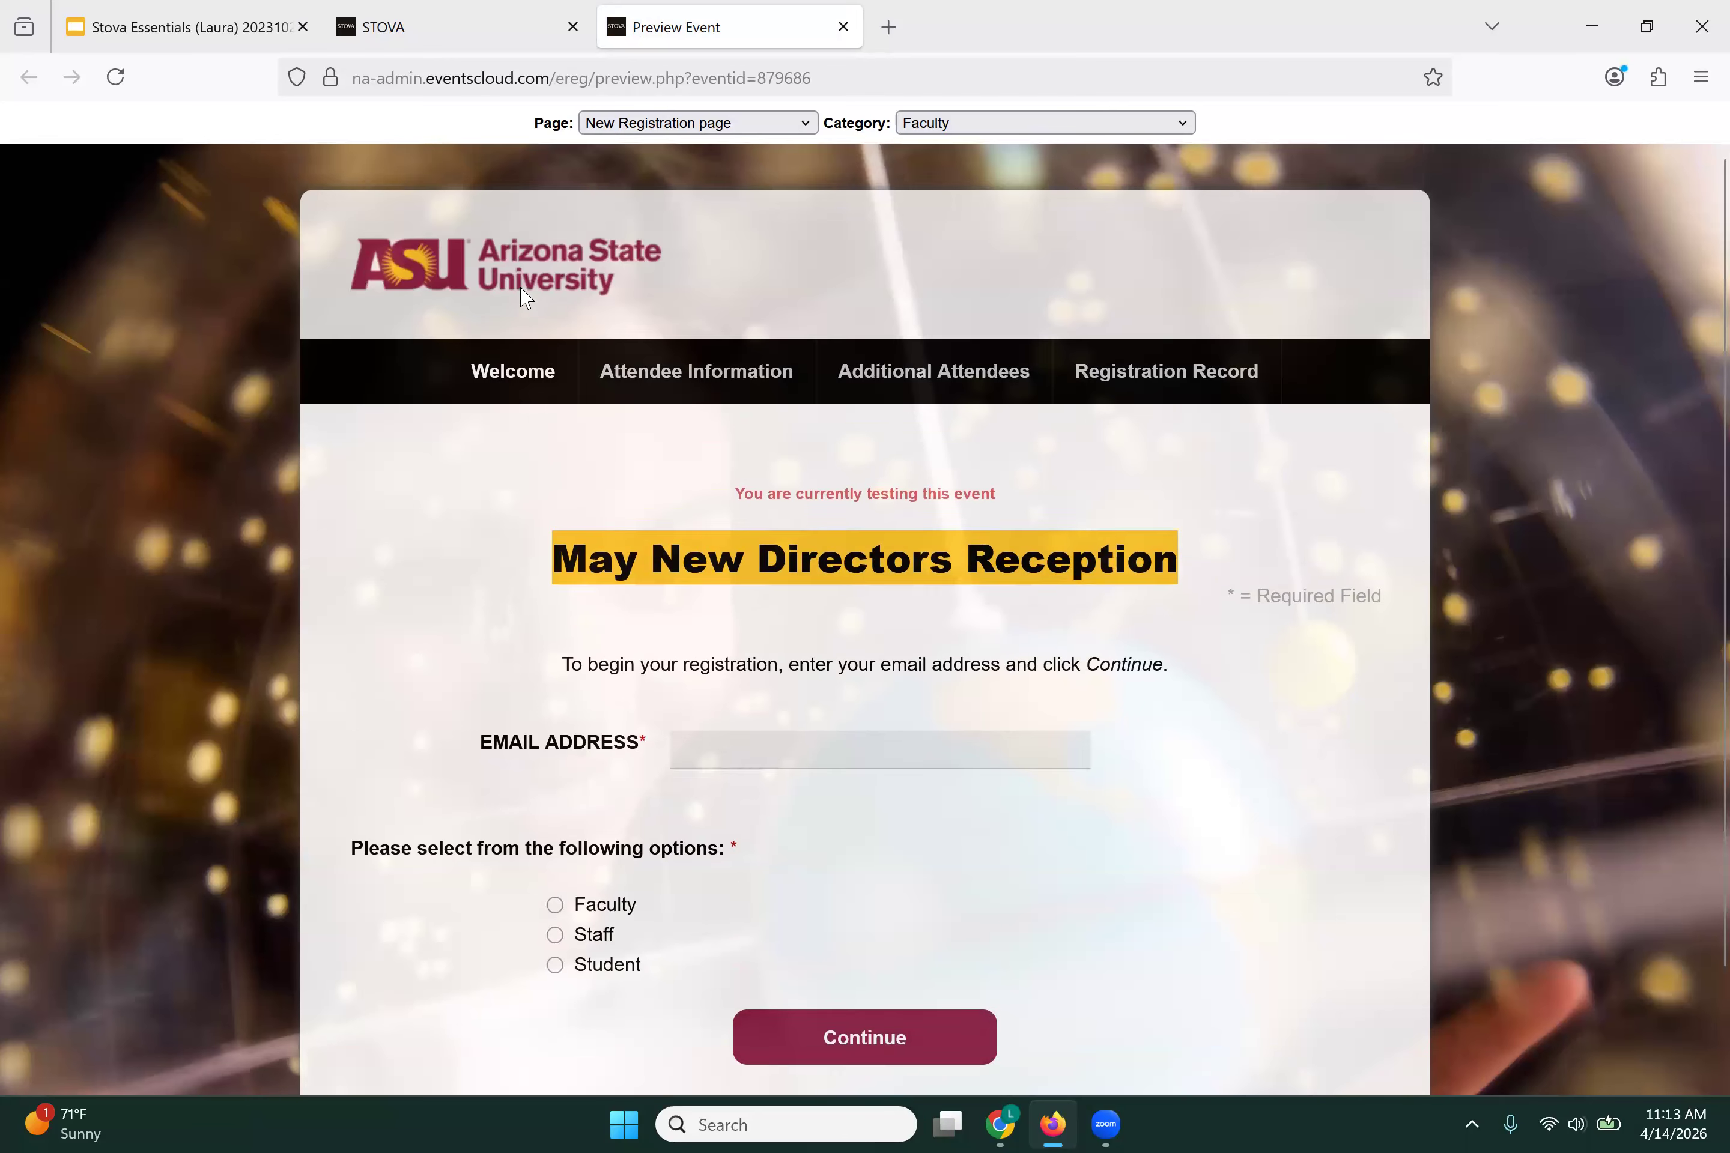
{"action": "scroll", "coordinate": [535, 311], "scroll_direction": "down", "scroll_amount": 3}
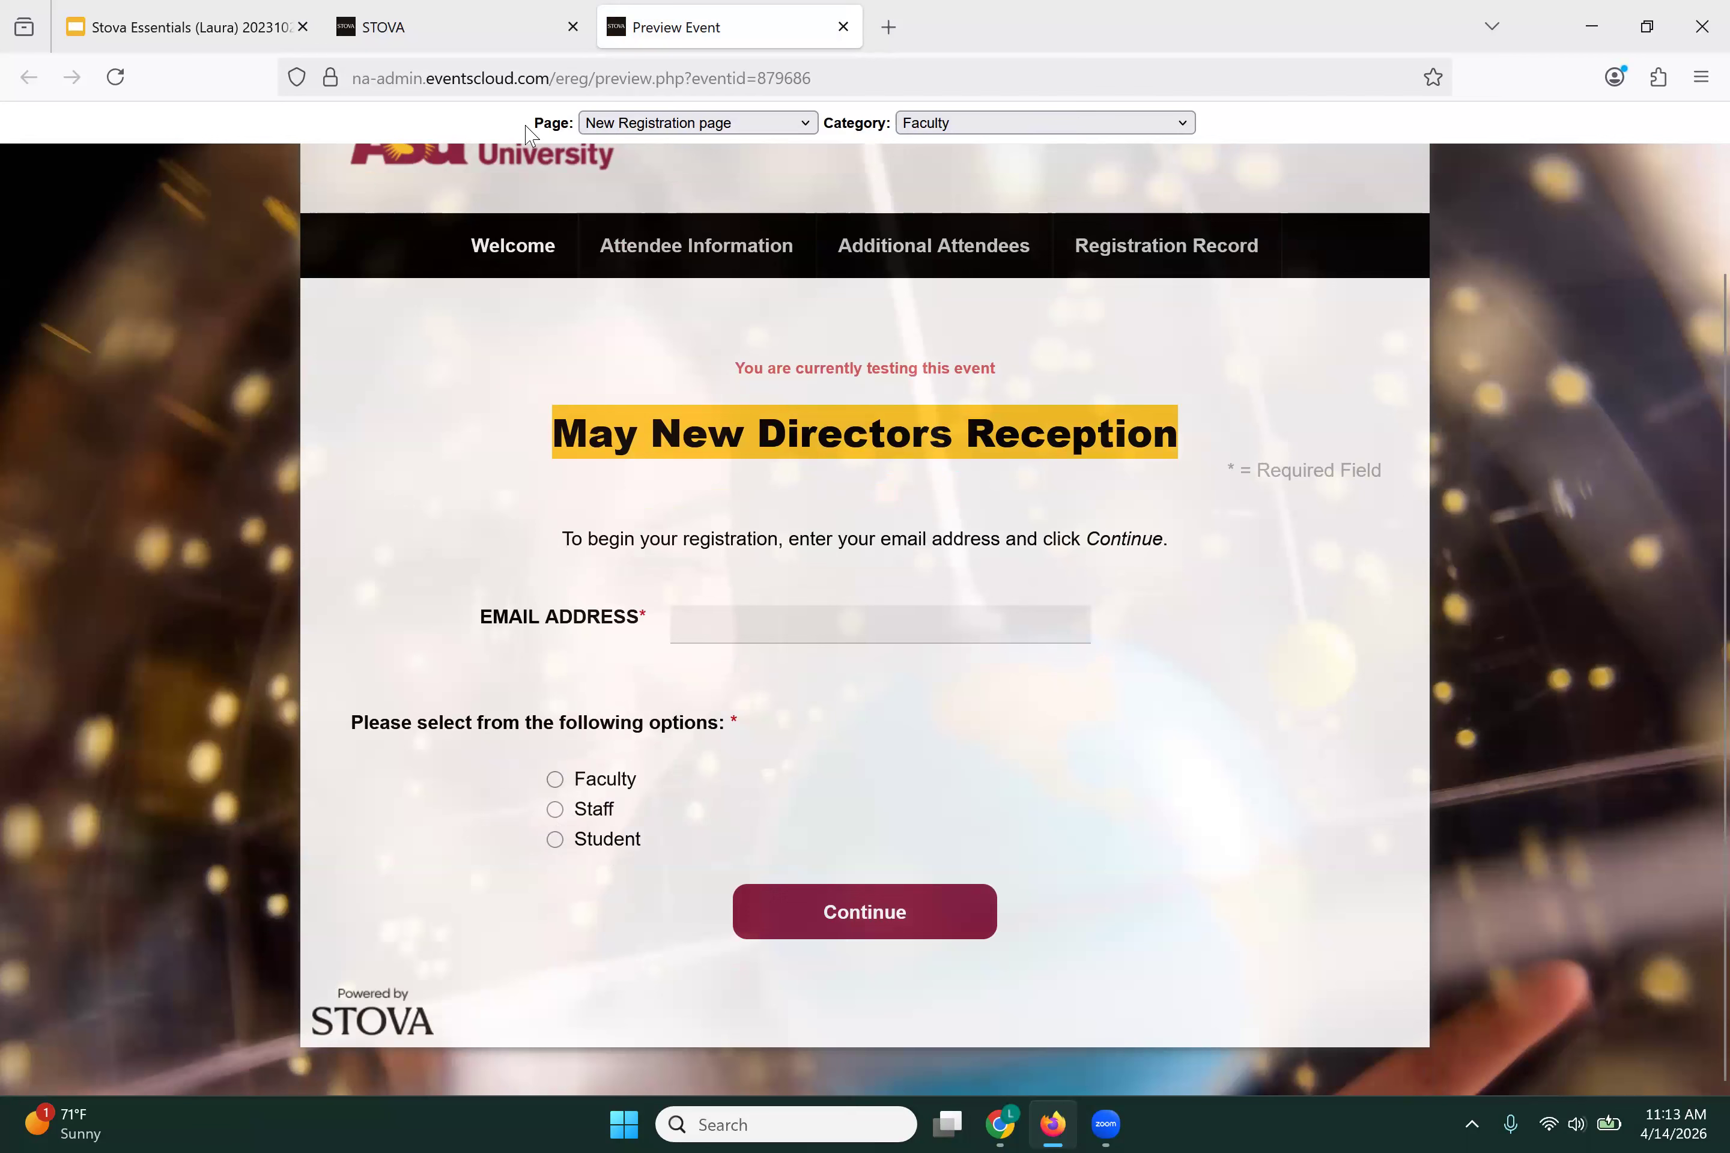
Step: Preview the Attendee Information page for Faculty and scroll through its fields
{"action": "left_click", "coordinate": [659, 127]}
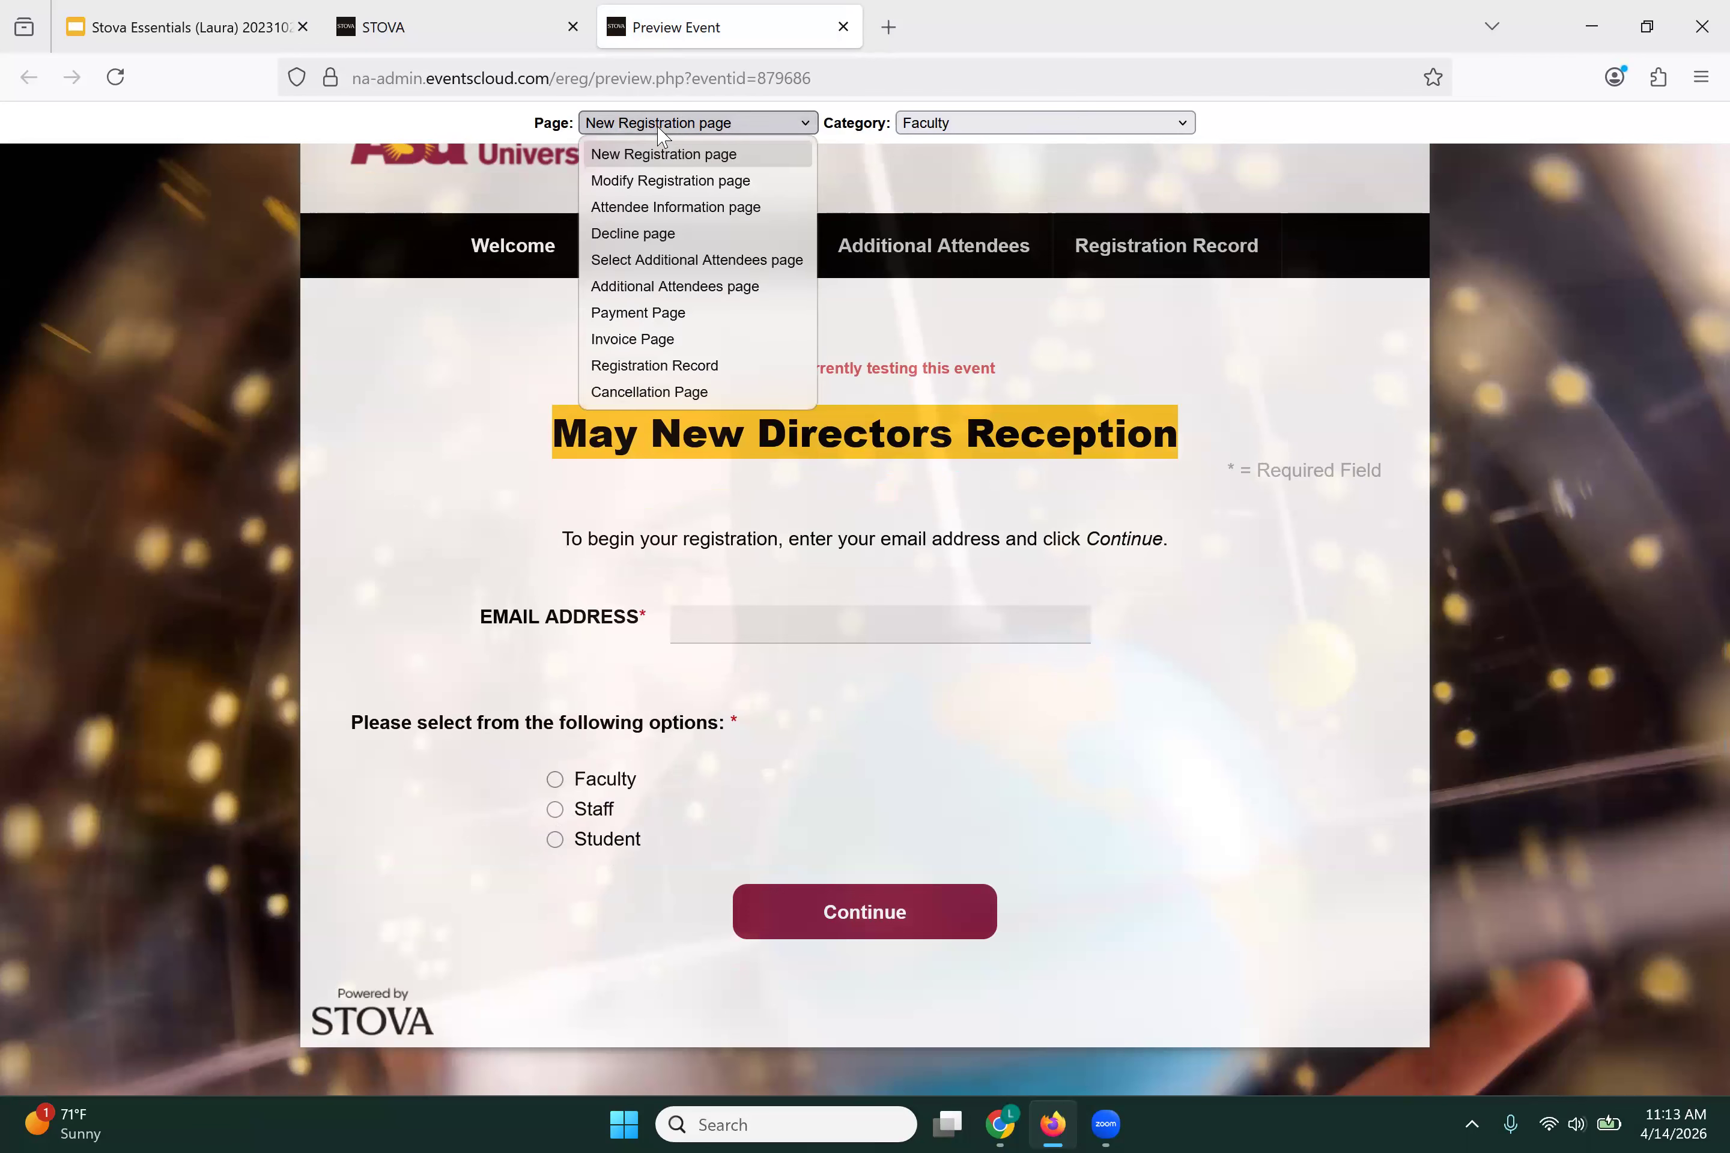
{"action": "left_click", "coordinate": [646, 212]}
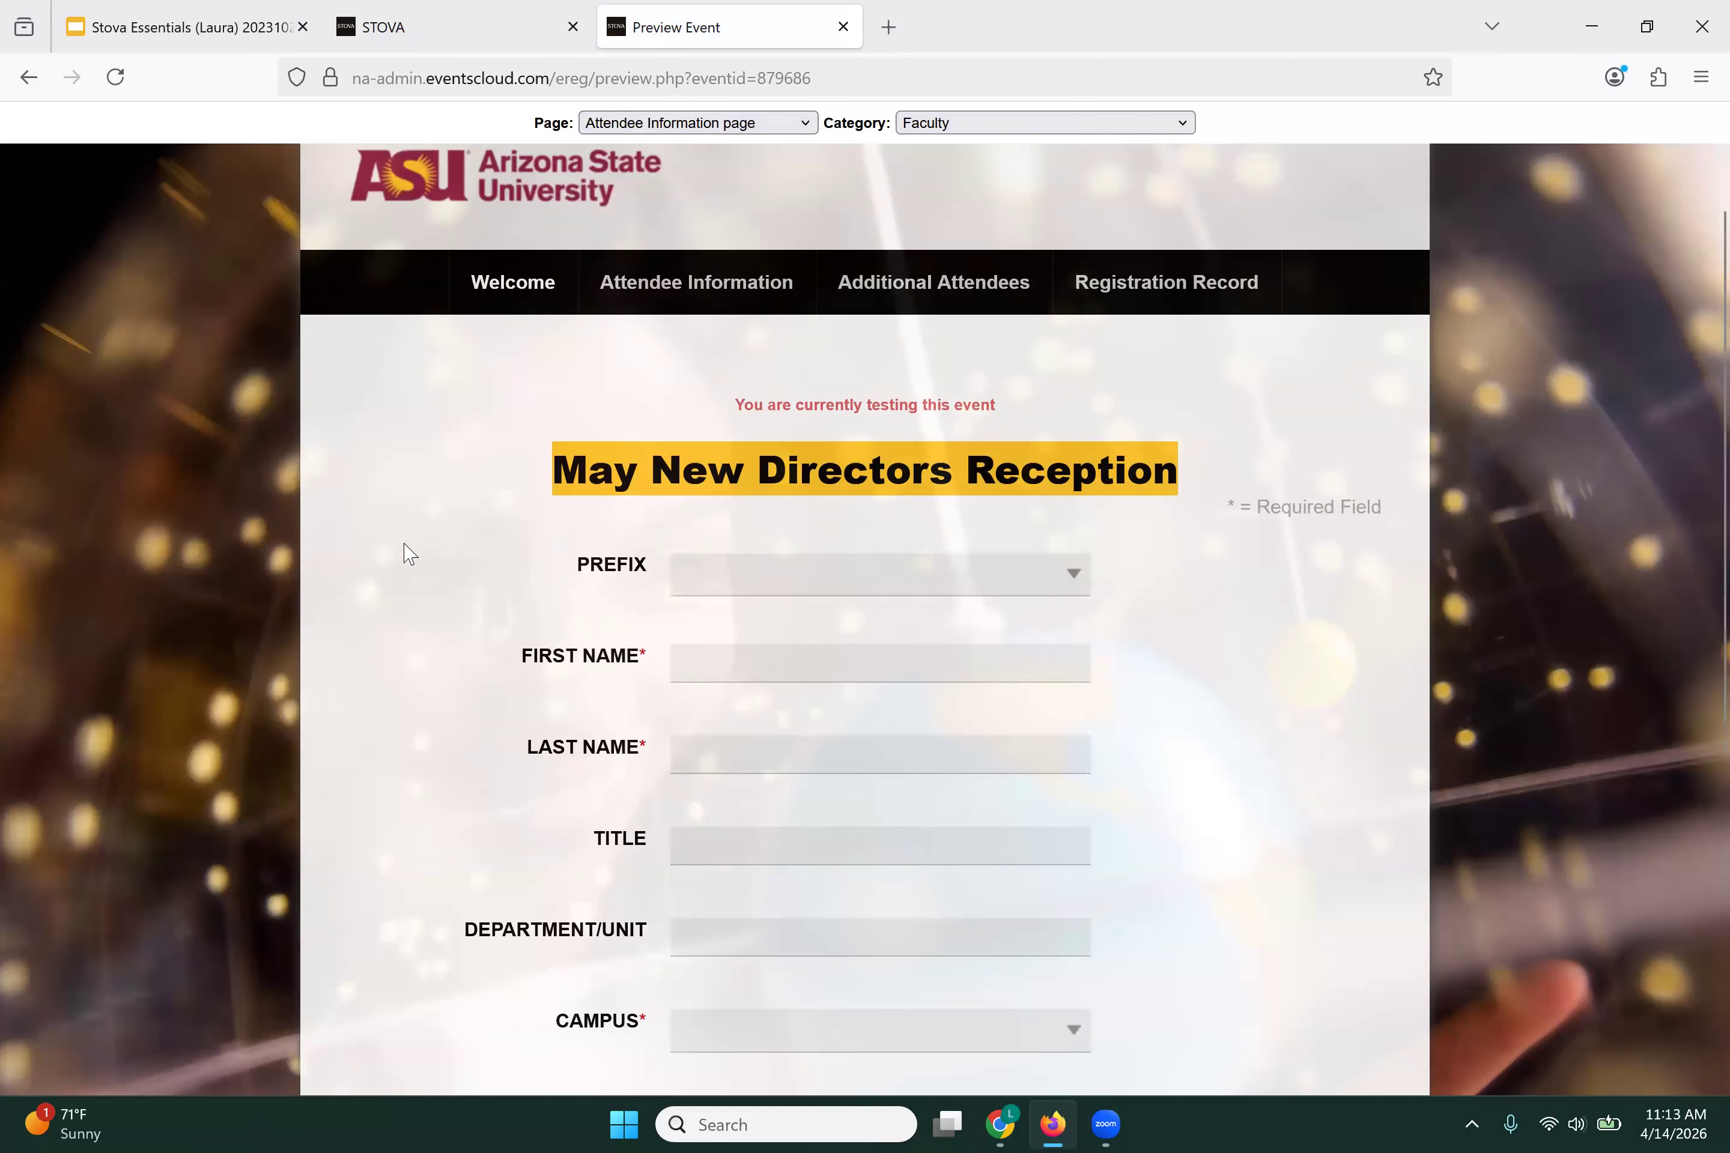
{"action": "scroll", "coordinate": [409, 555], "scroll_direction": "down", "scroll_amount": 5}
{"action": "scroll", "coordinate": [409, 554], "scroll_direction": "up", "scroll_amount": 4}
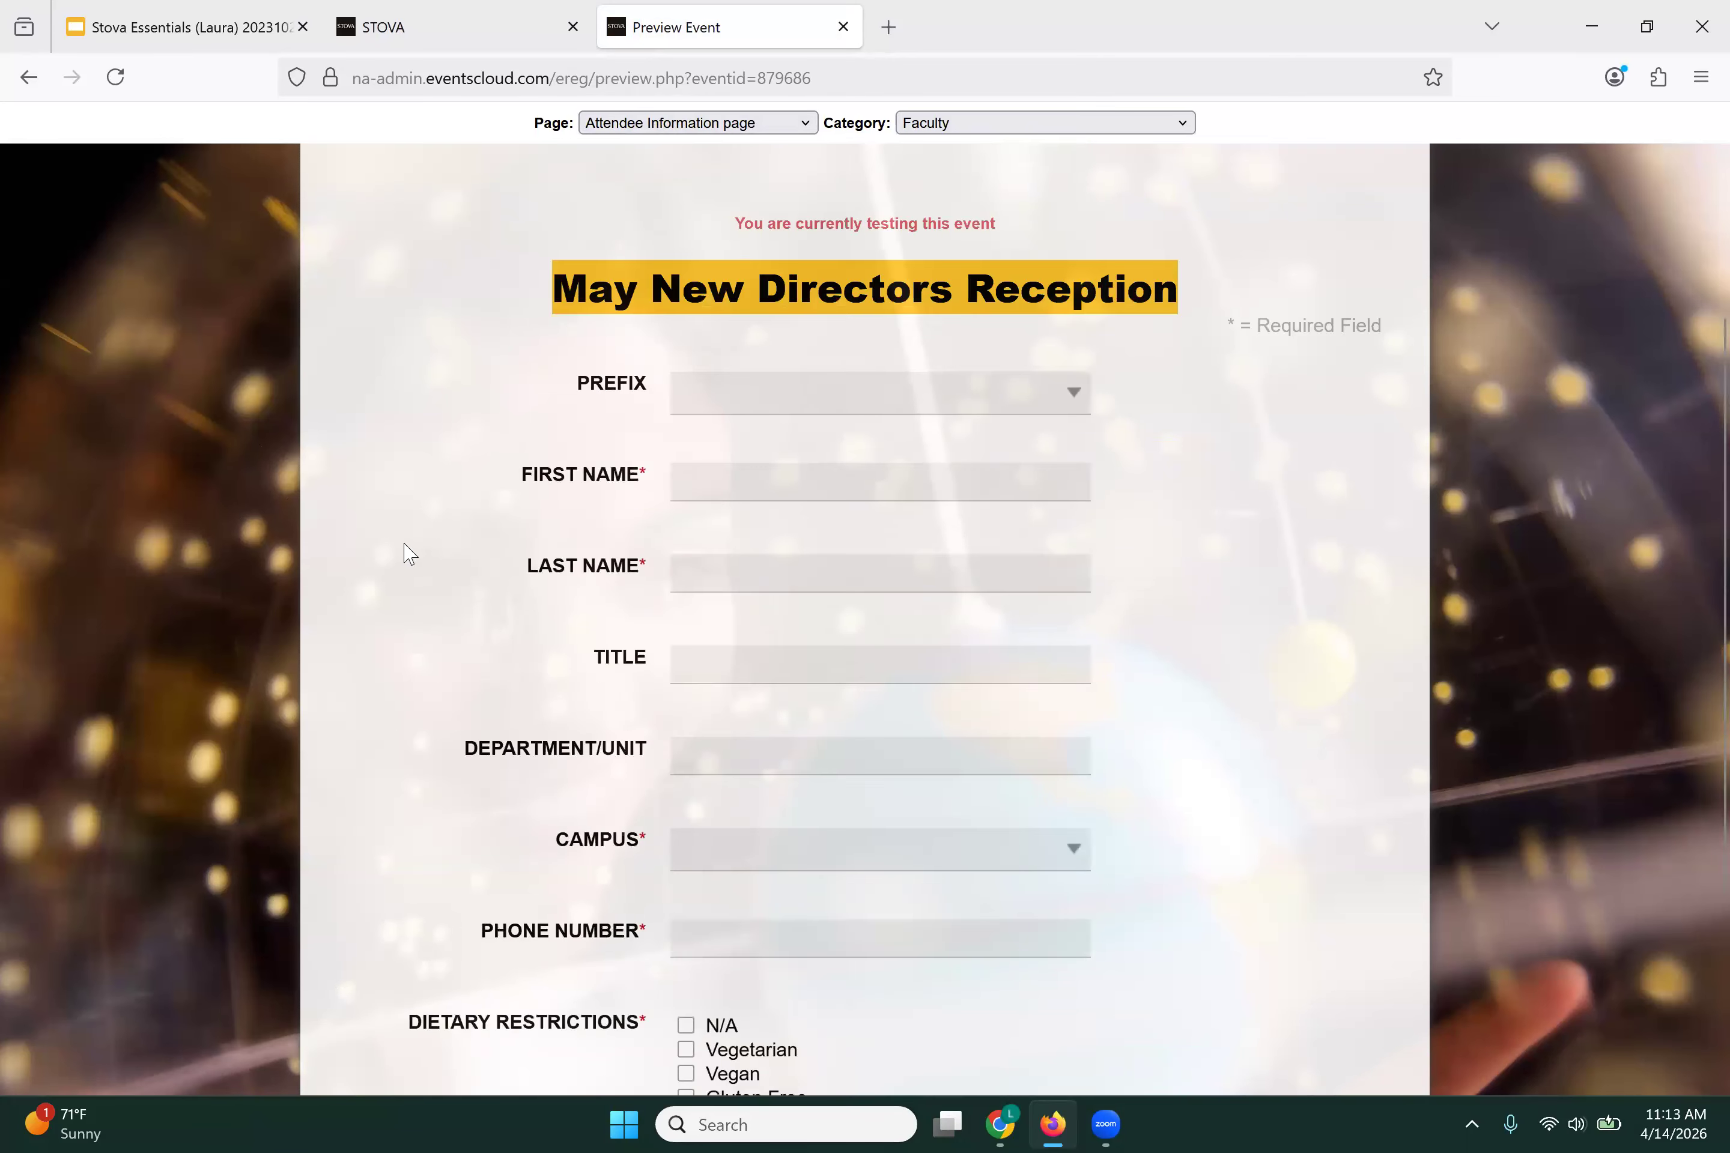
{"action": "scroll", "coordinate": [408, 555], "scroll_direction": "up", "scroll_amount": 1}
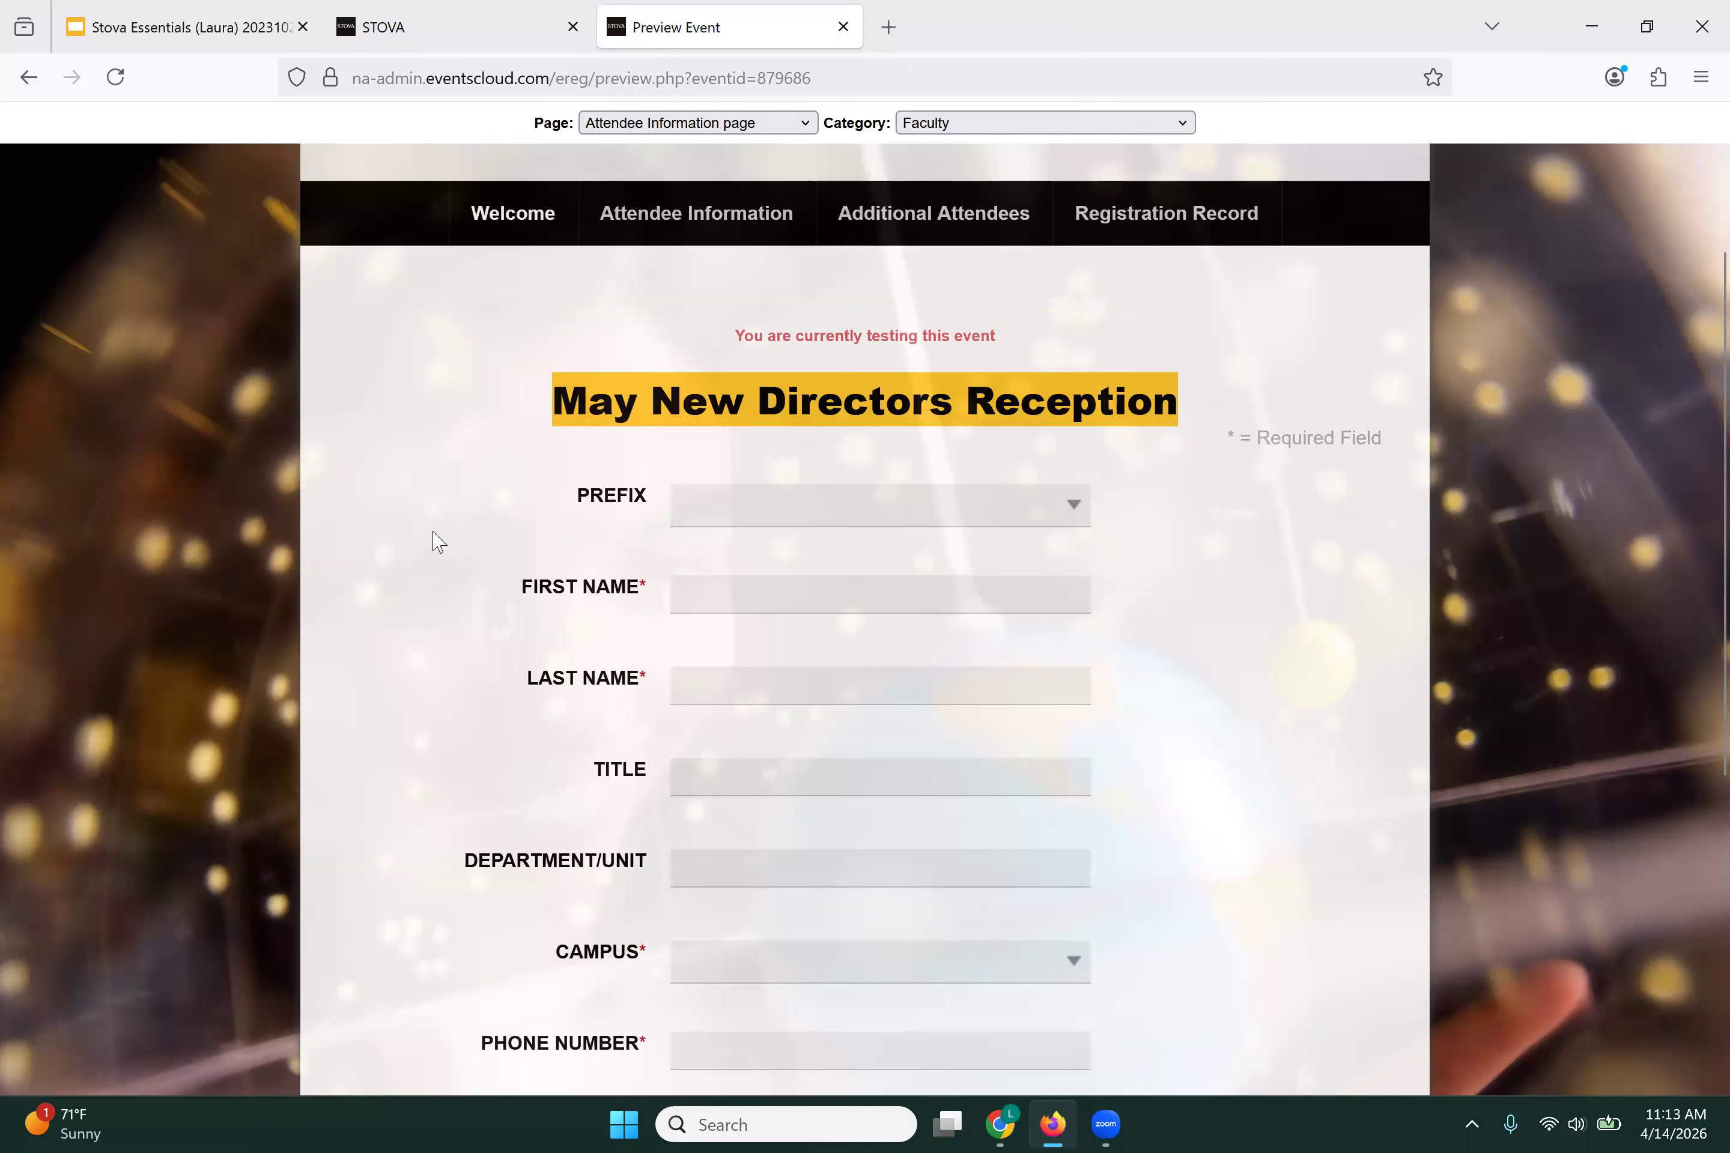
{"action": "left_click", "coordinate": [432, 37]}
Step: Hide Prefix, show Suffix, make State optional, and save the attendee questions
{"action": "scroll", "coordinate": [622, 848], "scroll_direction": "down", "scroll_amount": 6}
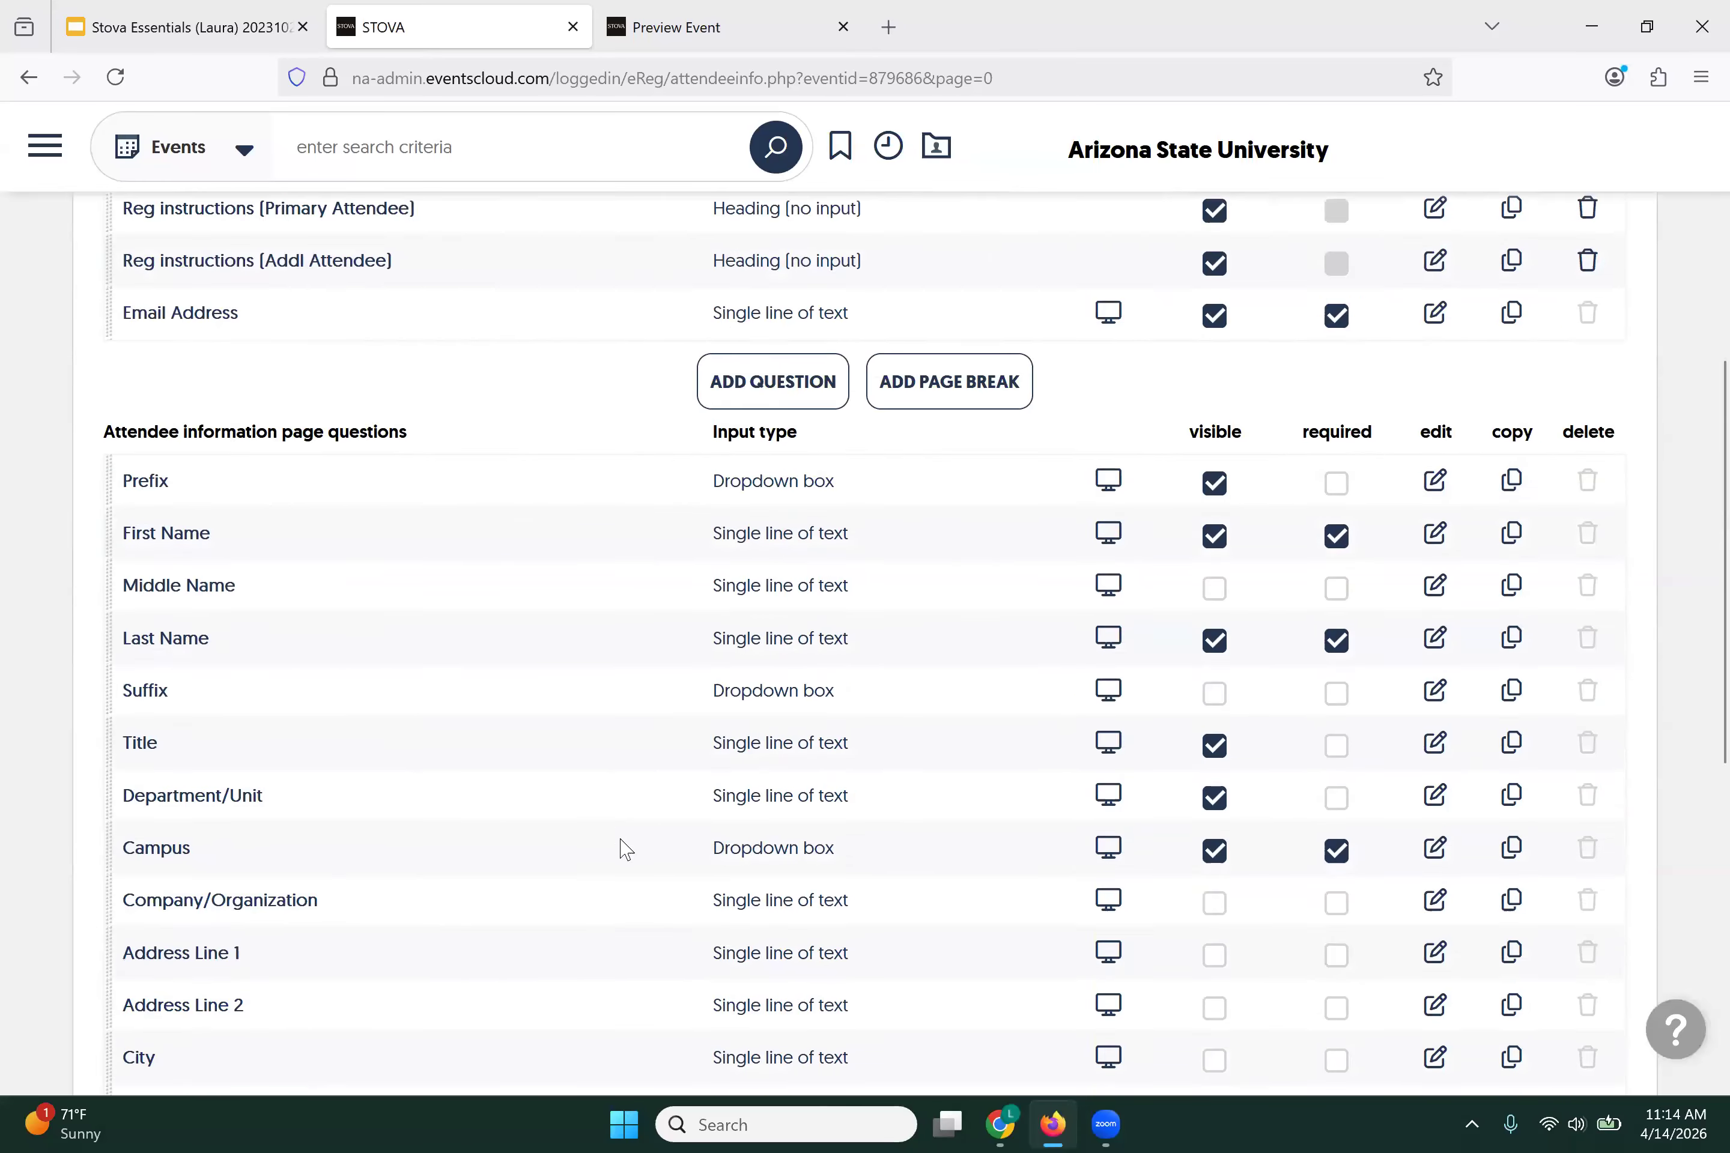
{"action": "left_click", "coordinate": [1213, 343]}
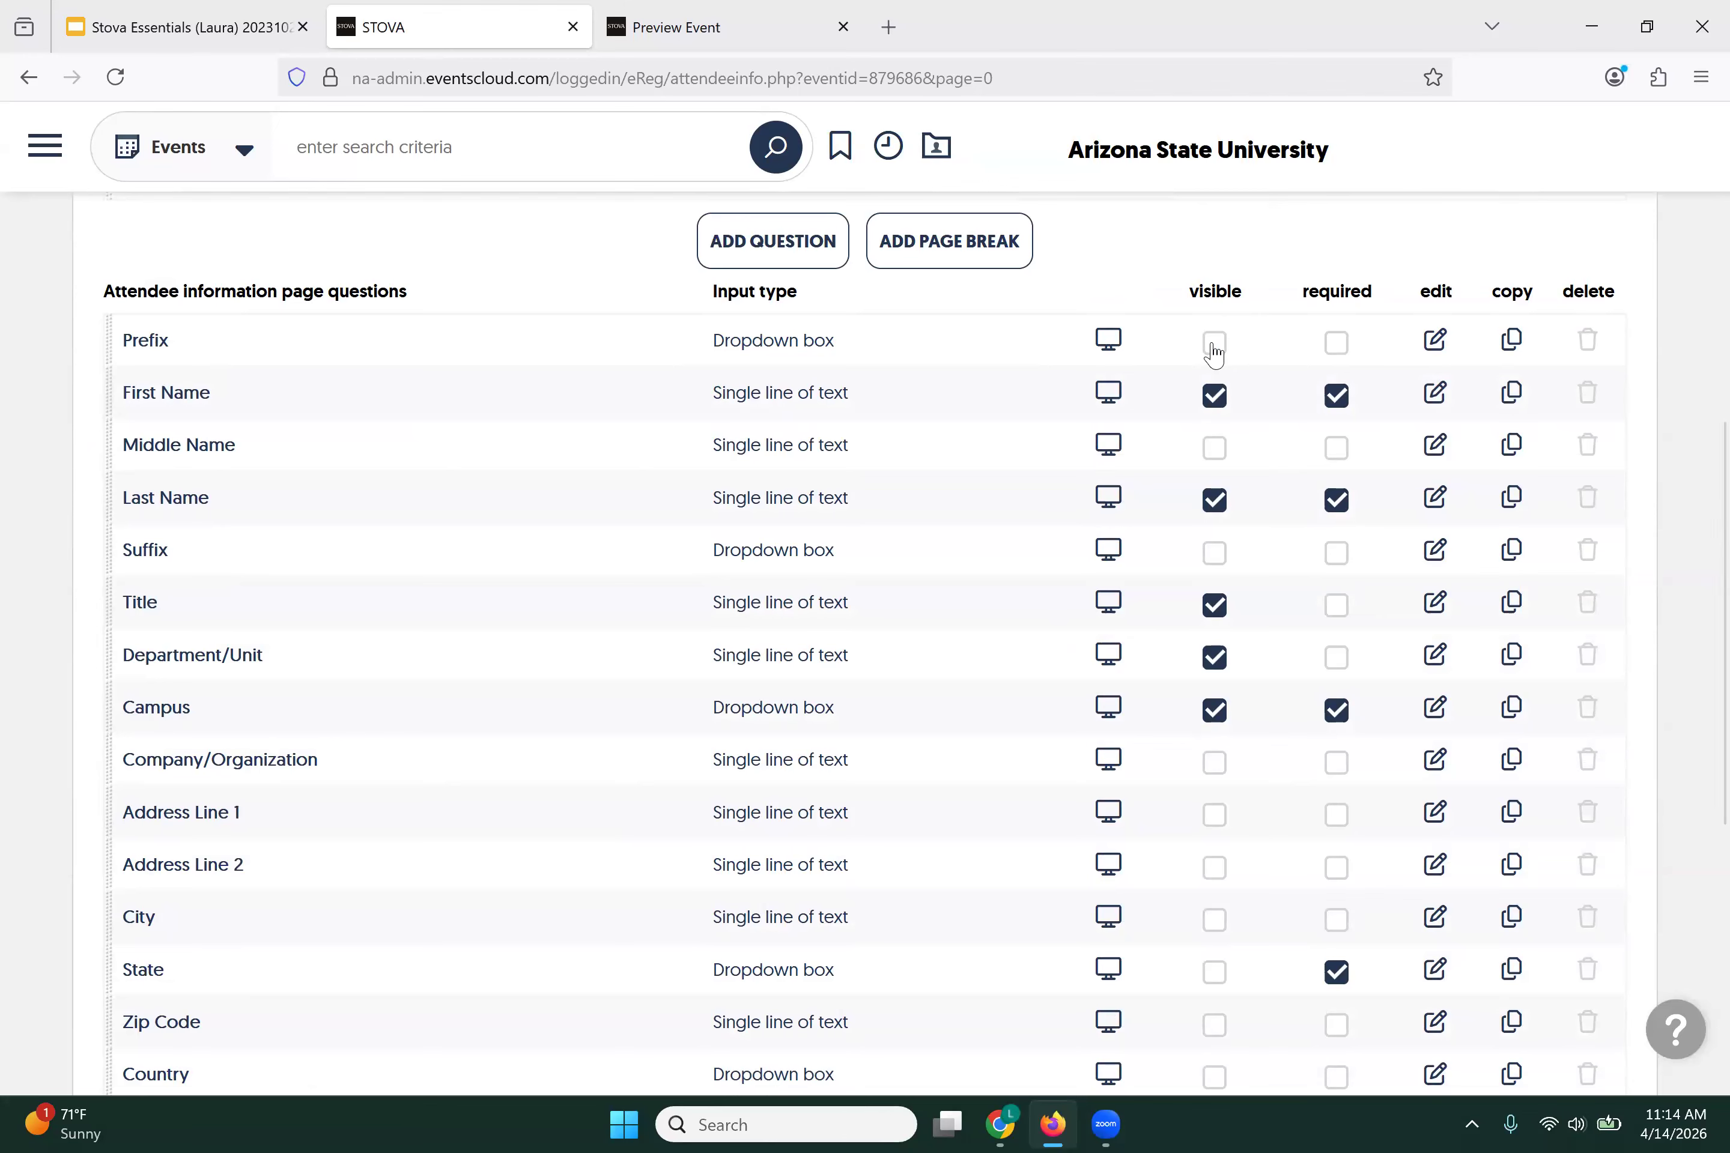
{"action": "left_click", "coordinate": [1216, 555]}
{"action": "scroll", "coordinate": [1079, 555], "scroll_direction": "down", "scroll_amount": 5}
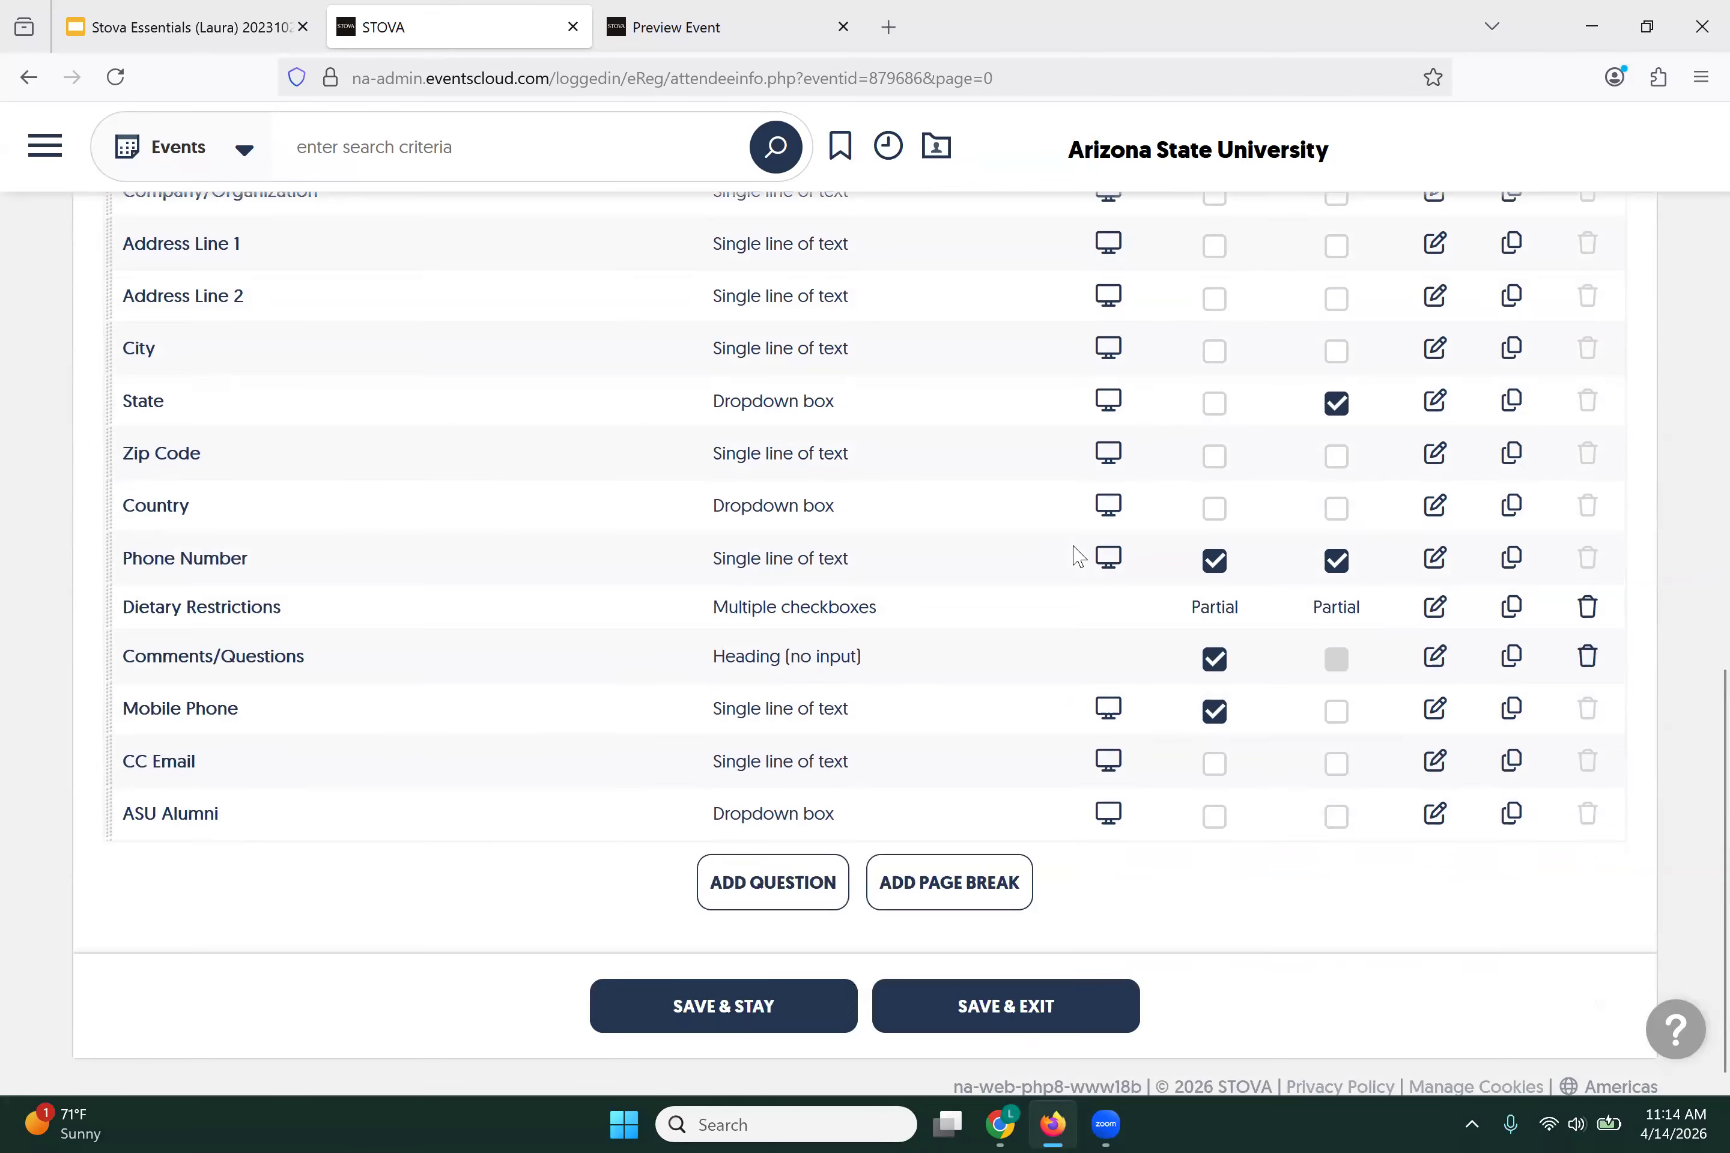
{"action": "scroll", "coordinate": [1077, 556], "scroll_direction": "down", "scroll_amount": 1}
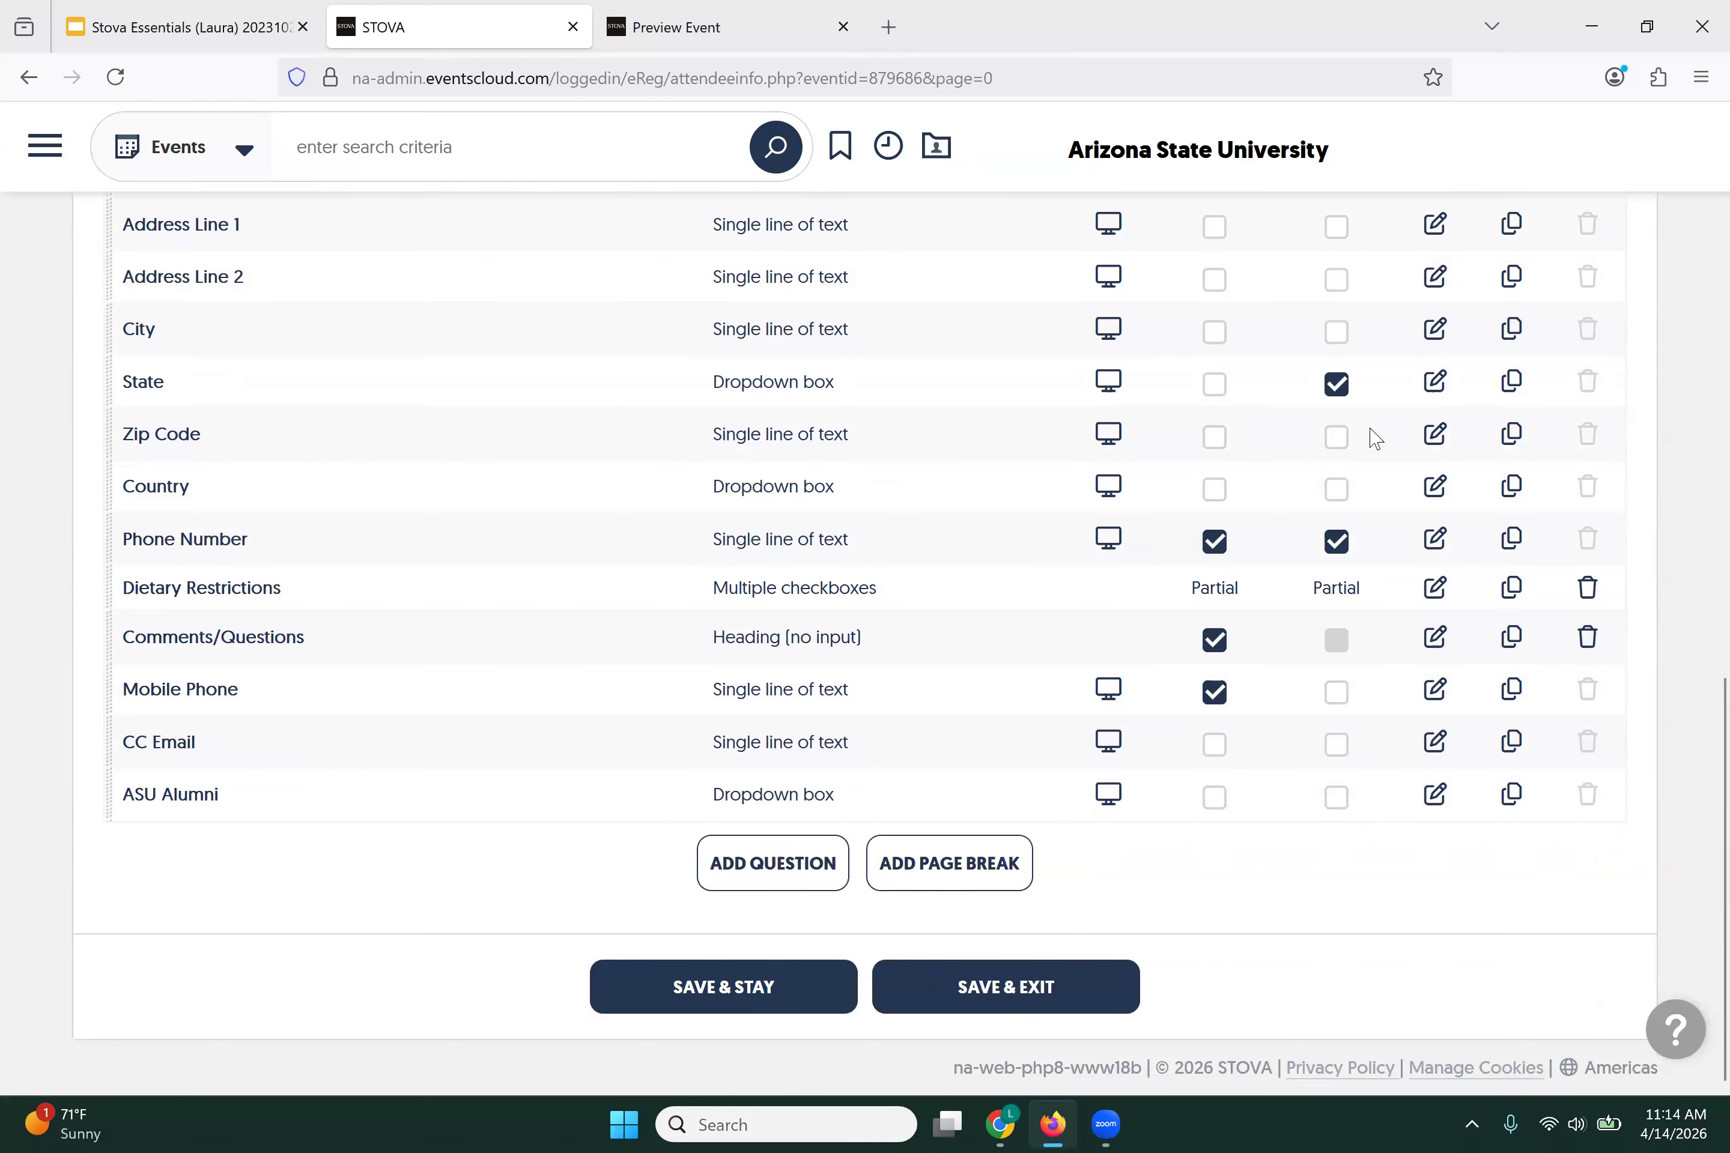
{"action": "left_click", "coordinate": [1337, 383]}
{"action": "left_click", "coordinate": [645, 997]}
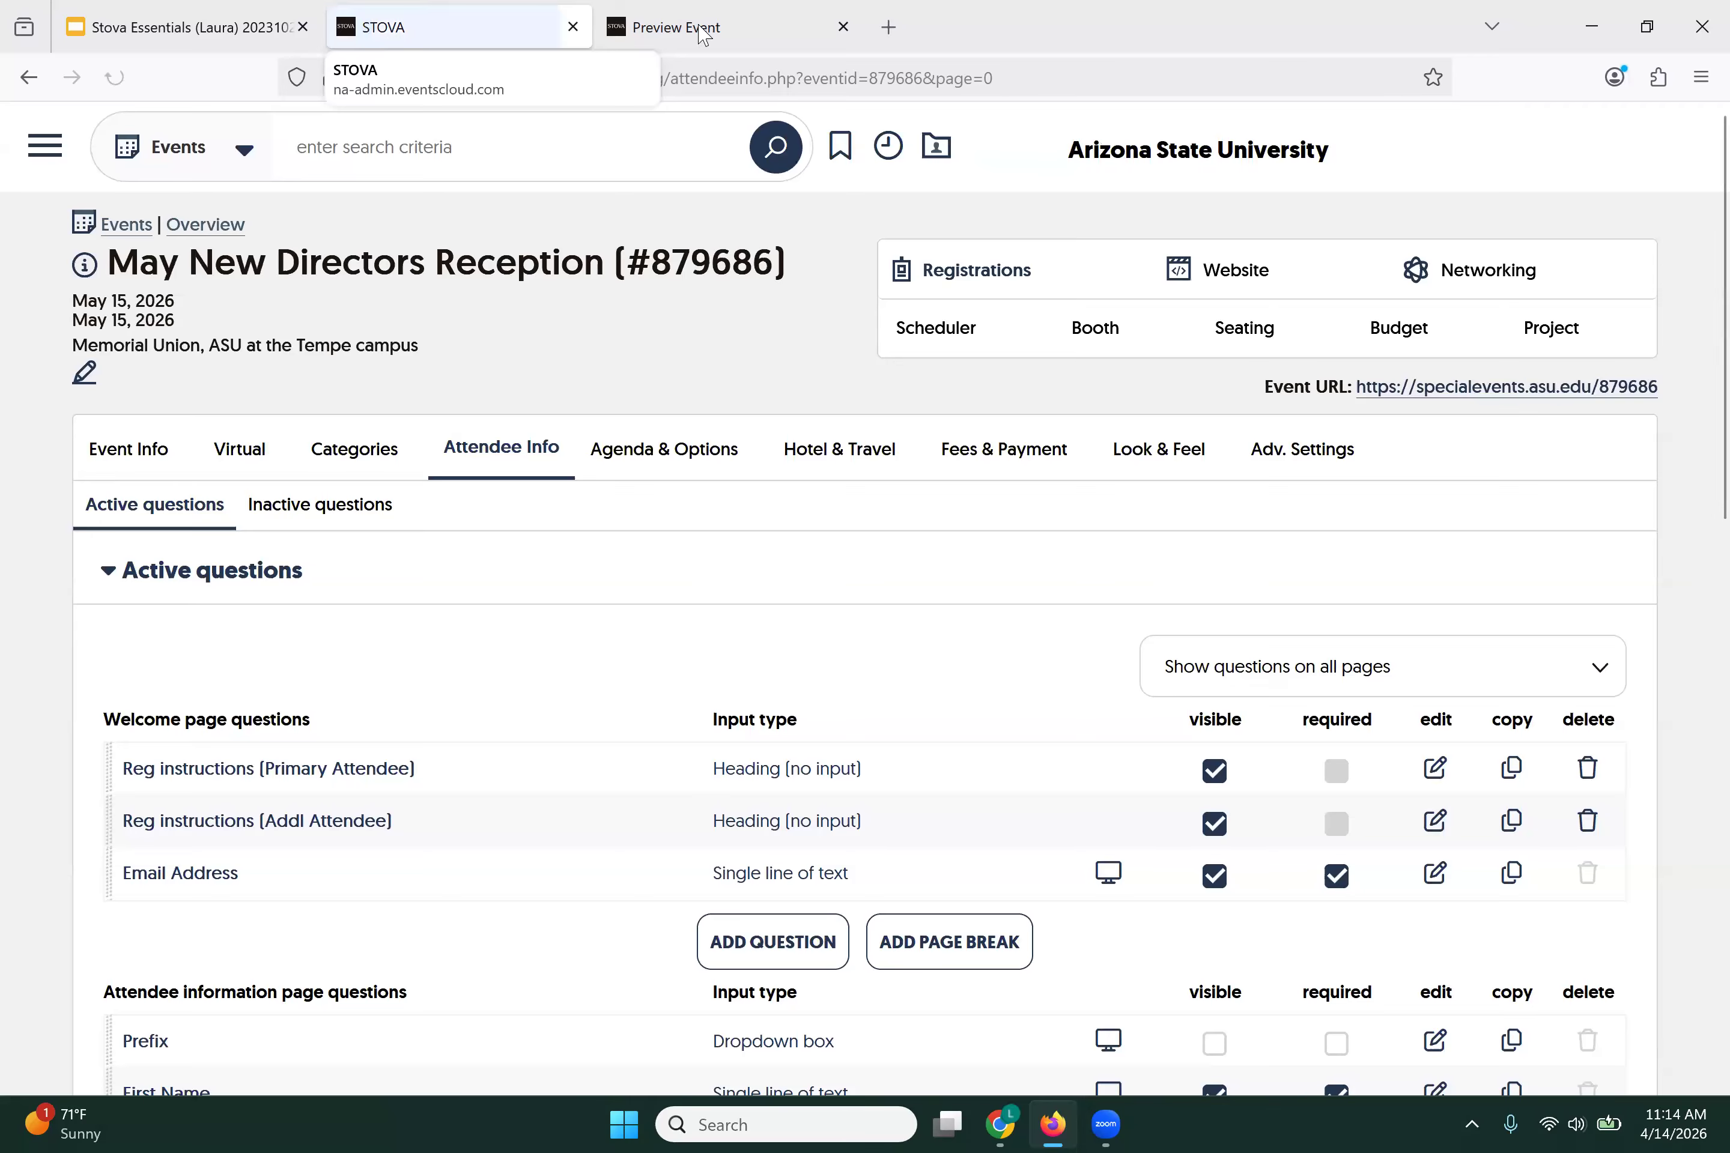
Step: Reload the preview and review the Faculty Attendee Information page, including the Campus choices
{"action": "left_click", "coordinate": [681, 30]}
{"action": "left_click", "coordinate": [115, 77]}
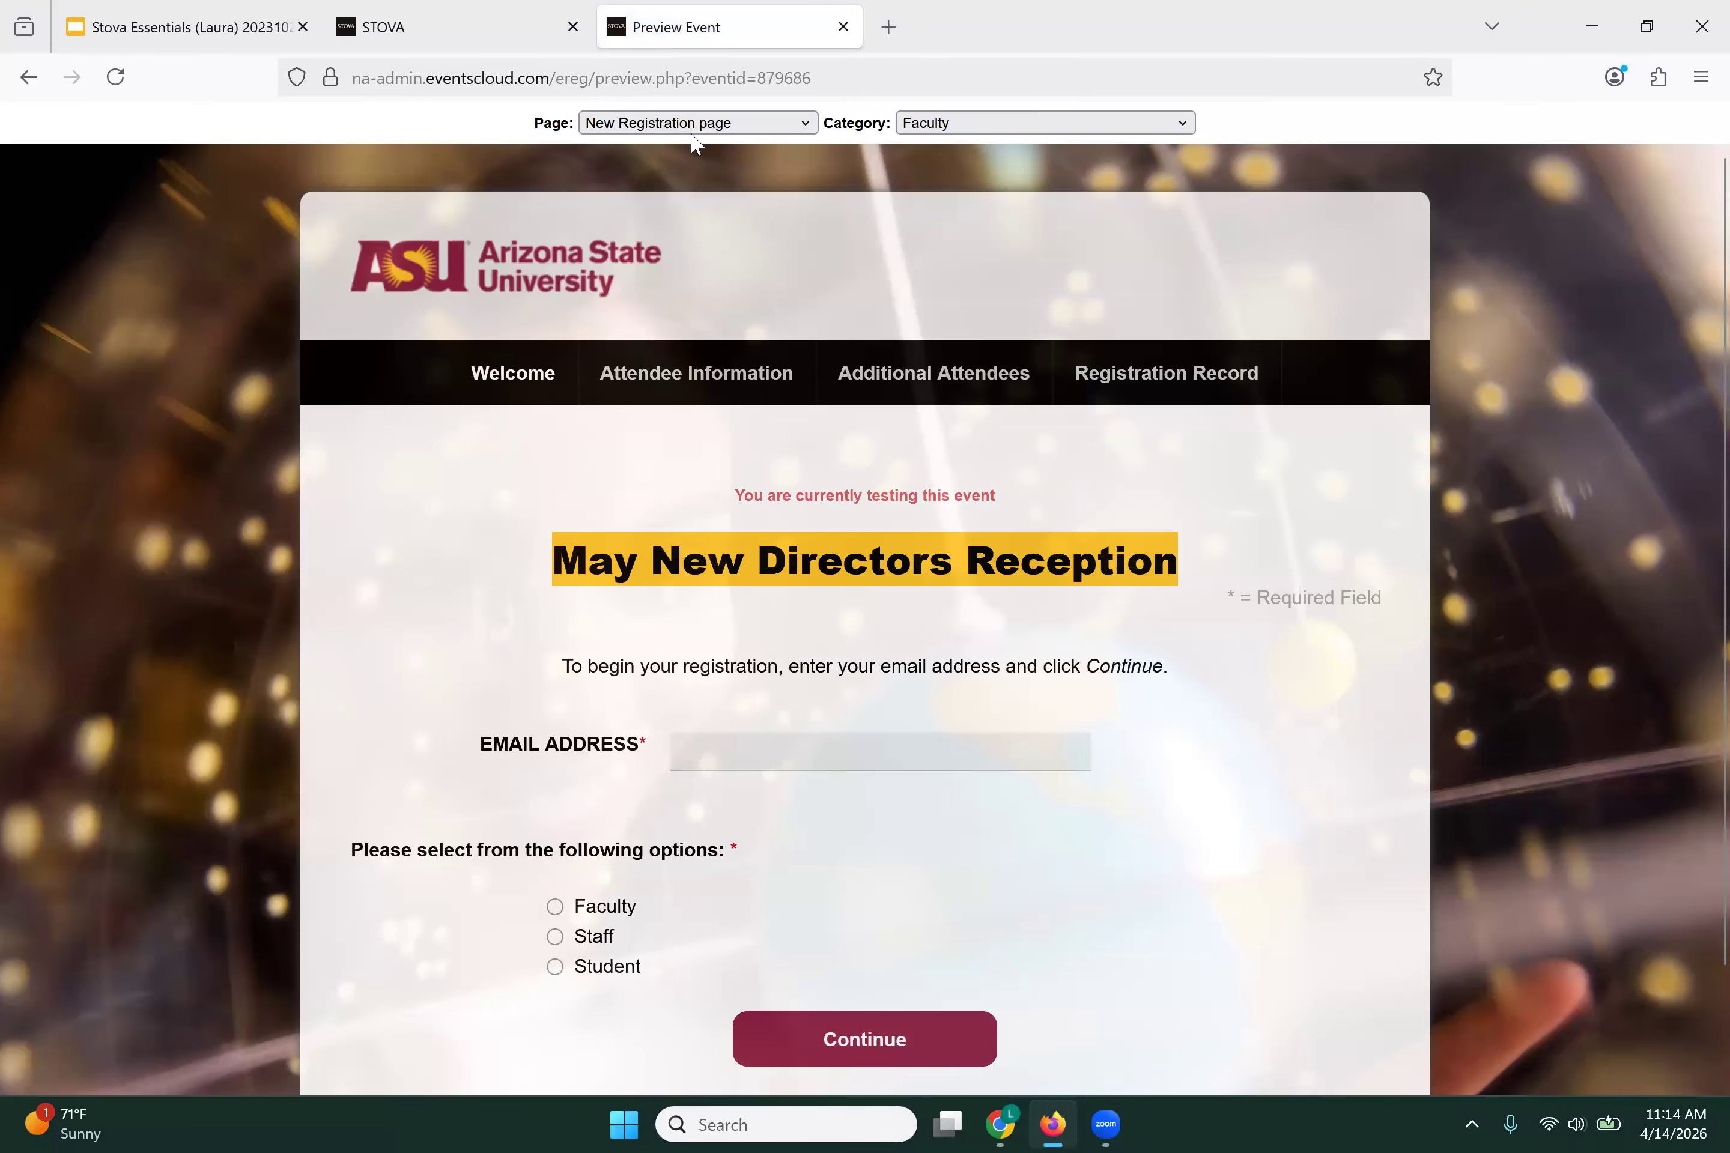
{"action": "left_click", "coordinate": [691, 124]}
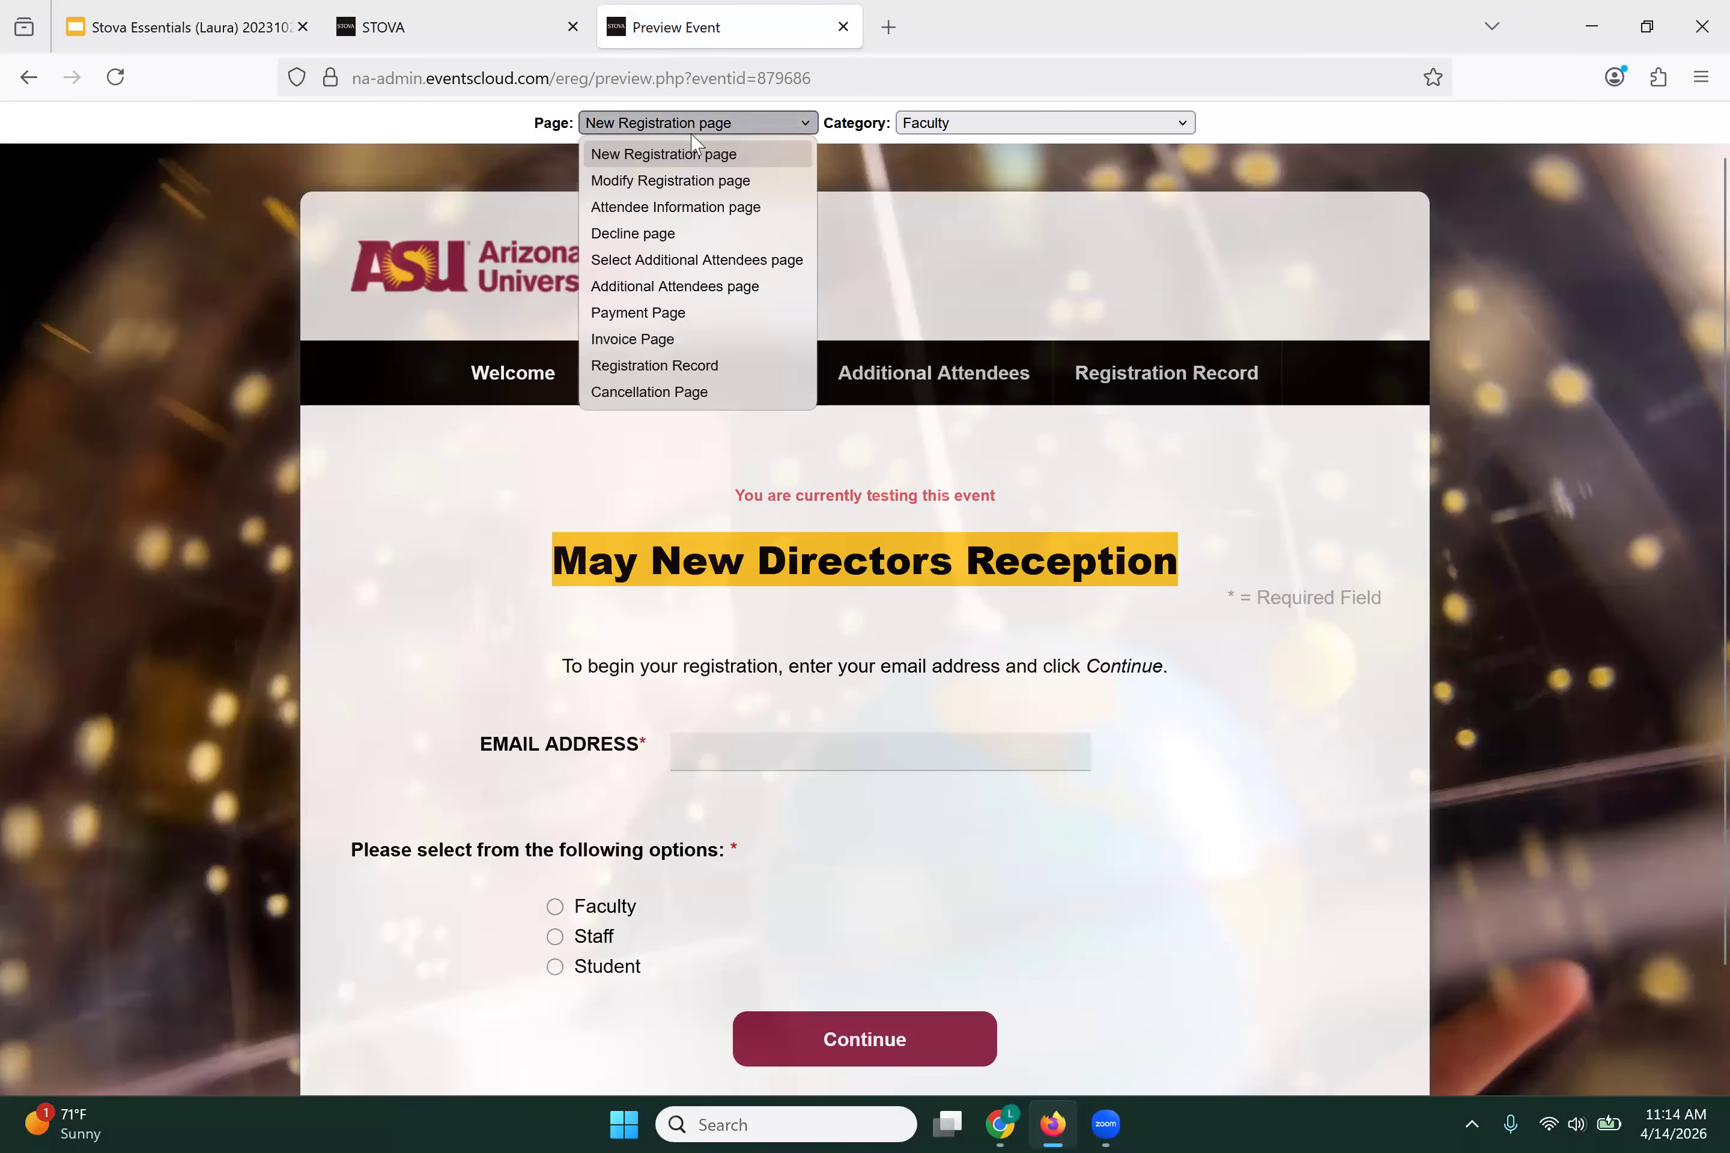
{"action": "left_click", "coordinate": [663, 206]}
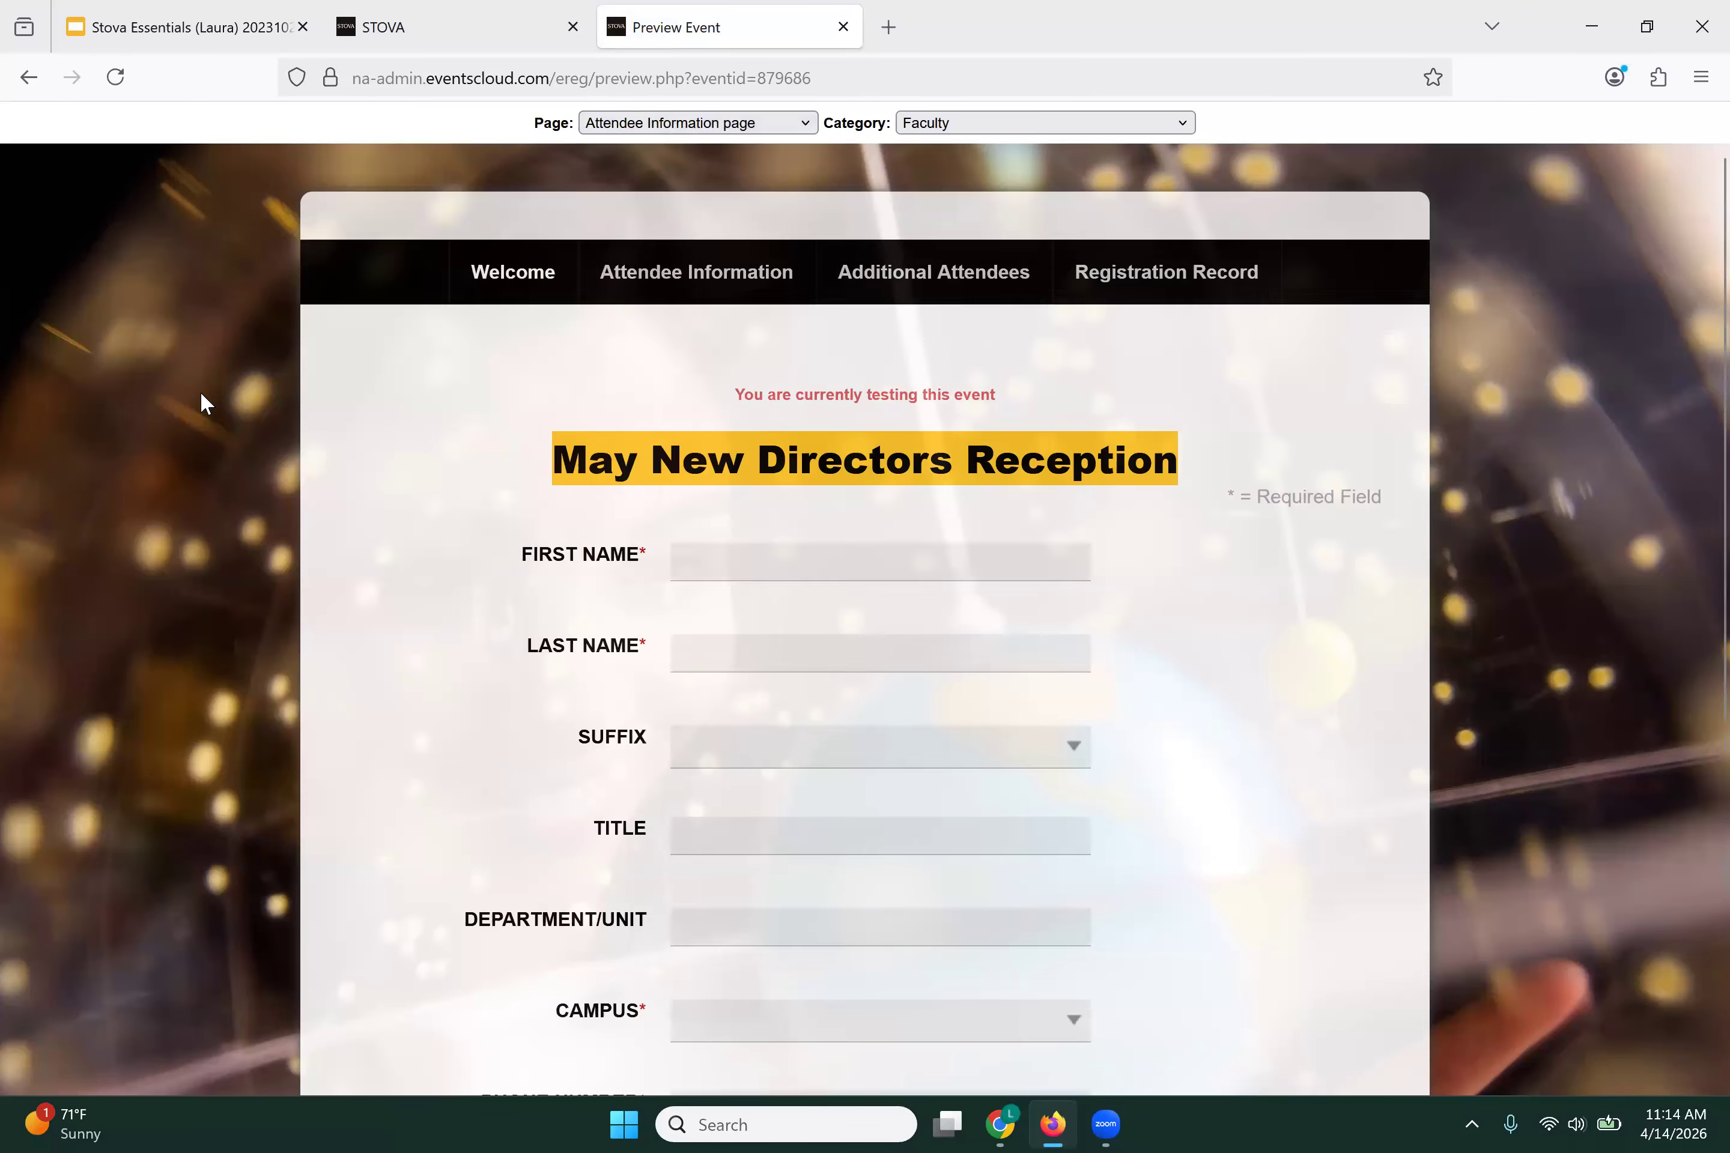
{"action": "scroll", "coordinate": [365, 592], "scroll_direction": "down", "scroll_amount": 2}
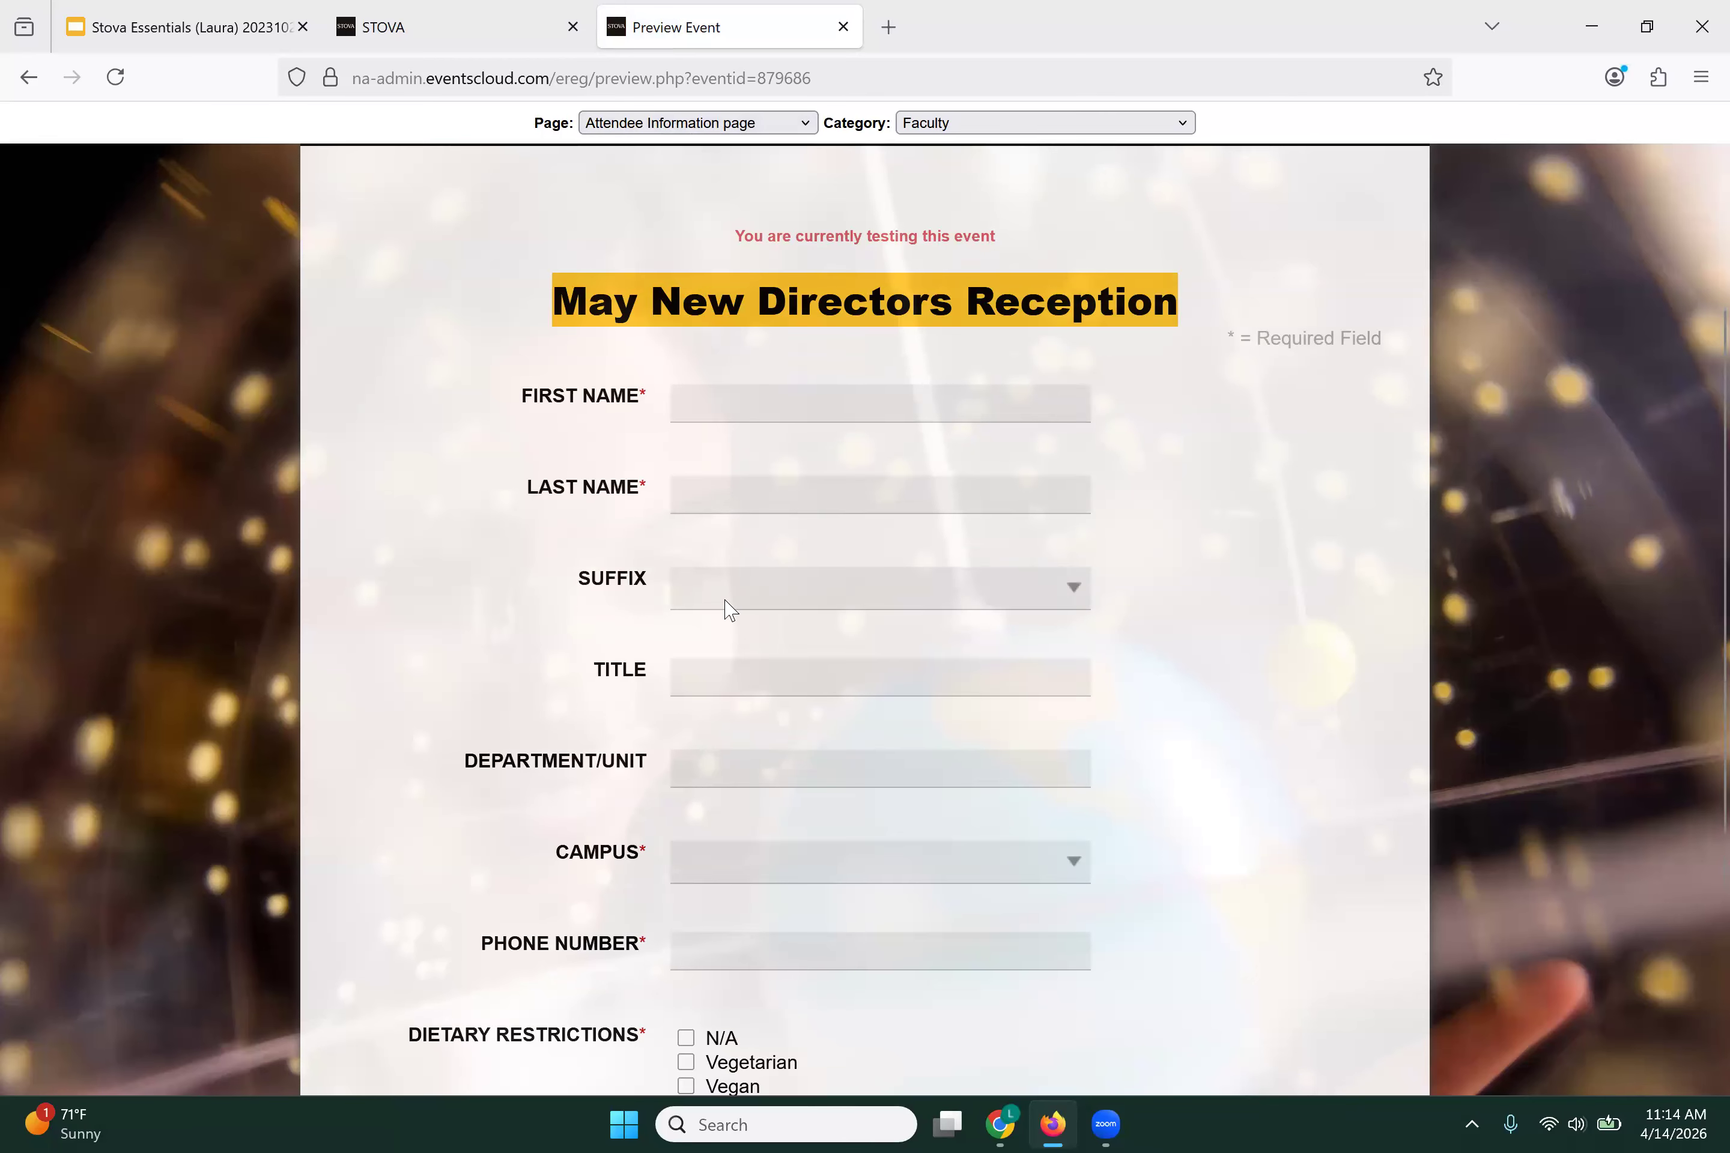
{"action": "scroll", "coordinate": [804, 458], "scroll_direction": "down", "scroll_amount": 4}
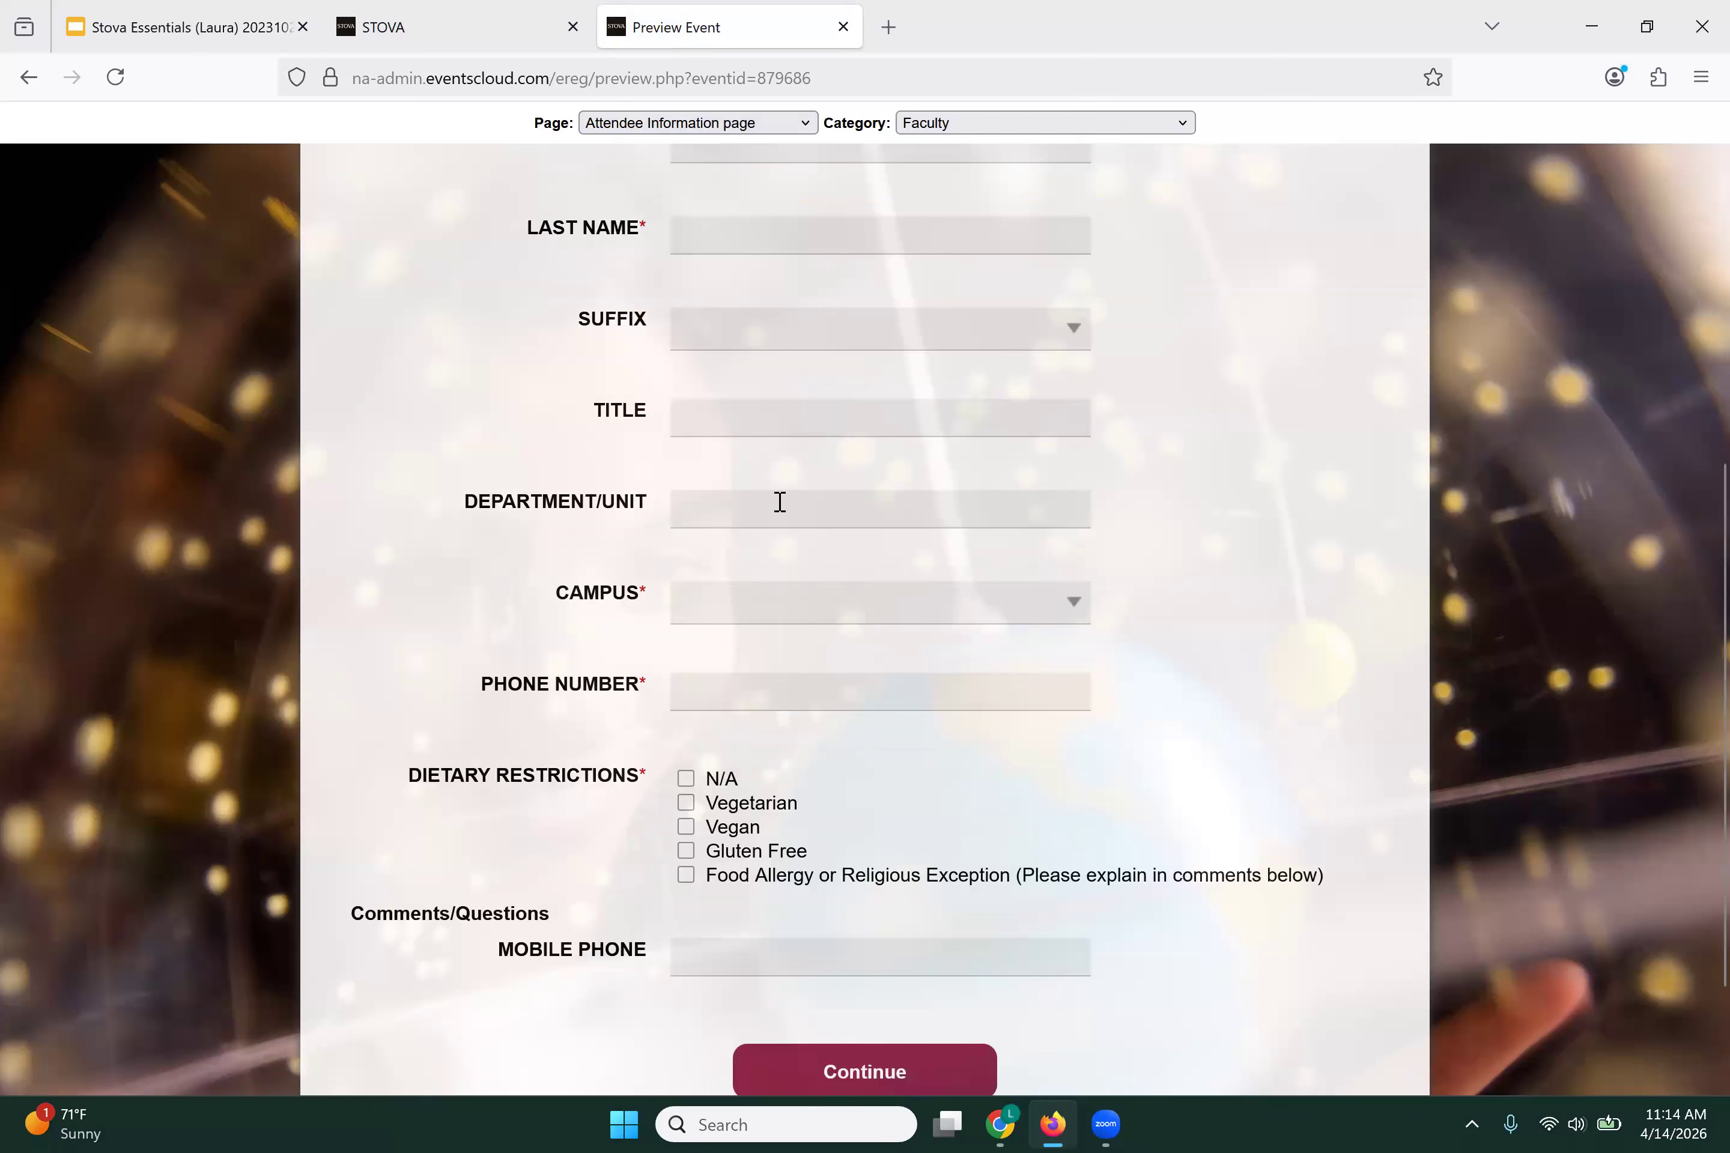
{"action": "left_click", "coordinate": [1074, 604]}
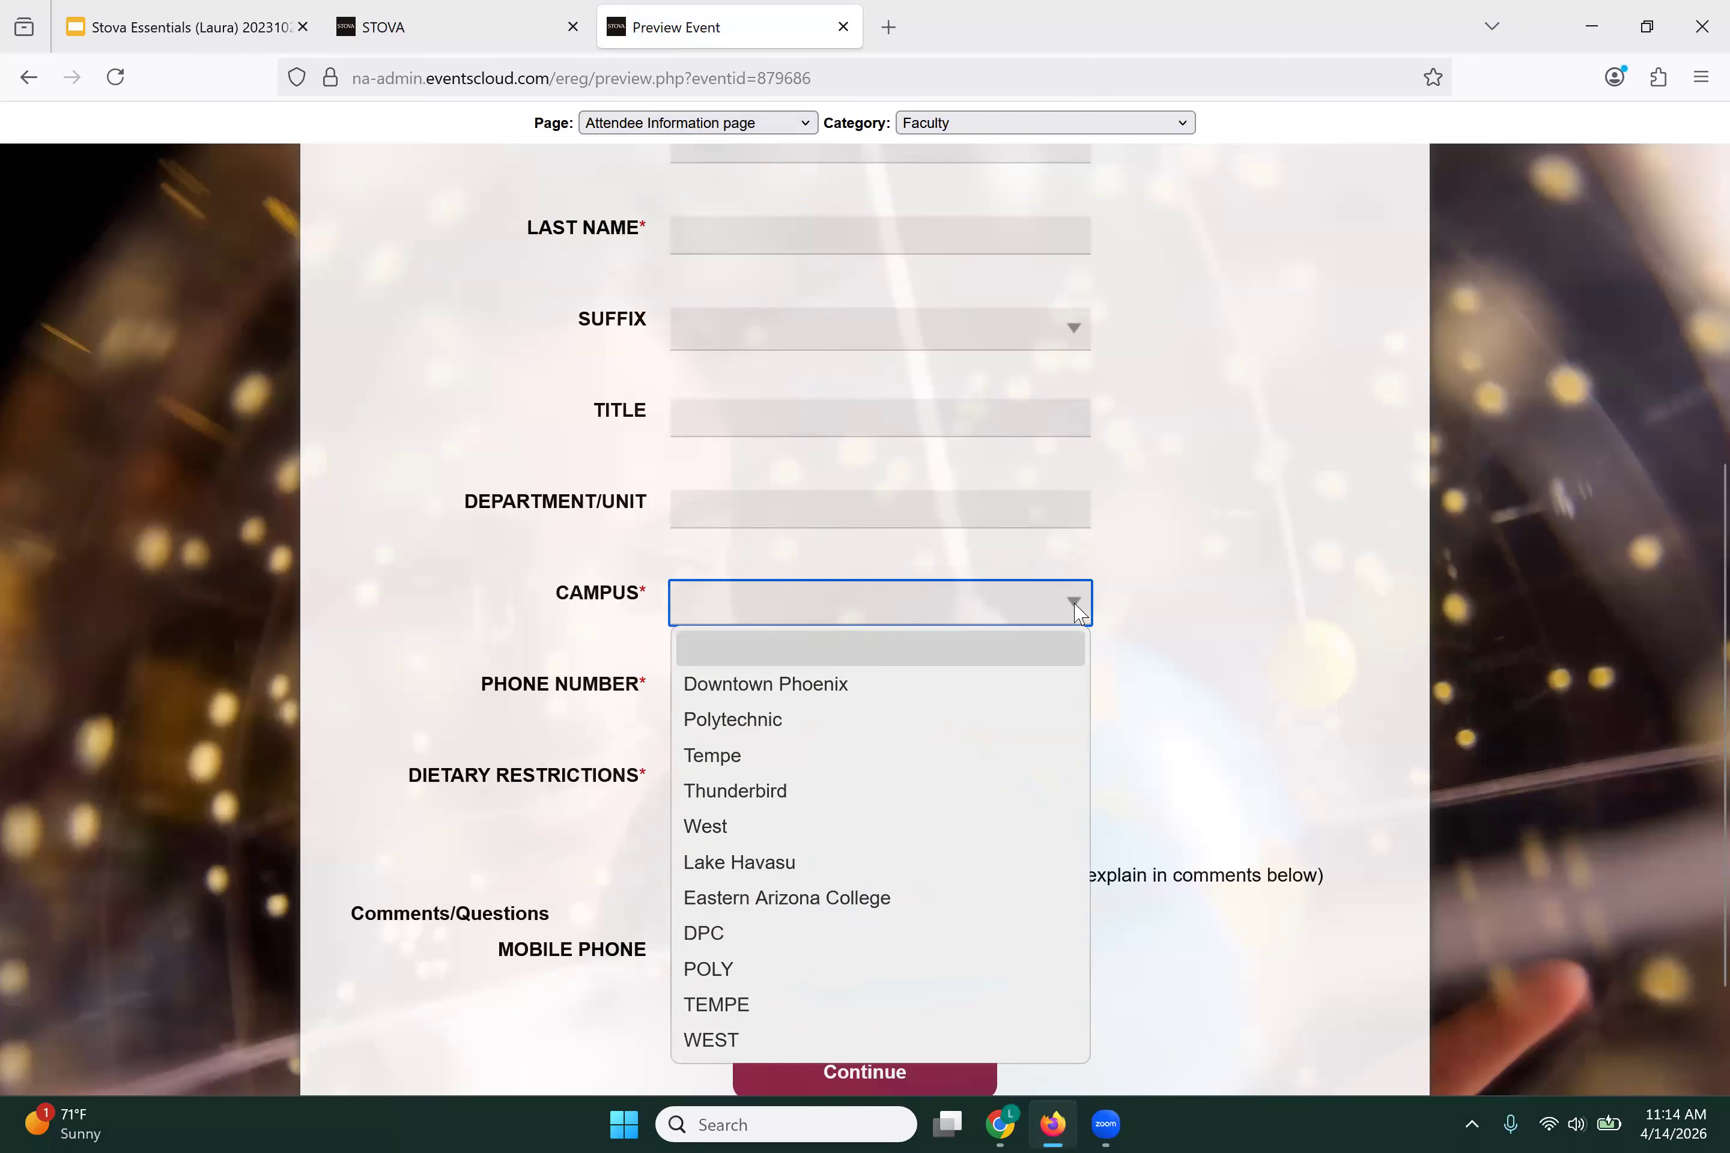
{"action": "left_click", "coordinate": [384, 614]}
{"action": "scroll", "coordinate": [402, 610], "scroll_direction": "down", "scroll_amount": 3}
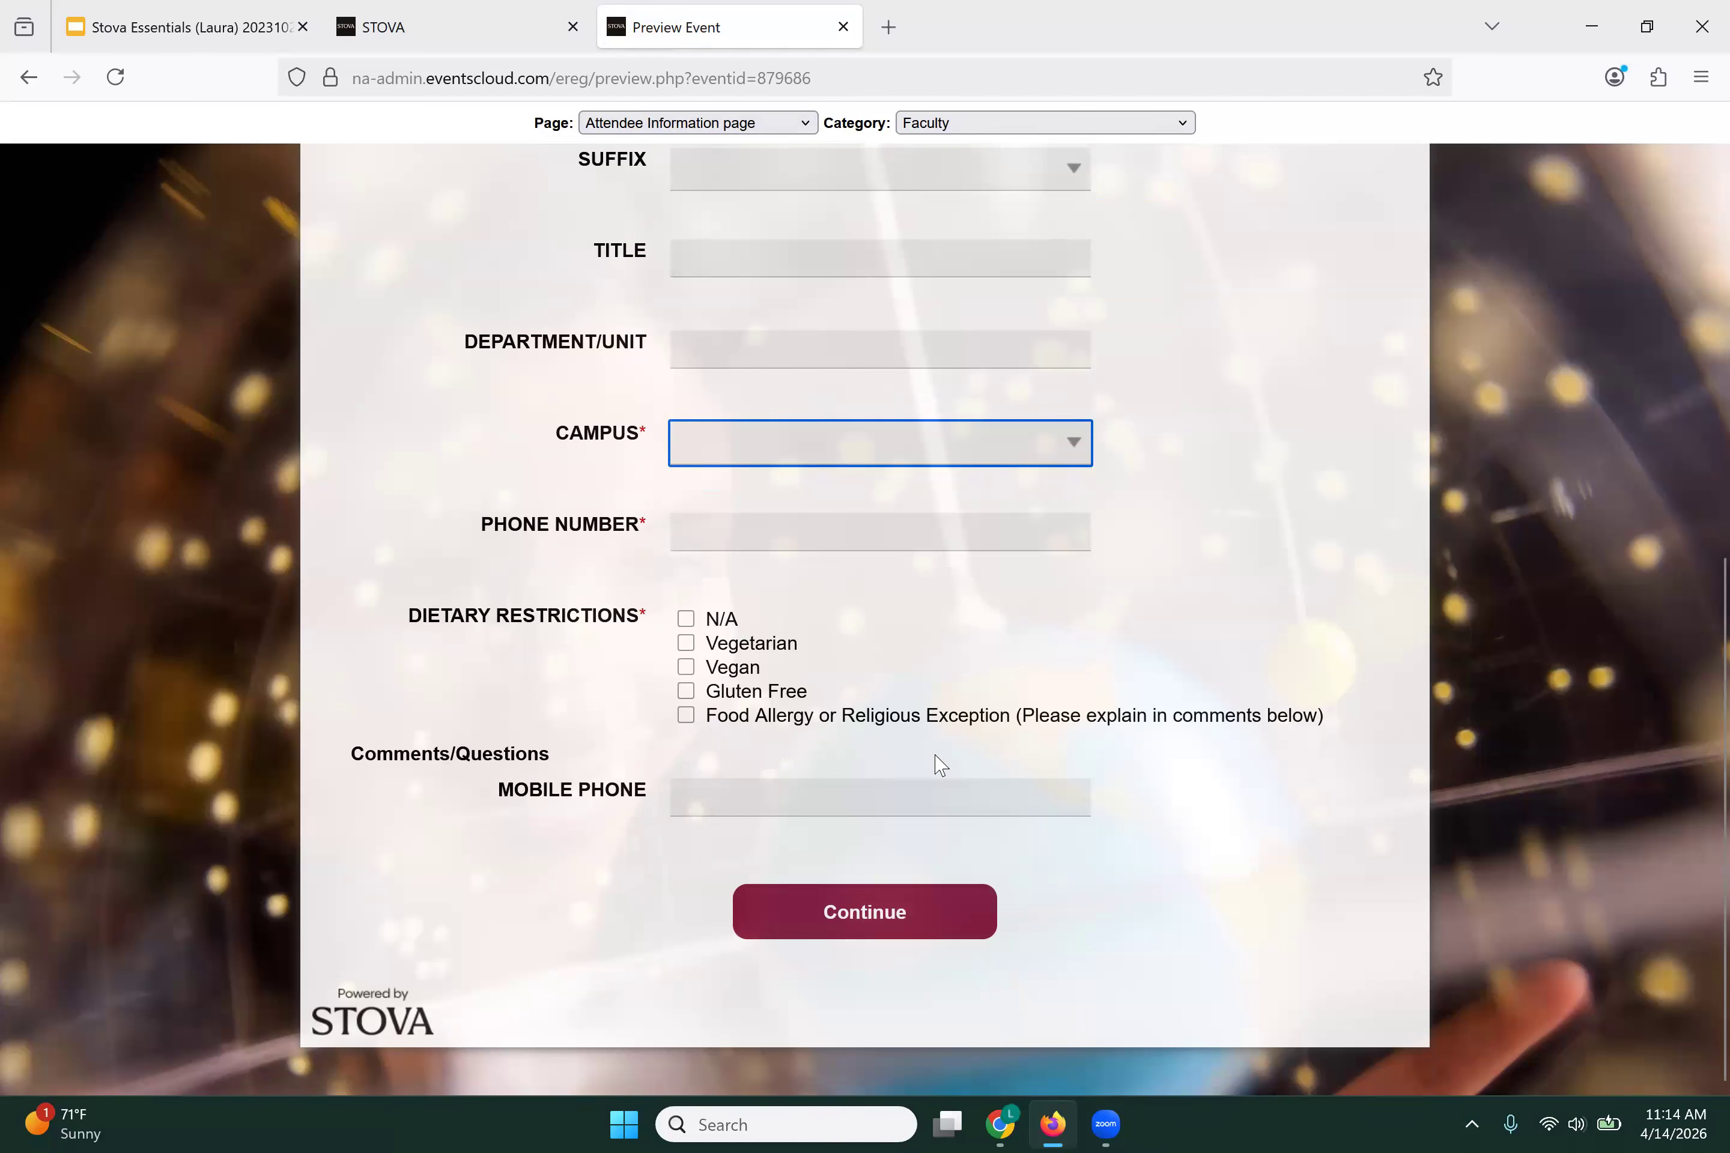
Step: Hide the Mobile Phone question in the attendee question list
{"action": "left_click", "coordinate": [457, 36]}
{"action": "scroll", "coordinate": [447, 609], "scroll_direction": "down", "scroll_amount": 12}
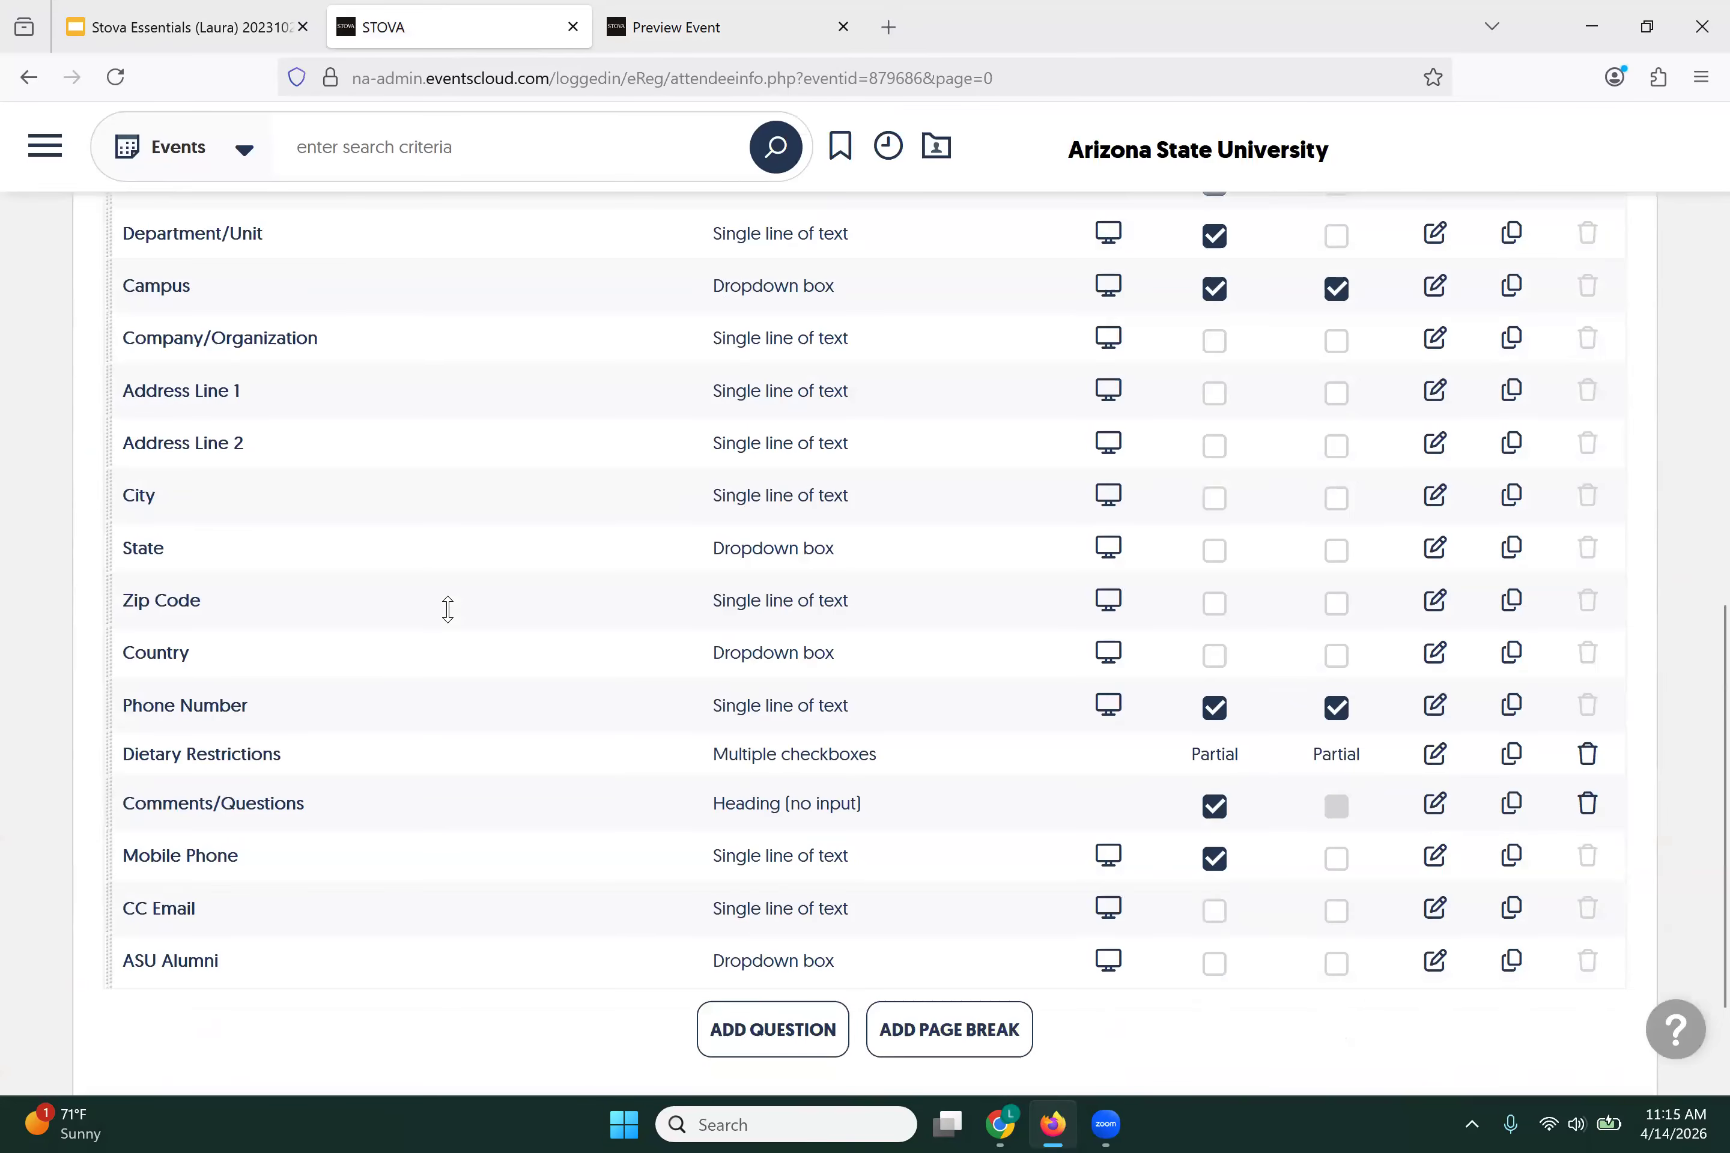
{"action": "scroll", "coordinate": [439, 684], "scroll_direction": "down", "scroll_amount": 2}
{"action": "left_click", "coordinate": [1214, 717]}
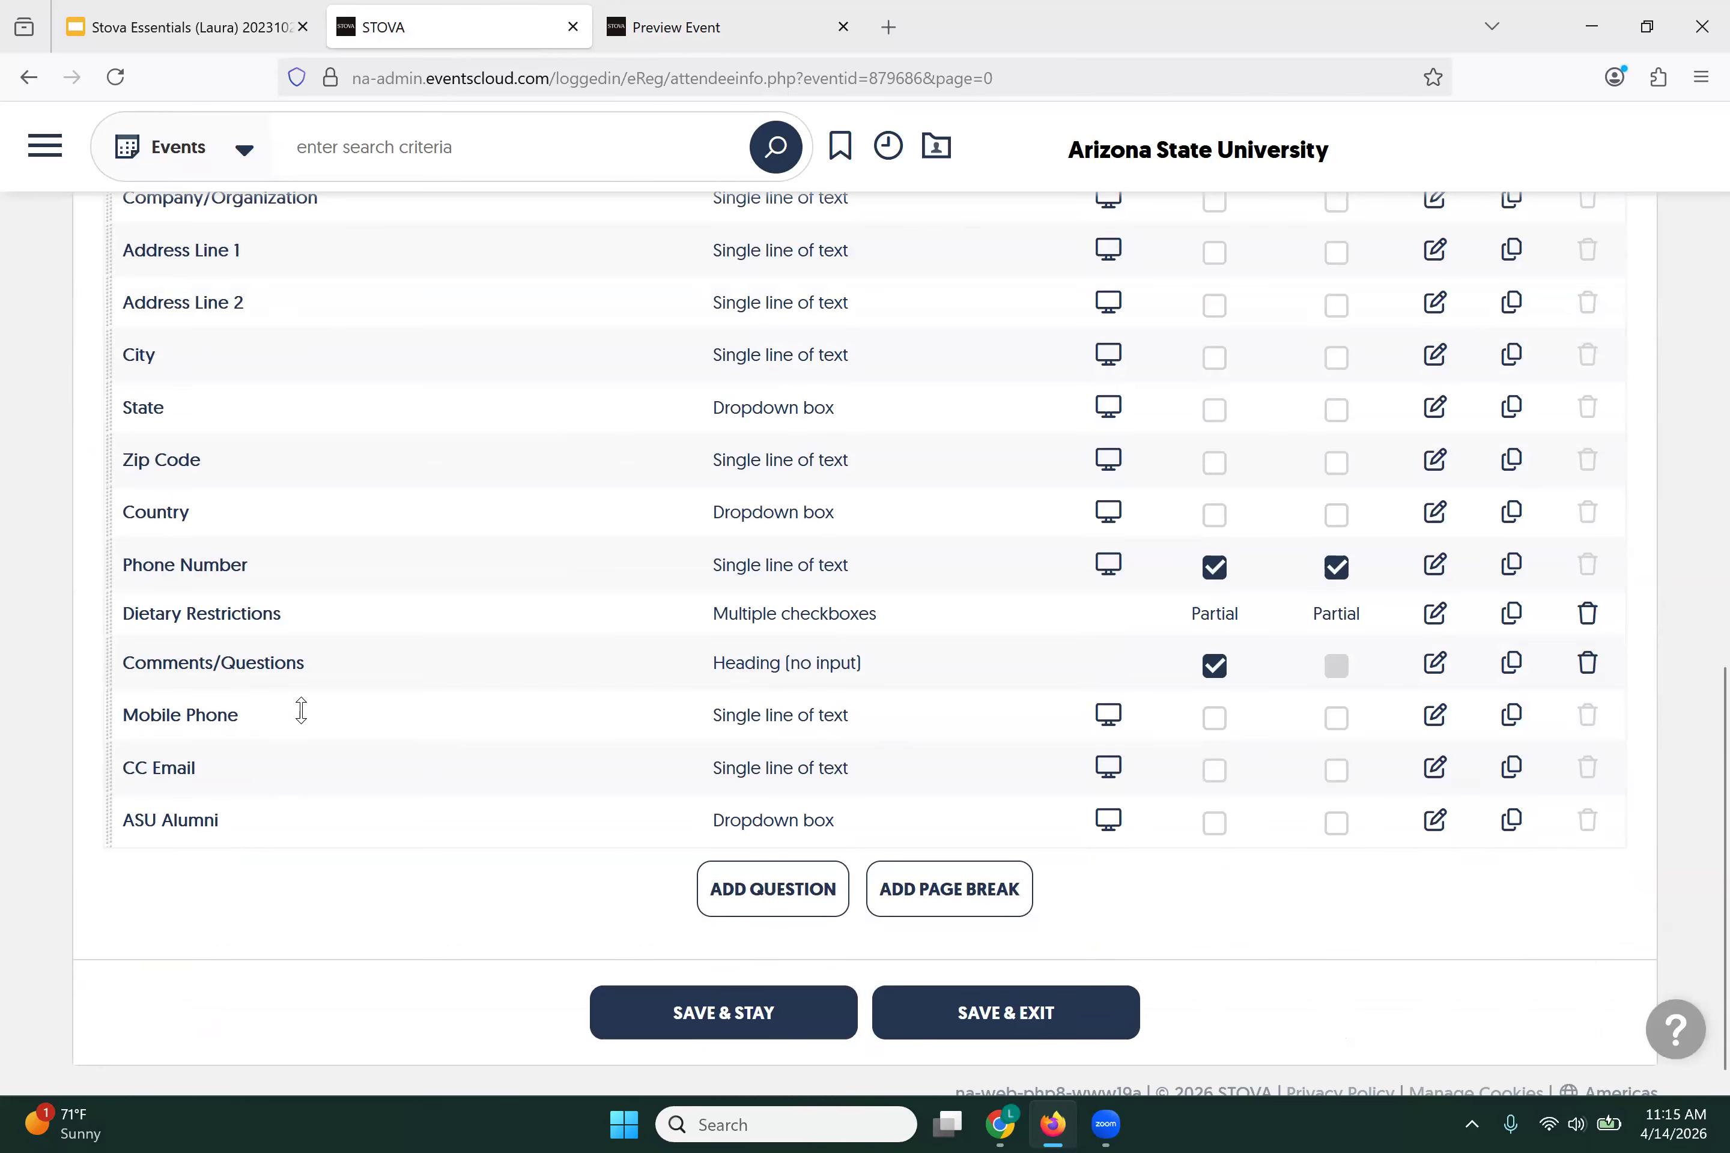
{"action": "scroll", "coordinate": [295, 549], "scroll_direction": "up", "scroll_amount": 2}
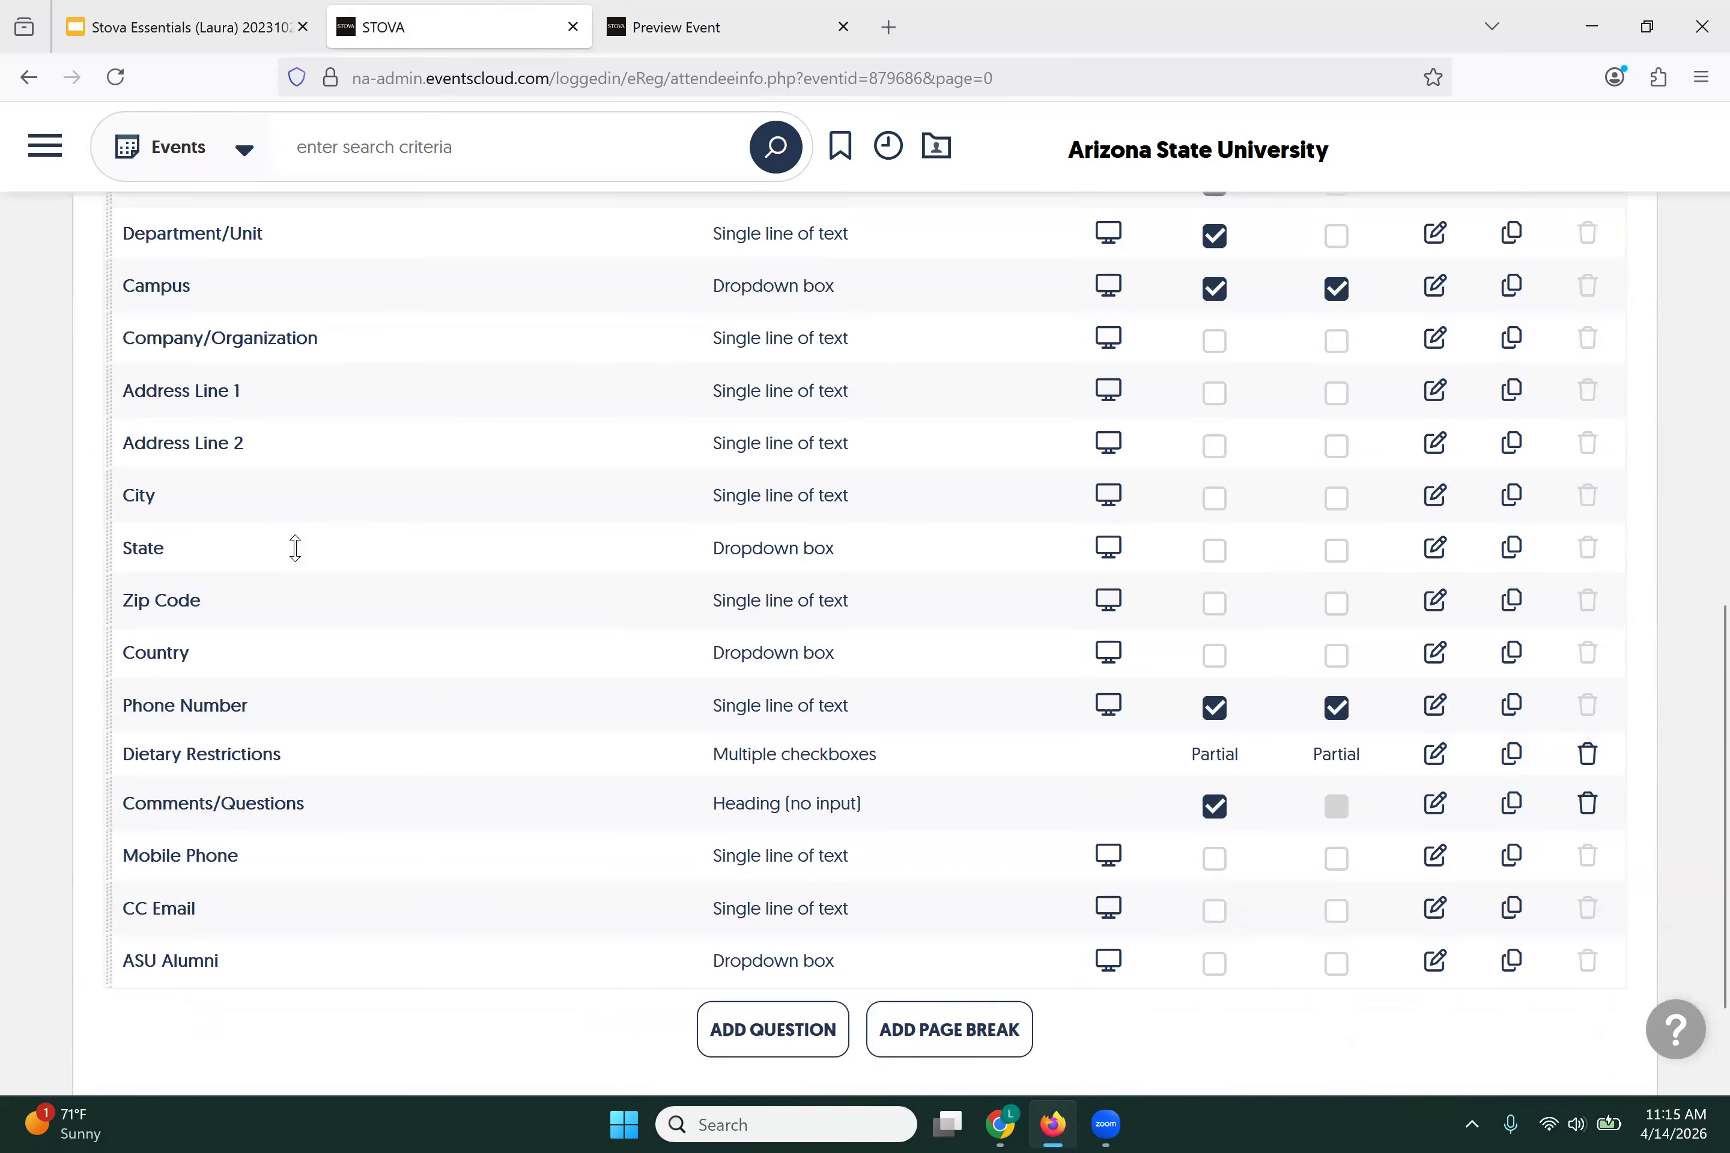
{"action": "scroll", "coordinate": [295, 548], "scroll_direction": "up", "scroll_amount": 2}
{"action": "scroll", "coordinate": [295, 548], "scroll_direction": "down", "scroll_amount": 2}
Step: Change Comments/Questions to a Single line of text input type and save it
{"action": "left_click", "coordinate": [1439, 815]}
{"action": "mouse_move", "coordinate": [629, 599]}
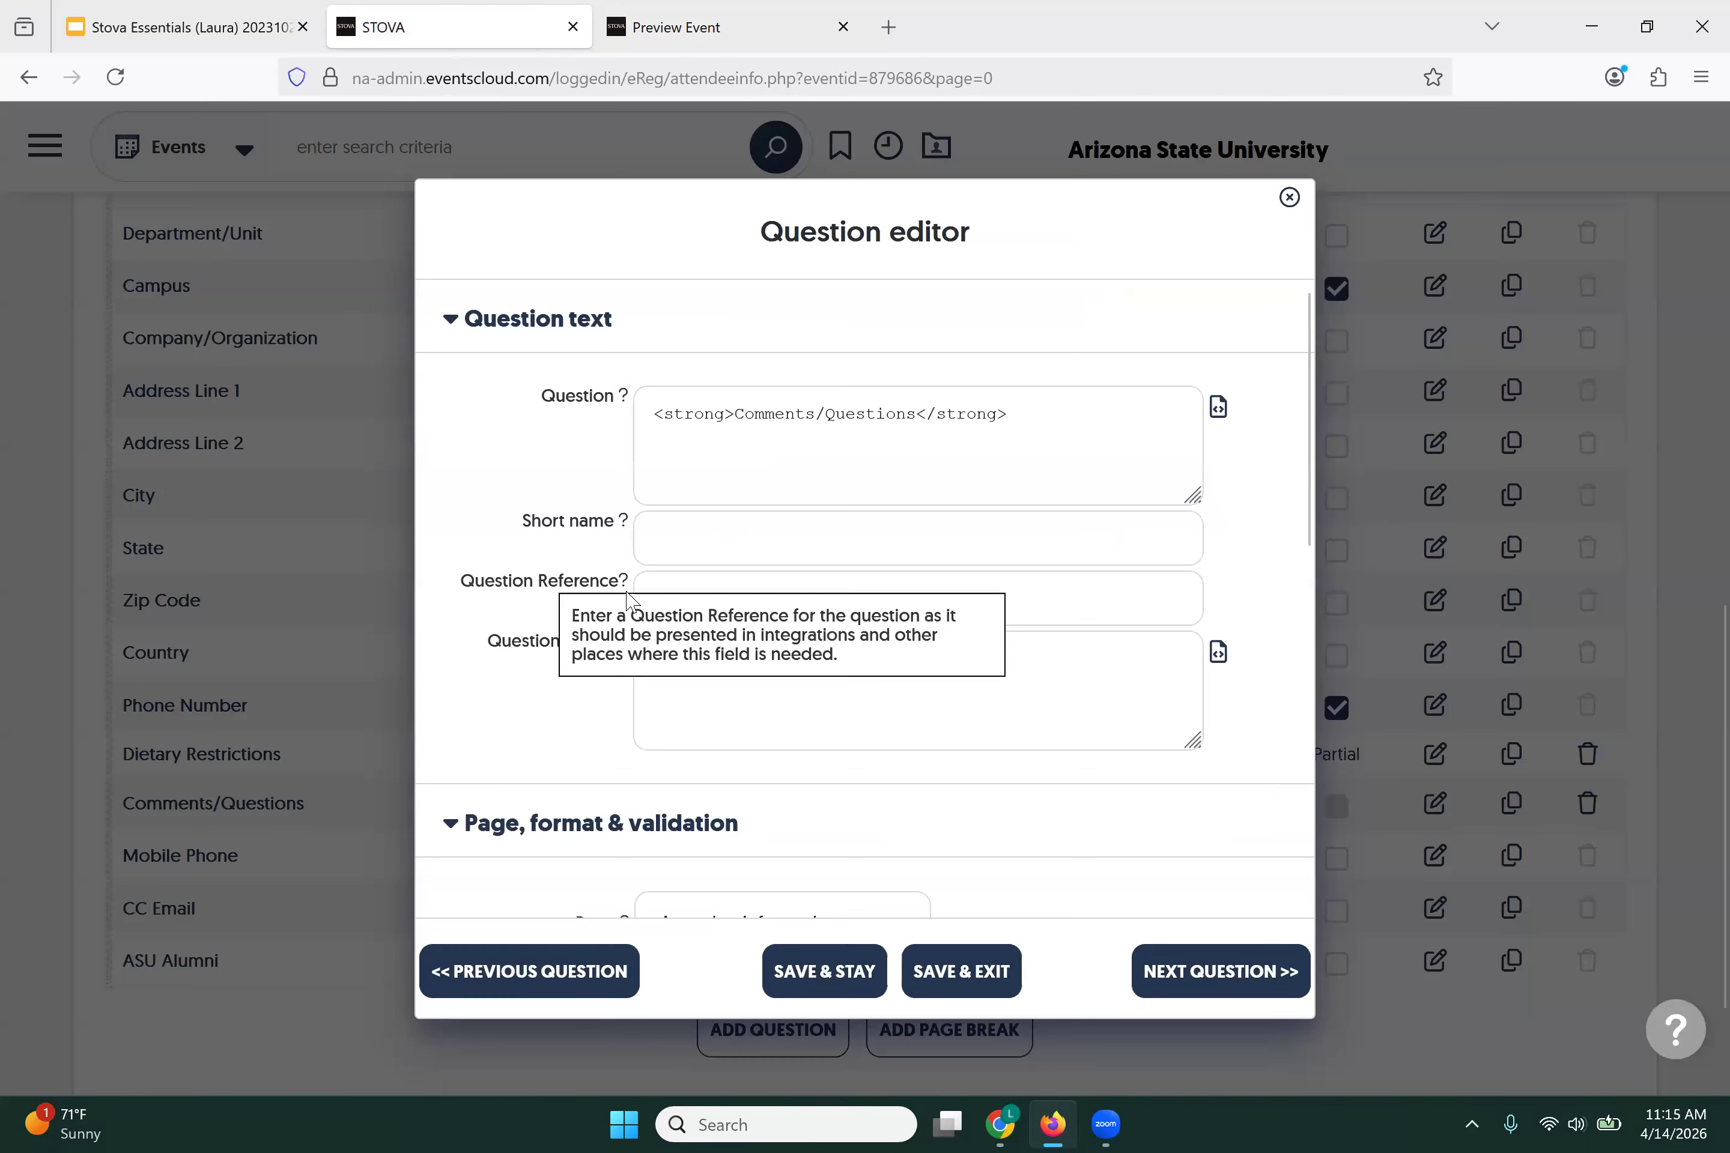
{"action": "scroll", "coordinate": [566, 653], "scroll_direction": "down", "scroll_amount": 5}
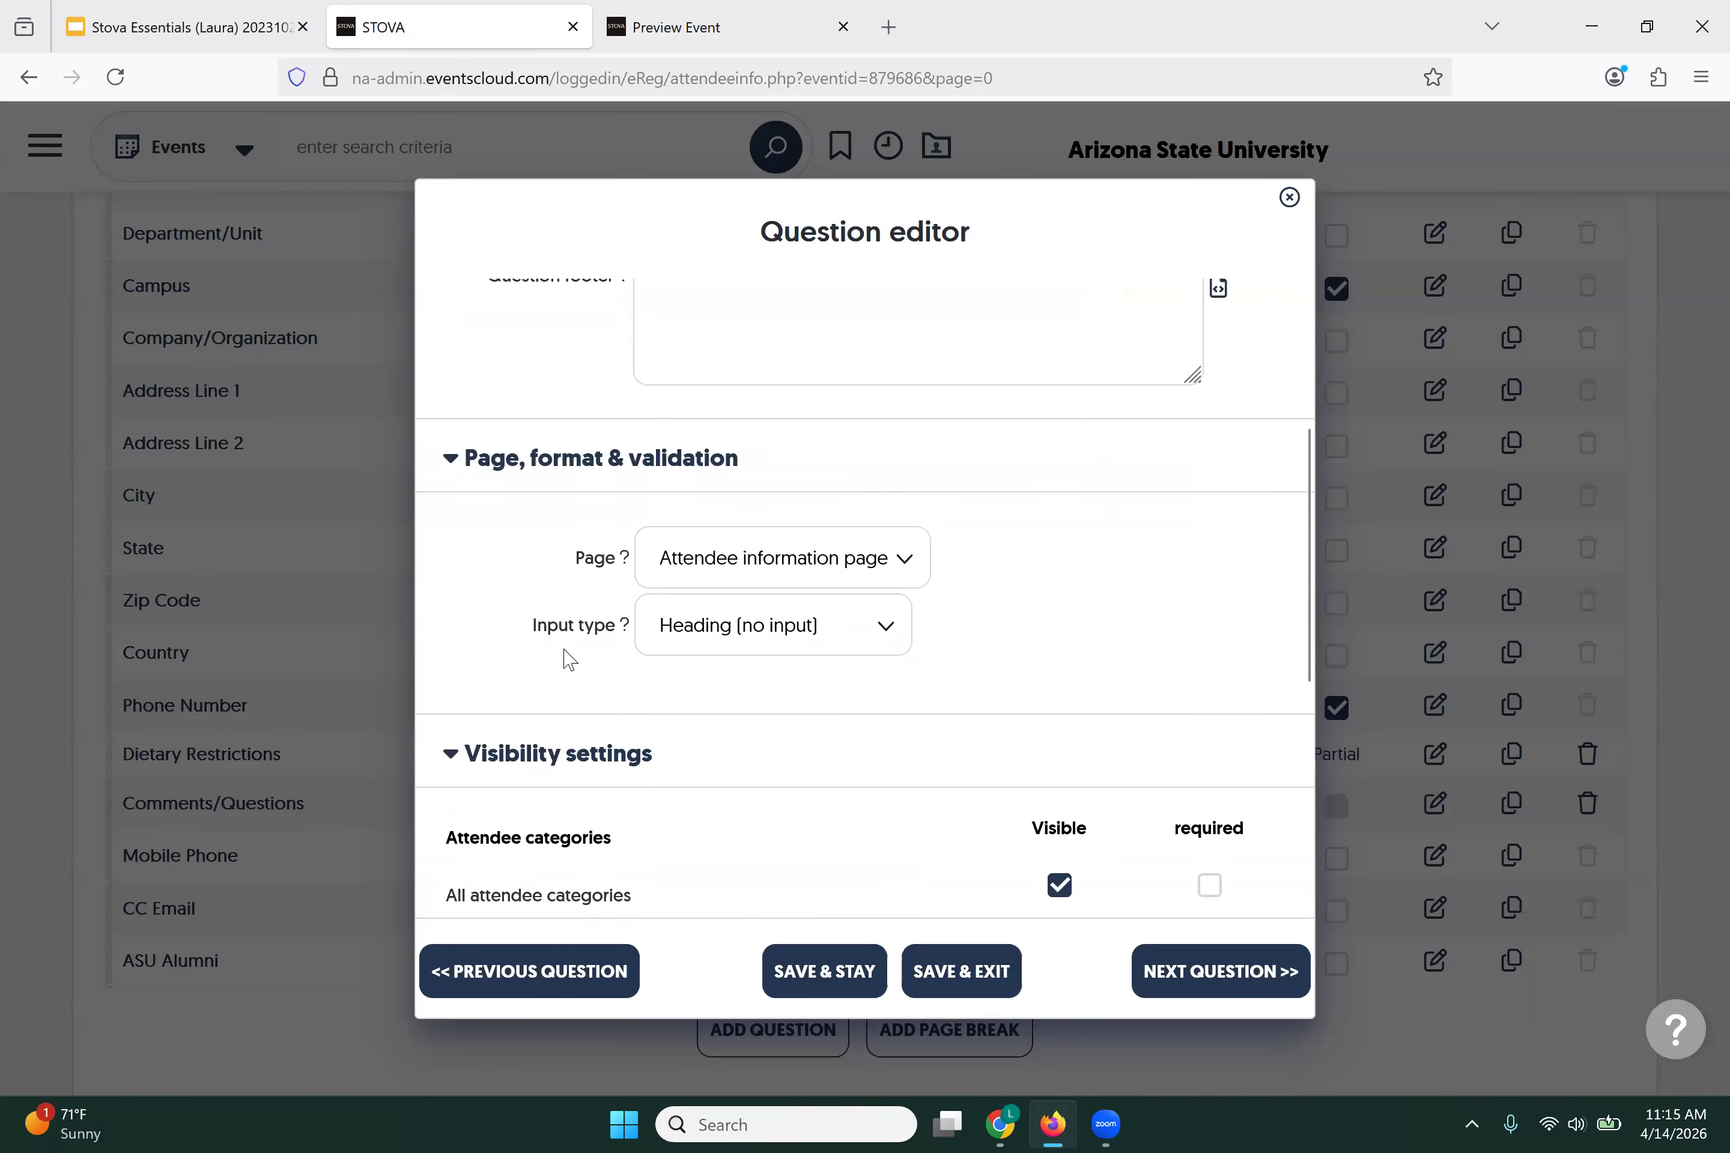
{"action": "scroll", "coordinate": [569, 658], "scroll_direction": "down", "scroll_amount": 2}
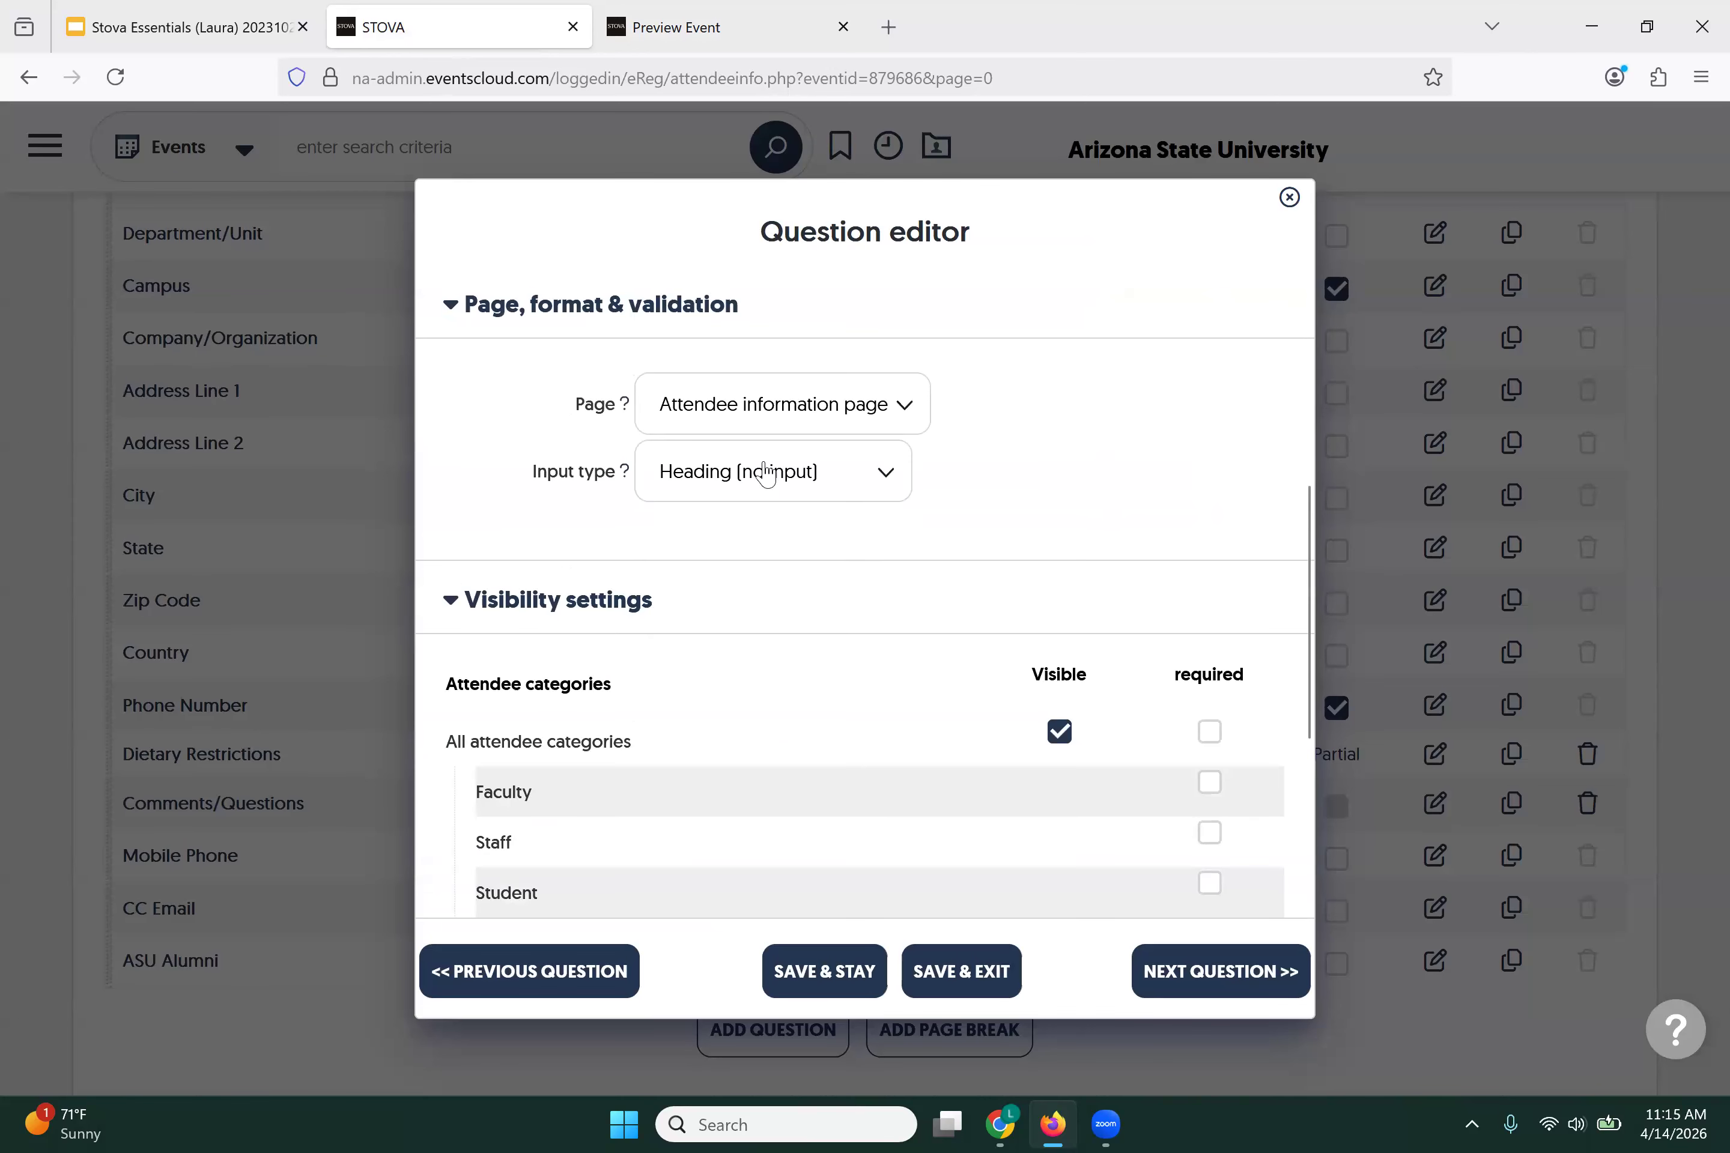
{"action": "left_click", "coordinate": [893, 484]}
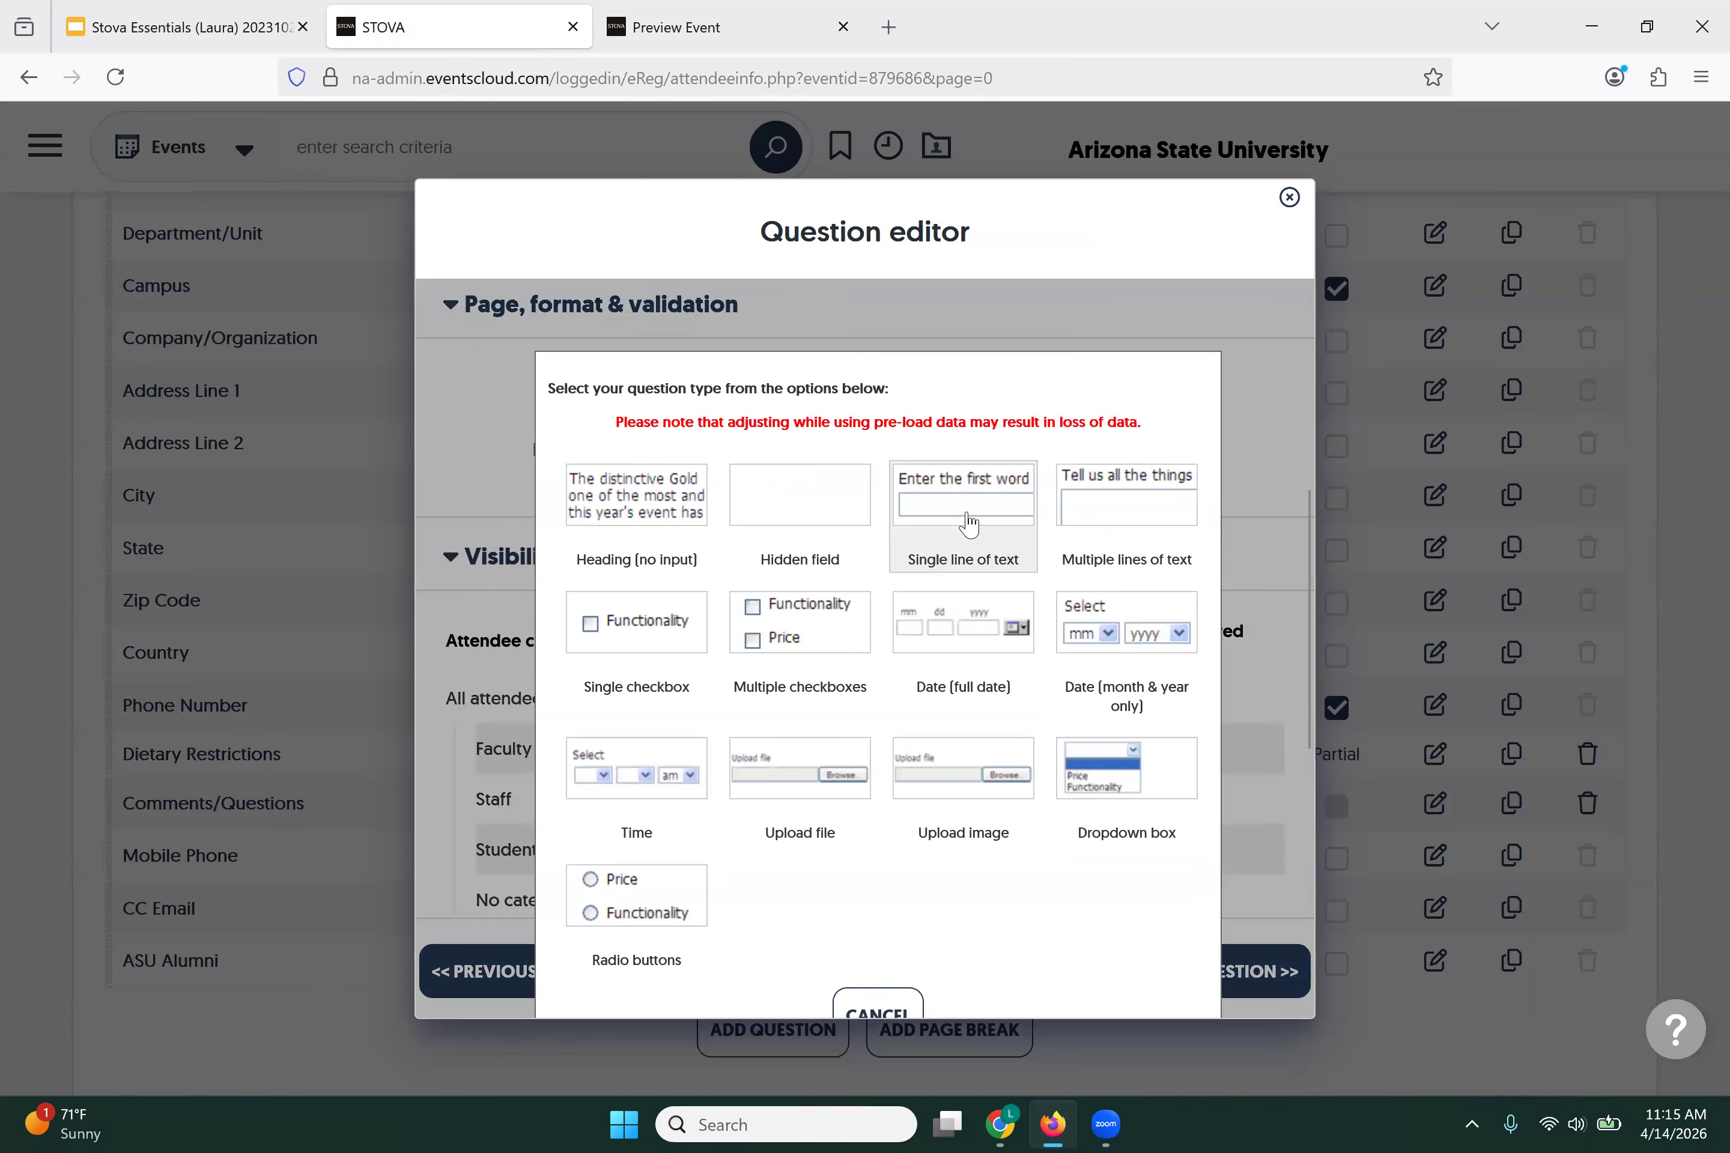
{"action": "left_click", "coordinate": [968, 524]}
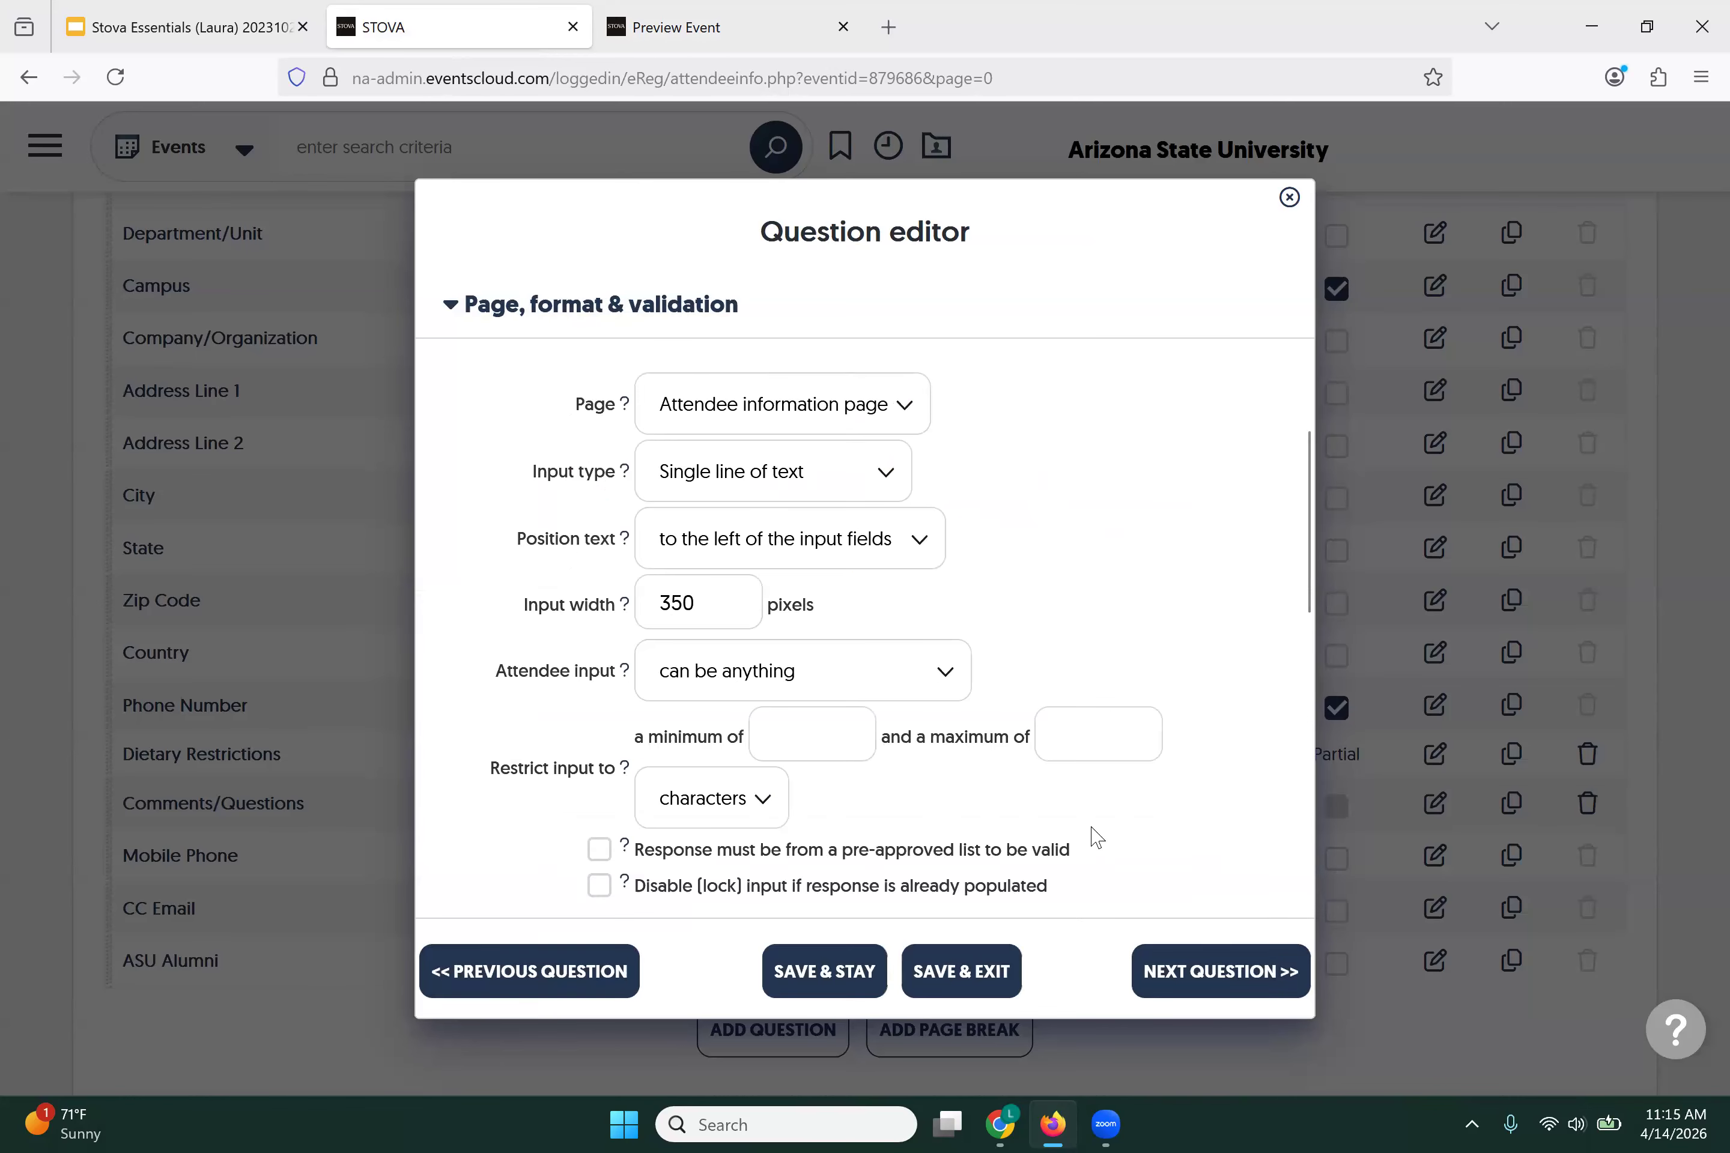
{"action": "left_click", "coordinate": [931, 978]}
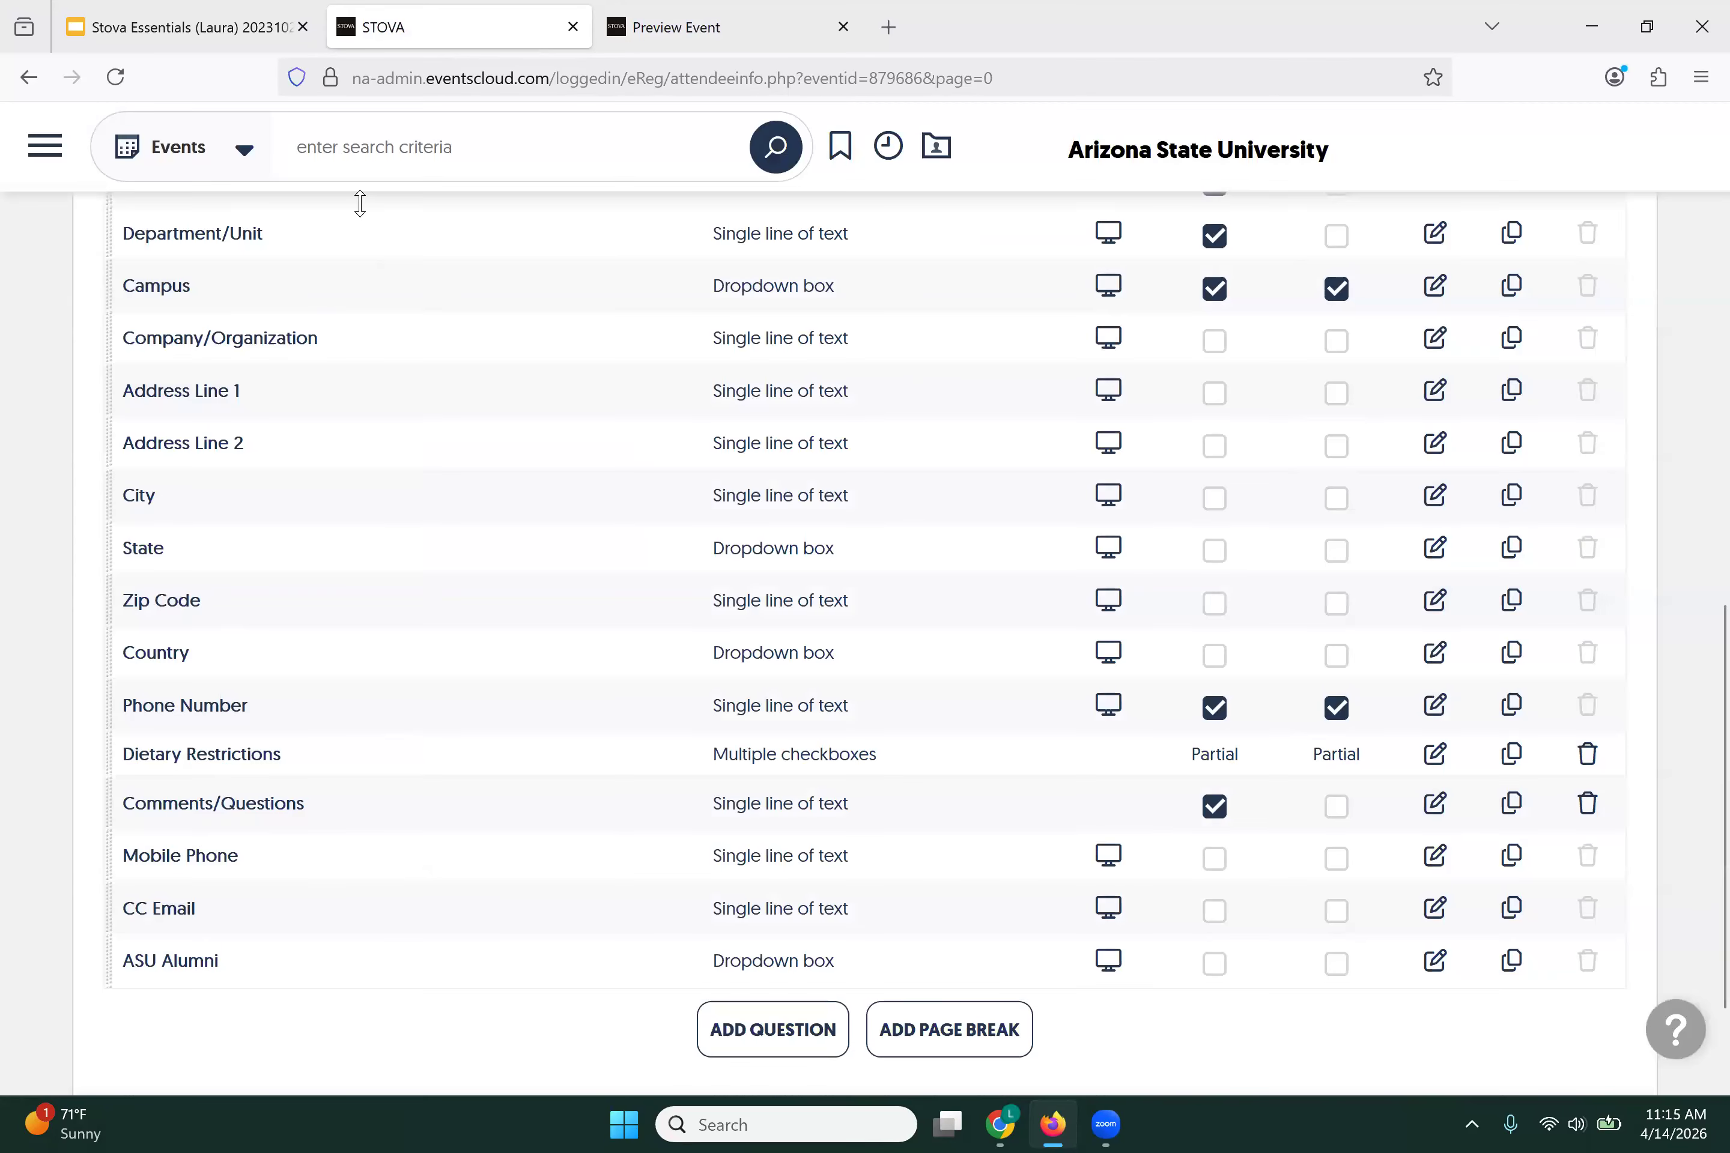
{"action": "left_click", "coordinate": [694, 55]}
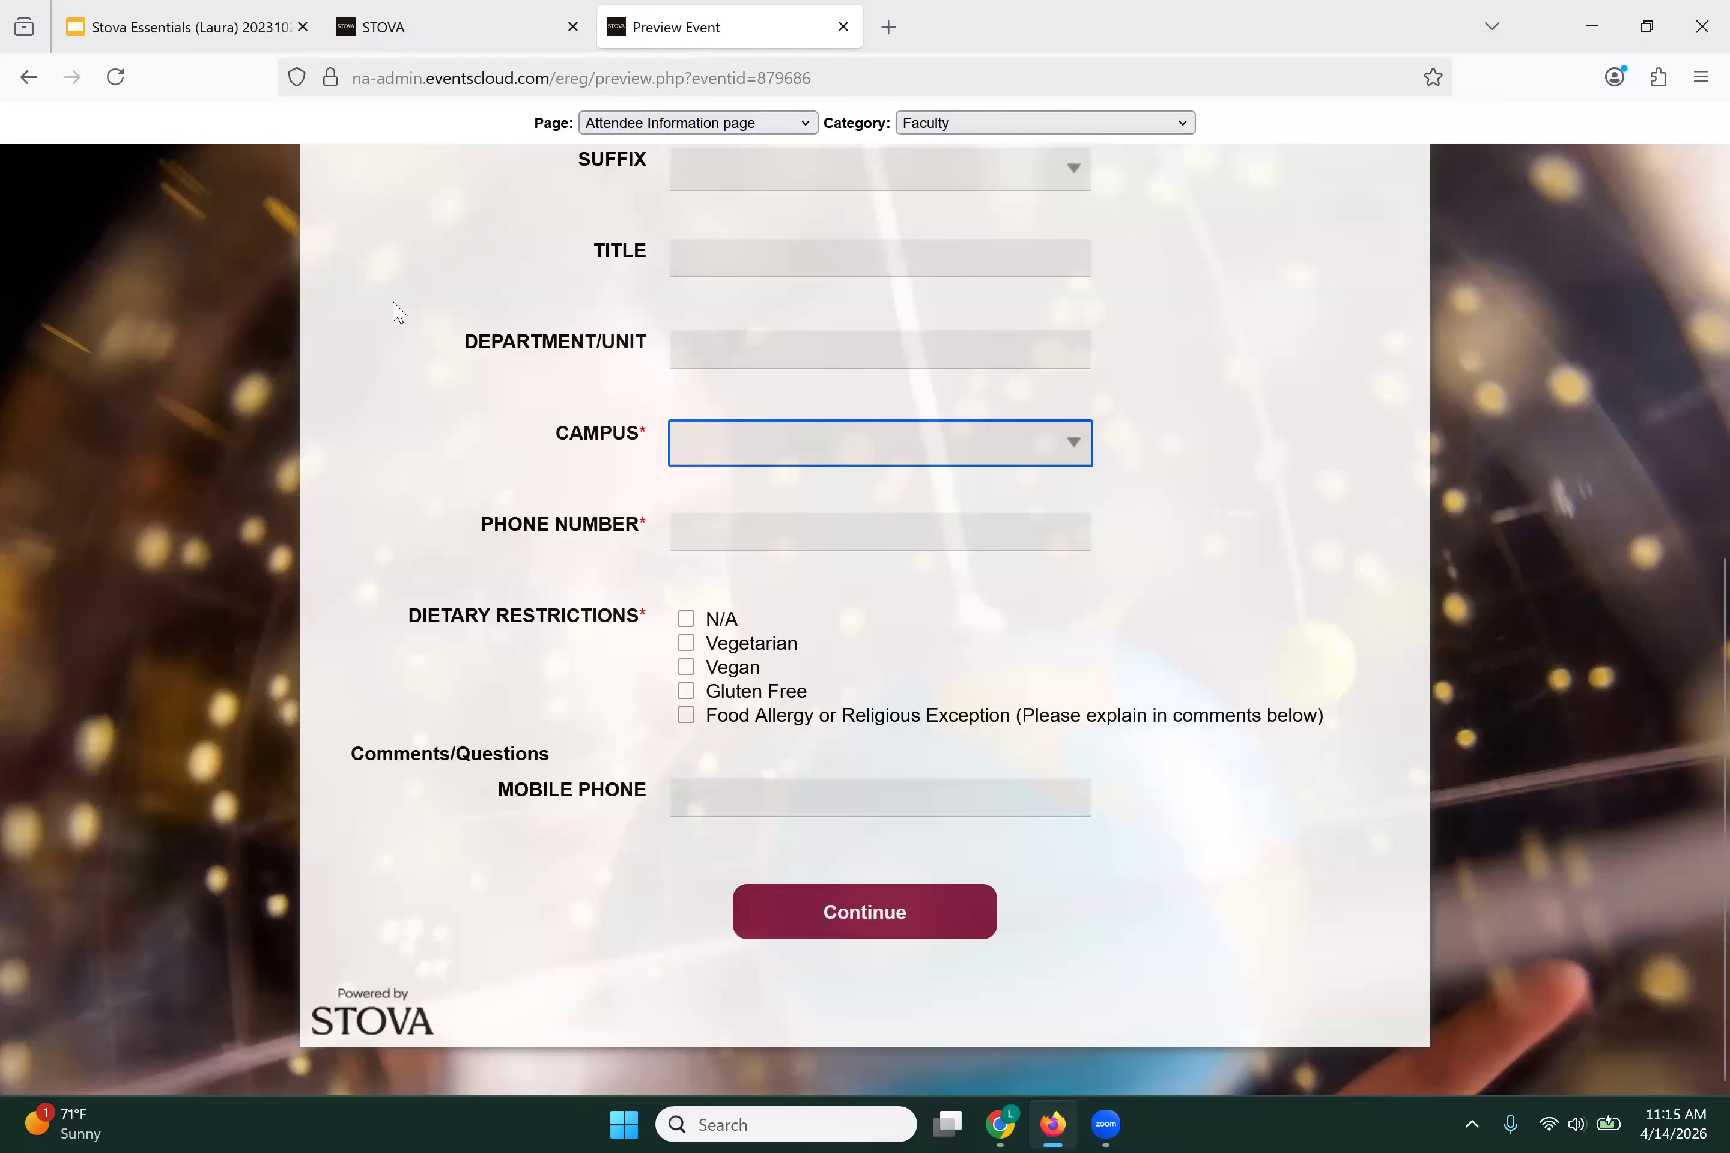
Step: Reload the preview and check the Attendee Information page shows Comments/Questions as a text field
{"action": "scroll", "coordinate": [395, 311], "scroll_direction": "up", "scroll_amount": 7}
{"action": "scroll", "coordinate": [147, 308], "scroll_direction": "up", "scroll_amount": 2}
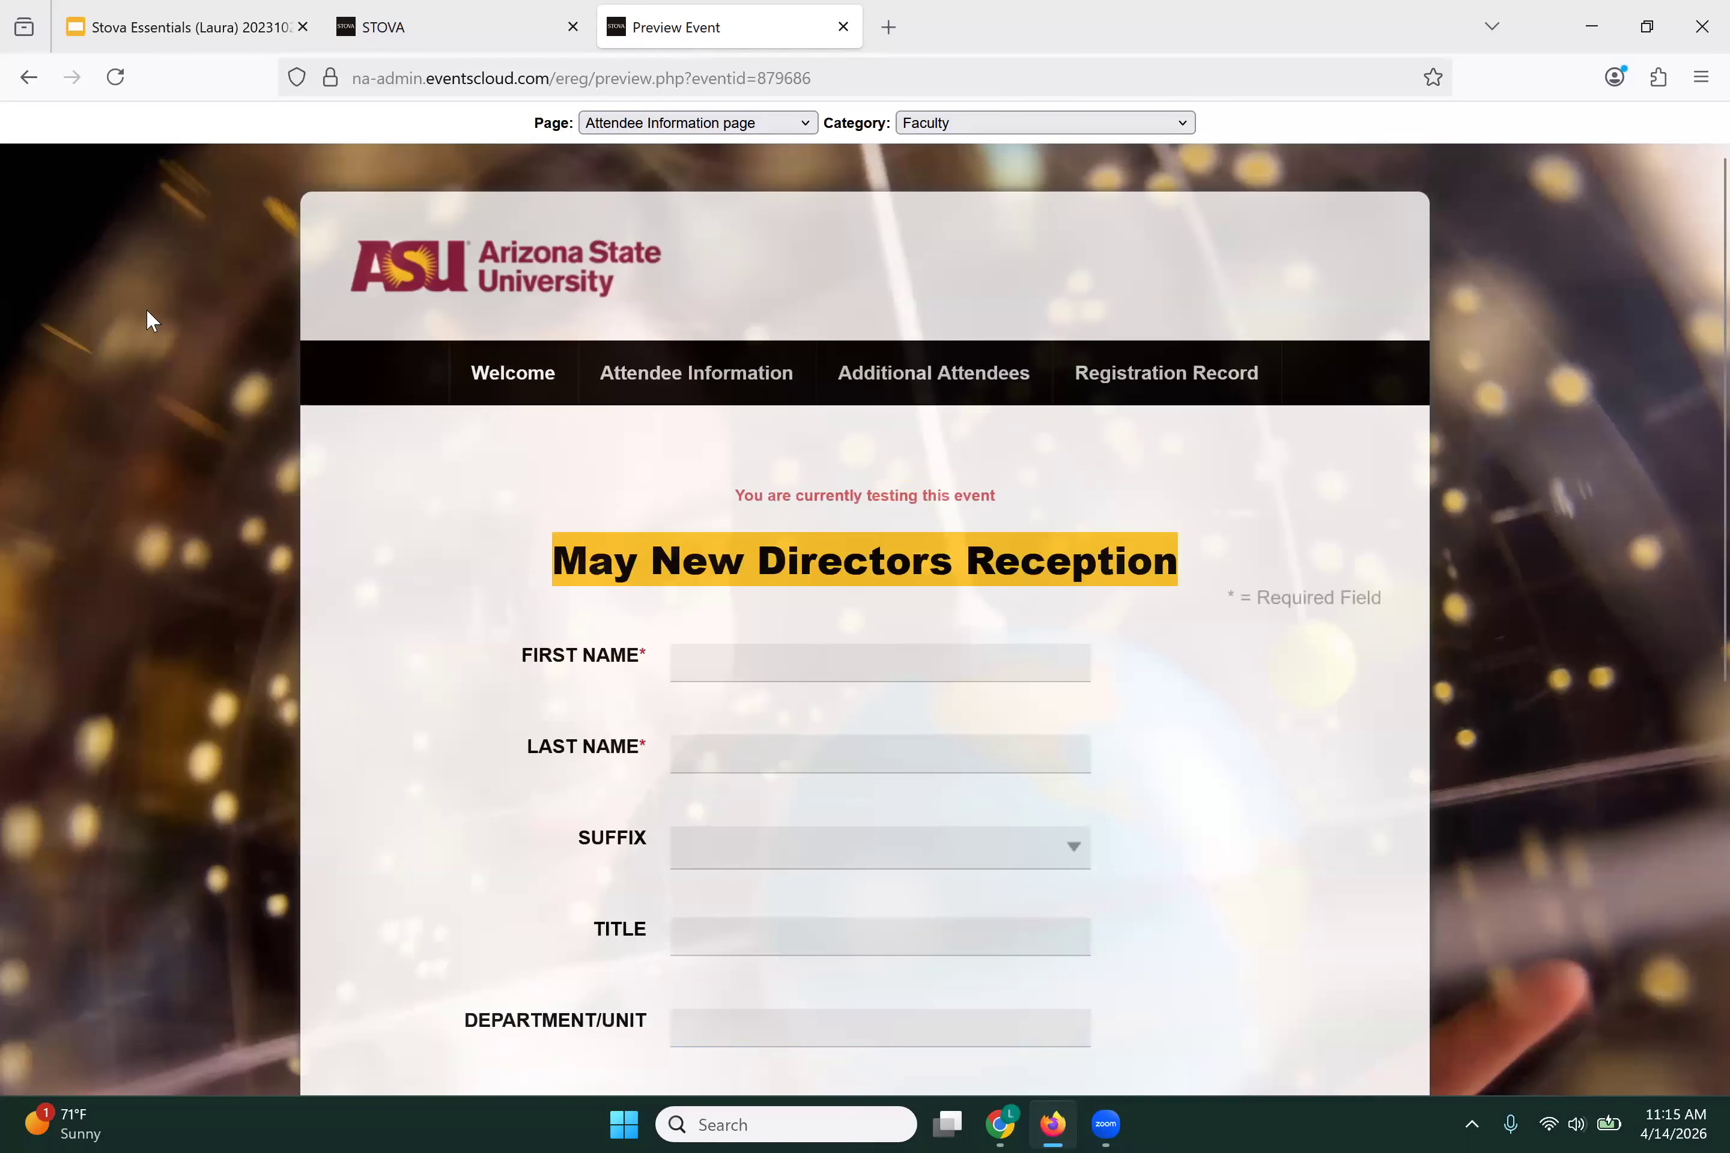
{"action": "left_click", "coordinate": [115, 78]}
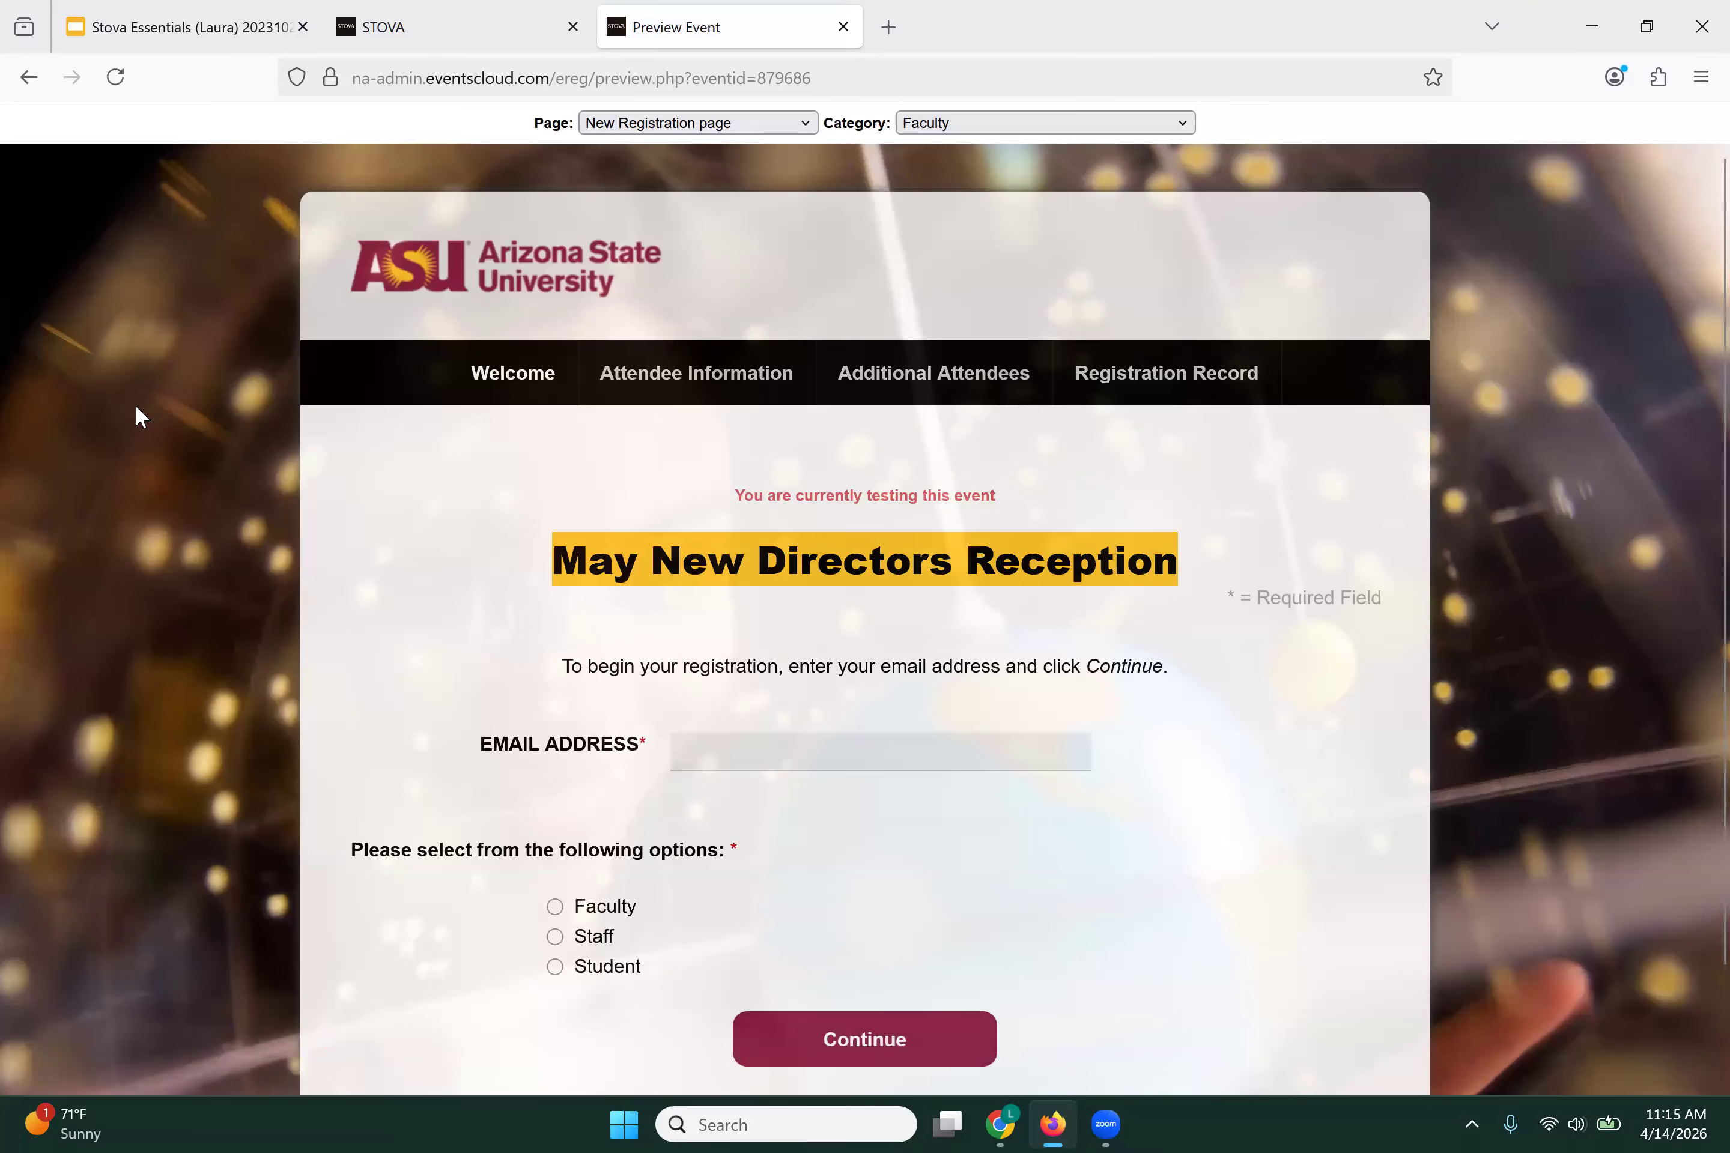
{"action": "left_click", "coordinate": [663, 125]}
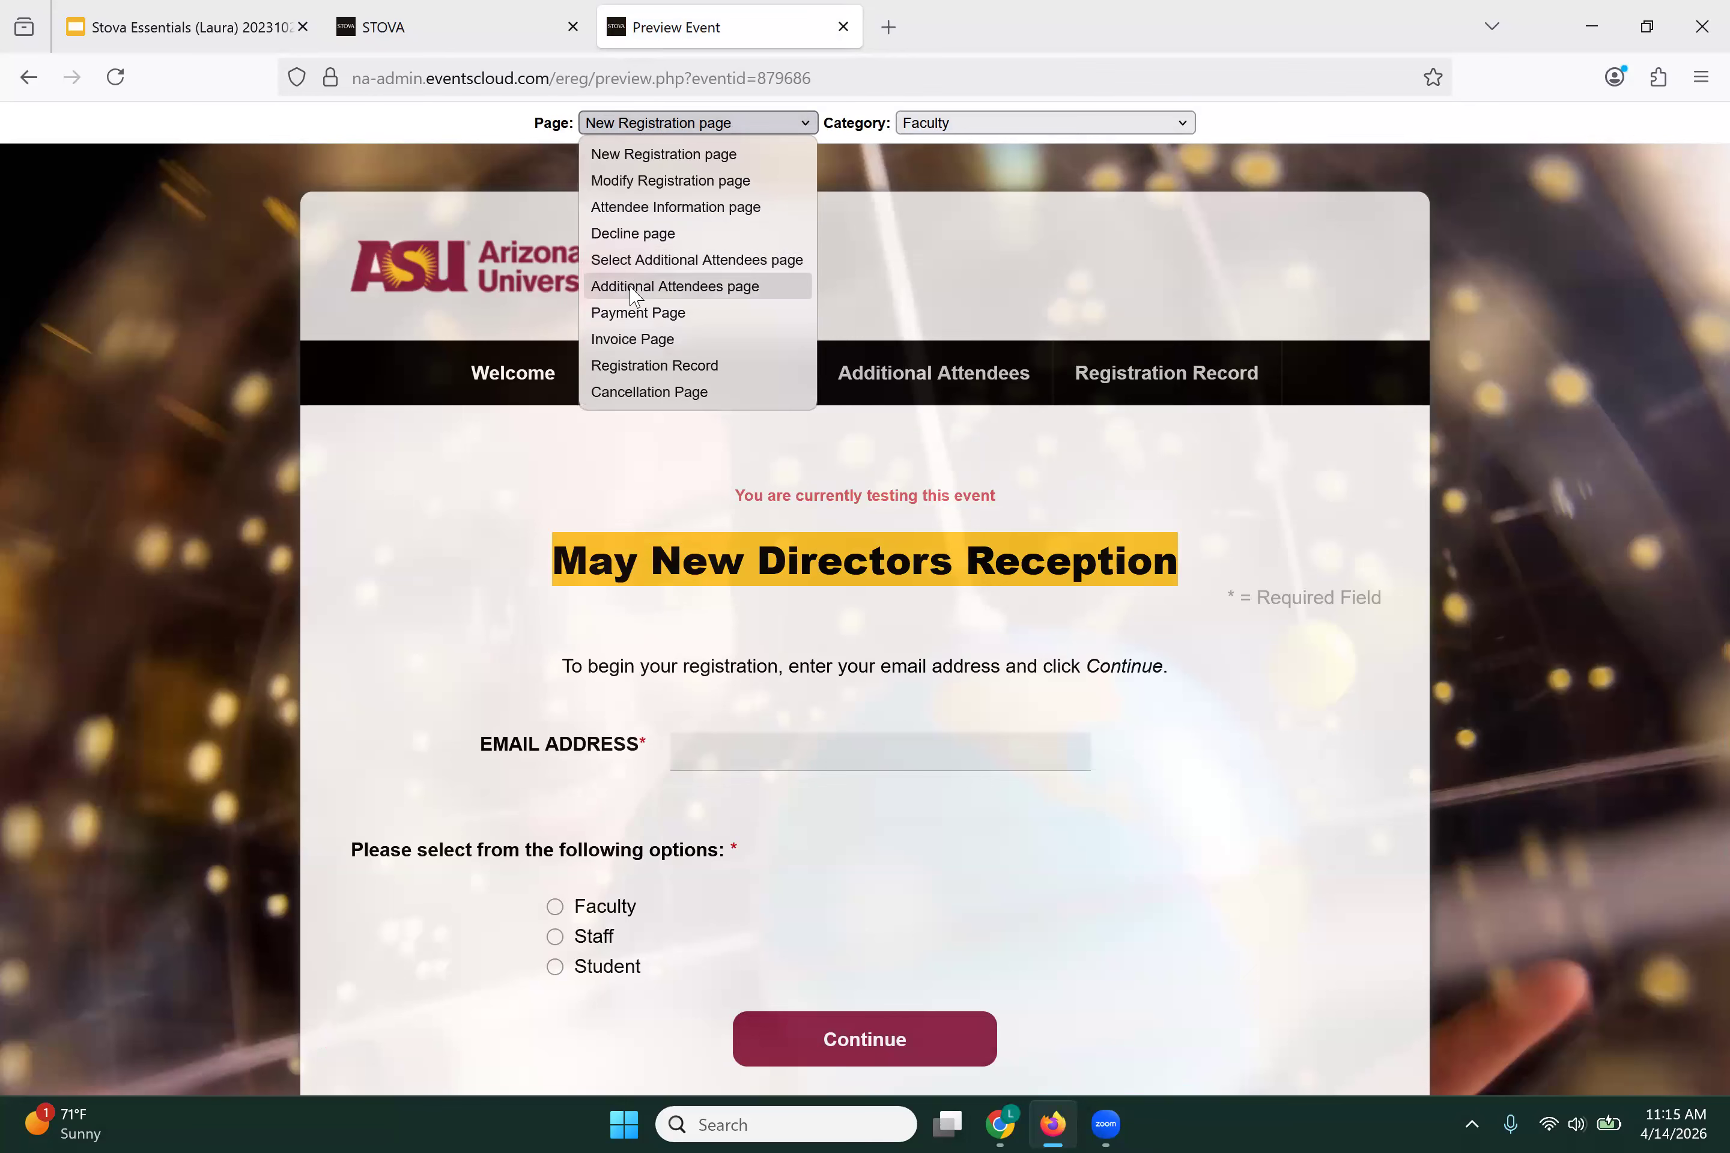
{"action": "left_click", "coordinate": [632, 208]}
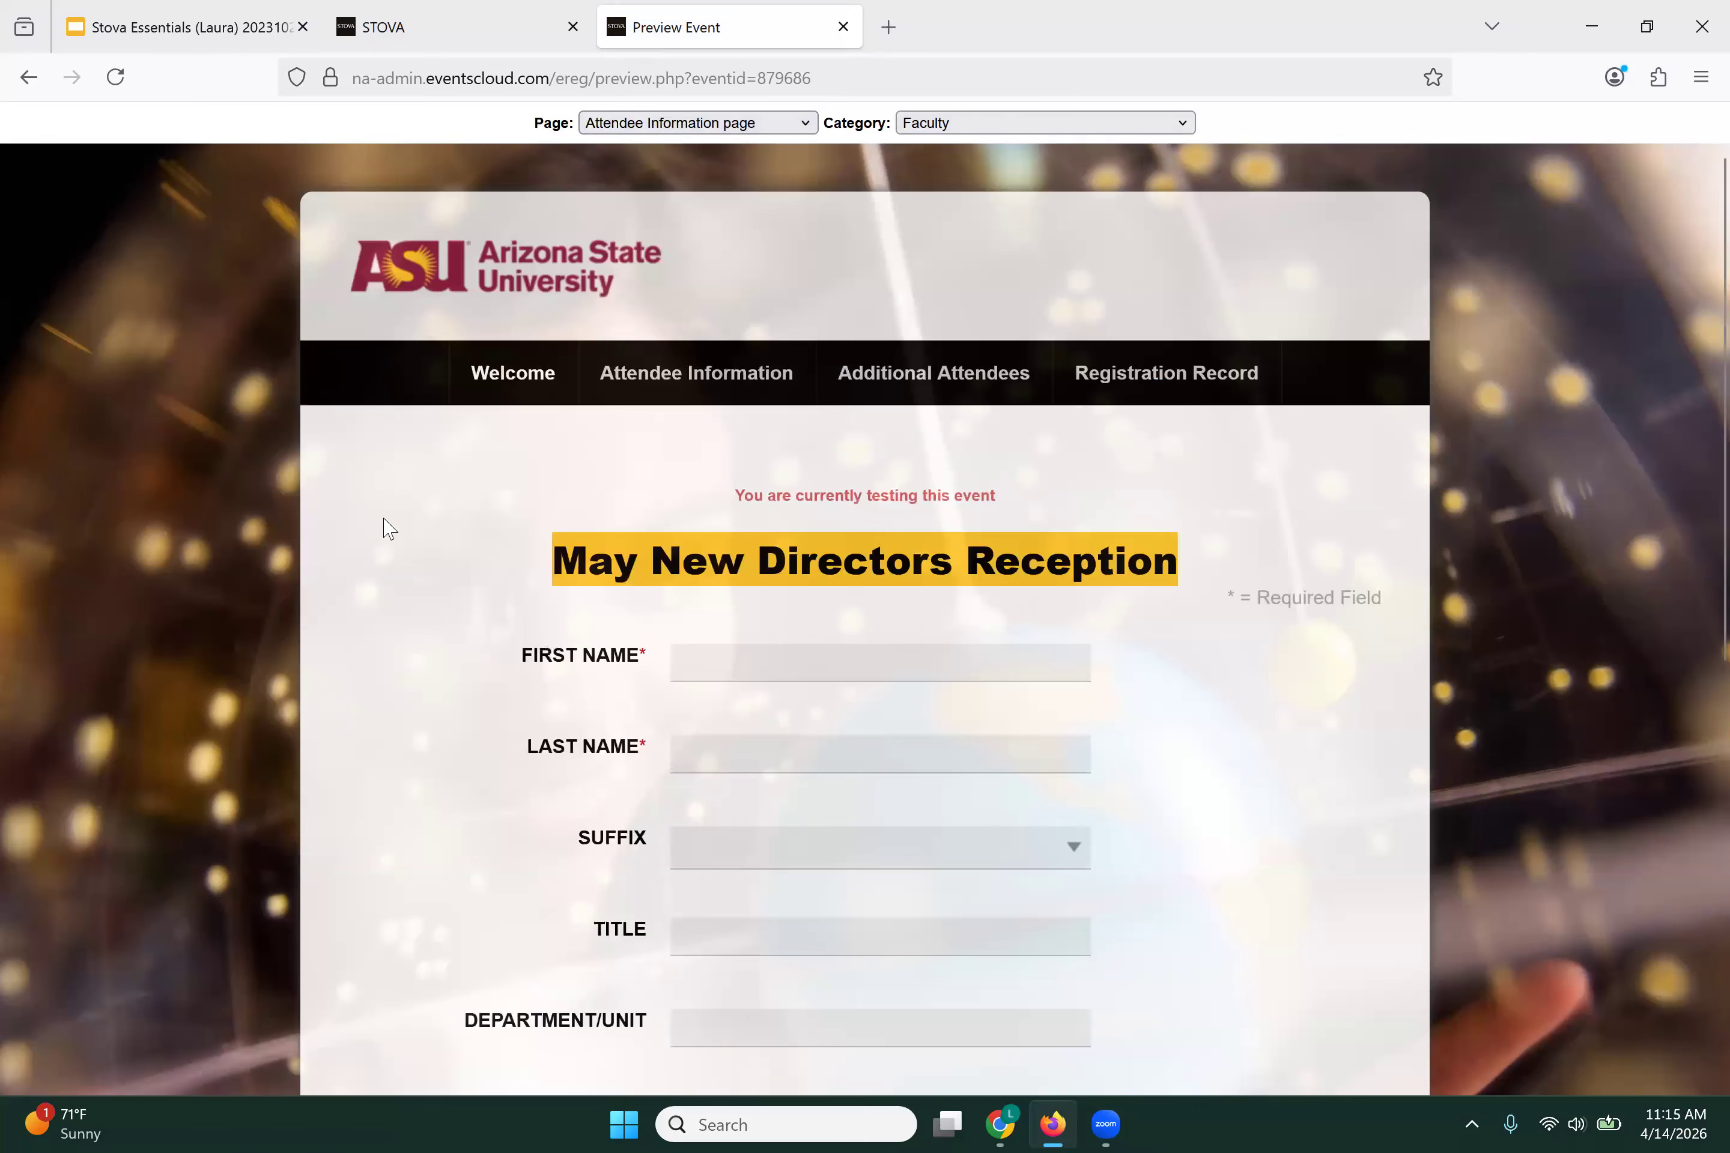
{"action": "scroll", "coordinate": [384, 633], "scroll_direction": "down", "scroll_amount": 3}
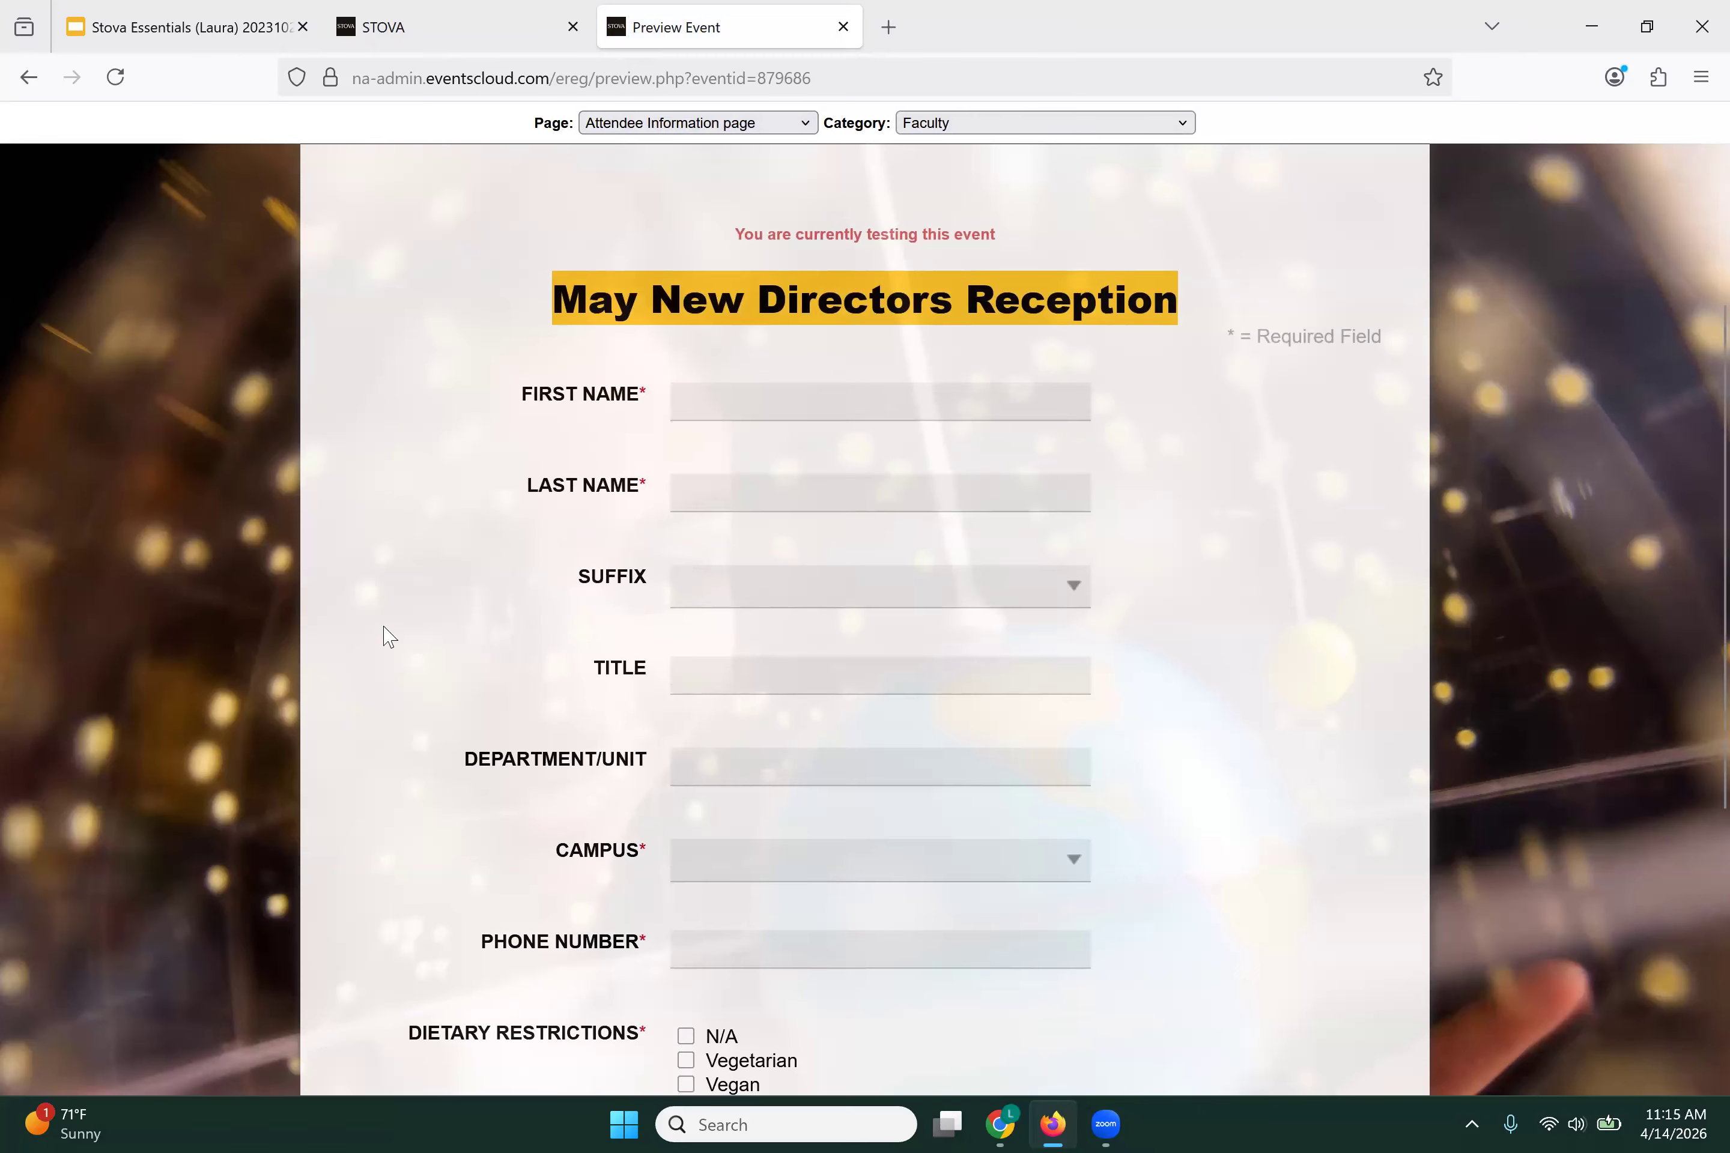
{"action": "scroll", "coordinate": [388, 636], "scroll_direction": "down", "scroll_amount": 6}
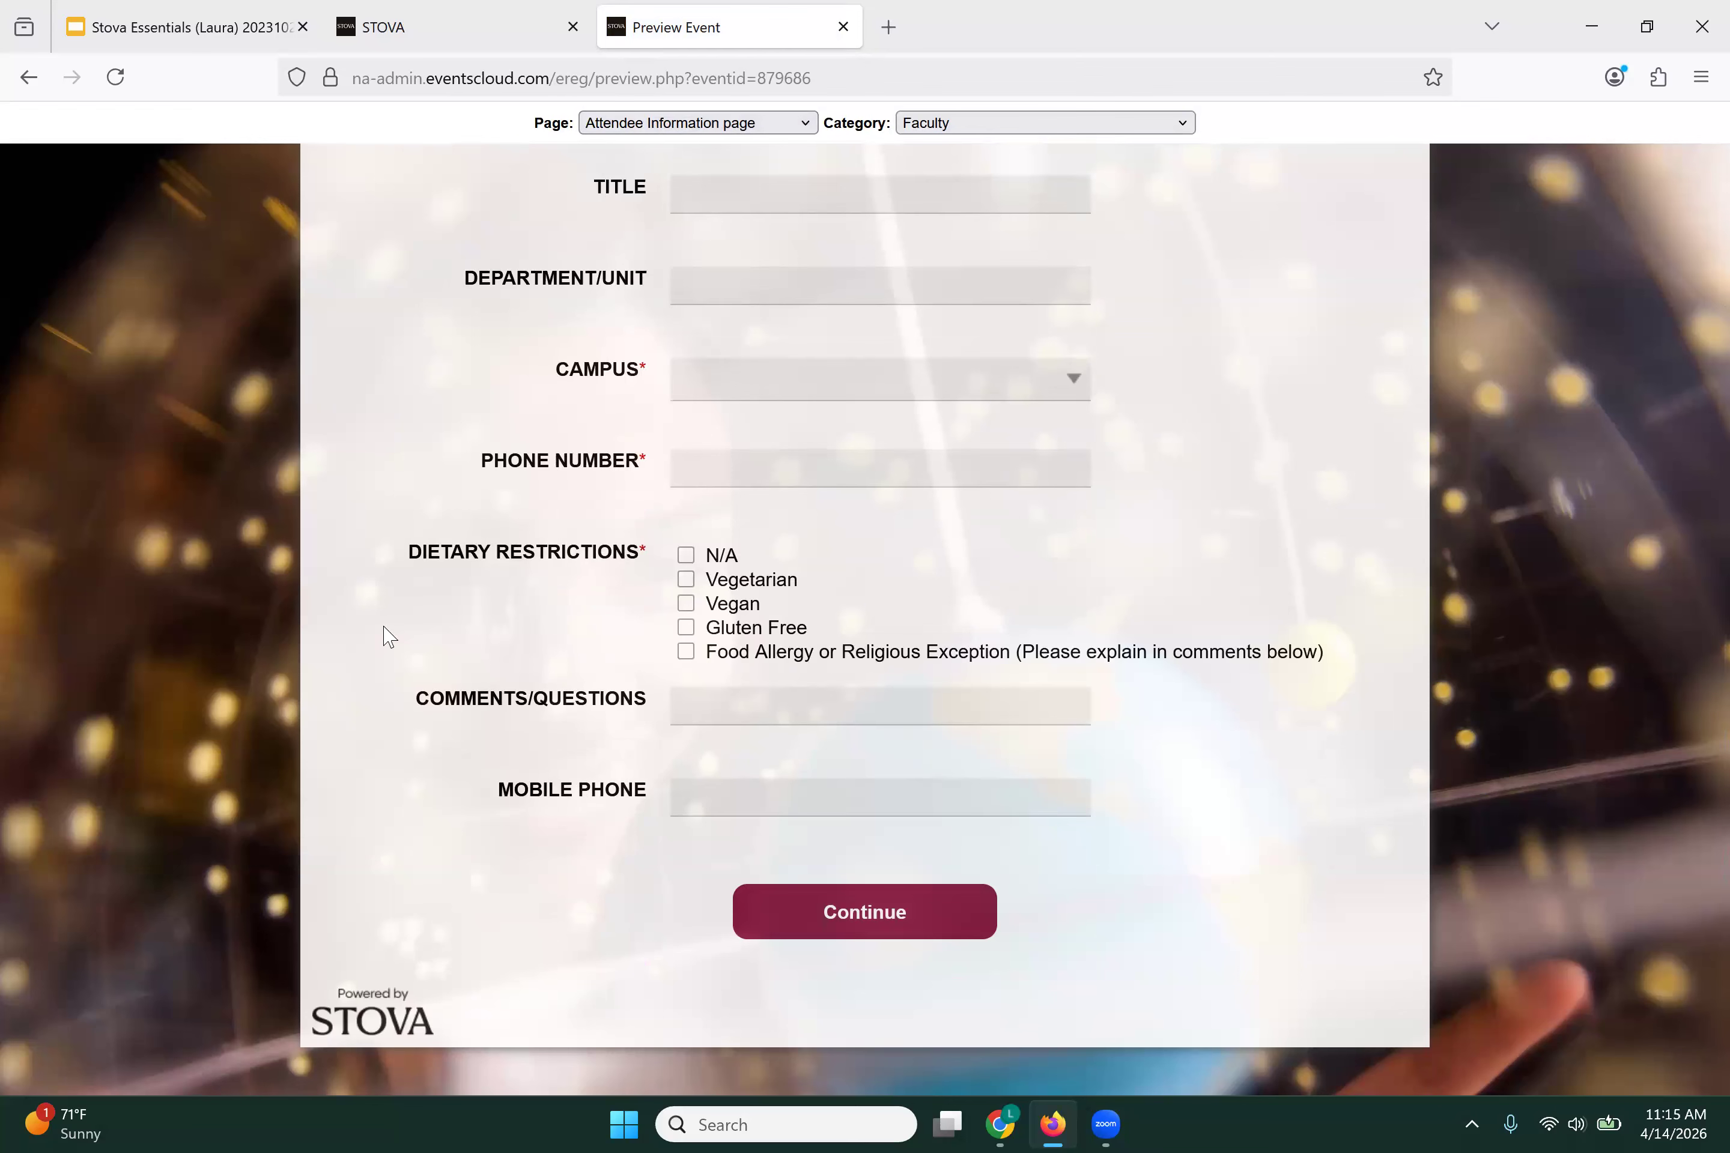
{"action": "scroll", "coordinate": [383, 632], "scroll_direction": "up", "scroll_amount": 2}
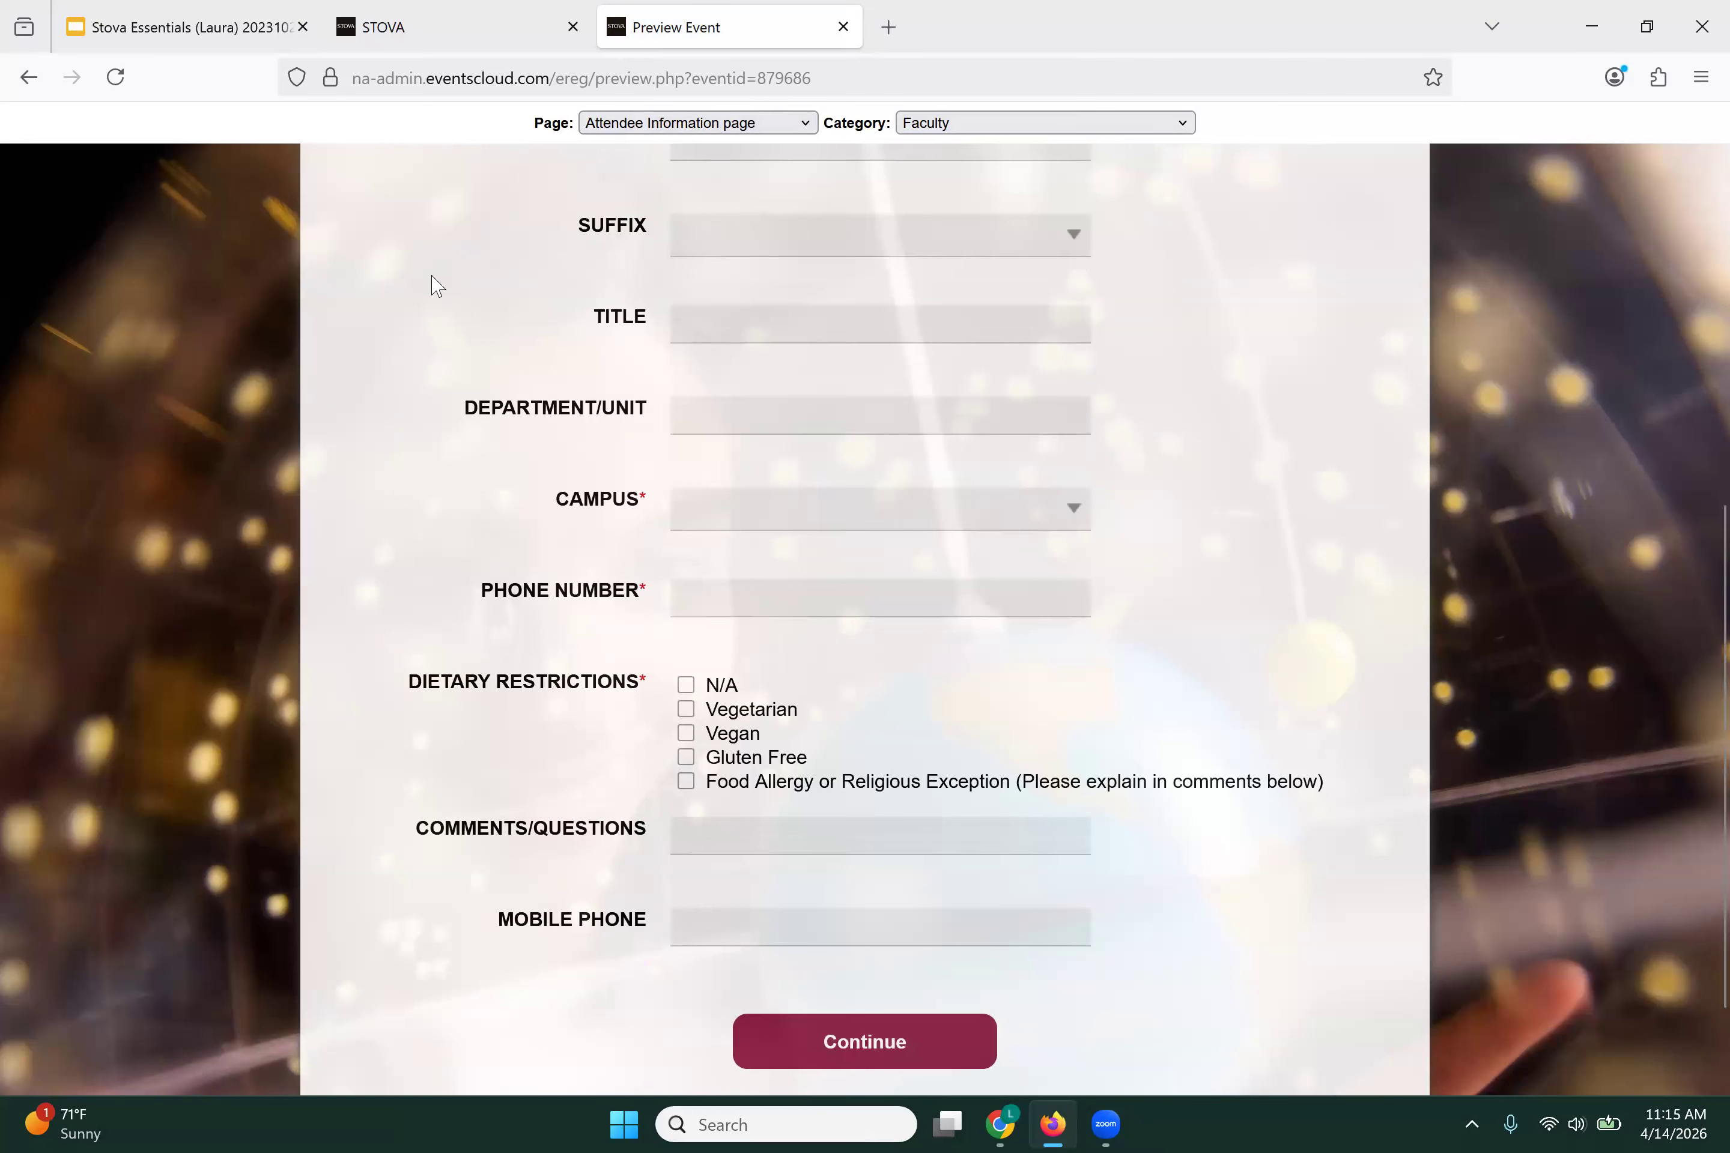
{"action": "left_click", "coordinate": [974, 124]}
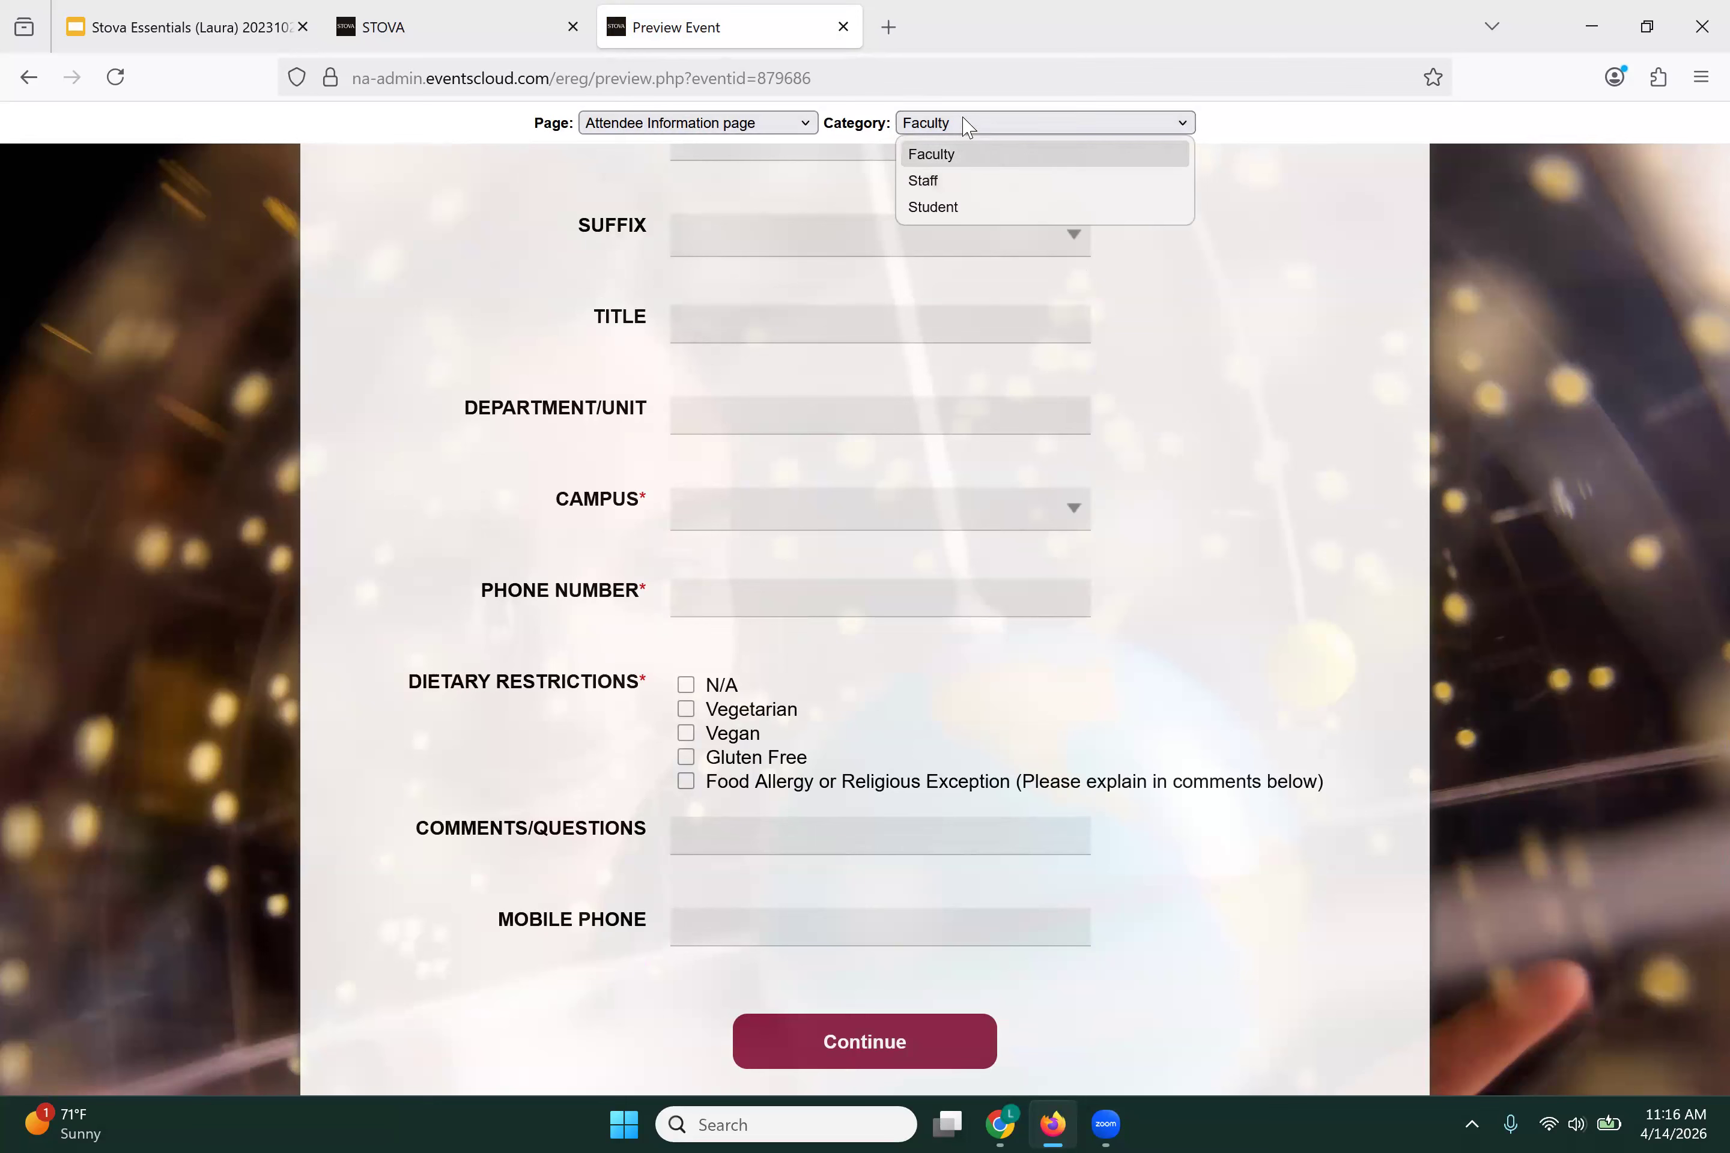
Step: Preview the Attendee Information page as a Staff attendee and scroll through it
{"action": "left_click", "coordinate": [949, 185]}
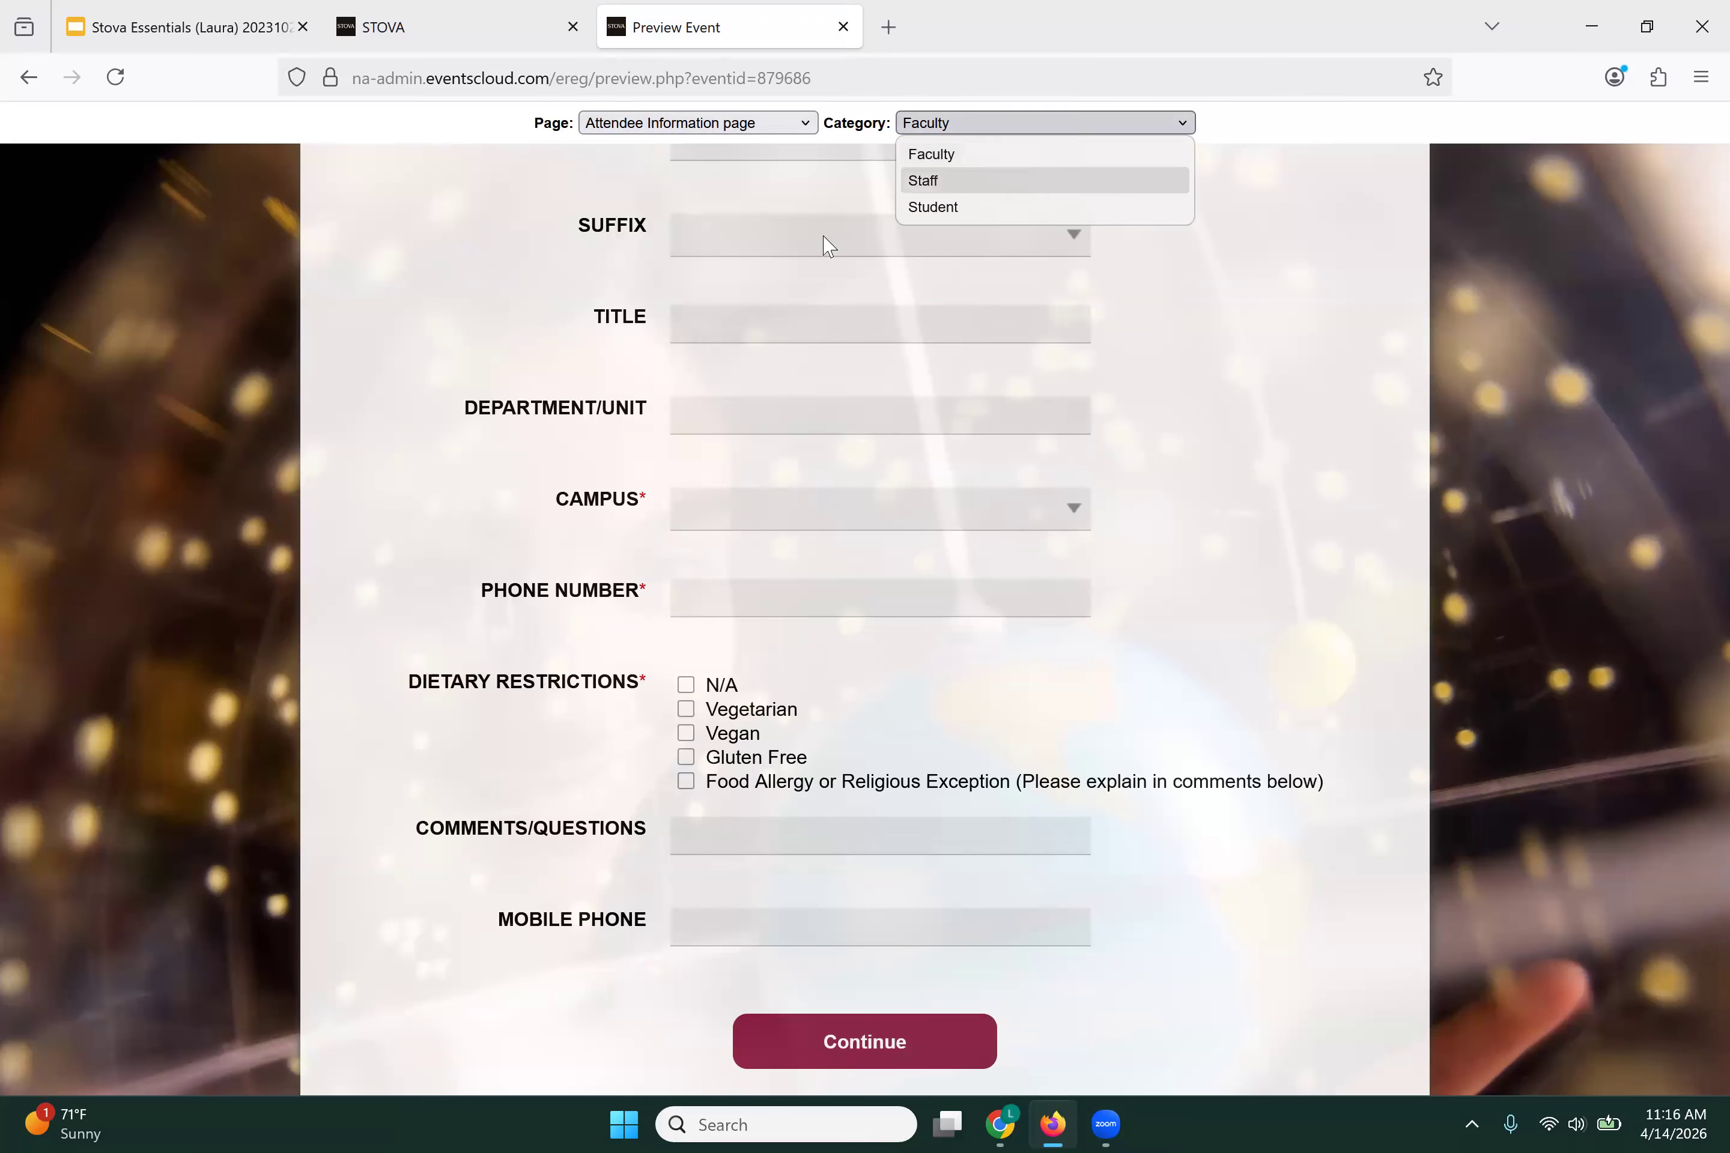
{"action": "scroll", "coordinate": [417, 599], "scroll_direction": "down", "scroll_amount": 4}
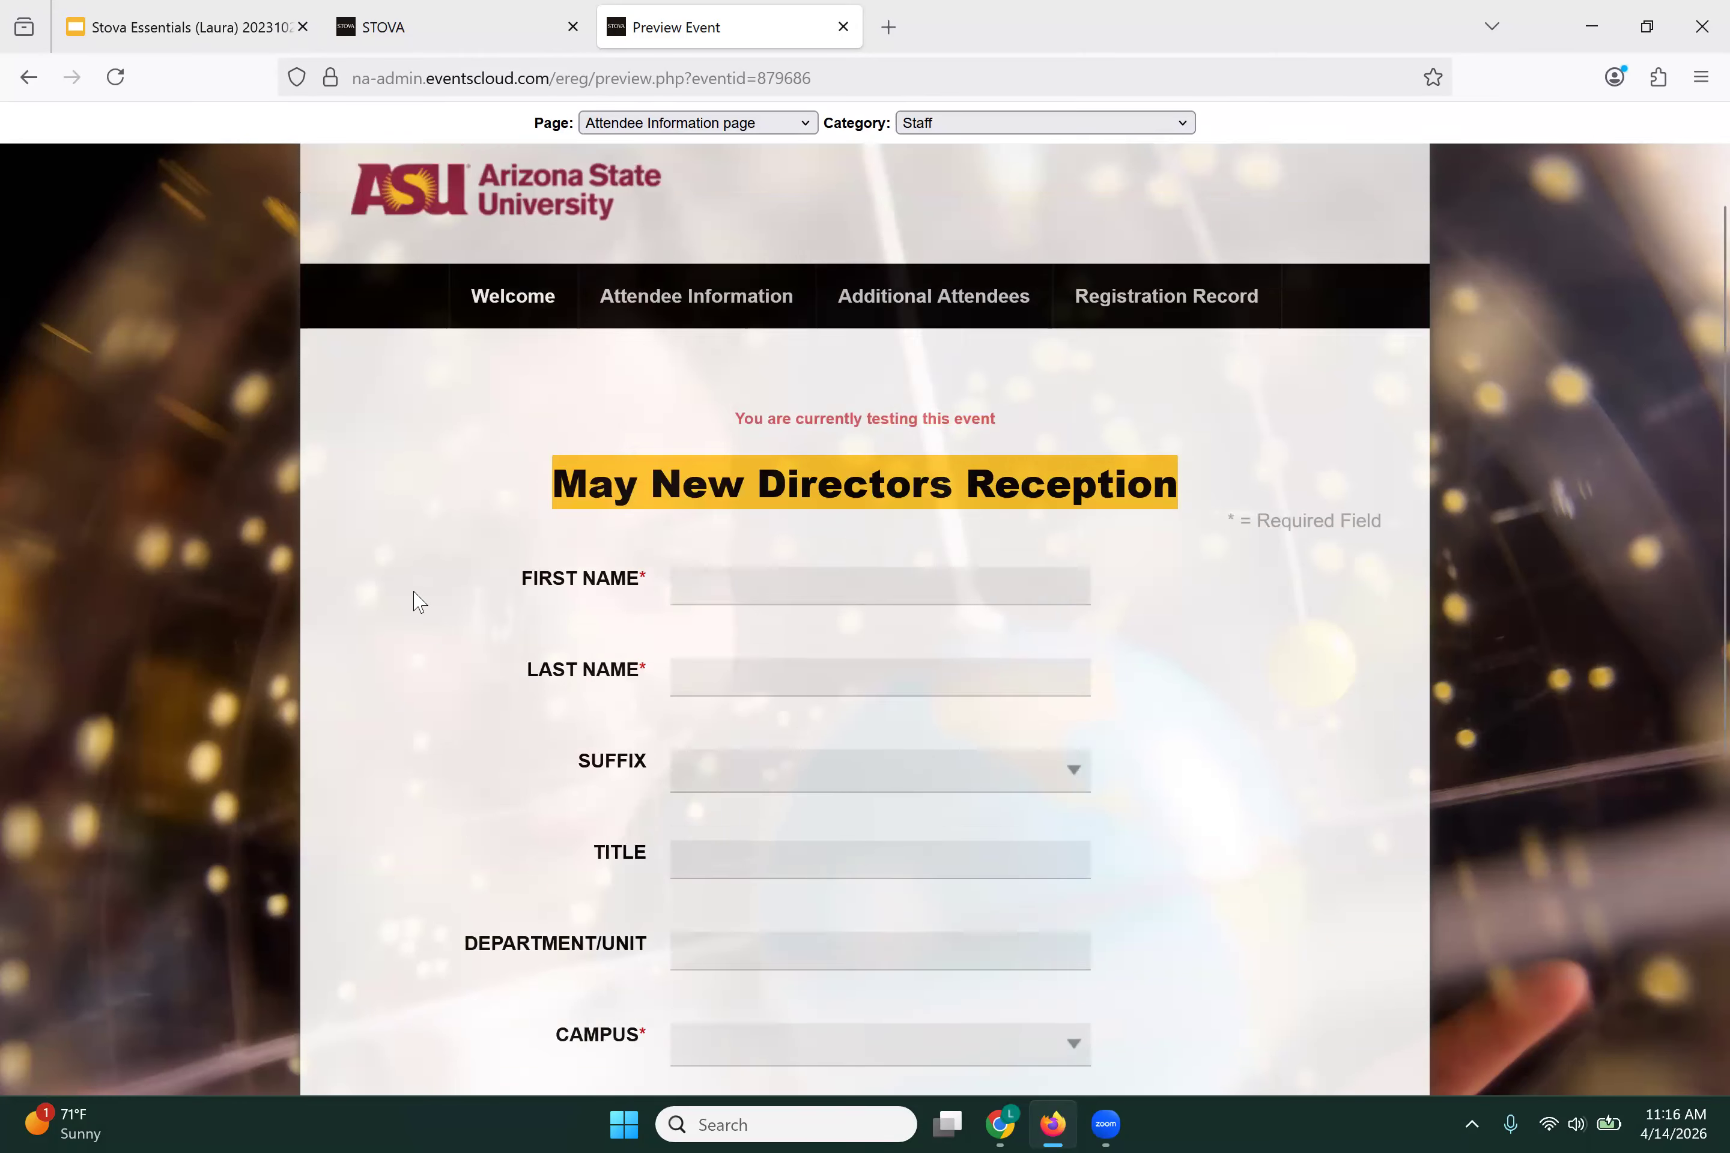
{"action": "scroll", "coordinate": [417, 599], "scroll_direction": "down", "scroll_amount": 4}
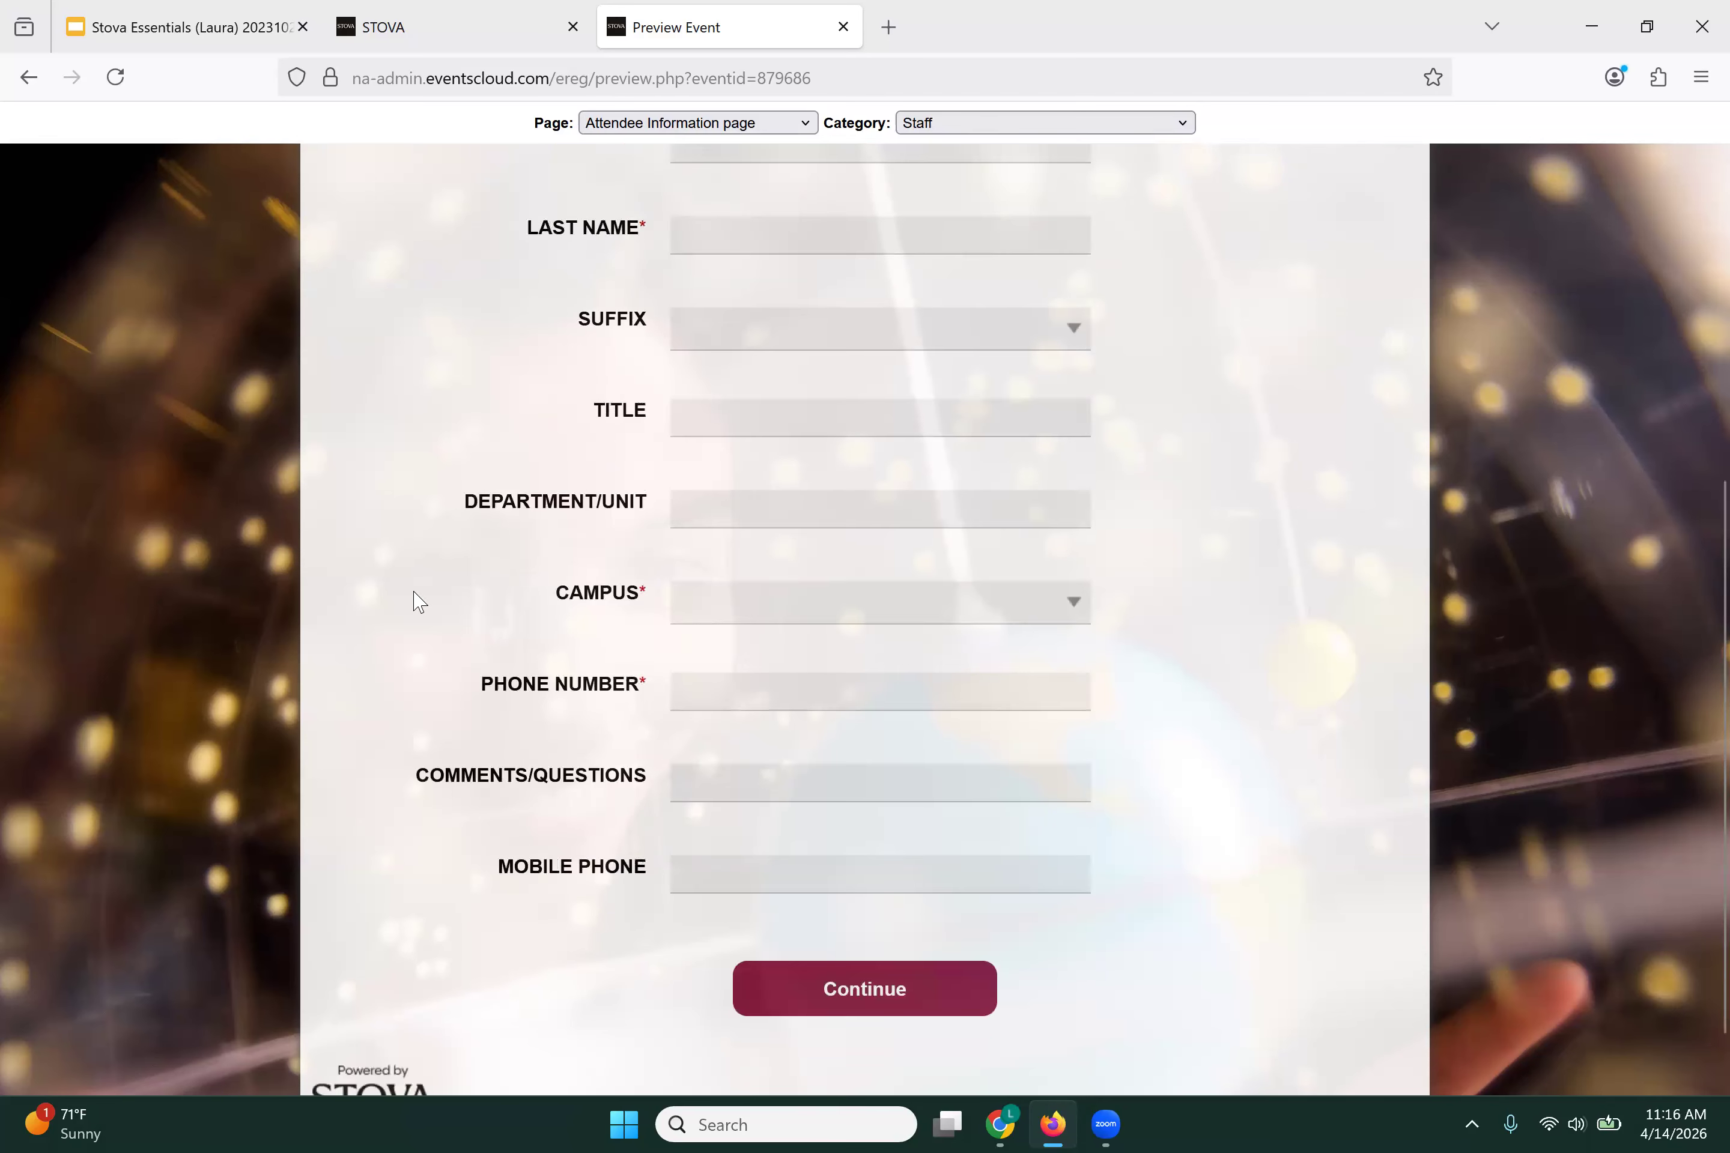
{"action": "scroll", "coordinate": [417, 599], "scroll_direction": "down", "scroll_amount": 1}
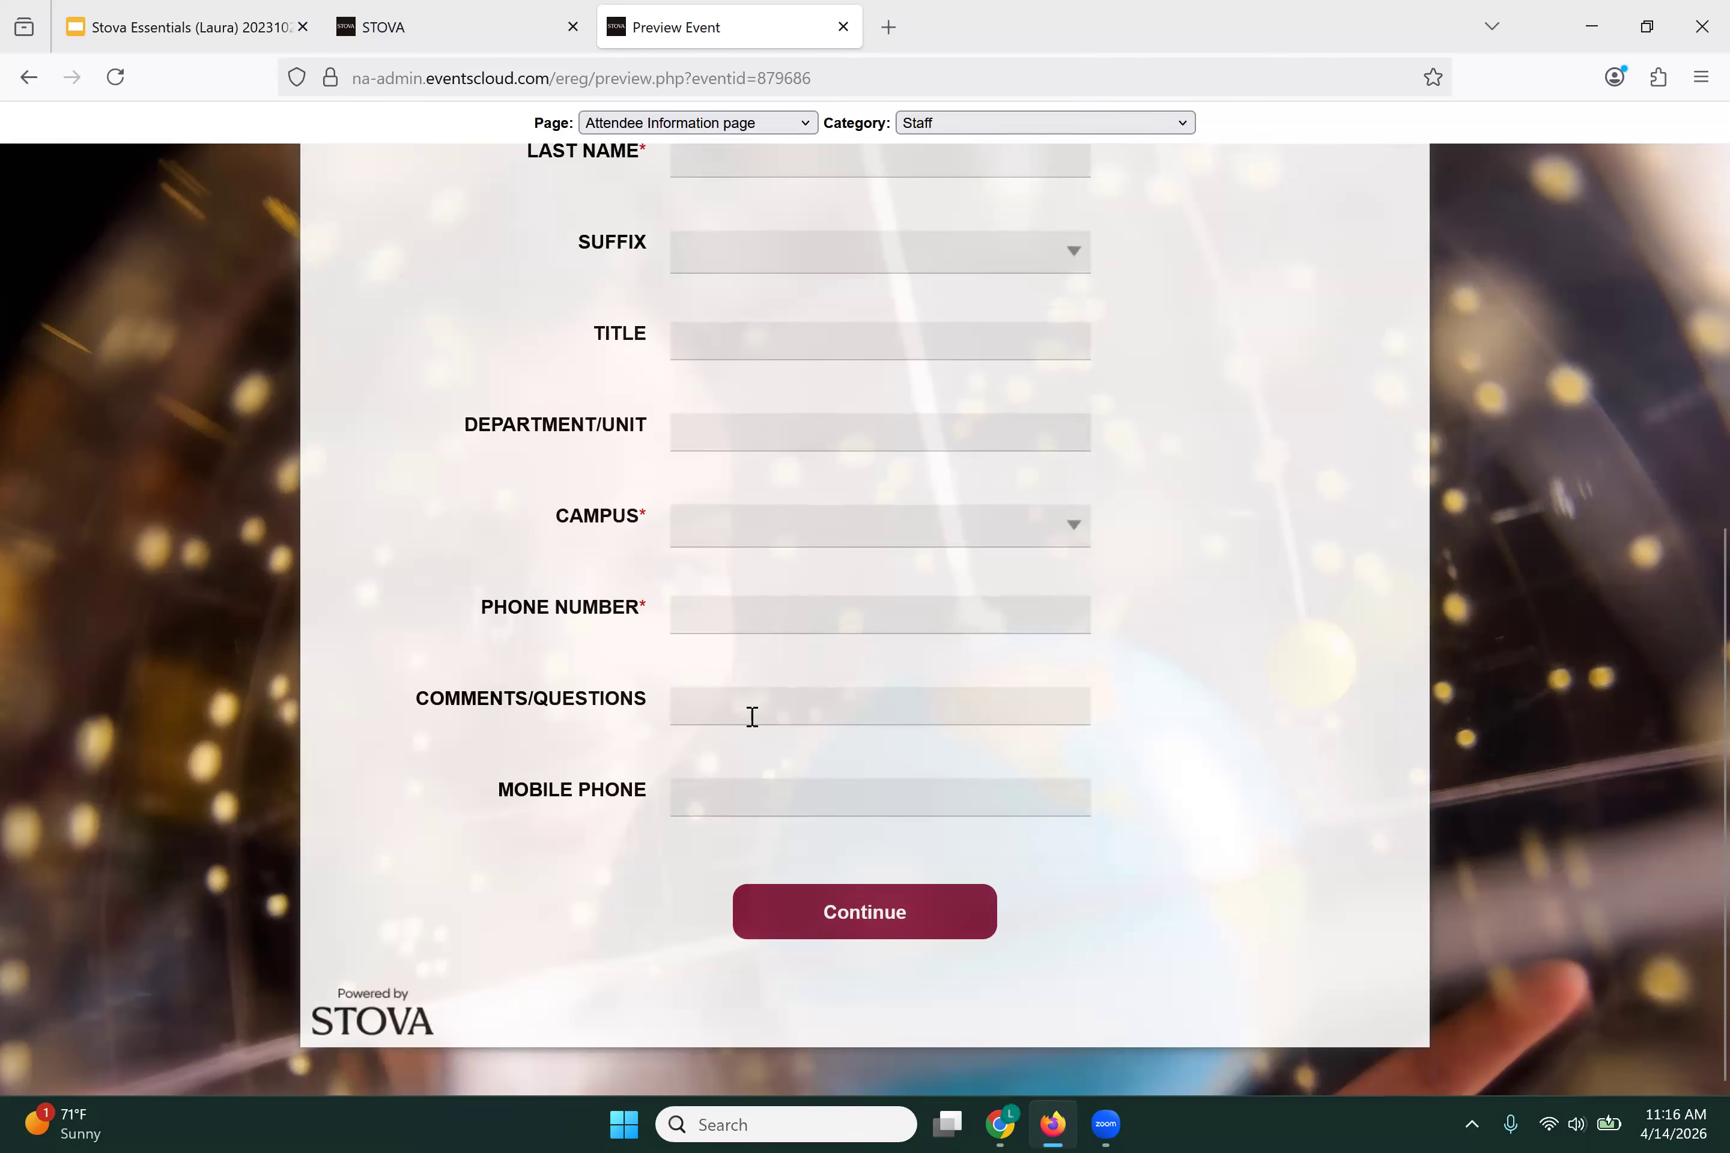
Step: Save the attendee question settings with Save & Stay and return to the preview
{"action": "left_click", "coordinate": [458, 33]}
{"action": "scroll", "coordinate": [1083, 848], "scroll_direction": "down", "scroll_amount": 2}
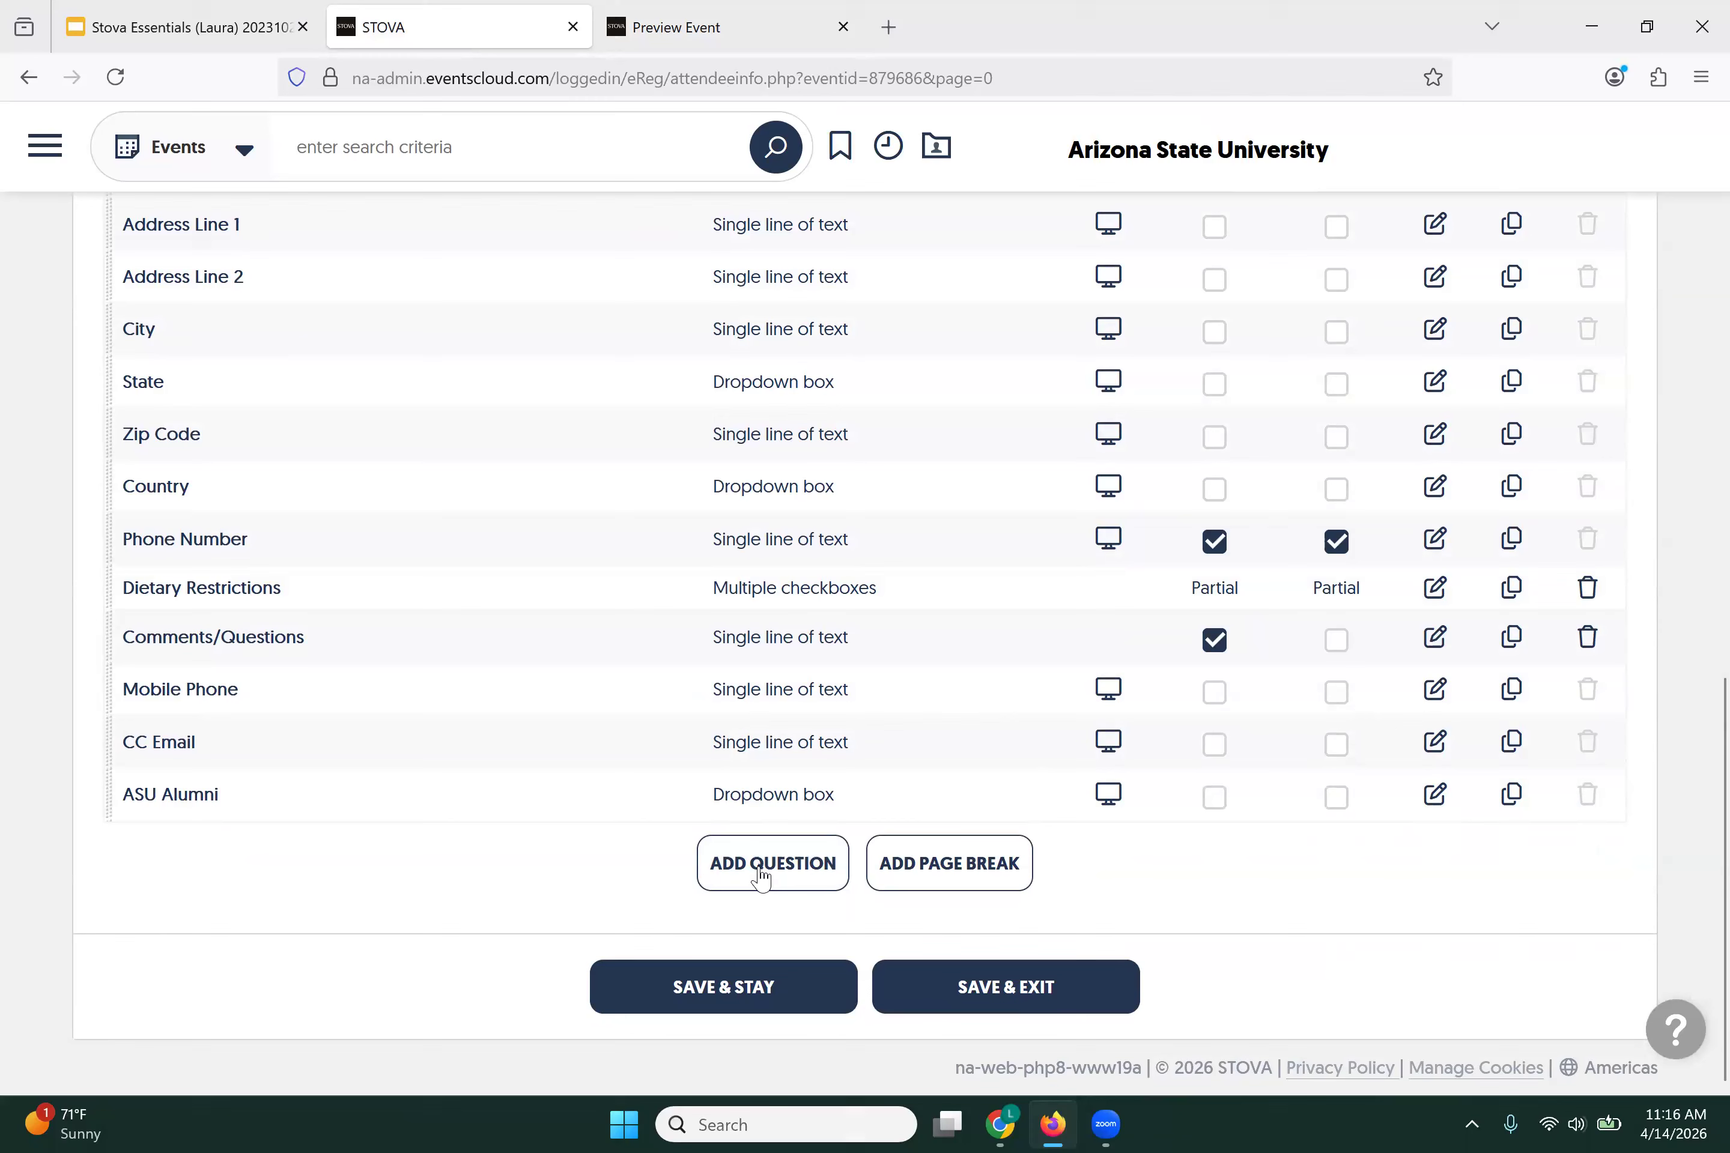
{"action": "left_click", "coordinate": [681, 994]}
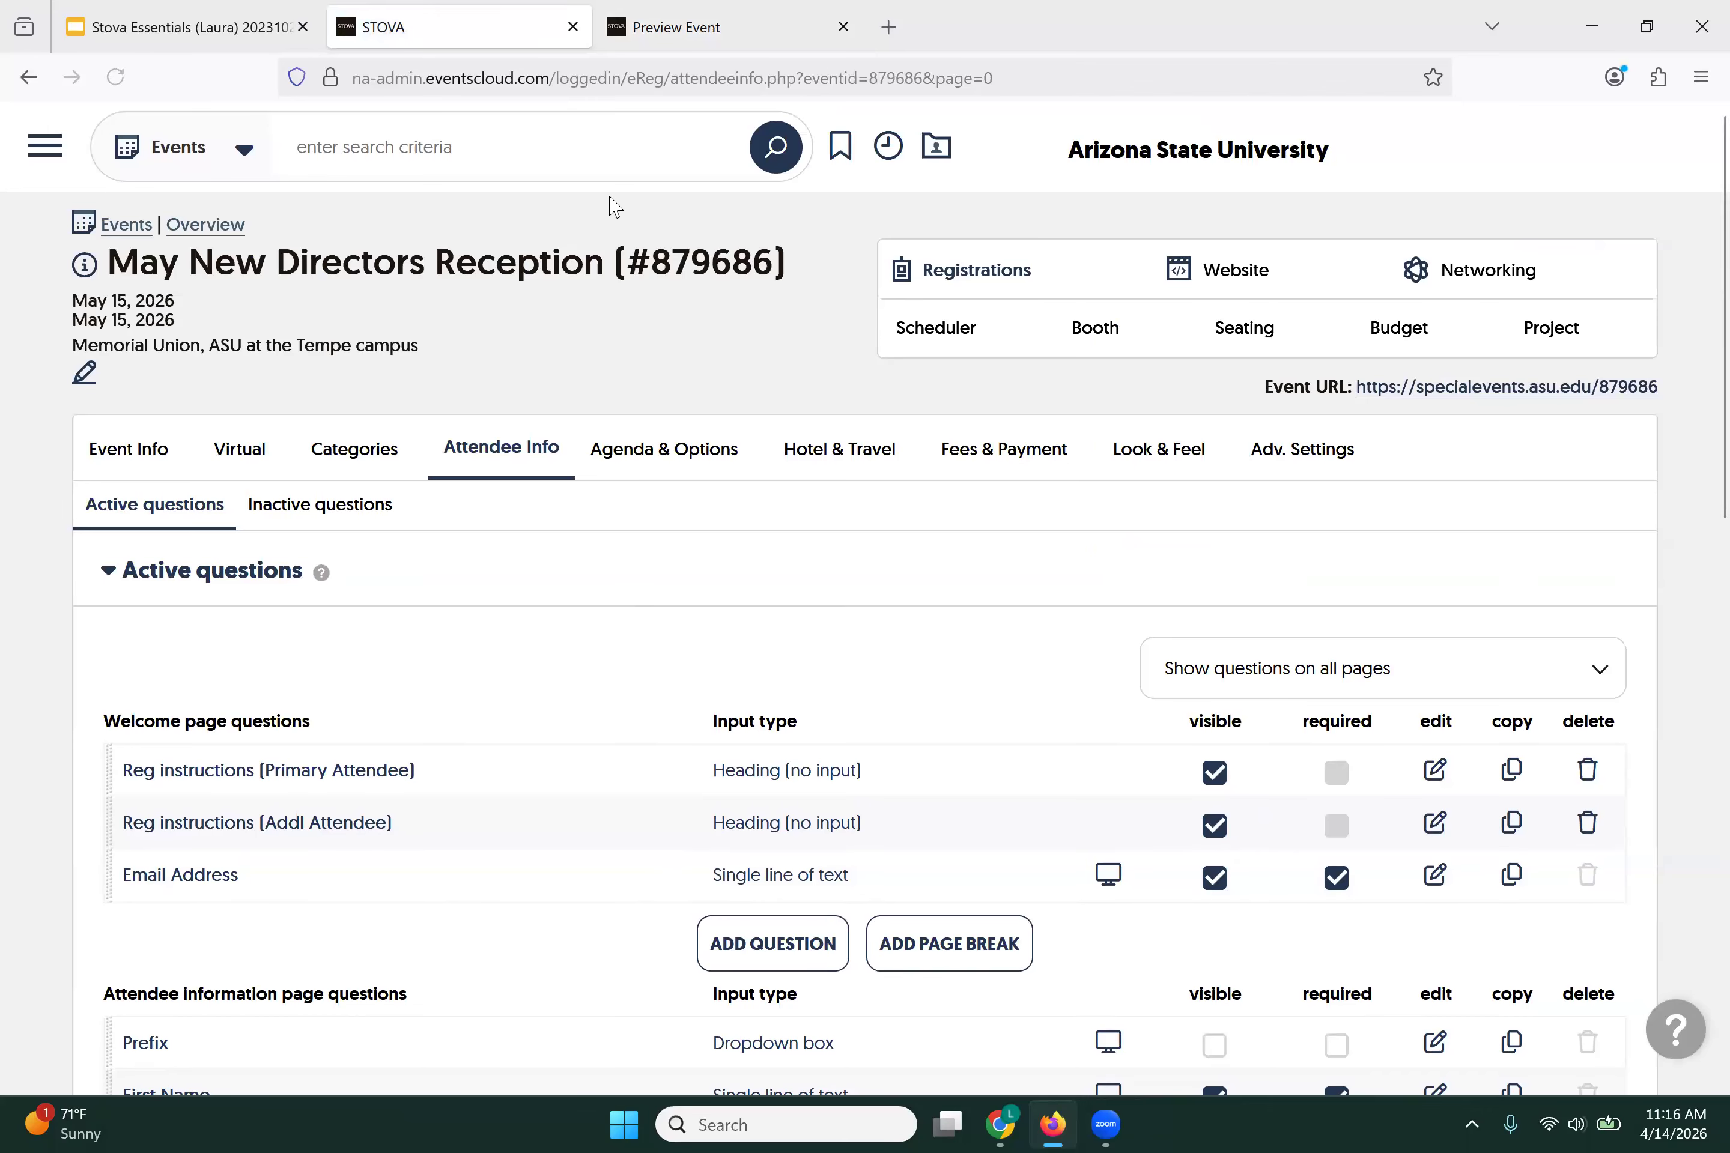
{"action": "left_click", "coordinate": [737, 37]}
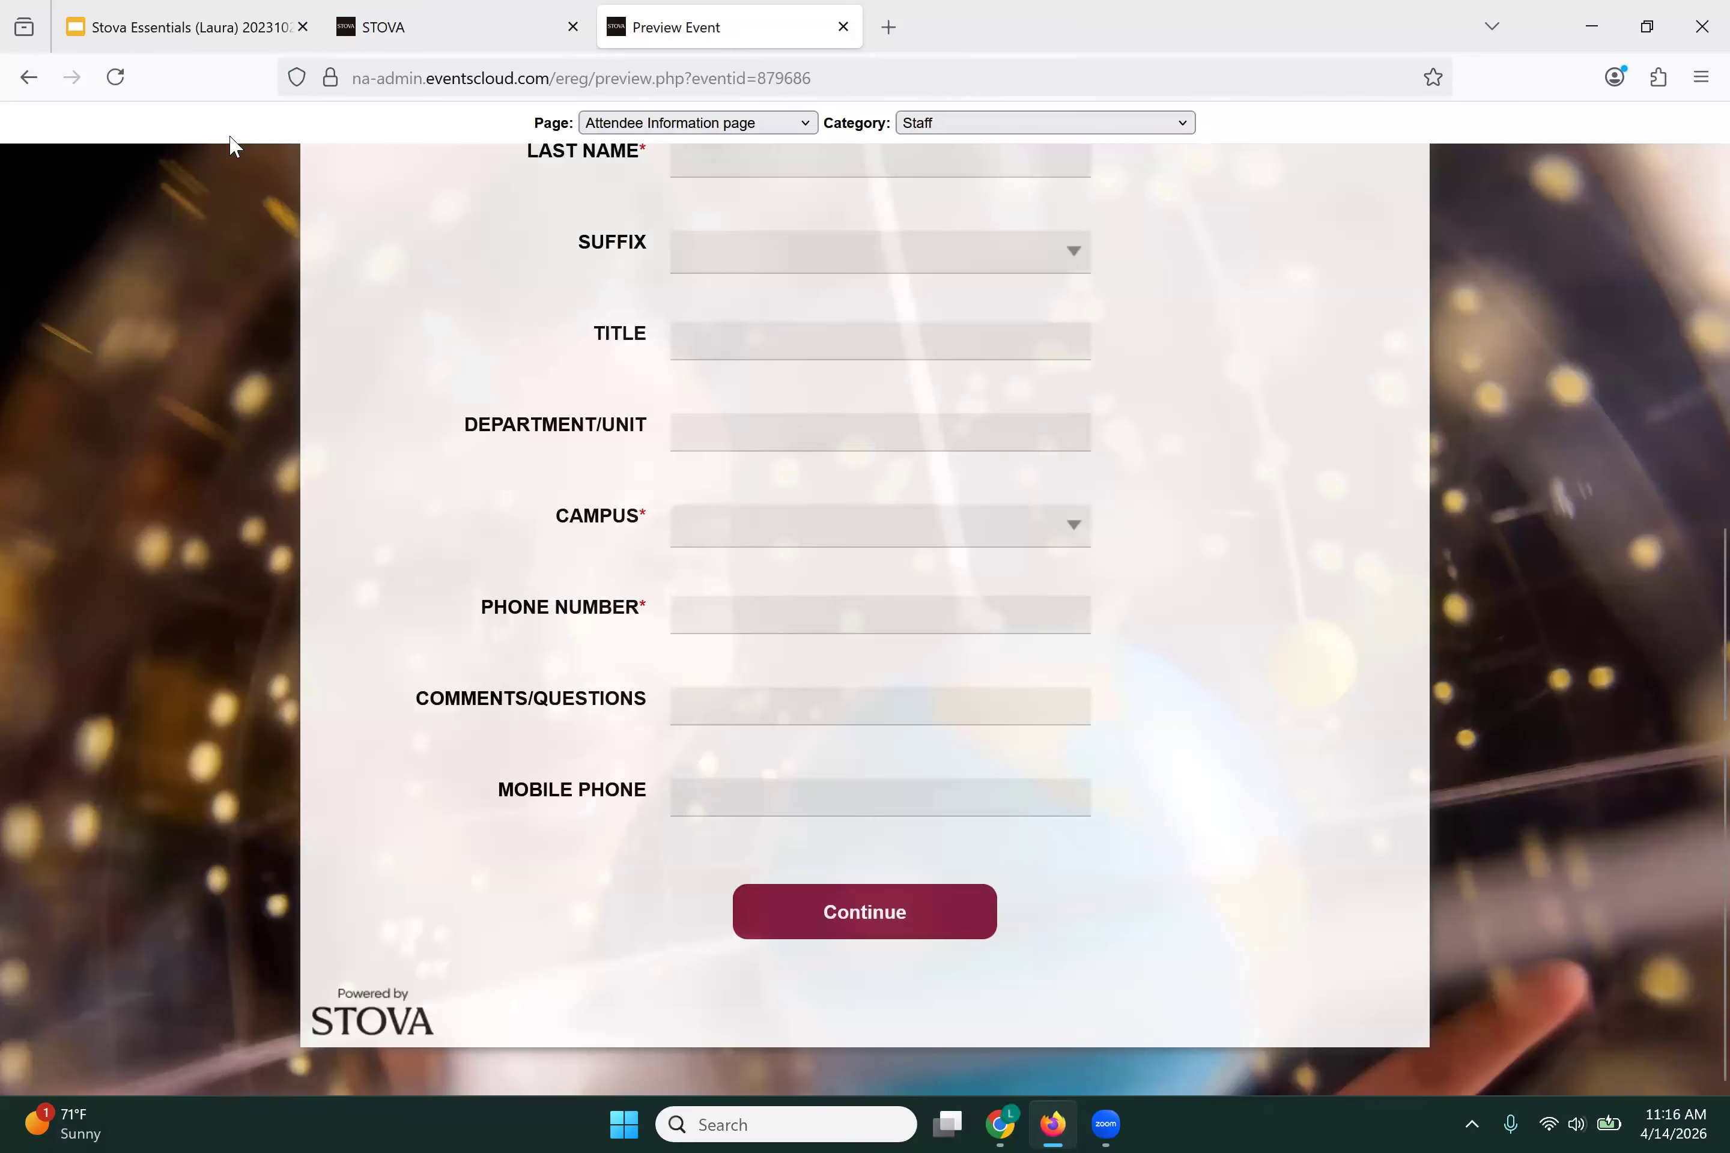
Step: Reload the preview and check the Student Attendee Information page has no Dietary Restrictions field
{"action": "left_click", "coordinate": [115, 77]}
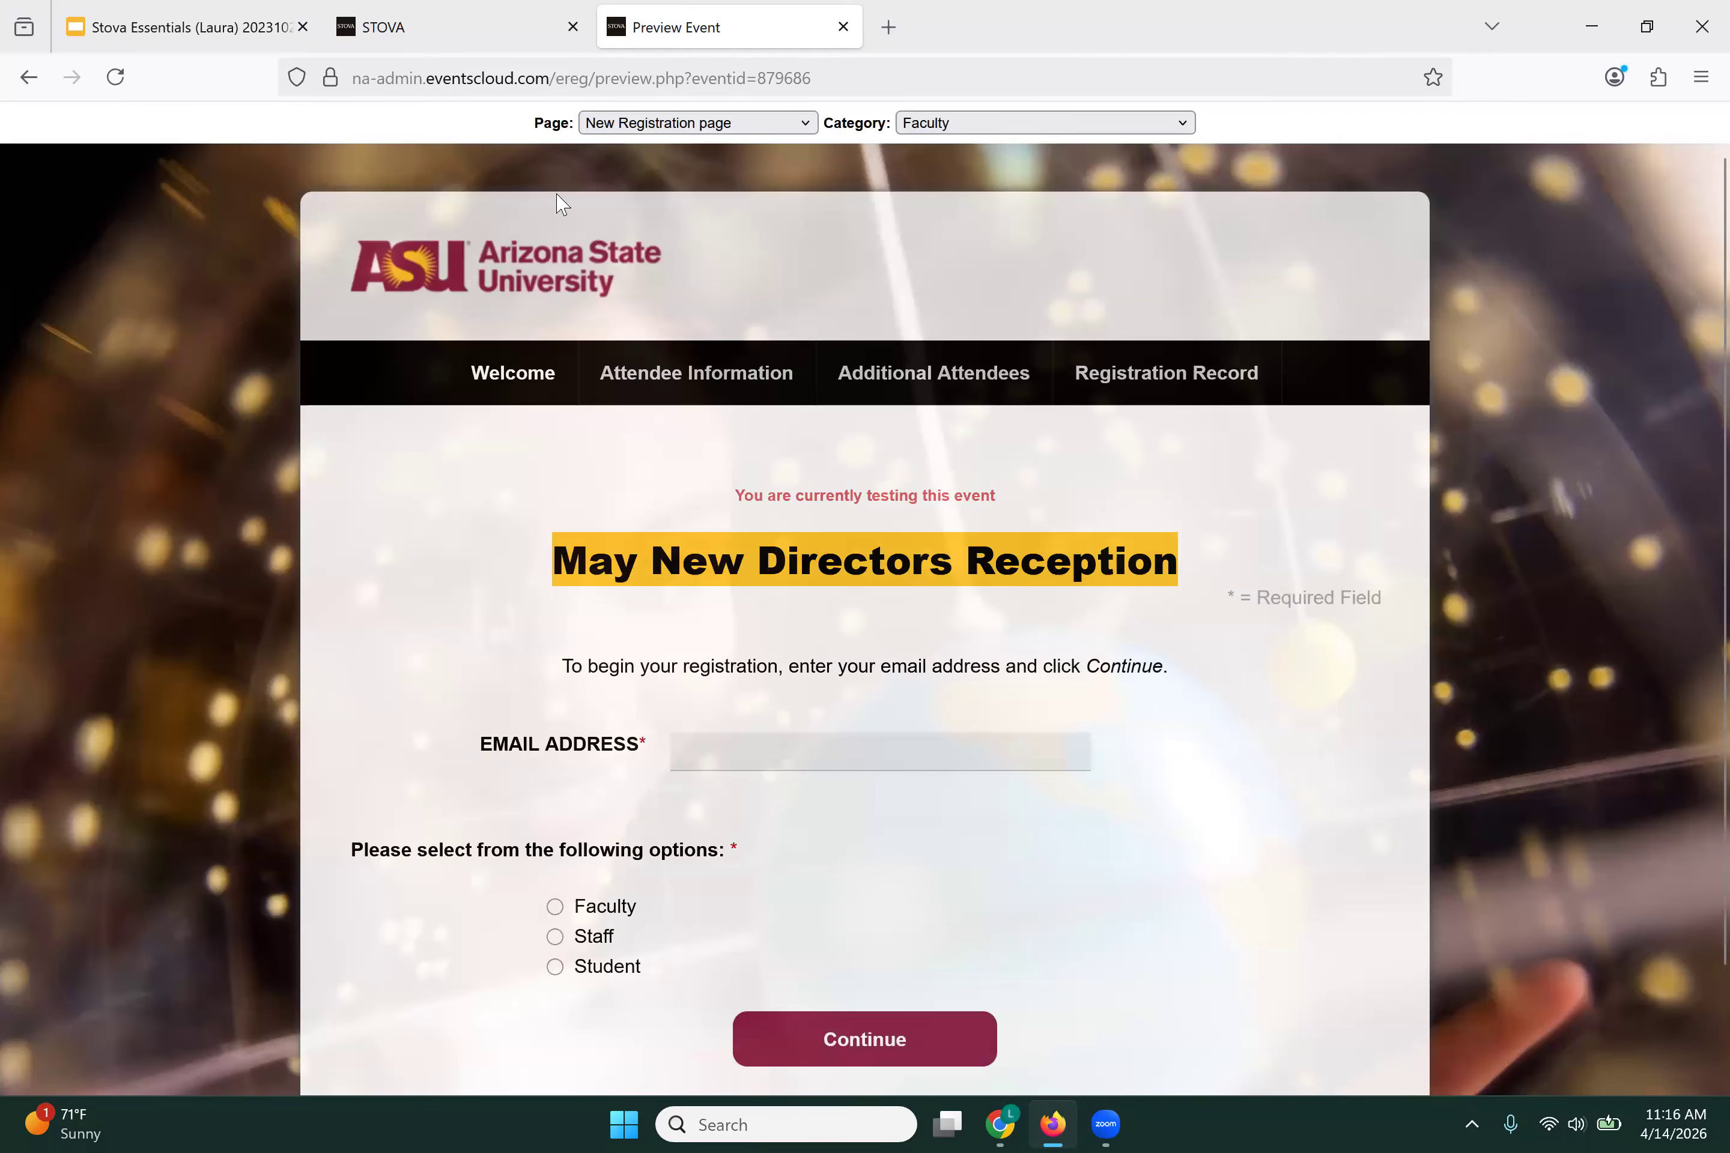
{"action": "left_click", "coordinate": [989, 133]}
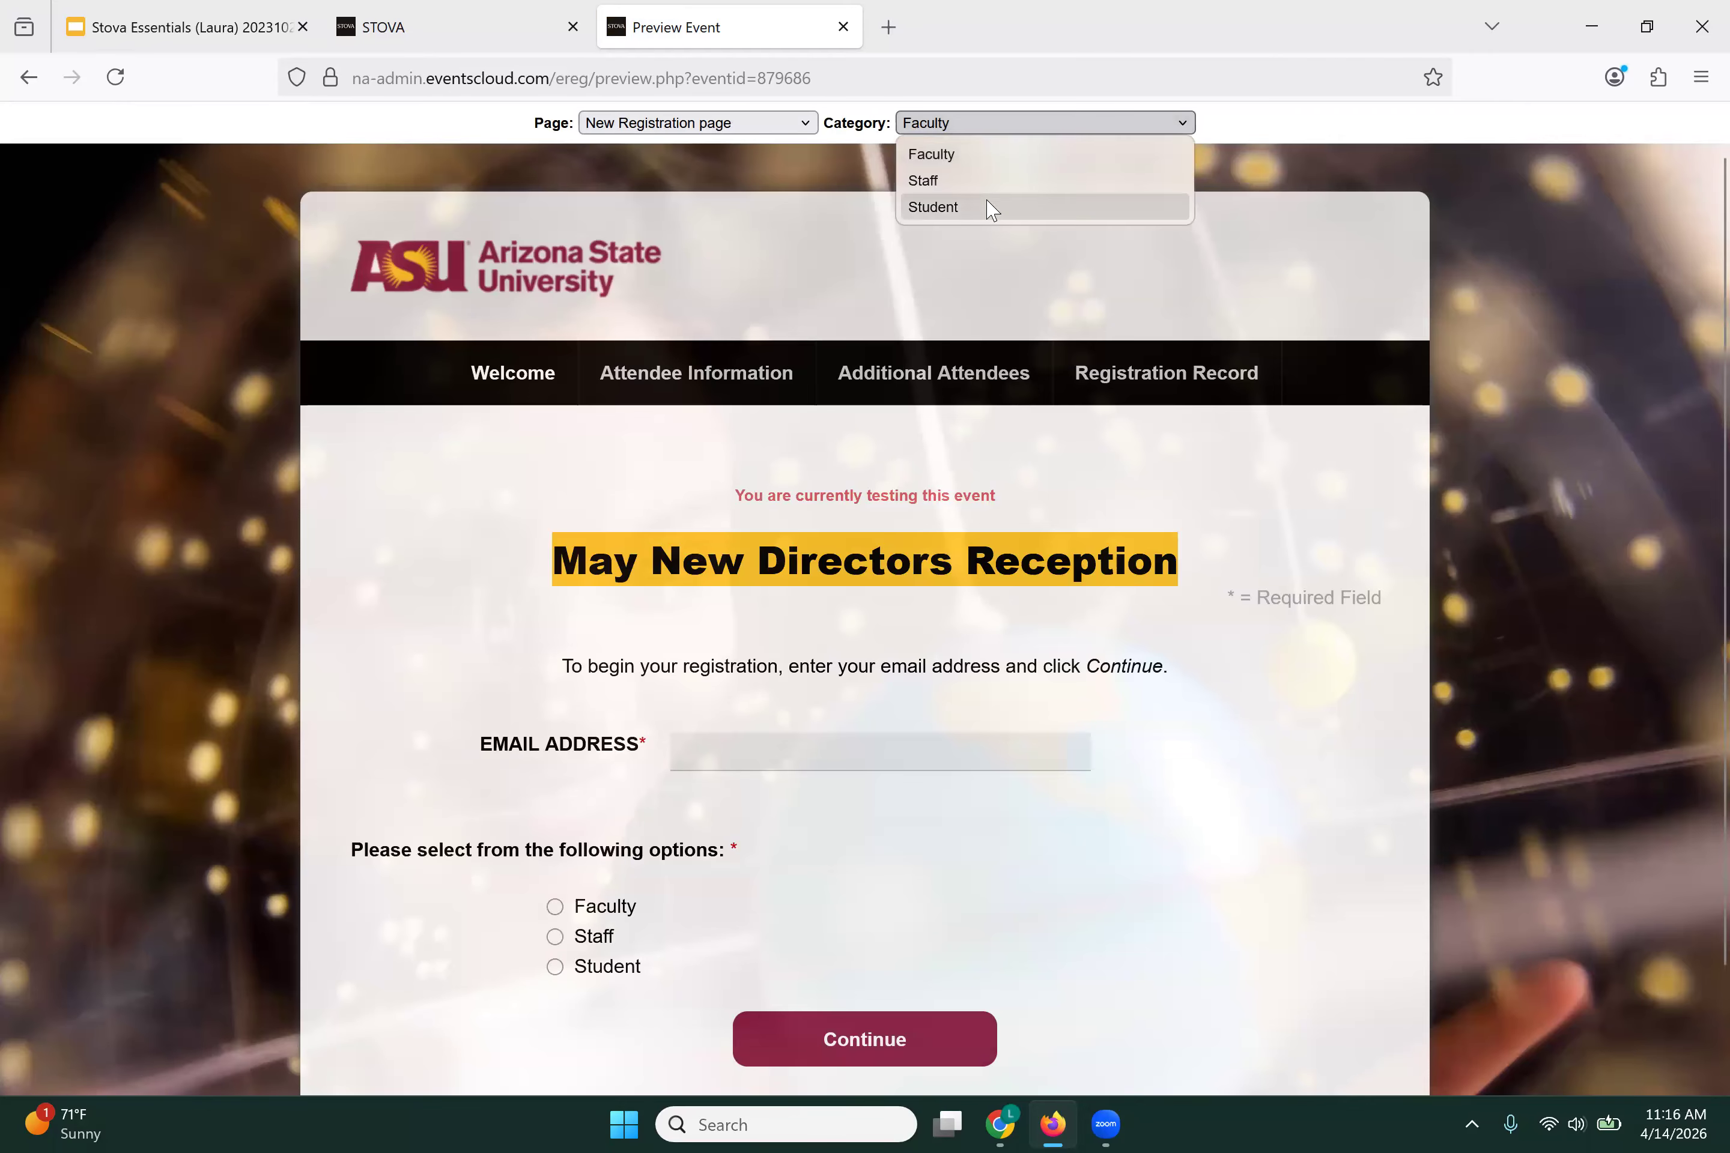
{"action": "left_click", "coordinate": [989, 209]}
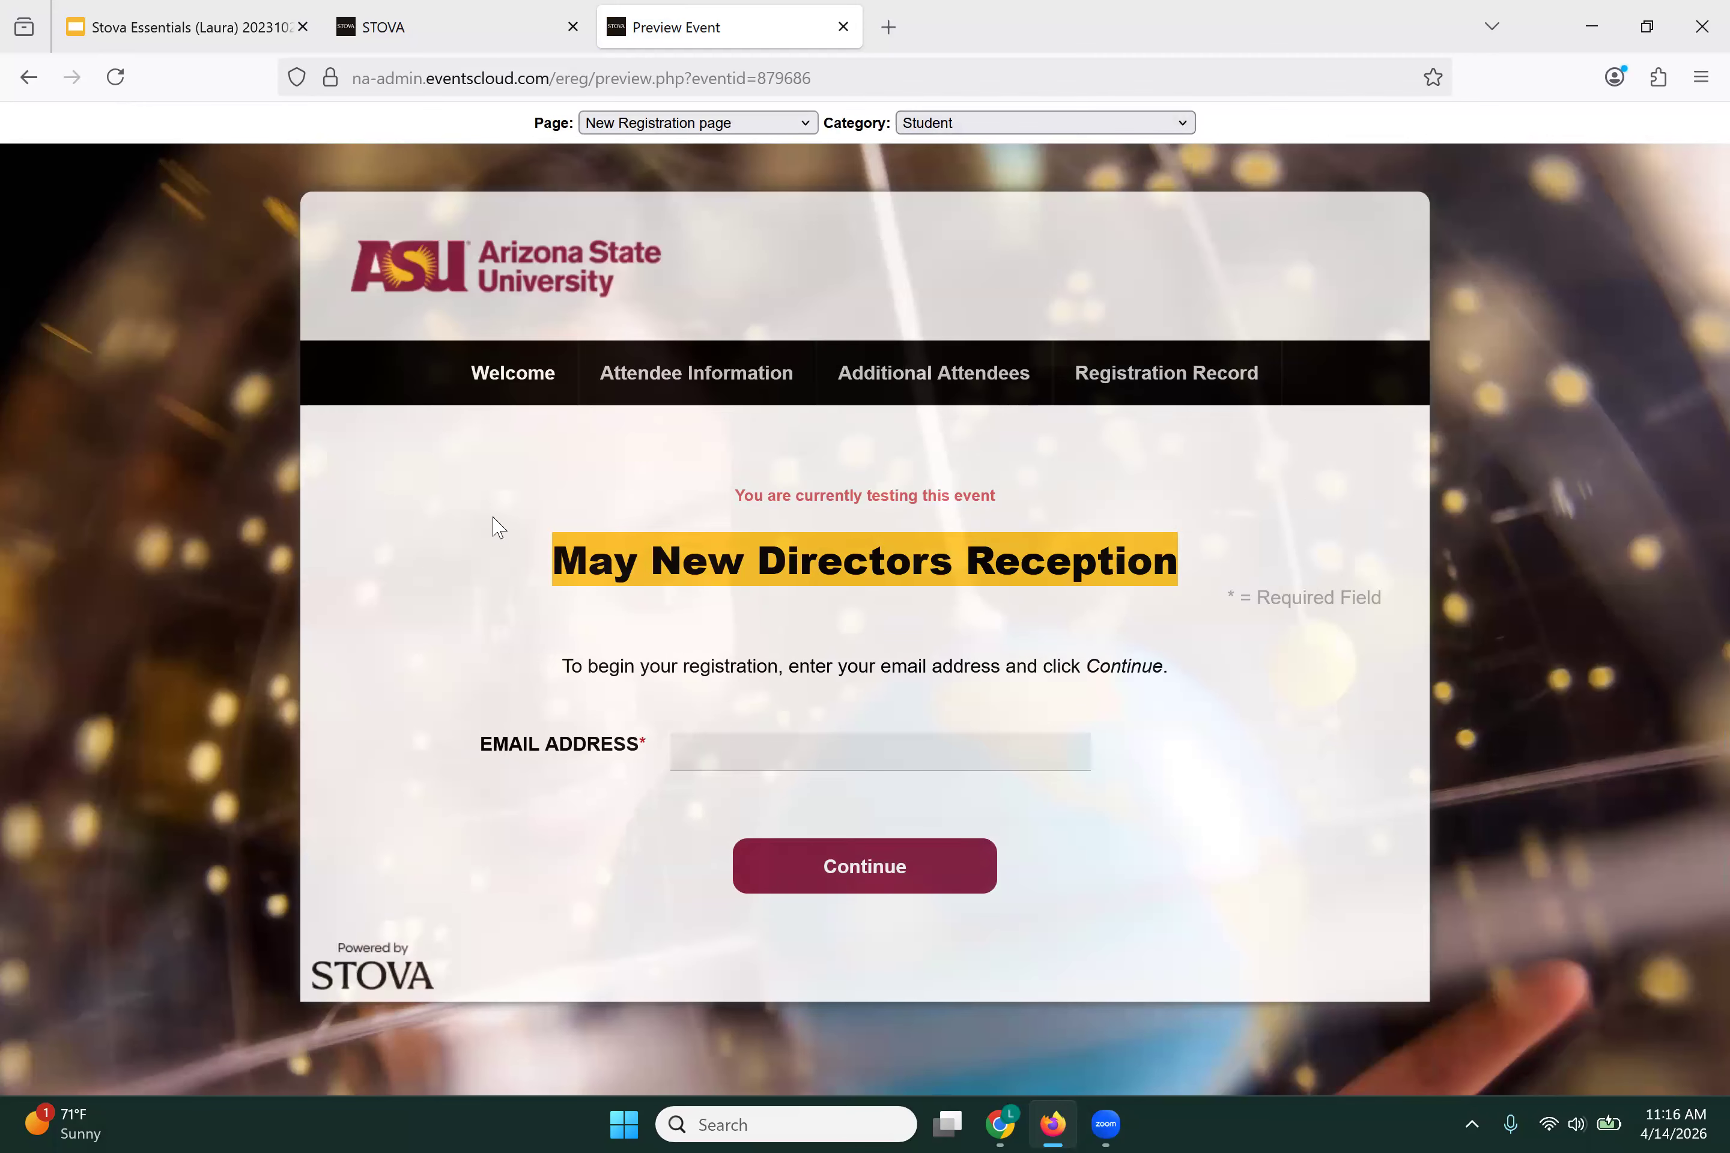
{"action": "left_click", "coordinate": [700, 130]}
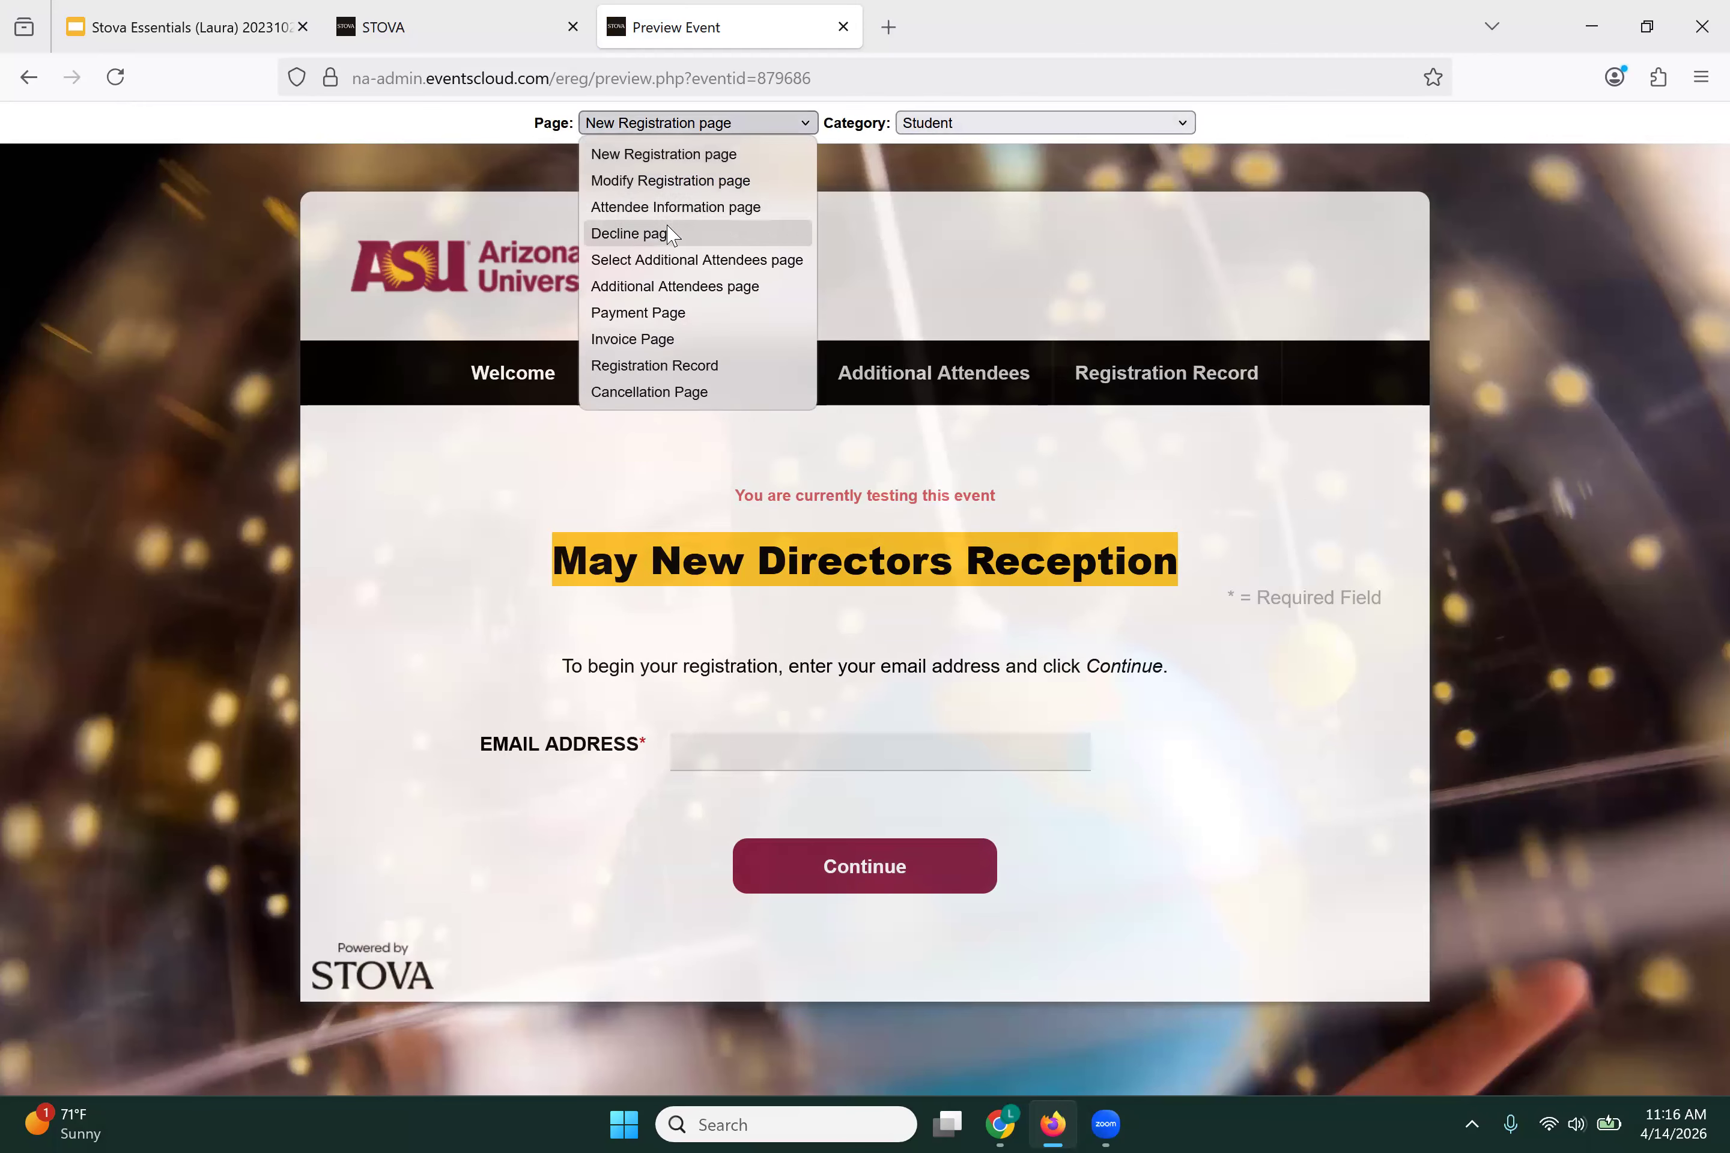
{"action": "left_click", "coordinate": [674, 206]}
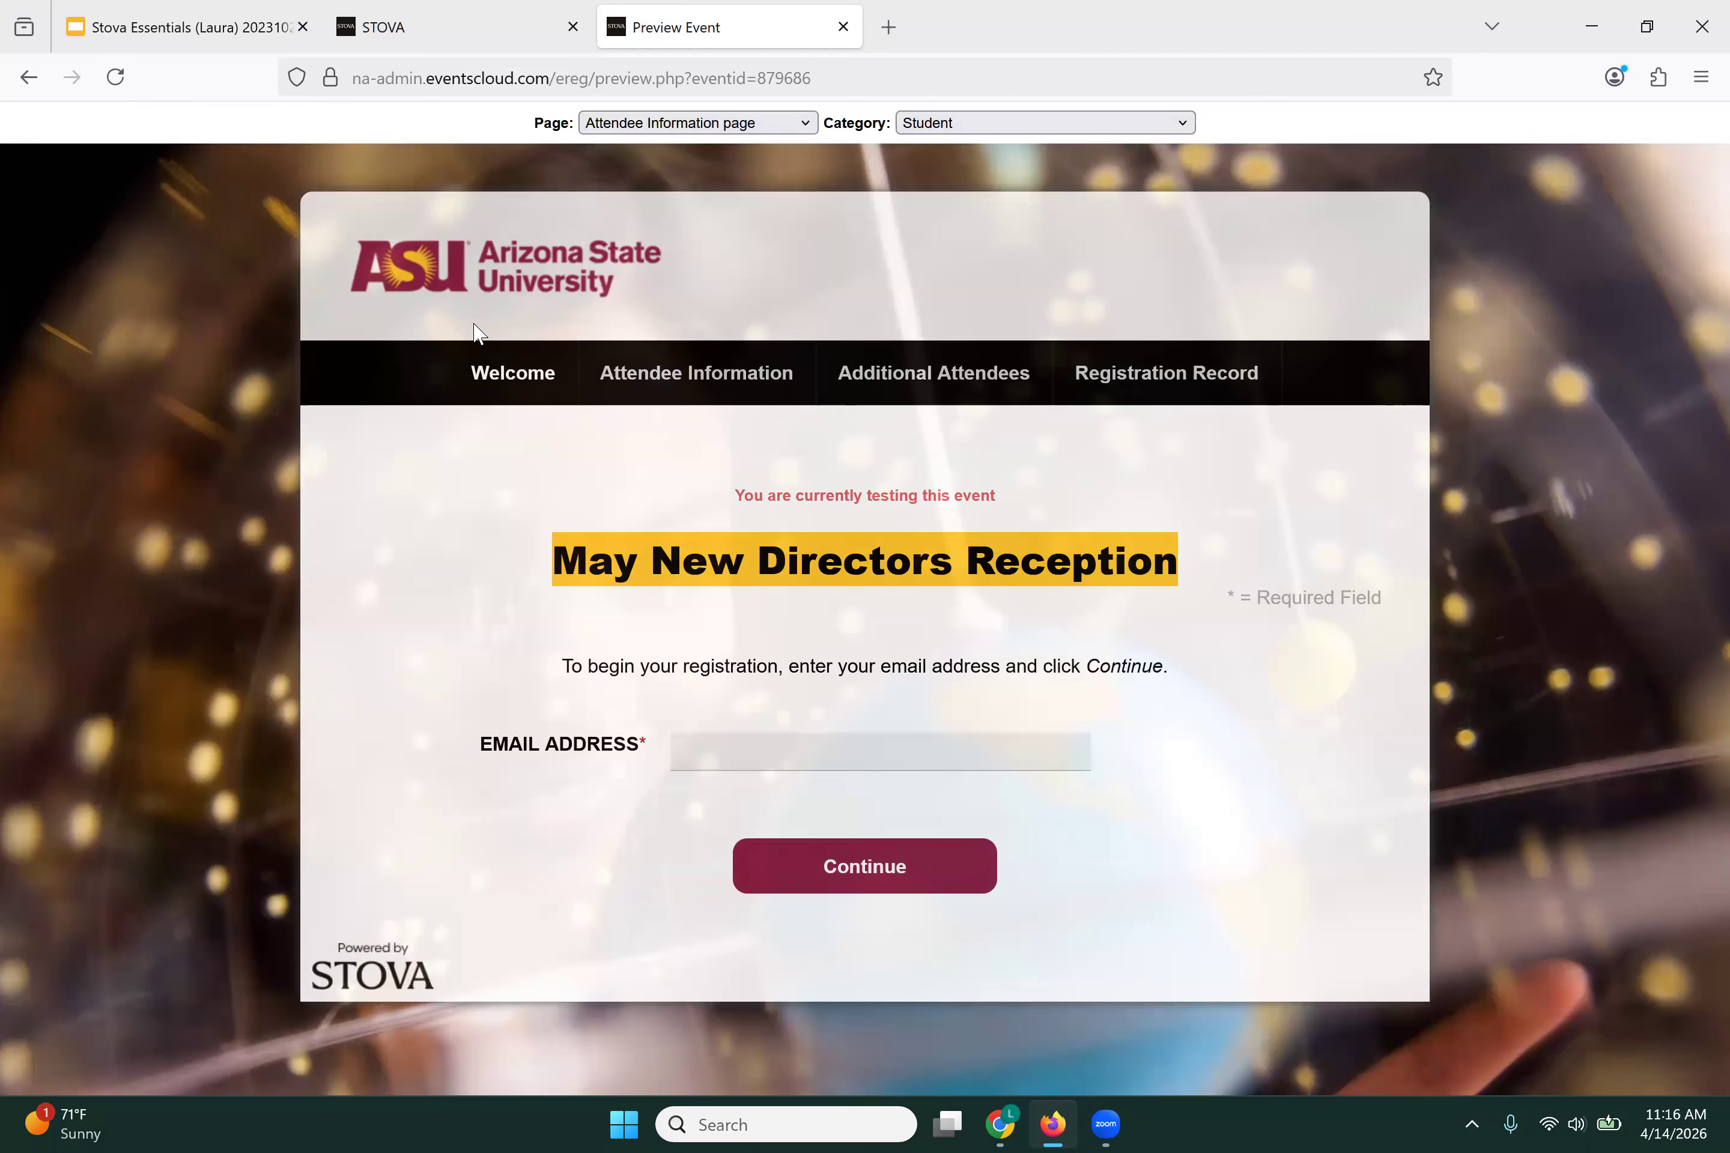
{"action": "scroll", "coordinate": [550, 584], "scroll_direction": "down", "scroll_amount": 5}
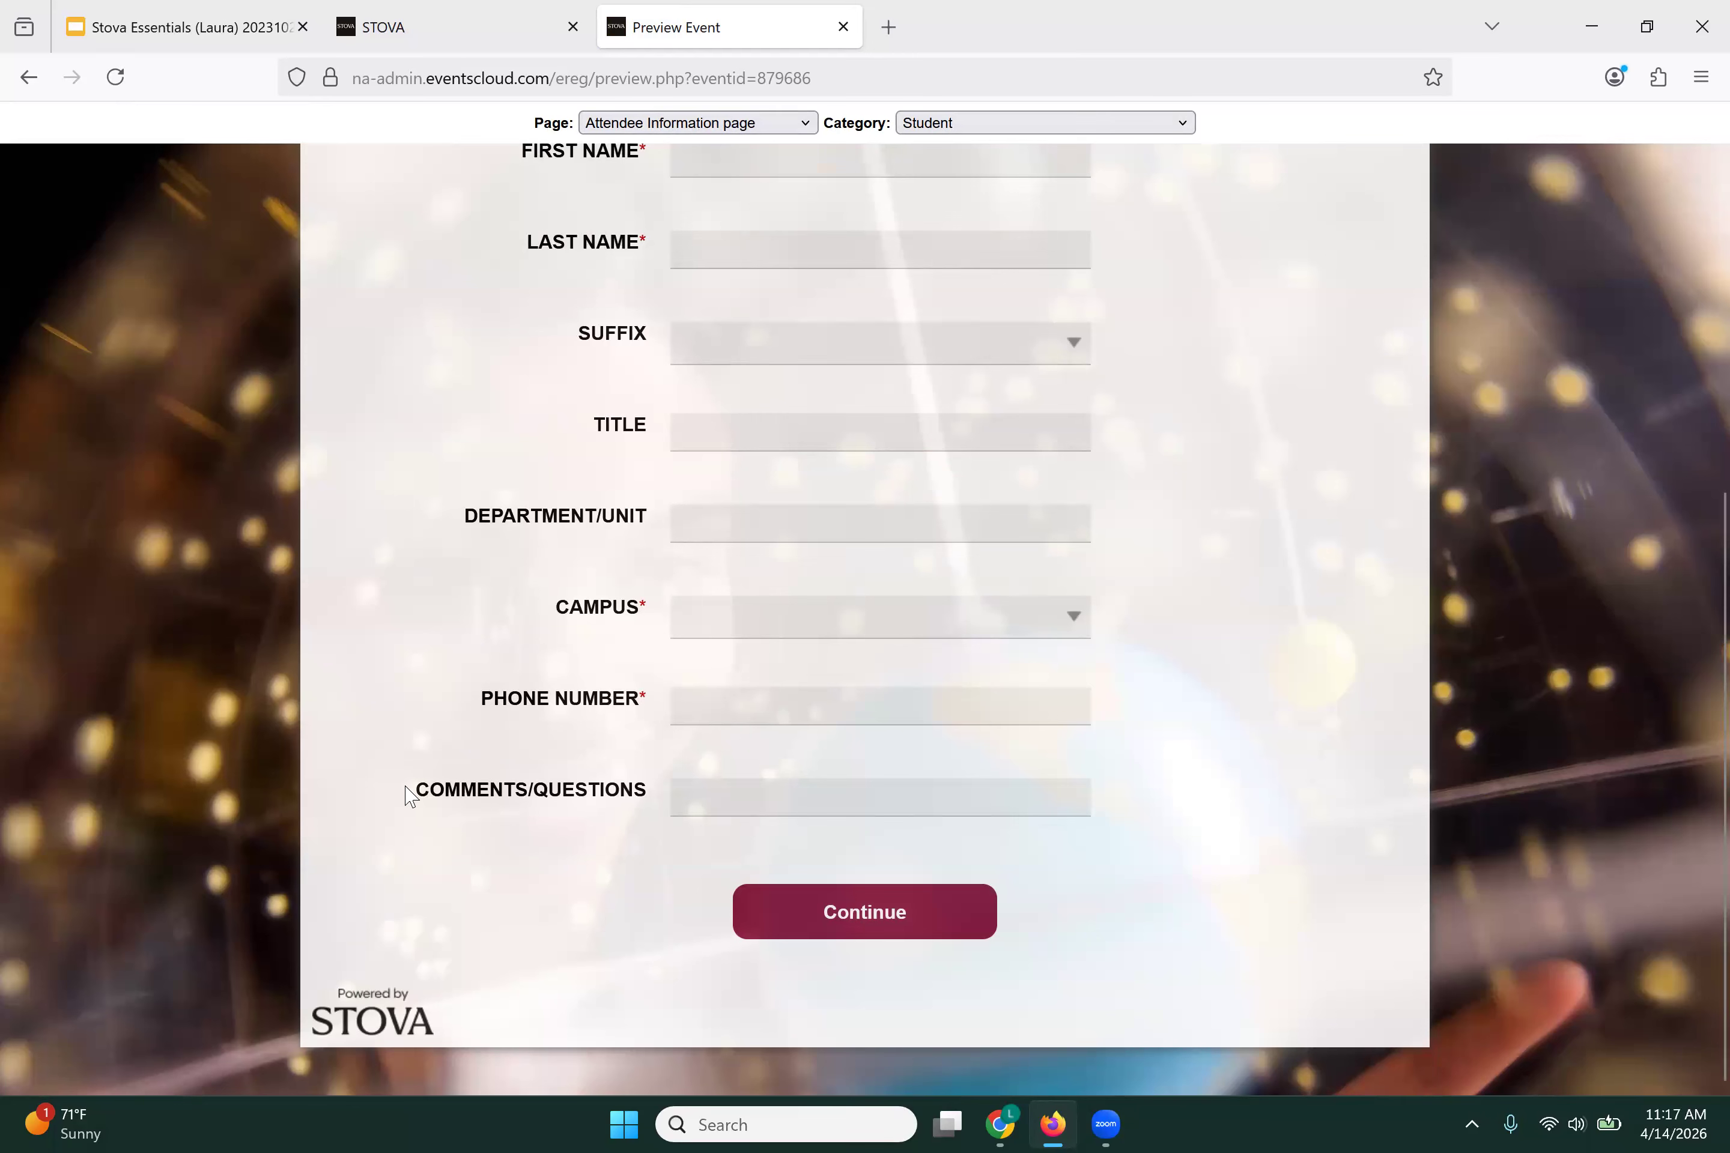
{"action": "scroll", "coordinate": [410, 770], "scroll_direction": "up", "scroll_amount": 5}
{"action": "left_click", "coordinate": [467, 52]}
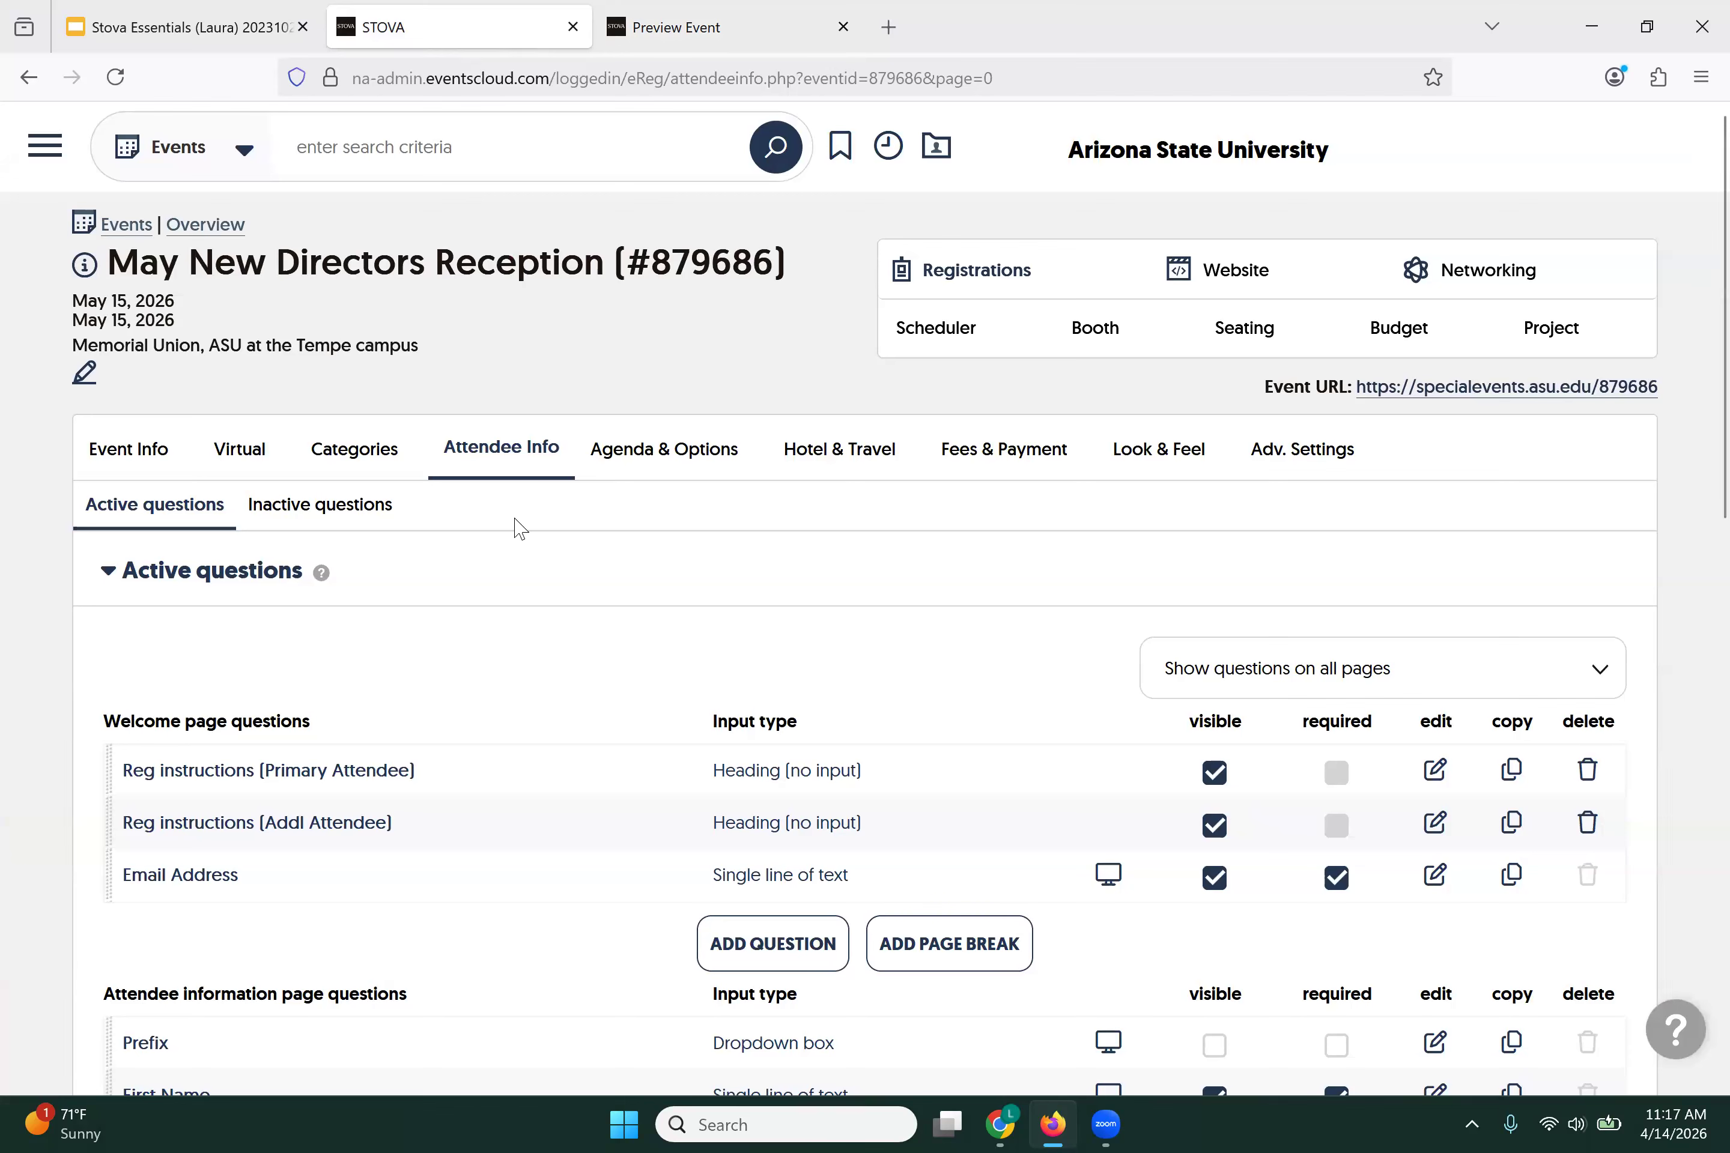
Step: Add a new agenda session with the Single Session (Checkbox) input format
{"action": "mouse_move", "coordinate": [670, 459]}
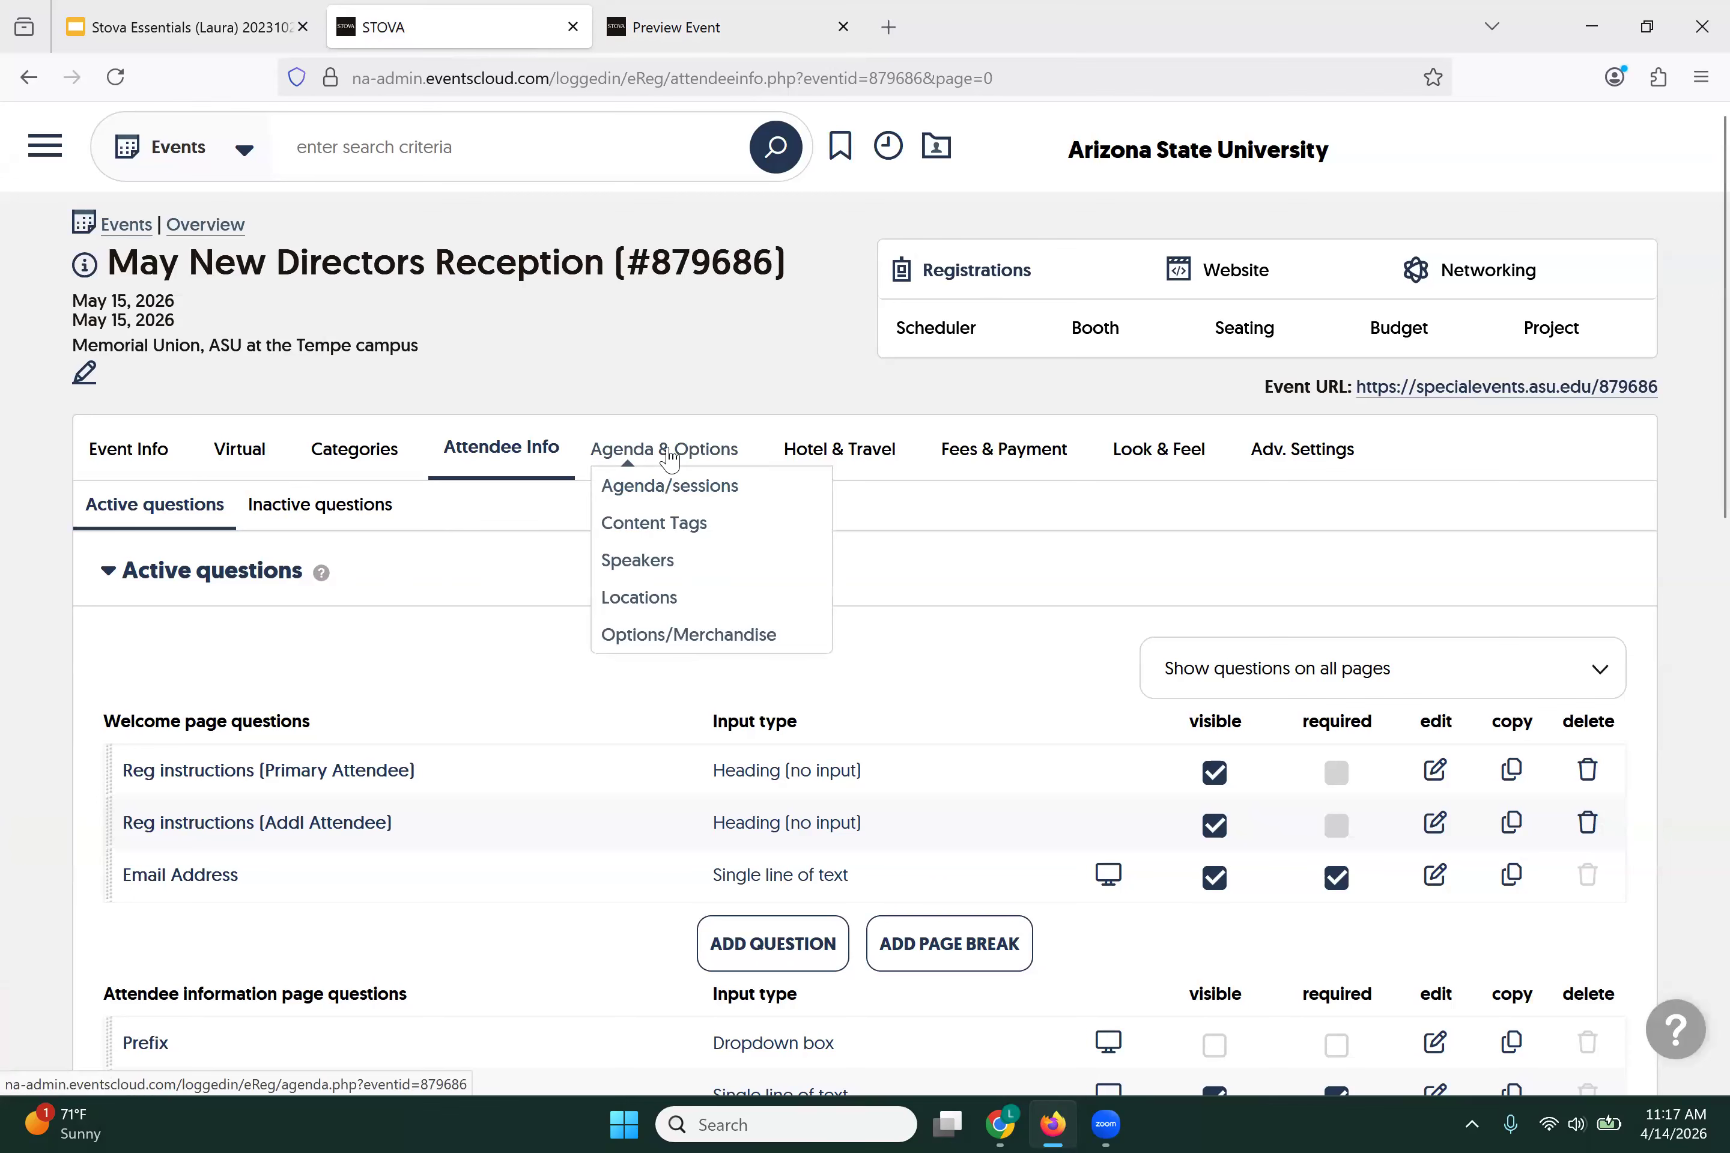
{"action": "left_click", "coordinate": [671, 461]}
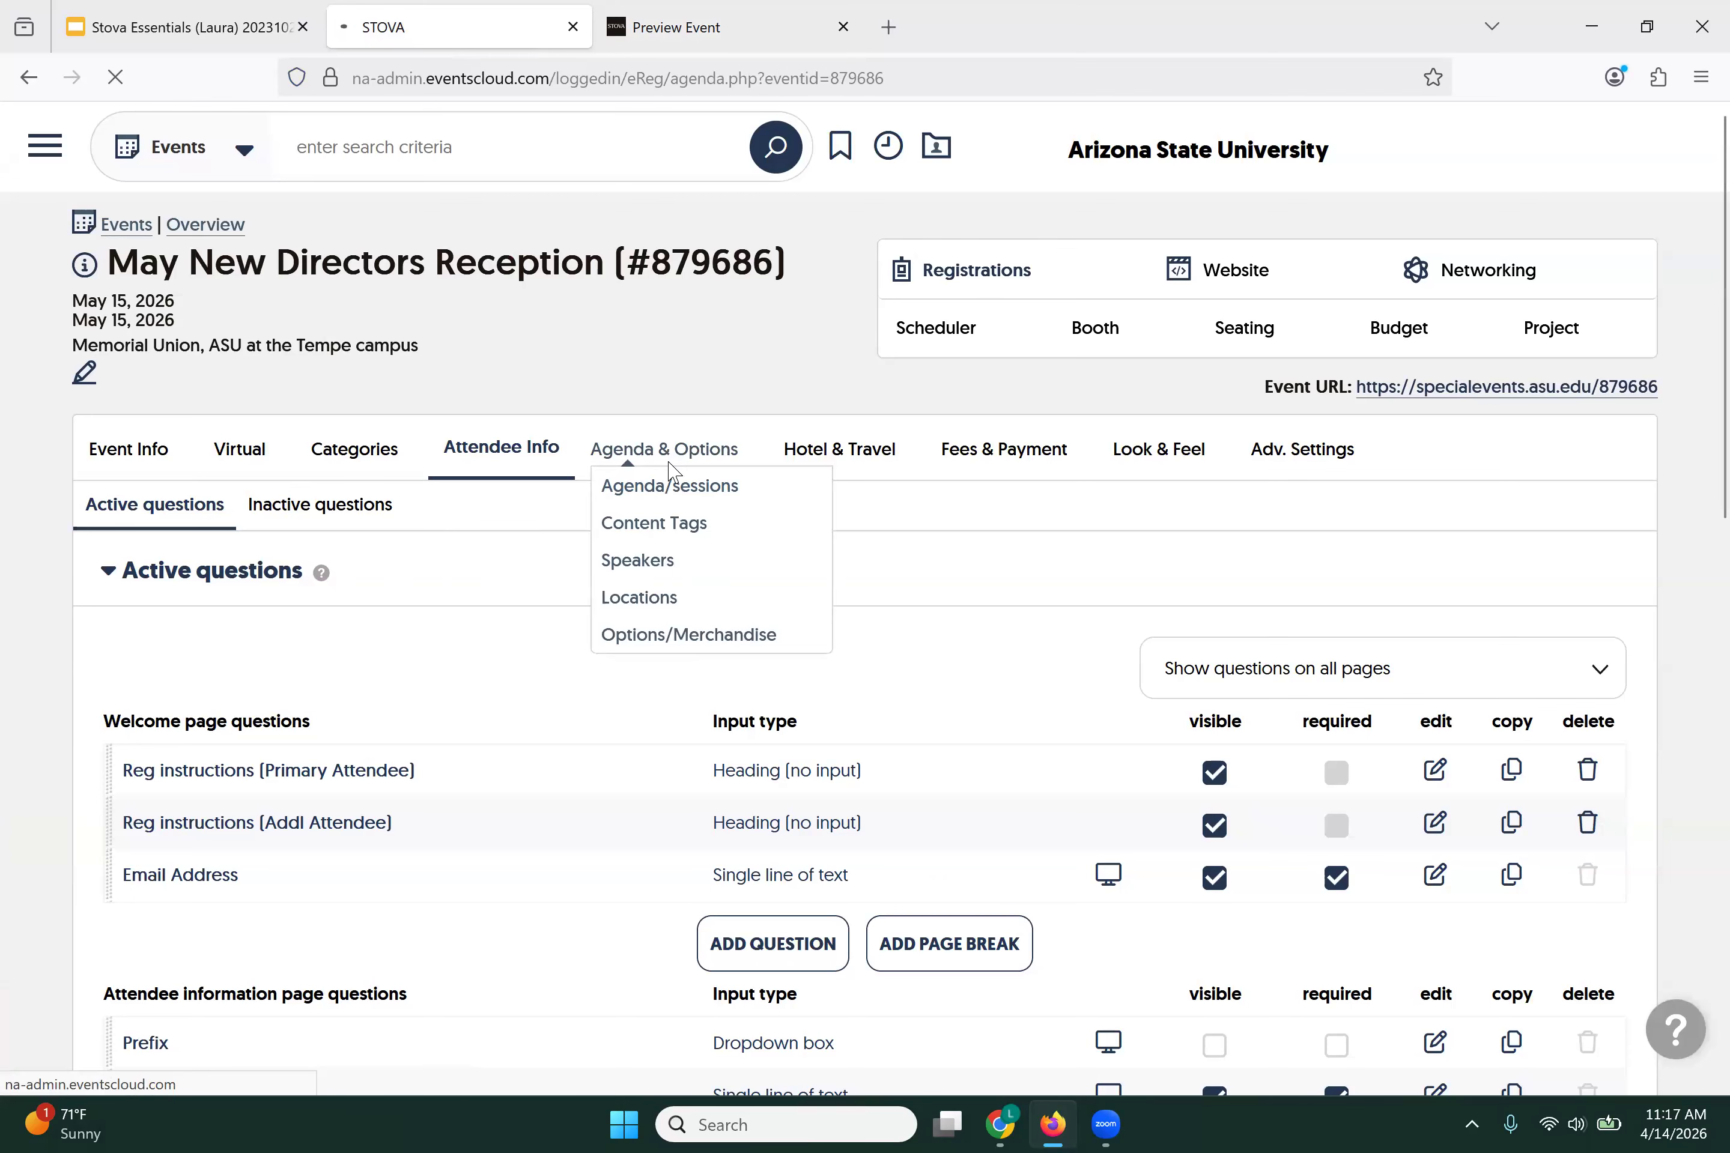
{"action": "scroll", "coordinate": [495, 647], "scroll_direction": "down", "scroll_amount": 2}
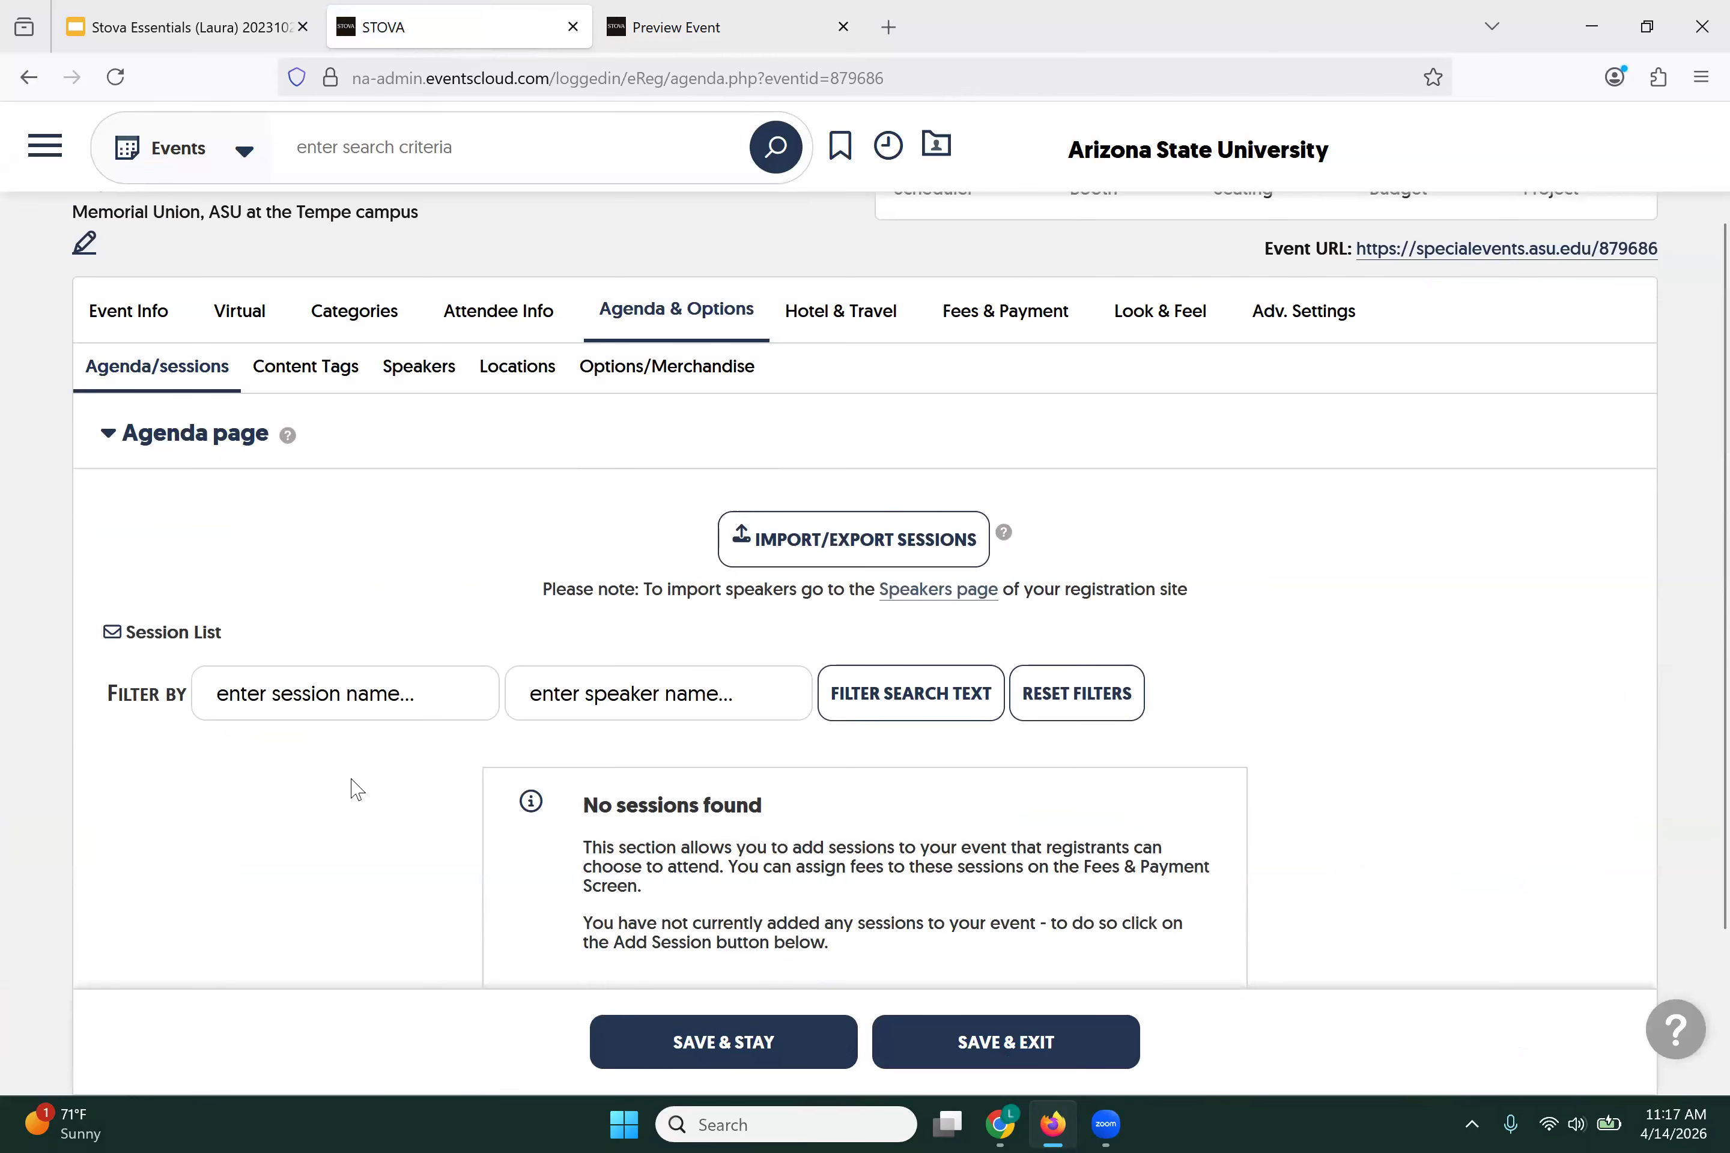
{"action": "scroll", "coordinate": [359, 787], "scroll_direction": "down", "scroll_amount": 2}
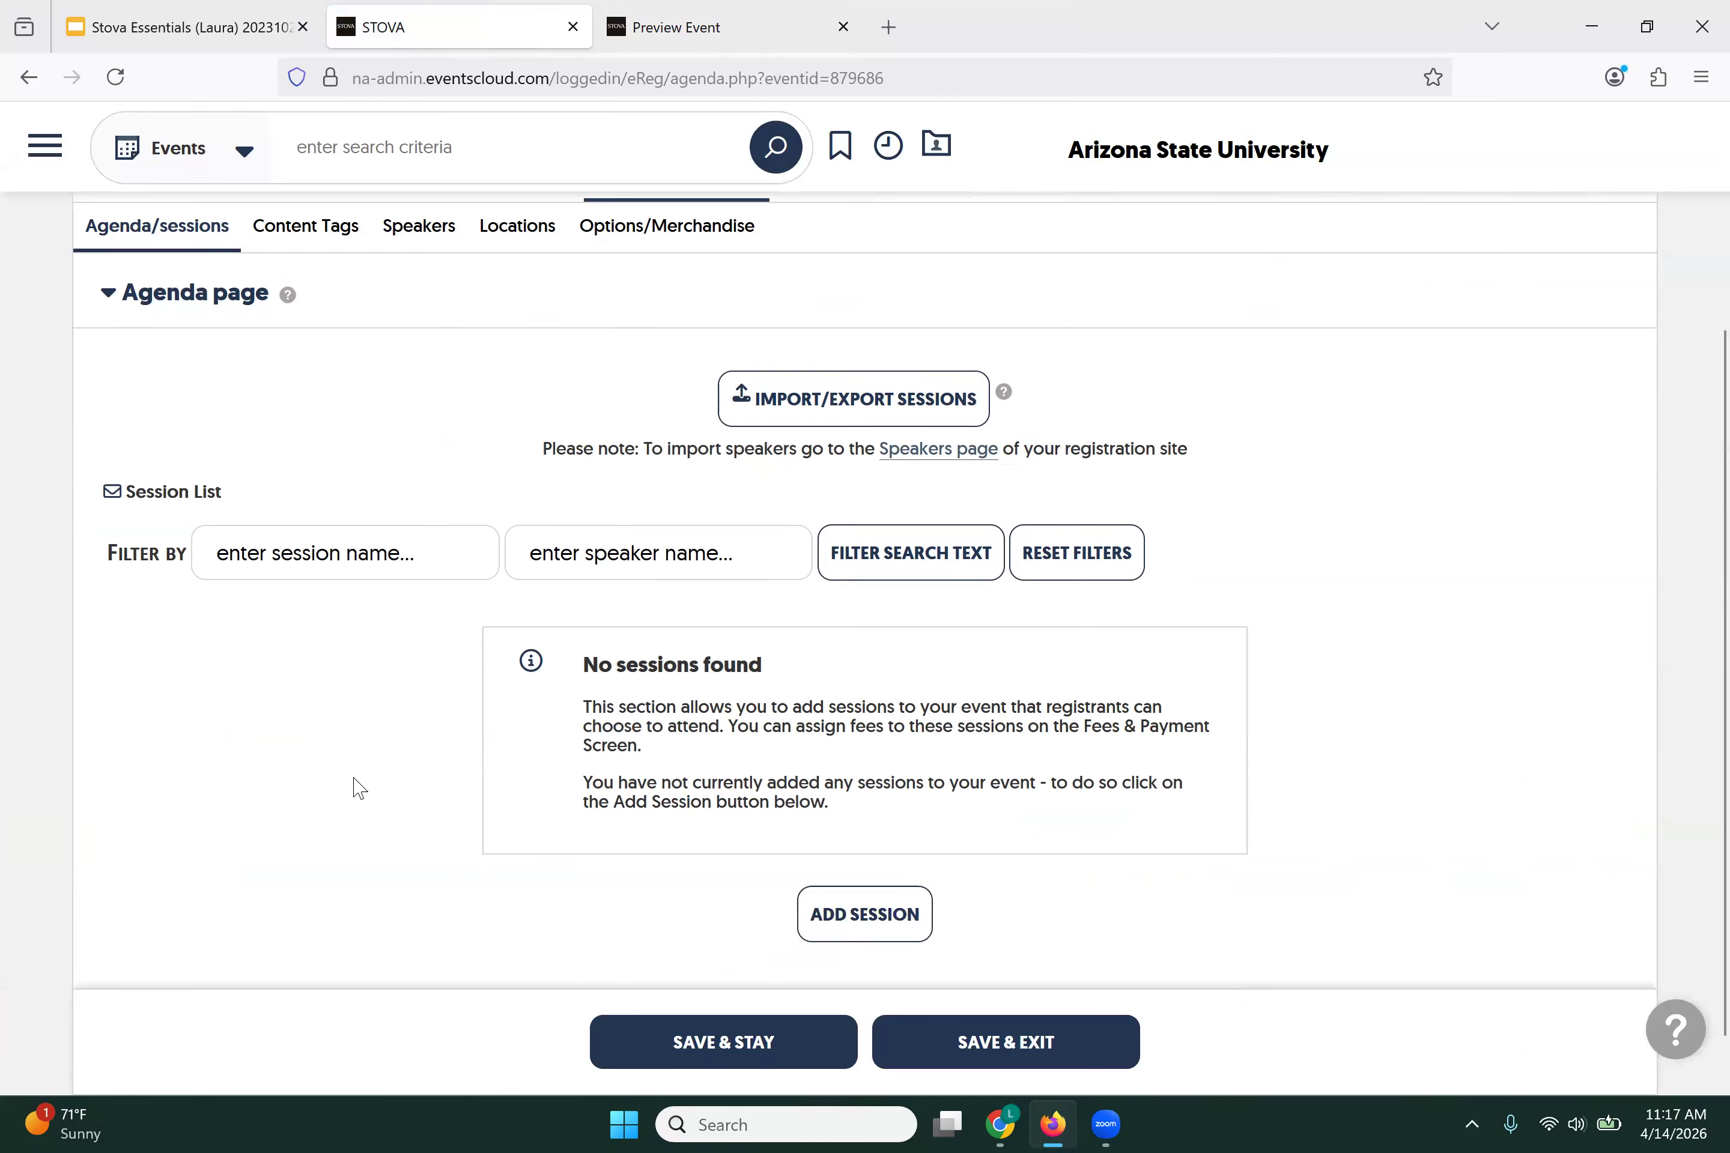
{"action": "left_click", "coordinate": [853, 922]}
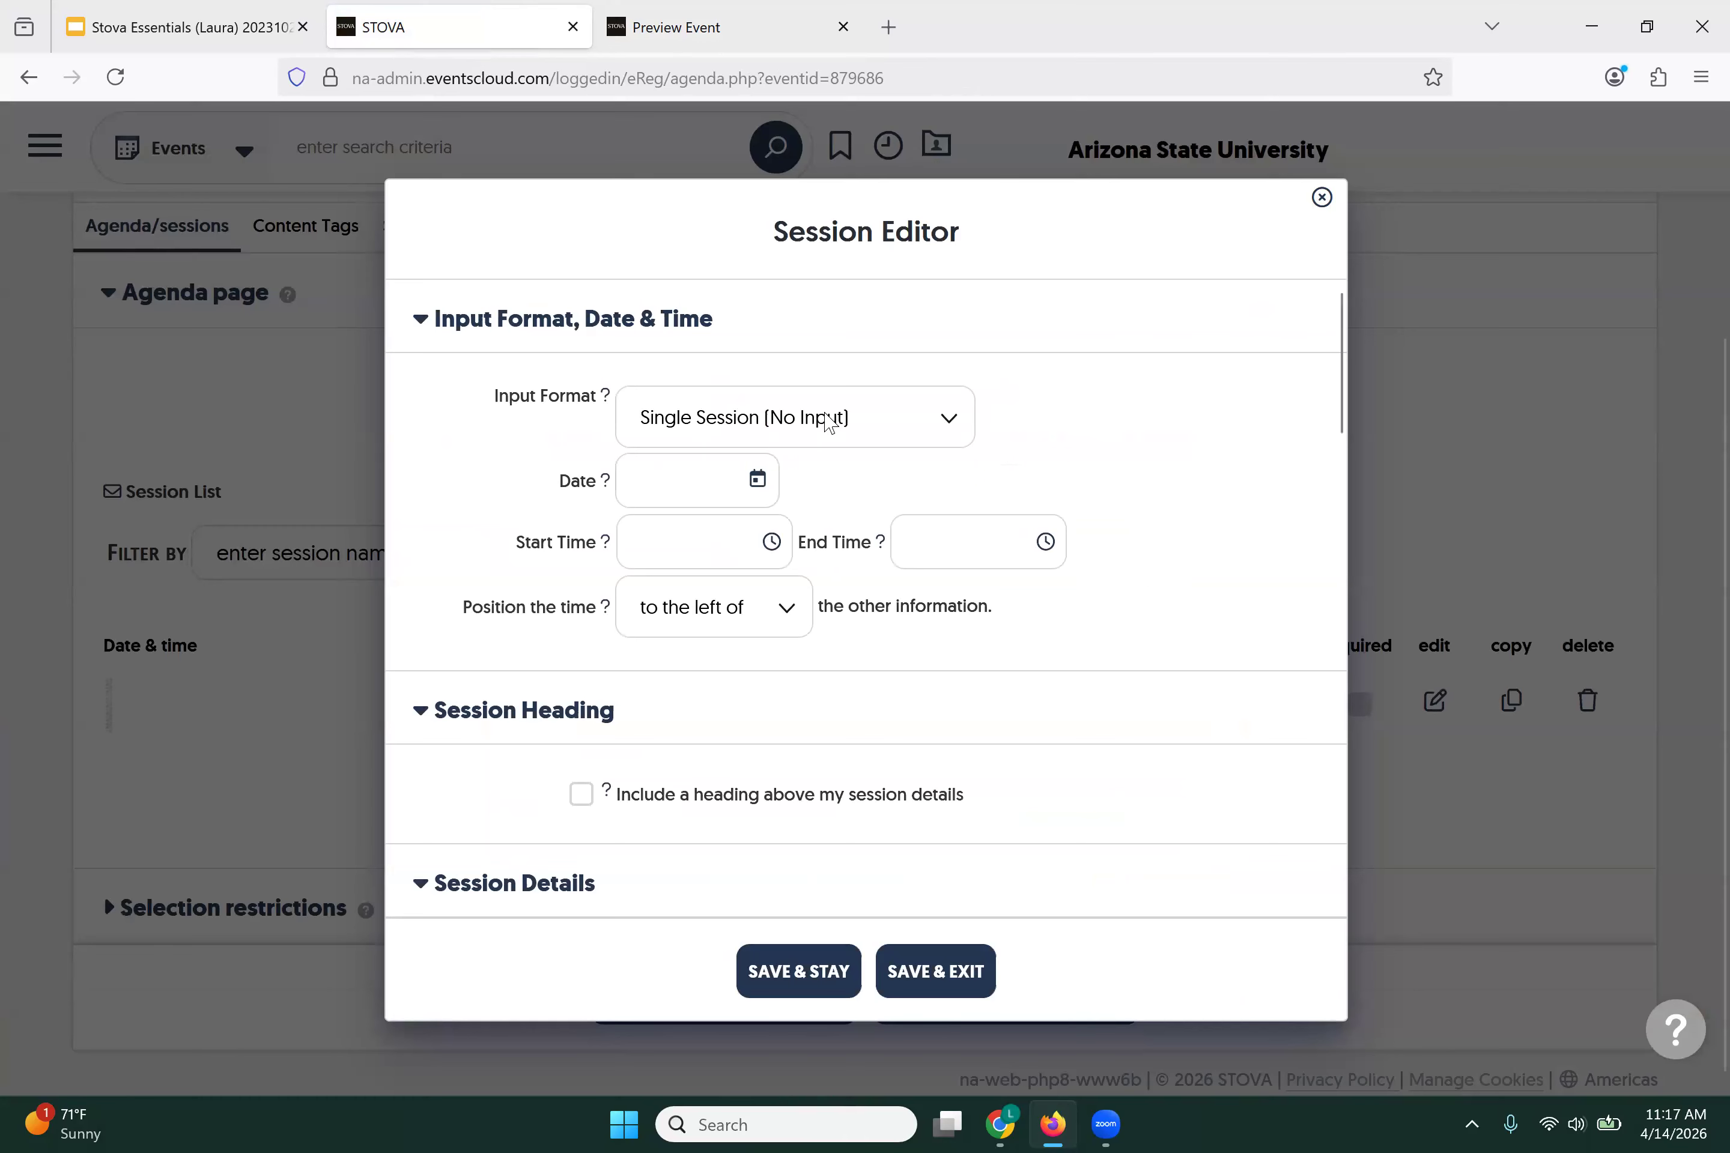
{"action": "left_click", "coordinate": [828, 422]}
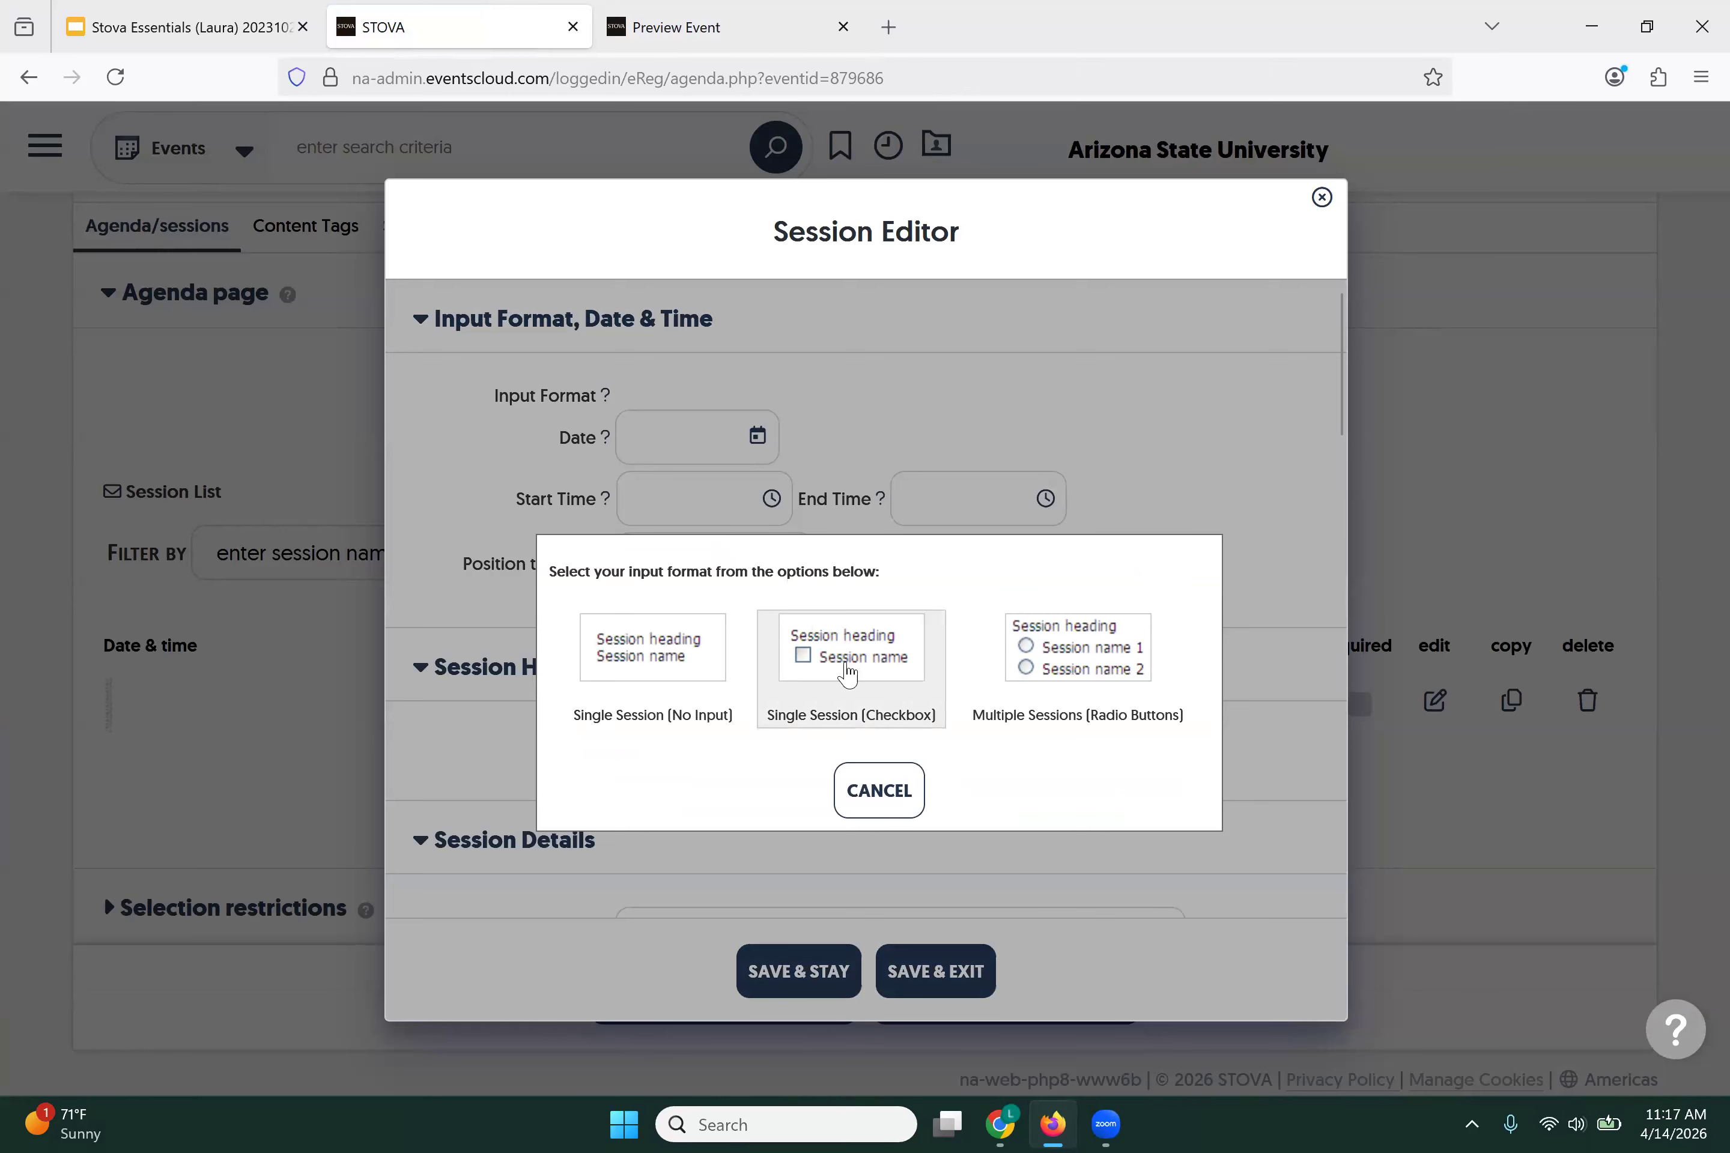
{"action": "left_click", "coordinate": [849, 674]}
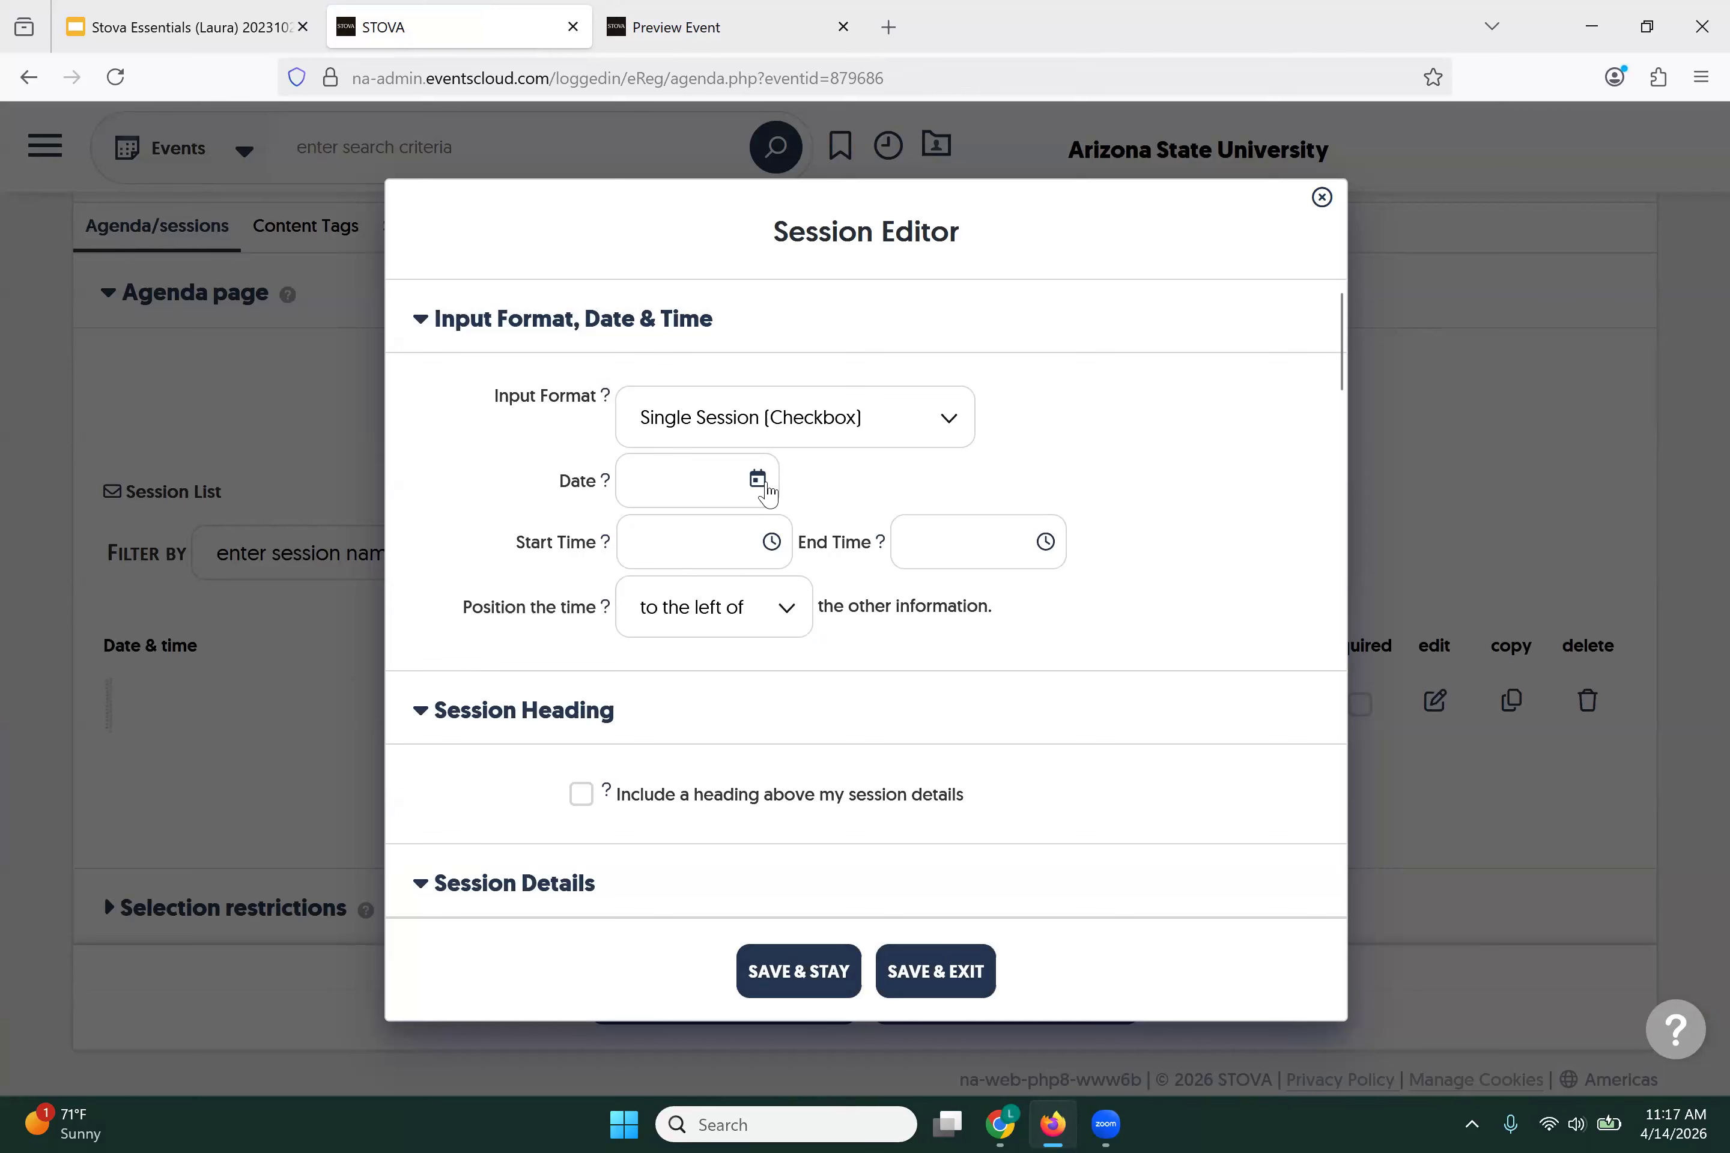
Step: Date the session 05/15/2026, running from 6:45 pm to 7:30 pm
{"action": "left_click", "coordinate": [766, 485]}
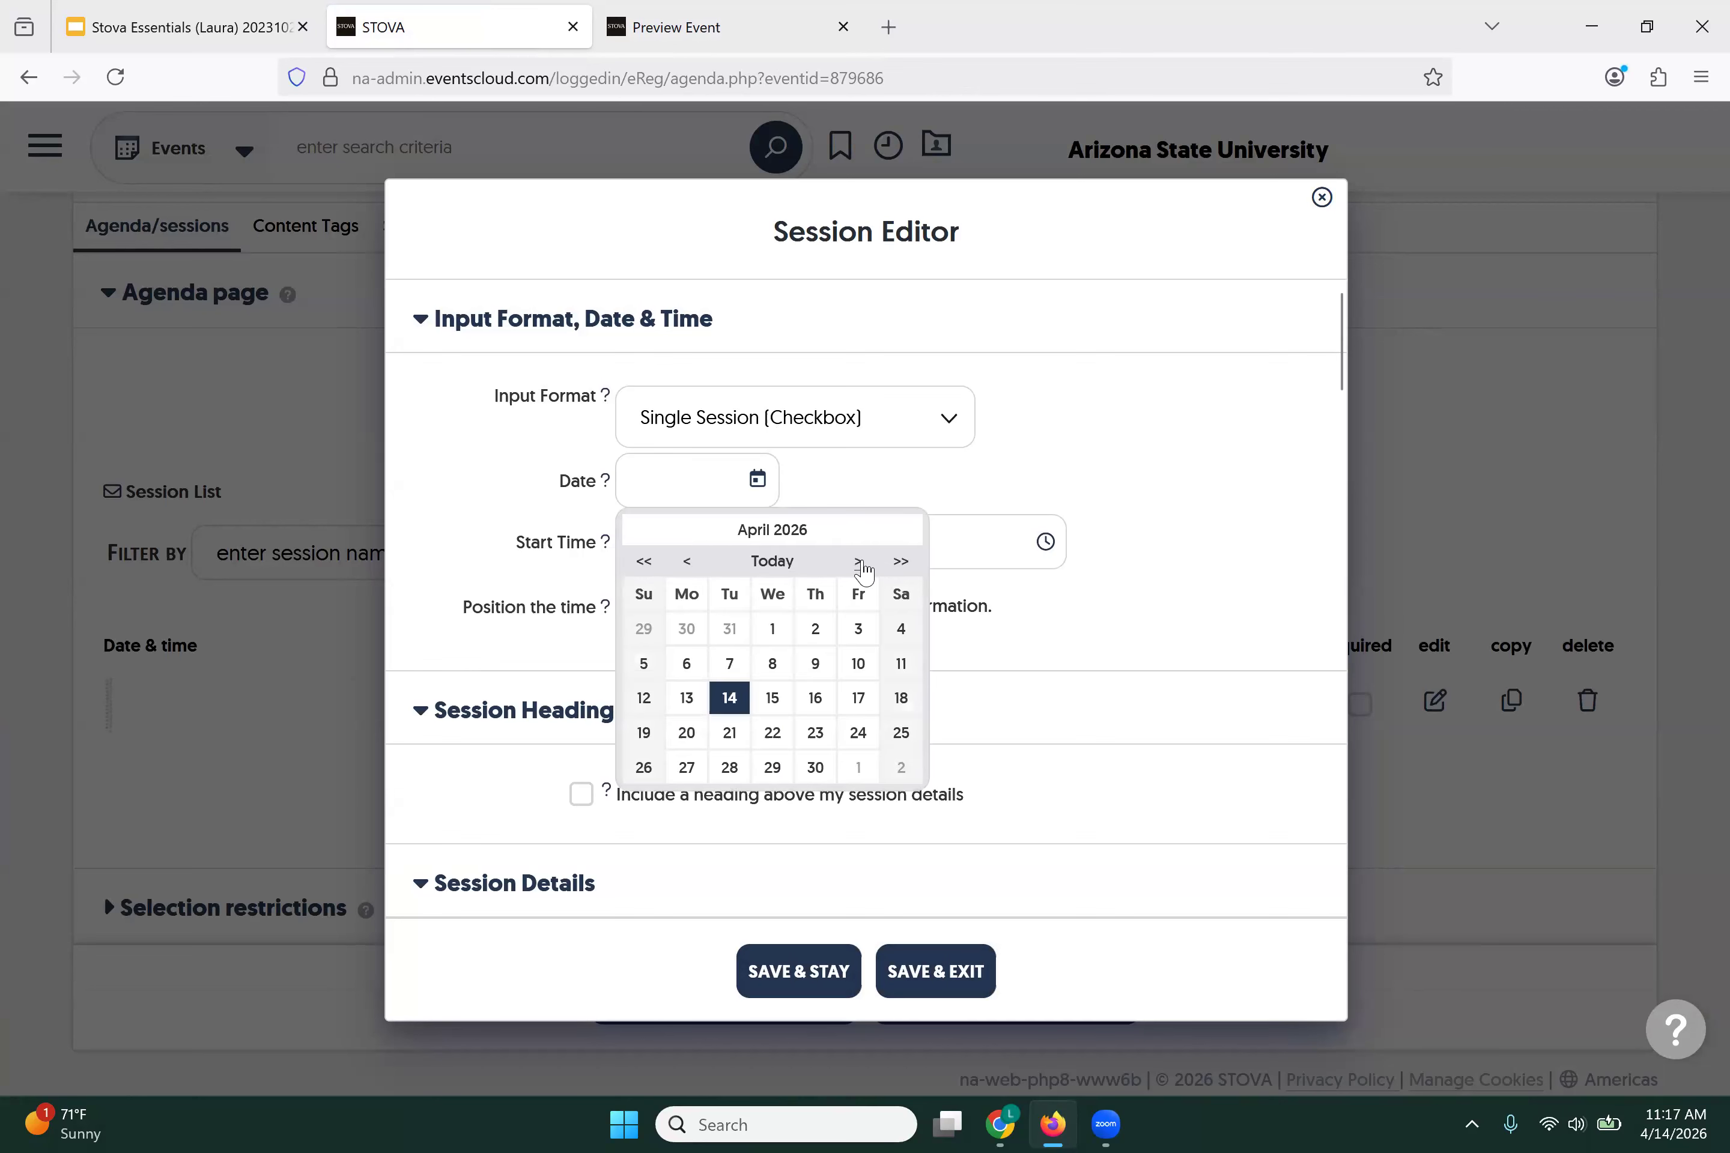
{"action": "left_click", "coordinate": [860, 563]}
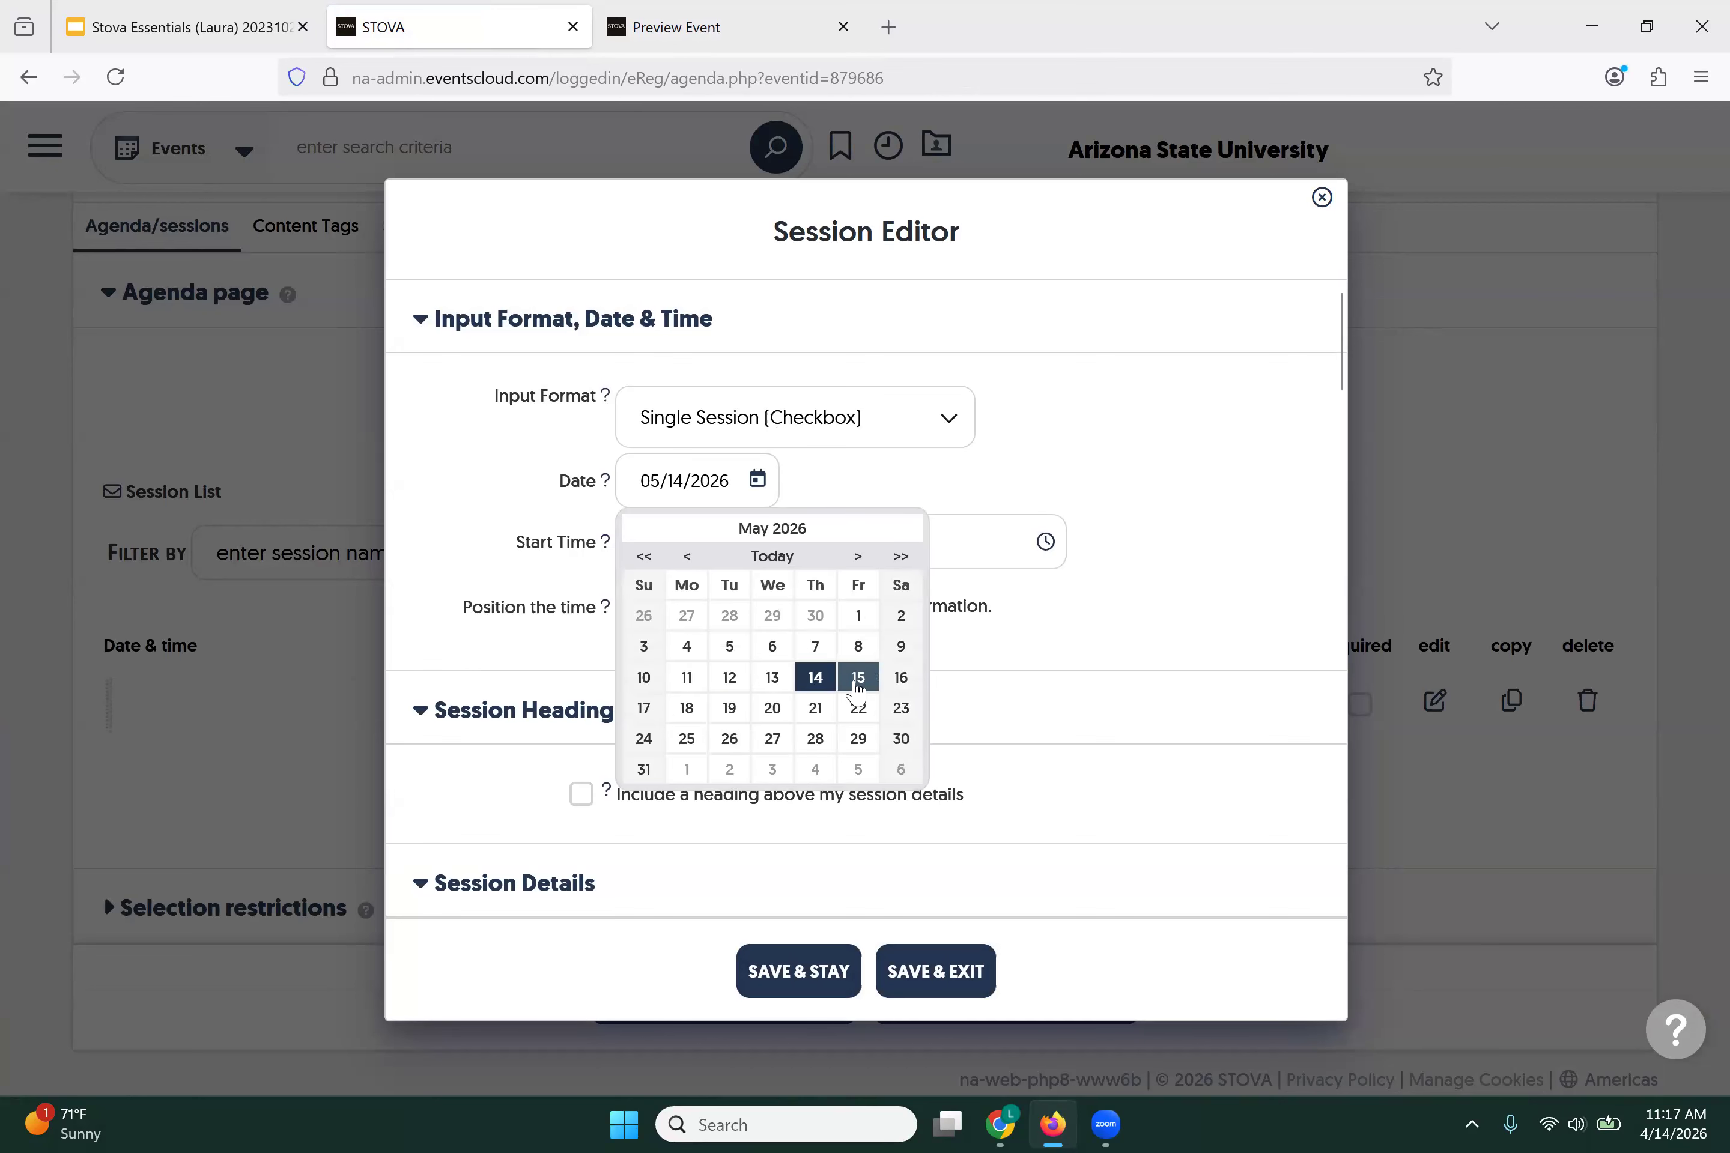
{"action": "left_click", "coordinate": [858, 689]}
{"action": "left_click", "coordinate": [771, 543]}
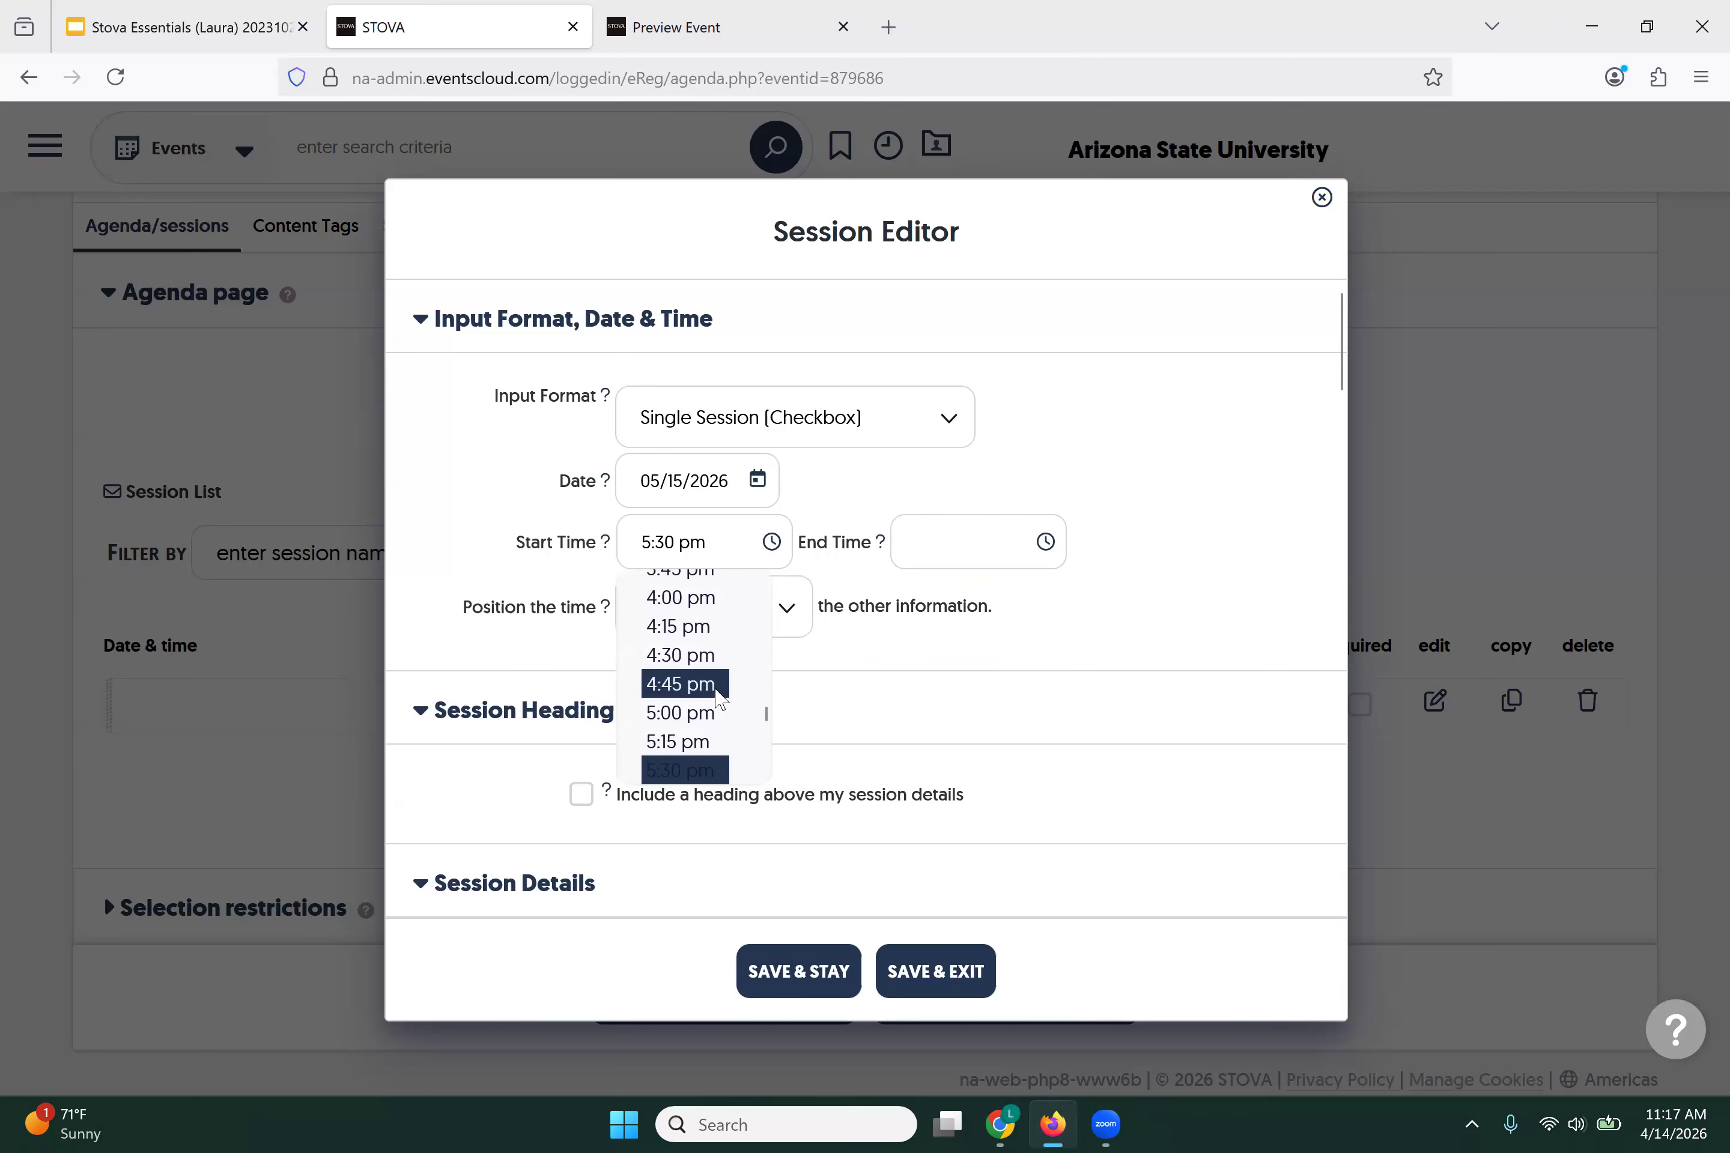
{"action": "scroll", "coordinate": [719, 699], "scroll_direction": "down", "scroll_amount": 2}
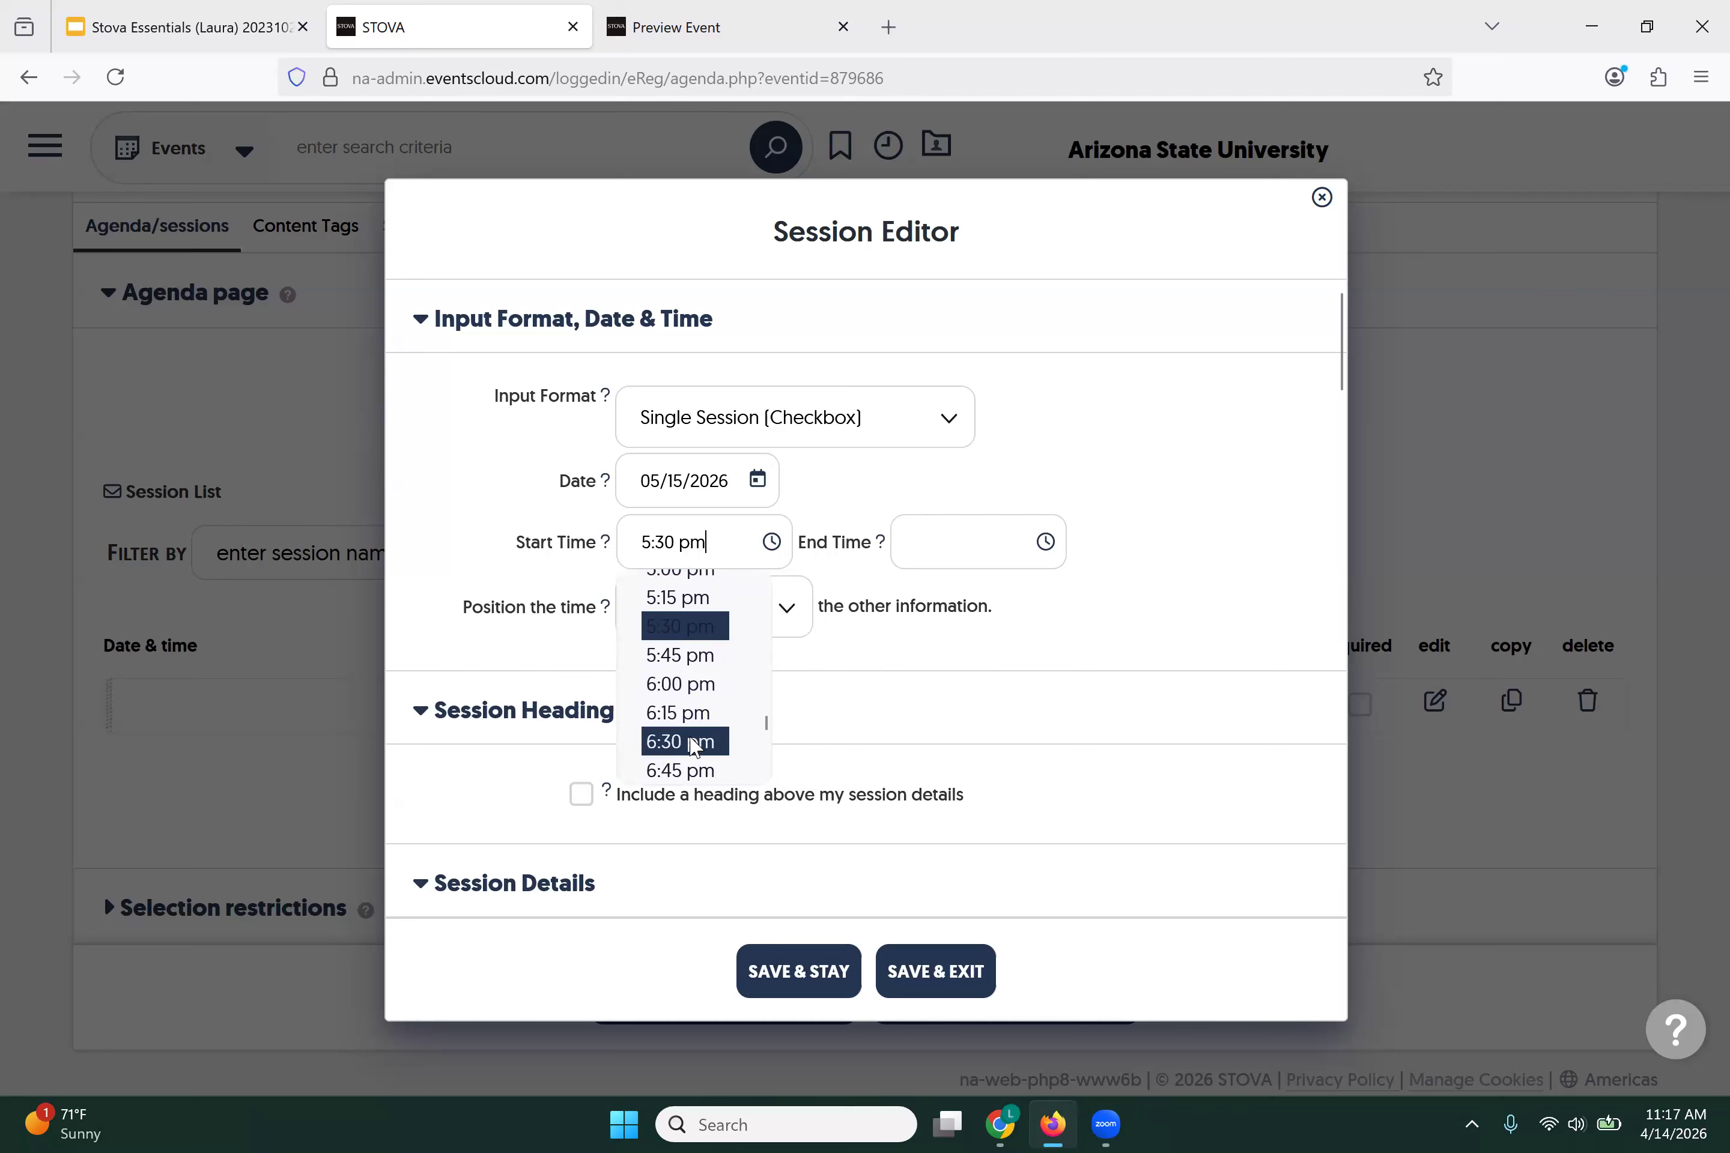
{"action": "left_click", "coordinate": [670, 770]}
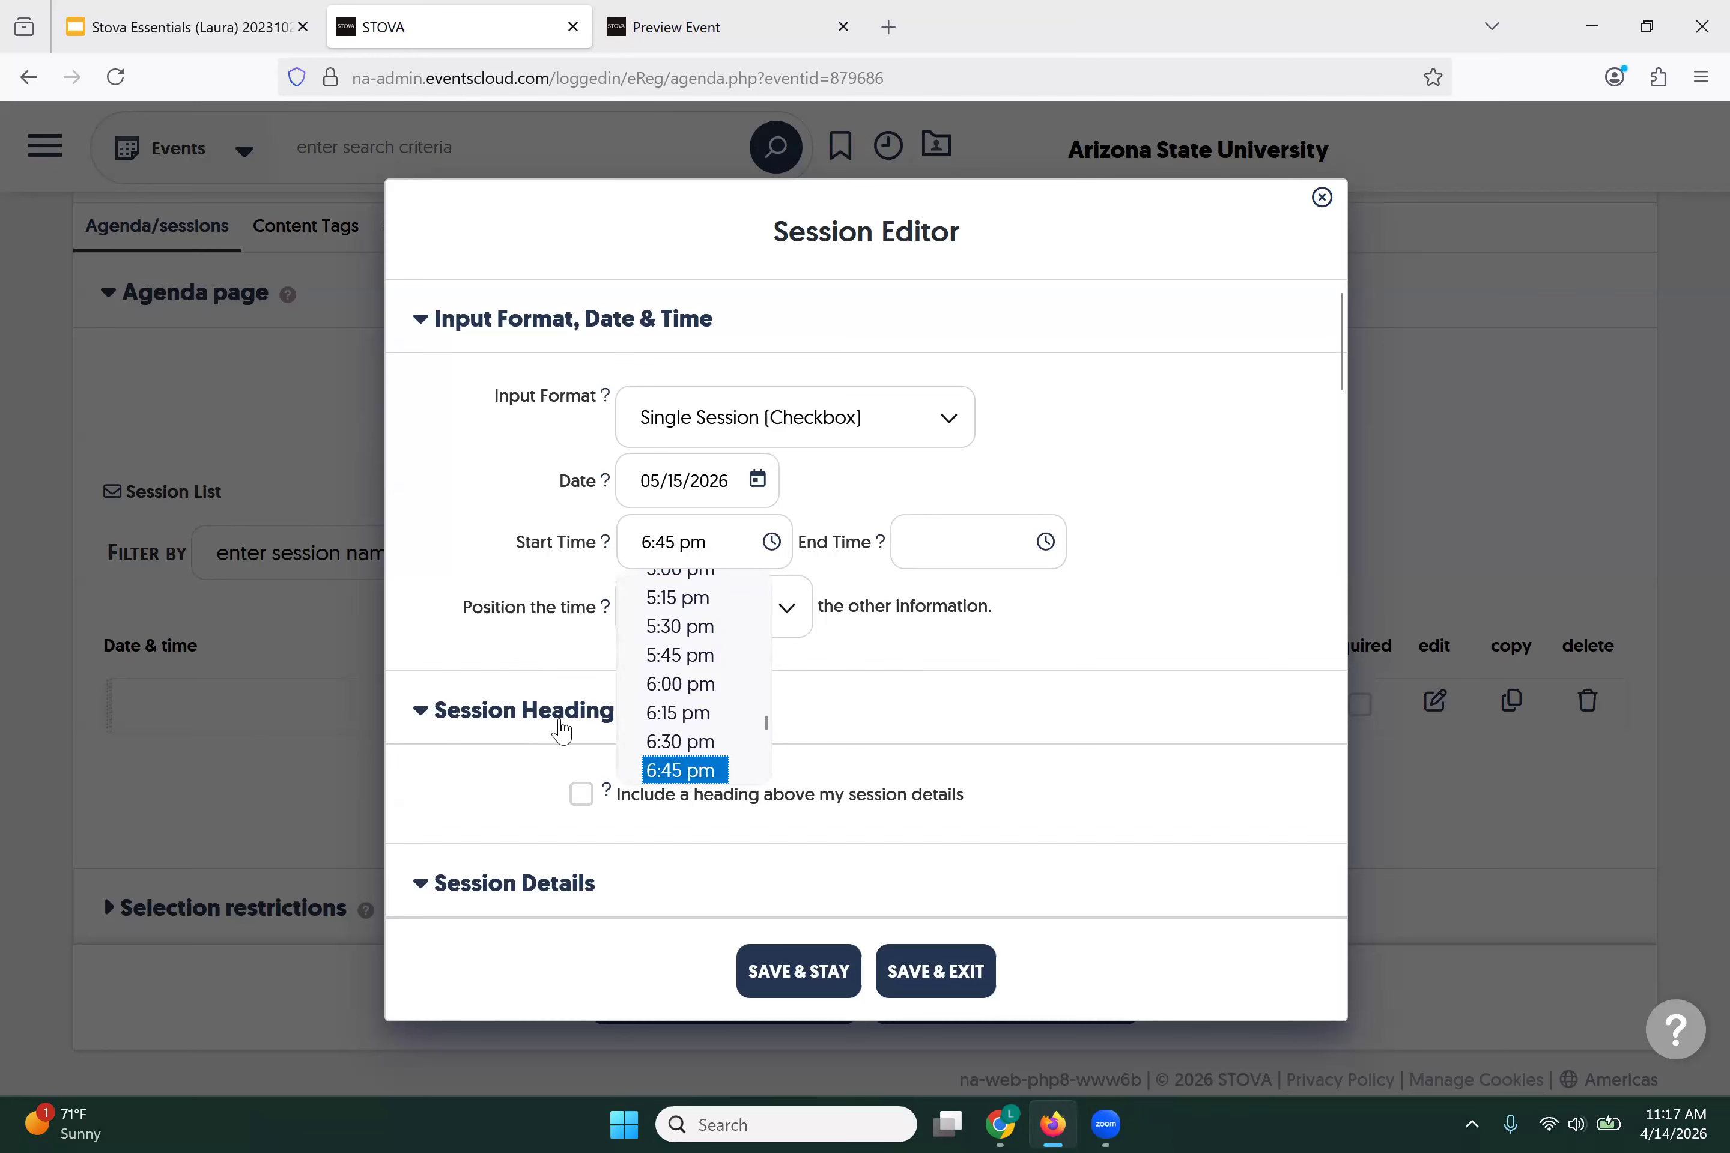
{"action": "left_click", "coordinate": [1045, 543]}
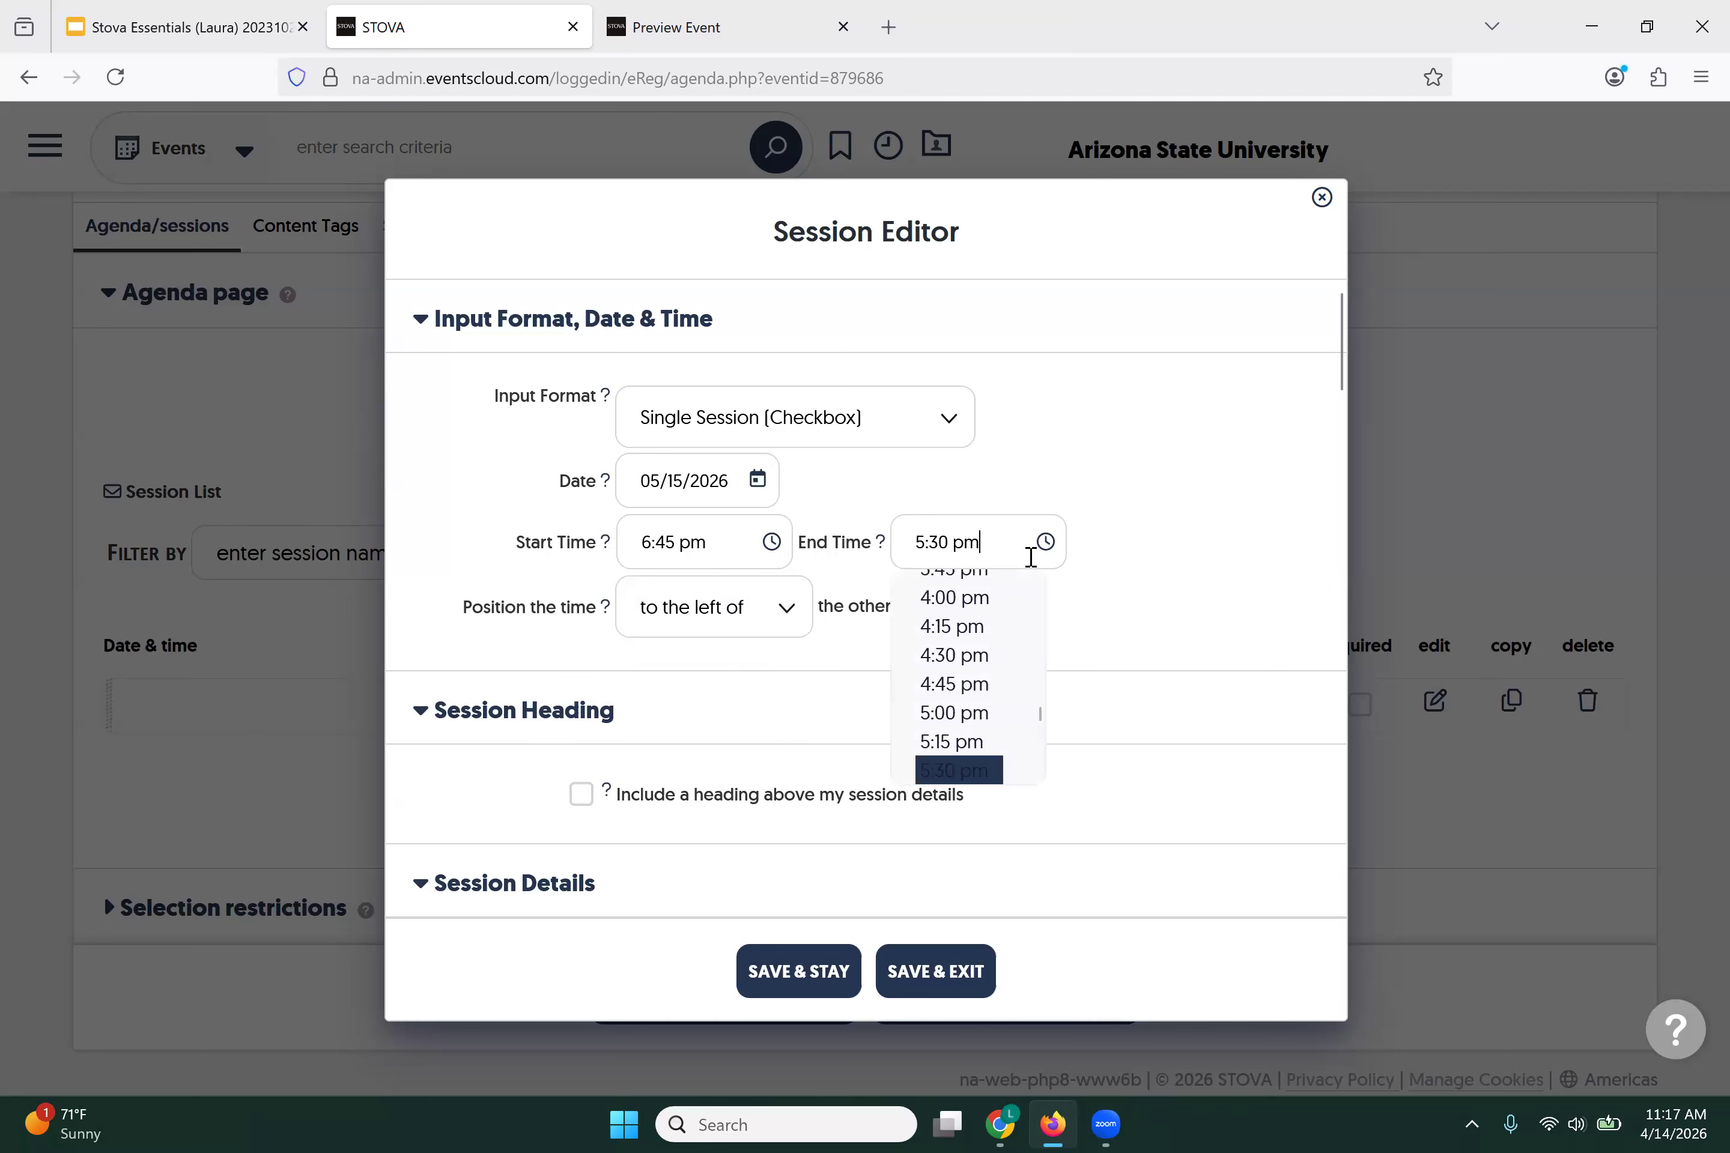
{"action": "scroll", "coordinate": [974, 683], "scroll_direction": "down", "scroll_amount": 2}
{"action": "scroll", "coordinate": [971, 688], "scroll_direction": "down", "scroll_amount": 2}
{"action": "left_click", "coordinate": [960, 713]}
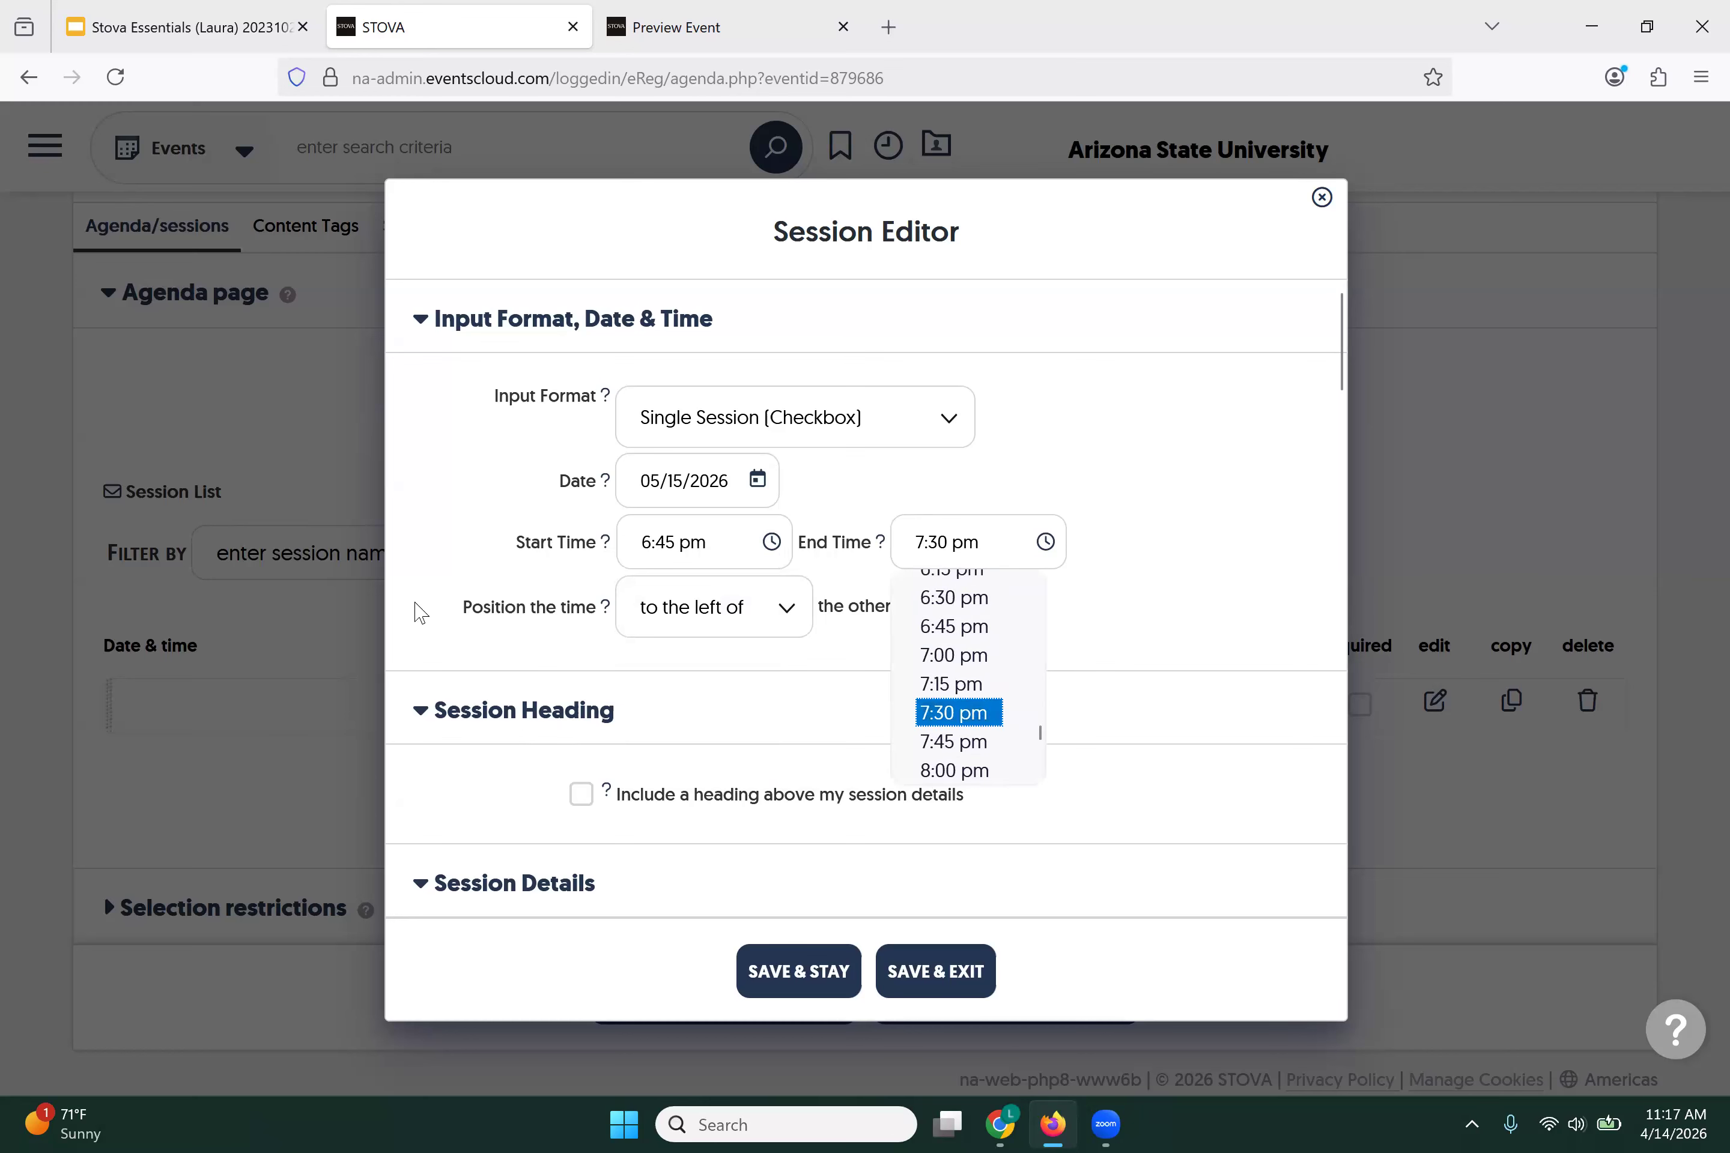
{"action": "left_click", "coordinate": [421, 601]}
{"action": "scroll", "coordinate": [450, 763], "scroll_direction": "down", "scroll_amount": 3}
{"action": "scroll", "coordinate": [452, 763], "scroll_direction": "down", "scroll_amount": 2}
Step: Name the session 'Will you attend a private meet and greet with the new director?' and save it
{"action": "left_click", "coordinate": [685, 591]}
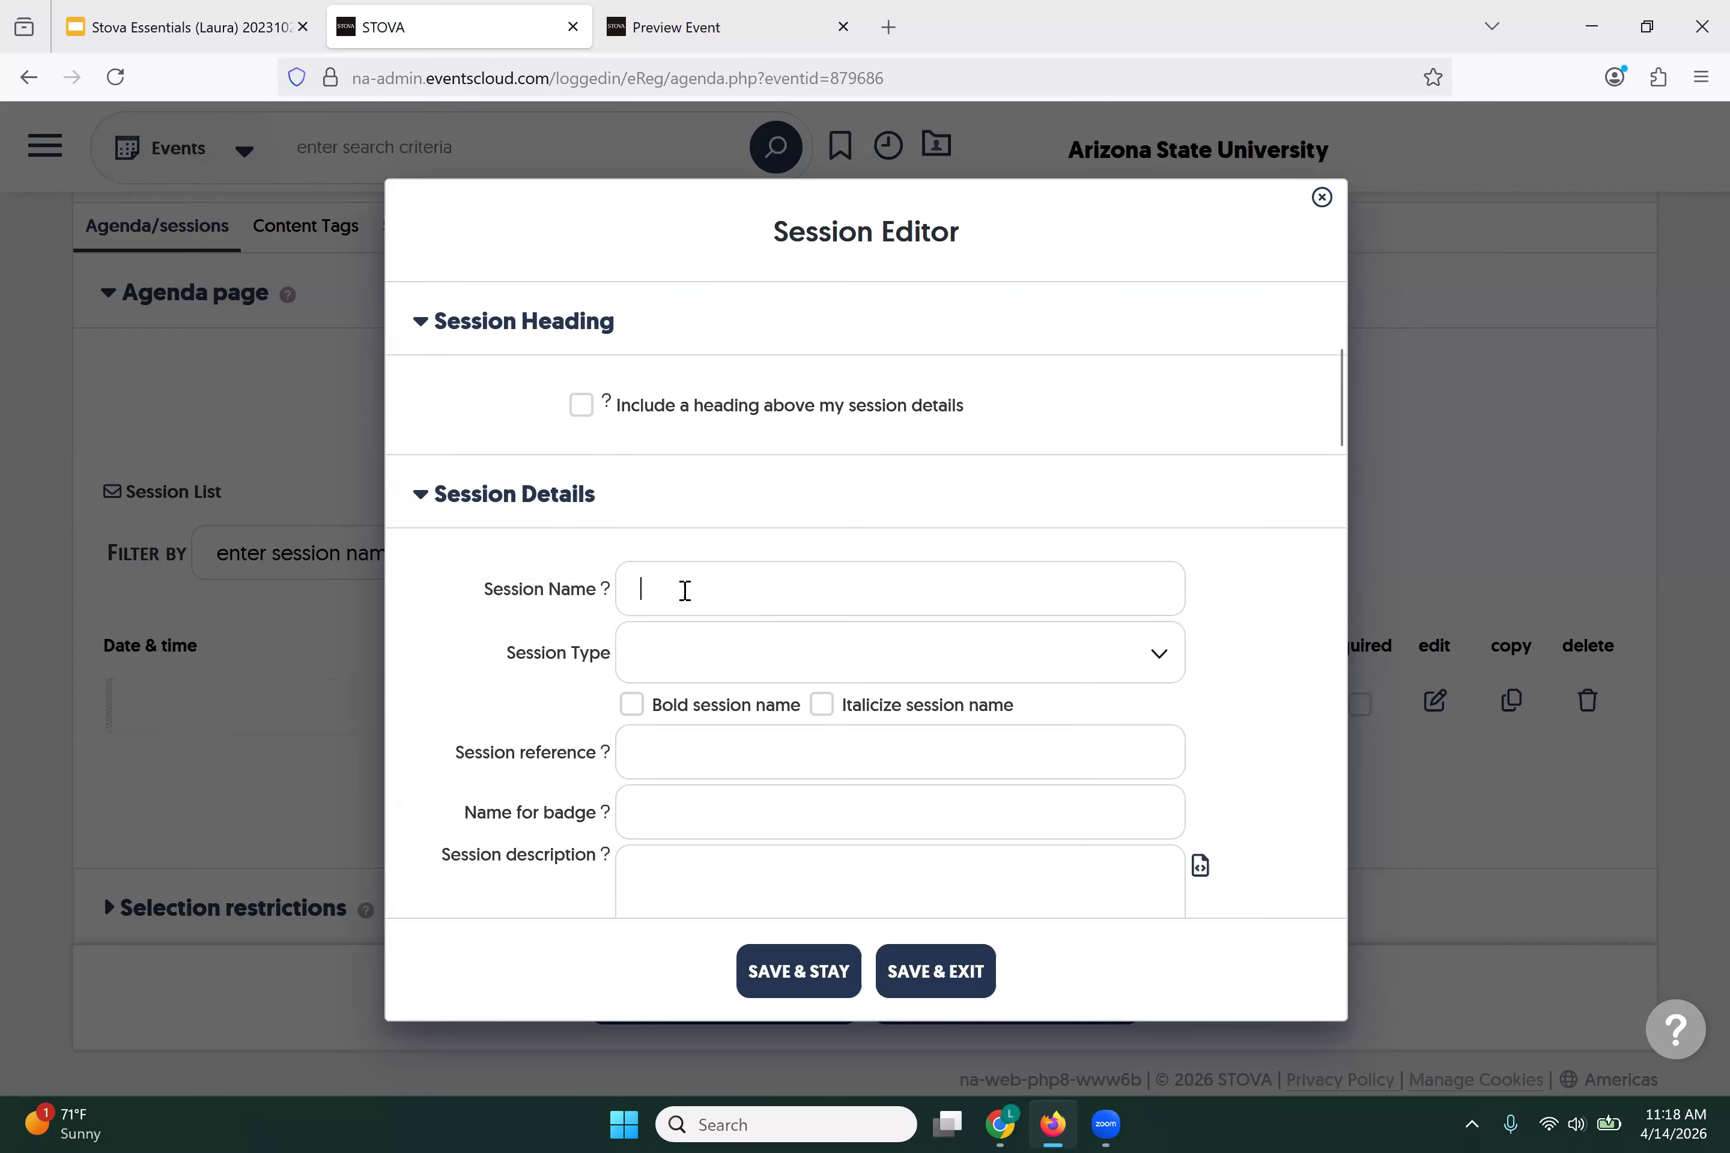
{"action": "type", "text": "Will you attend a p"}
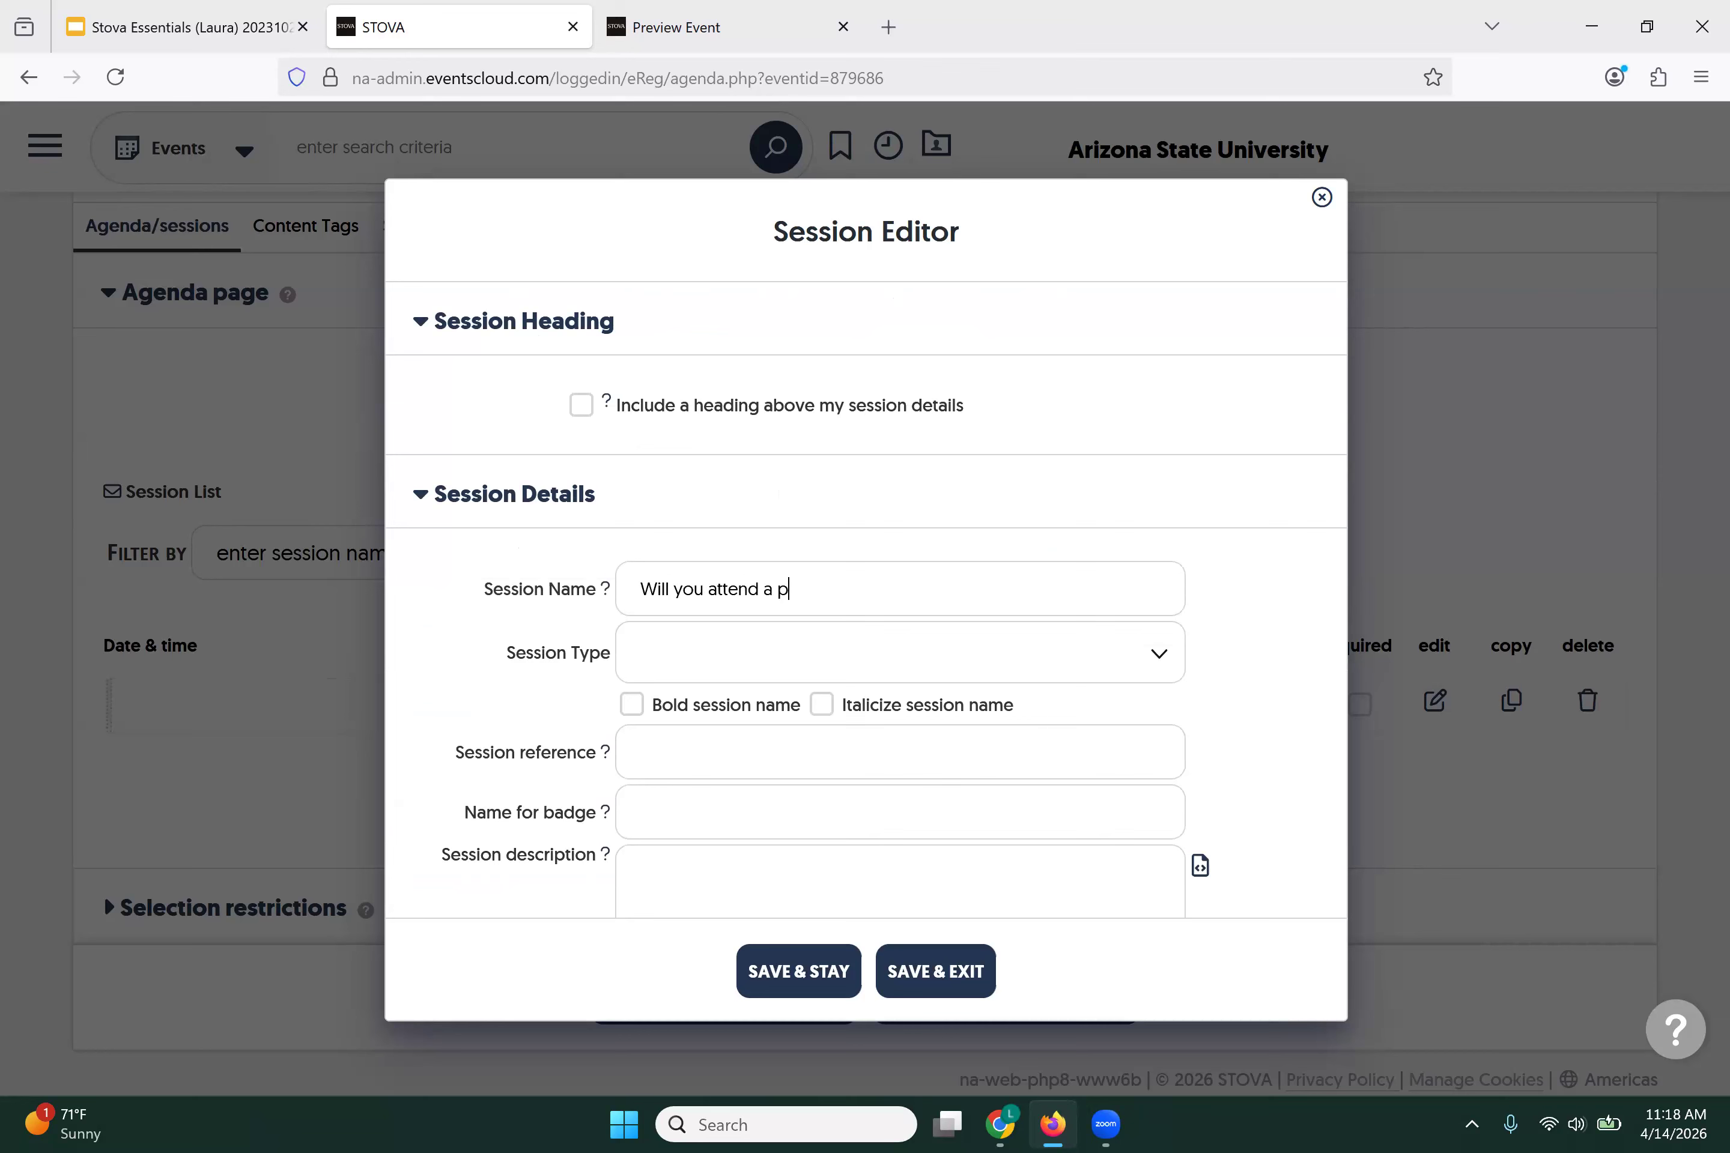
{"action": "type", "text": "rivate meet and greet withthe"}
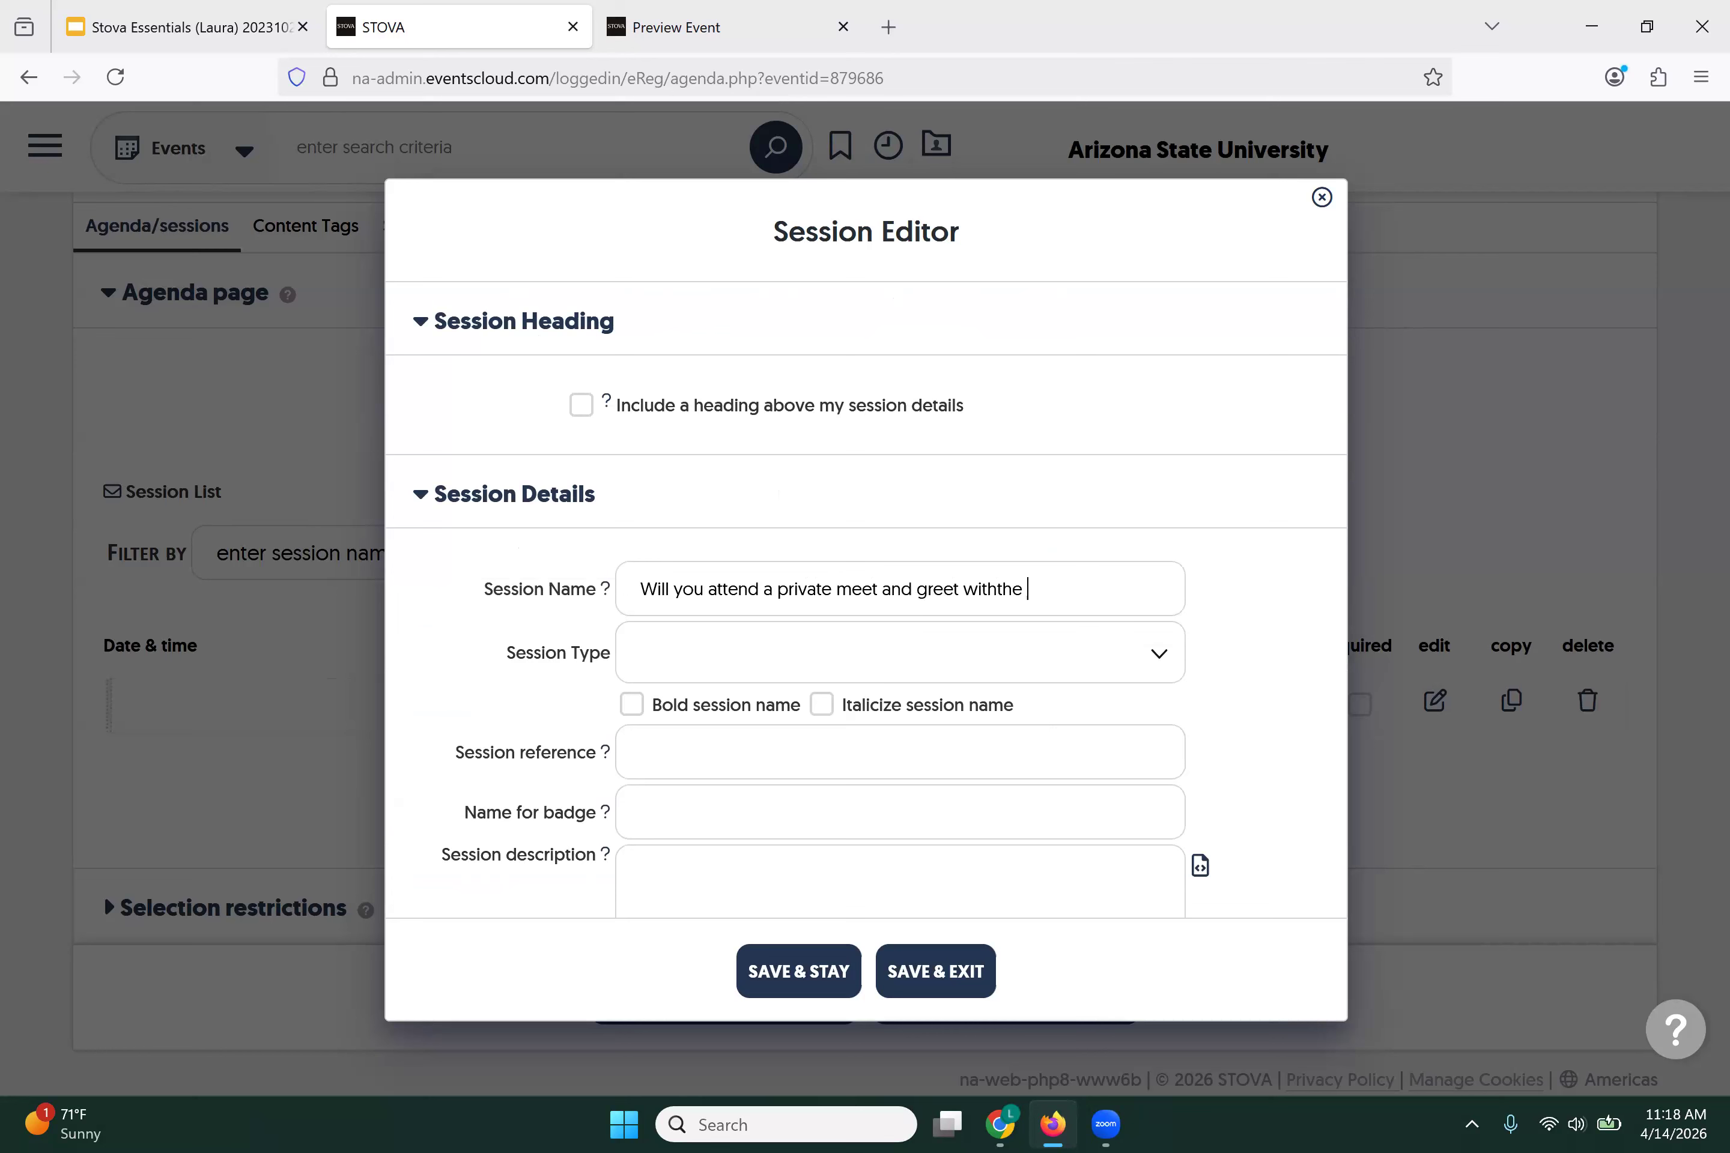
{"action": "key", "text": "BackSpace"}
{"action": "key", "text": "BackSpace"}
{"action": "key", "text": "BackSpace"}
{"action": "key", "text": "BackSpace"}
{"action": "type", "text": "the new director?"}
{"action": "left_click", "coordinate": [972, 978]}
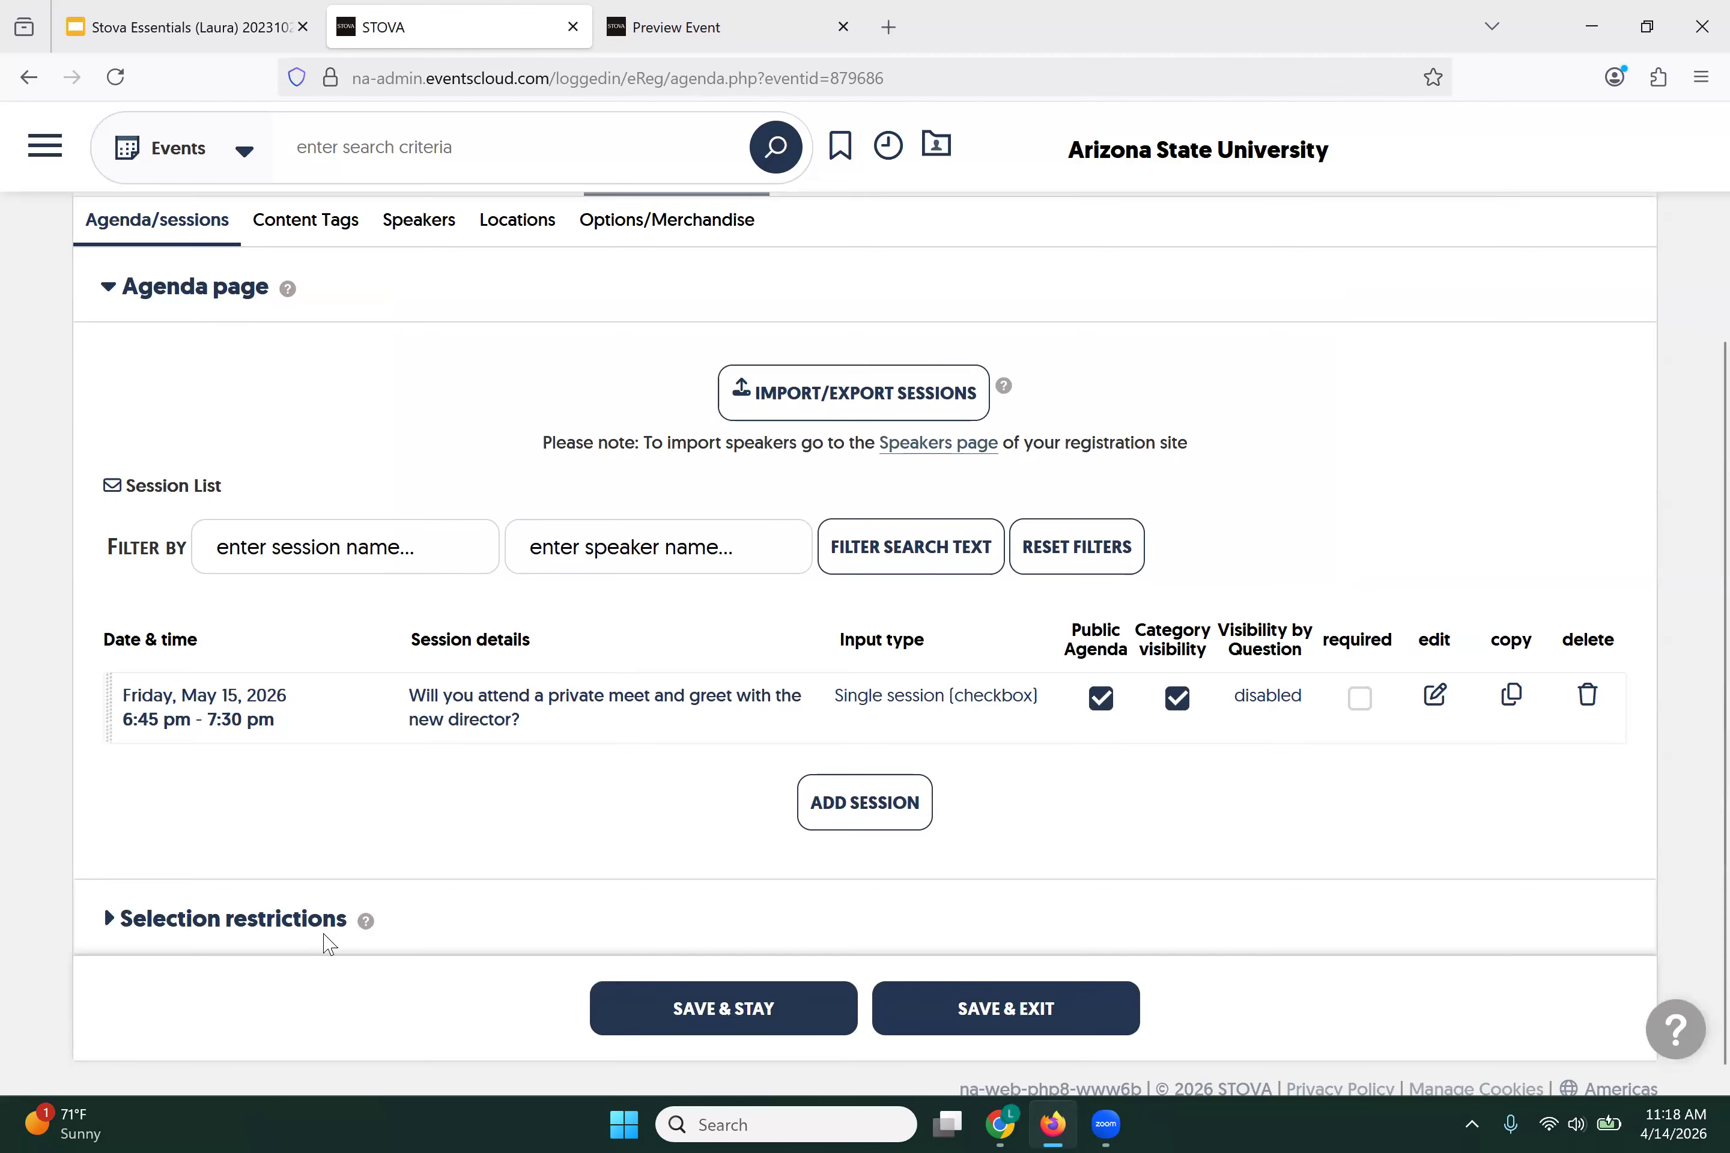
{"action": "scroll", "coordinate": [342, 939], "scroll_direction": "down", "scroll_amount": 1}
Step: Save the agenda page and reopen the meet-and-greet session for editing
{"action": "left_click", "coordinate": [664, 988]}
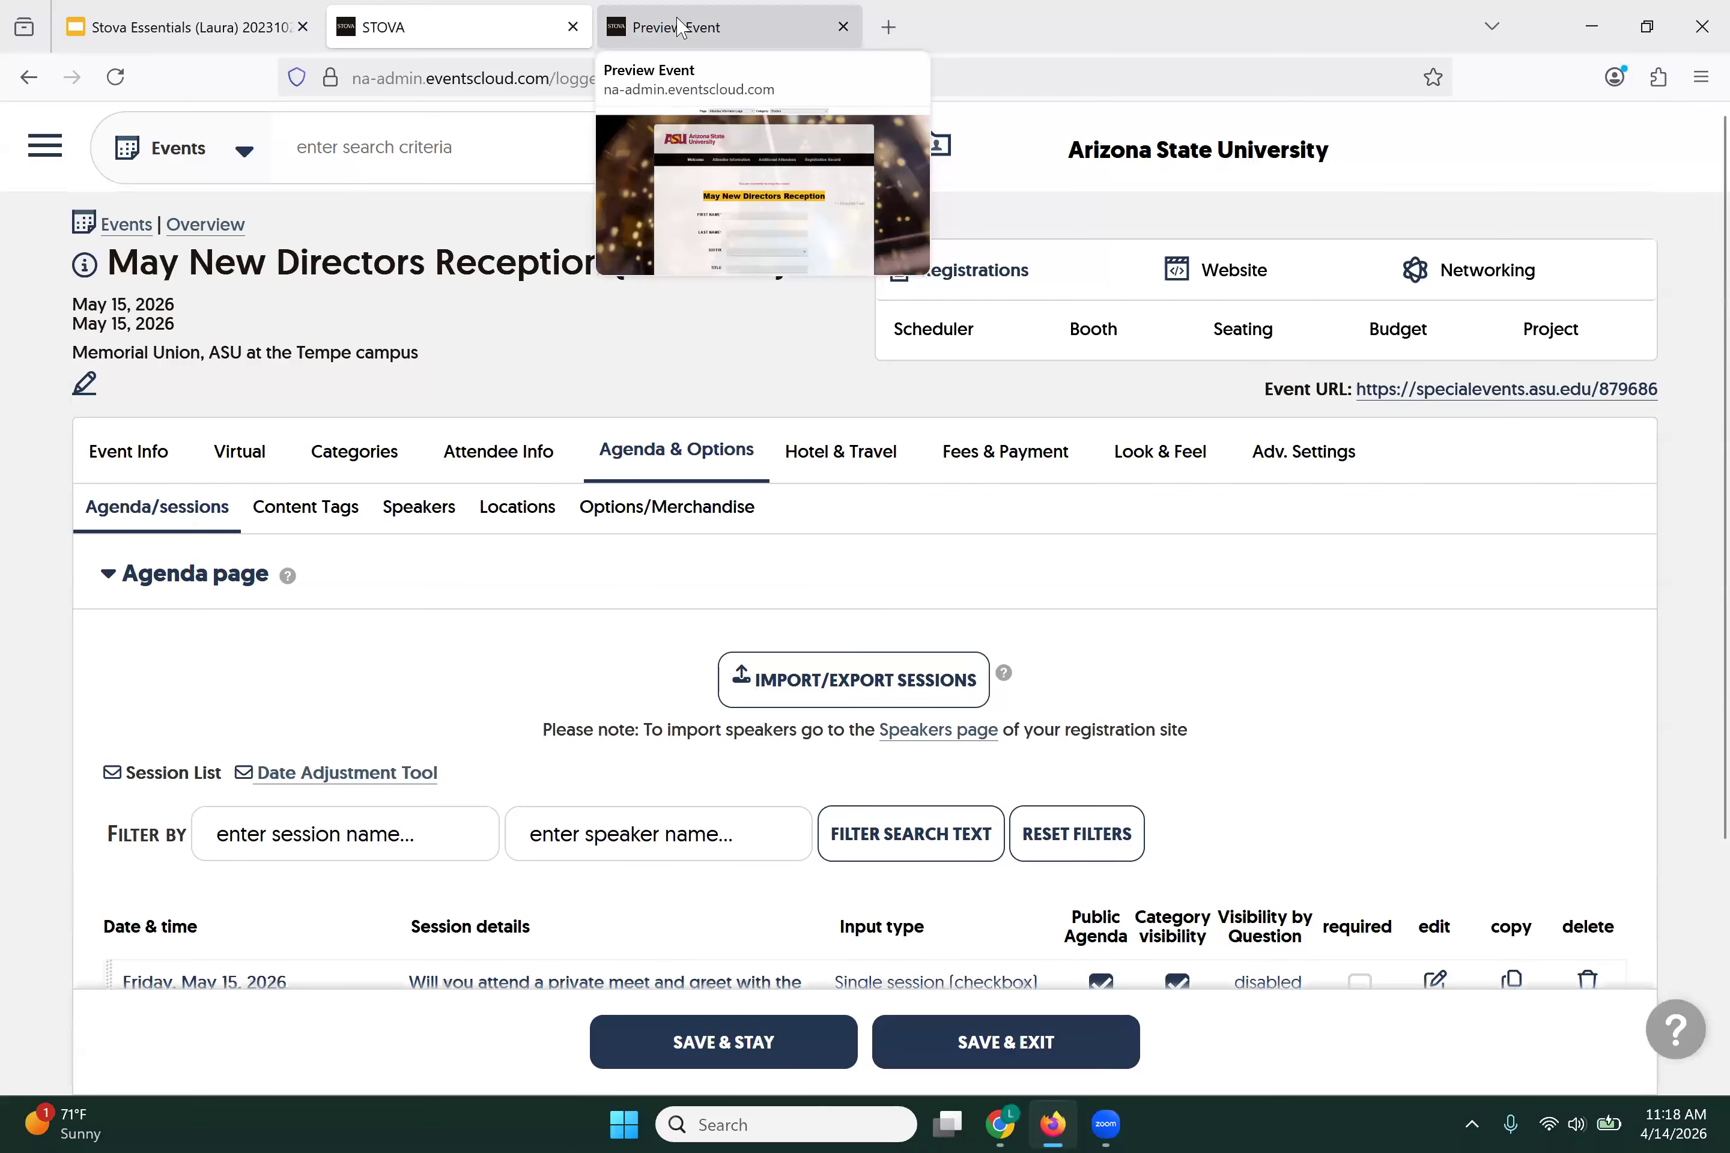
{"action": "scroll", "coordinate": [541, 420], "scroll_direction": "down", "scroll_amount": 4}
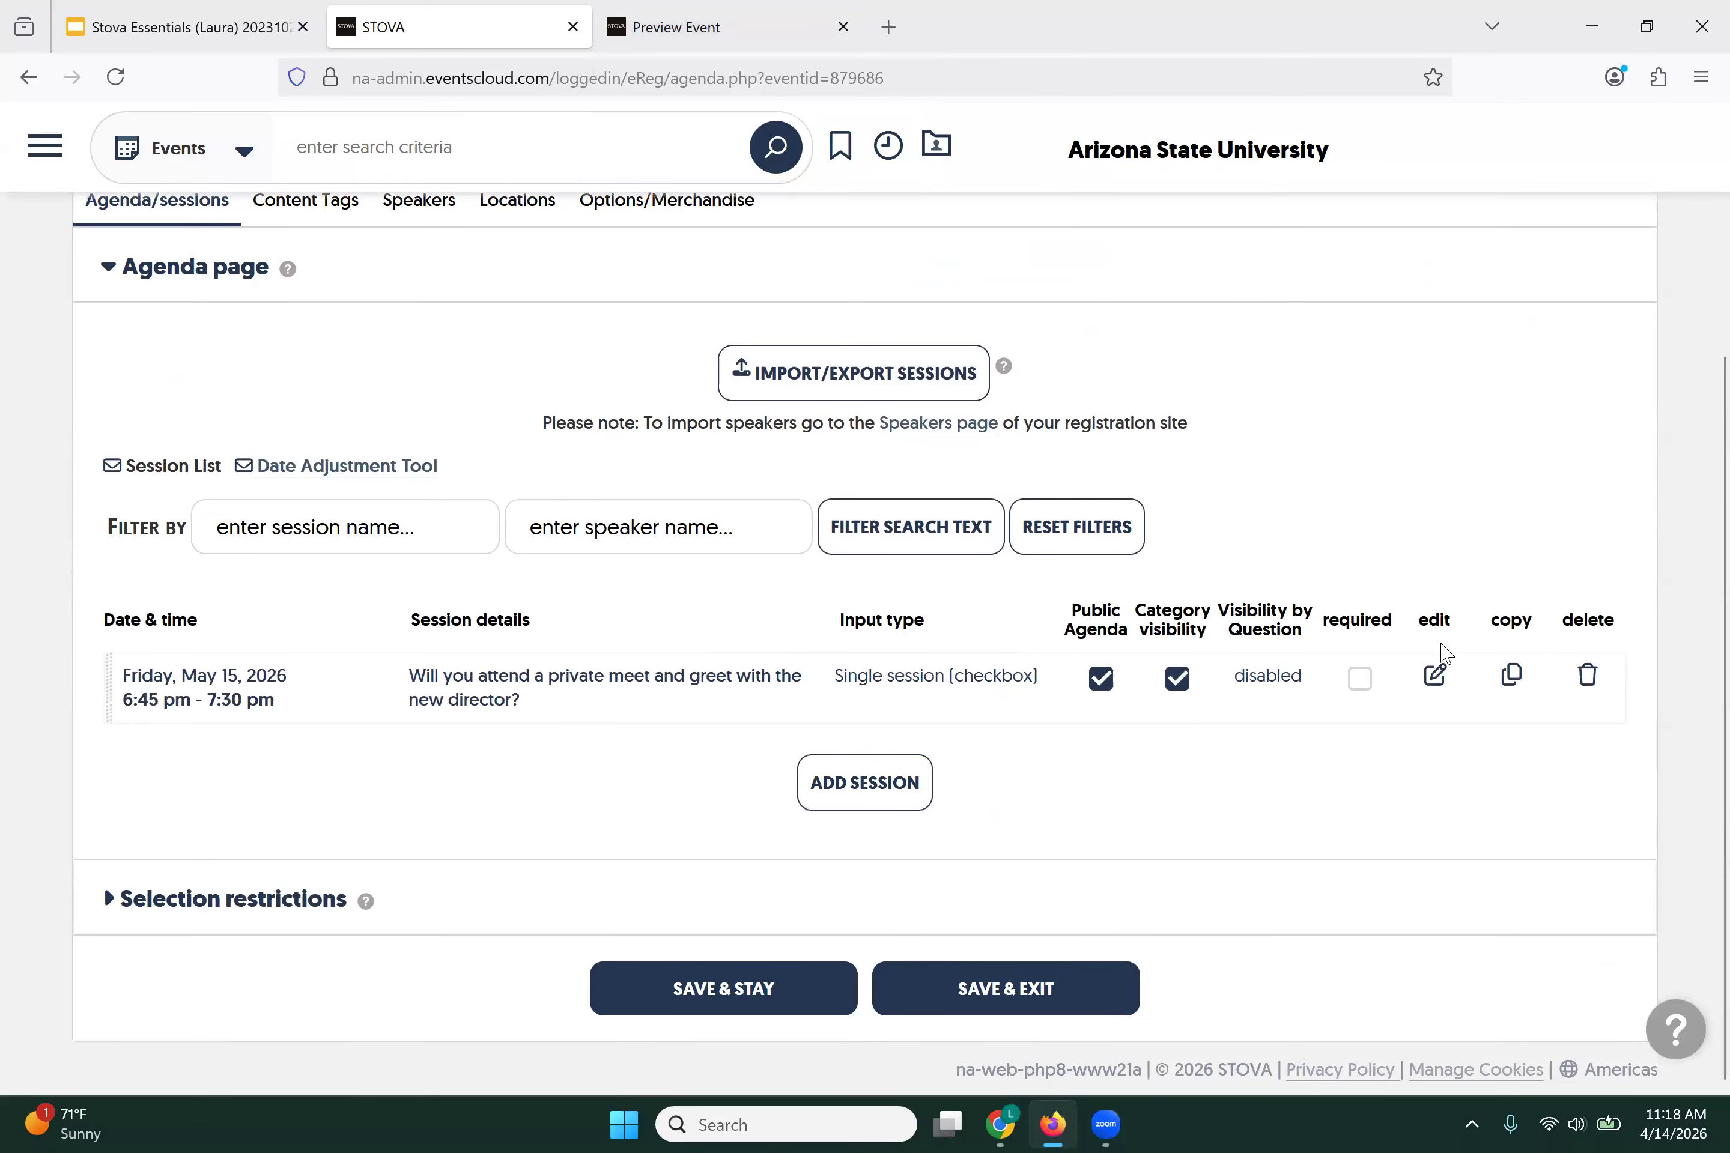
{"action": "left_click", "coordinate": [1435, 677]}
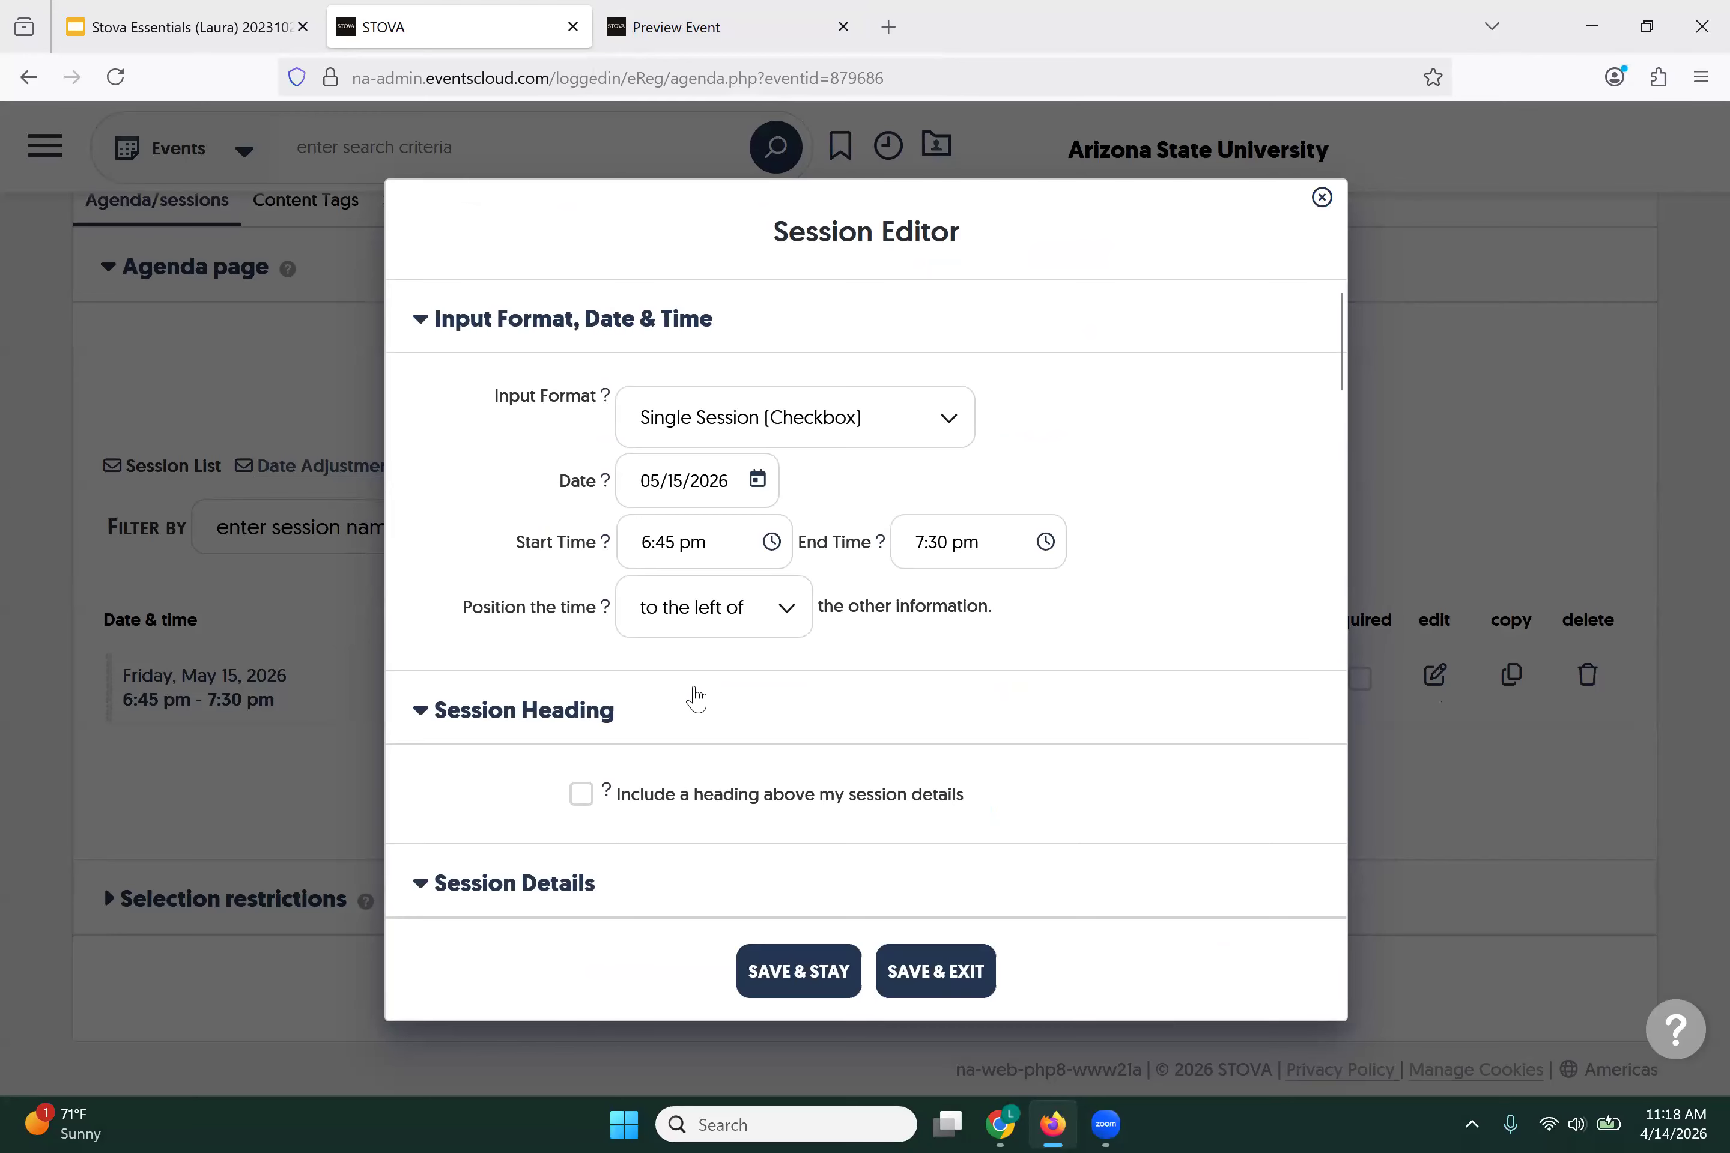
{"action": "scroll", "coordinate": [695, 698], "scroll_direction": "down", "scroll_amount": 3}
{"action": "scroll", "coordinate": [695, 695], "scroll_direction": "down", "scroll_amount": 10}
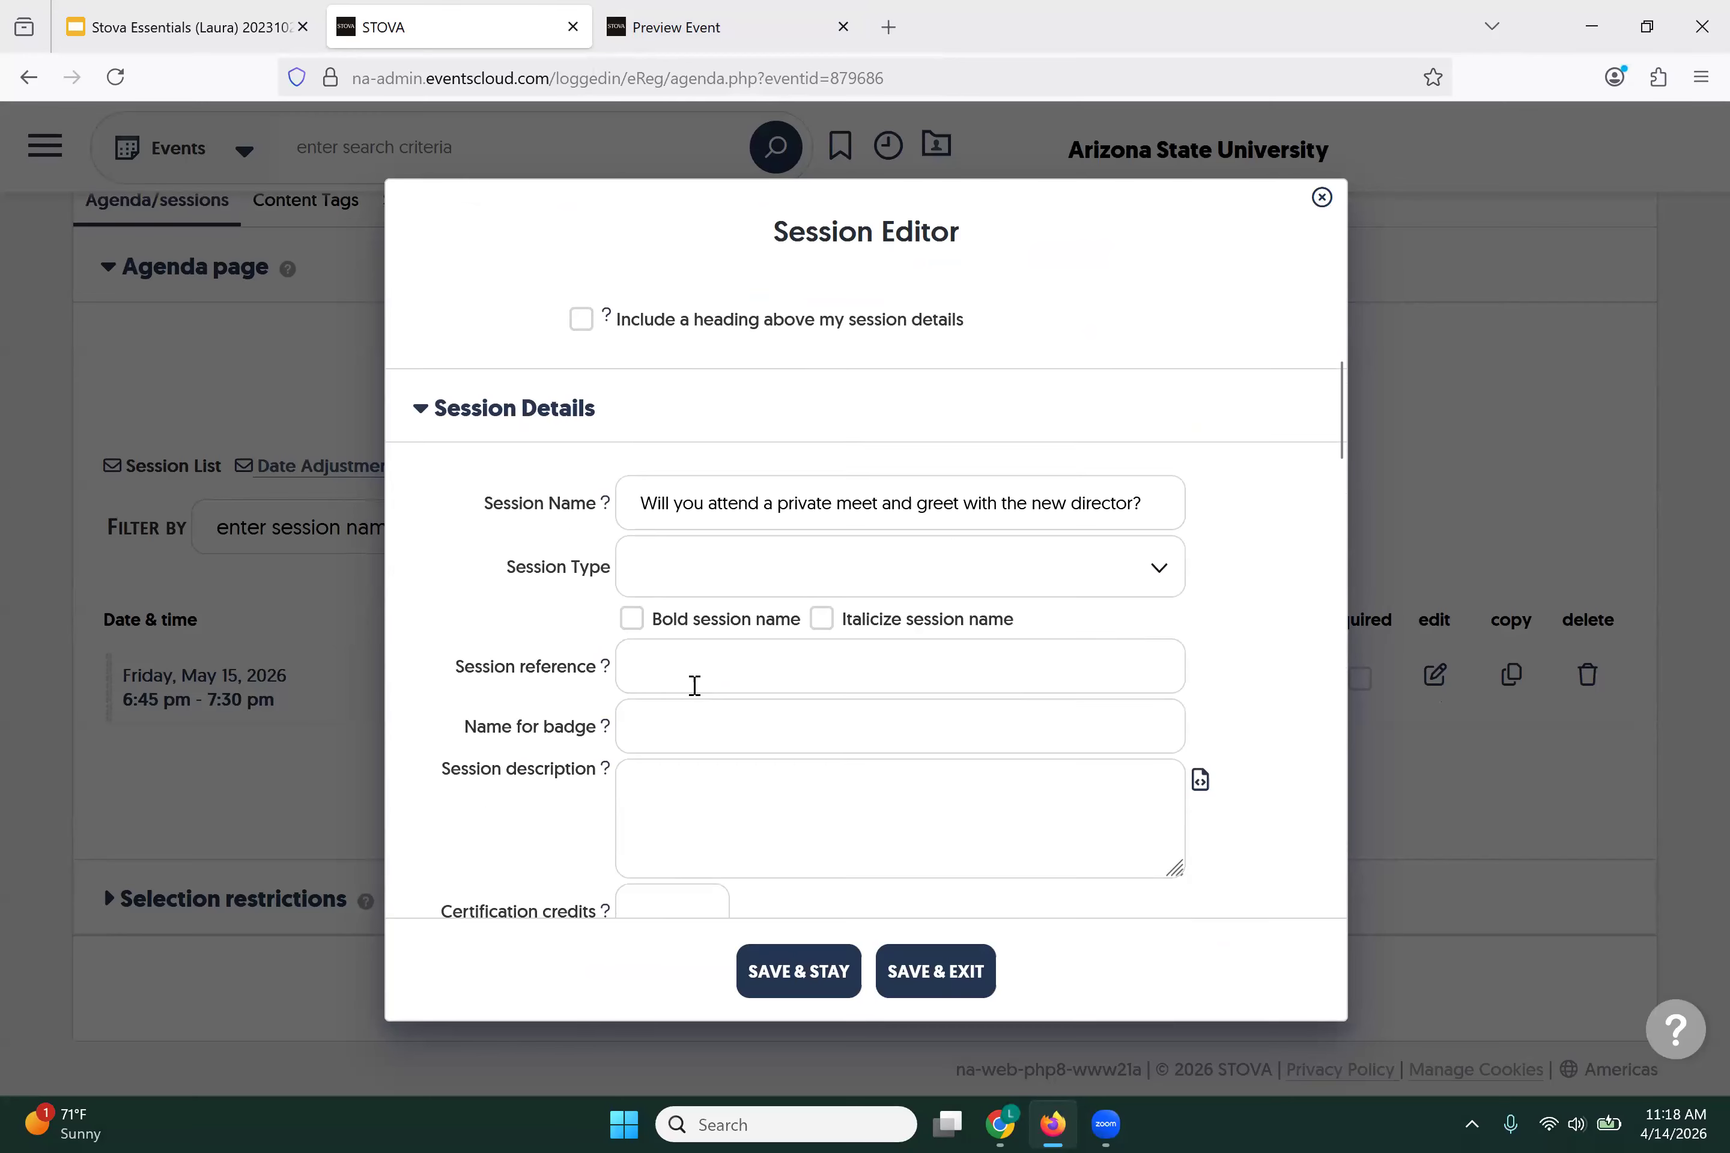
{"action": "scroll", "coordinate": [695, 686], "scroll_direction": "down", "scroll_amount": 8}
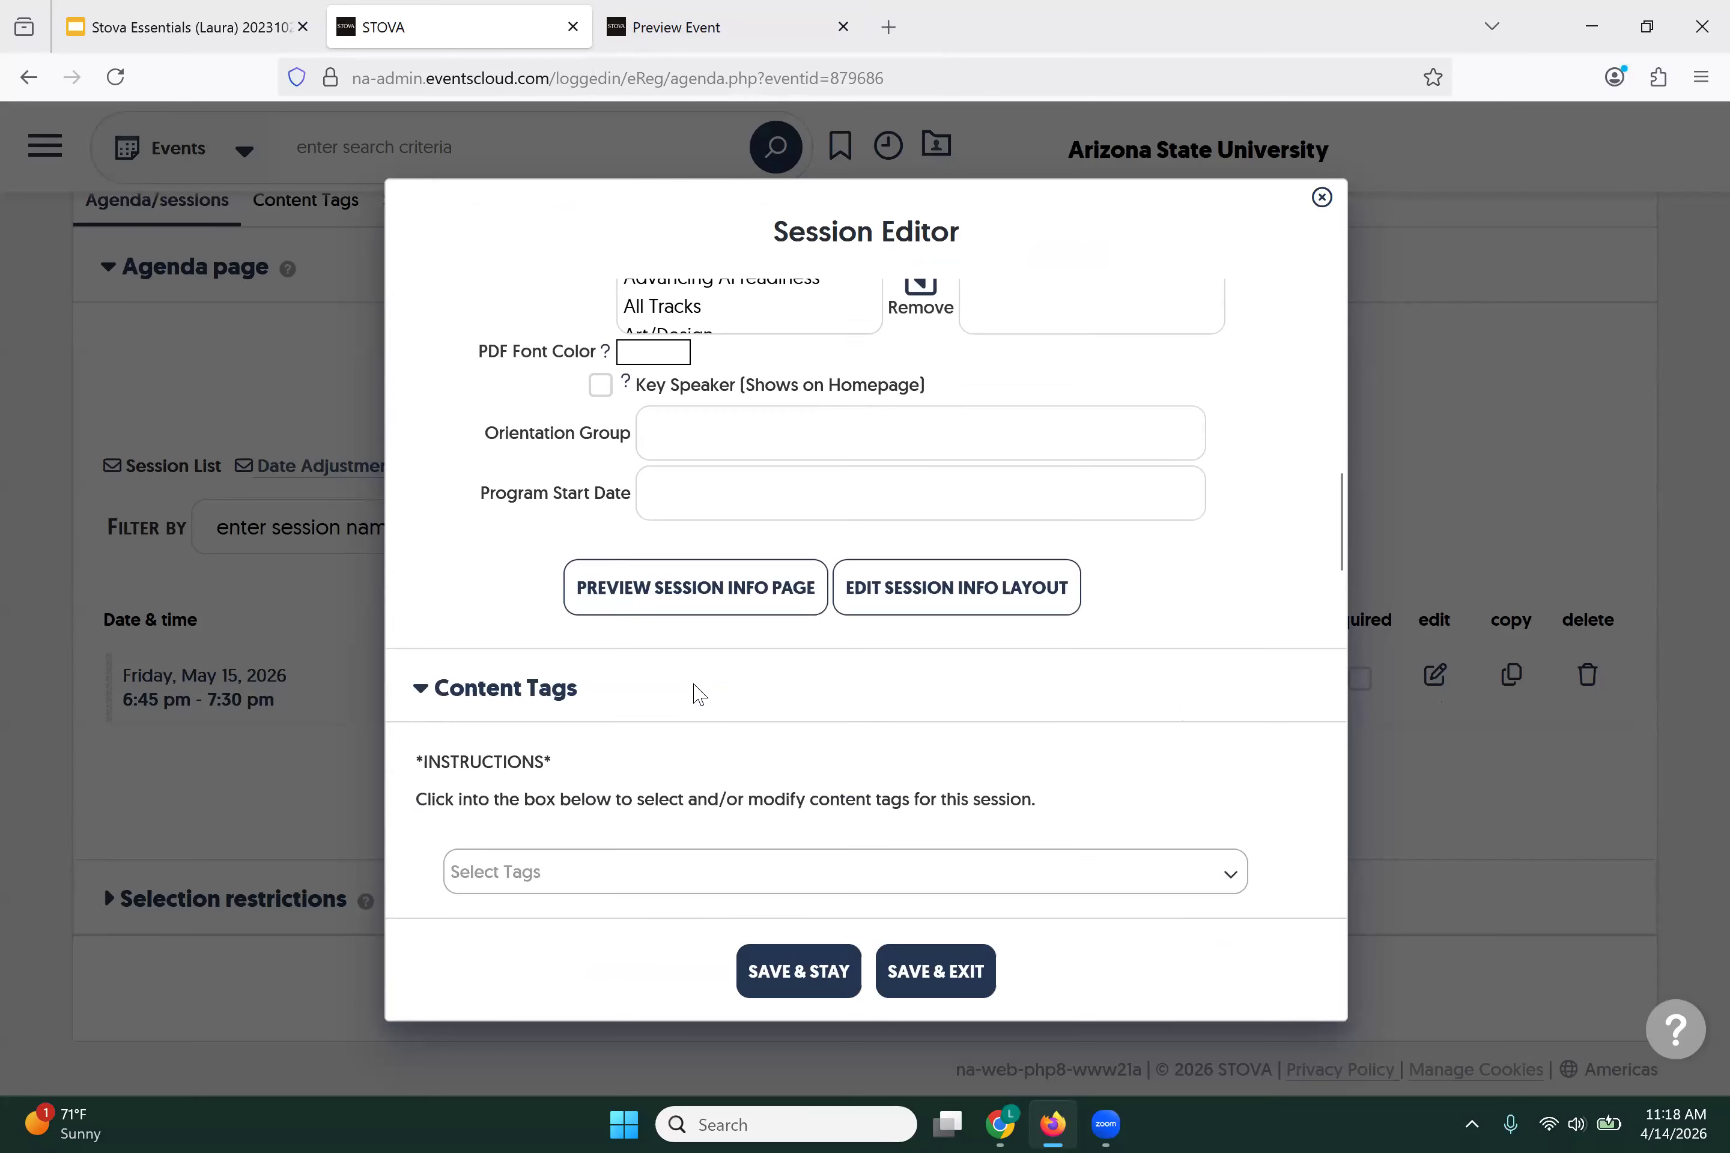
{"action": "scroll", "coordinate": [694, 685], "scroll_direction": "down", "scroll_amount": 8}
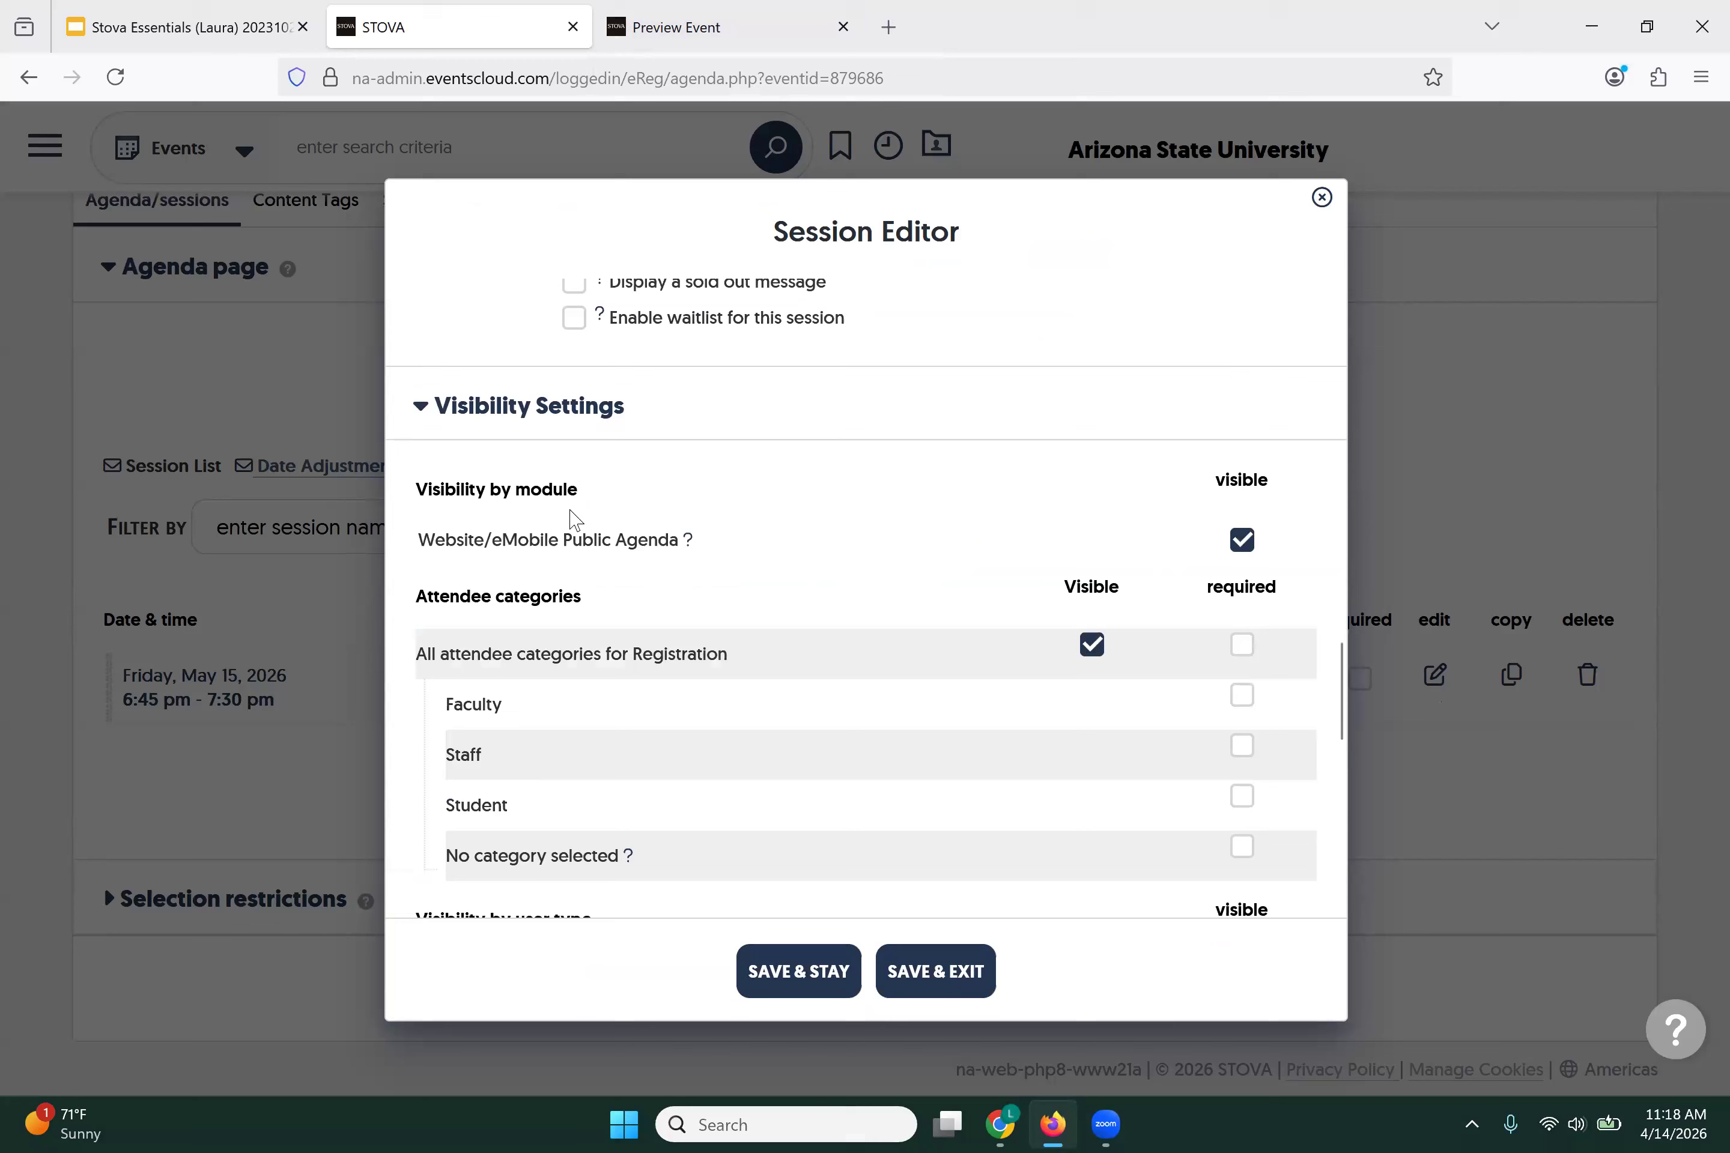
{"action": "scroll", "coordinate": [850, 558], "scroll_direction": "down", "scroll_amount": 1}
Step: Restrict the session's visibility from all categories to Faculty only, save it, and open the event preview
{"action": "left_click", "coordinate": [1089, 617]}
{"action": "left_click", "coordinate": [1092, 666]}
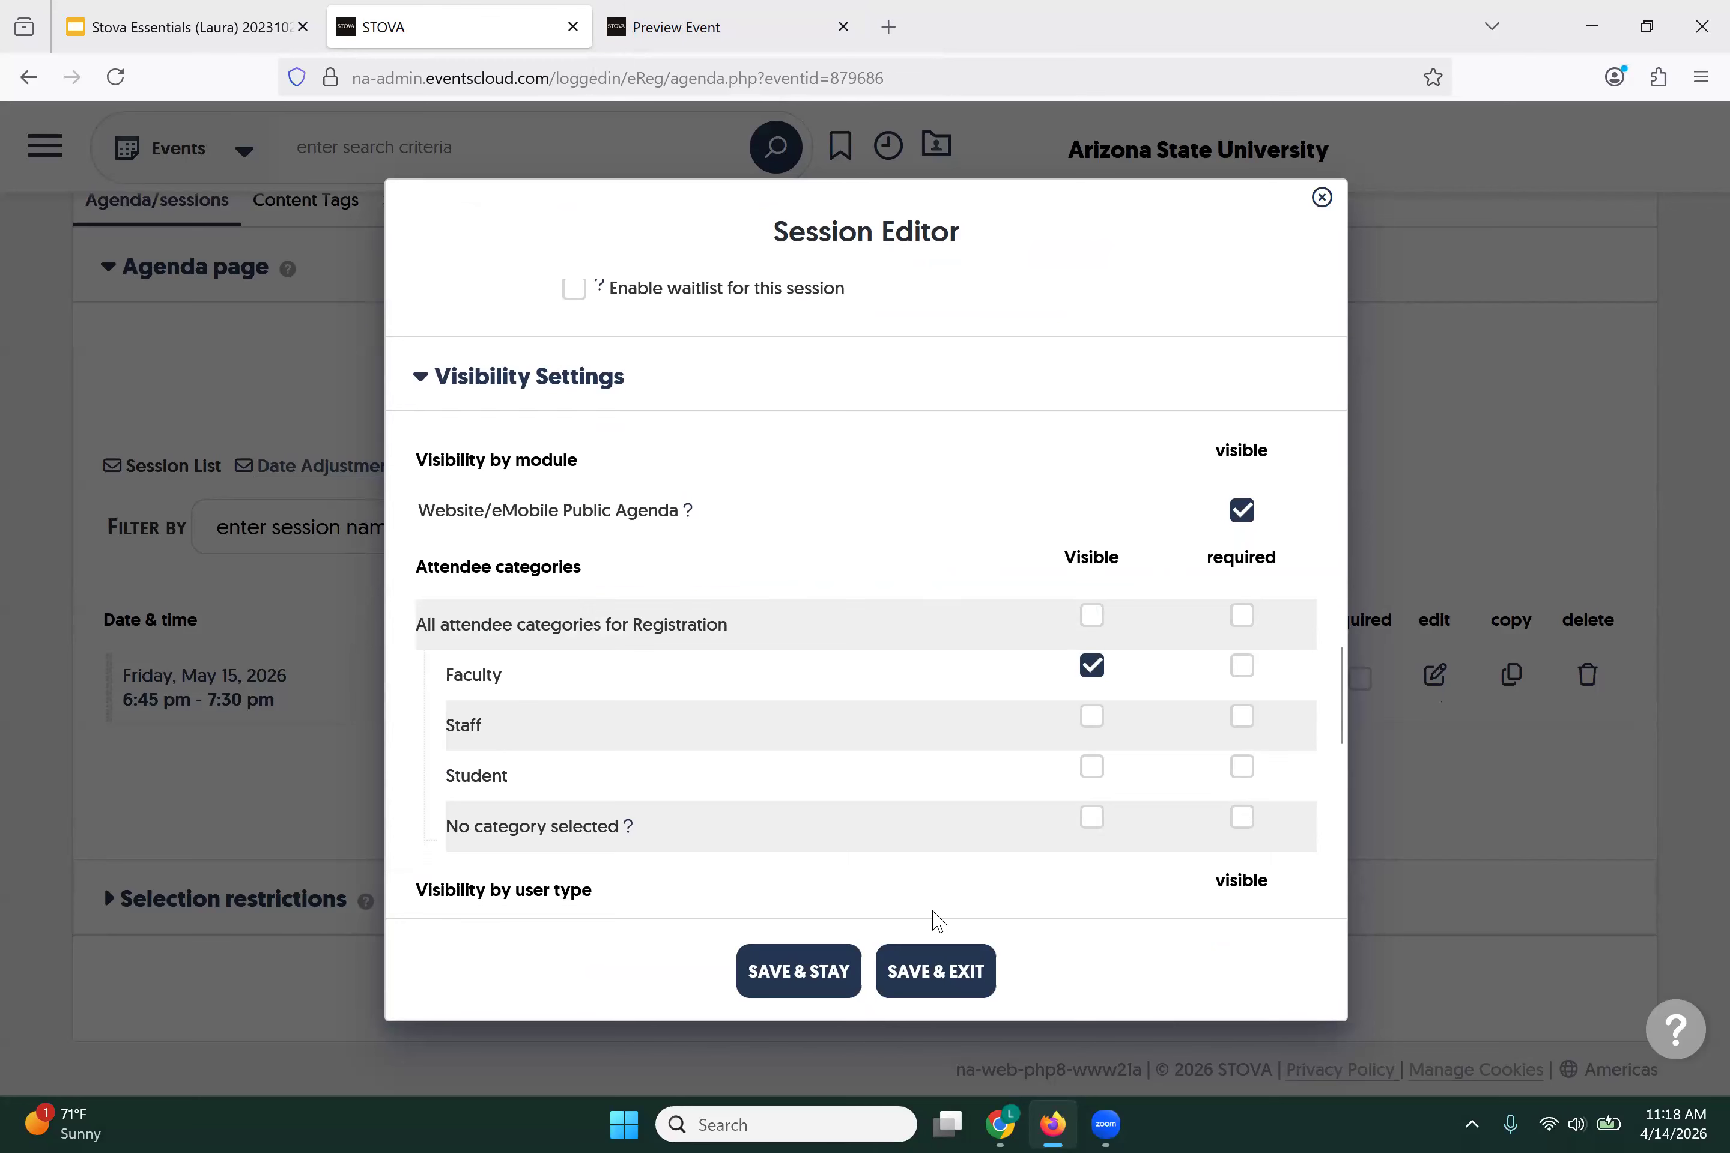
{"action": "left_click", "coordinate": [930, 976]}
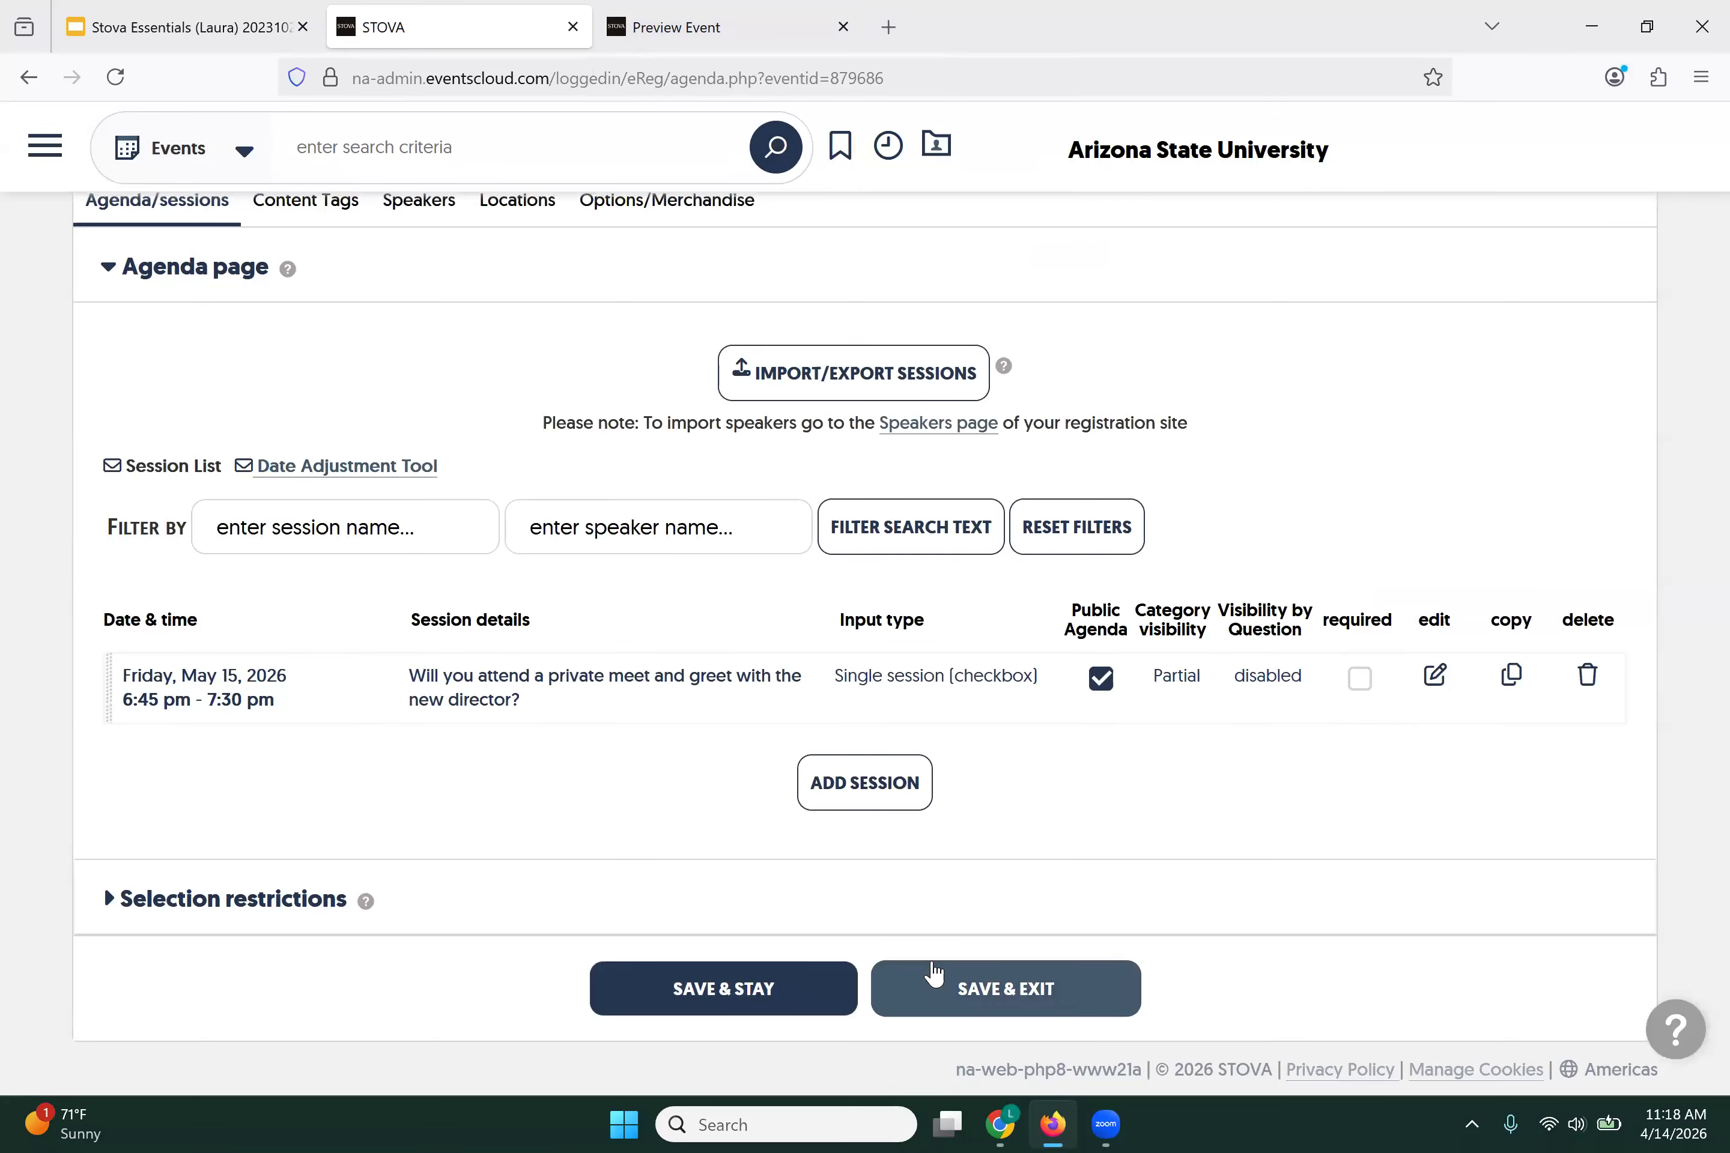
{"action": "left_click", "coordinate": [657, 32]}
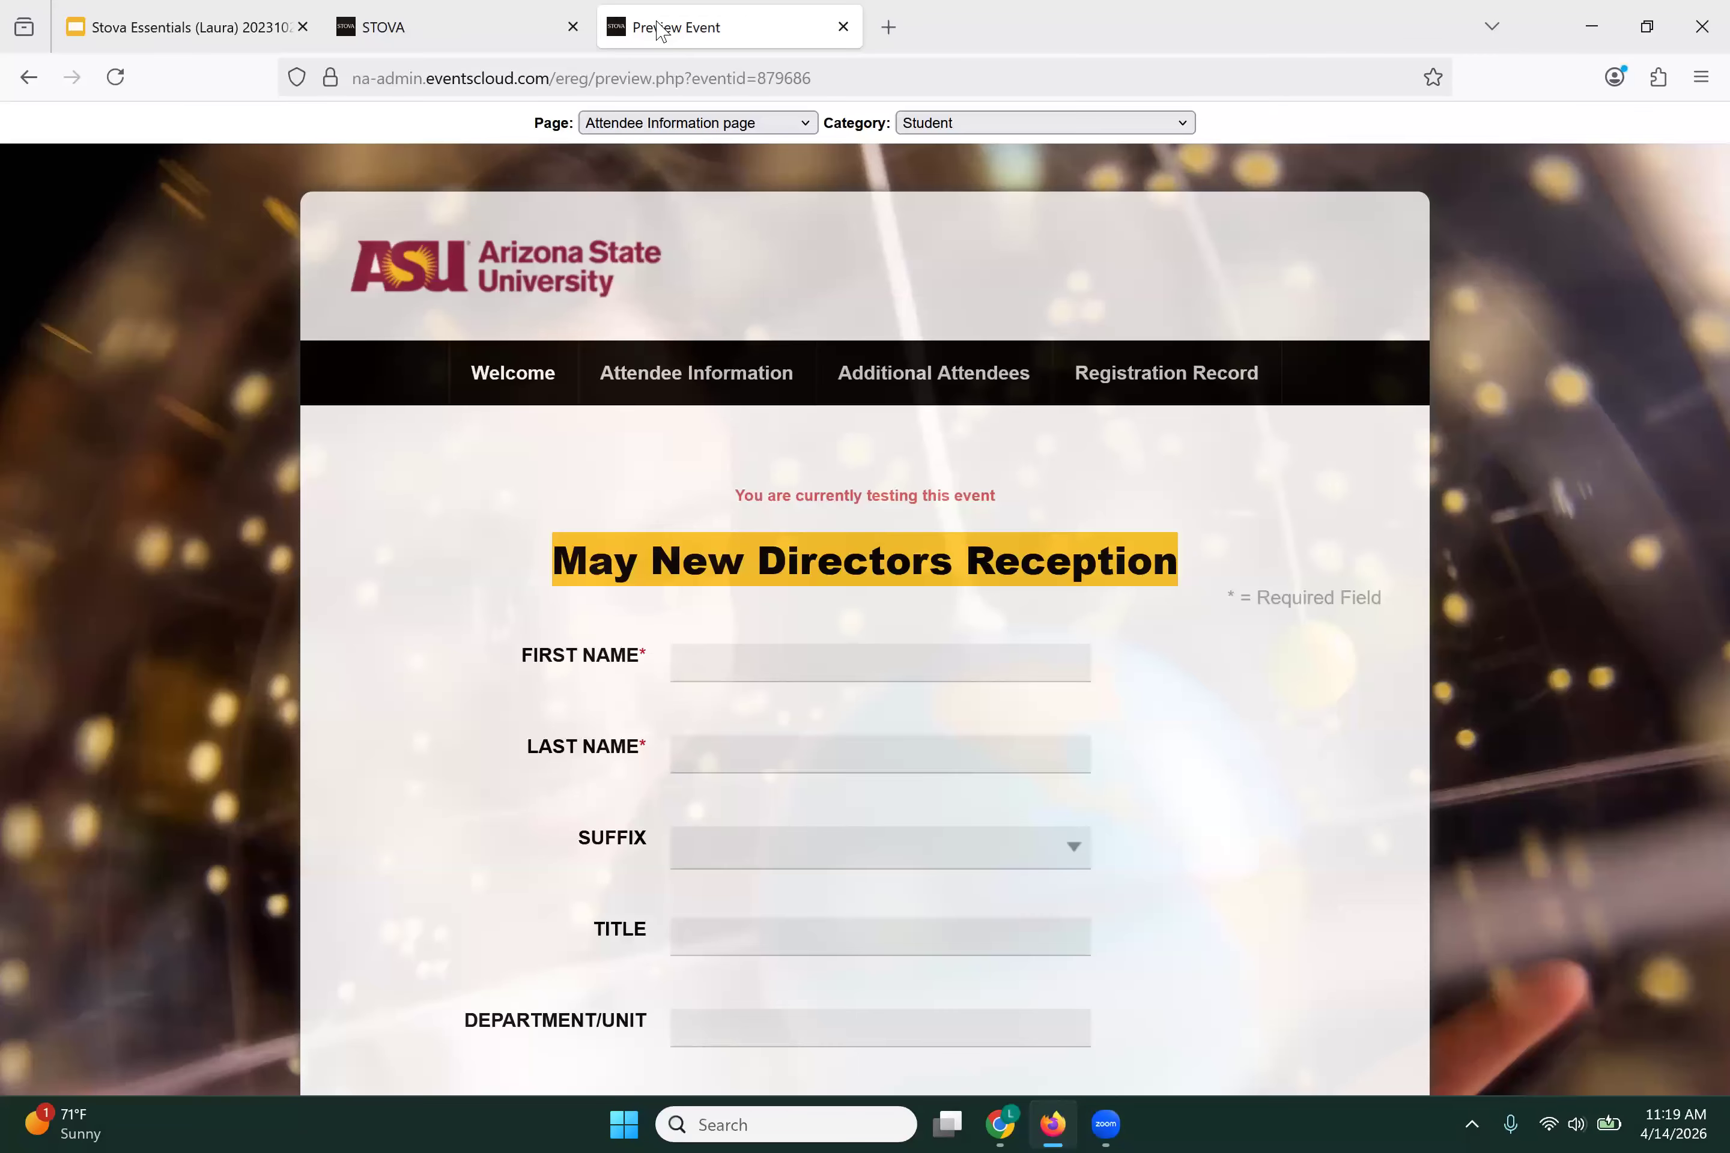
Step: Reload the preview and check the Select Agenda page as Faculty, ticking and unticking the meet-and-greet option
{"action": "left_click", "coordinate": [125, 81]}
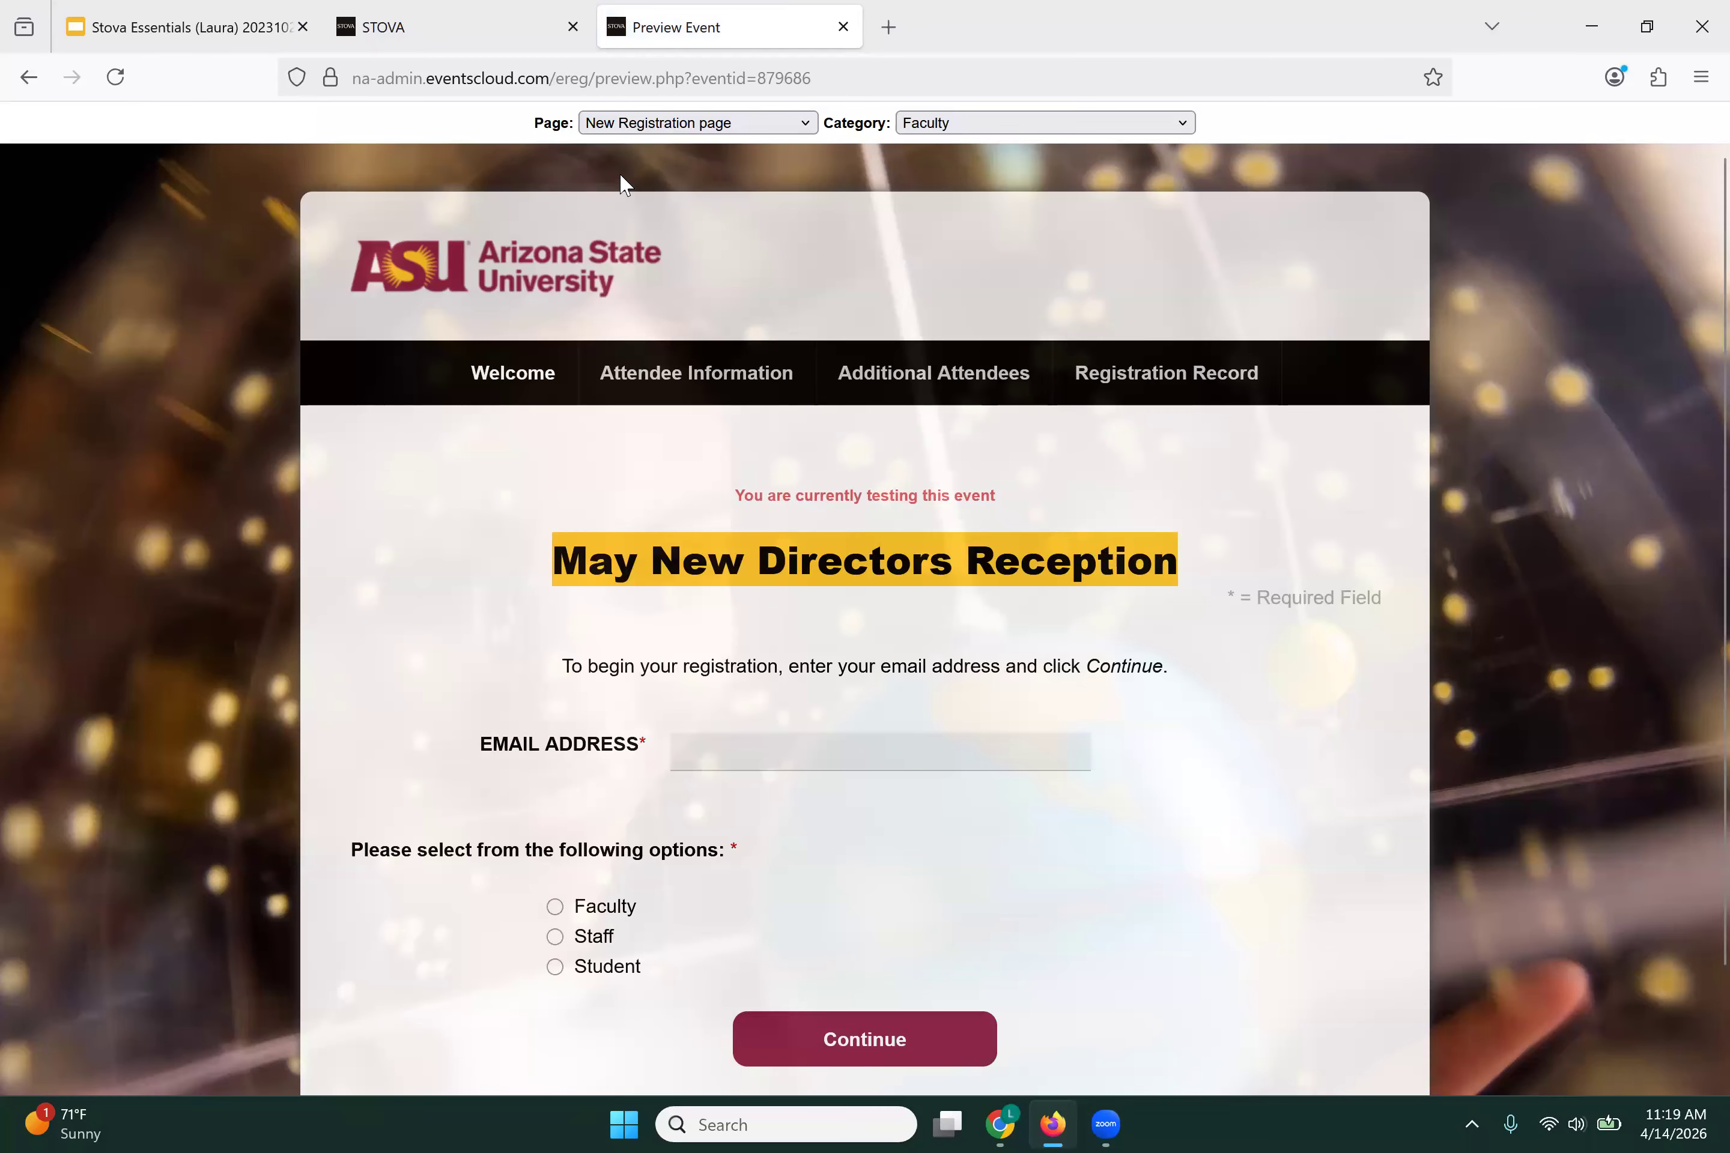
{"action": "left_click", "coordinate": [691, 126]}
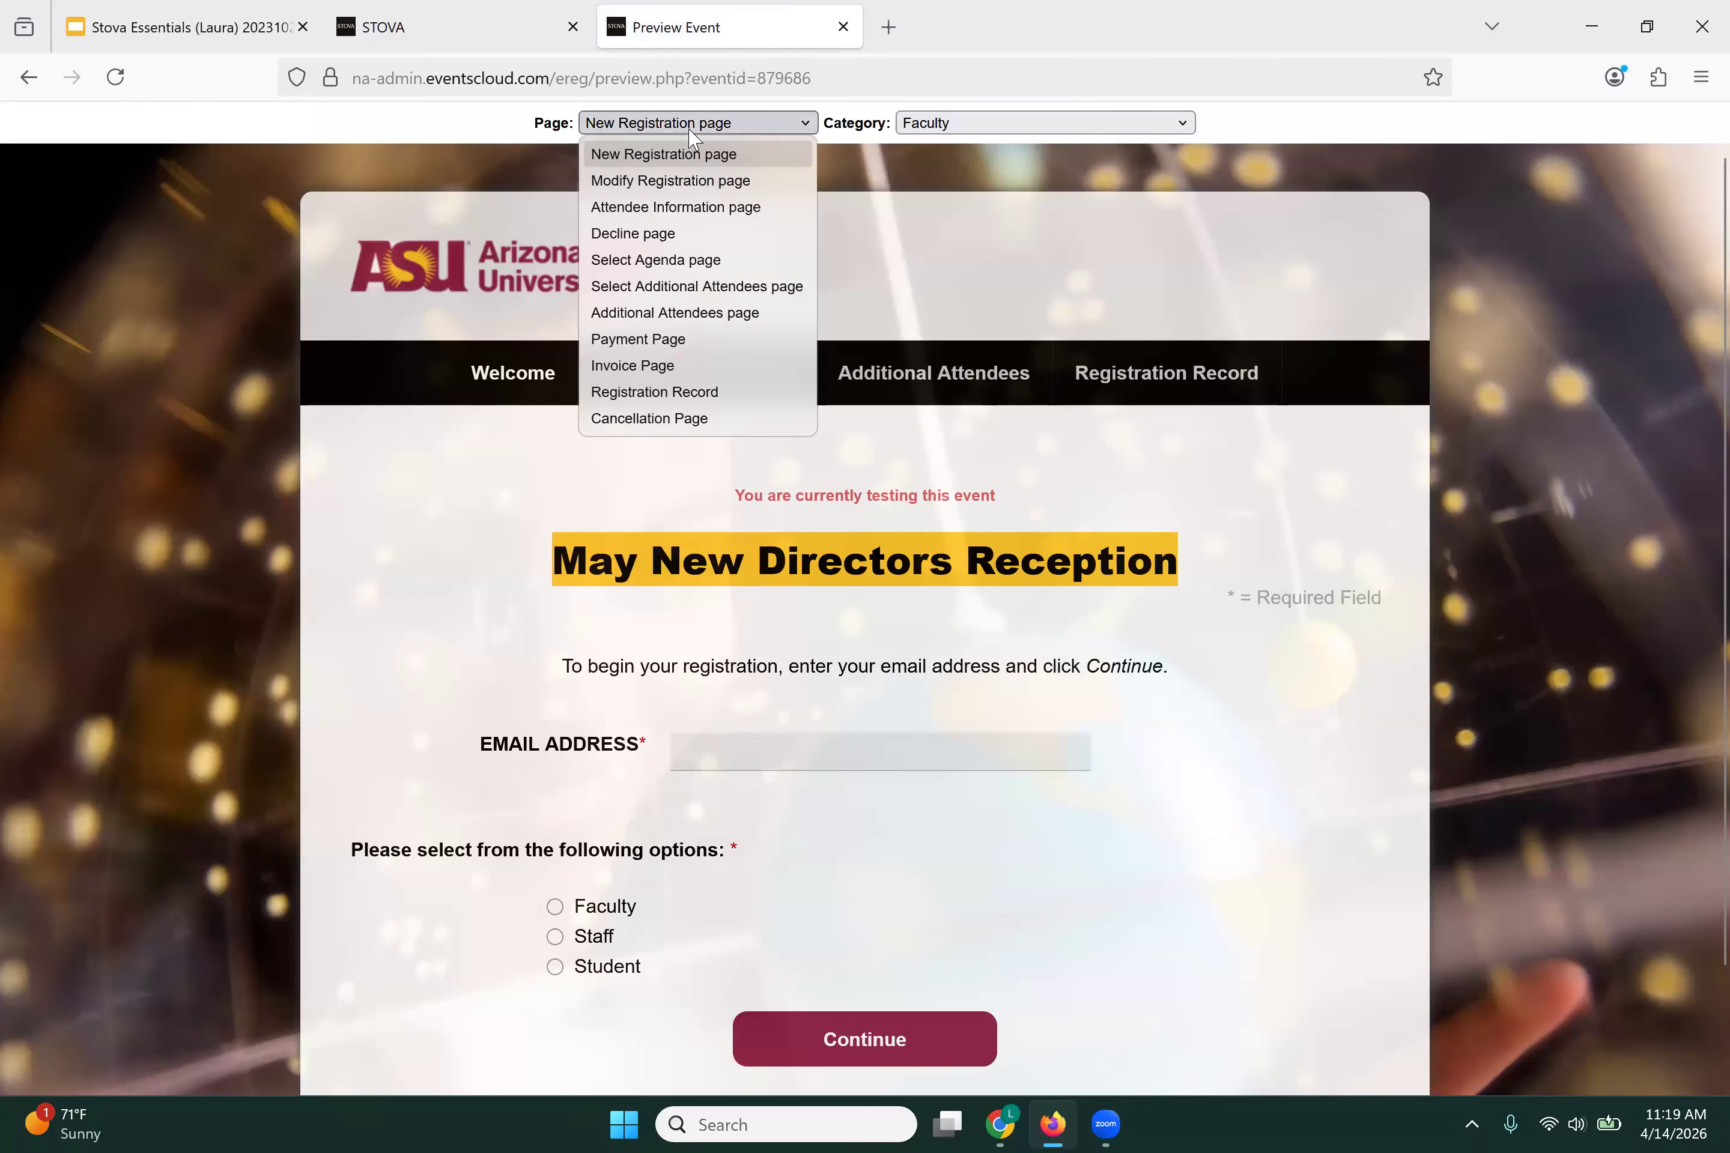
{"action": "left_click", "coordinate": [638, 260]}
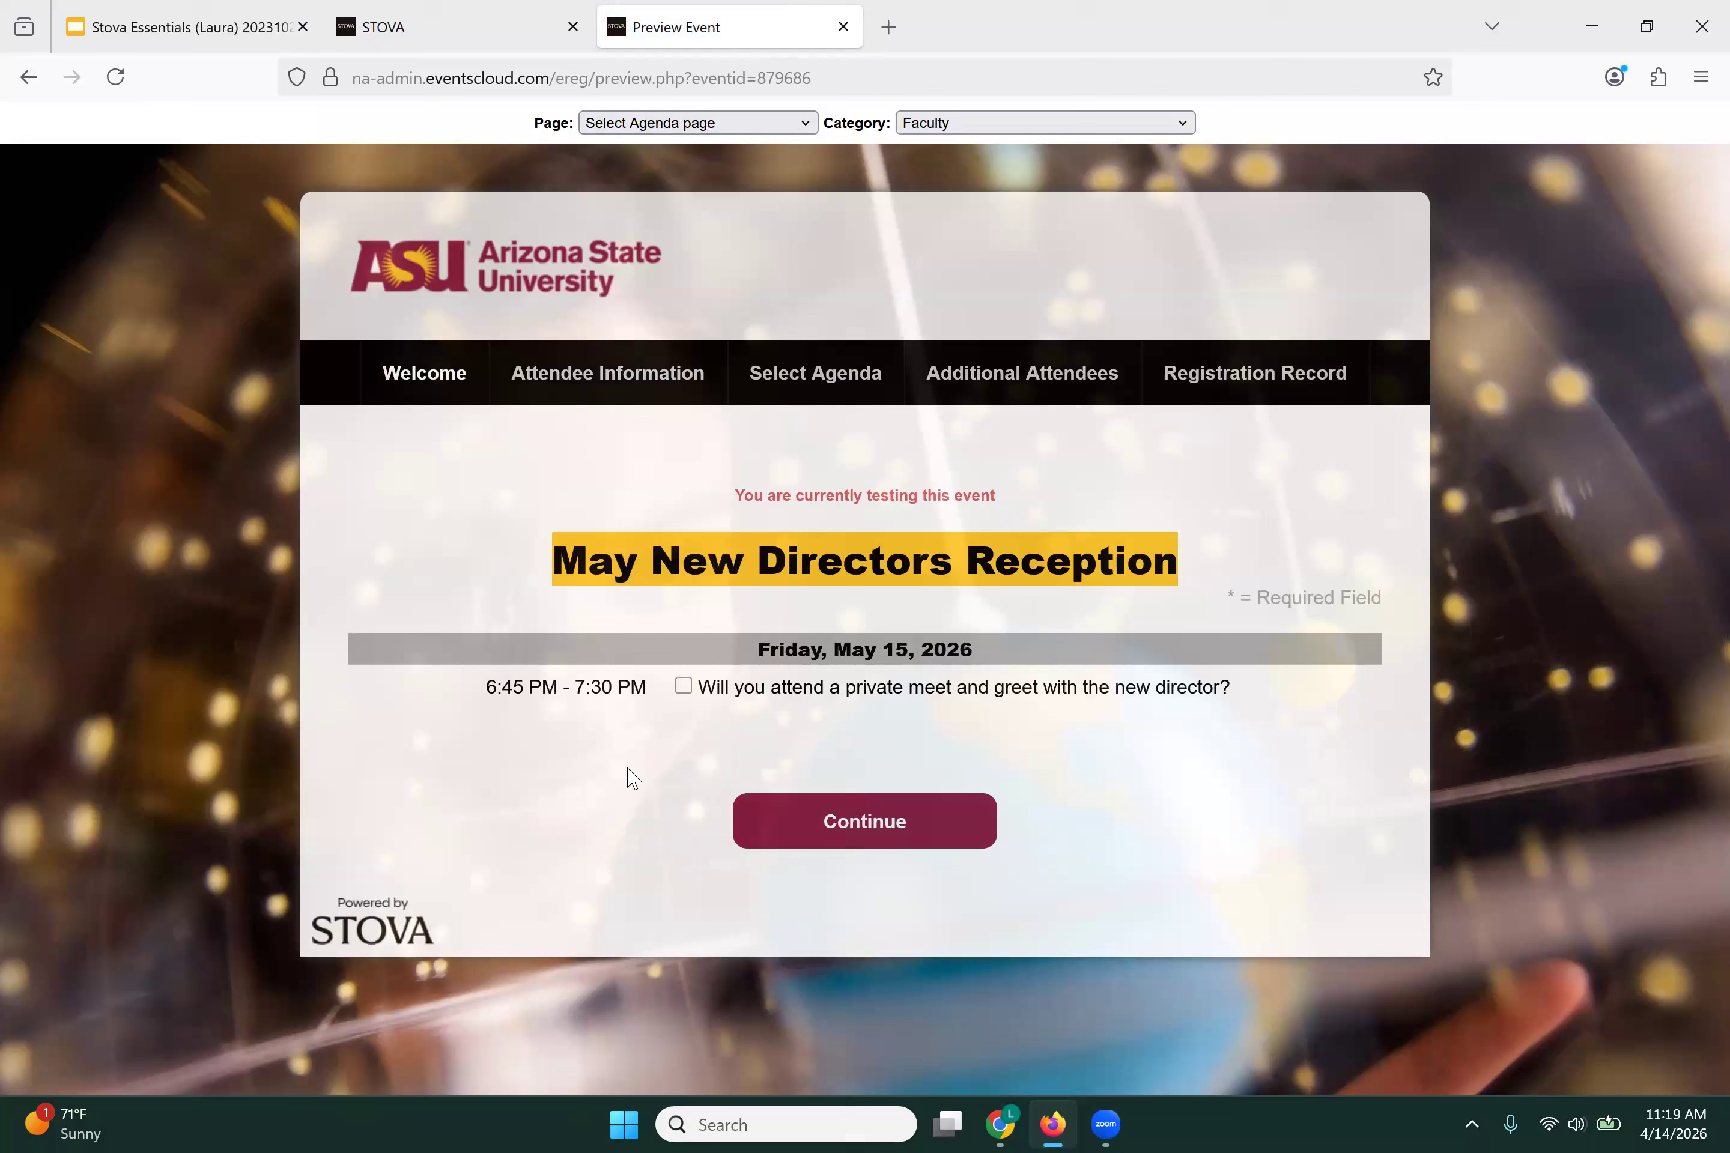
{"action": "left_click", "coordinate": [684, 686]}
{"action": "key", "text": "space"}
Step: Preview the agenda as Staff to confirm no sessions appear, then return to the agenda admin page
{"action": "left_click", "coordinate": [951, 131]}
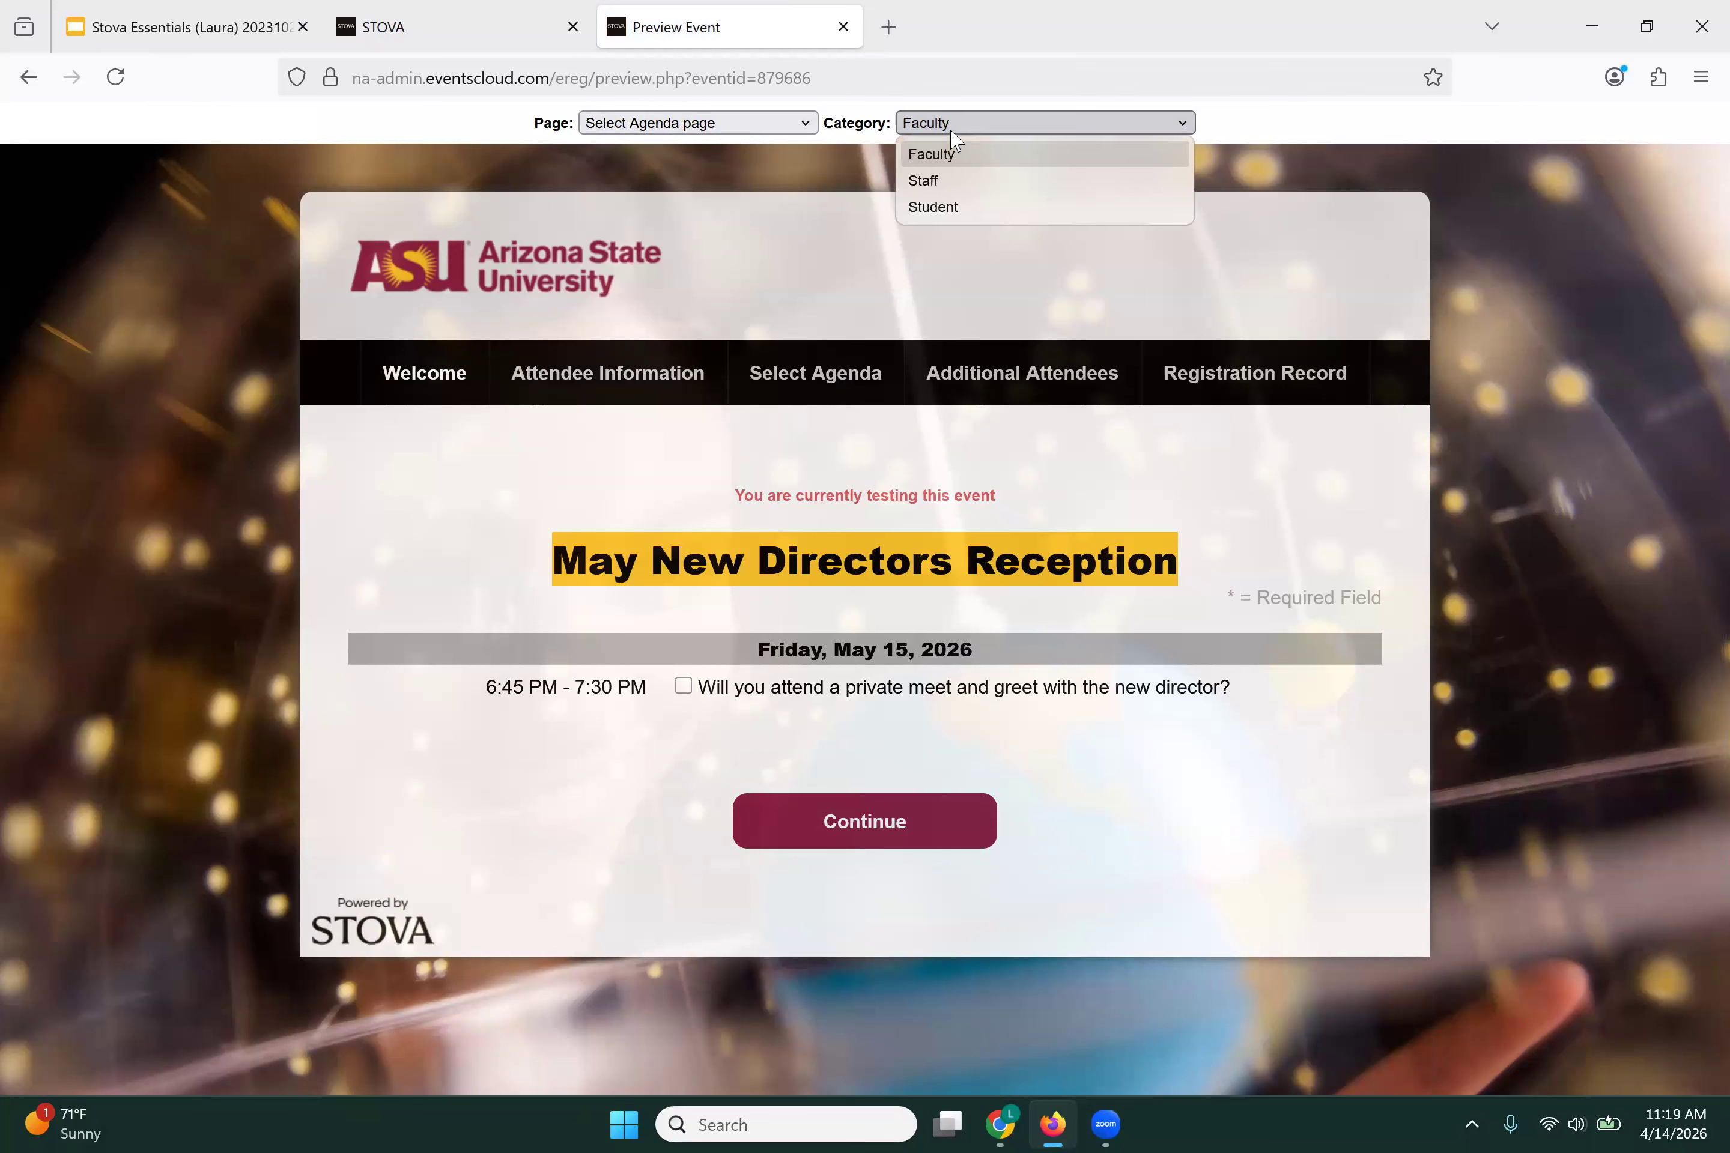
{"action": "left_click", "coordinate": [926, 181]}
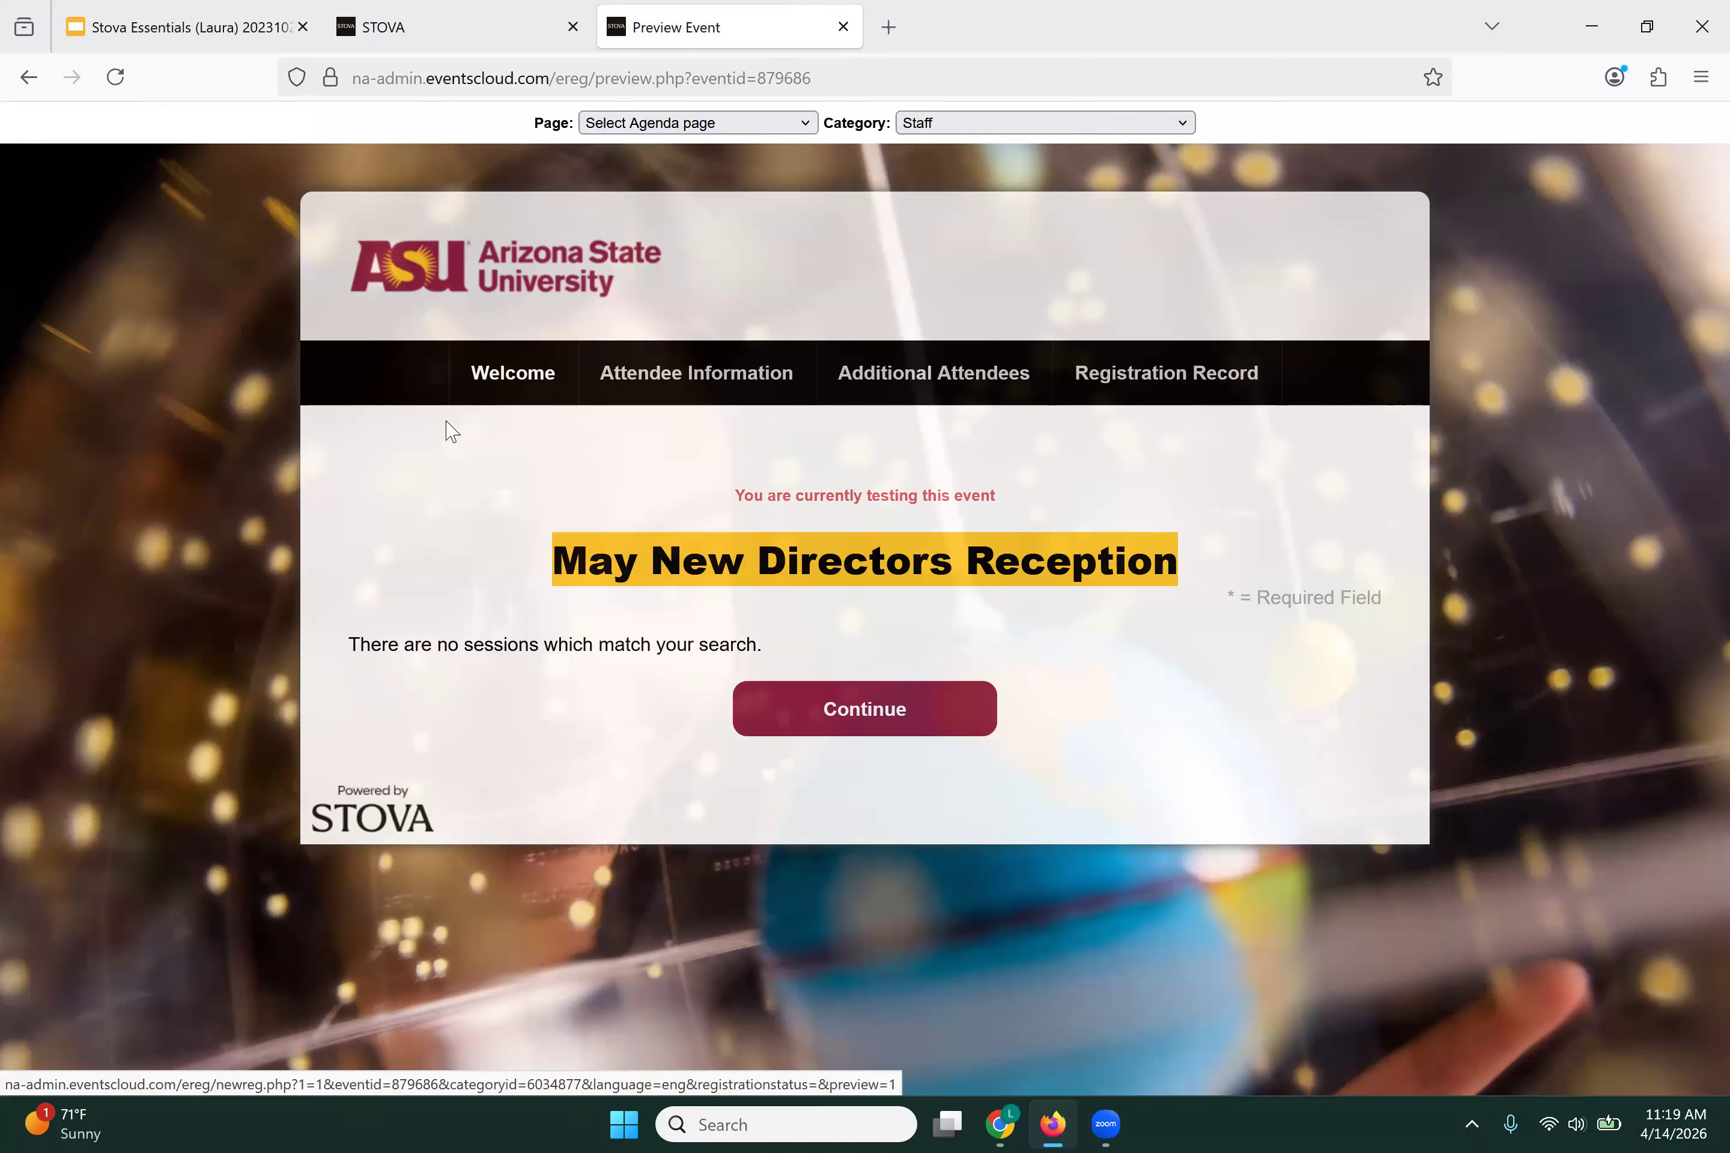
{"action": "left_click", "coordinate": [487, 30]}
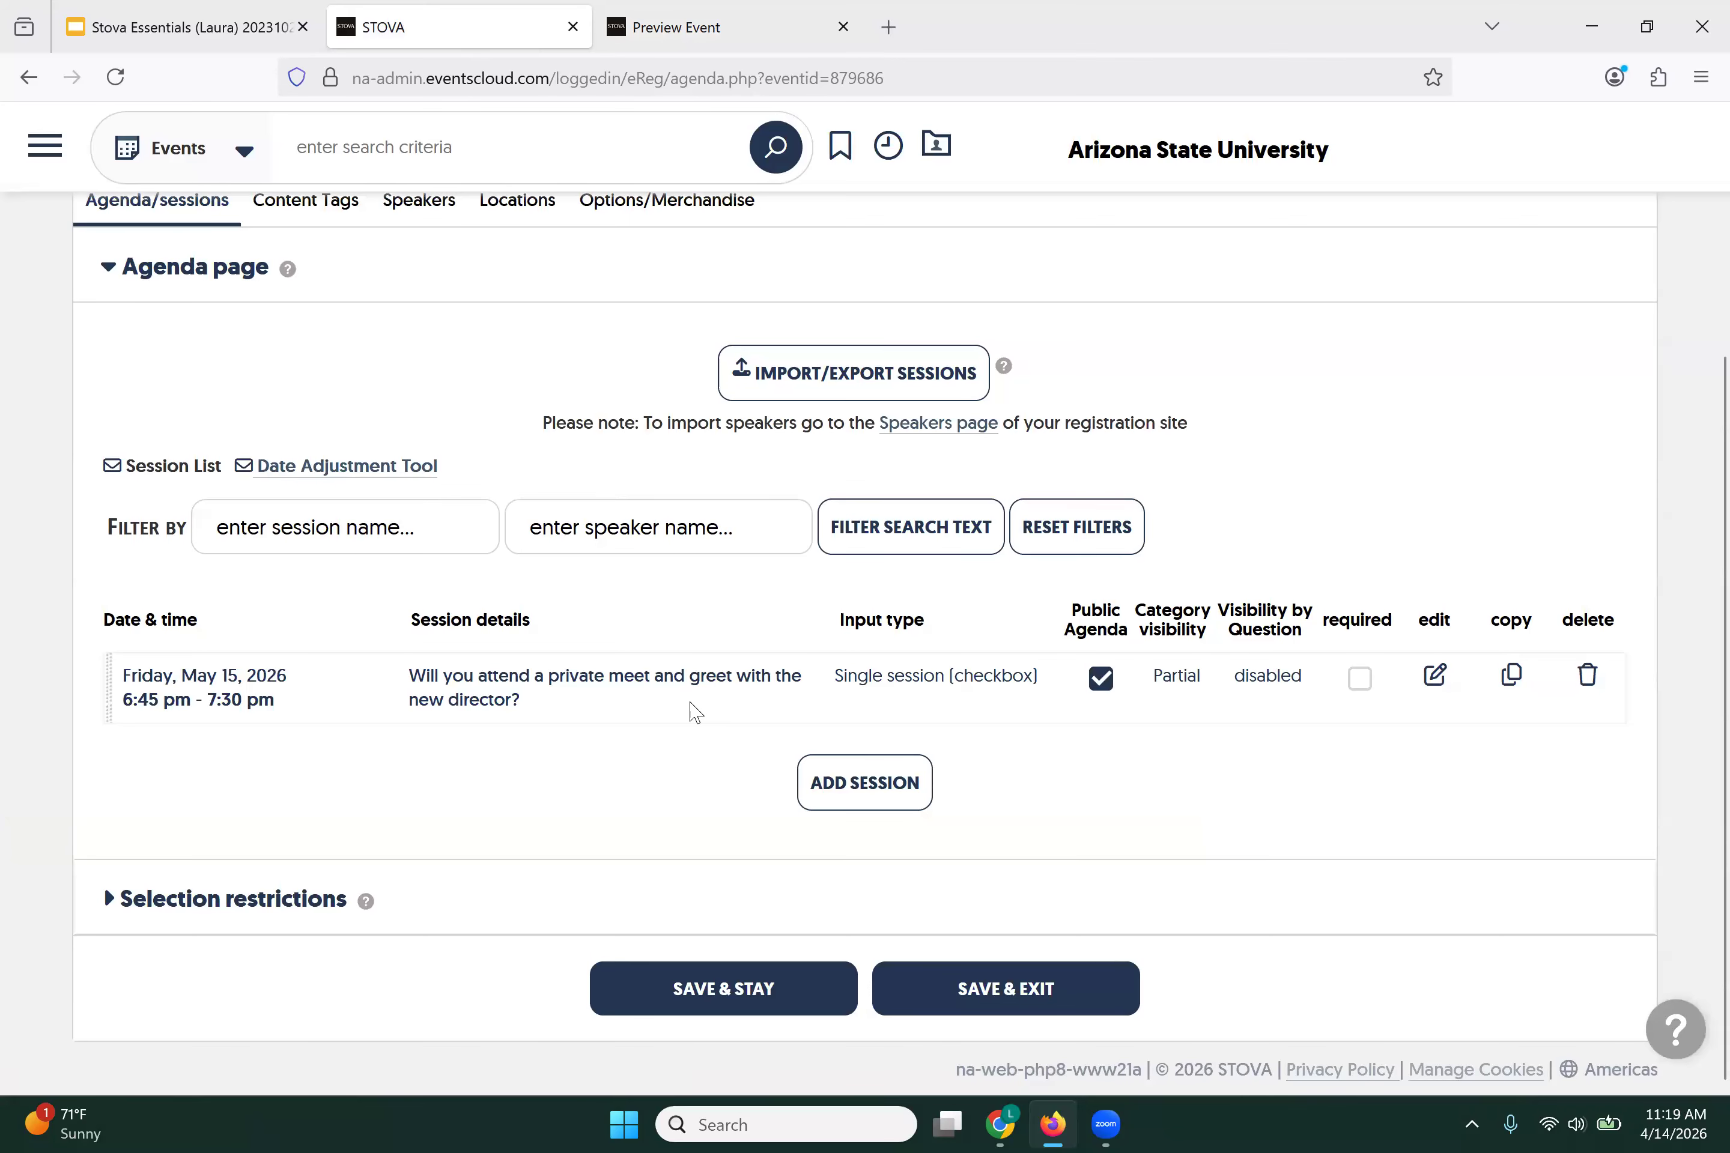
Step: Go to Registrant rules under Event Info to review the group booking permissions
{"action": "scroll", "coordinate": [498, 306], "scroll_direction": "up", "scroll_amount": 4}
{"action": "scroll", "coordinate": [513, 305], "scroll_direction": "down", "scroll_amount": 2}
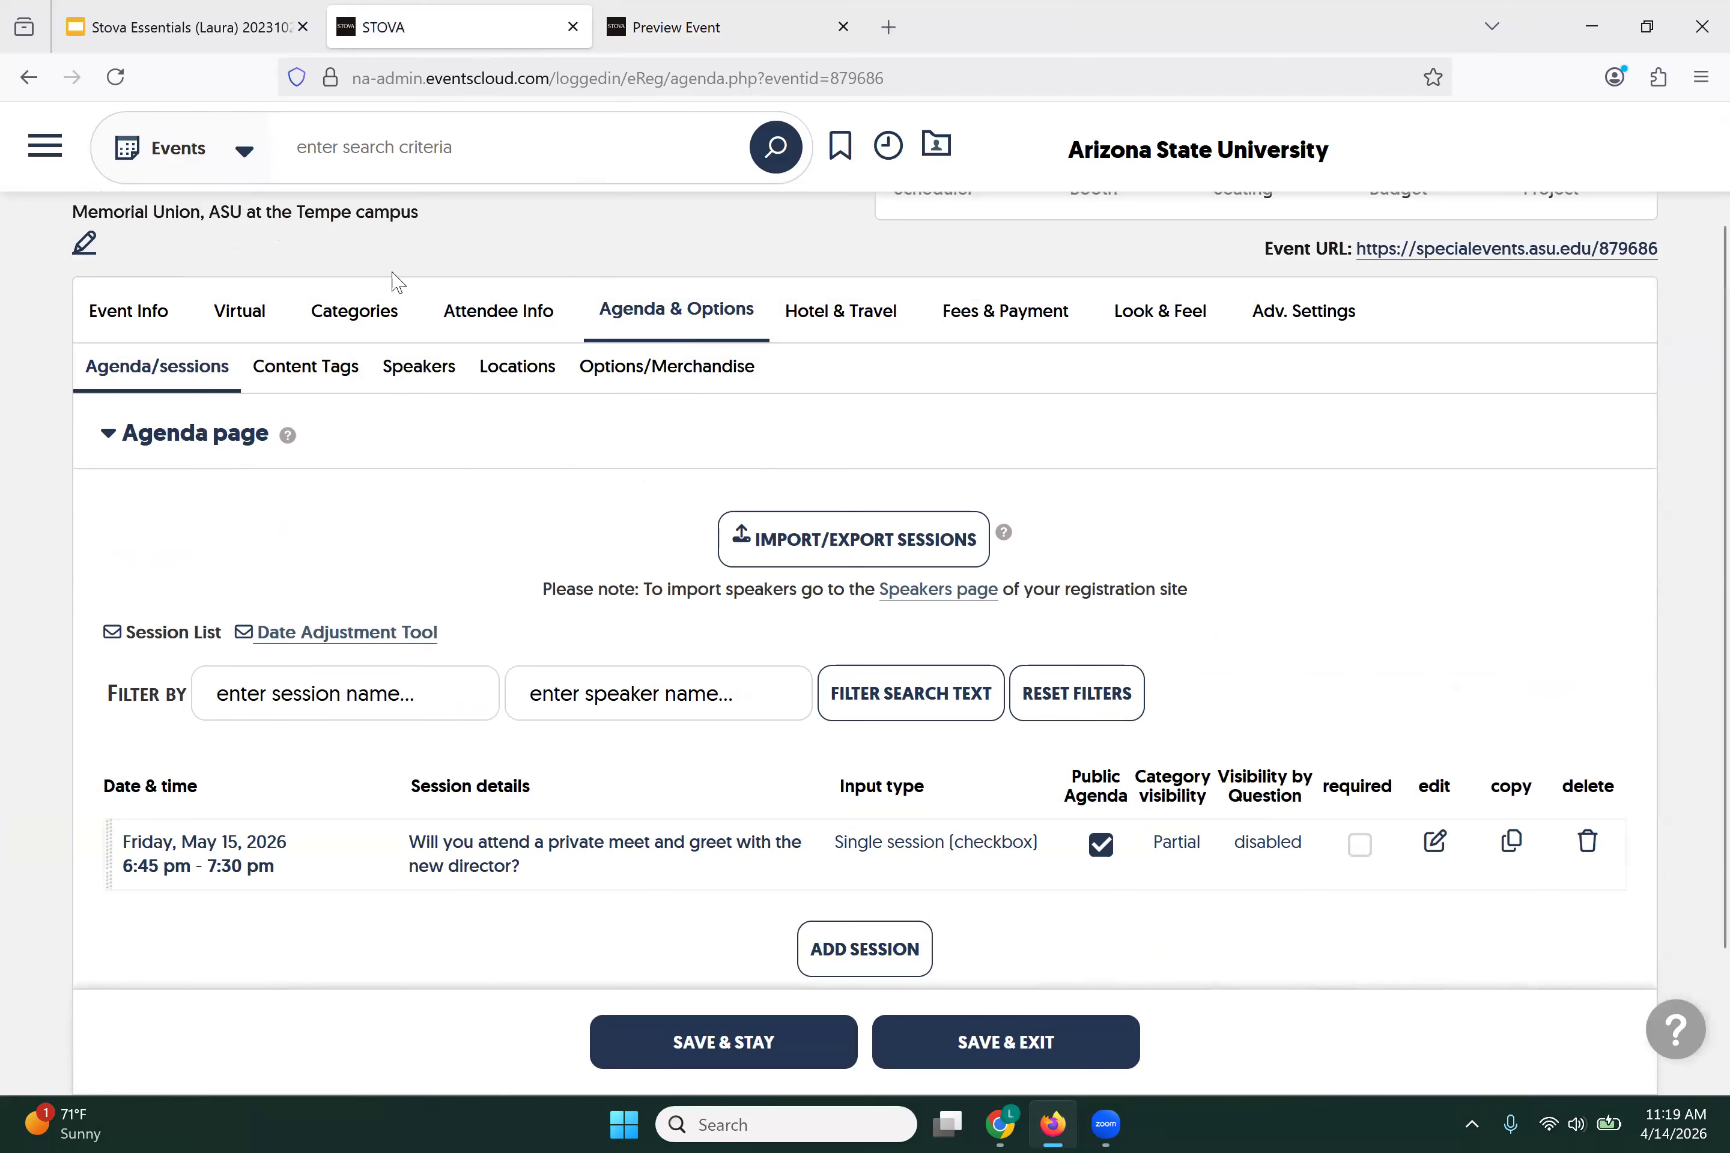
{"action": "mouse_move", "coordinate": [131, 322]}
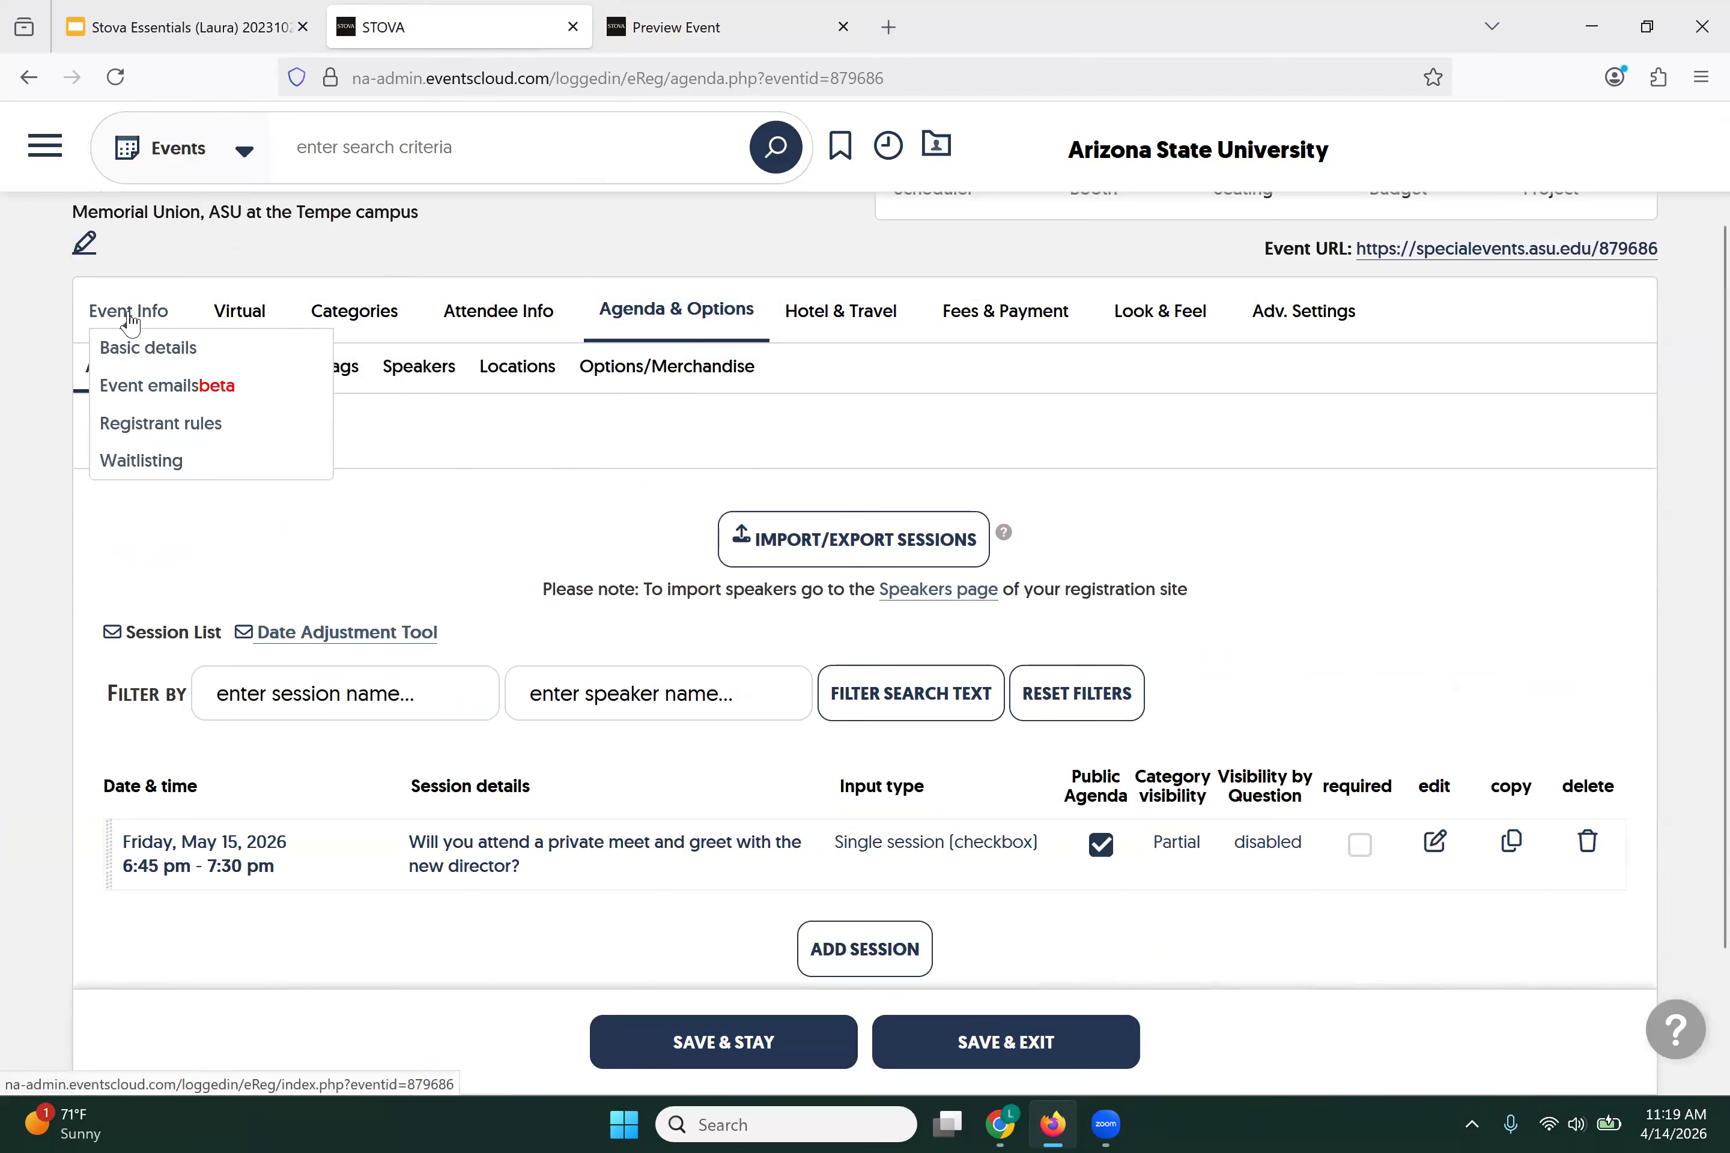
{"action": "left_click", "coordinate": [147, 431]}
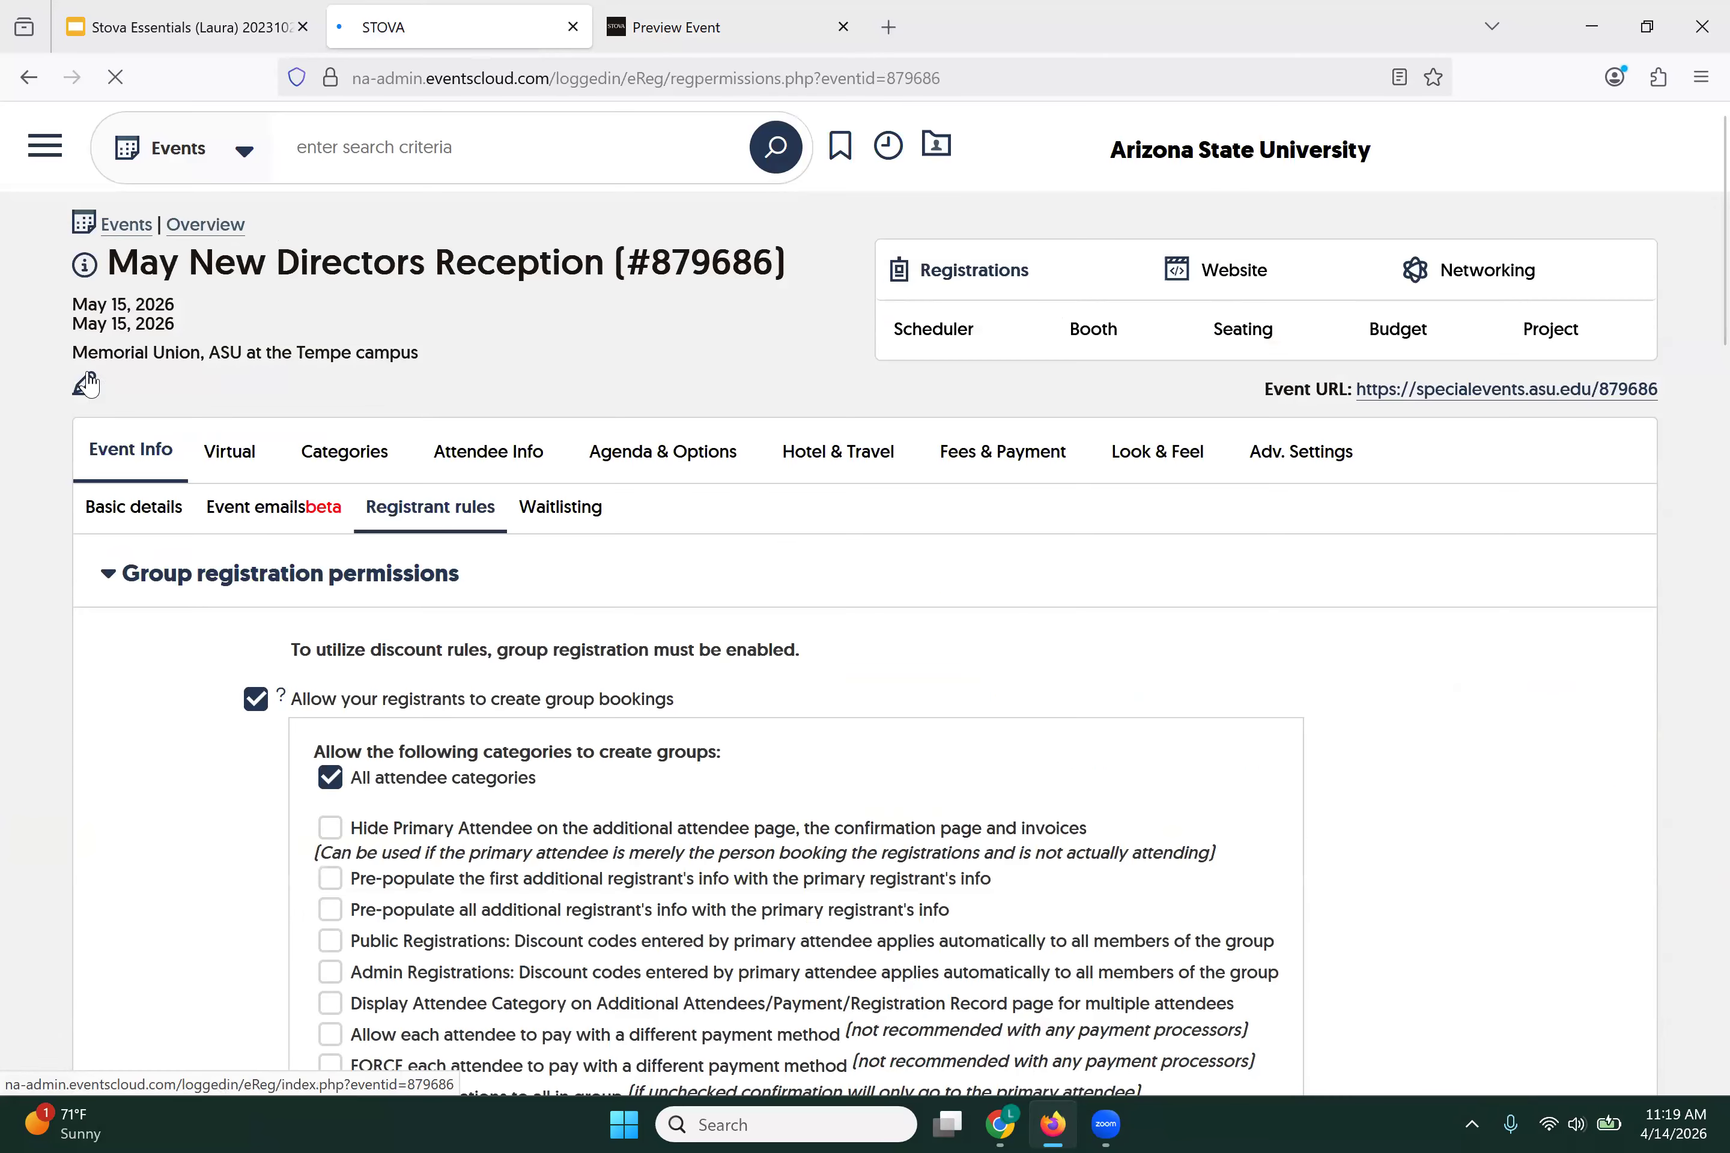
{"action": "scroll", "coordinate": [90, 384], "scroll_direction": "down", "scroll_amount": 4}
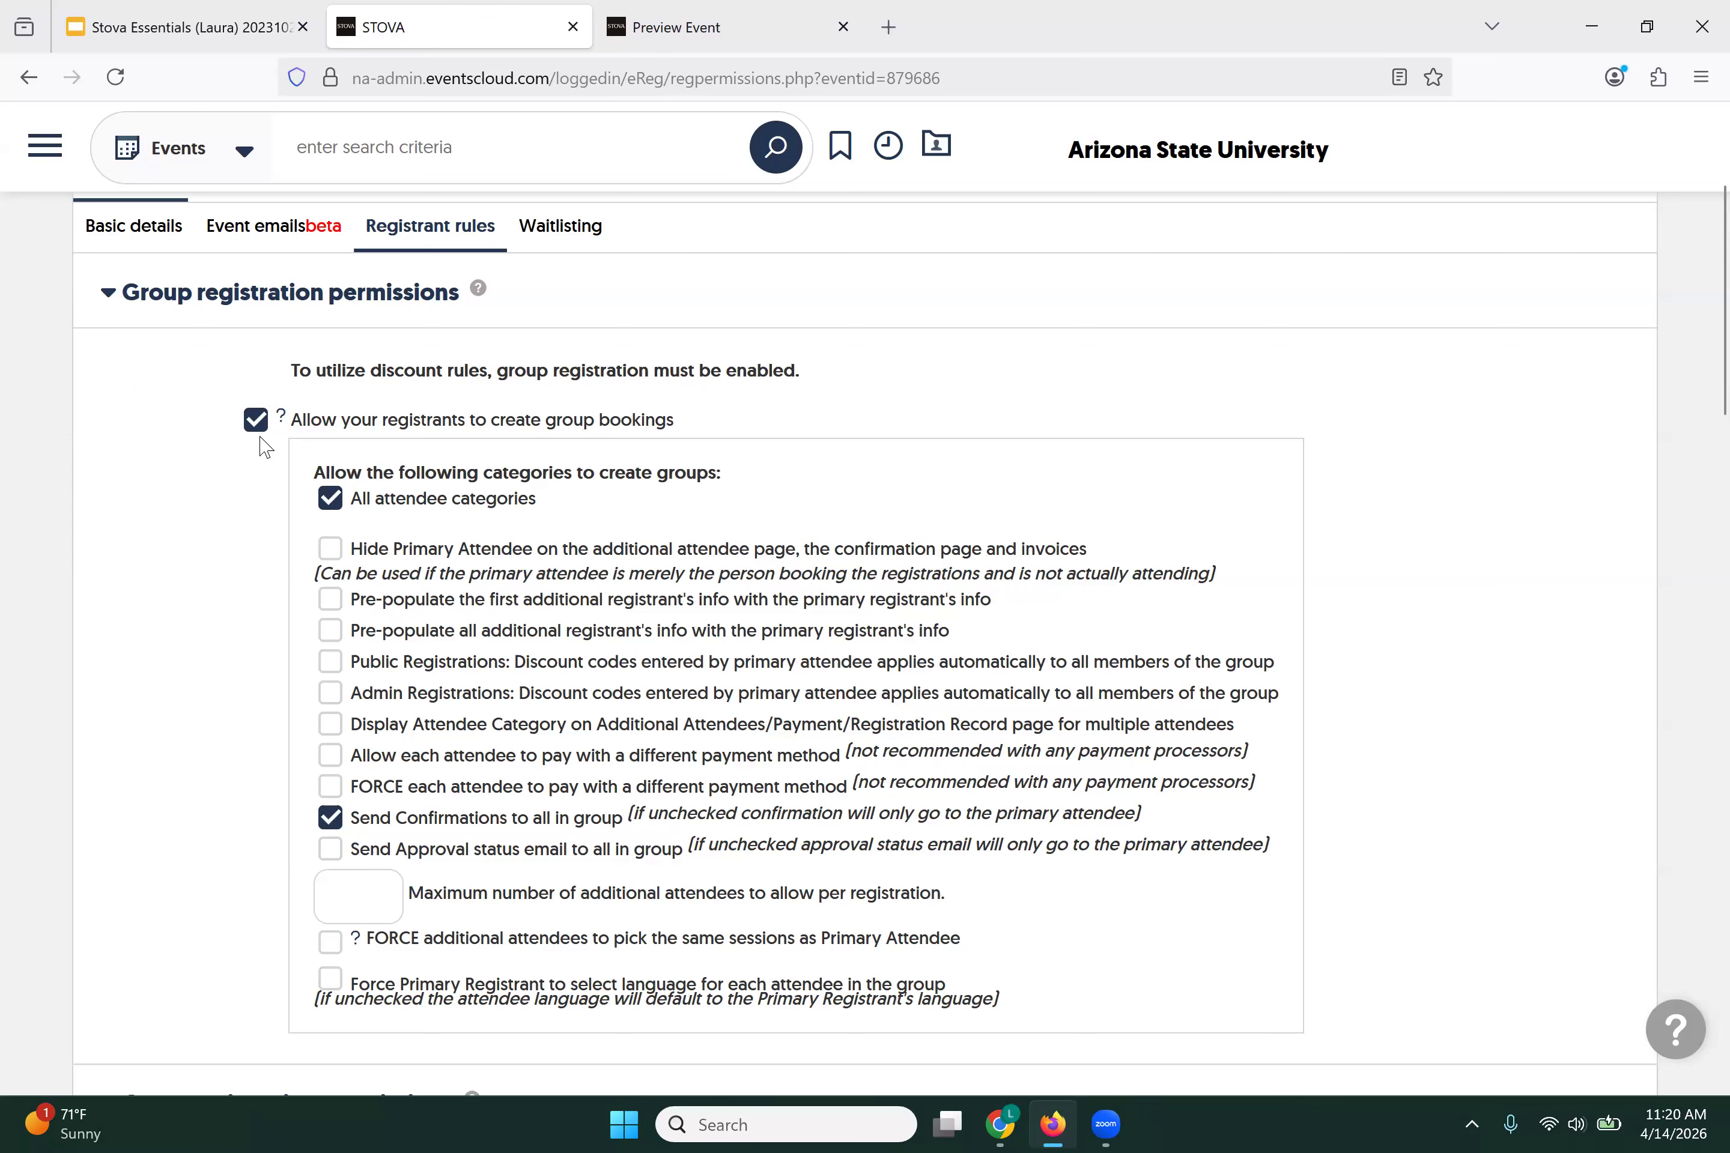
Step: Allow group bookings only for Faculty and Staff, with a maximum of 1 additional attendee
{"action": "left_click", "coordinate": [330, 500]}
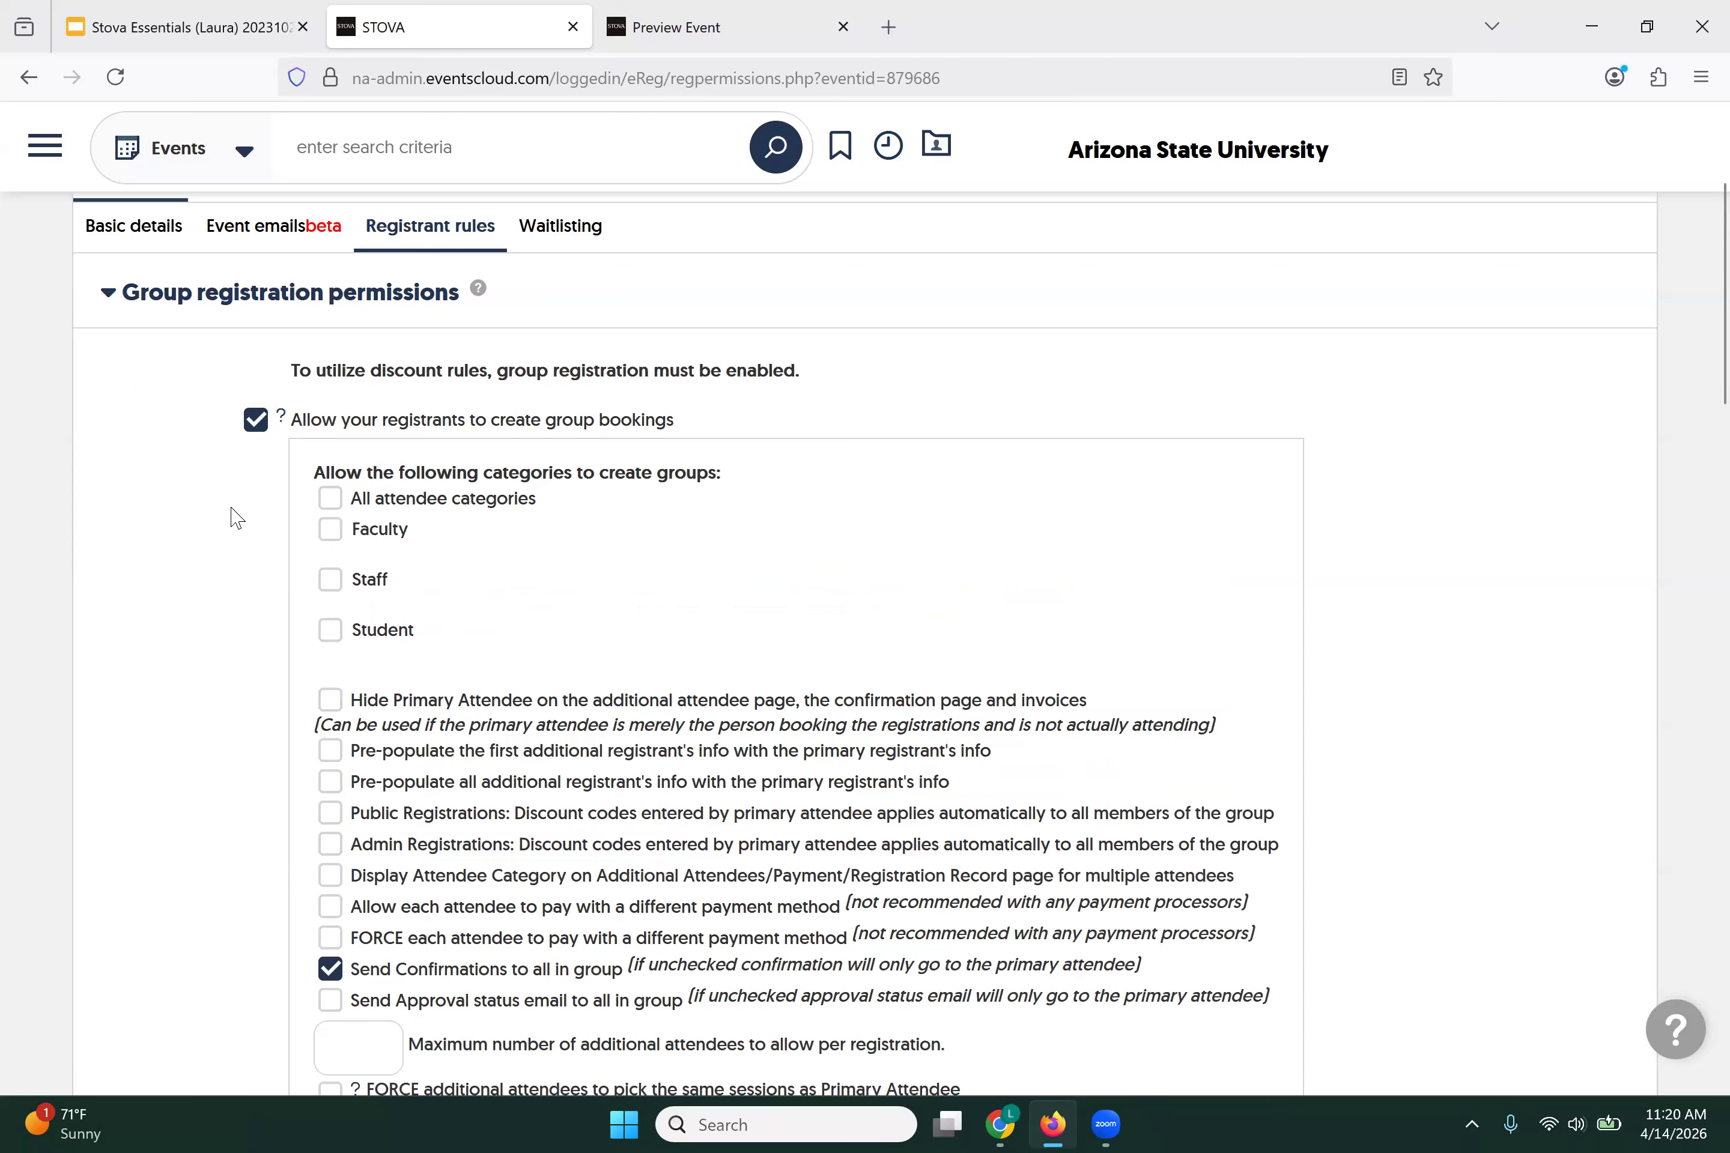
{"action": "scroll", "coordinate": [237, 518], "scroll_direction": "down", "scroll_amount": 2}
{"action": "left_click", "coordinate": [333, 400]}
{"action": "left_click", "coordinate": [333, 445]}
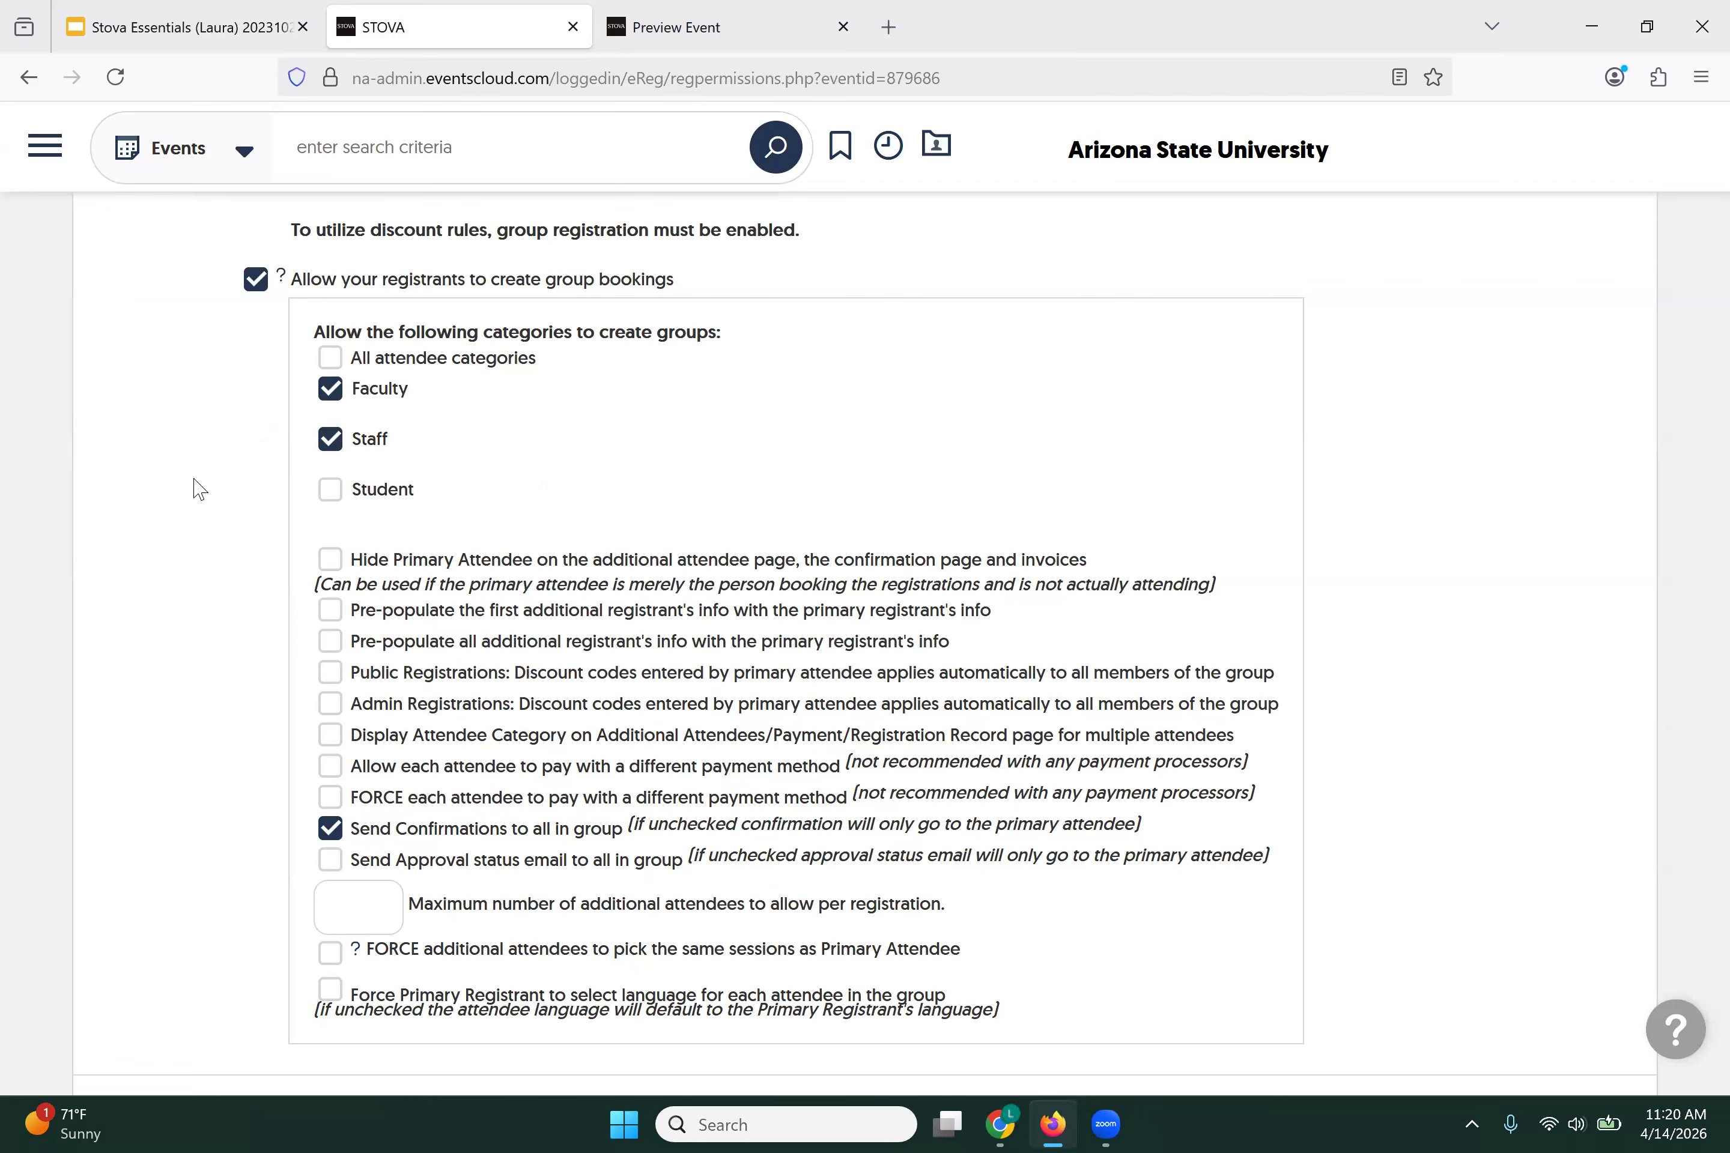
{"action": "scroll", "coordinate": [200, 487], "scroll_direction": "down", "scroll_amount": 2}
{"action": "scroll", "coordinate": [199, 486], "scroll_direction": "up", "scroll_amount": 2}
{"action": "scroll", "coordinate": [197, 483], "scroll_direction": "down", "scroll_amount": 2}
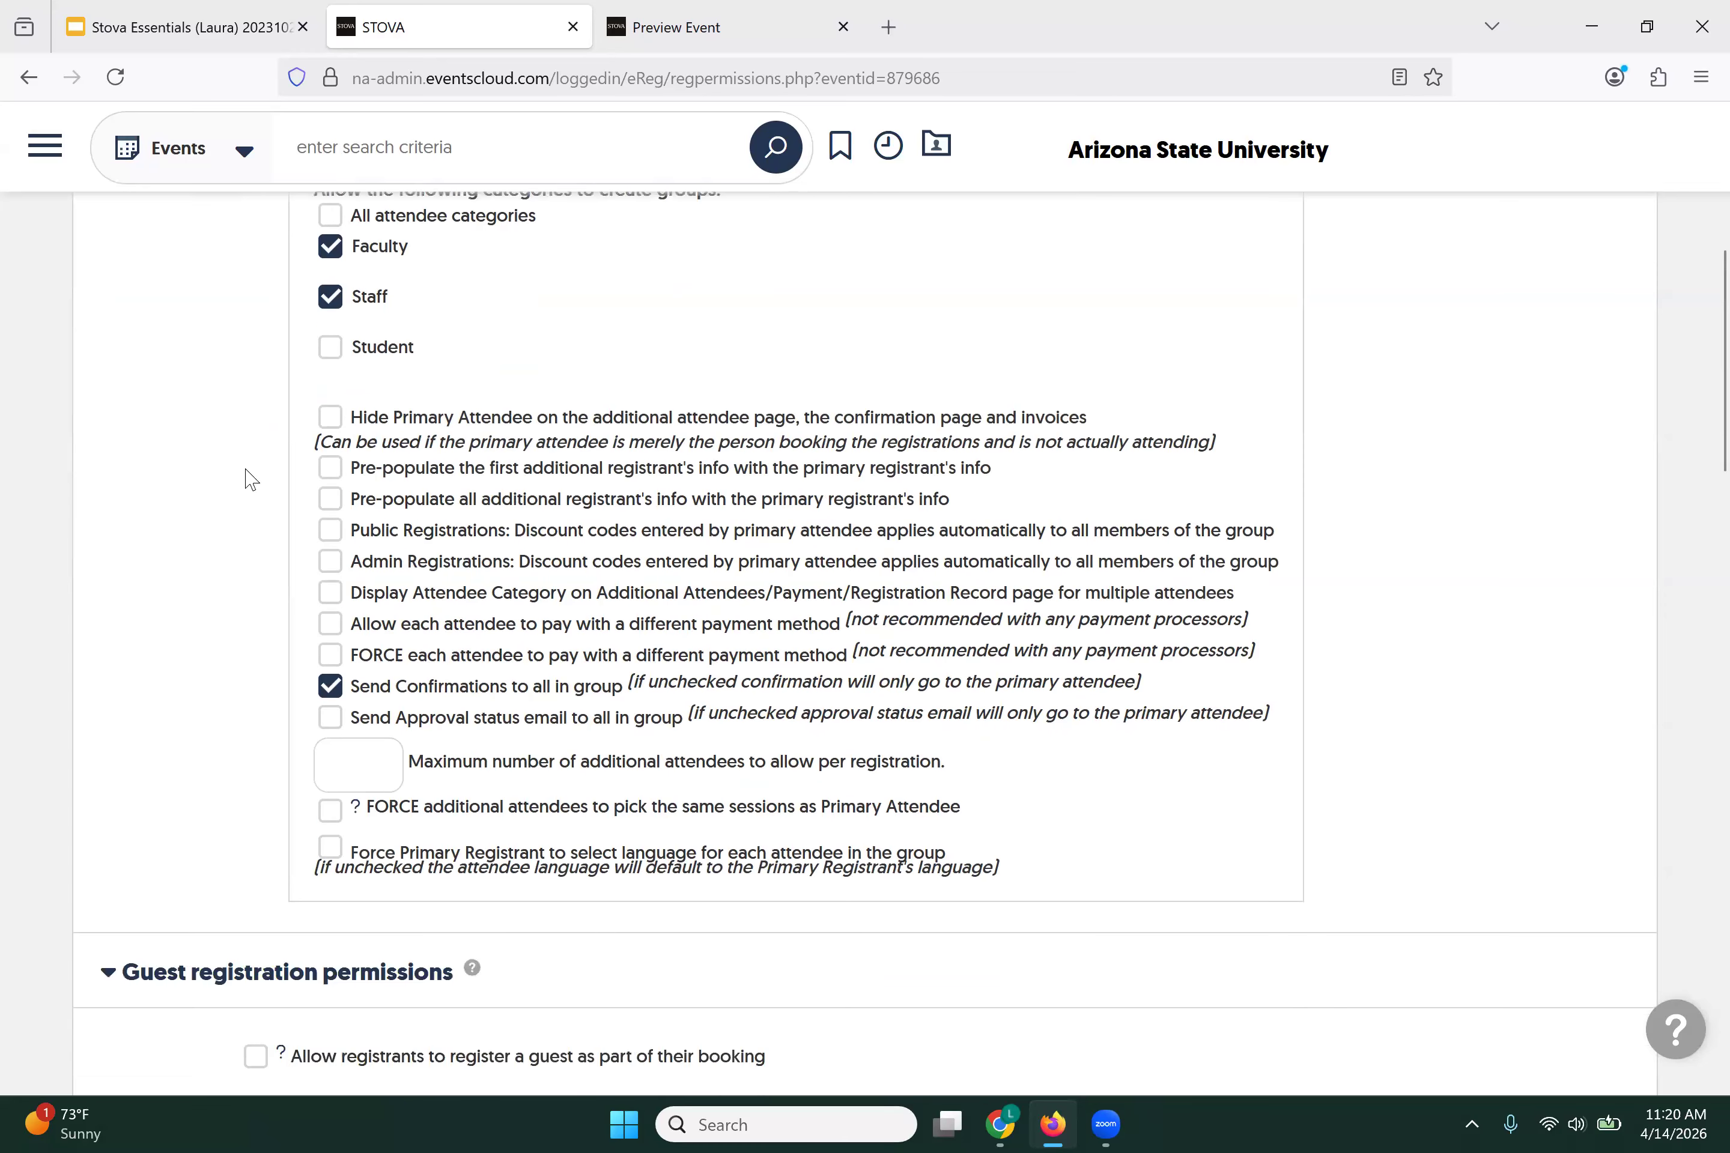
{"action": "scroll", "coordinate": [208, 555], "scroll_direction": "down", "scroll_amount": 2}
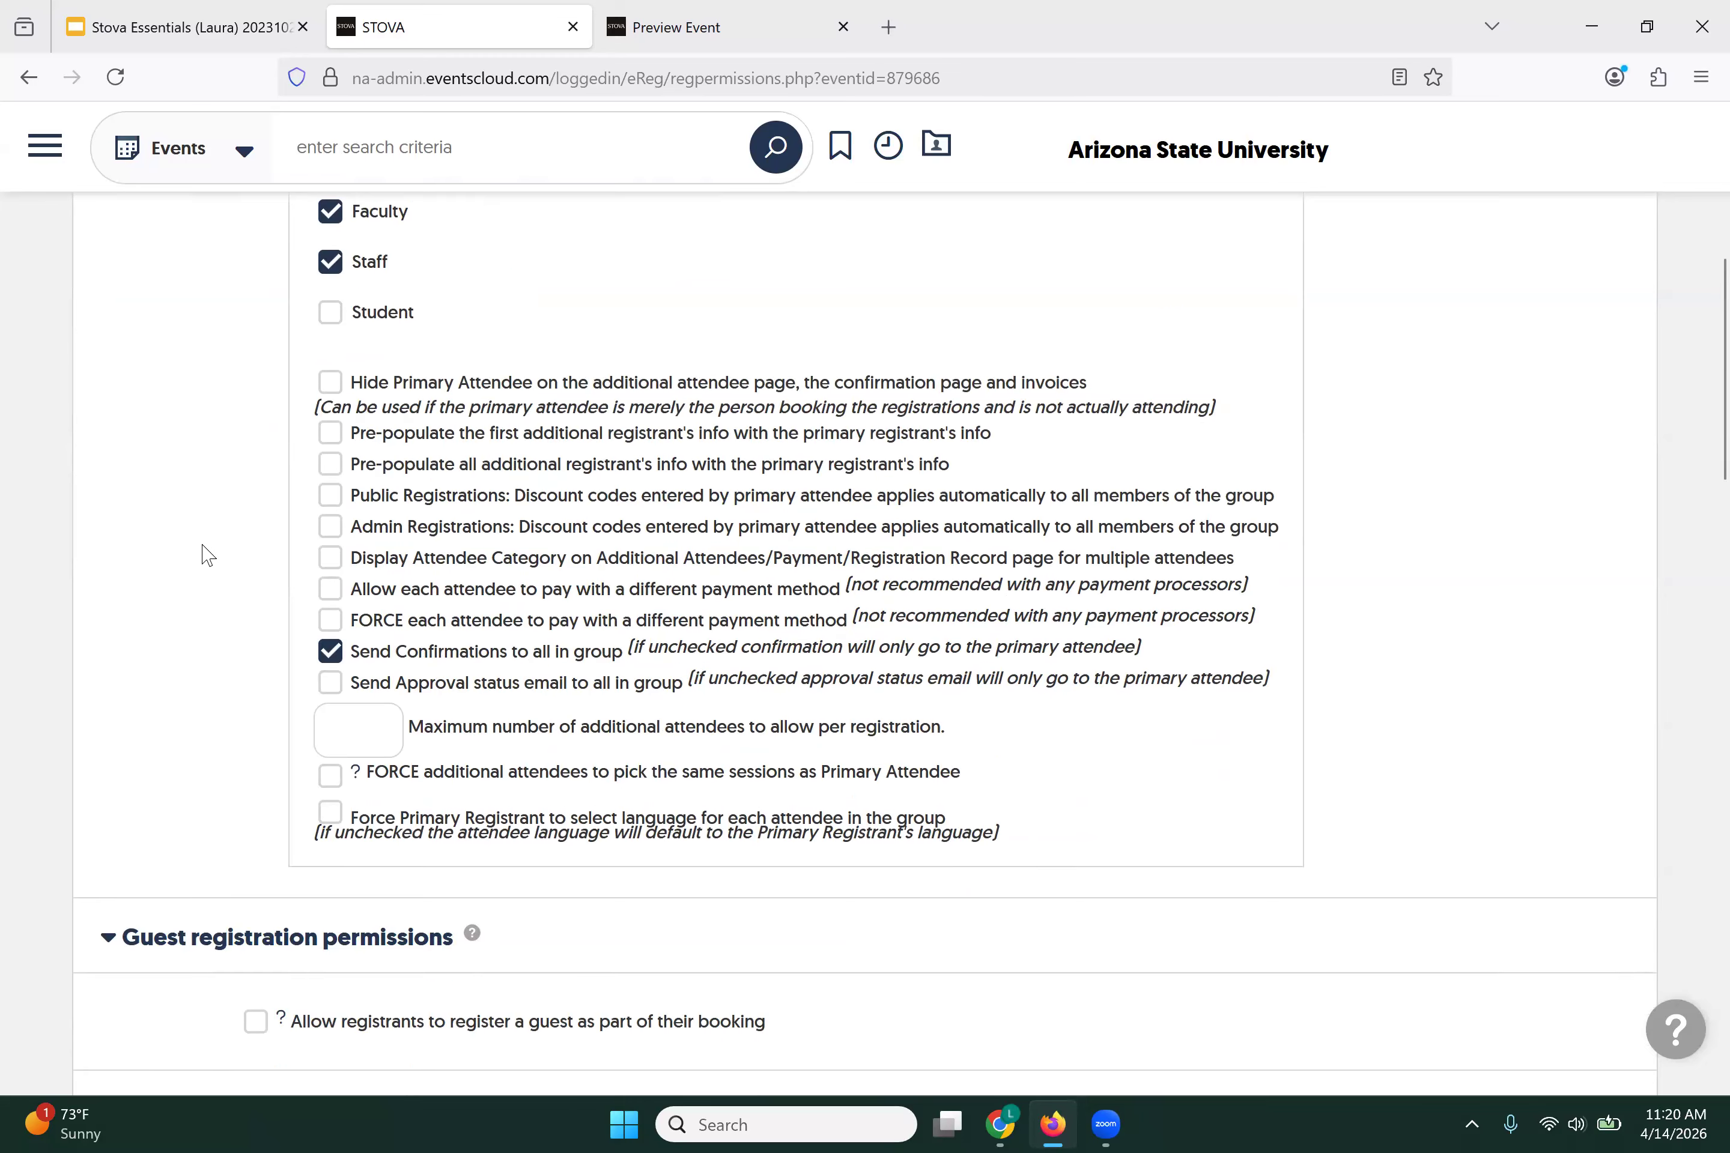
{"action": "scroll", "coordinate": [208, 554], "scroll_direction": "down", "scroll_amount": 2}
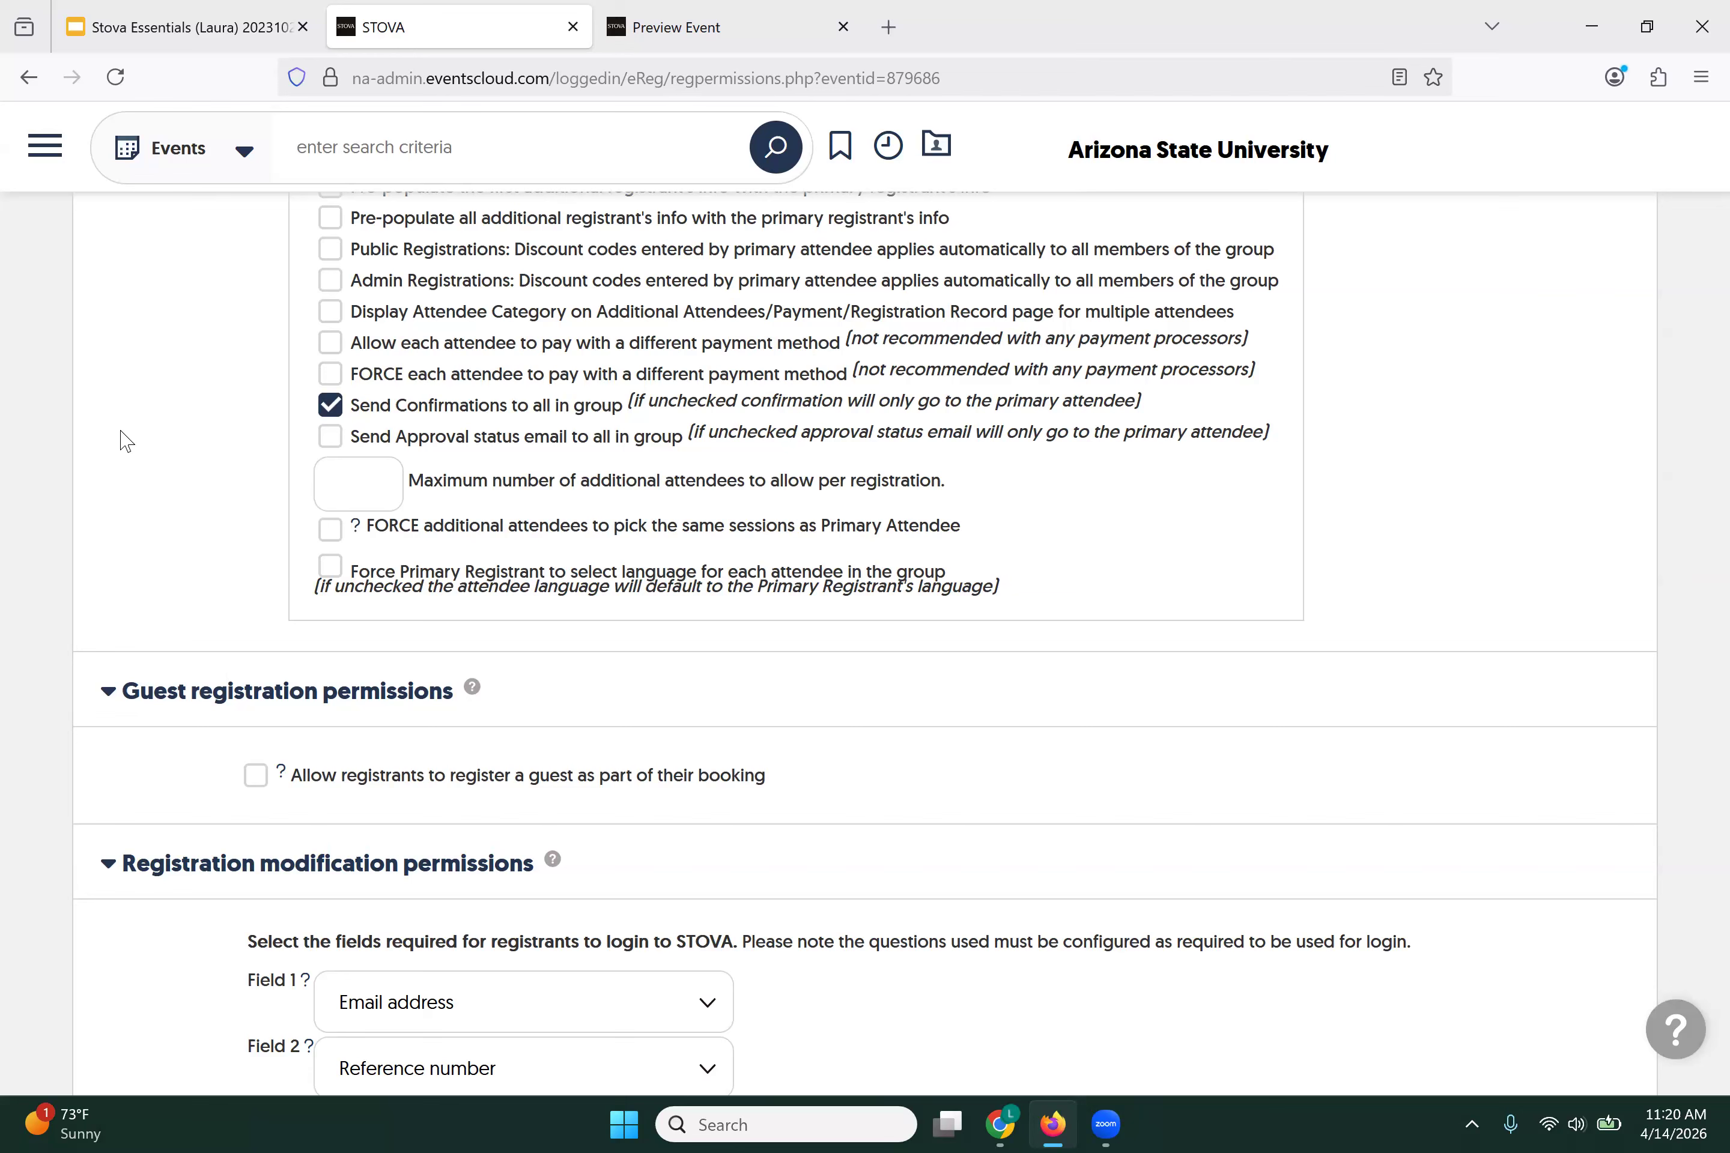
{"action": "type", "text": "1"}
{"action": "scroll", "coordinate": [123, 450], "scroll_direction": "down", "scroll_amount": 3}
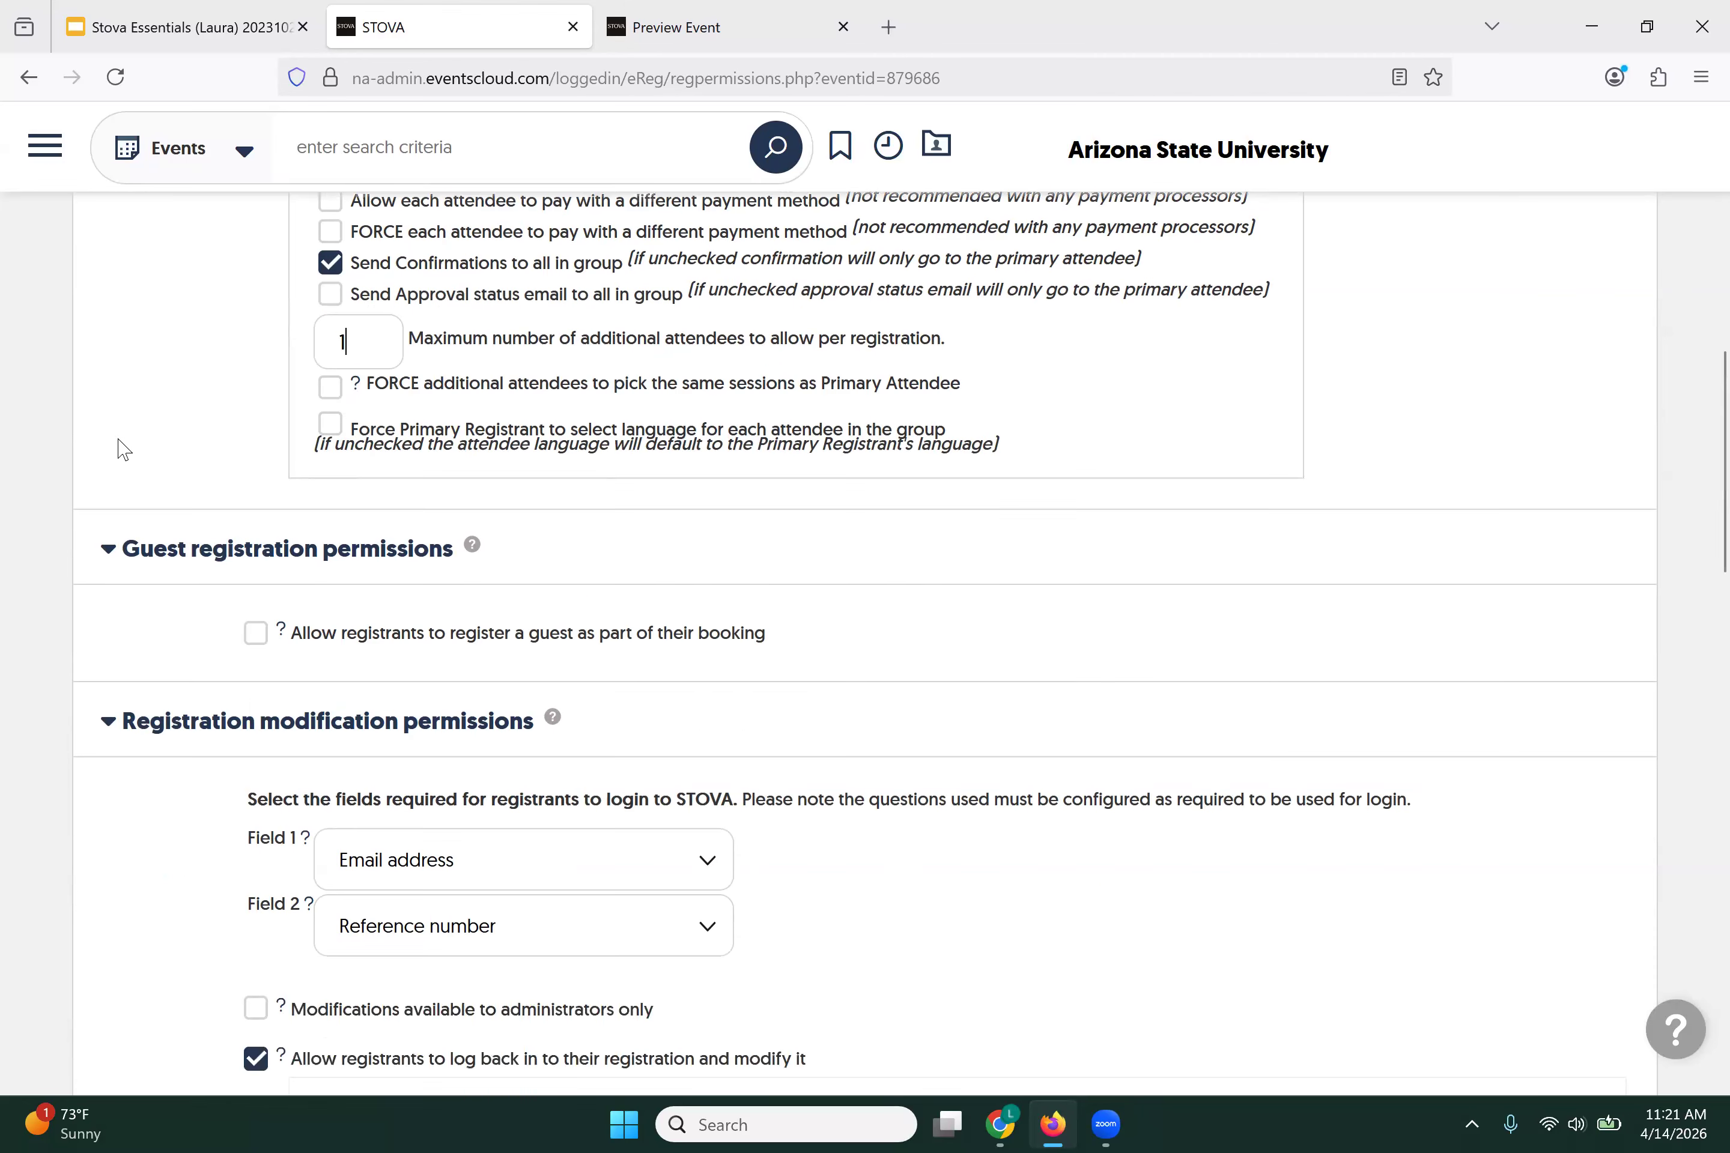
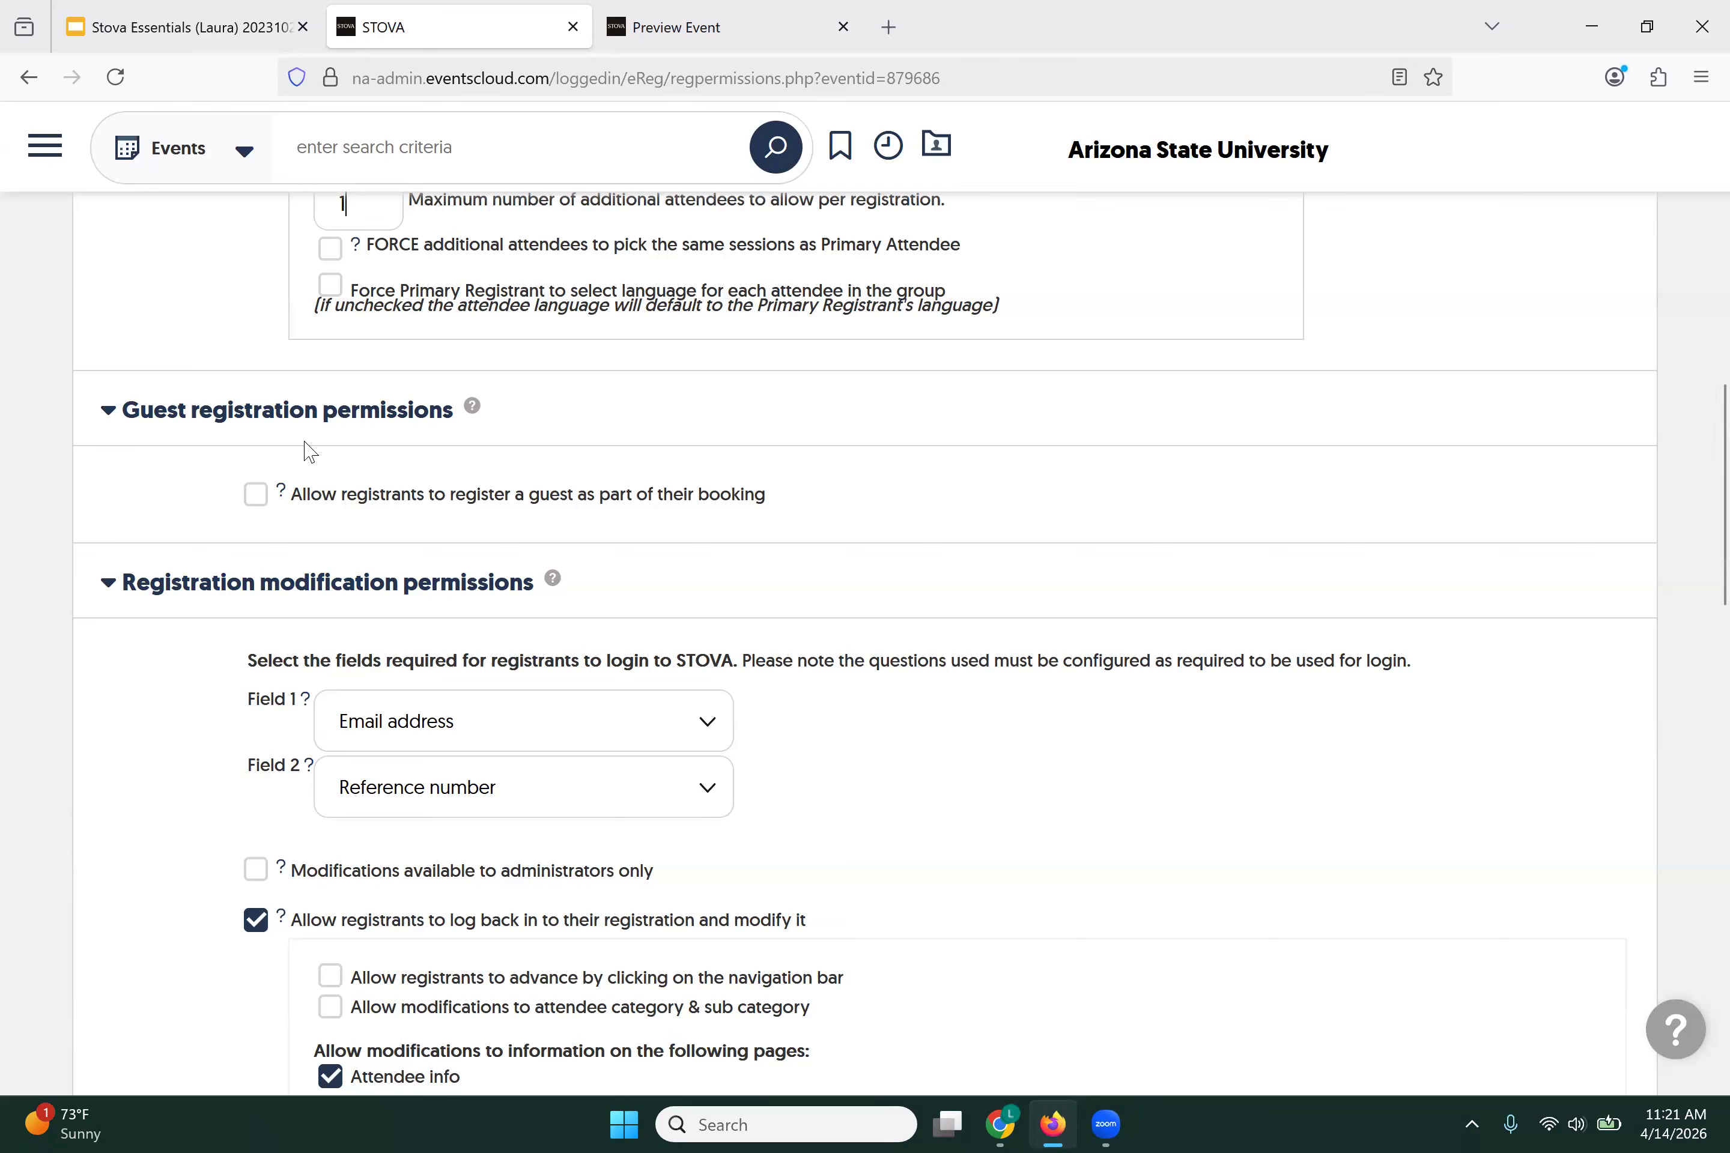
Step: Add Agenda to the pages registrants may modify when they log back in
{"action": "scroll", "coordinate": [190, 545], "scroll_direction": "down", "scroll_amount": 4}
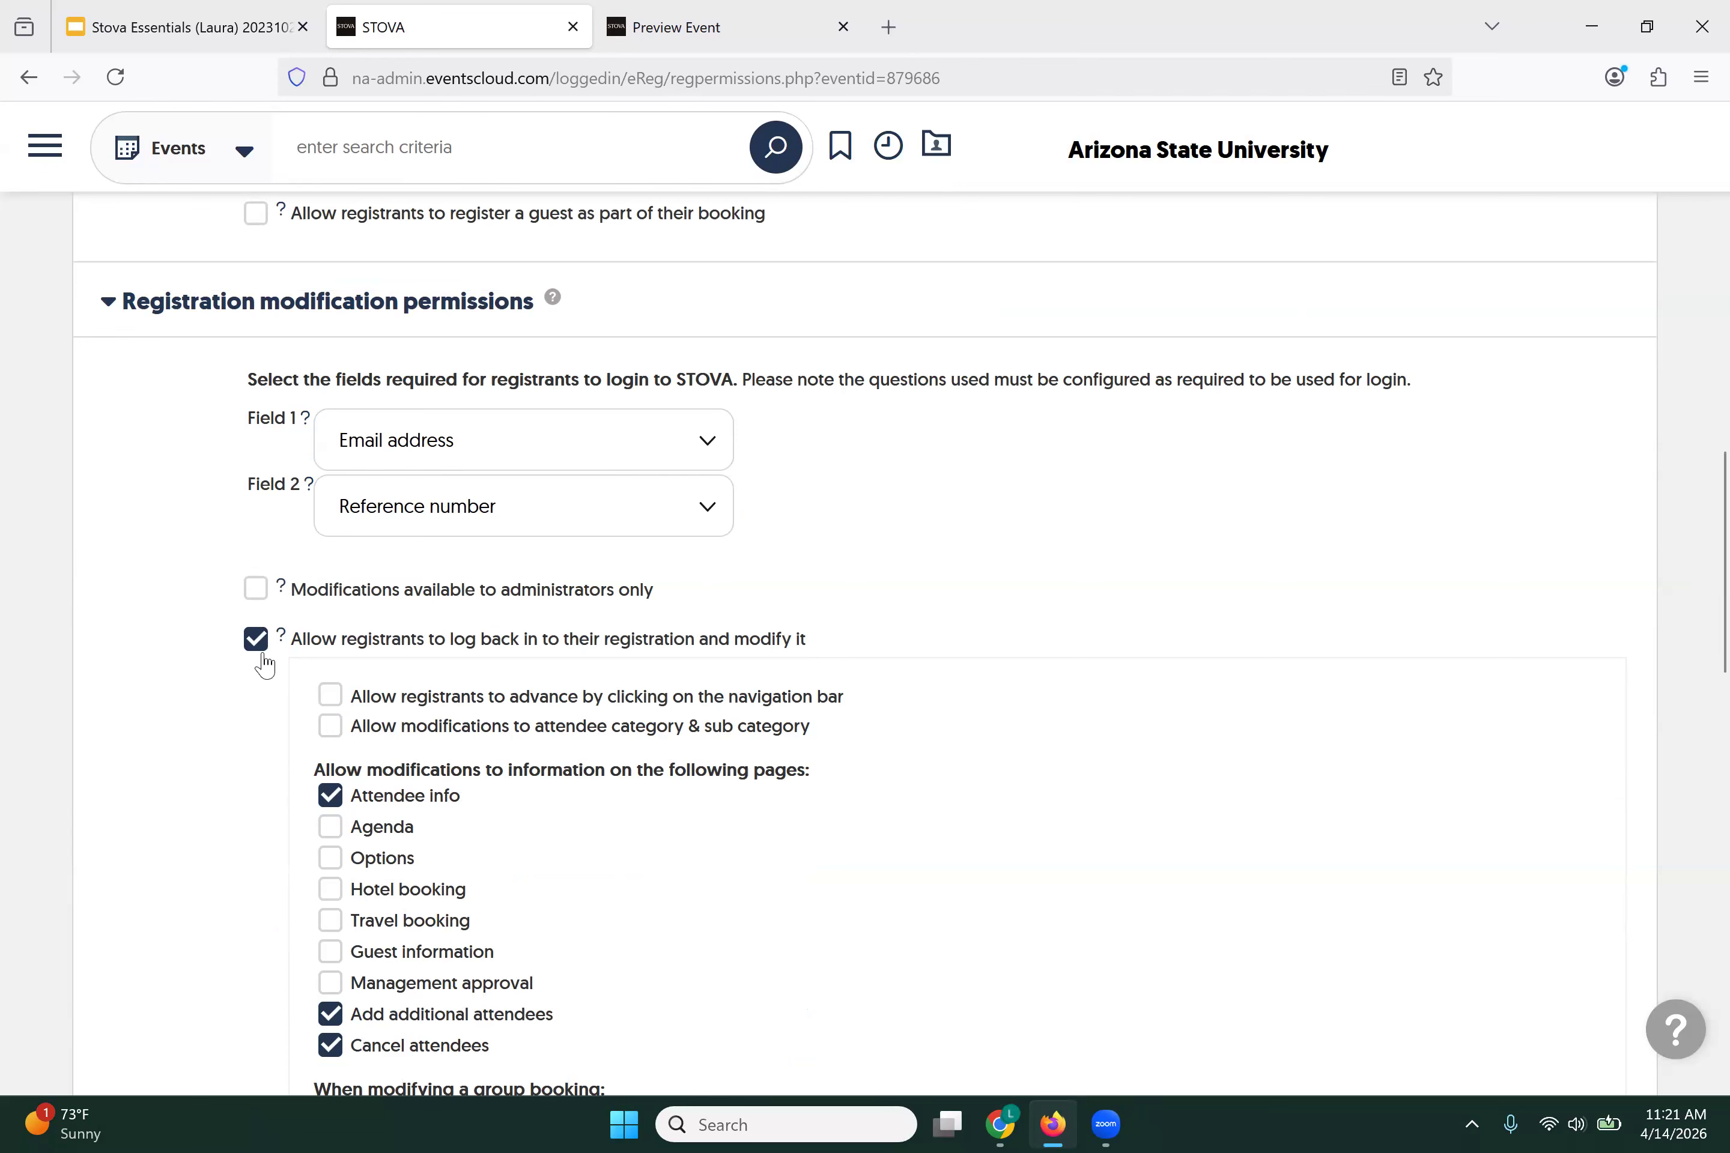
{"action": "scroll", "coordinate": [187, 662], "scroll_direction": "down", "scroll_amount": 4}
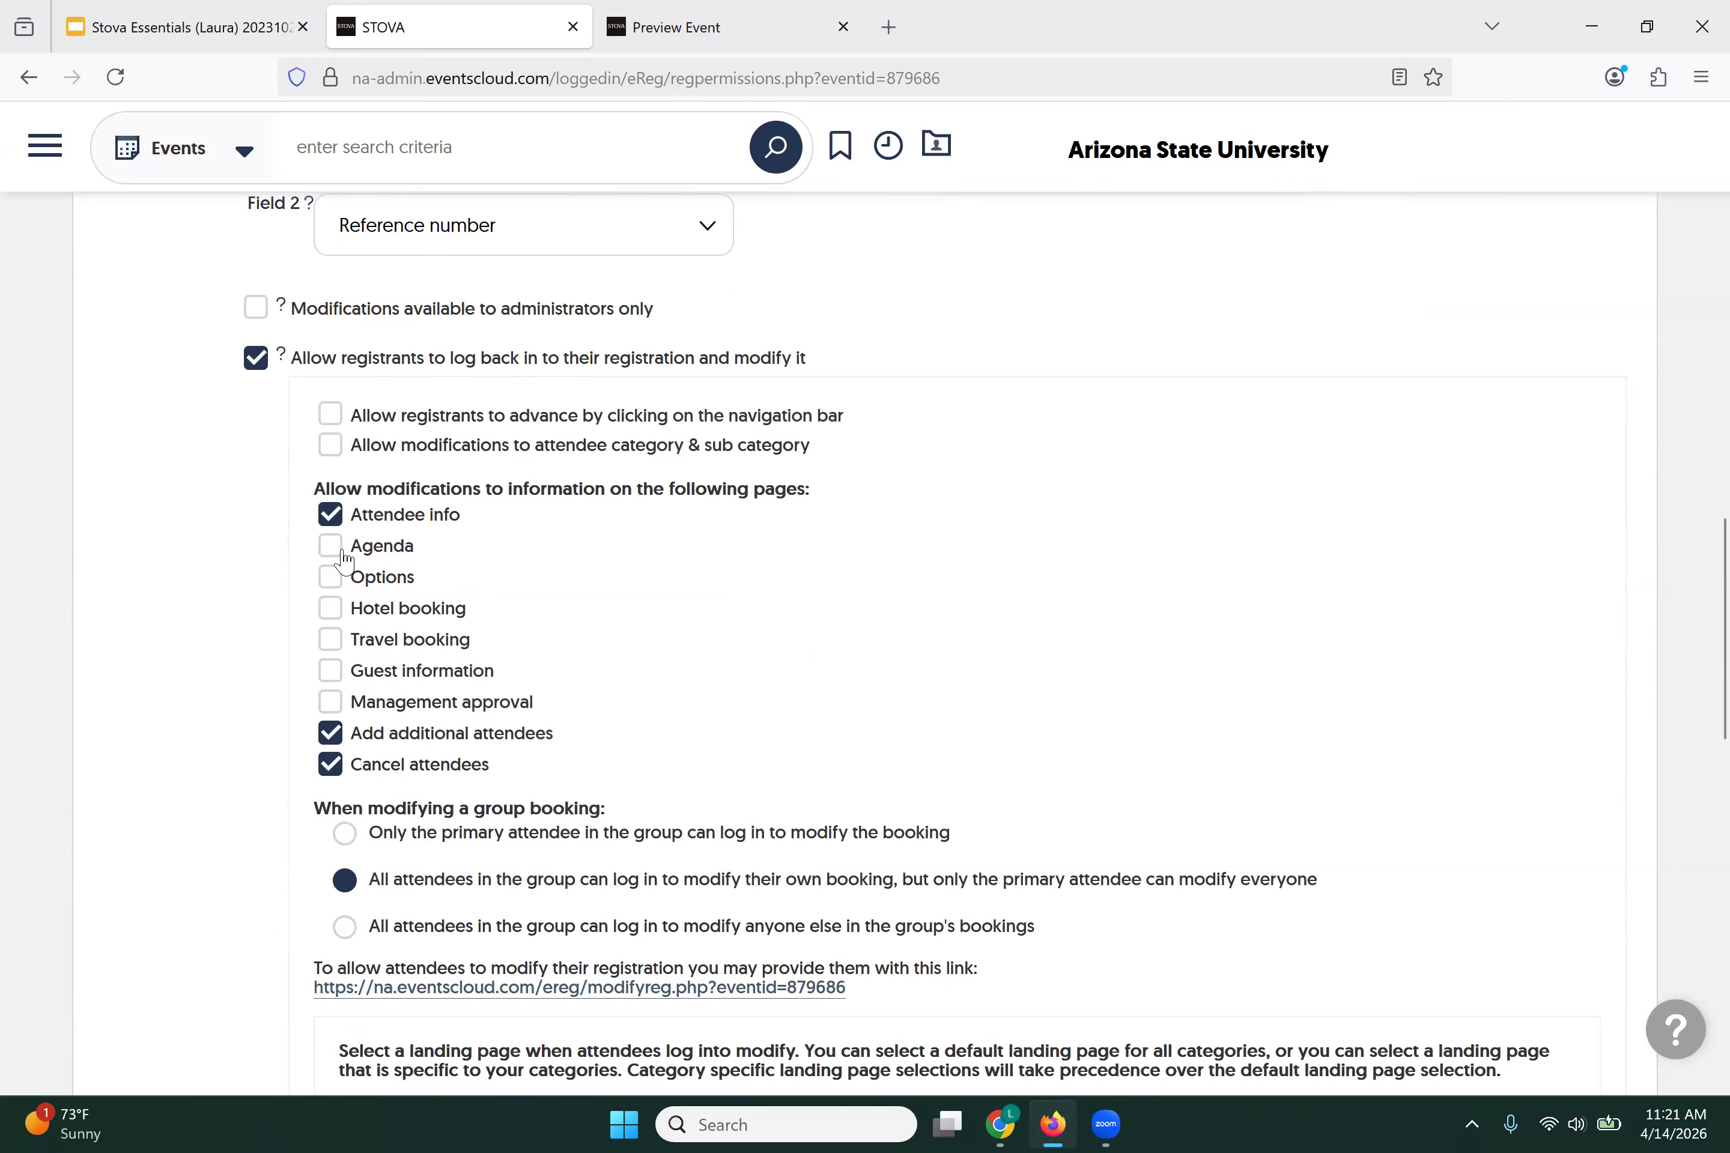
{"action": "left_click", "coordinate": [331, 546]}
{"action": "scroll", "coordinate": [265, 558], "scroll_direction": "down", "scroll_amount": 2}
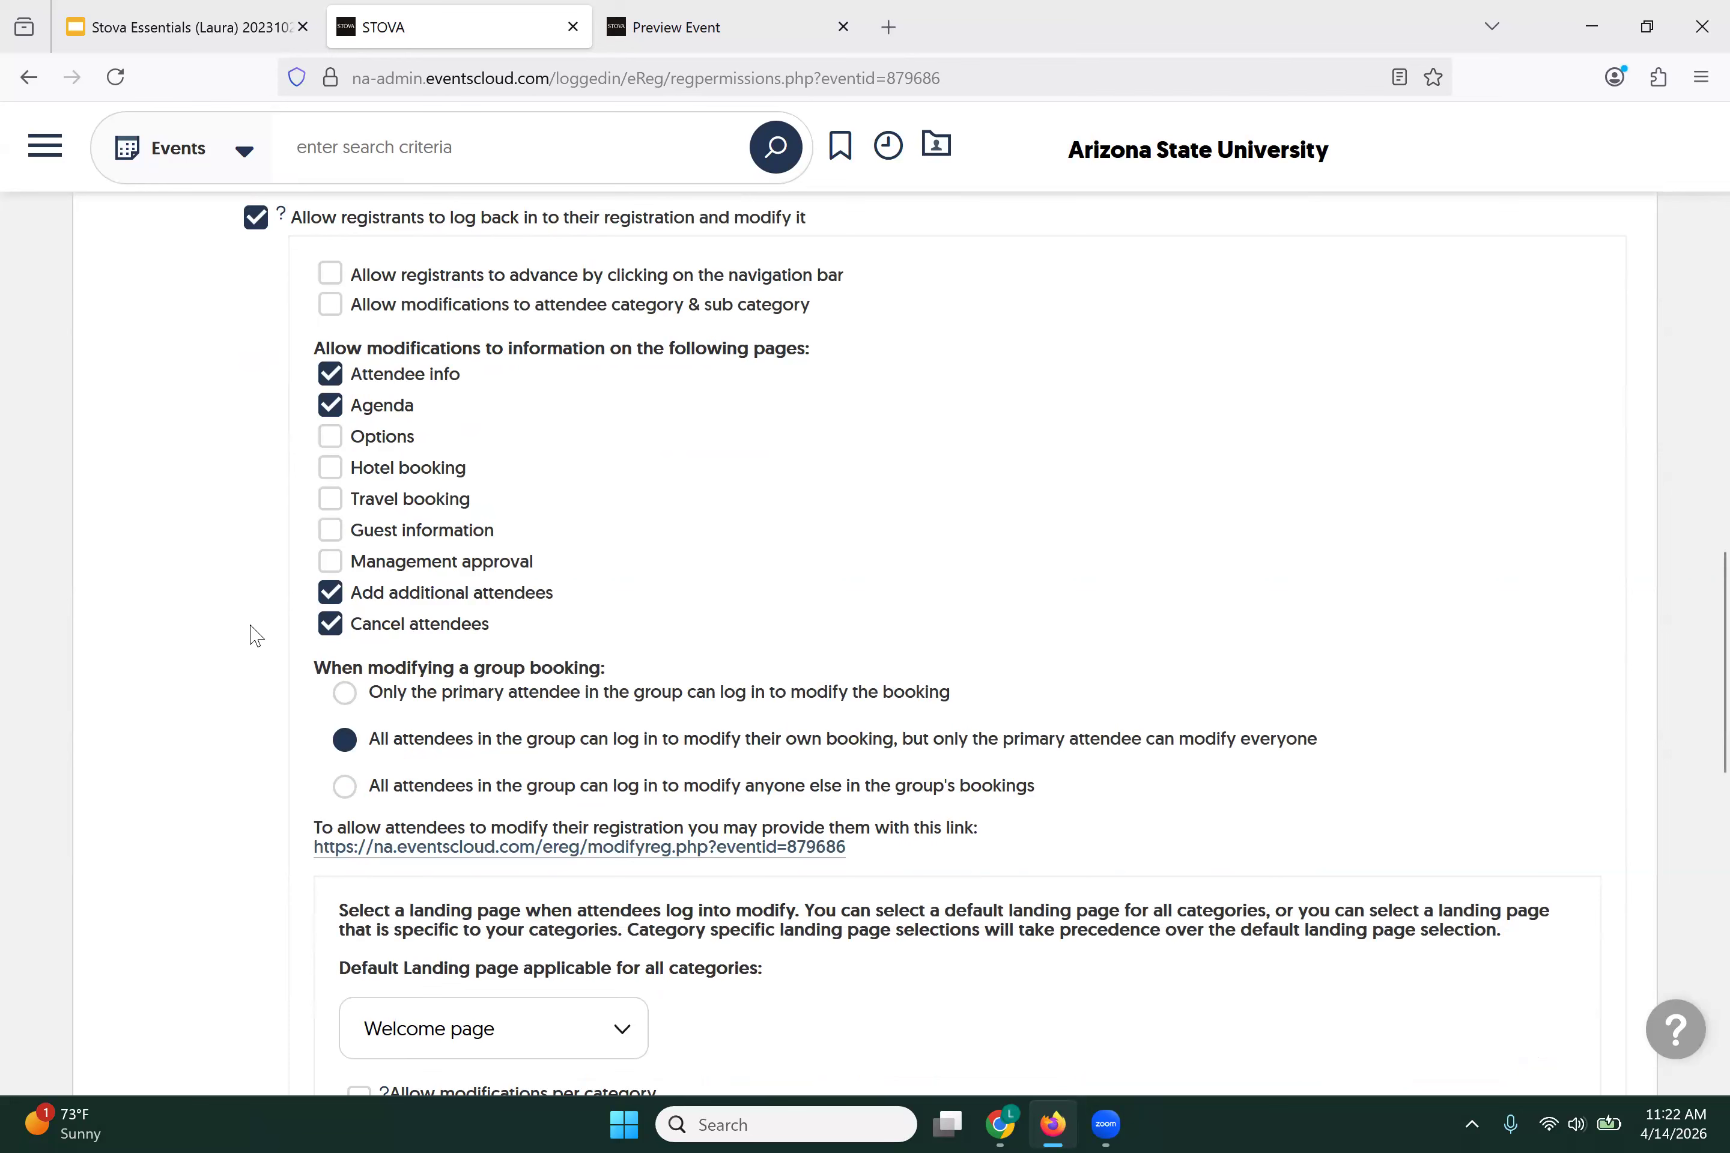
{"action": "scroll", "coordinate": [255, 635], "scroll_direction": "down", "scroll_amount": 4}
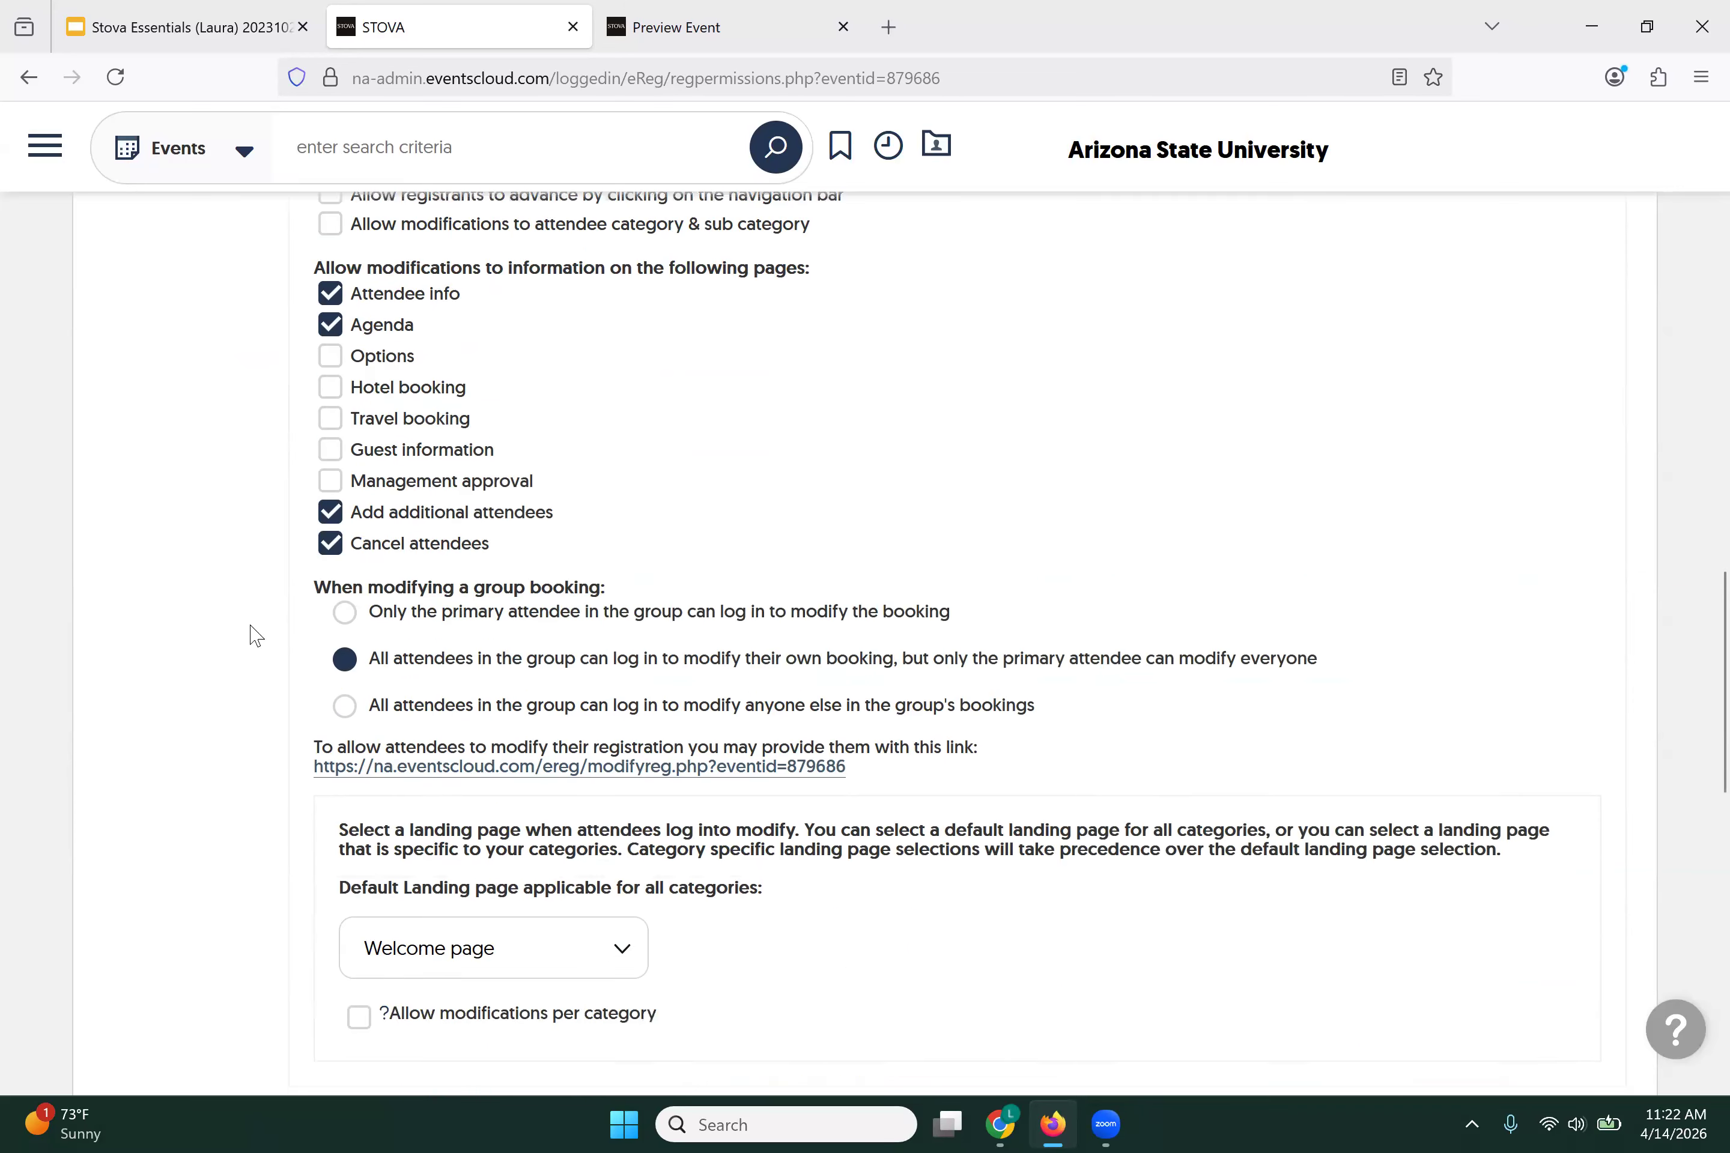
{"action": "scroll", "coordinate": [255, 635], "scroll_direction": "down", "scroll_amount": 8}
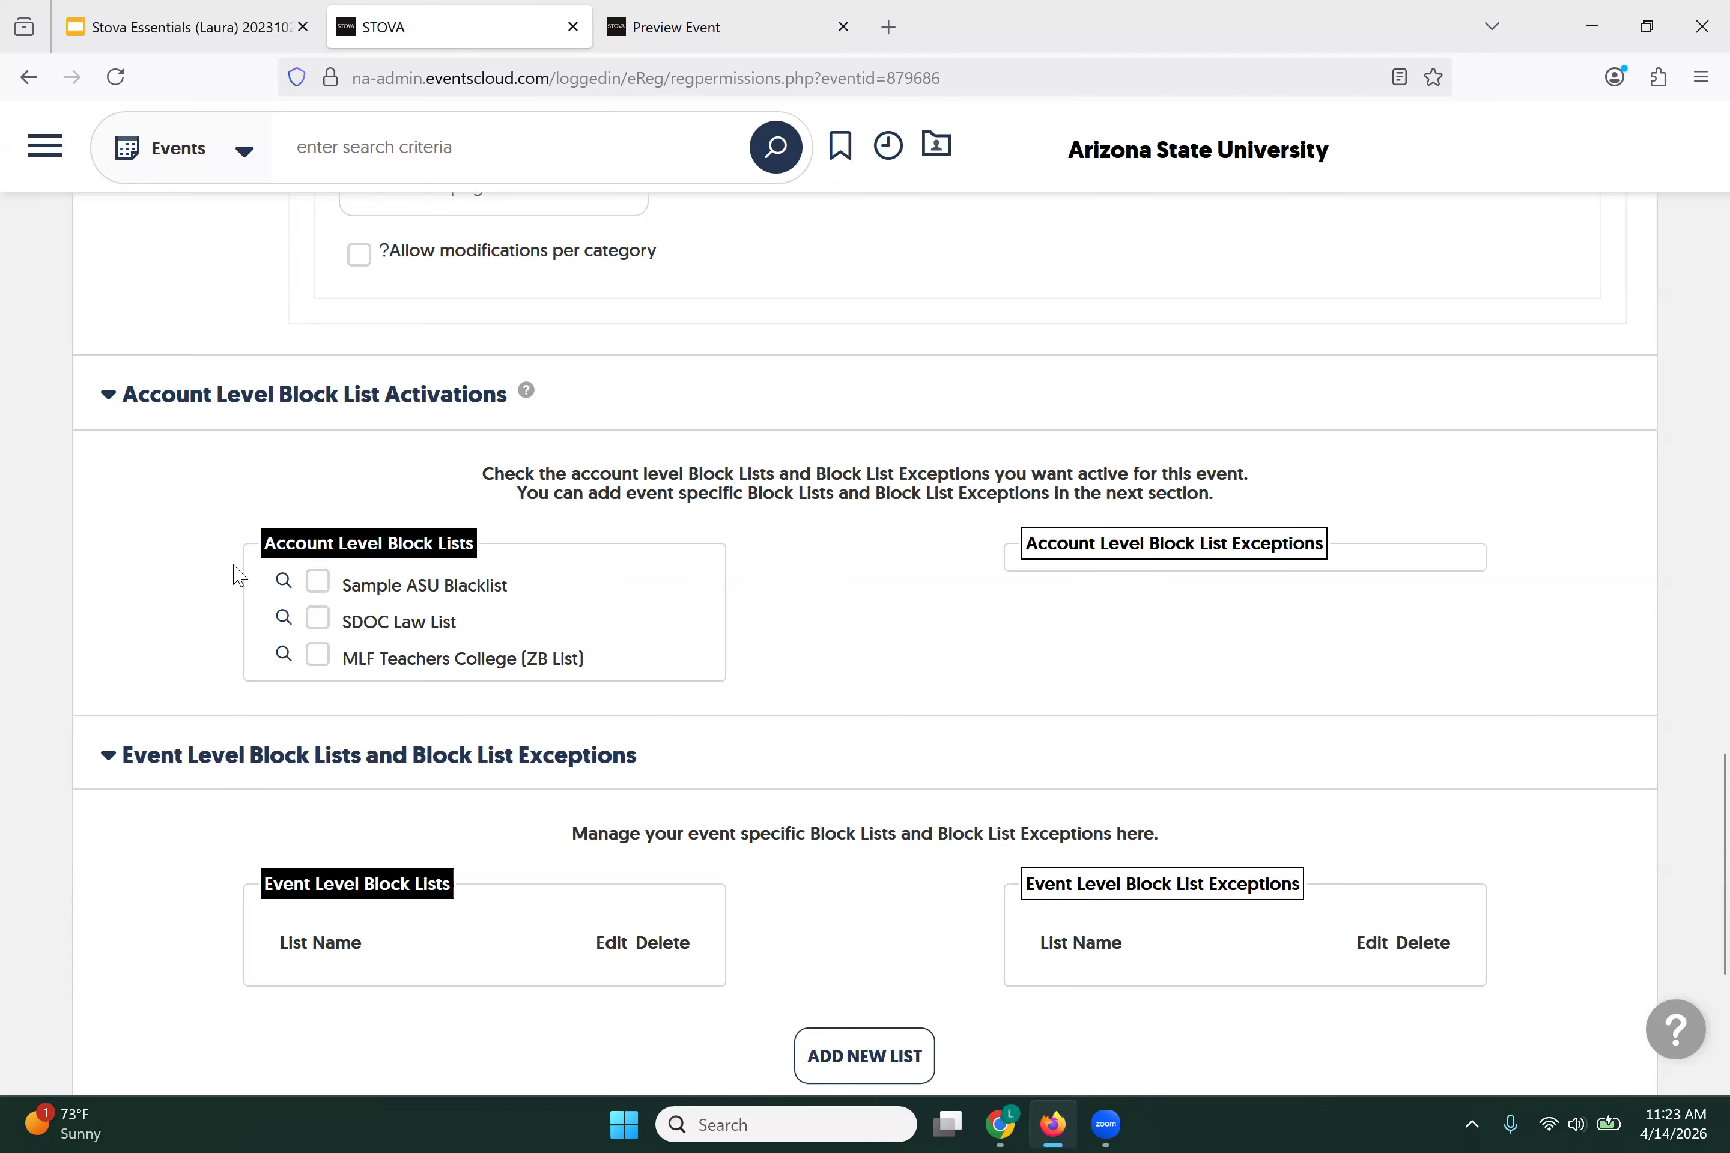
{"action": "scroll", "coordinate": [238, 576], "scroll_direction": "down", "scroll_amount": 5}
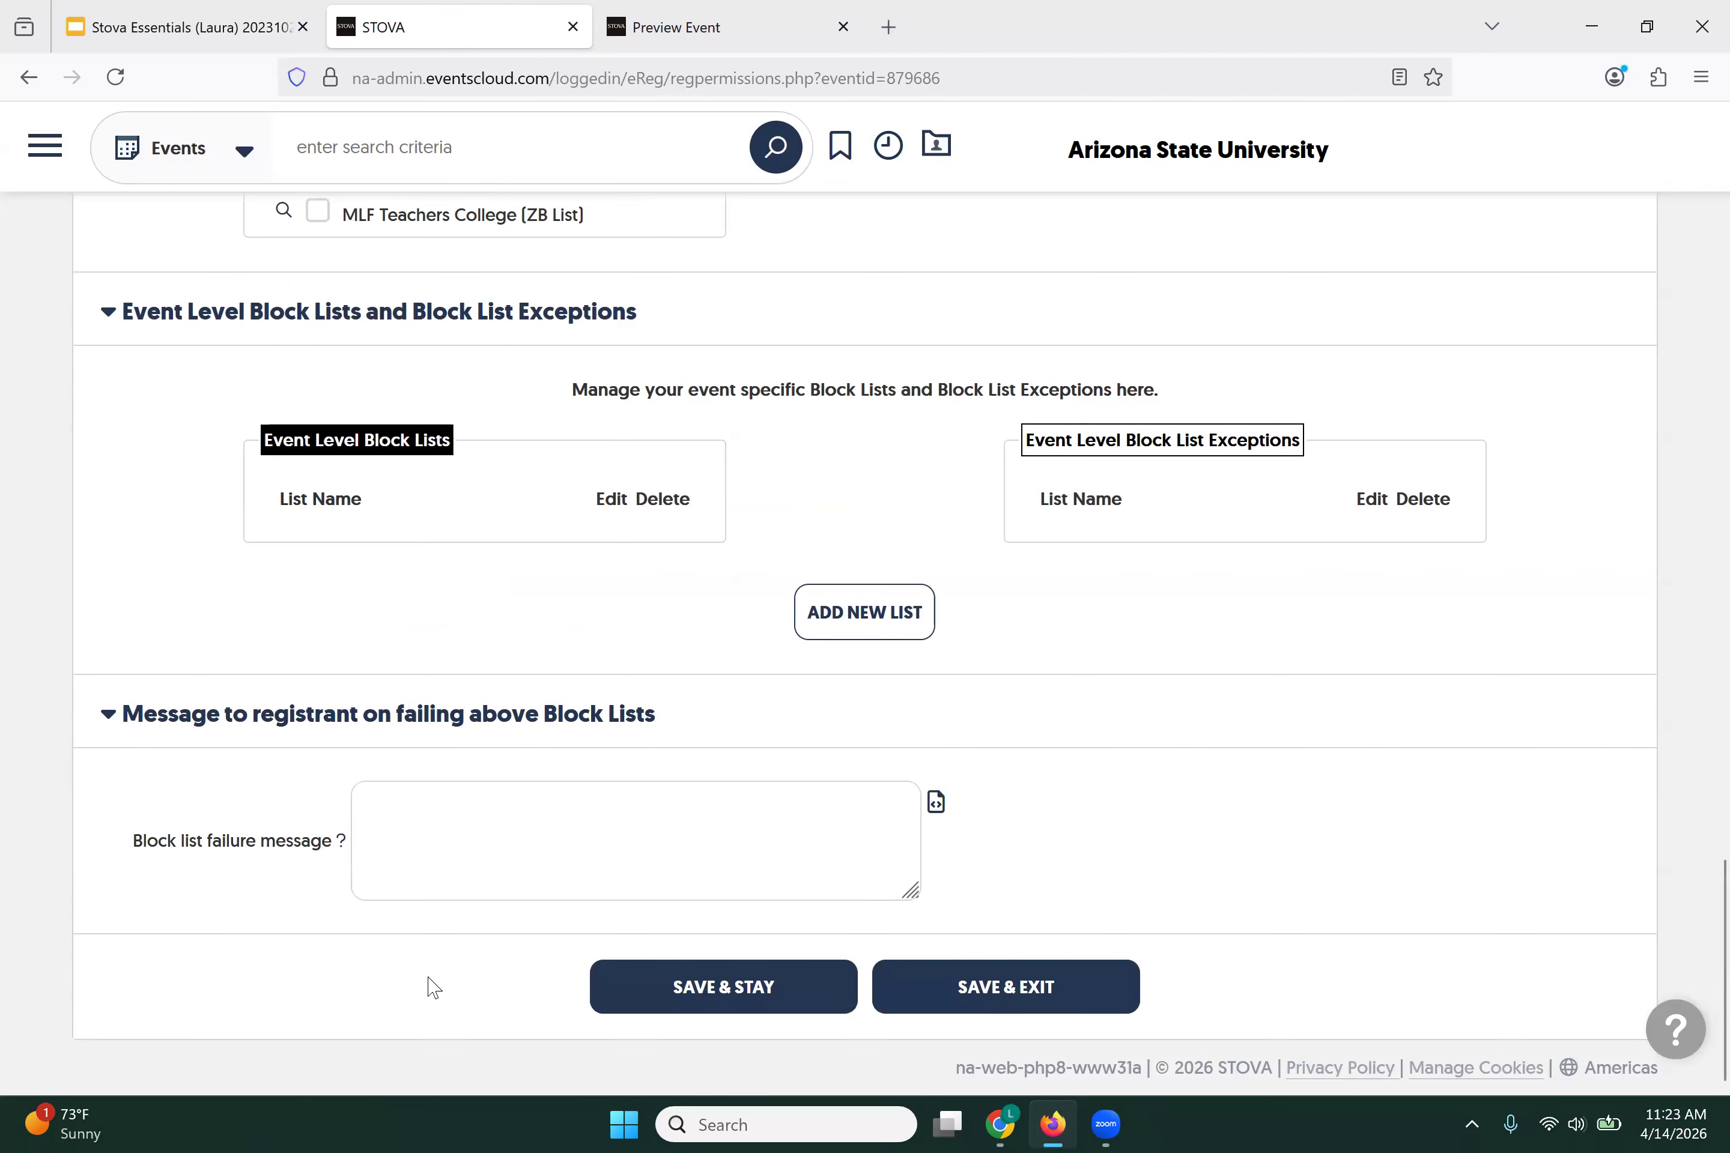
Step: Save the registrant rules for the May New Directors Reception and stay on the page
{"action": "left_click", "coordinate": [594, 971]}
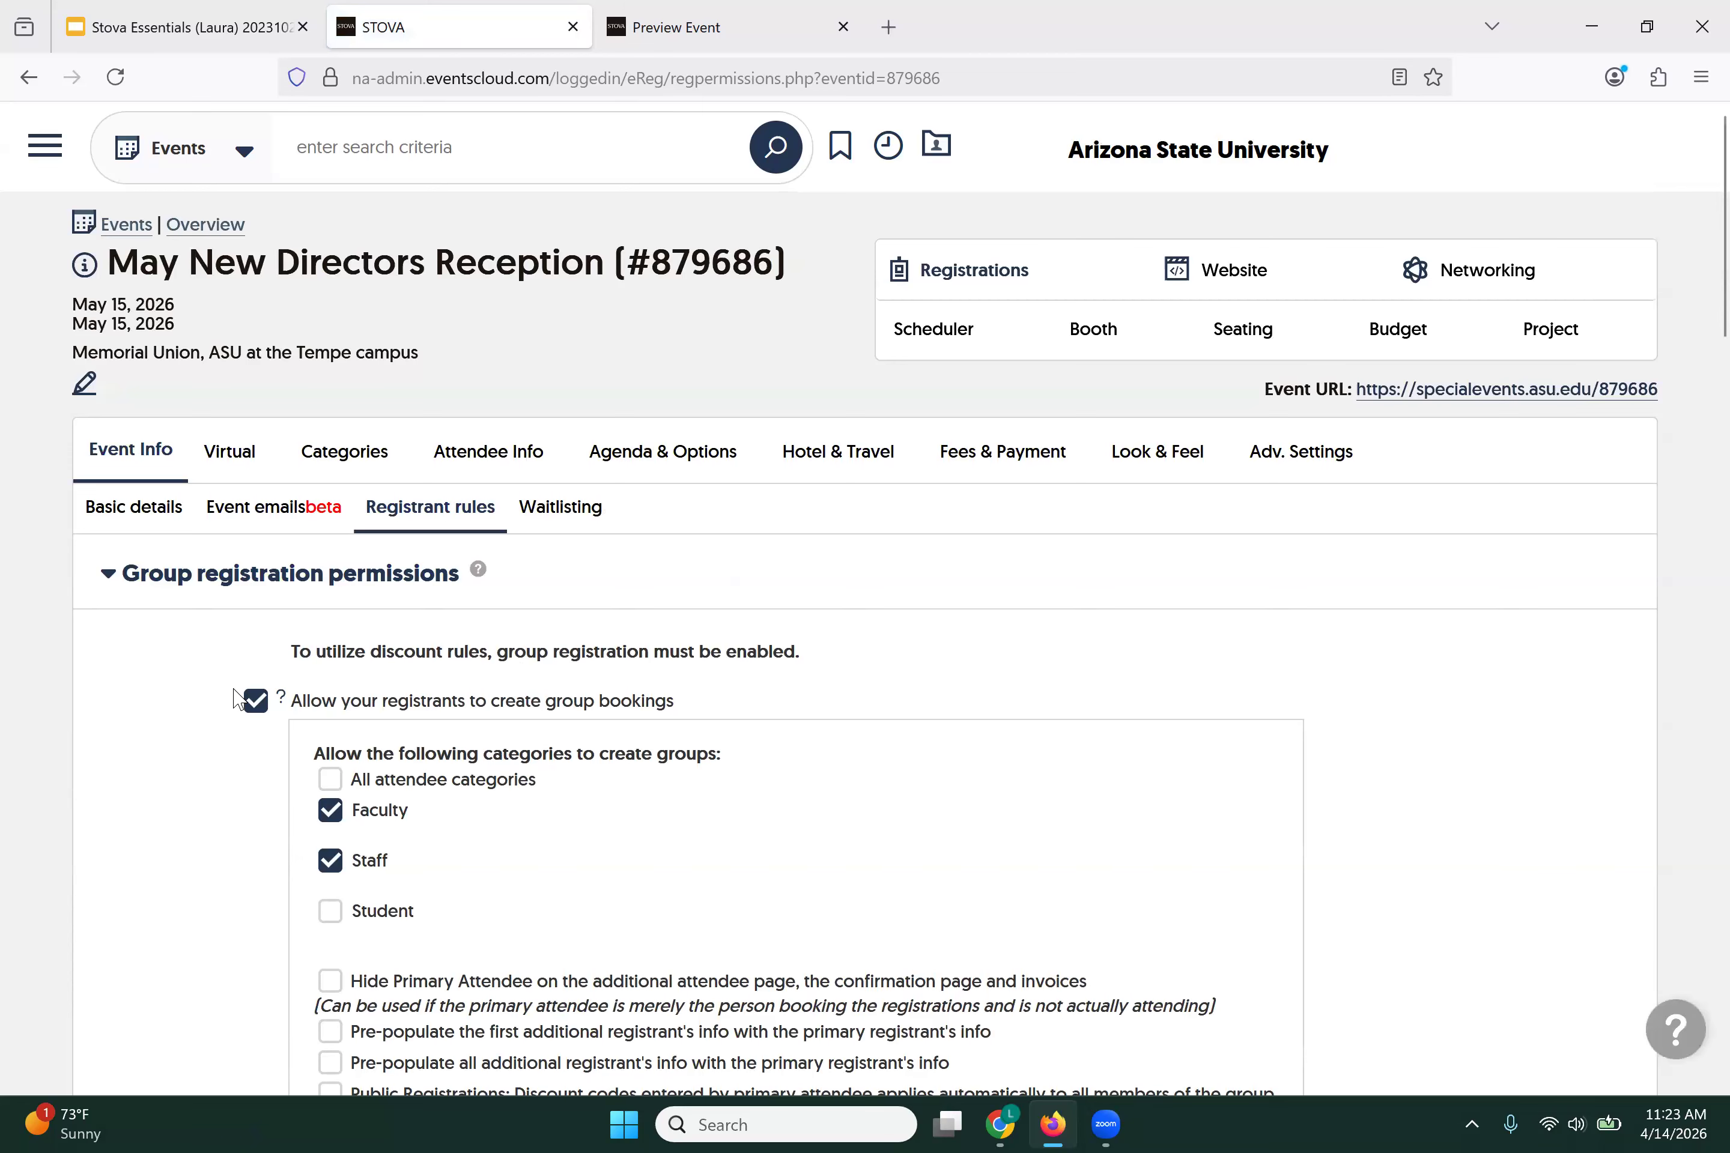
Step: Open Event emails and review the six System Emails sent to registrants
{"action": "left_click", "coordinate": [261, 521]}
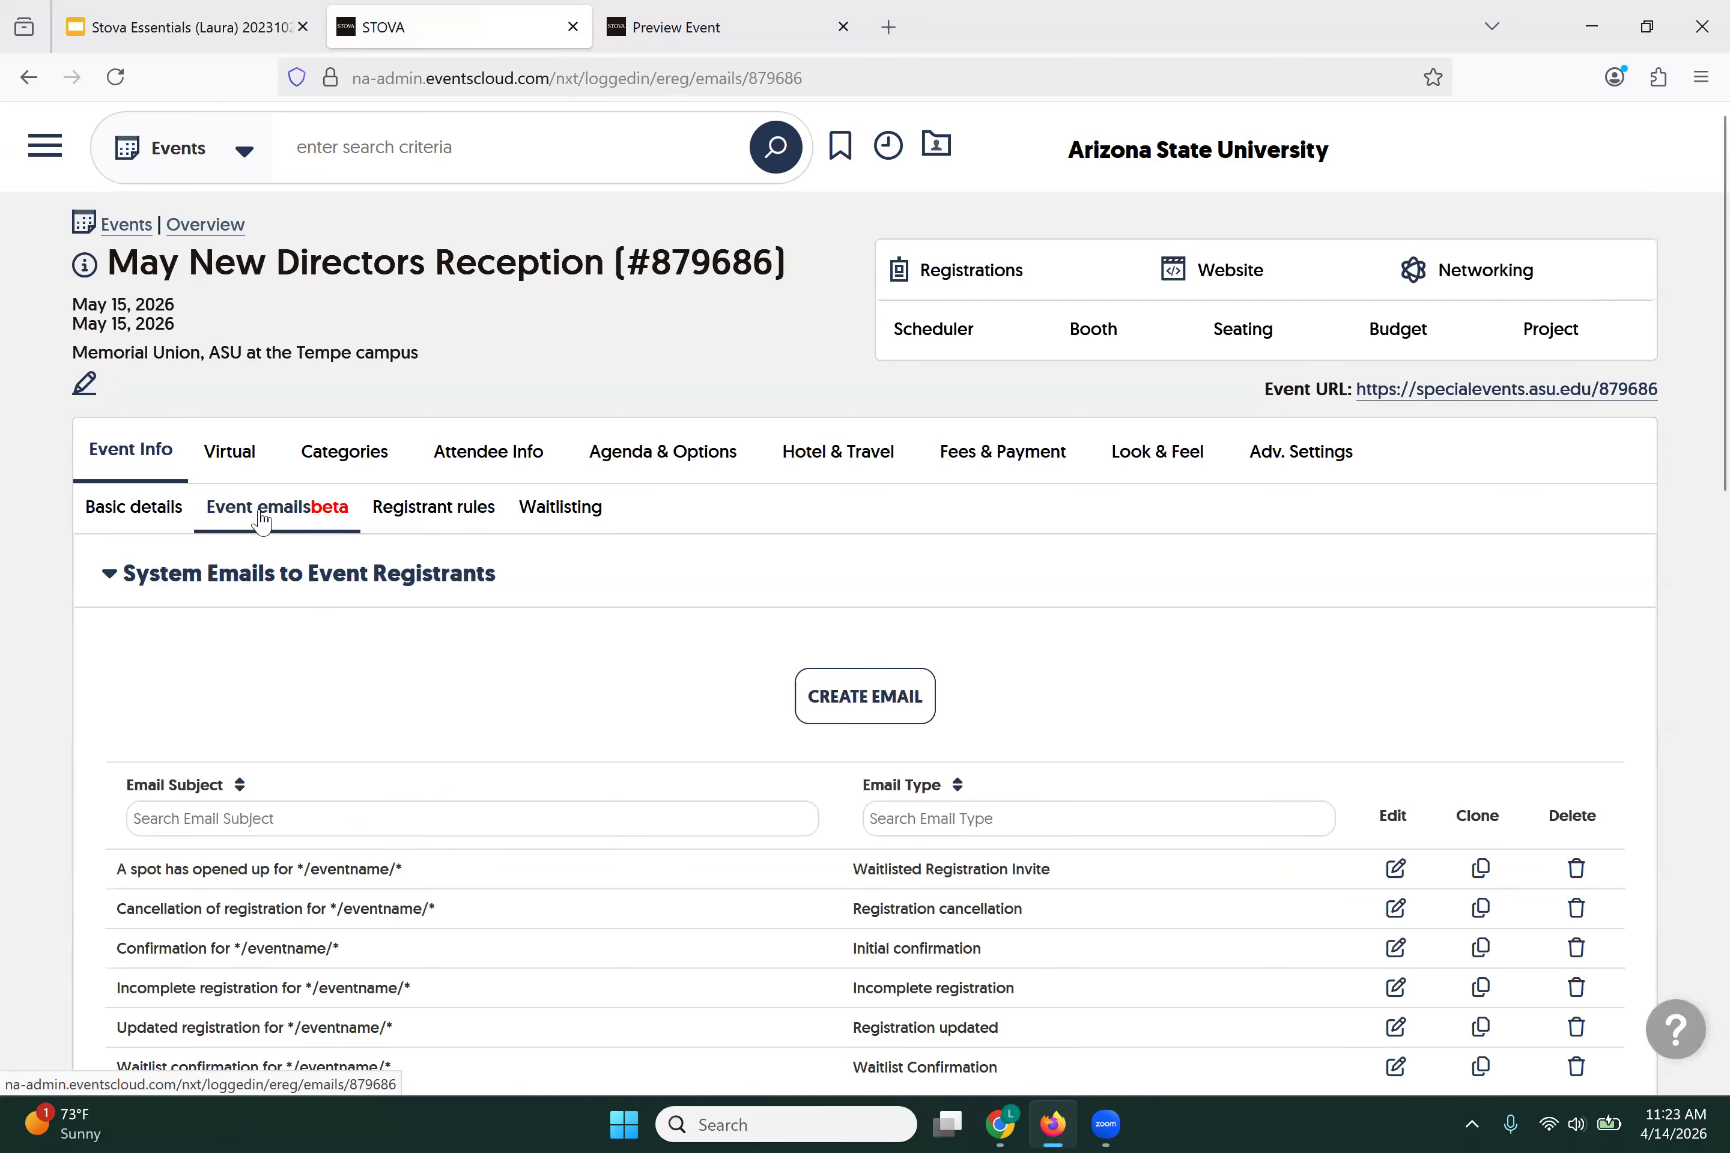
{"action": "scroll", "coordinate": [439, 683], "scroll_direction": "down", "scroll_amount": 2}
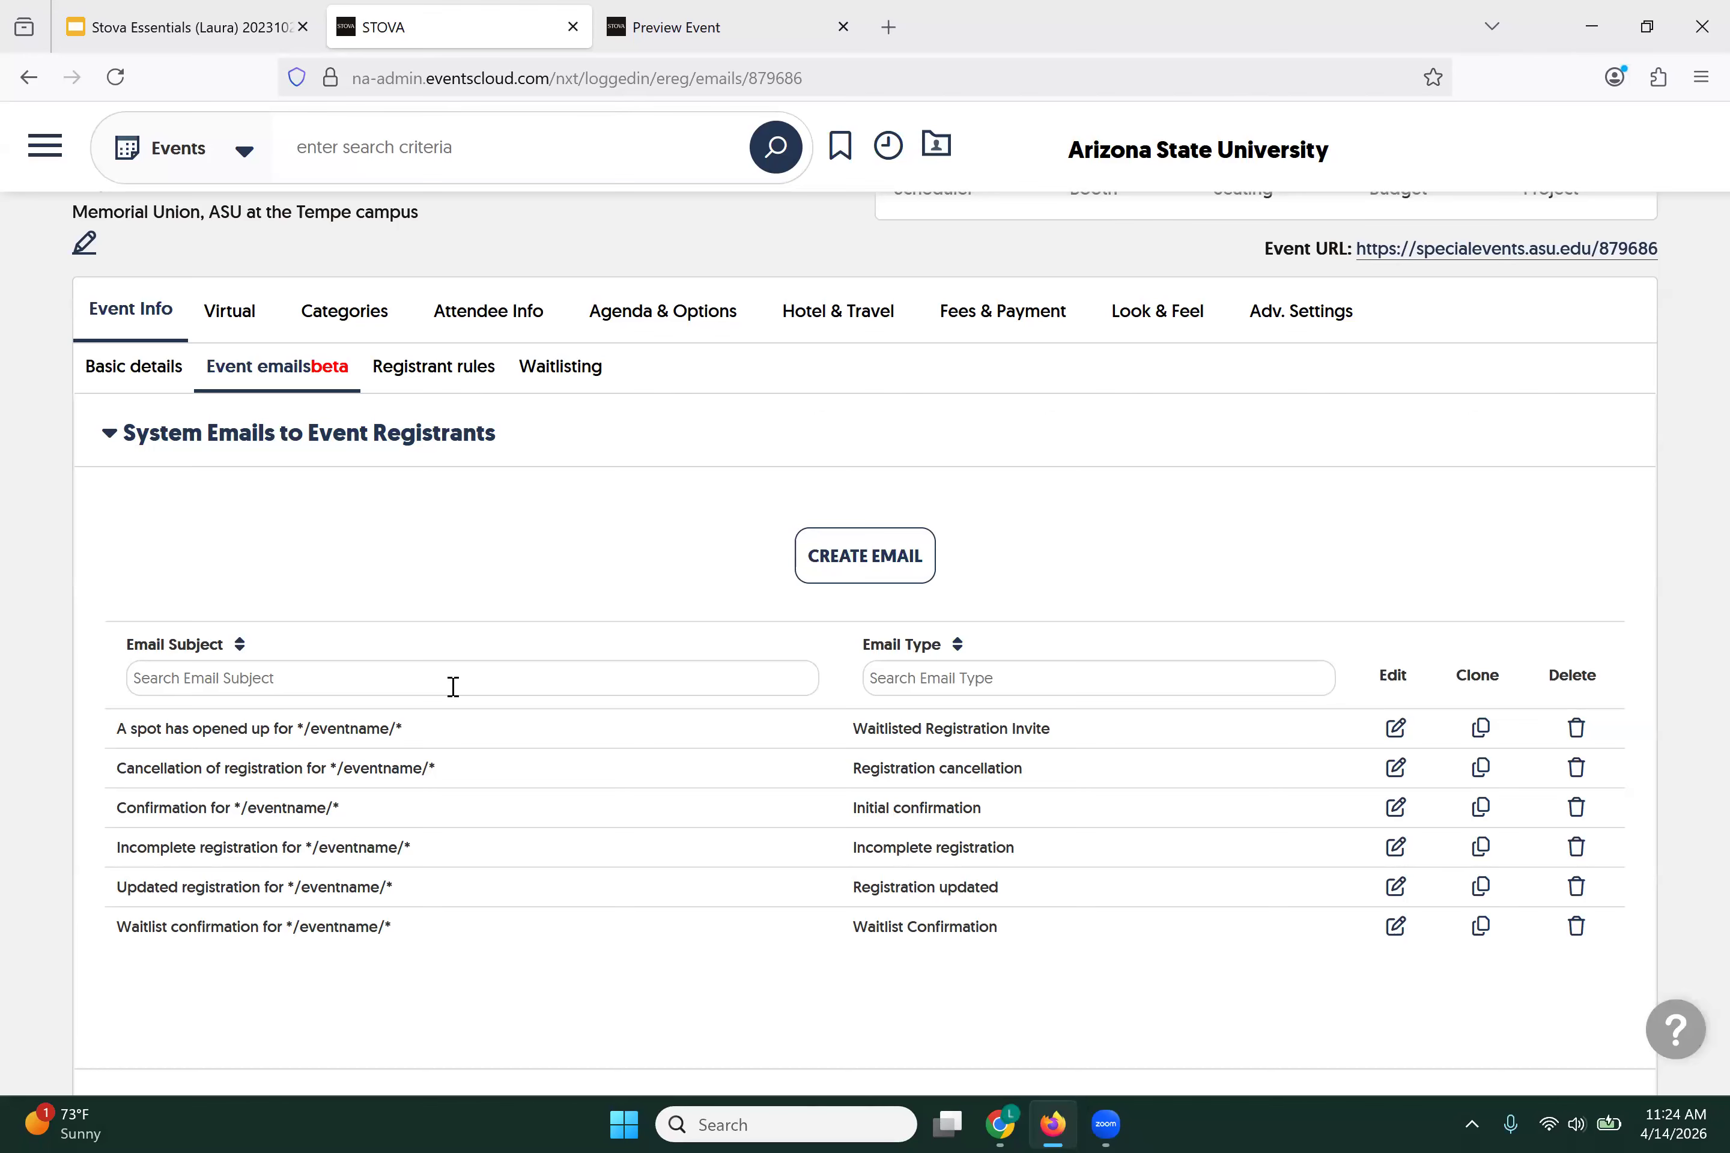
{"action": "scroll", "coordinate": [453, 686], "scroll_direction": "down", "scroll_amount": 2}
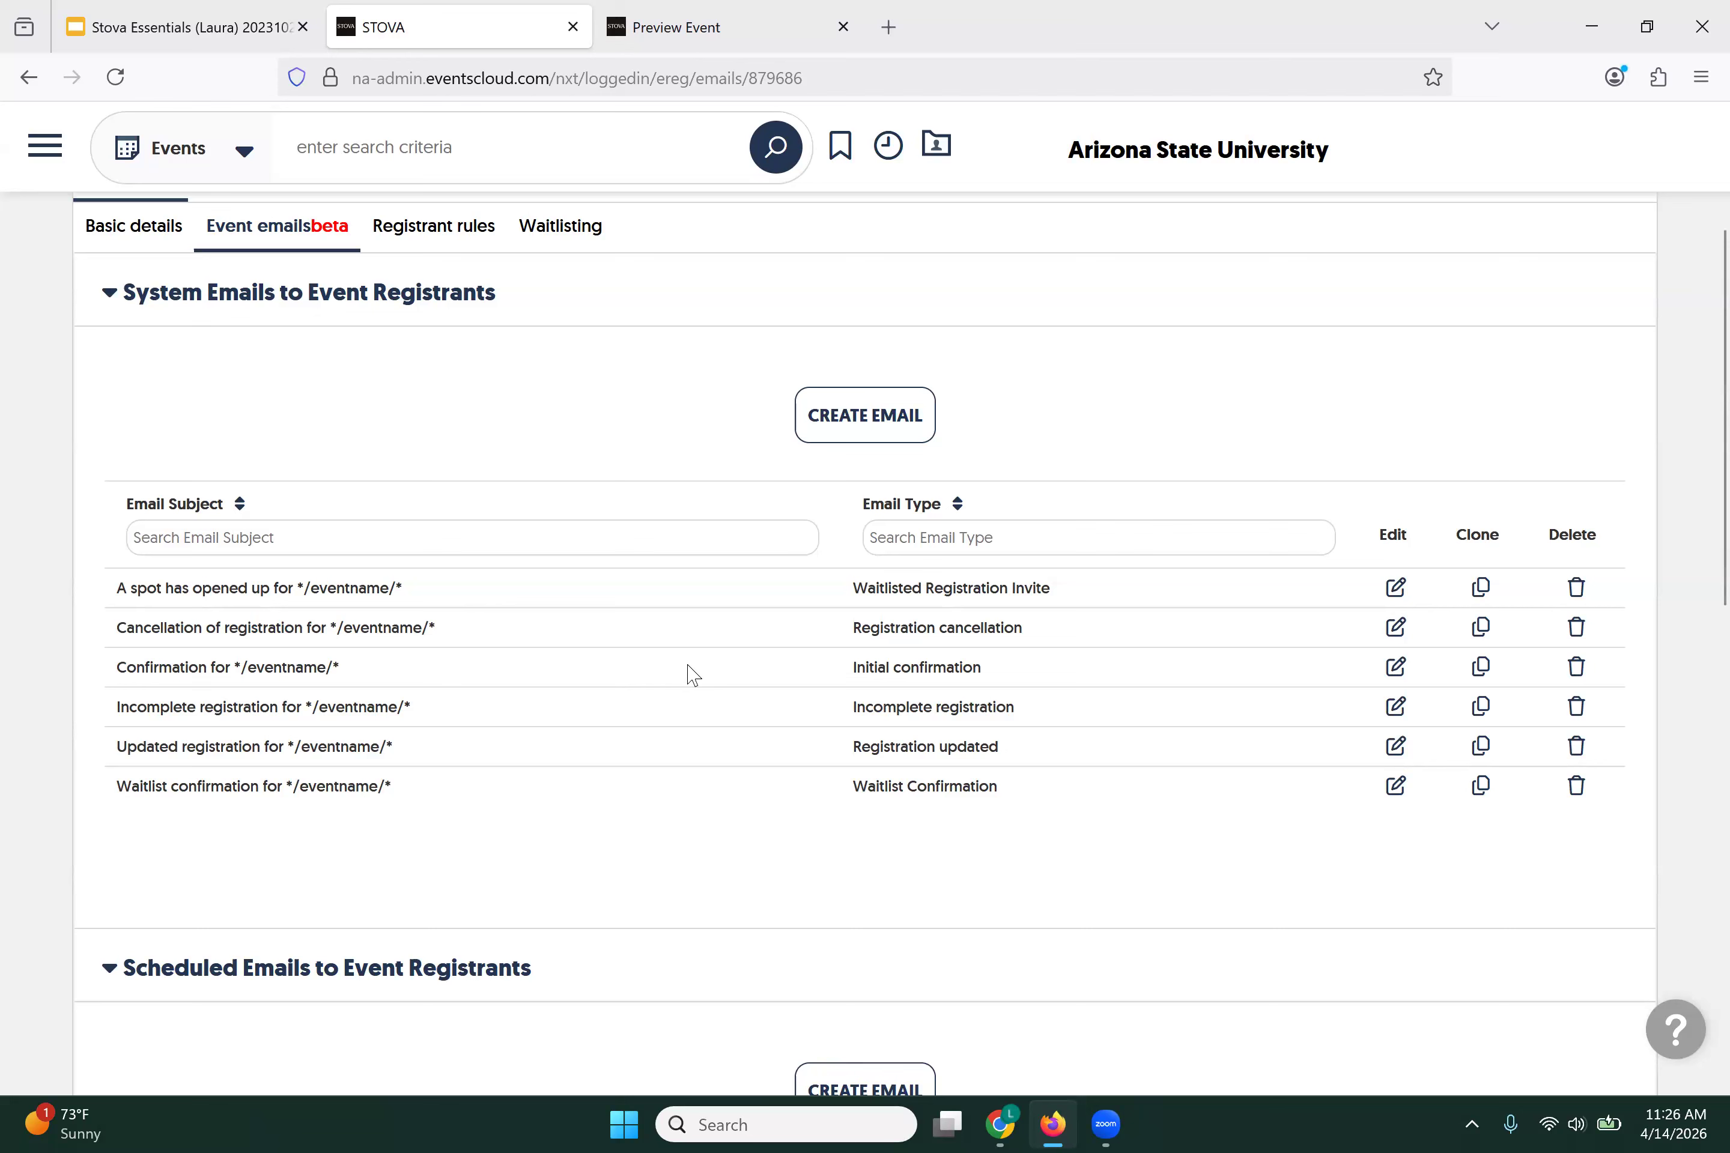
Step: Open the Initial confirmation email and replace the sender address with the suggested CRCI address
{"action": "left_click", "coordinate": [1397, 672]}
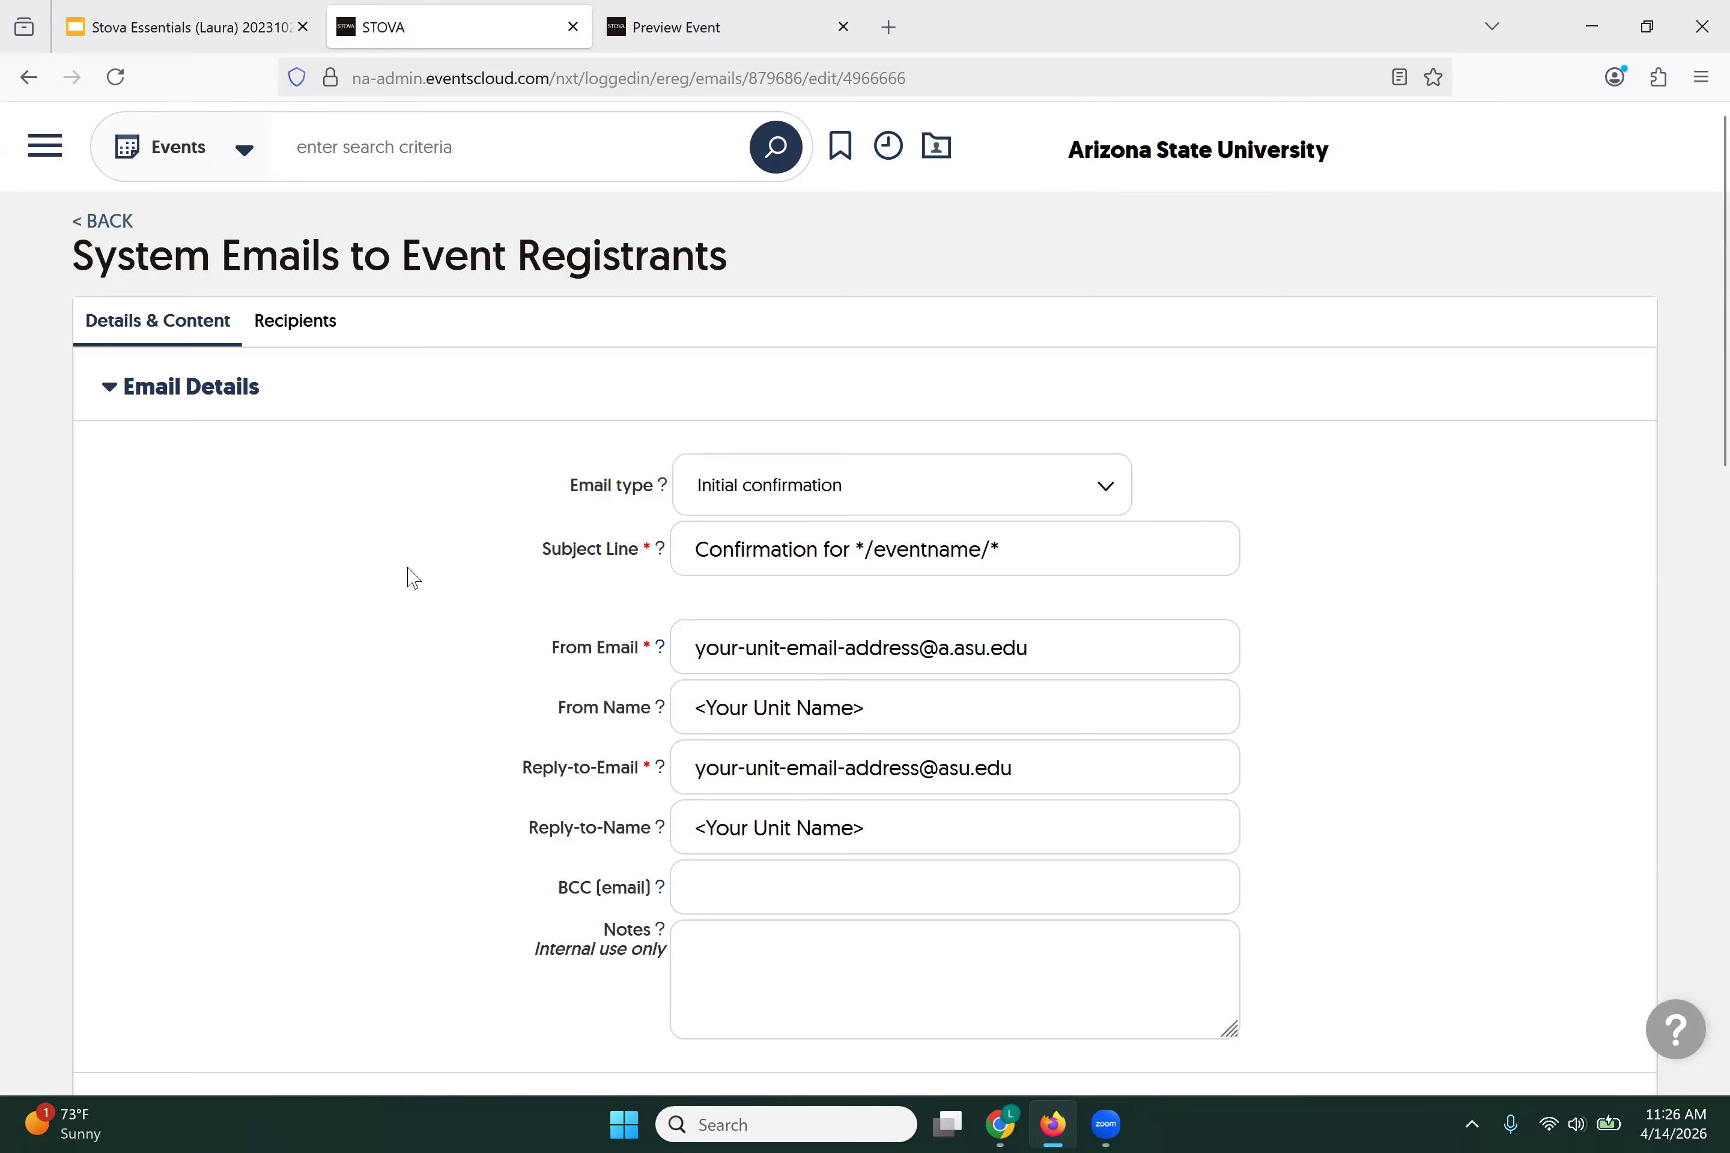
{"action": "scroll", "coordinate": [629, 455], "scroll_direction": "down", "scroll_amount": 2}
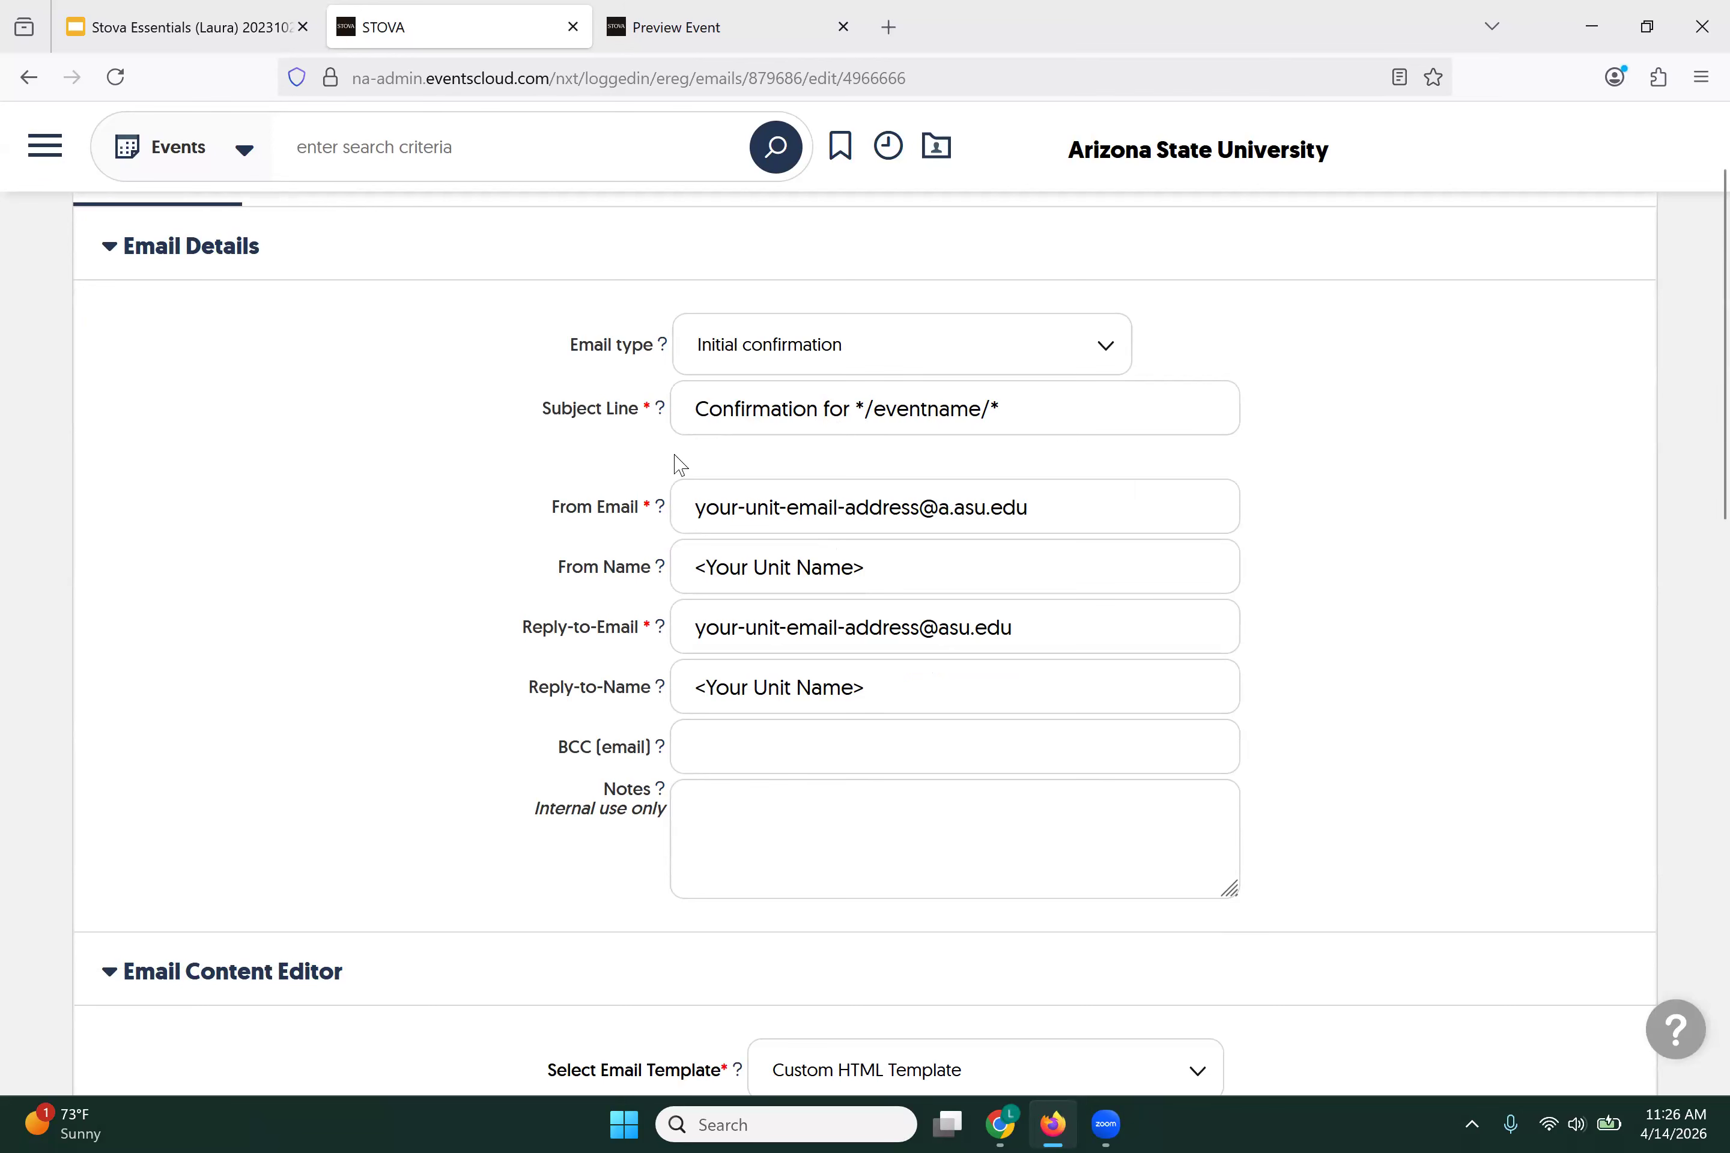
{"action": "left_click_drag", "start_coordinate": [684, 507], "coordinate": [921, 504]}
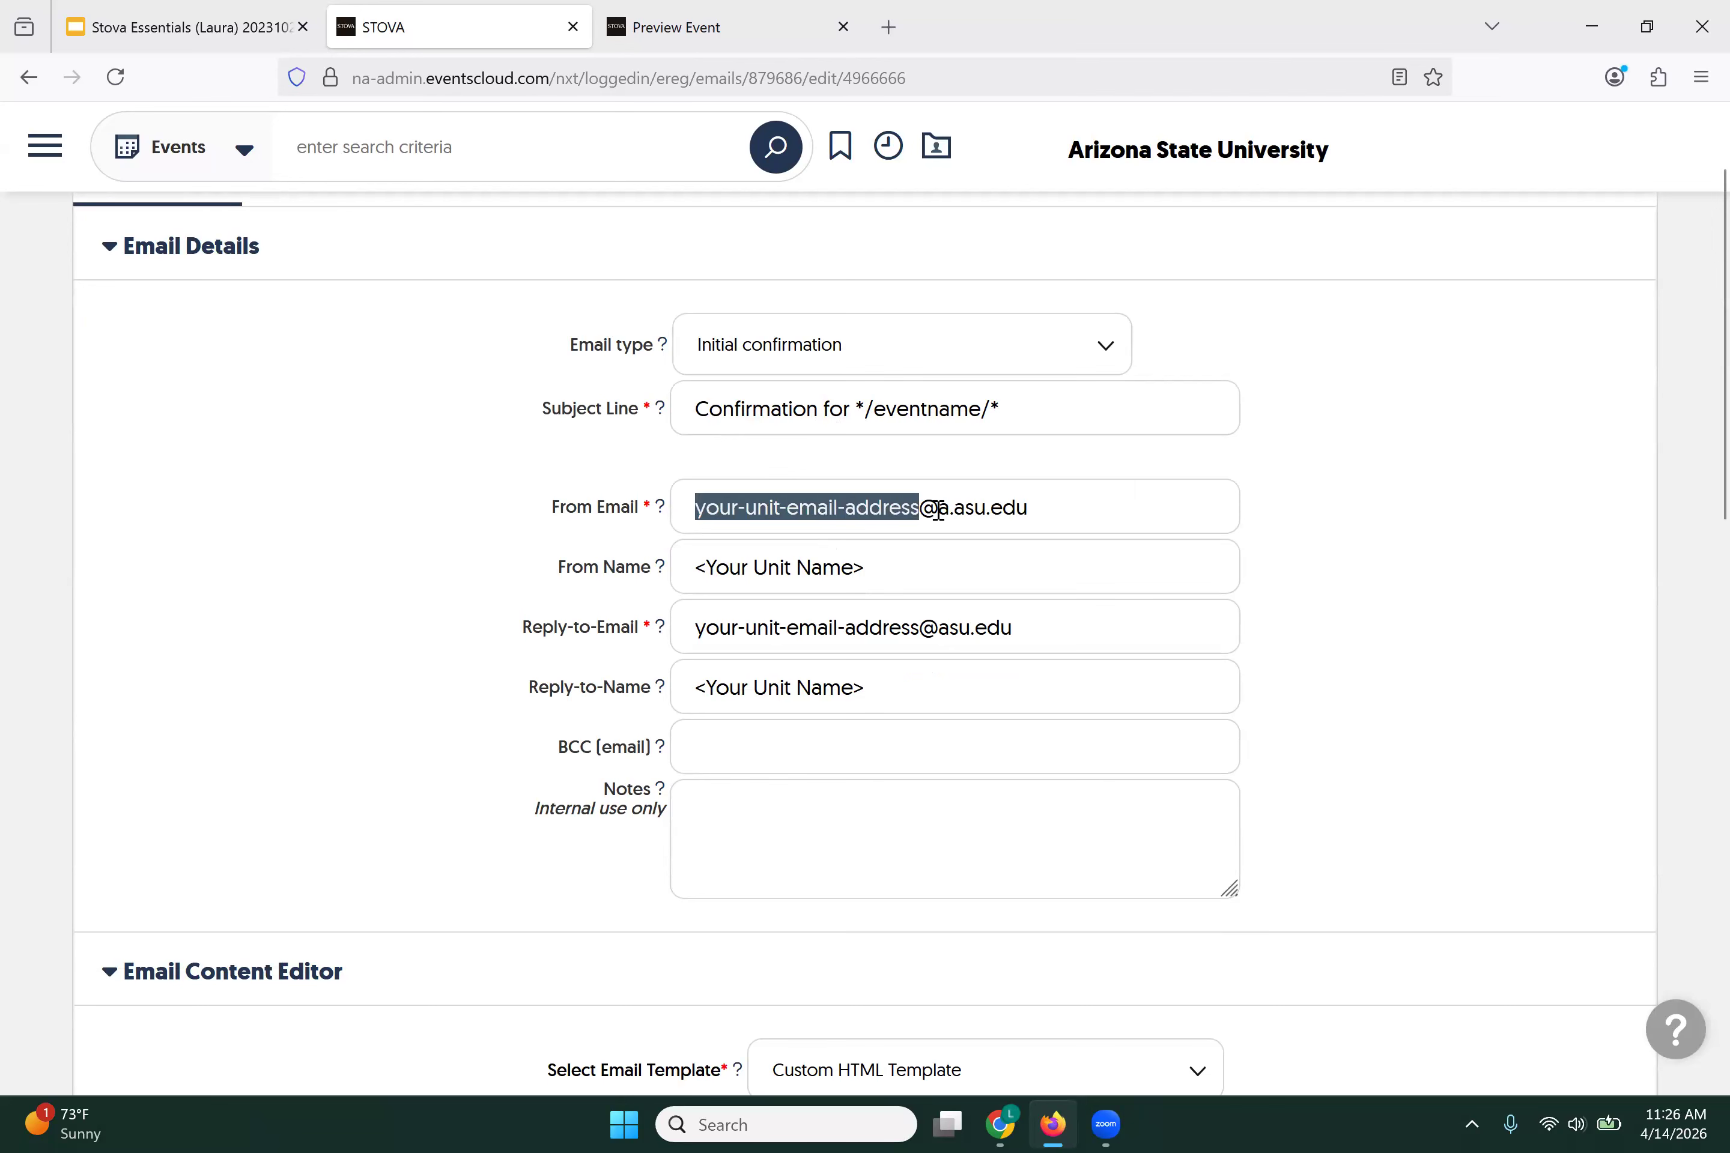
{"action": "type", "text": "CRCI"}
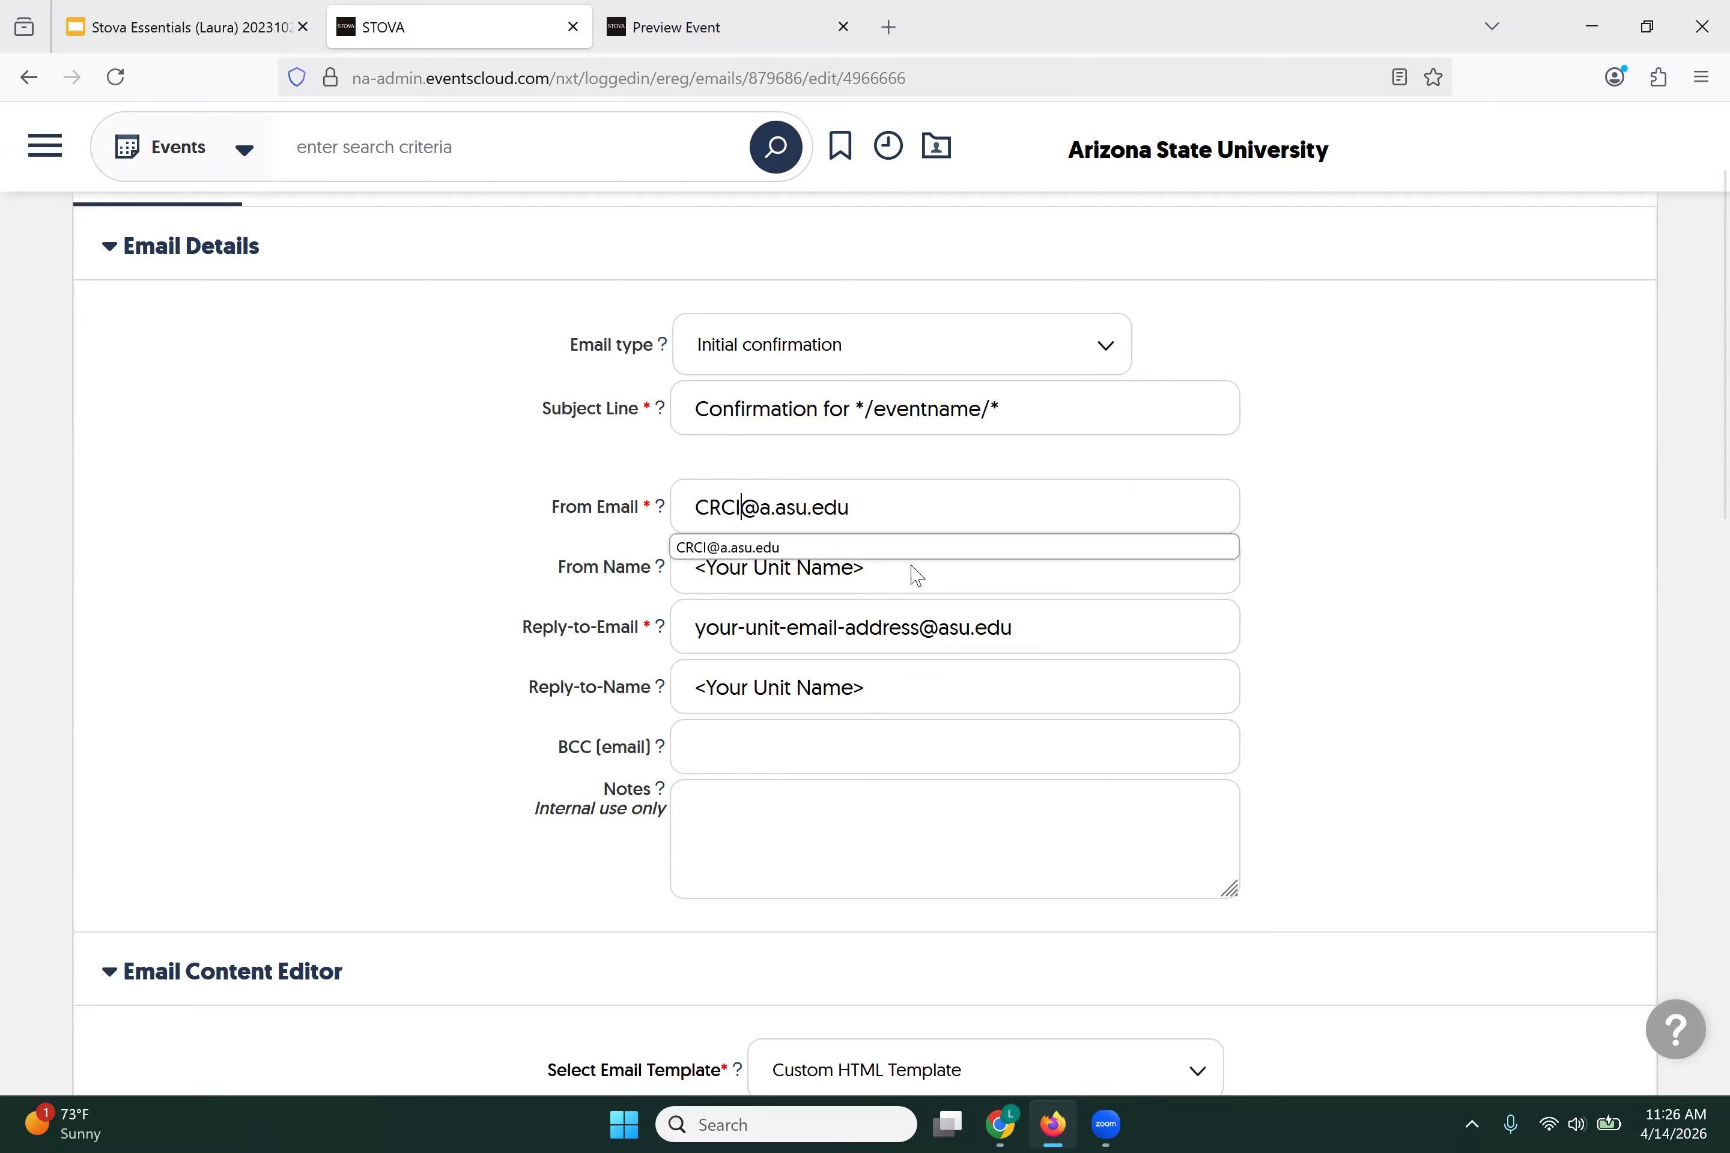
{"action": "left_click", "coordinate": [869, 548]}
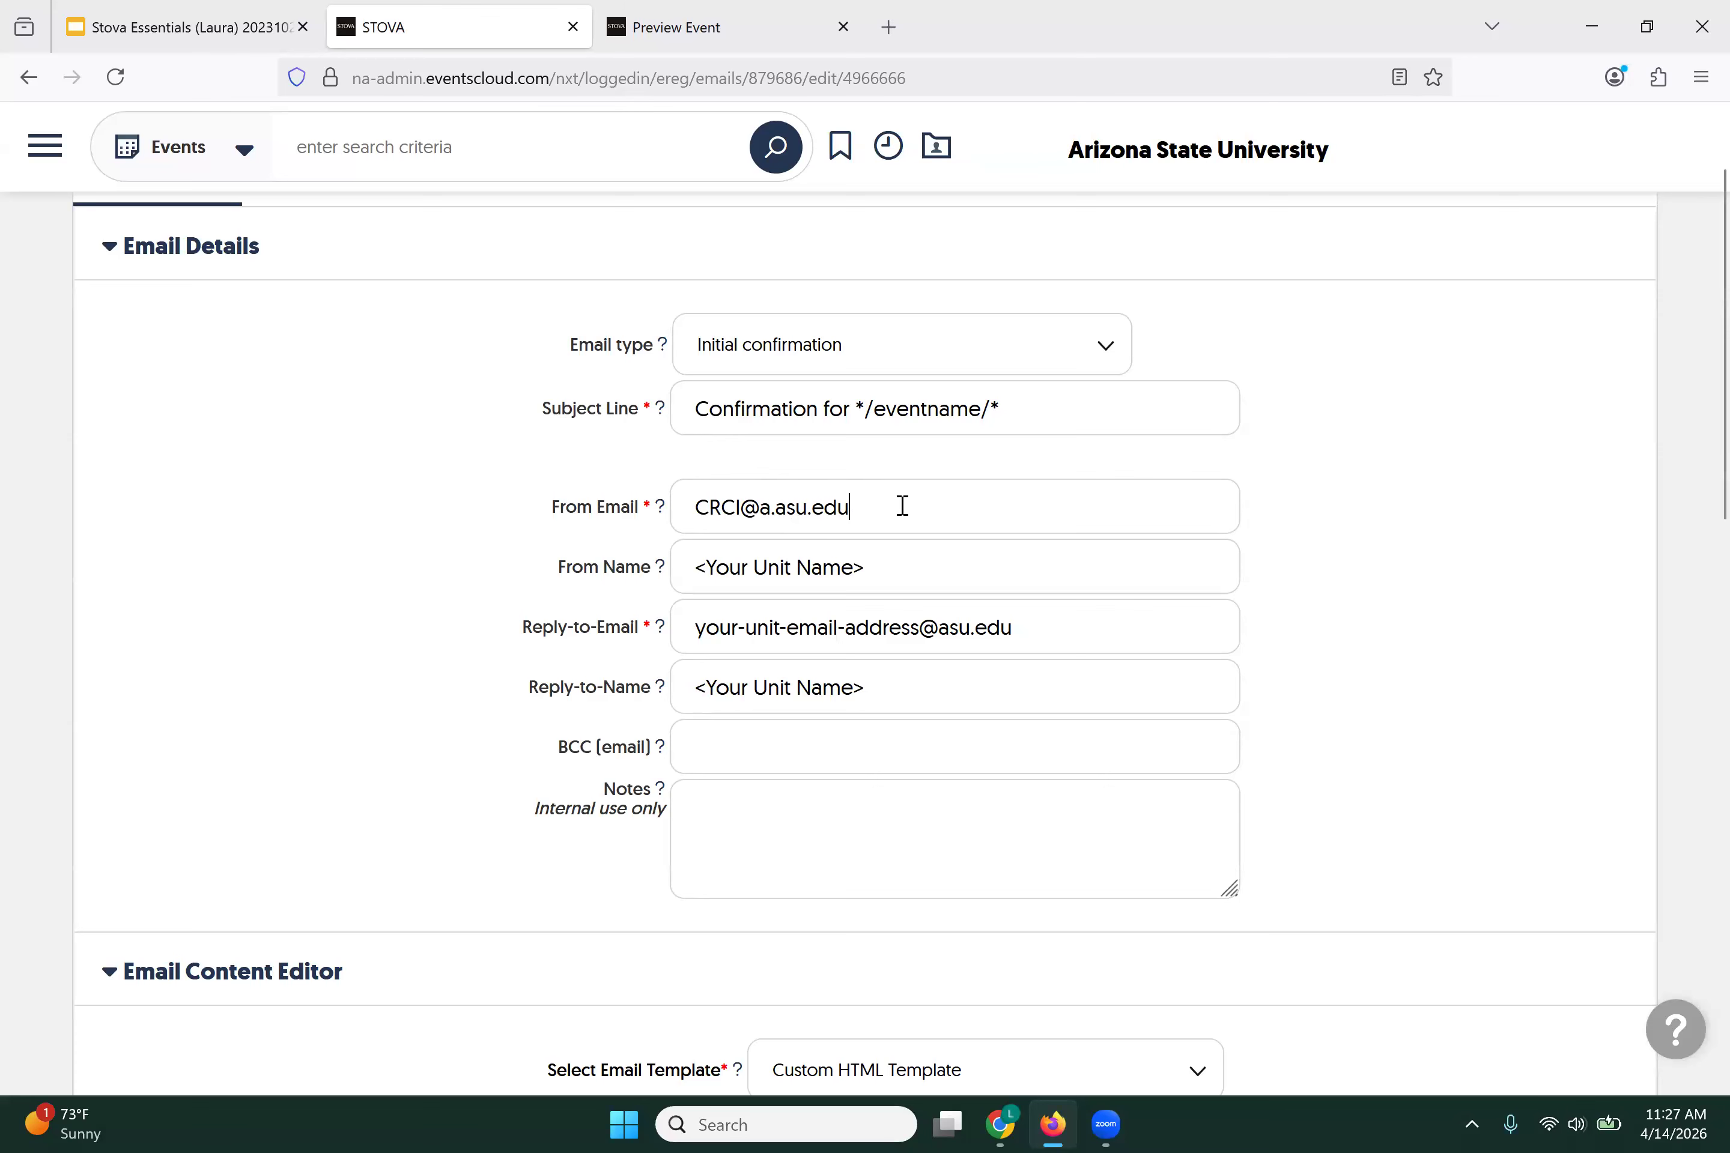
Step: Set the From Name to 'College of Really Cool Ideas'
{"action": "left_click", "coordinate": [900, 571]}
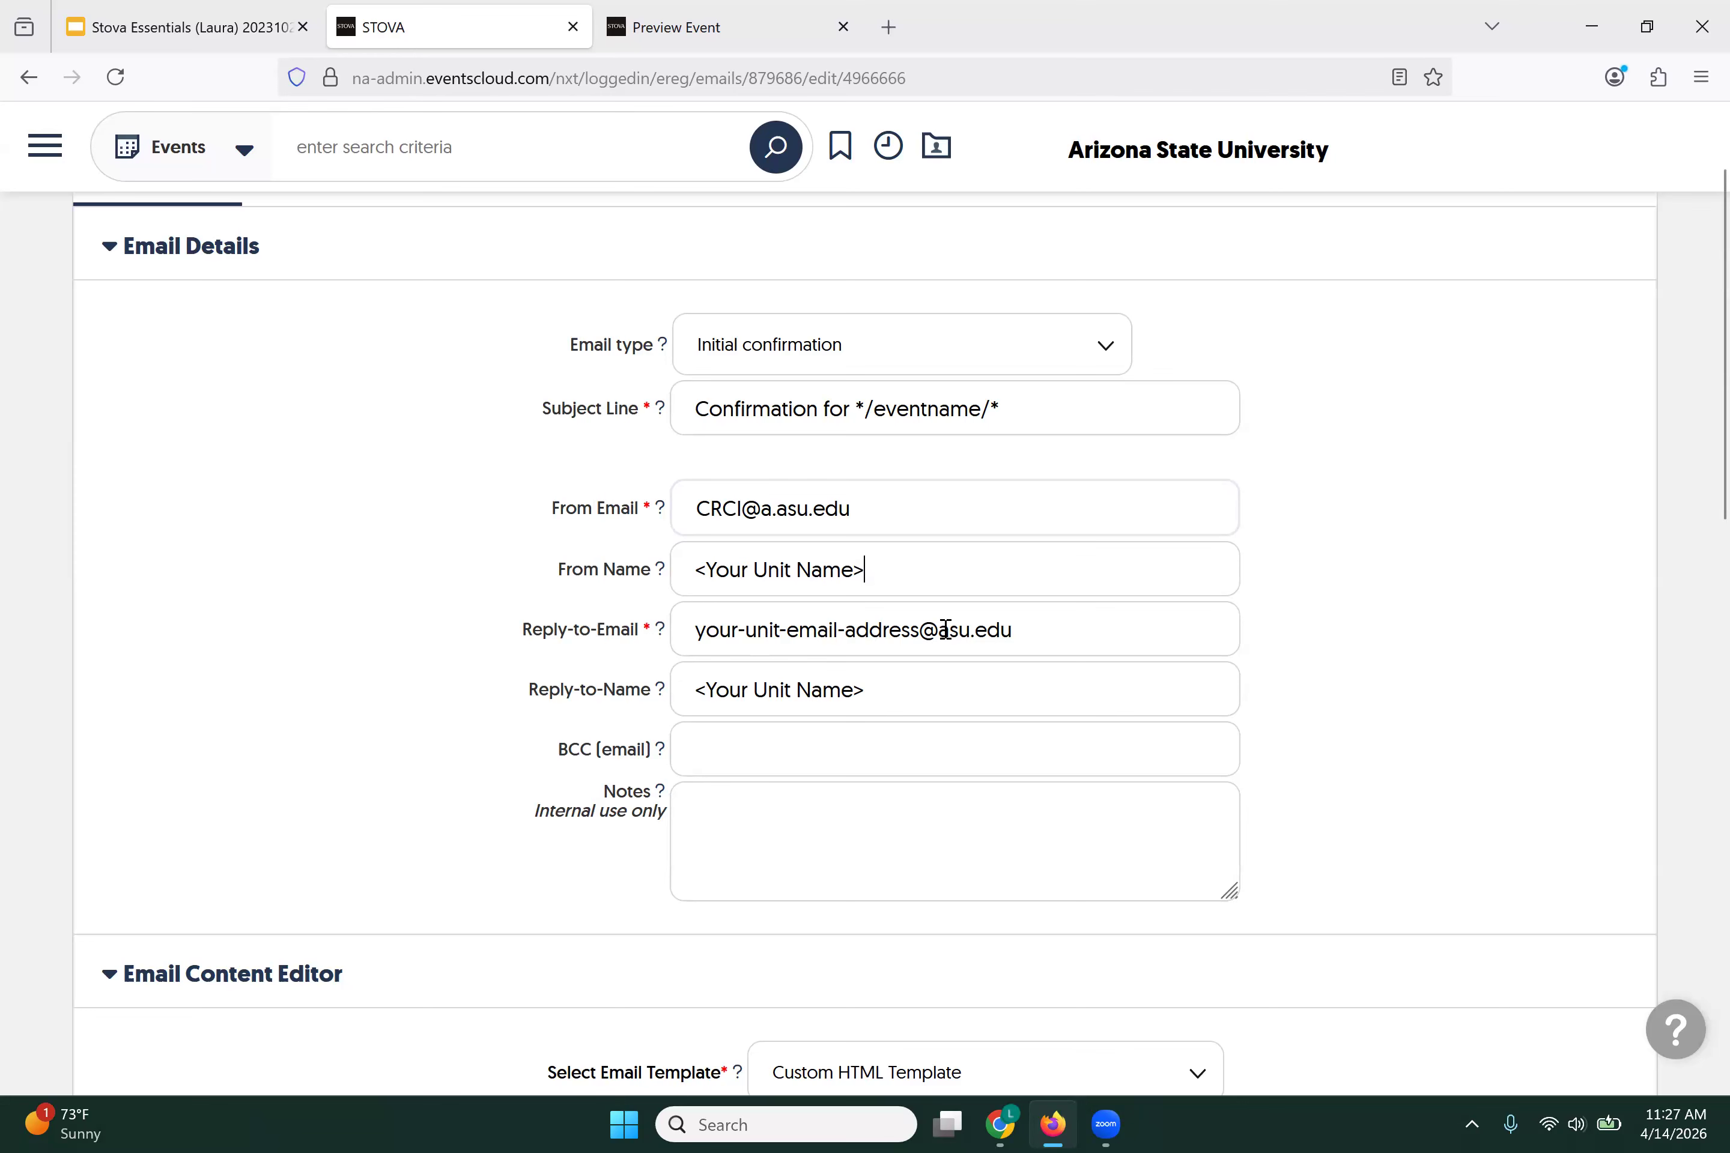
{"action": "left_click_drag", "start_coordinate": [916, 575], "coordinate": [679, 571]}
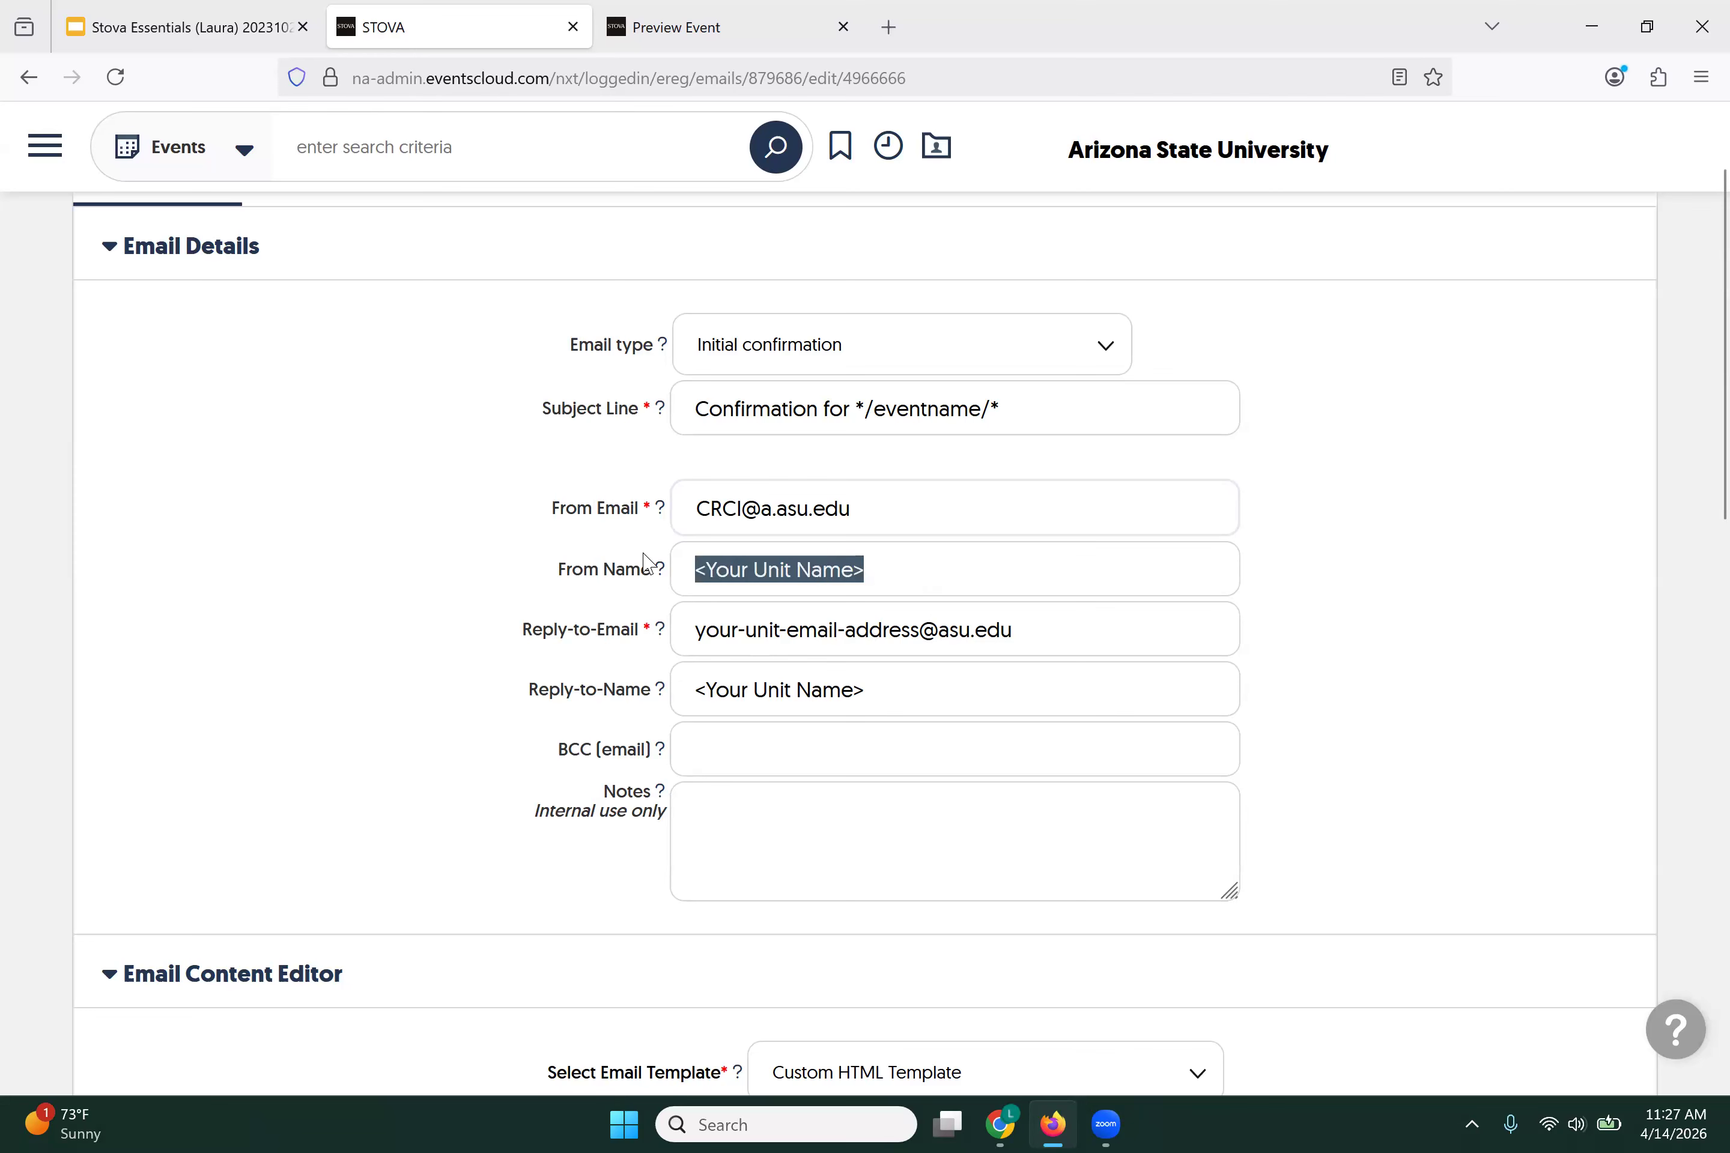
{"action": "type", "text": "Co"}
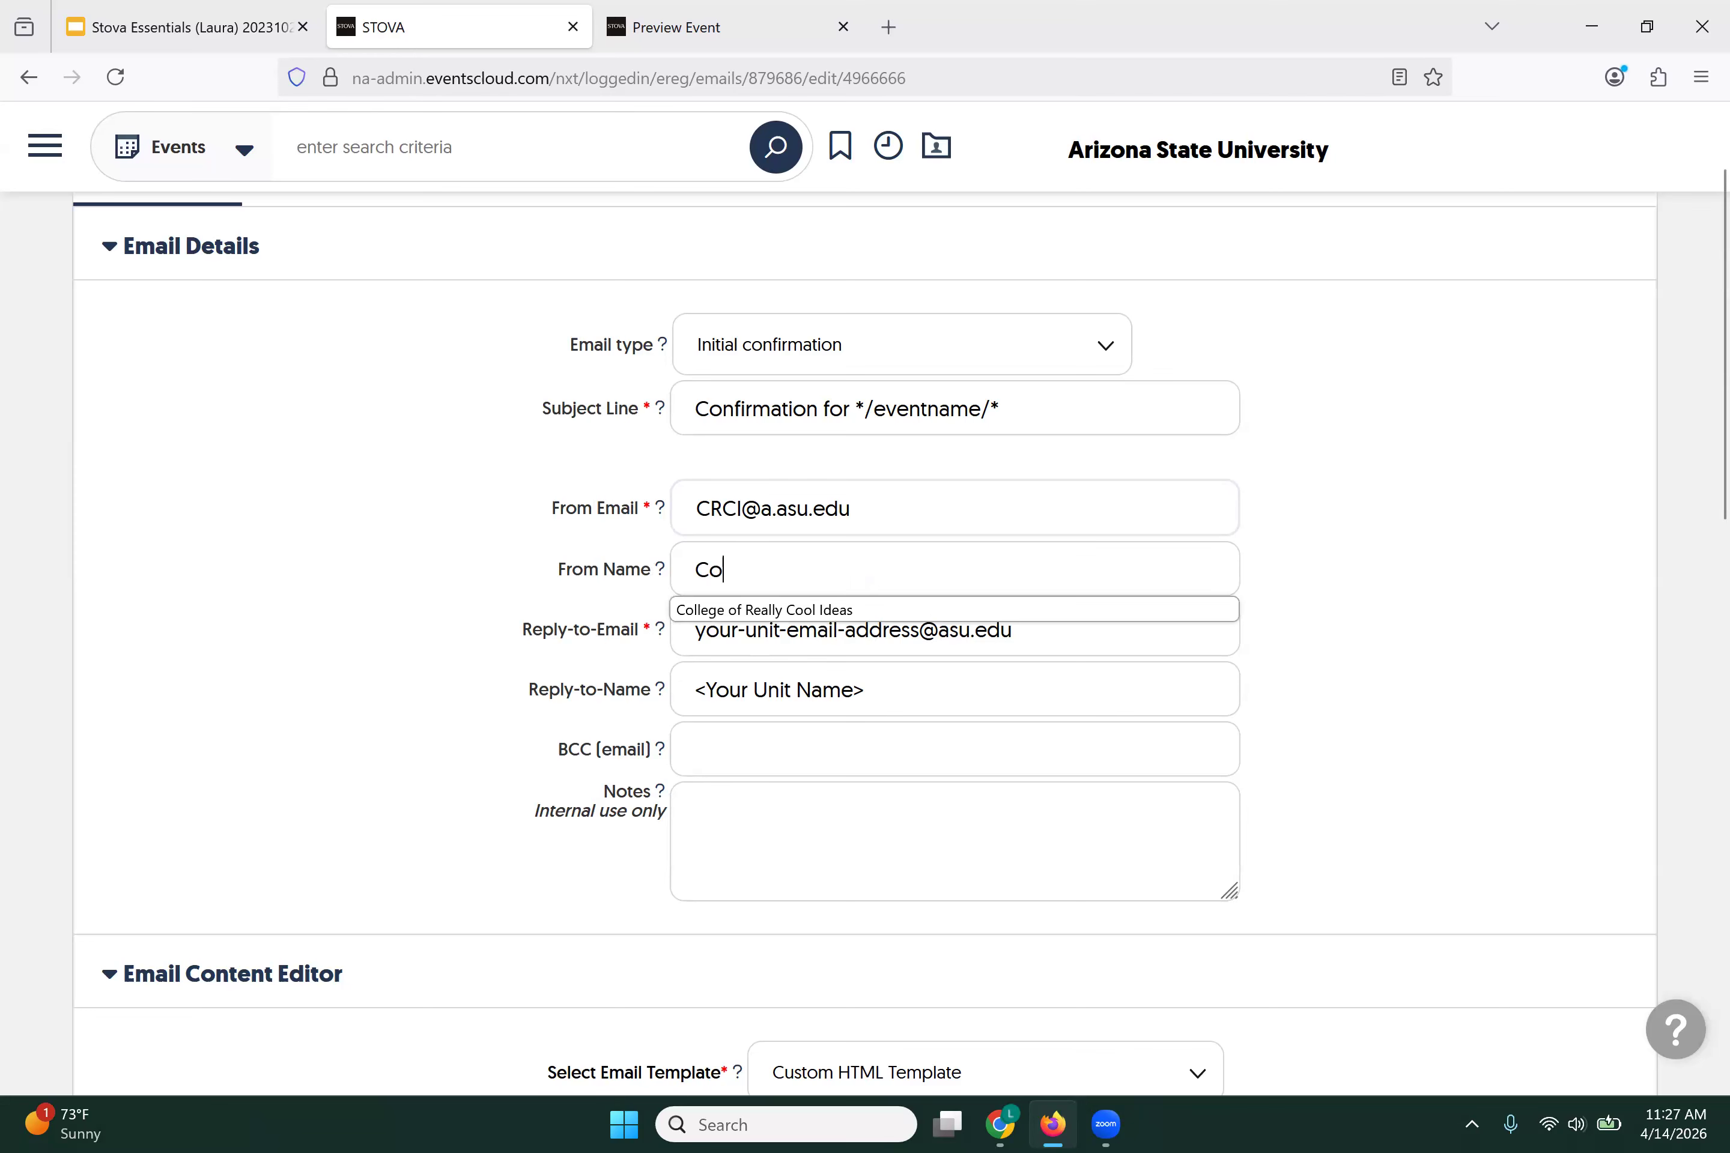
{"action": "left_click", "coordinate": [687, 611]}
Step: Replace the Reply-to-Email with the unit's suggested CRCI address
{"action": "left_click_drag", "start_coordinate": [686, 630], "coordinate": [928, 640]}
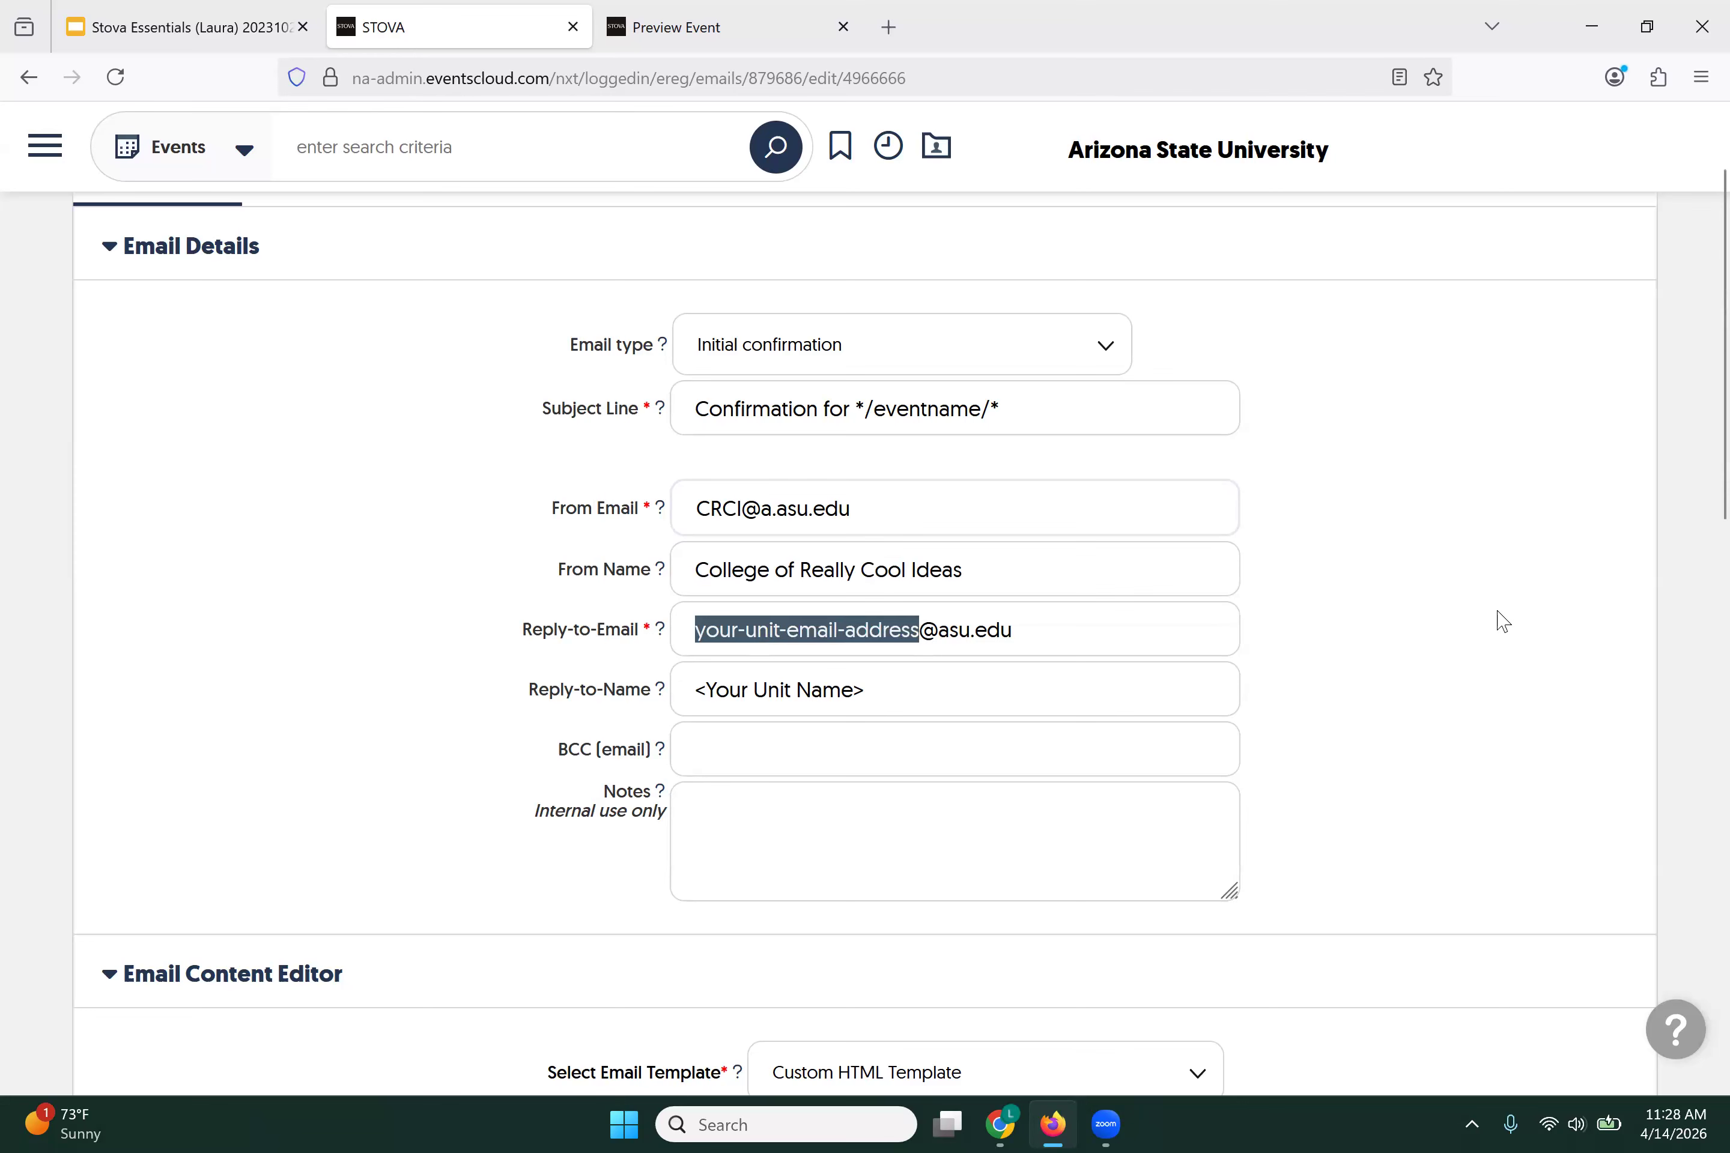
{"action": "type", "text": "Colle"}
{"action": "key", "text": "BackSpace"}
{"action": "key", "text": "BackSpace"}
{"action": "key", "text": "BackSpace"}
{"action": "key", "text": "BackSpace"}
{"action": "key", "text": "BackSpace"}
{"action": "type", "text": "CR"}
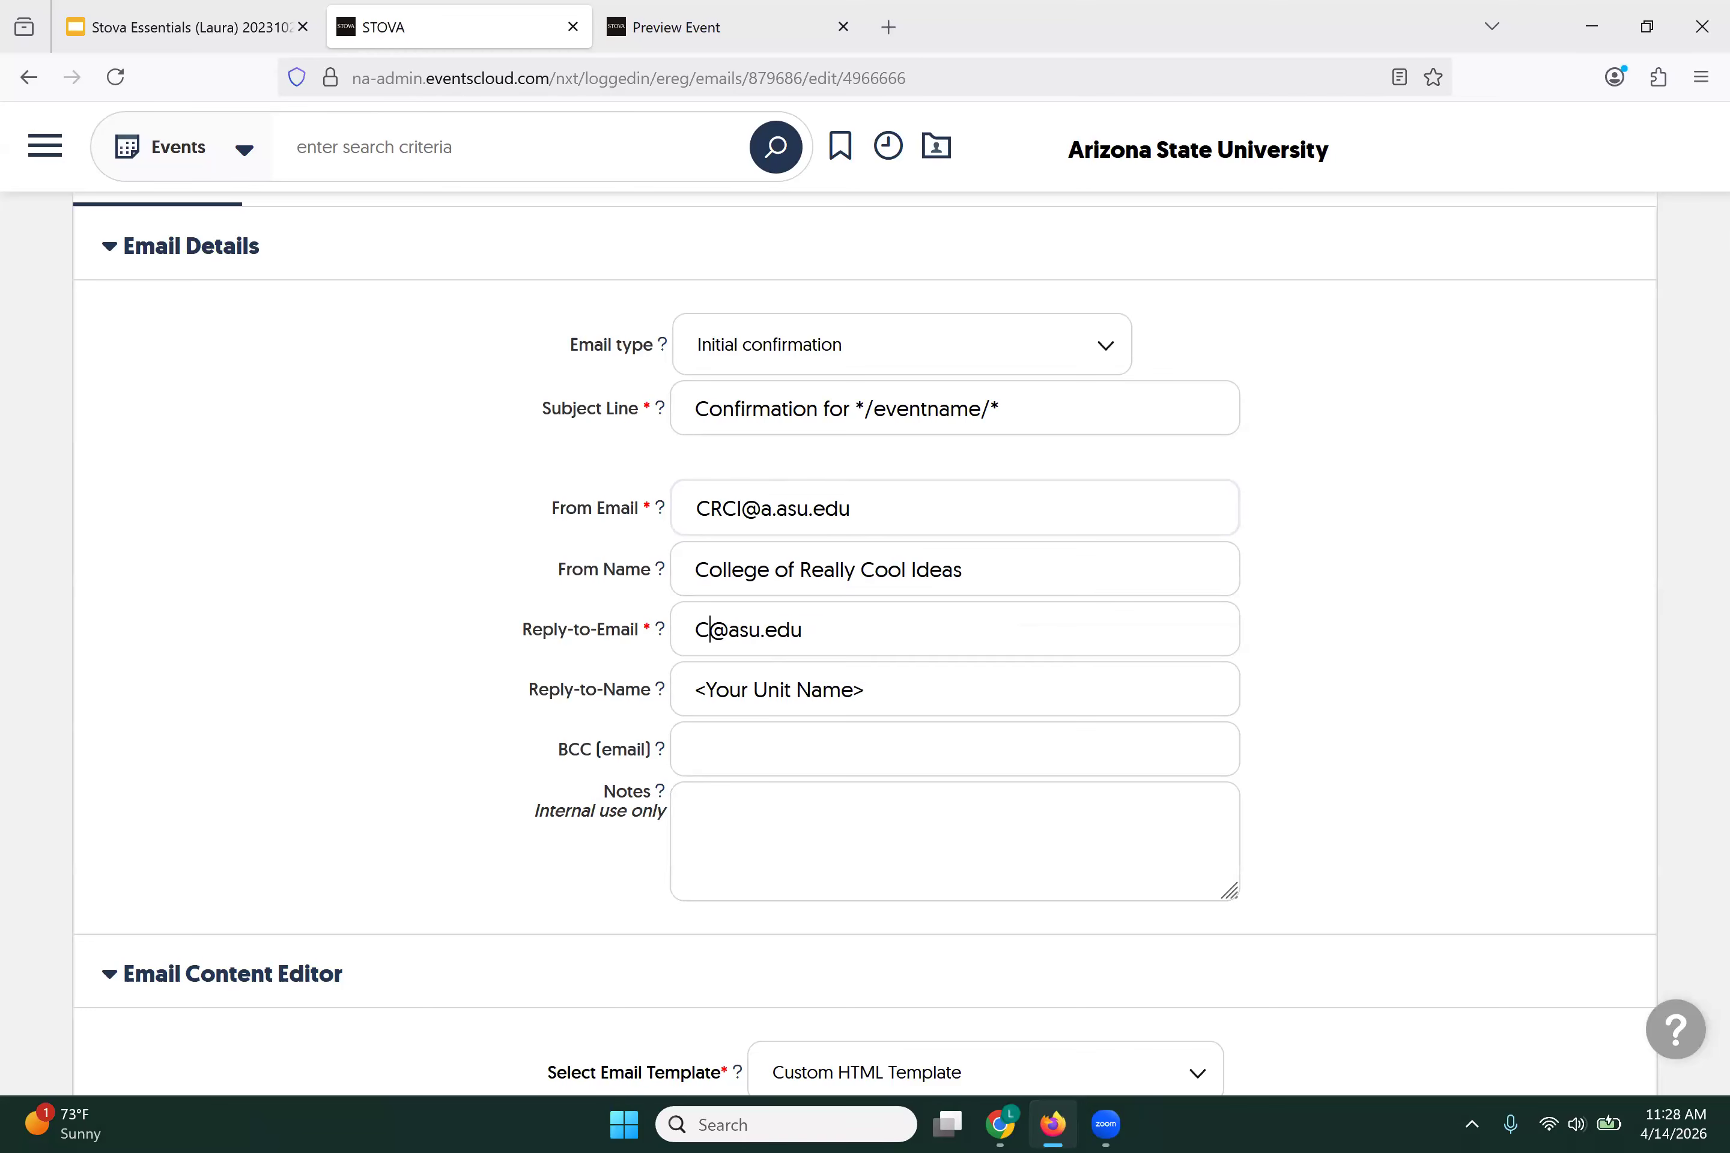
{"action": "type", "text": "CI"}
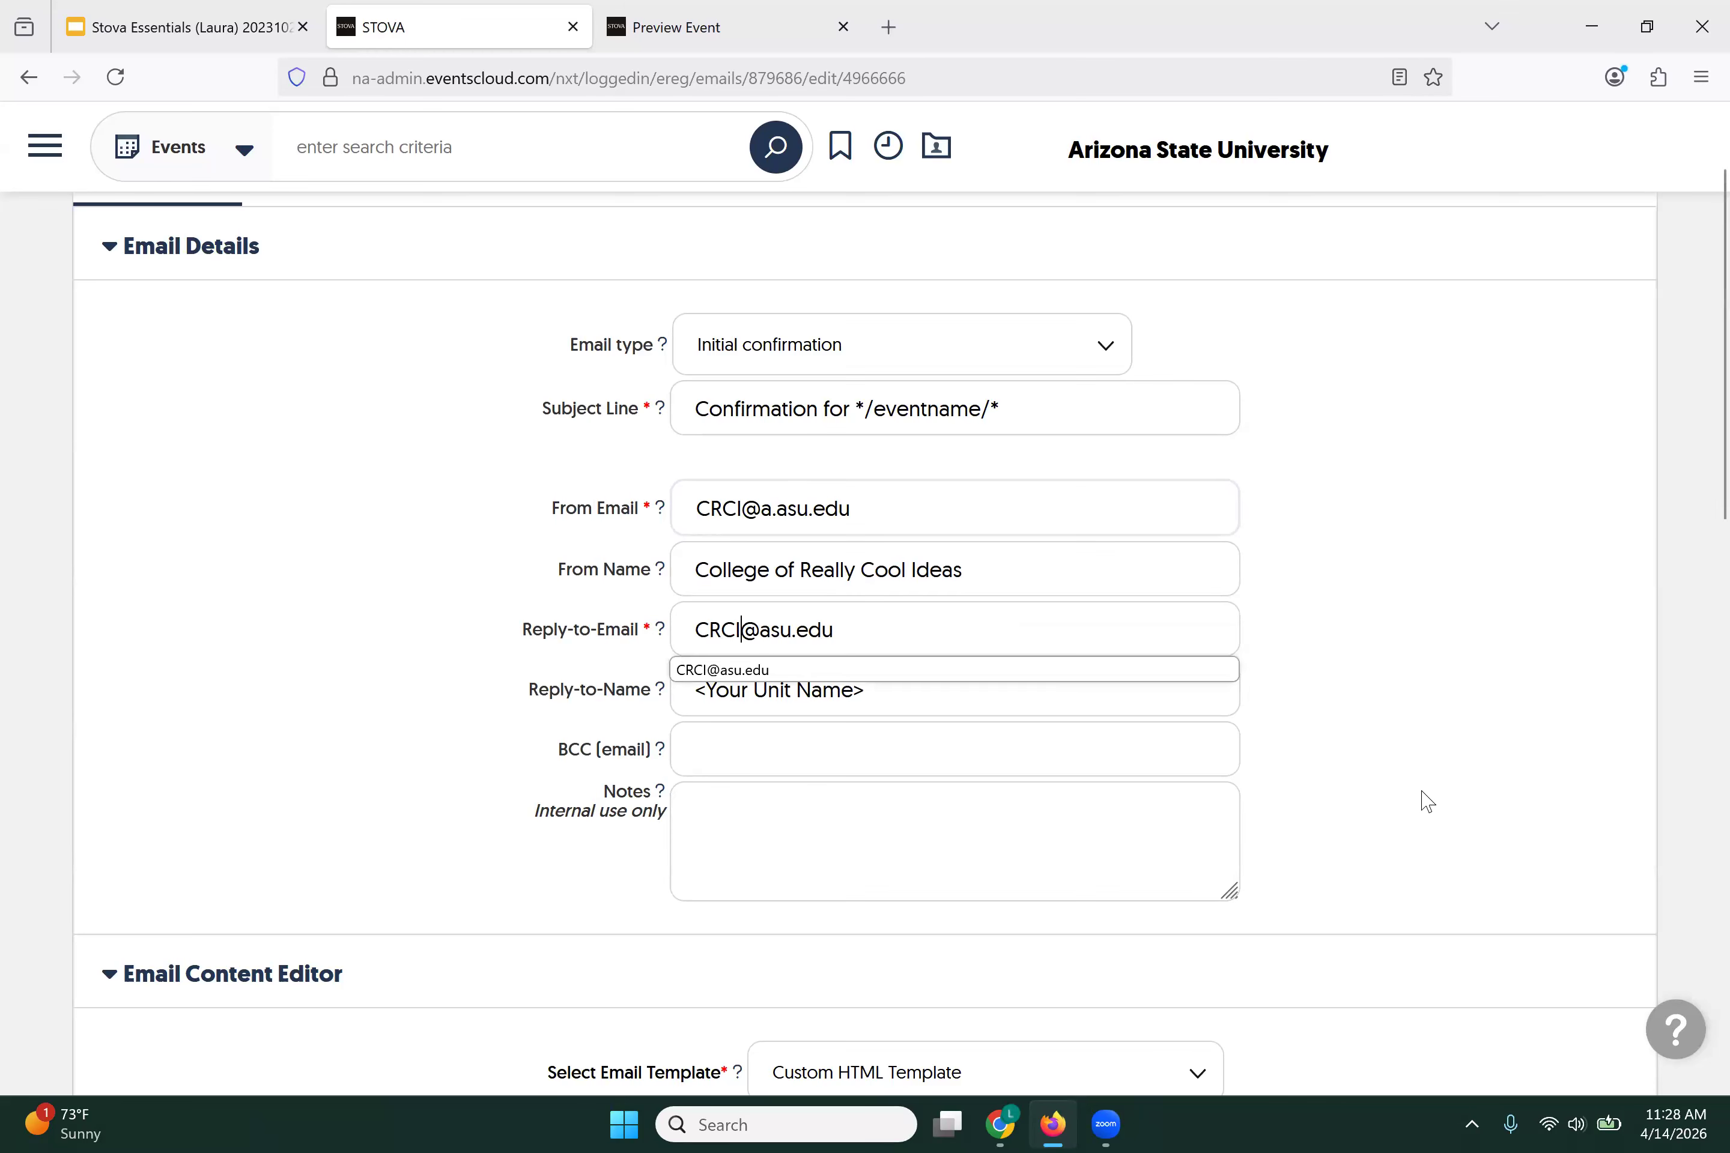
{"action": "left_click", "coordinate": [747, 691]}
Step: Fill the Reply-to-Name with the contact's name from the autofill suggestion
{"action": "left_click_drag", "start_coordinate": [931, 696], "coordinate": [436, 674]}
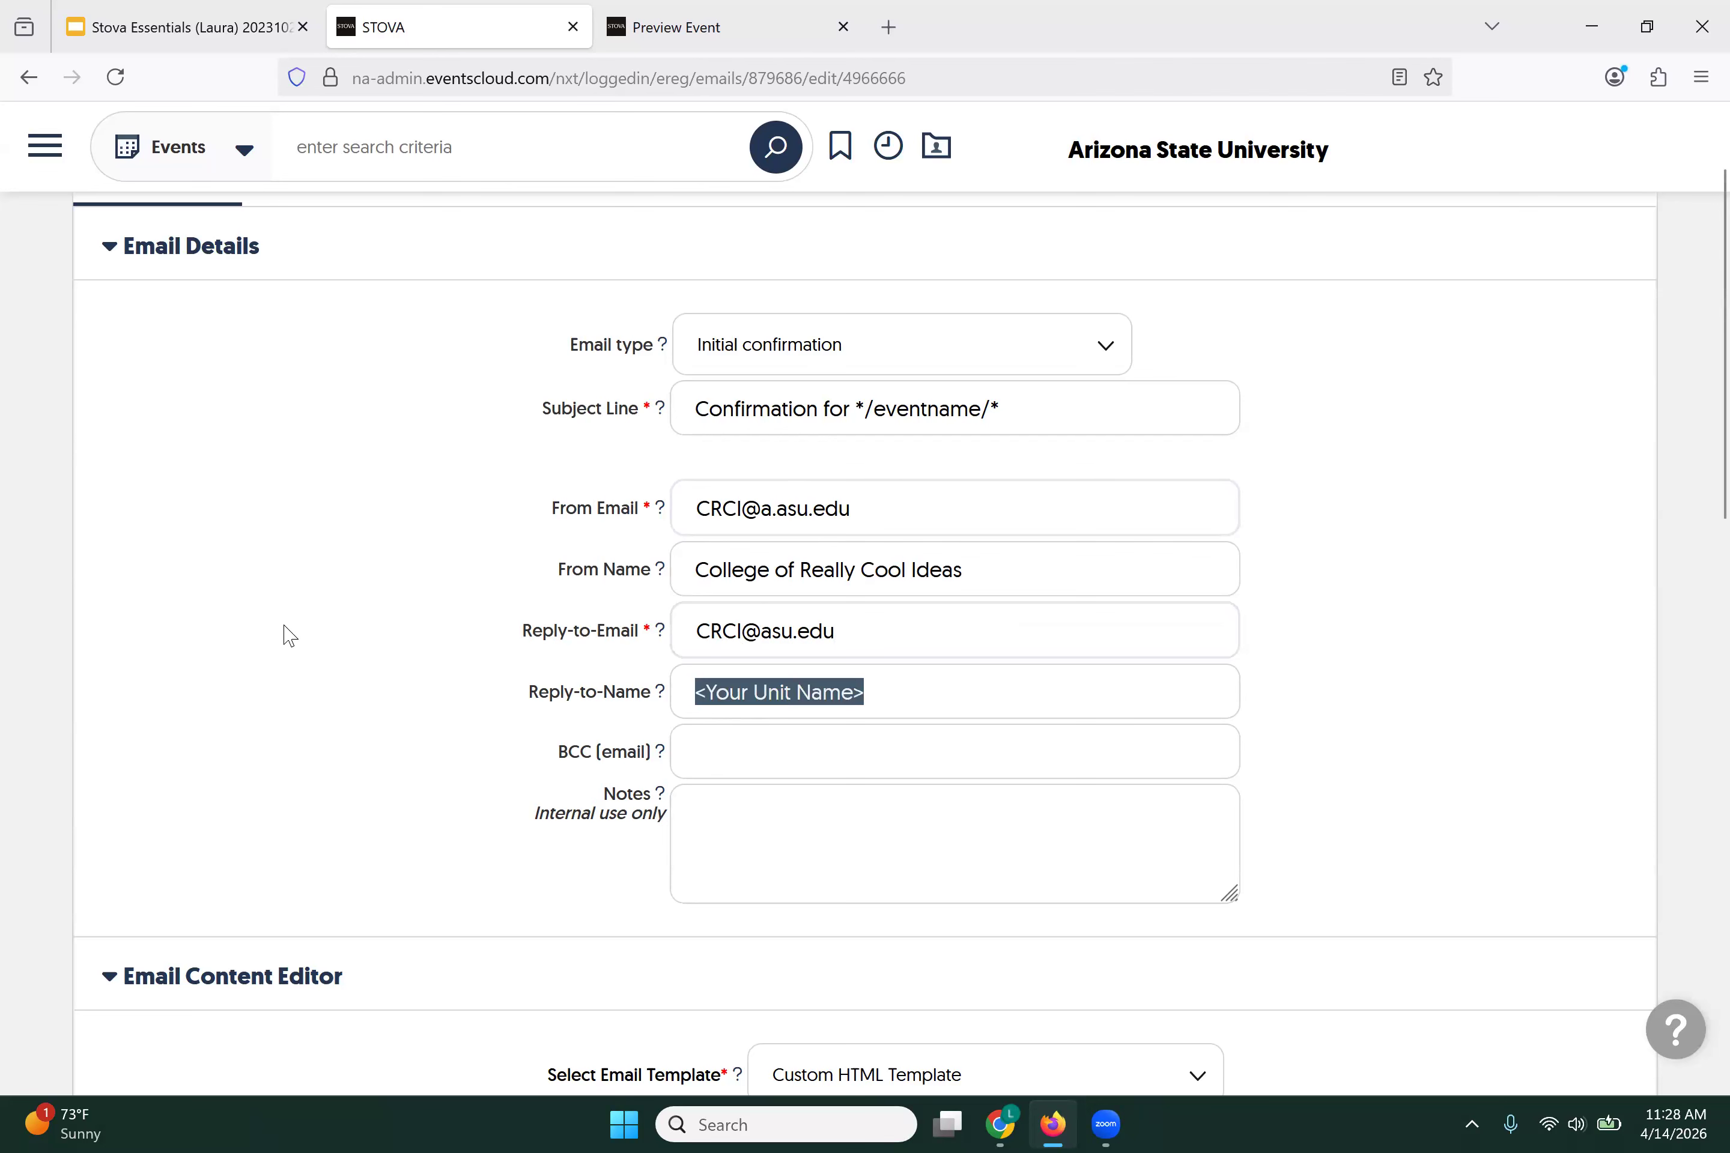
{"action": "type", "text": "Larua"}
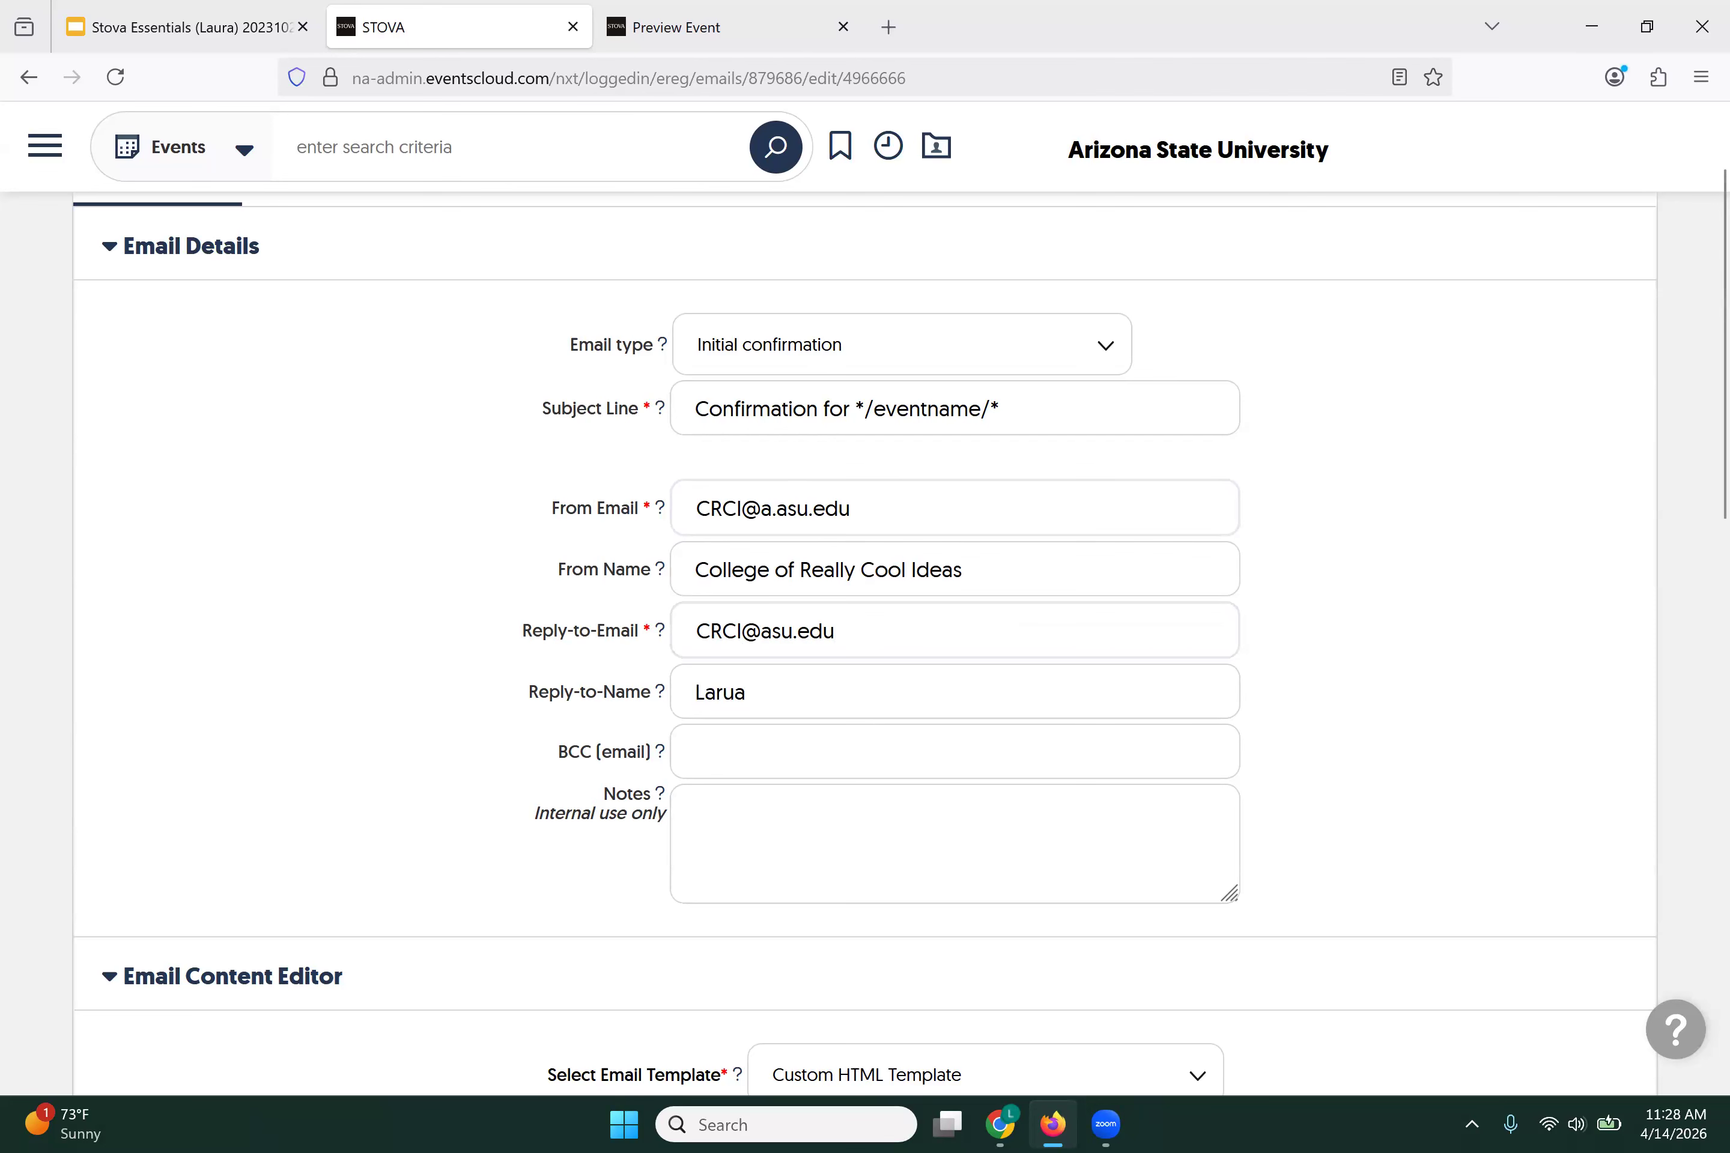
{"action": "key", "text": "BackSpace"}
{"action": "key", "text": "BackSpace"}
{"action": "key", "text": "BackSpace"}
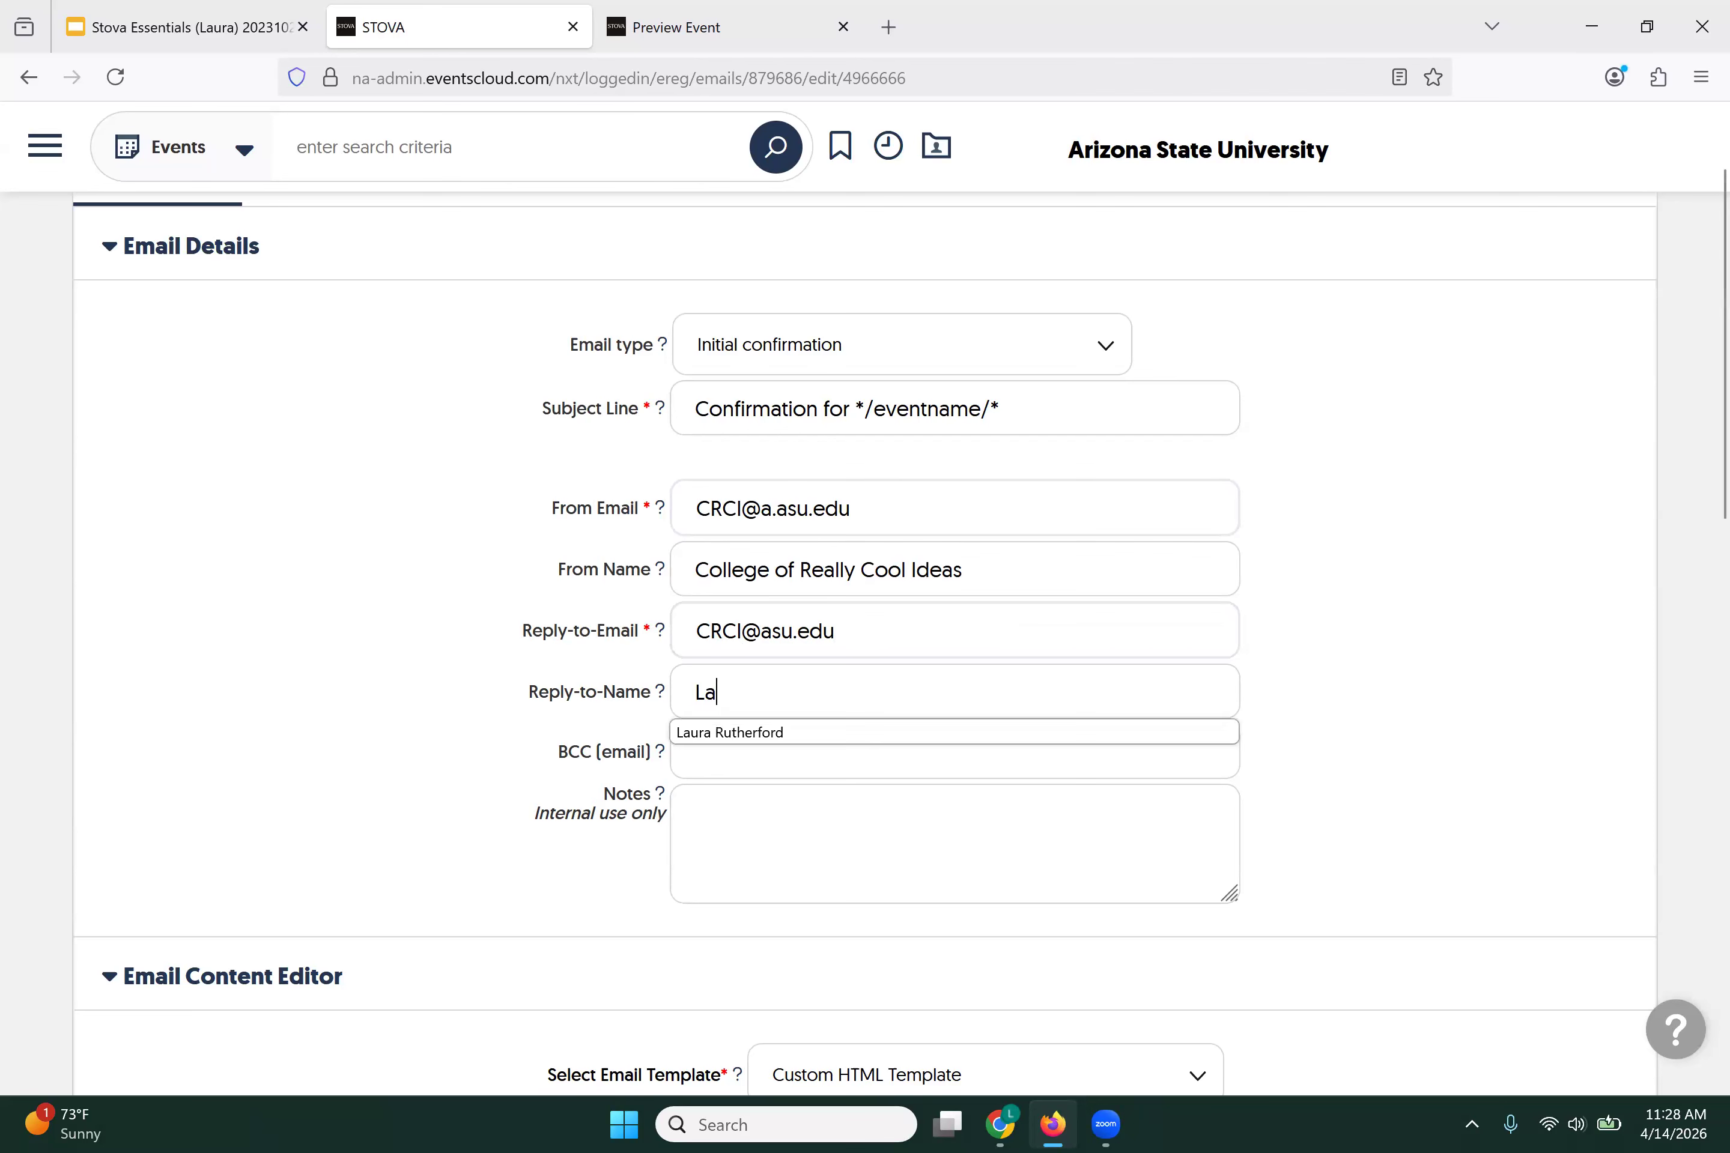
{"action": "left_click", "coordinate": [709, 733]}
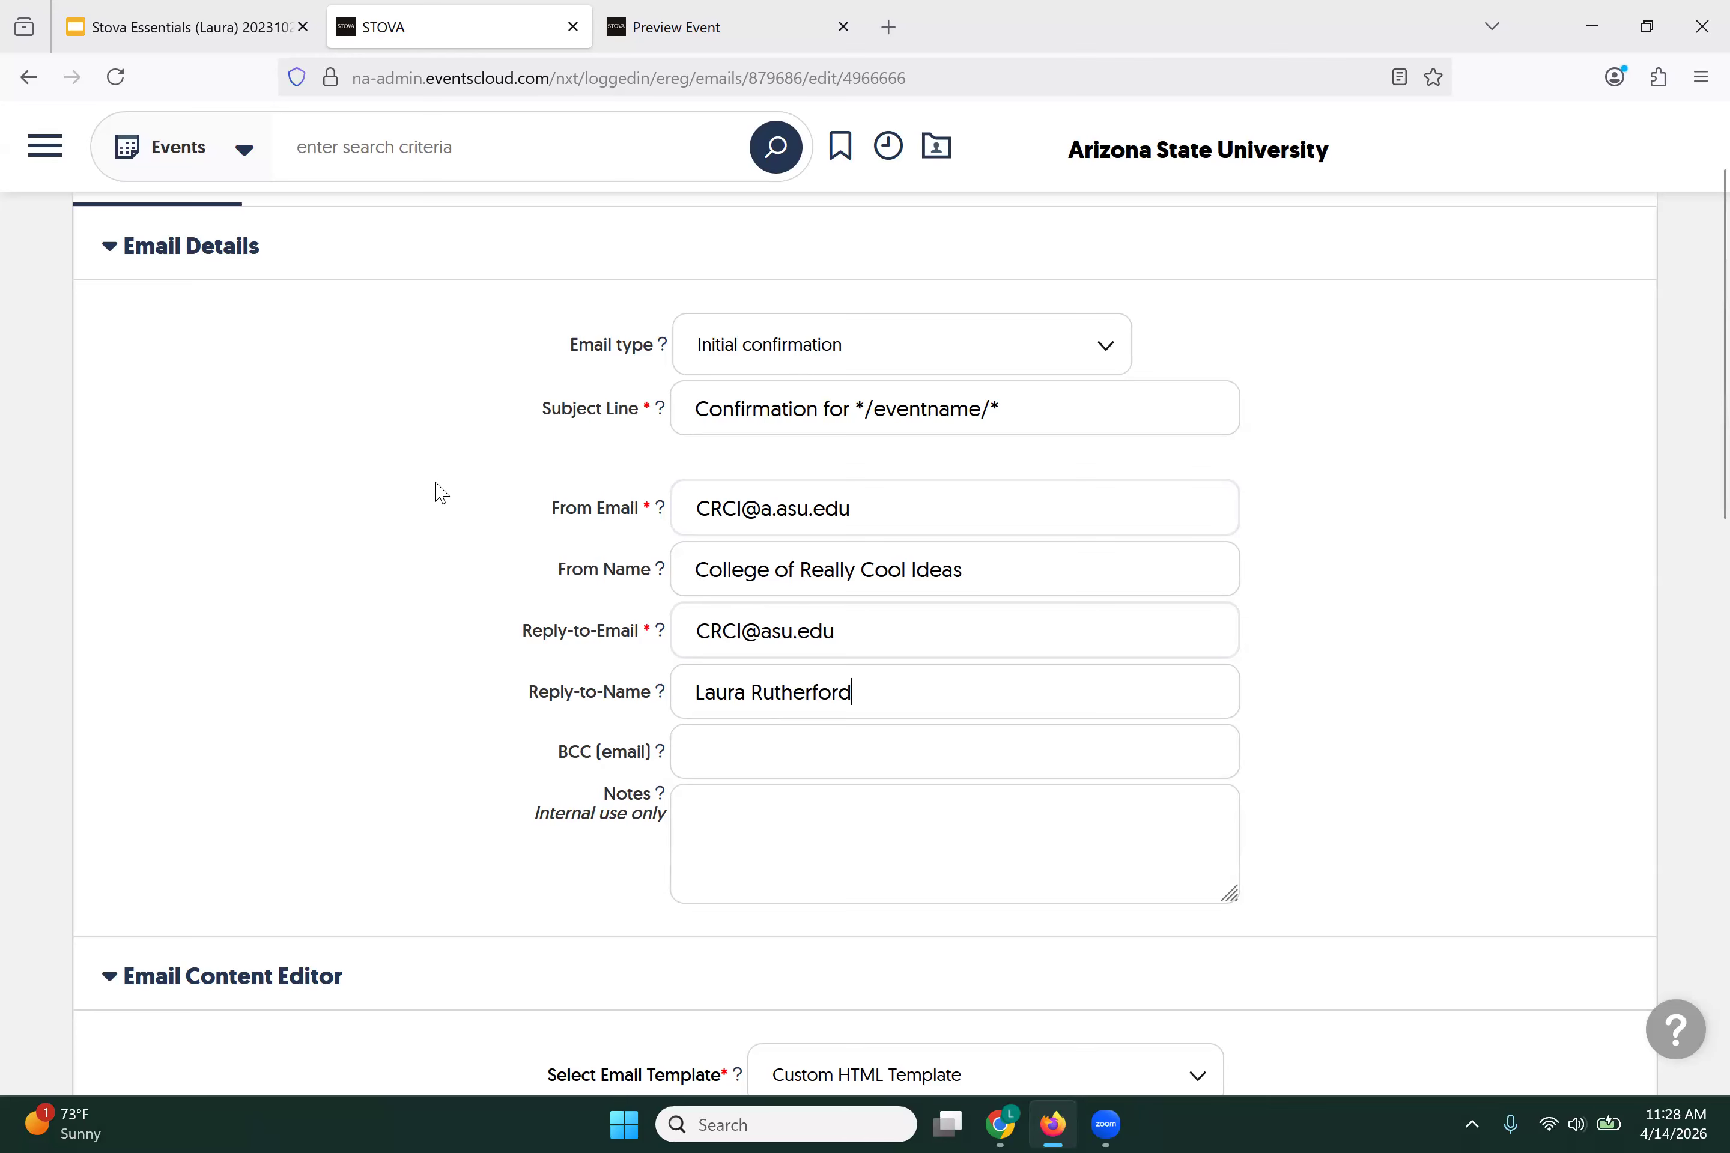
{"action": "scroll", "coordinate": [439, 492], "scroll_direction": "down", "scroll_amount": 10}
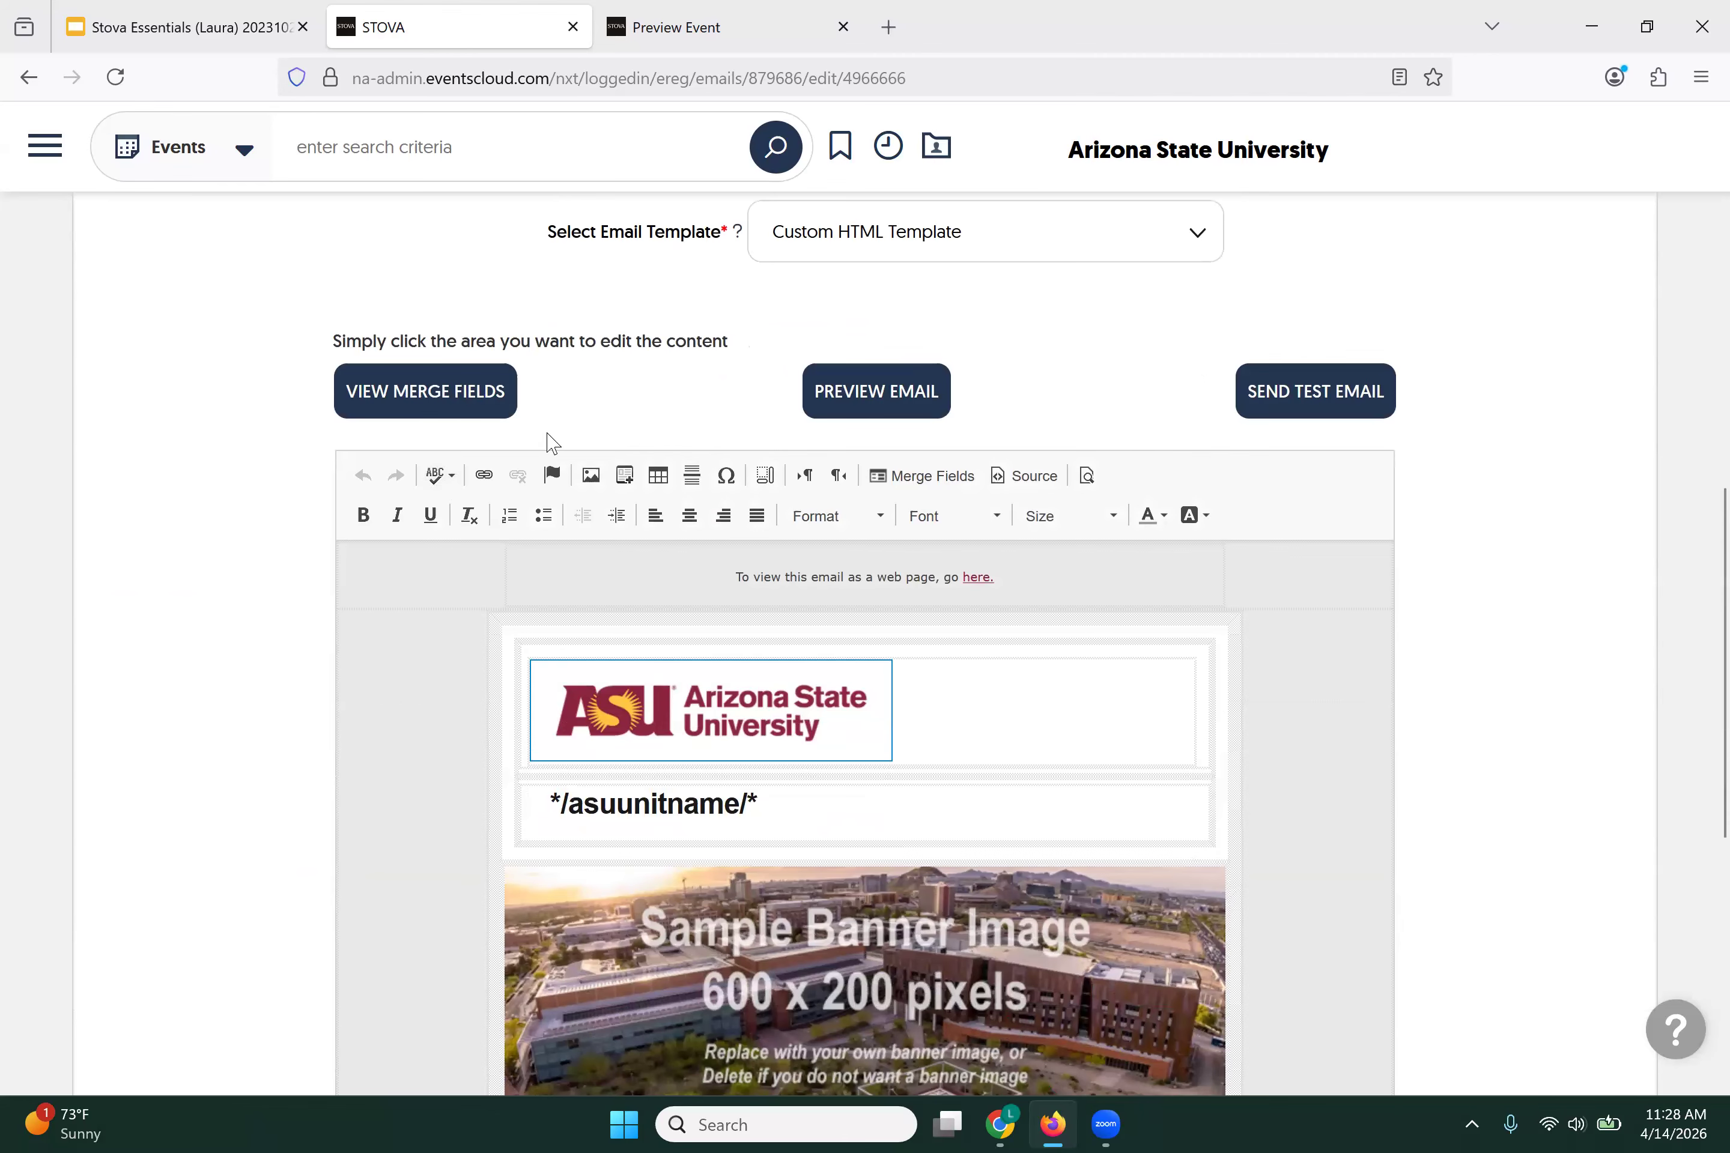
{"action": "scroll", "coordinate": [551, 443], "scroll_direction": "down", "scroll_amount": 2}
{"action": "left_click", "coordinate": [754, 534]}
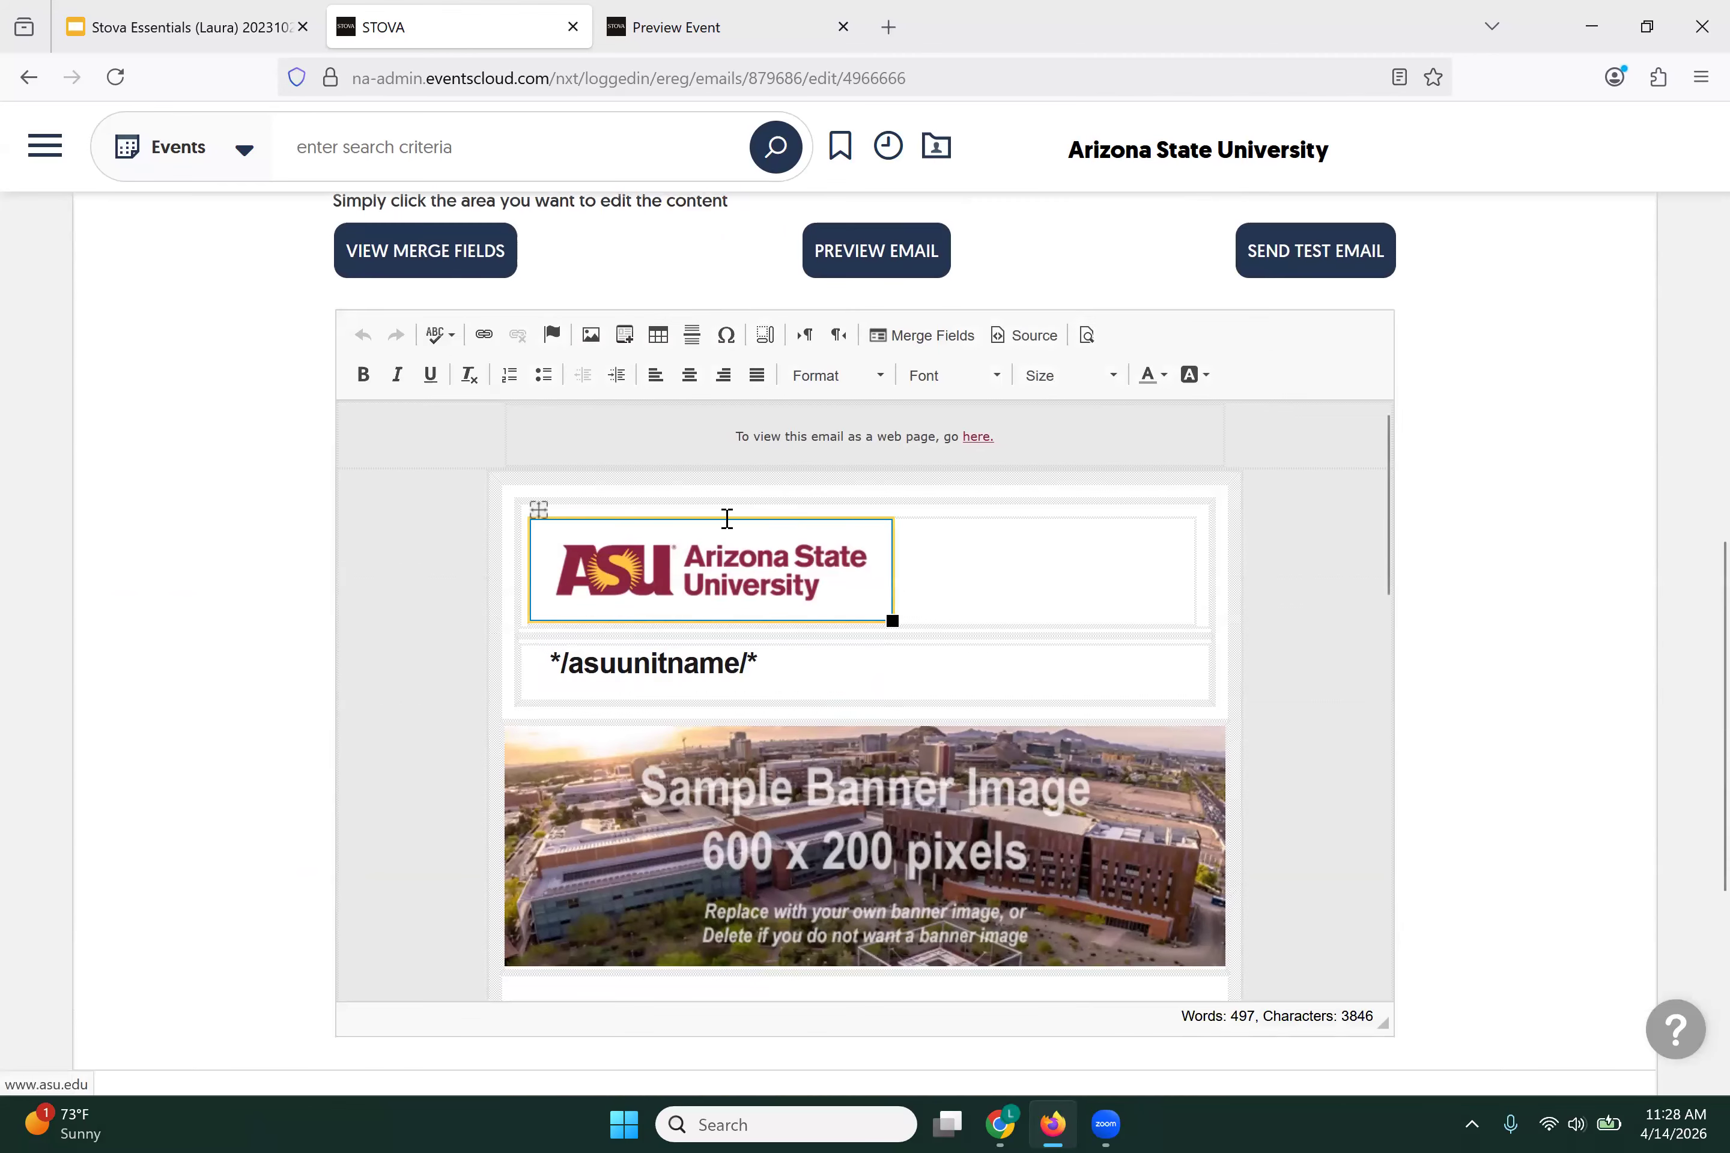
{"action": "scroll", "coordinate": [722, 529], "scroll_direction": "up", "scroll_amount": 2}
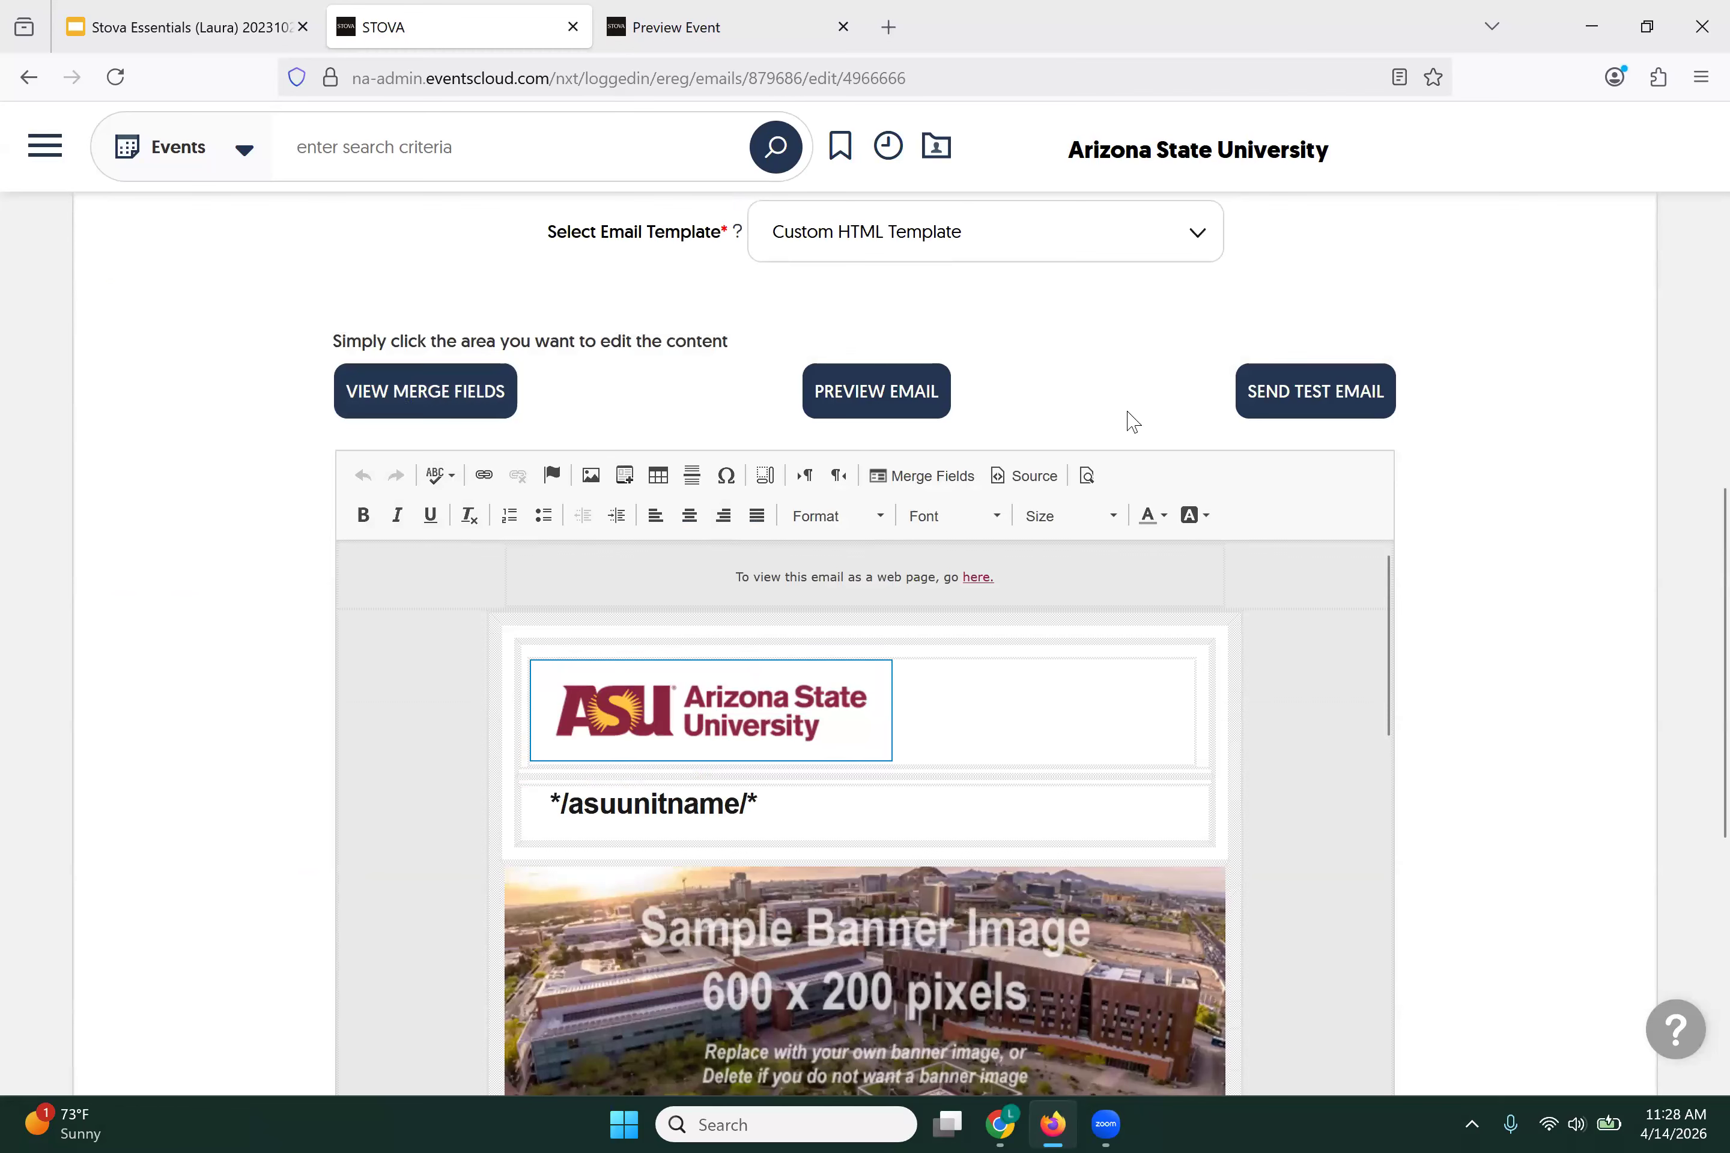
{"action": "scroll", "coordinate": [456, 635], "scroll_direction": "down", "scroll_amount": 1}
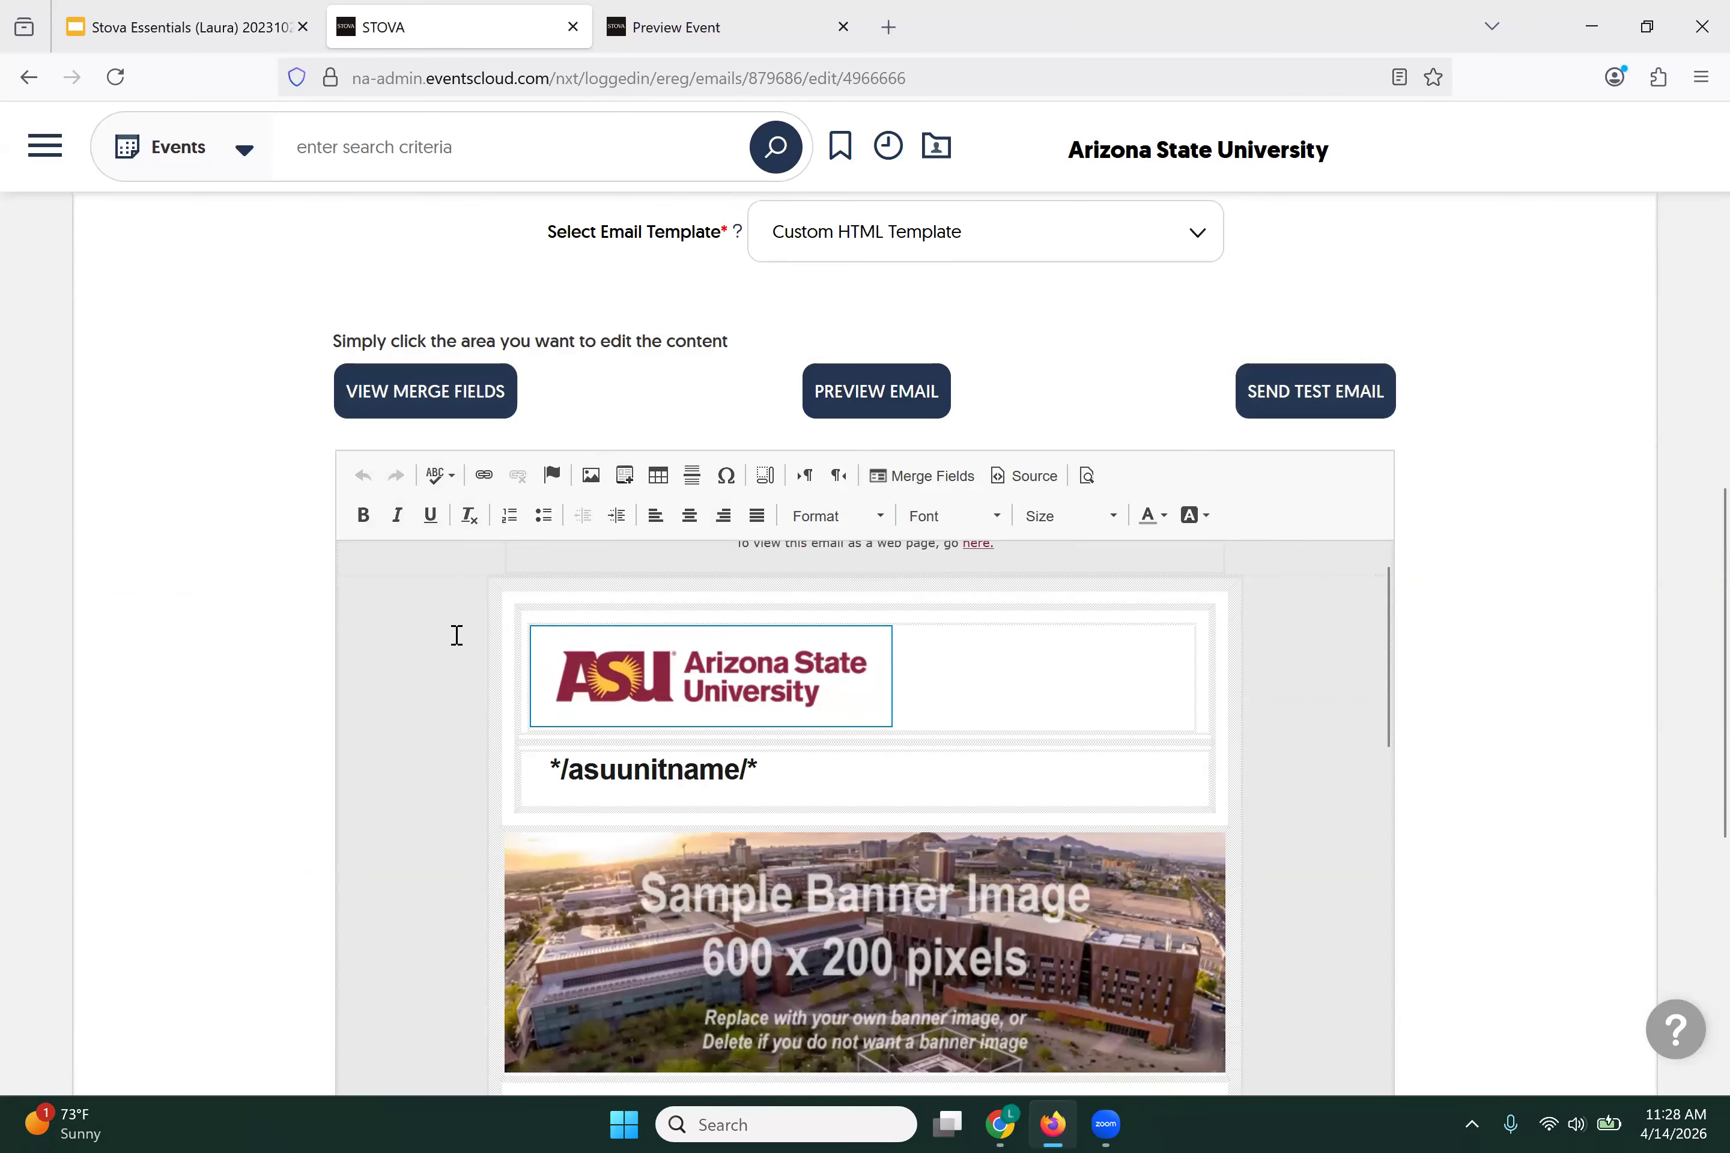
{"action": "scroll", "coordinate": [447, 565], "scroll_direction": "down", "scroll_amount": 1}
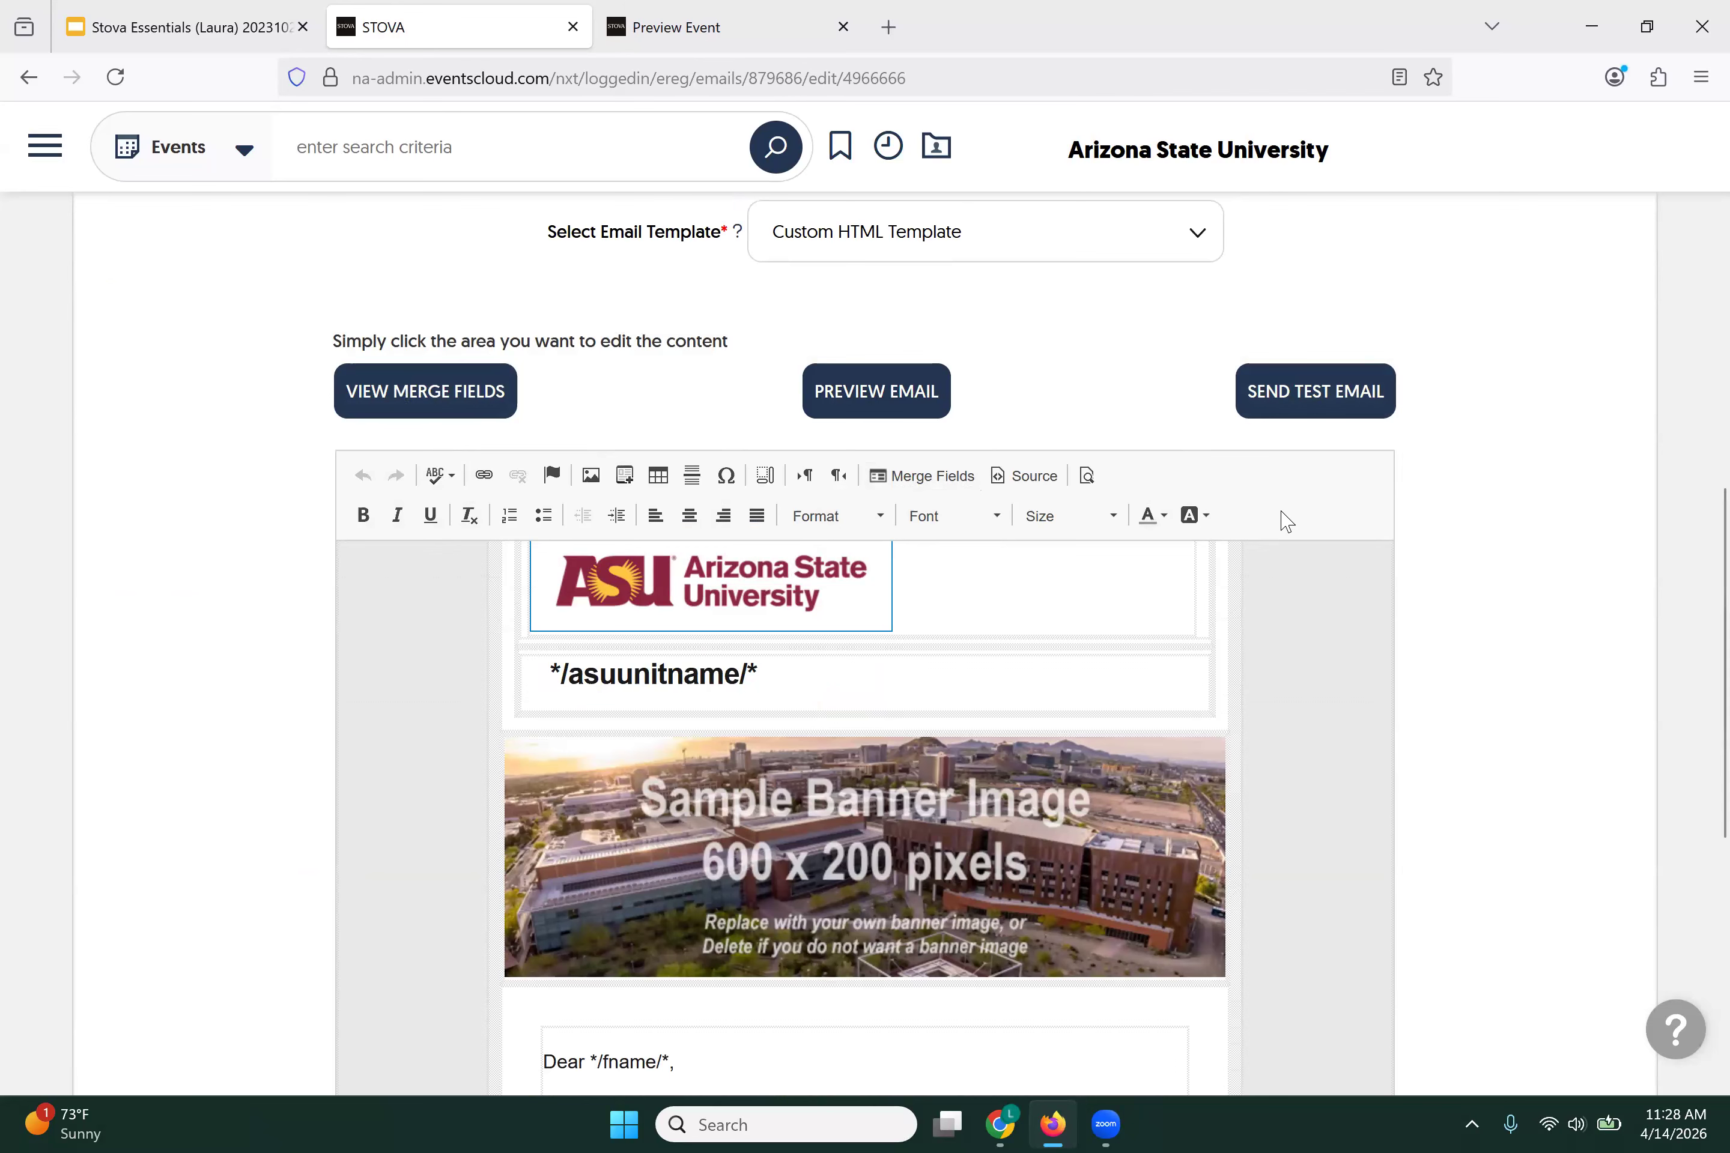
{"action": "scroll", "coordinate": [1010, 679], "scroll_direction": "up", "scroll_amount": 2}
{"action": "scroll", "coordinate": [1009, 679], "scroll_direction": "down", "scroll_amount": 2}
{"action": "scroll", "coordinate": [1002, 662], "scroll_direction": "up", "scroll_amount": 2}
{"action": "left_click", "coordinate": [773, 724]}
Step: Swap the header logo for the first logo in the CRCI > UnEndorsed Brand folder
{"action": "double_click", "coordinate": [773, 725]}
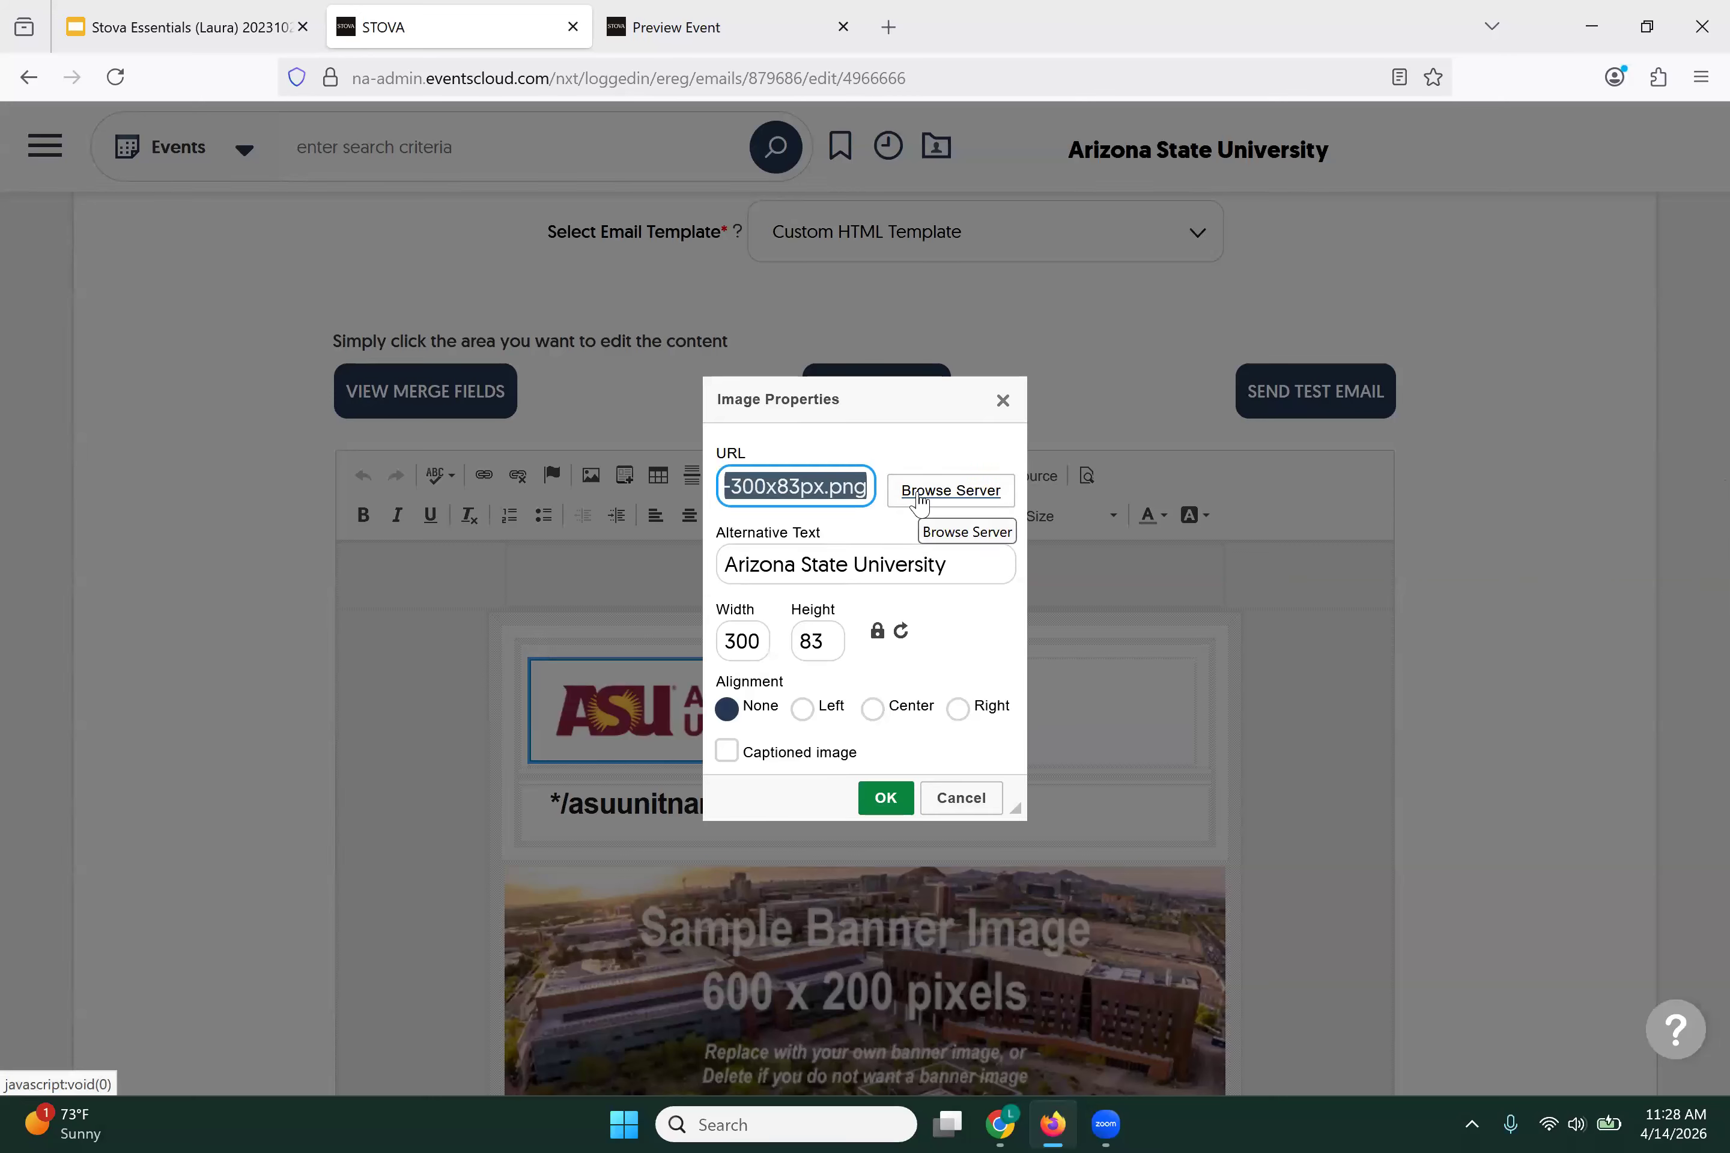
{"action": "left_click", "coordinate": [920, 500]}
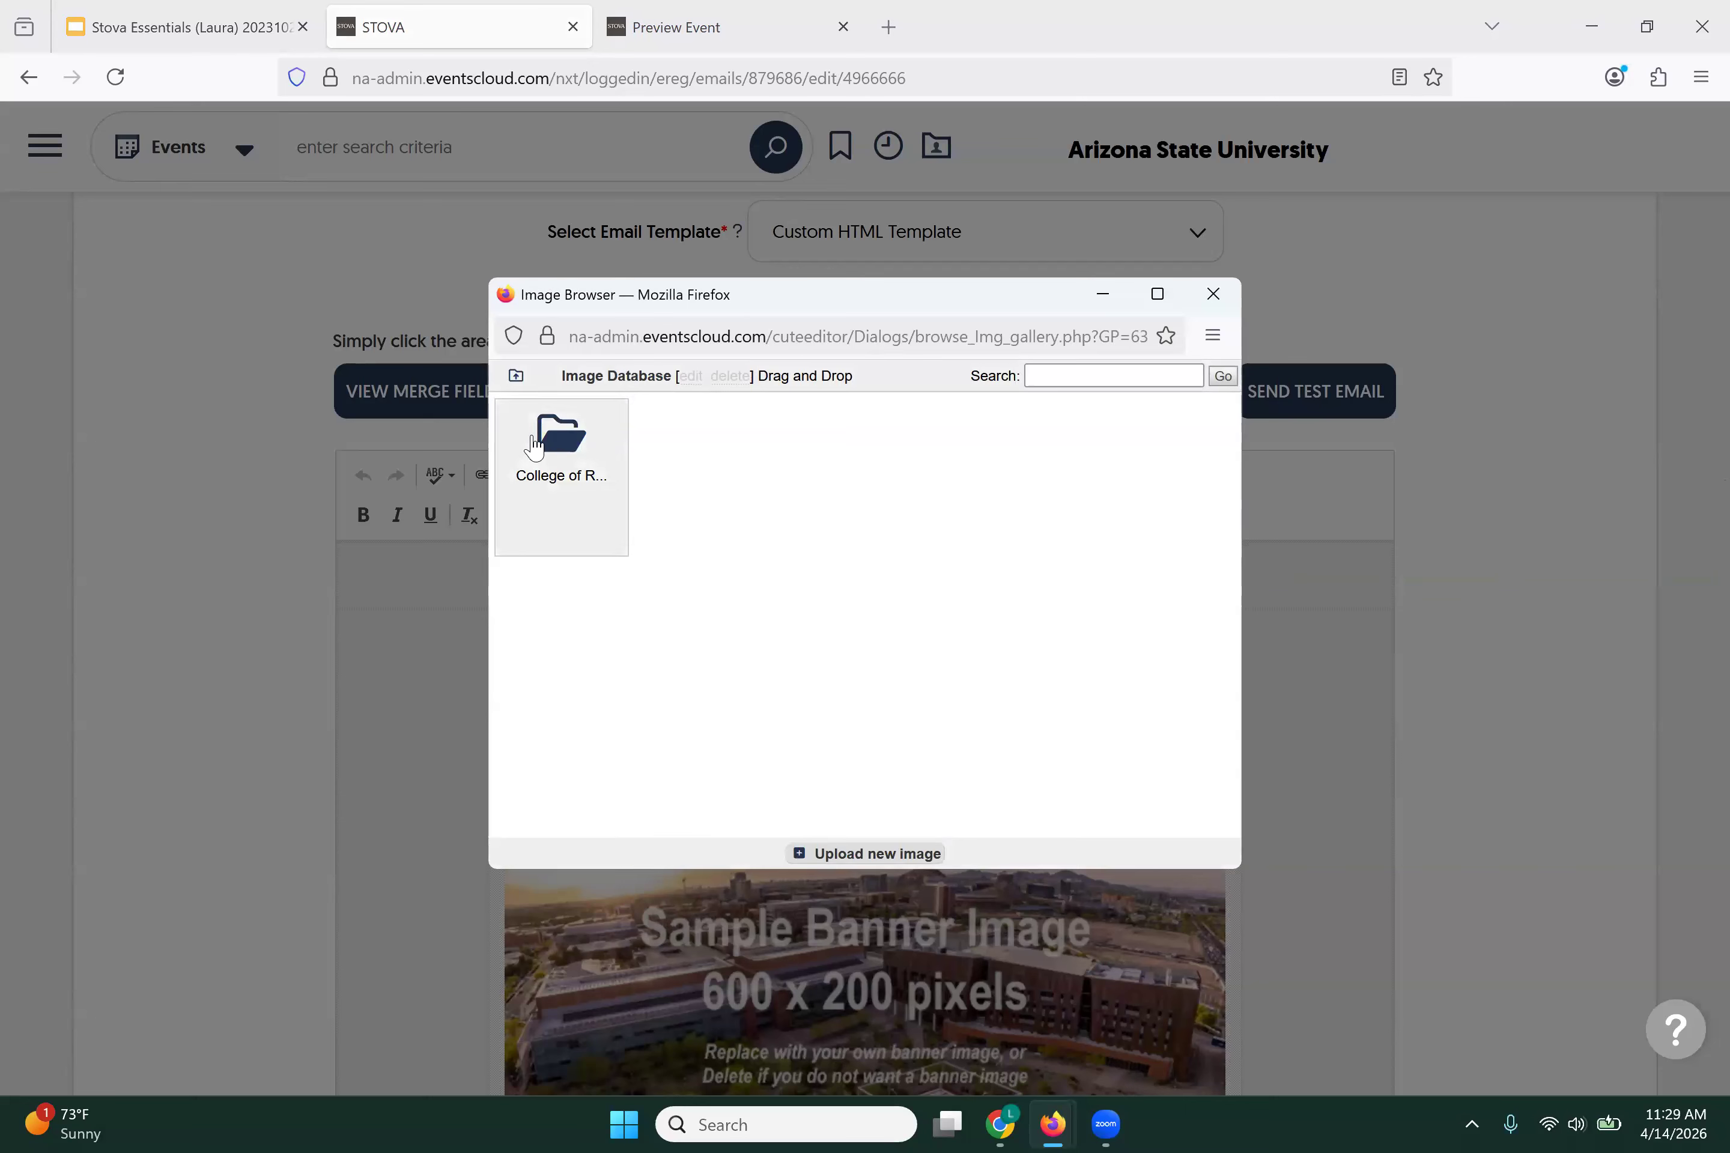
{"action": "left_click", "coordinate": [553, 450]}
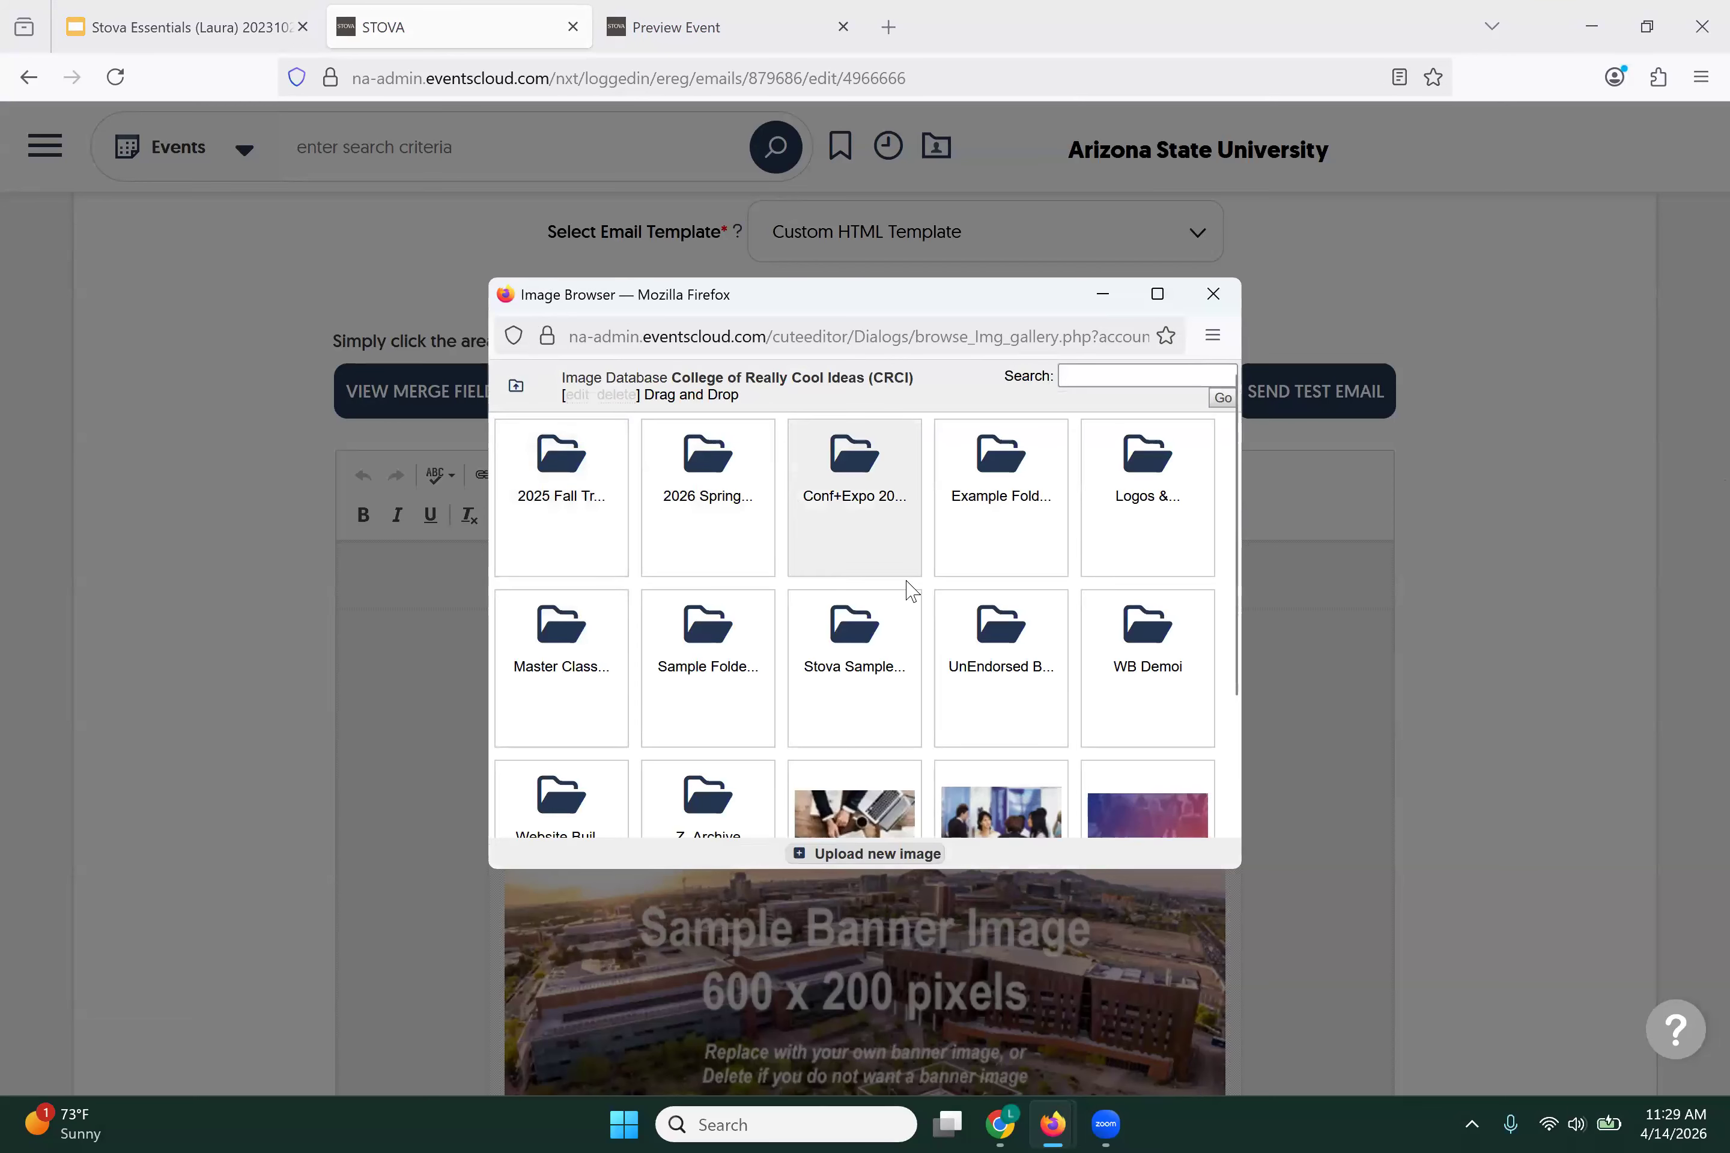
{"action": "left_click", "coordinate": [993, 636]}
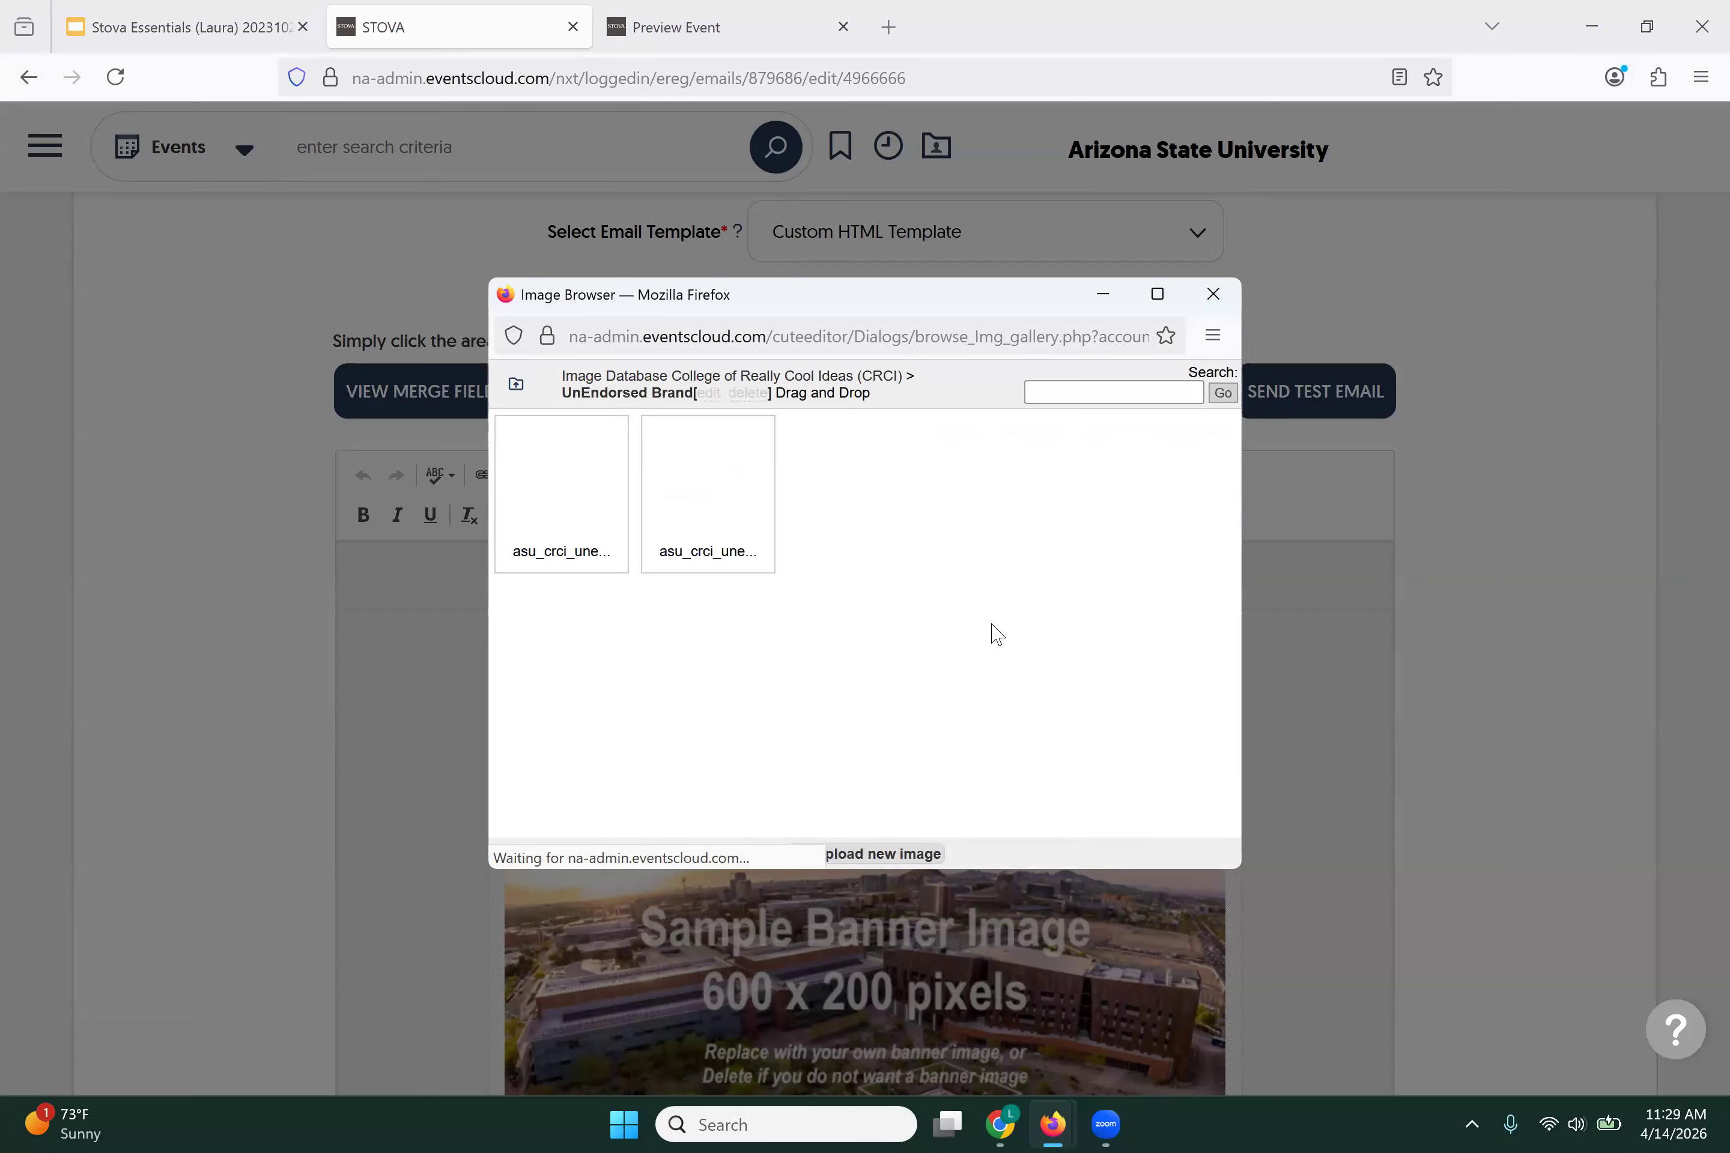
{"action": "left_click", "coordinate": [567, 491]}
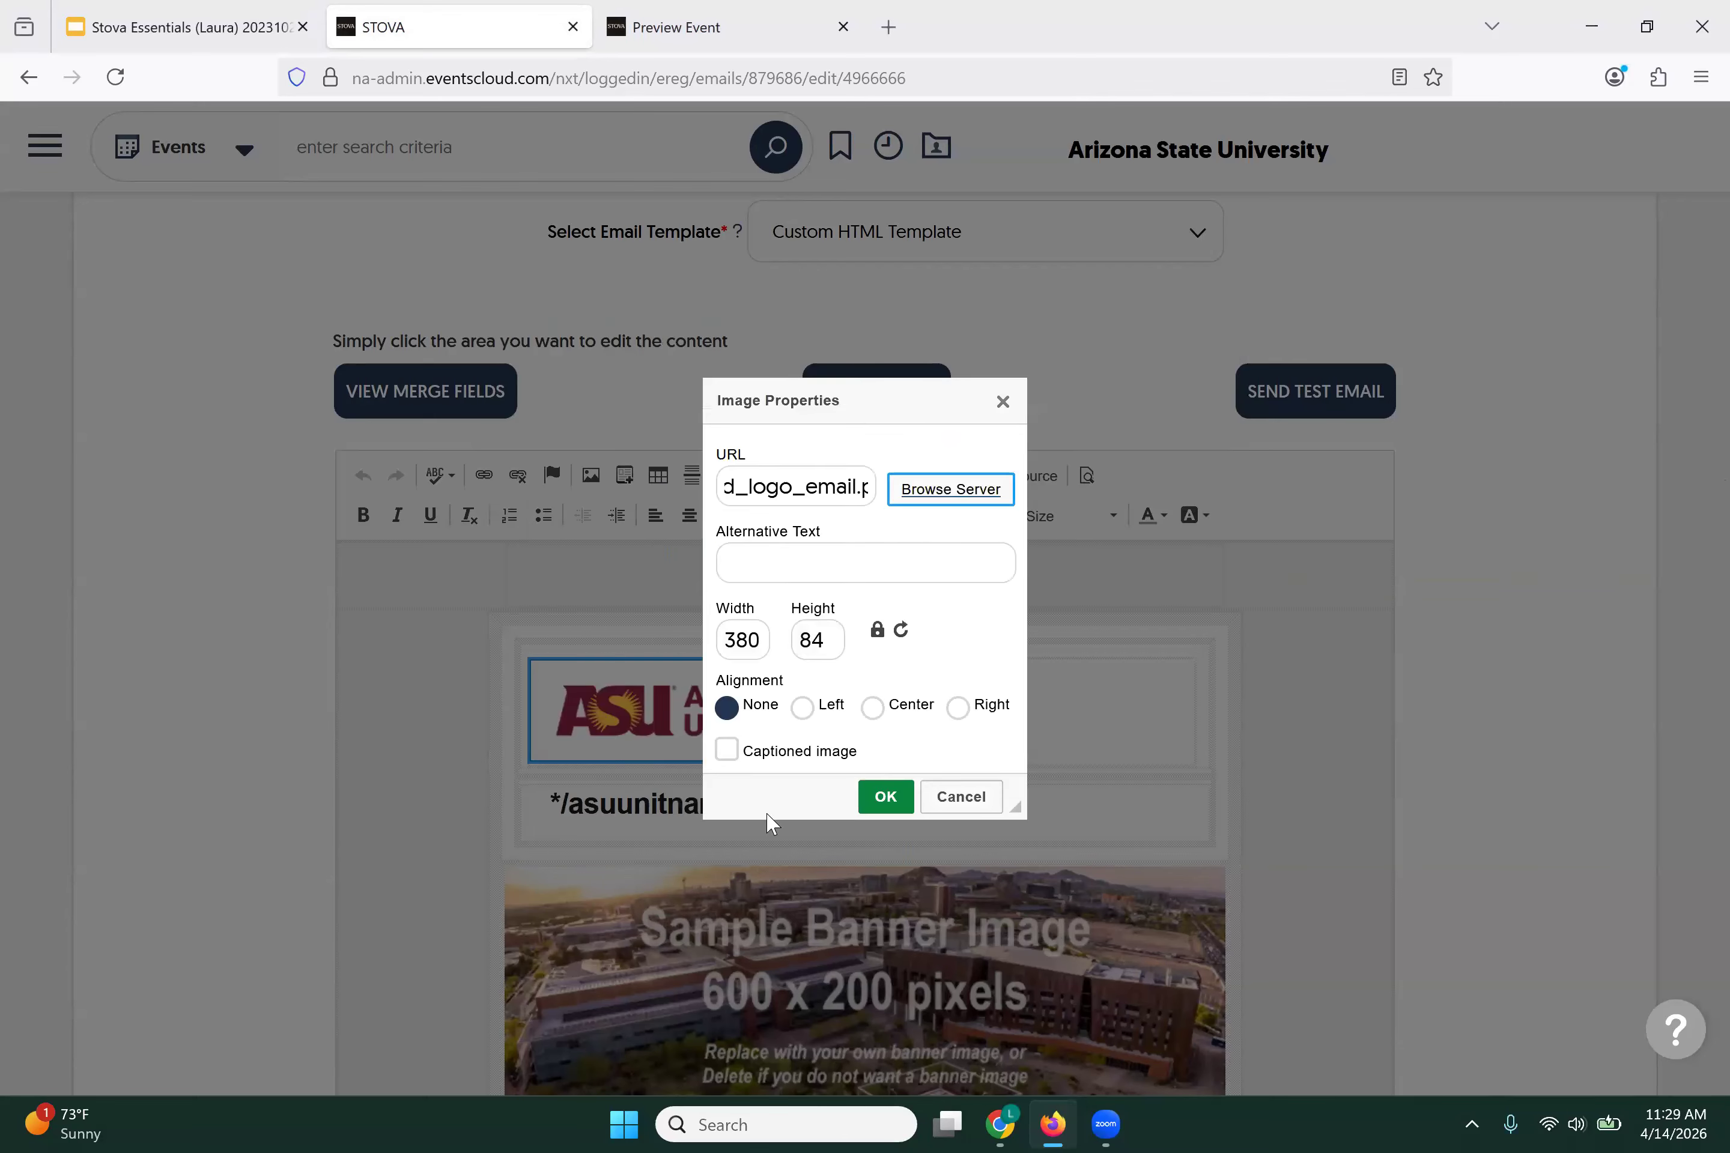
{"action": "left_click", "coordinate": [884, 807]}
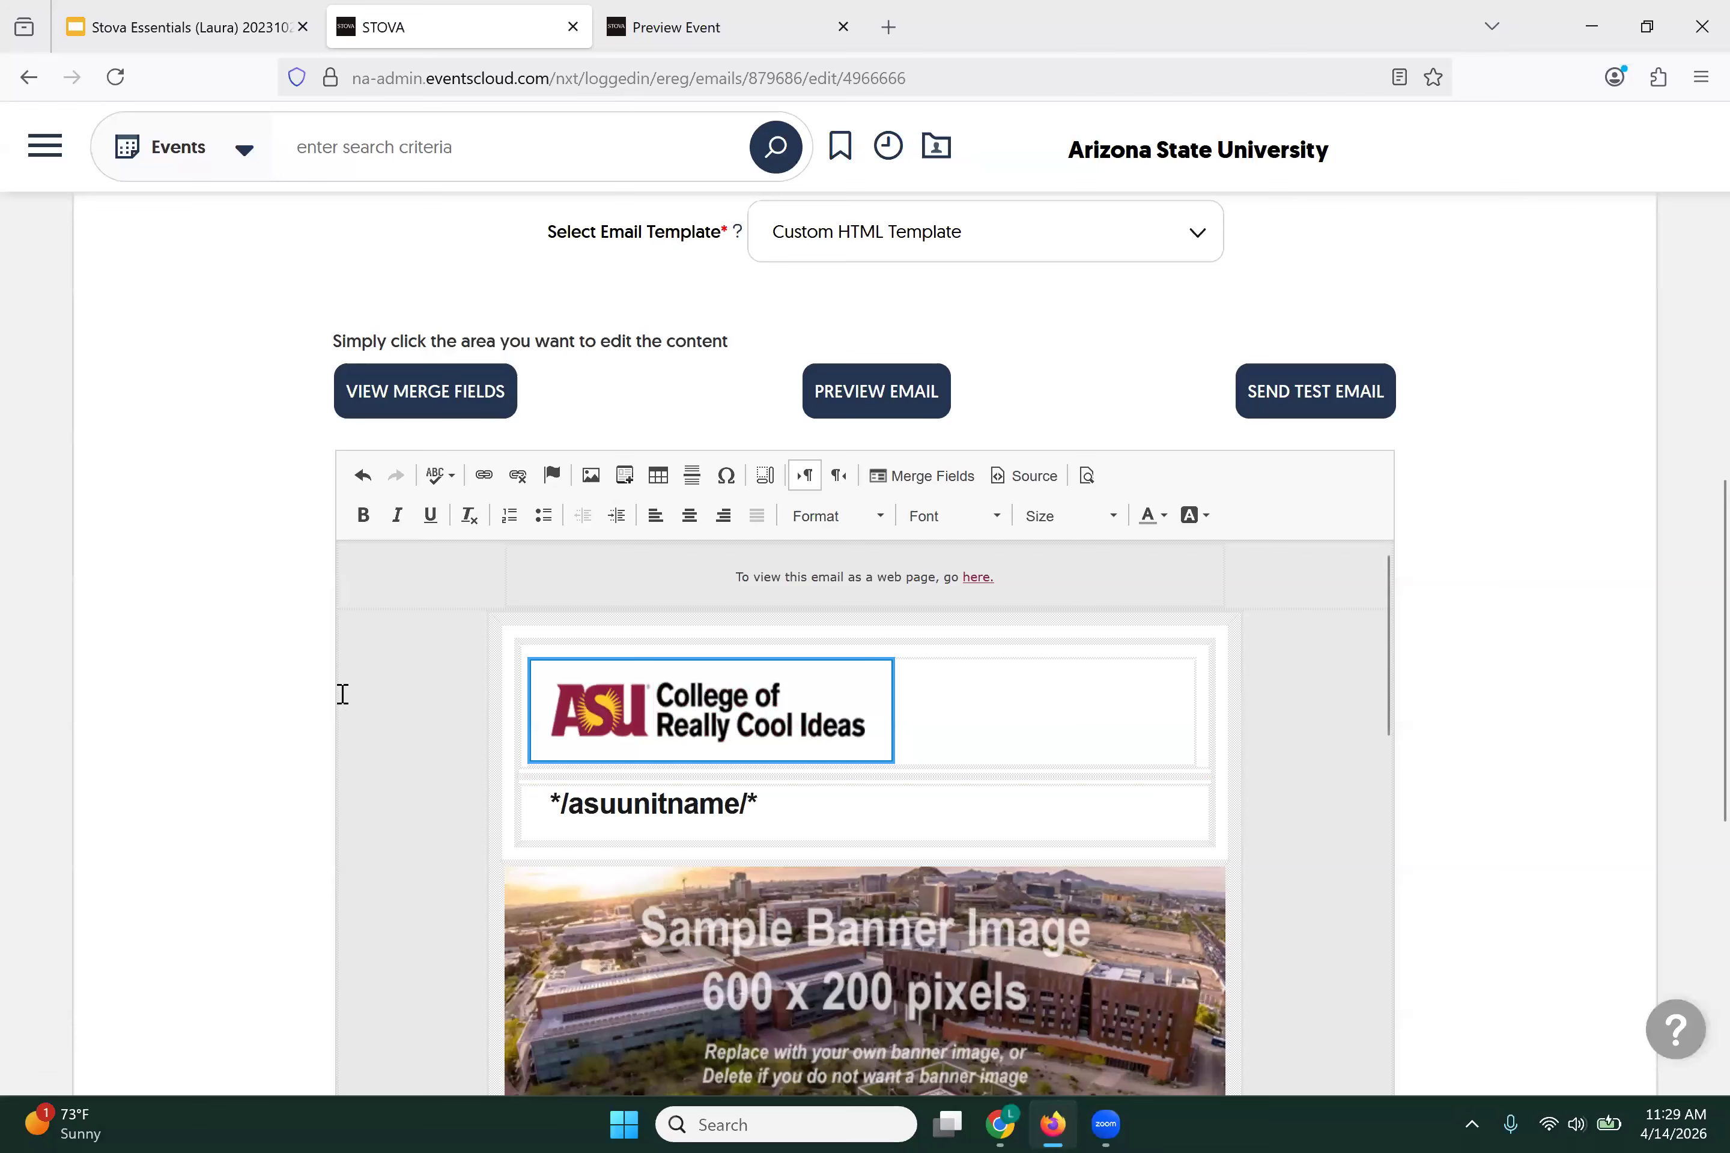
Step: Delete the */asuunitname/* heading and its empty row, undoing an accidental table deletion
{"action": "scroll", "coordinate": [378, 693], "scroll_direction": "down", "scroll_amount": 2}
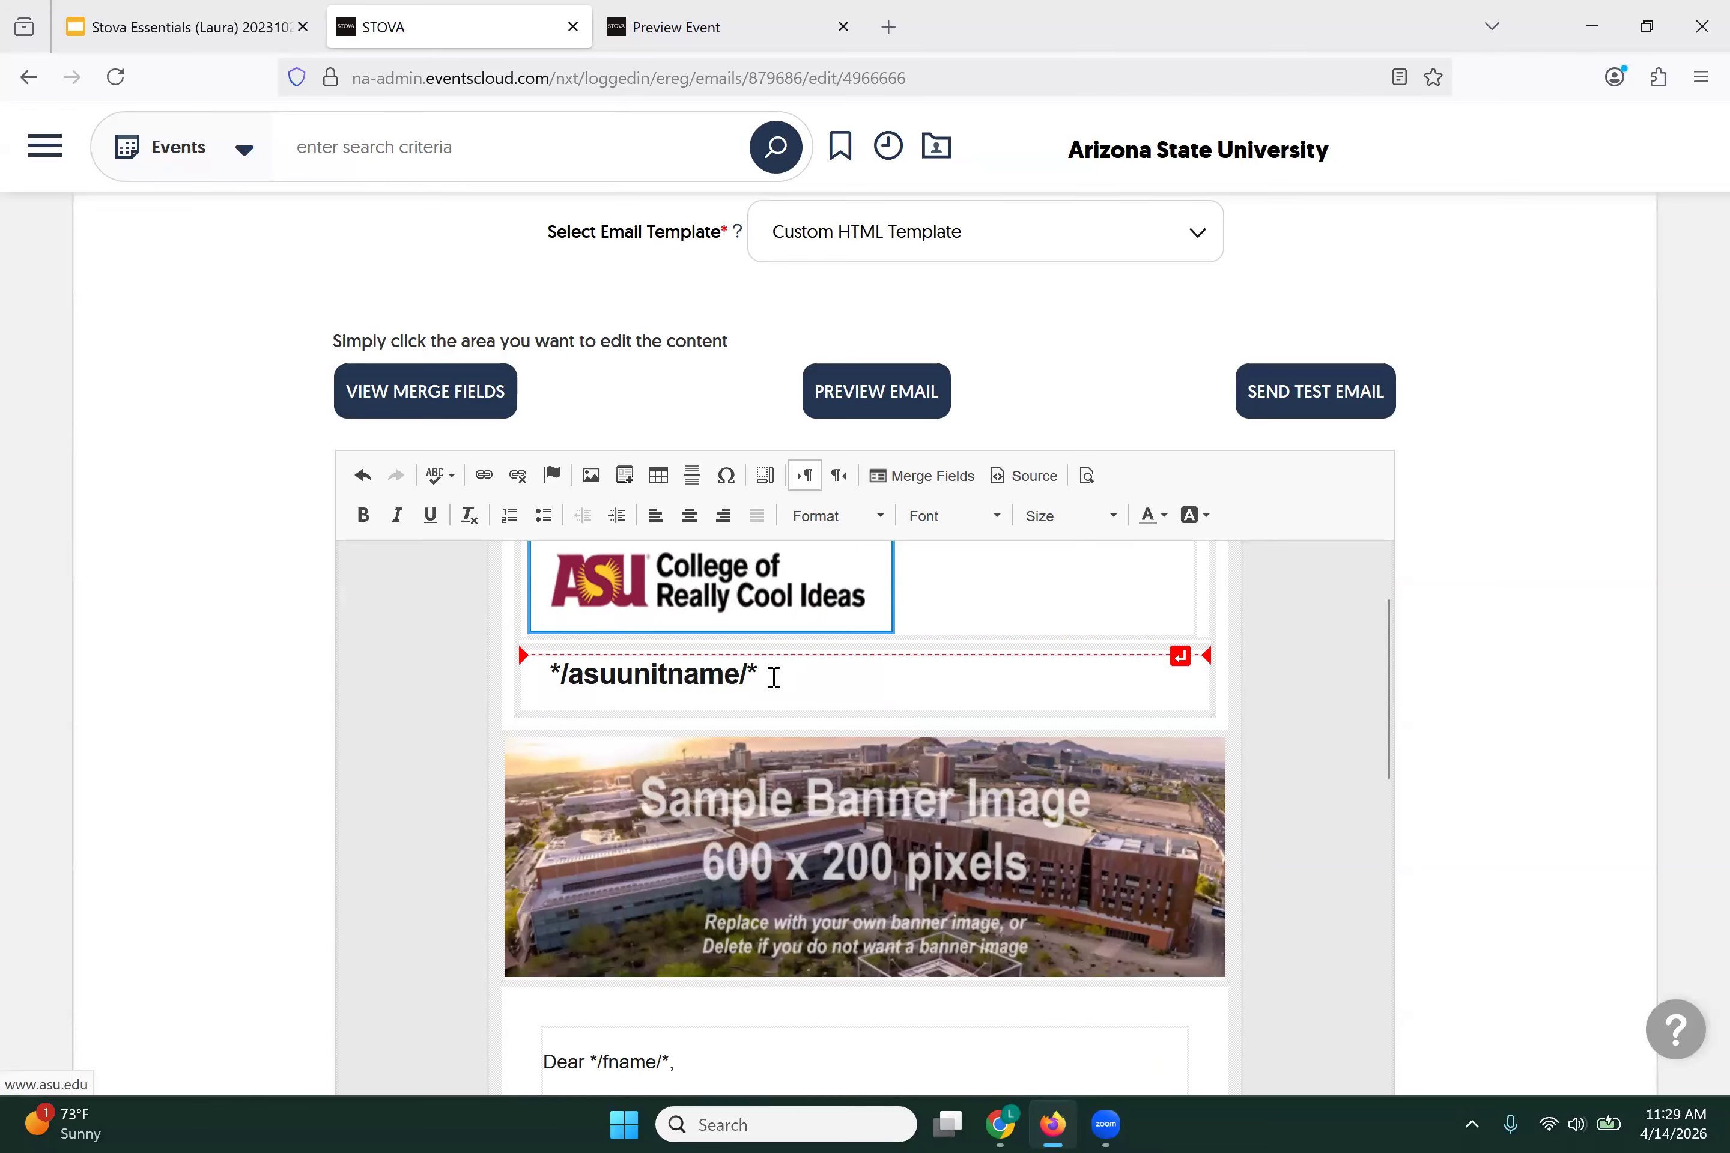
{"action": "left_click_drag", "start_coordinate": [754, 677], "coordinate": [549, 673]}
{"action": "key", "text": "BackSpace"}
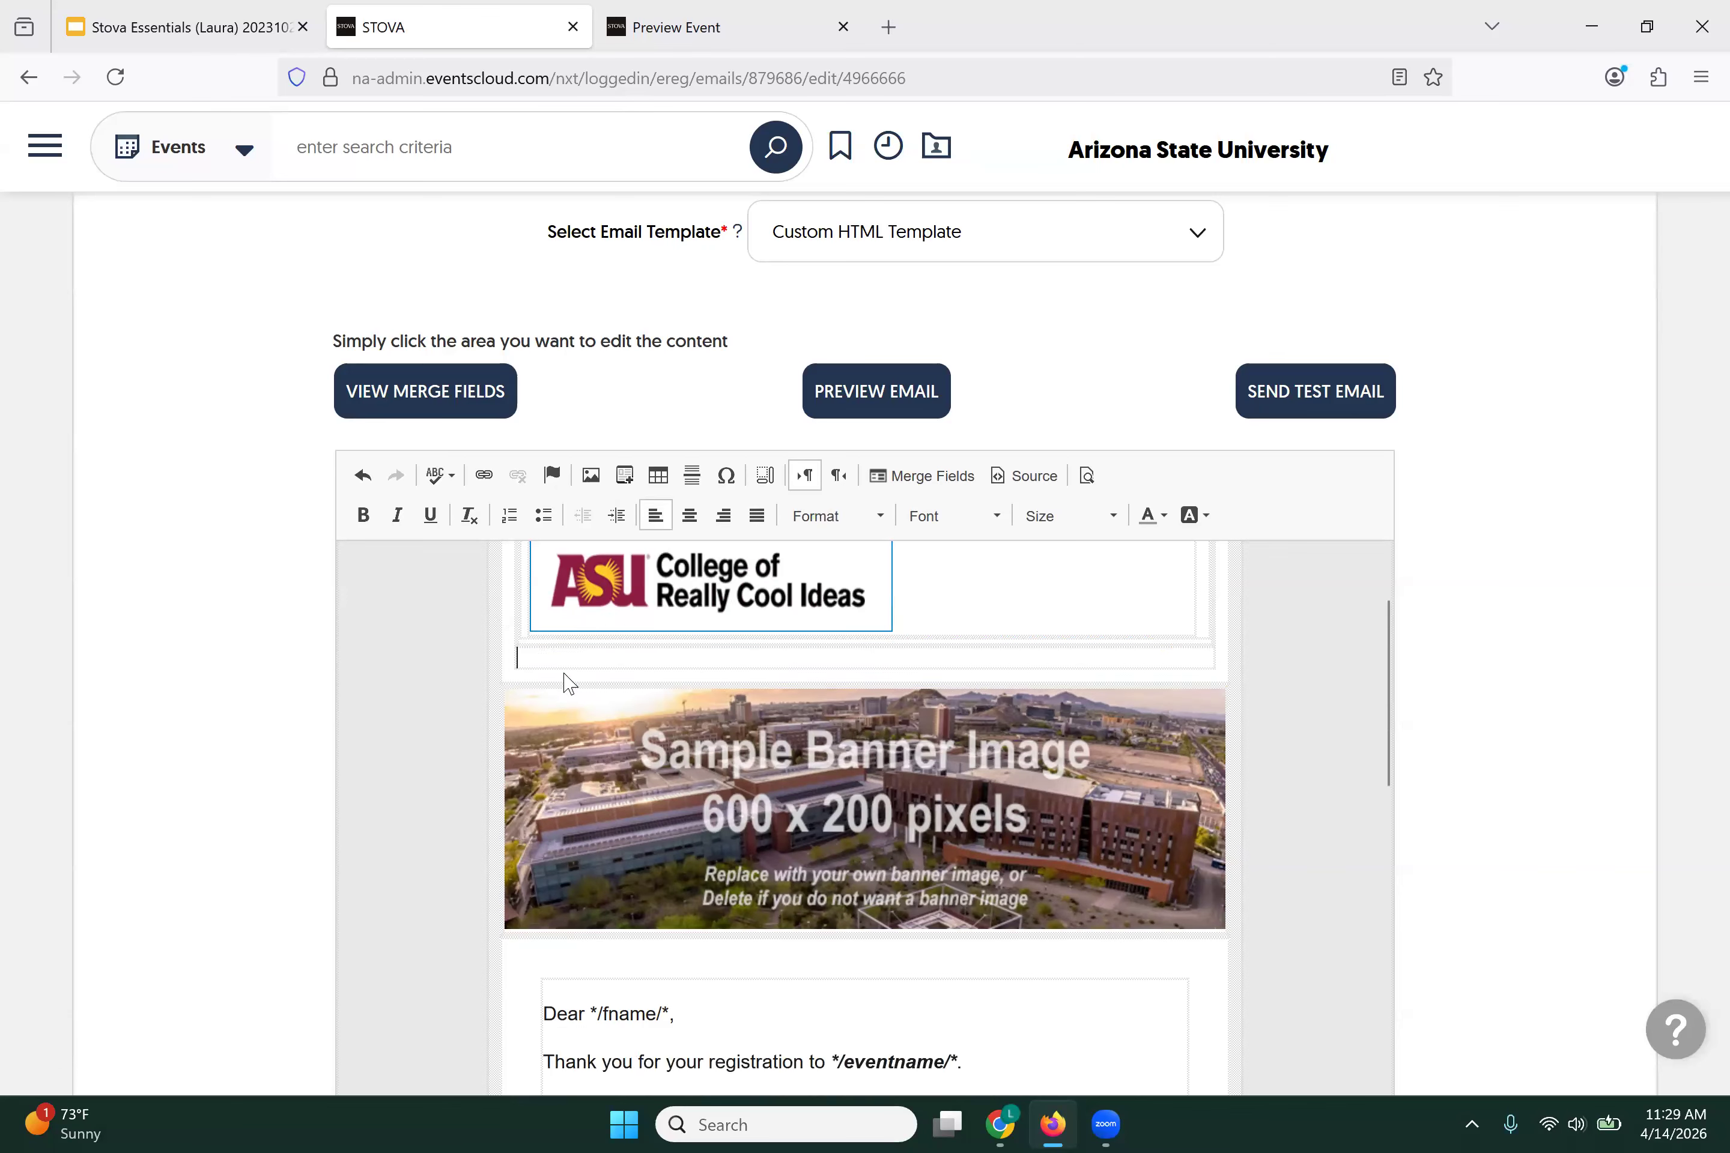
{"action": "right_click", "coordinate": [648, 658]}
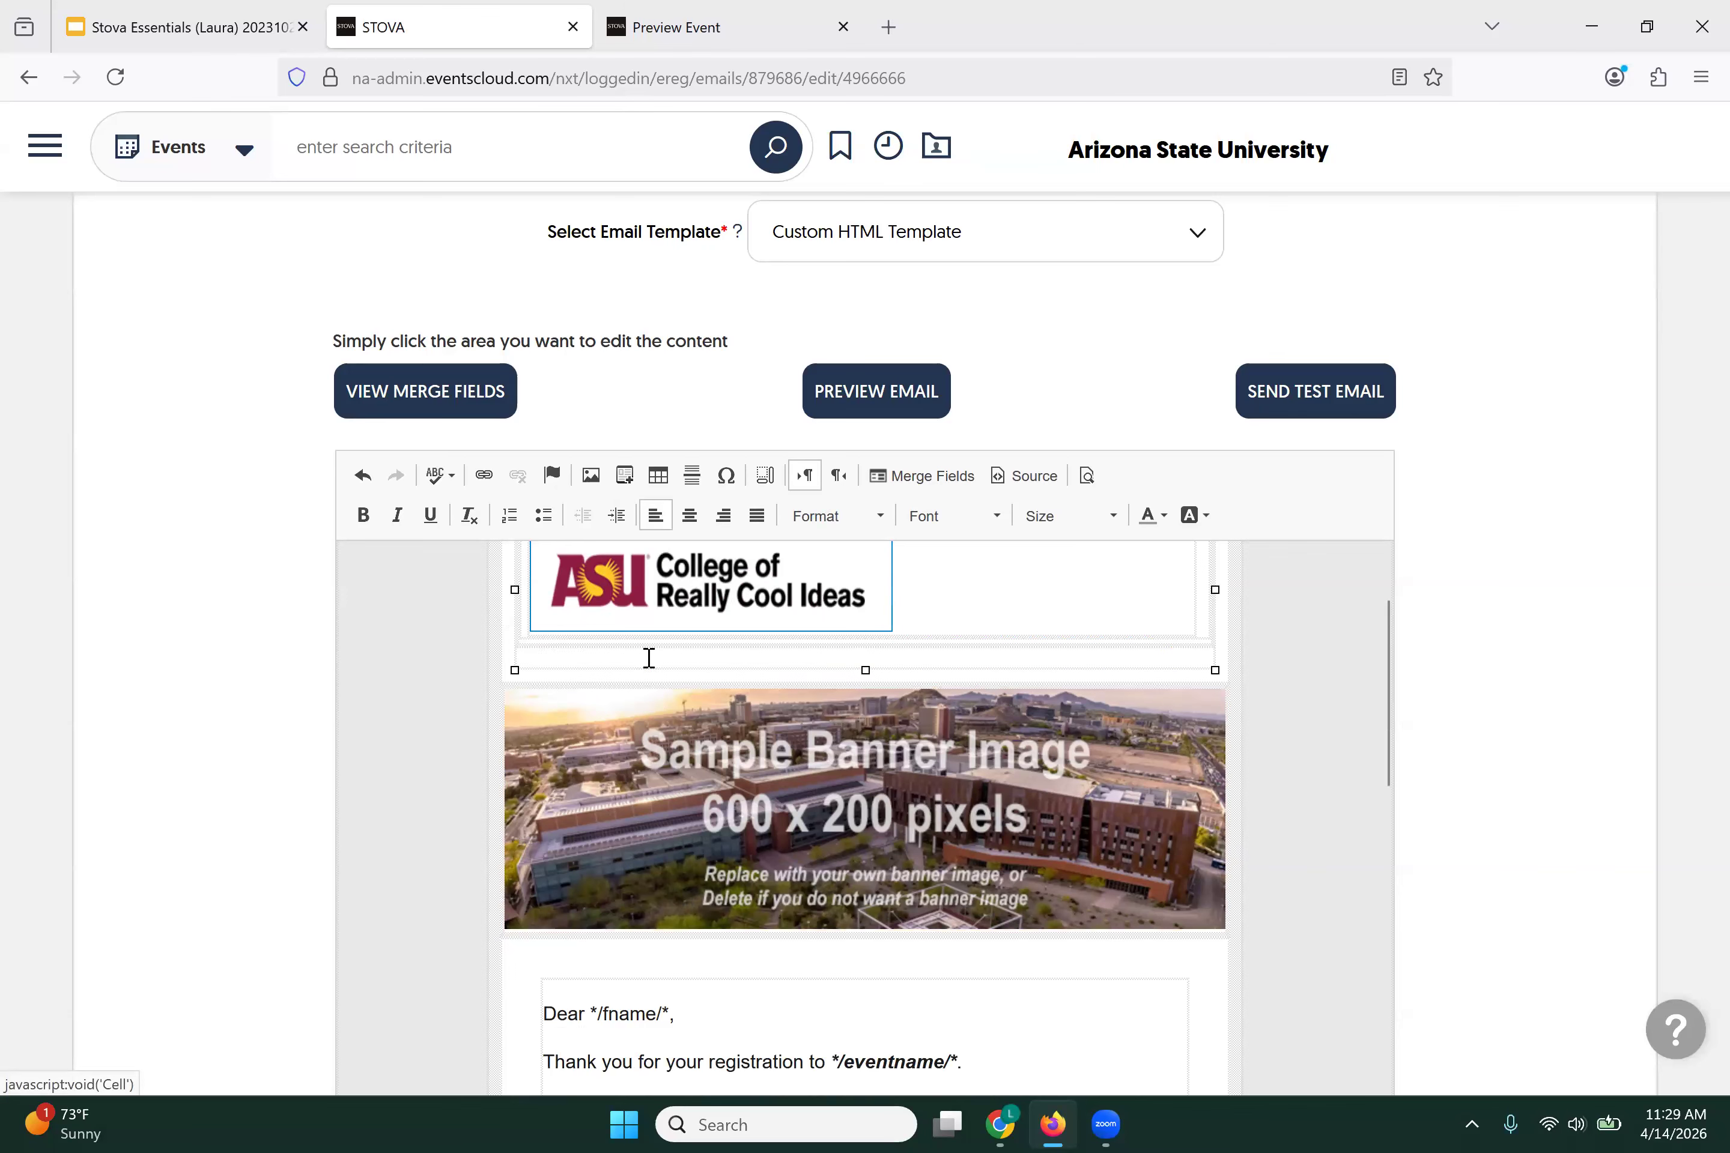
{"action": "left_click", "coordinate": [716, 783]}
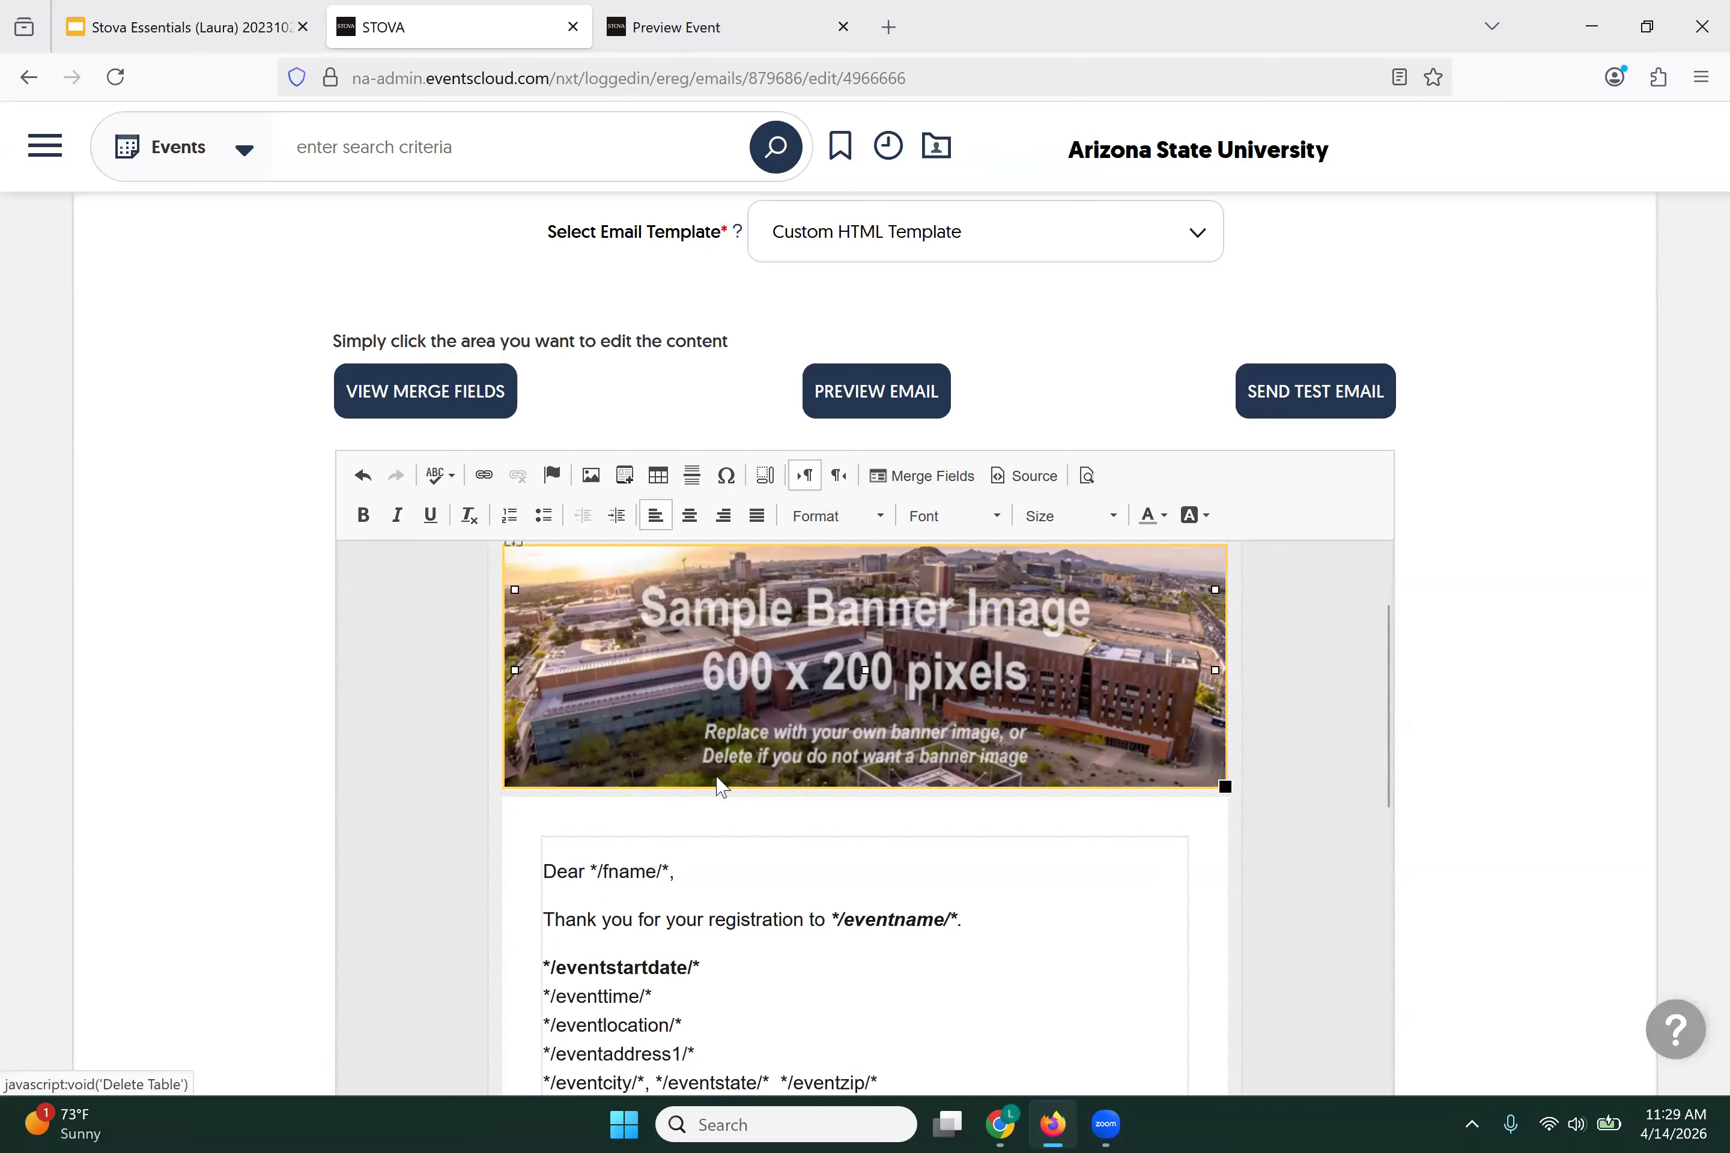
{"action": "left_click", "coordinate": [363, 474]}
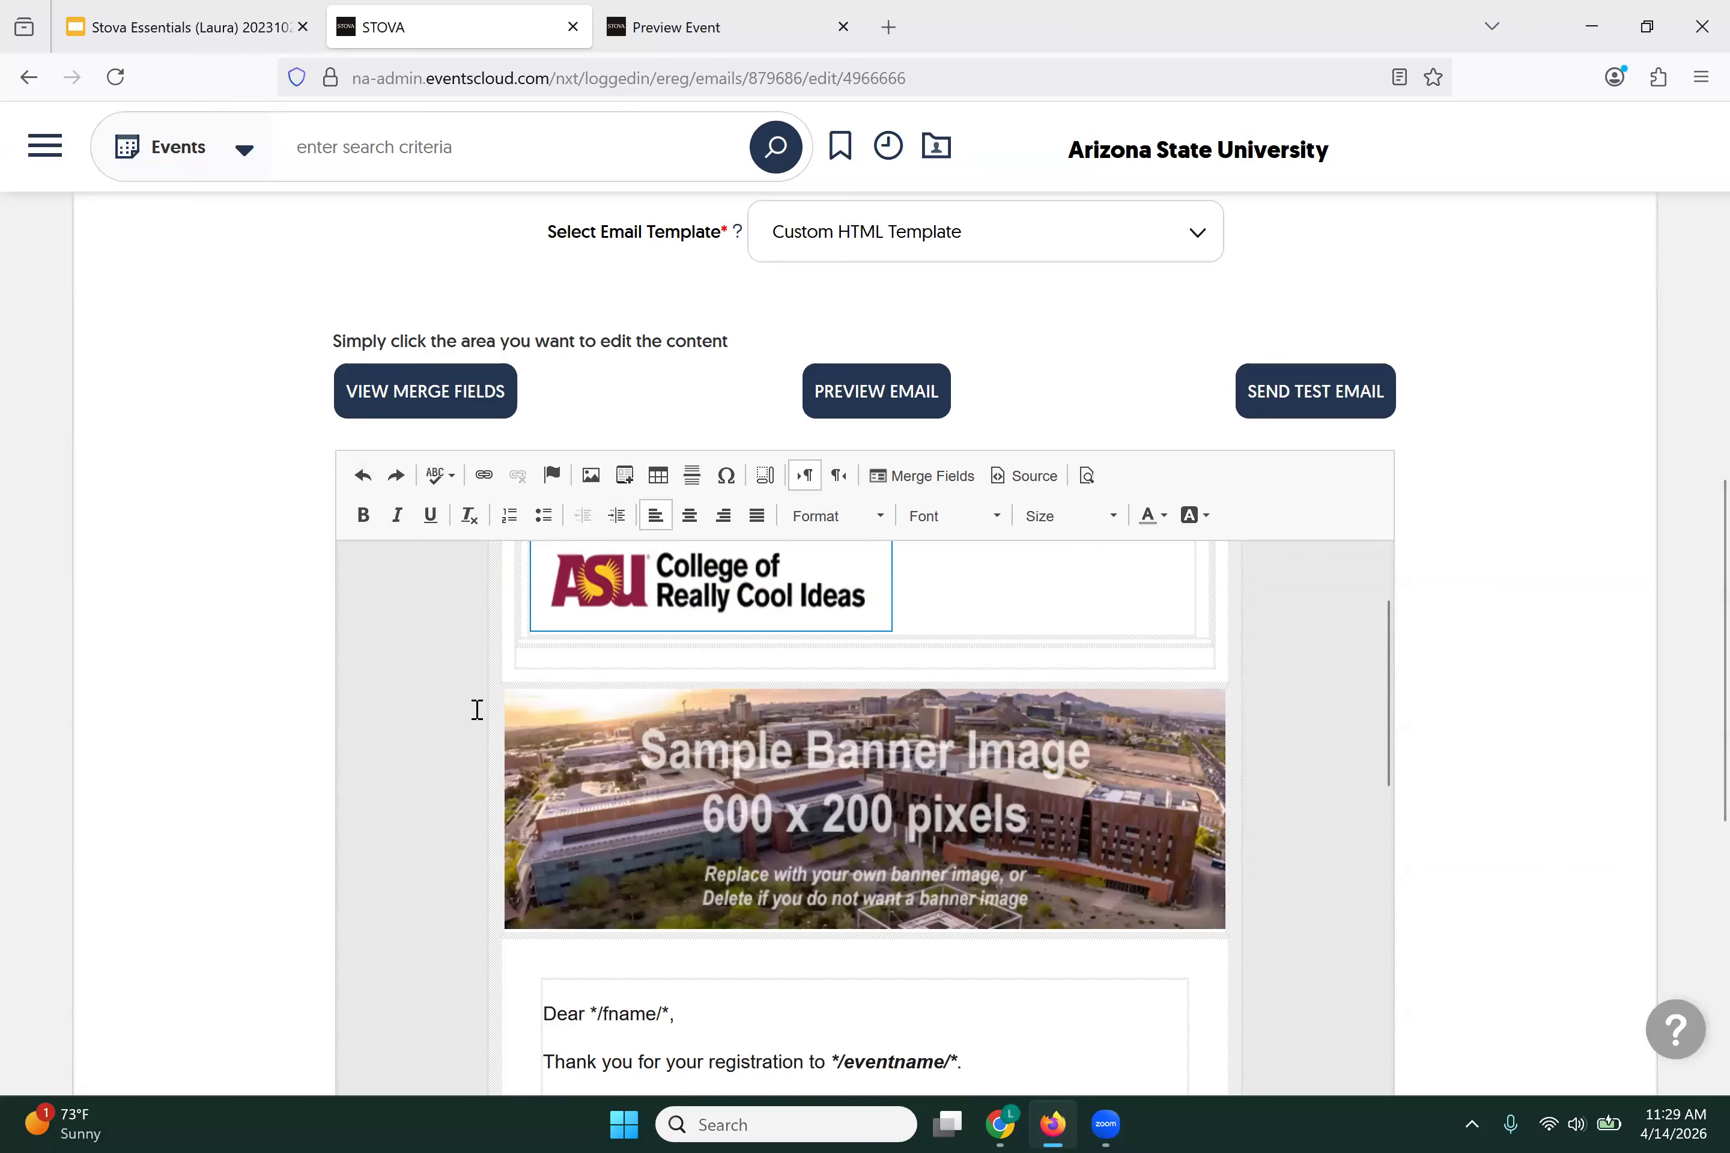
{"action": "key", "text": "BackSpace"}
{"action": "left_click", "coordinate": [637, 789]}
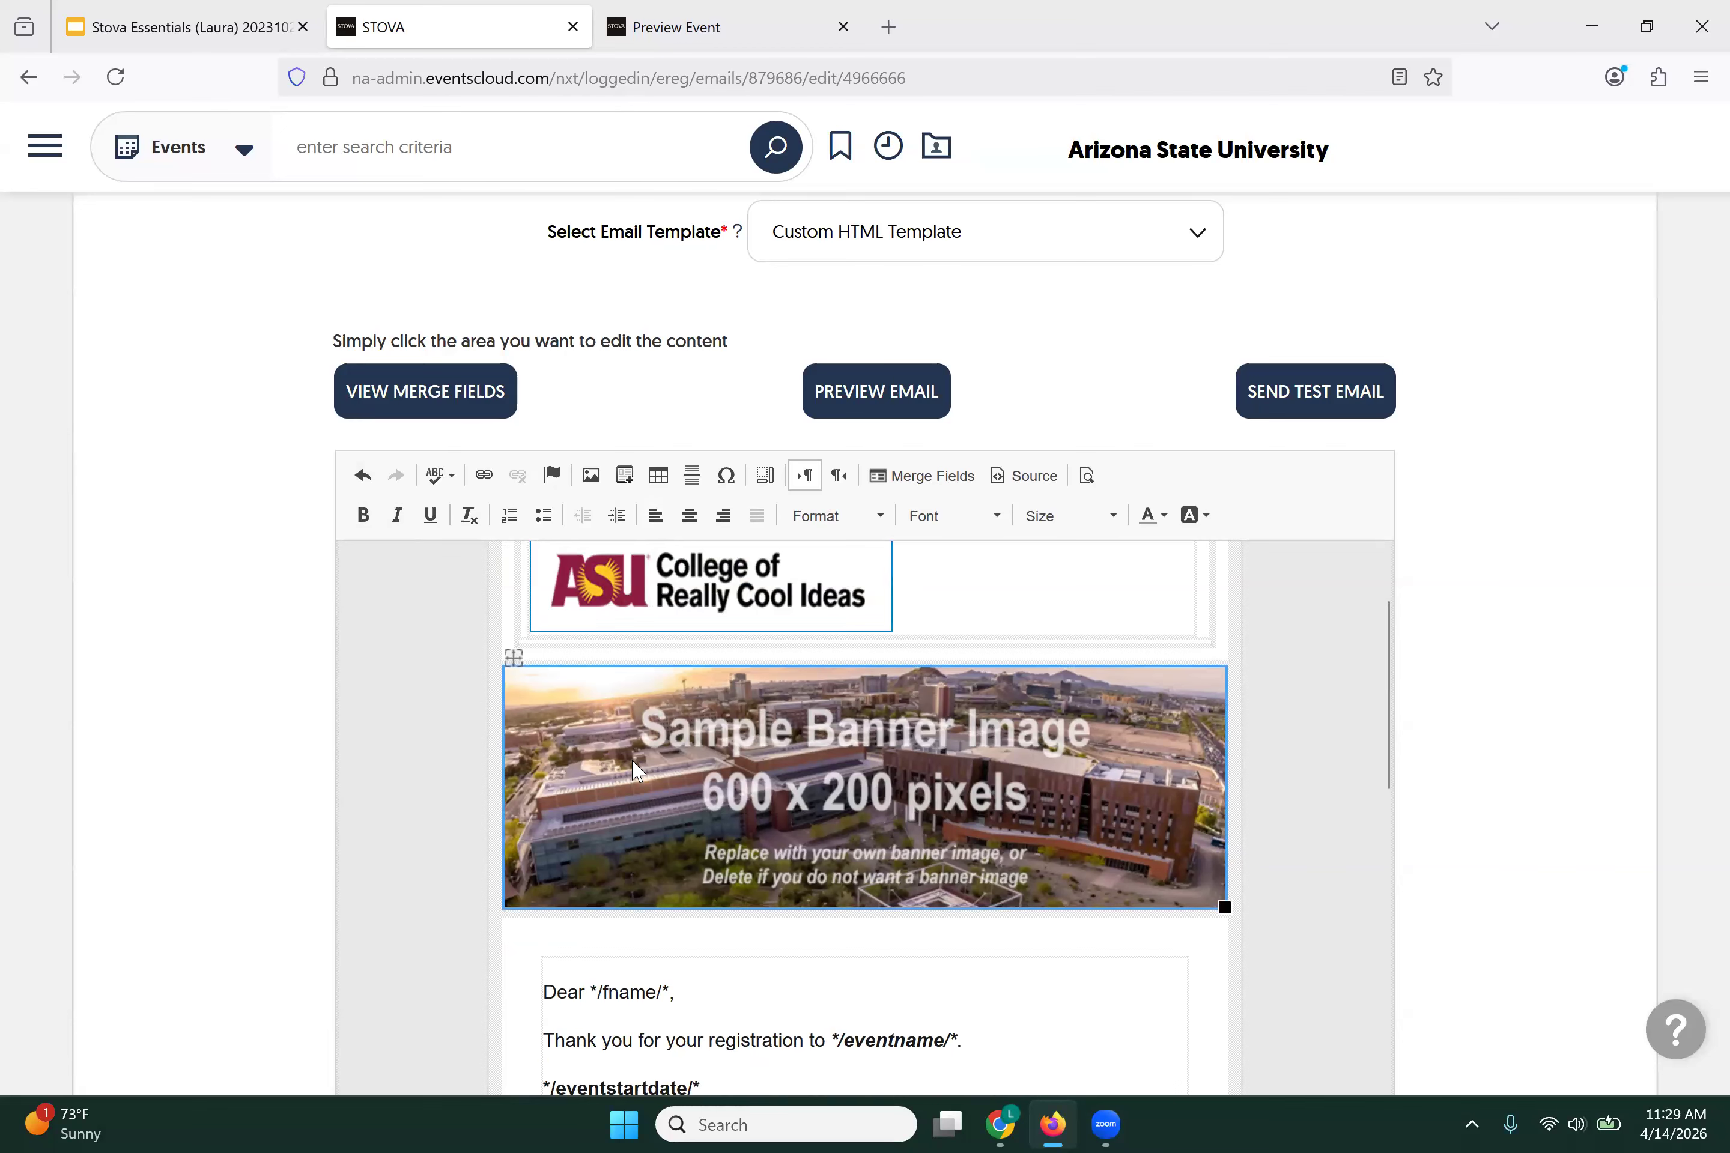
Step: Replace the banner with Heroimage.jpg from the CRCI folder, width 600 (600 x 400)
{"action": "left_click", "coordinate": [591, 476]}
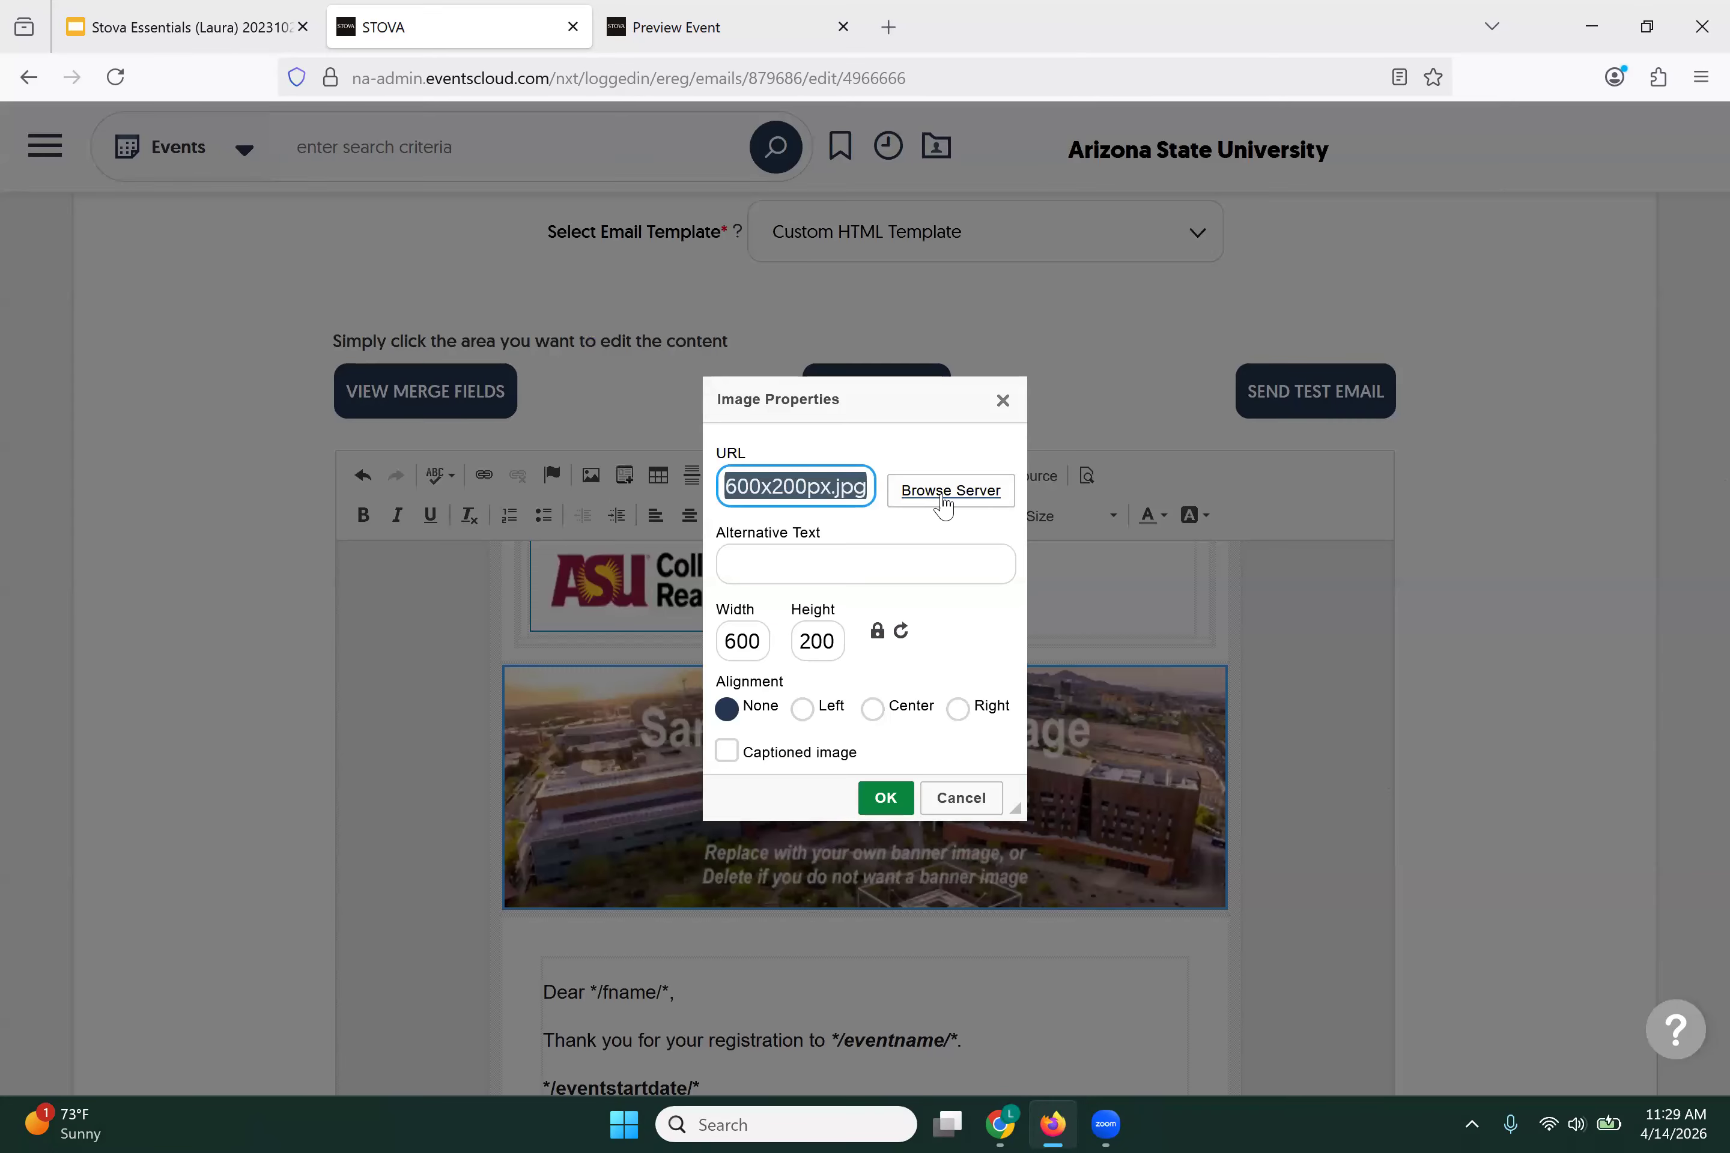
{"action": "left_click", "coordinate": [943, 505]}
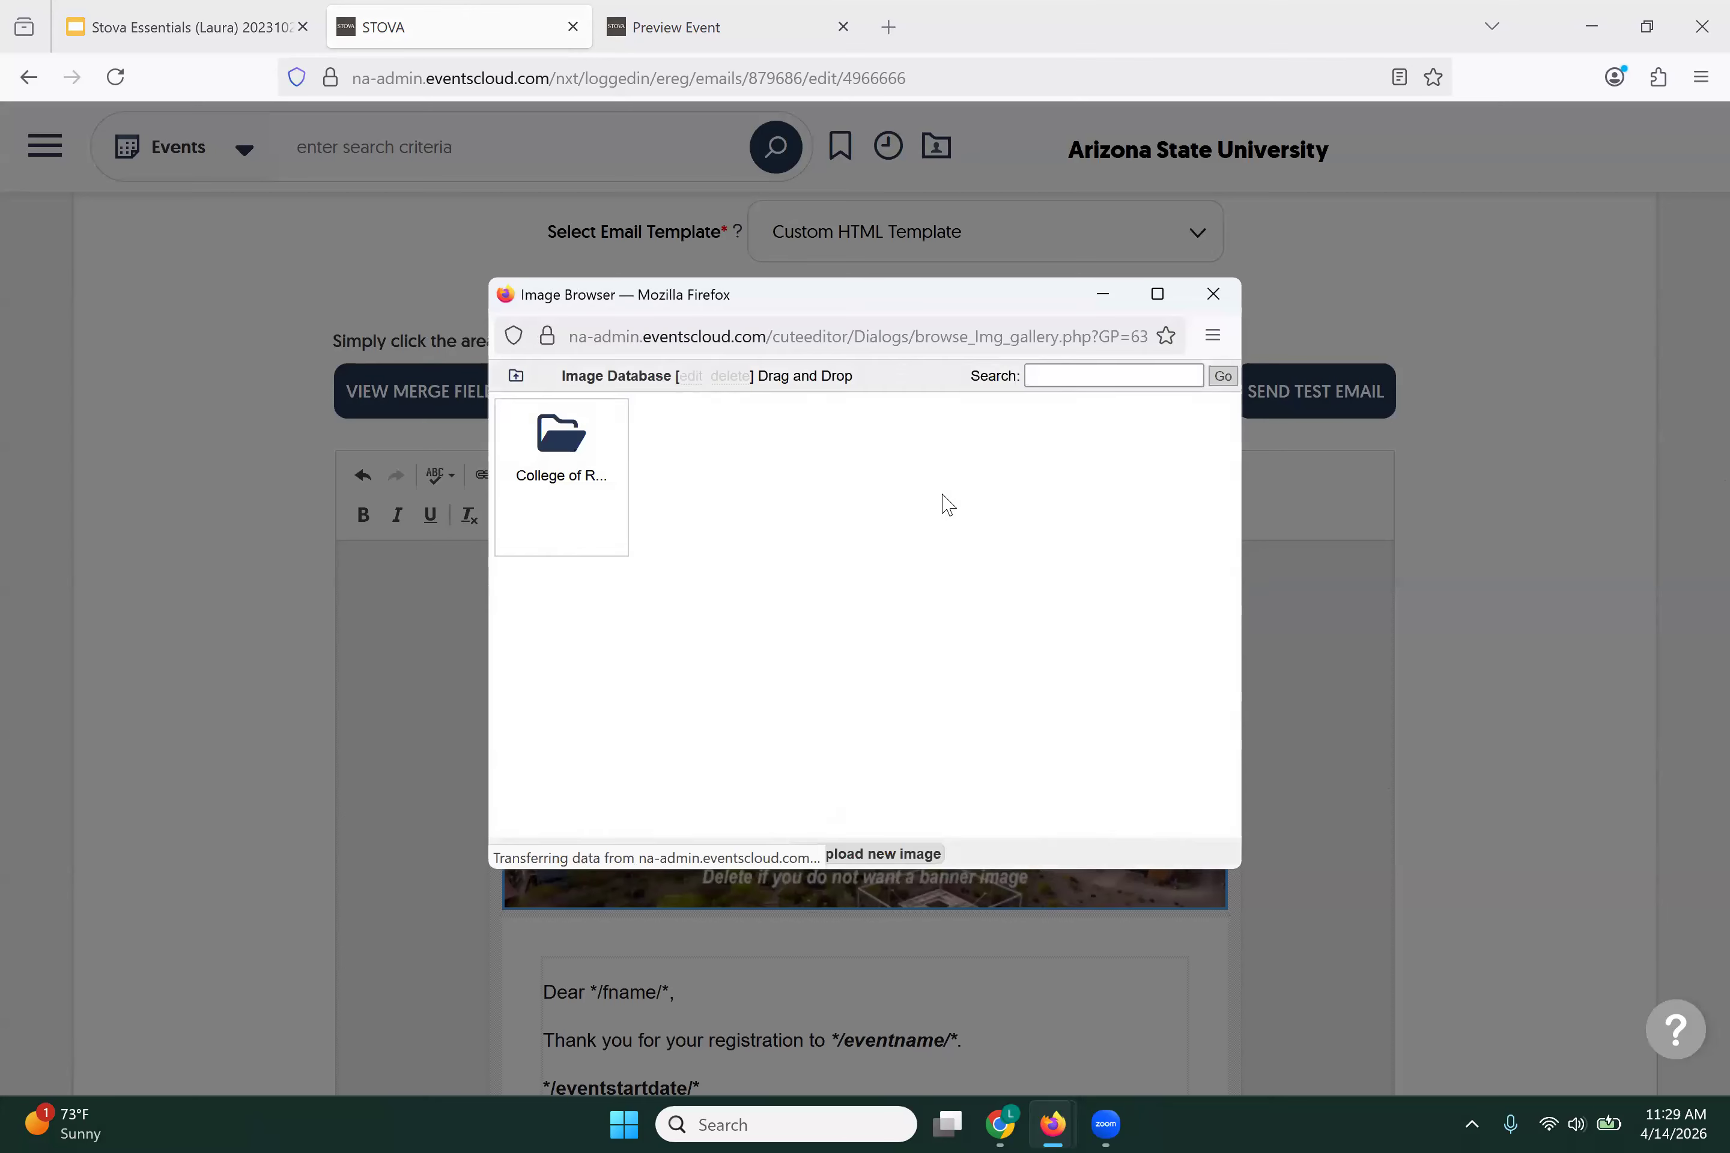
{"action": "left_click", "coordinate": [539, 452]}
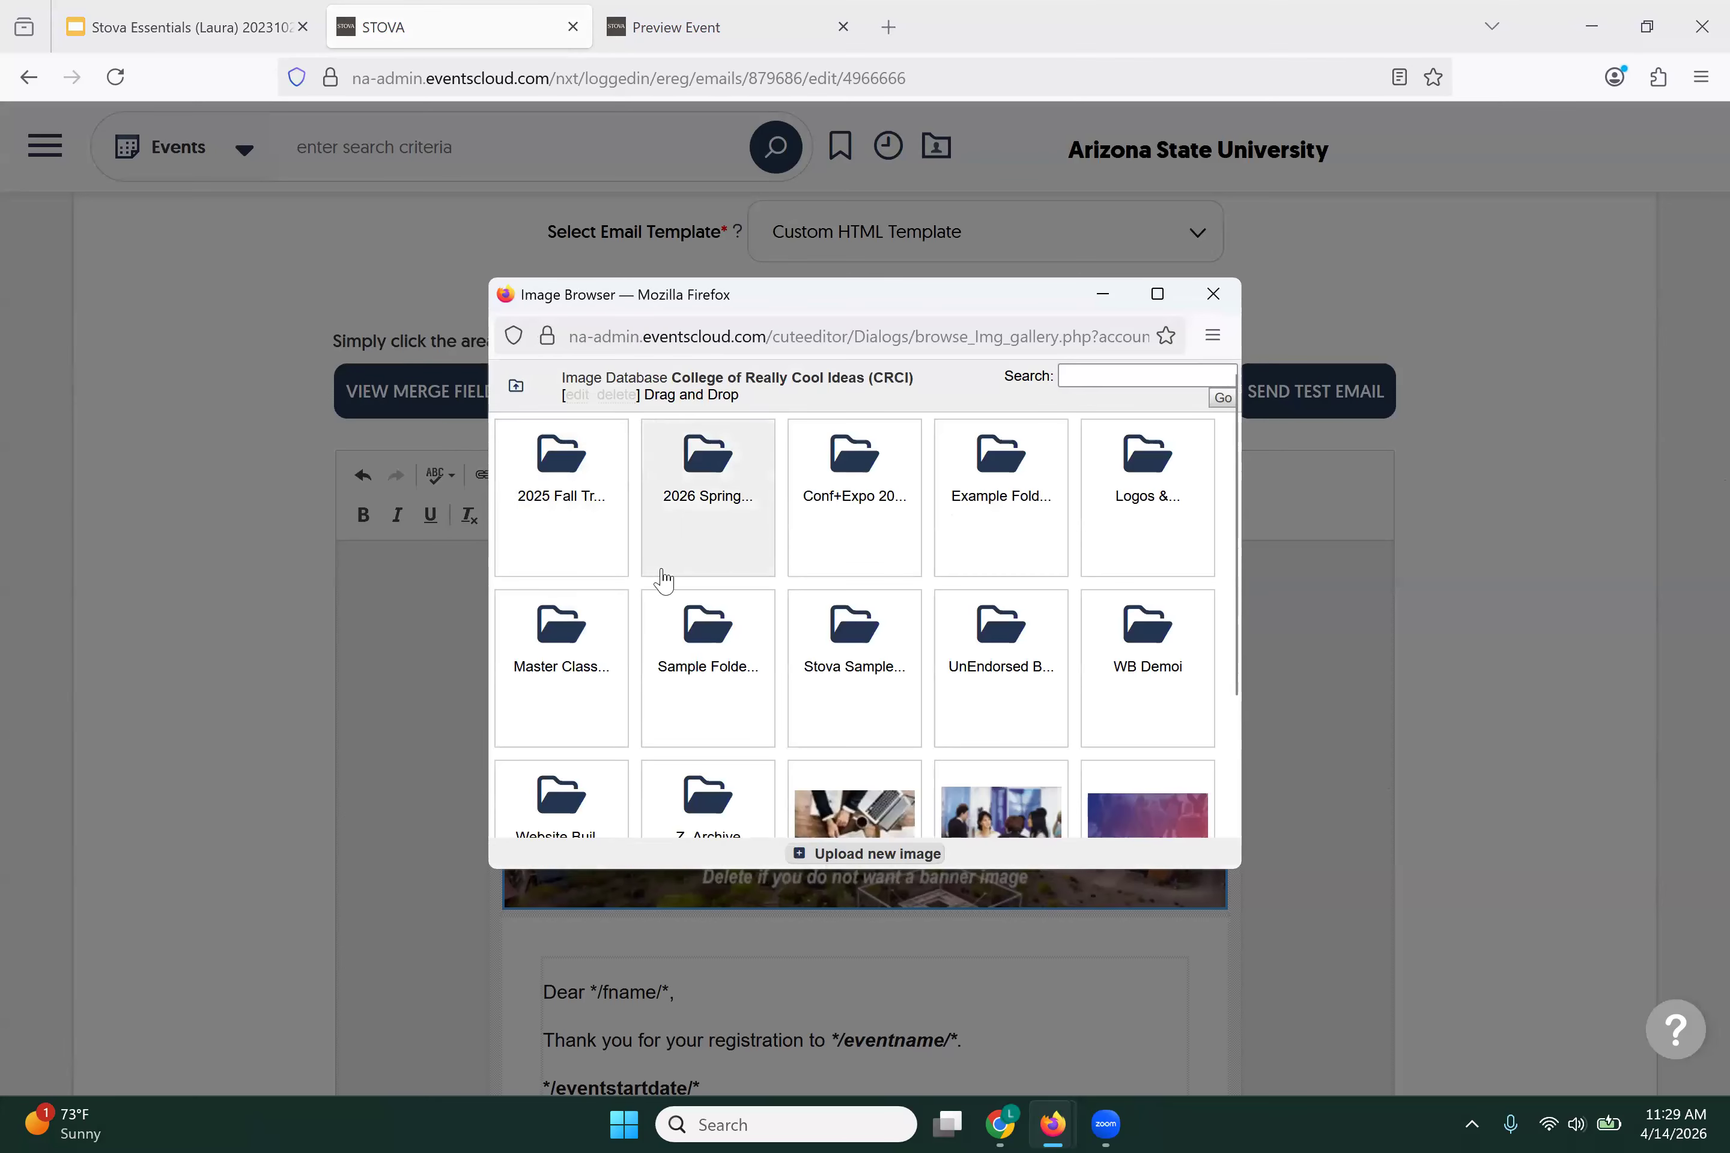
{"action": "scroll", "coordinate": [660, 577], "scroll_direction": "down", "scroll_amount": 3}
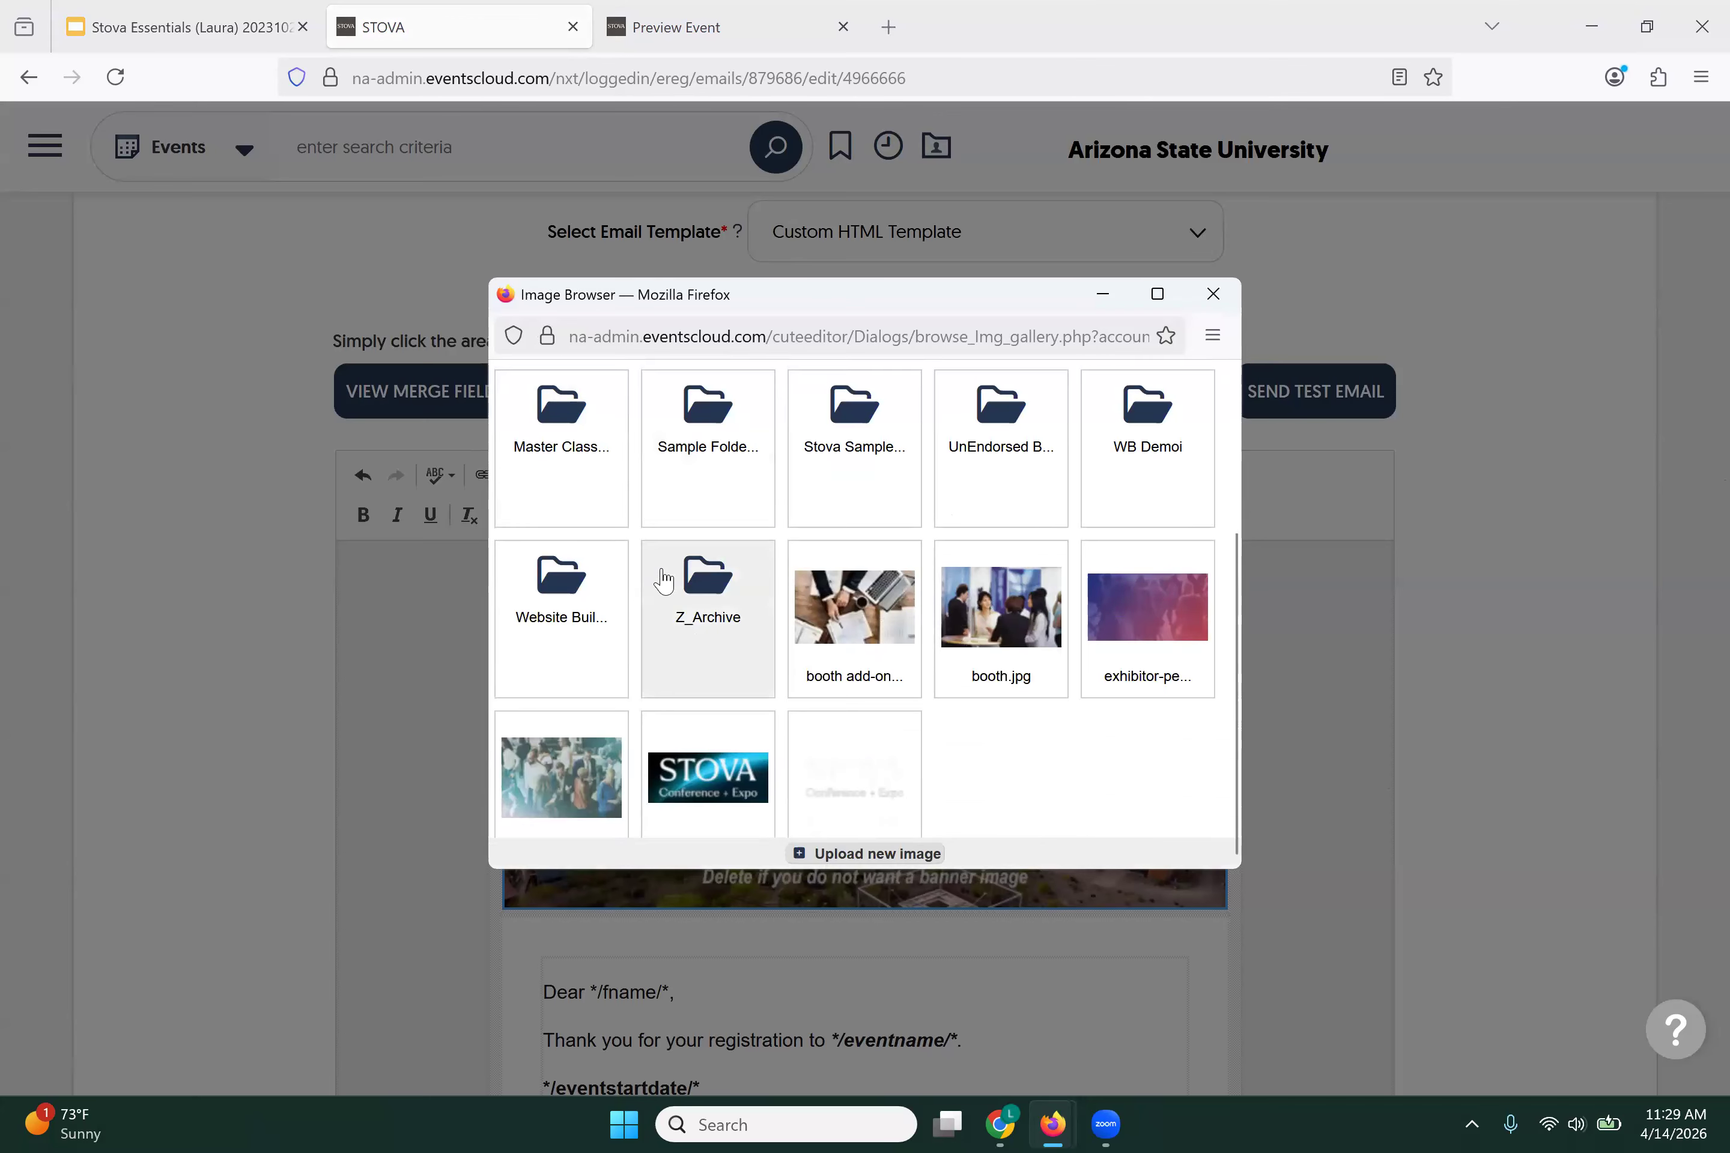
{"action": "left_click", "coordinate": [546, 792]}
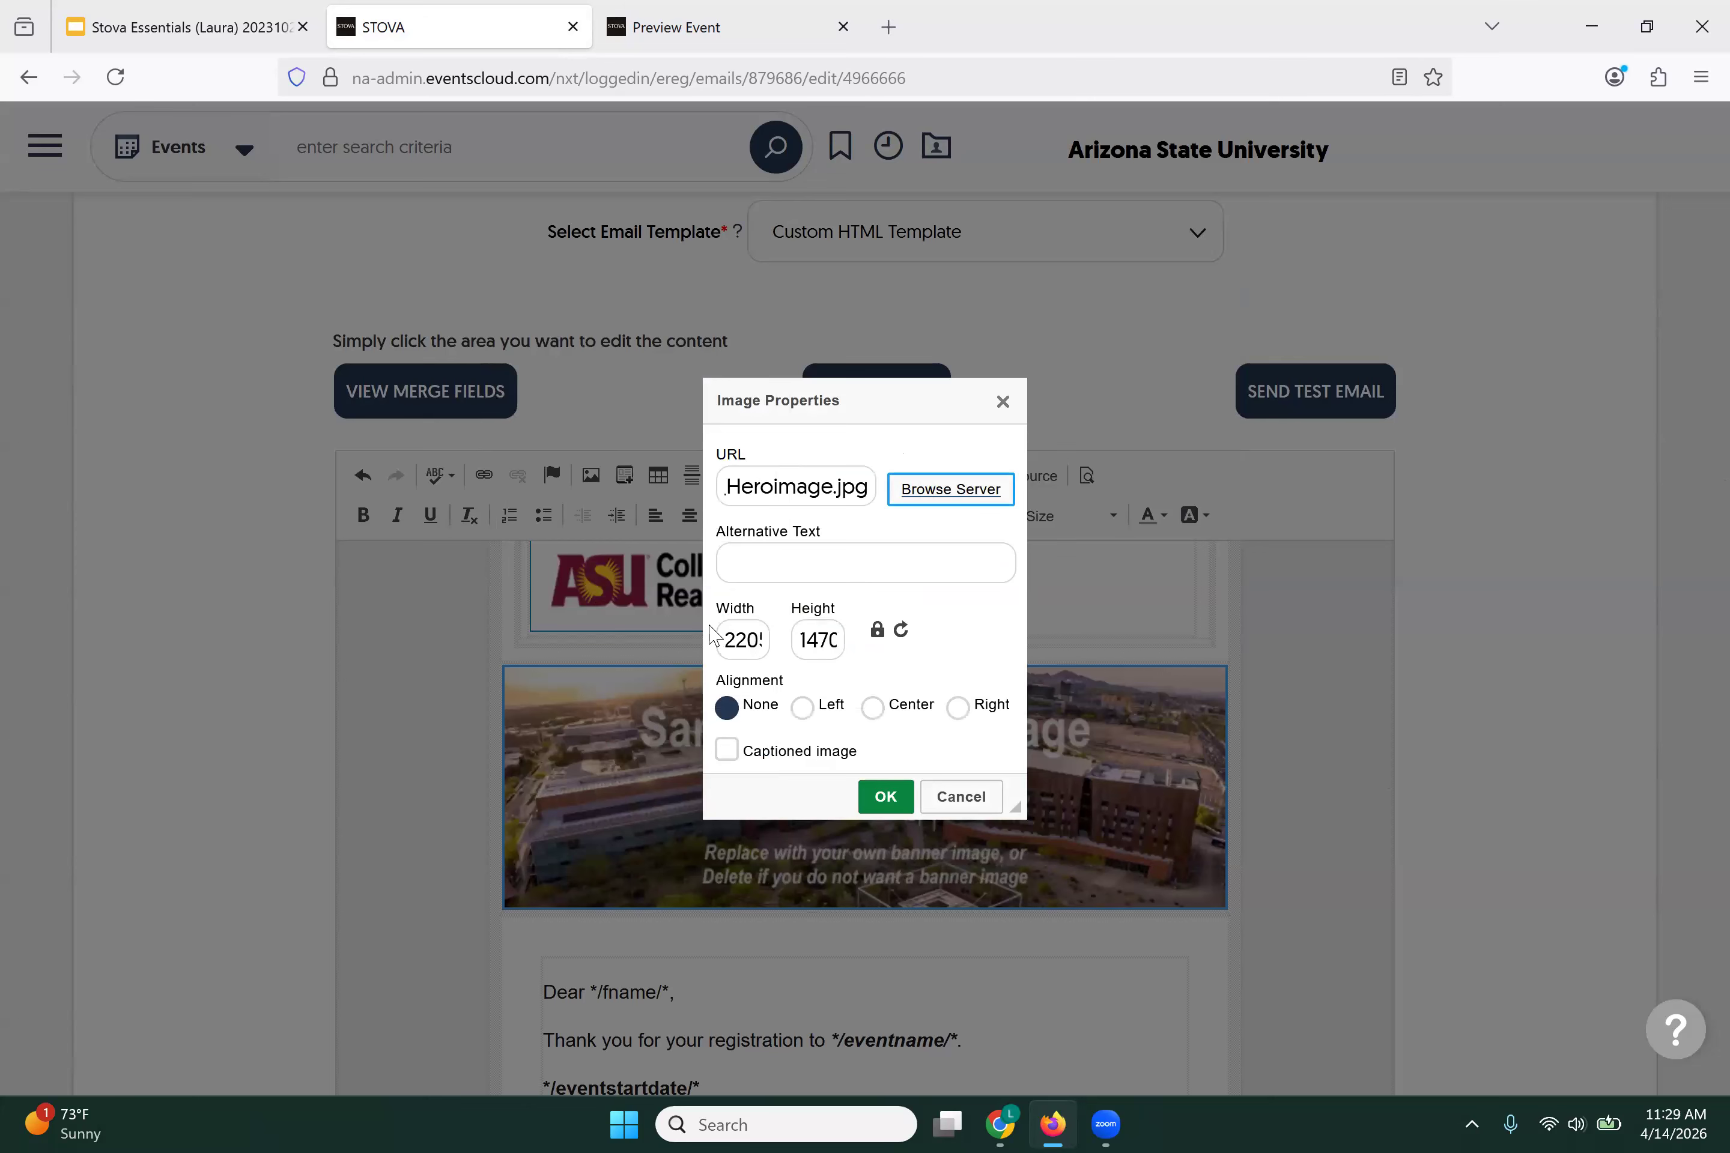
{"action": "left_click_drag", "start_coordinate": [721, 641], "coordinate": [778, 640]}
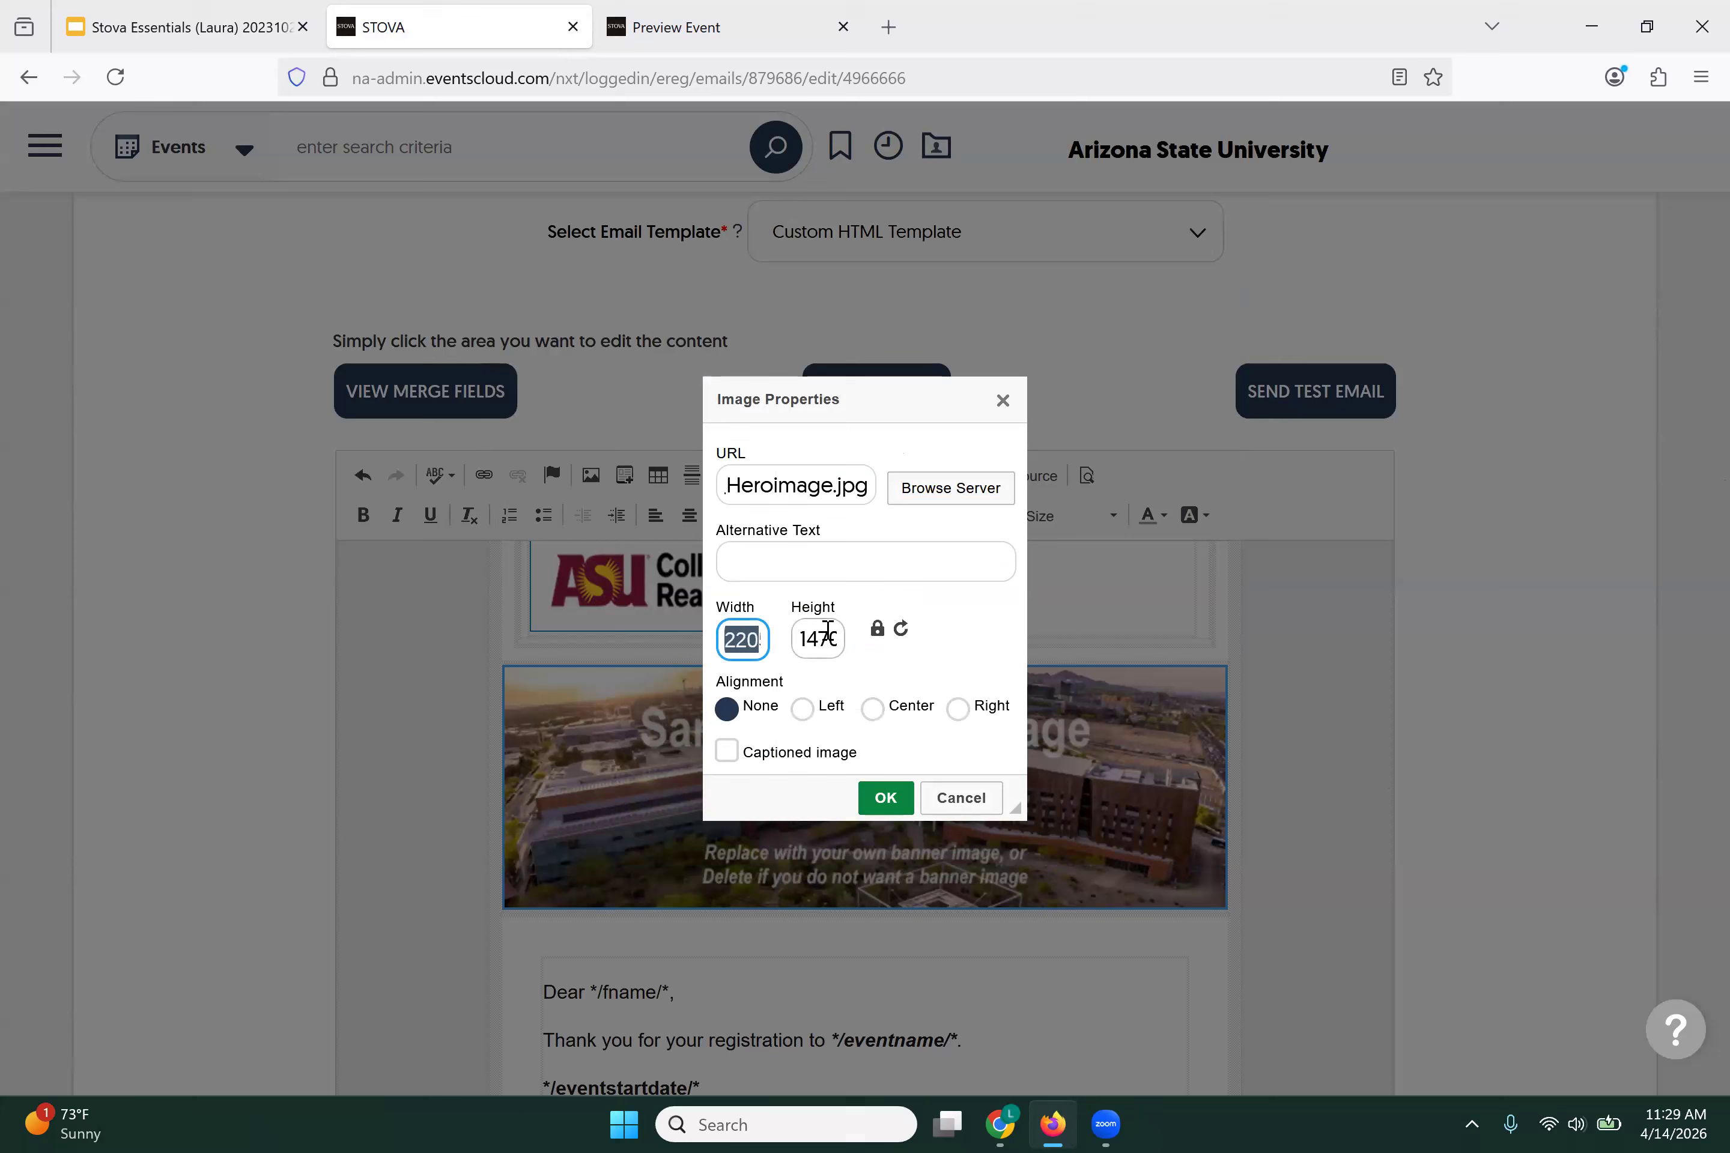
{"action": "type", "text": "65"}
{"action": "left_click", "coordinate": [737, 641]}
{"action": "type", "text": "00"}
{"action": "left_click_drag", "start_coordinate": [748, 641], "coordinate": [761, 642]}
{"action": "type", "text": "0"}
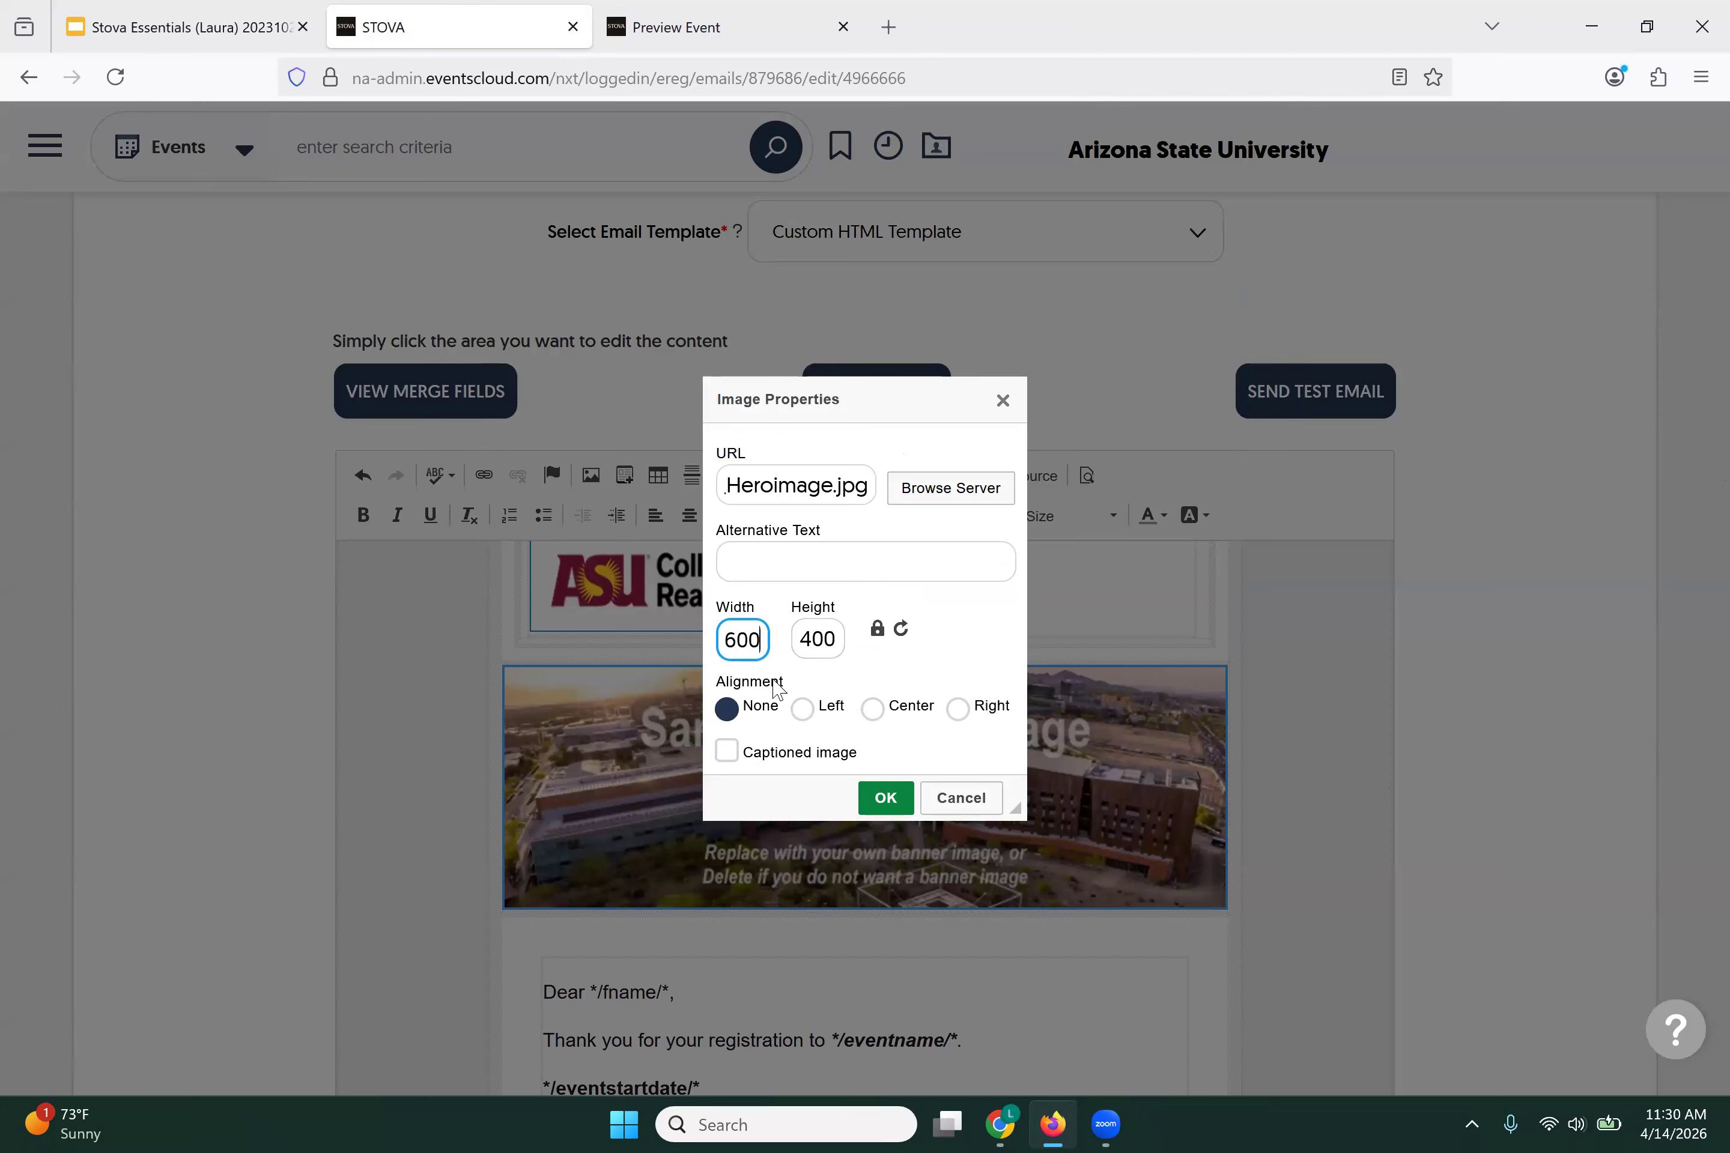
{"action": "left_click", "coordinate": [883, 801]}
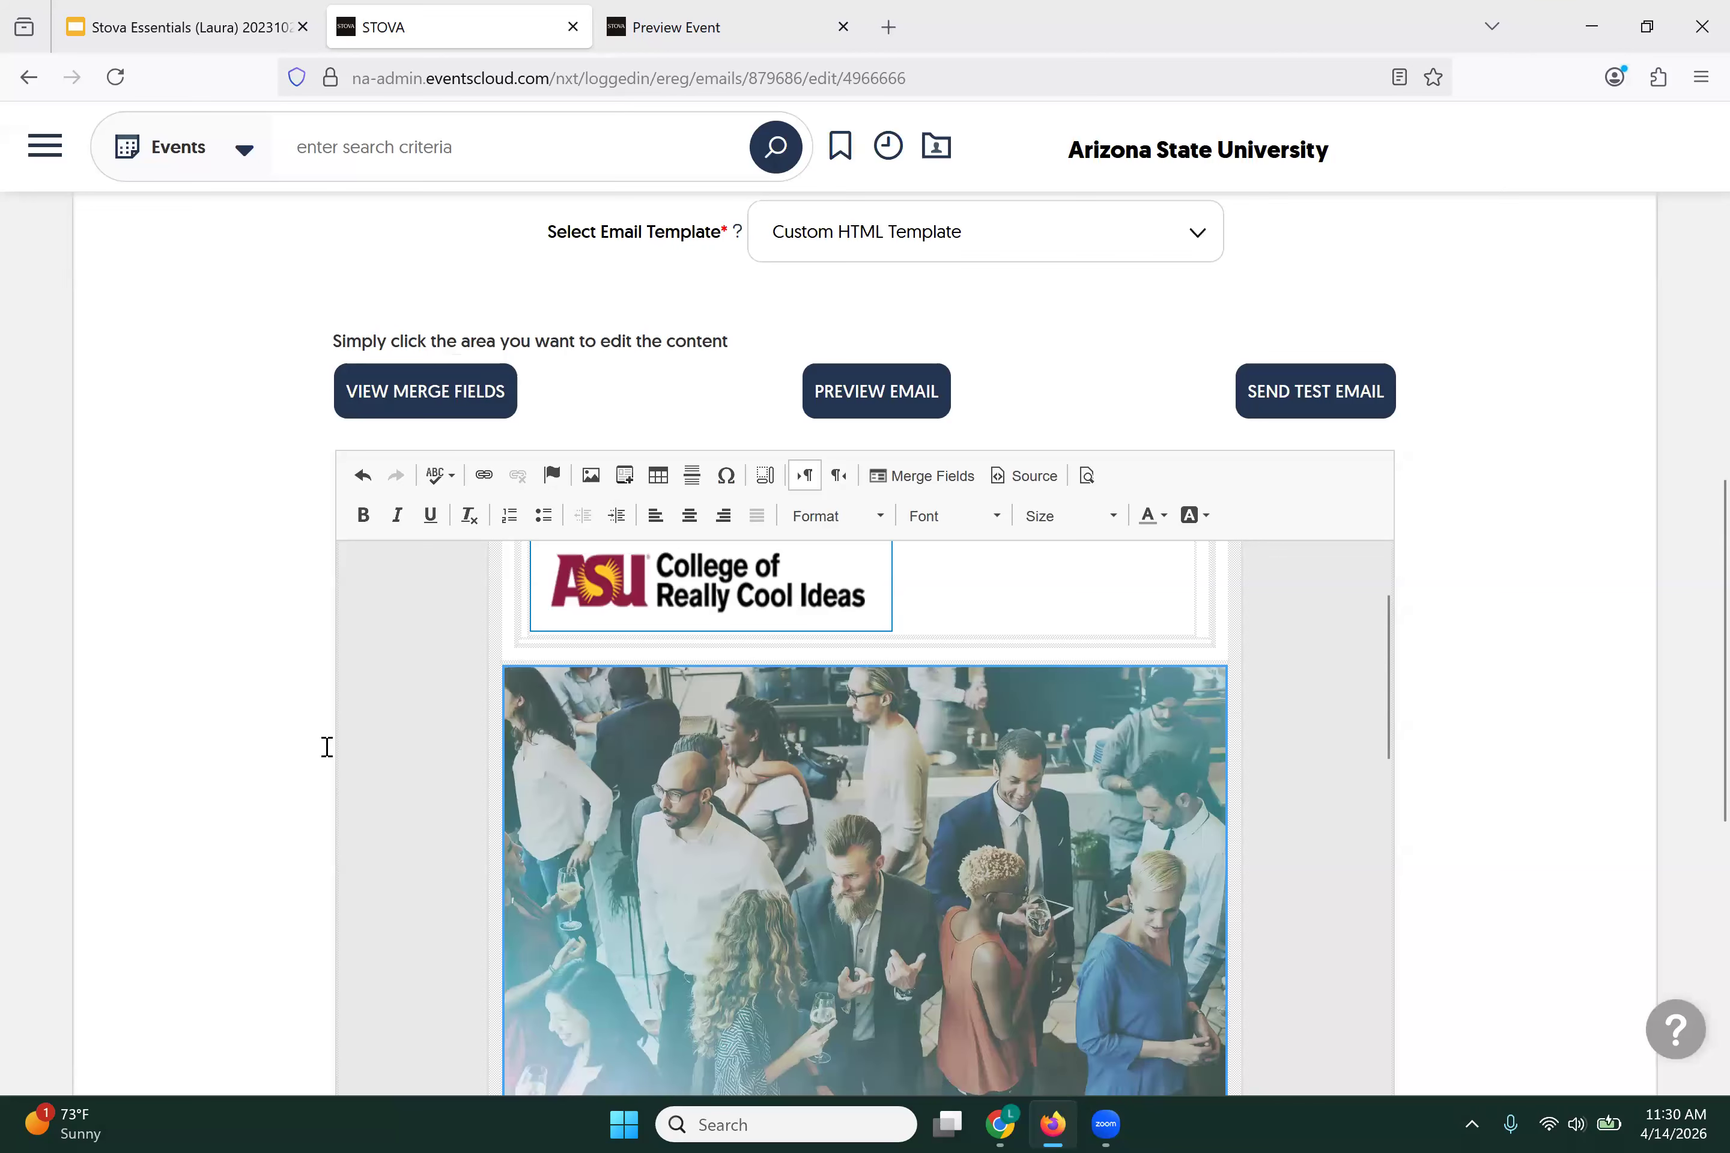
Step: Replace the lorem ipsum paragraph with a note that additional parking instructions will be sent
{"action": "scroll", "coordinate": [617, 822], "scroll_direction": "down", "scroll_amount": 2}
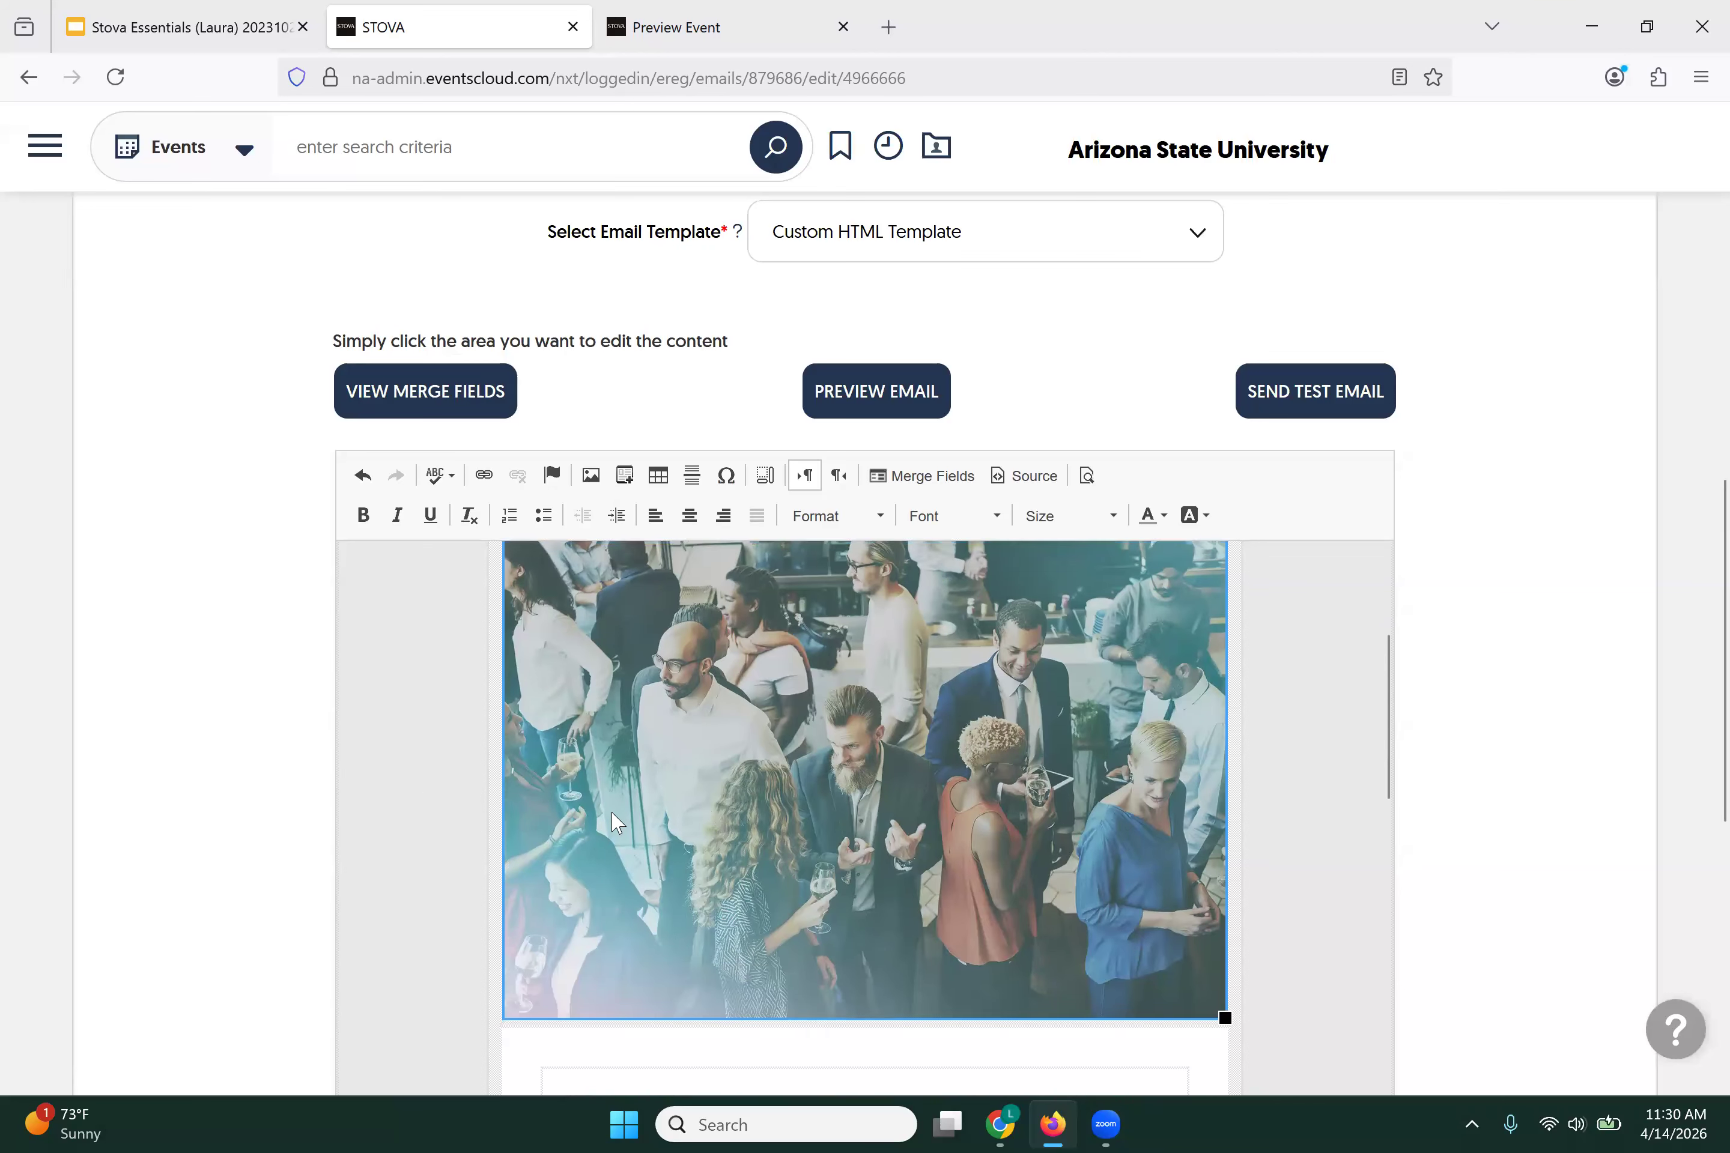
{"action": "scroll", "coordinate": [617, 822], "scroll_direction": "down", "scroll_amount": 2}
{"action": "scroll", "coordinate": [614, 819], "scroll_direction": "down", "scroll_amount": 3}
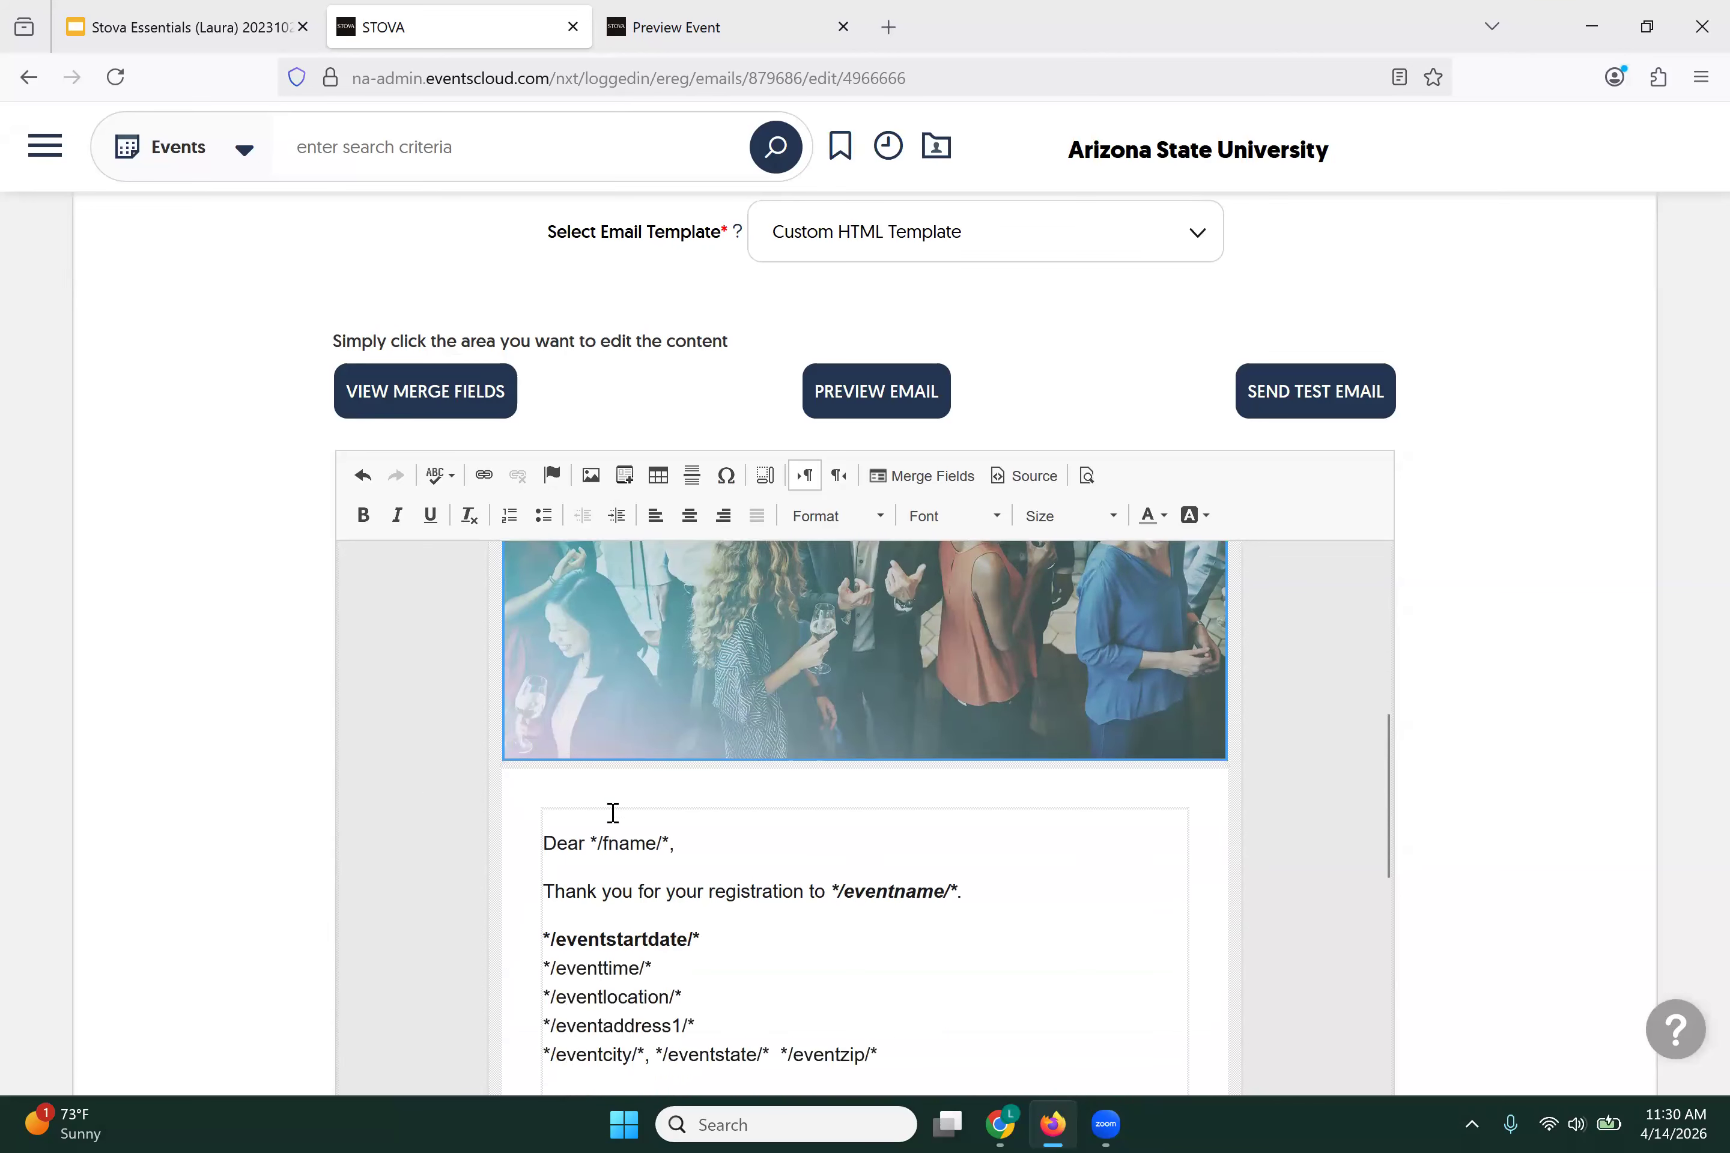
{"action": "scroll", "coordinate": [461, 729], "scroll_direction": "down", "scroll_amount": 1}
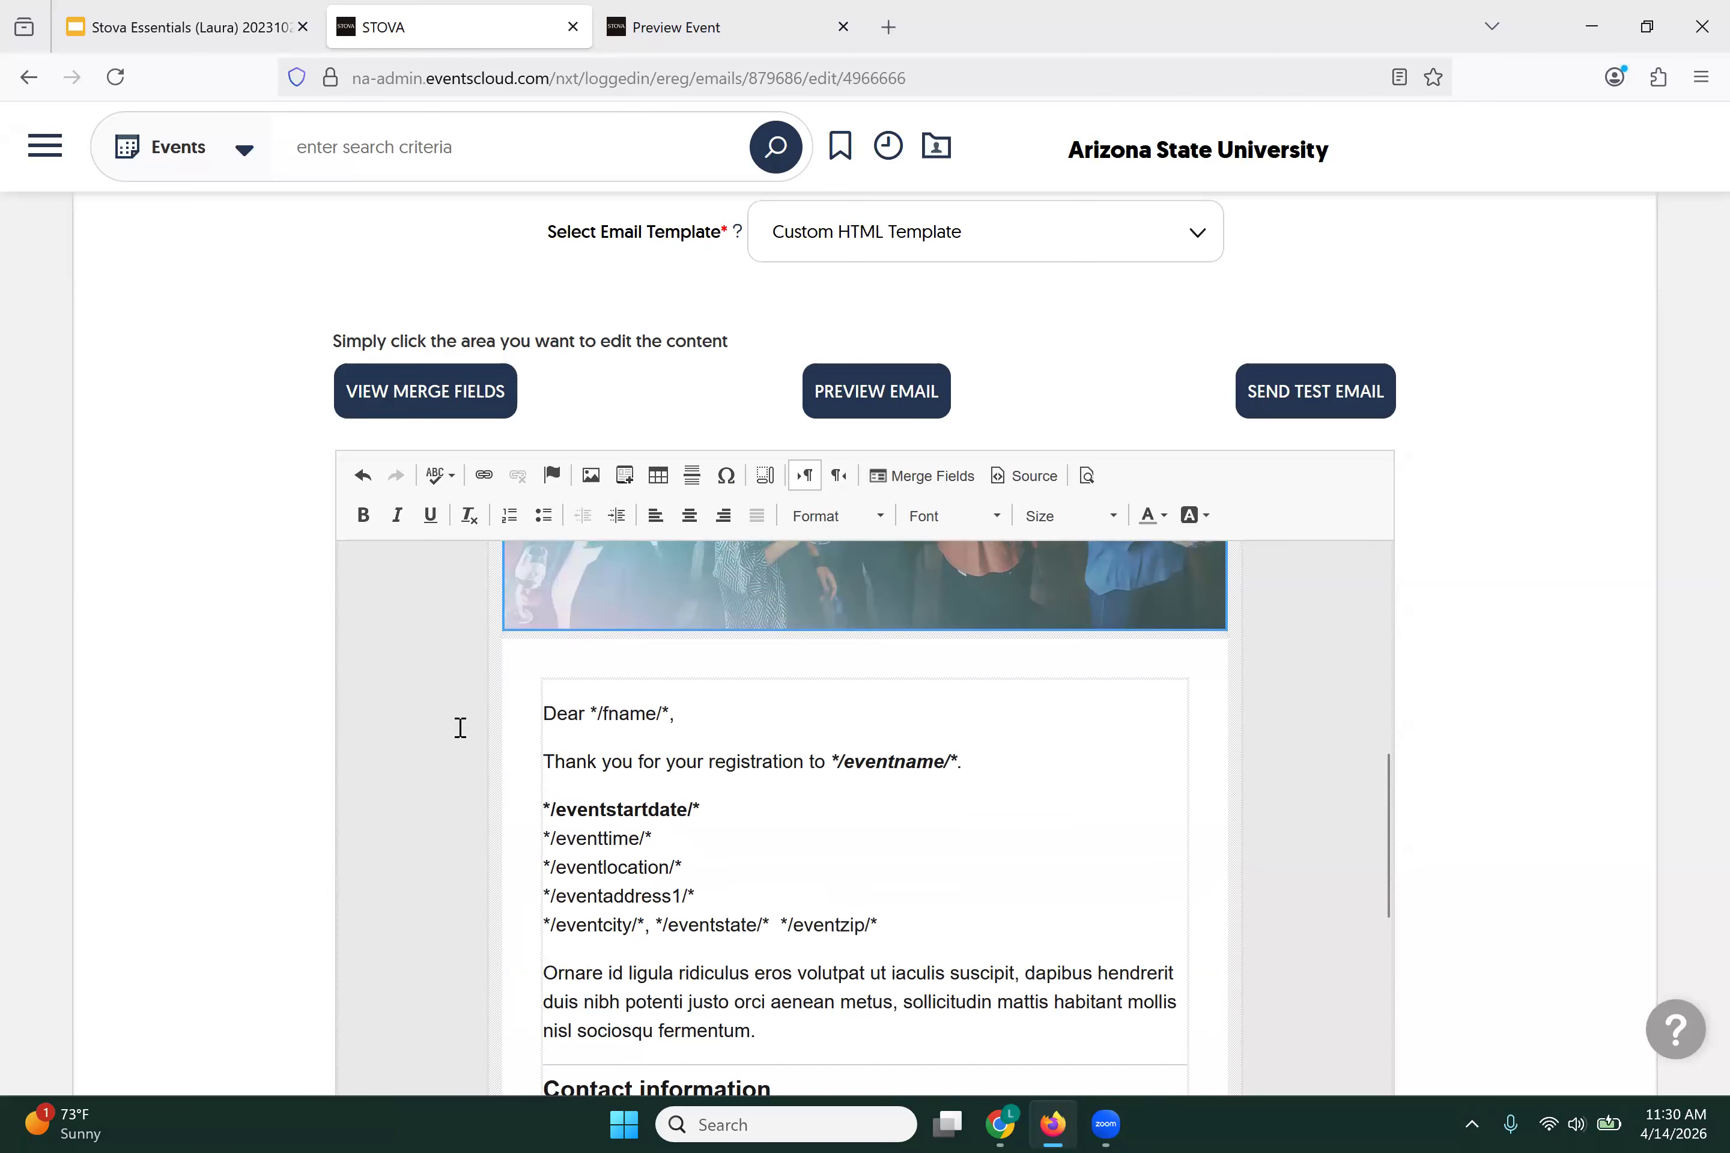
{"action": "scroll", "coordinate": [460, 727], "scroll_direction": "down", "scroll_amount": 3}
{"action": "scroll", "coordinate": [521, 726], "scroll_direction": "up", "scroll_amount": 3}
{"action": "scroll", "coordinate": [822, 716], "scroll_direction": "down", "scroll_amount": 3}
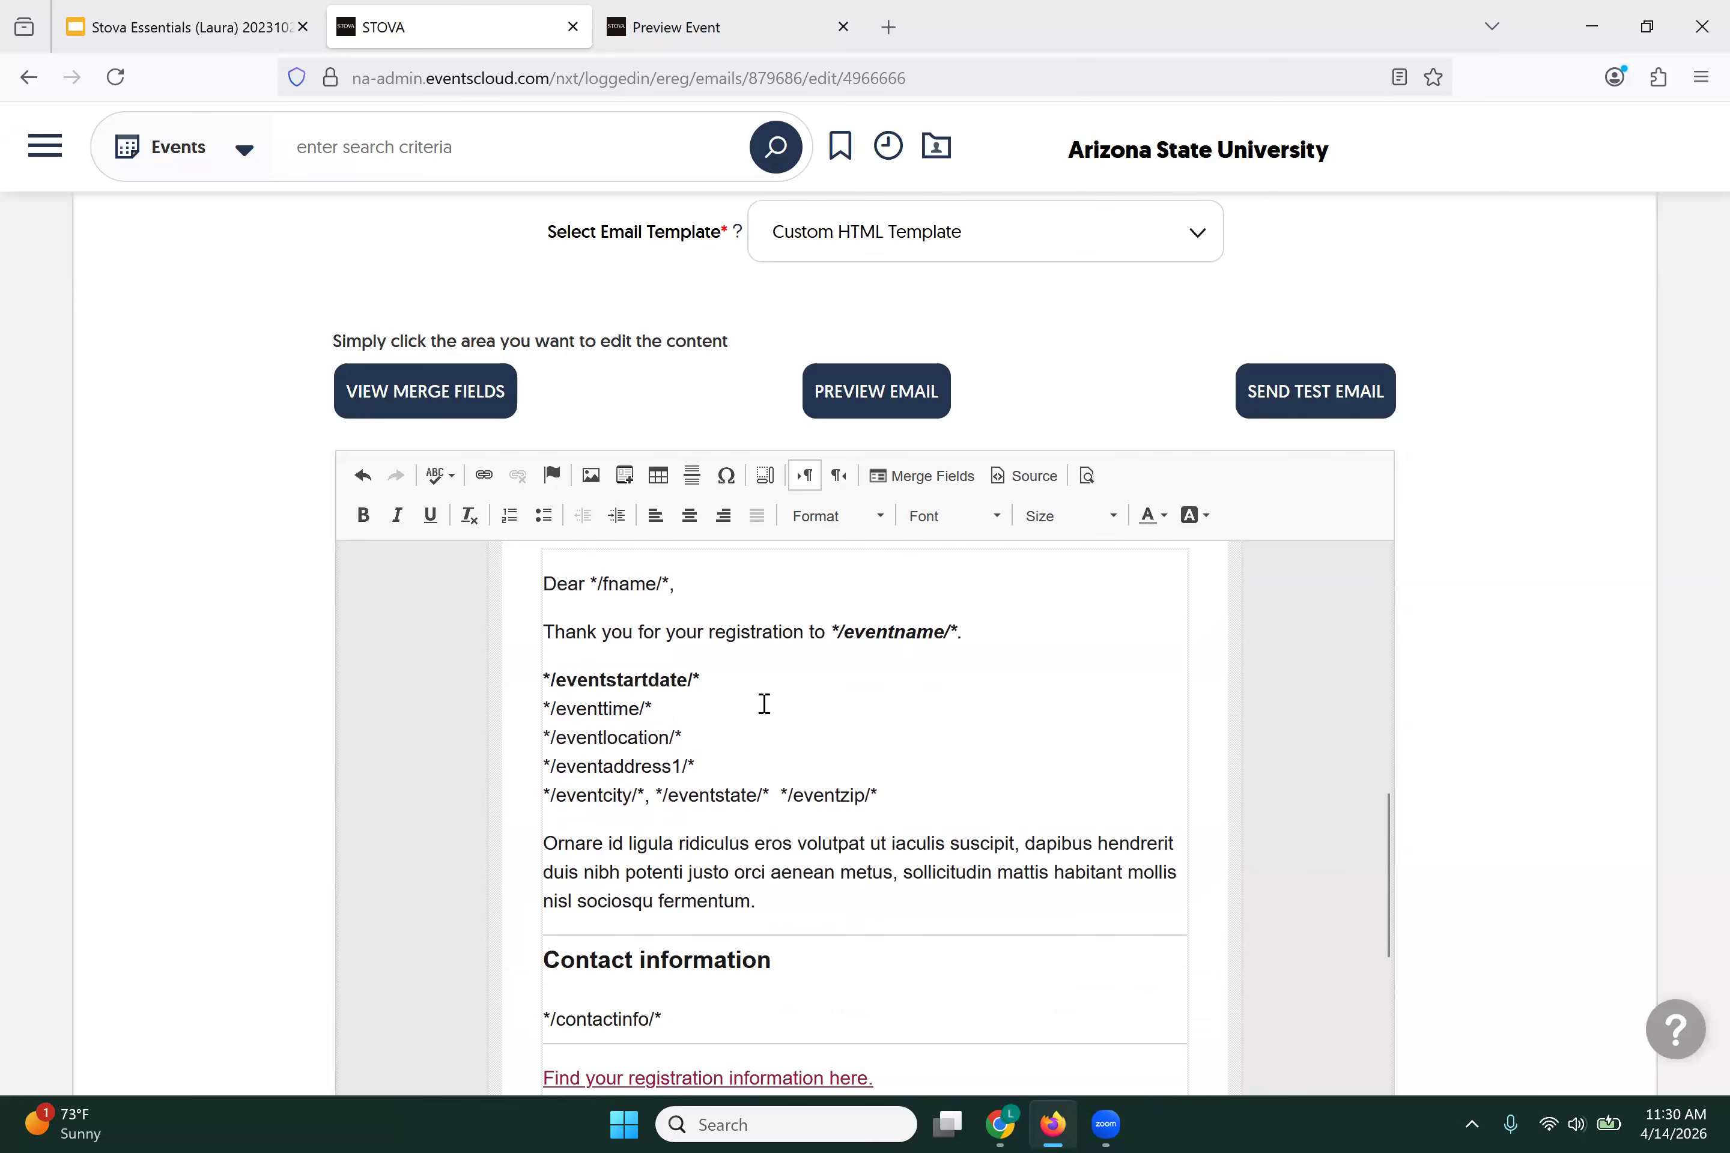
{"action": "scroll", "coordinate": [764, 704], "scroll_direction": "down", "scroll_amount": 3}
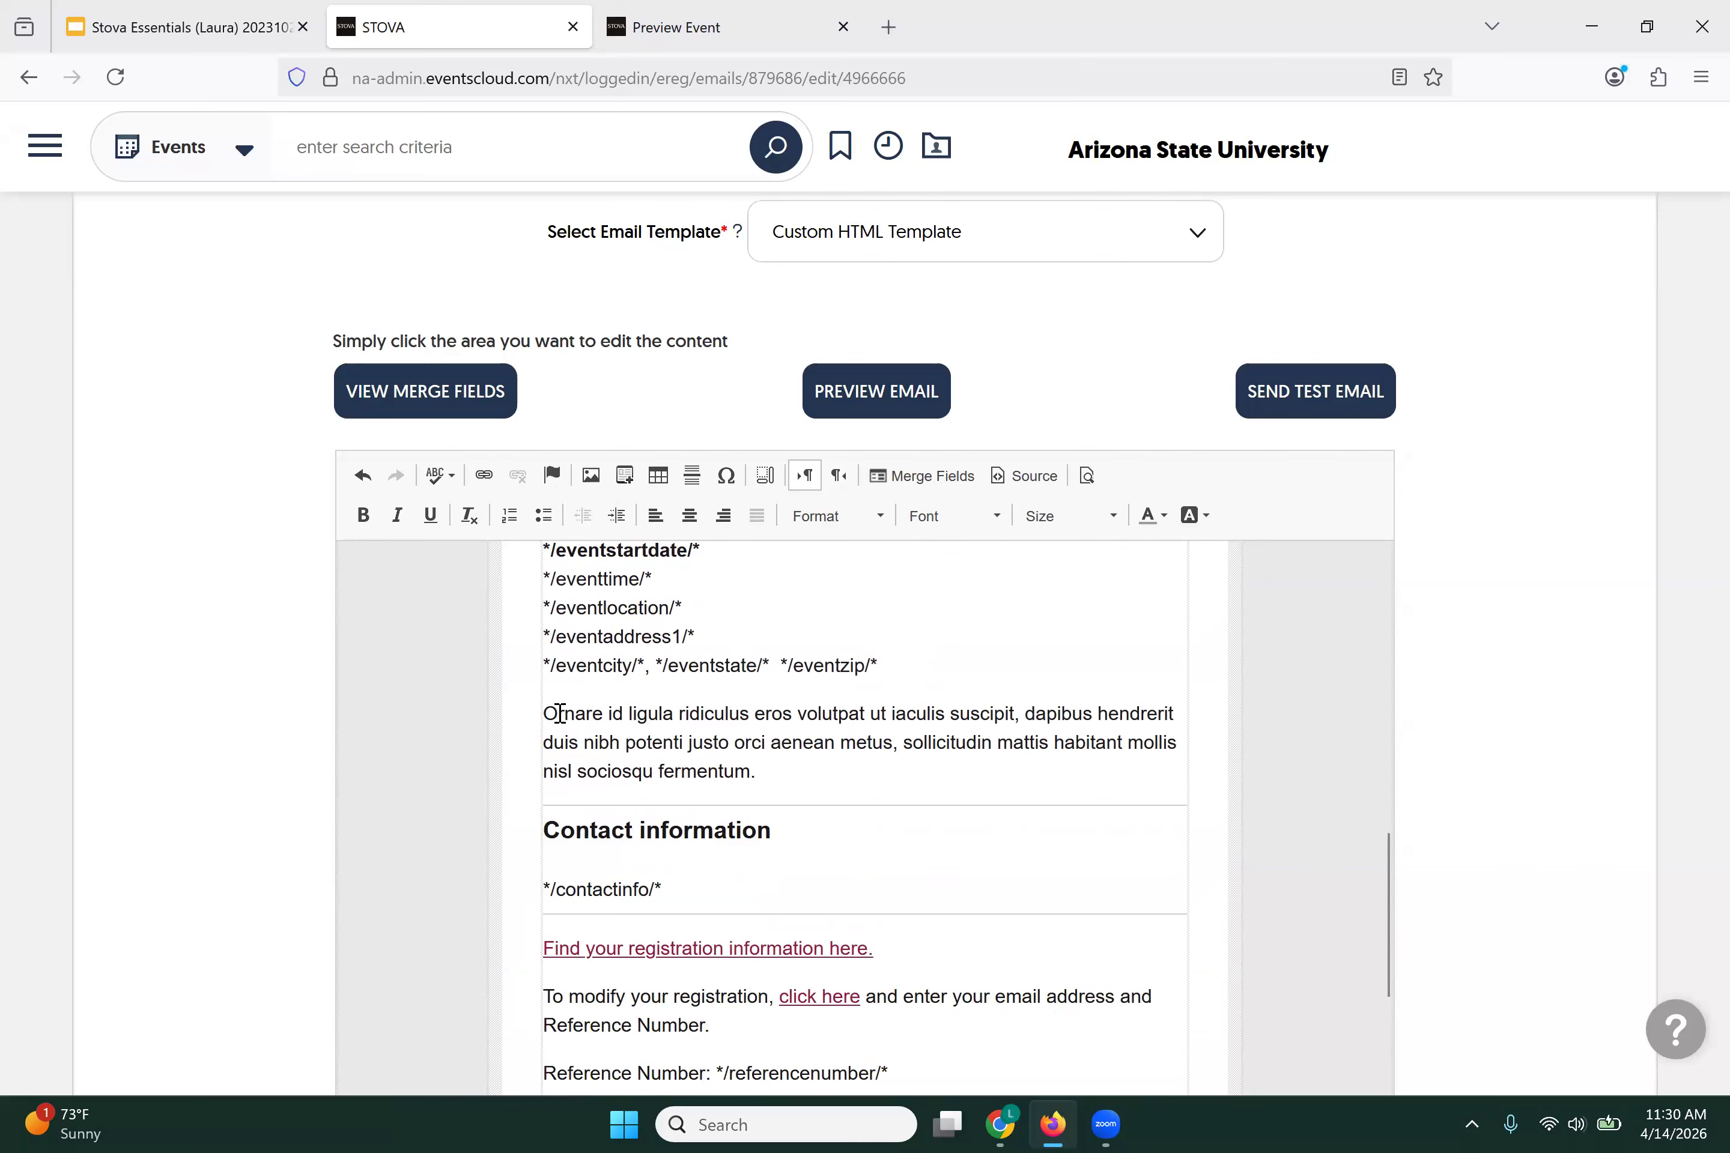
{"action": "left_click_drag", "start_coordinate": [544, 714], "coordinate": [790, 775]}
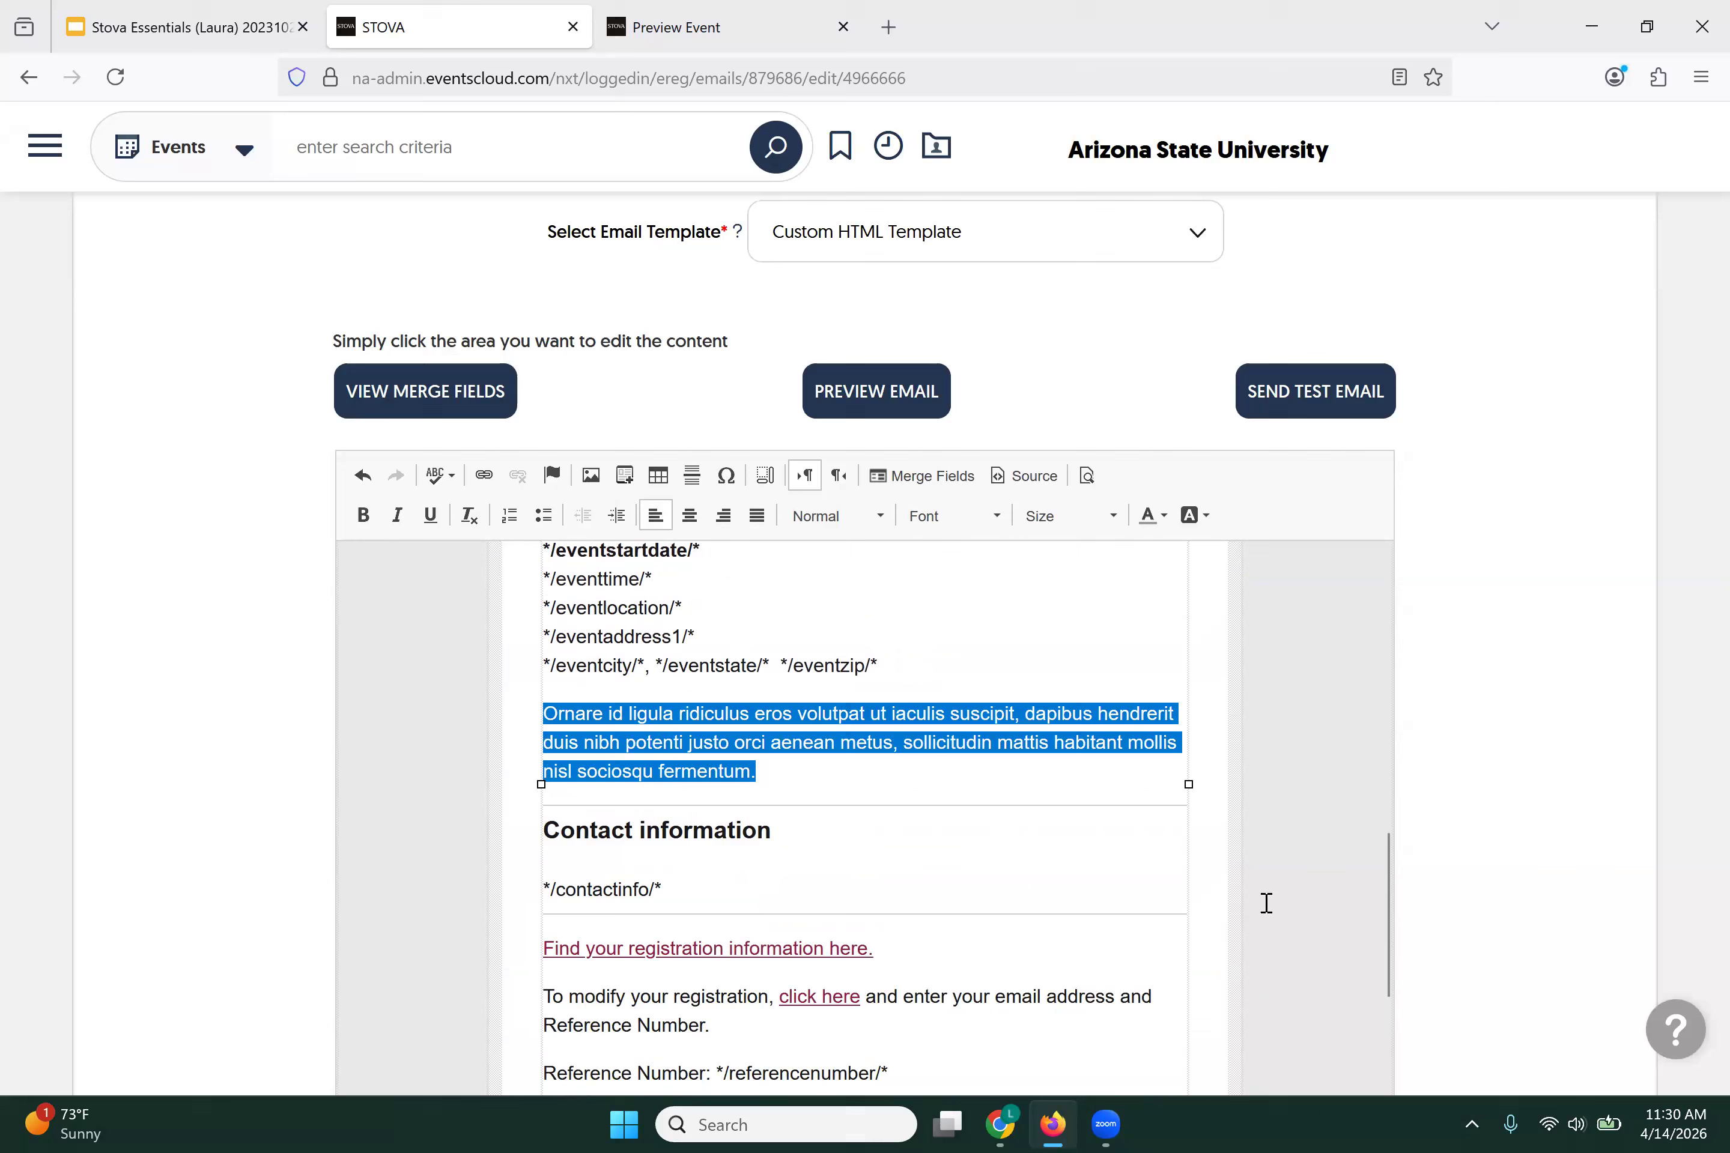
{"action": "type", "text": "Addition"}
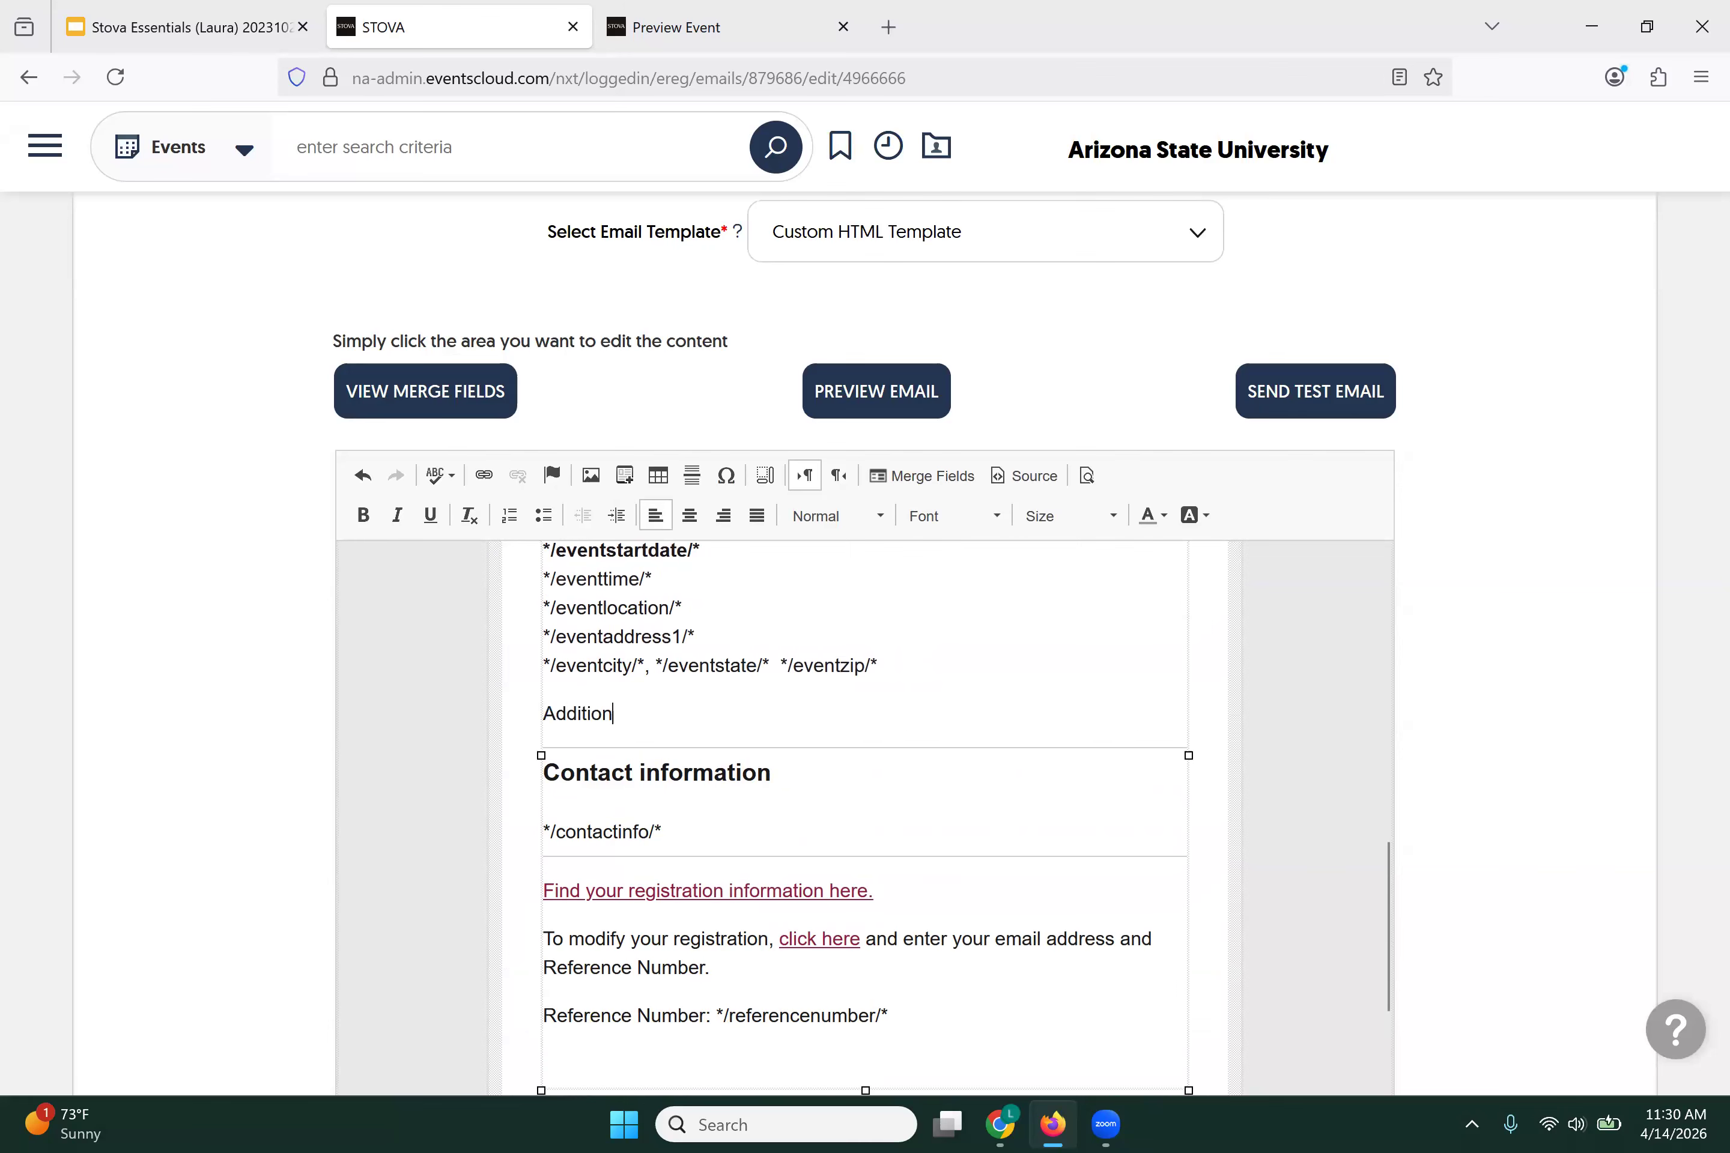
{"action": "type", "text": "al parking instructions will be s"}
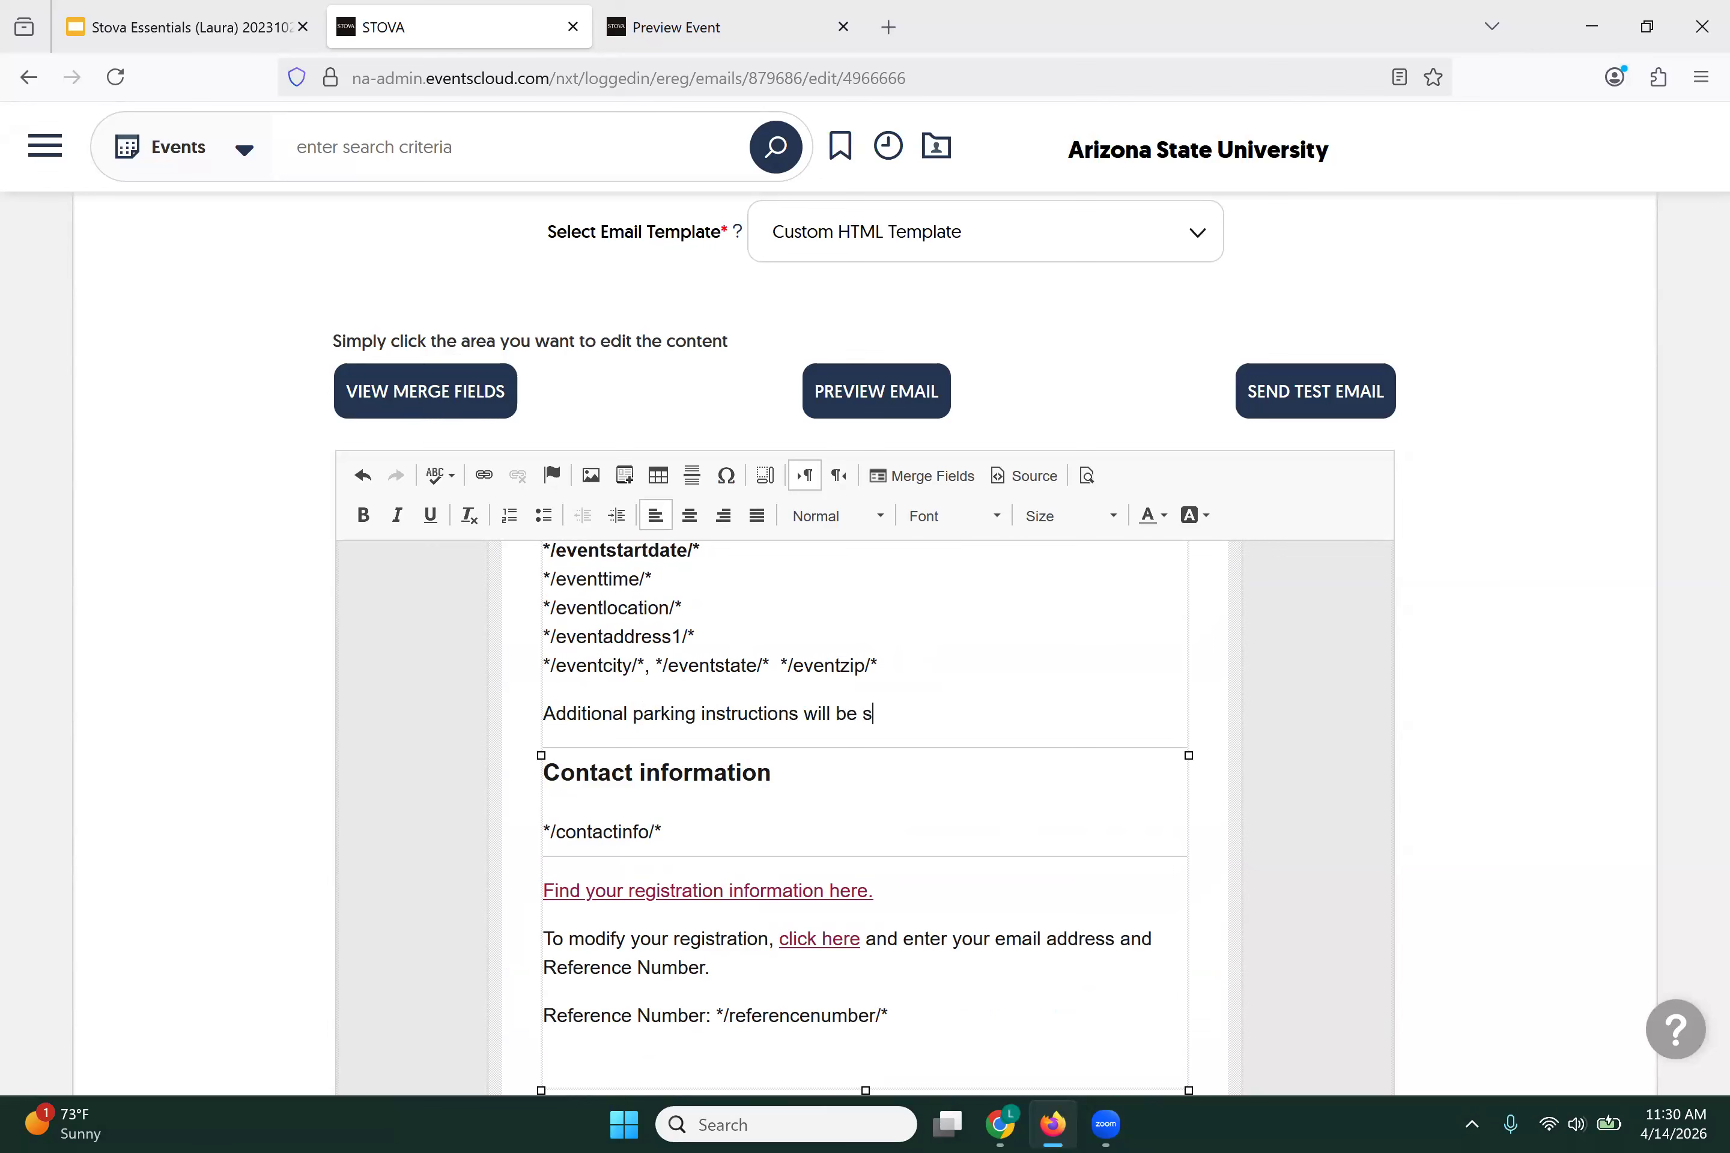
{"action": "type", "text": "ent to those who are attend"}
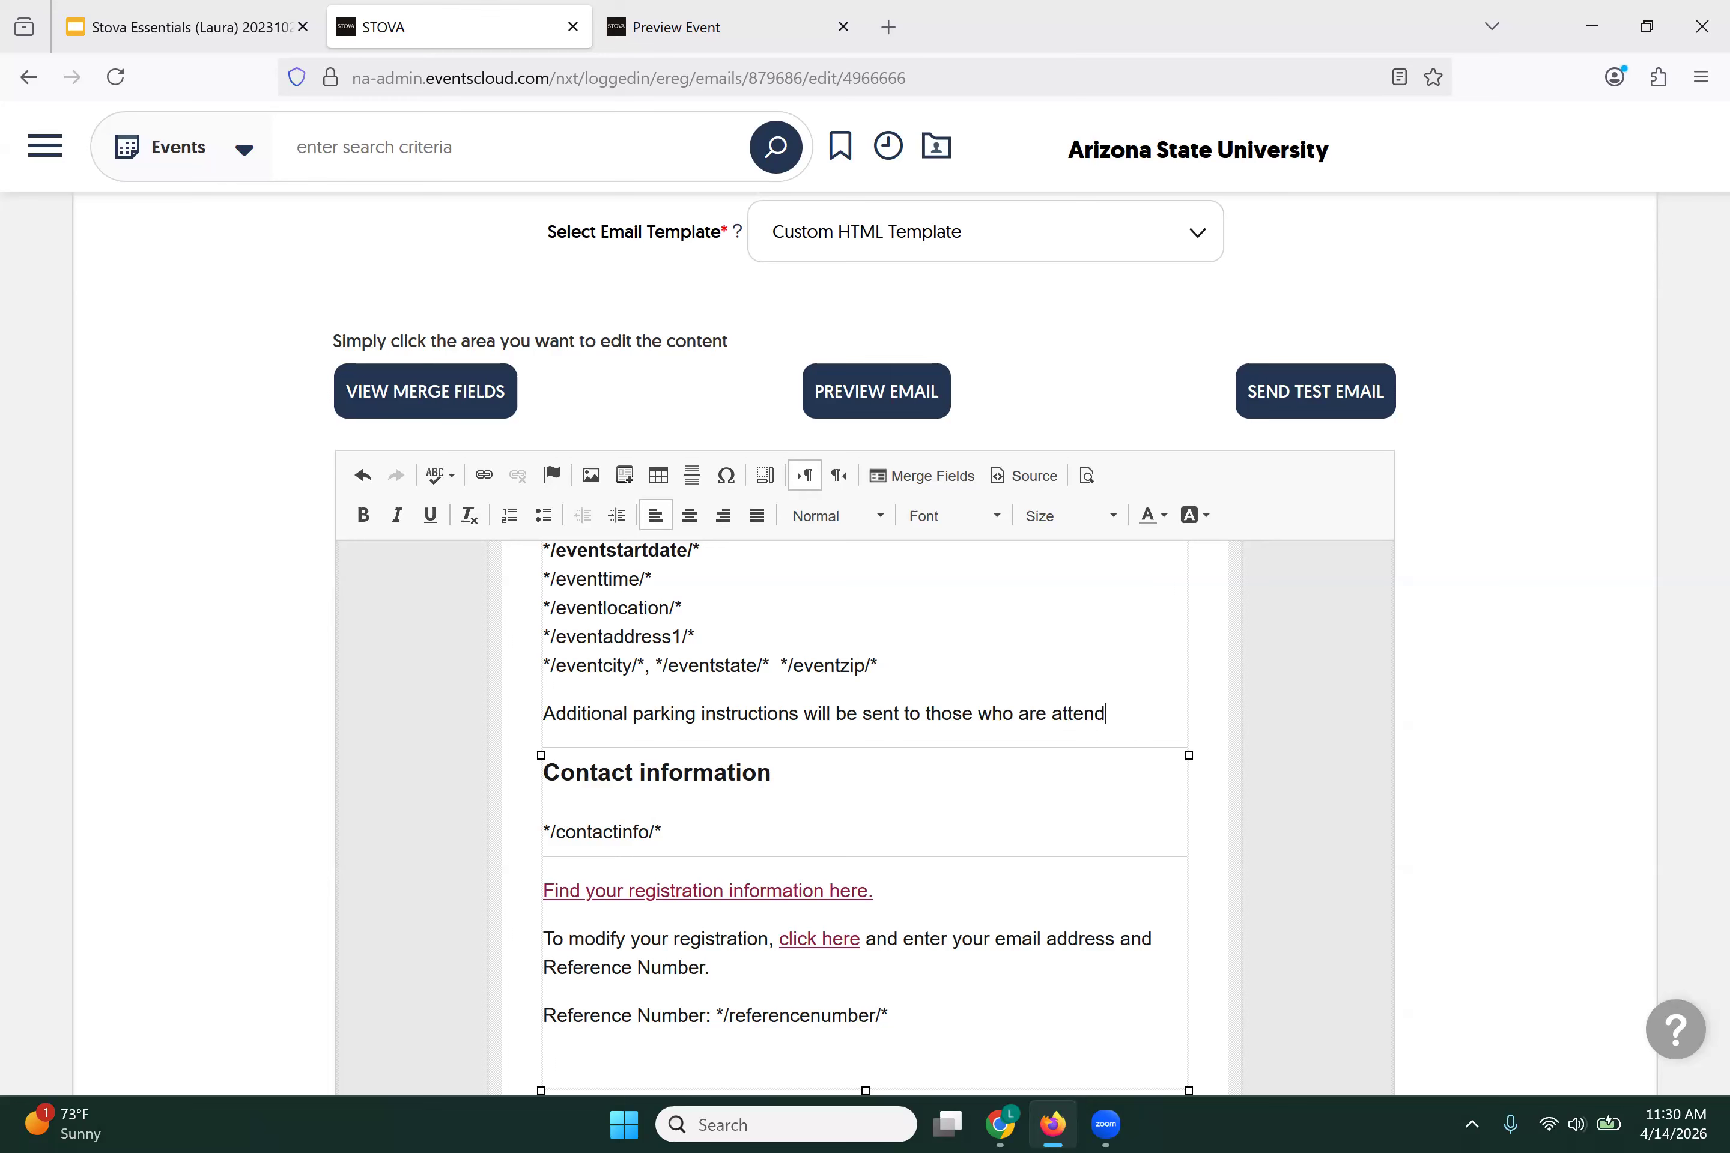
{"action": "type", "text": "ing from othe"}
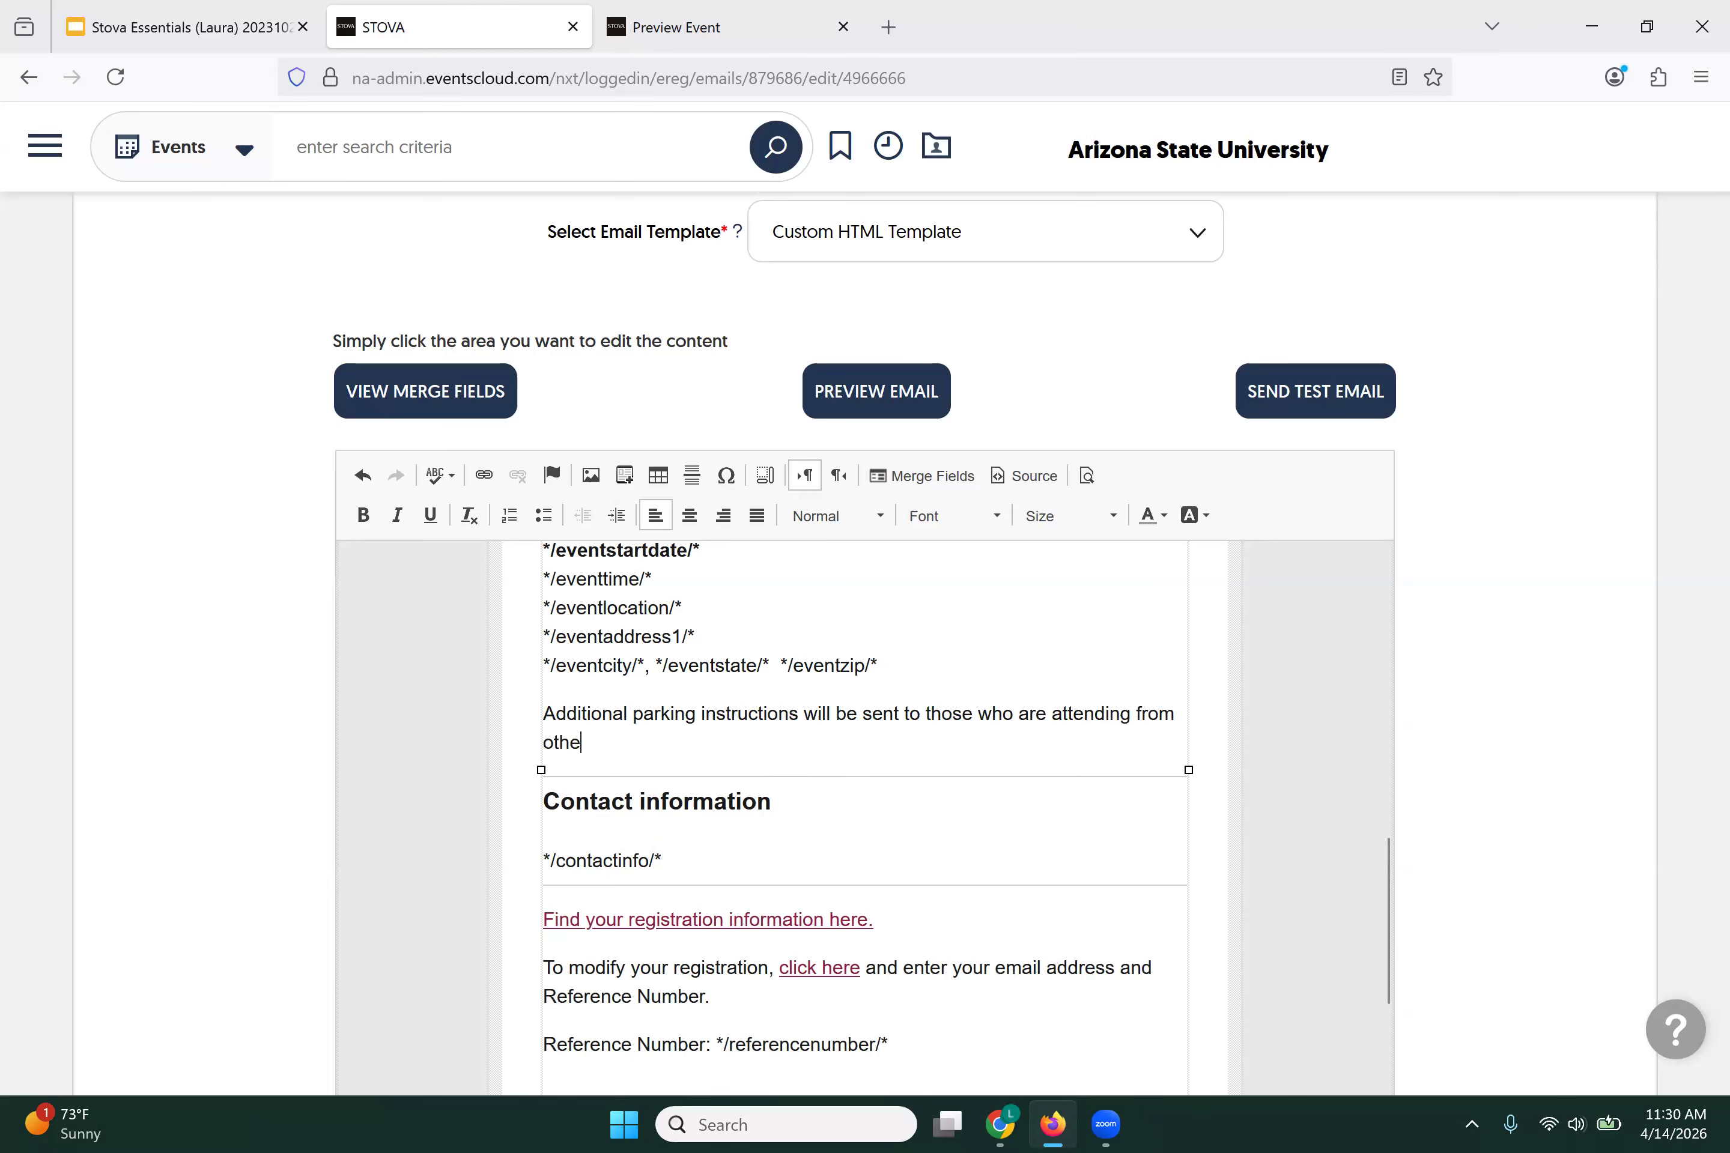
{"action": "type", "text": "r campuses a few days befo"}
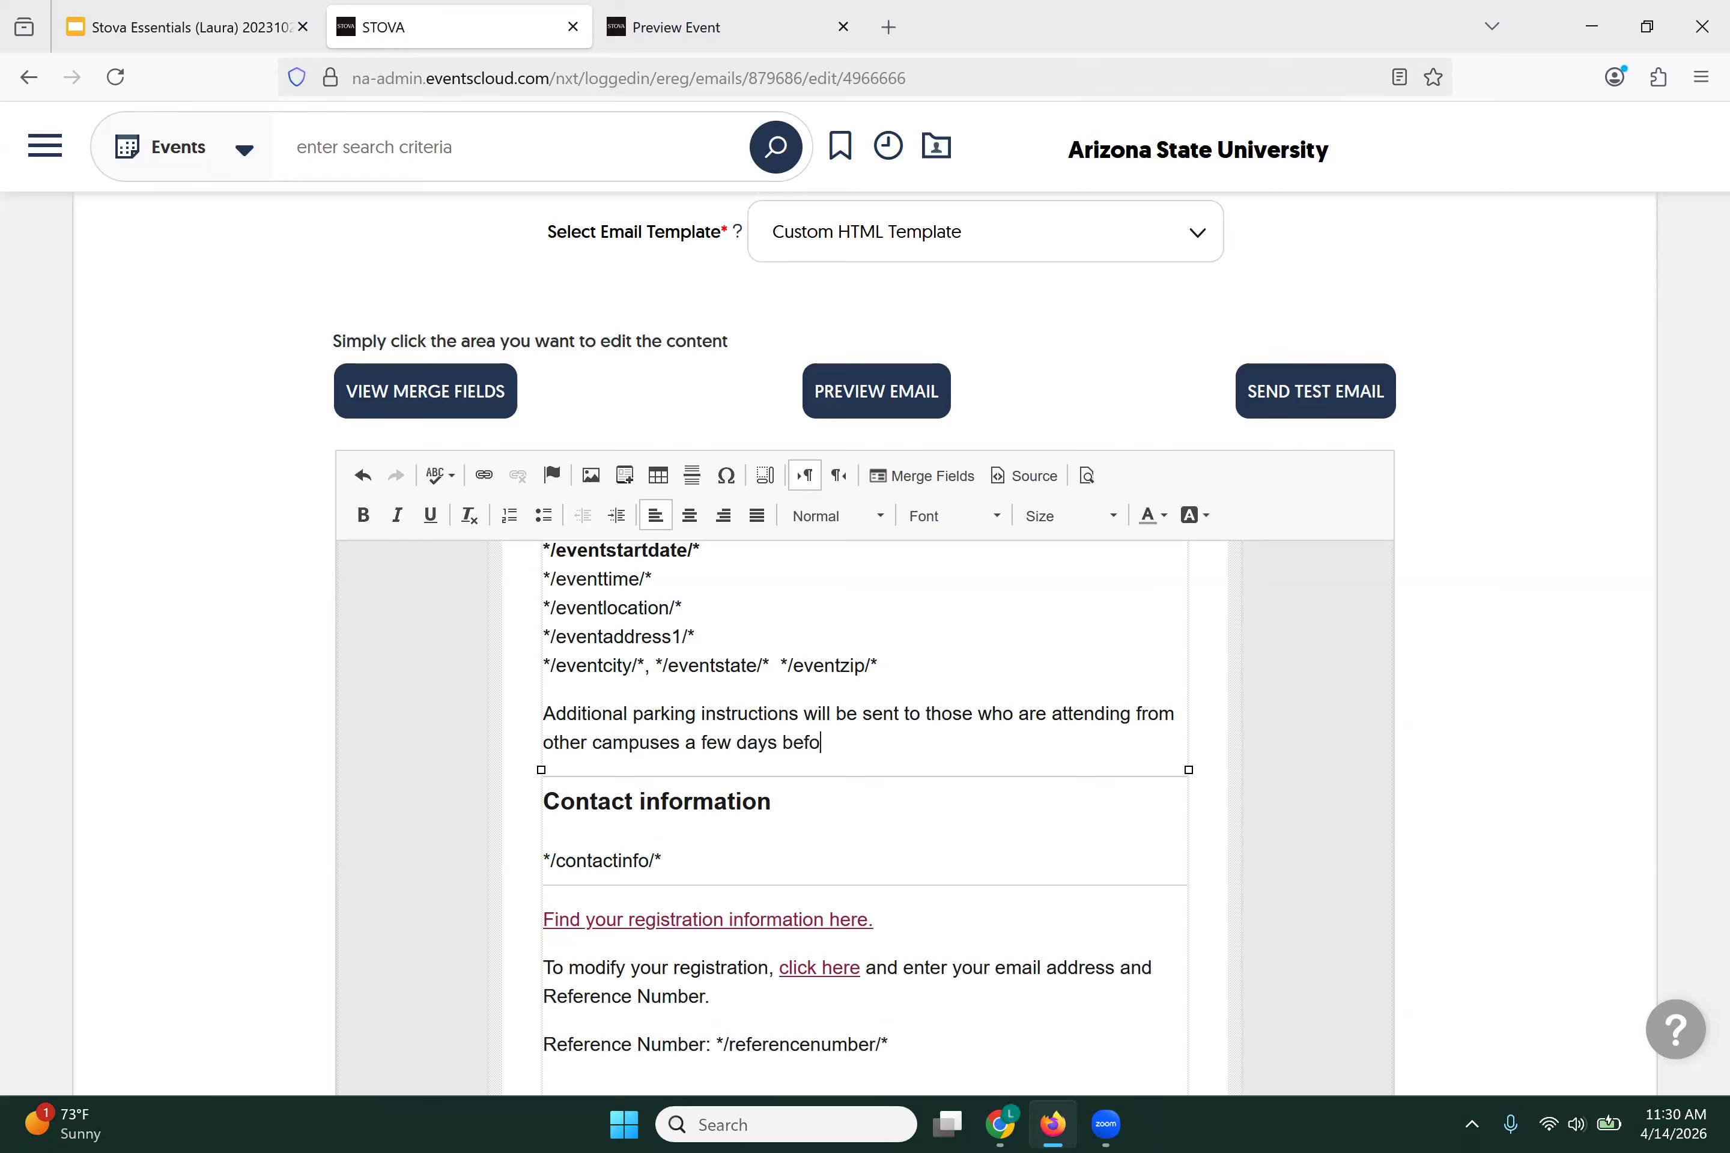
{"action": "type", "text": "re the event."}
Step: Add the closing line 'Look forward to seeing you!' and the sign-off 'The Event Team'
{"action": "key", "text": "Return"}
{"action": "type", "text": "Lo"}
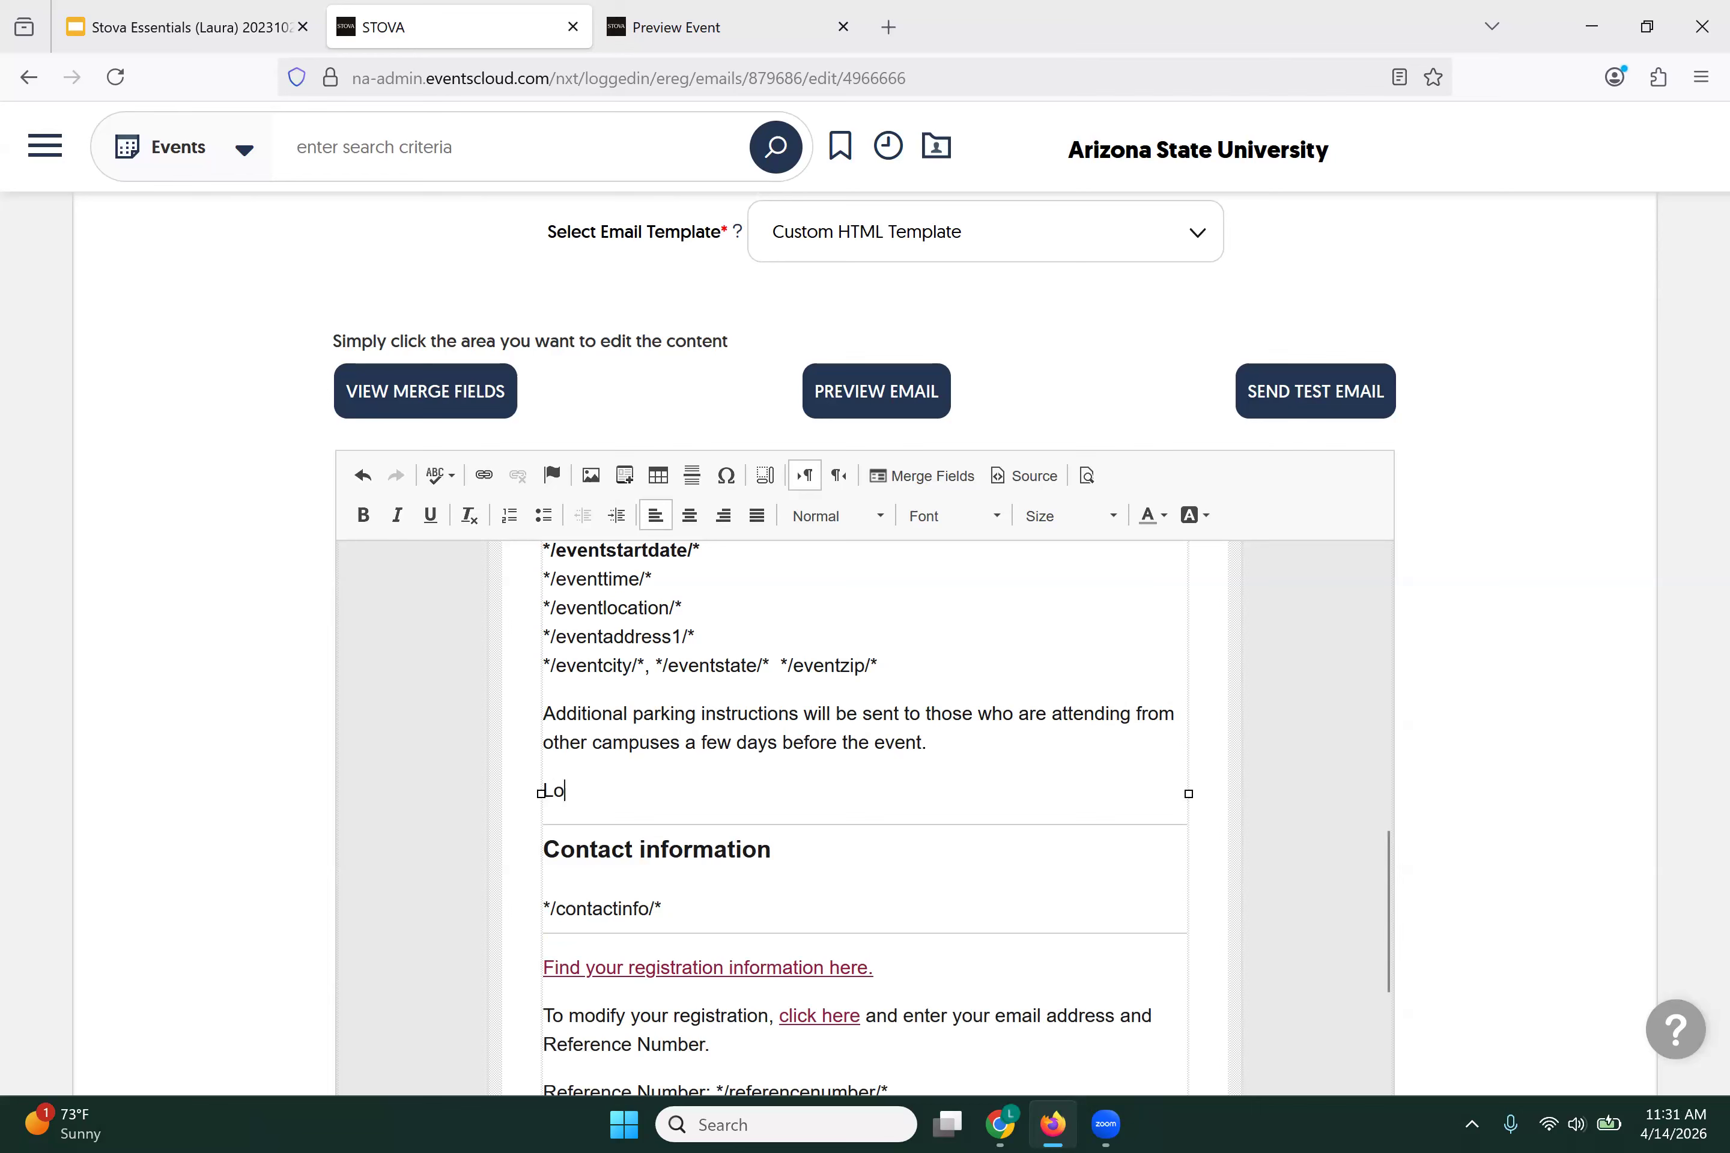
{"action": "type", "text": "ok forward to seeing you"}
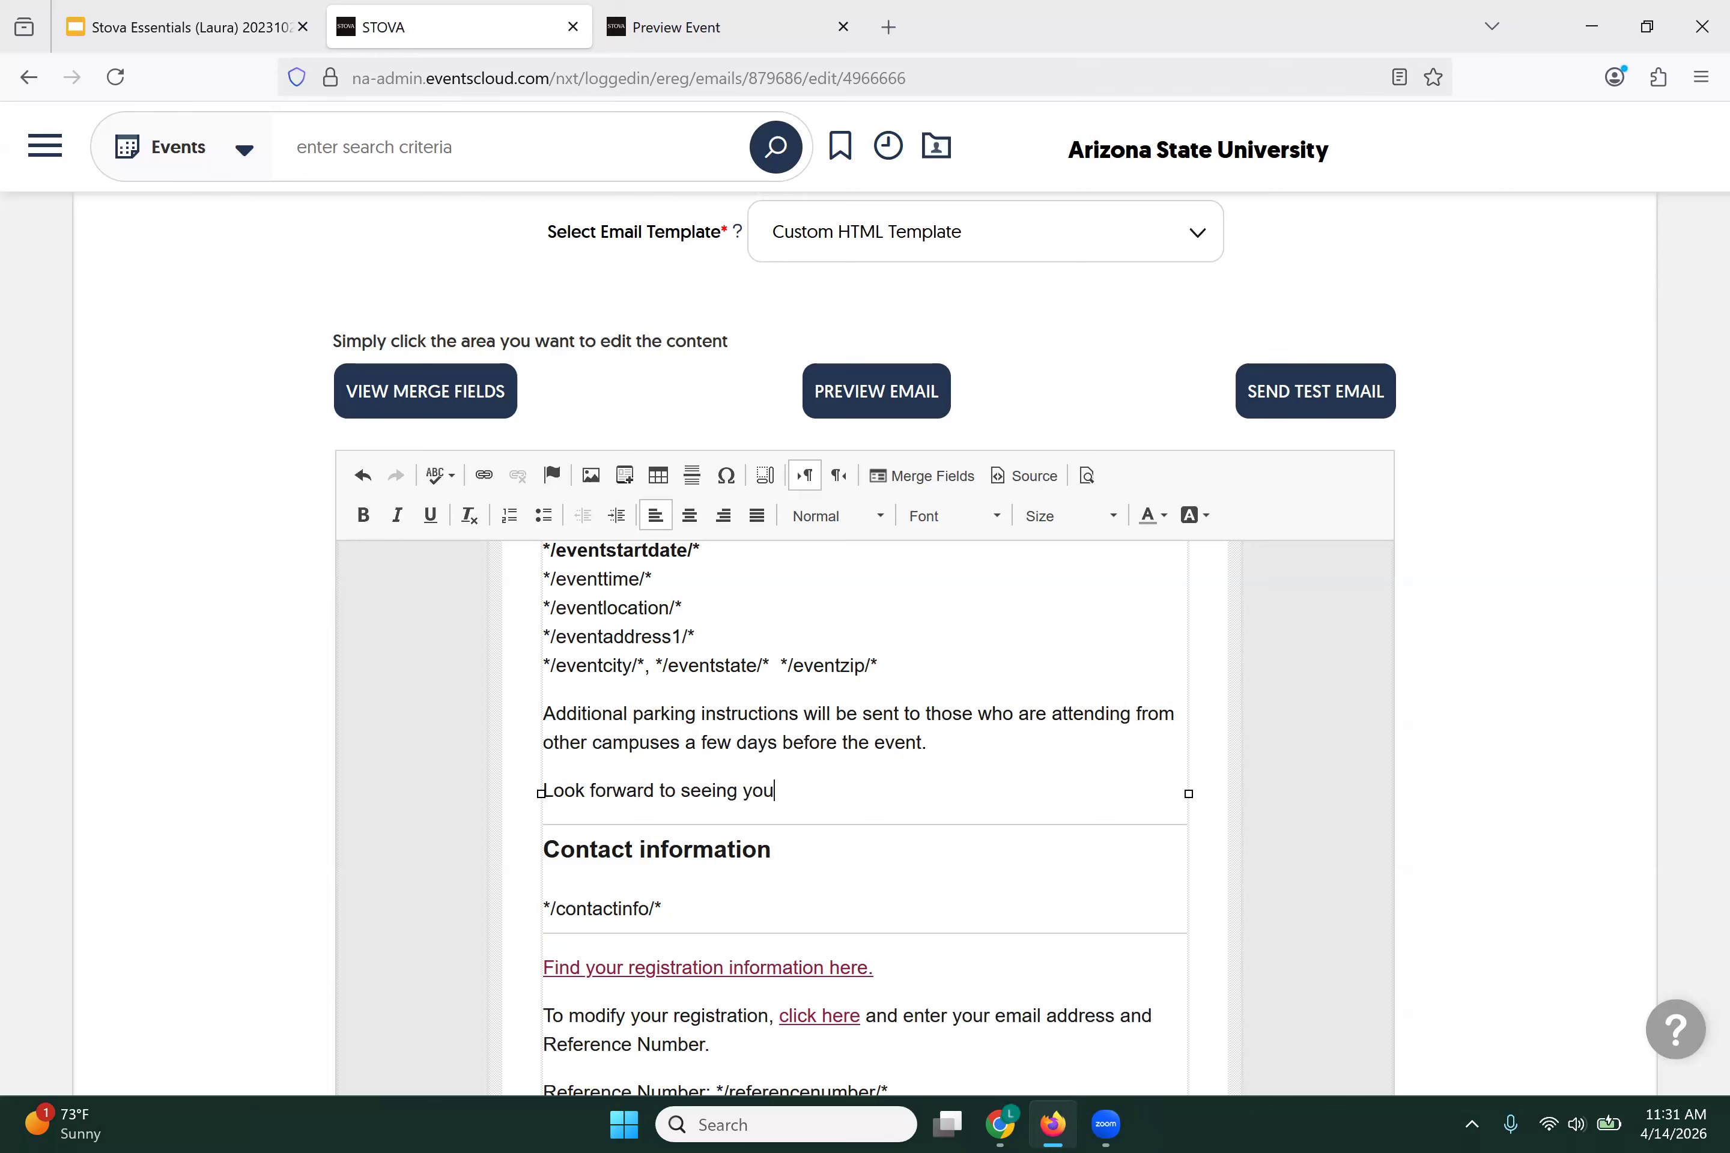
{"action": "type", "text": "!"}
{"action": "key", "text": "Return"}
{"action": "type", "text": "The Event"}
{"action": "type", "text": "Team"}
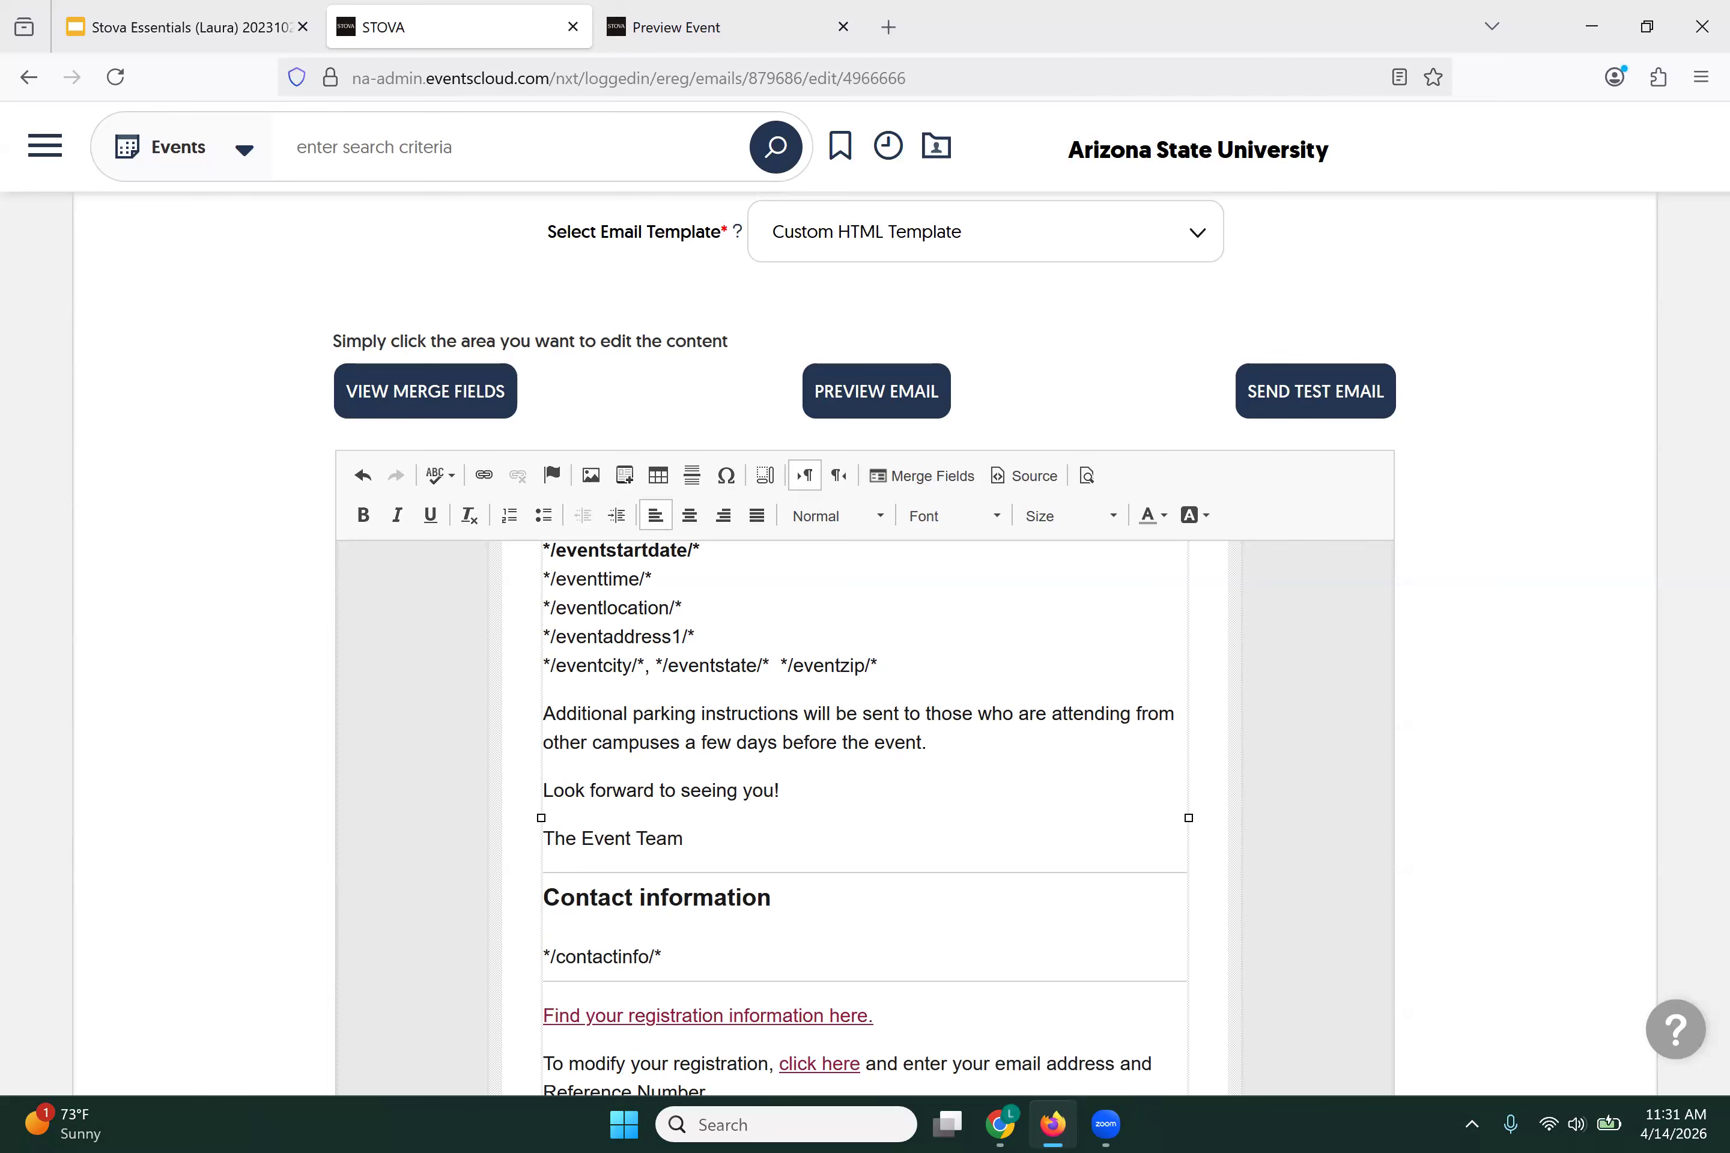
{"action": "scroll", "coordinate": [854, 809], "scroll_direction": "down", "scroll_amount": 2}
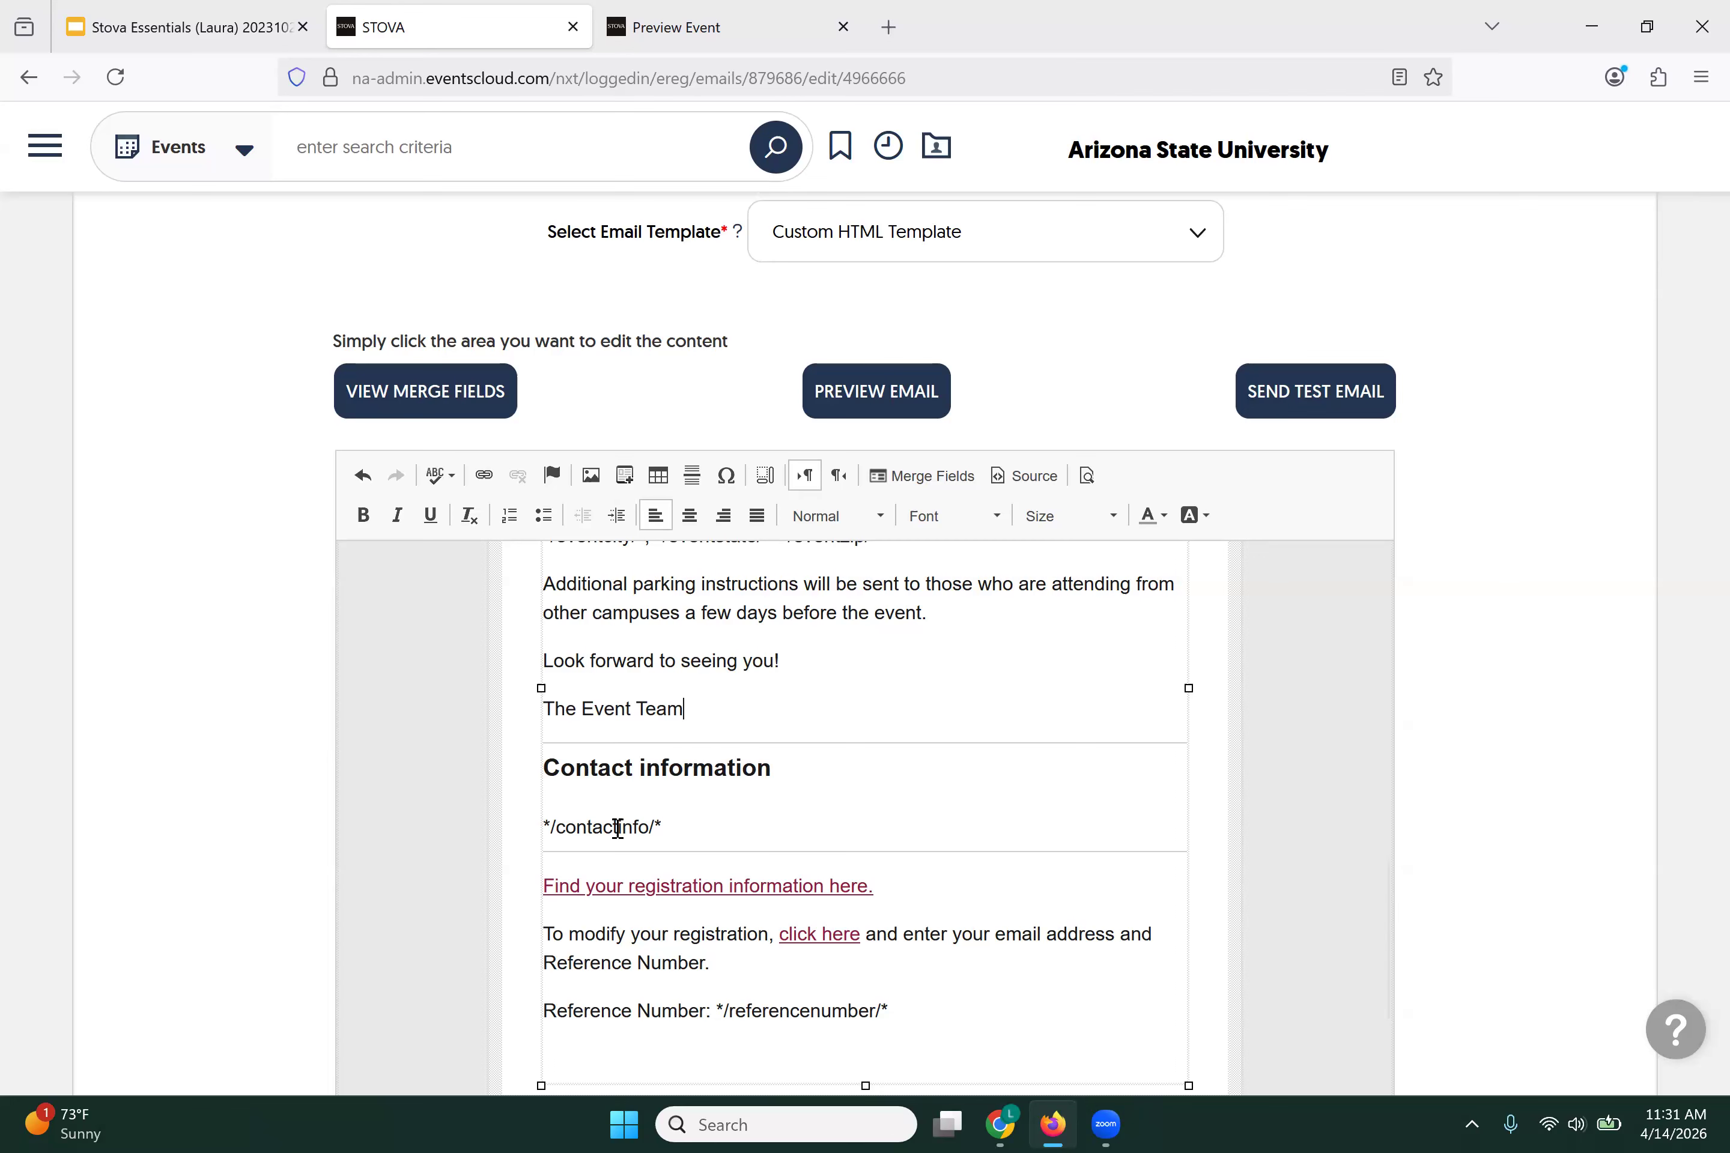
{"action": "scroll", "coordinate": [617, 828], "scroll_direction": "down", "scroll_amount": 2}
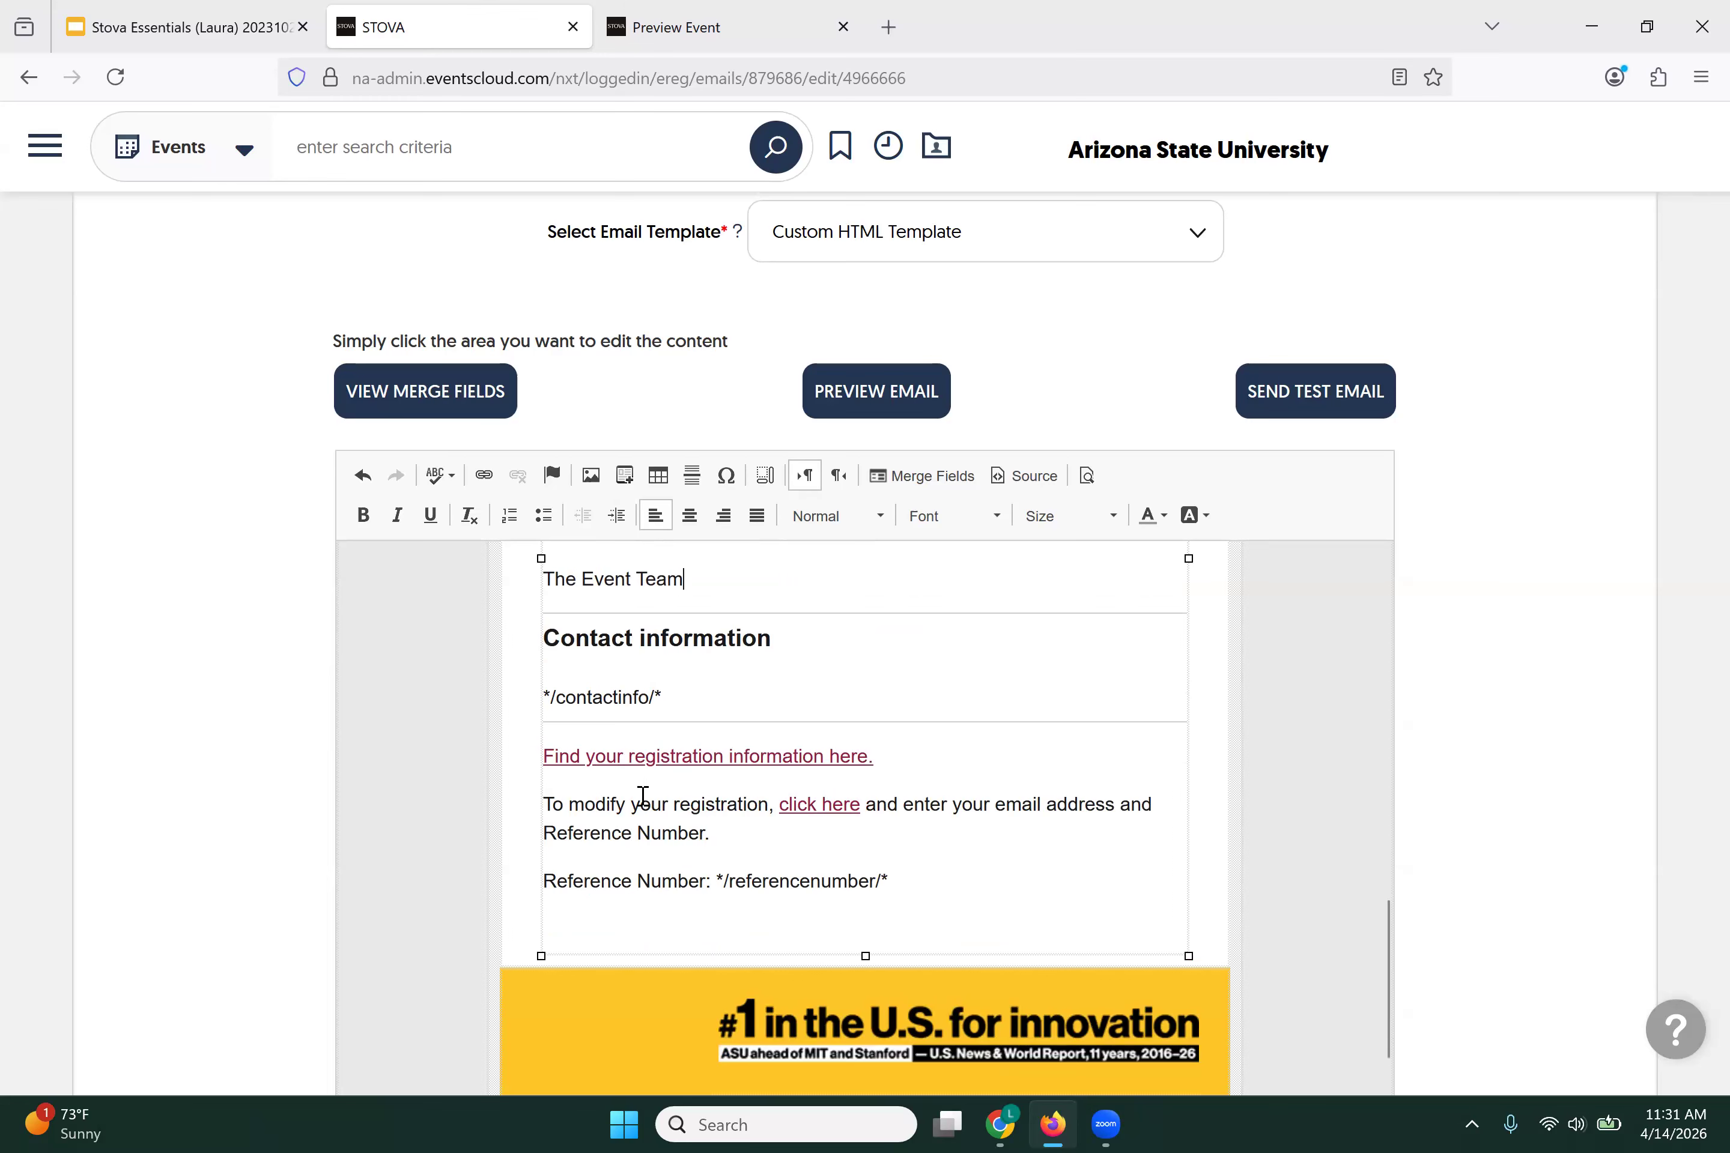
{"action": "scroll", "coordinate": [457, 815], "scroll_direction": "down", "scroll_amount": 4}
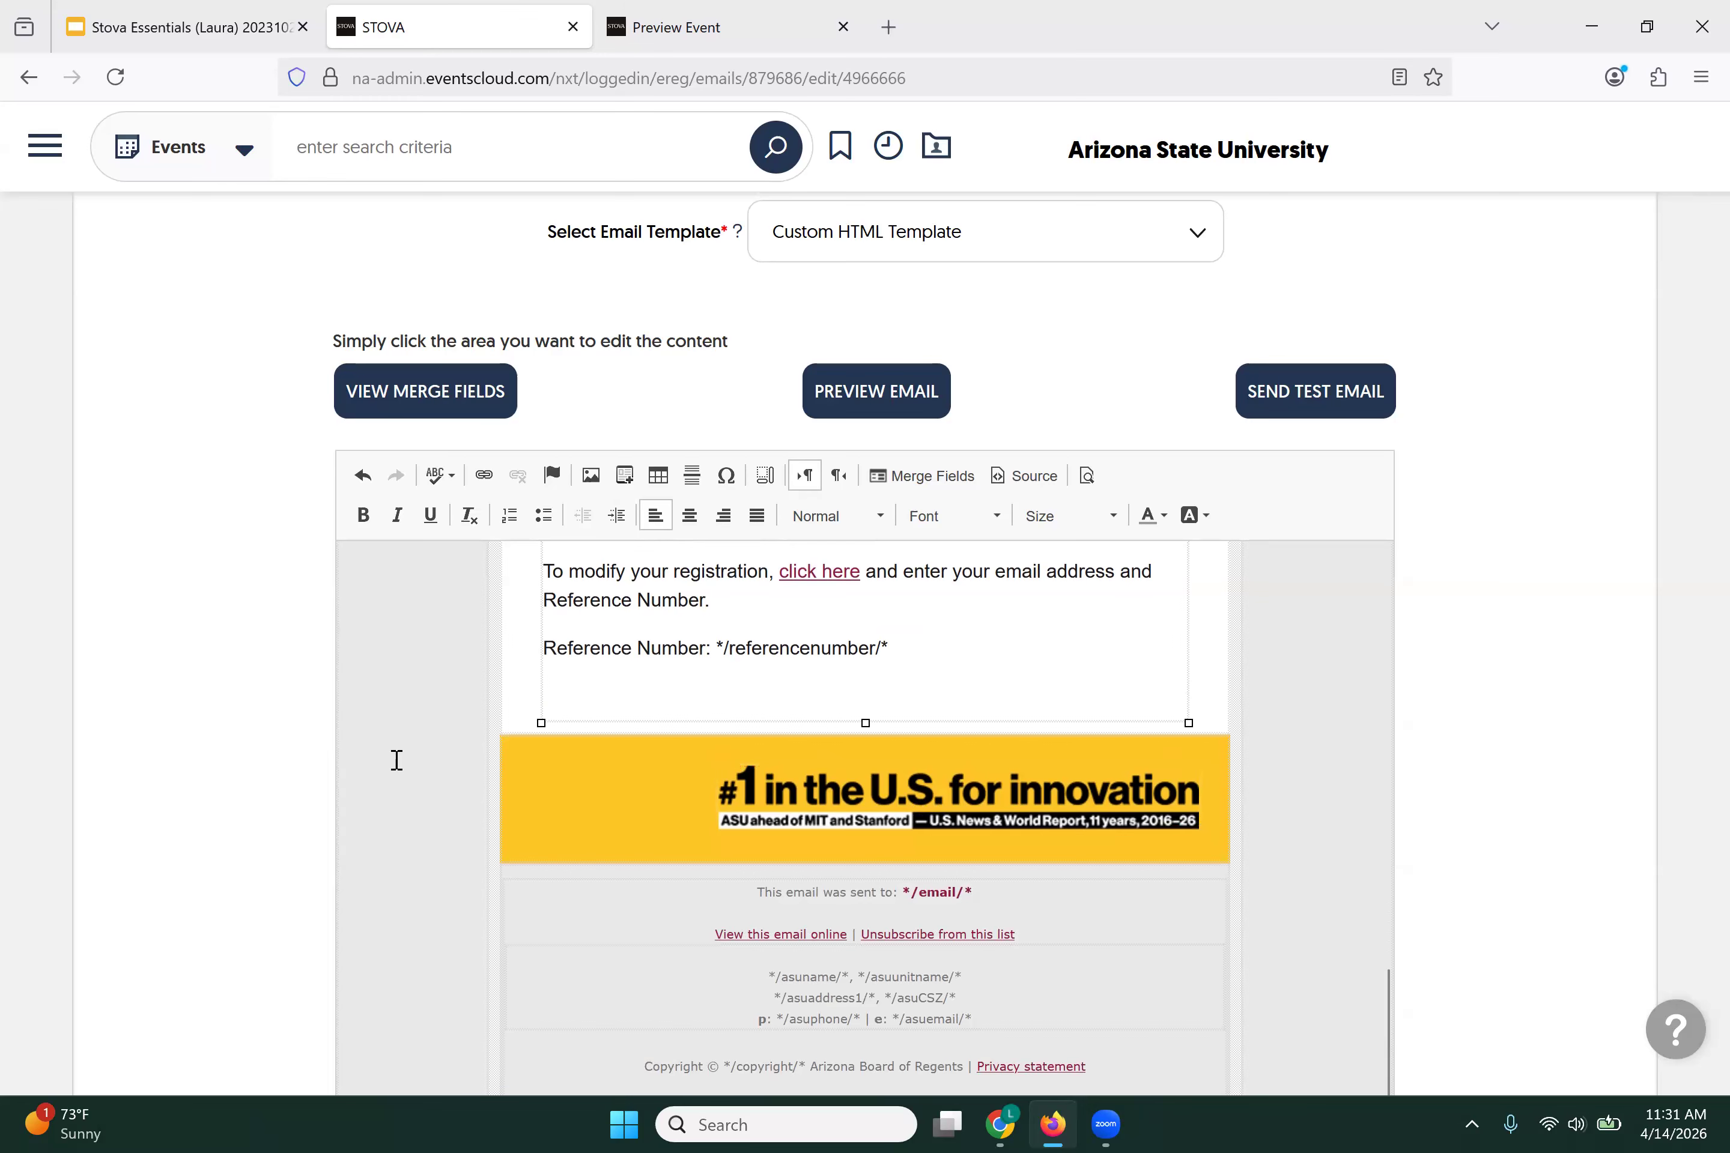
{"action": "scroll", "coordinate": [415, 760], "scroll_direction": "down", "scroll_amount": 3}
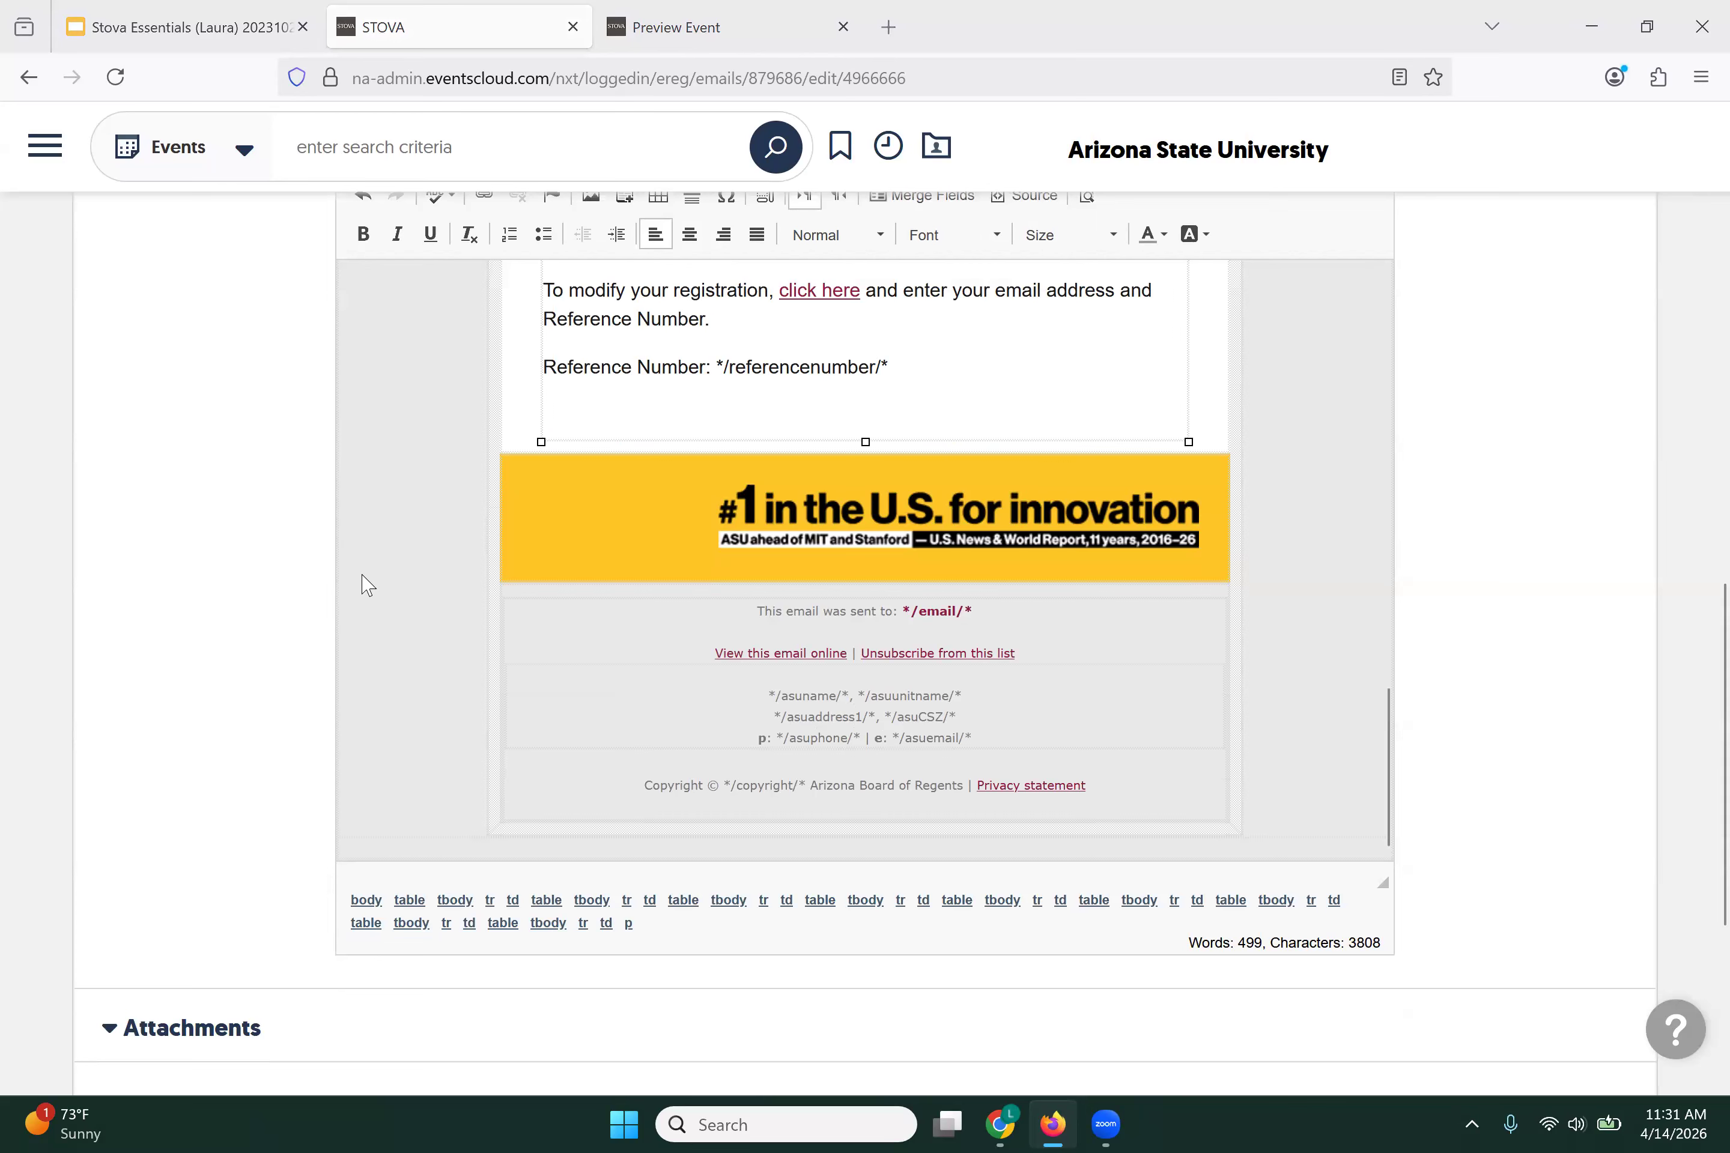
{"action": "scroll", "coordinate": [367, 586], "scroll_direction": "up", "scroll_amount": 15}
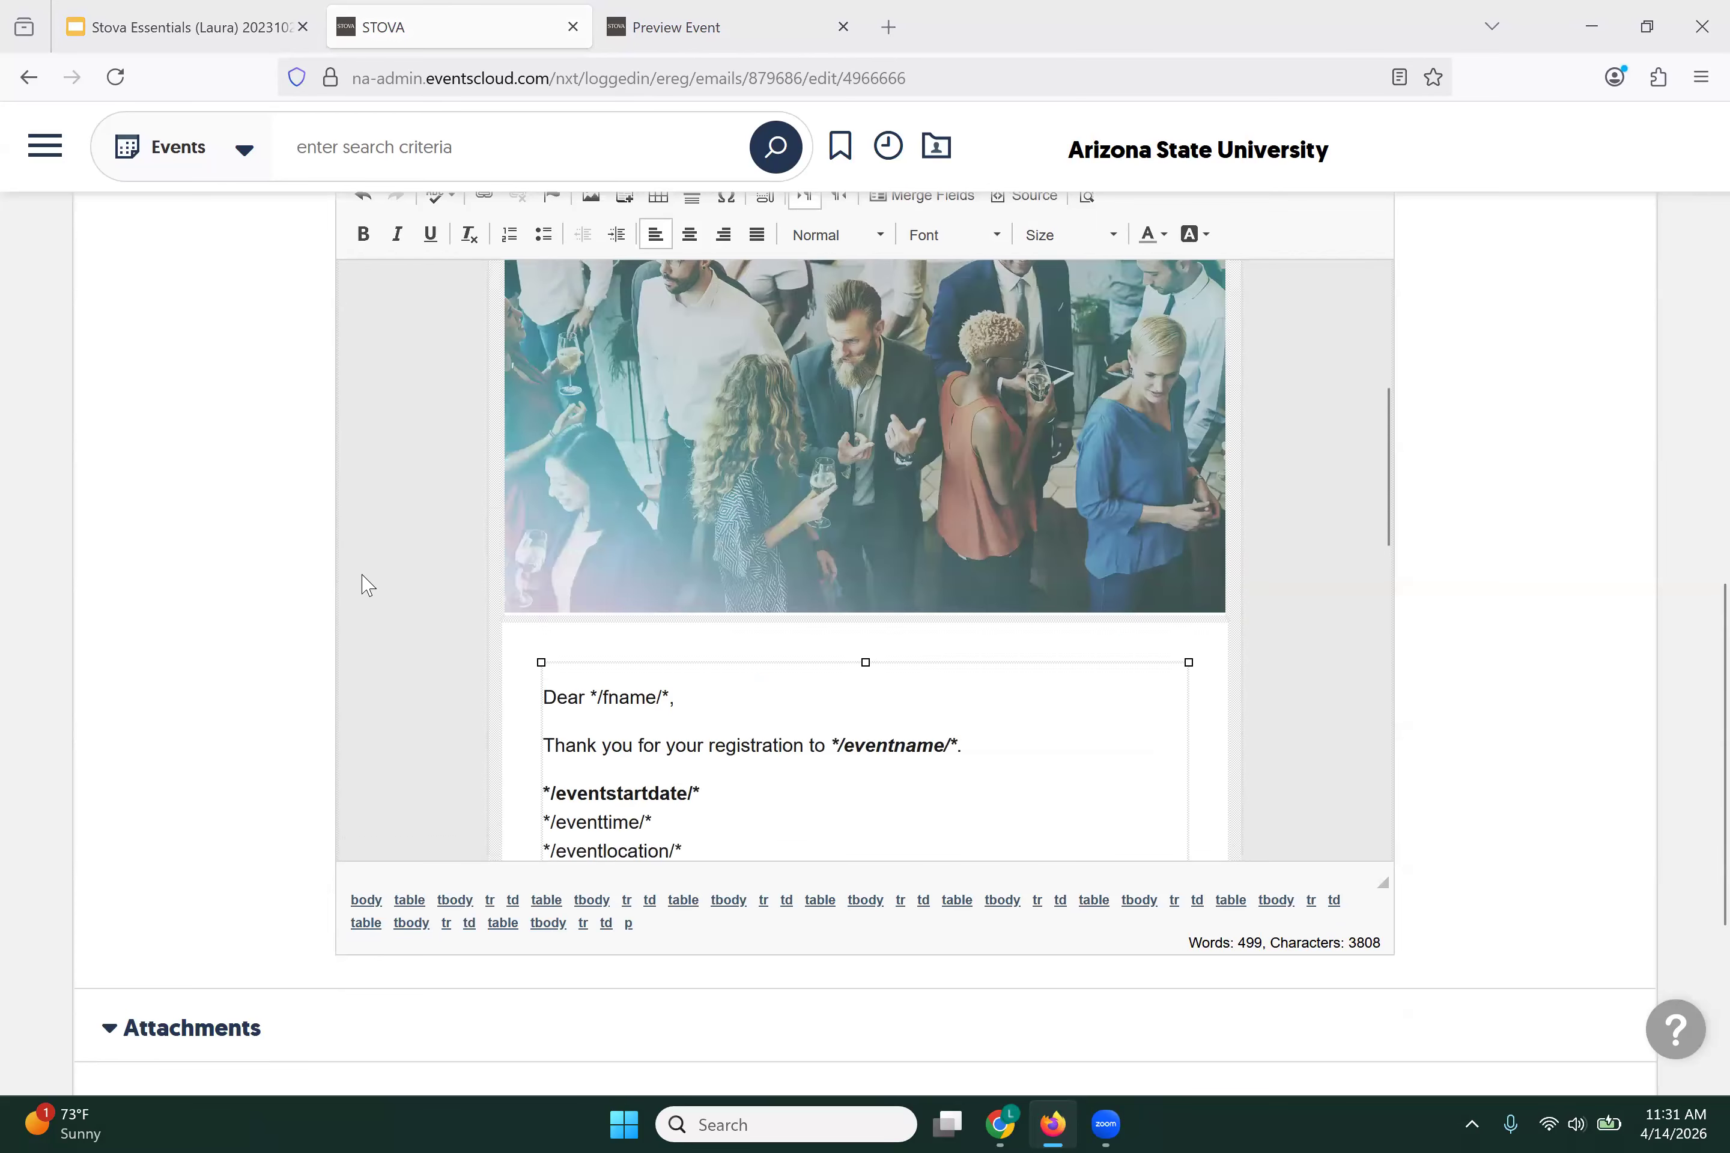
{"action": "scroll", "coordinate": [367, 586], "scroll_direction": "up", "scroll_amount": 5}
Step: Save the email, then open and close the Send Test Email form
{"action": "scroll", "coordinate": [308, 699], "scroll_direction": "down", "scroll_amount": 5}
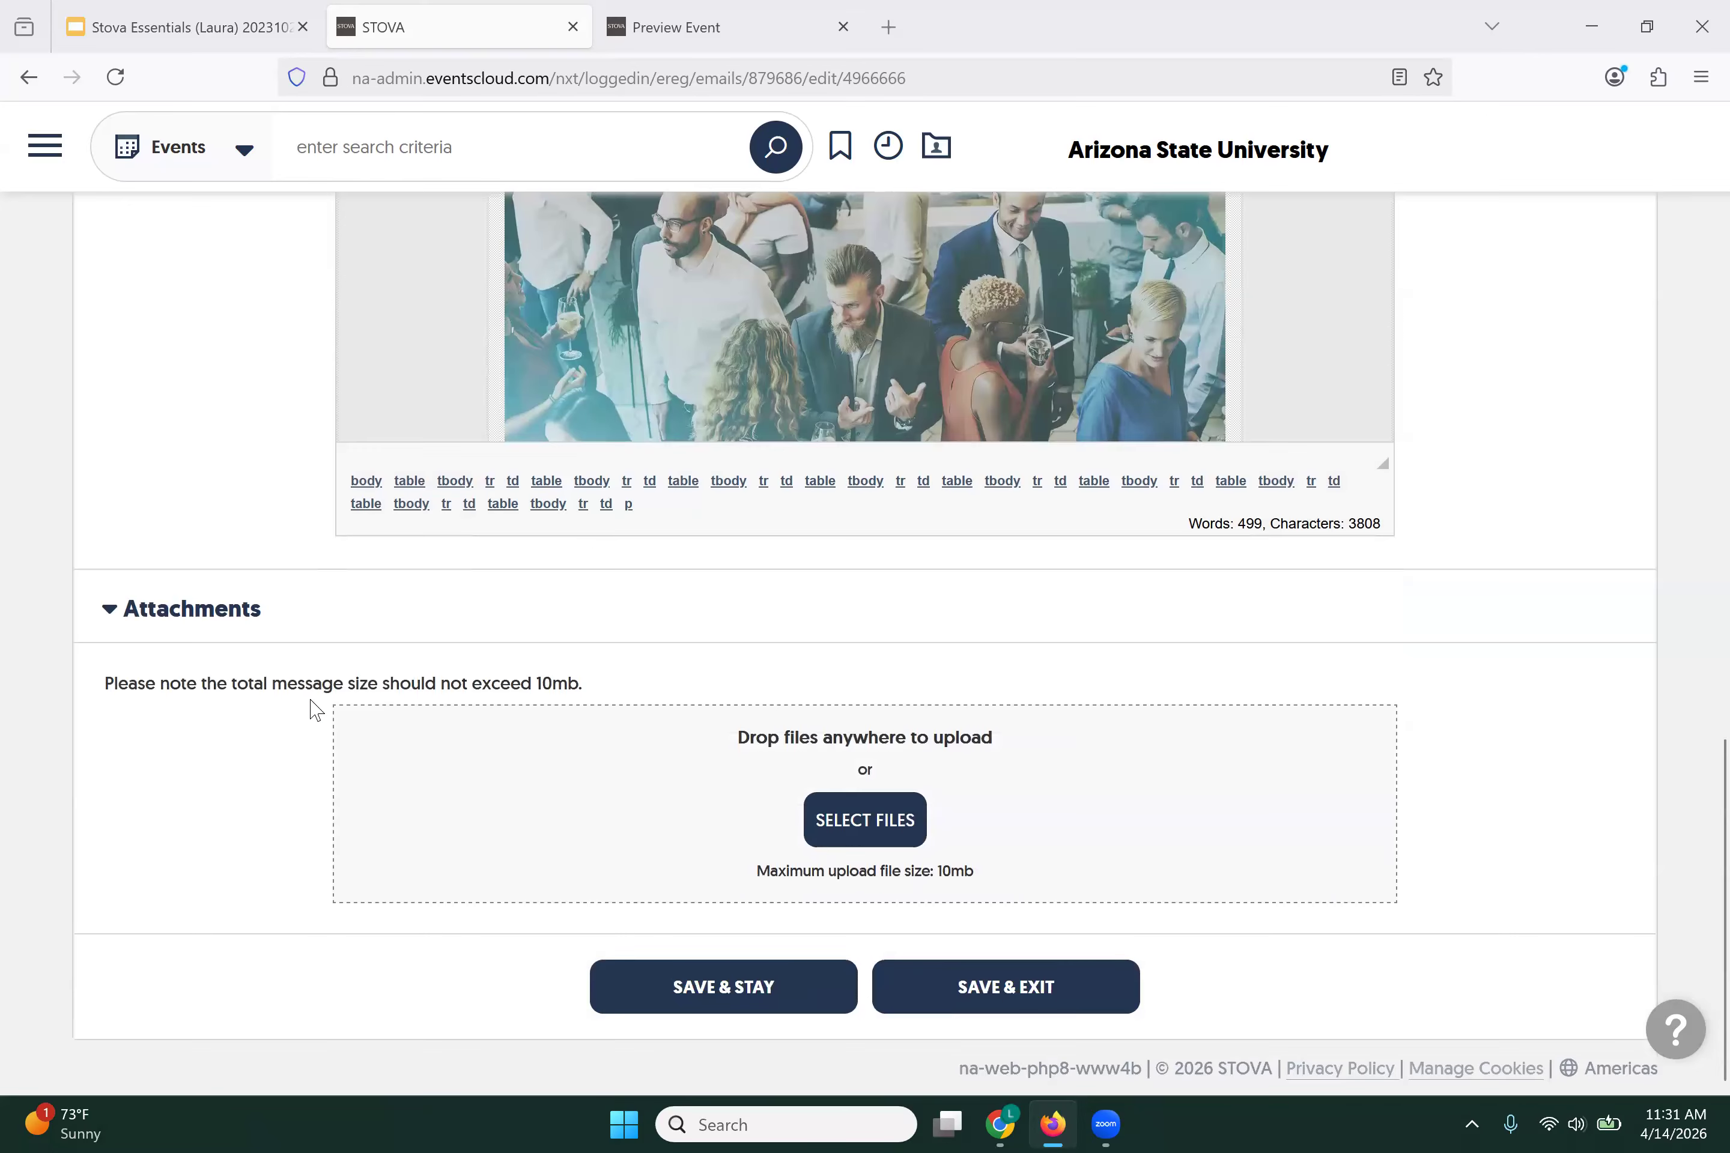
{"action": "left_click", "coordinate": [629, 987]}
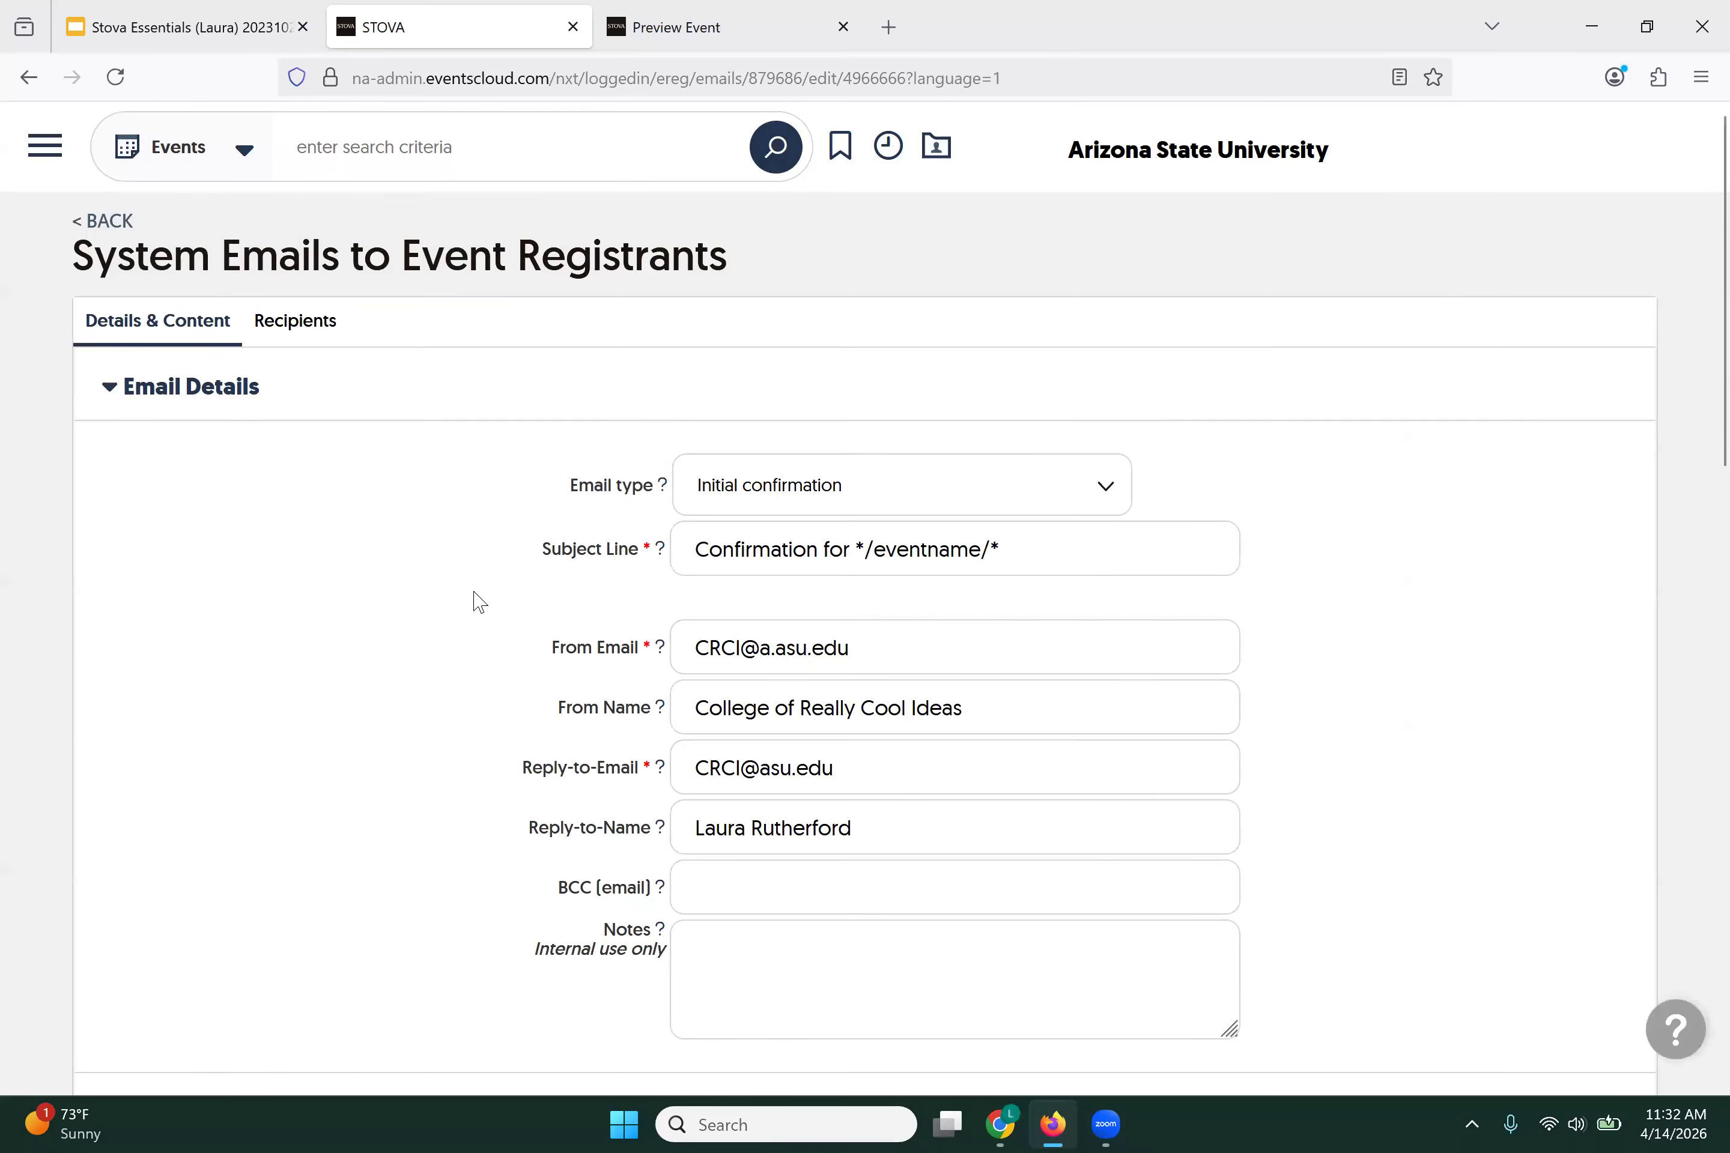
{"action": "scroll", "coordinate": [478, 601], "scroll_direction": "down", "scroll_amount": 8}
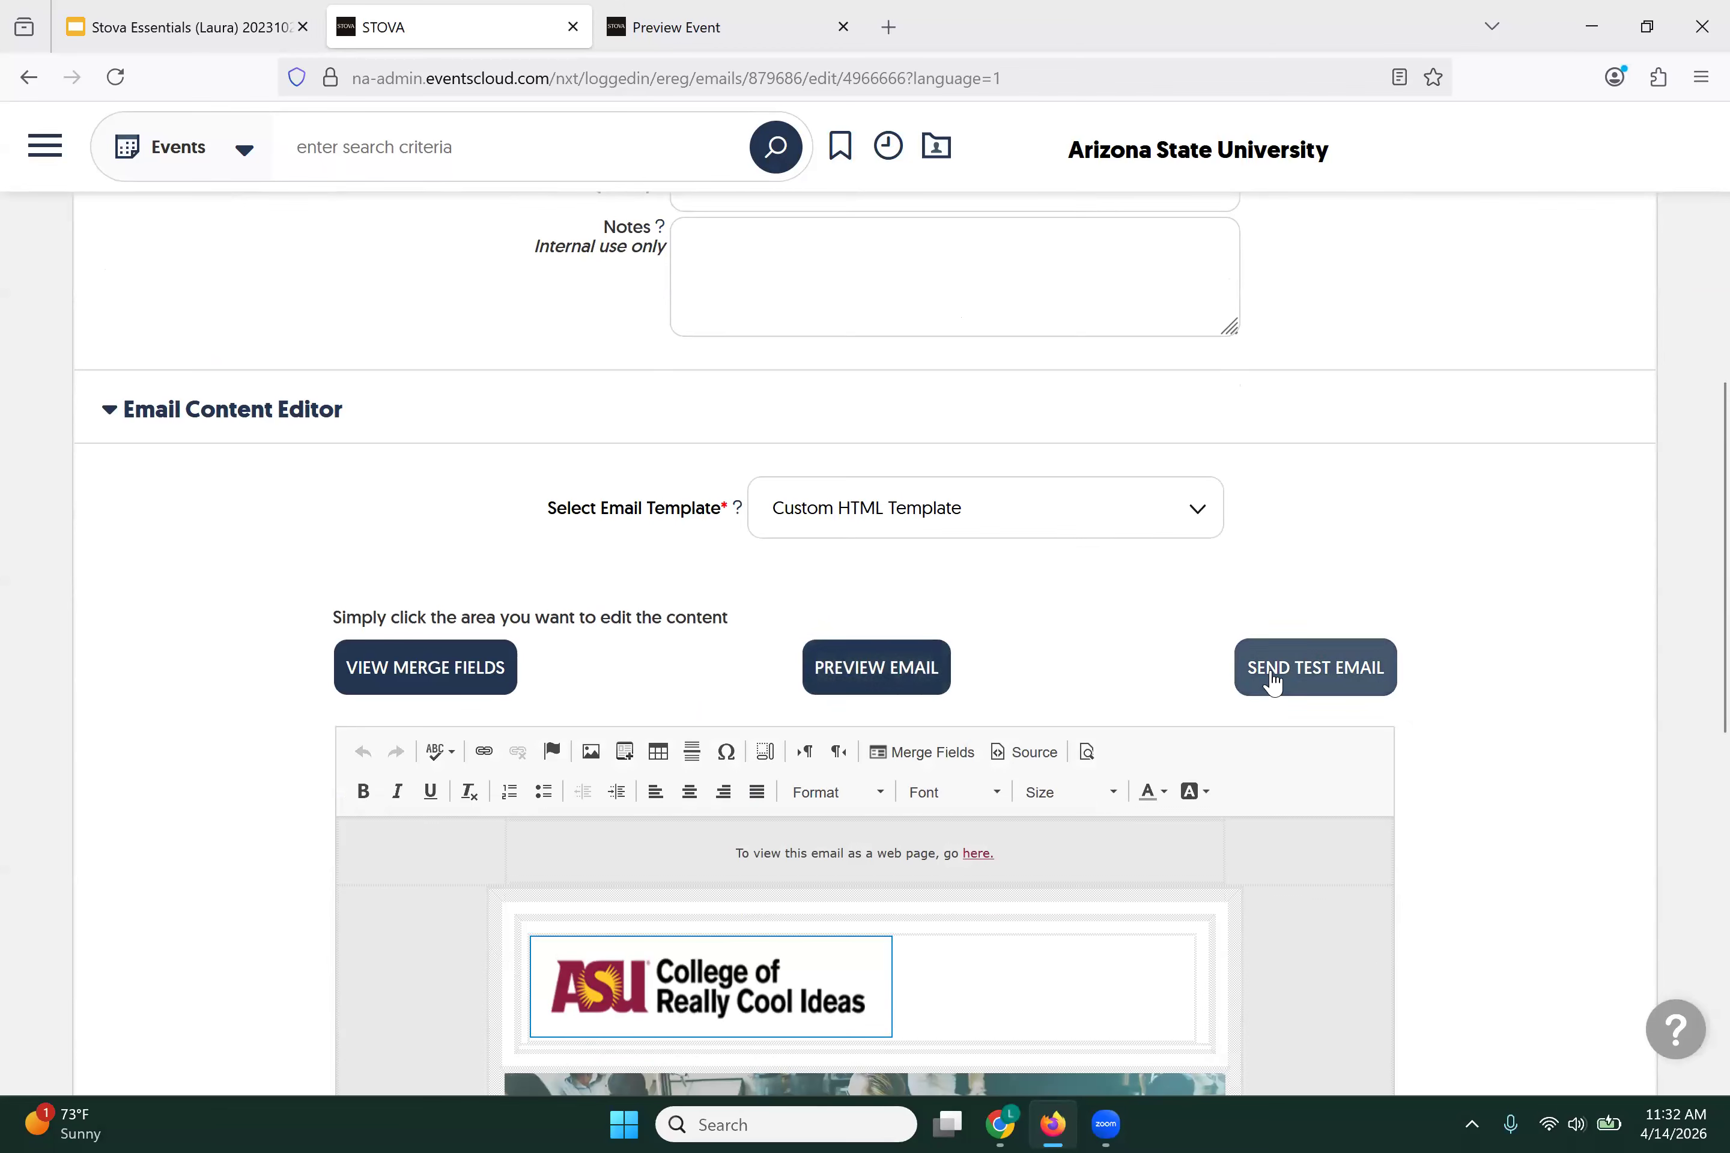
{"action": "left_click", "coordinate": [1273, 679]}
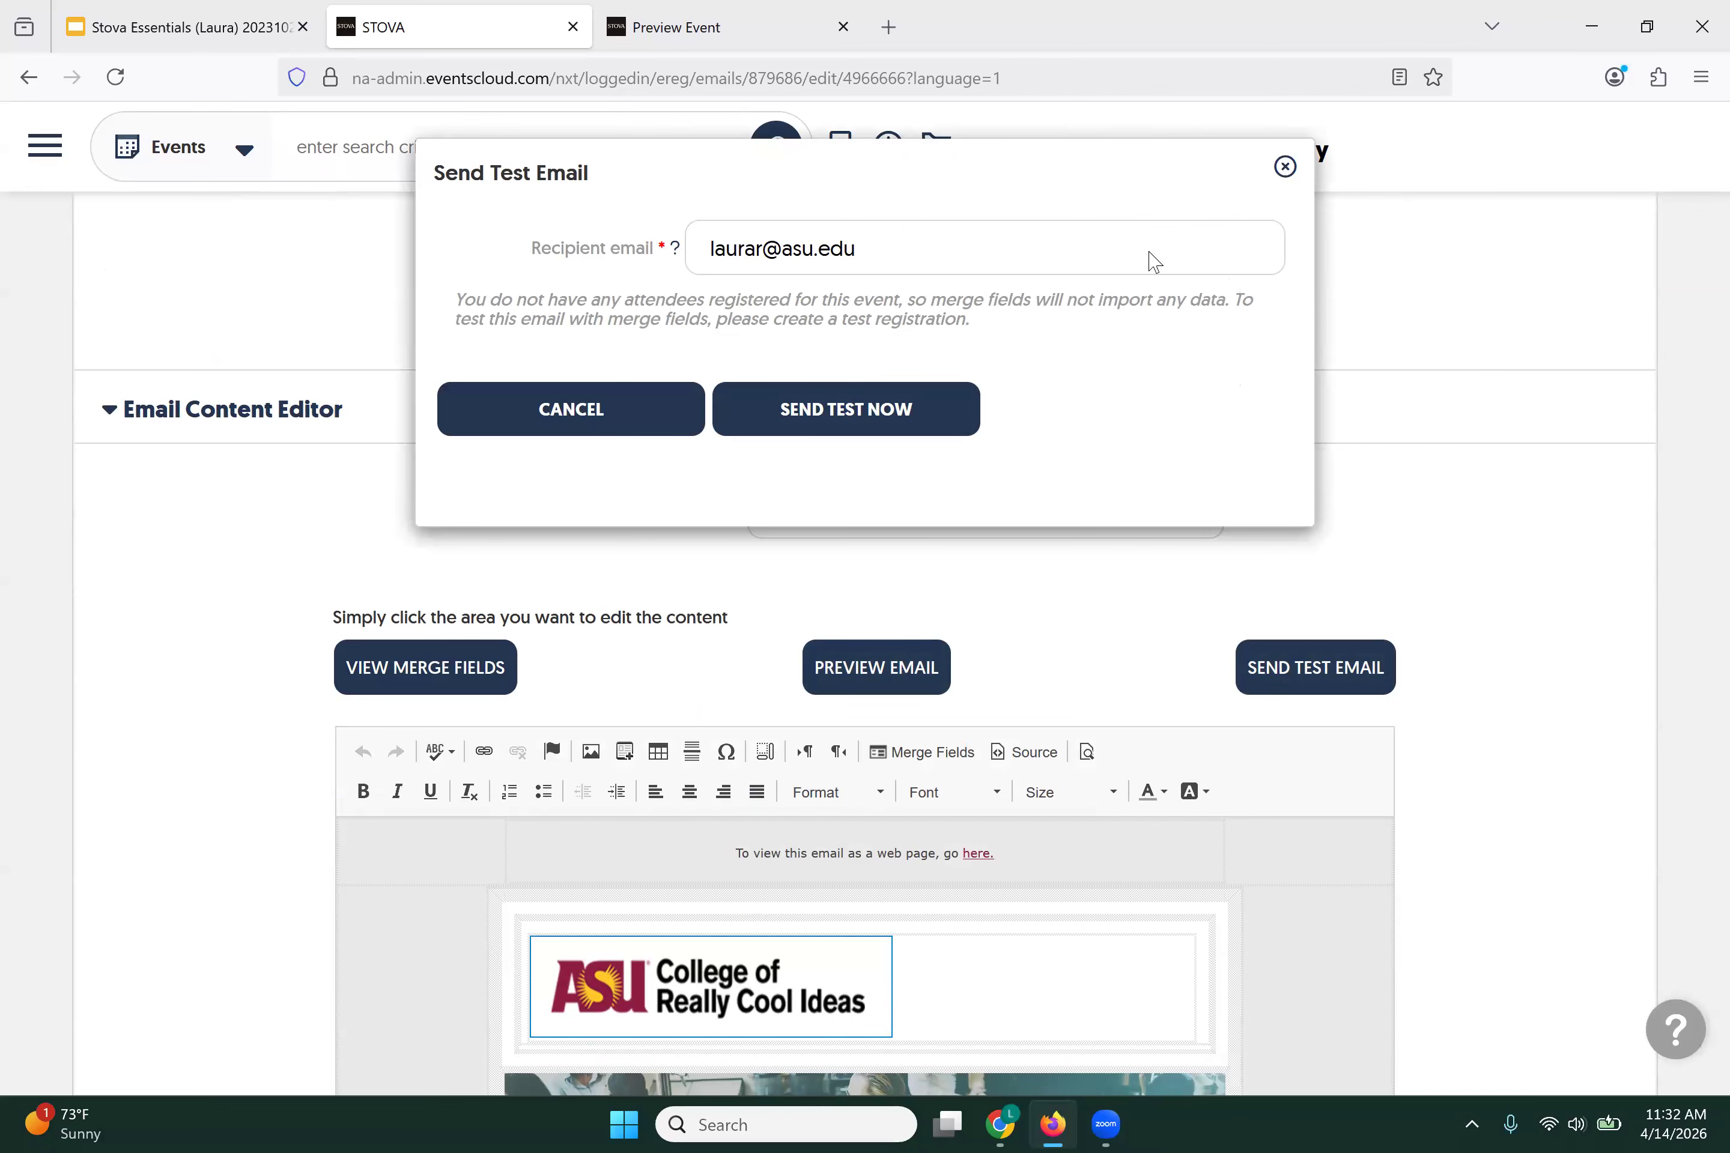
{"action": "left_click", "coordinate": [571, 409]}
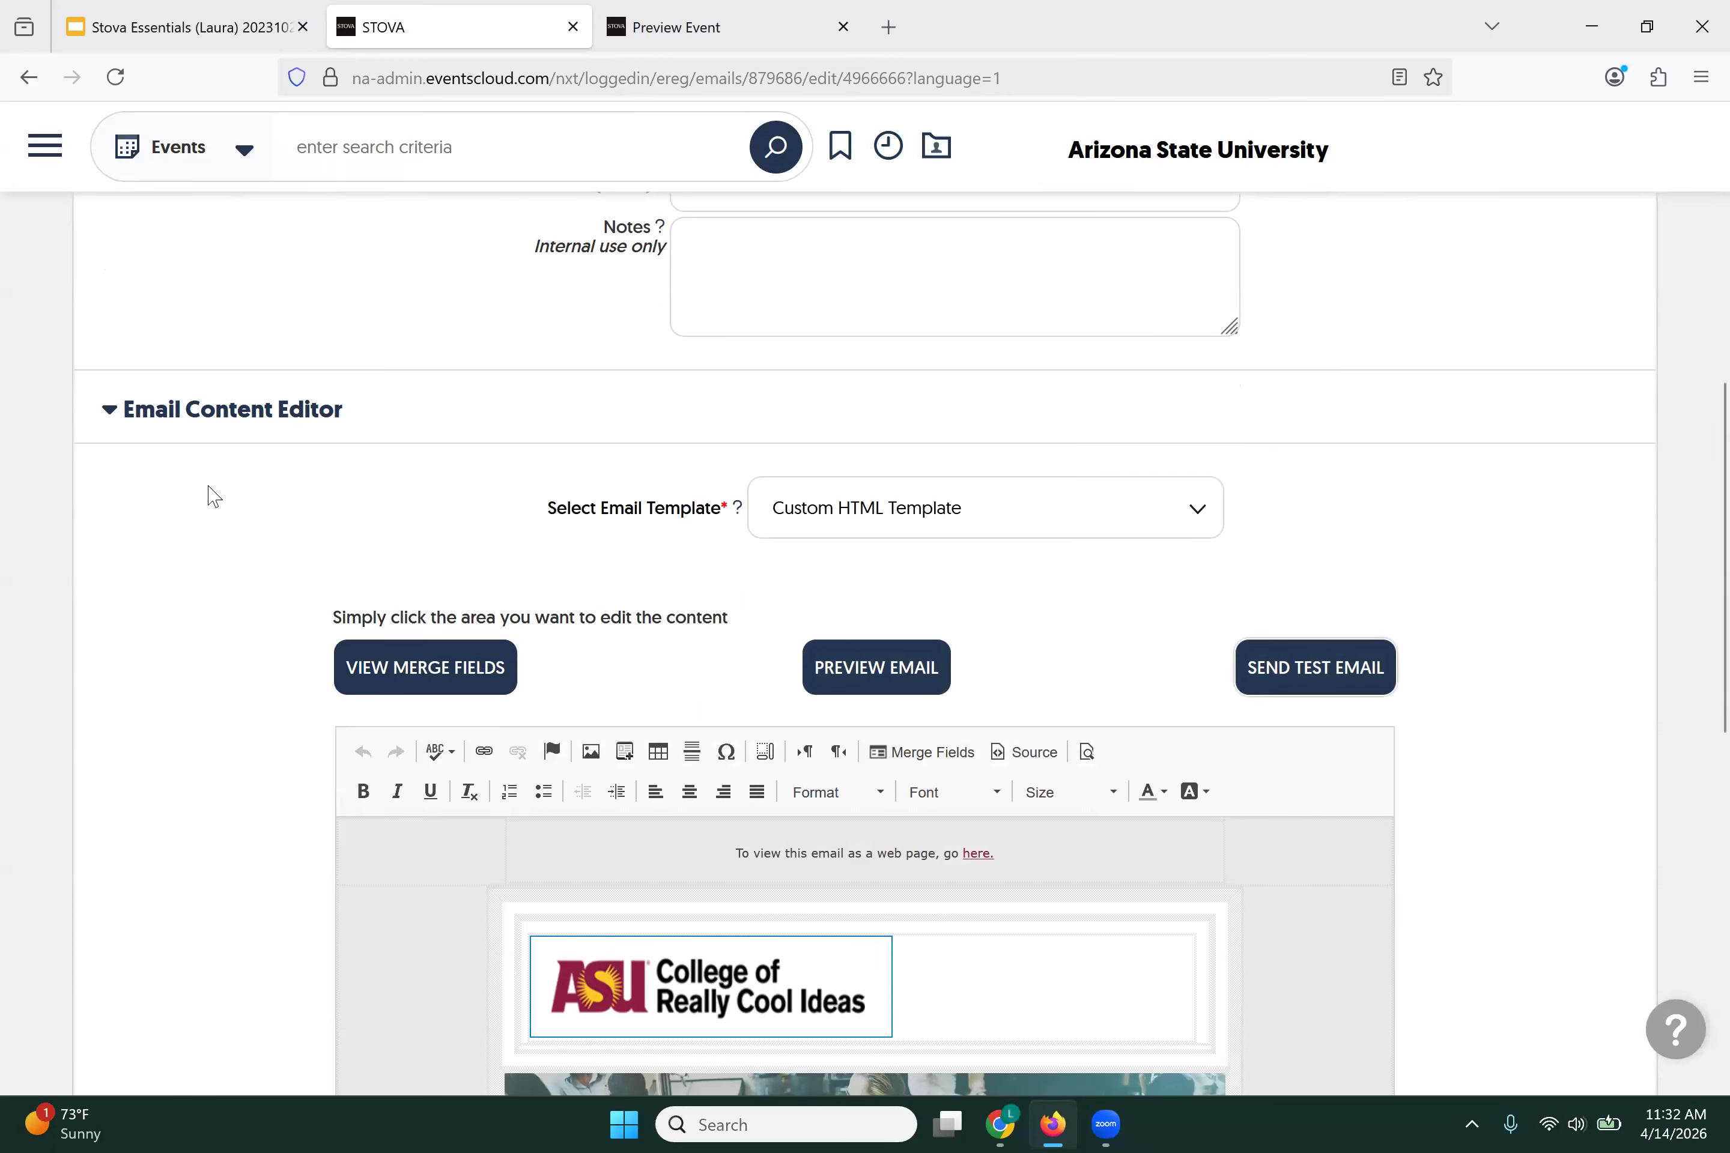
Step: Save the edited confirmation email again with Save & Stay
{"action": "scroll", "coordinate": [211, 491], "scroll_direction": "up", "scroll_amount": 10}
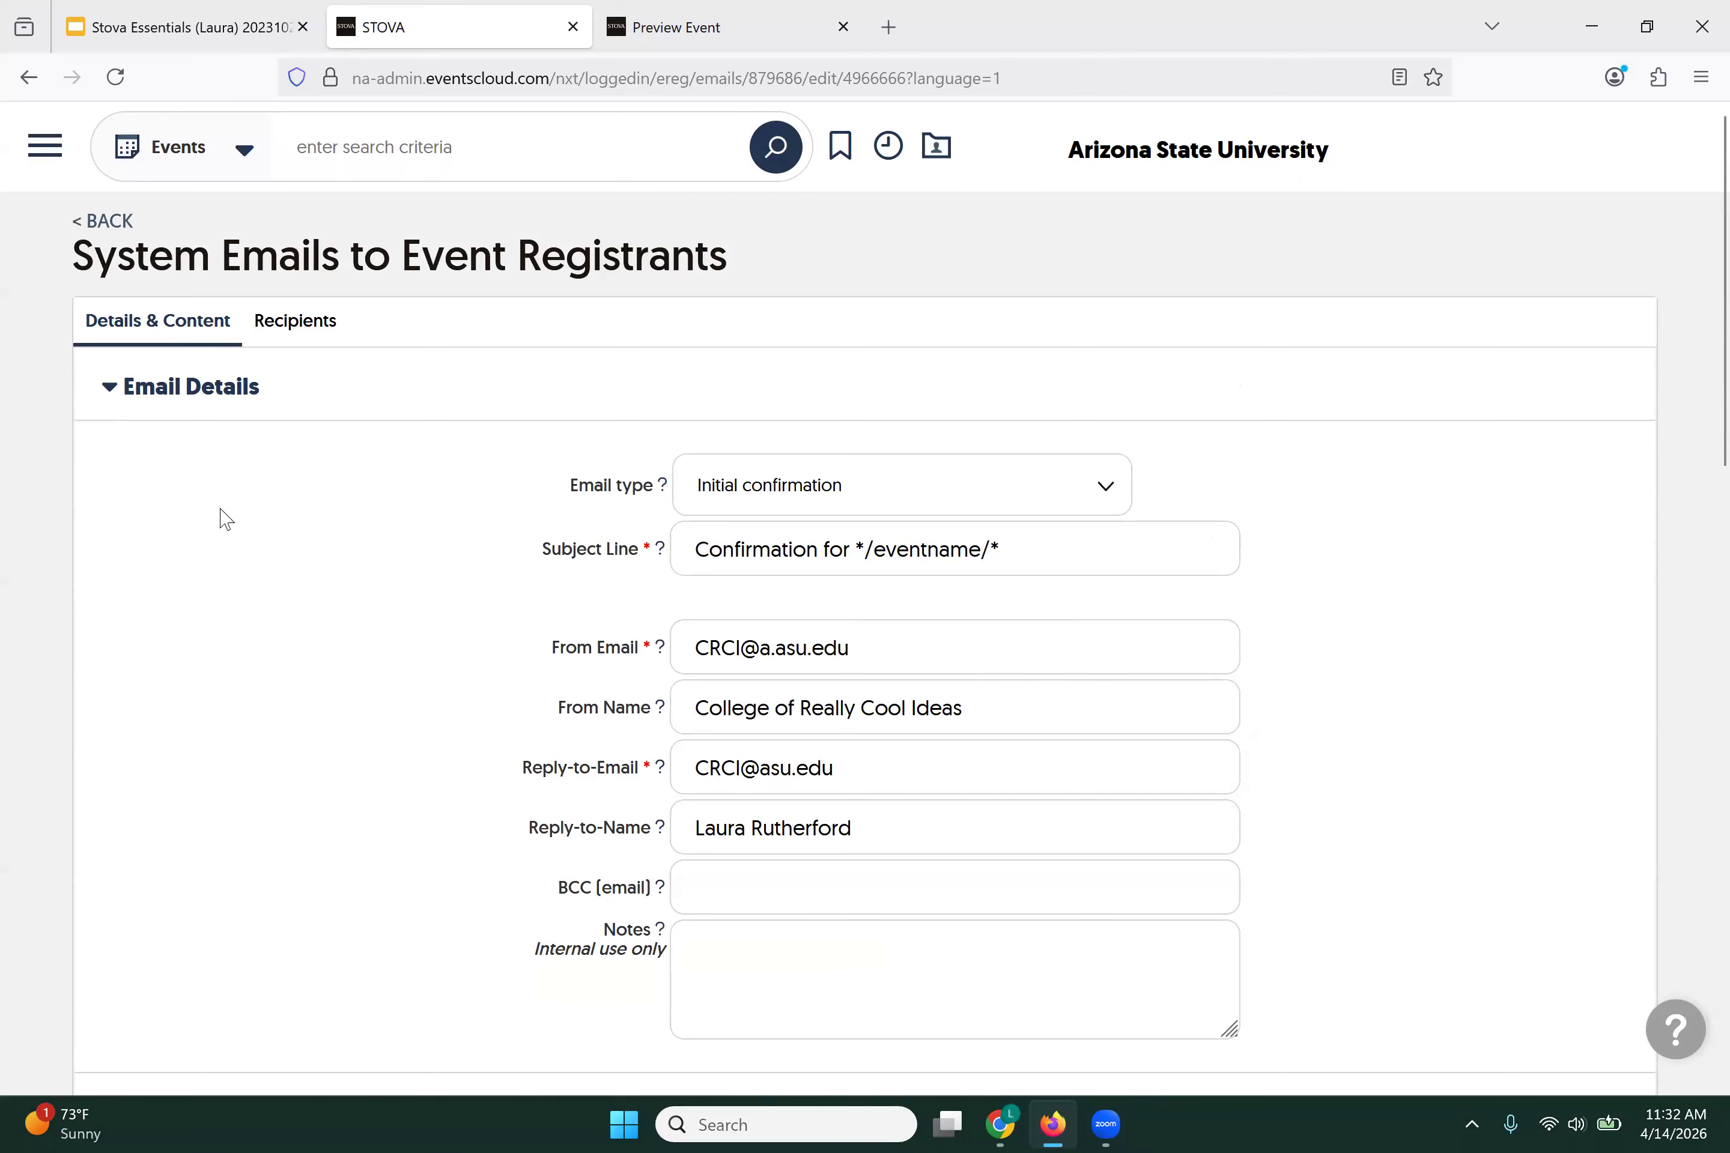
{"action": "scroll", "coordinate": [226, 518], "scroll_direction": "down", "scroll_amount": 2}
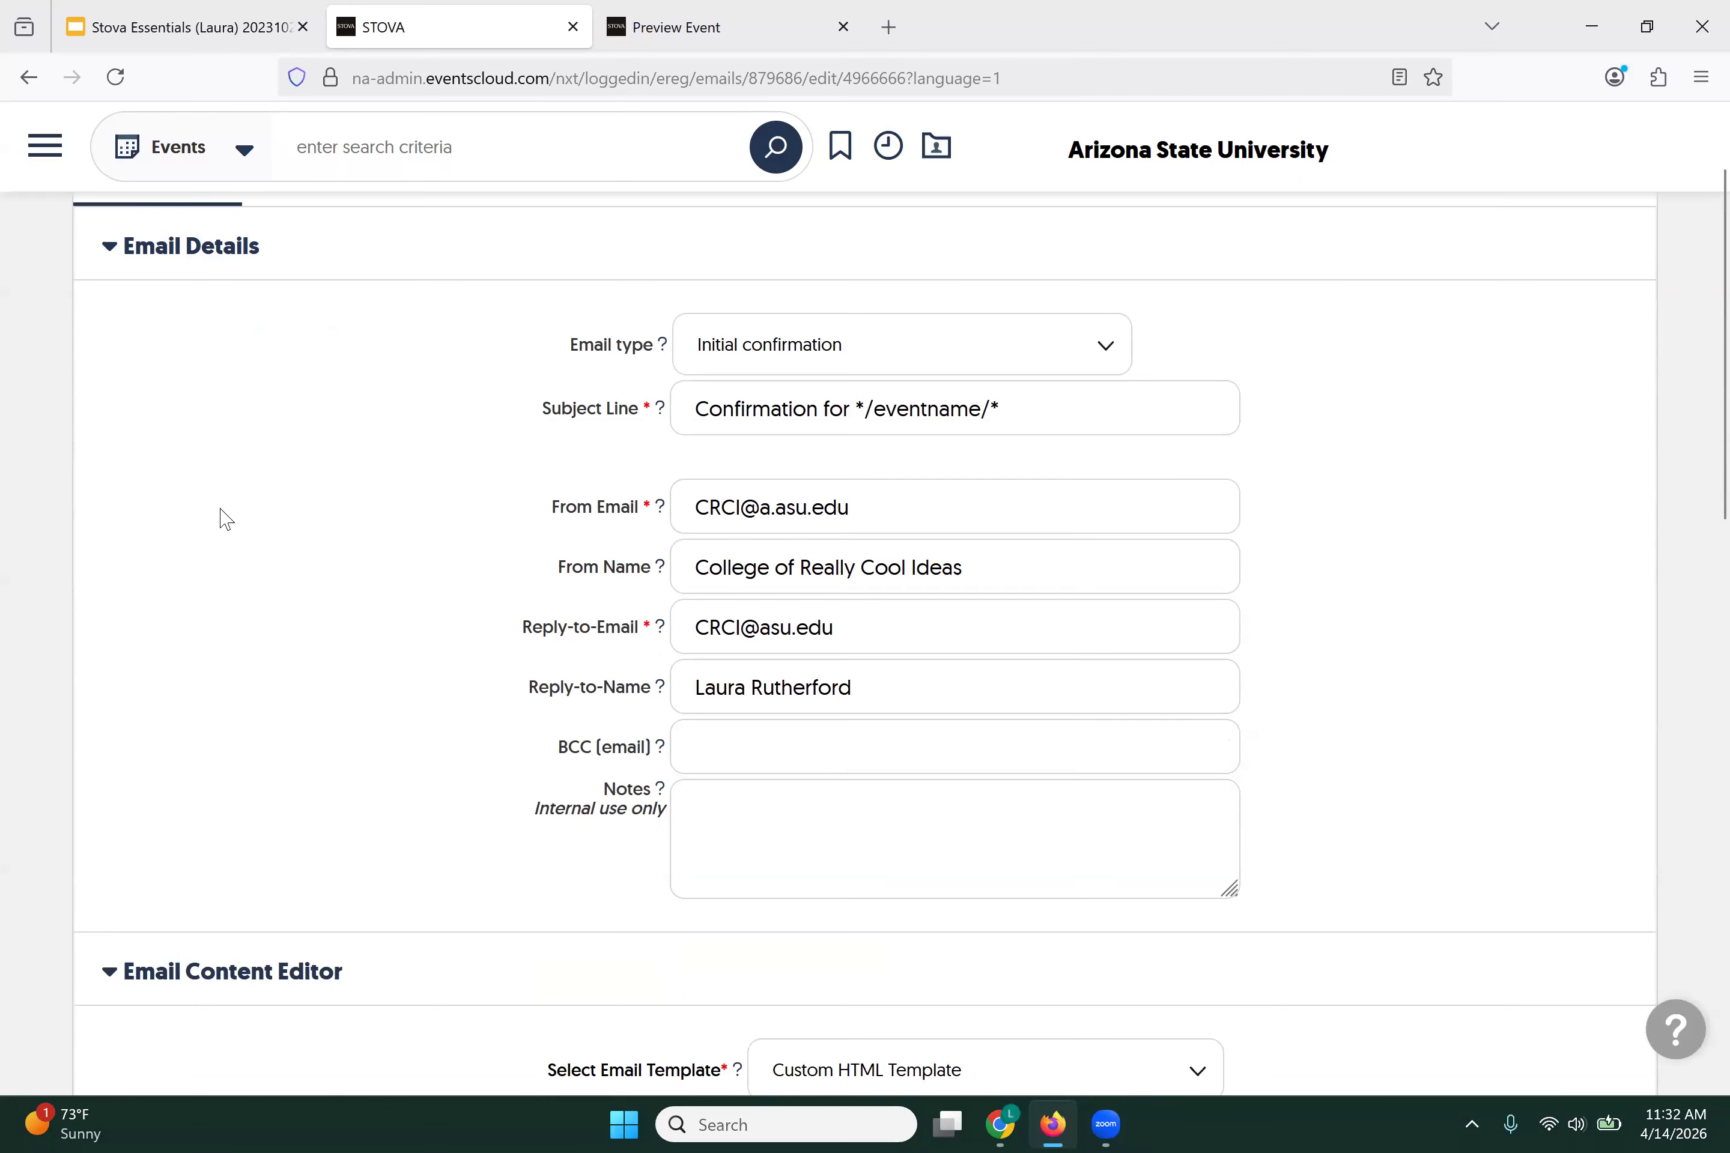
{"action": "scroll", "coordinate": [225, 518], "scroll_direction": "down", "scroll_amount": 6}
{"action": "scroll", "coordinate": [221, 517], "scroll_direction": "down", "scroll_amount": 10}
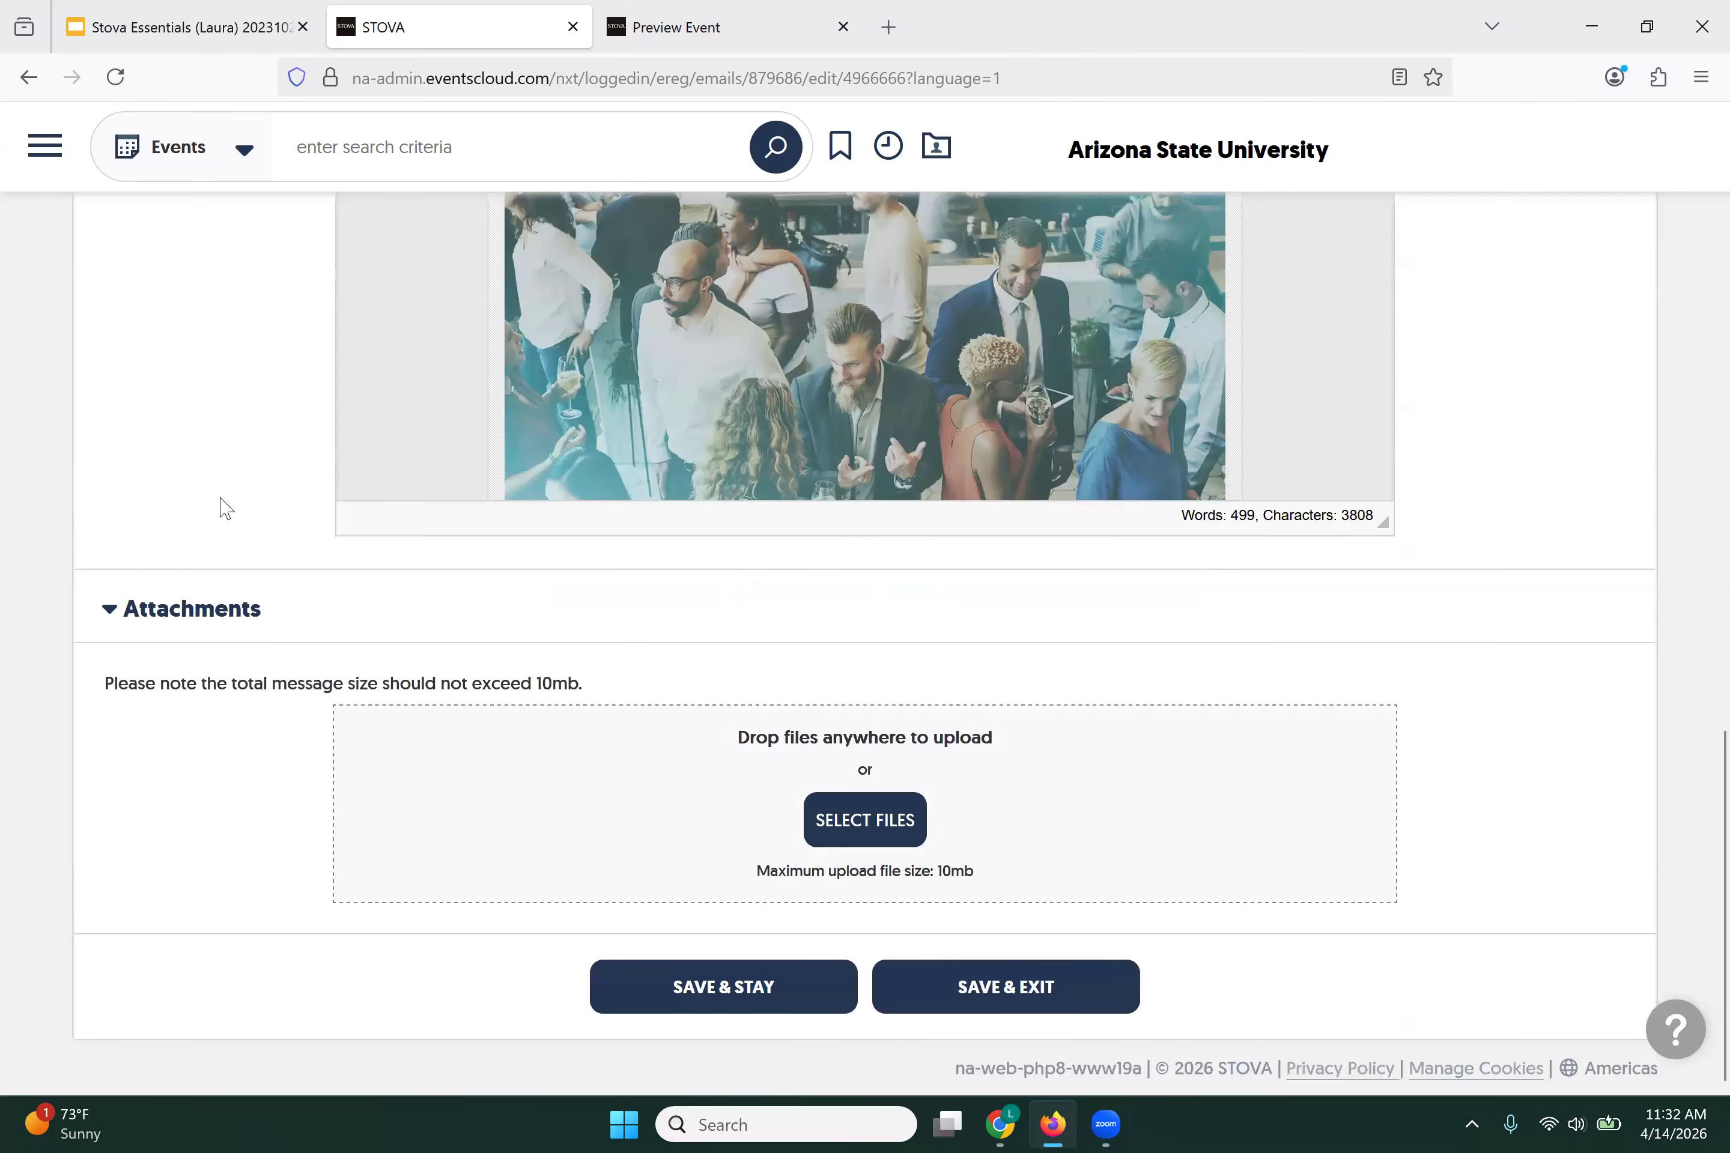
{"action": "left_click", "coordinate": [647, 973]}
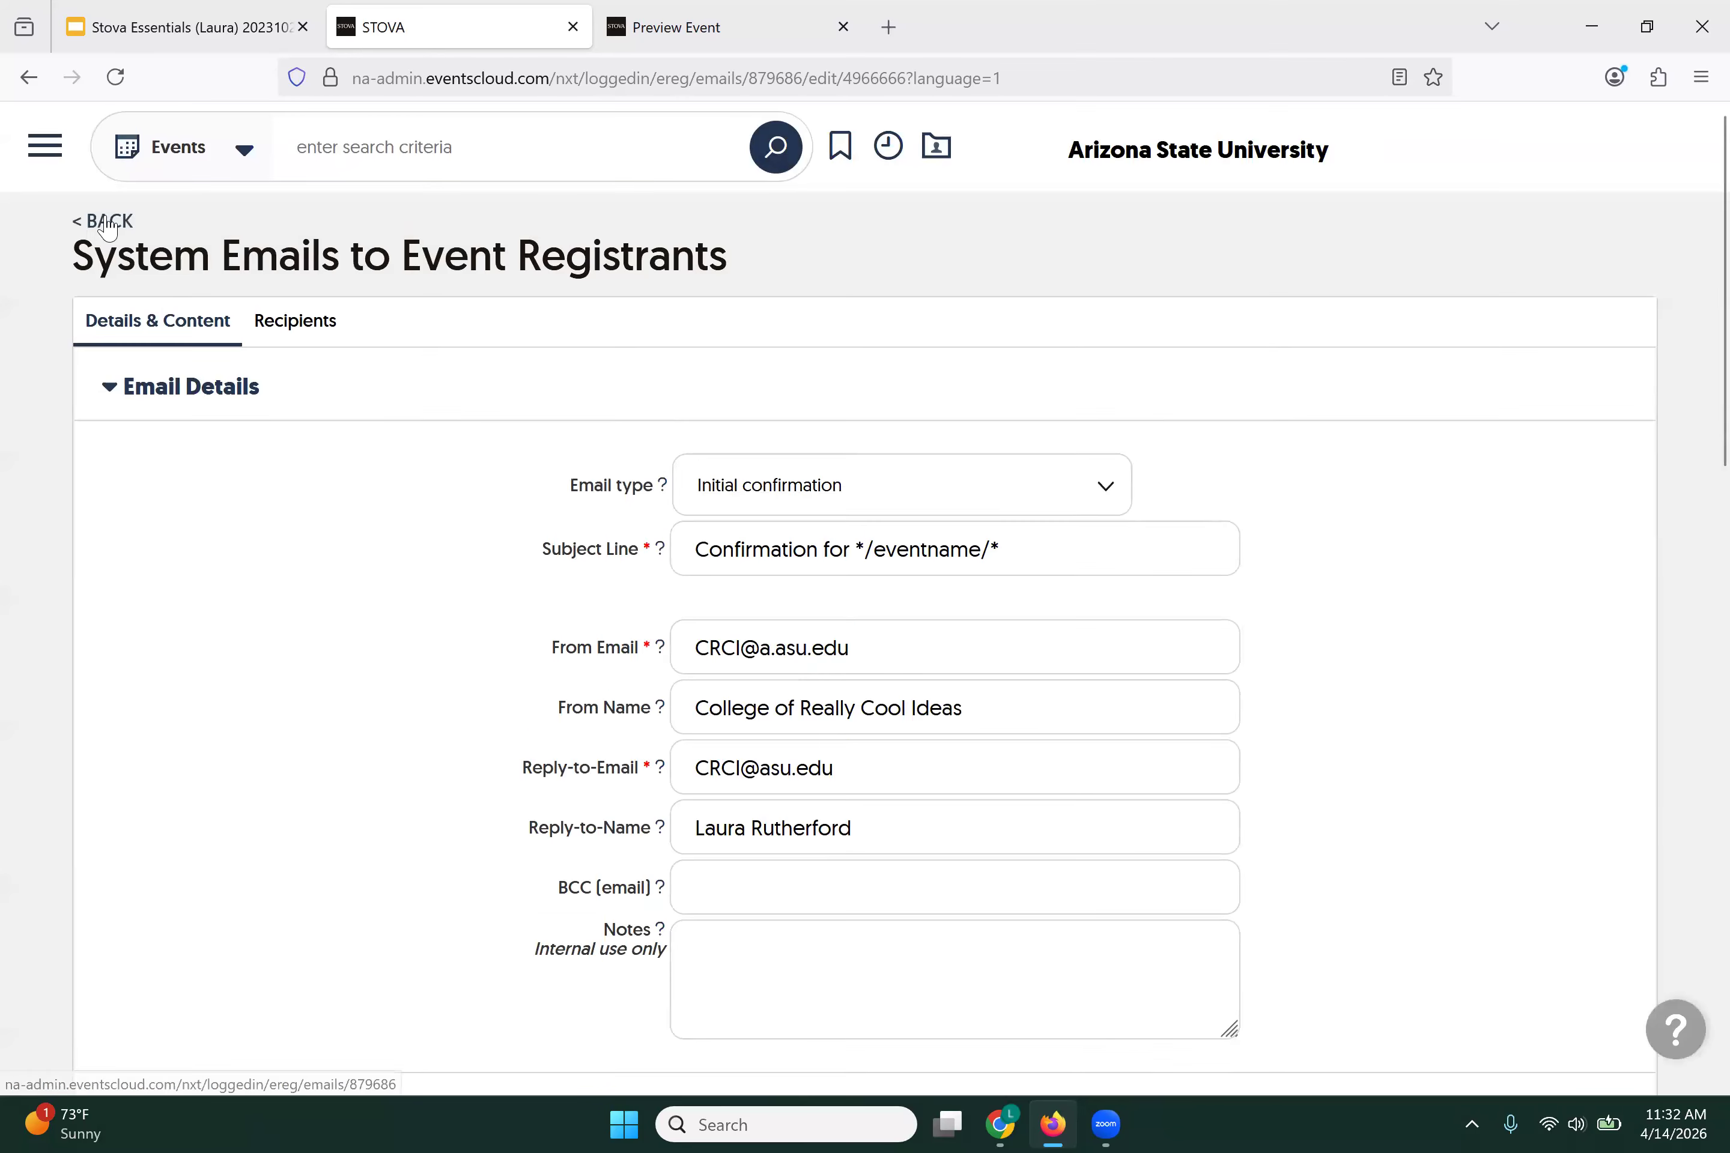
Step: Go back to the event's email list and open the scheduled Reminder email for editing
{"action": "left_click", "coordinate": [109, 225]}
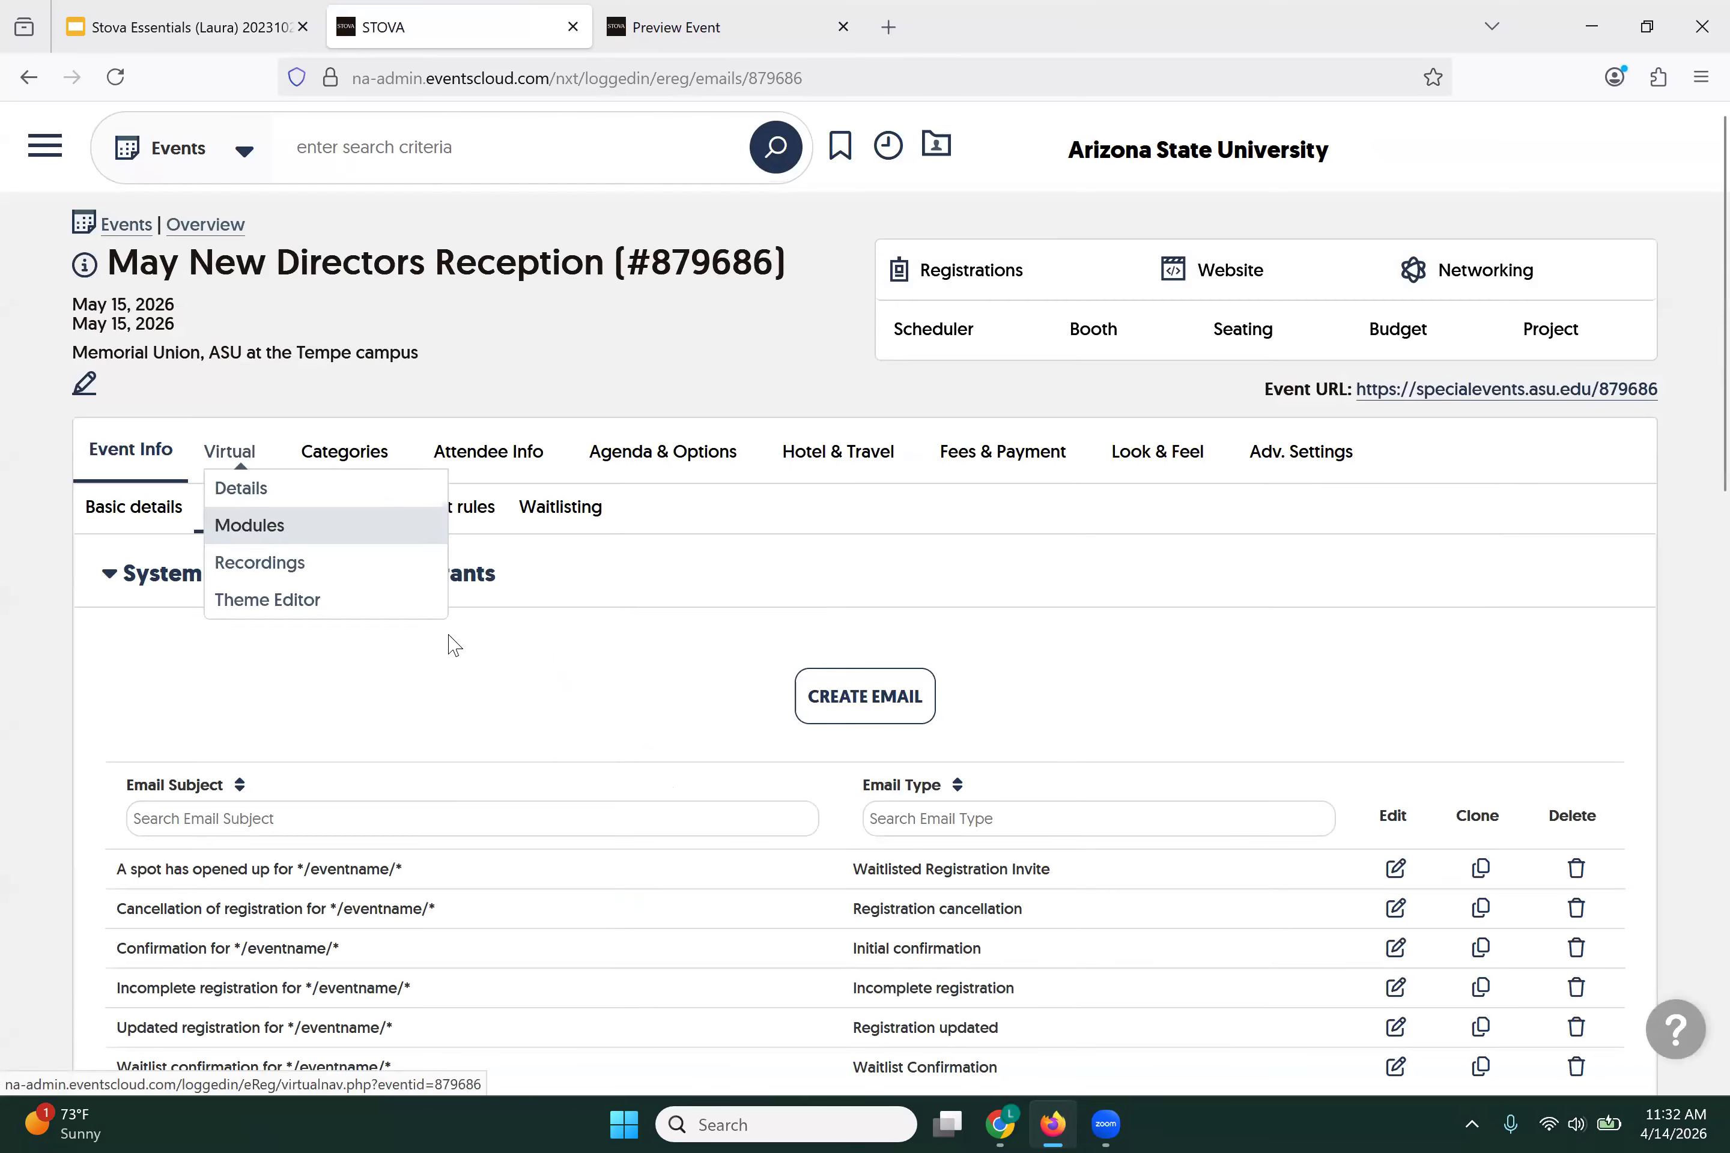
{"action": "scroll", "coordinate": [476, 655], "scroll_direction": "down", "scroll_amount": 3}
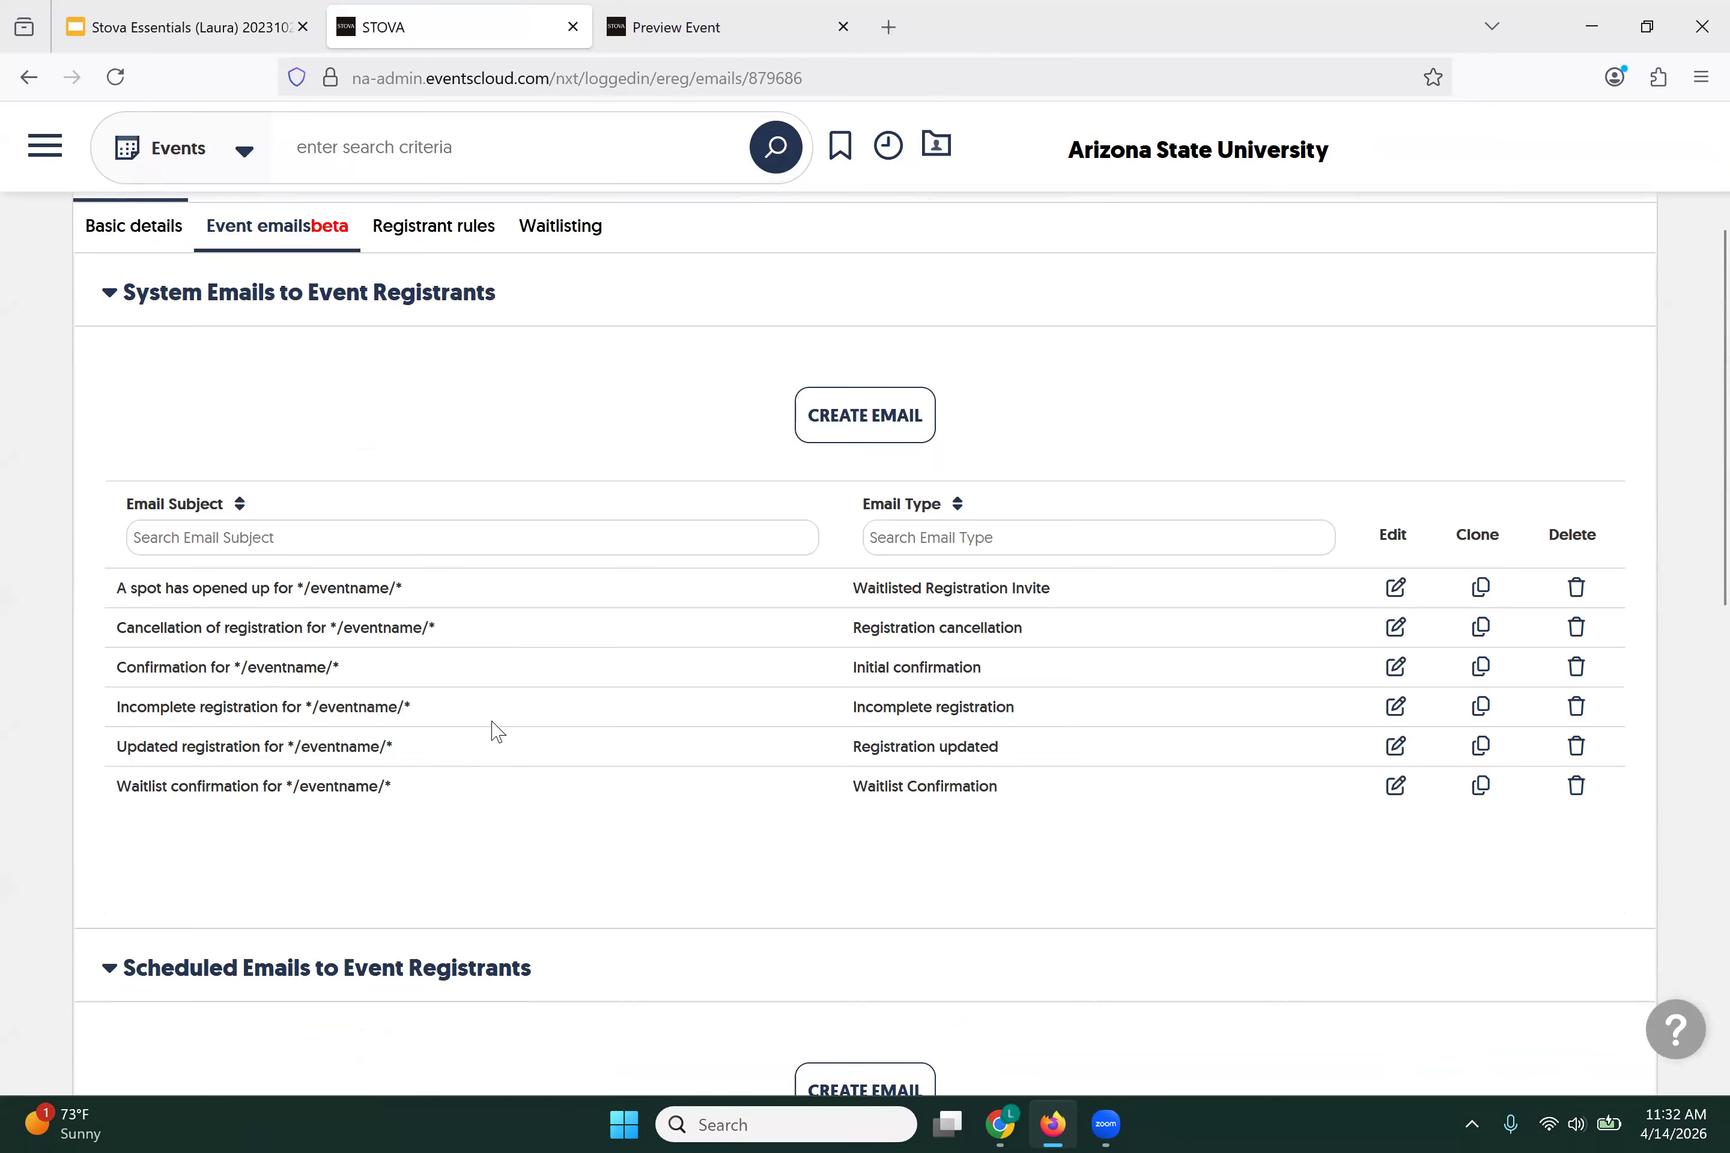
{"action": "scroll", "coordinate": [498, 732], "scroll_direction": "down", "scroll_amount": 6}
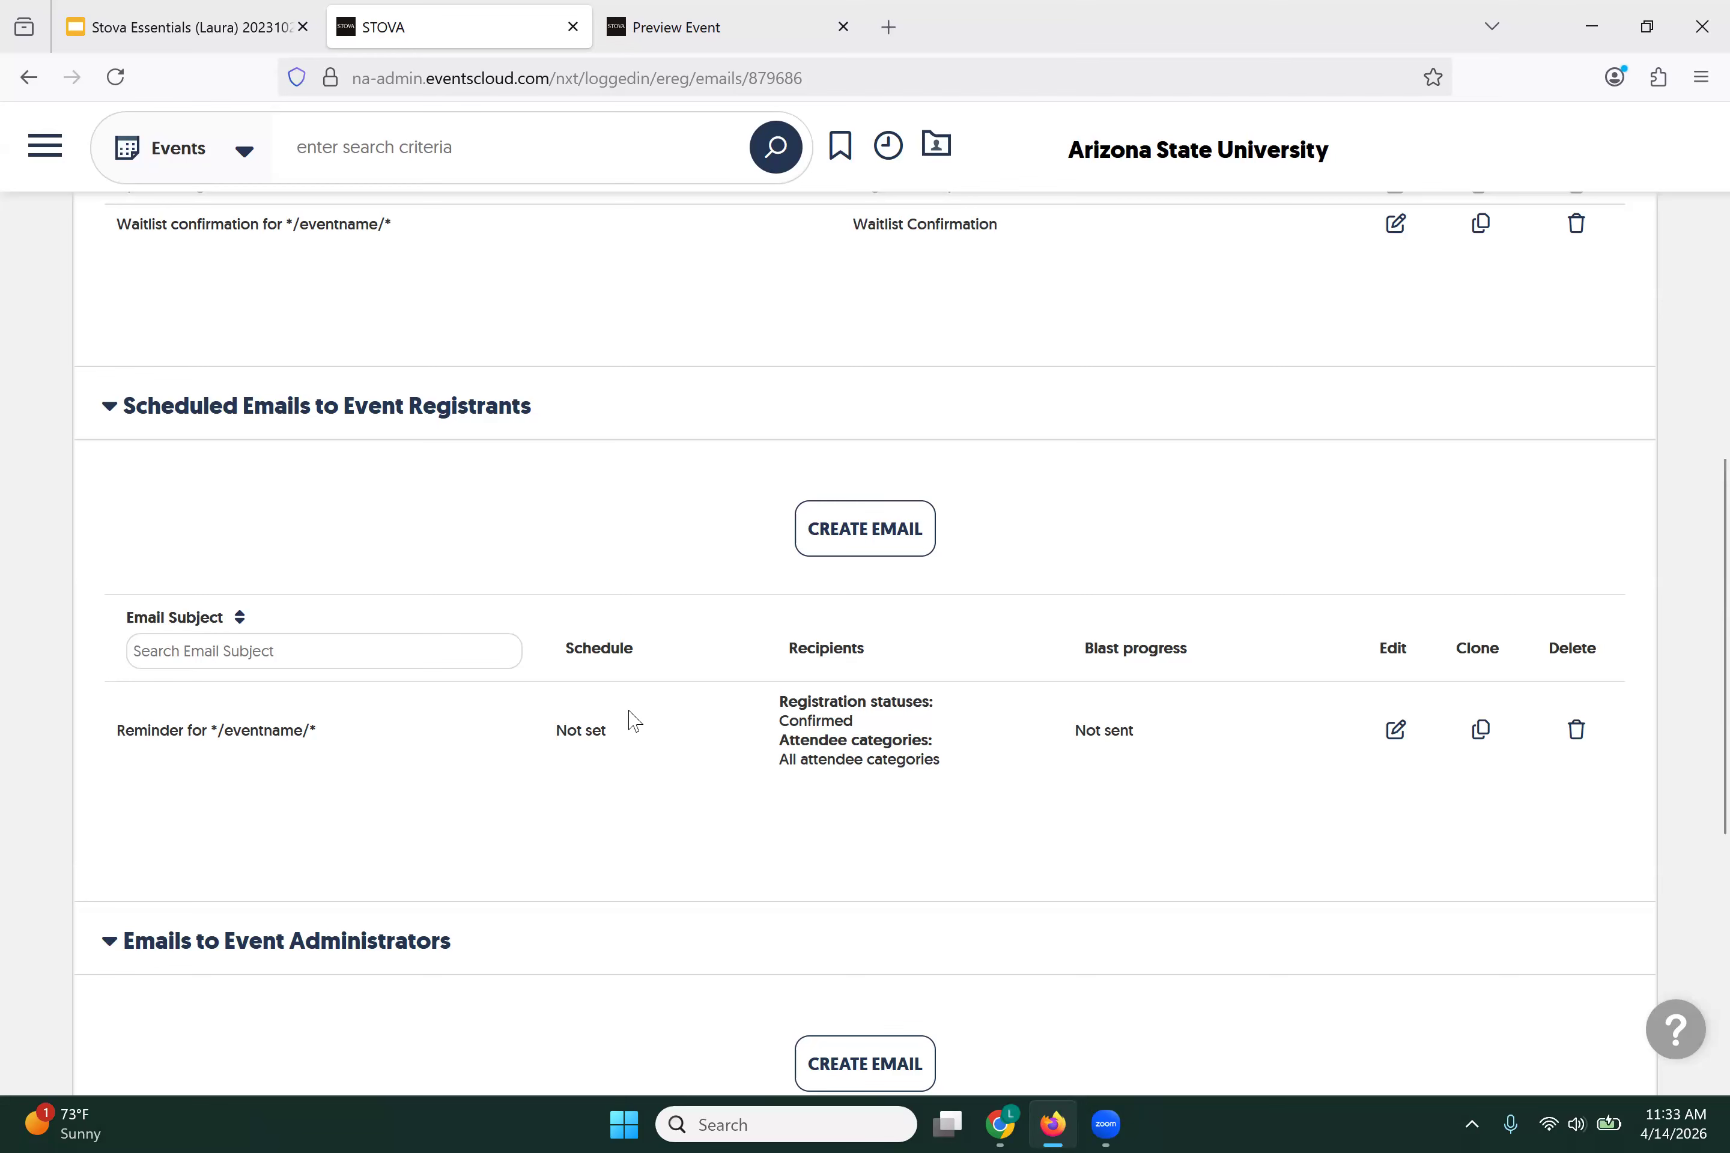
{"action": "left_click", "coordinate": [1393, 741]}
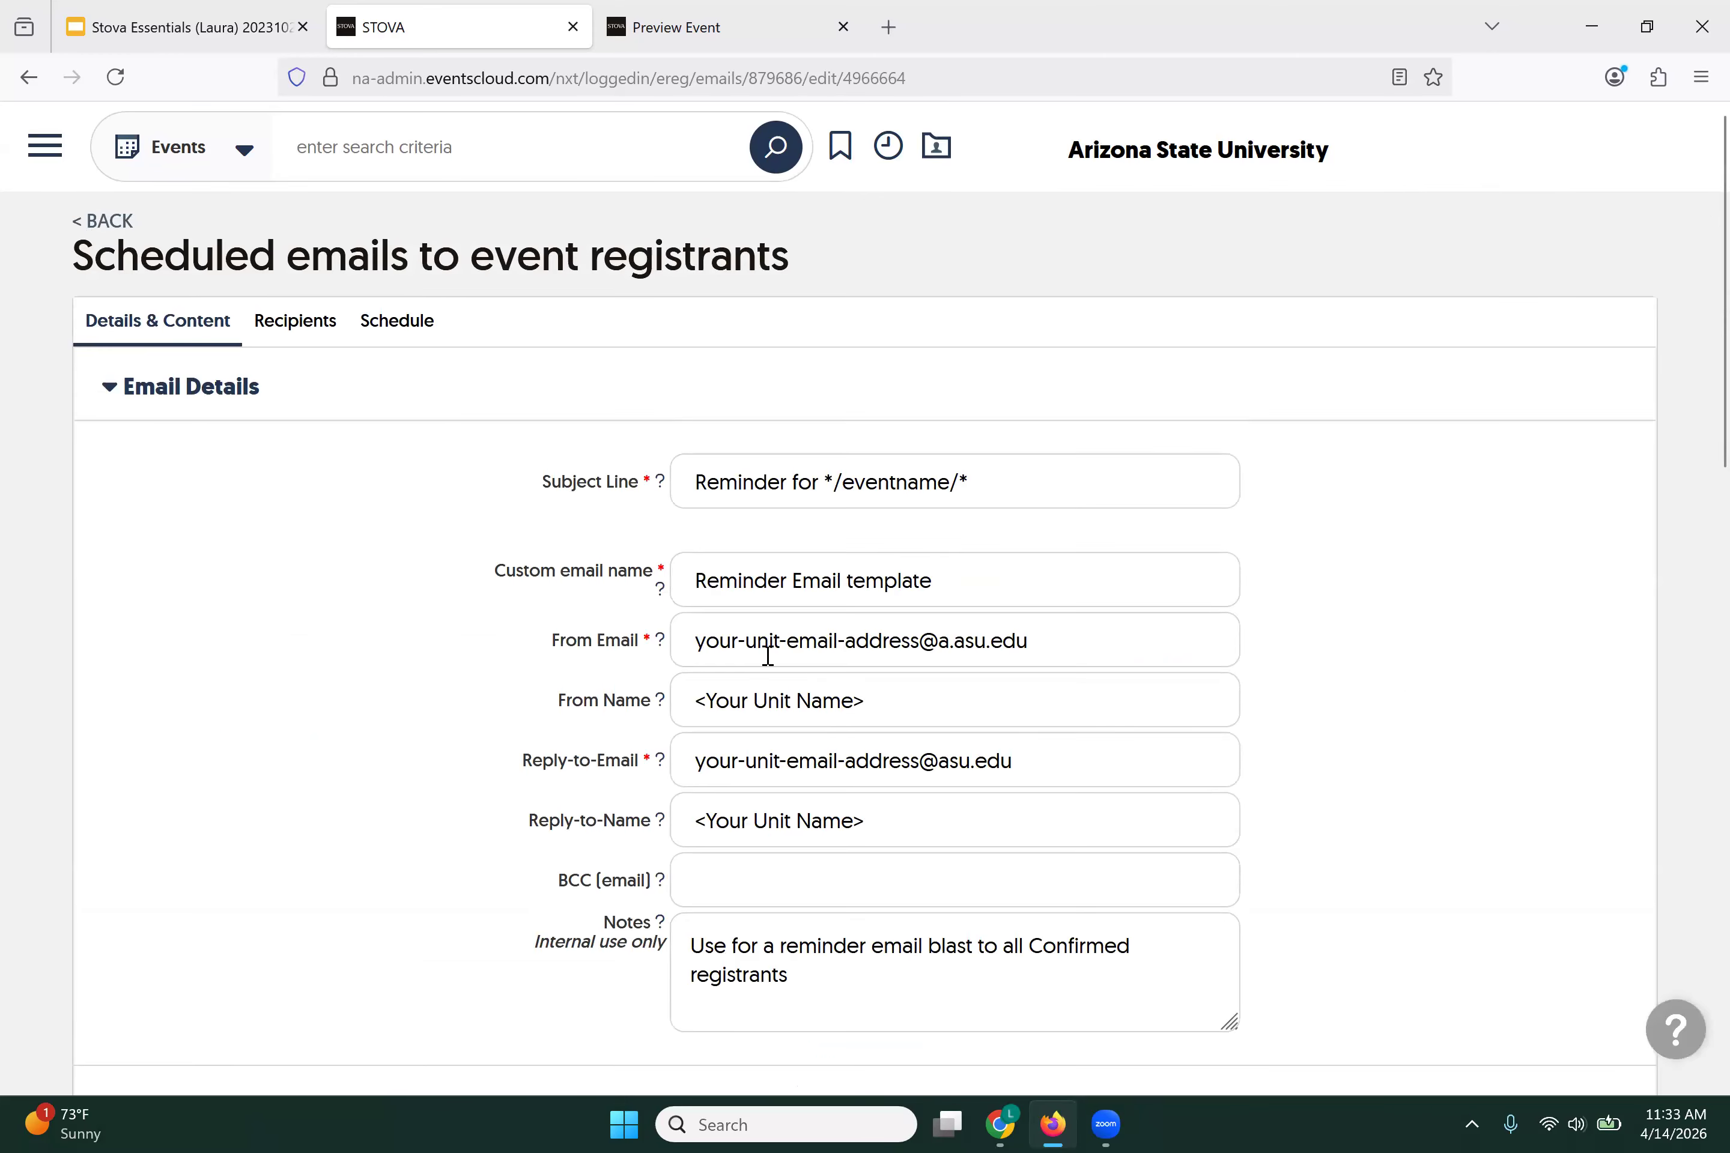
Step: Read through the reminder email body, then view its recipient settings: 0 selected, Public and Admin registrations
{"action": "scroll", "coordinate": [854, 648], "scroll_direction": "down", "scroll_amount": 1}
{"action": "scroll", "coordinate": [855, 648], "scroll_direction": "down", "scroll_amount": 7}
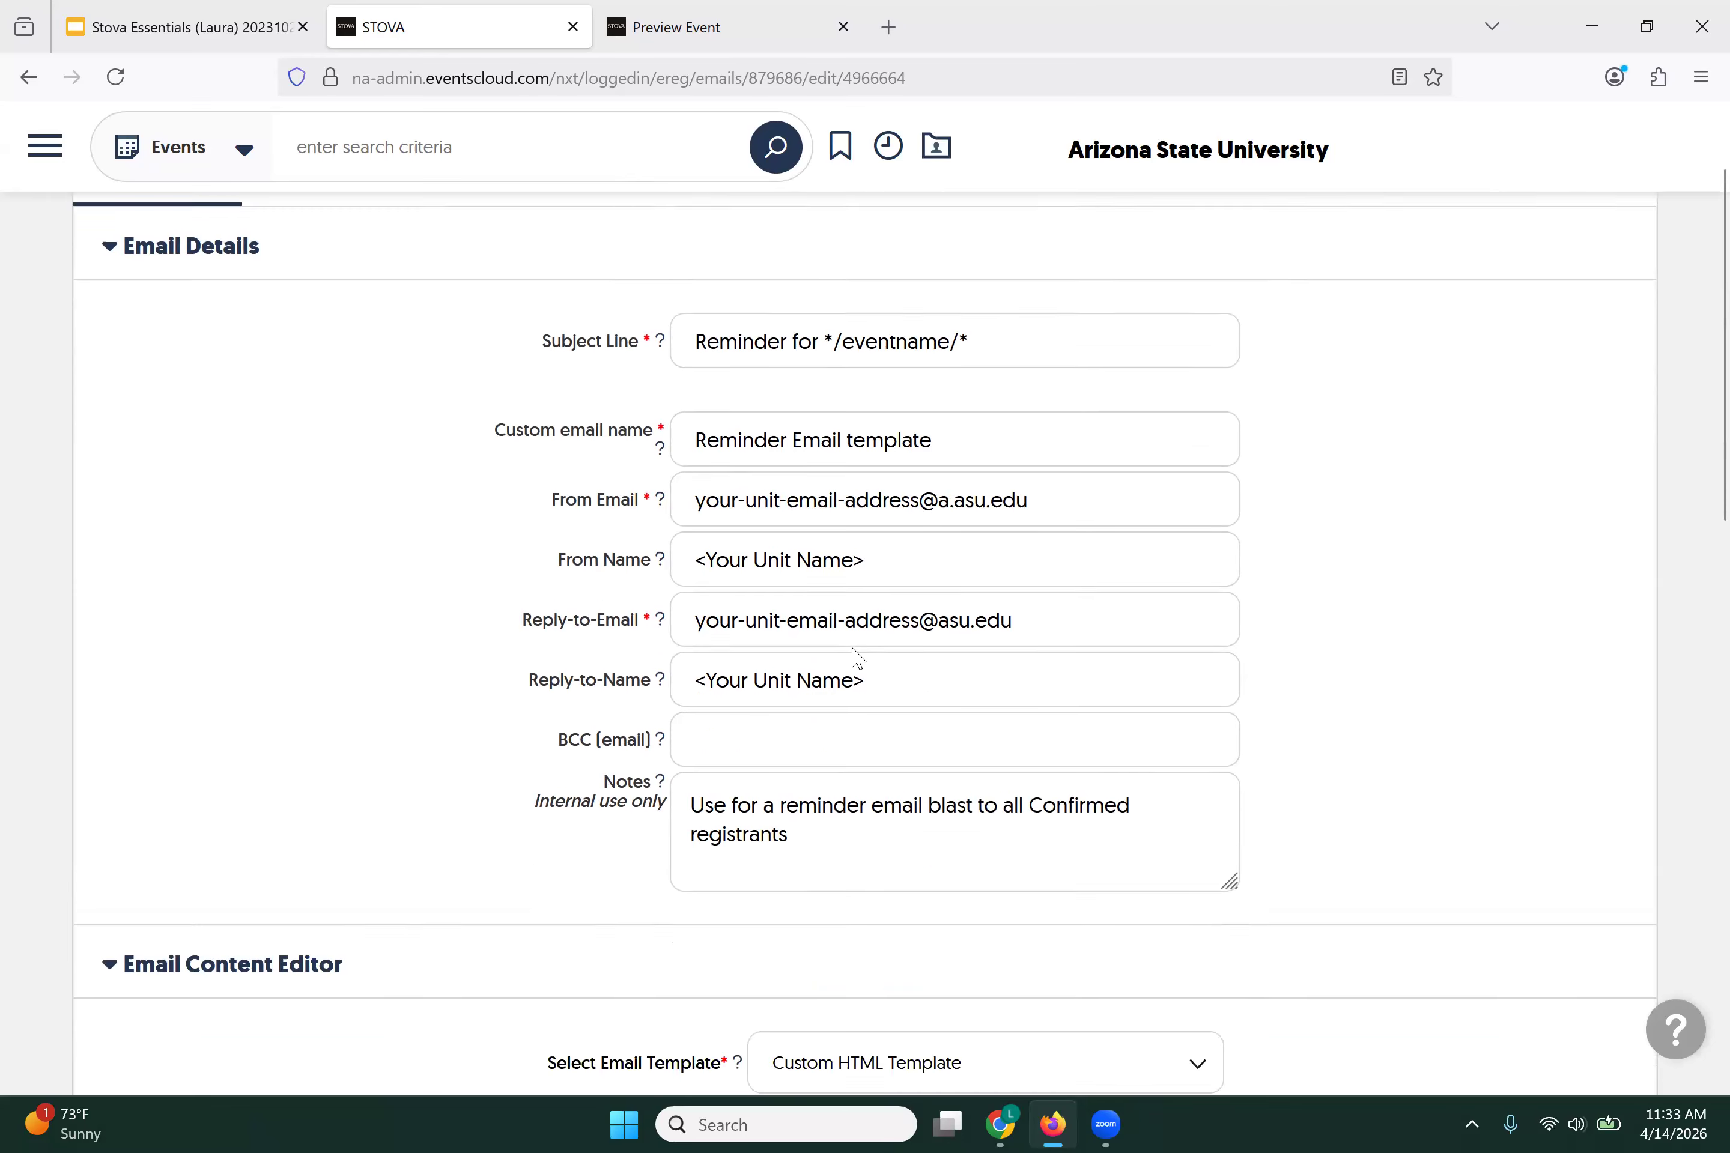
{"action": "scroll", "coordinate": [855, 657], "scroll_direction": "down", "scroll_amount": 5}
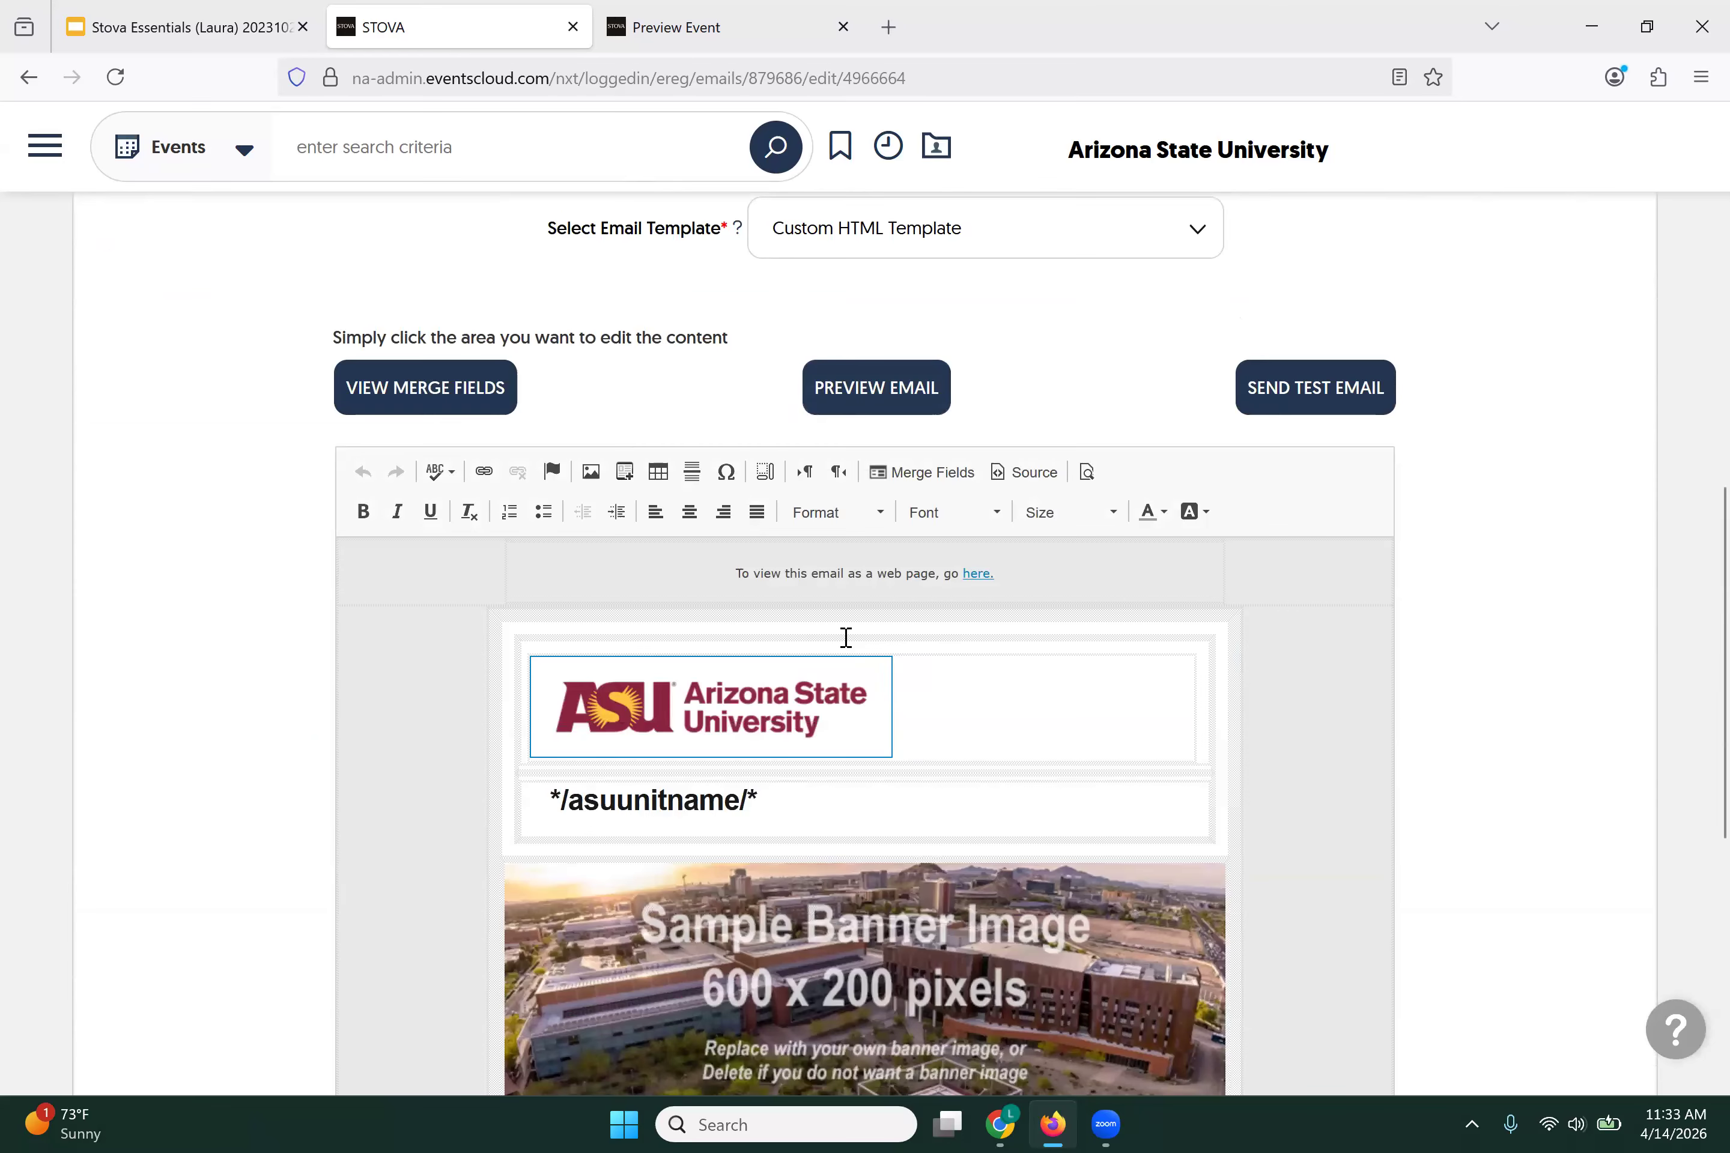
{"action": "scroll", "coordinate": [761, 558], "scroll_direction": "down", "scroll_amount": 5}
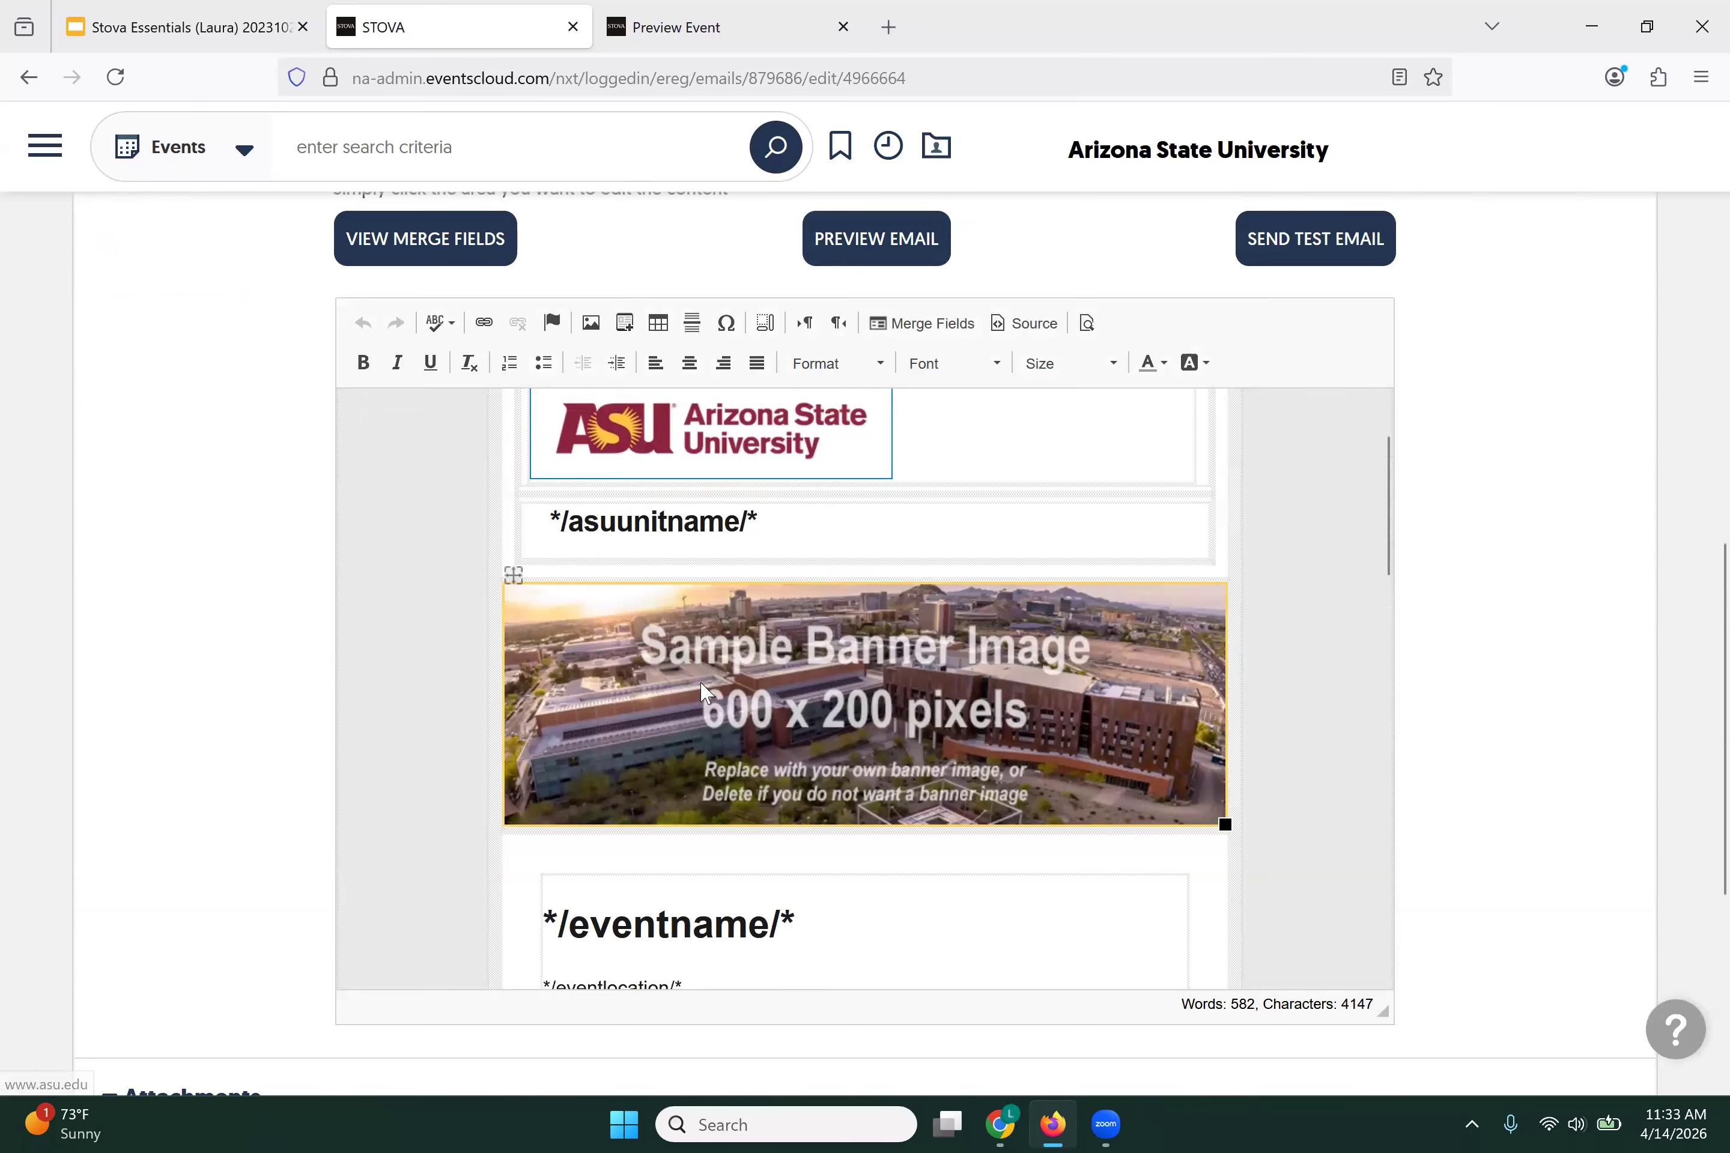
{"action": "scroll", "coordinate": [722, 595], "scroll_direction": "down", "scroll_amount": 3}
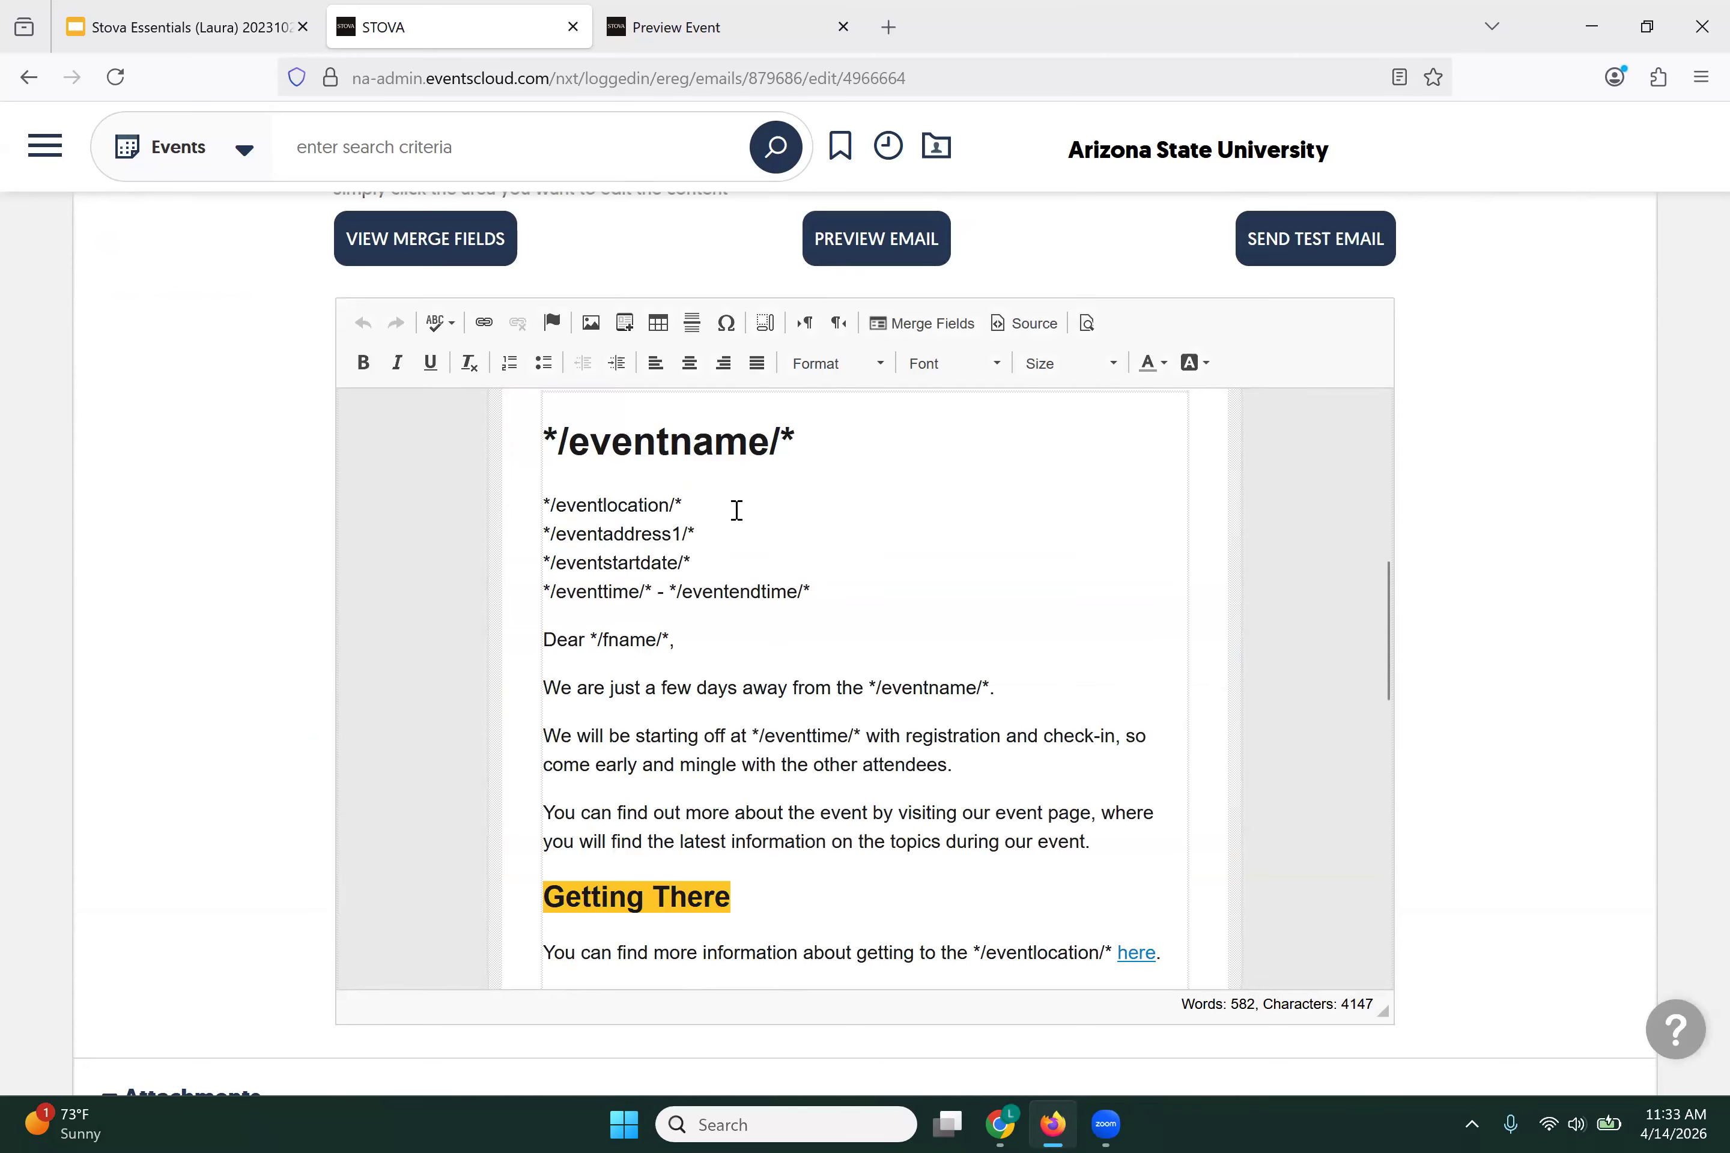
{"action": "scroll", "coordinate": [900, 534], "scroll_direction": "down", "scroll_amount": 1}
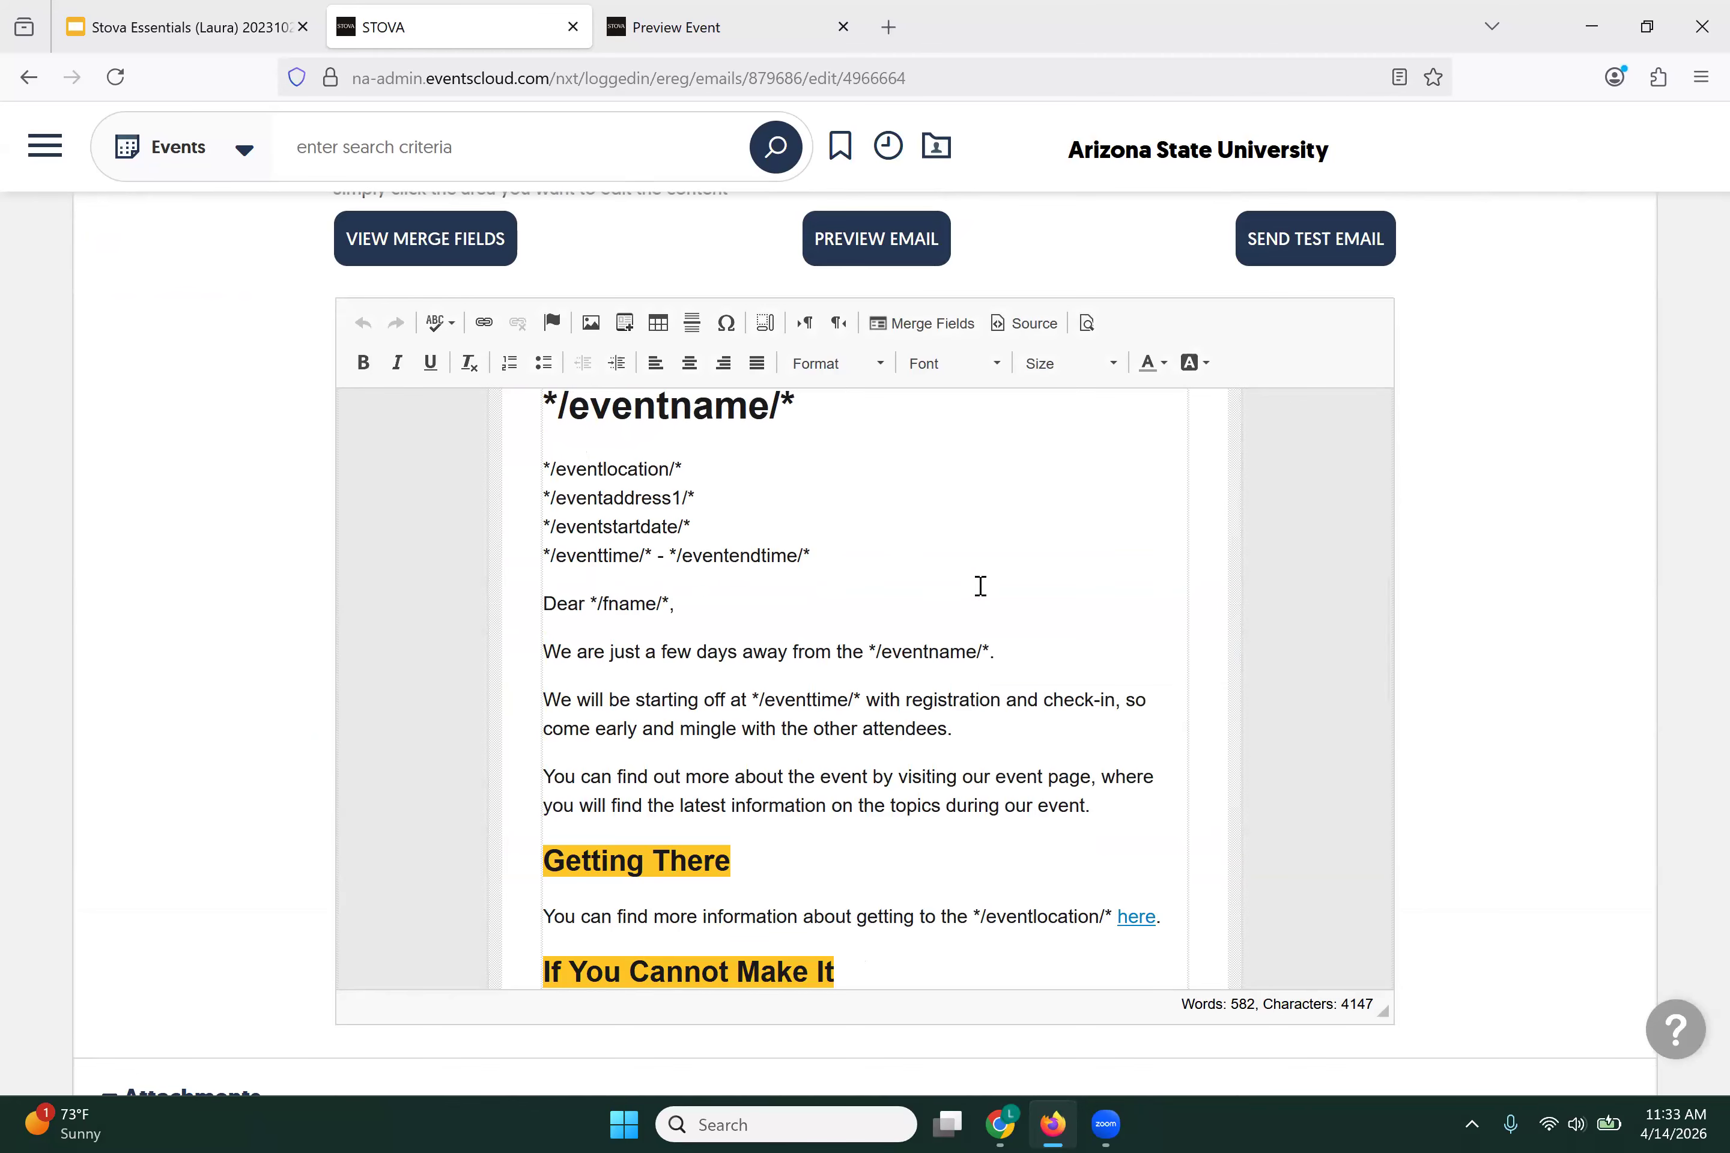
{"action": "scroll", "coordinate": [980, 587], "scroll_direction": "down", "scroll_amount": 8}
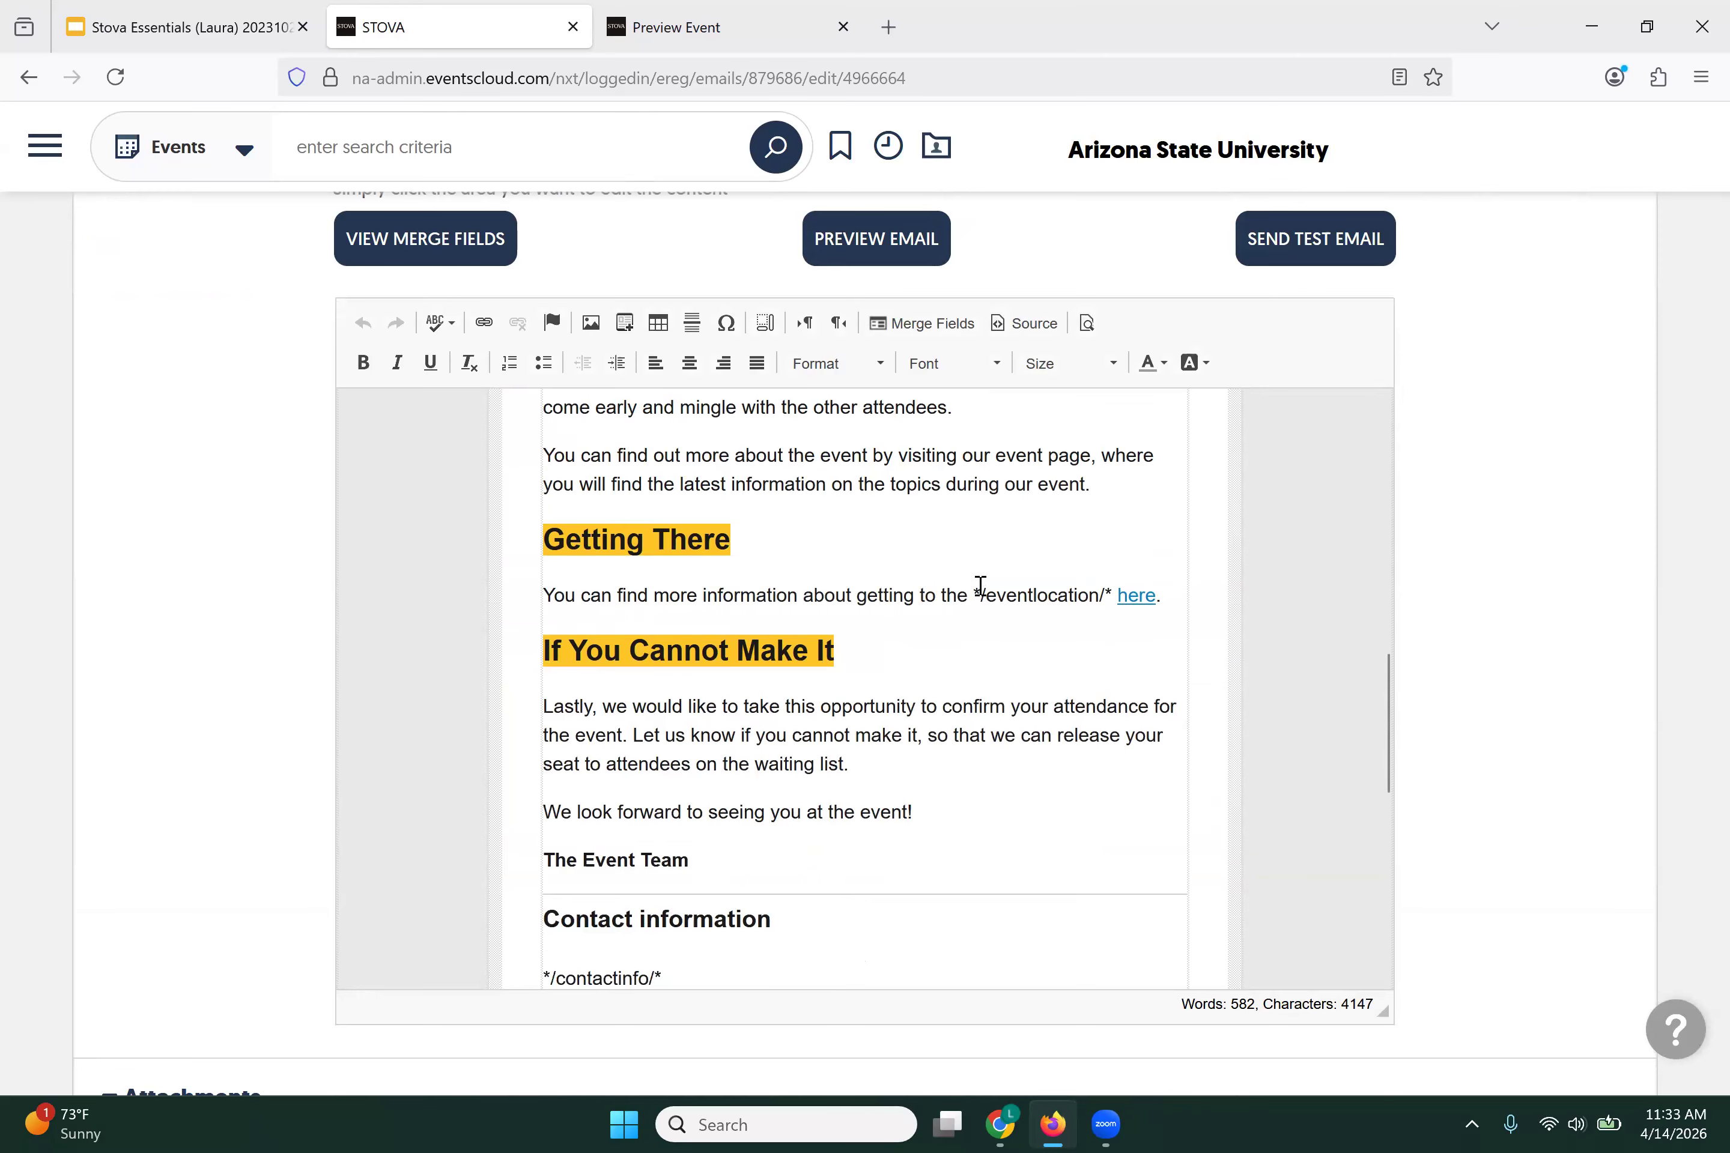
{"action": "scroll", "coordinate": [980, 586], "scroll_direction": "up", "scroll_amount": 2}
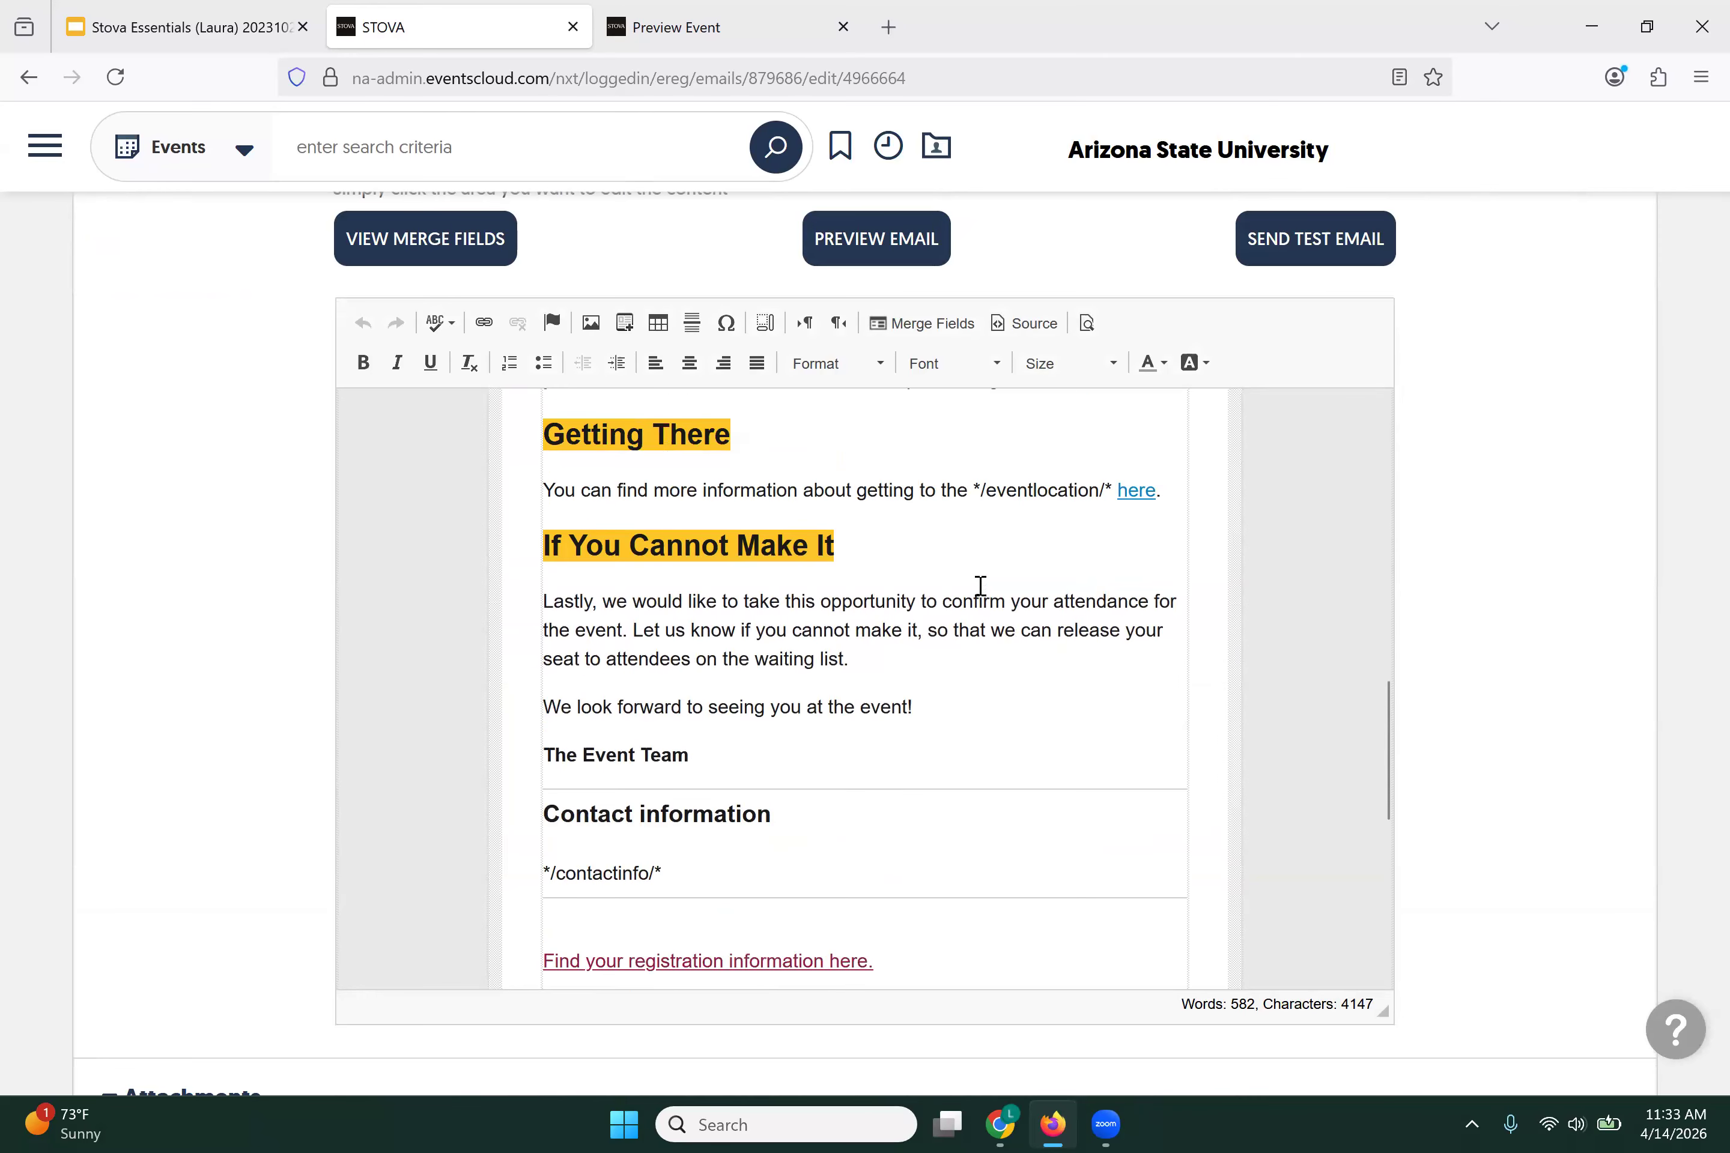
{"action": "scroll", "coordinate": [1132, 567], "scroll_direction": "up", "scroll_amount": 1}
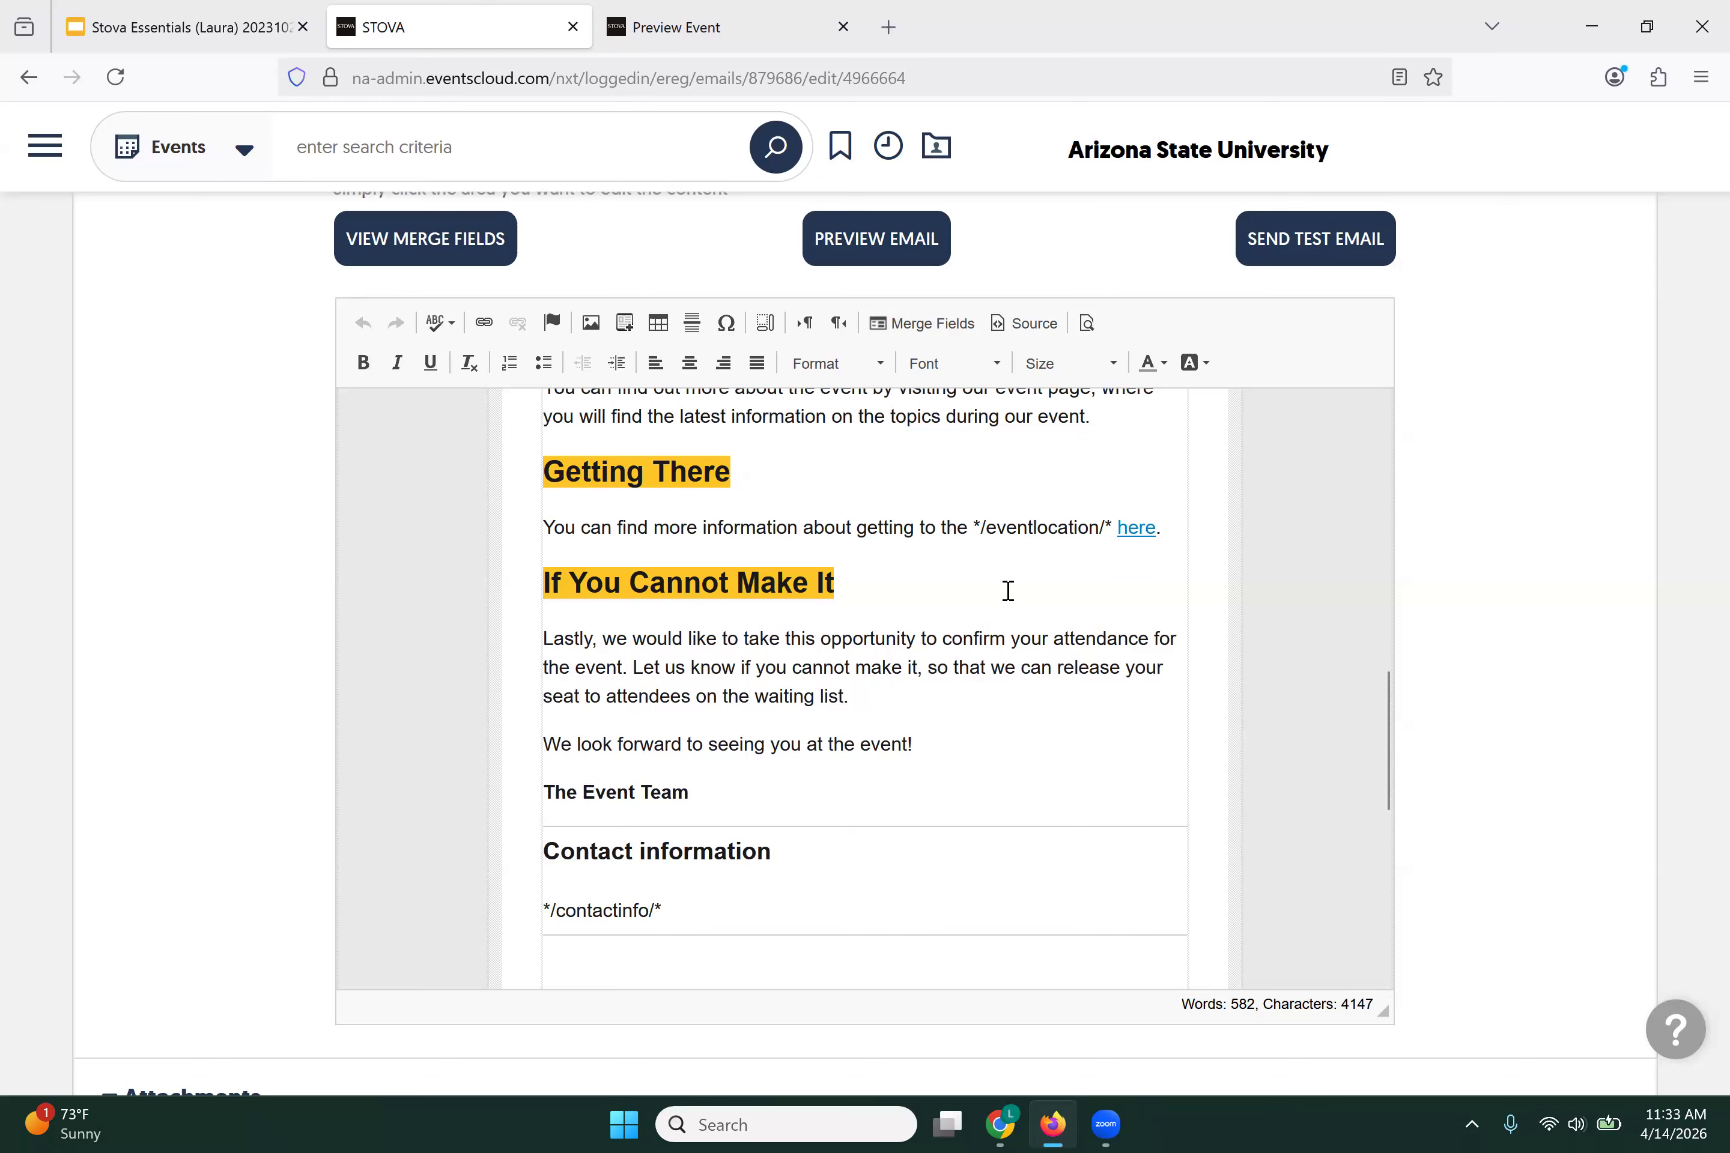
{"action": "scroll", "coordinate": [1008, 591], "scroll_direction": "down", "scroll_amount": 9}
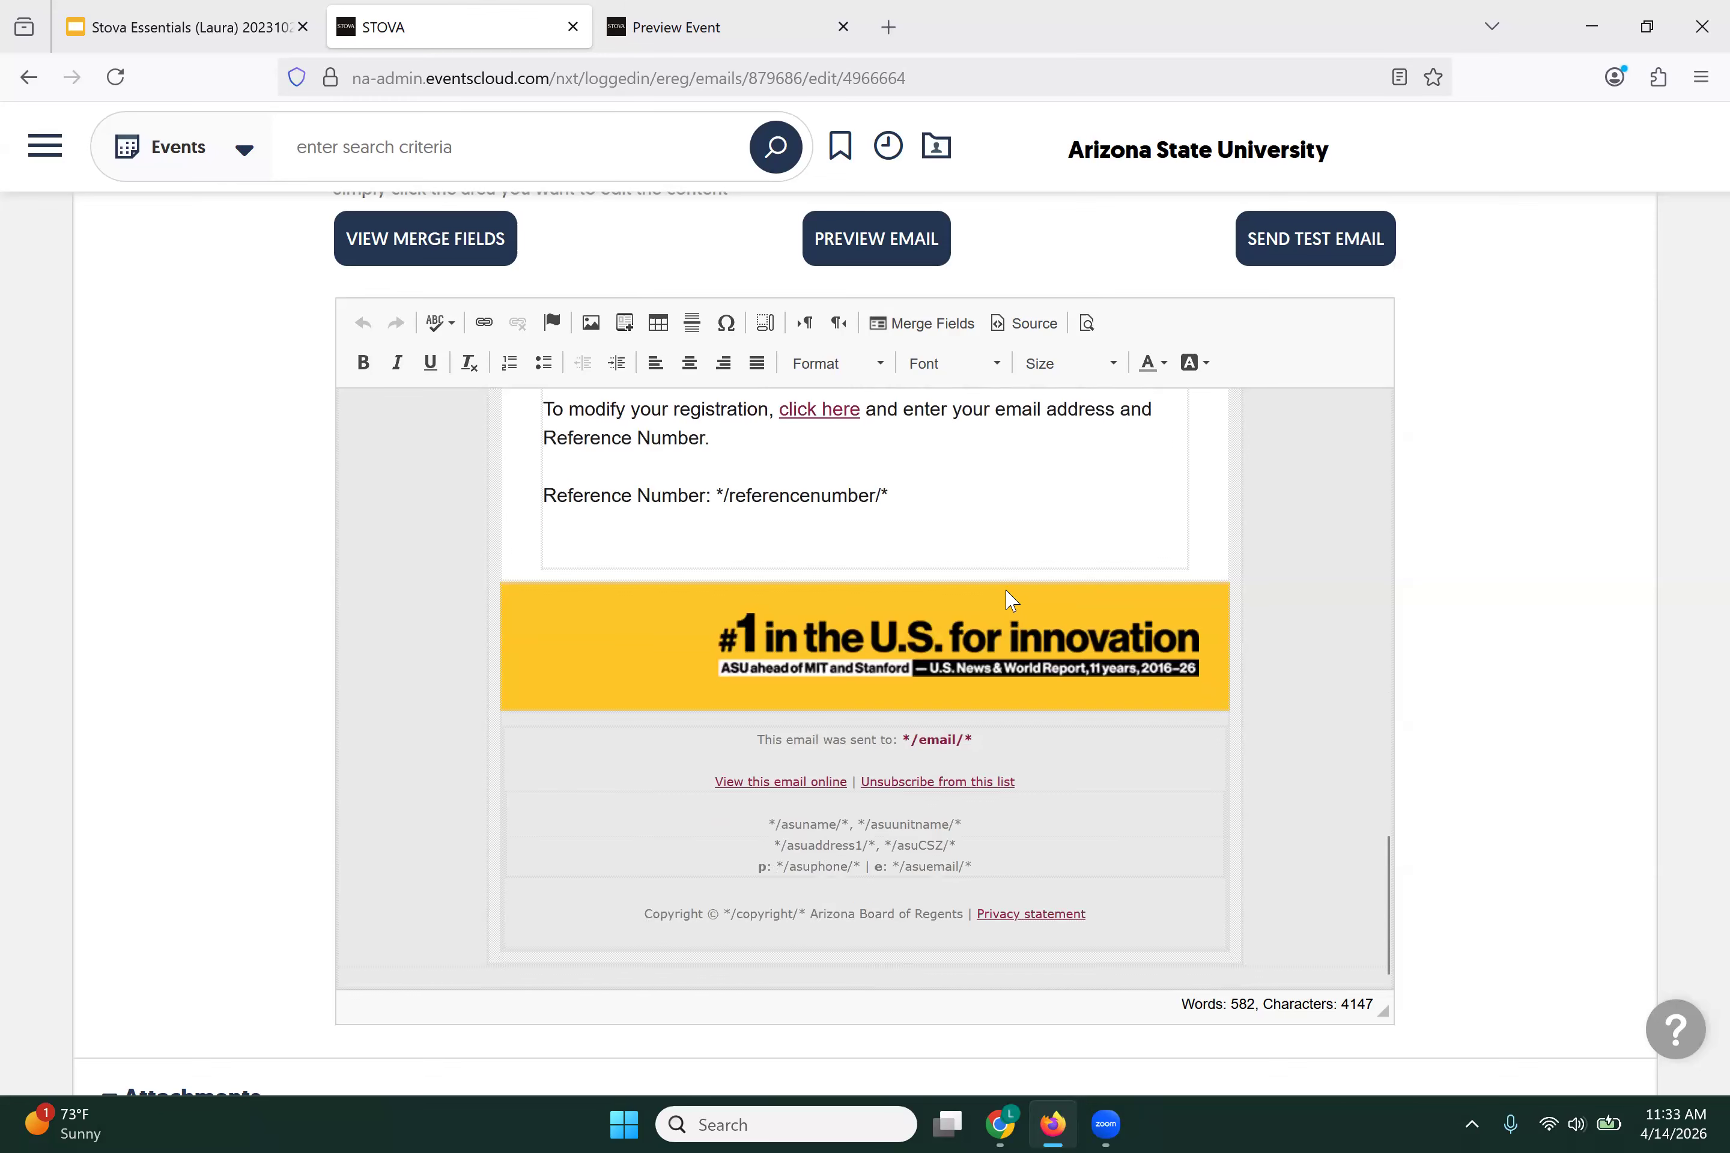
{"action": "scroll", "coordinate": [429, 655], "scroll_direction": "up", "scroll_amount": 8}
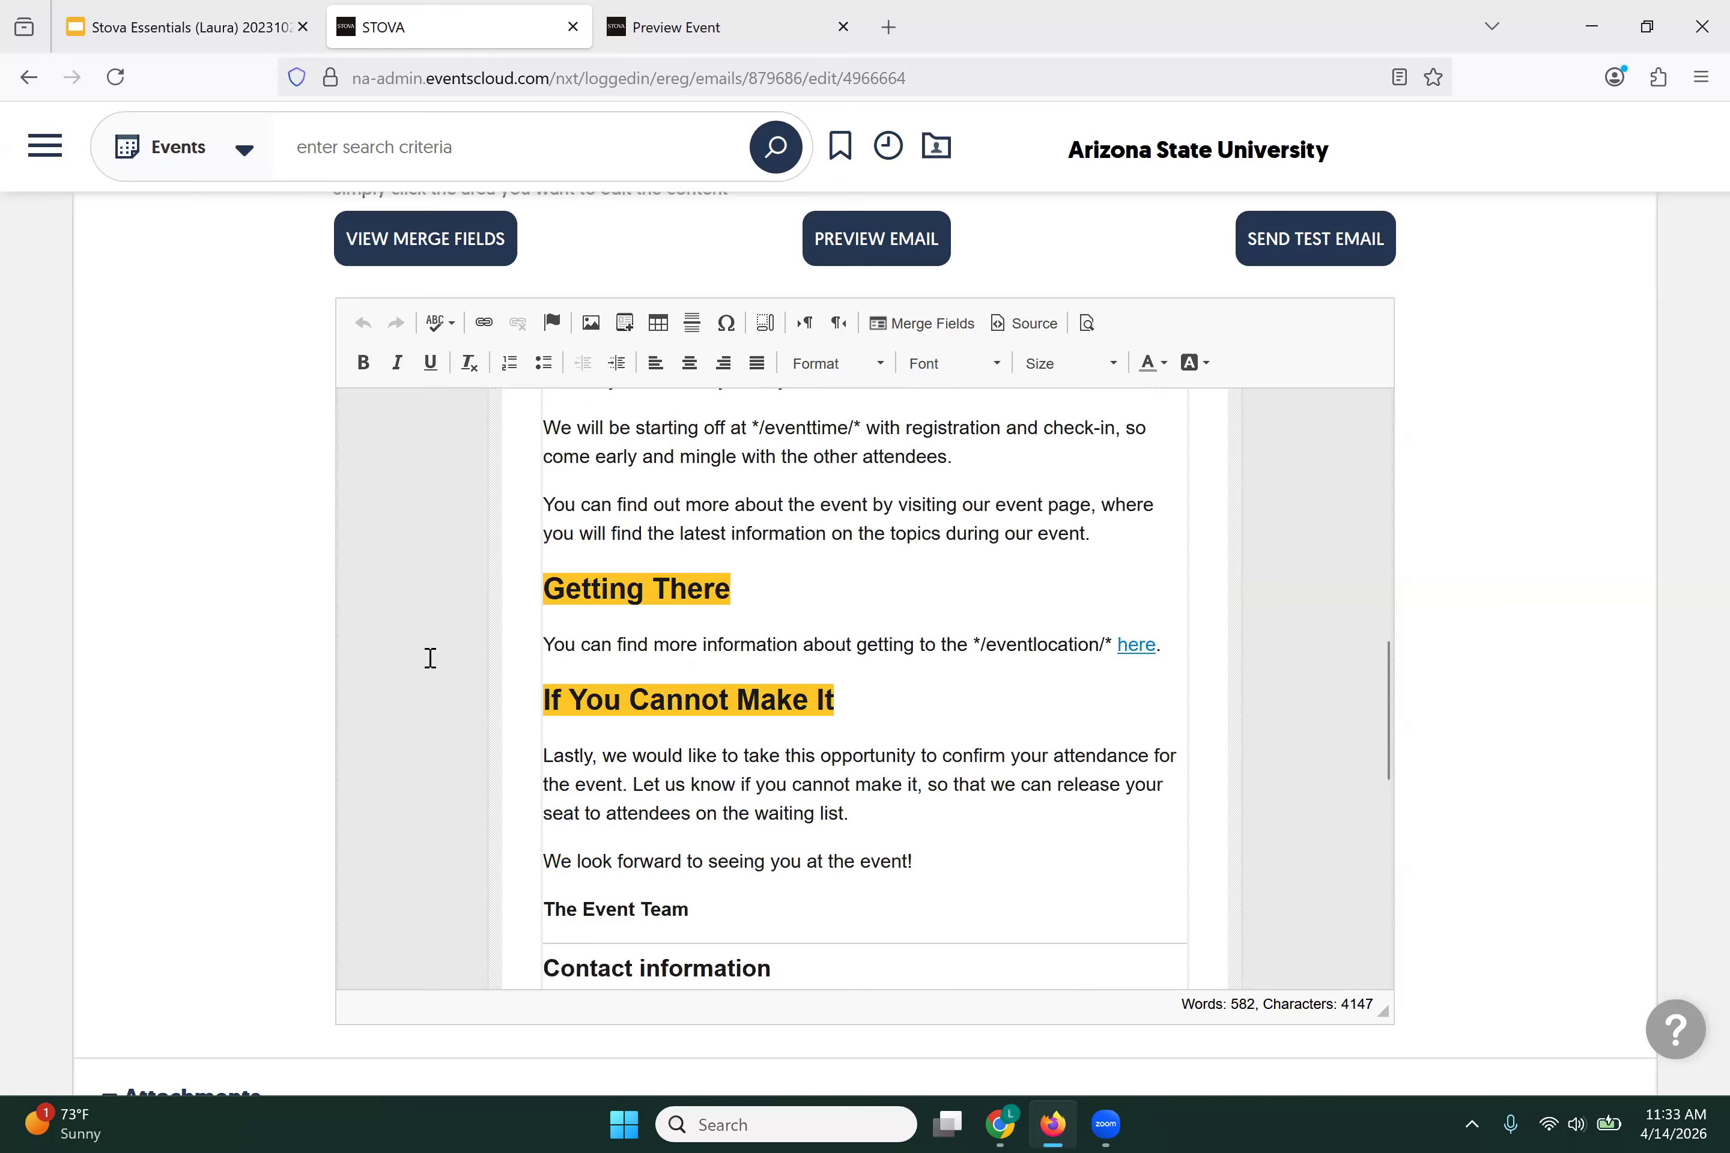
{"action": "scroll", "coordinate": [202, 610], "scroll_direction": "up", "scroll_amount": 15}
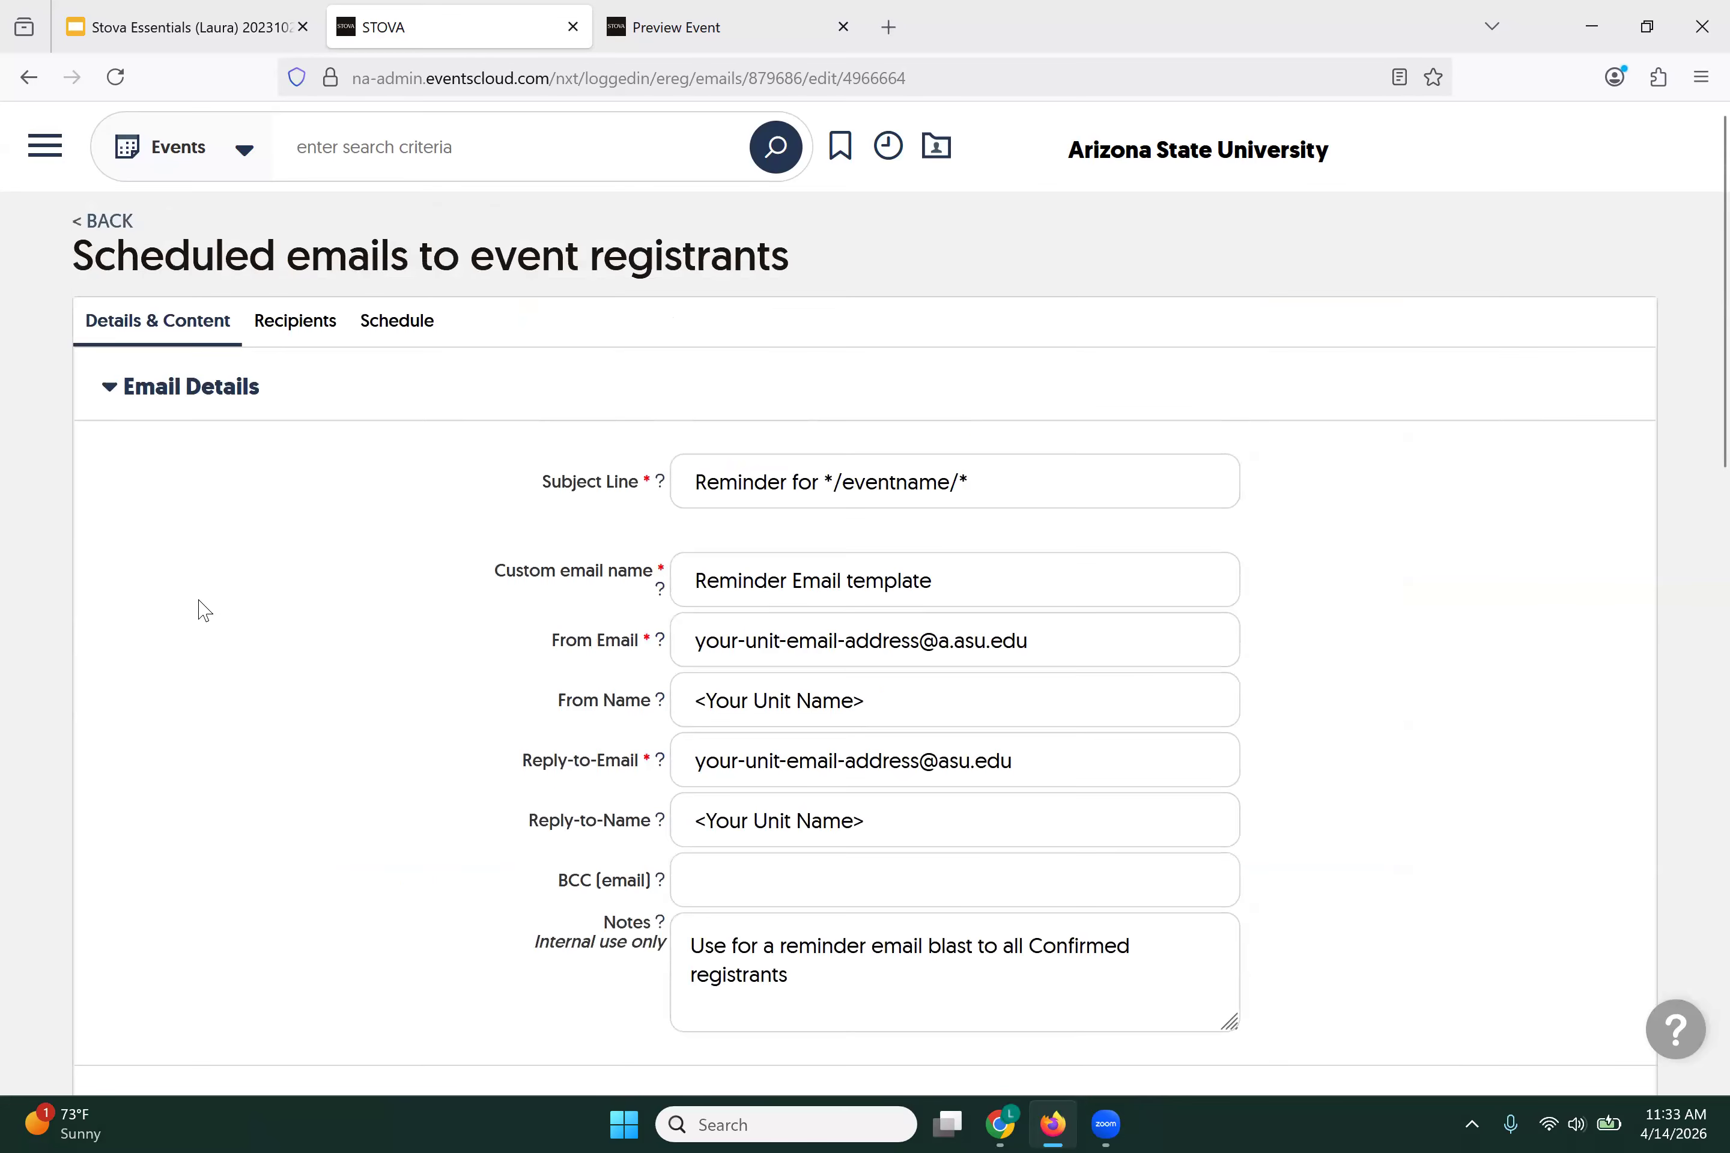
{"action": "left_click", "coordinate": [308, 335]}
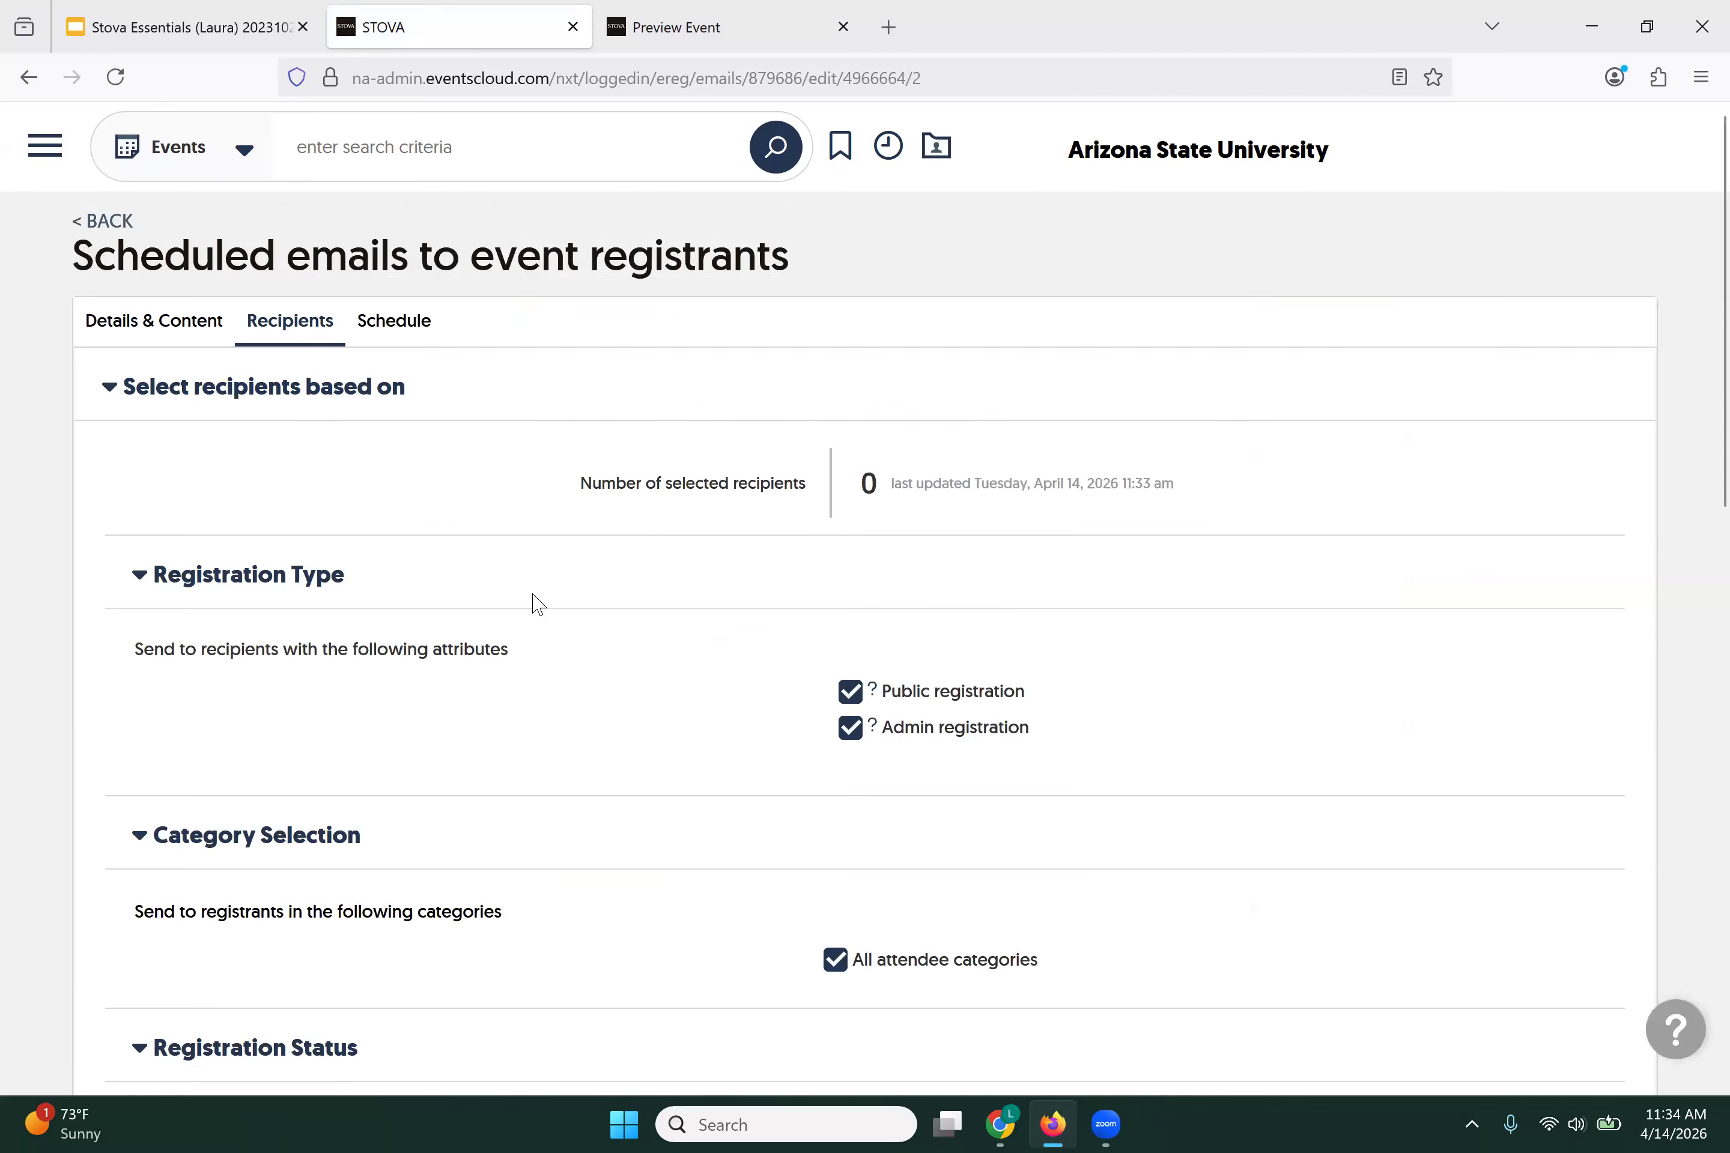
{"action": "scroll", "coordinate": [534, 607], "scroll_direction": "down", "scroll_amount": 10}
{"action": "scroll", "coordinate": [544, 592], "scroll_direction": "down", "scroll_amount": 6}
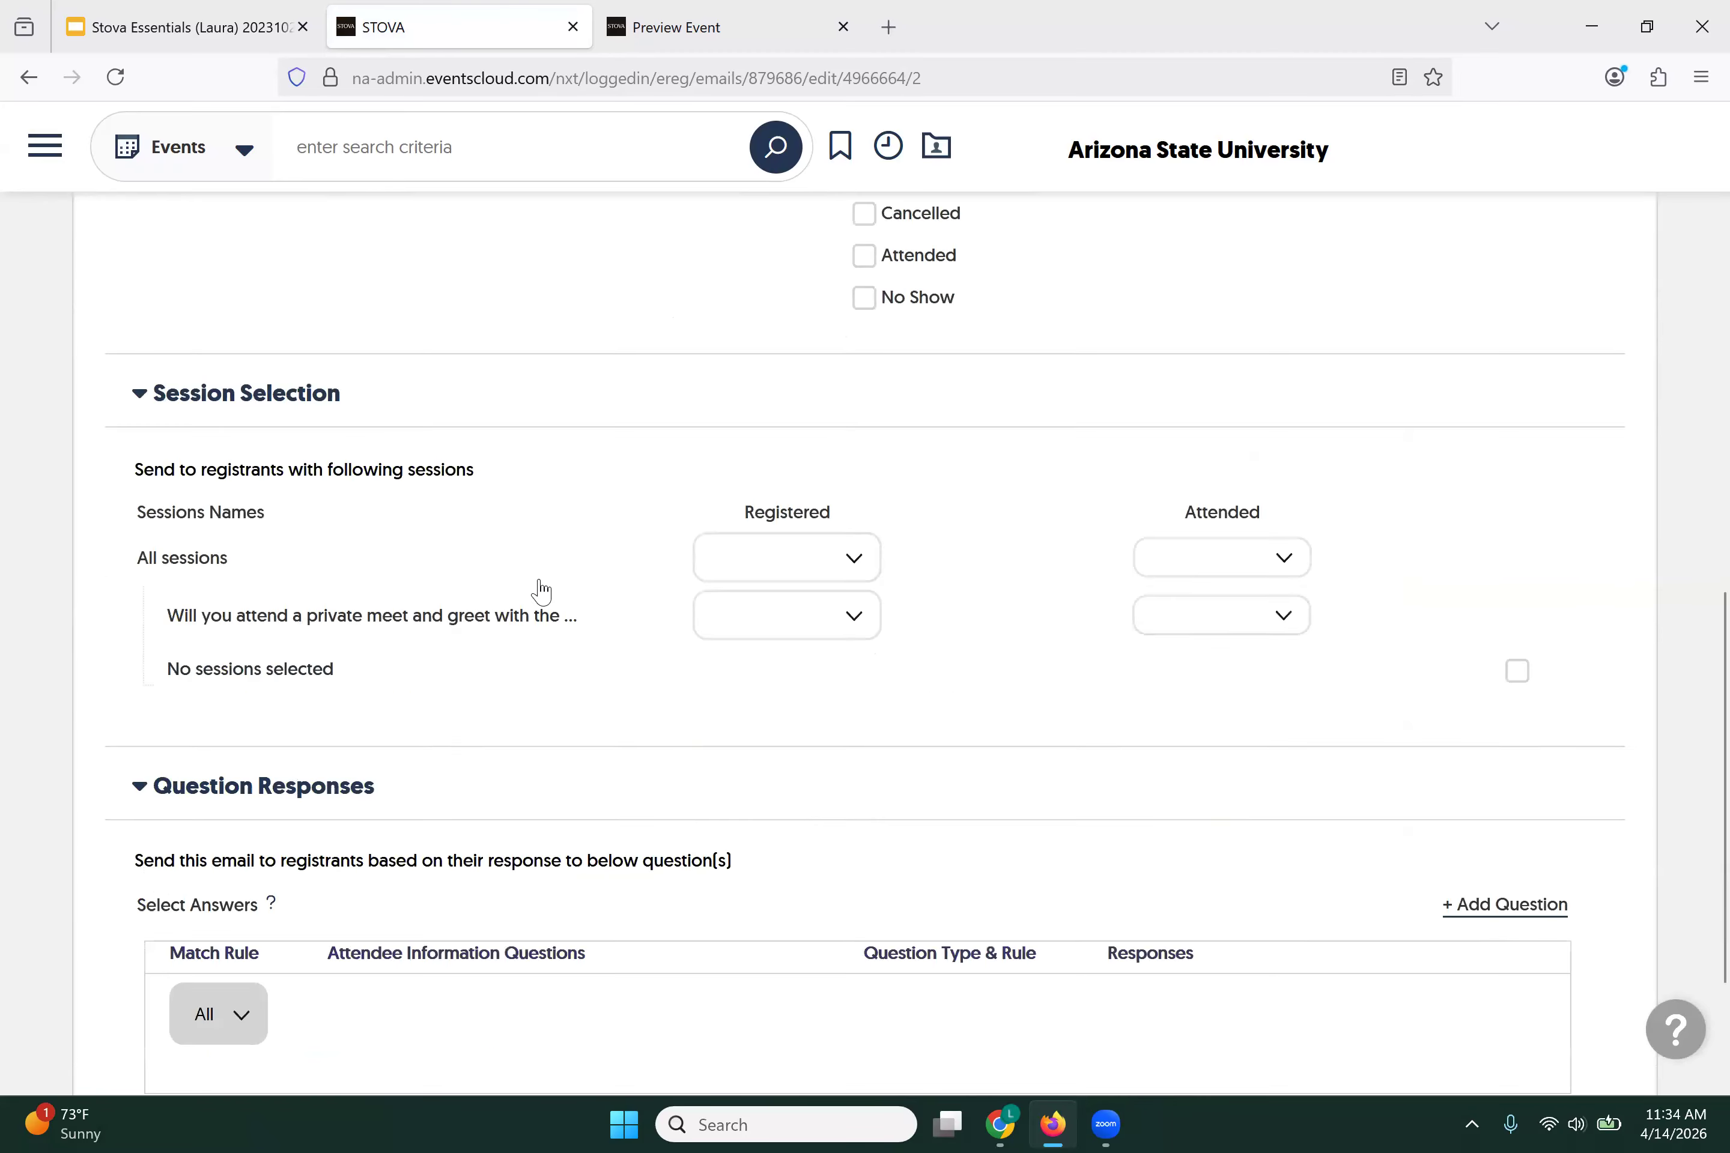
{"action": "scroll", "coordinate": [544, 592], "scroll_direction": "up", "scroll_amount": 2}
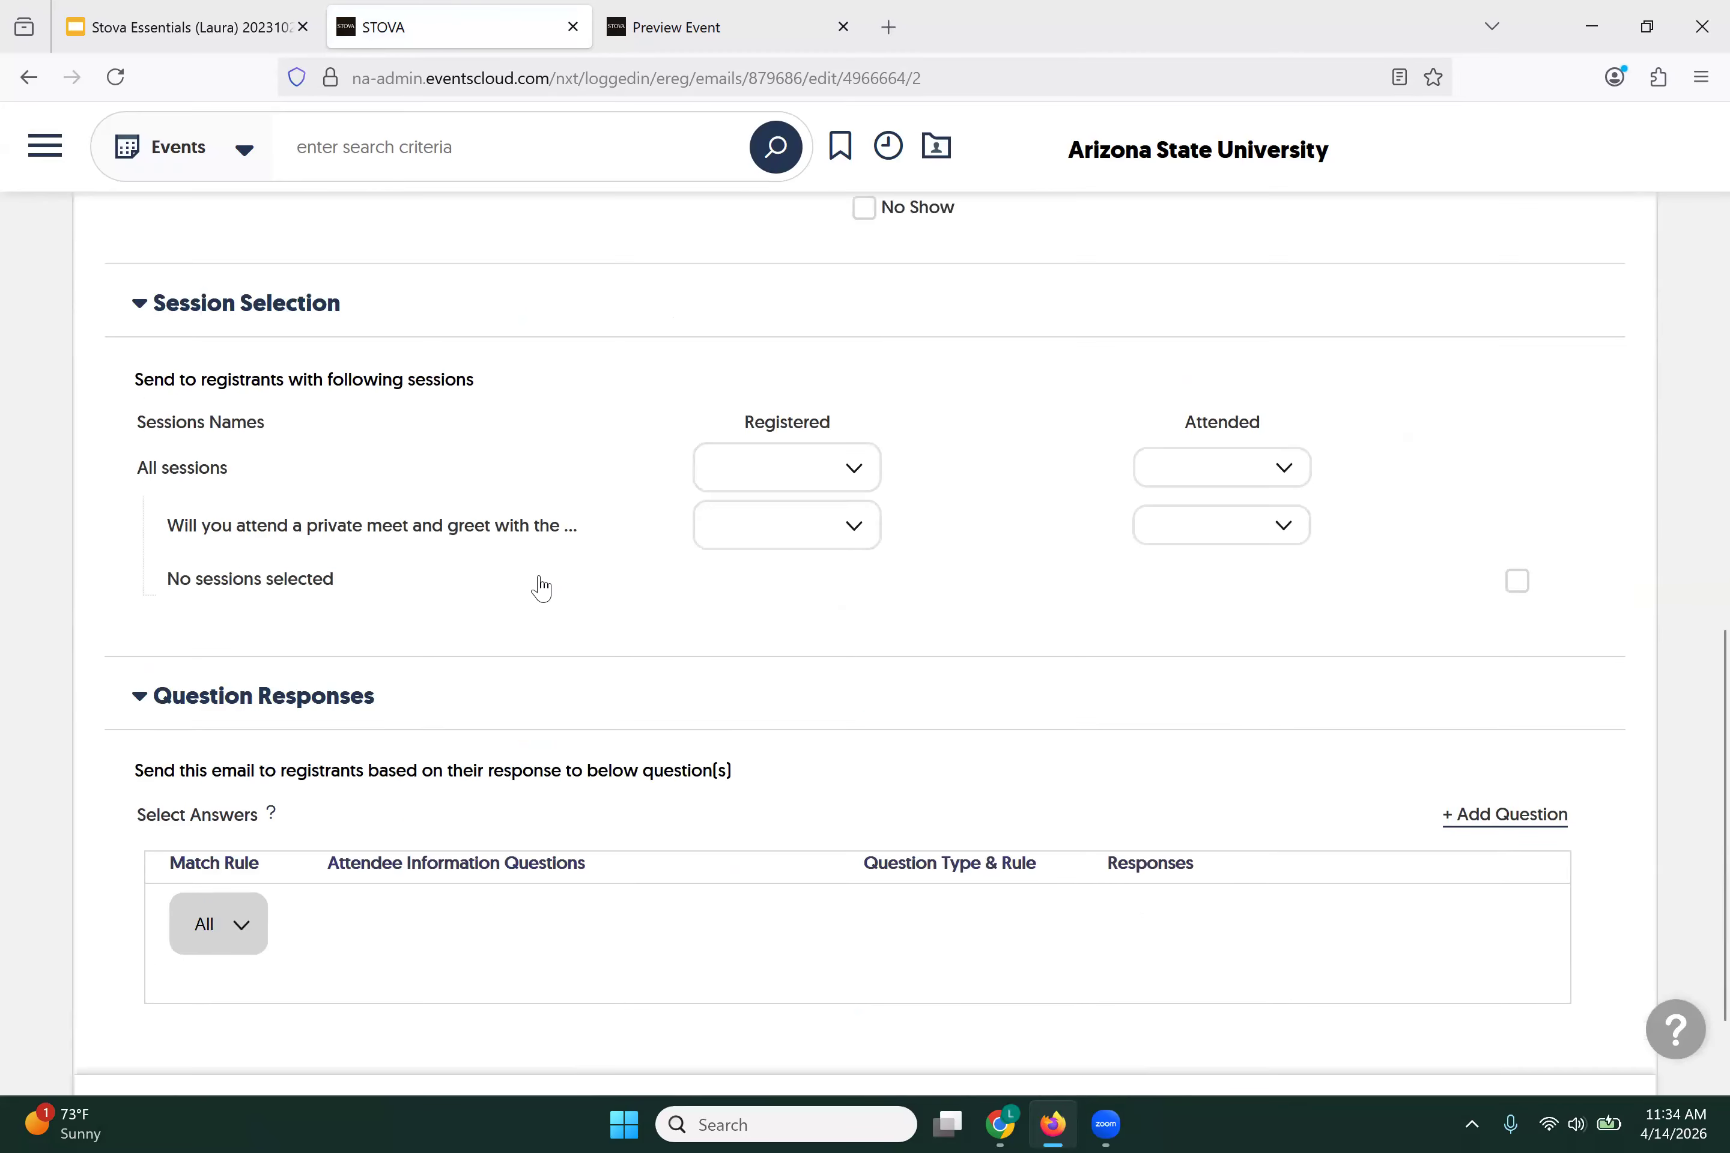
{"action": "scroll", "coordinate": [545, 592], "scroll_direction": "down", "scroll_amount": 2}
{"action": "scroll", "coordinate": [542, 589], "scroll_direction": "up", "scroll_amount": 1}
{"action": "scroll", "coordinate": [541, 588], "scroll_direction": "down", "scroll_amount": 1}
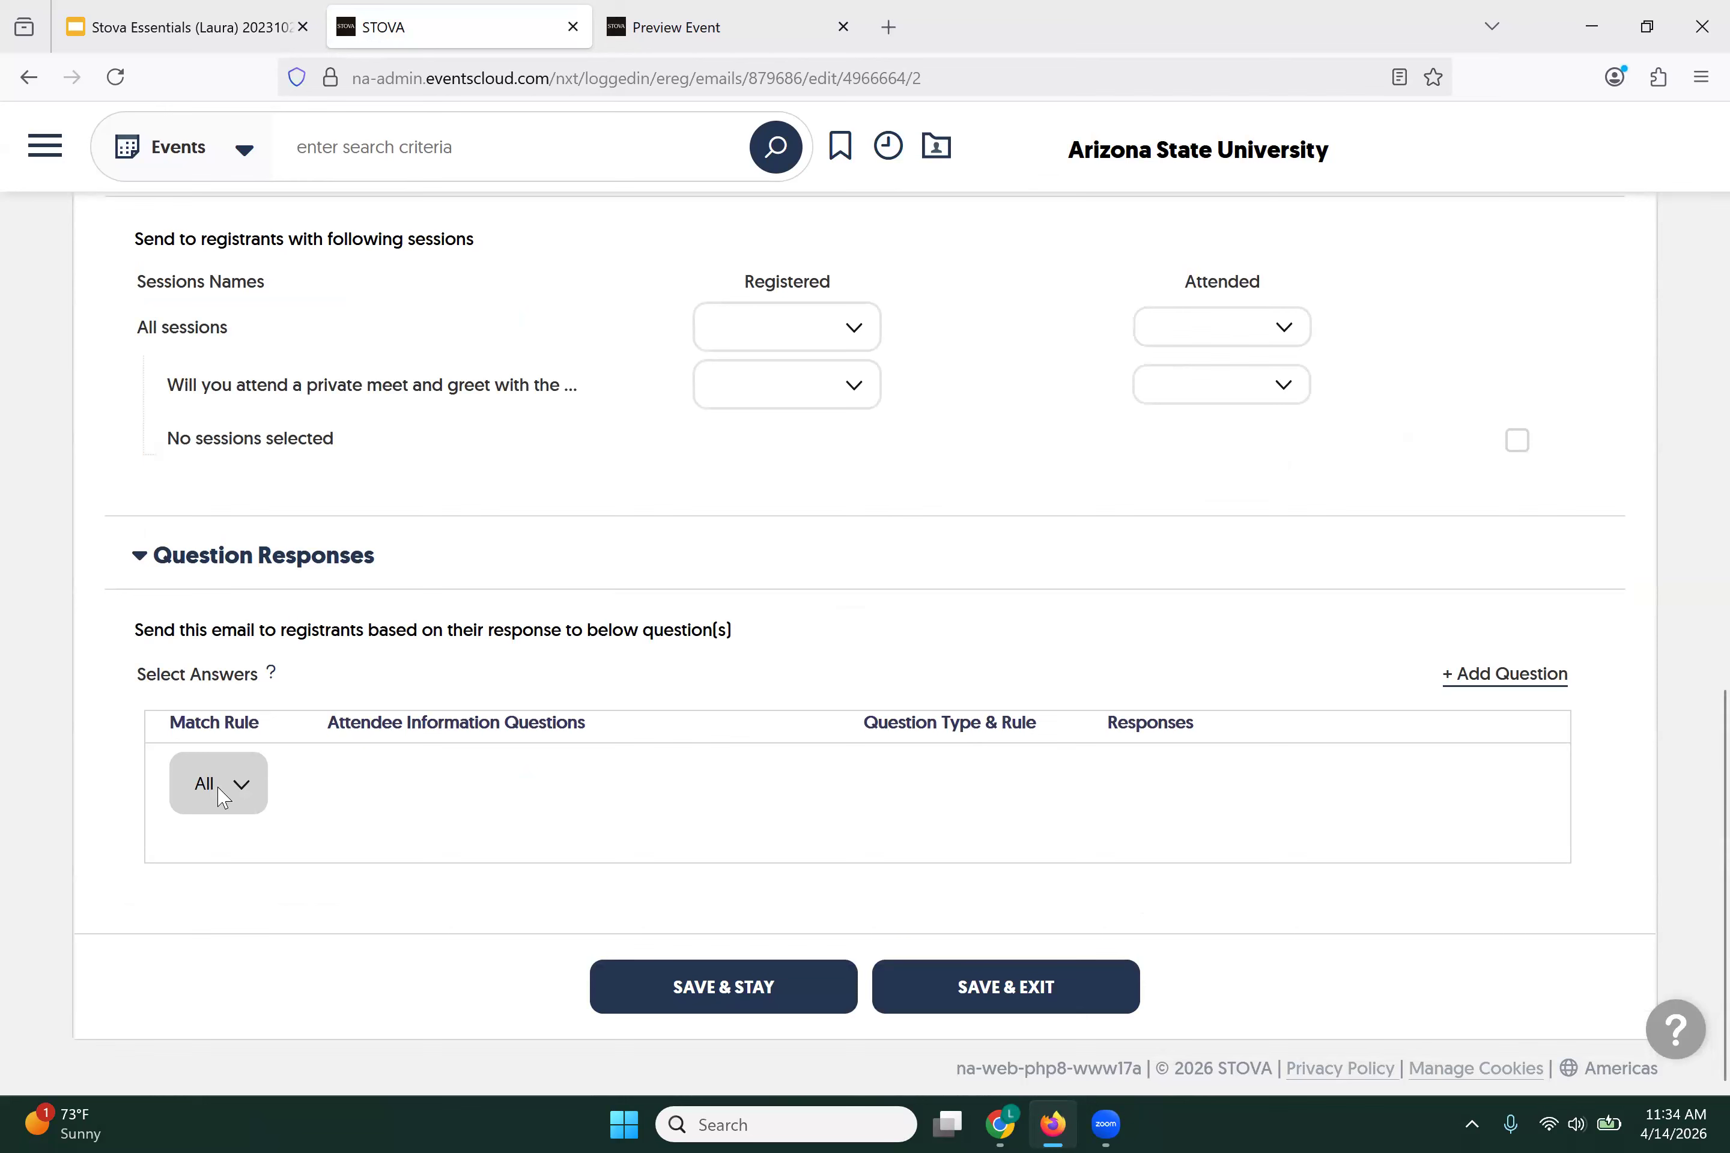
{"action": "scroll", "coordinate": [704, 562], "scroll_direction": "up", "scroll_amount": 2}
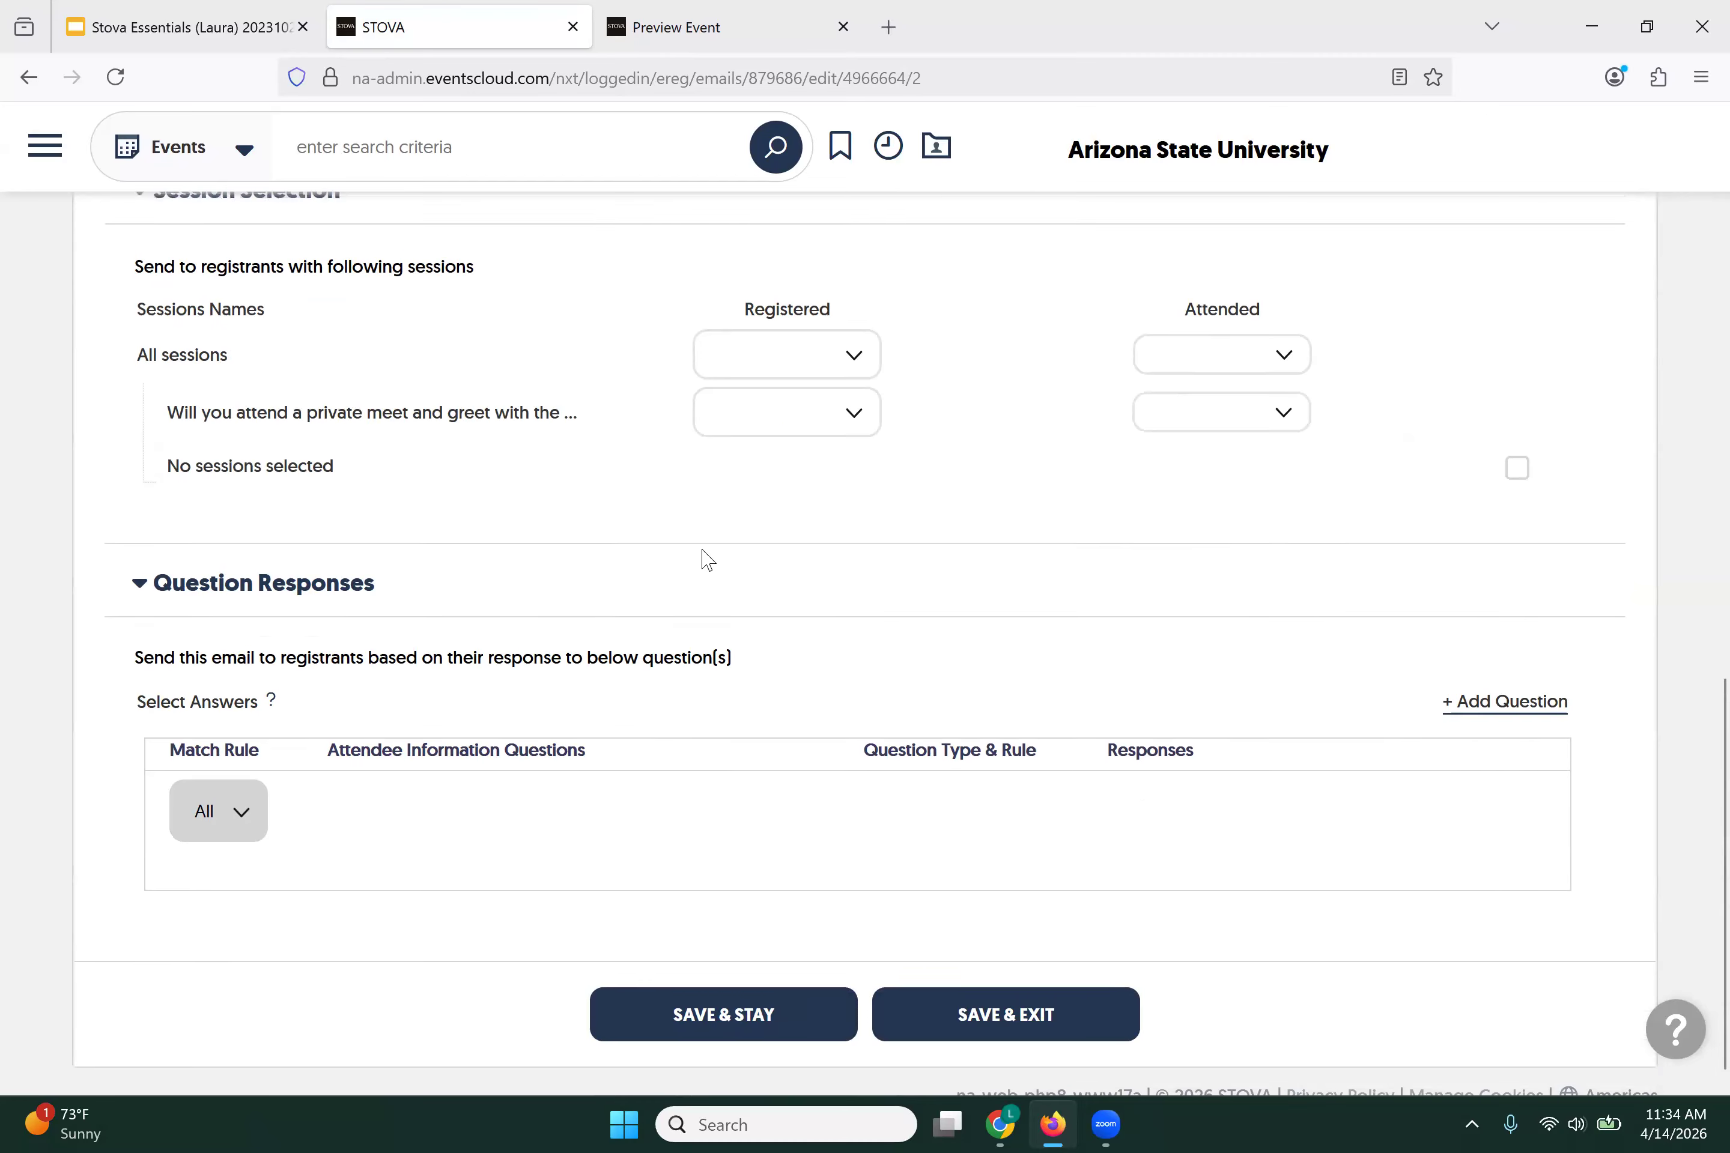
{"action": "scroll", "coordinate": [707, 560], "scroll_direction": "up", "scroll_amount": 10}
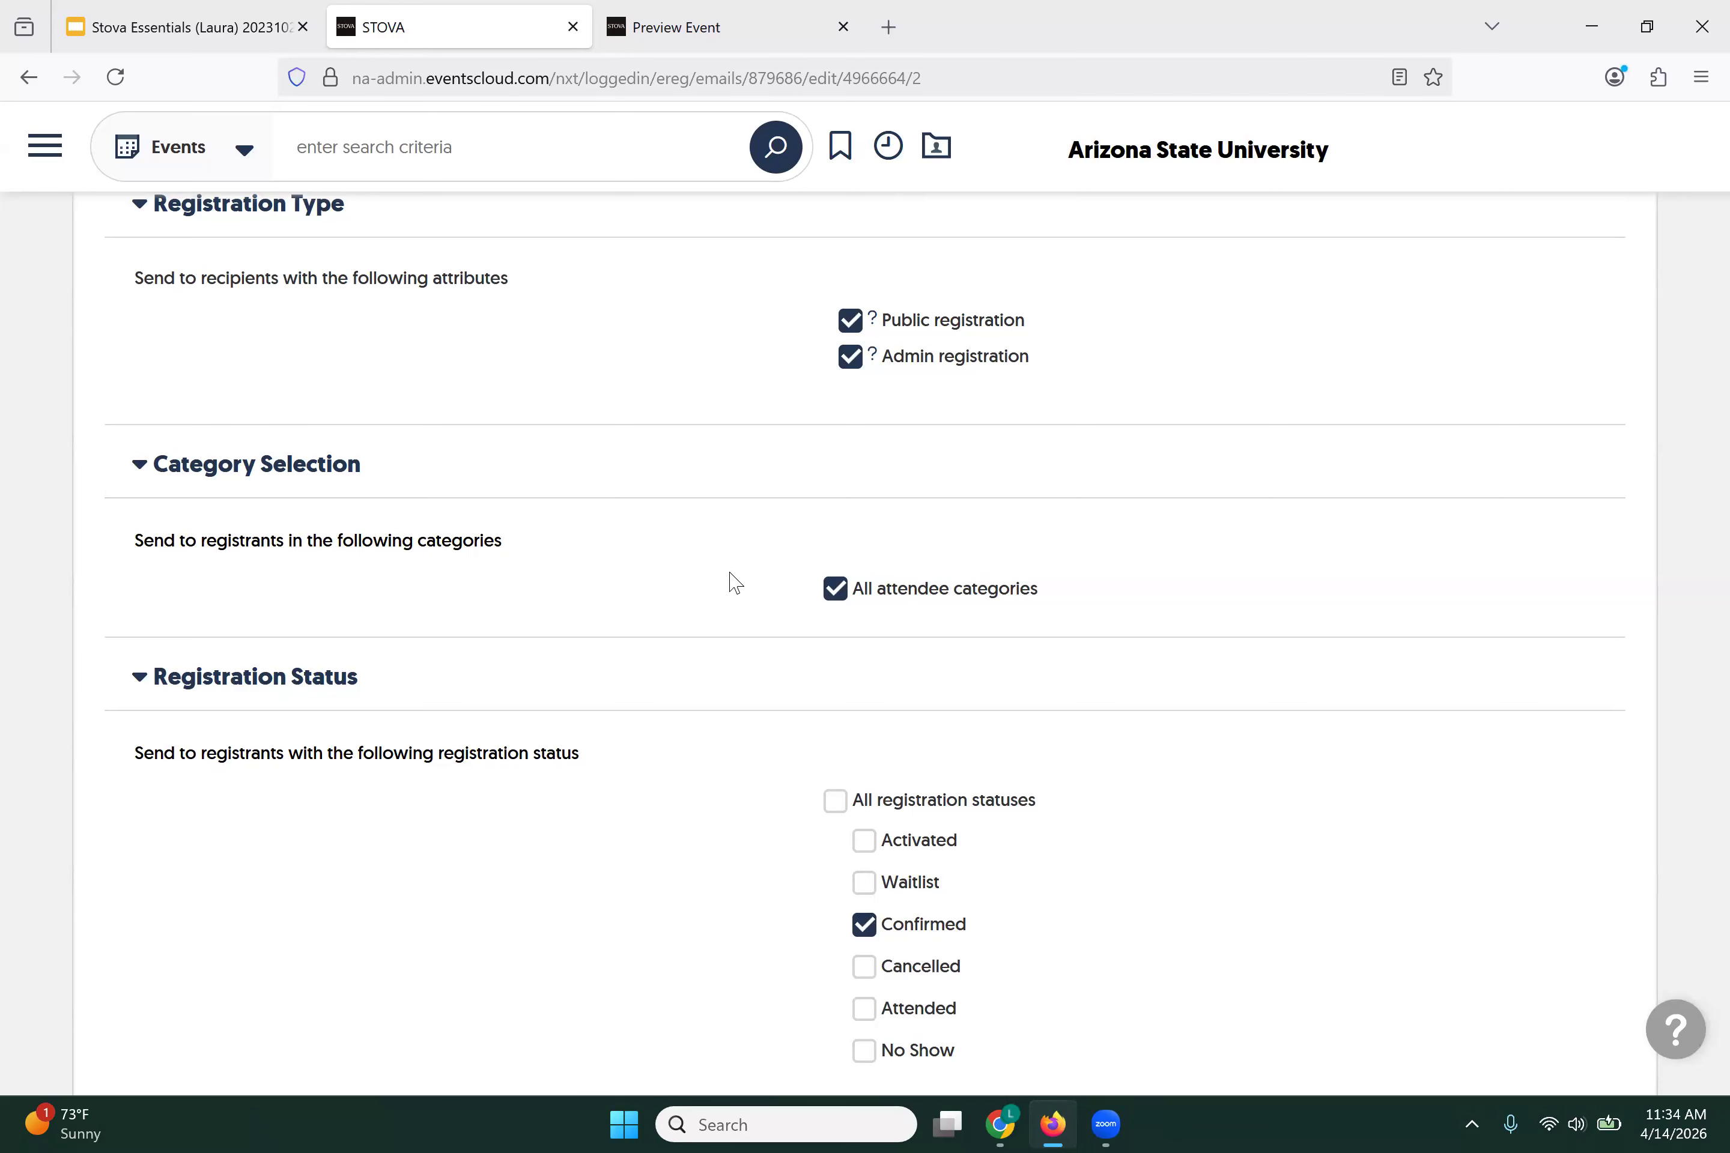
{"action": "scroll", "coordinate": [735, 582], "scroll_direction": "up", "scroll_amount": 5}
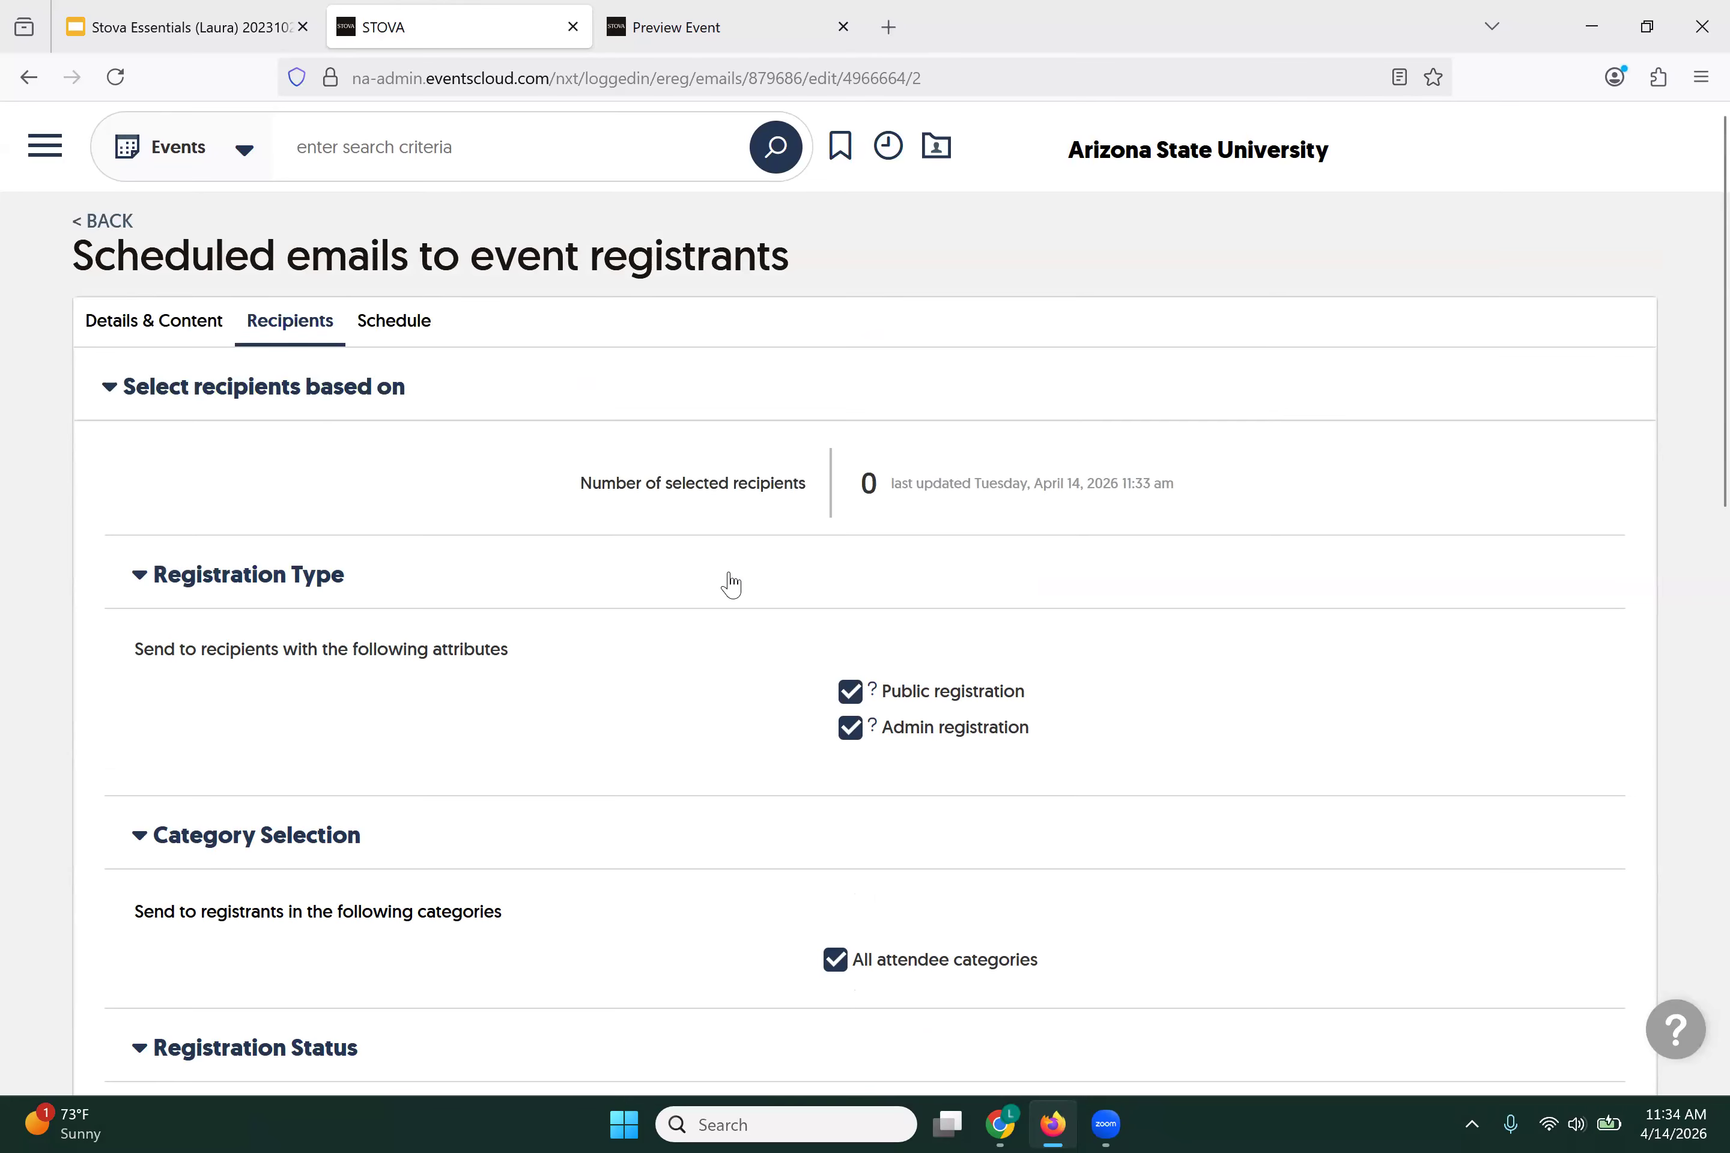
Step: Check the reminder's Email Schedule settings, then go back to the event emails list
{"action": "left_click", "coordinate": [397, 335]}
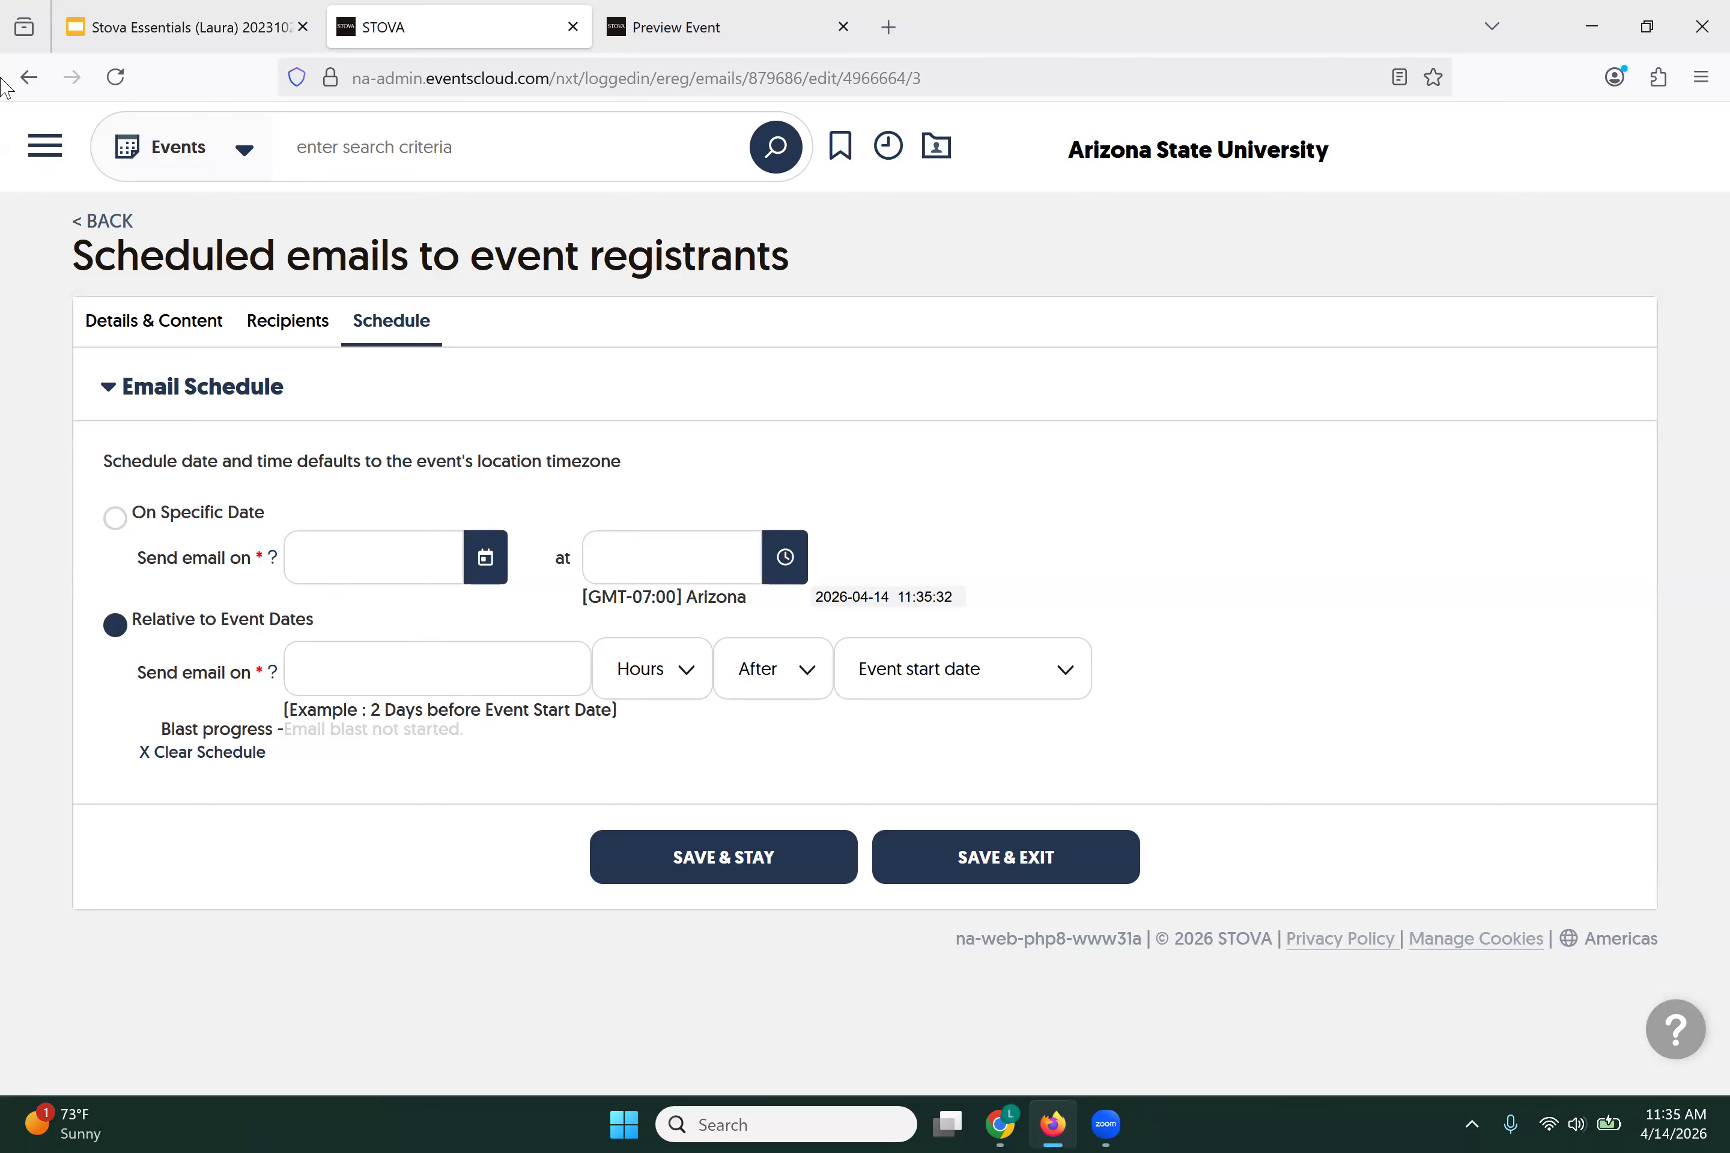
{"action": "left_click", "coordinate": [92, 235]}
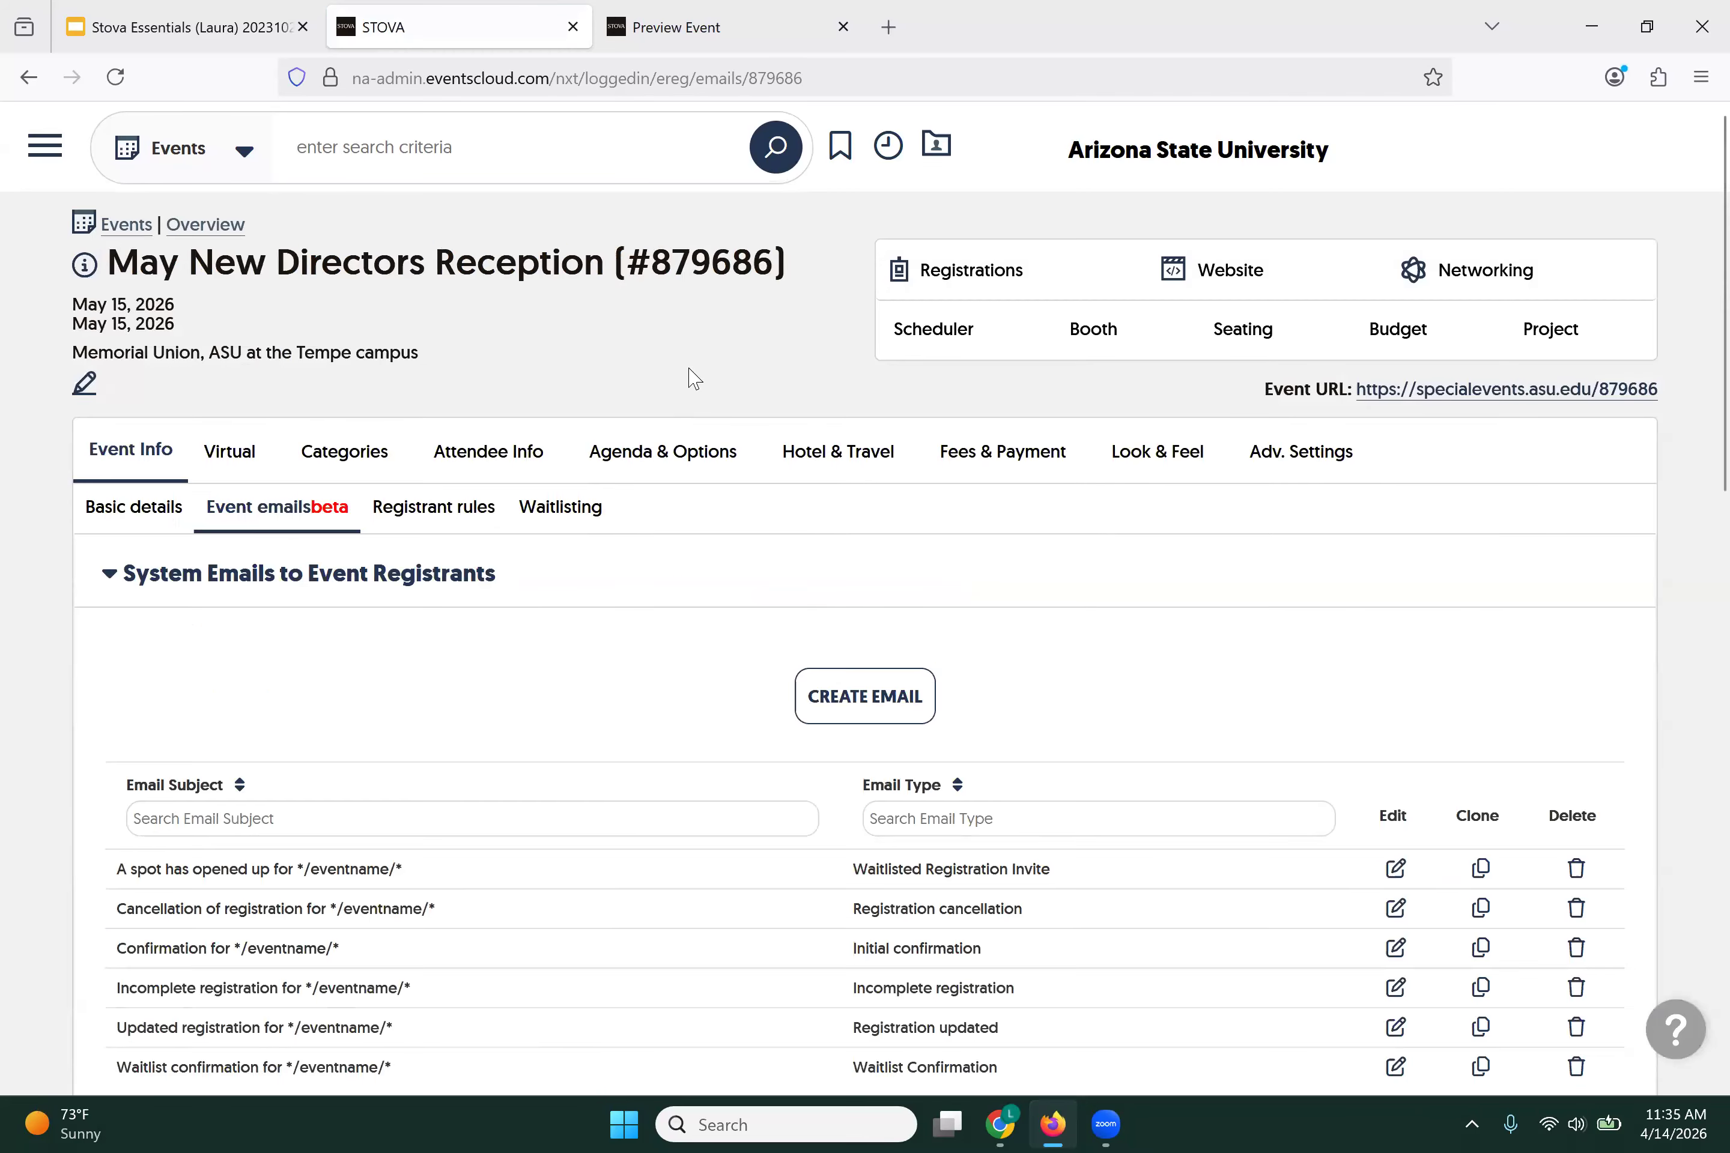
Step: On the public registration page, start a Faculty registration with the registrant's email, first and last name
{"action": "left_click", "coordinate": [1565, 393]}
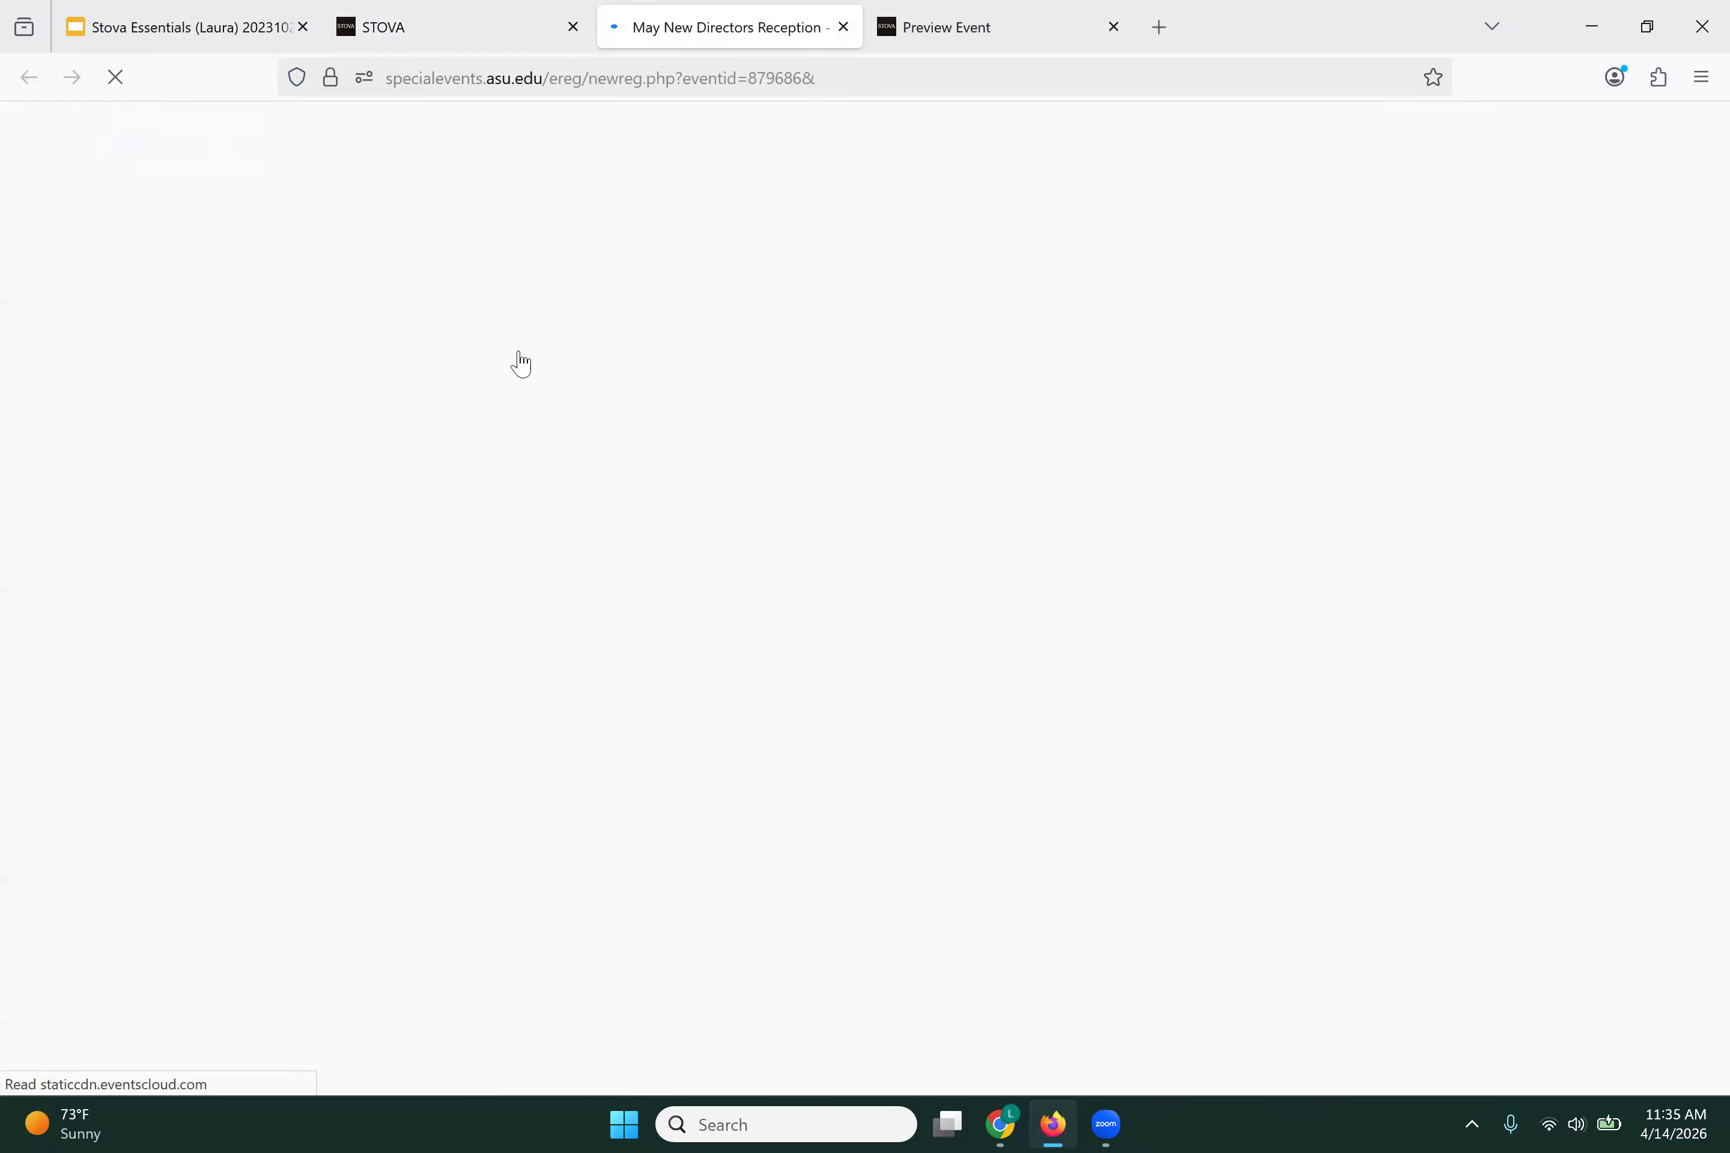
{"action": "scroll", "coordinate": [405, 811], "scroll_direction": "down", "scroll_amount": 1}
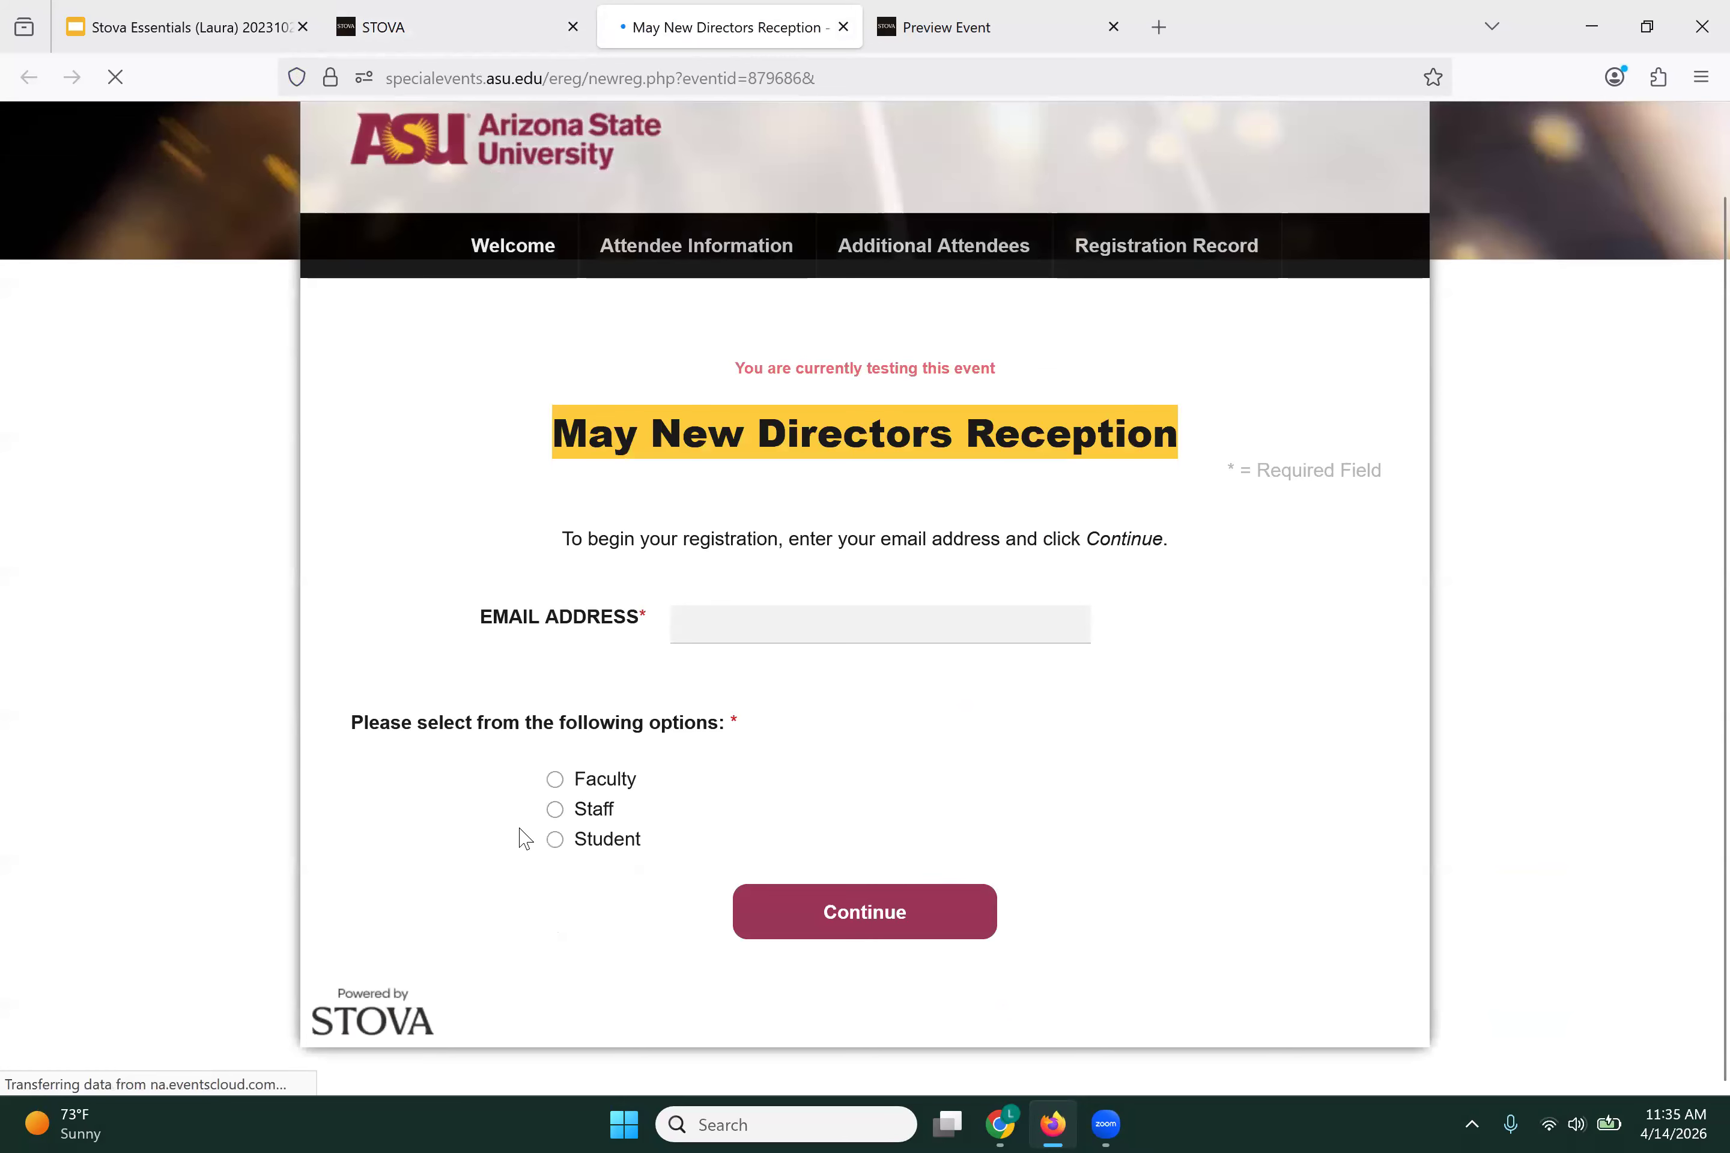
{"action": "left_click", "coordinate": [554, 779]}
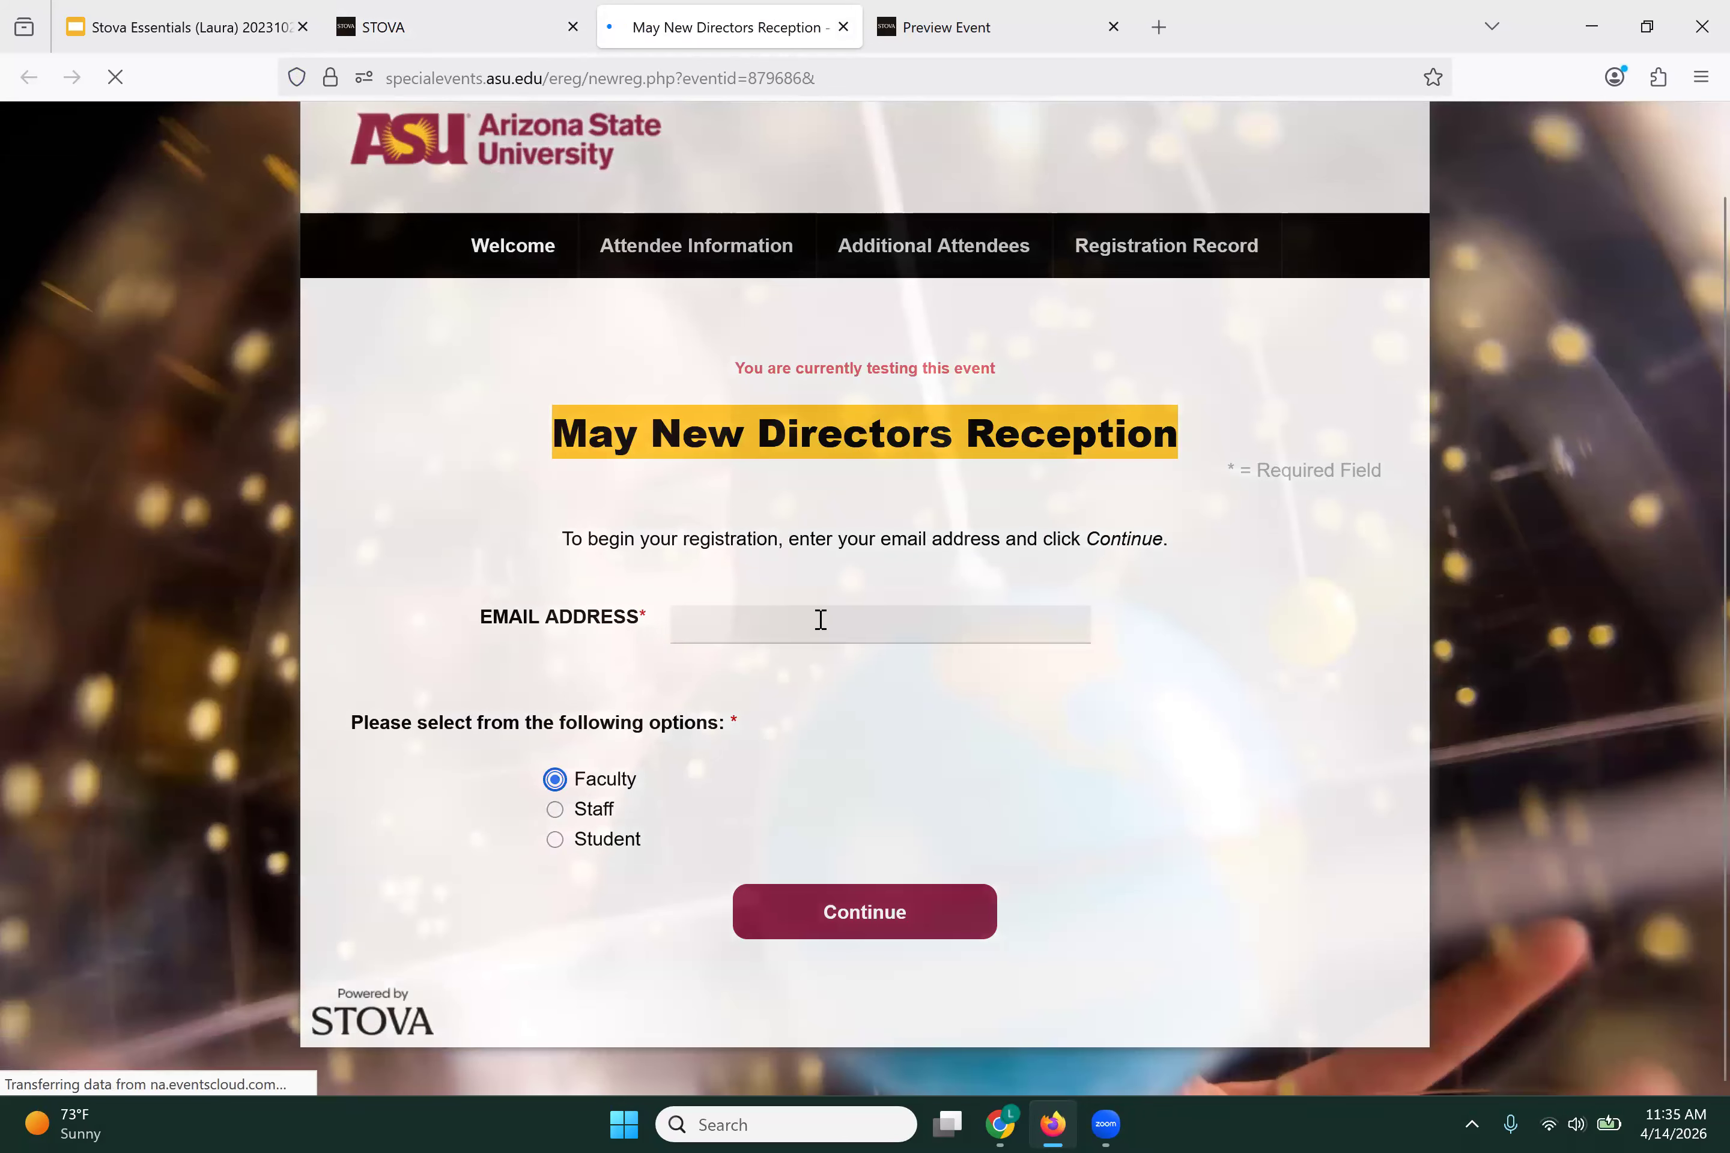
{"action": "left_click", "coordinate": [820, 636]}
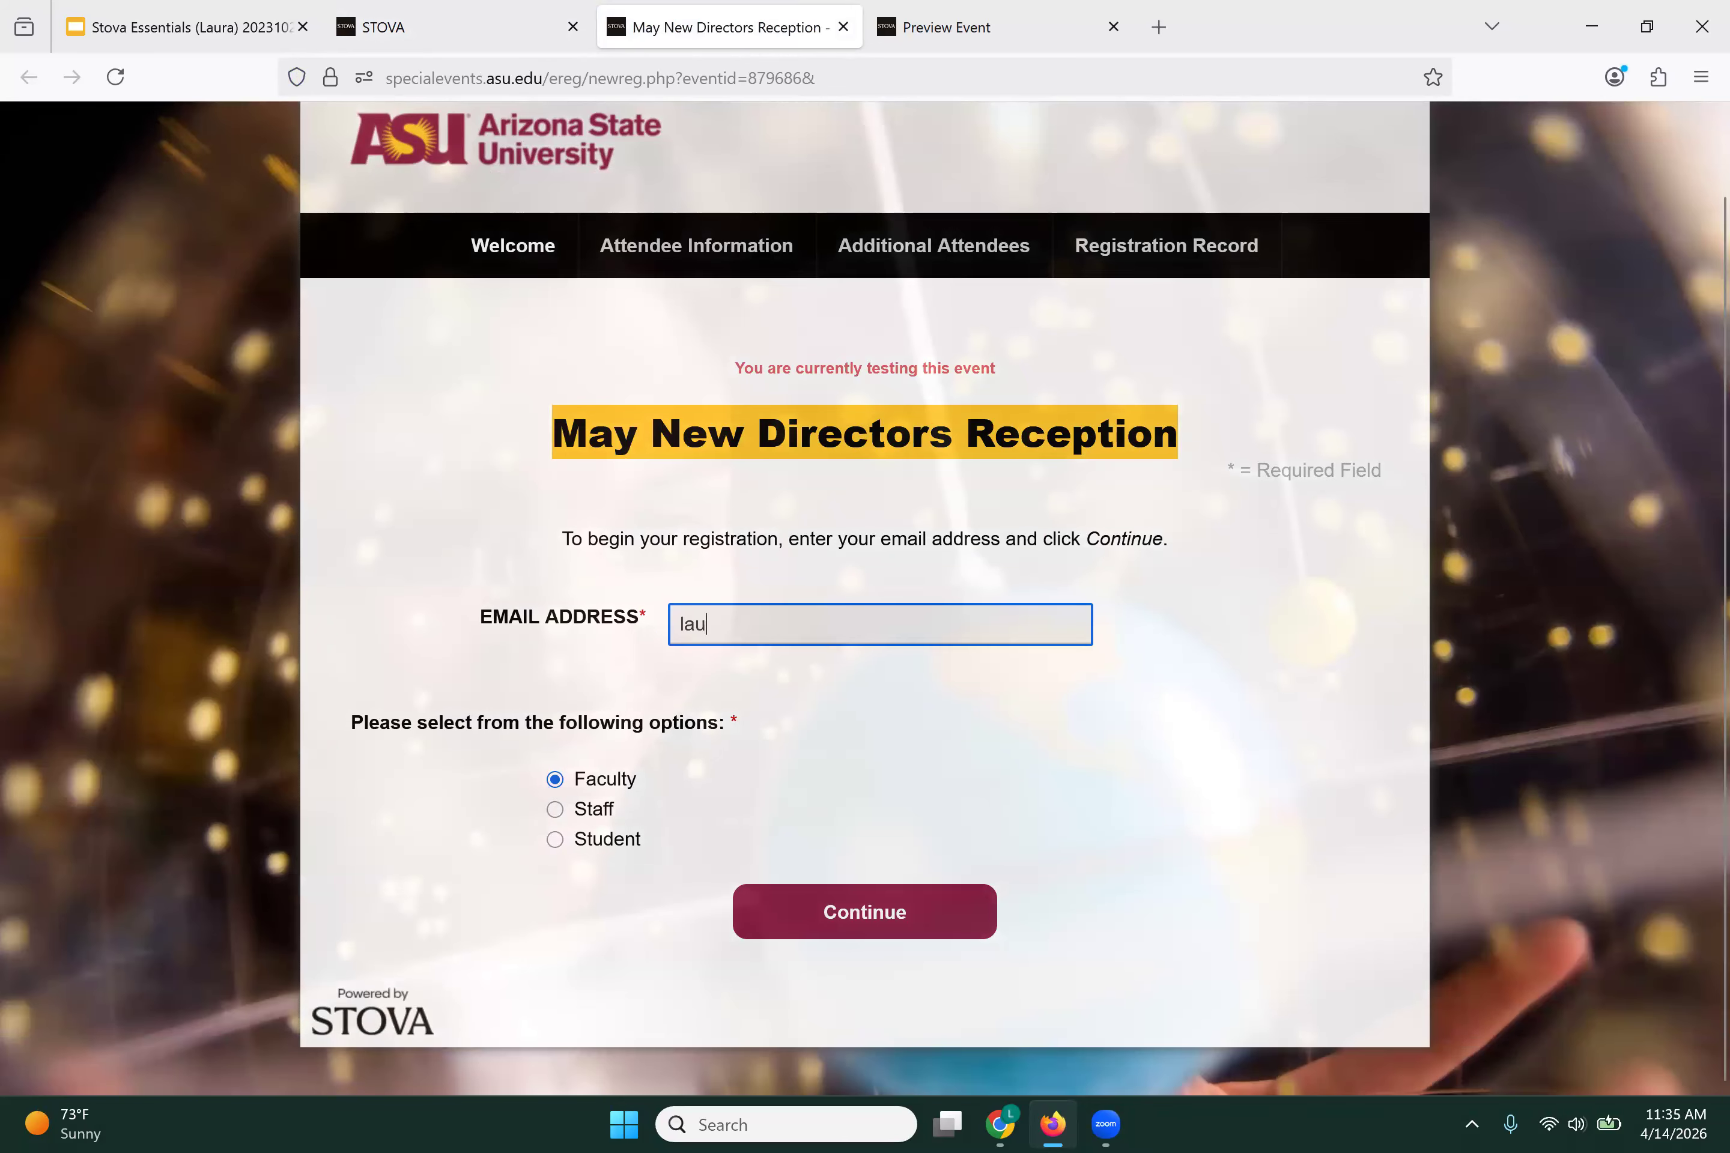
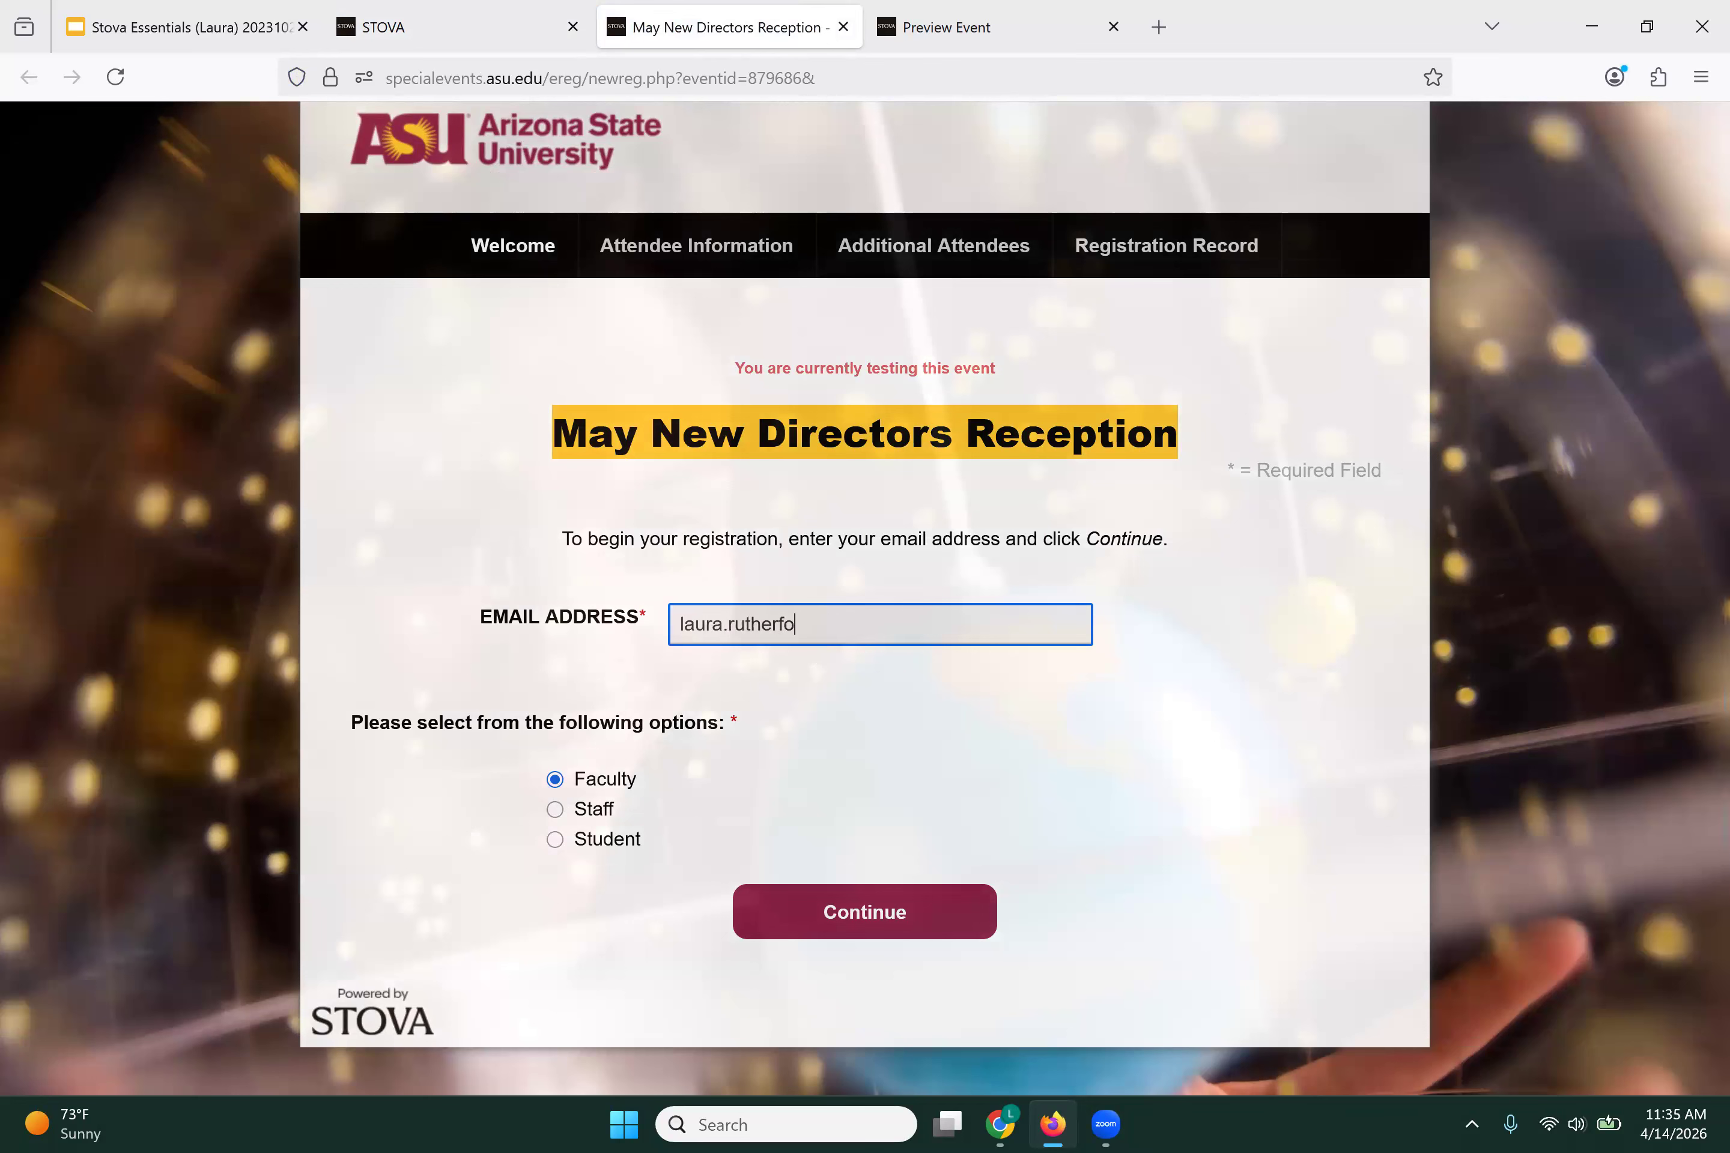
{"action": "left_click", "coordinate": [862, 910]}
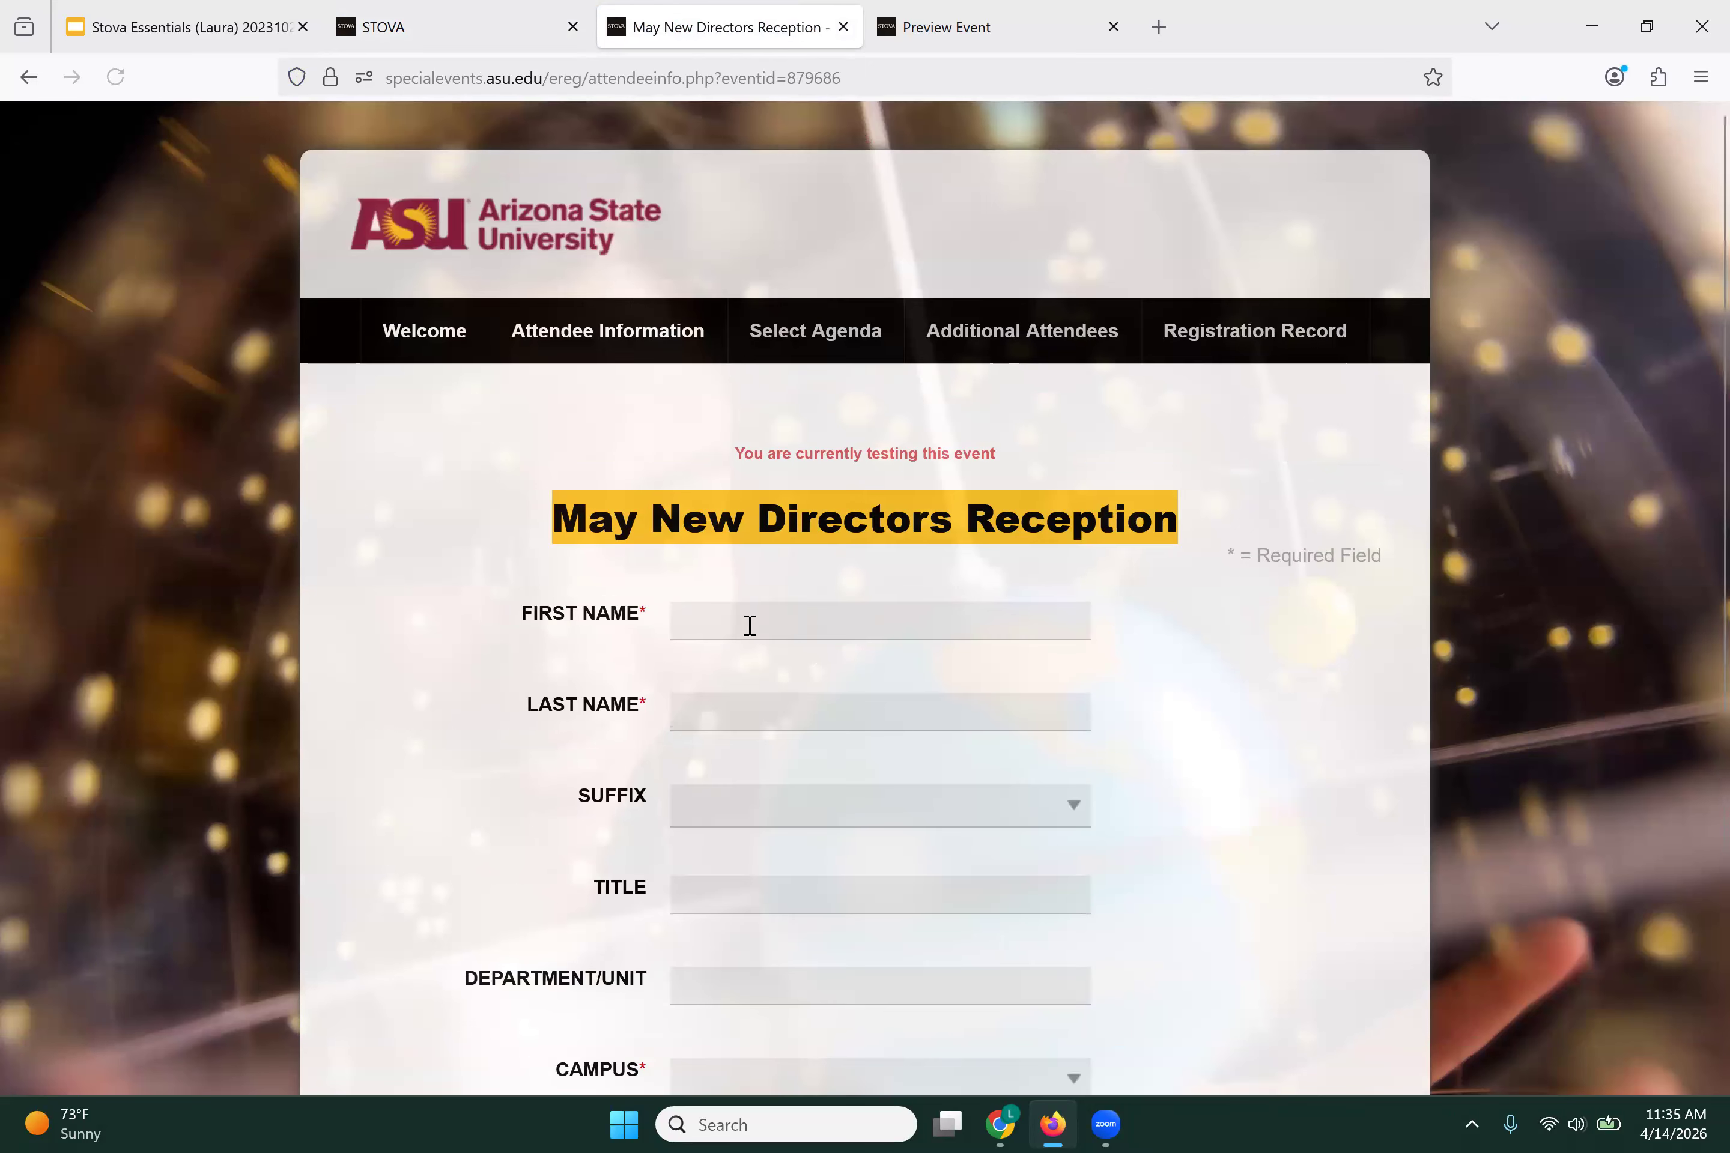
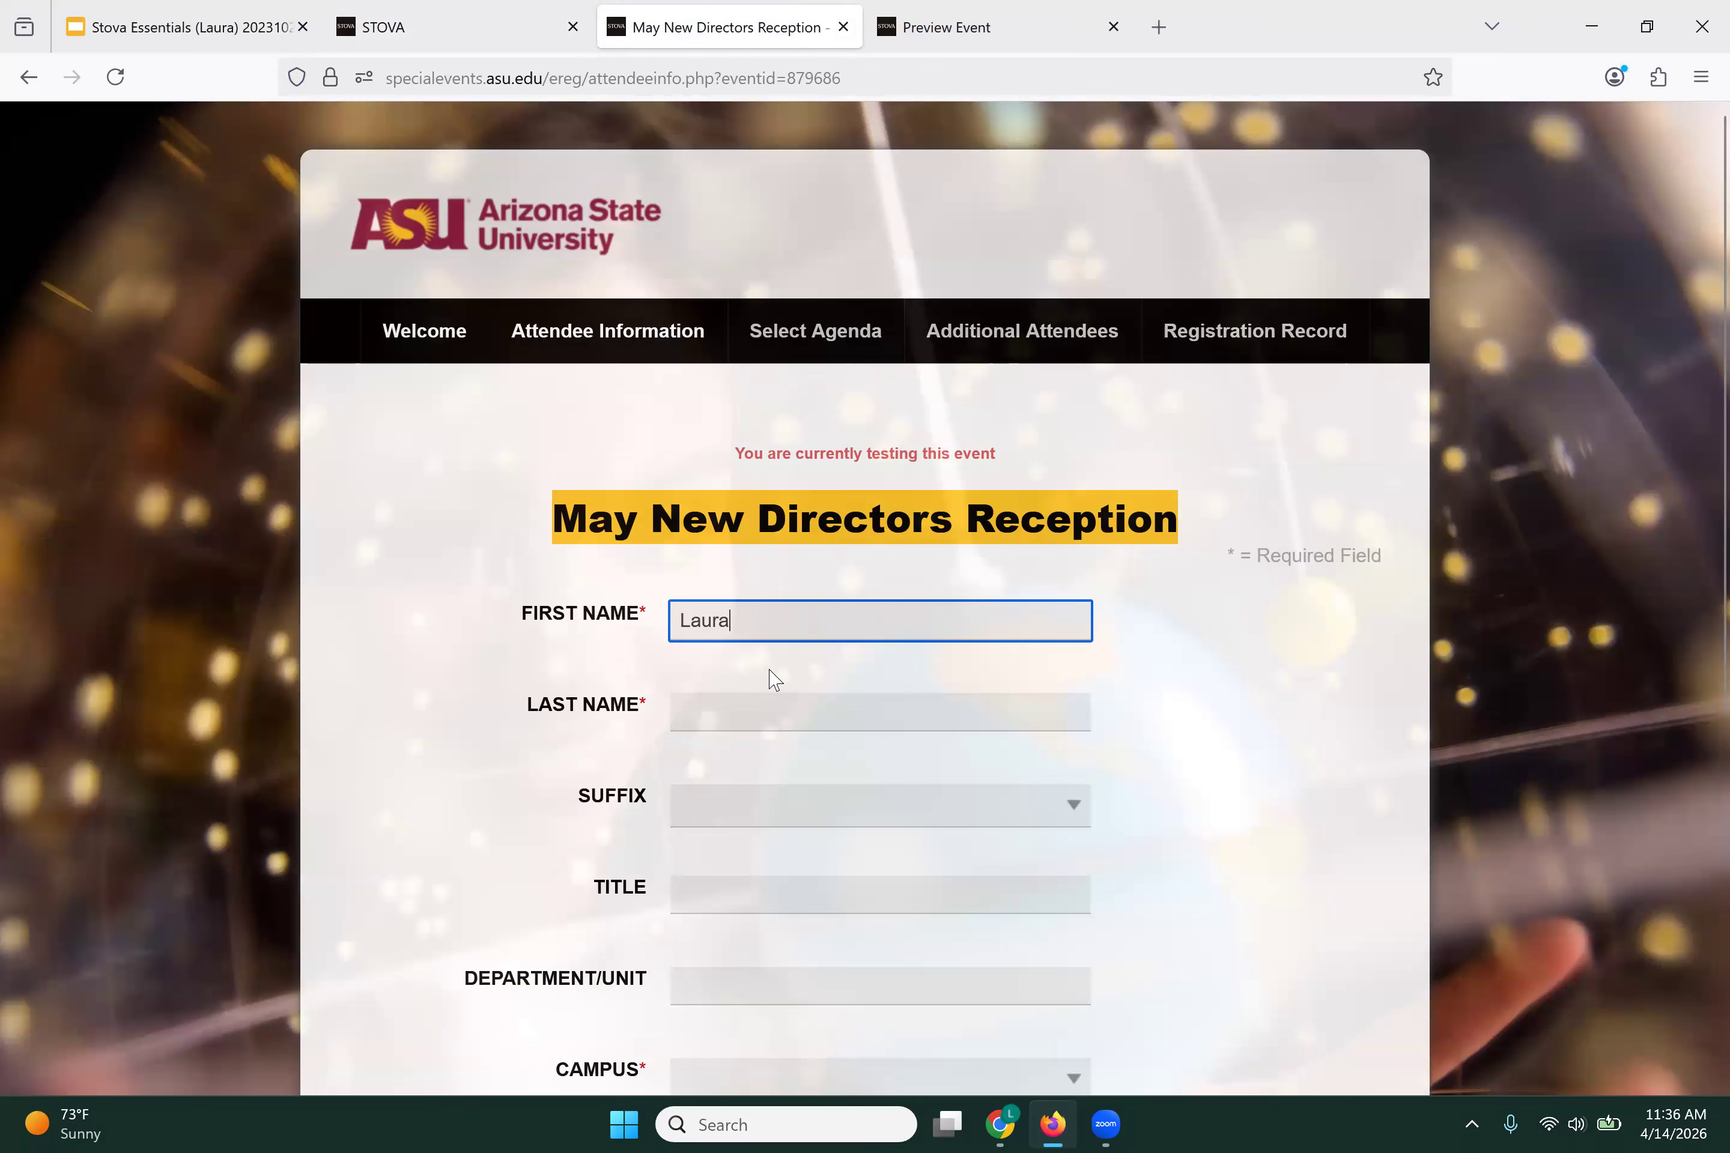
{"action": "left_click", "coordinate": [768, 711]}
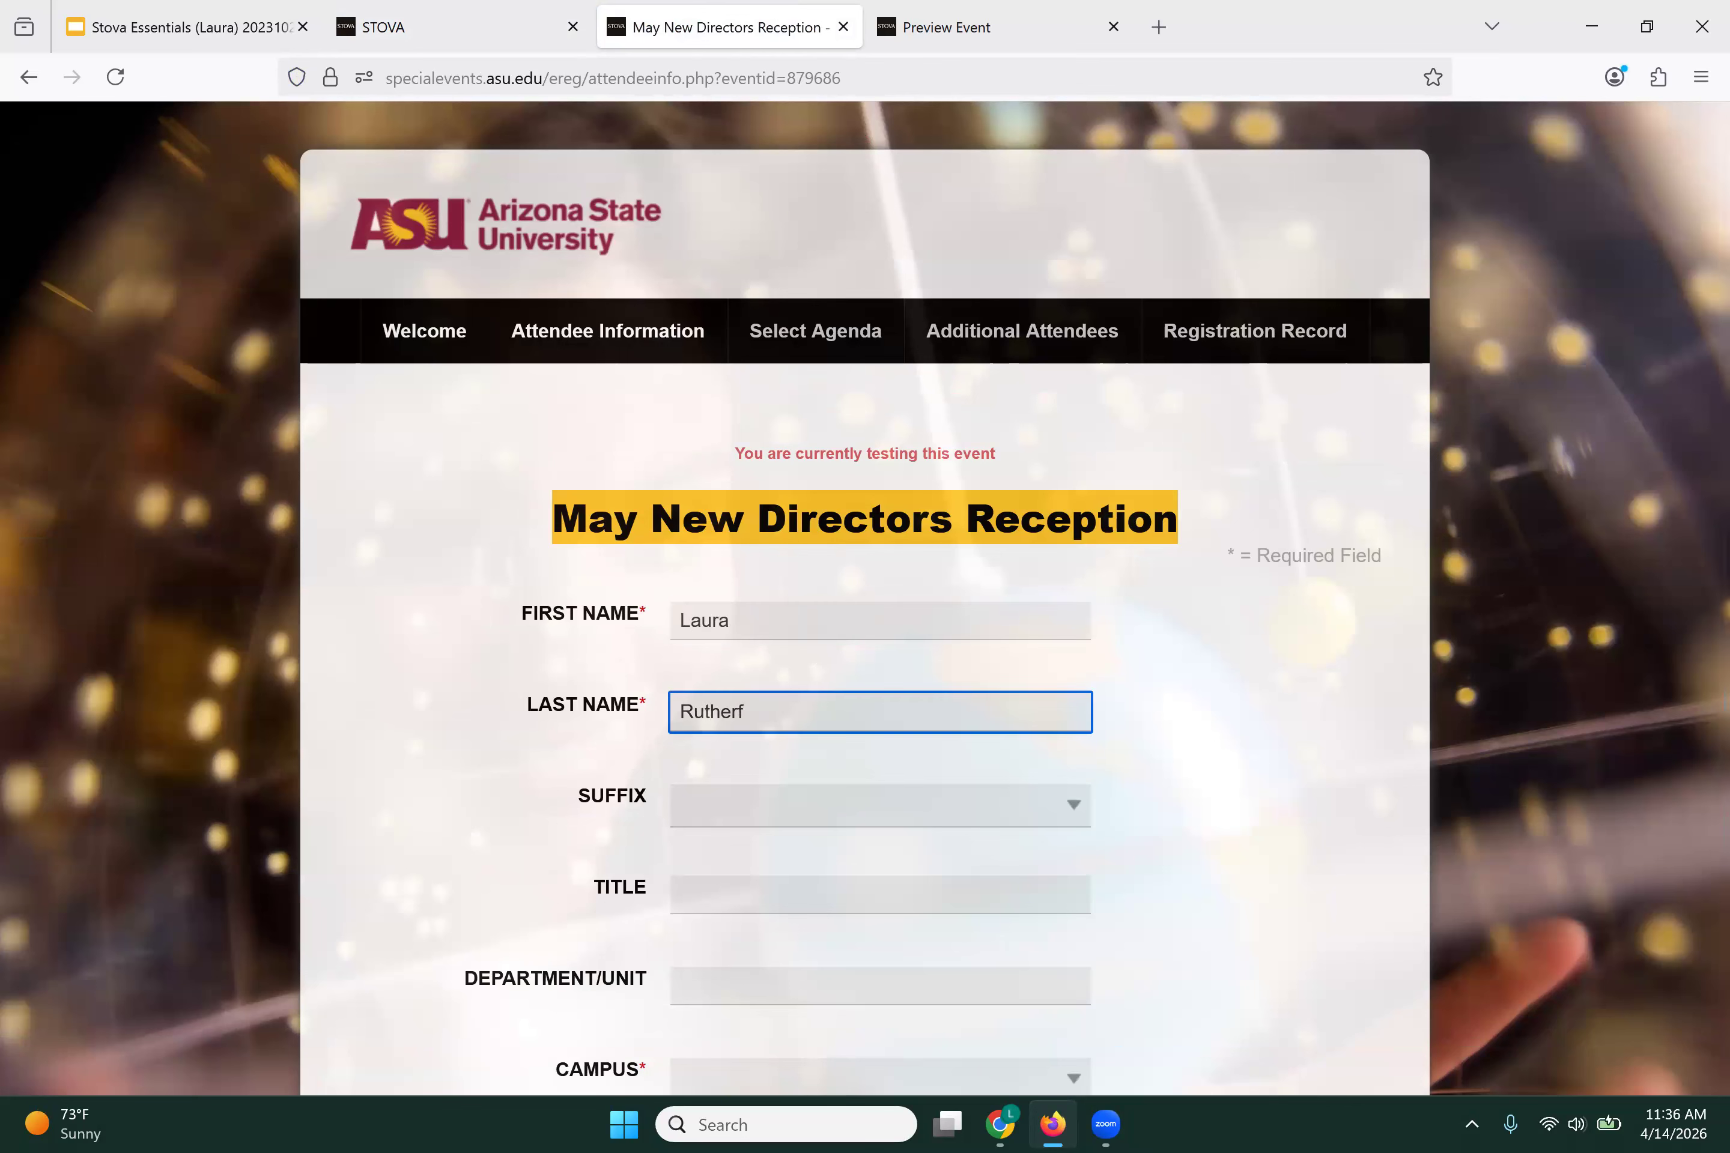
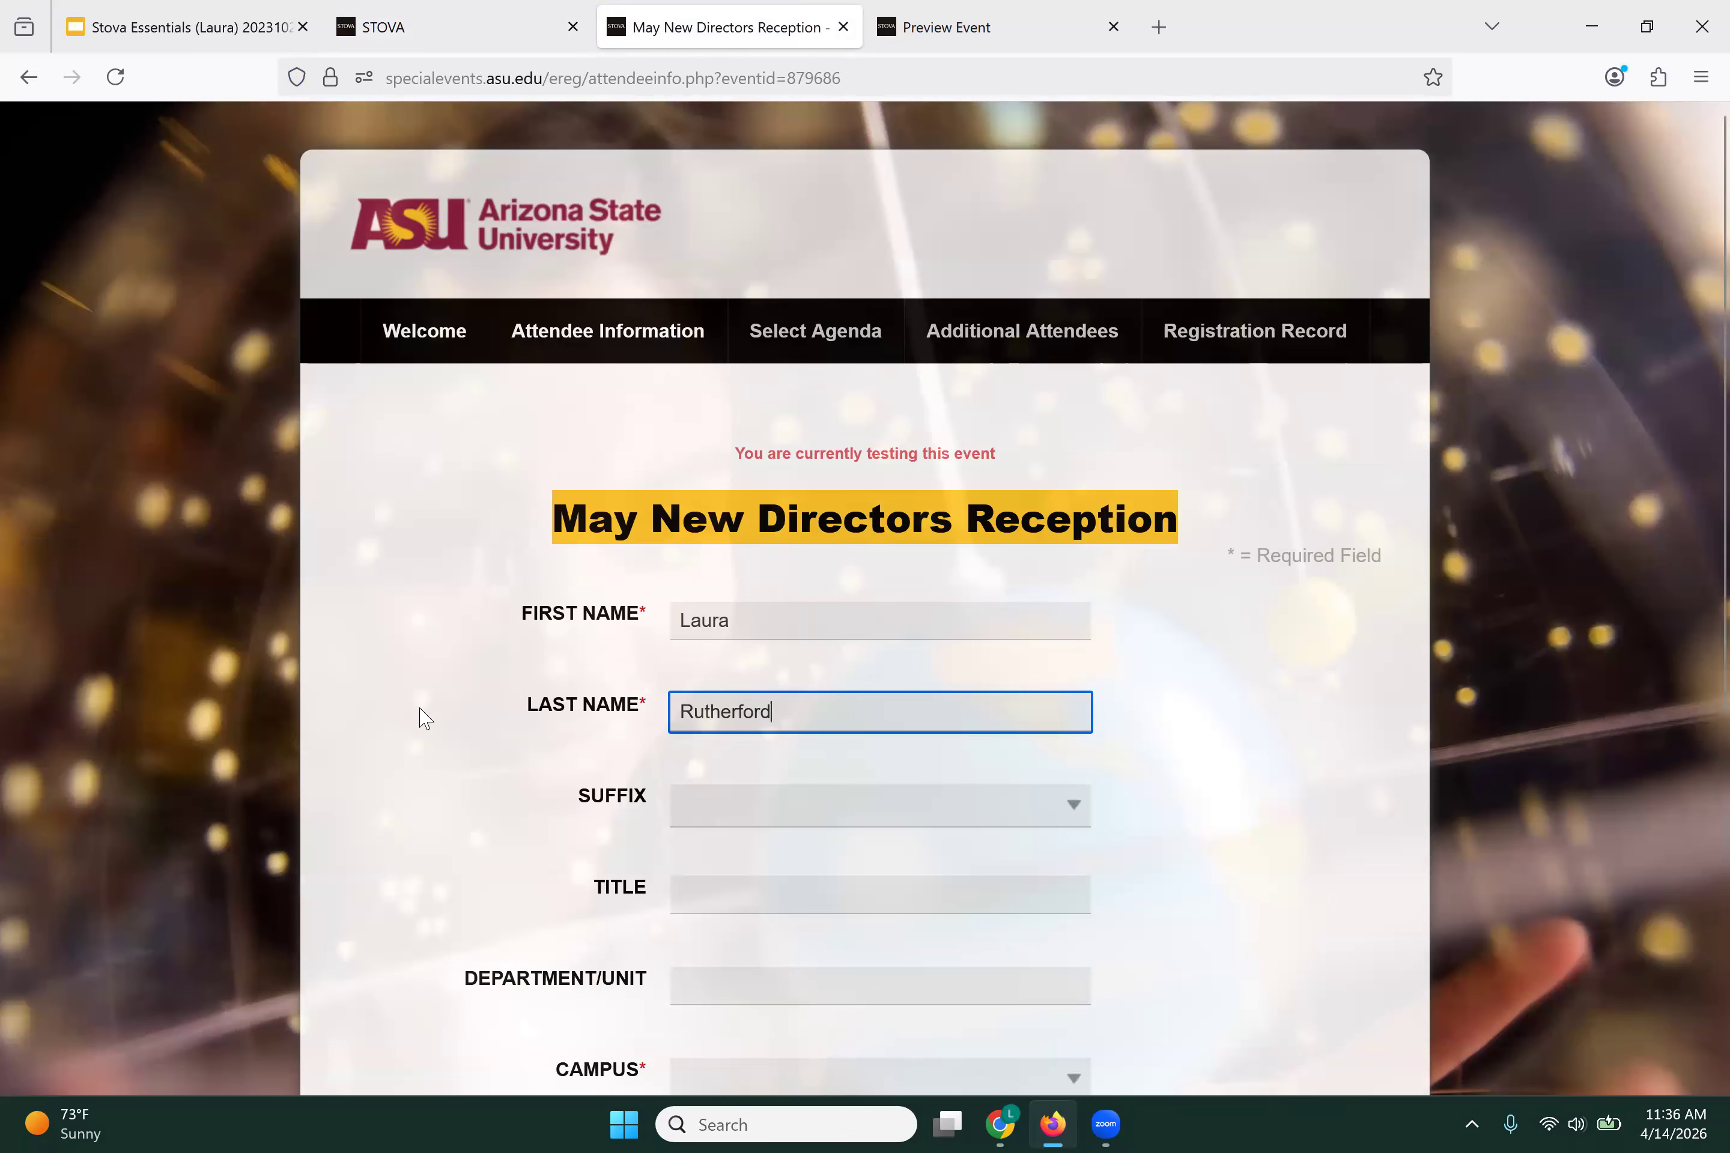
Step: Choose Tempe as campus, tick N/A for dietary needs, and enter 'Test' as the comment
{"action": "scroll", "coordinate": [674, 599], "scroll_direction": "down", "scroll_amount": 3}
{"action": "scroll", "coordinate": [674, 599], "scroll_direction": "down", "scroll_amount": 2}
{"action": "scroll", "coordinate": [711, 552], "scroll_direction": "down", "scroll_amount": 3}
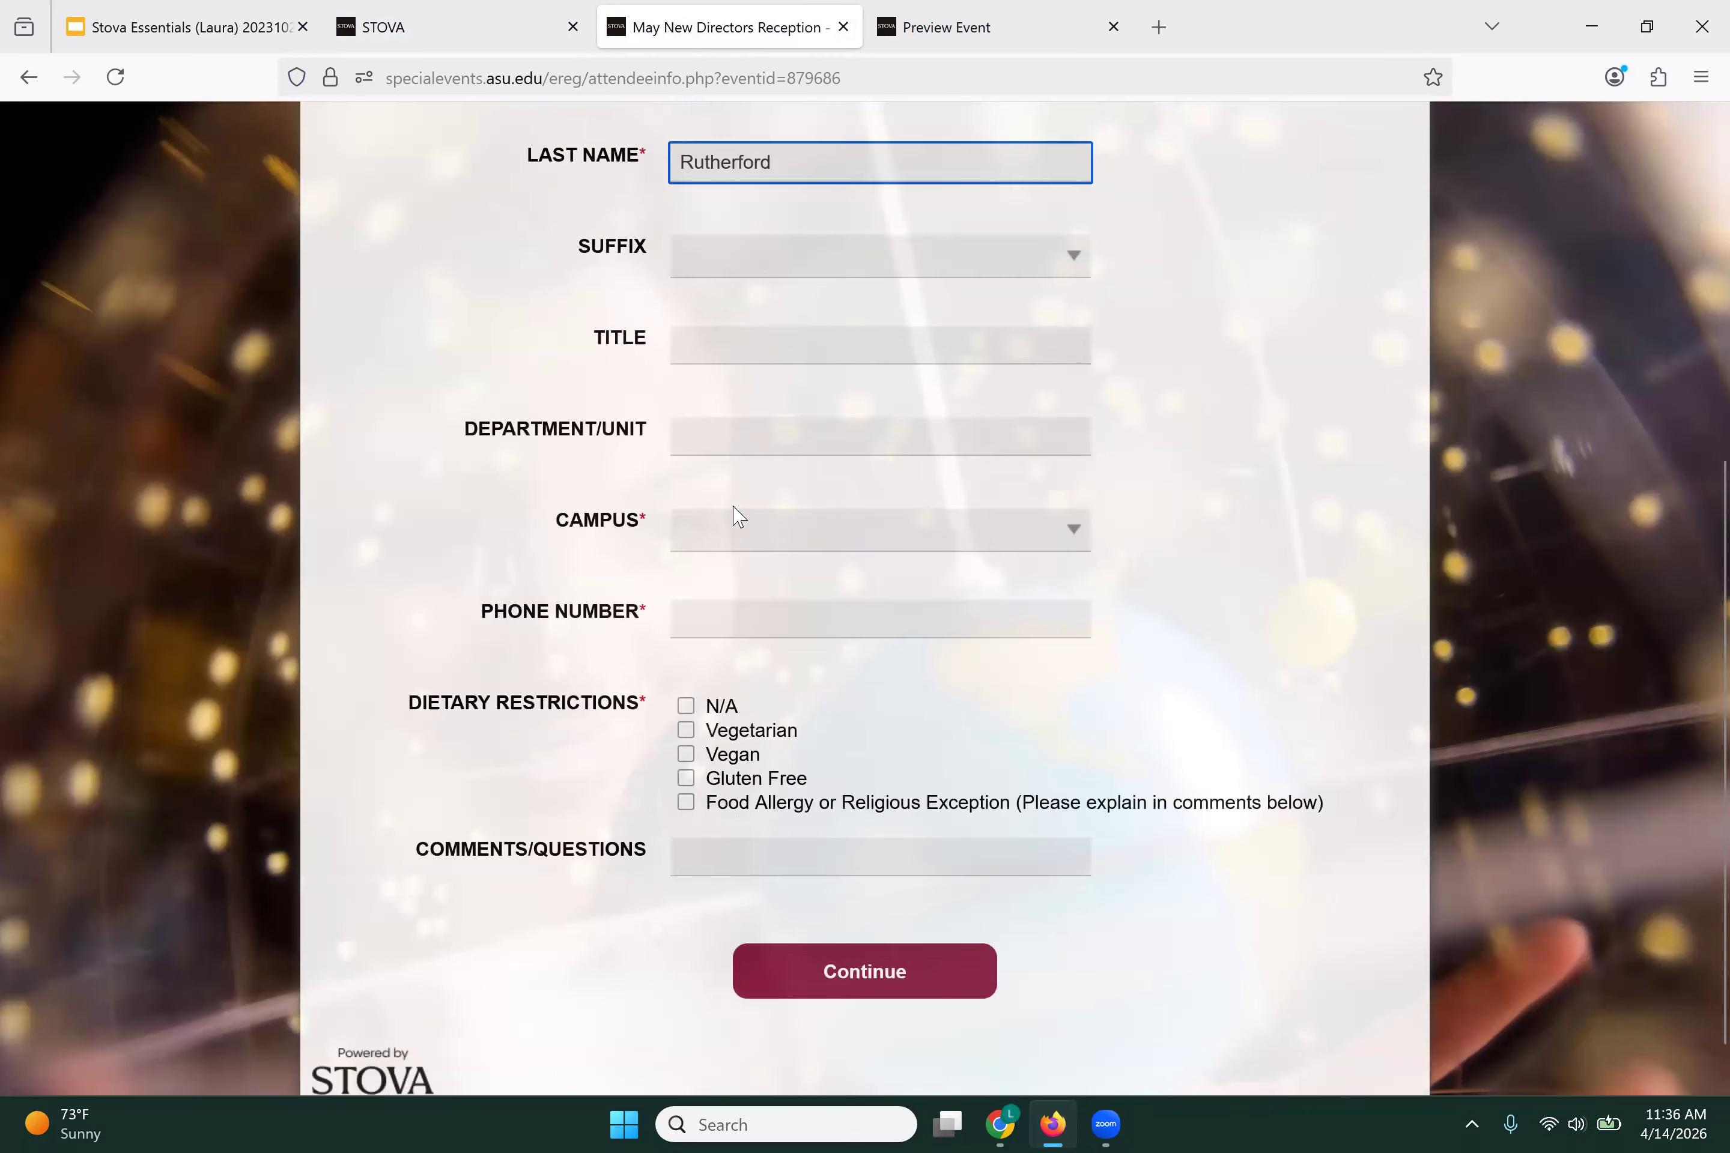
{"action": "left_click", "coordinate": [756, 484]}
{"action": "left_click", "coordinate": [719, 629]}
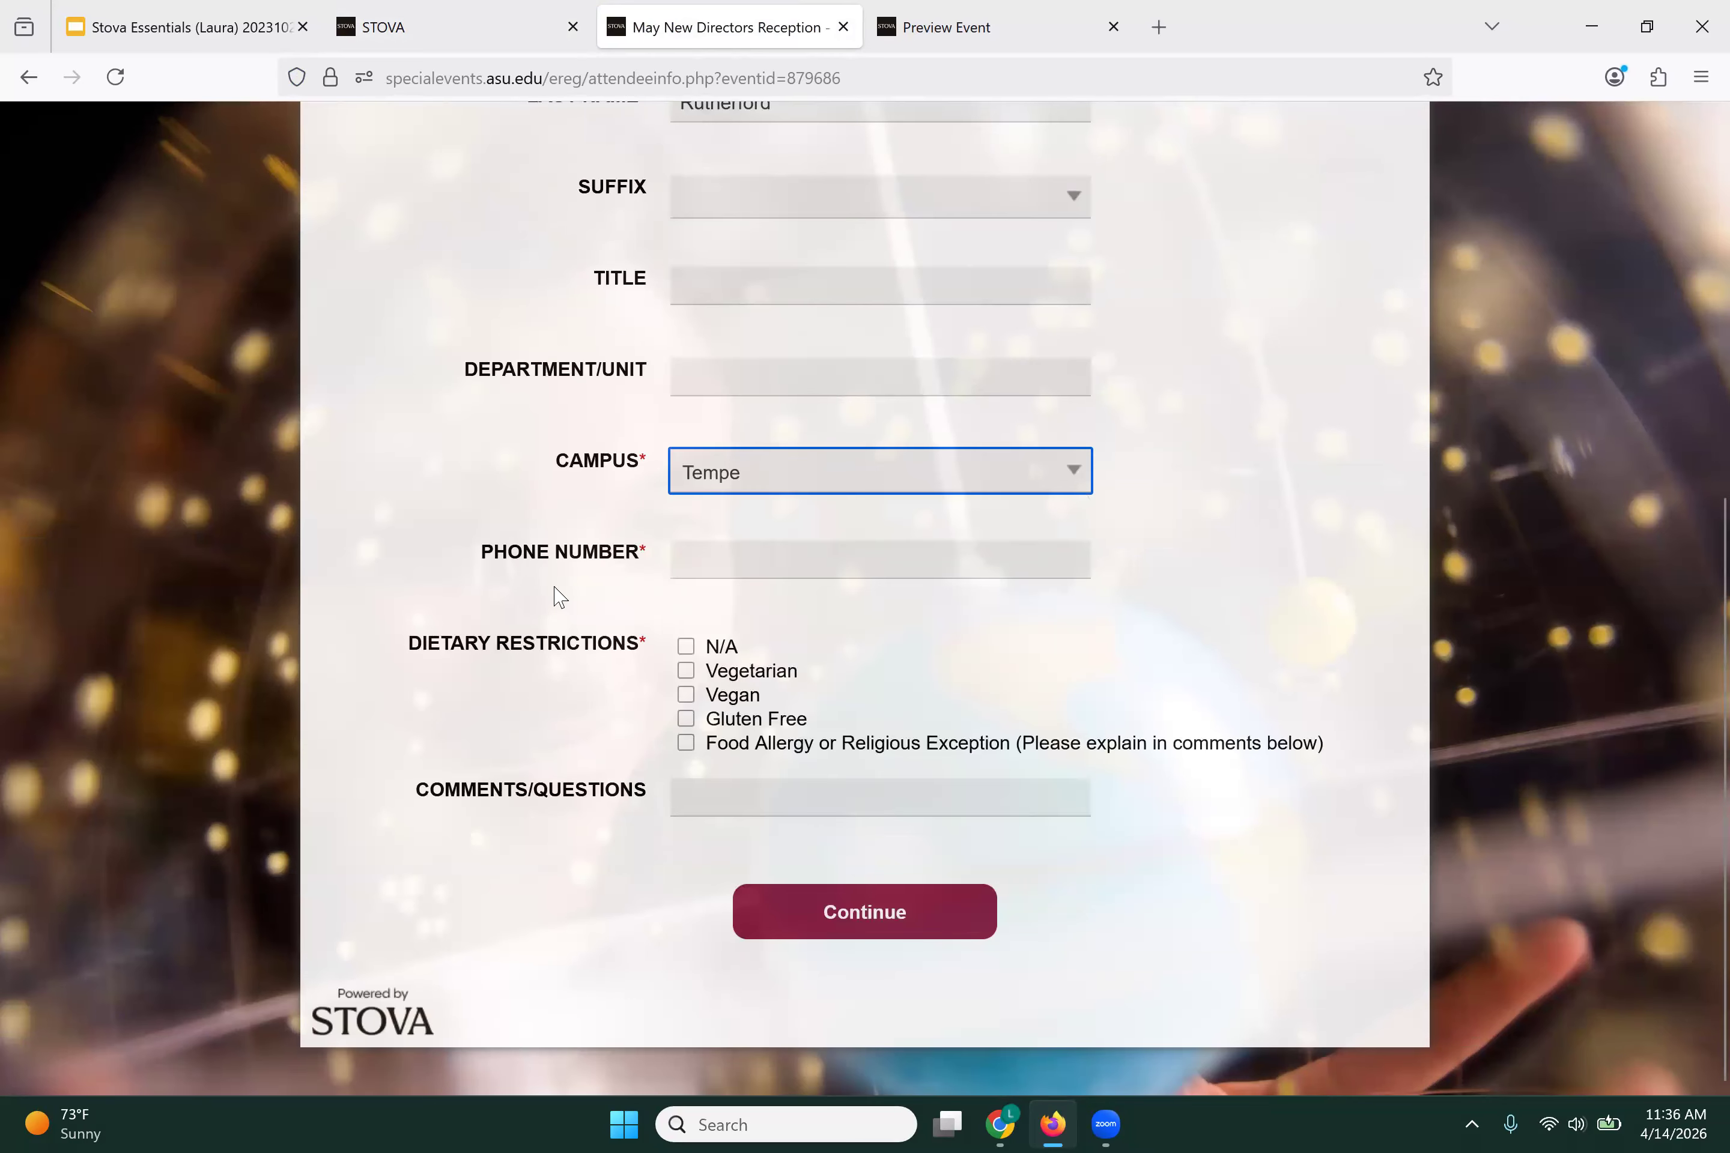
{"action": "left_click", "coordinate": [686, 647]}
{"action": "left_click", "coordinate": [684, 794]}
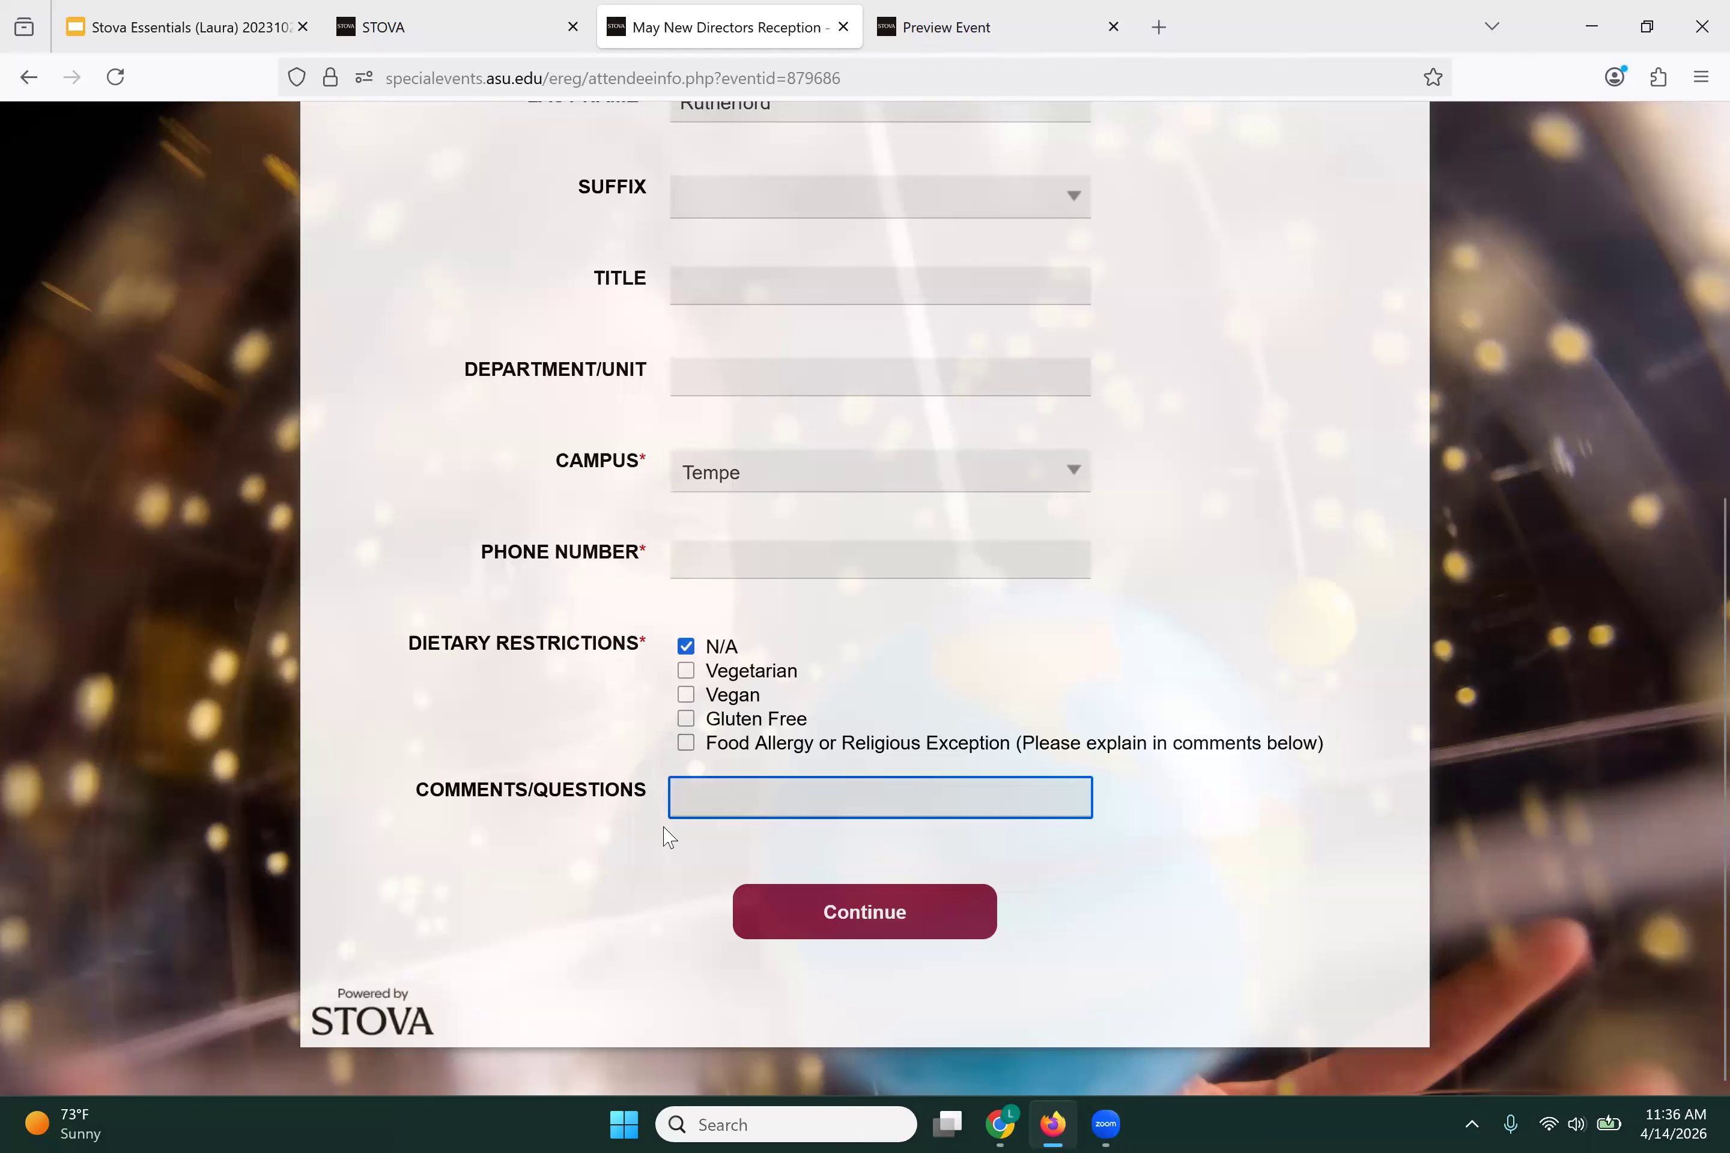
{"action": "type", "text": "Test"}
{"action": "left_click", "coordinate": [866, 936]}
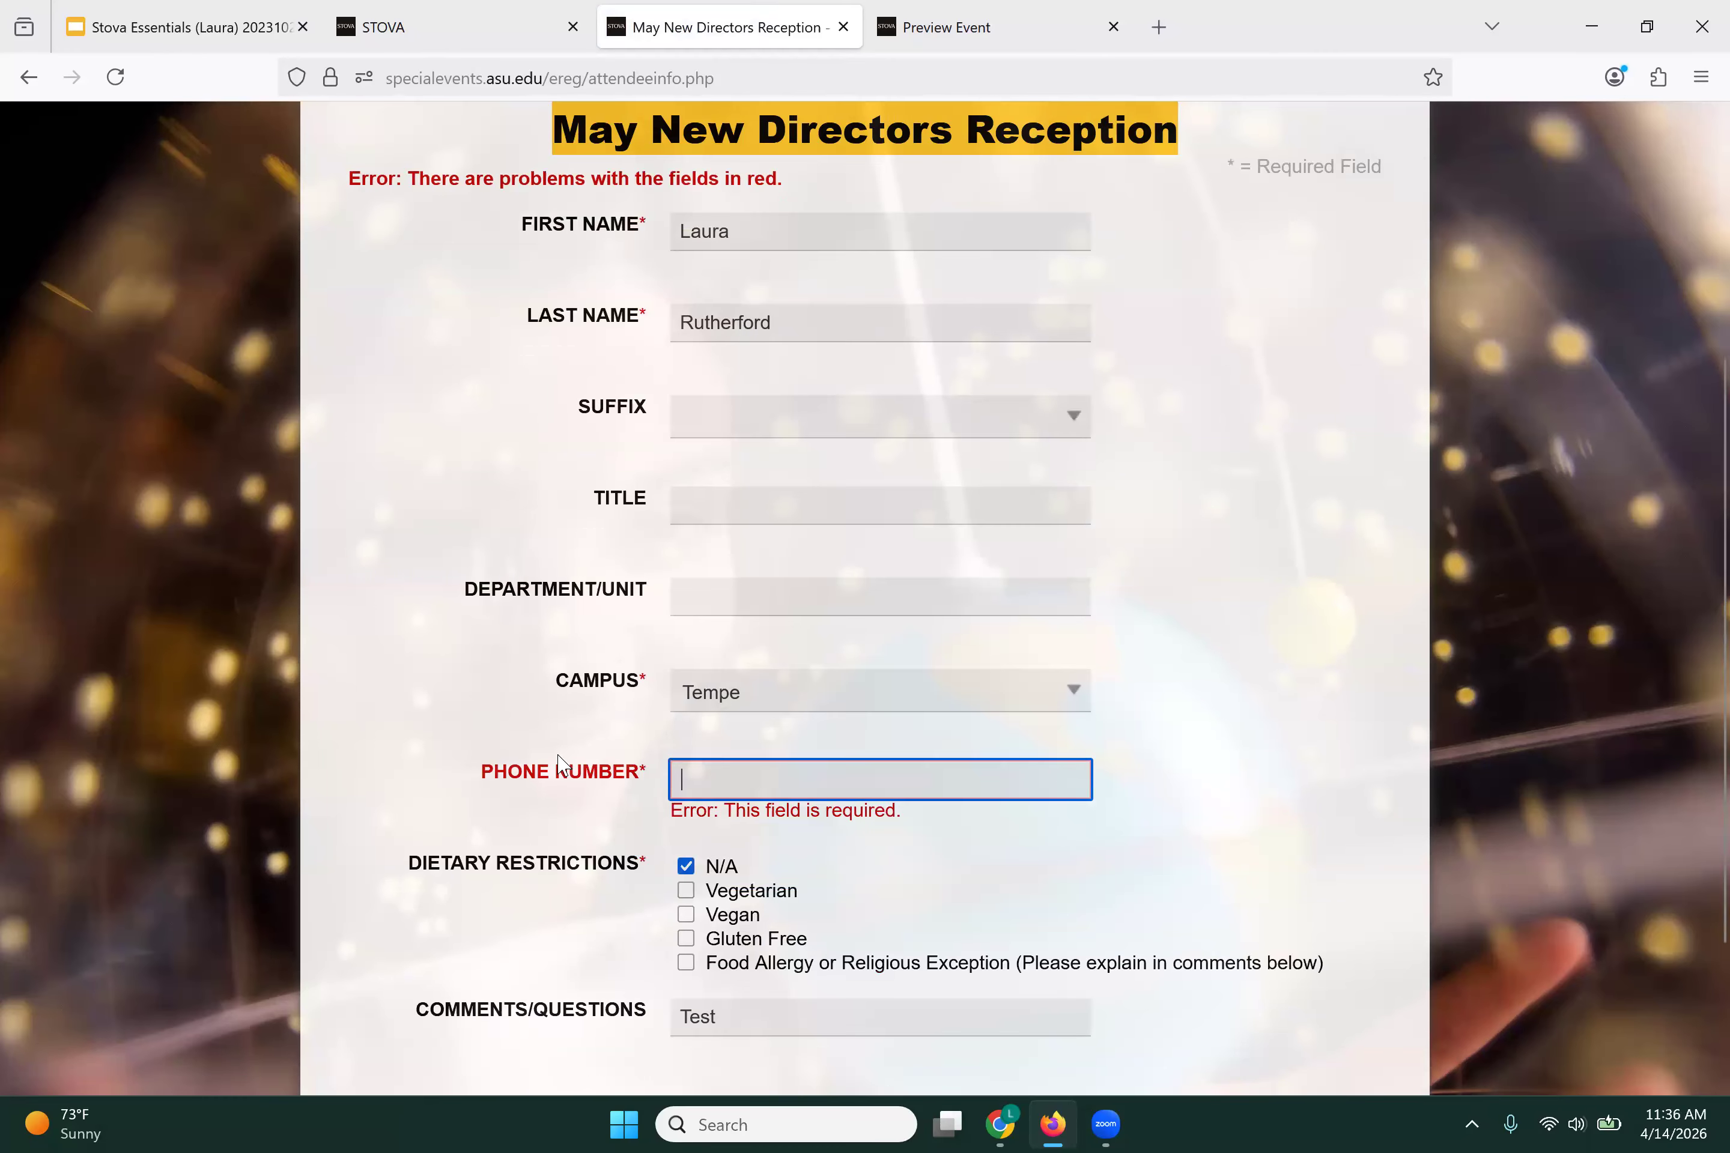
Step: Fill in the required phone number and continue to the Select Agenda step
{"action": "scroll", "coordinate": [560, 764], "scroll_direction": "down", "scroll_amount": 1}
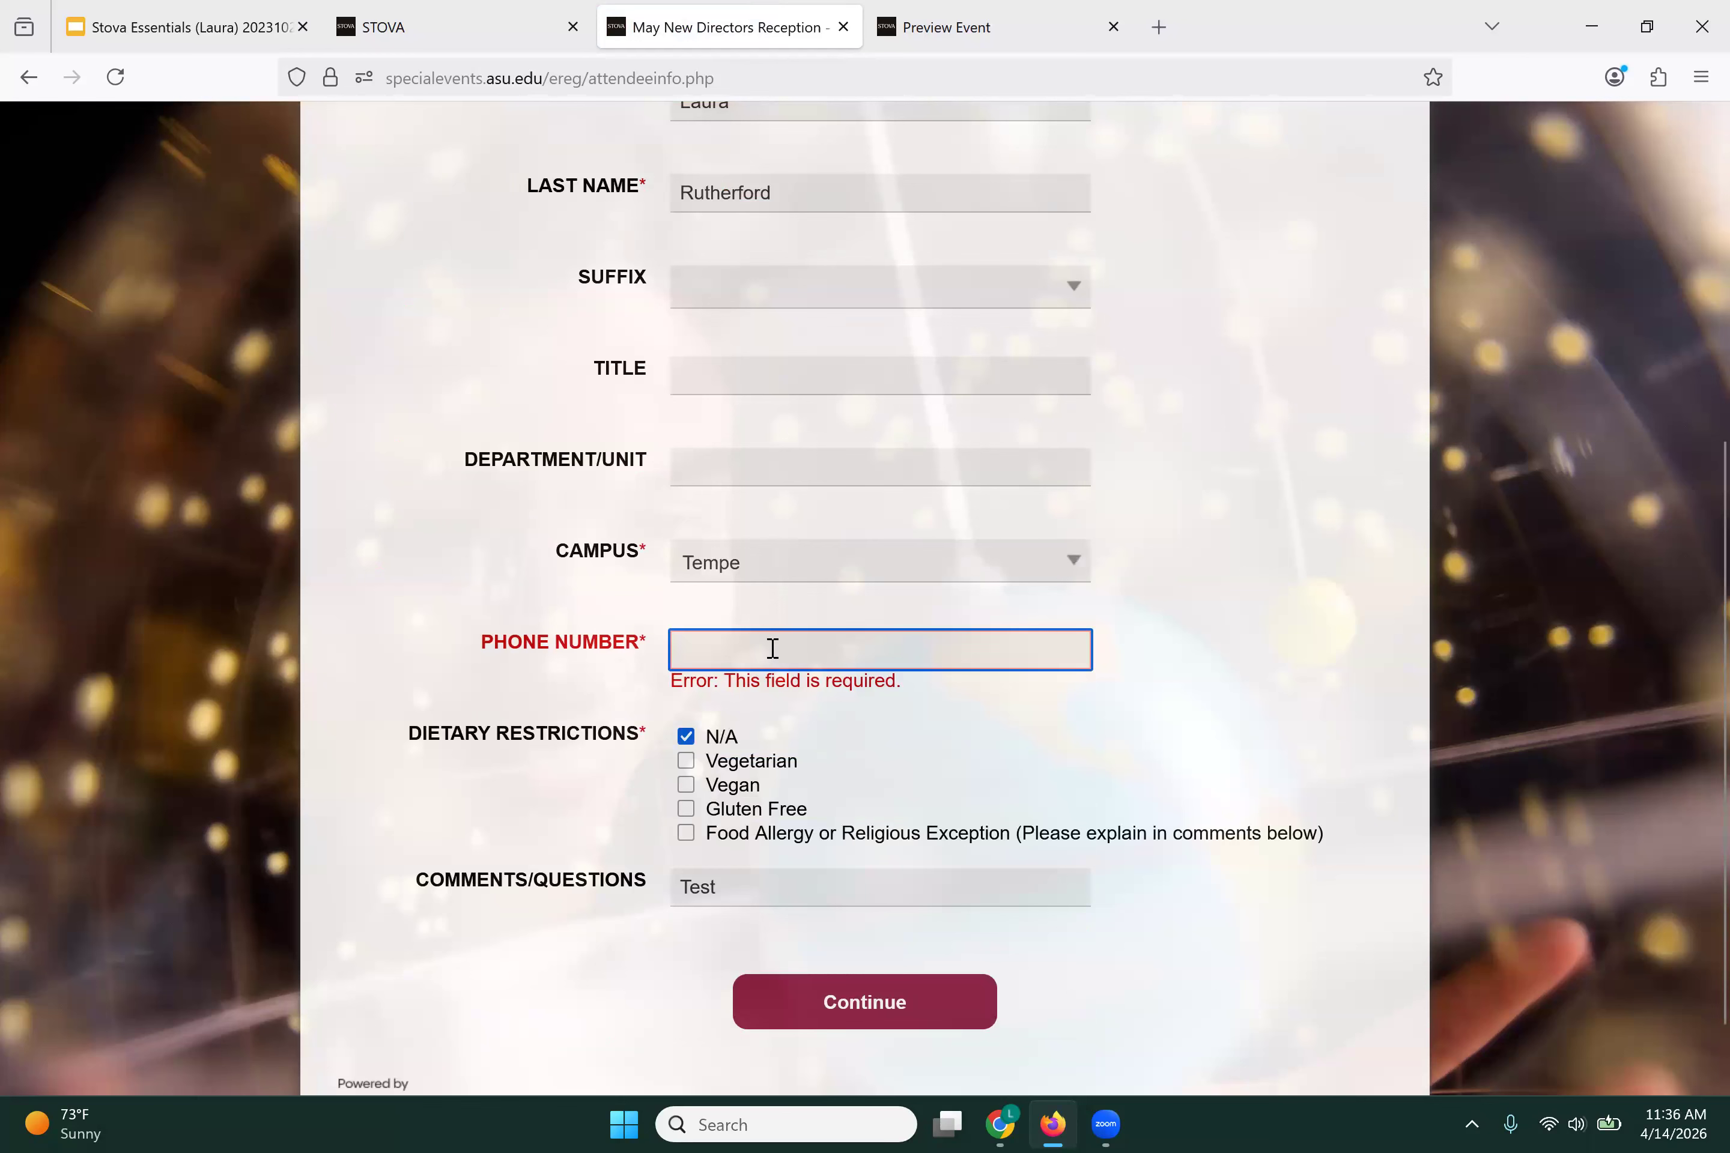
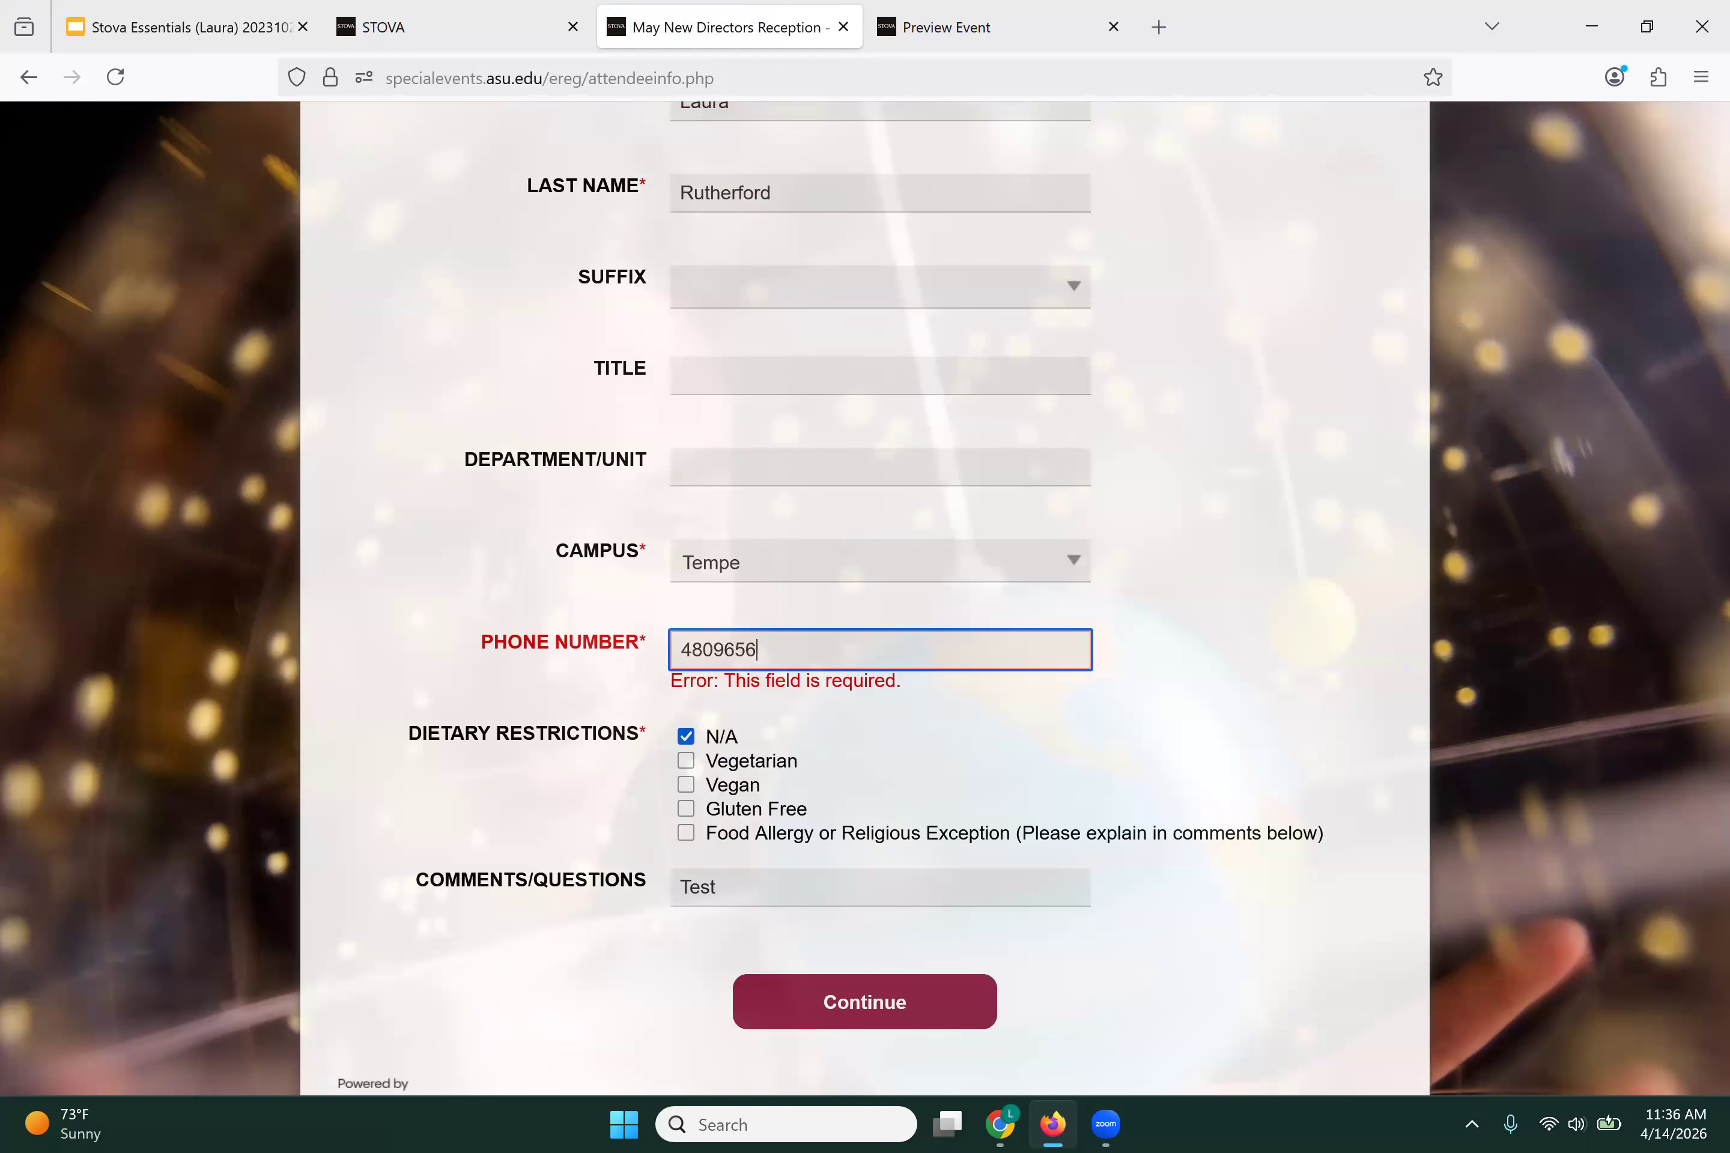
{"action": "scroll", "coordinate": [812, 819], "scroll_direction": "down", "scroll_amount": 1}
{"action": "left_click", "coordinate": [761, 921]}
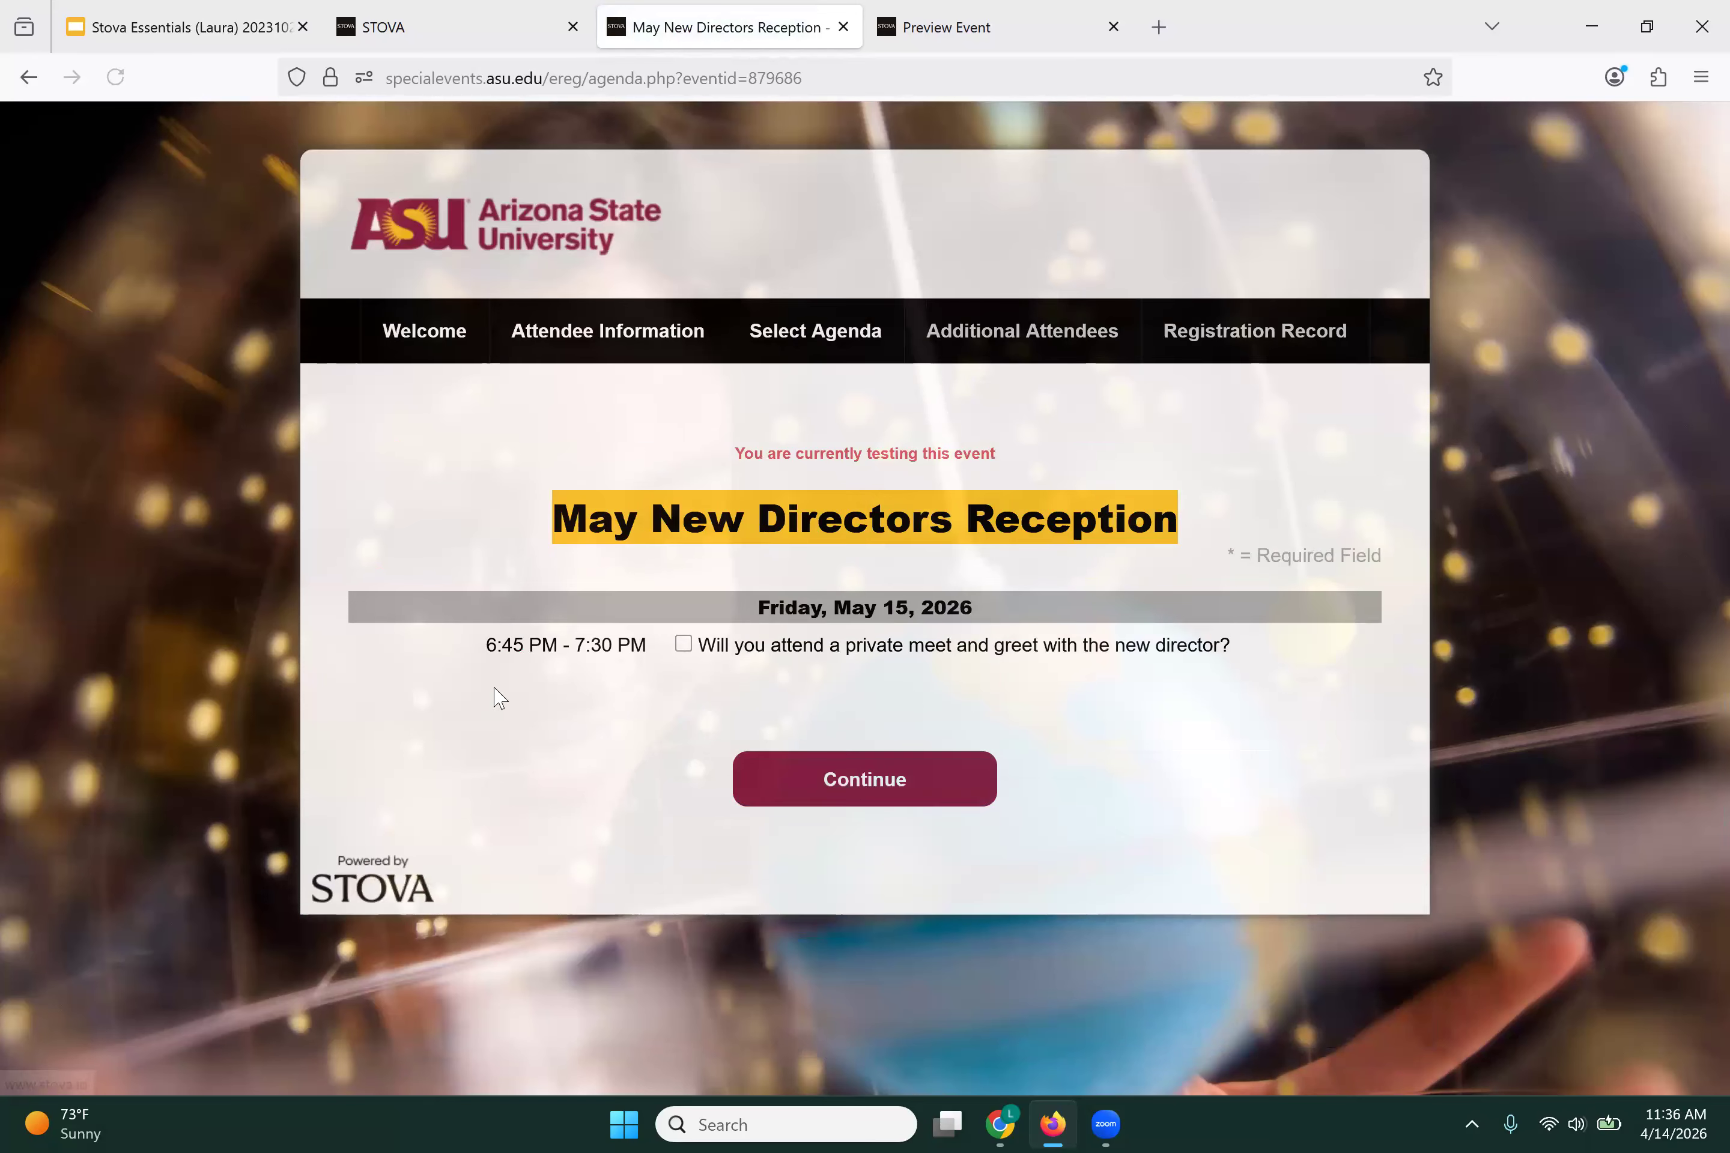
Step: Select the private meet and greet, answer No to additional attendees, and complete the registration
{"action": "left_click", "coordinate": [683, 643]}
{"action": "left_click", "coordinate": [827, 804]}
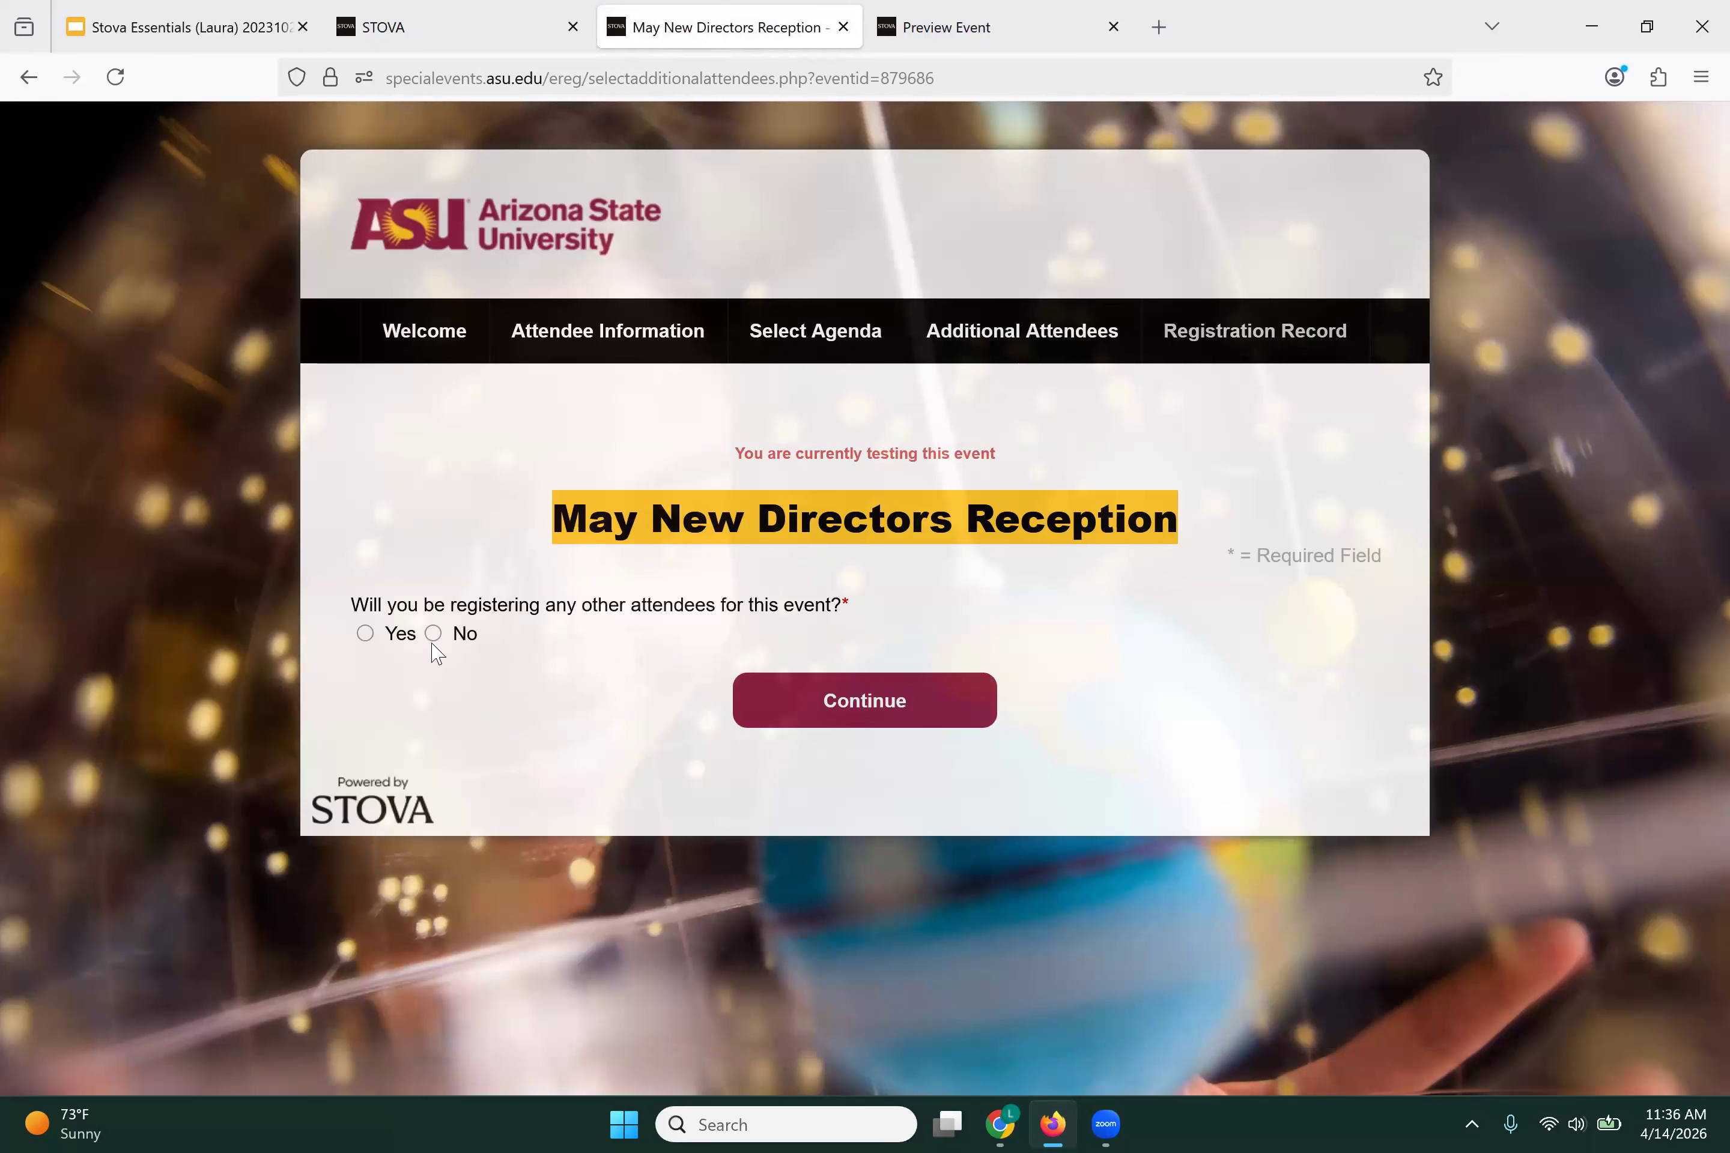
{"action": "left_click", "coordinate": [432, 633]}
{"action": "left_click", "coordinate": [882, 706]}
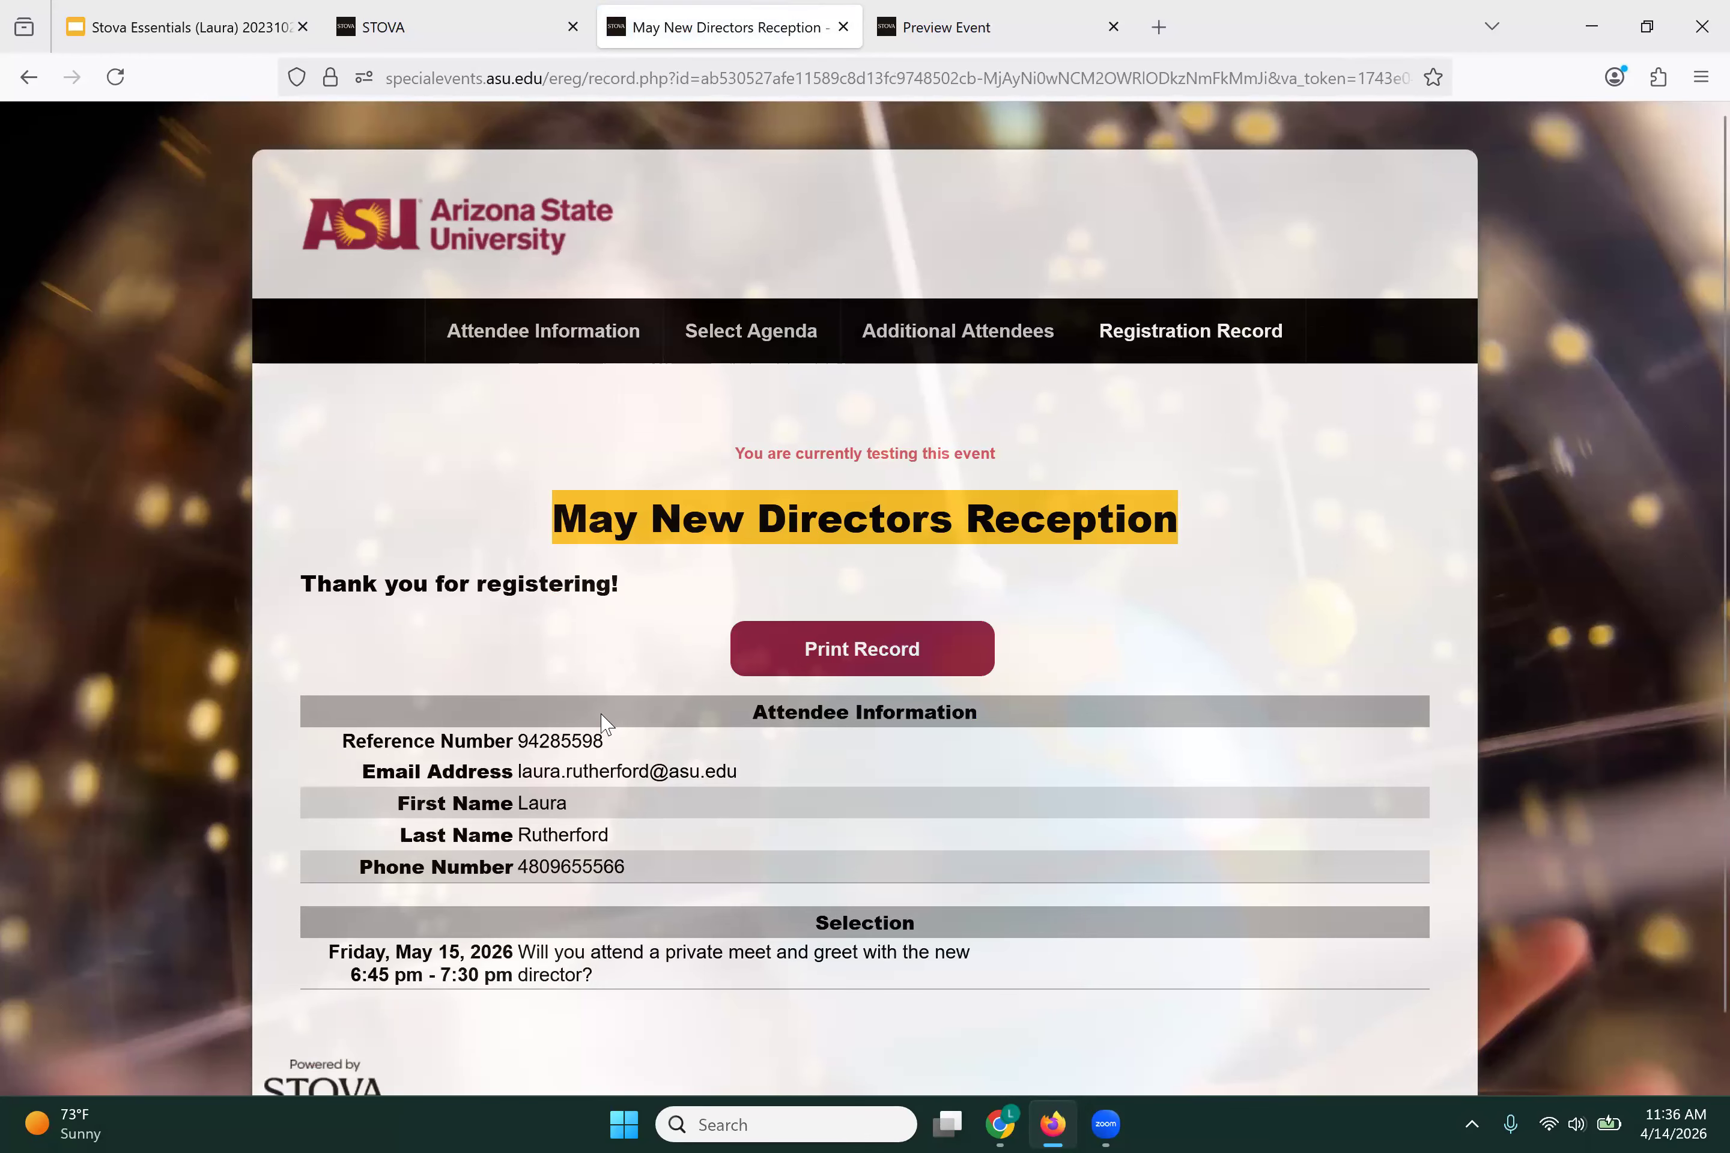
{"action": "scroll", "coordinate": [601, 733], "scroll_direction": "down", "scroll_amount": 1}
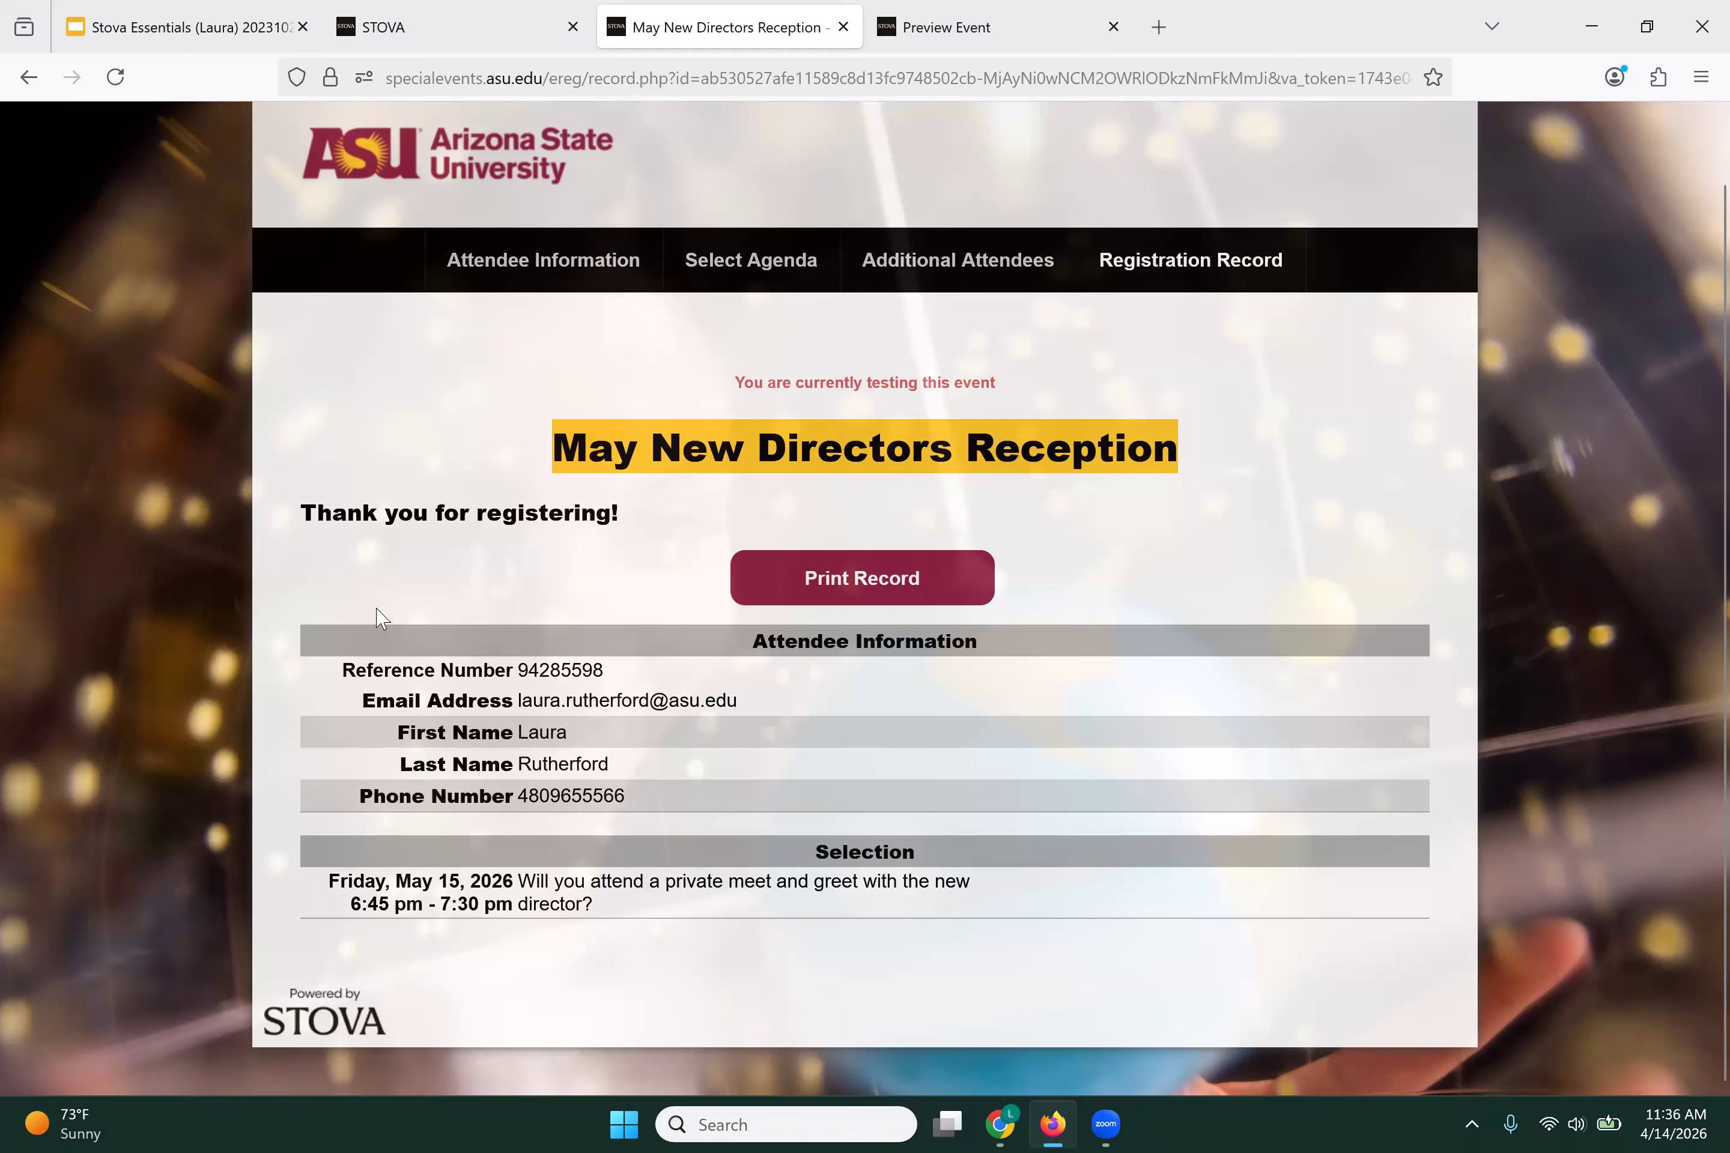
{"action": "left_click", "coordinate": [436, 27]}
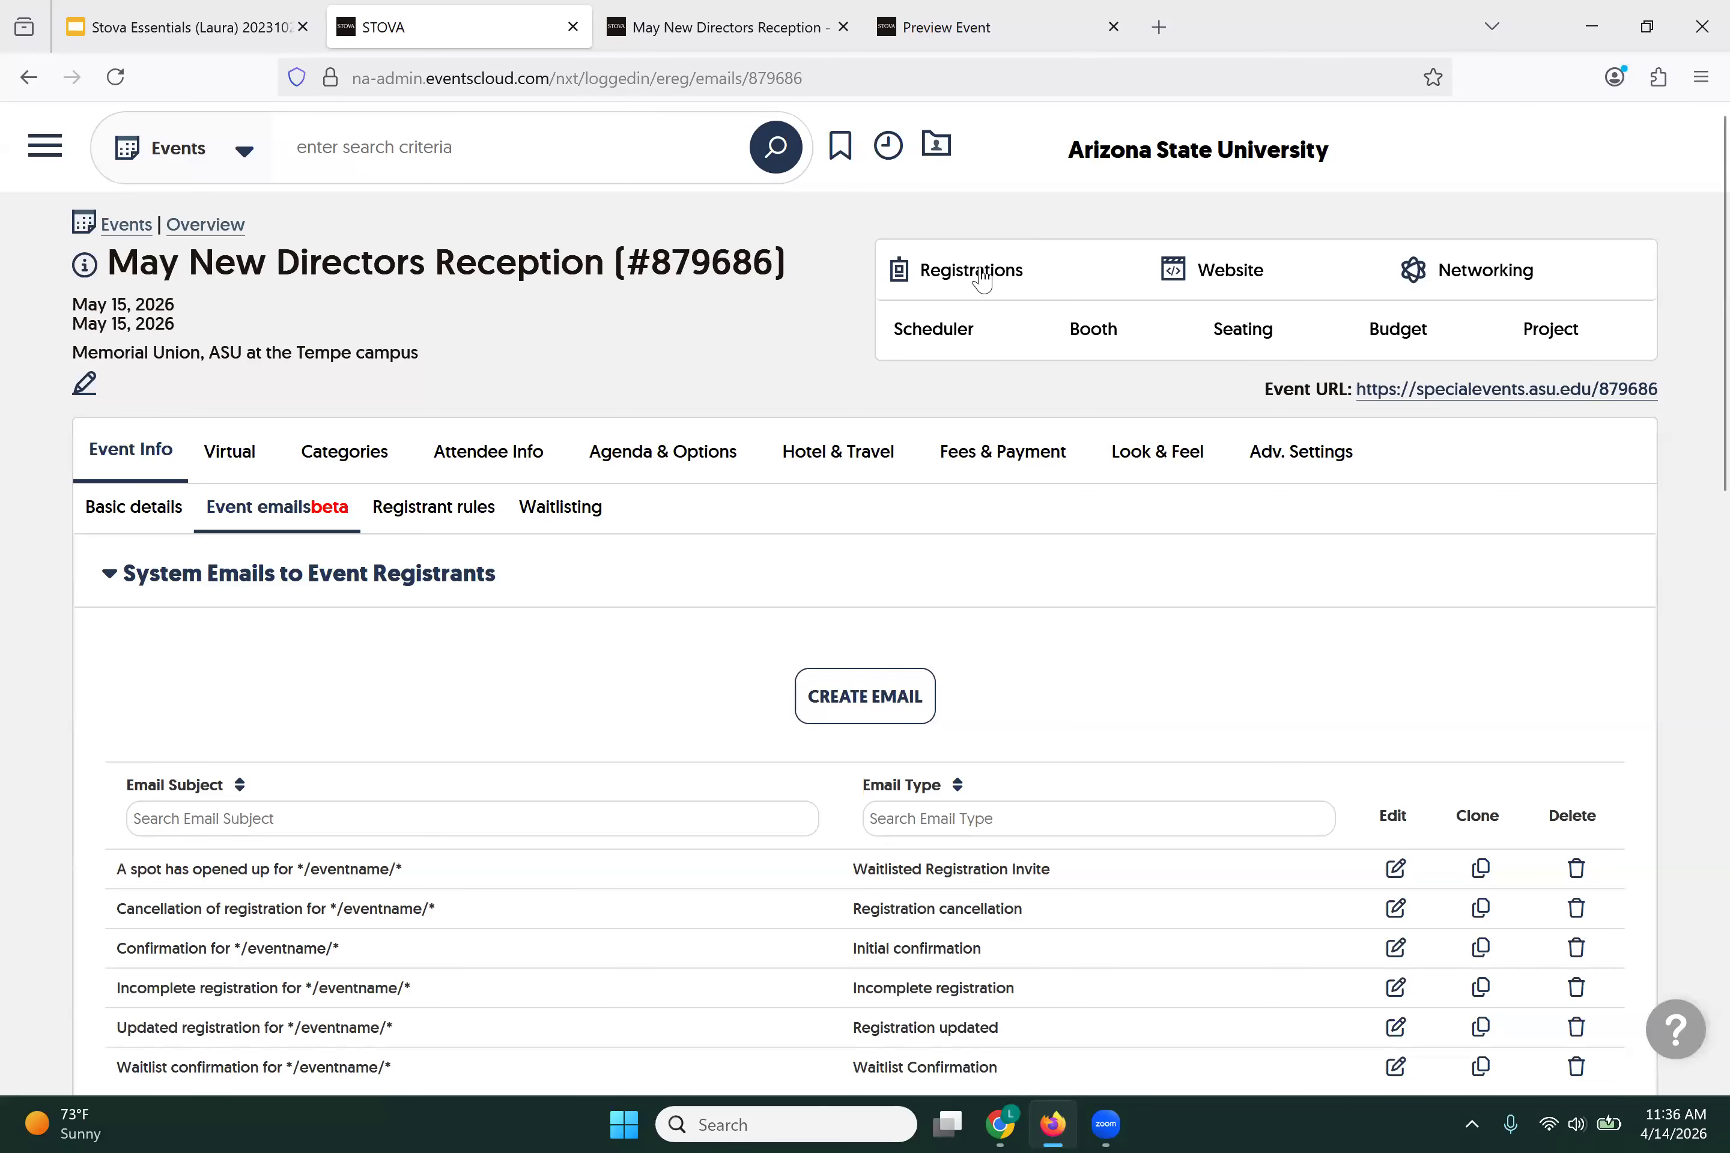
Step: Bring up the Registrations dropdown in the event header
{"action": "mouse_move", "coordinate": [979, 274]}
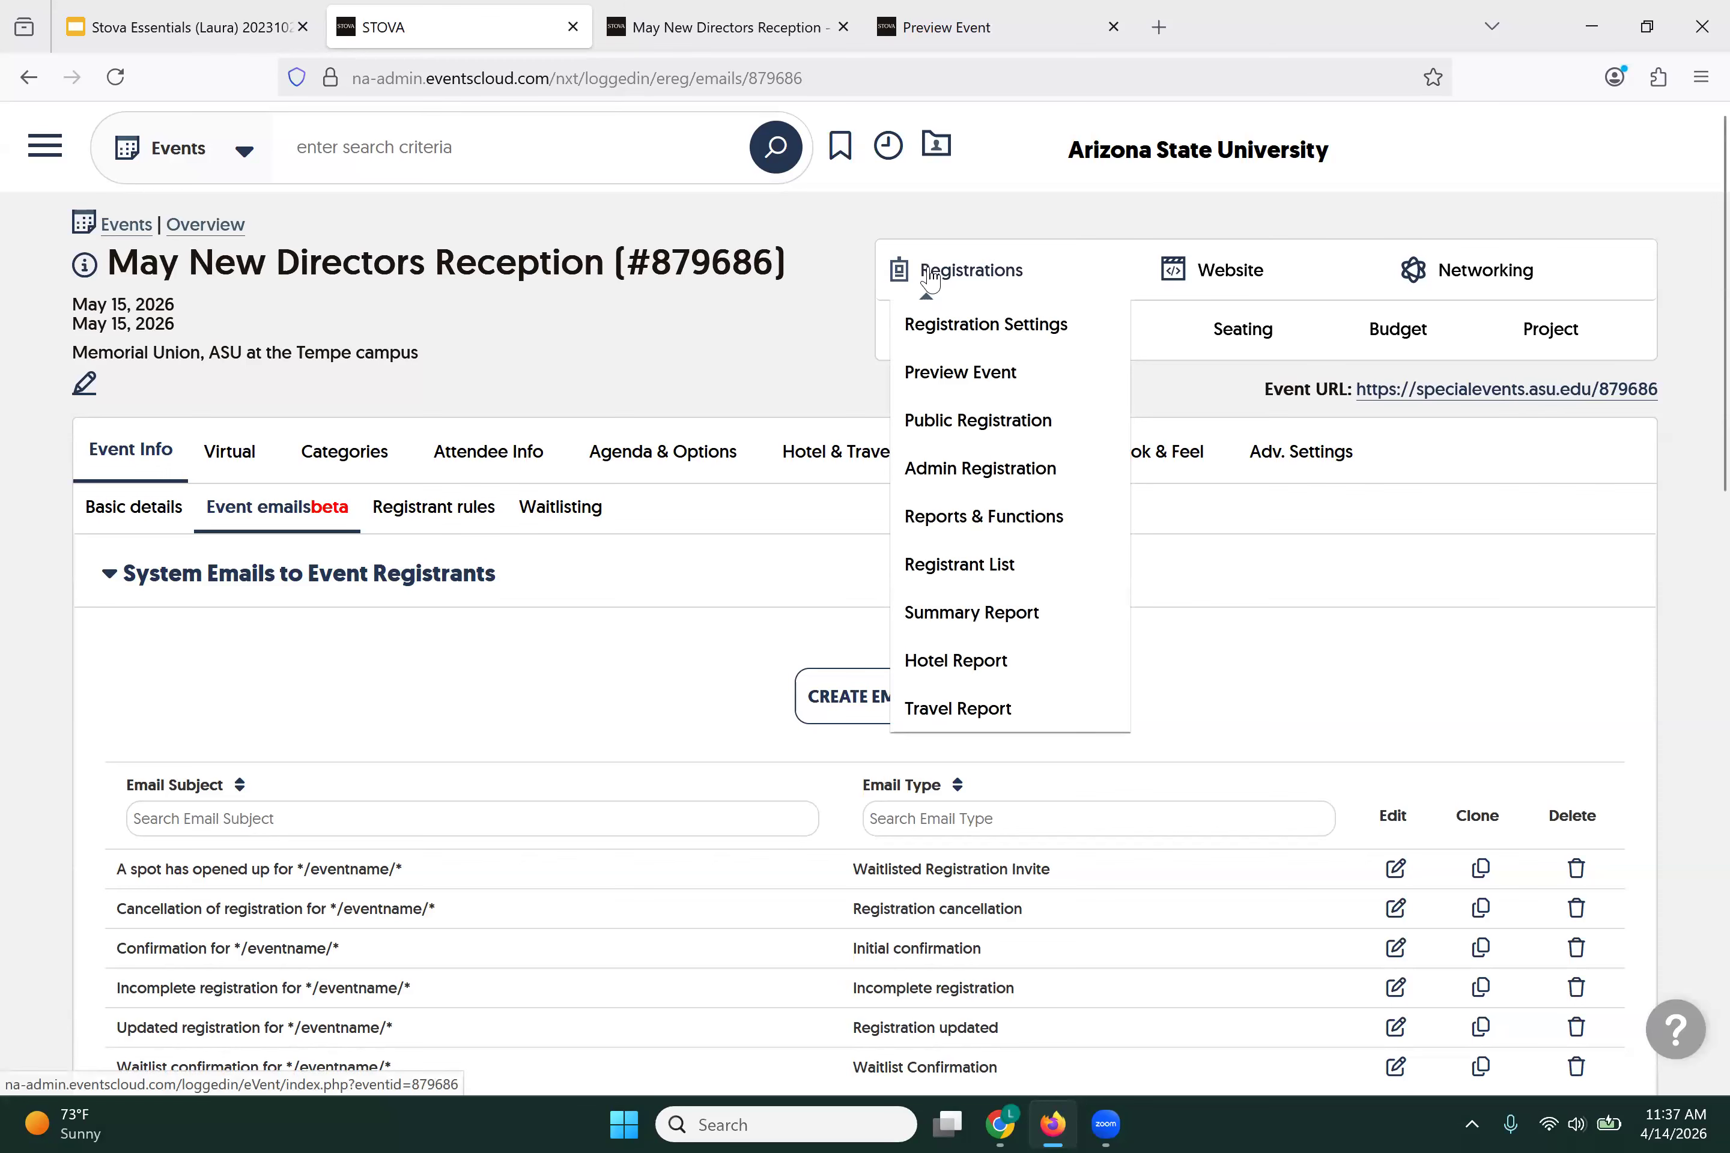
Step: From Reports & Functions, clear the event's test registrations and confirm the deletion
{"action": "left_click", "coordinate": [944, 525]}
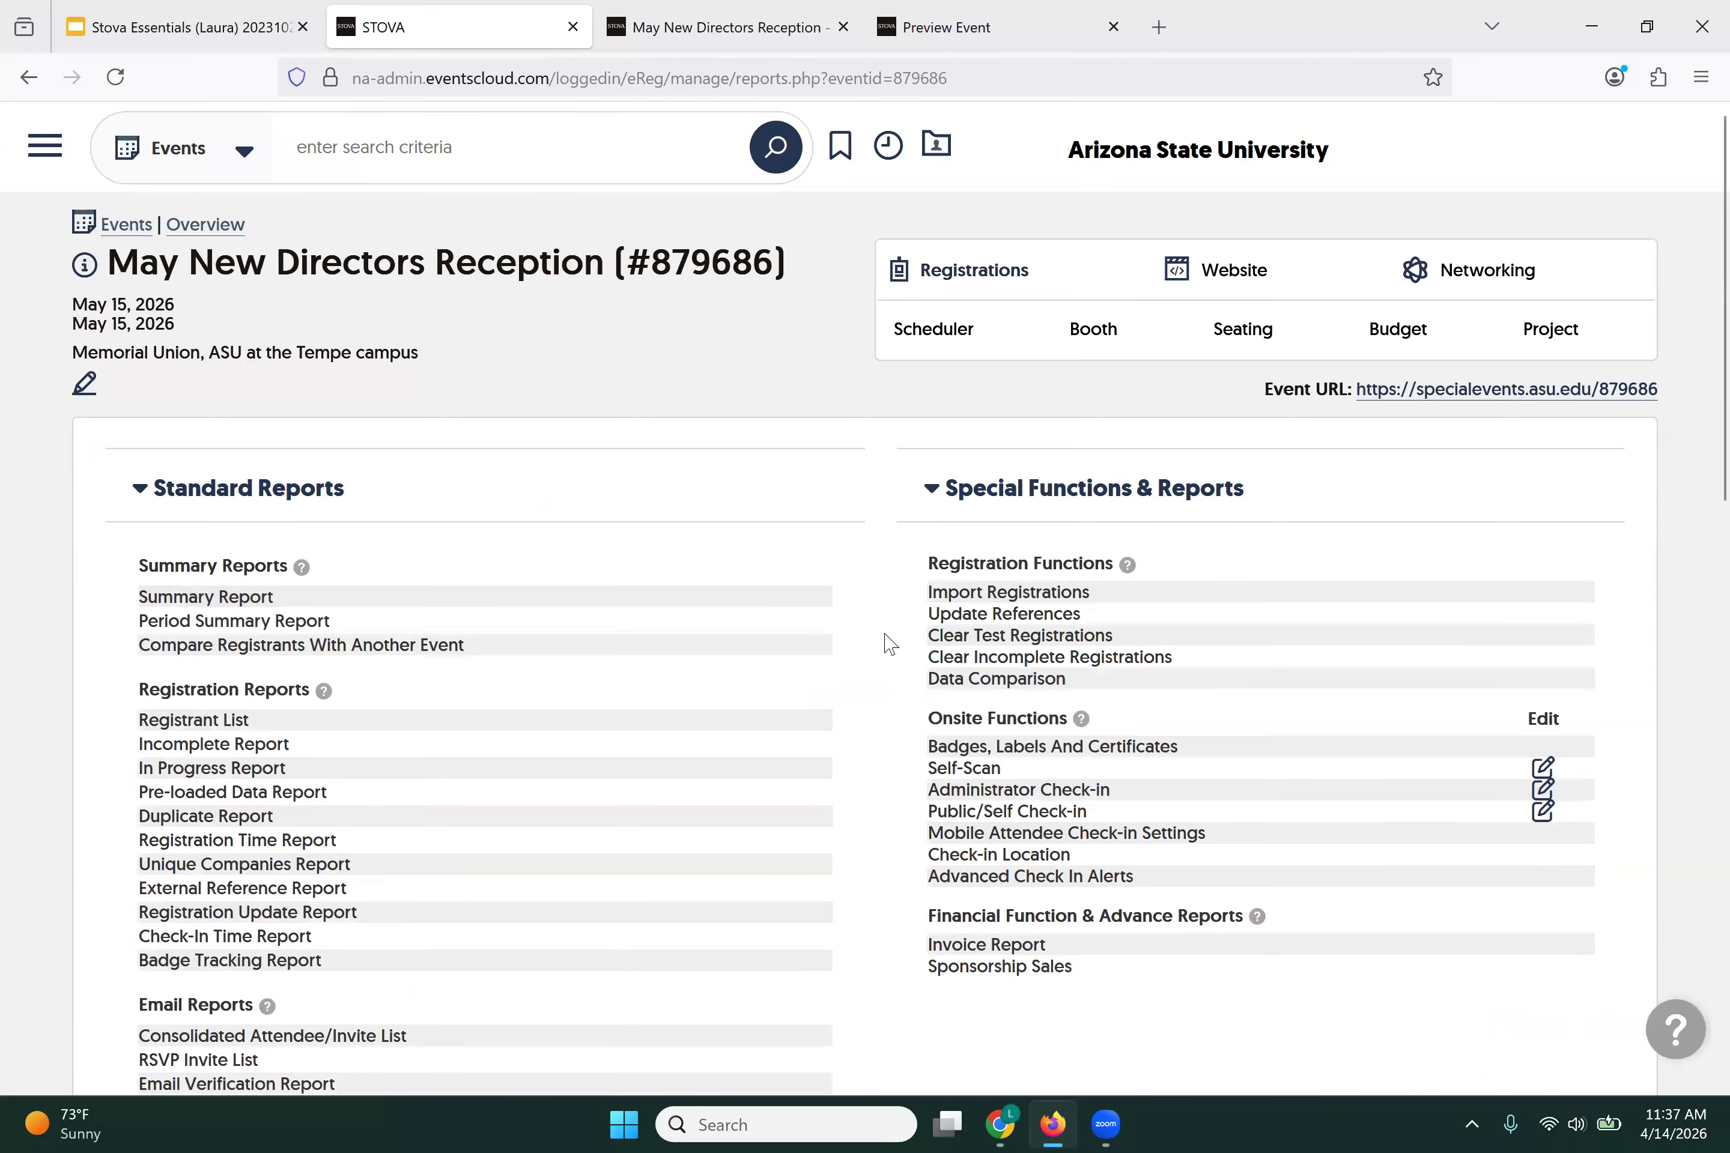
{"action": "scroll", "coordinate": [890, 644], "scroll_direction": "down", "scroll_amount": 2}
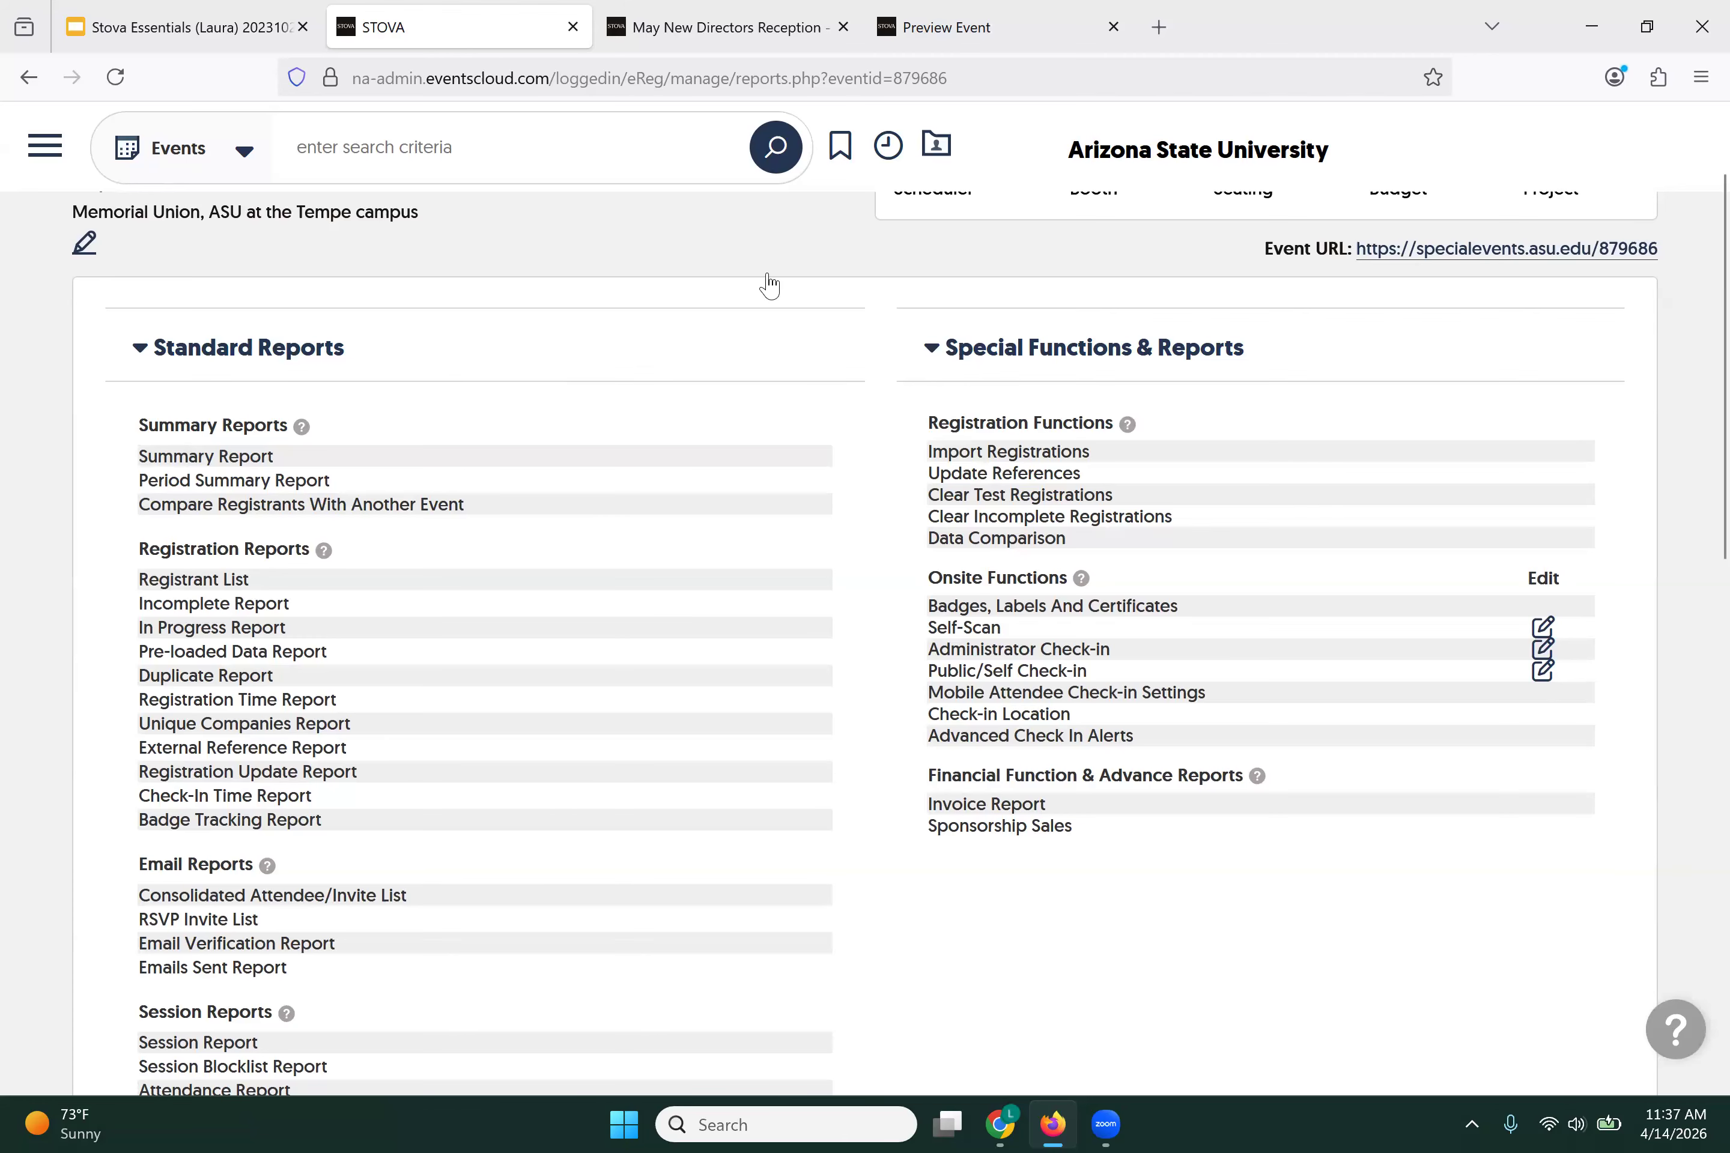
{"action": "scroll", "coordinate": [769, 285], "scroll_direction": "up", "scroll_amount": 2}
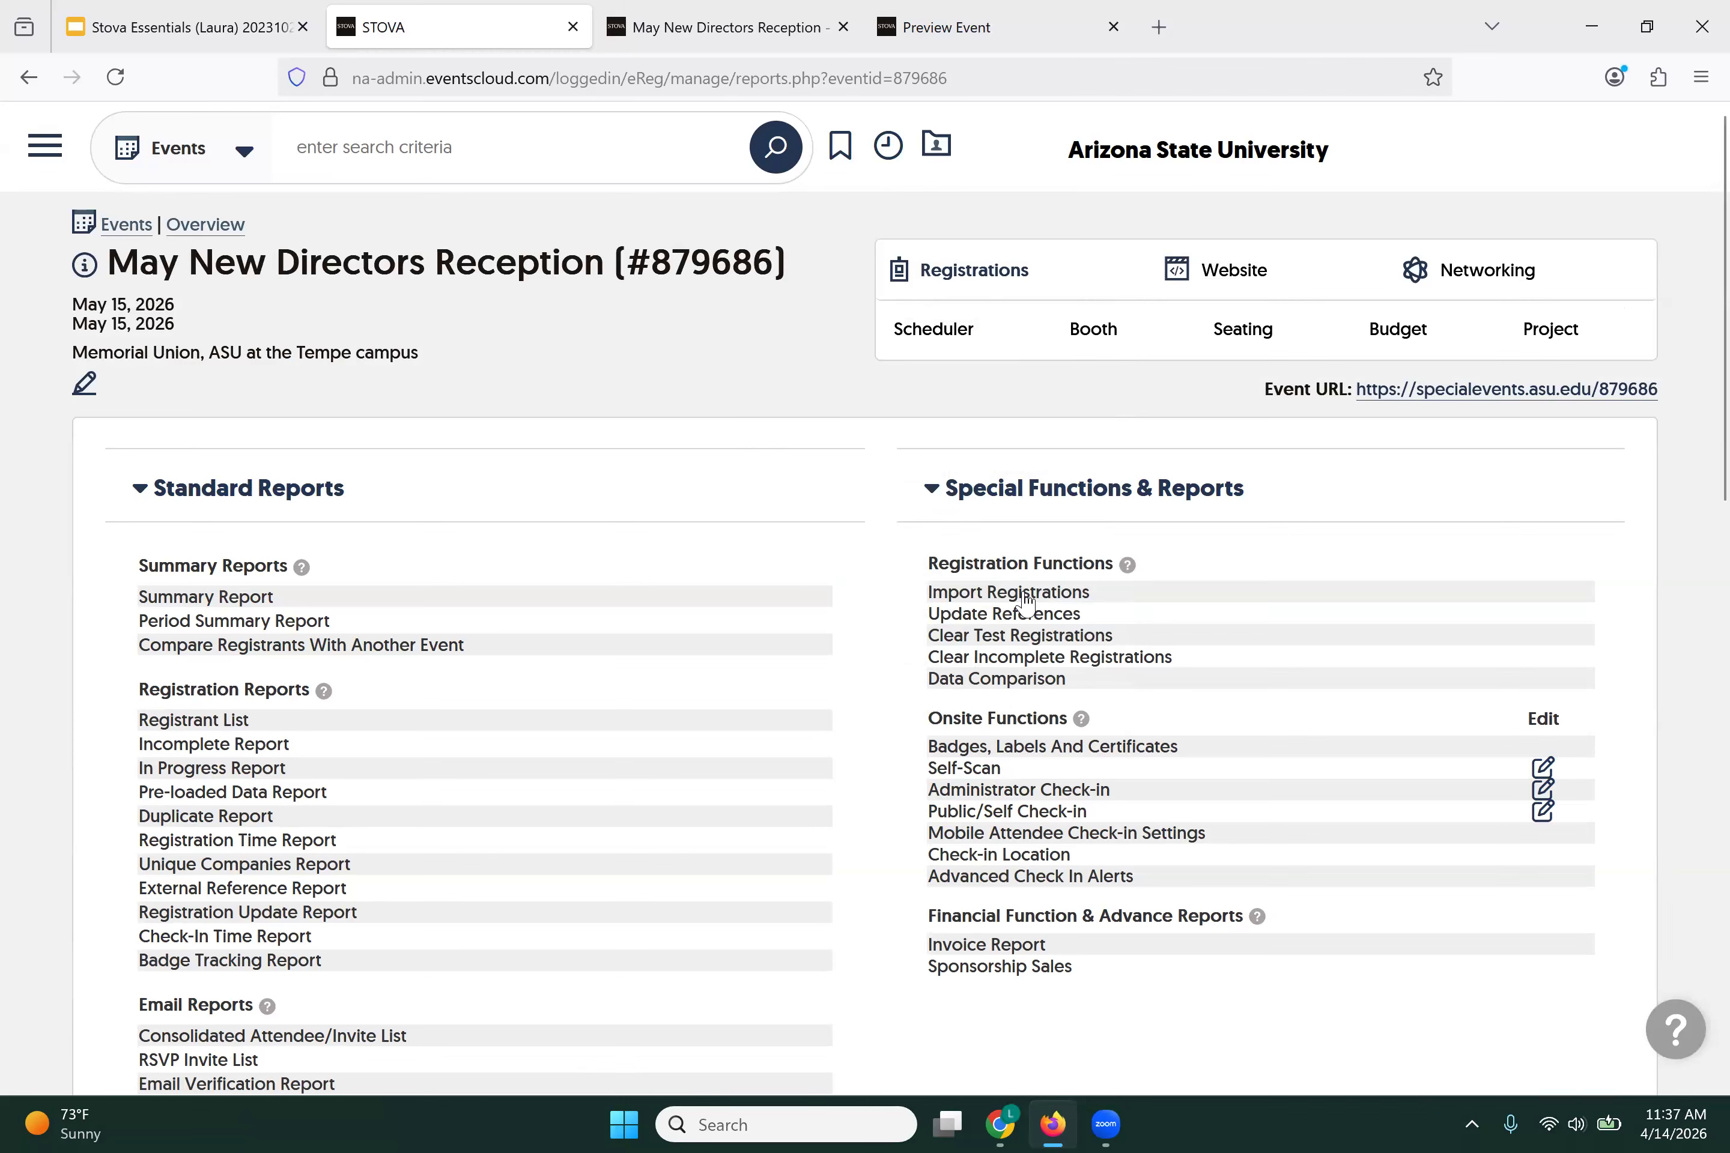
{"action": "left_click", "coordinate": [1024, 635]}
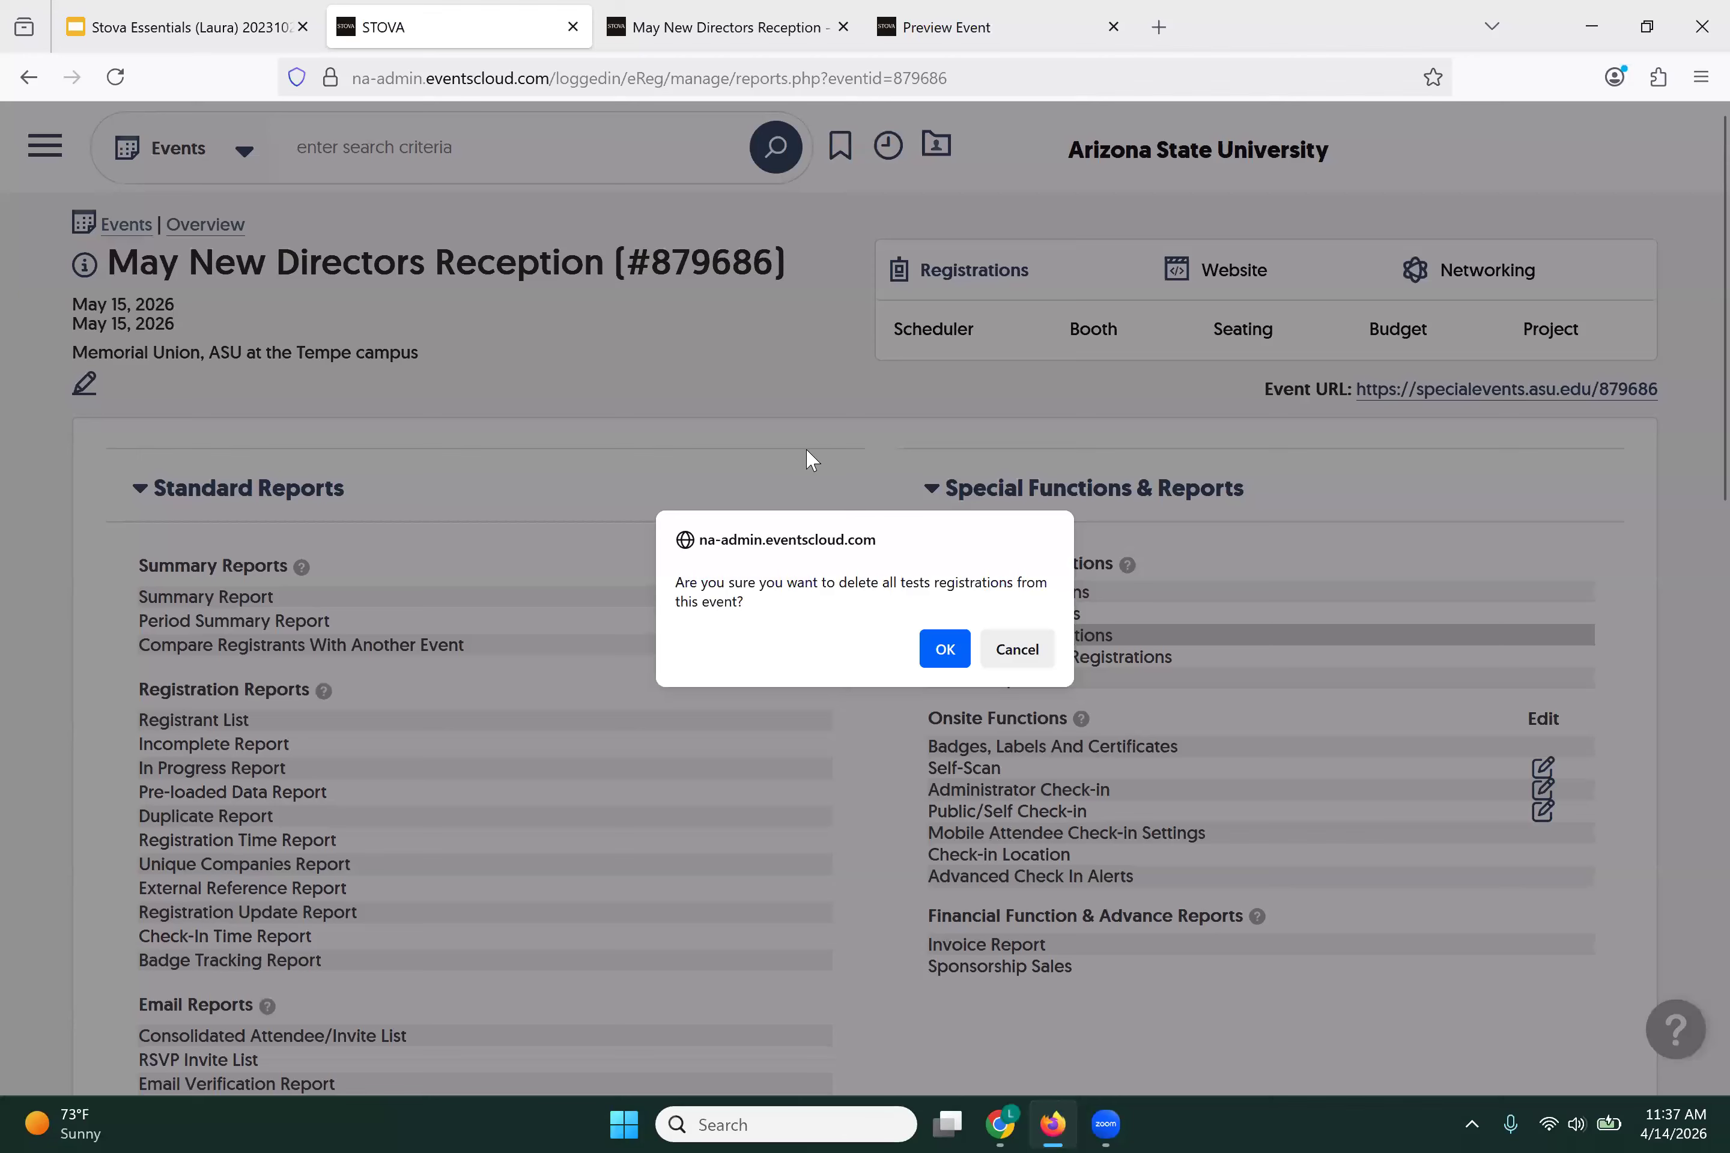
{"action": "left_click", "coordinate": [950, 662]}
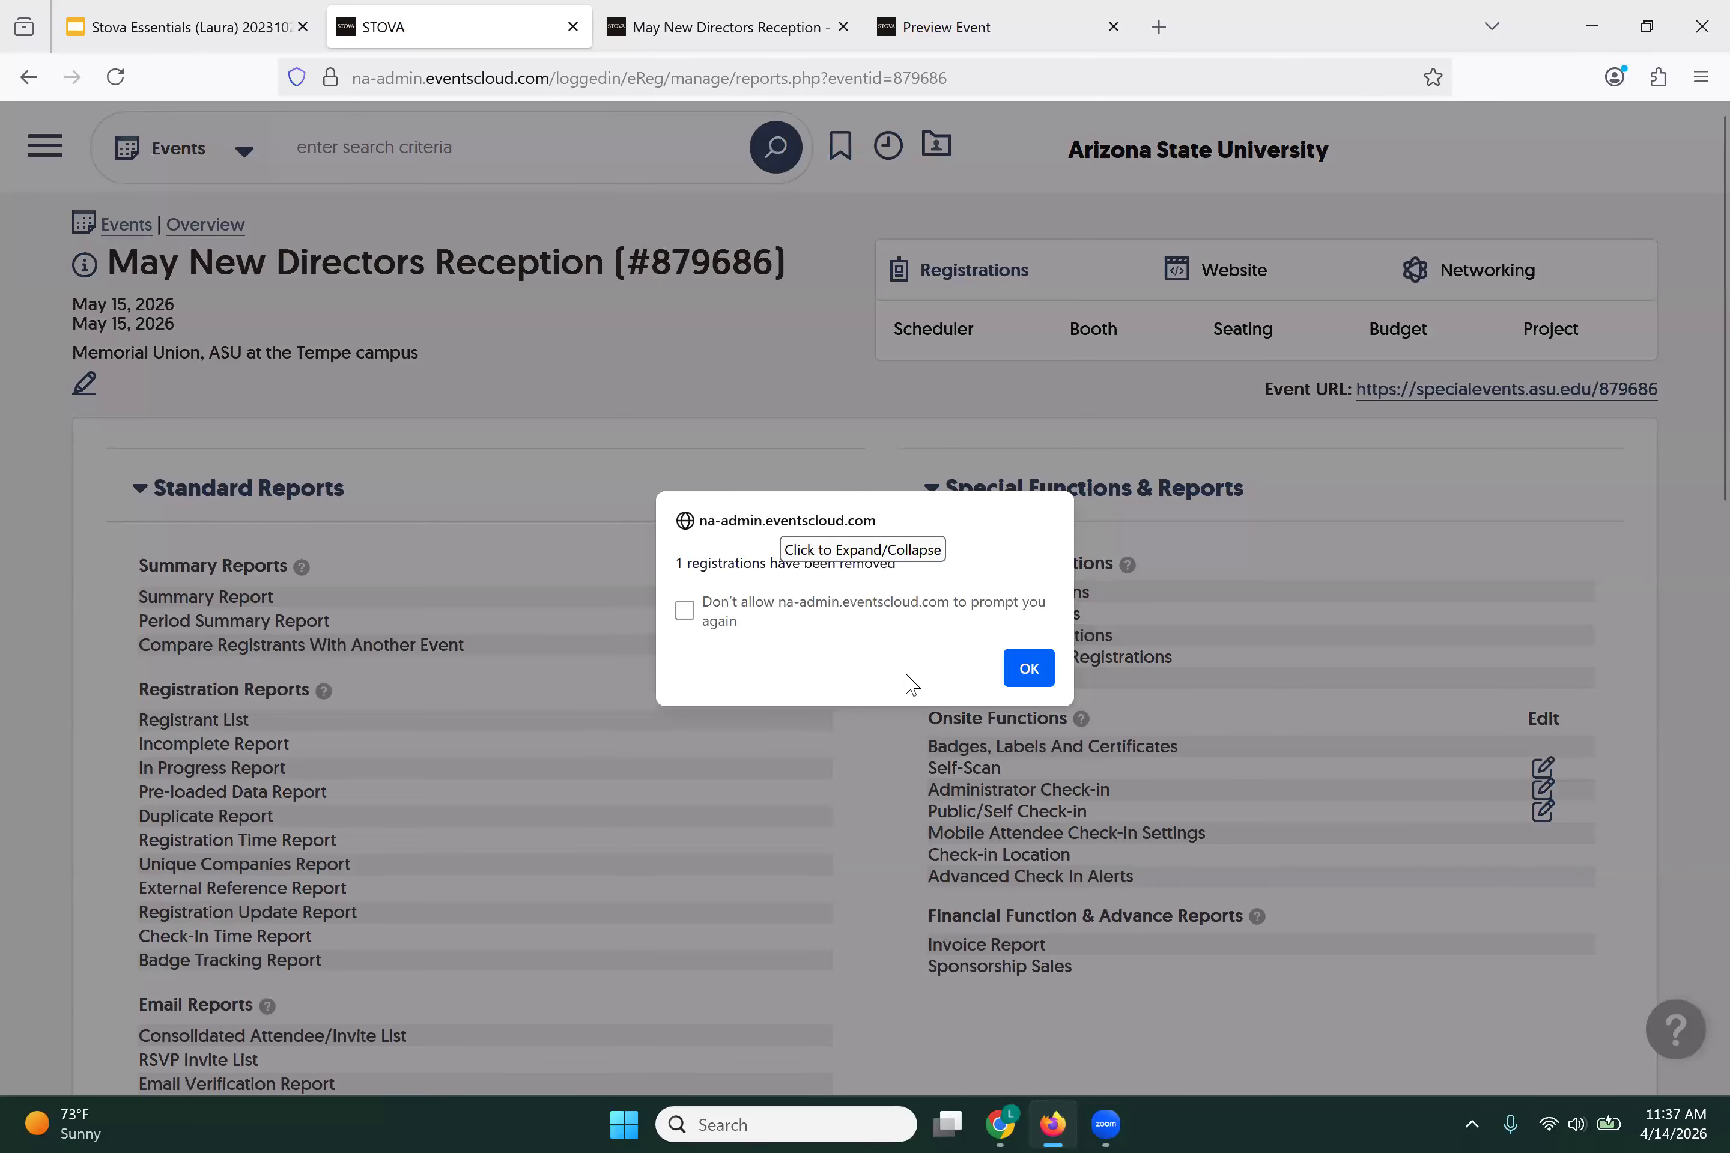
{"action": "left_click", "coordinate": [1024, 679]}
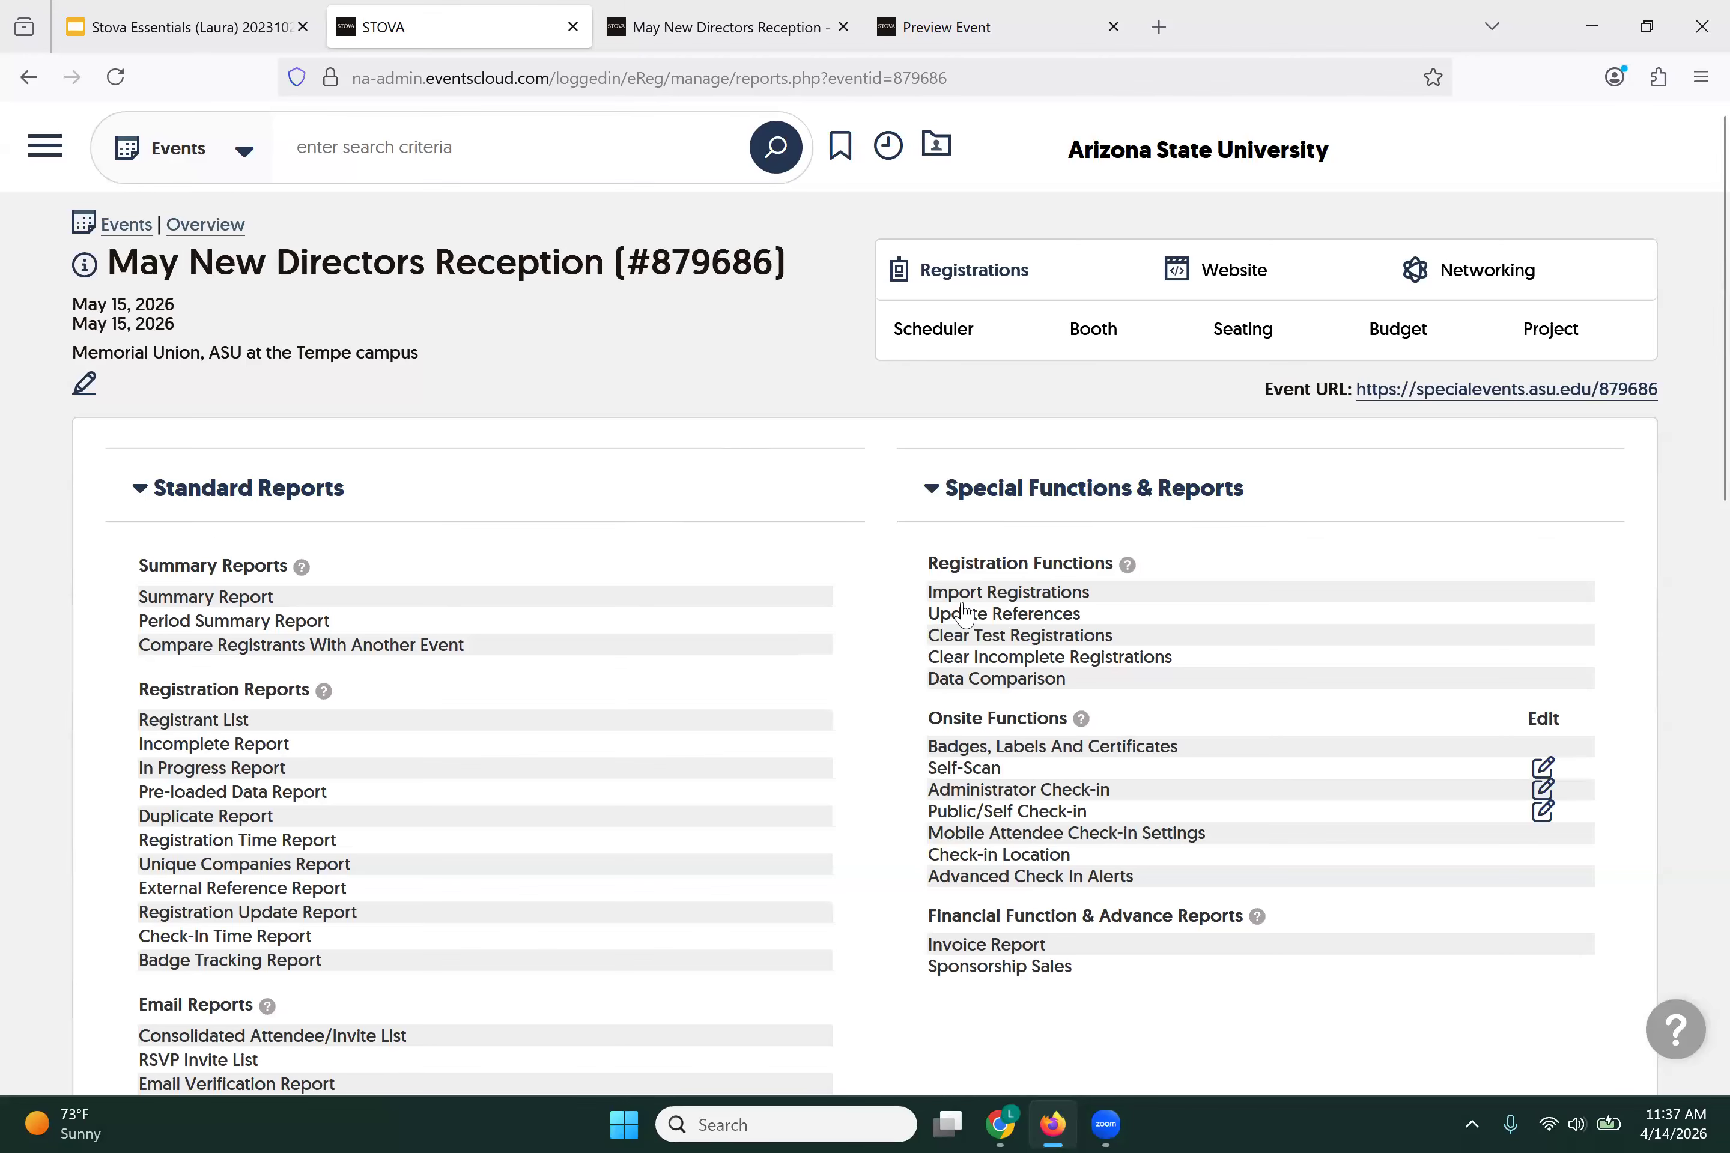
Step: Clear all incomplete registrations and confirm the deletion
{"action": "left_click", "coordinate": [979, 667]}
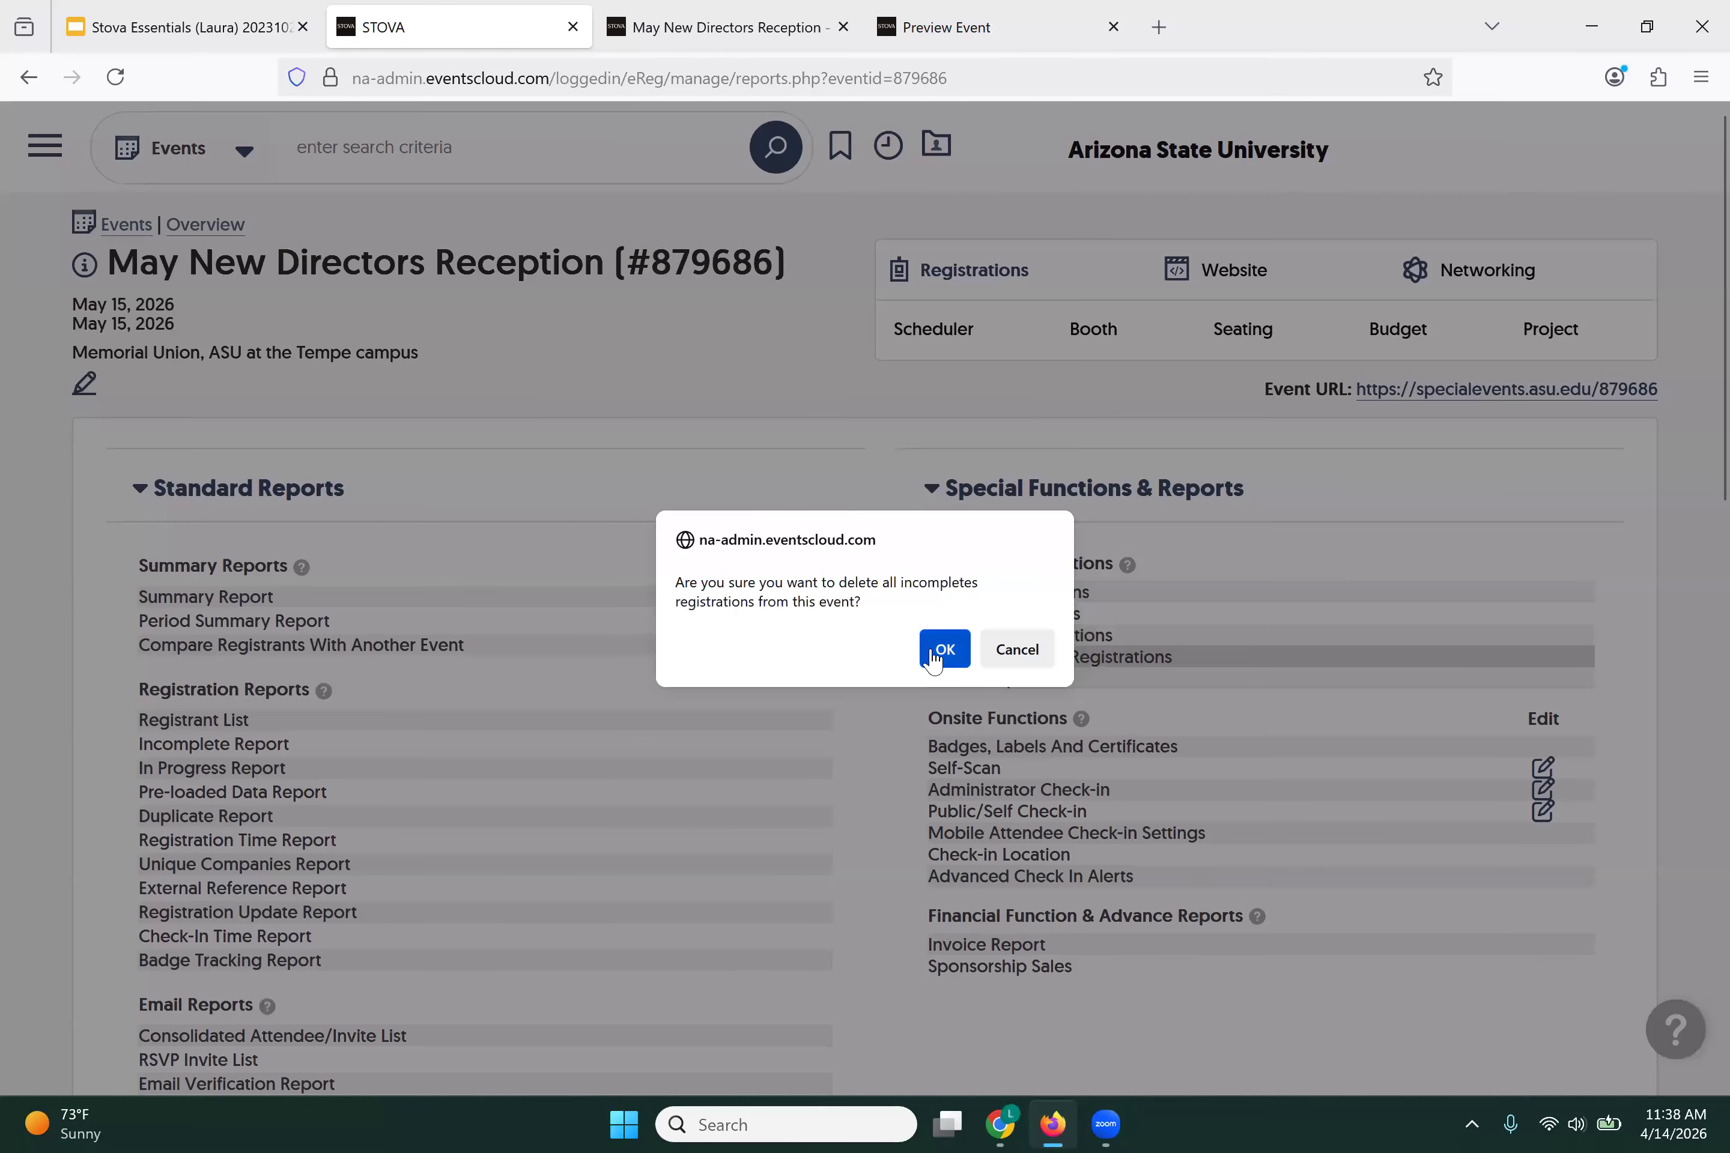
{"action": "left_click", "coordinate": [940, 650]}
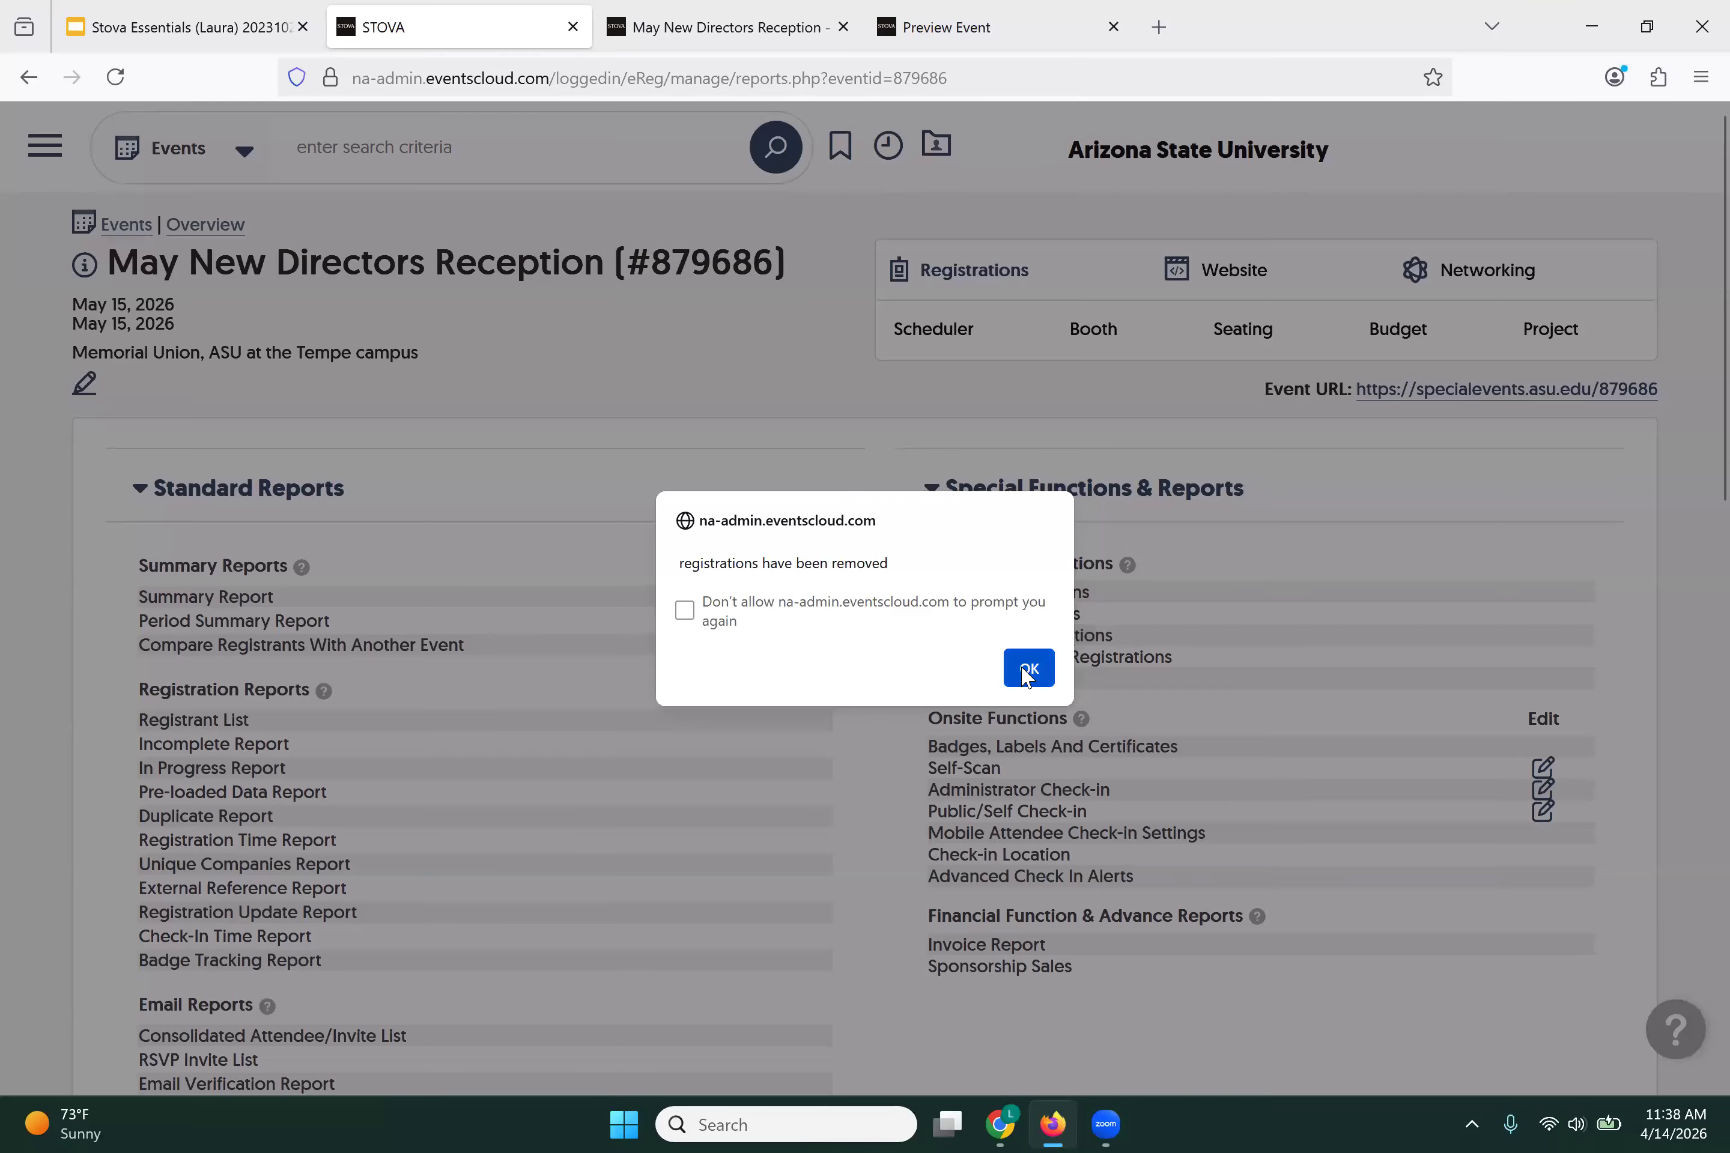
{"action": "left_click", "coordinate": [1025, 676]}
{"action": "left_click", "coordinate": [951, 265]}
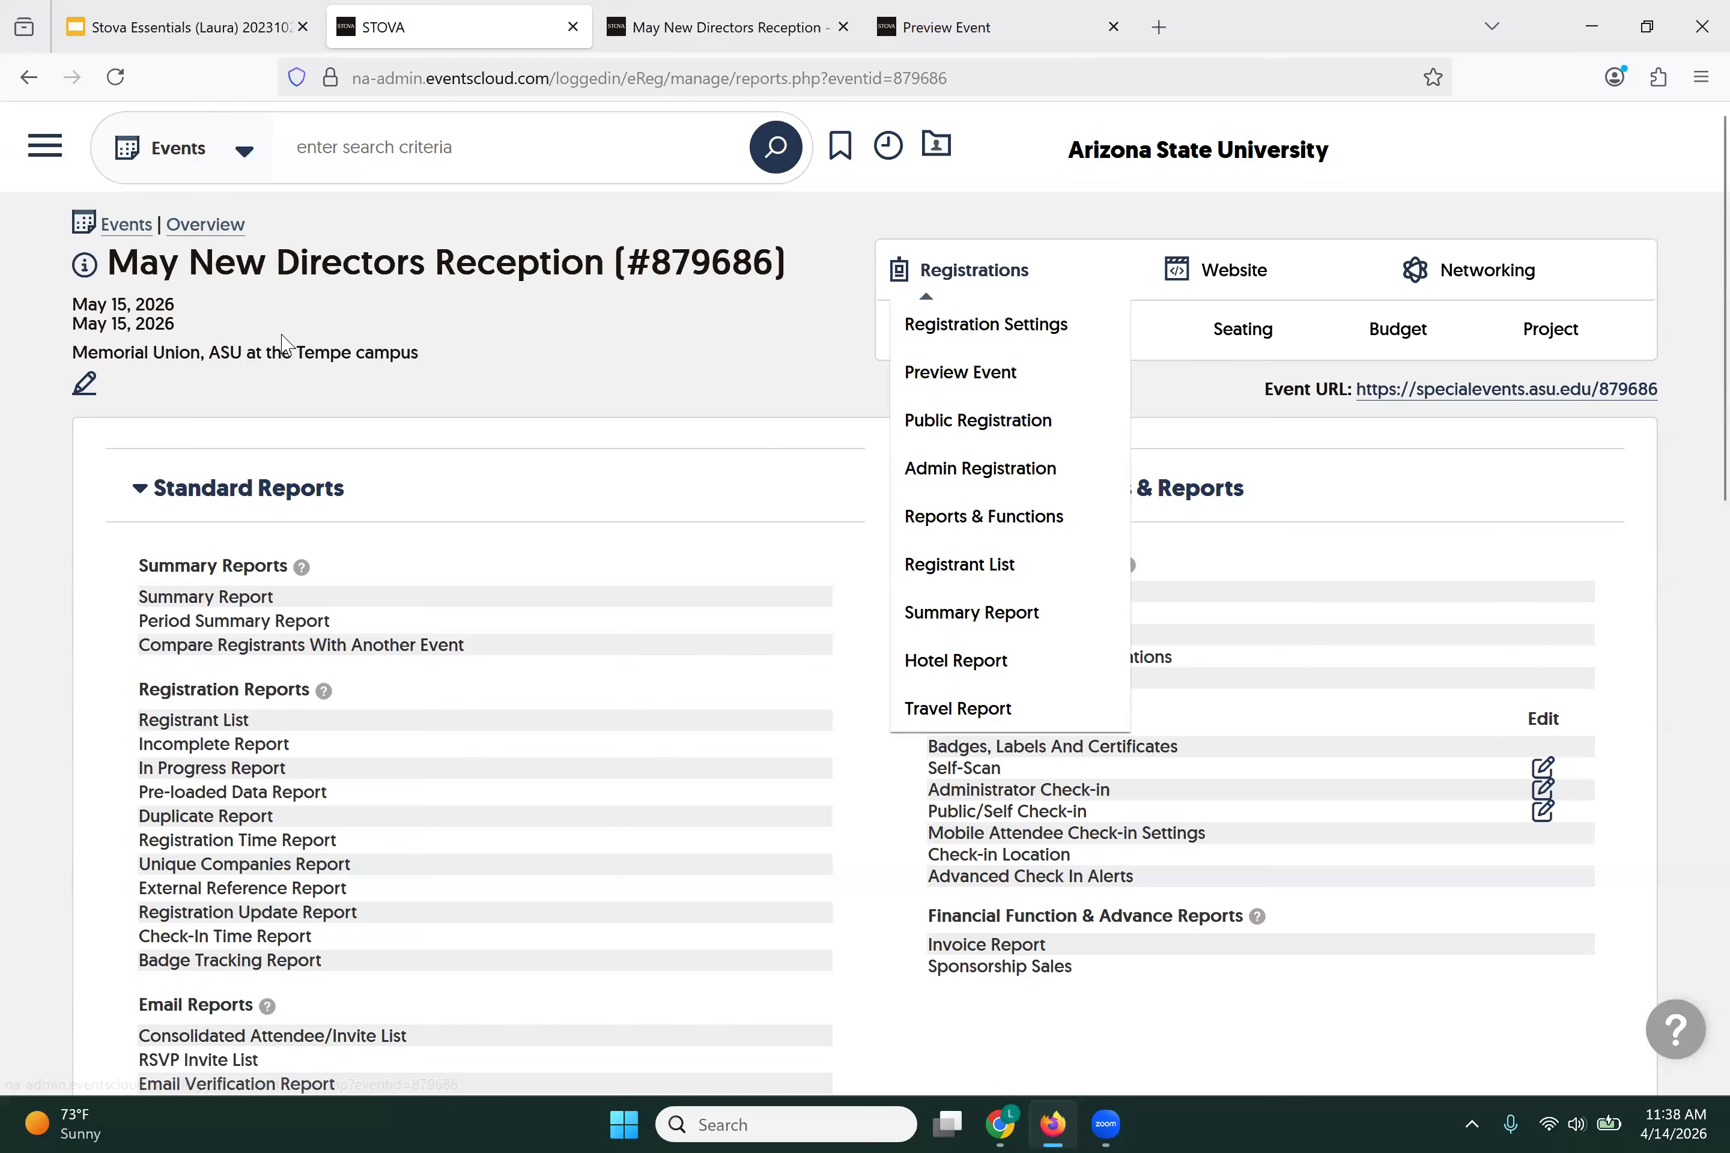
Step: Change Event Status to Live, save with Save & Stay, and open the Event URL in a new tab
{"action": "scroll", "coordinate": [309, 406], "scroll_direction": "down", "scroll_amount": 4}
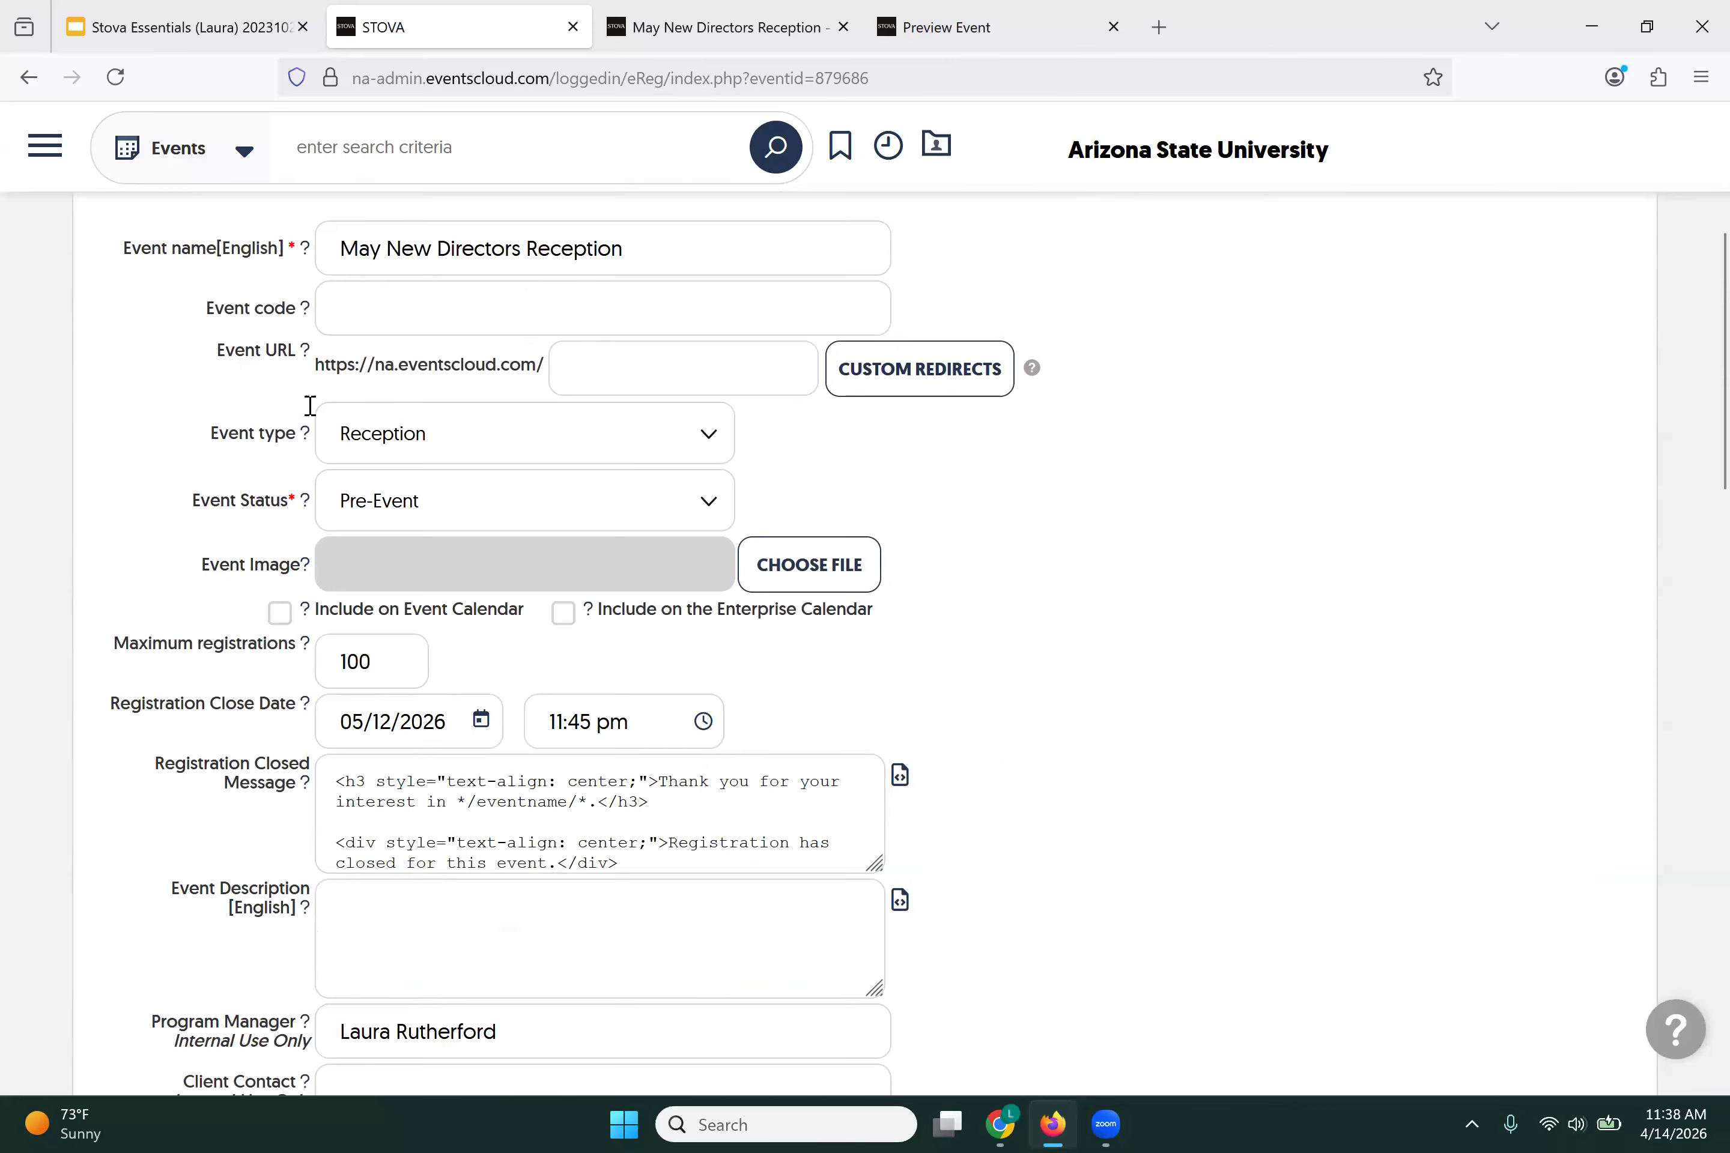
{"action": "left_click", "coordinate": [707, 501]}
{"action": "left_click", "coordinate": [669, 589]}
{"action": "scroll", "coordinate": [695, 321], "scroll_direction": "down", "scroll_amount": 20}
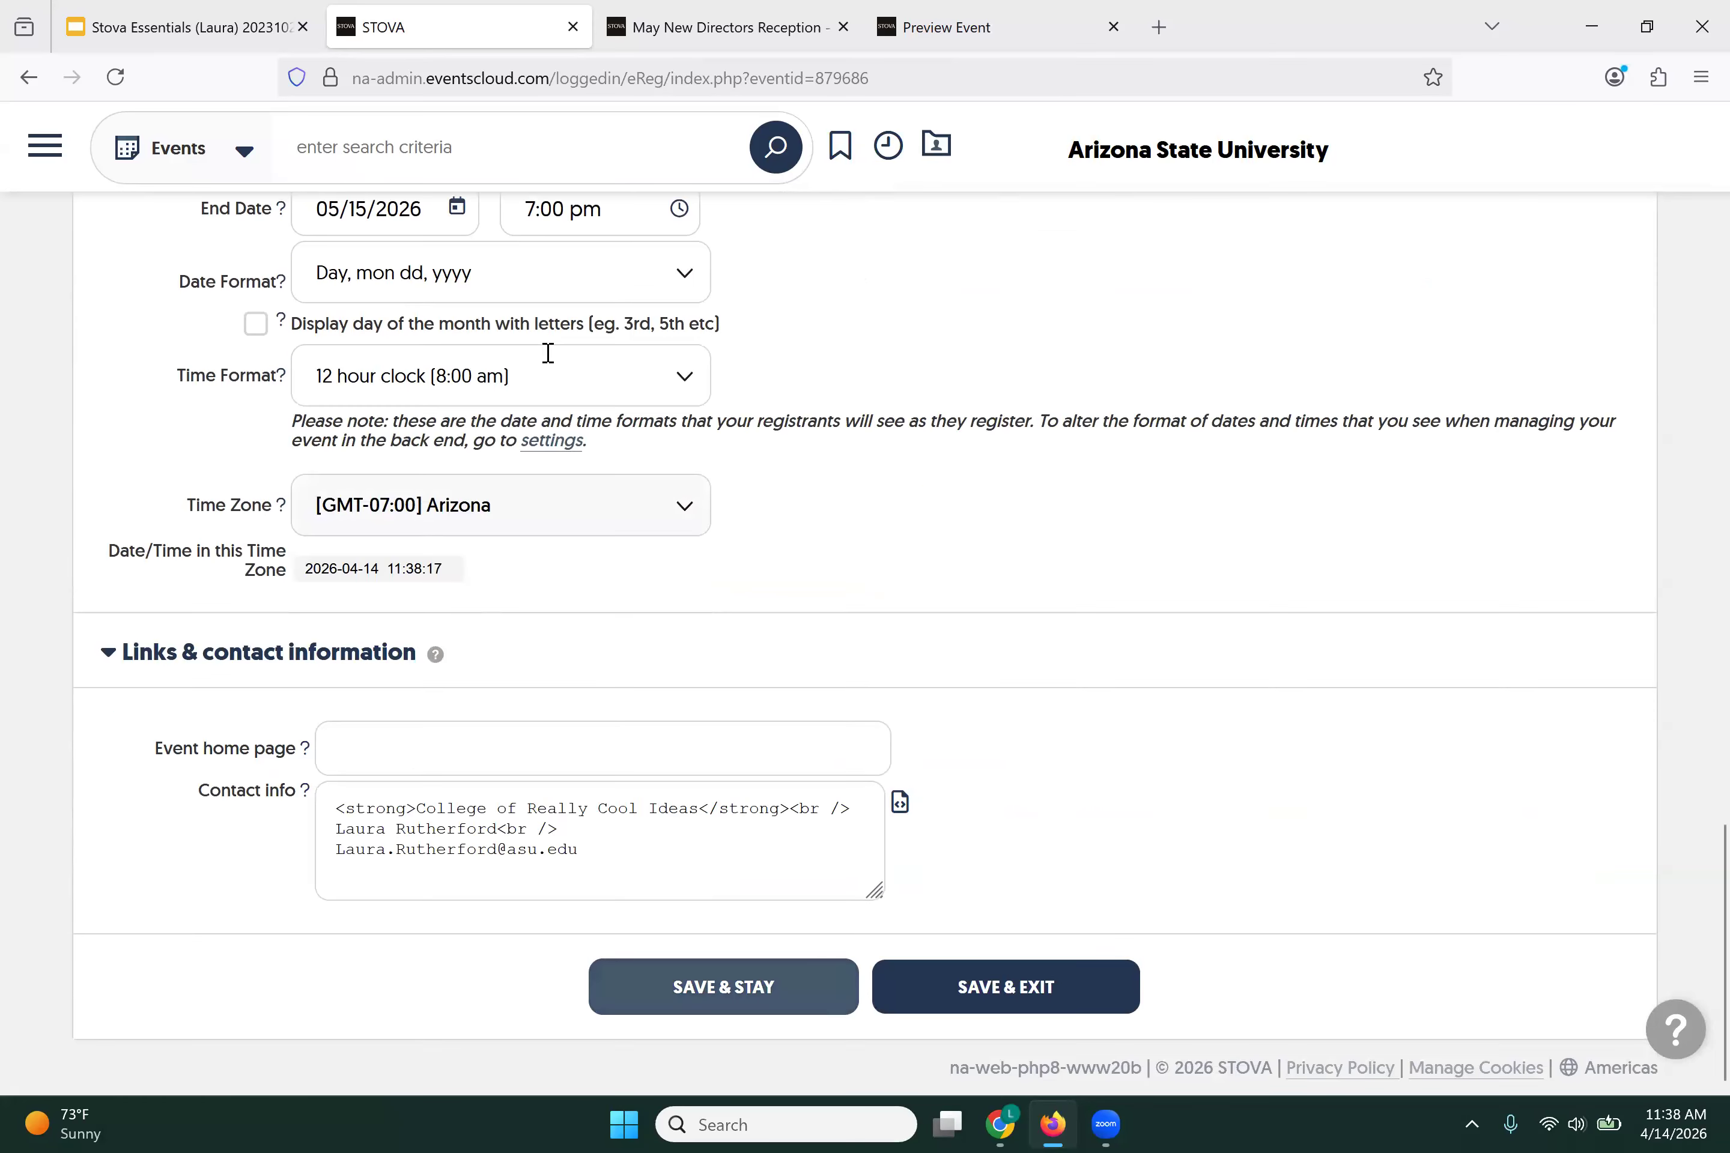
{"action": "left_click", "coordinate": [724, 988]}
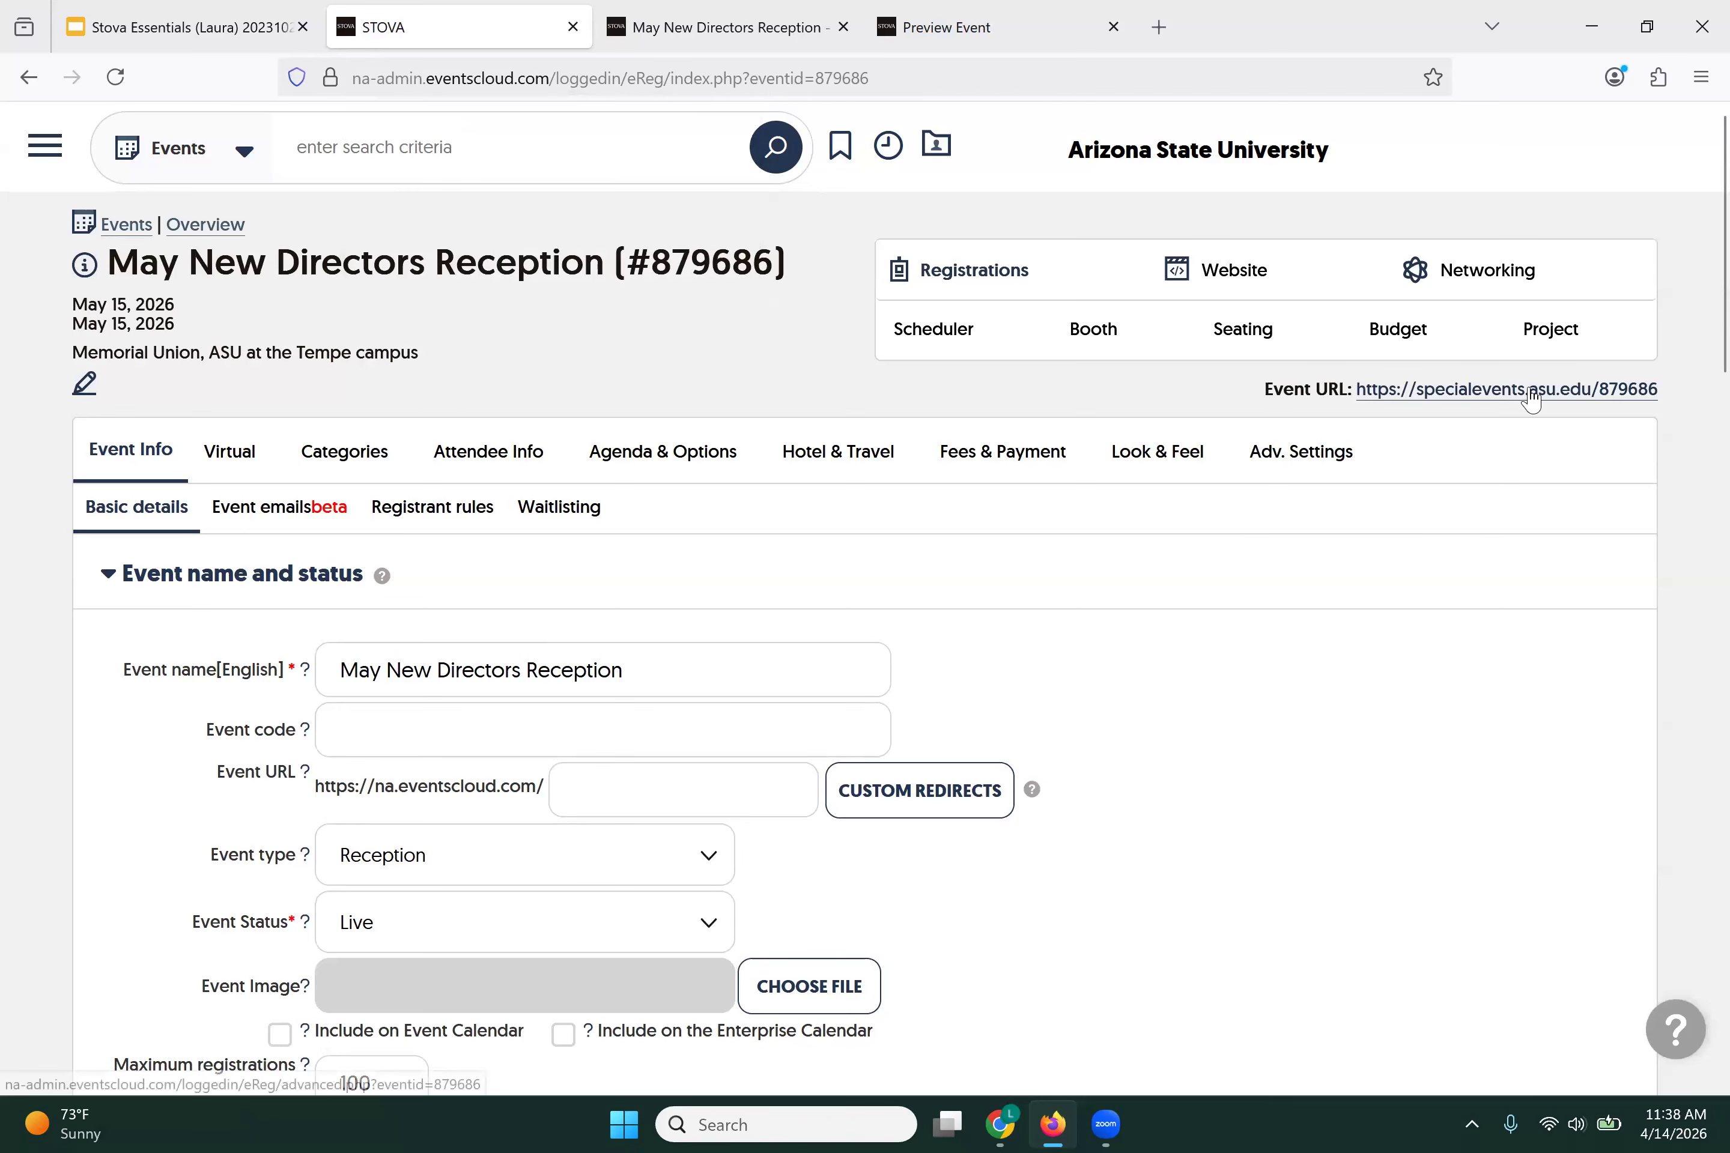
{"action": "left_click", "coordinate": [1500, 406]}
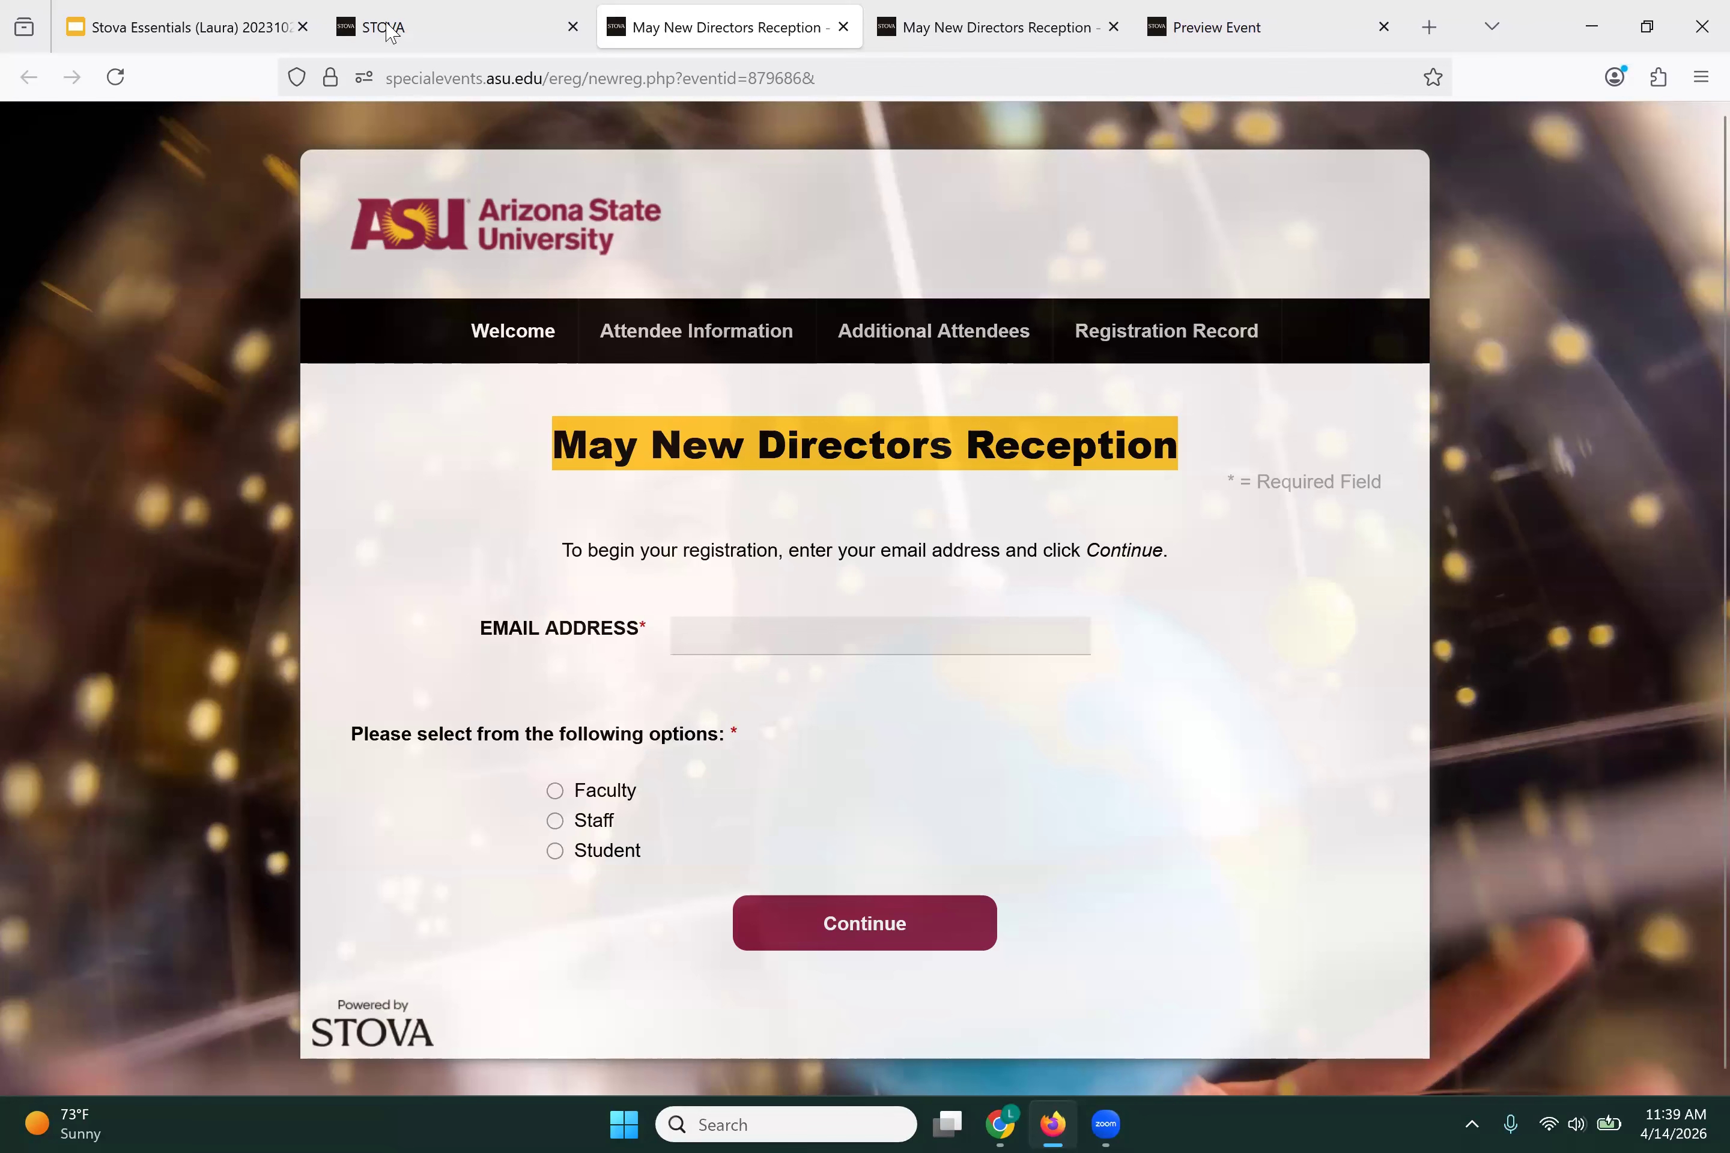
{"action": "left_click", "coordinate": [432, 27]}
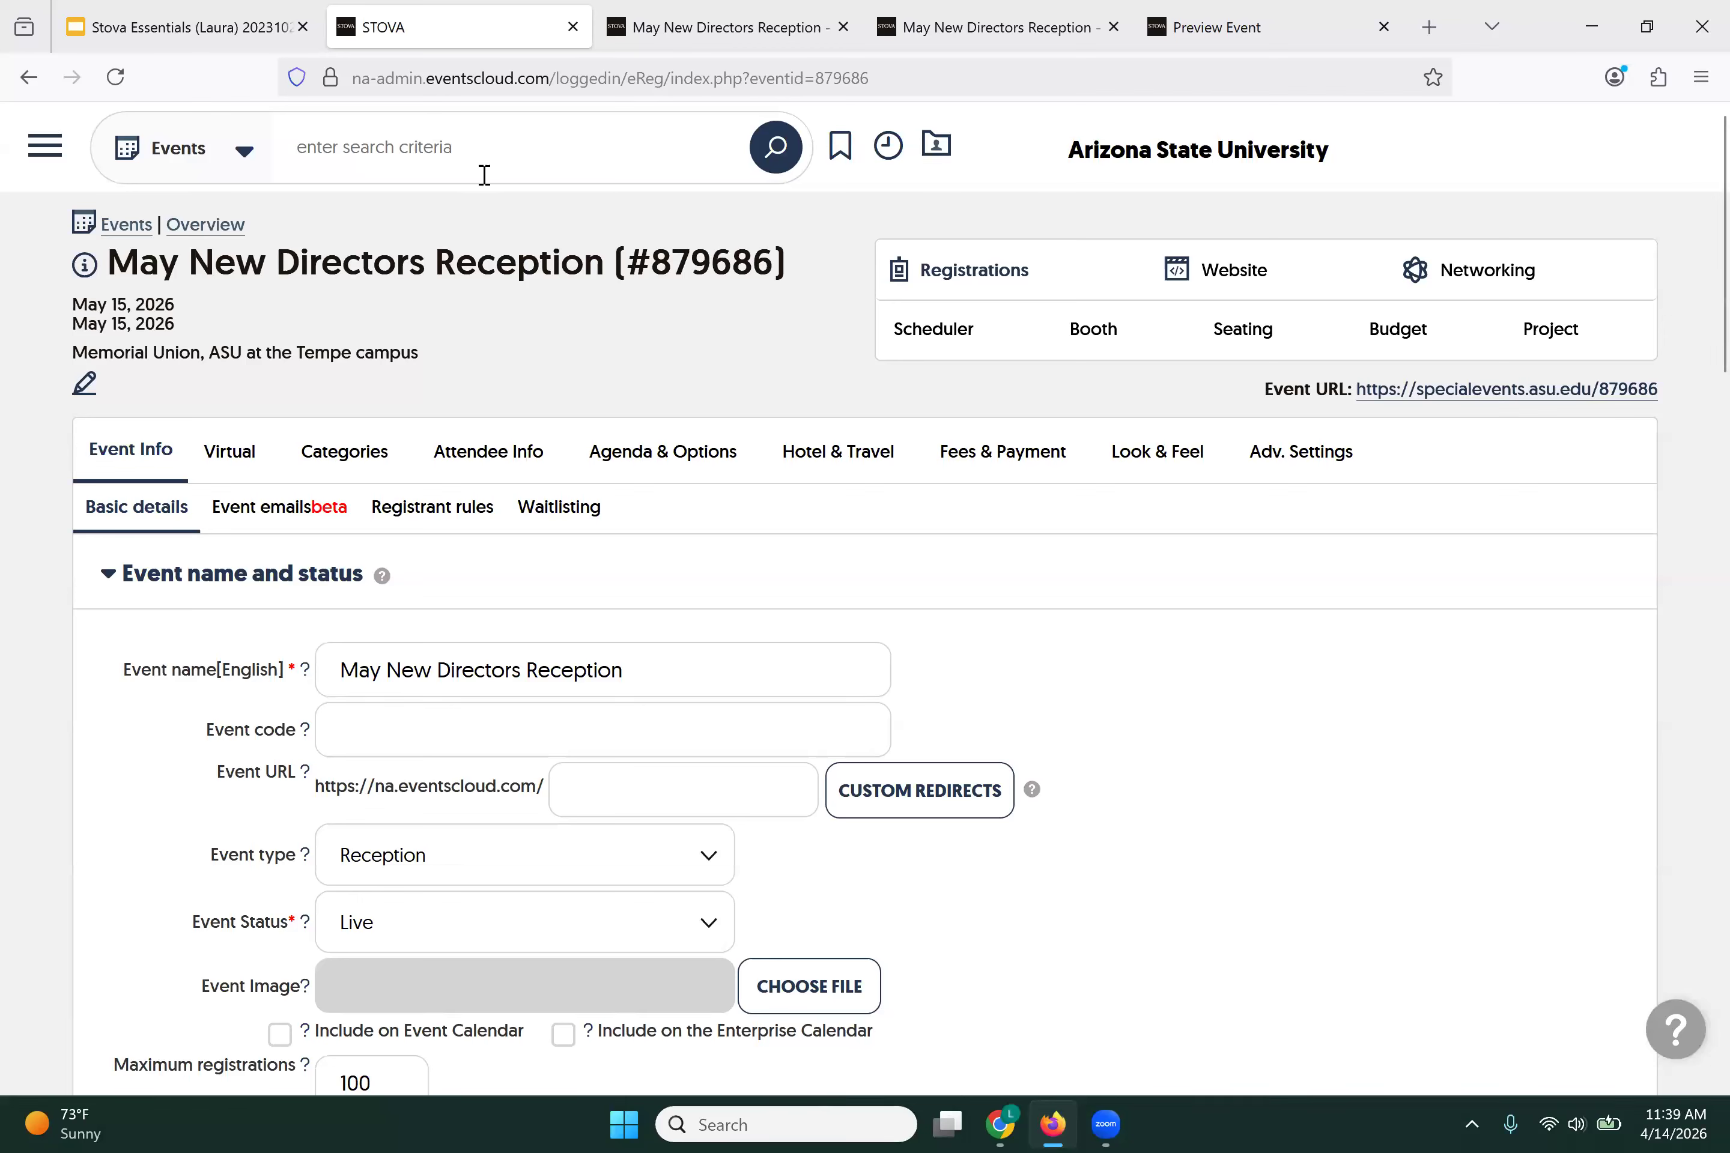